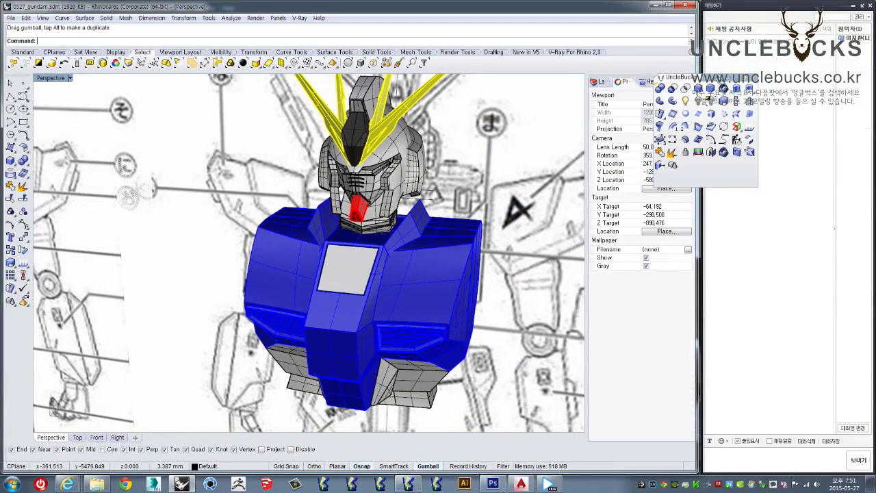
Step: Move the UncleBucks toolbar beside the Properties panel and open the right shoulder block for editing
{"action": "left_click_drag", "start_coordinate": [734, 78], "coordinate": [553, 83]}
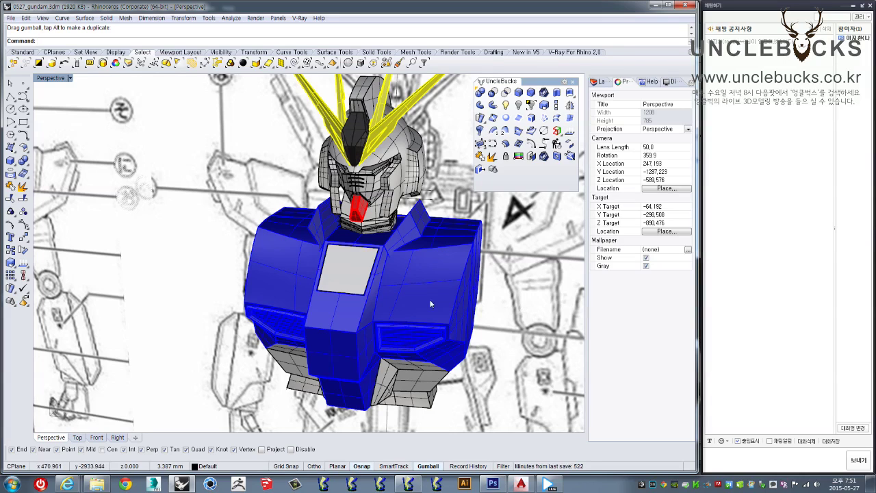
{"action": "left_click", "coordinate": [415, 276]}
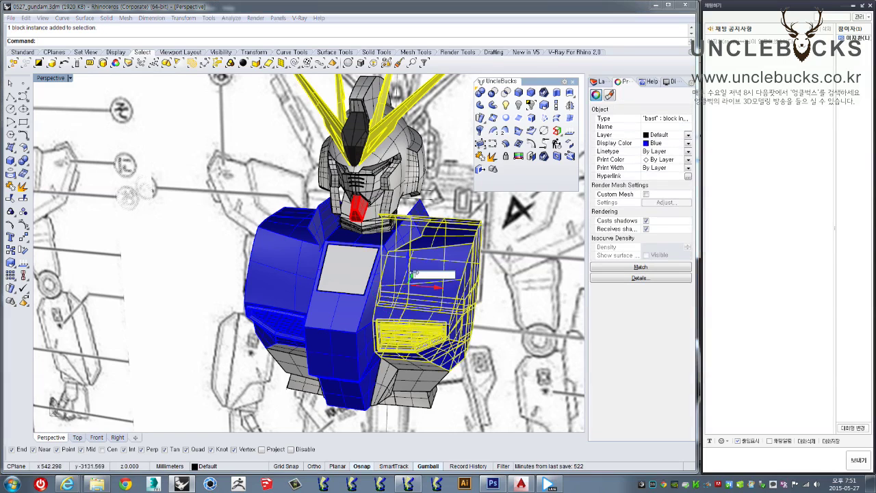
{"action": "double_click", "coordinate": [413, 356]}
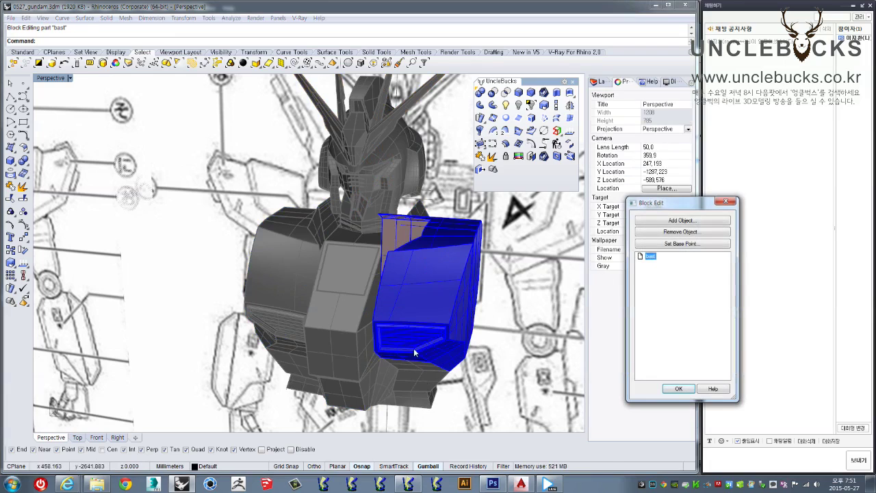
Step: Set the inner vent piece of the block to display Yellow
{"action": "left_click", "coordinate": [441, 344]}
{"action": "left_click_drag", "start_coordinate": [642, 202], "coordinate": [229, 129]}
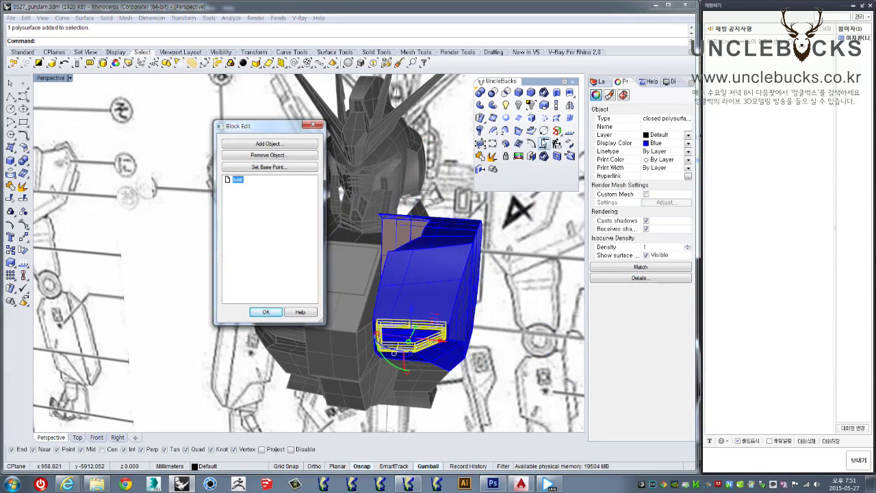
{"action": "left_click", "coordinate": [658, 144]}
{"action": "left_click", "coordinate": [653, 189]}
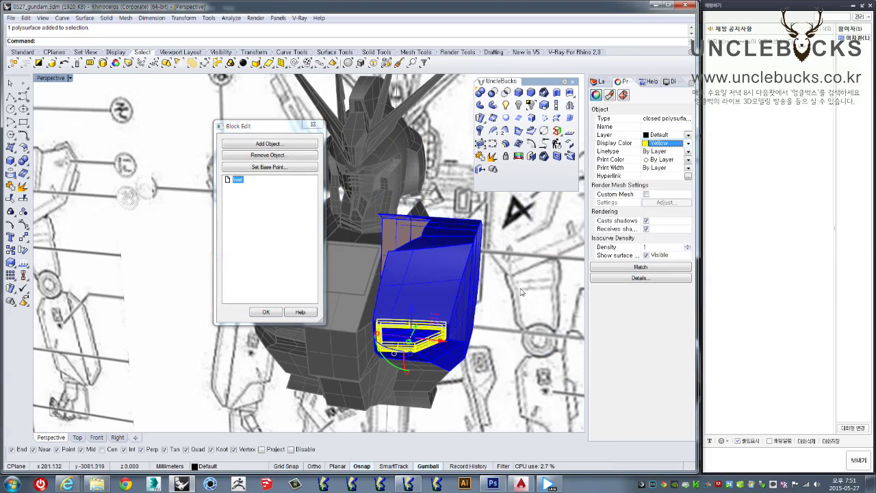
{"action": "key", "text": "Escape"}
Step: Select the remaining vent frame pieces and set their display colour to Yellow too
{"action": "scroll", "coordinate": [391, 307], "scroll_direction": "up", "scroll_amount": 5}
{"action": "left_click", "coordinate": [391, 307]}
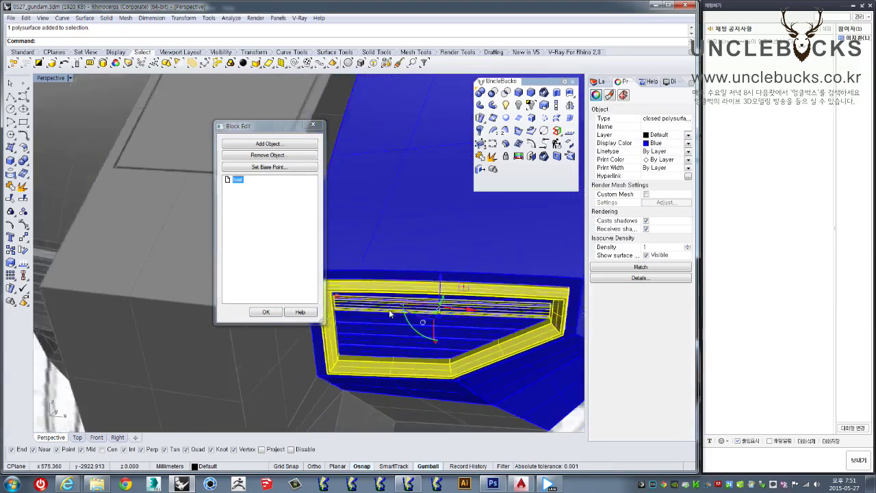
{"action": "scroll", "coordinate": [389, 310], "scroll_direction": "down", "scroll_amount": 5}
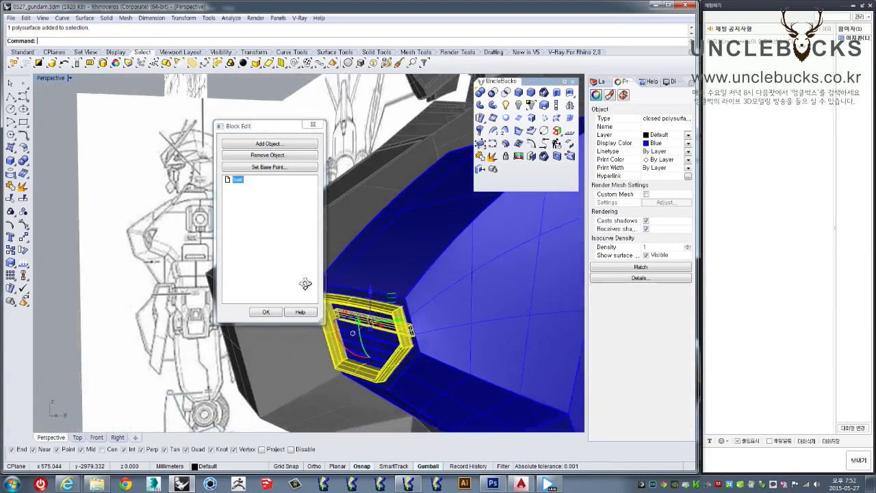
{"action": "right_click_drag", "start_coordinate": [415, 276], "coordinate": [286, 287]}
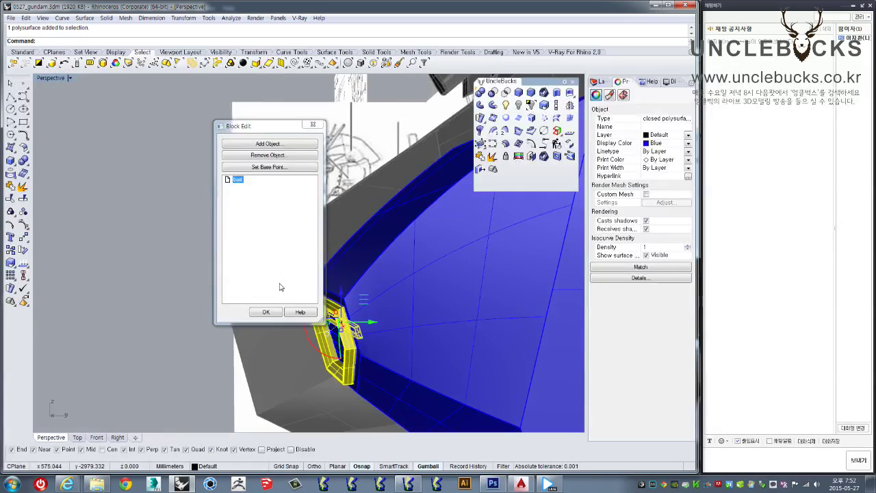
{"action": "left_click_drag", "start_coordinate": [103, 243], "coordinate": [391, 427]}
{"action": "left_click", "coordinate": [660, 143]}
{"action": "left_click", "coordinate": [656, 184]}
{"action": "left_click", "coordinate": [131, 196]}
Step: Finish block editing and orbit to a three-quarter view of the chest
{"action": "mouse_move", "coordinate": [131, 196]}
{"action": "right_mouse_down"}
{"action": "mouse_move", "coordinate": [420, 223]}
{"action": "mouse_move", "coordinate": [272, 331]}
{"action": "right_mouse_up"}
{"action": "left_click", "coordinate": [265, 311]}
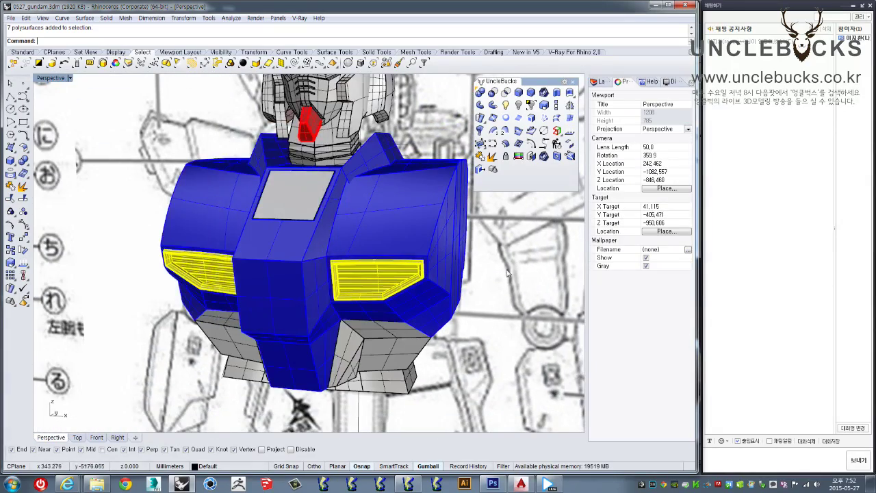
{"action": "scroll", "coordinate": [508, 273], "scroll_direction": "down", "scroll_amount": 5}
{"action": "mouse_move", "coordinate": [508, 273]}
{"action": "right_mouse_down"}
{"action": "mouse_move", "coordinate": [484, 293]}
{"action": "mouse_move", "coordinate": [385, 237]}
{"action": "mouse_move", "coordinate": [384, 273]}
{"action": "mouse_move", "coordinate": [358, 296]}
{"action": "mouse_move", "coordinate": [384, 269]}
{"action": "right_mouse_up"}
Step: Try lofting a surface from the collar flap's gap edge, then undo it
{"action": "scroll", "coordinate": [384, 237], "scroll_direction": "up", "scroll_amount": 3}
{"action": "scroll", "coordinate": [385, 237], "scroll_direction": "up", "scroll_amount": 3}
{"action": "scroll", "coordinate": [384, 273], "scroll_direction": "up", "scroll_amount": 5}
{"action": "left_click", "coordinate": [358, 295]}
{"action": "scroll", "coordinate": [386, 275], "scroll_direction": "up", "scroll_amount": 3}
{"action": "scroll", "coordinate": [387, 275], "scroll_direction": "down", "scroll_amount": 3}
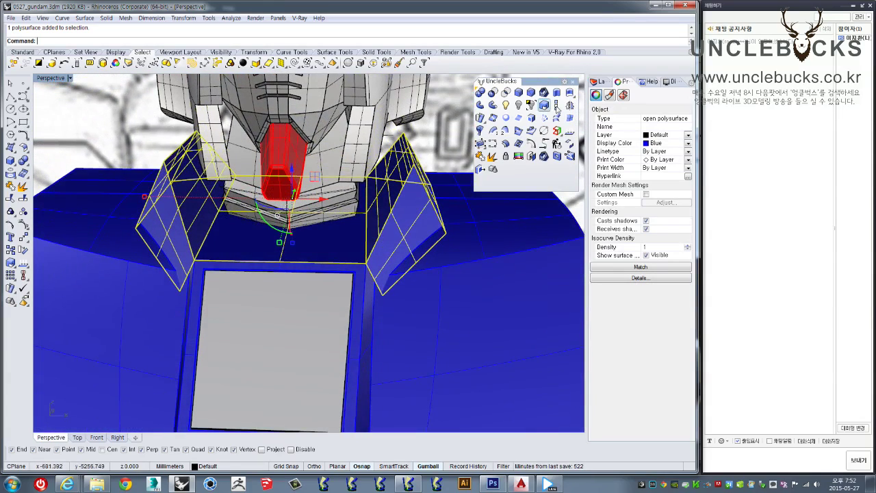
{"action": "left_click", "coordinate": [556, 118]}
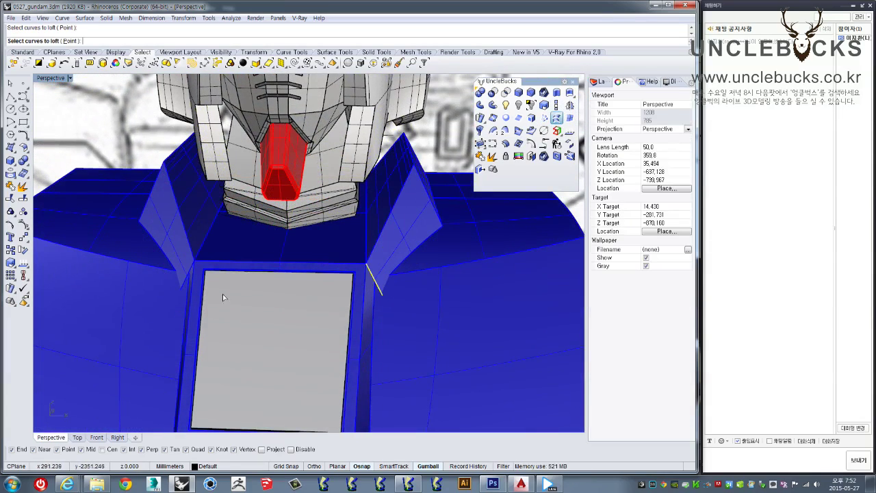
{"action": "left_click", "coordinate": [185, 280]}
{"action": "key", "text": "Return"}
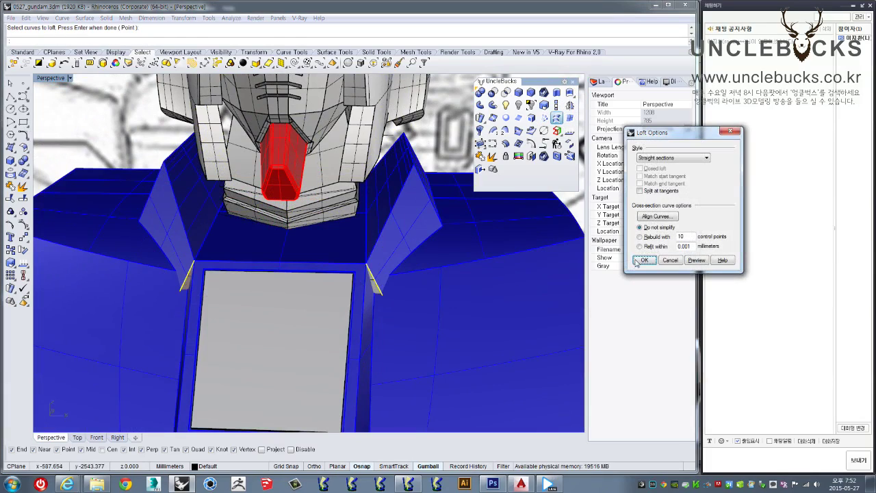
{"action": "key", "text": "Return"}
{"action": "left_click", "coordinate": [411, 212]}
{"action": "scroll", "coordinate": [425, 219], "scroll_direction": "up", "scroll_amount": 4}
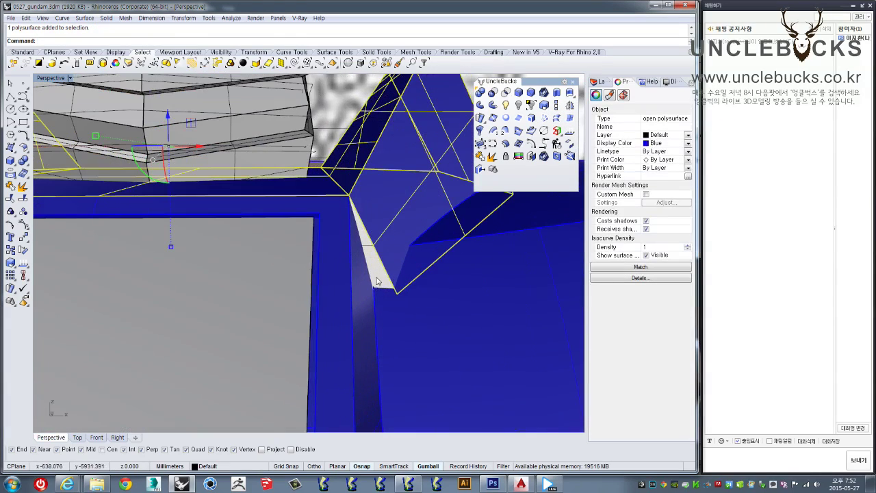
{"action": "key", "text": "ctrl+z"}
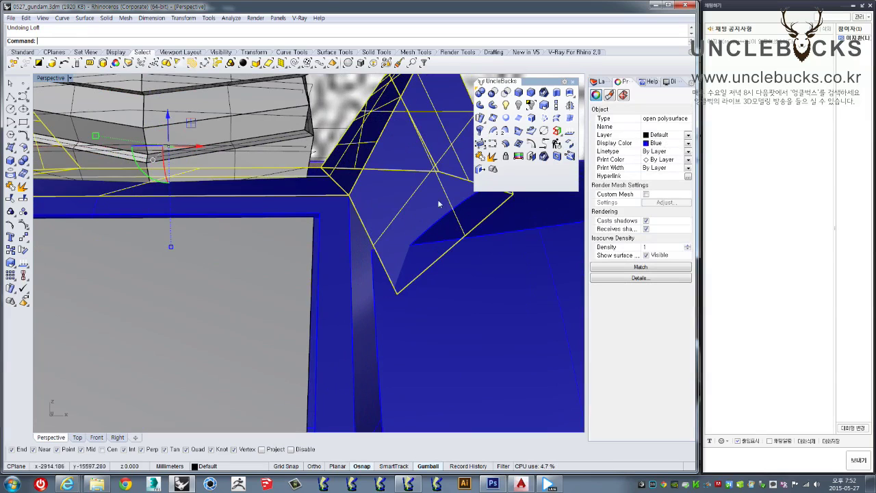
Step: Loft between the two gap edges at the collar's left corner with aligned curve directions
{"action": "left_click", "coordinate": [557, 121]}
{"action": "left_click", "coordinate": [359, 215]}
{"action": "mouse_move", "coordinate": [201, 234]}
{"action": "right_mouse_down", "text": "shift"}
{"action": "mouse_move", "coordinate": [196, 242]}
{"action": "mouse_move", "coordinate": [497, 254]}
{"action": "right_mouse_up", "text": "shift"}
{"action": "left_click", "coordinate": [110, 241]}
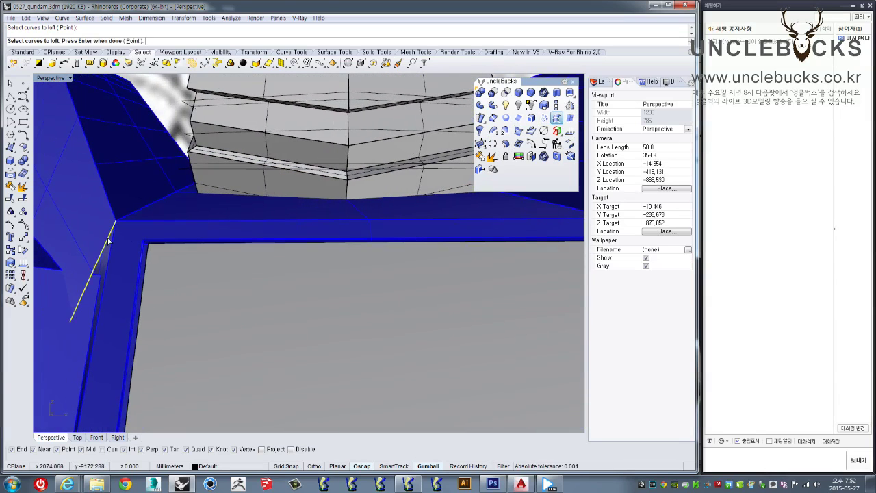
{"action": "scroll", "coordinate": [113, 241], "scroll_direction": "down", "scroll_amount": 2}
{"action": "right_click", "coordinate": [116, 246]}
{"action": "mouse_move", "coordinate": [355, 265]}
{"action": "right_mouse_down"}
{"action": "mouse_move", "coordinate": [450, 252]}
{"action": "mouse_move", "coordinate": [342, 266]}
{"action": "right_mouse_up"}
{"action": "scroll", "coordinate": [313, 265], "scroll_direction": "up", "scroll_amount": 5}
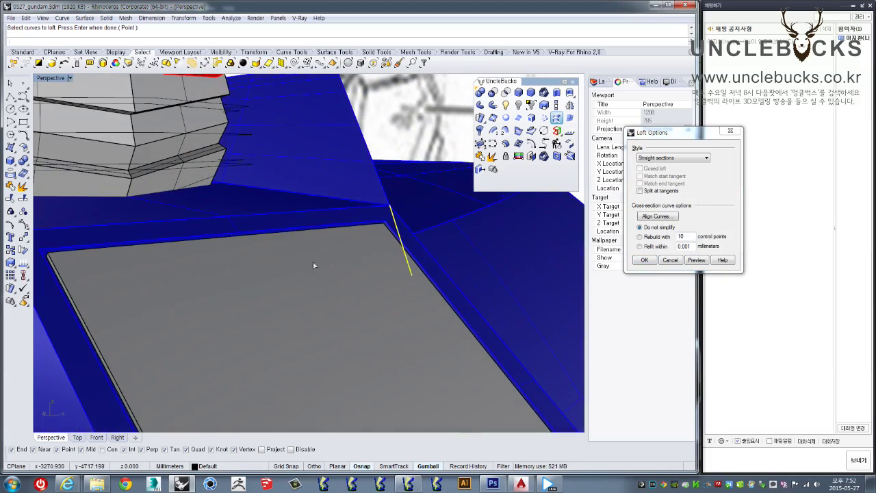
{"action": "left_click", "coordinate": [657, 216]}
{"action": "scroll", "coordinate": [373, 270], "scroll_direction": "down", "scroll_amount": 2}
{"action": "scroll", "coordinate": [375, 263], "scroll_direction": "down", "scroll_amount": 2}
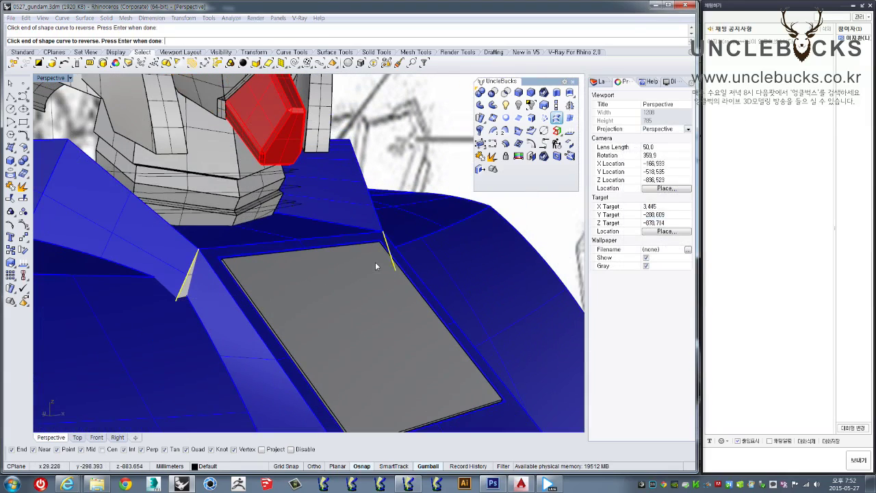
{"action": "key", "text": "Return"}
{"action": "key", "text": "Return"}
{"action": "scroll", "coordinate": [173, 284], "scroll_direction": "up", "scroll_amount": 3}
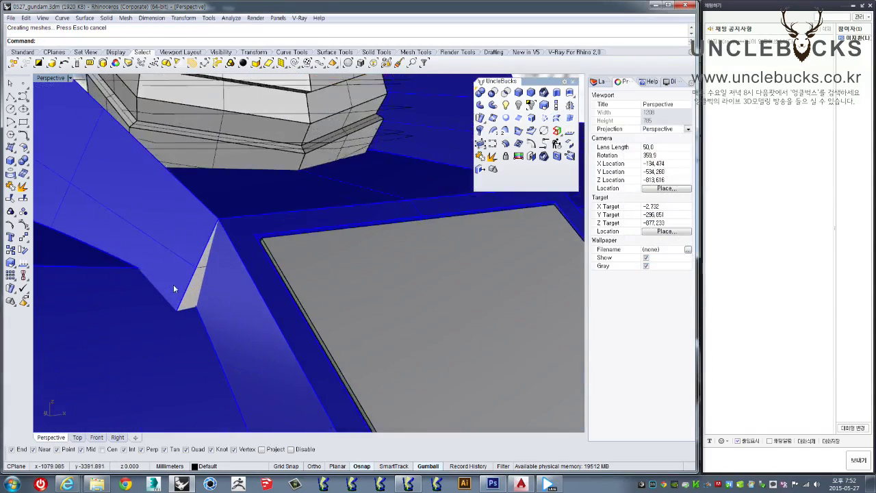
{"action": "scroll", "coordinate": [173, 284], "scroll_direction": "up", "scroll_amount": 3}
Step: Join the new lofted gap surface and the collar polysurface into one piece
{"action": "left_click", "coordinate": [167, 226]}
{"action": "scroll", "coordinate": [166, 226], "scroll_direction": "down", "scroll_amount": 2}
{"action": "scroll", "coordinate": [180, 254], "scroll_direction": "up", "scroll_amount": 2}
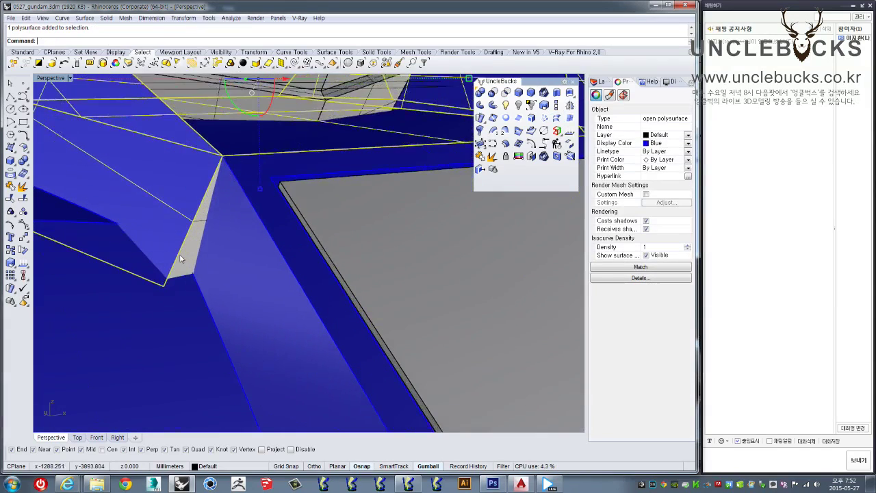
{"action": "scroll", "coordinate": [185, 265], "scroll_direction": "up", "scroll_amount": 2}
{"action": "left_click", "coordinate": [185, 266]}
{"action": "left_click", "coordinate": [164, 182], "text": "shift"}
{"action": "scroll", "coordinate": [242, 190], "scroll_direction": "down", "scroll_amount": 3}
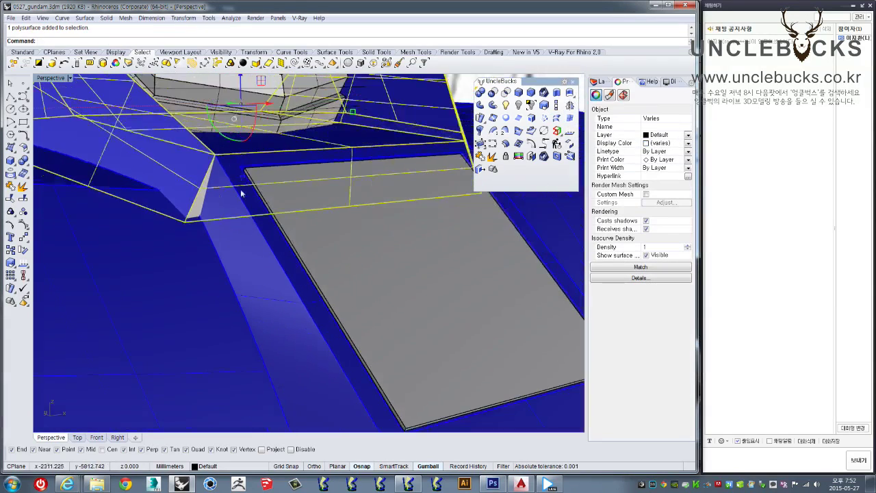
{"action": "scroll", "coordinate": [295, 190], "scroll_direction": "up", "scroll_amount": 1}
{"action": "scroll", "coordinate": [349, 189], "scroll_direction": "up", "scroll_amount": 1}
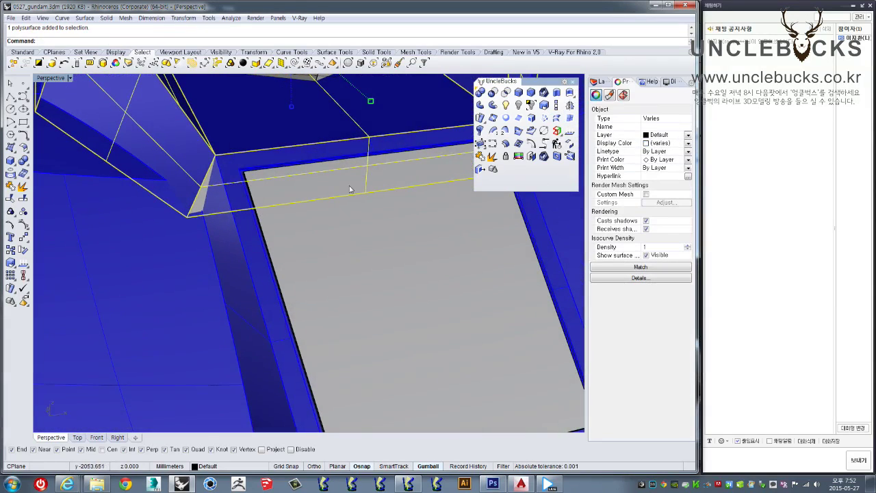
{"action": "left_click", "coordinate": [479, 156]}
{"action": "scroll", "coordinate": [347, 227], "scroll_direction": "down", "scroll_amount": 2}
{"action": "scroll", "coordinate": [333, 237], "scroll_direction": "down", "scroll_amount": 3}
{"action": "scroll", "coordinate": [339, 245], "scroll_direction": "down", "scroll_amount": 2}
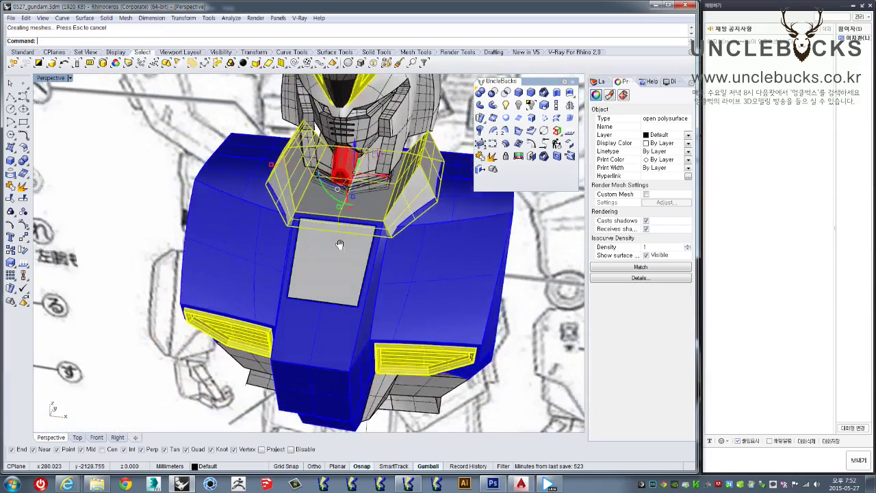
Step: Set the joined collar's display colour to Blue, then reselect it and orbit to check
{"action": "right_click_drag", "start_coordinate": [339, 244], "coordinate": [339, 206]}
{"action": "left_click", "coordinate": [688, 143]}
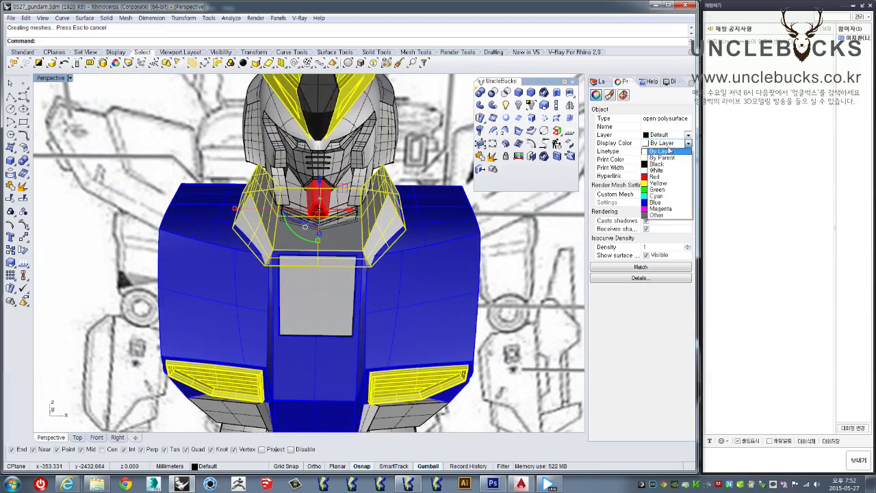
{"action": "left_click", "coordinate": [655, 203]}
{"action": "key", "text": "Escape"}
{"action": "right_click_drag", "start_coordinate": [403, 166], "coordinate": [416, 174]}
{"action": "scroll", "coordinate": [414, 181], "scroll_direction": "up", "scroll_amount": 2}
{"action": "scroll", "coordinate": [407, 199], "scroll_direction": "up", "scroll_amount": 2}
{"action": "scroll", "coordinate": [397, 216], "scroll_direction": "up", "scroll_amount": 2}
{"action": "left_click", "coordinate": [395, 228]}
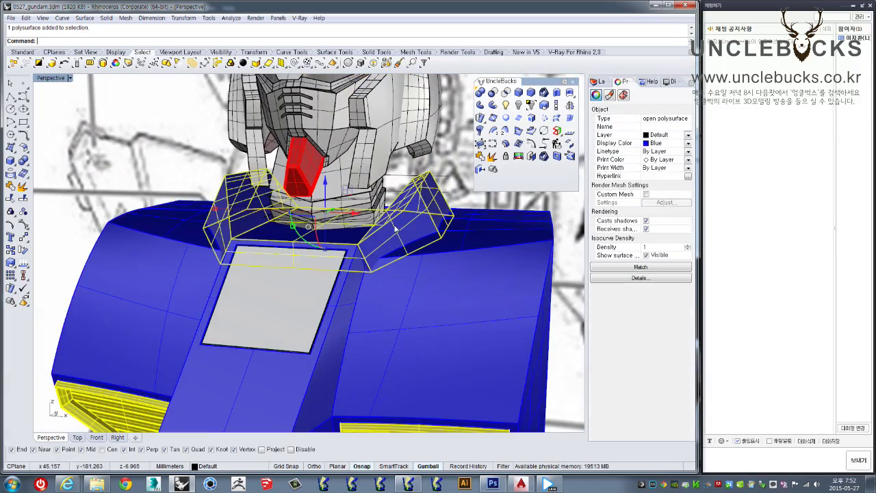
{"action": "mouse_move", "coordinate": [327, 204]}
{"action": "right_mouse_down"}
{"action": "mouse_move", "coordinate": [252, 229]}
{"action": "mouse_move", "coordinate": [322, 242]}
{"action": "mouse_move", "coordinate": [410, 215]}
{"action": "mouse_move", "coordinate": [236, 178]}
{"action": "right_mouse_up"}
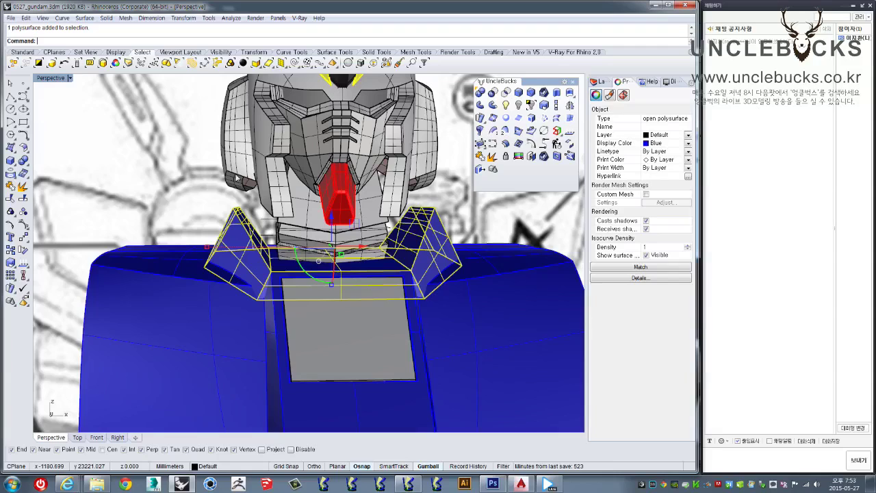
{"action": "scroll", "coordinate": [200, 198], "scroll_direction": "up", "scroll_amount": 5}
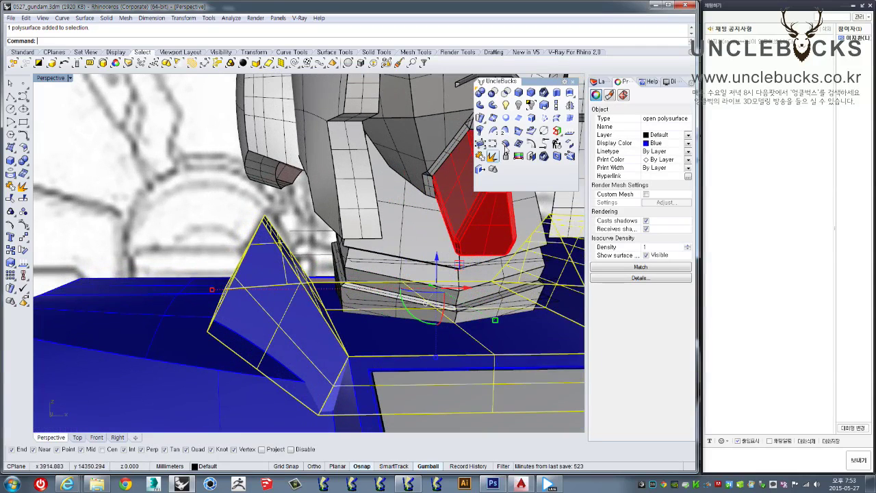
Step: Start ChamferEdge on the collar flap edge and orbit around the pointed blue collar piece
{"action": "left_click", "coordinate": [192, 186]}
{"action": "left_click", "coordinate": [531, 93]}
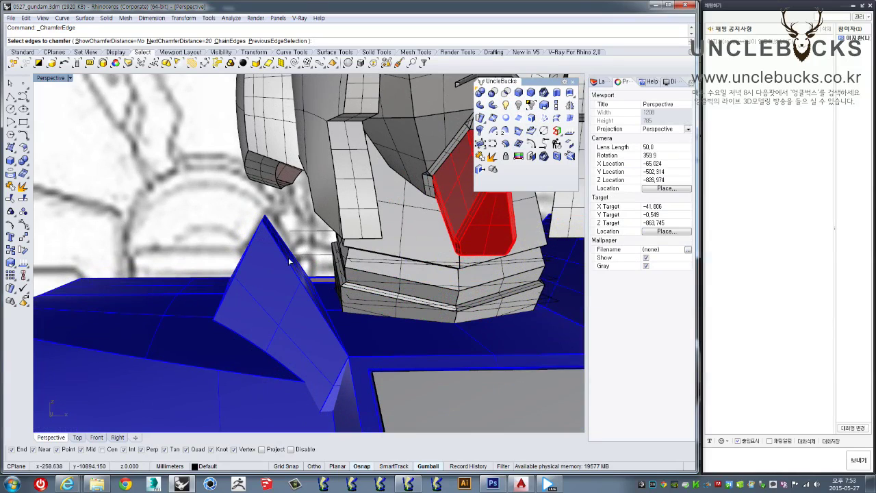
{"action": "right_click_drag", "start_coordinate": [288, 262], "coordinate": [351, 308]}
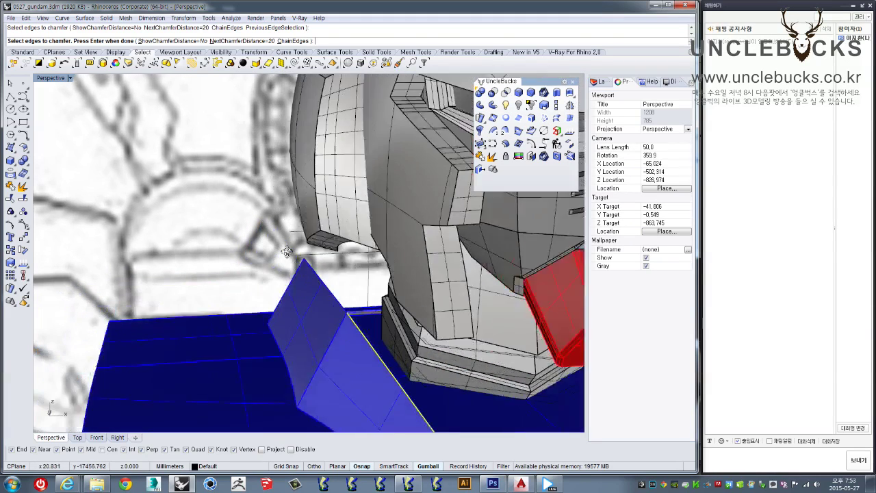
{"action": "scroll", "coordinate": [352, 308], "scroll_direction": "down", "scroll_amount": 5}
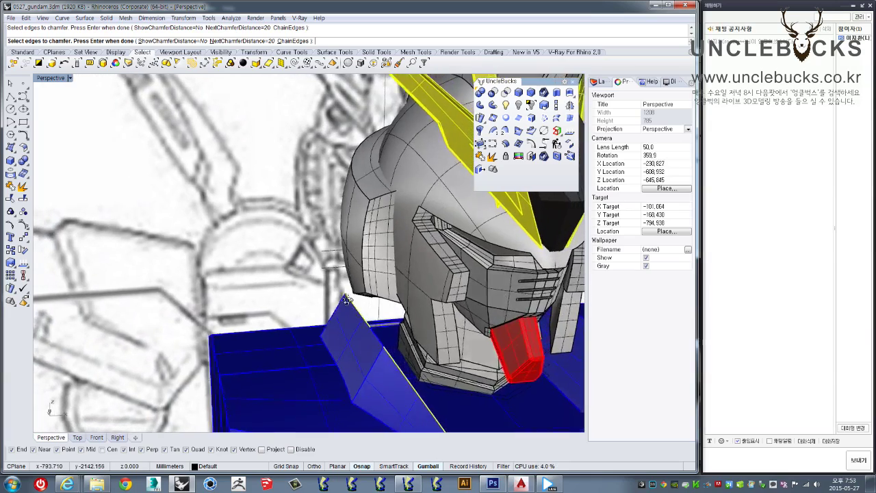
{"action": "scroll", "coordinate": [358, 313], "scroll_direction": "up", "scroll_amount": 3}
{"action": "left_click", "coordinate": [363, 329]}
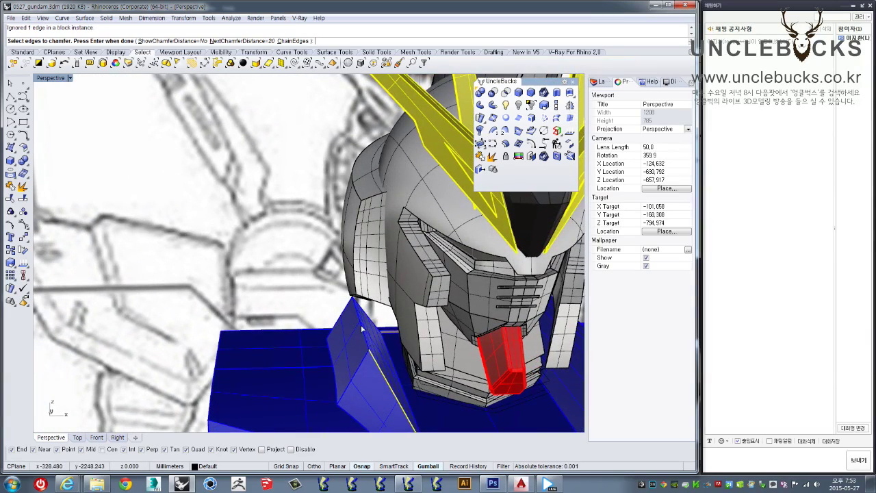
{"action": "scroll", "coordinate": [363, 336], "scroll_direction": "up", "scroll_amount": 5}
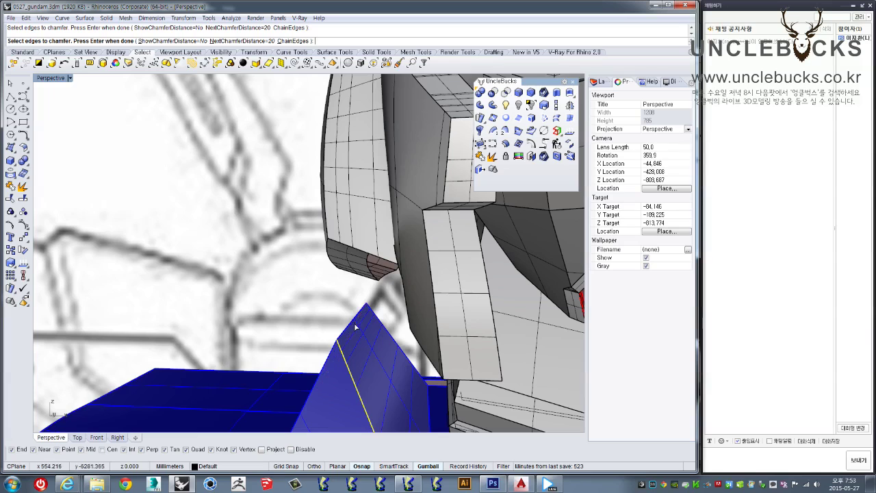
{"action": "right_click_drag", "start_coordinate": [355, 328], "coordinate": [337, 324]}
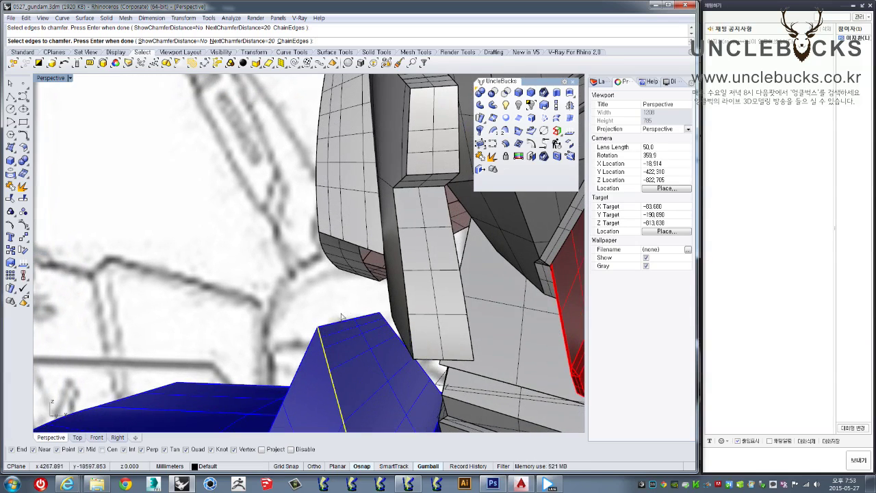
{"action": "scroll", "coordinate": [331, 326], "scroll_direction": "up", "scroll_amount": 6}
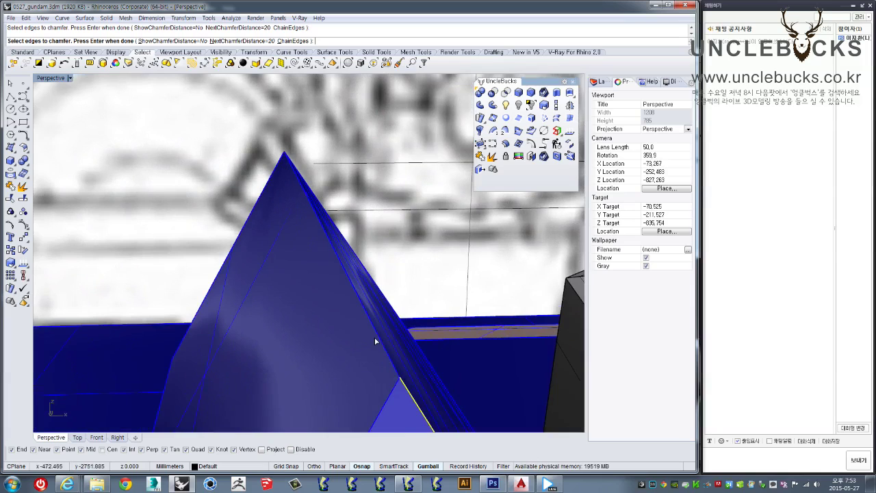
{"action": "scroll", "coordinate": [375, 340], "scroll_direction": "up", "scroll_amount": 2}
{"action": "mouse_move", "coordinate": [375, 341]}
{"action": "right_mouse_down"}
{"action": "mouse_move", "coordinate": [313, 201]}
{"action": "mouse_move", "coordinate": [311, 217]}
{"action": "right_mouse_up"}
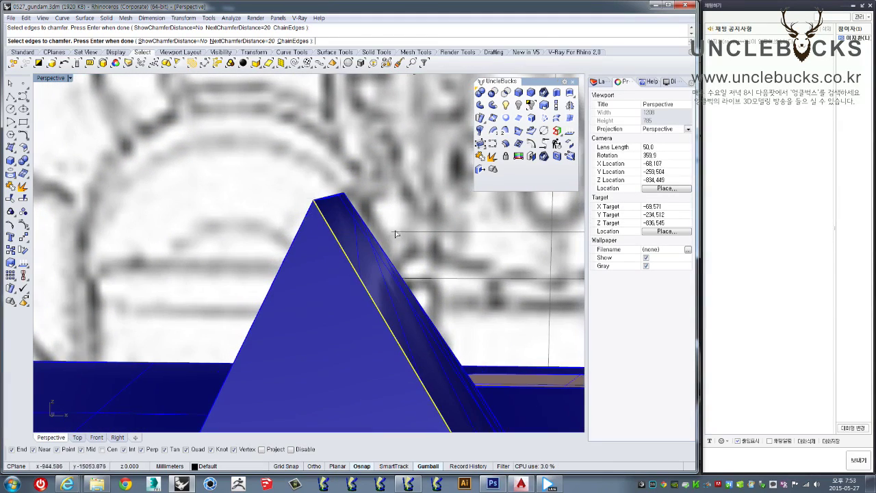
{"action": "scroll", "coordinate": [376, 224], "scroll_direction": "down", "scroll_amount": 2}
{"action": "scroll", "coordinate": [366, 226], "scroll_direction": "down", "scroll_amount": 2}
{"action": "scroll", "coordinate": [366, 226], "scroll_direction": "down", "scroll_amount": 2}
{"action": "scroll", "coordinate": [366, 228], "scroll_direction": "down", "scroll_amount": 2}
Step: Cancel the chamfer and select the pointed blue collar polysurface
{"action": "key", "text": "Escape"}
{"action": "left_click", "coordinate": [368, 230]}
{"action": "scroll", "coordinate": [372, 225], "scroll_direction": "up", "scroll_amount": 4}
{"action": "scroll", "coordinate": [374, 207], "scroll_direction": "up", "scroll_amount": 2}
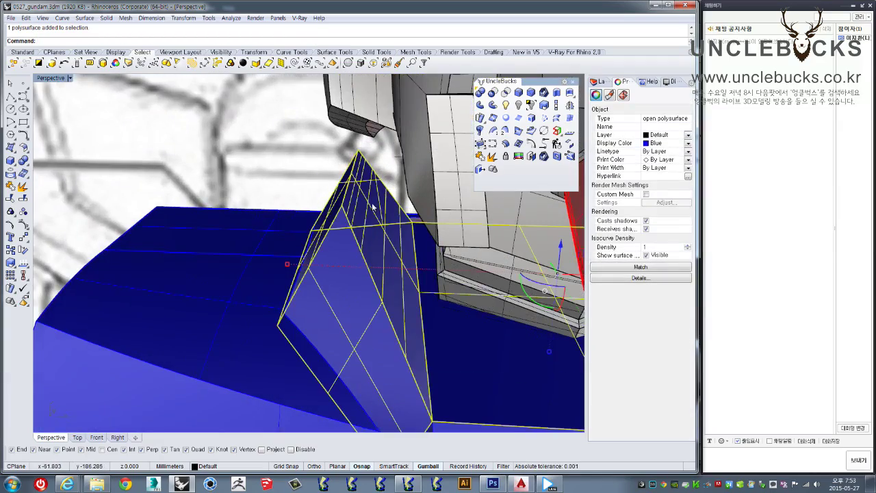
{"action": "scroll", "coordinate": [374, 207], "scroll_direction": "down", "scroll_amount": 4}
{"action": "right_click_drag", "start_coordinate": [374, 208], "coordinate": [273, 222]}
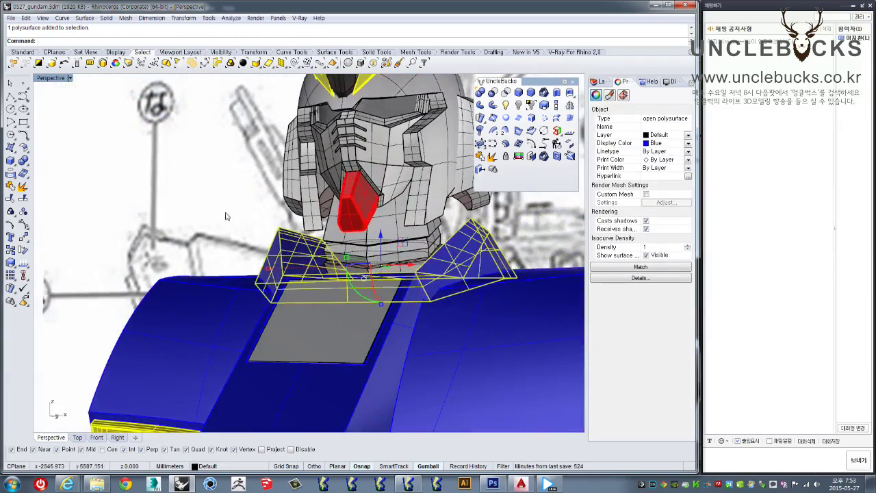
Step: Select the neck polysurface beneath the head and zoom to it
{"action": "left_click", "coordinate": [195, 204]}
{"action": "scroll", "coordinate": [195, 206], "scroll_direction": "down", "scroll_amount": 3}
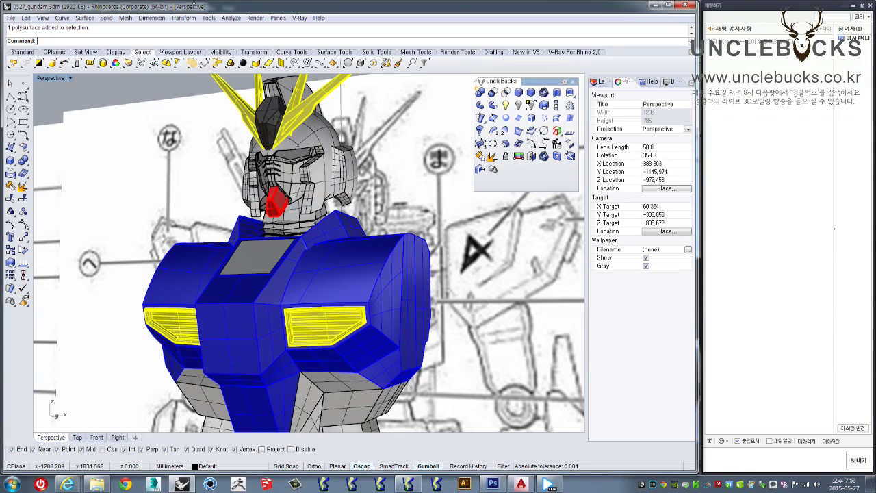
{"action": "scroll", "coordinate": [300, 224], "scroll_direction": "down", "scroll_amount": 3}
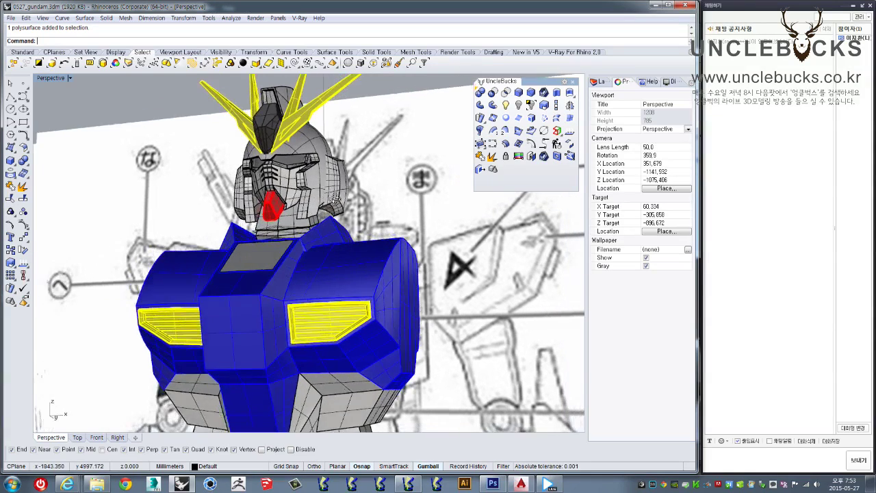
{"action": "scroll", "coordinate": [300, 223], "scroll_direction": "down", "scroll_amount": 2}
{"action": "left_click", "coordinate": [300, 223]}
{"action": "key", "text": "Down"}
{"action": "key", "text": "Return"}
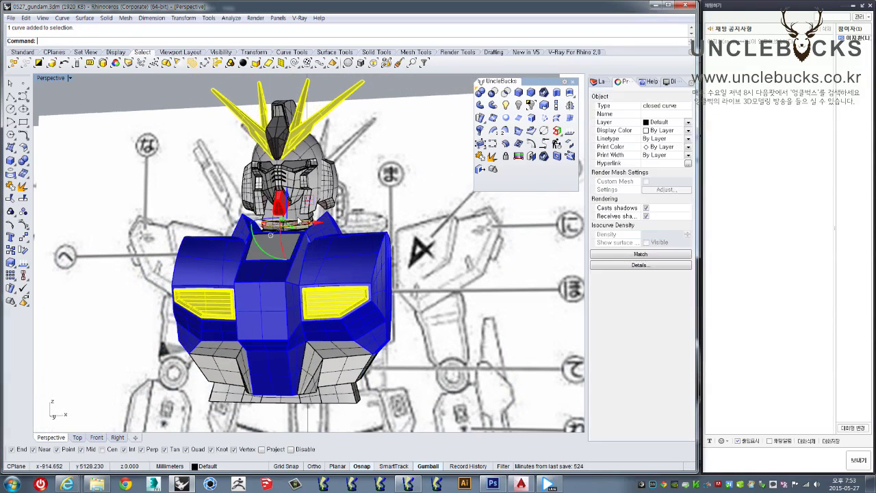
{"action": "key", "text": "ctrl+alt+e"}
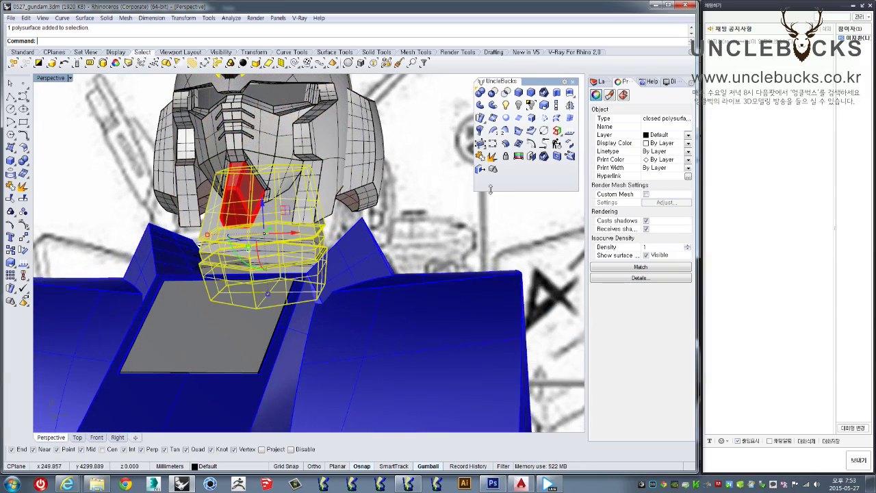
Step: Set the neck's display colour to DarkGray (105, 105, 105)
{"action": "left_click", "coordinate": [657, 145]}
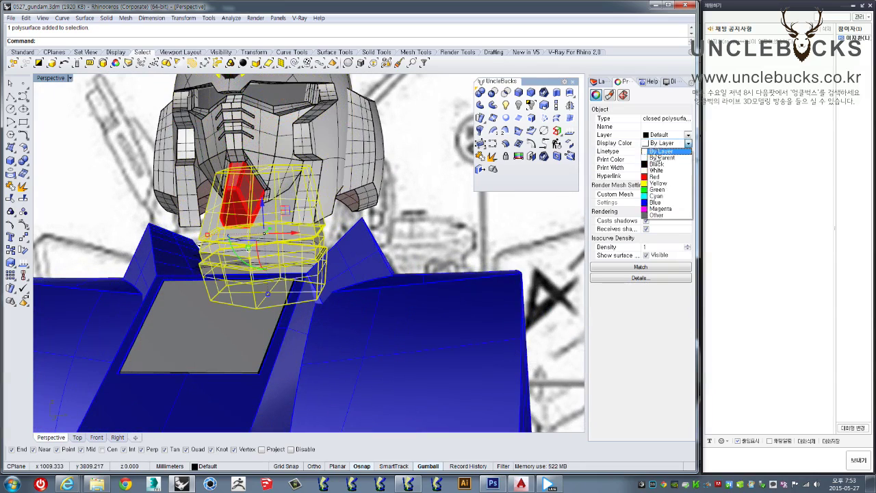
{"action": "left_click", "coordinate": [657, 215]}
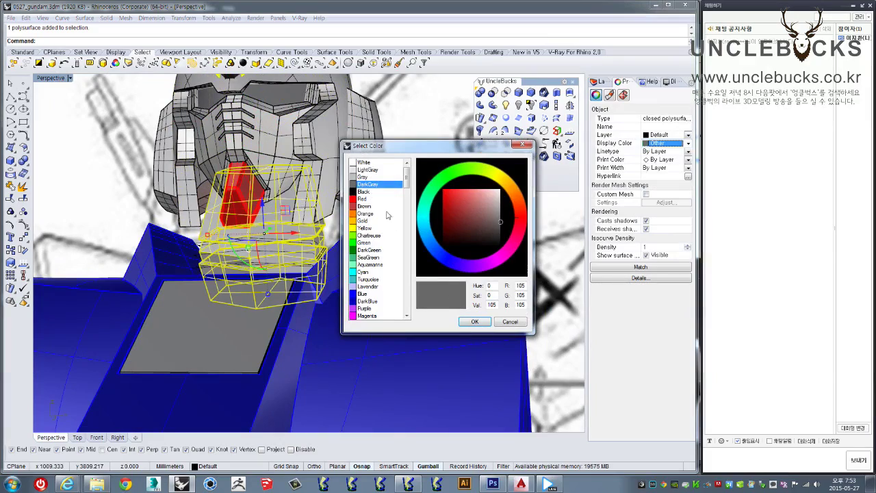
{"action": "left_click", "coordinate": [474, 321]}
{"action": "left_click", "coordinate": [417, 176]}
{"action": "scroll", "coordinate": [393, 231], "scroll_direction": "down", "scroll_amount": 5}
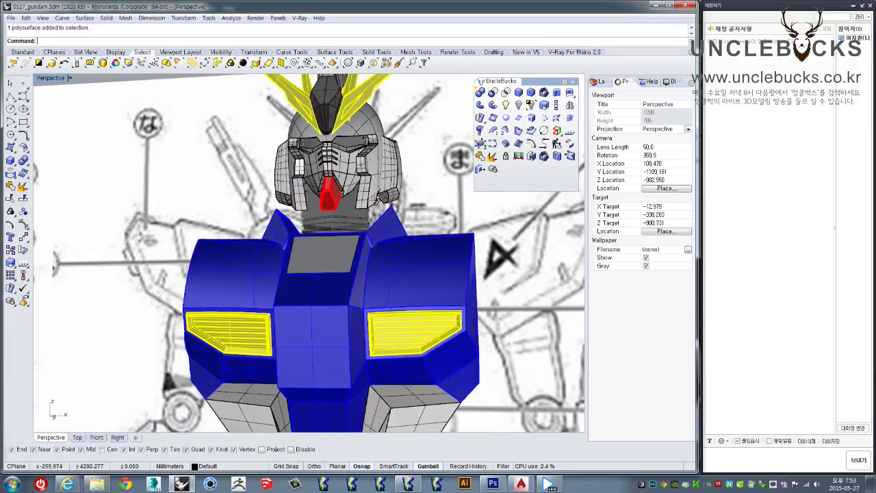
{"action": "right_click_drag", "start_coordinate": [393, 231], "coordinate": [410, 272], "text": "shift"}
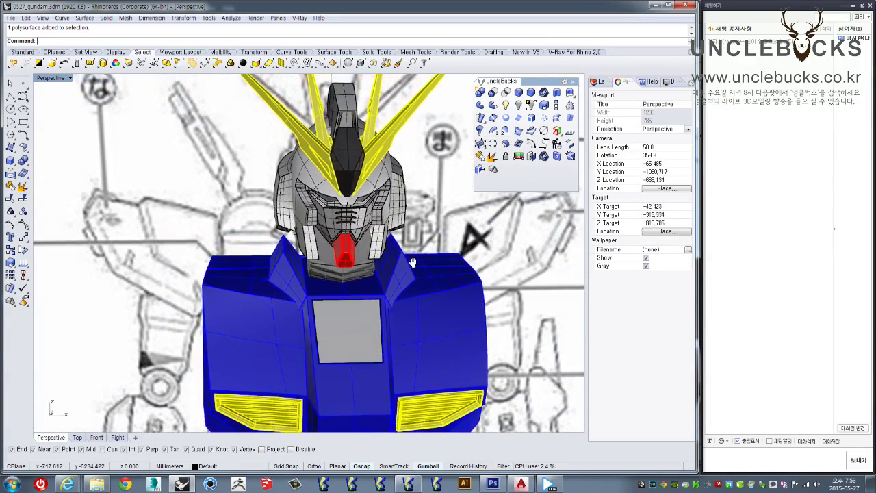
Step: Frame the helmet's lower cheek guard and start a polyline there
{"action": "mouse_move", "coordinate": [410, 272]}
{"action": "right_mouse_down"}
{"action": "mouse_move", "coordinate": [404, 228]}
{"action": "mouse_move", "coordinate": [393, 238]}
{"action": "mouse_move", "coordinate": [284, 168]}
{"action": "right_mouse_up"}
{"action": "scroll", "coordinate": [394, 239], "scroll_direction": "up", "scroll_amount": 3}
{"action": "scroll", "coordinate": [393, 238], "scroll_direction": "up", "scroll_amount": 3}
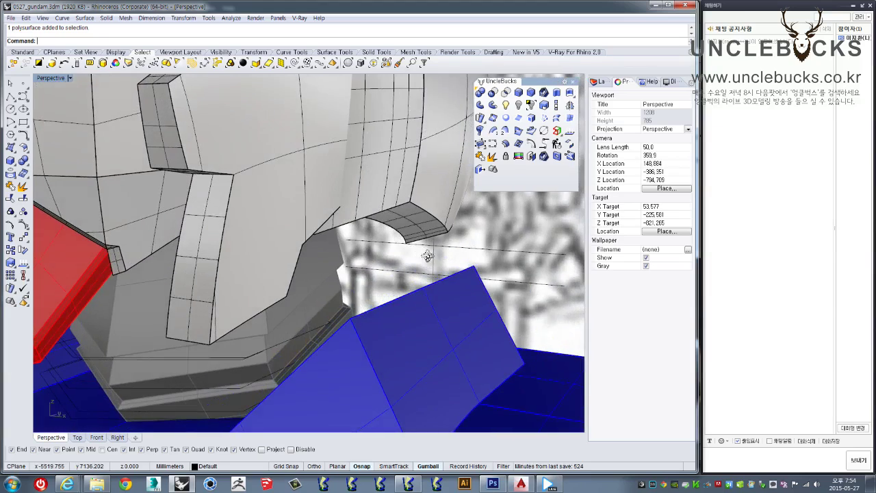
{"action": "left_click", "coordinate": [11, 98]}
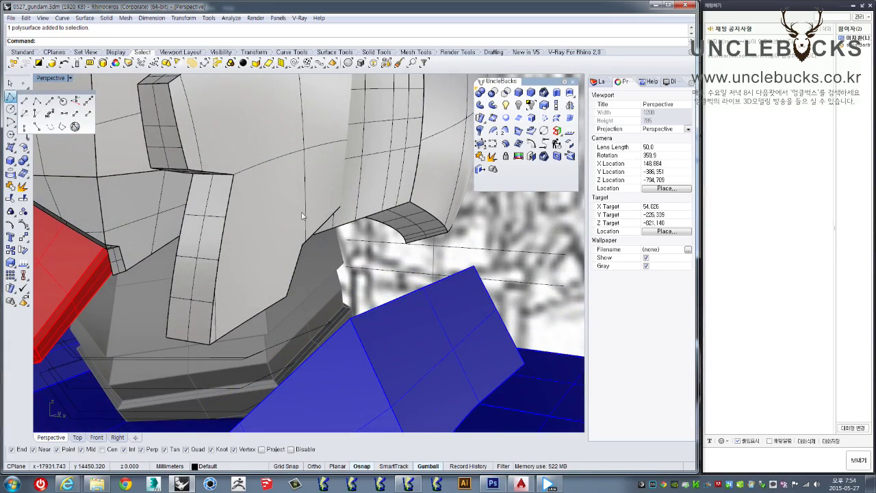
{"action": "left_click", "coordinate": [366, 252]}
{"action": "right_click_drag", "start_coordinate": [366, 251], "coordinate": [354, 225]}
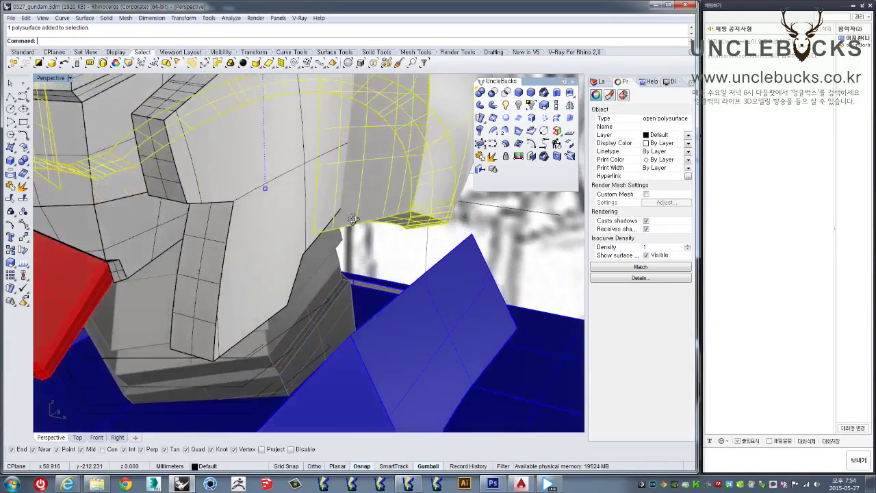
{"action": "left_click", "coordinate": [11, 98]}
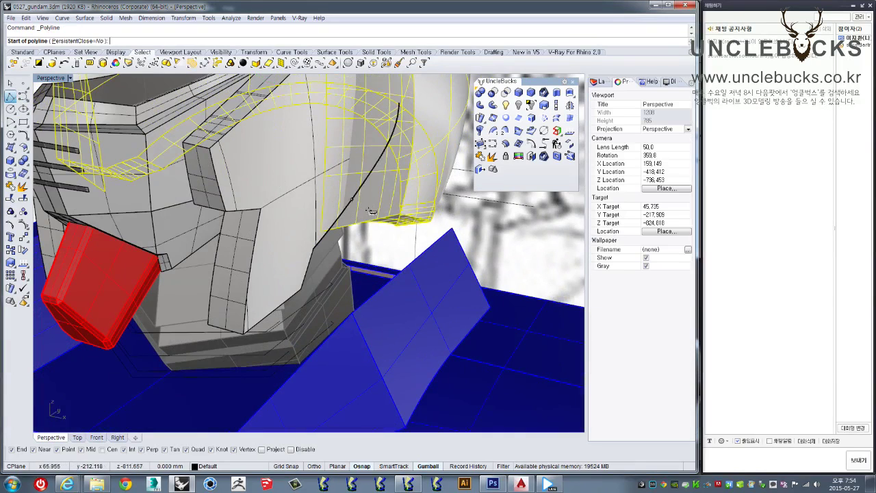
Step: Draw the polyline across the helmet's lower cheek and select the finished line
{"action": "left_click", "coordinate": [363, 222]}
{"action": "scroll", "coordinate": [336, 193], "scroll_direction": "up", "scroll_amount": 3}
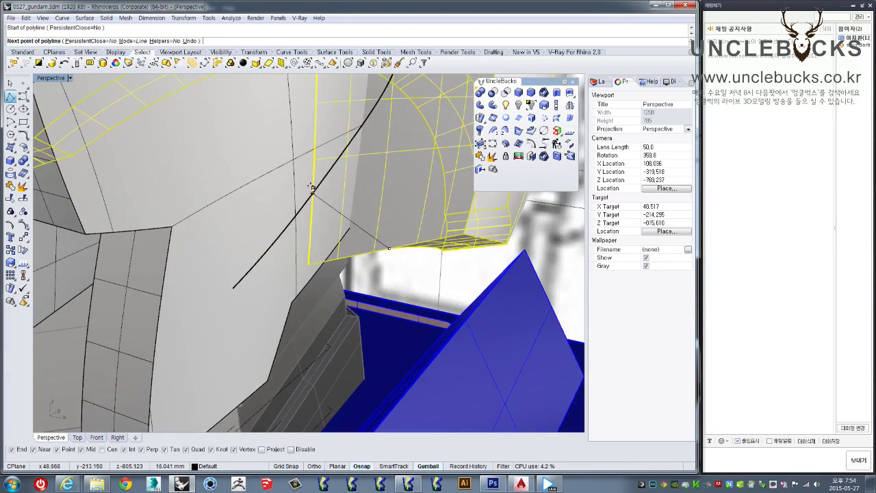
{"action": "key", "text": "Return"}
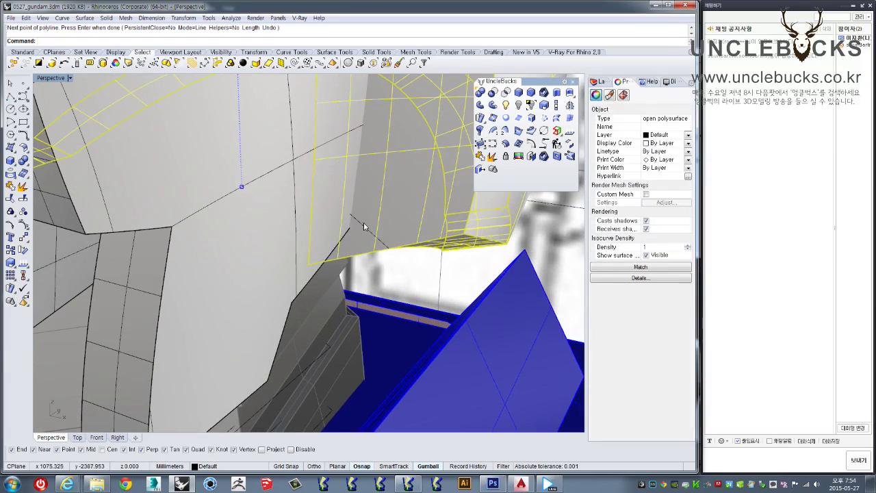
{"action": "left_click", "coordinate": [363, 238]}
{"action": "left_click", "coordinate": [380, 238]}
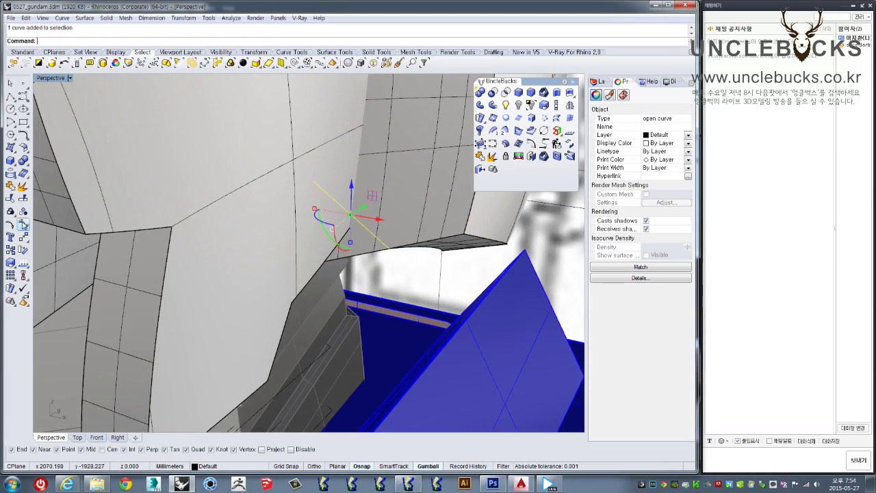
Step: Trim the cheek with the line, undo the first cut, and inspect the area
{"action": "left_click", "coordinate": [11, 199]}
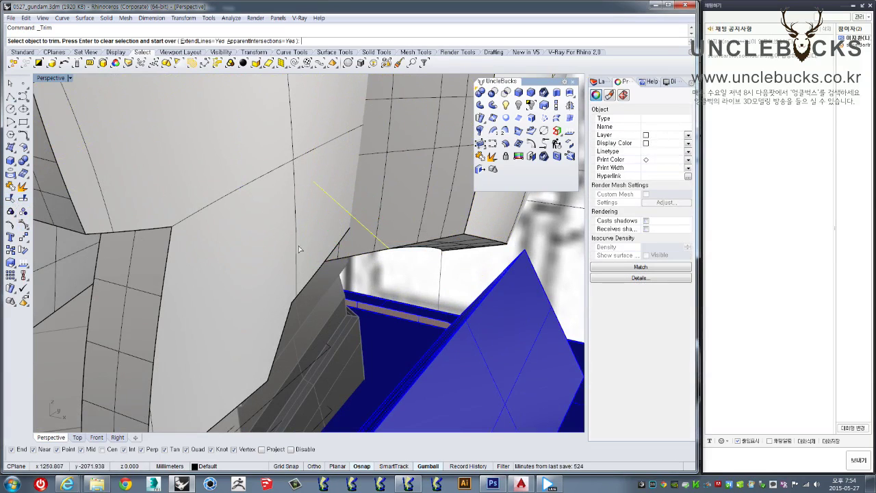
{"action": "right_click_drag", "start_coordinate": [375, 263], "coordinate": [373, 248]}
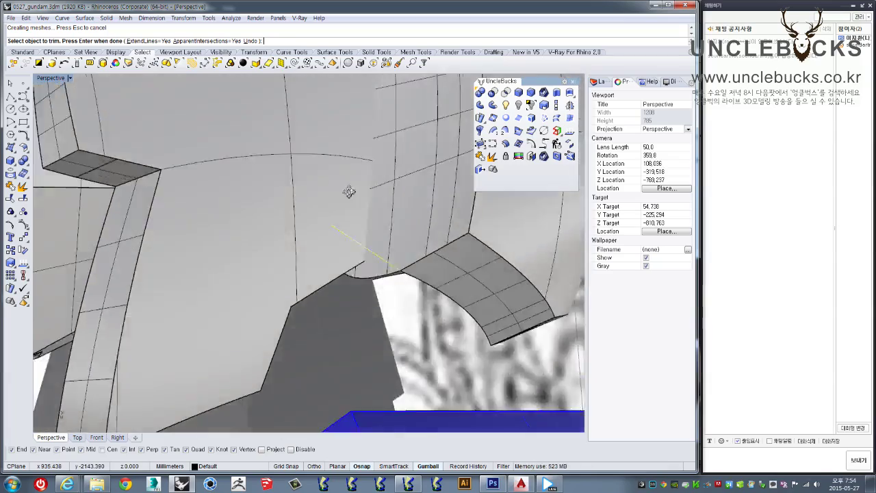
{"action": "key", "text": "ctrl+z"}
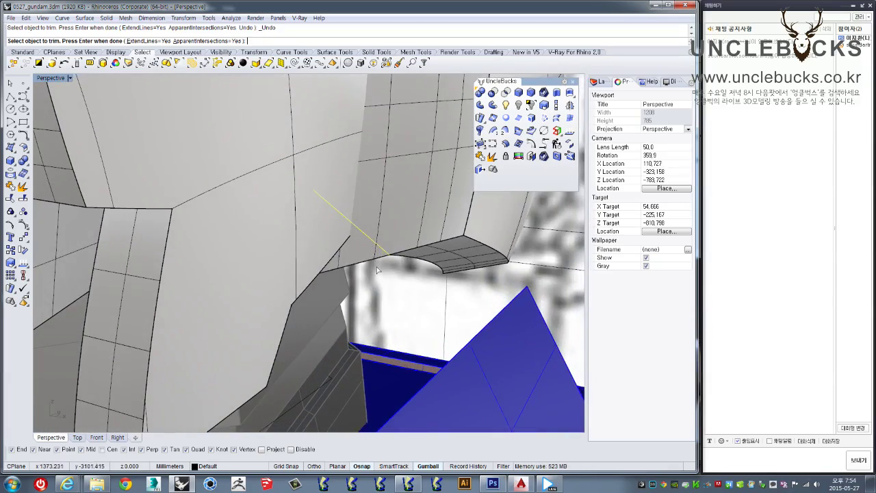
{"action": "mouse_move", "coordinate": [373, 248]}
{"action": "right_mouse_down"}
{"action": "mouse_move", "coordinate": [347, 282]}
{"action": "mouse_move", "coordinate": [384, 282]}
{"action": "right_mouse_up"}
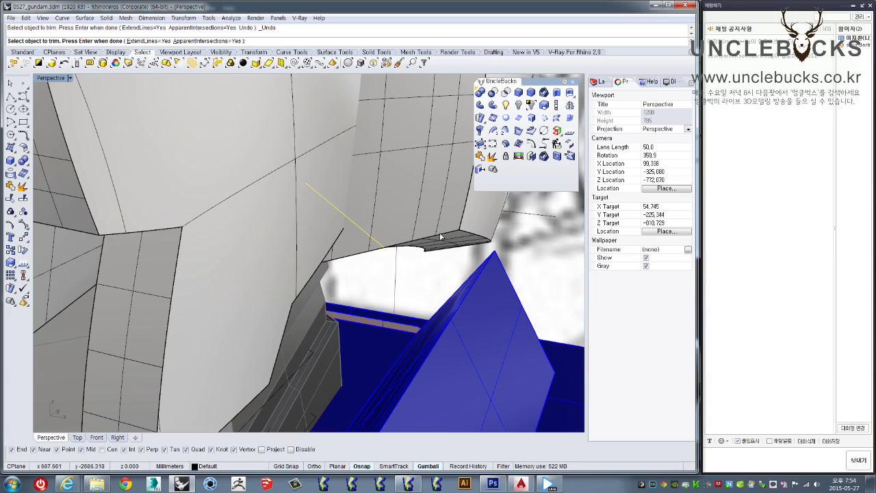
{"action": "right_click_drag", "start_coordinate": [394, 238], "coordinate": [378, 241]}
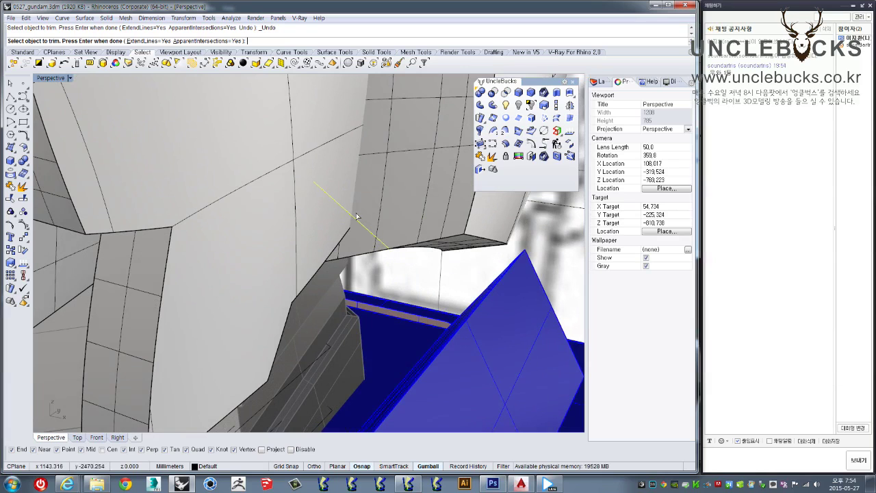
{"action": "mouse_move", "coordinate": [413, 203]}
{"action": "right_mouse_down"}
{"action": "mouse_move", "coordinate": [390, 198]}
{"action": "mouse_move", "coordinate": [388, 220]}
{"action": "mouse_move", "coordinate": [403, 188]}
{"action": "mouse_move", "coordinate": [406, 218]}
{"action": "right_mouse_up"}
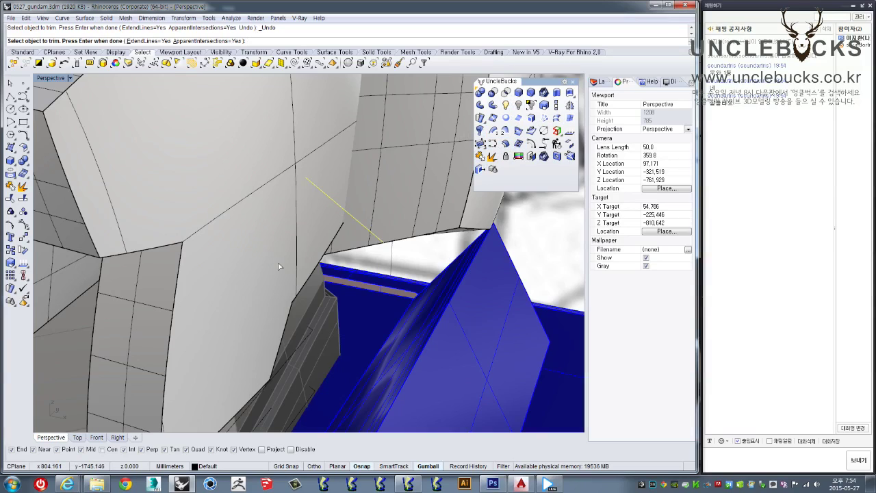
{"action": "right_click_drag", "start_coordinate": [319, 277], "coordinate": [324, 285]}
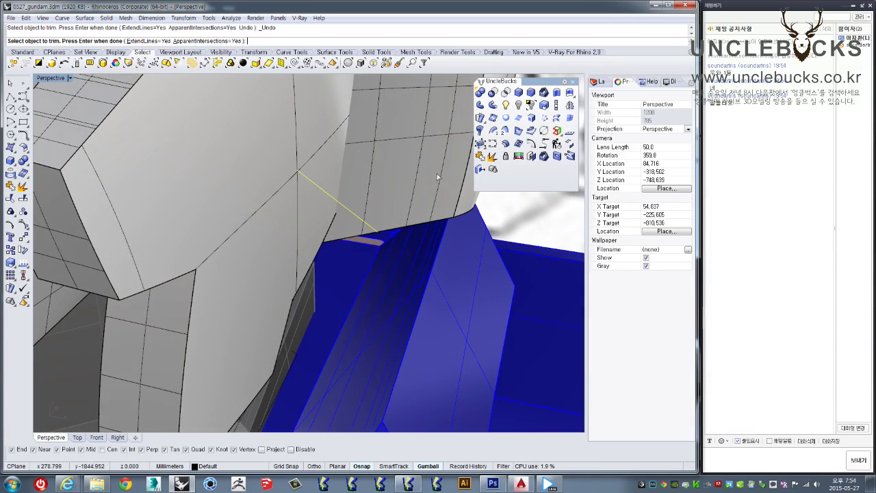
{"action": "scroll", "coordinate": [397, 179], "scroll_direction": "up", "scroll_amount": 2}
{"action": "scroll", "coordinate": [393, 175], "scroll_direction": "up", "scroll_amount": 1}
{"action": "scroll", "coordinate": [390, 169], "scroll_direction": "up", "scroll_amount": 1}
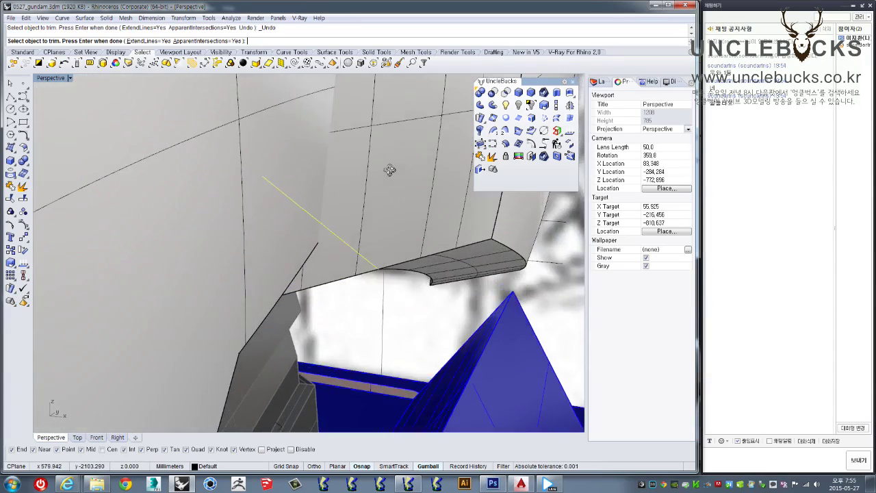
{"action": "right_click_drag", "start_coordinate": [390, 170], "coordinate": [386, 172]}
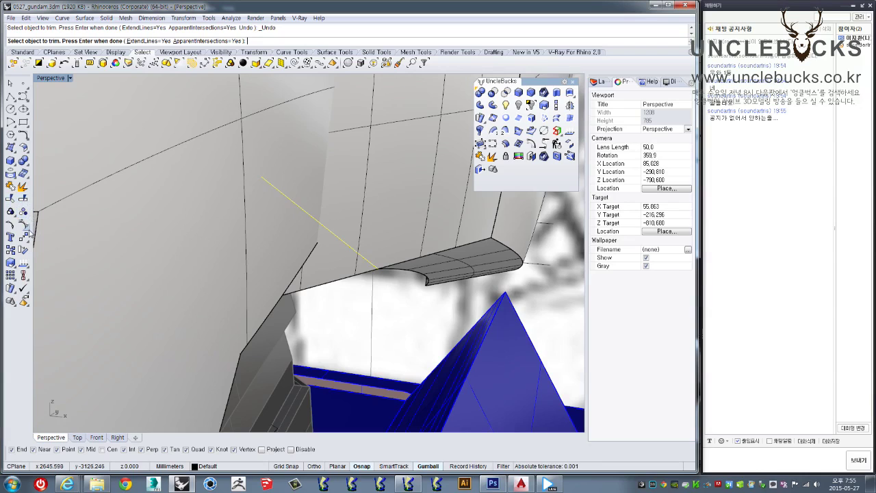
{"action": "left_click", "coordinate": [11, 184]}
{"action": "left_click", "coordinate": [24, 185]}
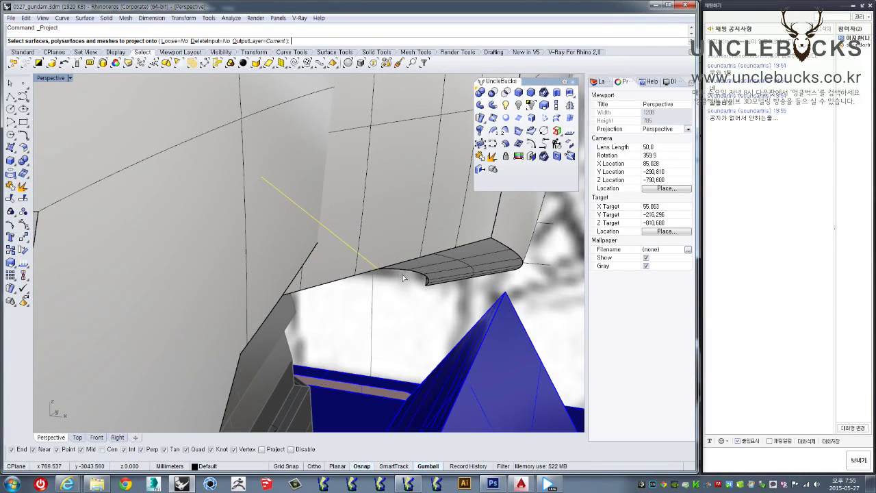
{"action": "key", "text": "Escape"}
{"action": "key", "text": "Escape"}
{"action": "left_click", "coordinate": [346, 269]}
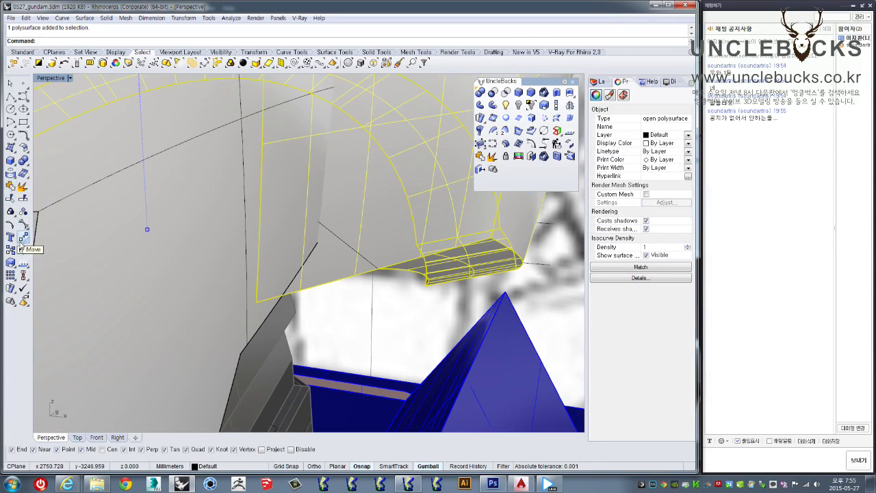
{"action": "left_click", "coordinate": [11, 176]}
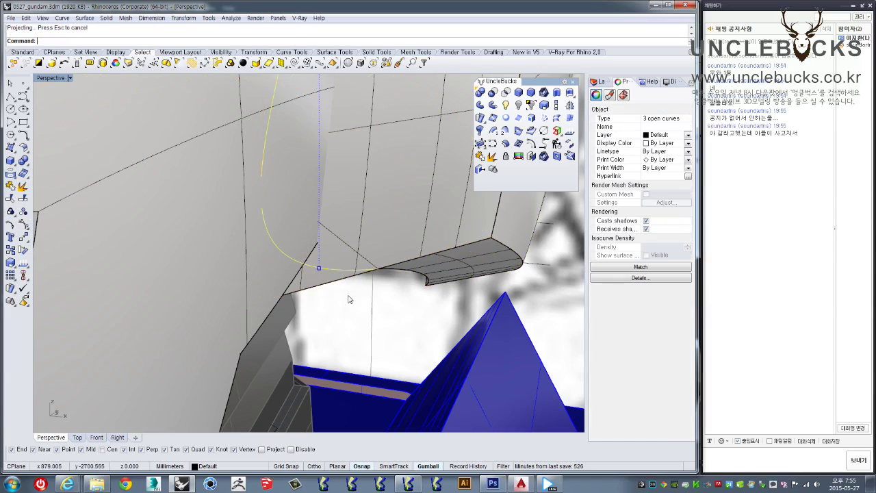
{"action": "scroll", "coordinate": [314, 253], "scroll_direction": "up", "scroll_amount": 6}
{"action": "mouse_move", "coordinate": [294, 189]}
{"action": "right_mouse_down"}
{"action": "mouse_move", "coordinate": [419, 248]}
{"action": "mouse_move", "coordinate": [339, 289]}
{"action": "right_mouse_up"}
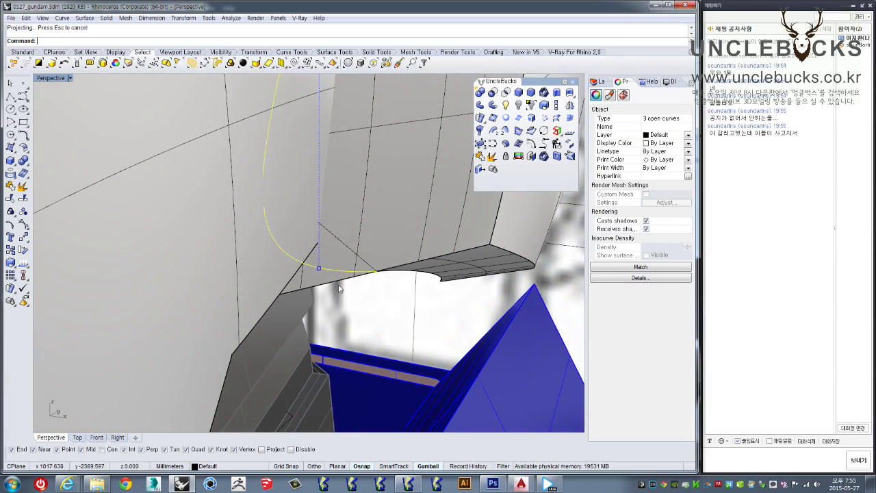
{"action": "key", "text": "Delete"}
{"action": "left_click", "coordinate": [358, 264]}
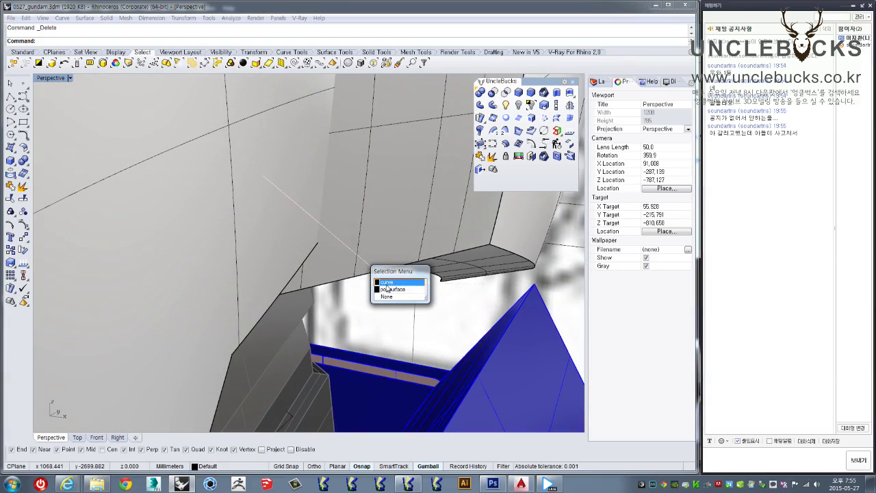
Step: Select the overlapping curve and curved shoulder piece and hide them
{"action": "left_click", "coordinate": [382, 283]}
{"action": "right_click_drag", "start_coordinate": [383, 275], "coordinate": [386, 254]}
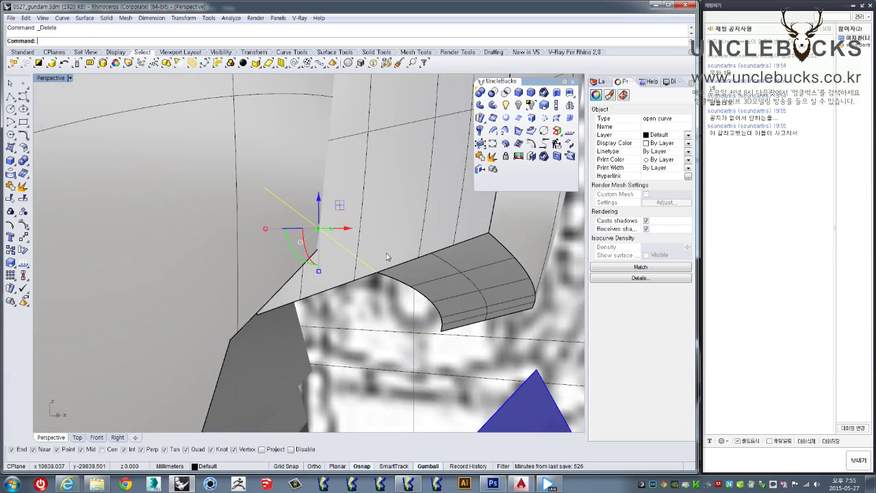
{"action": "left_click", "coordinate": [386, 255], "text": "shift"}
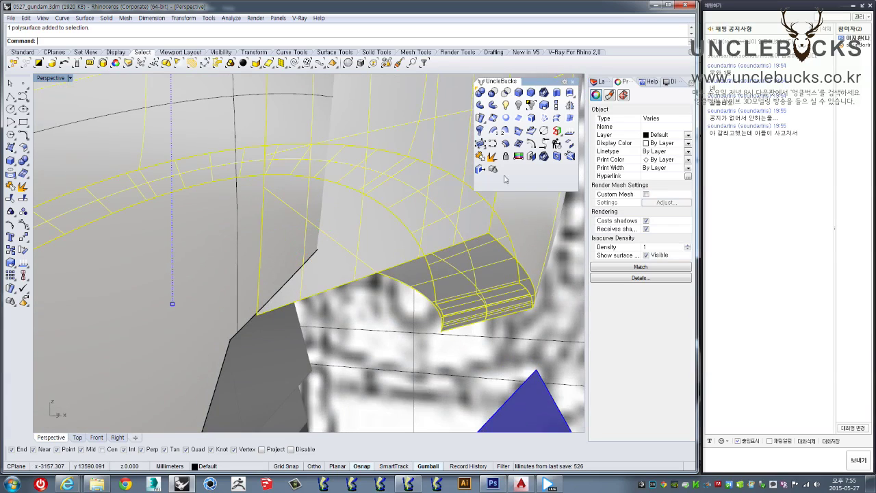
{"action": "left_click", "coordinate": [530, 105]}
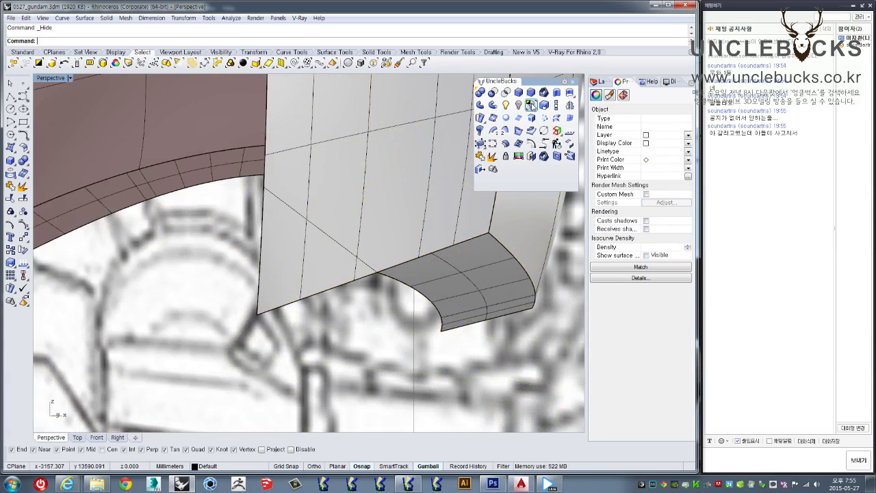
{"action": "right_click_drag", "start_coordinate": [336, 268], "coordinate": [361, 302]}
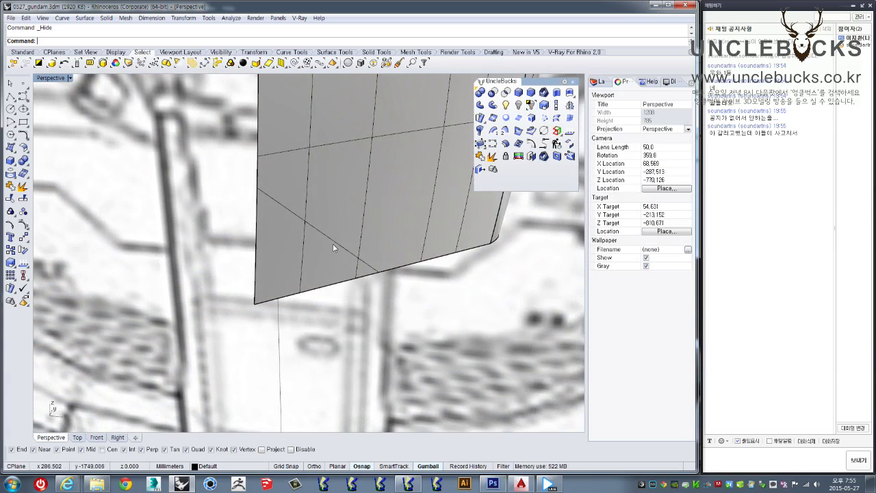
Step: Shift the diagonal guide line to the left beside the isolated chest panel
{"action": "left_click", "coordinate": [334, 249]}
{"action": "left_click_drag", "start_coordinate": [264, 229], "coordinate": [231, 203]}
{"action": "left_click", "coordinate": [231, 203]}
{"action": "mouse_move", "coordinate": [231, 203]}
{"action": "right_mouse_down"}
{"action": "mouse_move", "coordinate": [306, 299]}
{"action": "mouse_move", "coordinate": [321, 266]}
{"action": "right_mouse_up"}
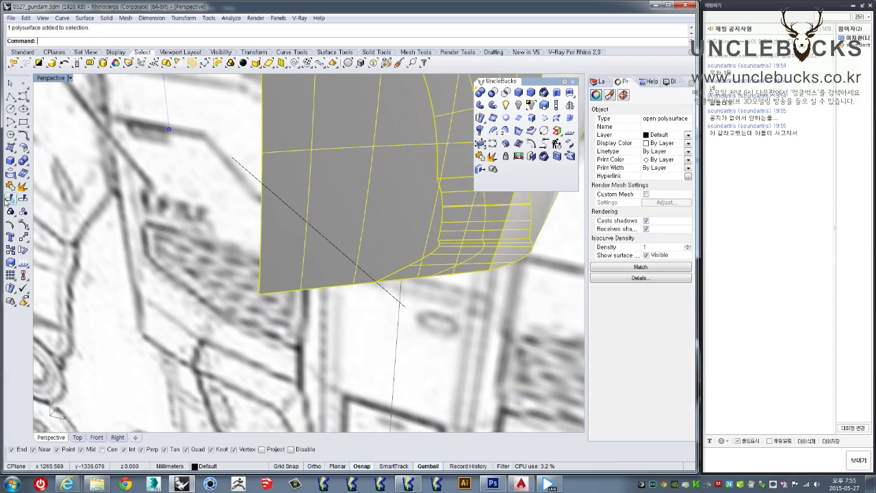
{"action": "left_click", "coordinate": [11, 175]}
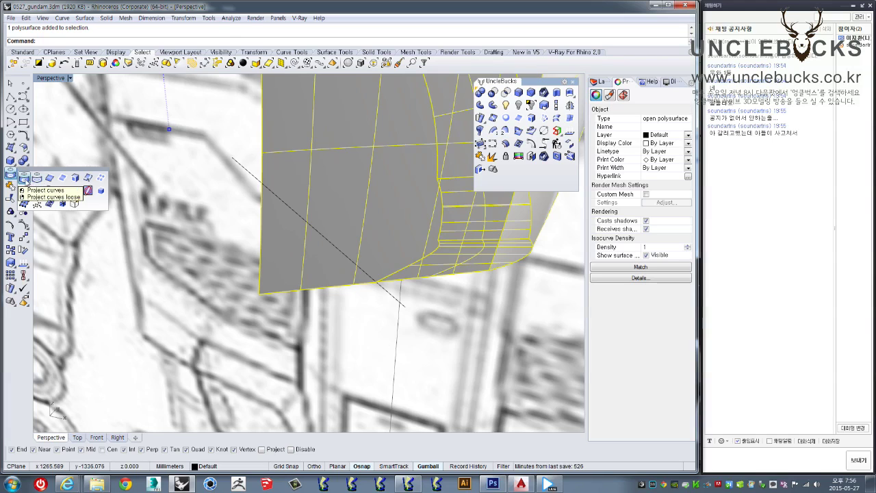
Step: Try projecting the guide curve onto the chest panel with Loose=Yes
{"action": "right_click", "coordinate": [23, 178]}
{"action": "key", "text": "Return"}
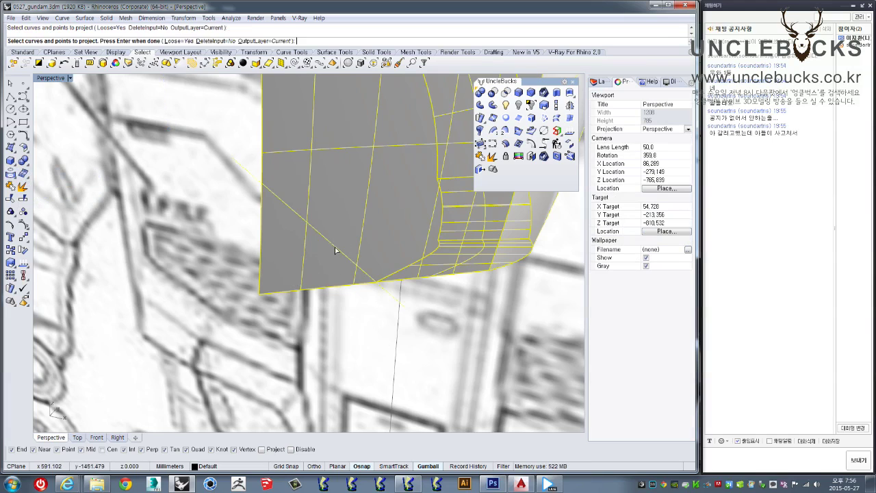
{"action": "left_click", "coordinate": [335, 248]}
{"action": "key", "text": "Return"}
Step: Drag the diagonal guide line 12.1 mm below the chest panel's bottom edge and begin a loft
{"action": "left_click", "coordinate": [317, 294]}
{"action": "mouse_move", "coordinate": [316, 294]}
{"action": "right_mouse_down"}
{"action": "mouse_move", "coordinate": [277, 315]}
{"action": "mouse_move", "coordinate": [256, 222]}
{"action": "right_mouse_up"}
{"action": "left_click", "coordinate": [254, 180]}
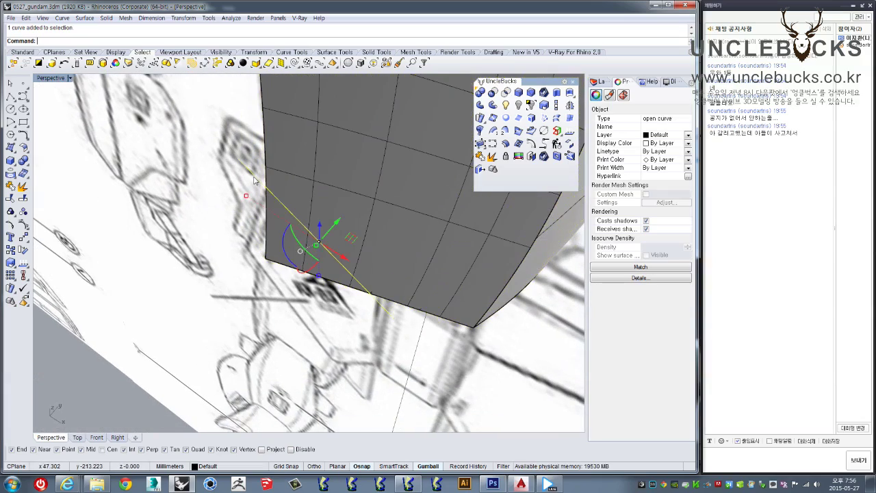
{"action": "mouse_move", "coordinate": [257, 184]}
{"action": "right_mouse_down"}
{"action": "mouse_move", "coordinate": [313, 236]}
{"action": "mouse_move", "coordinate": [486, 244]}
{"action": "mouse_move", "coordinate": [301, 236]}
{"action": "right_mouse_up"}
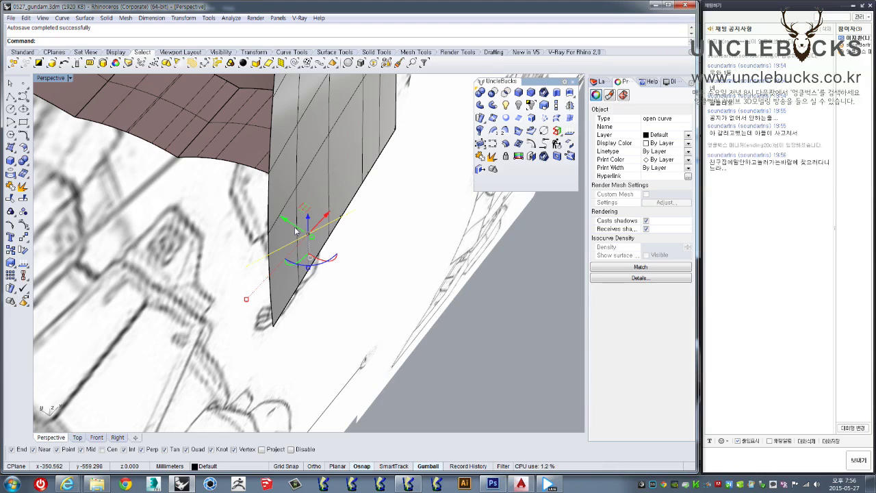
{"action": "mouse_move", "coordinate": [304, 230]}
{"action": "right_mouse_down"}
{"action": "mouse_move", "coordinate": [322, 207]}
{"action": "mouse_move", "coordinate": [333, 215]}
{"action": "mouse_move", "coordinate": [329, 247]}
{"action": "right_mouse_up"}
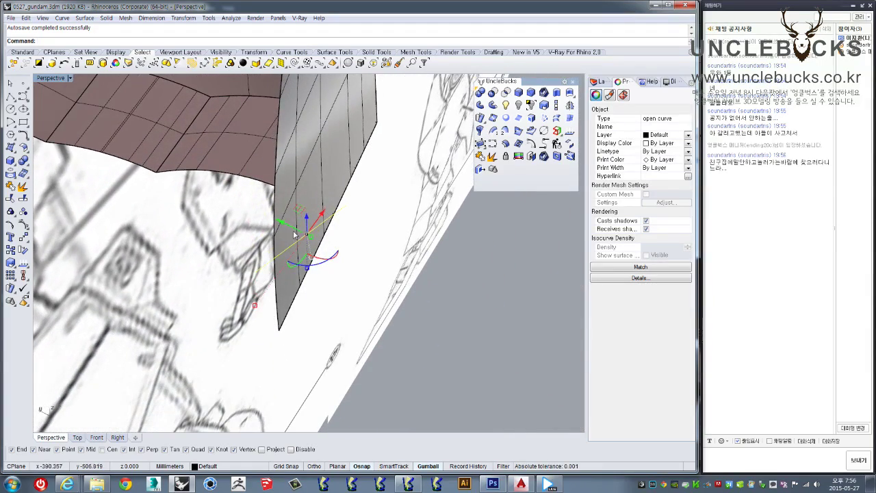
{"action": "right_click_drag", "start_coordinate": [290, 228], "coordinate": [486, 192]}
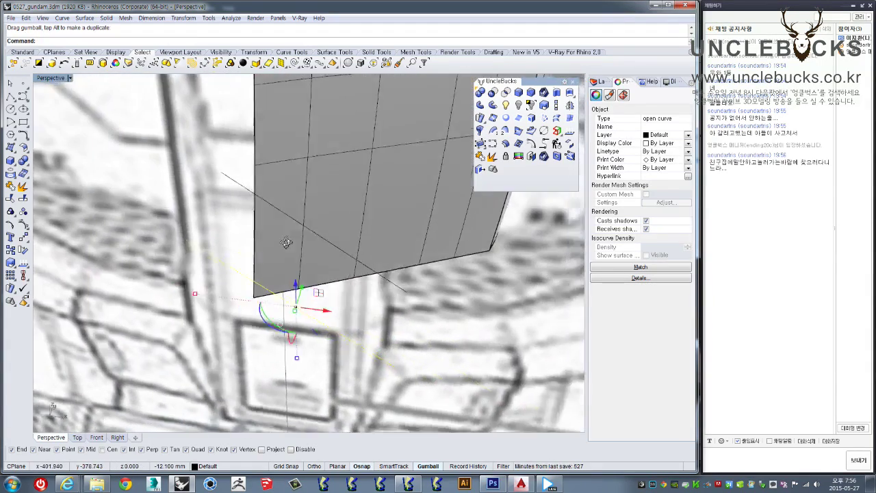
{"action": "mouse_move", "coordinate": [422, 226]}
{"action": "right_mouse_down"}
{"action": "mouse_move", "coordinate": [426, 267]}
{"action": "mouse_move", "coordinate": [440, 284]}
{"action": "right_mouse_up"}
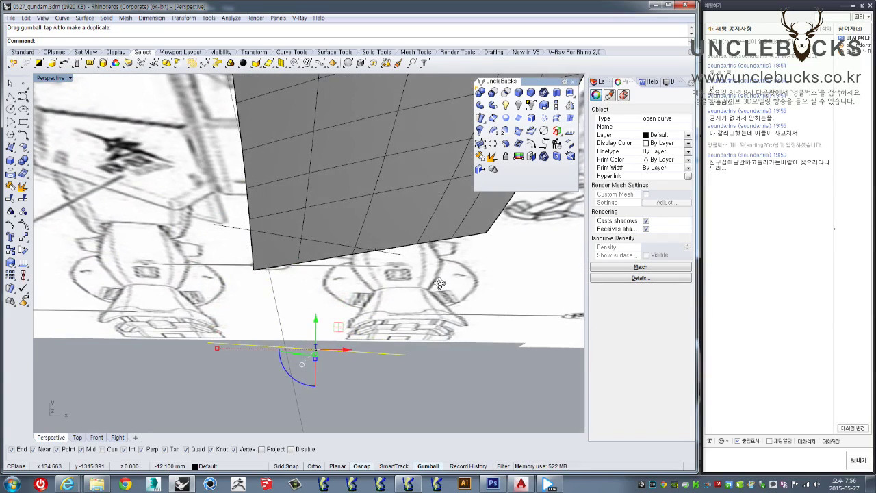
{"action": "mouse_move", "coordinate": [441, 283]}
{"action": "right_mouse_down"}
{"action": "mouse_move", "coordinate": [459, 290]}
{"action": "mouse_move", "coordinate": [501, 267]}
{"action": "right_mouse_up"}
{"action": "left_click", "coordinate": [558, 119]}
{"action": "left_click", "coordinate": [239, 261]}
{"action": "key", "text": "Return"}
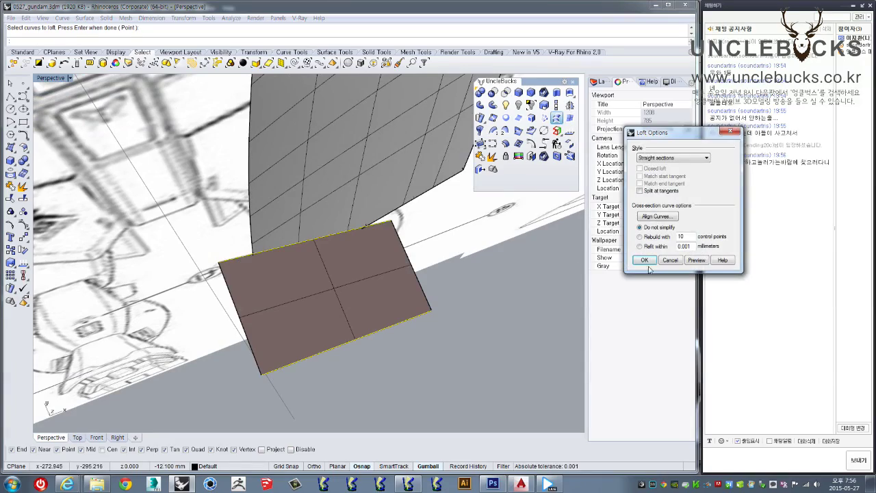
{"action": "left_click", "coordinate": [645, 261]}
{"action": "mouse_move", "coordinate": [504, 269]}
{"action": "right_mouse_down"}
{"action": "mouse_move", "coordinate": [463, 250]}
{"action": "mouse_move", "coordinate": [479, 209]}
{"action": "mouse_move", "coordinate": [562, 204]}
{"action": "mouse_move", "coordinate": [499, 256]}
{"action": "mouse_move", "coordinate": [381, 283]}
{"action": "mouse_move", "coordinate": [352, 254]}
{"action": "mouse_move", "coordinate": [414, 234]}
{"action": "right_mouse_up"}
{"action": "left_click", "coordinate": [379, 278]}
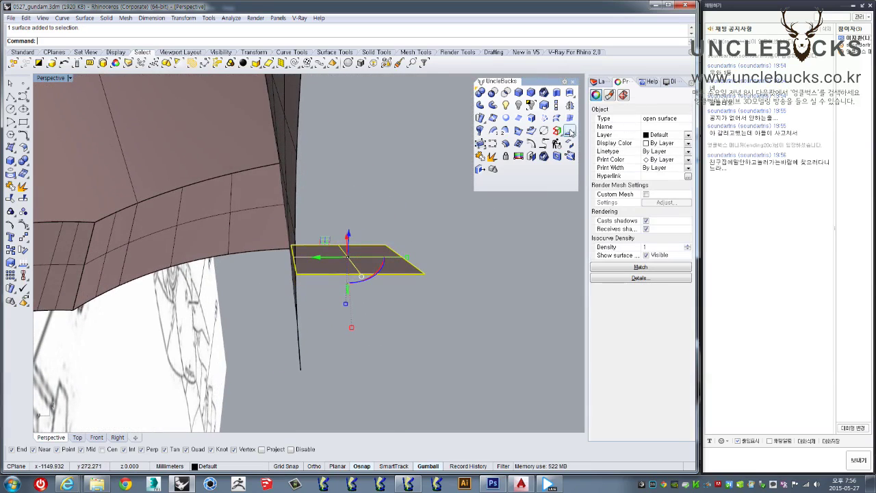
{"action": "left_click", "coordinate": [557, 107]}
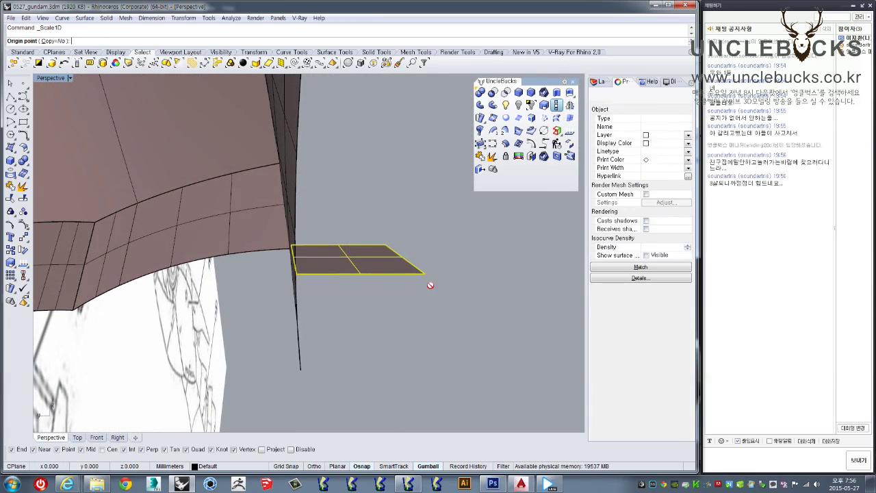
{"action": "left_click", "coordinate": [302, 272]}
{"action": "left_click", "coordinate": [293, 250]}
{"action": "mouse_move", "coordinate": [293, 251]}
{"action": "right_mouse_down"}
{"action": "mouse_move", "coordinate": [216, 305]}
{"action": "mouse_move", "coordinate": [321, 389]}
{"action": "mouse_move", "coordinate": [299, 301]}
{"action": "mouse_move", "coordinate": [261, 281]}
{"action": "right_mouse_up"}
{"action": "key", "text": "Escape"}
{"action": "left_click", "coordinate": [298, 302]}
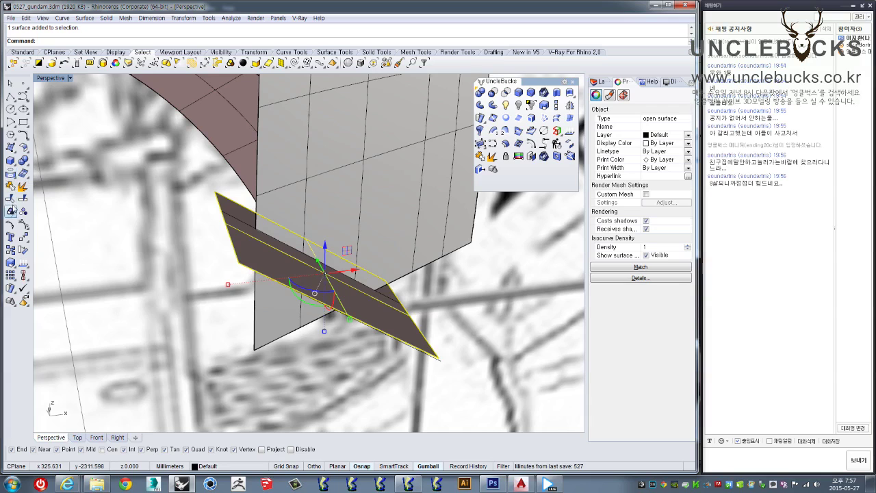
{"action": "left_click", "coordinate": [10, 199]}
{"action": "mouse_move", "coordinate": [274, 331]}
{"action": "right_mouse_down"}
{"action": "mouse_move", "coordinate": [246, 336]}
{"action": "mouse_move", "coordinate": [236, 351]}
{"action": "right_mouse_up"}
{"action": "key", "text": "Escape"}
{"action": "left_click", "coordinate": [279, 267]}
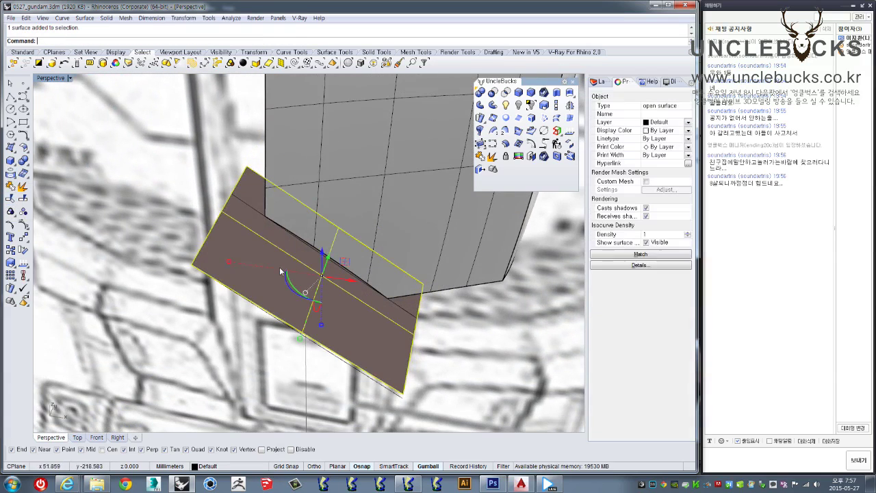
{"action": "key", "text": "Delete"}
{"action": "left_click_drag", "start_coordinate": [198, 279], "coordinate": [239, 201]}
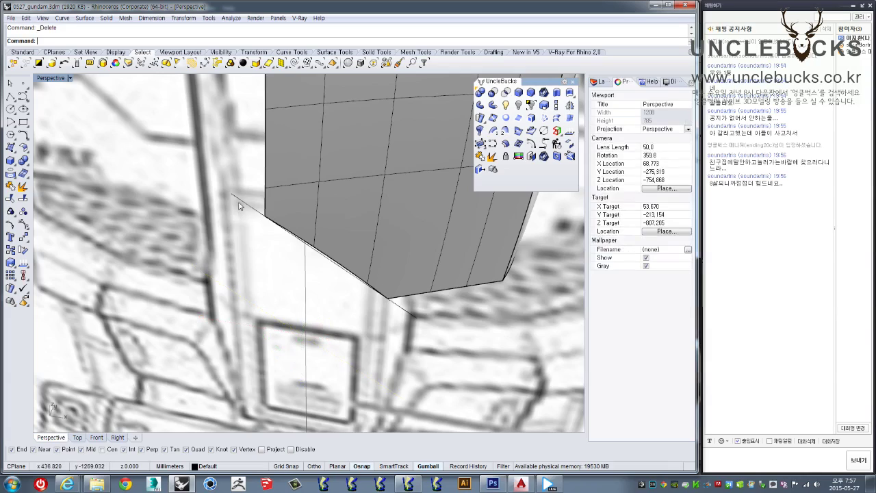
{"action": "scroll", "coordinate": [284, 189], "scroll_direction": "down", "scroll_amount": 5}
{"action": "right_click_drag", "start_coordinate": [269, 198], "coordinate": [205, 267]}
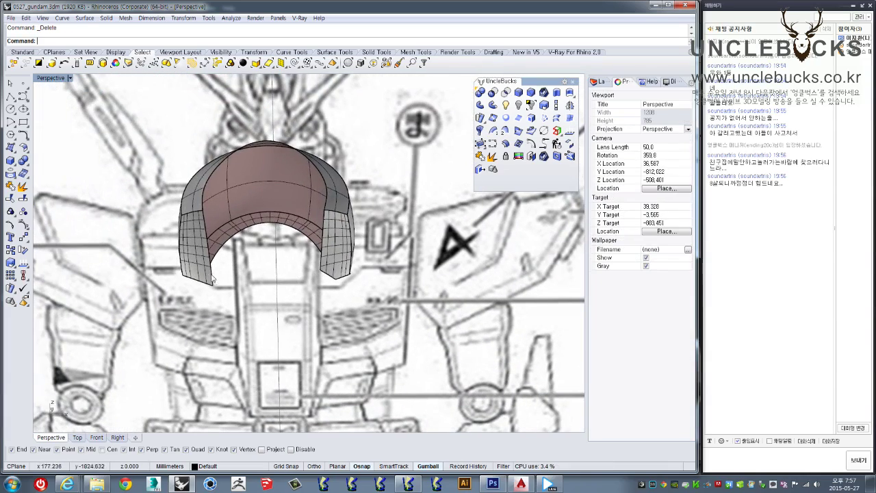
Step: Select the yellow right side panel of the helmet
{"action": "left_click", "coordinate": [202, 270]}
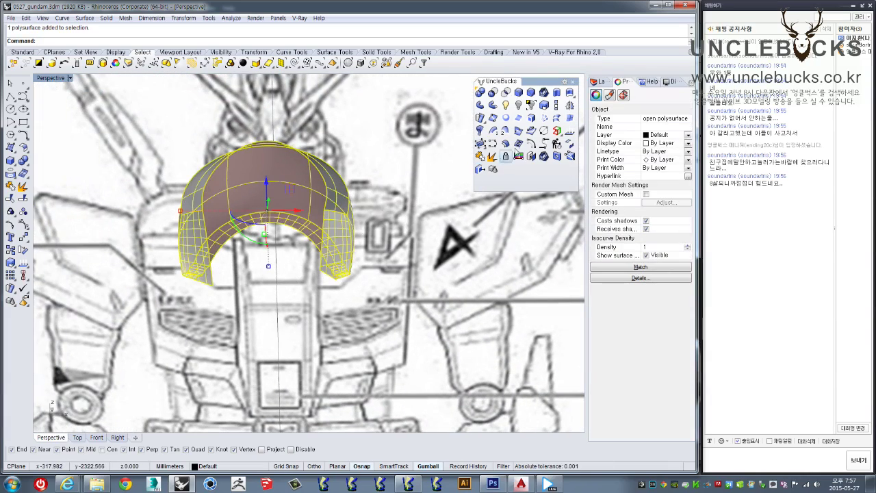
{"action": "left_click", "coordinate": [435, 190]}
{"action": "left_click", "coordinate": [210, 280], "text": "ctrl+shift"}
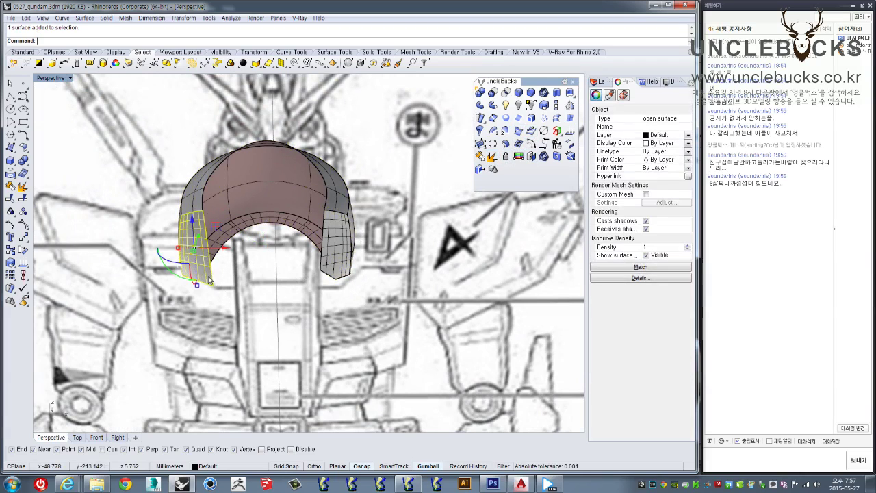
{"action": "key", "text": "Escape"}
{"action": "left_click", "coordinate": [334, 237], "text": "ctrl+shift"}
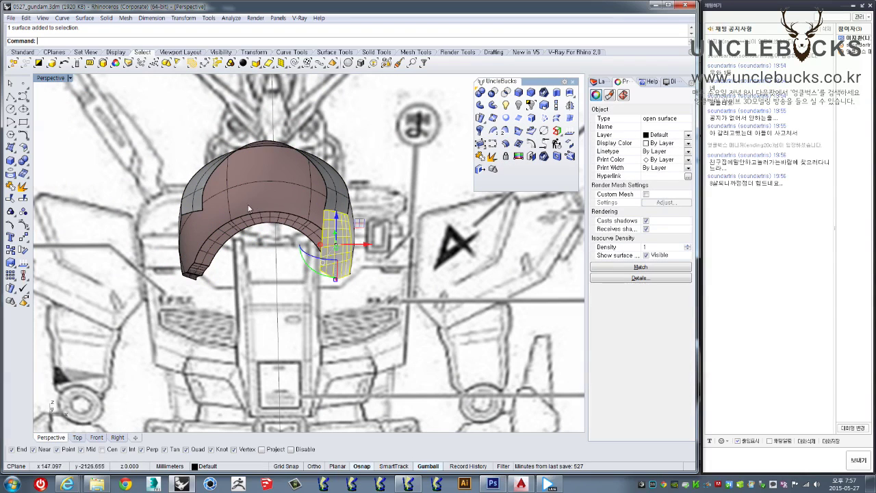
Step: Mirror the yellow side piece across the helmet in the Front view
{"action": "double_click", "coordinate": [46, 78]}
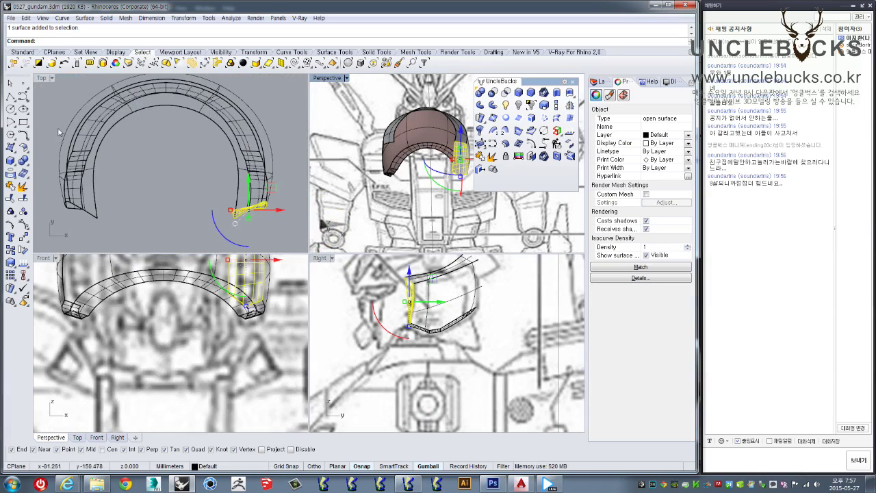
{"action": "scroll", "coordinate": [88, 299], "scroll_direction": "down", "scroll_amount": 3}
{"action": "scroll", "coordinate": [137, 349], "scroll_direction": "down", "scroll_amount": 3}
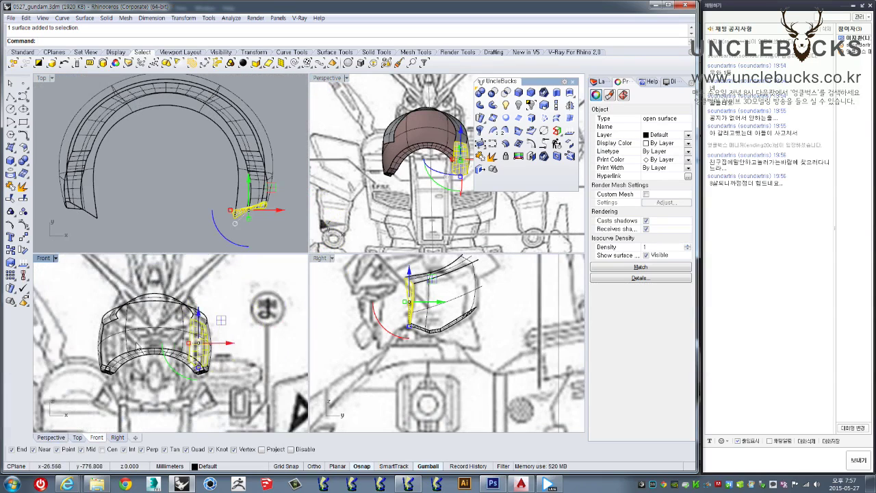
{"action": "scroll", "coordinate": [137, 349], "scroll_direction": "down", "scroll_amount": 3}
{"action": "right_click_drag", "start_coordinate": [141, 320], "coordinate": [142, 345]}
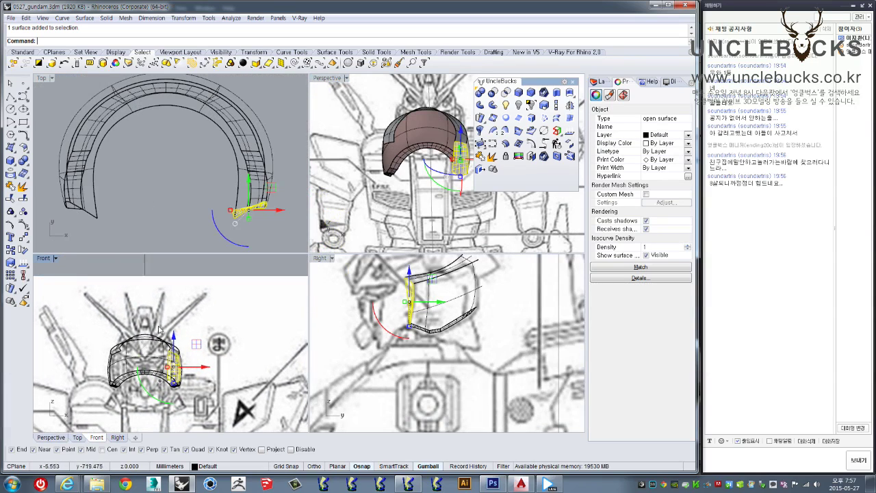
{"action": "left_click", "coordinate": [569, 105]}
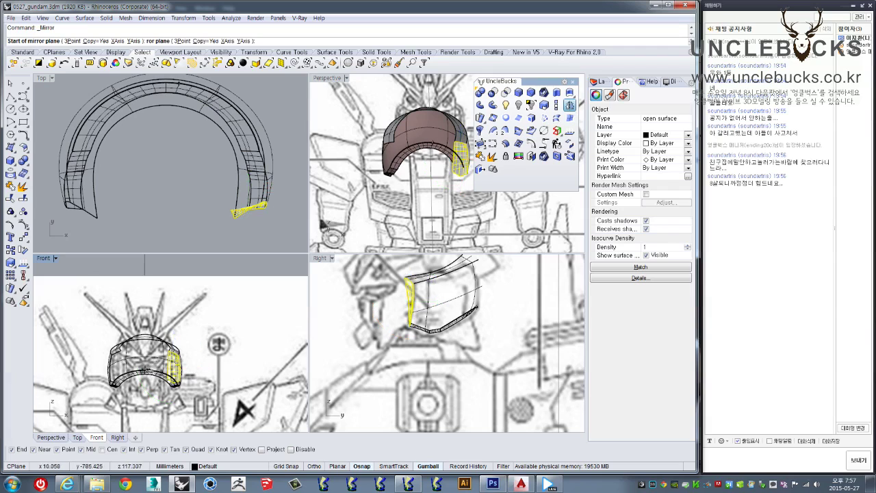
{"action": "left_click", "coordinate": [168, 137]}
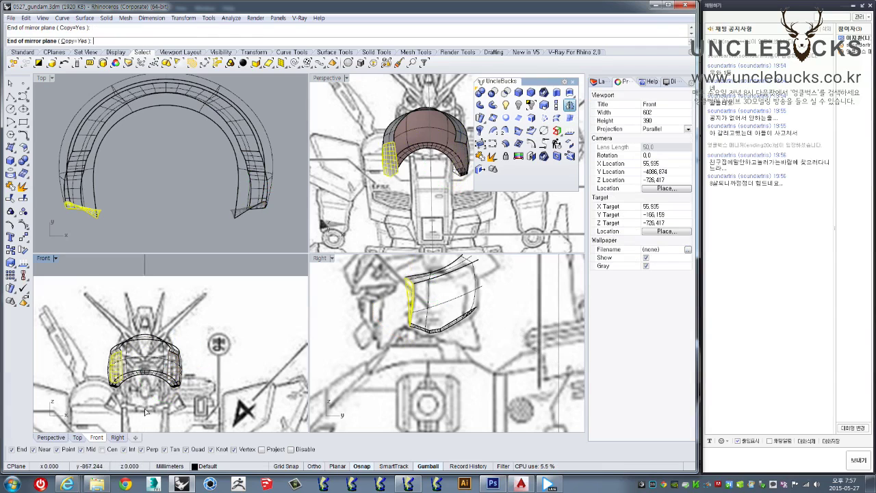
{"action": "left_click", "coordinate": [168, 205]}
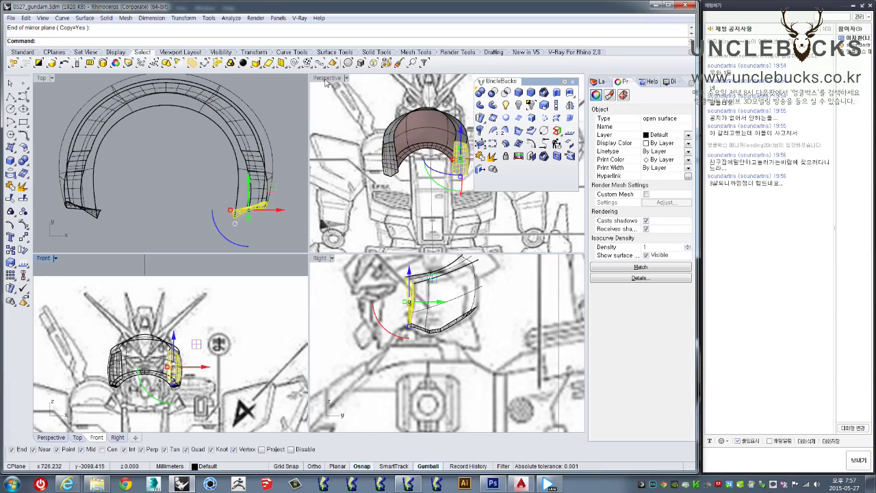
Step: Select all nine helmet surfaces and join them into one polysurface
{"action": "double_click", "coordinate": [326, 78]}
{"action": "right_click_drag", "start_coordinate": [295, 238], "coordinate": [328, 232]}
{"action": "key", "text": "ctrl+a"}
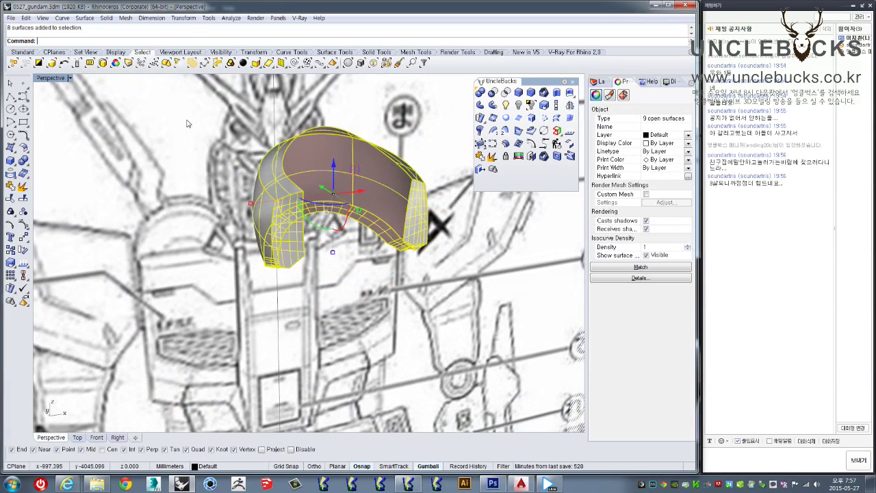
{"action": "key", "text": "Escape"}
{"action": "key", "text": "ctrl+a"}
{"action": "scroll", "coordinate": [449, 245], "scroll_direction": "up", "scroll_amount": 2}
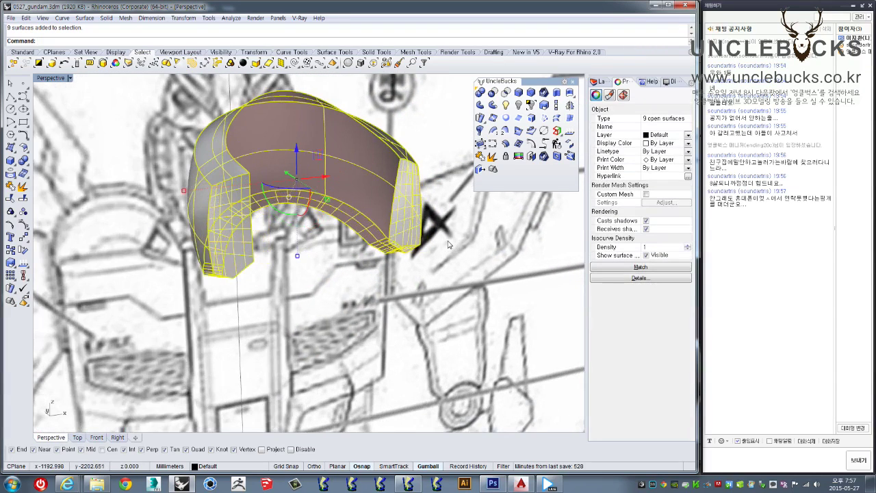
{"action": "scroll", "coordinate": [450, 244], "scroll_direction": "up", "scroll_amount": 1}
{"action": "right_click_drag", "start_coordinate": [404, 227], "coordinate": [553, 229]}
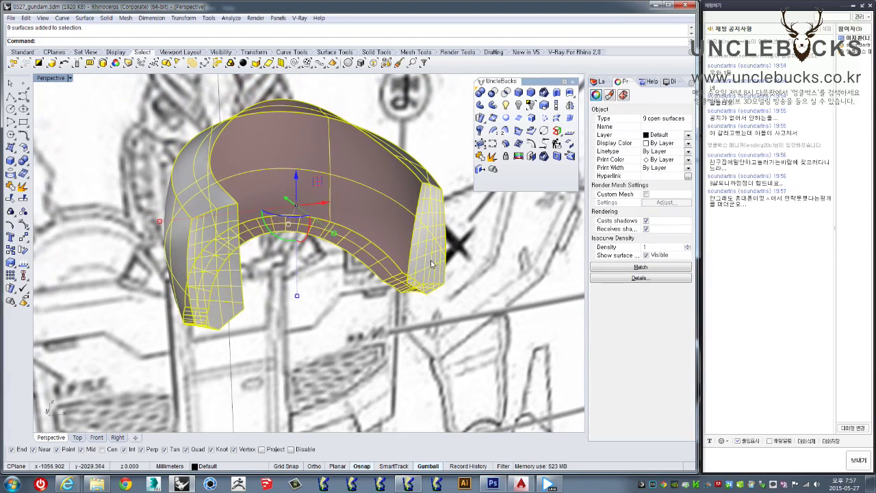
{"action": "key", "text": "Escape"}
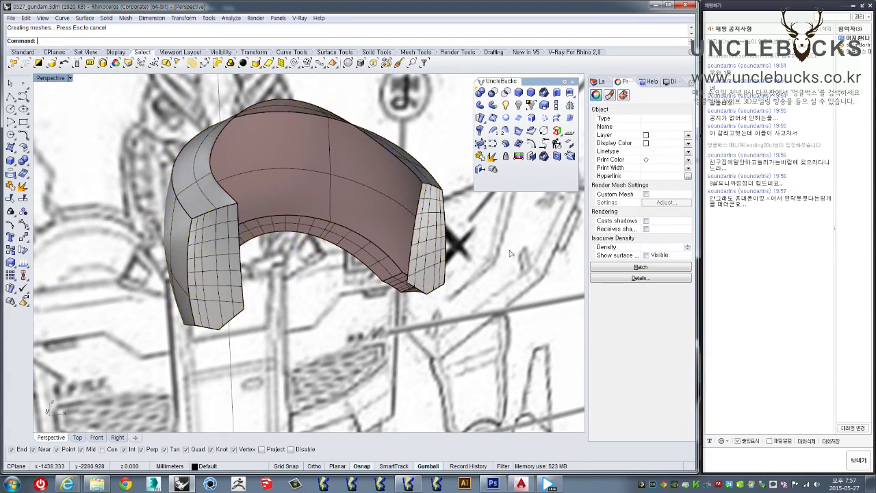
{"action": "mouse_move", "coordinate": [529, 319]}
{"action": "right_mouse_down"}
{"action": "mouse_move", "coordinate": [450, 293]}
{"action": "mouse_move", "coordinate": [380, 290]}
{"action": "right_mouse_up"}
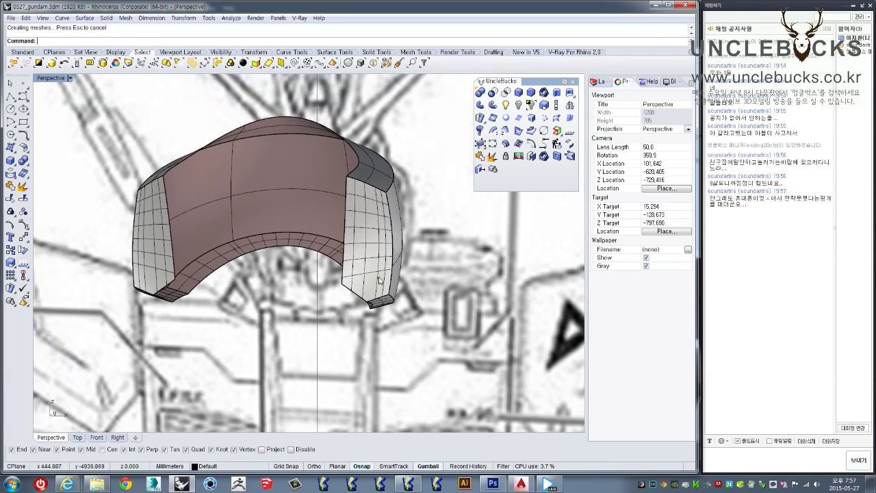
Step: Show the 60 hidden objects so the full head surrounds the helmet
{"action": "scroll", "coordinate": [380, 281], "scroll_direction": "up", "scroll_amount": 5}
{"action": "scroll", "coordinate": [391, 303], "scroll_direction": "up", "scroll_amount": 2}
{"action": "scroll", "coordinate": [397, 307], "scroll_direction": "up", "scroll_amount": 2}
{"action": "left_click", "coordinate": [398, 308]}
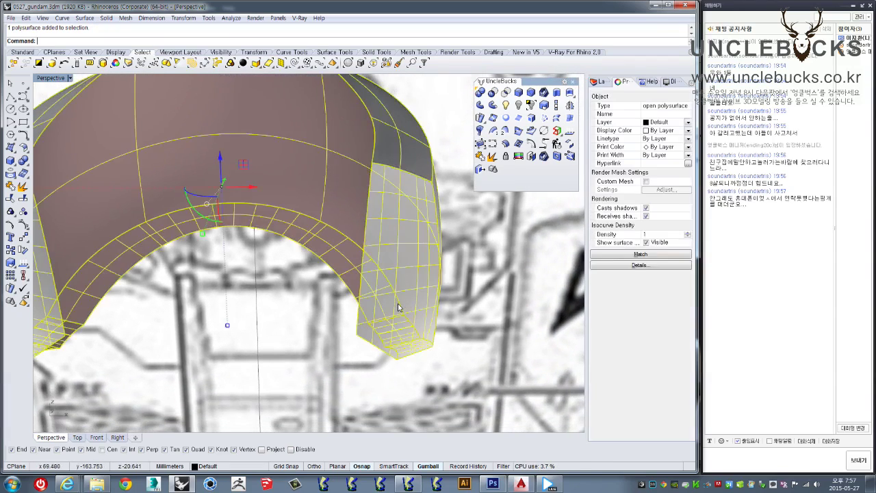
{"action": "scroll", "coordinate": [399, 307], "scroll_direction": "down", "scroll_amount": 2}
{"action": "left_click", "coordinate": [506, 105]}
{"action": "mouse_move", "coordinate": [466, 267]}
{"action": "right_mouse_down"}
{"action": "mouse_move", "coordinate": [422, 267]}
{"action": "mouse_move", "coordinate": [514, 313]}
{"action": "right_mouse_up"}
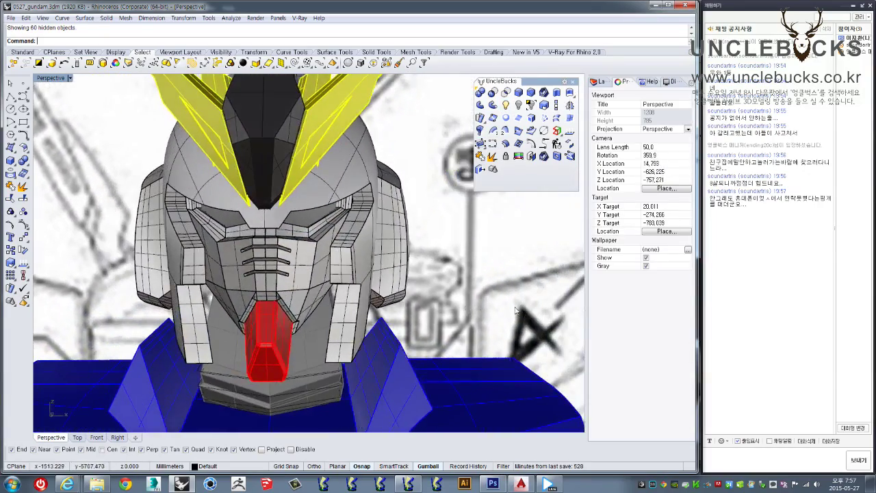
{"action": "scroll", "coordinate": [513, 313], "scroll_direction": "down", "scroll_amount": 3}
{"action": "mouse_move", "coordinate": [513, 312]}
{"action": "right_mouse_down"}
{"action": "mouse_move", "coordinate": [455, 299]}
{"action": "mouse_move", "coordinate": [445, 306]}
{"action": "right_mouse_up"}
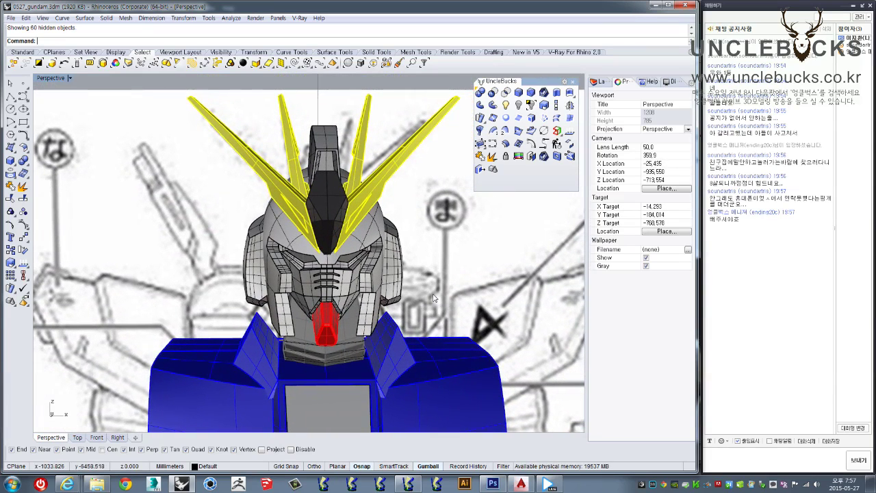
{"action": "right_click_drag", "start_coordinate": [442, 312], "coordinate": [402, 312]}
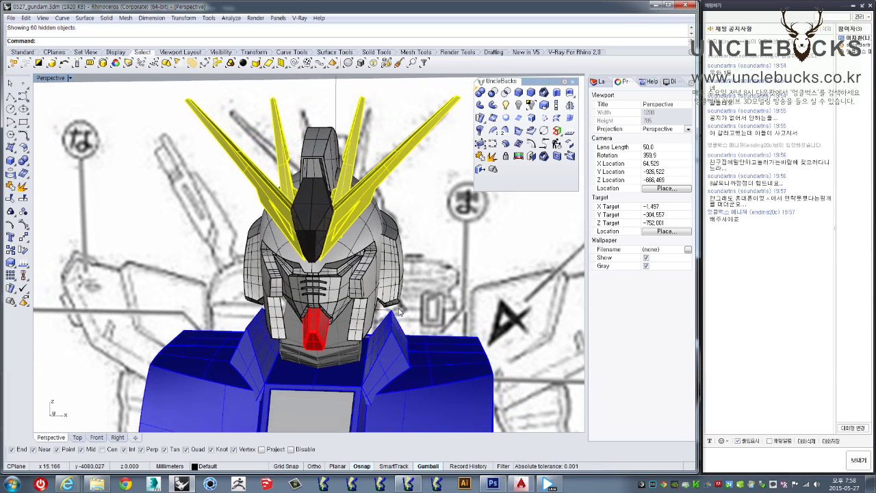
{"action": "scroll", "coordinate": [366, 311], "scroll_direction": "up", "scroll_amount": 2}
{"action": "scroll", "coordinate": [360, 312], "scroll_direction": "up", "scroll_amount": 2}
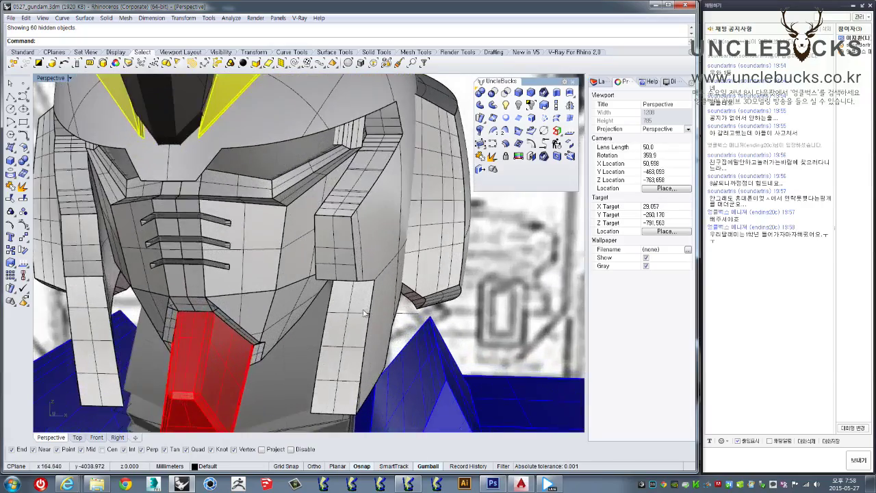
{"action": "scroll", "coordinate": [352, 312], "scroll_direction": "up", "scroll_amount": 1}
{"action": "scroll", "coordinate": [348, 313], "scroll_direction": "up", "scroll_amount": 2}
{"action": "right_click_drag", "start_coordinate": [347, 313], "coordinate": [348, 254]}
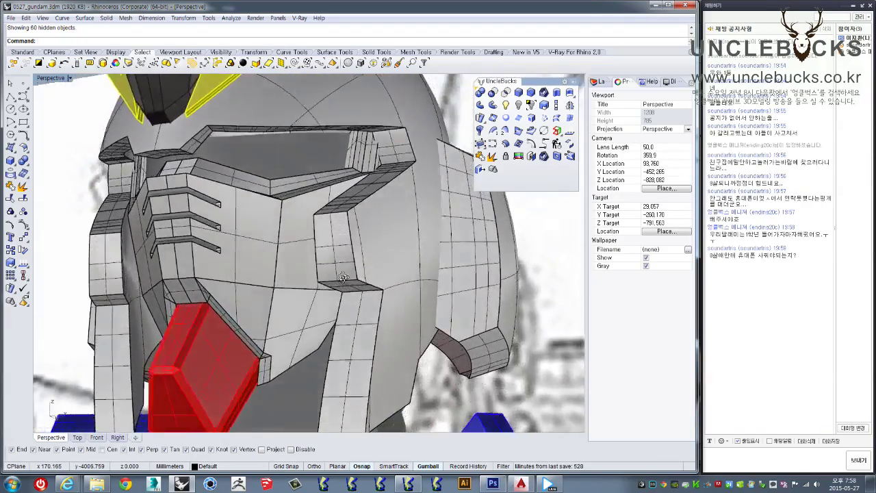
{"action": "scroll", "coordinate": [348, 254], "scroll_direction": "down", "scroll_amount": 3}
{"action": "scroll", "coordinate": [348, 254], "scroll_direction": "down", "scroll_amount": 2}
{"action": "mouse_move", "coordinate": [348, 254]}
{"action": "right_mouse_down"}
{"action": "mouse_move", "coordinate": [356, 344]}
{"action": "mouse_move", "coordinate": [400, 262]}
{"action": "mouse_move", "coordinate": [413, 260]}
{"action": "right_mouse_up"}
{"action": "scroll", "coordinate": [355, 345], "scroll_direction": "down", "scroll_amount": 3}
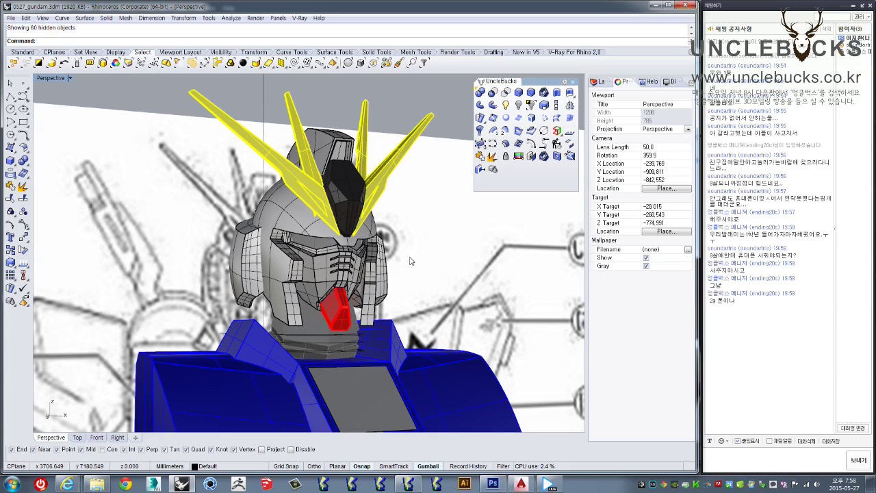
{"action": "scroll", "coordinate": [420, 243], "scroll_direction": "up", "scroll_amount": 2}
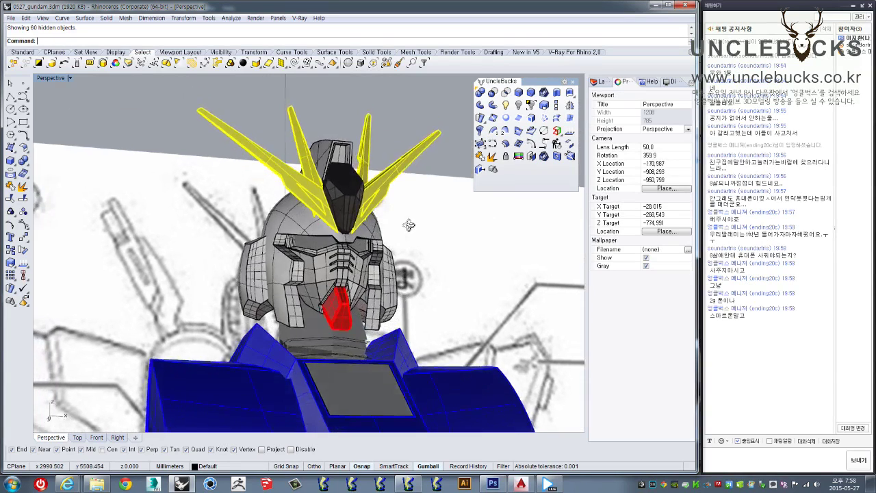
{"action": "scroll", "coordinate": [419, 245], "scroll_direction": "up", "scroll_amount": 2}
{"action": "scroll", "coordinate": [418, 247], "scroll_direction": "up", "scroll_amount": 3}
{"action": "mouse_move", "coordinate": [418, 248]}
{"action": "right_mouse_down", "text": "shift"}
{"action": "mouse_move", "coordinate": [409, 258]}
{"action": "mouse_move", "coordinate": [403, 229]}
{"action": "mouse_move", "coordinate": [309, 229]}
{"action": "right_mouse_up", "text": "shift"}
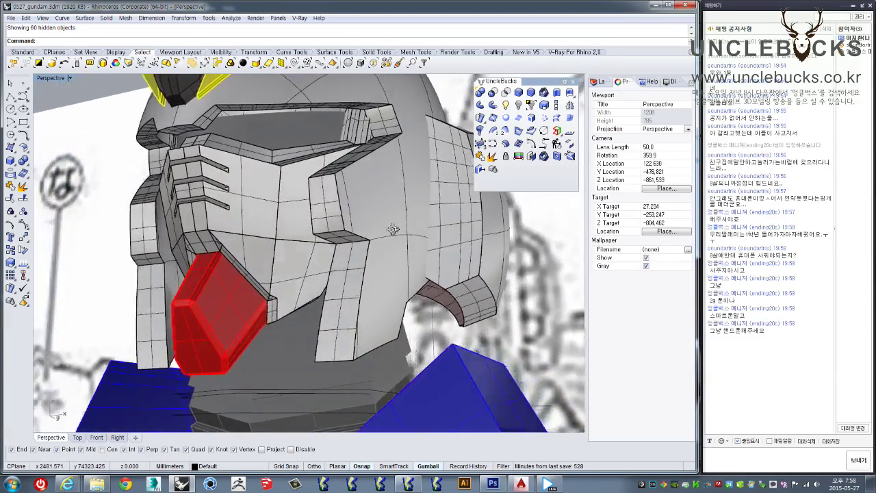
{"action": "mouse_move", "coordinate": [309, 228]}
{"action": "right_mouse_down"}
{"action": "mouse_move", "coordinate": [368, 273]}
{"action": "mouse_move", "coordinate": [349, 212]}
{"action": "right_mouse_up"}
{"action": "scroll", "coordinate": [368, 273], "scroll_direction": "down", "scroll_amount": 3}
{"action": "scroll", "coordinate": [349, 213], "scroll_direction": "up", "scroll_amount": 4}
{"action": "scroll", "coordinate": [349, 213], "scroll_direction": "down", "scroll_amount": 2}
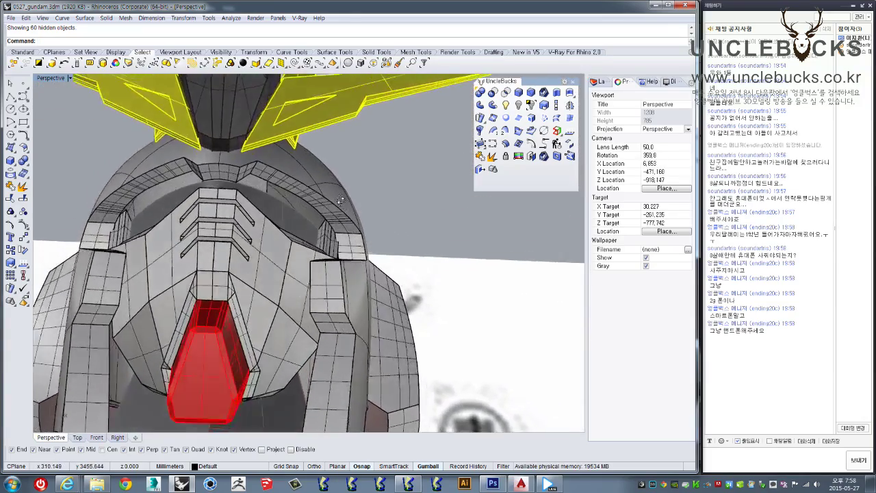
{"action": "scroll", "coordinate": [349, 213], "scroll_direction": "down", "scroll_amount": 2}
{"action": "scroll", "coordinate": [349, 212], "scroll_direction": "down", "scroll_amount": 3}
{"action": "scroll", "coordinate": [349, 213], "scroll_direction": "down", "scroll_amount": 1}
{"action": "scroll", "coordinate": [415, 217], "scroll_direction": "down", "scroll_amount": 2}
{"action": "scroll", "coordinate": [415, 217], "scroll_direction": "down", "scroll_amount": 2}
{"action": "scroll", "coordinate": [415, 217], "scroll_direction": "down", "scroll_amount": 1}
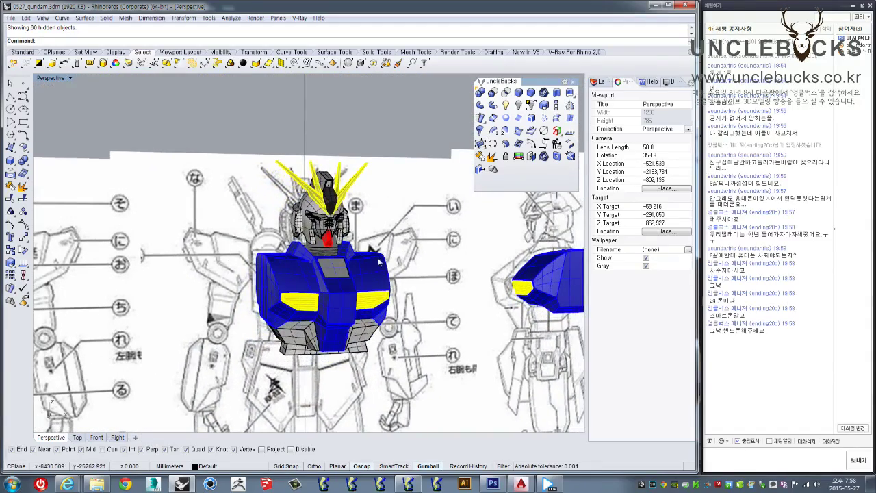
{"action": "scroll", "coordinate": [379, 262], "scroll_direction": "down", "scroll_amount": 1}
{"action": "scroll", "coordinate": [397, 247], "scroll_direction": "down", "scroll_amount": 2}
{"action": "scroll", "coordinate": [418, 229], "scroll_direction": "down", "scroll_amount": 2}
{"action": "scroll", "coordinate": [427, 221], "scroll_direction": "down", "scroll_amount": 1}
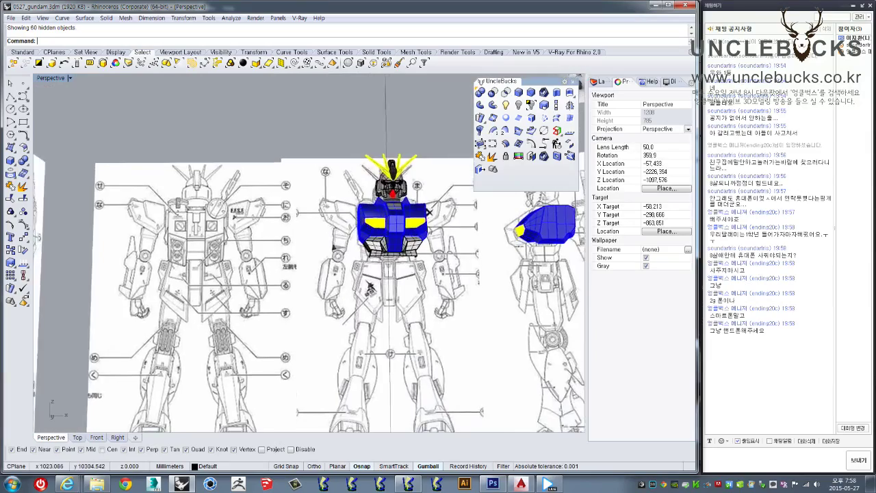
{"action": "scroll", "coordinate": [427, 221], "scroll_direction": "down", "scroll_amount": 2}
{"action": "right_click_drag", "start_coordinate": [431, 217], "coordinate": [388, 231]}
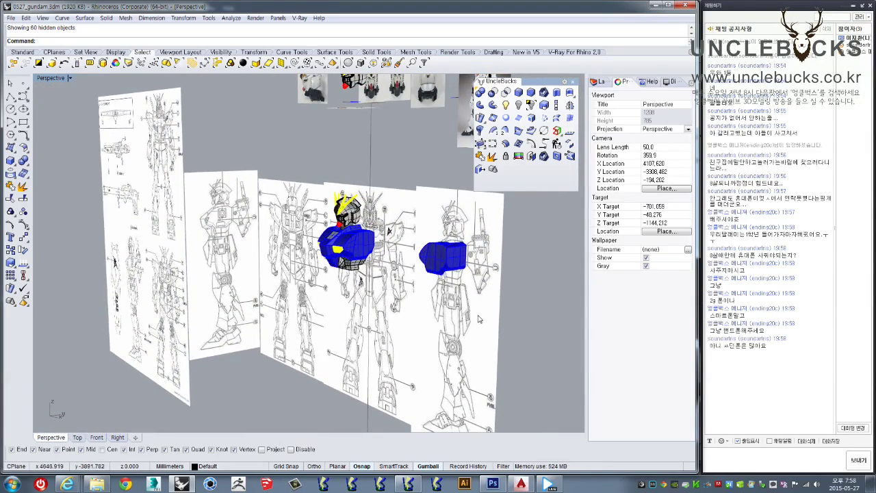
{"action": "left_click", "coordinate": [452, 264]}
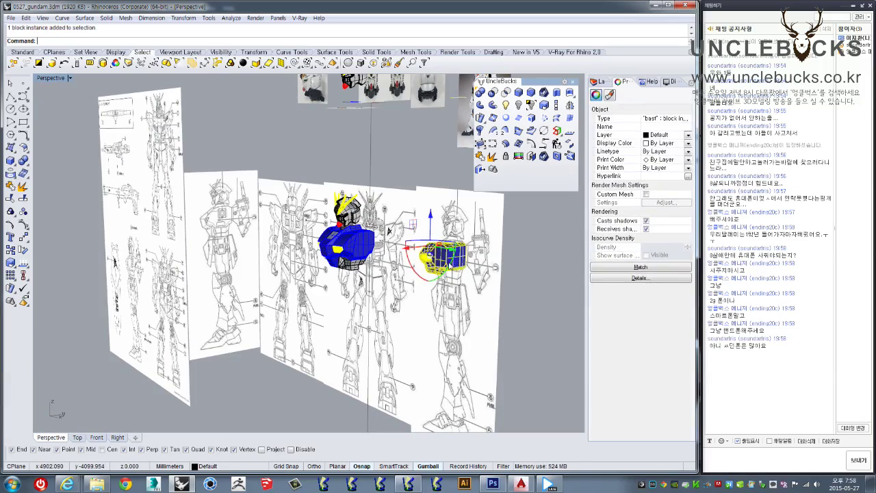
Step: Delete the stray blue shoulder block beside the bust
{"action": "key", "text": "Delete"}
{"action": "scroll", "coordinate": [361, 242], "scroll_direction": "up", "scroll_amount": 4}
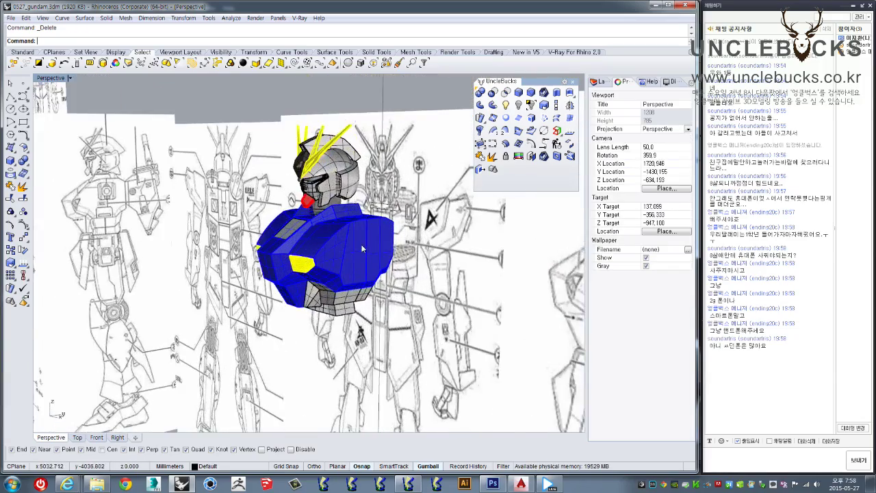
{"action": "scroll", "coordinate": [349, 272], "scroll_direction": "up", "scroll_amount": 3}
{"action": "mouse_move", "coordinate": [370, 288]}
{"action": "right_mouse_down"}
{"action": "mouse_move", "coordinate": [404, 237]}
{"action": "mouse_move", "coordinate": [462, 312]}
{"action": "mouse_move", "coordinate": [545, 259]}
{"action": "mouse_move", "coordinate": [511, 361]}
{"action": "right_mouse_up"}
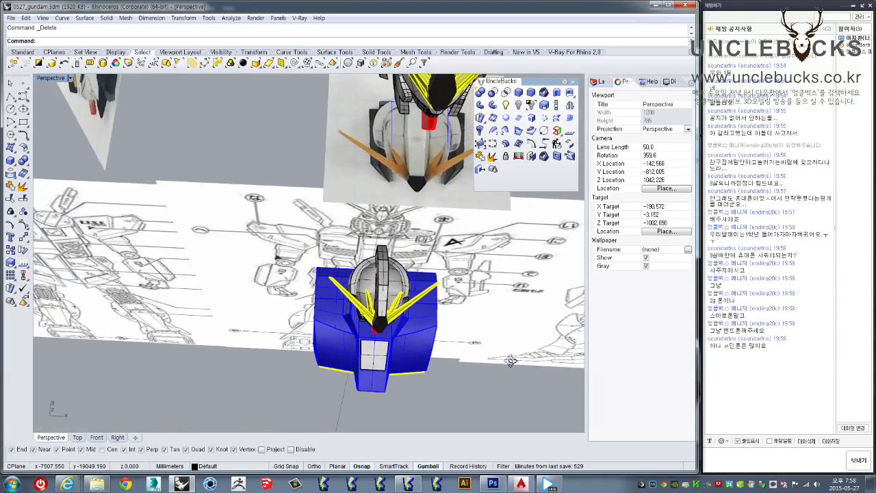
{"action": "mouse_move", "coordinate": [504, 357]}
{"action": "right_mouse_down"}
{"action": "mouse_move", "coordinate": [518, 257]}
{"action": "mouse_move", "coordinate": [385, 287]}
{"action": "mouse_move", "coordinate": [349, 267]}
{"action": "mouse_move", "coordinate": [287, 258]}
{"action": "mouse_move", "coordinate": [238, 231]}
{"action": "mouse_move", "coordinate": [370, 228]}
{"action": "right_mouse_up"}
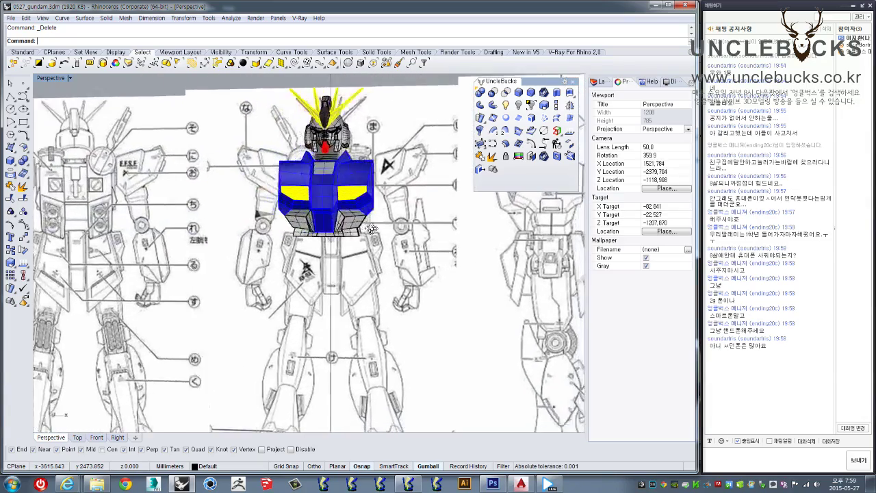
Step: Select the 14 vent curves on the chest and view the bust from the front
{"action": "scroll", "coordinate": [370, 229], "scroll_direction": "up", "scroll_amount": 1}
{"action": "scroll", "coordinate": [373, 226], "scroll_direction": "up", "scroll_amount": 2}
{"action": "scroll", "coordinate": [375, 222], "scroll_direction": "up", "scroll_amount": 2}
{"action": "scroll", "coordinate": [377, 219], "scroll_direction": "up", "scroll_amount": 2}
{"action": "right_click_drag", "start_coordinate": [377, 219], "coordinate": [344, 278]}
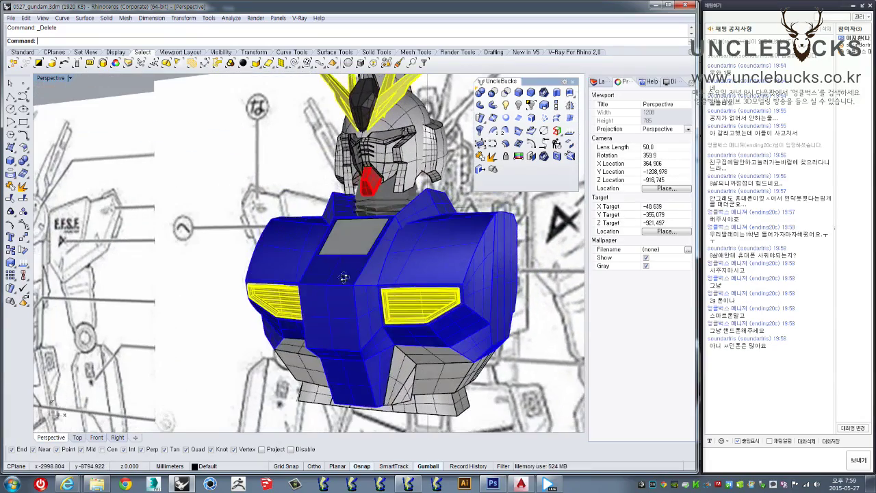
{"action": "left_click", "coordinate": [294, 63]}
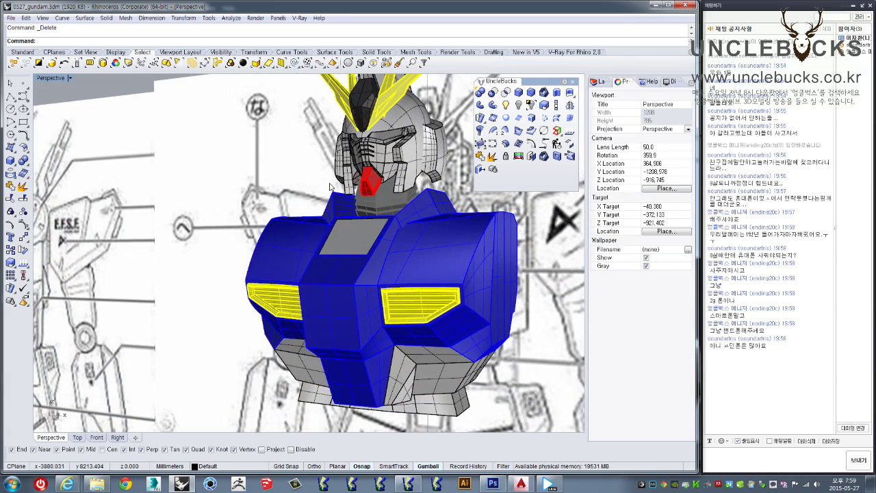
{"action": "mouse_move", "coordinate": [246, 179]}
{"action": "right_mouse_down"}
{"action": "mouse_move", "coordinate": [256, 165]}
{"action": "mouse_move", "coordinate": [346, 204]}
{"action": "mouse_move", "coordinate": [327, 190]}
{"action": "right_mouse_up"}
{"action": "scroll", "coordinate": [346, 204], "scroll_direction": "up", "scroll_amount": 2}
{"action": "scroll", "coordinate": [343, 199], "scroll_direction": "down", "scroll_amount": 4}
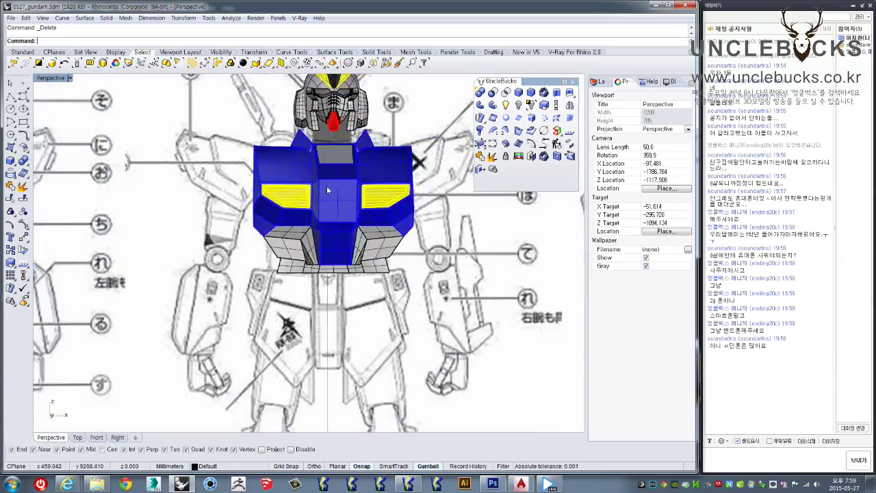
{"action": "scroll", "coordinate": [327, 190], "scroll_direction": "down", "scroll_amount": 4}
{"action": "scroll", "coordinate": [352, 217], "scroll_direction": "up", "scroll_amount": 2}
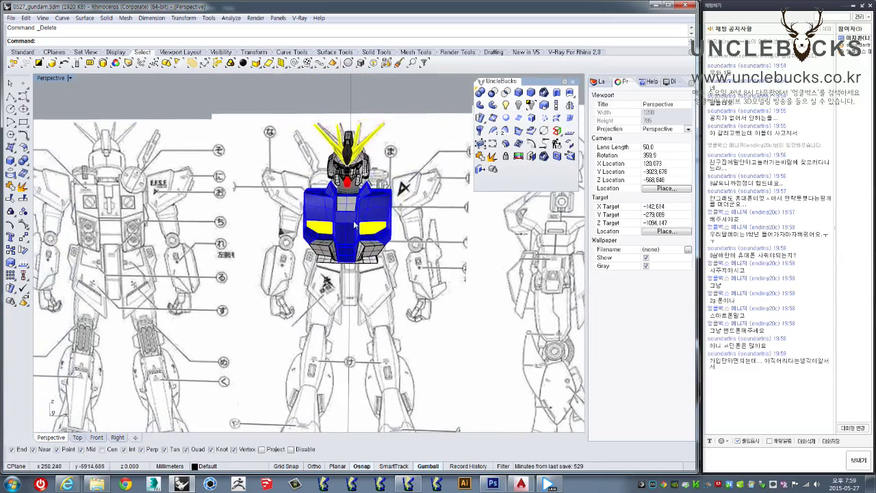
{"action": "scroll", "coordinate": [354, 224], "scroll_direction": "up", "scroll_amount": 2}
{"action": "scroll", "coordinate": [356, 222], "scroll_direction": "up", "scroll_amount": 2}
Step: Inspect the chest vents from oblique angles and select the centre chest piece
{"action": "mouse_move", "coordinate": [354, 225]}
{"action": "right_mouse_down"}
{"action": "mouse_move", "coordinate": [272, 228]}
{"action": "mouse_move", "coordinate": [300, 281]}
{"action": "mouse_move", "coordinate": [316, 236]}
{"action": "mouse_move", "coordinate": [297, 244]}
{"action": "mouse_move", "coordinate": [371, 265]}
{"action": "mouse_move", "coordinate": [394, 242]}
{"action": "mouse_move", "coordinate": [405, 254]}
{"action": "mouse_move", "coordinate": [326, 261]}
{"action": "mouse_move", "coordinate": [307, 287]}
{"action": "mouse_move", "coordinate": [306, 233]}
{"action": "mouse_move", "coordinate": [322, 251]}
{"action": "mouse_move", "coordinate": [326, 313]}
{"action": "mouse_move", "coordinate": [319, 278]}
{"action": "mouse_move", "coordinate": [363, 230]}
{"action": "mouse_move", "coordinate": [267, 257]}
{"action": "mouse_move", "coordinate": [290, 278]}
{"action": "mouse_move", "coordinate": [303, 269]}
{"action": "mouse_move", "coordinate": [313, 203]}
{"action": "mouse_move", "coordinate": [328, 254]}
{"action": "right_mouse_up"}
{"action": "scroll", "coordinate": [272, 228], "scroll_direction": "down", "scroll_amount": 3}
{"action": "scroll", "coordinate": [311, 243], "scroll_direction": "up", "scroll_amount": 2}
{"action": "scroll", "coordinate": [312, 243], "scroll_direction": "up", "scroll_amount": 2}
{"action": "scroll", "coordinate": [311, 242], "scroll_direction": "up", "scroll_amount": 1}
{"action": "scroll", "coordinate": [317, 237], "scroll_direction": "down", "scroll_amount": 3}
{"action": "scroll", "coordinate": [326, 261], "scroll_direction": "up", "scroll_amount": 2}
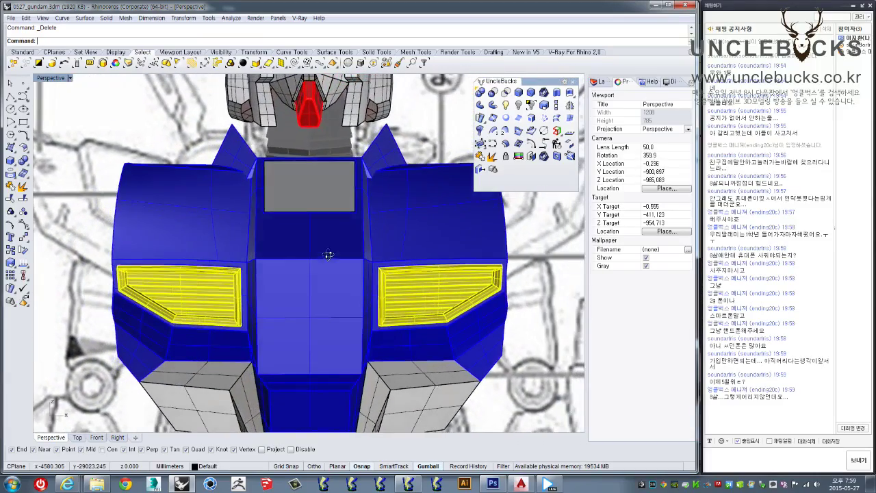
{"action": "scroll", "coordinate": [310, 313], "scroll_direction": "down", "scroll_amount": 2}
{"action": "mouse_move", "coordinate": [311, 318]}
{"action": "right_mouse_down"}
{"action": "mouse_move", "coordinate": [364, 260]}
{"action": "mouse_move", "coordinate": [285, 304]}
{"action": "mouse_move", "coordinate": [332, 249]}
{"action": "mouse_move", "coordinate": [337, 354]}
{"action": "mouse_move", "coordinate": [344, 257]}
{"action": "mouse_move", "coordinate": [362, 246]}
{"action": "right_mouse_up"}
{"action": "scroll", "coordinate": [354, 272], "scroll_direction": "up", "scroll_amount": 2}
{"action": "scroll", "coordinate": [356, 268], "scroll_direction": "up", "scroll_amount": 2}
{"action": "left_click", "coordinate": [363, 249]}
{"action": "scroll", "coordinate": [363, 250], "scroll_direction": "up", "scroll_amount": 1}
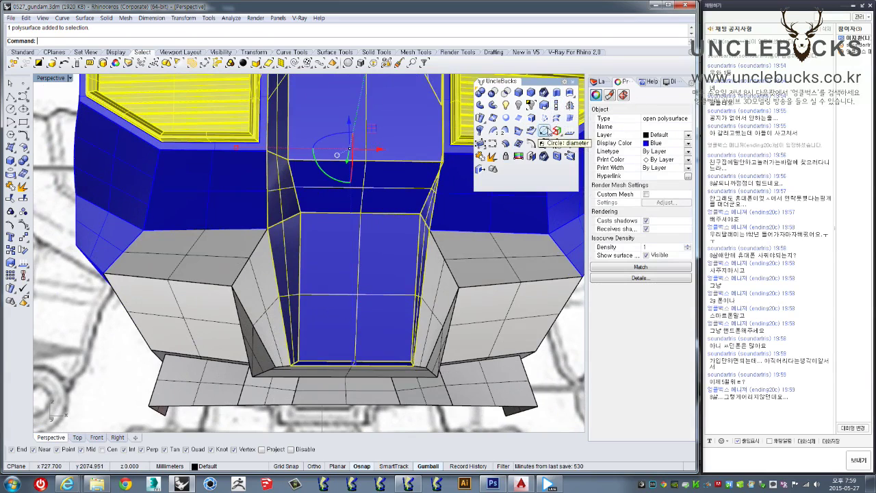
Step: Duplicate the centre panel's border as a closed curve
{"action": "left_click", "coordinate": [345, 256]}
{"action": "key", "text": "Return"}
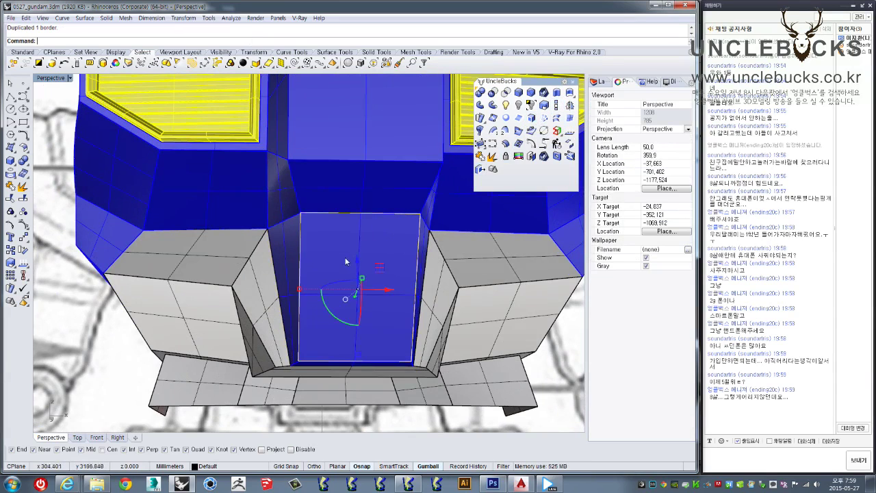
{"action": "scroll", "coordinate": [326, 257], "scroll_direction": "up", "scroll_amount": 1}
{"action": "scroll", "coordinate": [323, 259], "scroll_direction": "up", "scroll_amount": 1}
{"action": "type", "text": "Off"}
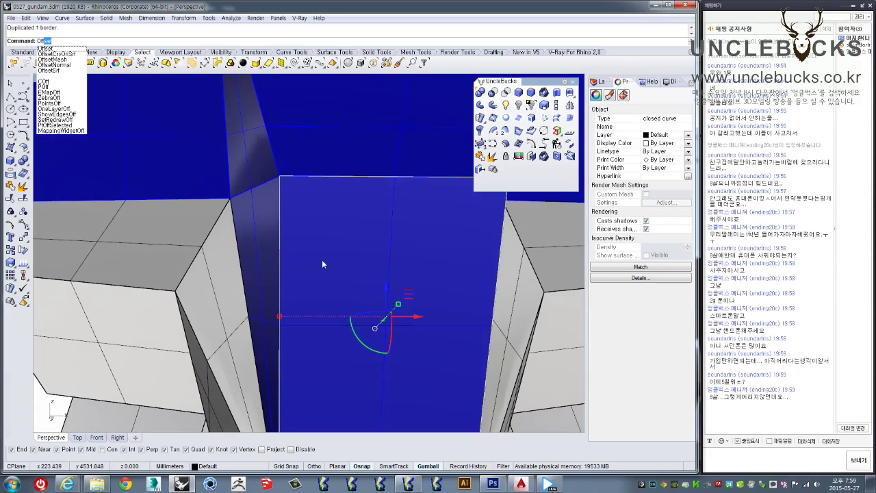
Step: Offset the border curve a small distance inward inside the centre panel
{"action": "key", "text": "Return"}
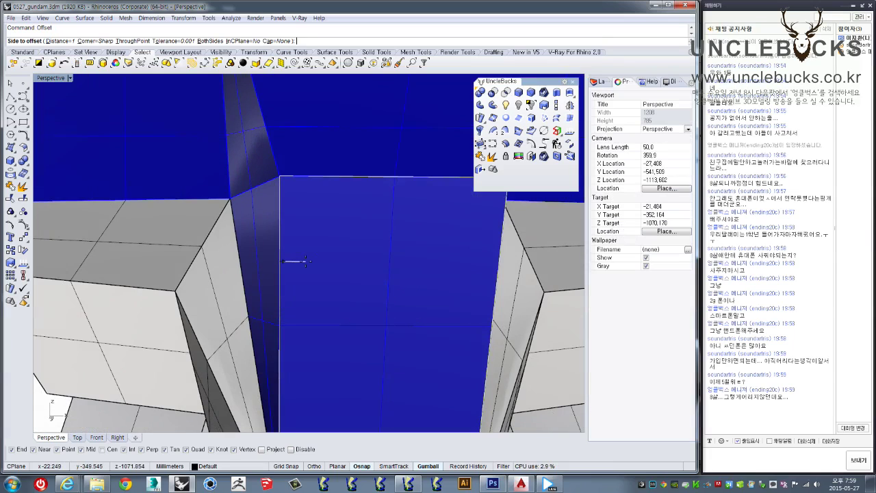
{"action": "type", "text": "5"}
{"action": "left_click", "coordinate": [308, 261]}
{"action": "mouse_move", "coordinate": [313, 264]}
{"action": "right_mouse_down"}
{"action": "mouse_move", "coordinate": [391, 245]}
{"action": "mouse_move", "coordinate": [411, 255]}
{"action": "mouse_move", "coordinate": [331, 252]}
{"action": "right_mouse_up"}
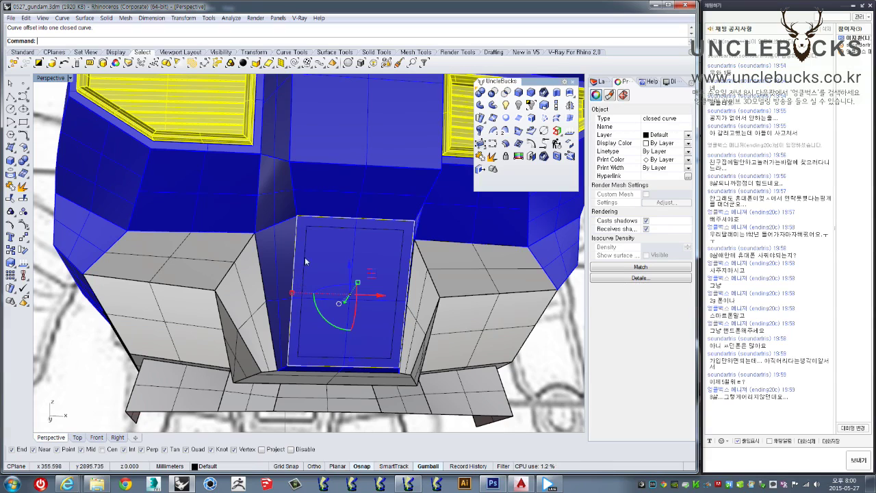
{"action": "right_click_drag", "start_coordinate": [338, 260], "coordinate": [341, 259]}
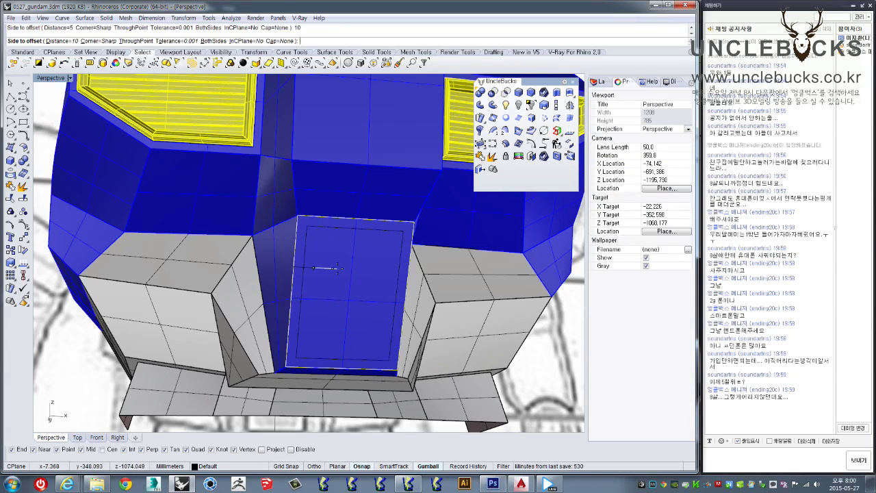
{"action": "key", "text": "ctrl+z"}
{"action": "right_click_drag", "start_coordinate": [334, 268], "coordinate": [315, 238]}
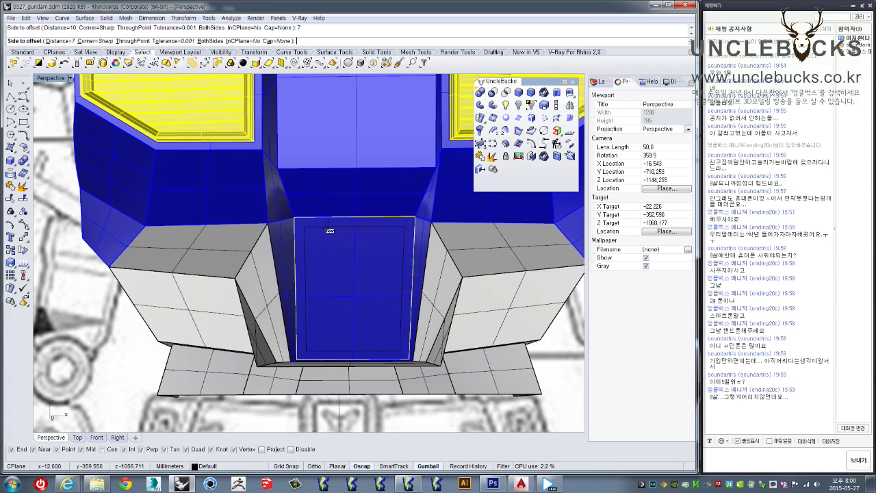
{"action": "left_click", "coordinate": [330, 231]}
{"action": "scroll", "coordinate": [326, 231], "scroll_direction": "up", "scroll_amount": 3}
{"action": "scroll", "coordinate": [317, 232], "scroll_direction": "up", "scroll_amount": 3}
{"action": "left_click", "coordinate": [313, 228]}
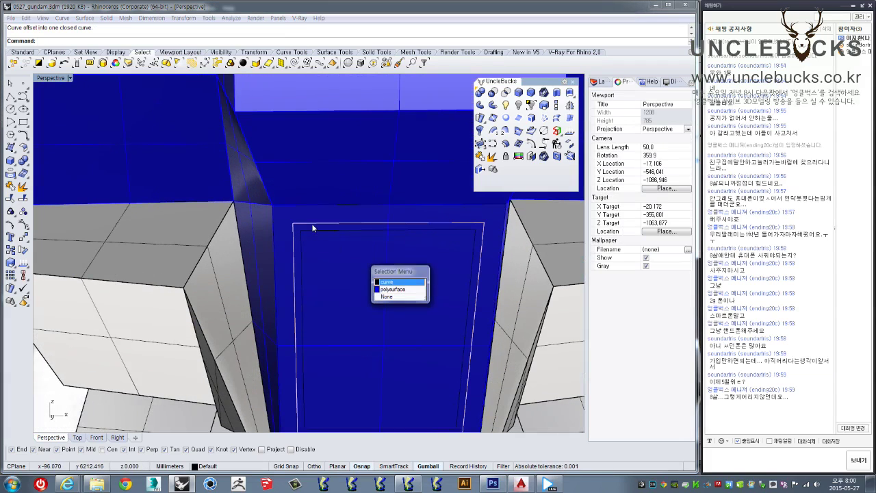
Step: Delete the extra inset offset curve
{"action": "key", "text": "Return"}
{"action": "key", "text": "Delete"}
{"action": "mouse_move", "coordinate": [322, 248]}
{"action": "right_mouse_down"}
{"action": "mouse_move", "coordinate": [385, 251]}
{"action": "mouse_move", "coordinate": [390, 324]}
{"action": "mouse_move", "coordinate": [349, 261]}
{"action": "right_mouse_up"}
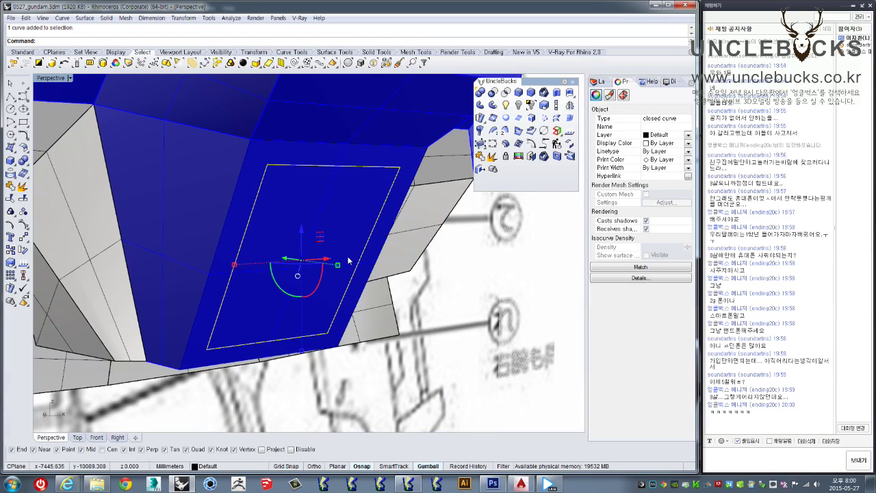
{"action": "mouse_move", "coordinate": [349, 260]}
{"action": "right_mouse_down"}
{"action": "mouse_move", "coordinate": [344, 250]}
{"action": "mouse_move", "coordinate": [346, 260]}
{"action": "right_mouse_up"}
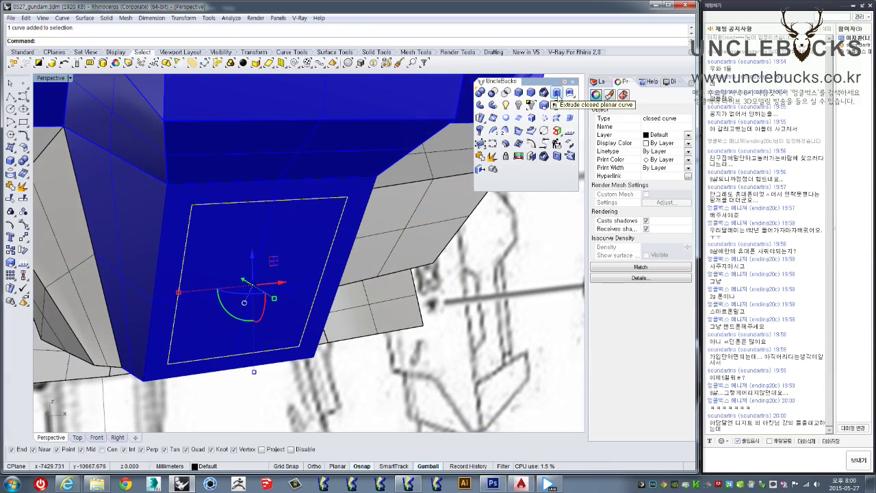
Step: Extrude the closed panel outline with BothSides=Yes into a thin solid slab
{"action": "left_click", "coordinate": [556, 94]}
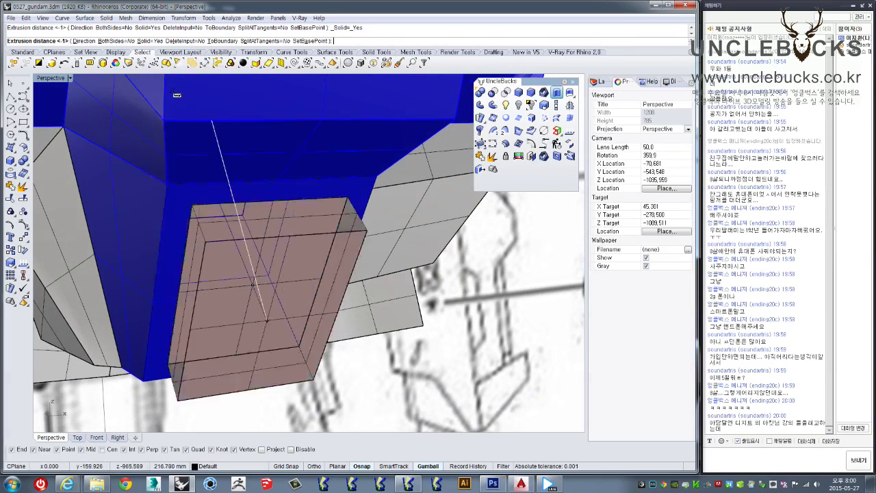
{"action": "left_click", "coordinate": [117, 43]}
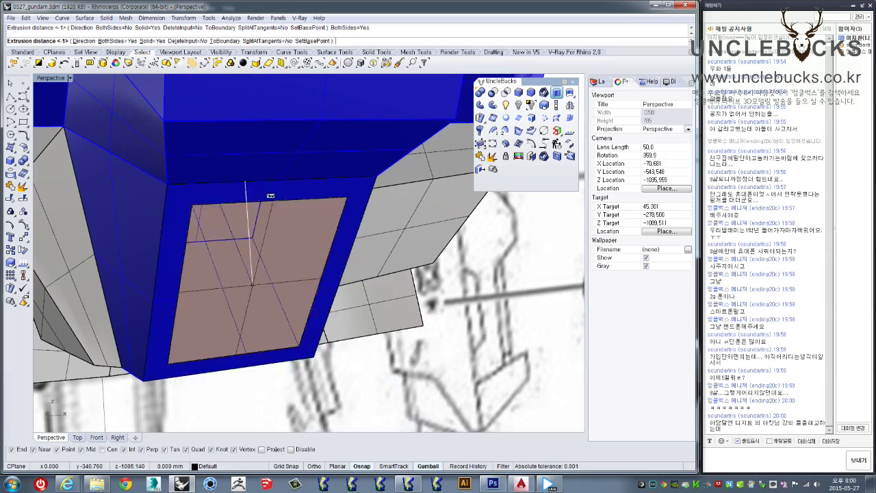
{"action": "right_click_drag", "start_coordinate": [416, 221], "coordinate": [203, 334]}
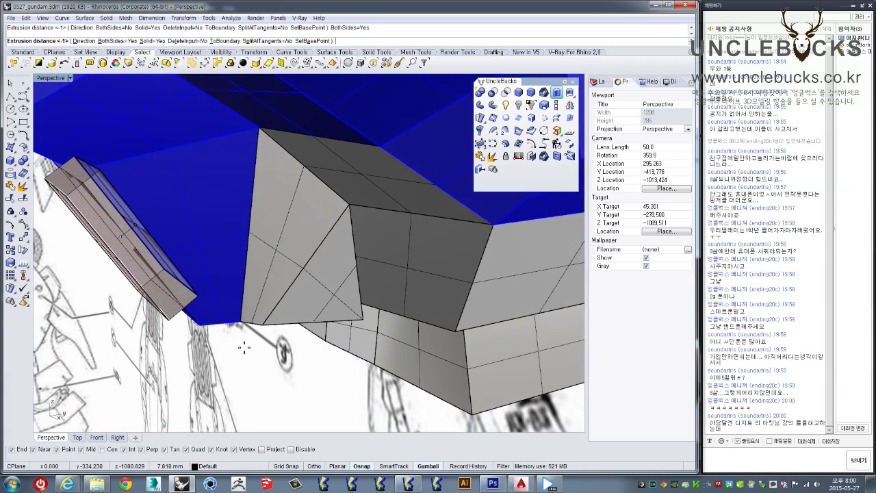
{"action": "key", "text": "Return"}
{"action": "mouse_move", "coordinate": [245, 349]}
{"action": "right_mouse_down"}
{"action": "mouse_move", "coordinate": [366, 282]}
{"action": "mouse_move", "coordinate": [390, 291]}
{"action": "mouse_move", "coordinate": [346, 295]}
{"action": "mouse_move", "coordinate": [275, 278]}
{"action": "mouse_move", "coordinate": [290, 296]}
{"action": "mouse_move", "coordinate": [334, 279]}
{"action": "right_mouse_up"}
Step: Repeat the extrusion and select the new slab to check it against the torso
{"action": "key", "text": "Return"}
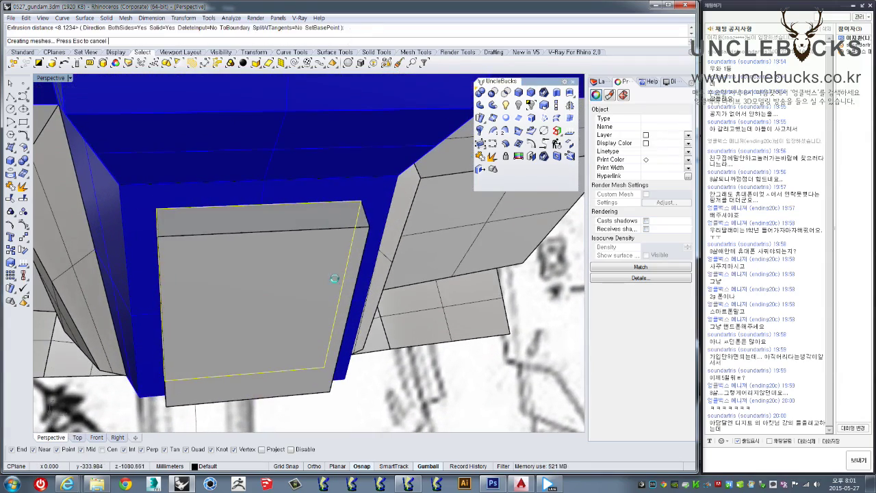
{"action": "left_click", "coordinate": [334, 308]}
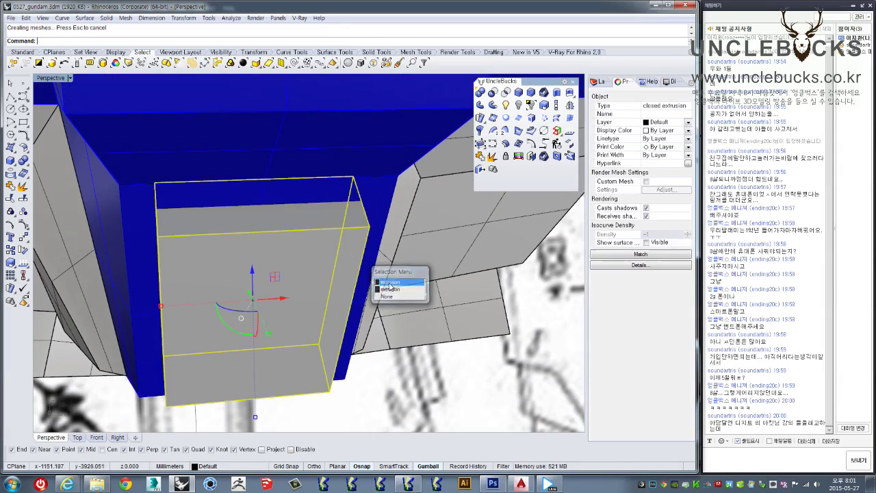
{"action": "key", "text": "Escape"}
{"action": "left_click", "coordinate": [319, 284]}
{"action": "mouse_move", "coordinate": [318, 284]}
{"action": "right_mouse_down"}
{"action": "mouse_move", "coordinate": [326, 243]}
{"action": "mouse_move", "coordinate": [303, 260]}
{"action": "mouse_move", "coordinate": [215, 275]}
{"action": "right_mouse_up"}
{"action": "mouse_move", "coordinate": [210, 268]}
{"action": "right_mouse_down"}
{"action": "mouse_move", "coordinate": [354, 247]}
{"action": "mouse_move", "coordinate": [289, 272]}
{"action": "mouse_move", "coordinate": [293, 222]}
{"action": "right_mouse_up"}
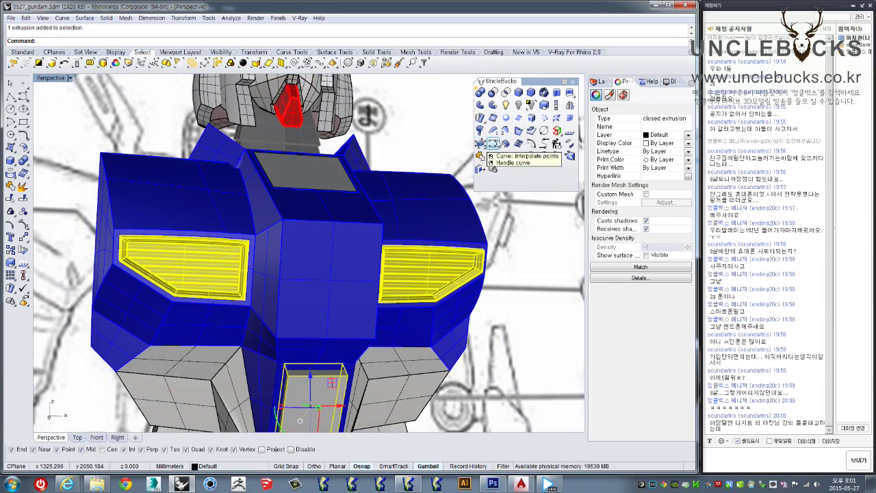
{"action": "left_click", "coordinate": [531, 93]}
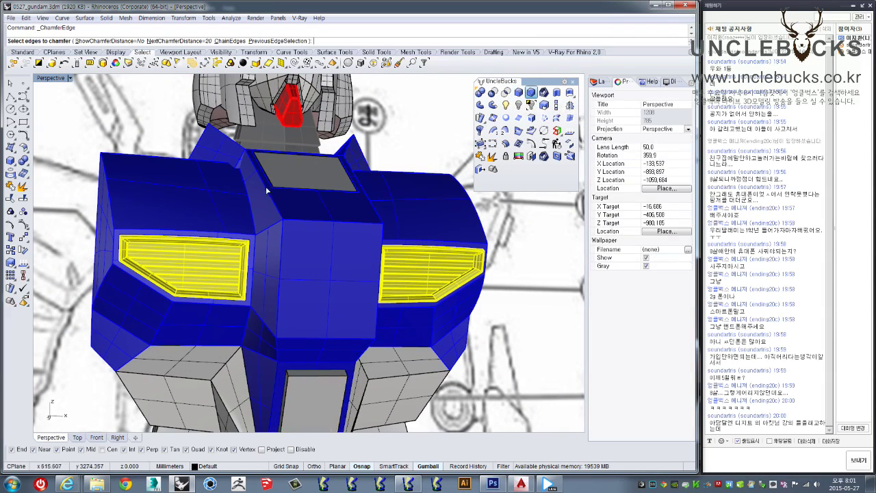
Step: Pick the long edges running down the central chest block for chamfering
{"action": "scroll", "coordinate": [286, 243], "scroll_direction": "up", "scroll_amount": 2}
{"action": "scroll", "coordinate": [286, 243], "scroll_direction": "up", "scroll_amount": 2}
{"action": "right_click_drag", "start_coordinate": [286, 243], "coordinate": [299, 281]}
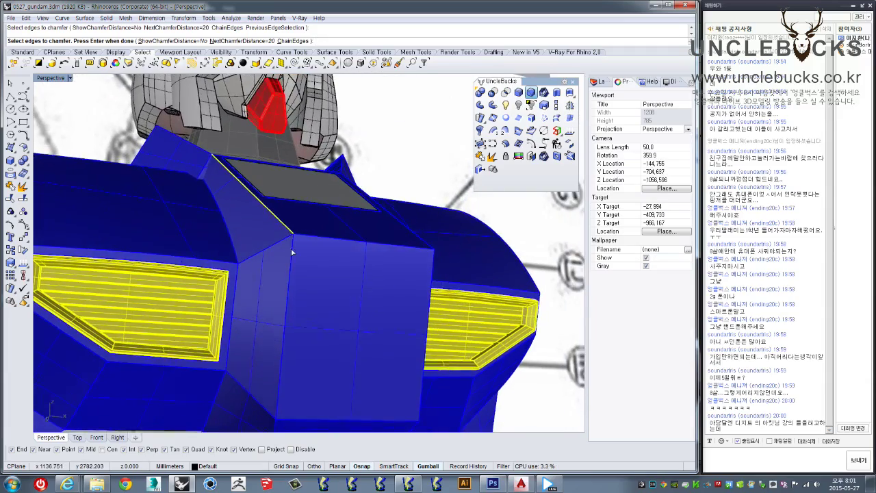
{"action": "scroll", "coordinate": [299, 281], "scroll_direction": "up", "scroll_amount": 2}
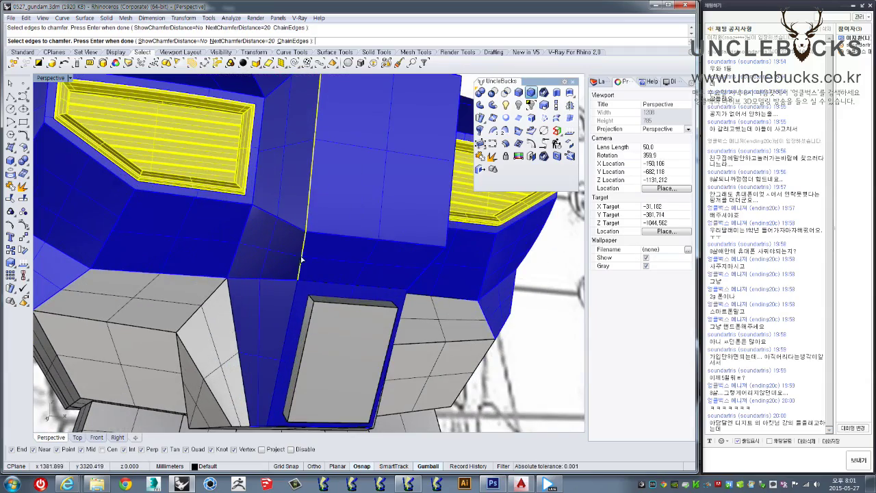
{"action": "scroll", "coordinate": [290, 323], "scroll_direction": "down", "scroll_amount": 3}
{"action": "right_click_drag", "start_coordinate": [290, 324], "coordinate": [361, 222]}
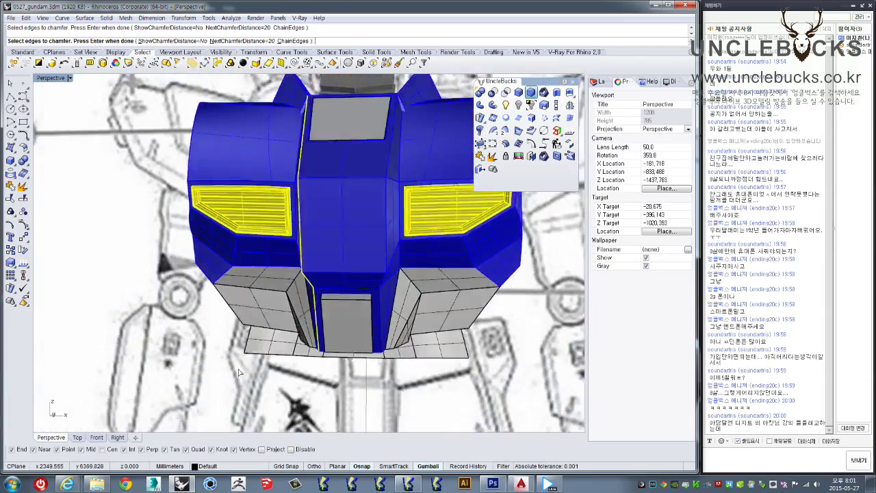
{"action": "mouse_move", "coordinate": [358, 355]}
{"action": "right_mouse_down"}
{"action": "mouse_move", "coordinate": [358, 368]}
{"action": "mouse_move", "coordinate": [364, 313]}
{"action": "mouse_move", "coordinate": [390, 332]}
{"action": "mouse_move", "coordinate": [307, 233]}
{"action": "mouse_move", "coordinate": [303, 240]}
{"action": "right_mouse_up"}
{"action": "scroll", "coordinate": [358, 367], "scroll_direction": "up", "scroll_amount": 2}
{"action": "scroll", "coordinate": [364, 313], "scroll_direction": "down", "scroll_amount": 2}
{"action": "scroll", "coordinate": [397, 338], "scroll_direction": "up", "scroll_amount": 2}
{"action": "scroll", "coordinate": [306, 241], "scroll_direction": "up", "scroll_amount": 2}
{"action": "scroll", "coordinate": [308, 238], "scroll_direction": "up", "scroll_amount": 1}
{"action": "key", "text": "Return"}
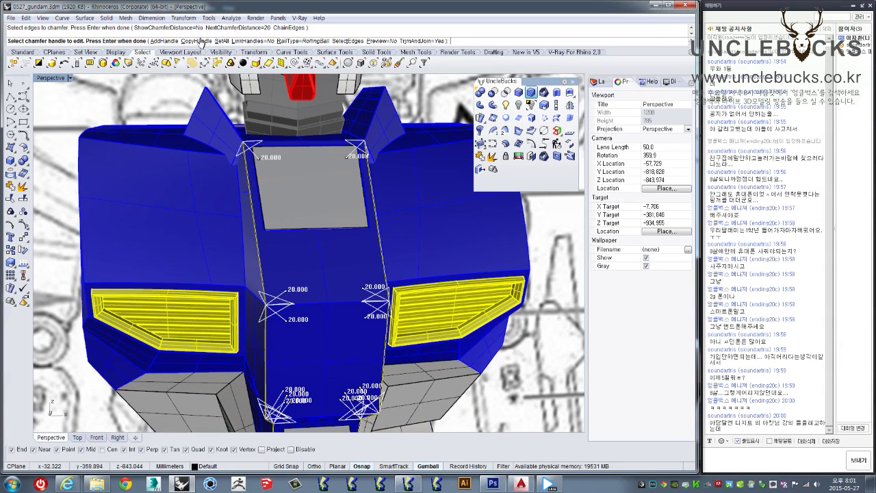
Step: Chamfer the picked edges with SetAll distance 5
{"action": "left_click", "coordinate": [222, 41]}
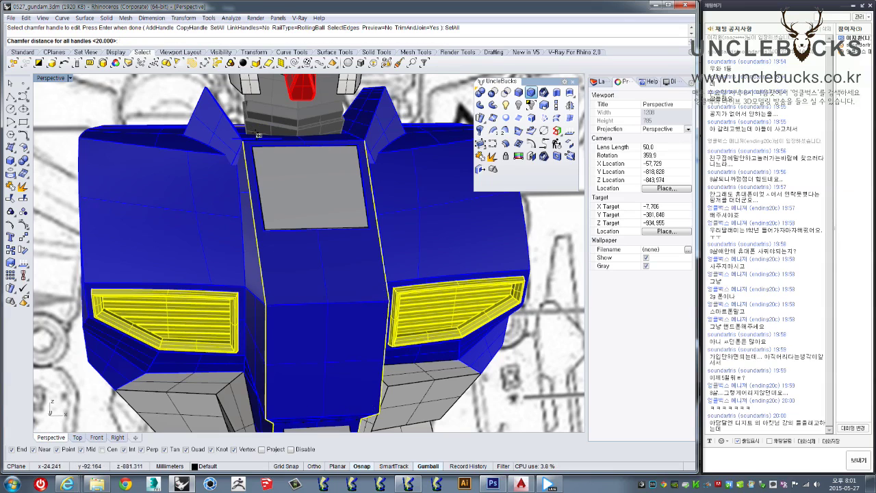
{"action": "type", "text": "5"}
{"action": "key", "text": "Return"}
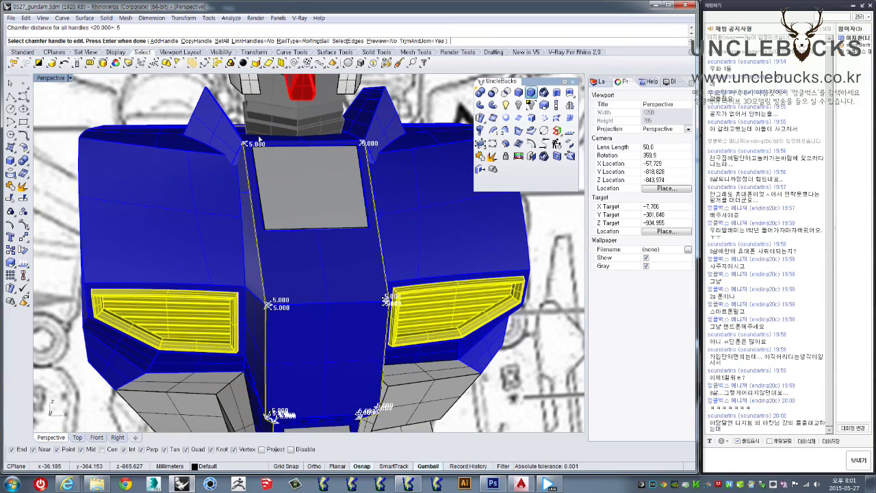
{"action": "key", "text": "Return"}
{"action": "mouse_move", "coordinate": [314, 277]}
{"action": "right_mouse_down"}
{"action": "mouse_move", "coordinate": [218, 153]}
{"action": "mouse_move", "coordinate": [300, 264]}
{"action": "mouse_move", "coordinate": [351, 265]}
{"action": "mouse_move", "coordinate": [376, 276]}
{"action": "right_mouse_up"}
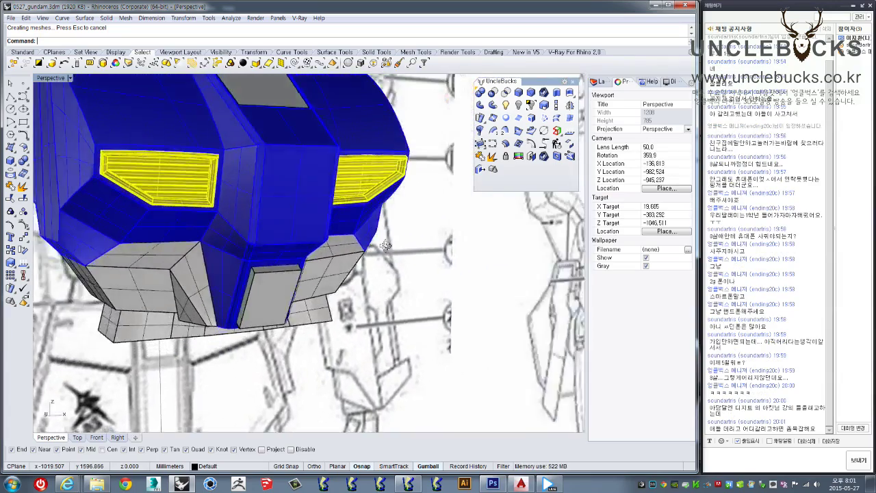
Step: Zoom in and orbit close to inspect the chamfered edge on the blue chest panel
{"action": "scroll", "coordinate": [331, 236], "scroll_direction": "up", "scroll_amount": 2}
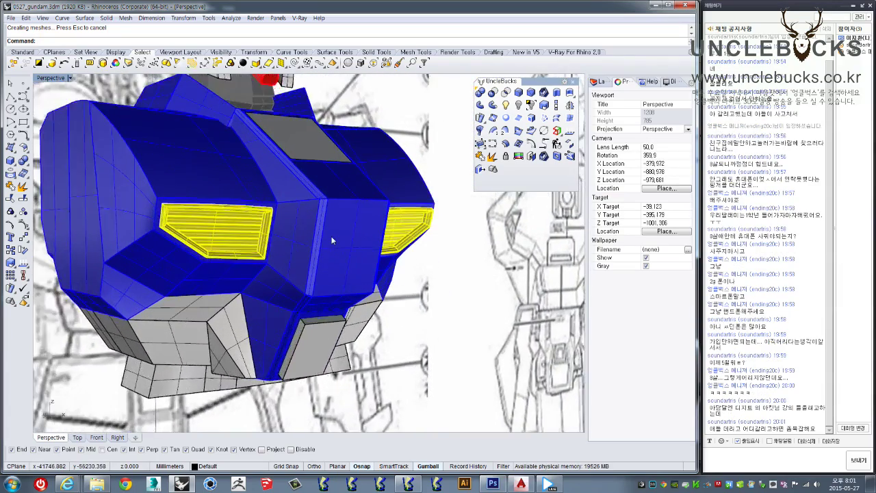
{"action": "scroll", "coordinate": [331, 235], "scroll_direction": "up", "scroll_amount": 2}
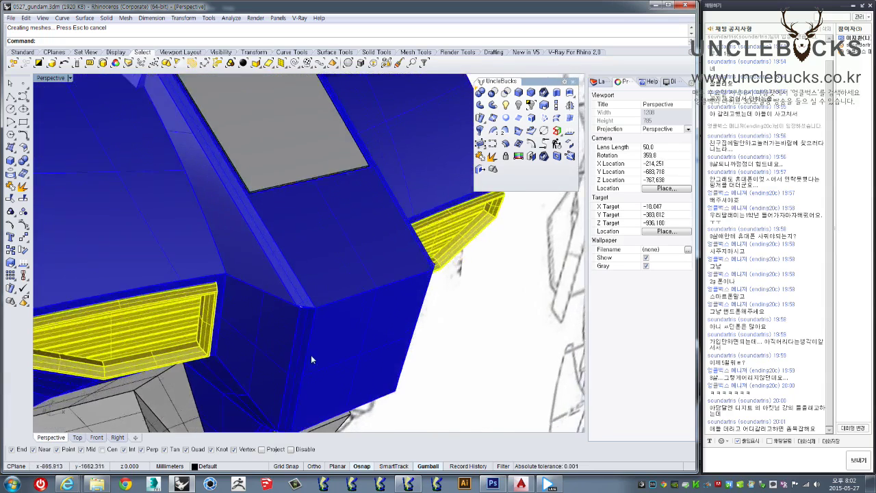
{"action": "mouse_move", "coordinate": [346, 197]}
{"action": "right_mouse_down"}
{"action": "mouse_move", "coordinate": [327, 282]}
{"action": "mouse_move", "coordinate": [325, 236]}
{"action": "right_mouse_up"}
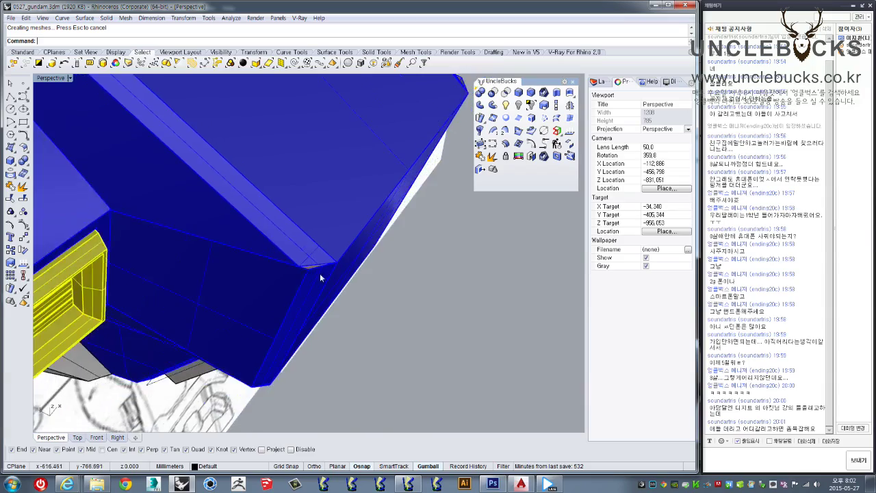
{"action": "left_click", "coordinate": [324, 236]}
{"action": "mouse_move", "coordinate": [323, 235]}
{"action": "right_mouse_down"}
{"action": "mouse_move", "coordinate": [299, 199]}
{"action": "mouse_move", "coordinate": [335, 280]}
{"action": "mouse_move", "coordinate": [259, 252]}
{"action": "mouse_move", "coordinate": [168, 171]}
{"action": "right_mouse_up"}
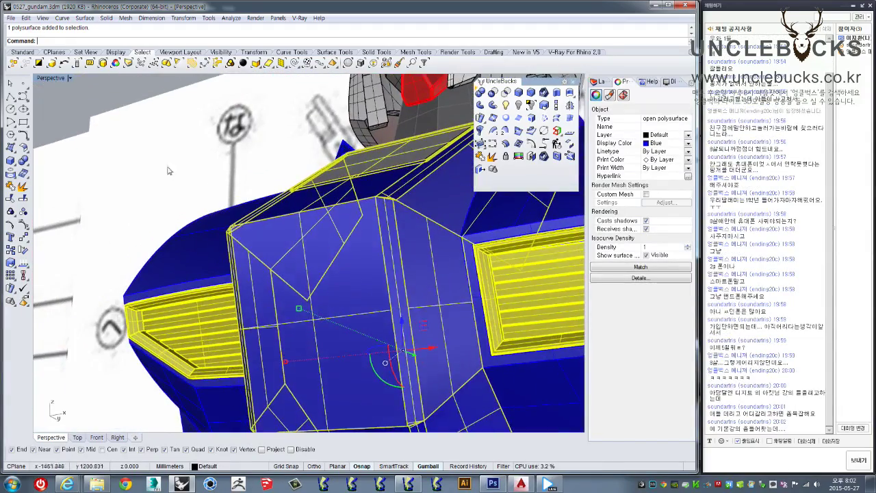
{"action": "left_click", "coordinate": [115, 96]}
{"action": "right_click_drag", "start_coordinate": [115, 96], "coordinate": [251, 217]}
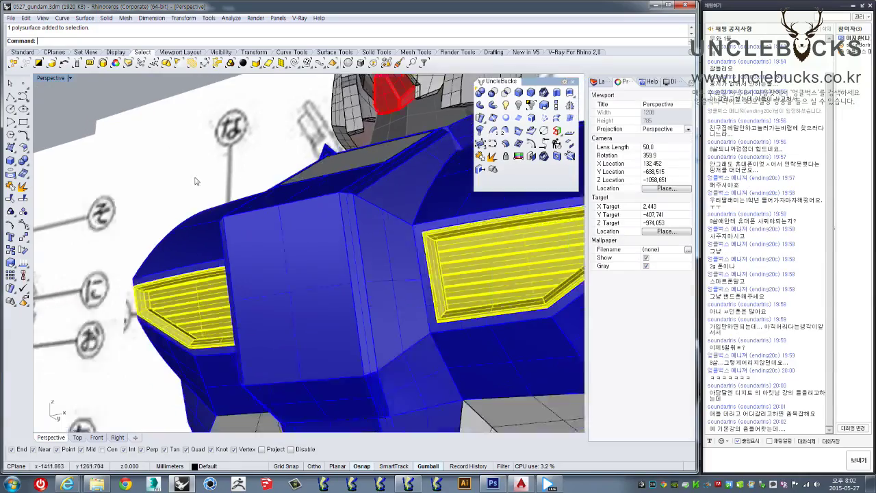
Step: Orbit in on the chest surface and repeat the ChamferEdge command
{"action": "scroll", "coordinate": [346, 323], "scroll_direction": "up", "scroll_amount": 3}
{"action": "scroll", "coordinate": [326, 307], "scroll_direction": "up", "scroll_amount": 3}
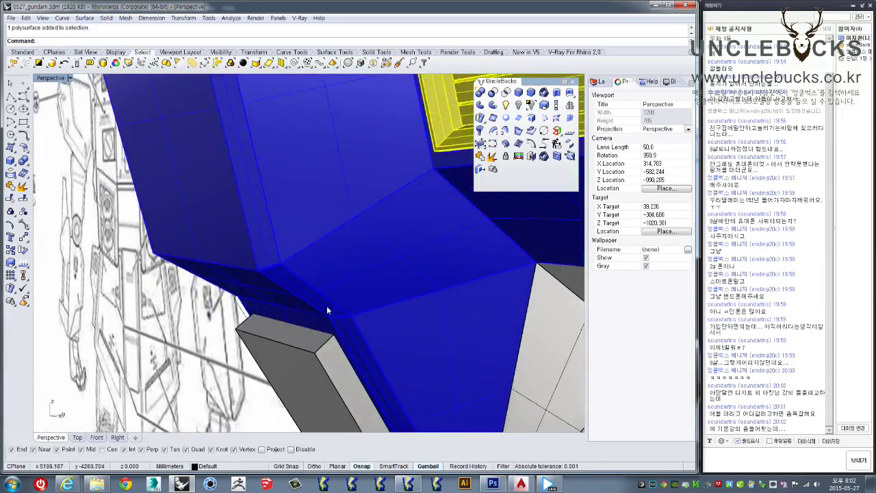
{"action": "scroll", "coordinate": [325, 317], "scroll_direction": "up", "scroll_amount": 2}
{"action": "scroll", "coordinate": [361, 318], "scroll_direction": "up", "scroll_amount": 2}
{"action": "right_click_drag", "start_coordinate": [362, 318], "coordinate": [292, 237]}
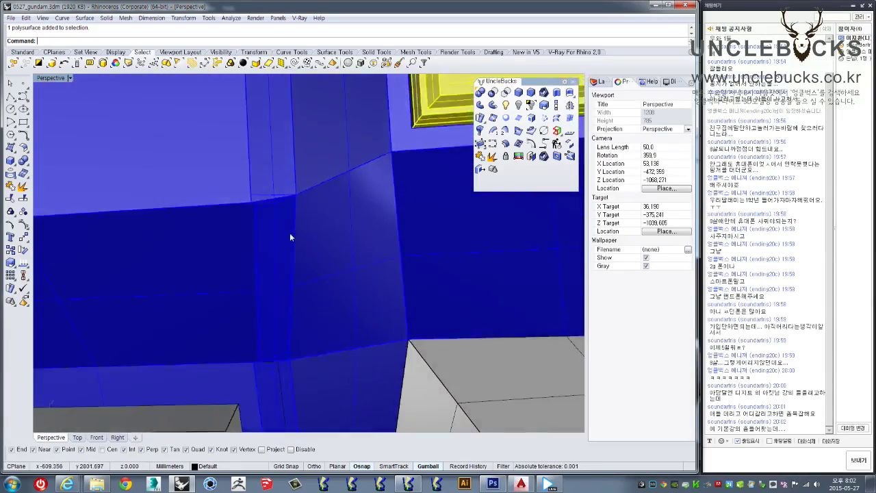
{"action": "scroll", "coordinate": [267, 212], "scroll_direction": "up", "scroll_amount": 2}
{"action": "mouse_move", "coordinate": [246, 190]}
{"action": "right_mouse_down"}
{"action": "mouse_move", "coordinate": [219, 125]}
{"action": "mouse_move", "coordinate": [282, 292]}
{"action": "mouse_move", "coordinate": [254, 240]}
{"action": "right_mouse_up"}
{"action": "scroll", "coordinate": [283, 287], "scroll_direction": "down", "scroll_amount": 3}
{"action": "scroll", "coordinate": [281, 279], "scroll_direction": "down", "scroll_amount": 3}
{"action": "scroll", "coordinate": [238, 225], "scroll_direction": "up", "scroll_amount": 2}
{"action": "scroll", "coordinate": [224, 171], "scroll_direction": "up", "scroll_amount": 2}
{"action": "key", "text": "Return"}
{"action": "scroll", "coordinate": [210, 157], "scroll_direction": "up", "scroll_amount": 2}
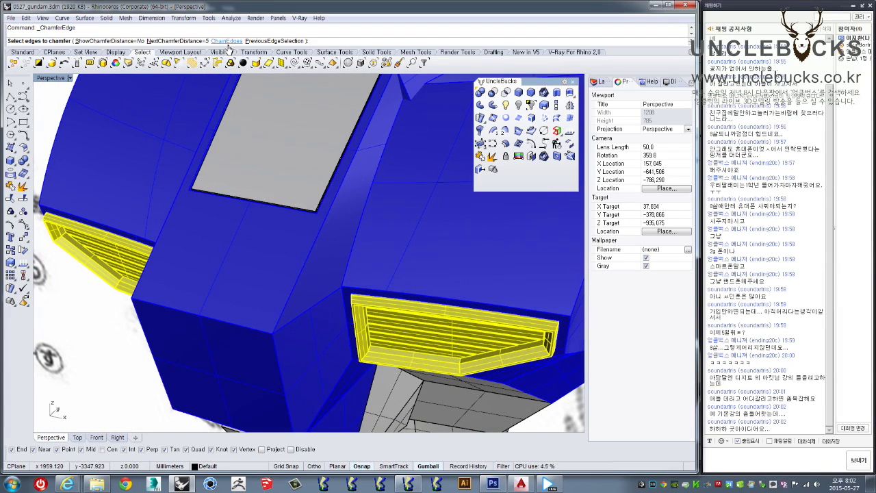
Step: Turn on ShowChamferDistance and pick a centre panel vertical edge at distance 5
{"action": "right_click_drag", "start_coordinate": [345, 136], "coordinate": [308, 185], "text": "shift"}
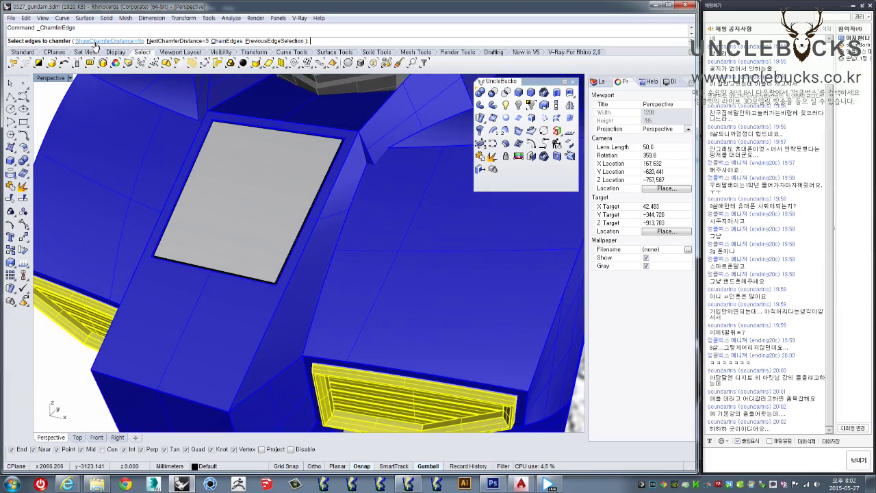
{"action": "left_click", "coordinate": [94, 42]}
{"action": "right_click_drag", "start_coordinate": [347, 188], "coordinate": [348, 162]}
{"action": "left_click", "coordinate": [350, 165]}
Step: Orbit around the chest panel, then finish edge picking to show the chamfer handles
{"action": "right_click_drag", "start_coordinate": [174, 234], "coordinate": [157, 235]}
{"action": "mouse_move", "coordinate": [167, 337]}
{"action": "right_mouse_down"}
{"action": "mouse_move", "coordinate": [201, 264]}
{"action": "mouse_move", "coordinate": [176, 279]}
{"action": "right_mouse_up"}
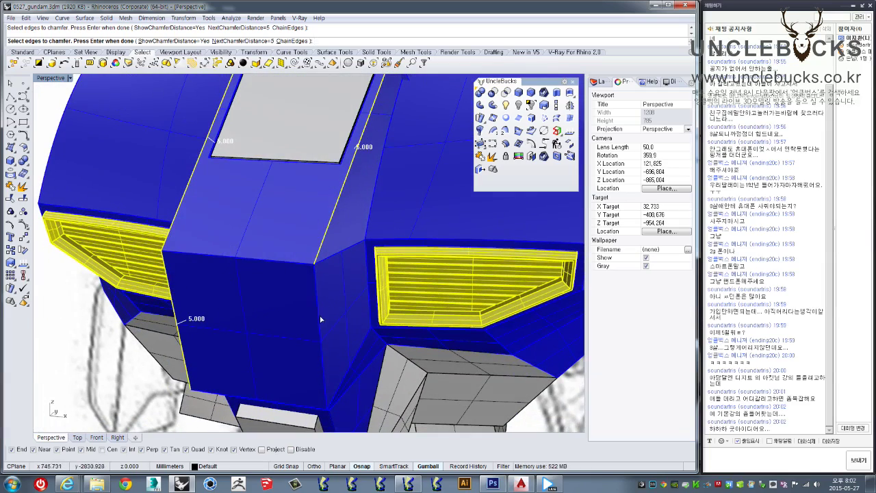
{"action": "right_click_drag", "start_coordinate": [346, 378], "coordinate": [337, 258]}
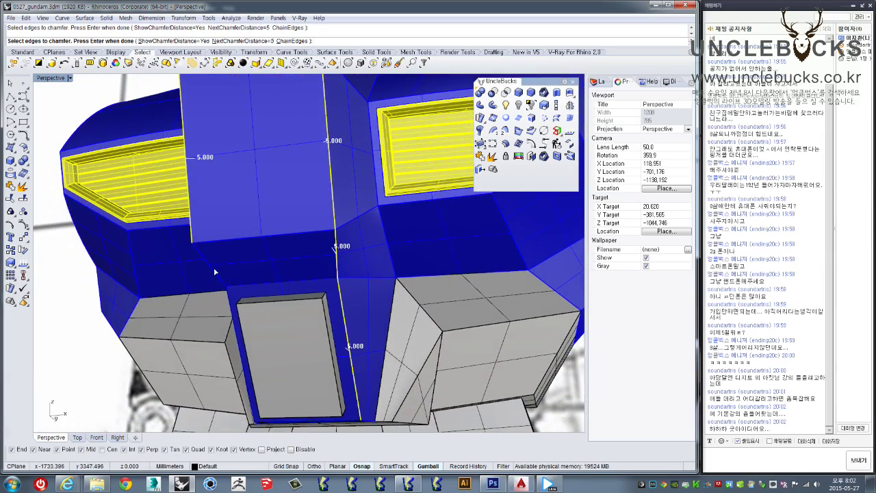
{"action": "scroll", "coordinate": [230, 302], "scroll_direction": "down", "scroll_amount": 5}
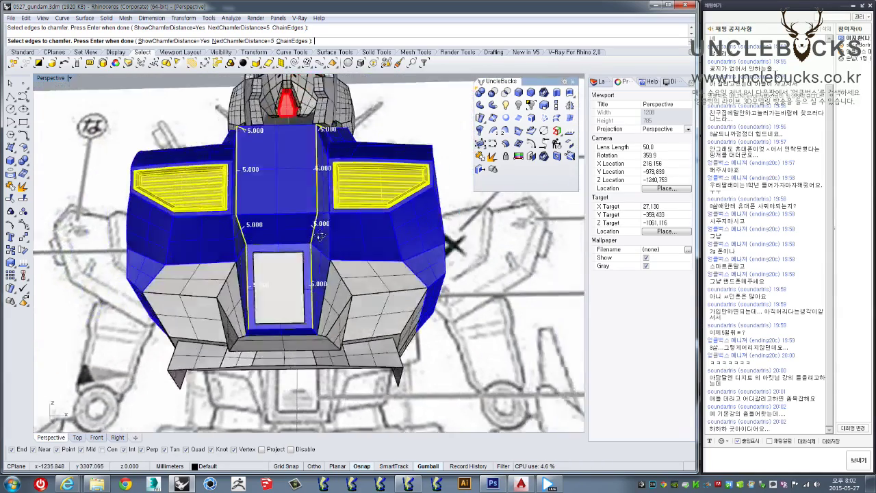
{"action": "right_click_drag", "start_coordinate": [230, 302], "coordinate": [274, 274]}
{"action": "scroll", "coordinate": [274, 273], "scroll_direction": "up", "scroll_amount": 5}
{"action": "mouse_move", "coordinate": [274, 205]}
{"action": "right_mouse_down", "text": "shift"}
{"action": "mouse_move", "coordinate": [283, 213]}
{"action": "mouse_move", "coordinate": [254, 255]}
{"action": "right_mouse_up", "text": "shift"}
{"action": "scroll", "coordinate": [283, 213], "scroll_direction": "down", "scroll_amount": 3}
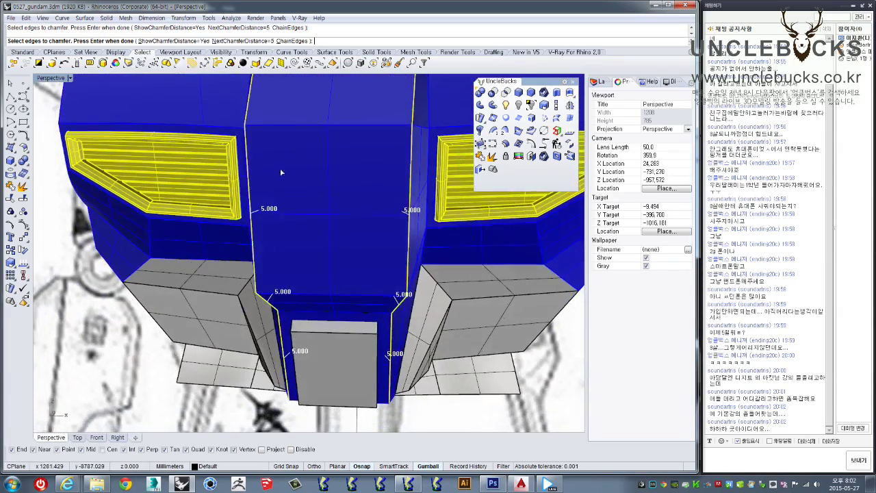
{"action": "scroll", "coordinate": [253, 255], "scroll_direction": "up", "scroll_amount": 3}
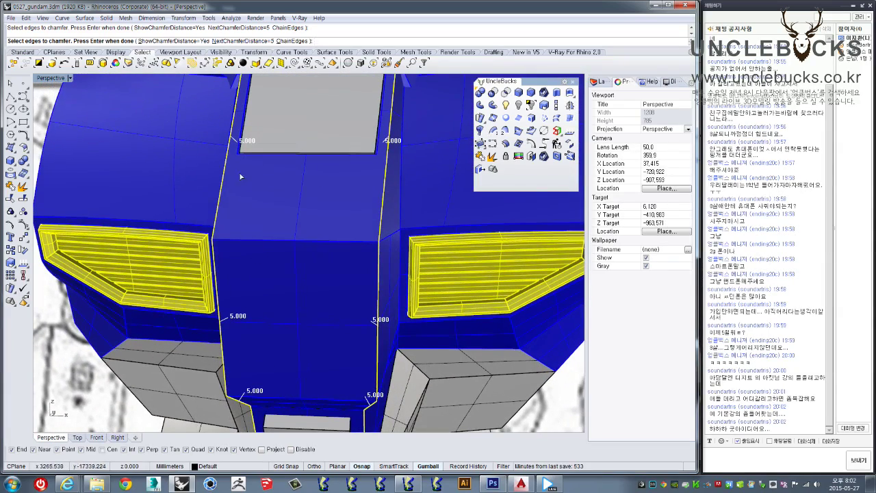
{"action": "mouse_move", "coordinate": [255, 227]}
{"action": "right_mouse_down"}
{"action": "mouse_move", "coordinate": [275, 223]}
{"action": "mouse_move", "coordinate": [265, 273]}
{"action": "right_mouse_up"}
{"action": "scroll", "coordinate": [276, 223], "scroll_direction": "down", "scroll_amount": 3}
{"action": "scroll", "coordinate": [265, 274], "scroll_direction": "up", "scroll_amount": 3}
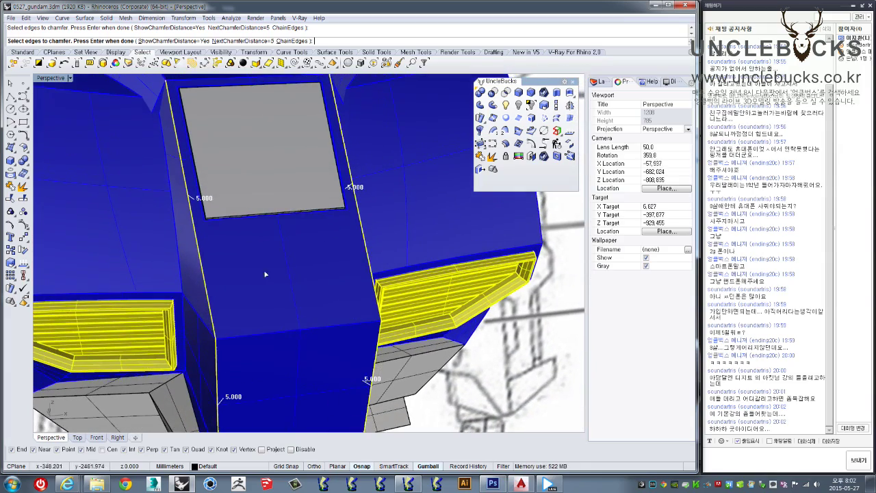
{"action": "scroll", "coordinate": [176, 154], "scroll_direction": "down", "scroll_amount": 3}
{"action": "right_click_drag", "start_coordinate": [175, 154], "coordinate": [192, 202]}
{"action": "scroll", "coordinate": [191, 202], "scroll_direction": "up", "scroll_amount": 3}
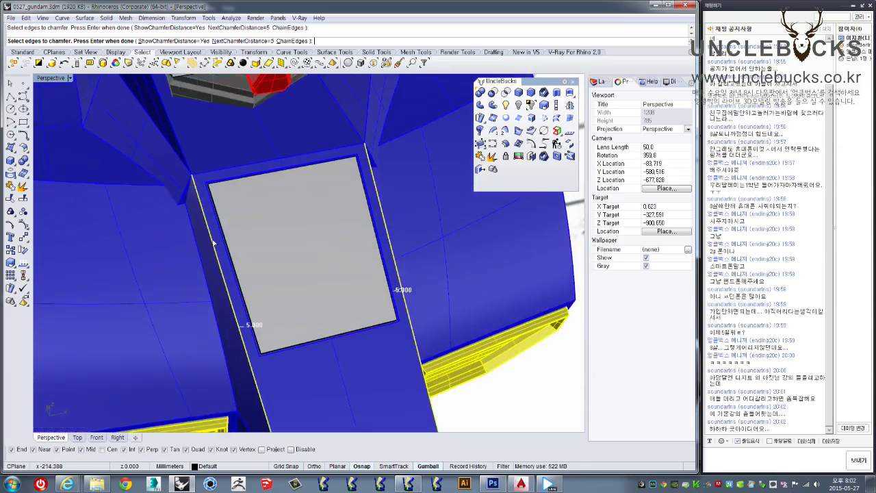
{"action": "key", "text": "Return"}
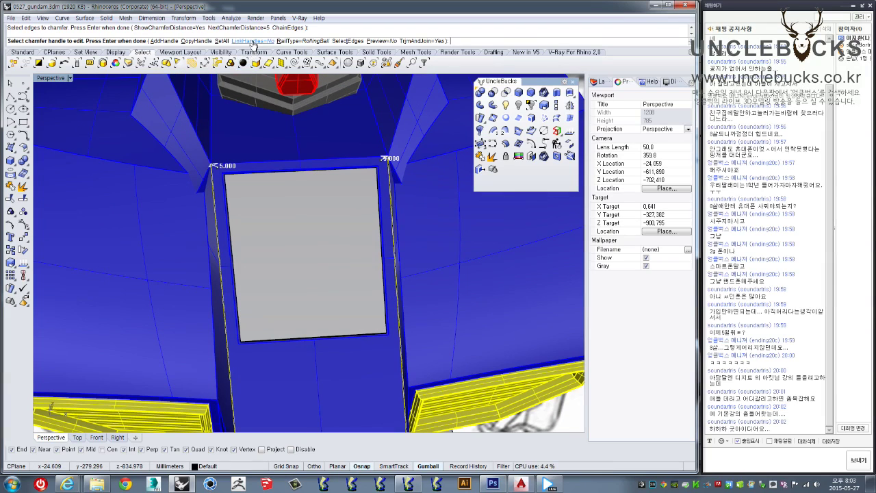
Step: Link the chamfer handles and apply the 5.000 chamfer to the centre panel edges
{"action": "left_click", "coordinate": [254, 41]}
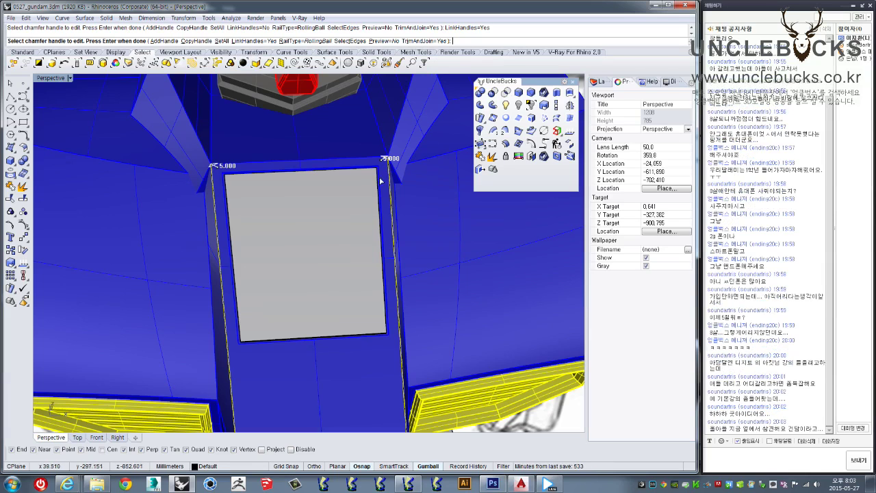
{"action": "scroll", "coordinate": [356, 264], "scroll_direction": "down", "scroll_amount": 3}
{"action": "scroll", "coordinate": [348, 187], "scroll_direction": "down", "scroll_amount": 3}
{"action": "scroll", "coordinate": [345, 218], "scroll_direction": "down", "scroll_amount": 2}
{"action": "key", "text": "Return"}
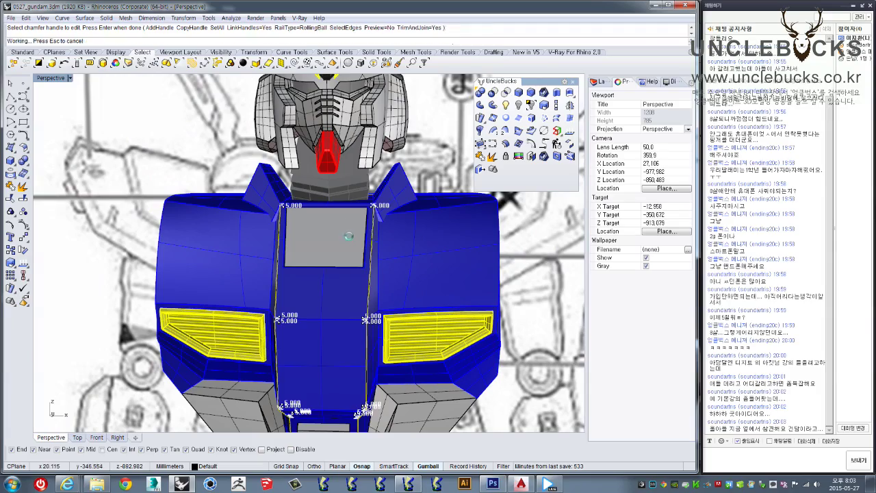
Step: Inspect the chamfered chest corner, then undo the chamfer
{"action": "scroll", "coordinate": [303, 319], "scroll_direction": "up", "scroll_amount": 2}
{"action": "scroll", "coordinate": [343, 288], "scroll_direction": "up", "scroll_amount": 5}
{"action": "mouse_move", "coordinate": [348, 279]}
{"action": "right_mouse_down"}
{"action": "mouse_move", "coordinate": [332, 264]}
{"action": "mouse_move", "coordinate": [265, 274]}
{"action": "mouse_move", "coordinate": [312, 349]}
{"action": "right_mouse_up"}
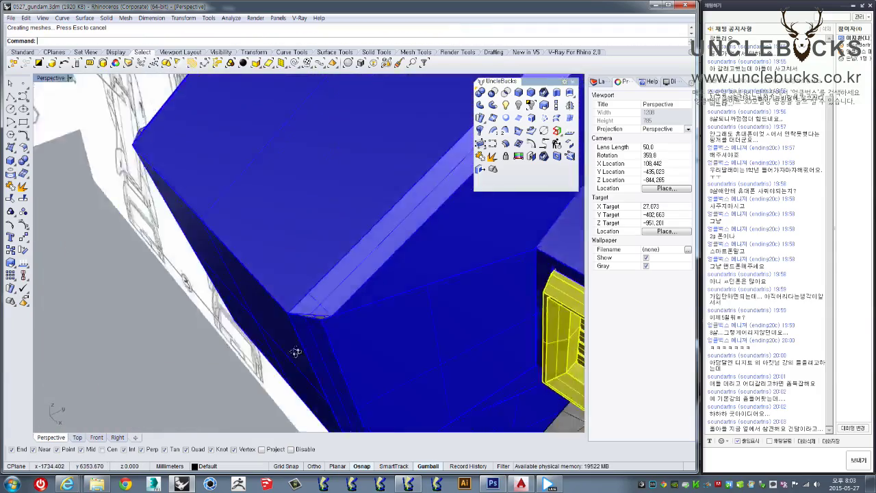
{"action": "scroll", "coordinate": [341, 277], "scroll_direction": "down", "scroll_amount": 2}
{"action": "scroll", "coordinate": [341, 277], "scroll_direction": "down", "scroll_amount": 2}
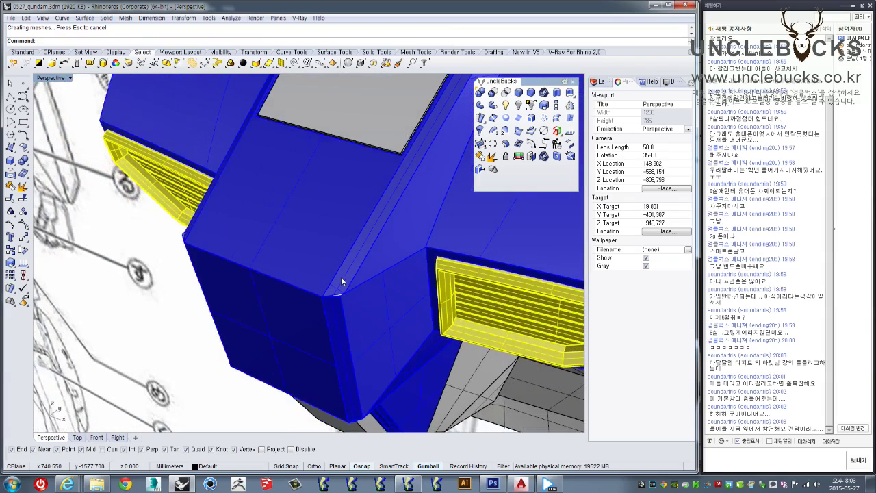
{"action": "scroll", "coordinate": [341, 277], "scroll_direction": "down", "scroll_amount": 1}
{"action": "scroll", "coordinate": [344, 301], "scroll_direction": "down", "scroll_amount": 2}
{"action": "scroll", "coordinate": [345, 302], "scroll_direction": "up", "scroll_amount": 2}
{"action": "scroll", "coordinate": [339, 290], "scroll_direction": "up", "scroll_amount": 3}
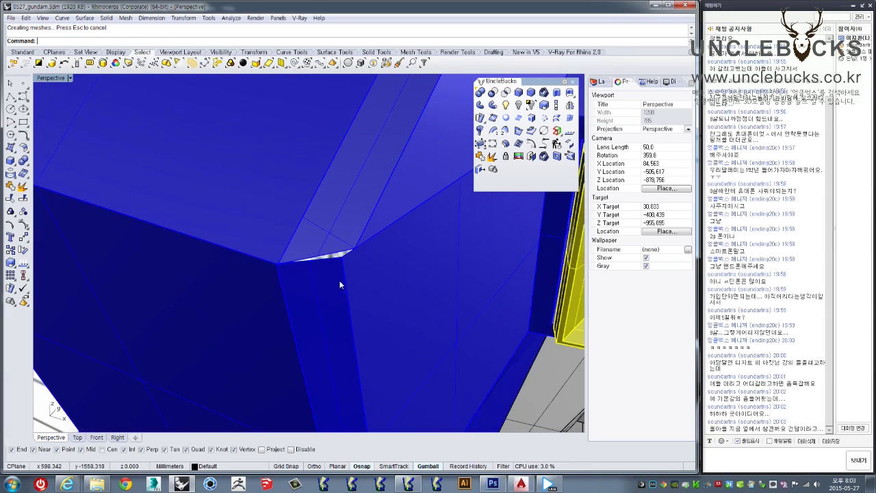
{"action": "key", "text": "ctrl+z"}
Step: Restart ChamferEdge, pick two vertical chest edges, then cancel the command
{"action": "scroll", "coordinate": [334, 274], "scroll_direction": "down", "scroll_amount": 2}
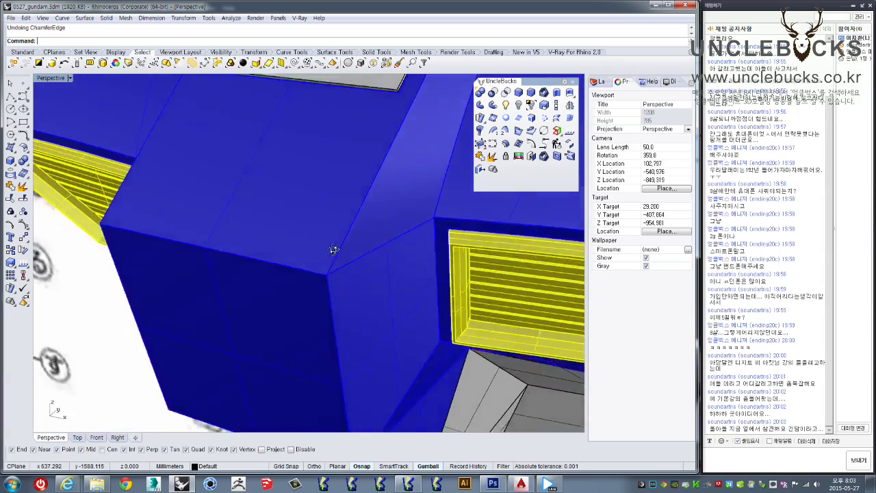
{"action": "scroll", "coordinate": [339, 248], "scroll_direction": "down", "scroll_amount": 2}
{"action": "scroll", "coordinate": [349, 219], "scroll_direction": "down", "scroll_amount": 2}
{"action": "scroll", "coordinate": [365, 178], "scroll_direction": "down", "scroll_amount": 2}
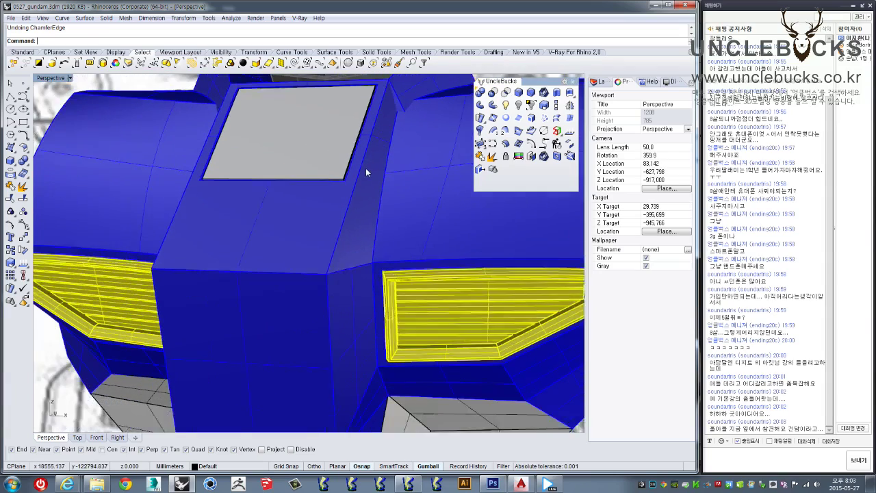
{"action": "key", "text": "Return"}
{"action": "left_click", "coordinate": [365, 170]}
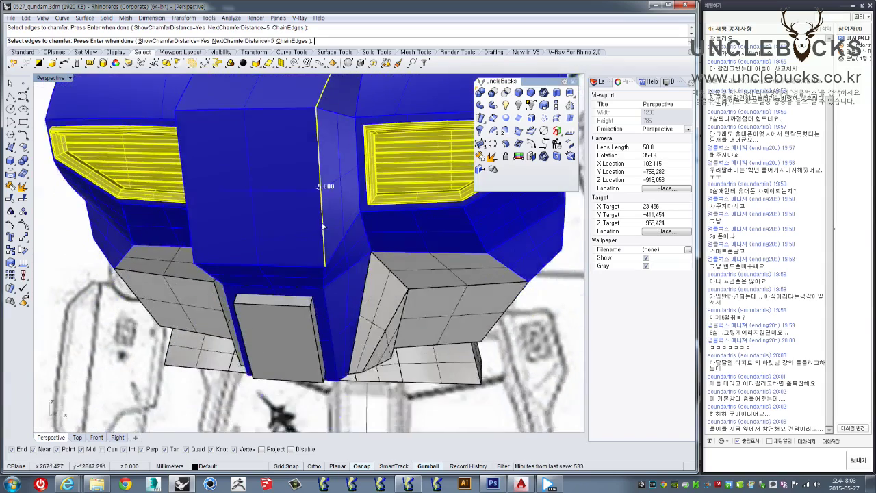
{"action": "right_click_drag", "start_coordinate": [337, 287], "coordinate": [335, 158], "text": "shift"}
{"action": "scroll", "coordinate": [329, 278], "scroll_direction": "up", "scroll_amount": 2}
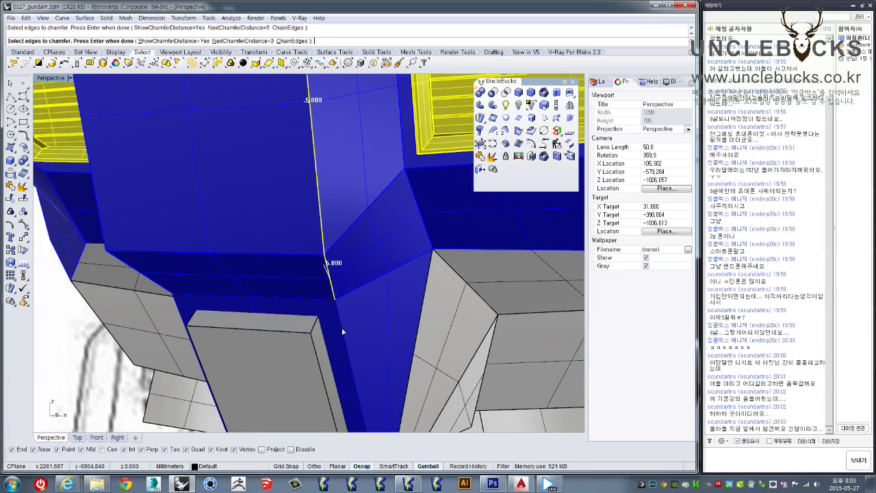
{"action": "left_click", "coordinate": [343, 332]}
{"action": "scroll", "coordinate": [343, 322], "scroll_direction": "down", "scroll_amount": 3}
{"action": "mouse_move", "coordinate": [342, 322]}
{"action": "right_mouse_down"}
{"action": "mouse_move", "coordinate": [322, 205]}
{"action": "mouse_move", "coordinate": [332, 221]}
{"action": "right_mouse_up"}
{"action": "scroll", "coordinate": [321, 200], "scroll_direction": "up", "scroll_amount": 2}
{"action": "scroll", "coordinate": [332, 221], "scroll_direction": "up", "scroll_amount": 1}
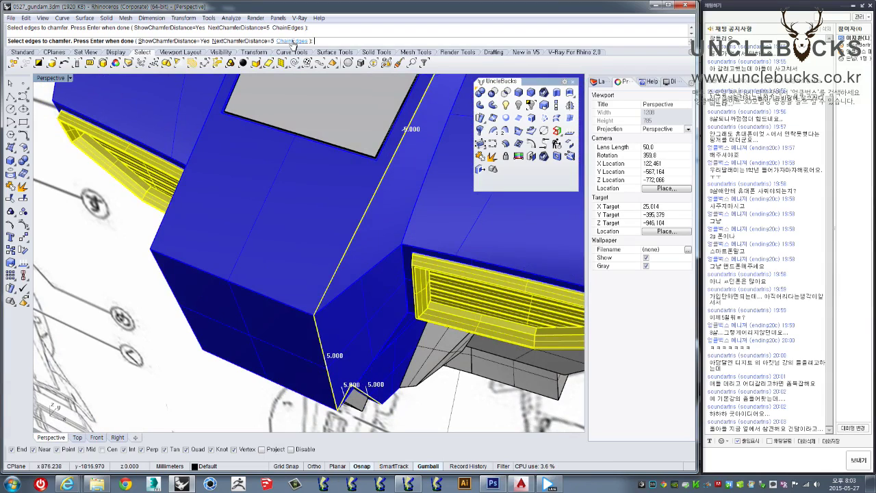
{"action": "key", "text": "Escape"}
Step: Rerun ChamferEdge and apply the 5 chamfer along the chained vertical edge
{"action": "key", "text": "Return"}
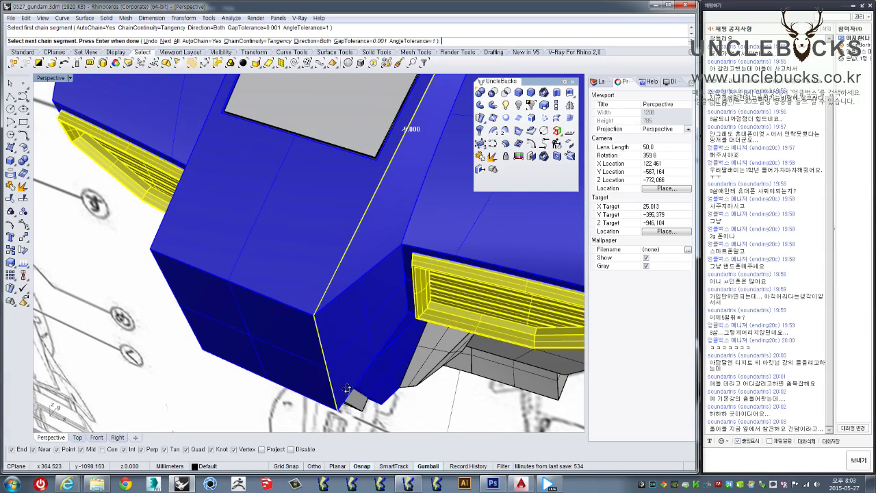
{"action": "right_click_drag", "start_coordinate": [352, 410], "coordinate": [348, 358]}
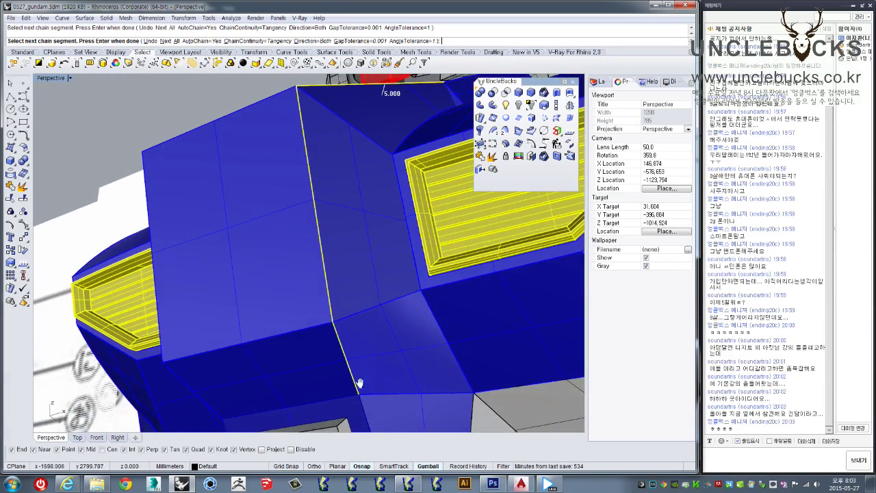
{"action": "right_click_drag", "start_coordinate": [361, 397], "coordinate": [366, 291]}
{"action": "scroll", "coordinate": [370, 291], "scroll_direction": "down", "scroll_amount": 5}
{"action": "key", "text": "Return"}
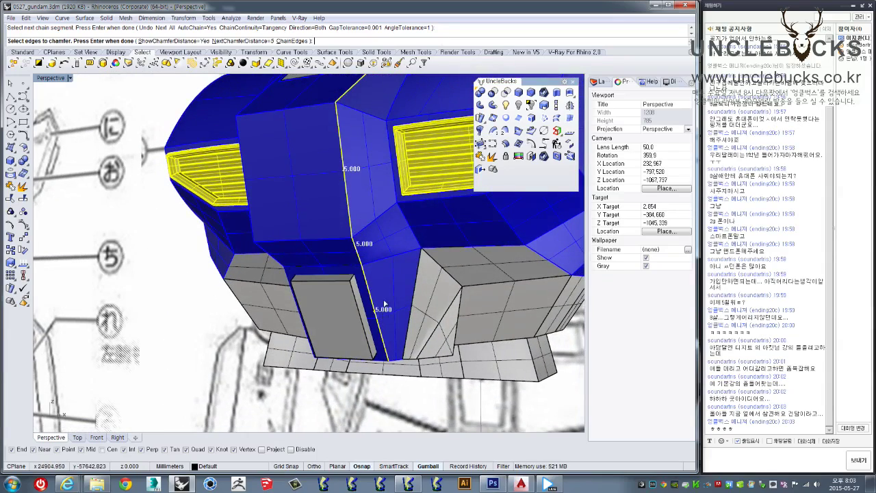
{"action": "key", "text": "Return"}
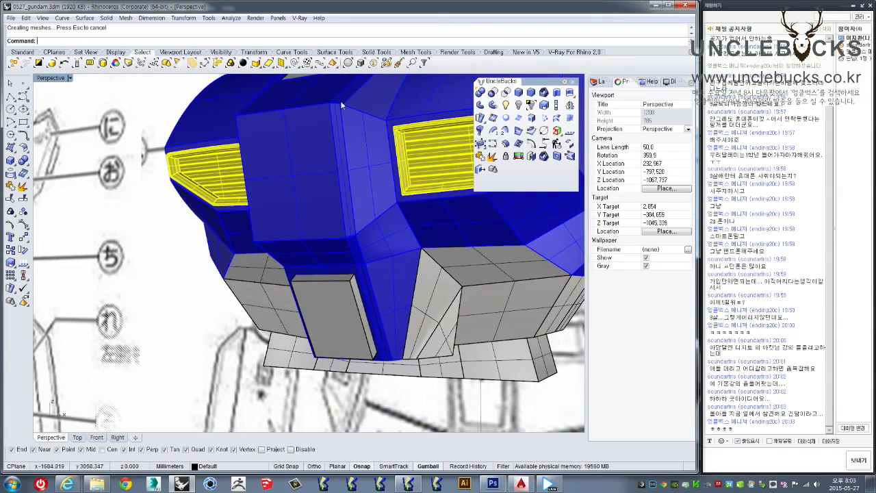
Step: Orbit around the blue chest part, briefly selecting and deselecting it
{"action": "scroll", "coordinate": [344, 107], "scroll_direction": "up", "scroll_amount": 3}
{"action": "scroll", "coordinate": [338, 124], "scroll_direction": "up", "scroll_amount": 2}
{"action": "mouse_move", "coordinate": [338, 124]}
{"action": "right_mouse_down"}
{"action": "mouse_move", "coordinate": [342, 172]}
{"action": "mouse_move", "coordinate": [328, 130]}
{"action": "mouse_move", "coordinate": [330, 251]}
{"action": "mouse_move", "coordinate": [379, 184]}
{"action": "right_mouse_up"}
{"action": "scroll", "coordinate": [335, 259], "scroll_direction": "up", "scroll_amount": 2}
{"action": "mouse_move", "coordinate": [335, 259]}
{"action": "right_mouse_down"}
{"action": "mouse_move", "coordinate": [284, 247]}
{"action": "mouse_move", "coordinate": [229, 253]}
{"action": "mouse_move", "coordinate": [282, 204]}
{"action": "mouse_move", "coordinate": [226, 274]}
{"action": "right_mouse_up"}
{"action": "left_click", "coordinate": [229, 253]}
{"action": "scroll", "coordinate": [100, 313], "scroll_direction": "up", "scroll_amount": 5}
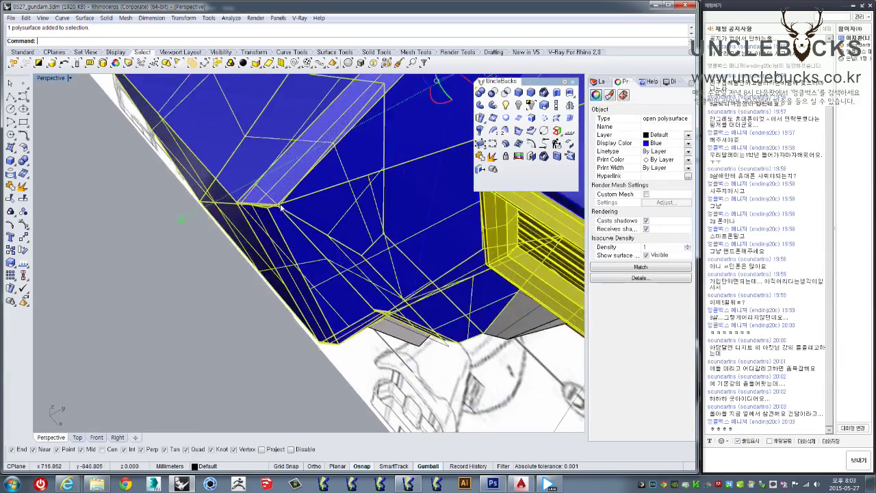
{"action": "left_click", "coordinate": [112, 300]}
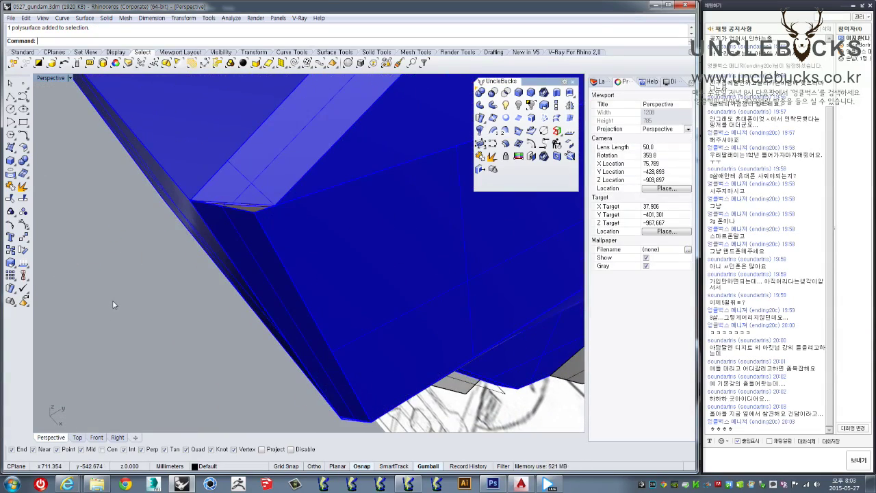
{"action": "mouse_move", "coordinate": [85, 232]}
{"action": "right_mouse_down"}
{"action": "mouse_move", "coordinate": [252, 267]}
{"action": "mouse_move", "coordinate": [225, 211]}
{"action": "mouse_move", "coordinate": [50, 120]}
{"action": "right_mouse_up"}
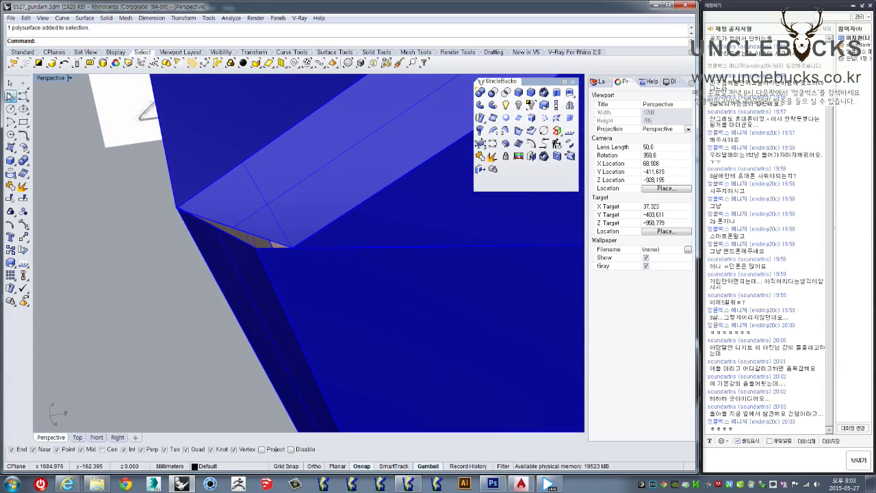
Step: Abandon the started polyline at the chest corner and undo the edge chamfer
{"action": "left_click", "coordinate": [295, 252]}
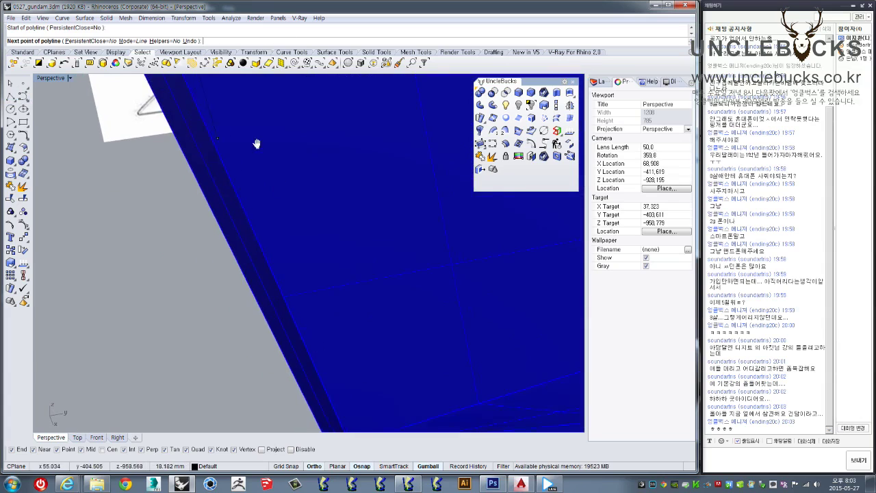
{"action": "scroll", "coordinate": [332, 327], "scroll_direction": "up", "scroll_amount": 5}
{"action": "scroll", "coordinate": [332, 327], "scroll_direction": "down", "scroll_amount": 5}
{"action": "right_click_drag", "start_coordinate": [313, 235], "coordinate": [278, 153]}
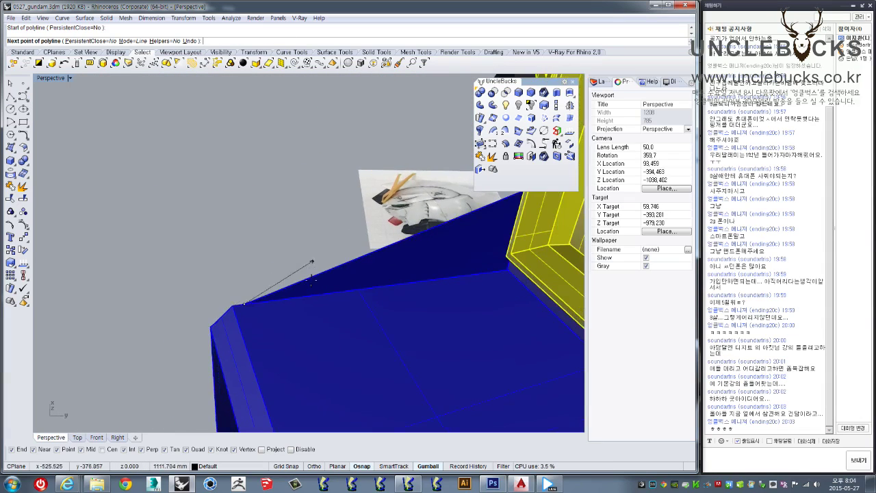
{"action": "scroll", "coordinate": [278, 152], "scroll_direction": "up", "scroll_amount": 5}
{"action": "scroll", "coordinate": [327, 332], "scroll_direction": "down", "scroll_amount": 4}
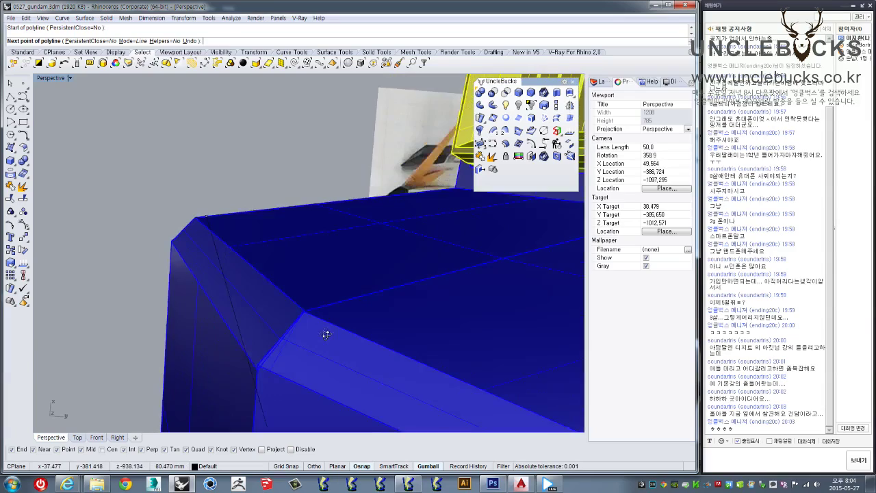
{"action": "mouse_move", "coordinate": [324, 322]}
{"action": "right_mouse_down"}
{"action": "mouse_move", "coordinate": [294, 293]}
{"action": "mouse_move", "coordinate": [275, 232]}
{"action": "mouse_move", "coordinate": [301, 238]}
{"action": "right_mouse_up"}
{"action": "key", "text": "Escape"}
{"action": "key", "text": "ctrl+z"}
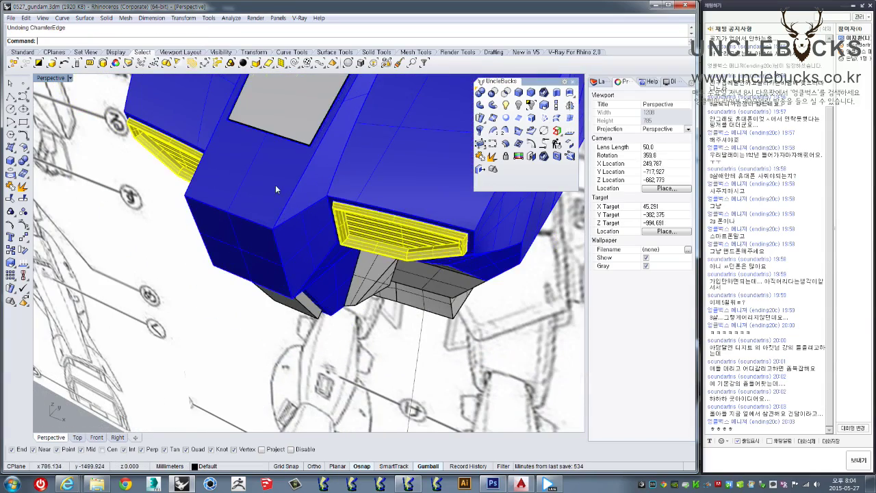
Step: Exit the chest block editor and hide everything except the centre front chest piece
{"action": "double_click", "coordinate": [275, 186]}
{"action": "scroll", "coordinate": [255, 248], "scroll_direction": "up", "scroll_amount": 3}
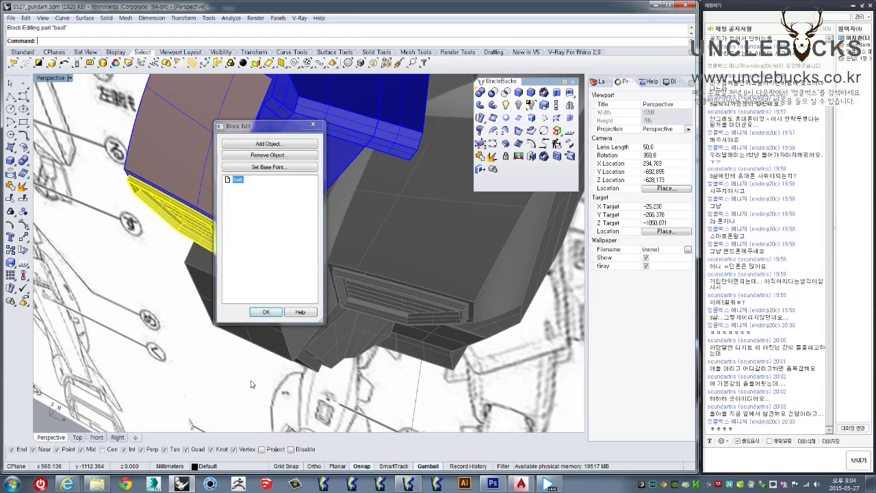
{"action": "left_click", "coordinate": [266, 312]}
{"action": "left_click", "coordinate": [269, 340]}
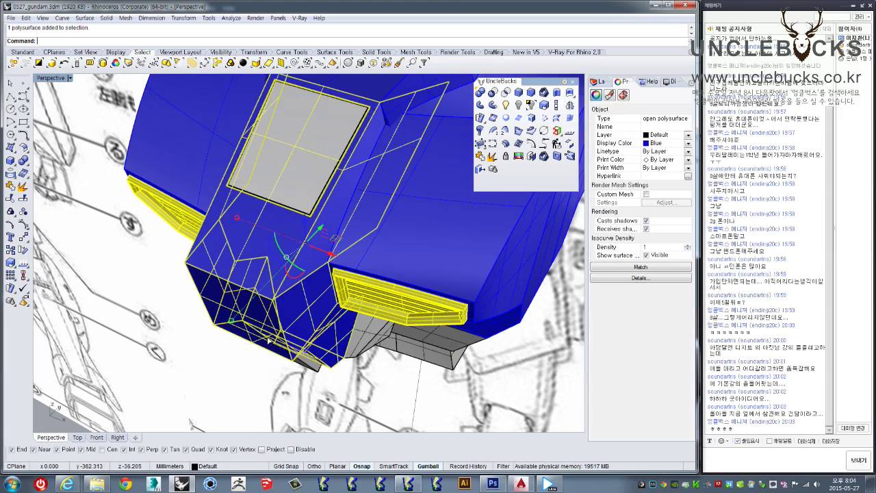
{"action": "right_click_drag", "start_coordinate": [260, 331], "coordinate": [557, 131]}
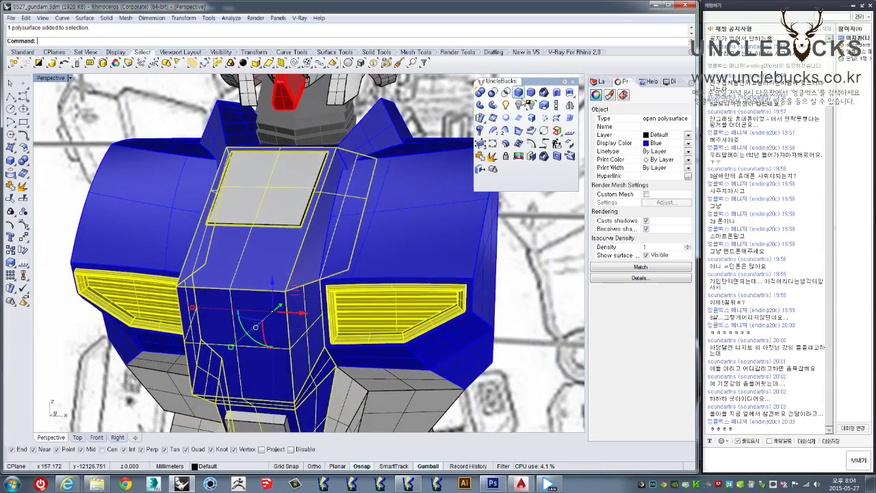
{"action": "left_click", "coordinate": [529, 107]}
Step: Orbit around the isolated centre chest piece and select it
{"action": "right_click_drag", "start_coordinate": [411, 205], "coordinate": [336, 260]}
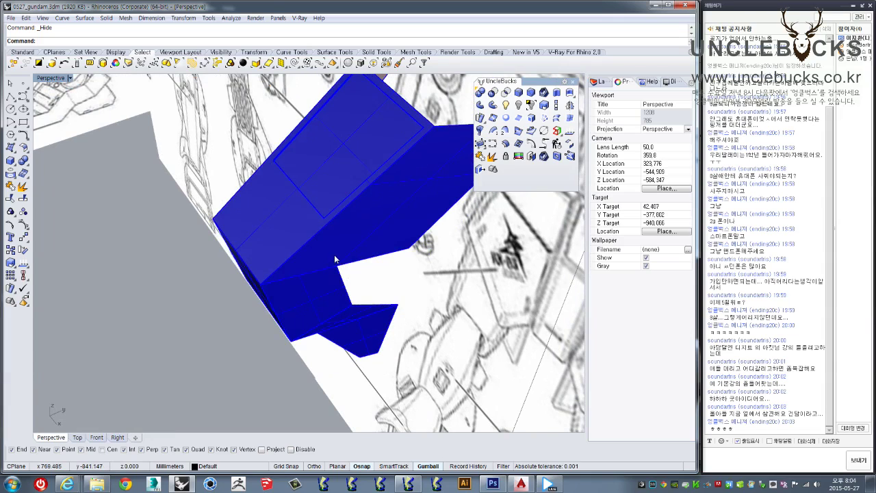
{"action": "right_click_drag", "start_coordinate": [326, 263], "coordinate": [335, 219]}
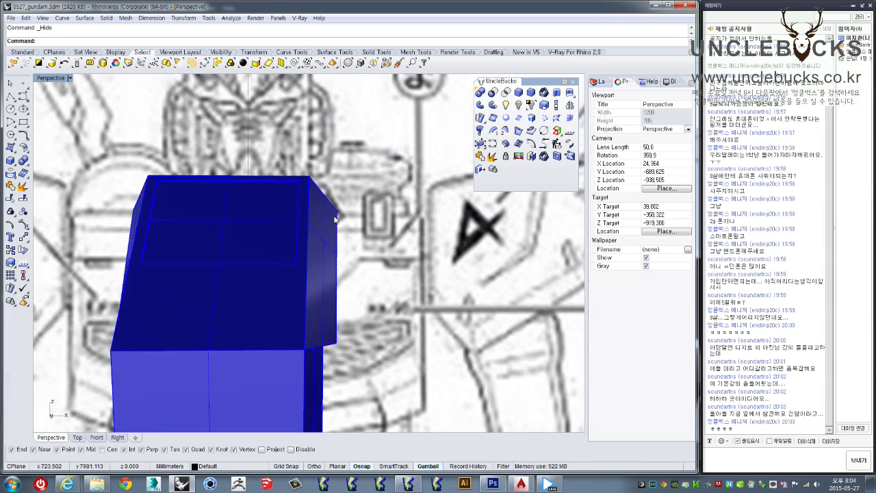
{"action": "mouse_move", "coordinate": [382, 282]}
{"action": "right_mouse_down"}
{"action": "mouse_move", "coordinate": [306, 272]}
{"action": "mouse_move", "coordinate": [302, 304]}
{"action": "mouse_move", "coordinate": [294, 264]}
{"action": "right_mouse_up"}
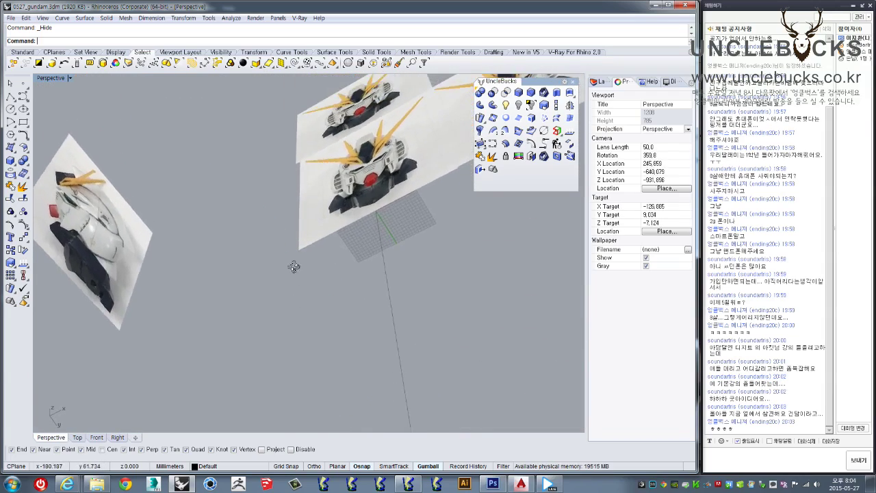
{"action": "scroll", "coordinate": [293, 265], "scroll_direction": "down", "scroll_amount": 3}
{"action": "left_click", "coordinate": [272, 316]}
{"action": "scroll", "coordinate": [273, 316], "scroll_direction": "up", "scroll_amount": 5}
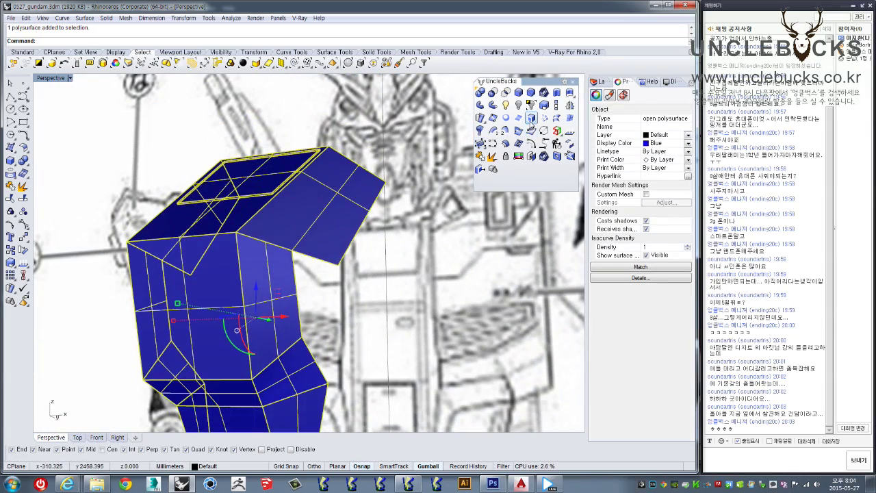
Step: Run DupBorder on the centre chest piece, then launch Fillet Edge on it
{"action": "left_click", "coordinate": [519, 118]}
{"action": "right_click_drag", "start_coordinate": [308, 260], "coordinate": [334, 280]}
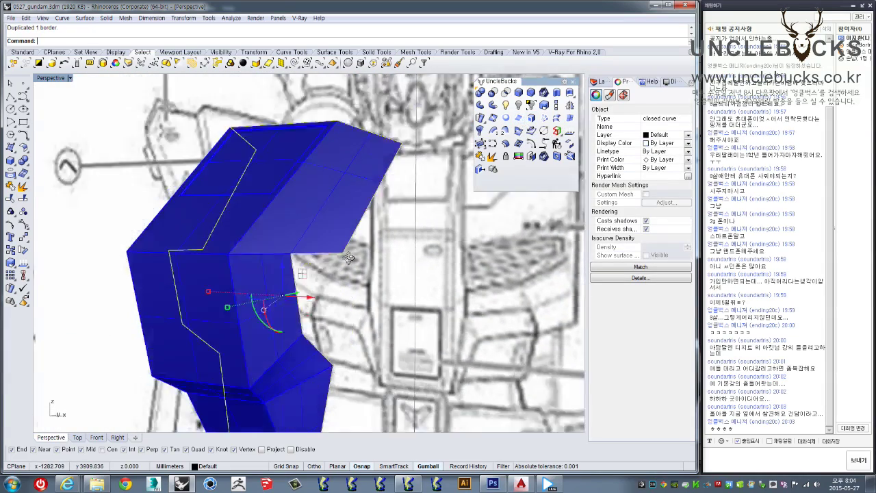
{"action": "right_click_drag", "start_coordinate": [292, 282], "coordinate": [383, 260]}
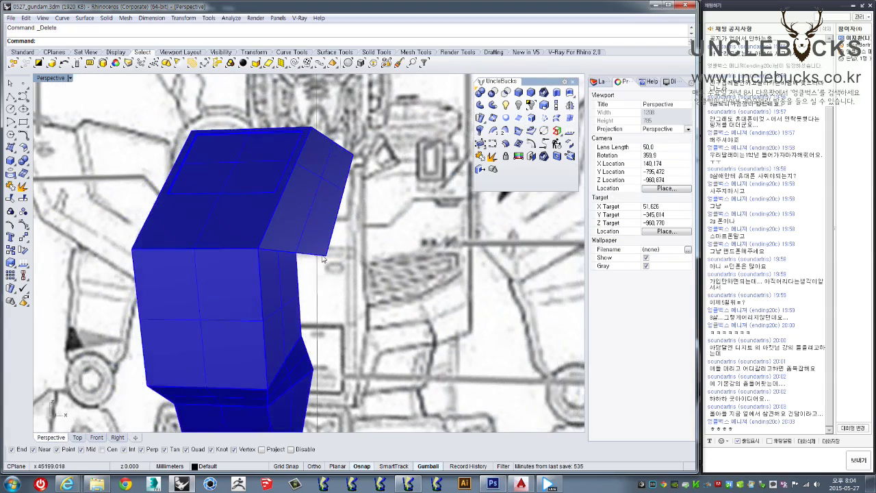
{"action": "scroll", "coordinate": [383, 261], "scroll_direction": "up", "scroll_amount": 2}
{"action": "left_click", "coordinate": [519, 93]}
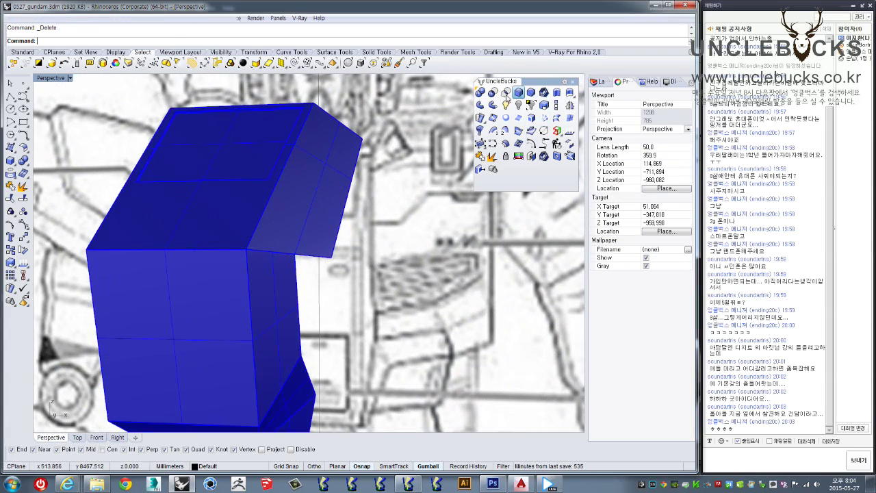
{"action": "left_click", "coordinate": [288, 164]}
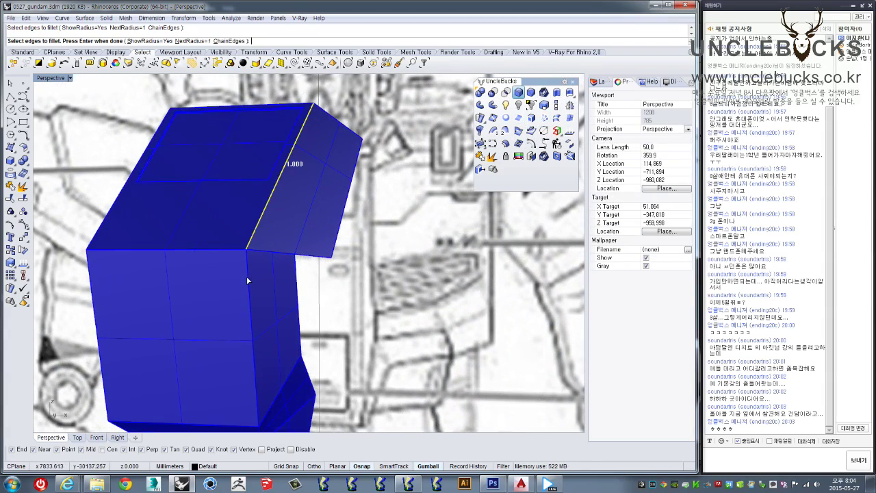
{"action": "mouse_move", "coordinate": [254, 281]}
{"action": "right_mouse_down"}
{"action": "mouse_move", "coordinate": [262, 307]}
{"action": "mouse_move", "coordinate": [285, 258]}
{"action": "right_mouse_up"}
{"action": "left_click", "coordinate": [275, 252]}
{"action": "left_click", "coordinate": [279, 301]}
{"action": "mouse_move", "coordinate": [279, 301]}
{"action": "right_mouse_down"}
{"action": "mouse_move", "coordinate": [295, 322]}
{"action": "mouse_move", "coordinate": [297, 281]}
{"action": "right_mouse_up"}
{"action": "scroll", "coordinate": [289, 314], "scroll_direction": "down", "scroll_amount": 4}
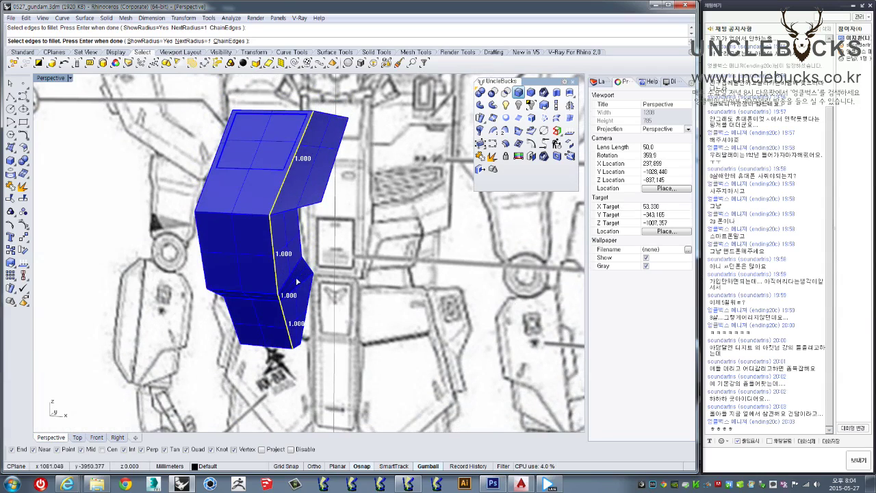
{"action": "key", "text": "Return"}
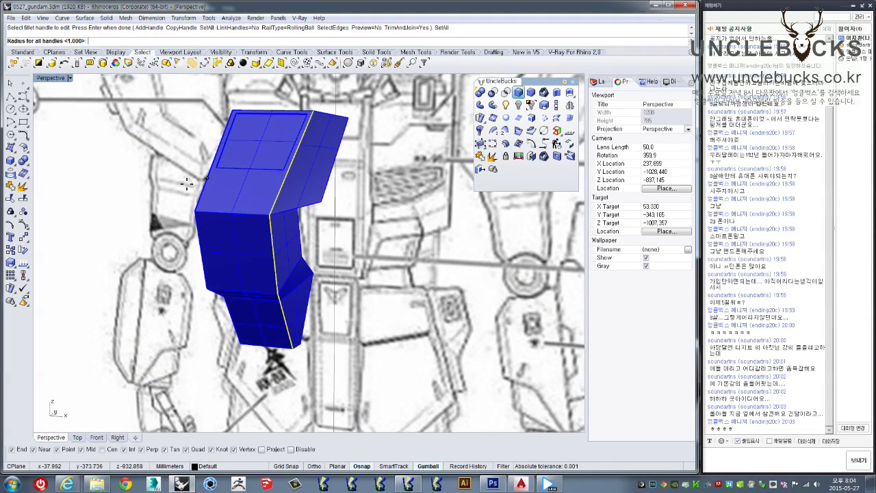
{"action": "type", "text": "5"}
{"action": "key", "text": "Return"}
{"action": "key", "text": "Return"}
{"action": "scroll", "coordinate": [274, 243], "scroll_direction": "up", "scroll_amount": 2}
{"action": "scroll", "coordinate": [277, 227], "scroll_direction": "up", "scroll_amount": 3}
{"action": "mouse_move", "coordinate": [277, 204]}
{"action": "right_mouse_down"}
{"action": "mouse_move", "coordinate": [242, 267]}
{"action": "mouse_move", "coordinate": [303, 196]}
{"action": "mouse_move", "coordinate": [311, 236]}
{"action": "mouse_move", "coordinate": [274, 235]}
{"action": "mouse_move", "coordinate": [290, 133]}
{"action": "mouse_move", "coordinate": [254, 261]}
{"action": "mouse_move", "coordinate": [283, 180]}
{"action": "mouse_move", "coordinate": [294, 233]}
{"action": "mouse_move", "coordinate": [232, 313]}
{"action": "mouse_move", "coordinate": [226, 339]}
{"action": "mouse_move", "coordinate": [239, 381]}
{"action": "mouse_move", "coordinate": [251, 260]}
{"action": "mouse_move", "coordinate": [274, 237]}
{"action": "mouse_move", "coordinate": [276, 313]}
{"action": "mouse_move", "coordinate": [310, 247]}
{"action": "right_mouse_up"}
{"action": "key", "text": "ctrl+z"}
{"action": "scroll", "coordinate": [310, 264], "scroll_direction": "up", "scroll_amount": 3}
{"action": "right_click_drag", "start_coordinate": [309, 280], "coordinate": [326, 240], "text": "shift"}
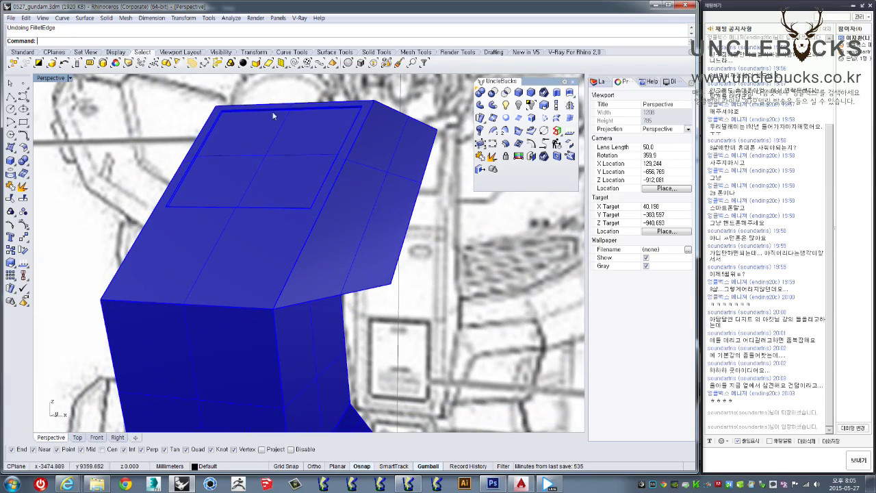
Step: Draw a polyline from the top corner down the chest piece's front fold line
{"action": "left_click", "coordinate": [23, 96]}
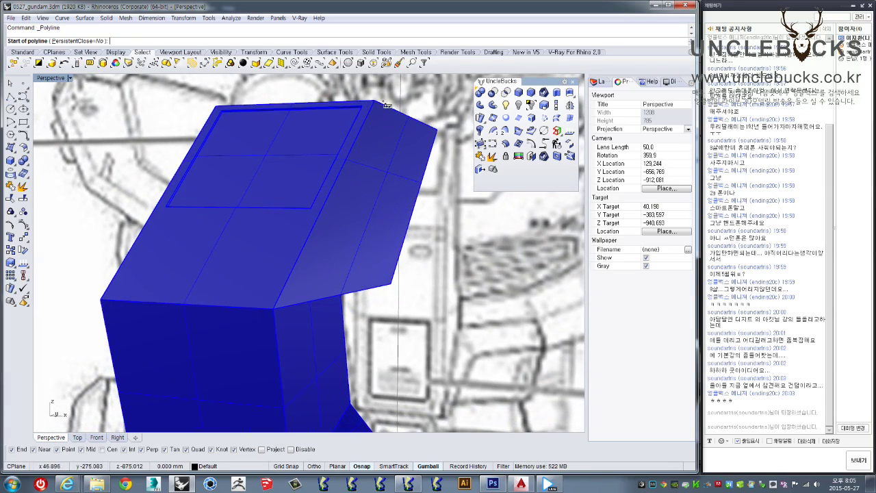
{"action": "left_click", "coordinate": [377, 101]}
{"action": "left_click", "coordinate": [276, 307]}
{"action": "right_click_drag", "start_coordinate": [283, 333], "coordinate": [277, 120], "text": "shift"}
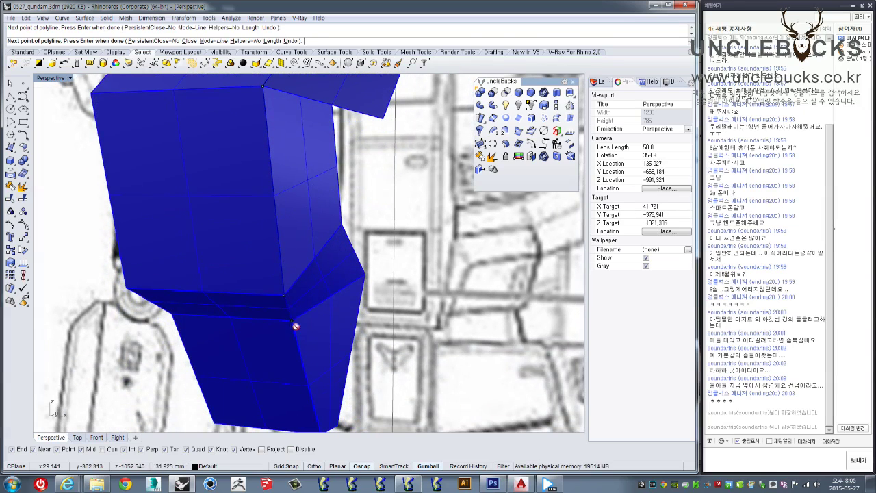
{"action": "right_click_drag", "start_coordinate": [326, 424], "coordinate": [322, 356], "text": "shift"}
{"action": "right_click", "coordinate": [322, 355]}
Step: Sweep a pipe with the default radius along the new fold curve
{"action": "left_click", "coordinate": [323, 355]}
{"action": "left_click", "coordinate": [388, 283]}
{"action": "right_click_drag", "start_coordinate": [387, 283], "coordinate": [327, 305]}
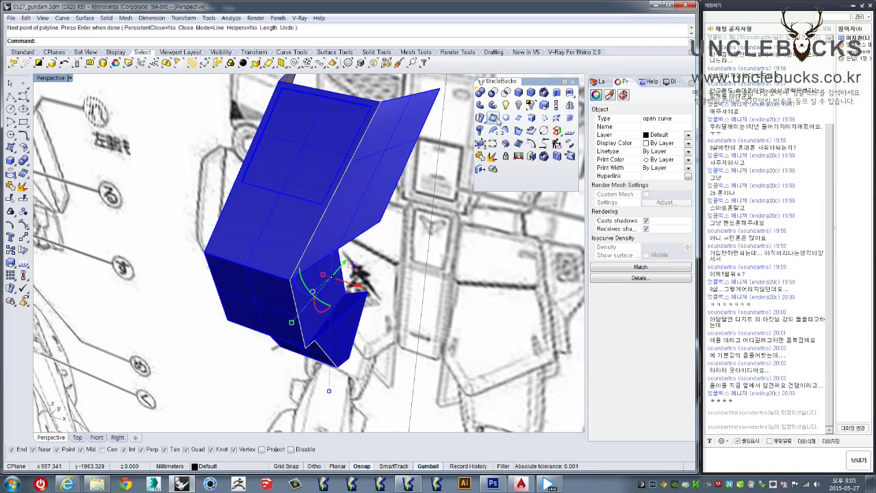
{"action": "left_click", "coordinate": [480, 105]}
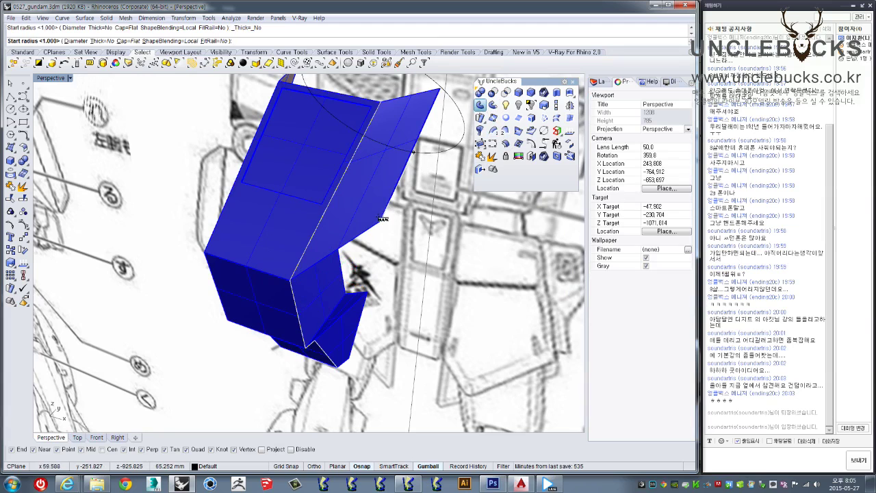
{"action": "type", "text": "5"}
{"action": "key", "text": "Return"}
{"action": "key", "text": "Return"}
{"action": "key", "text": "Return"}
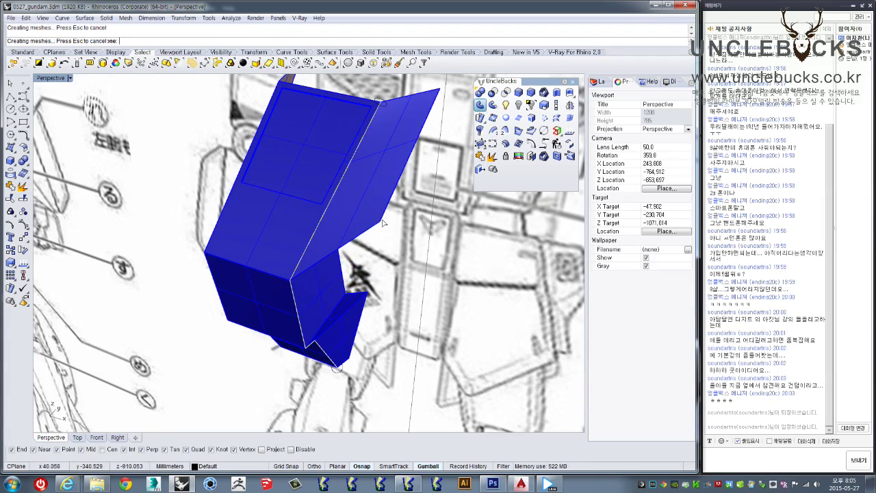
{"action": "right_click_drag", "start_coordinate": [364, 221], "coordinate": [337, 217]}
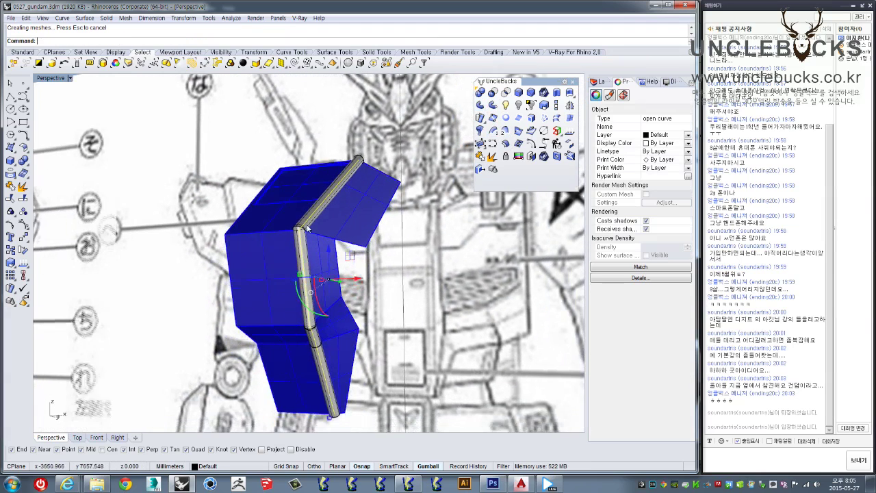
{"action": "scroll", "coordinate": [337, 218], "scroll_direction": "up", "scroll_amount": 3}
{"action": "left_click", "coordinate": [238, 252]}
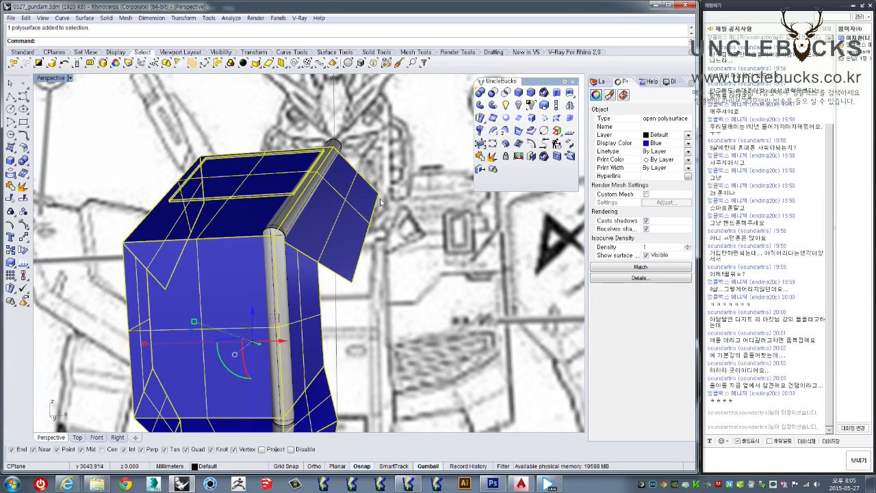
{"action": "right_click_drag", "start_coordinate": [350, 207], "coordinate": [362, 242]}
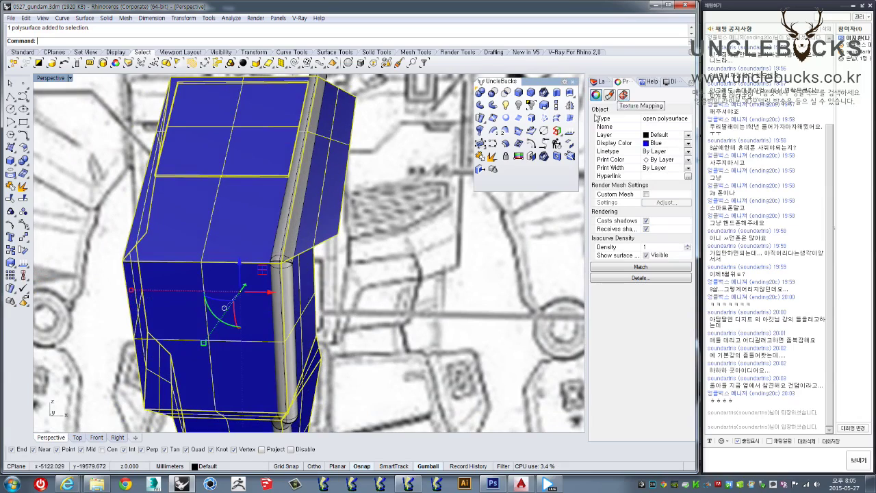
Step: Delete the test pipe and its guide curve, then show all 48 hidden bust parts
{"action": "left_click", "coordinate": [549, 120]}
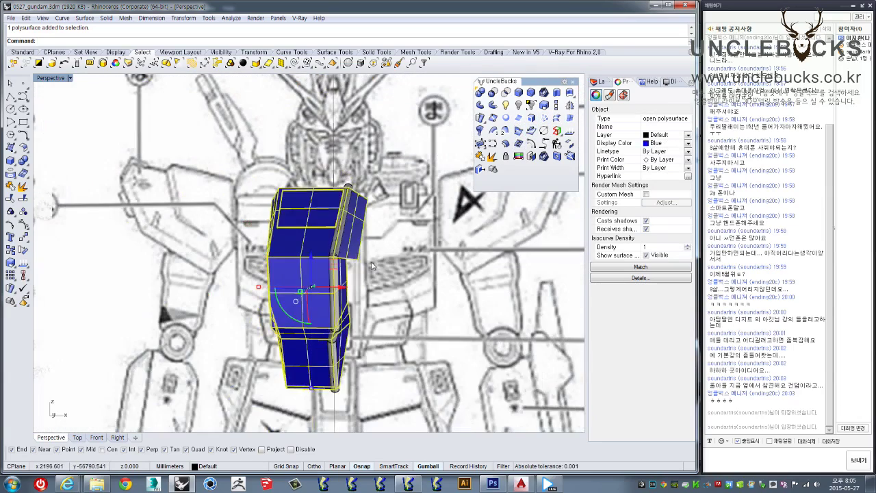
{"action": "left_click", "coordinate": [328, 183]}
{"action": "left_click", "coordinate": [336, 226]}
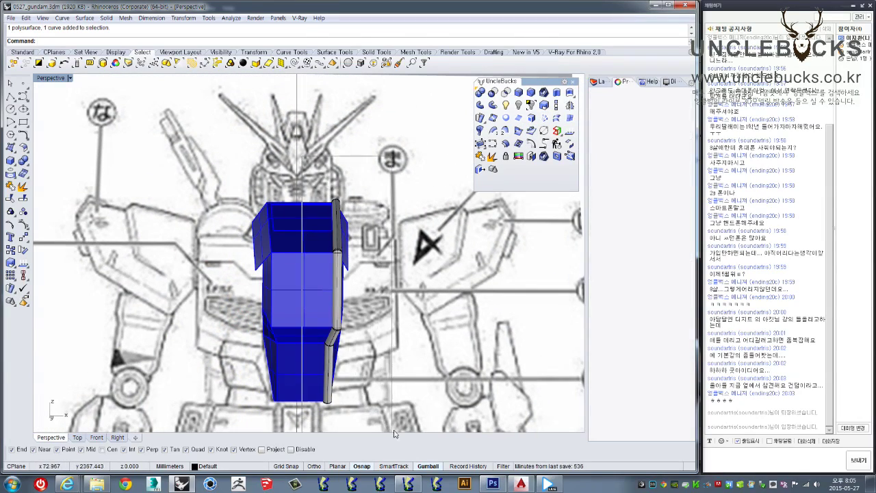
{"action": "left_click", "coordinate": [302, 294], "text": "shift"}
{"action": "right_click_drag", "start_coordinate": [308, 294], "coordinate": [439, 272]}
{"action": "key", "text": "Delete"}
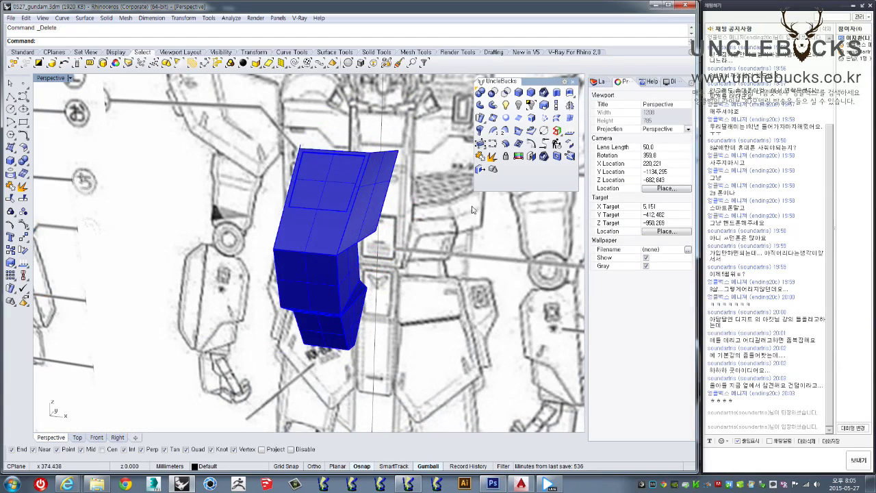
{"action": "left_click", "coordinate": [507, 107]}
{"action": "right_click_drag", "start_coordinate": [445, 233], "coordinate": [417, 229]}
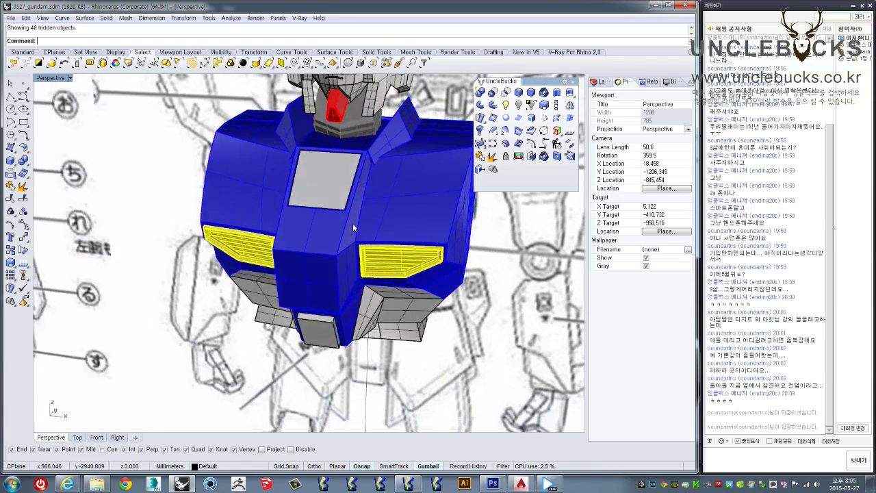
Step: Orbit around the restored full bust to a near-frontal view, then window-select the torso parts
{"action": "scroll", "coordinate": [375, 207], "scroll_direction": "down", "scroll_amount": 3}
{"action": "mouse_move", "coordinate": [375, 207]}
{"action": "right_mouse_down"}
{"action": "mouse_move", "coordinate": [300, 239]}
{"action": "mouse_move", "coordinate": [302, 306]}
{"action": "mouse_move", "coordinate": [337, 334]}
{"action": "right_mouse_up"}
{"action": "scroll", "coordinate": [303, 306], "scroll_direction": "up", "scroll_amount": 3}
{"action": "scroll", "coordinate": [303, 306], "scroll_direction": "up", "scroll_amount": 2}
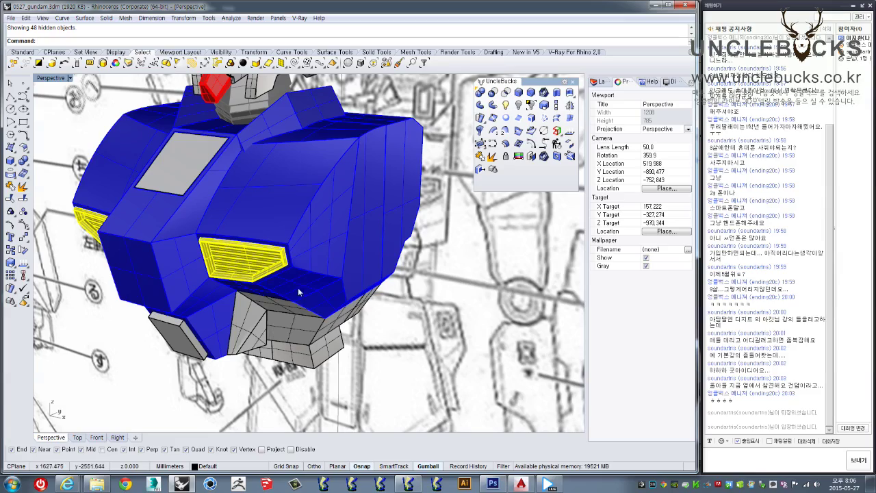
{"action": "right_click_drag", "start_coordinate": [252, 330], "coordinate": [323, 295]}
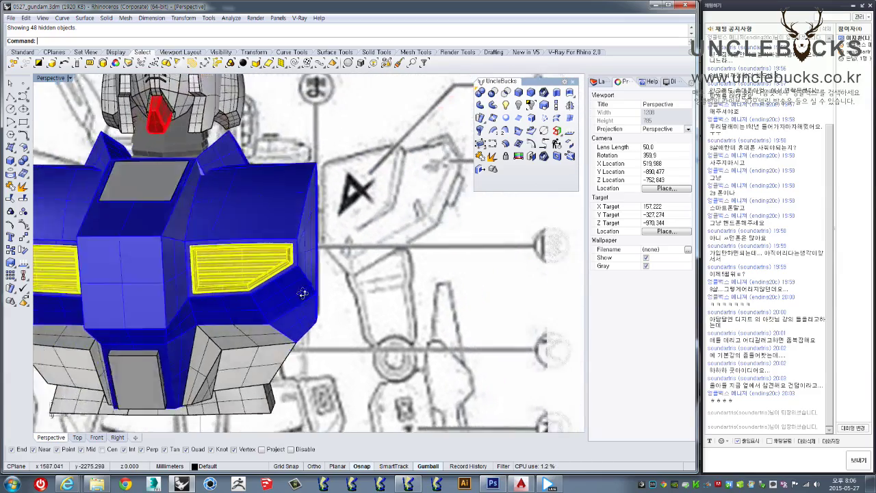
{"action": "scroll", "coordinate": [323, 295], "scroll_direction": "down", "scroll_amount": 3}
{"action": "scroll", "coordinate": [329, 288], "scroll_direction": "down", "scroll_amount": 3}
{"action": "scroll", "coordinate": [335, 284], "scroll_direction": "up", "scroll_amount": 2}
{"action": "scroll", "coordinate": [342, 281], "scroll_direction": "down", "scroll_amount": 5}
{"action": "right_click_drag", "start_coordinate": [344, 281], "coordinate": [332, 252]}
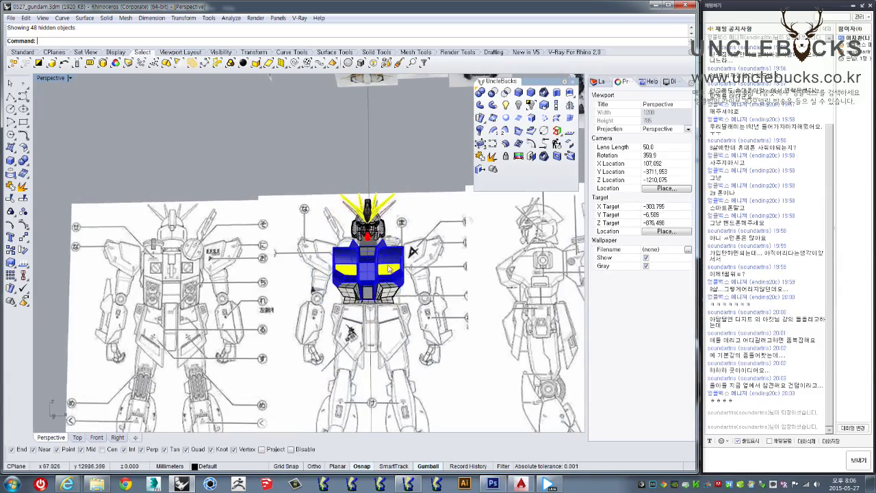
{"action": "left_click_drag", "start_coordinate": [246, 205], "coordinate": [445, 370]}
Step: Clear and redo the torso window selection, ending with just the torso block selected
{"action": "scroll", "coordinate": [449, 207], "scroll_direction": "up", "scroll_amount": 3}
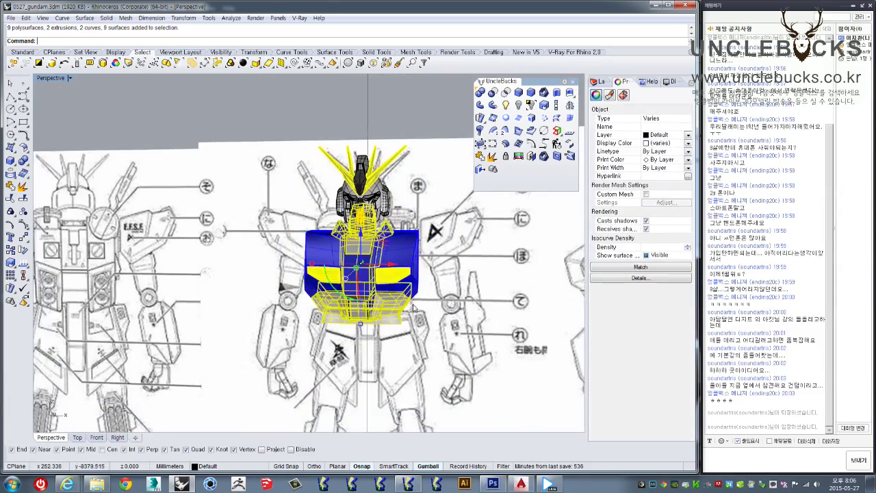
{"action": "key", "text": "Escape"}
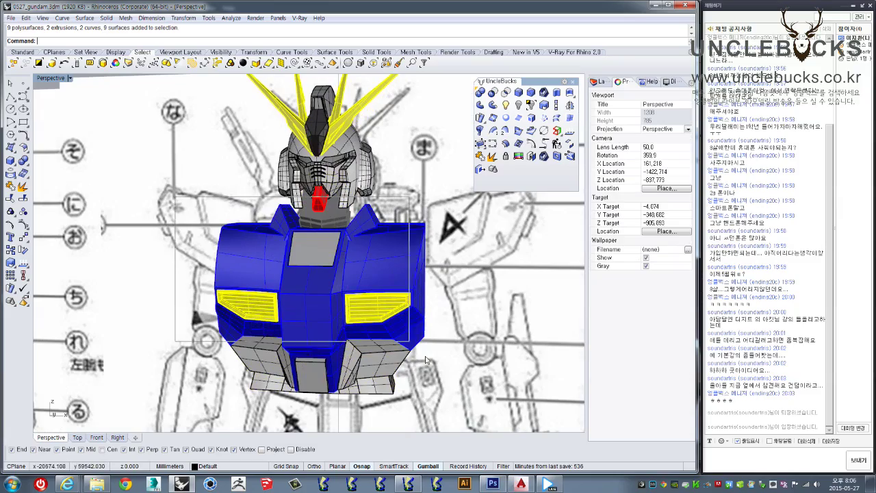
{"action": "left_click_drag", "start_coordinate": [212, 221], "coordinate": [442, 337]}
{"action": "scroll", "coordinate": [442, 337], "scroll_direction": "down", "scroll_amount": 3}
{"action": "left_click", "coordinate": [417, 275]}
{"action": "scroll", "coordinate": [433, 270], "scroll_direction": "up", "scroll_amount": 3}
{"action": "scroll", "coordinate": [433, 270], "scroll_direction": "down", "scroll_amount": 3}
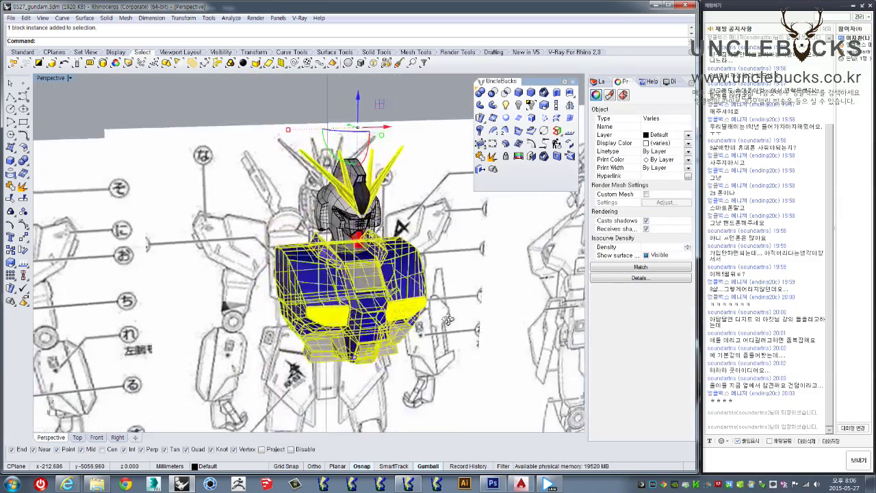
{"action": "scroll", "coordinate": [423, 219], "scroll_direction": "up", "scroll_amount": 2}
{"action": "key", "text": "Escape"}
{"action": "left_click", "coordinate": [384, 277]}
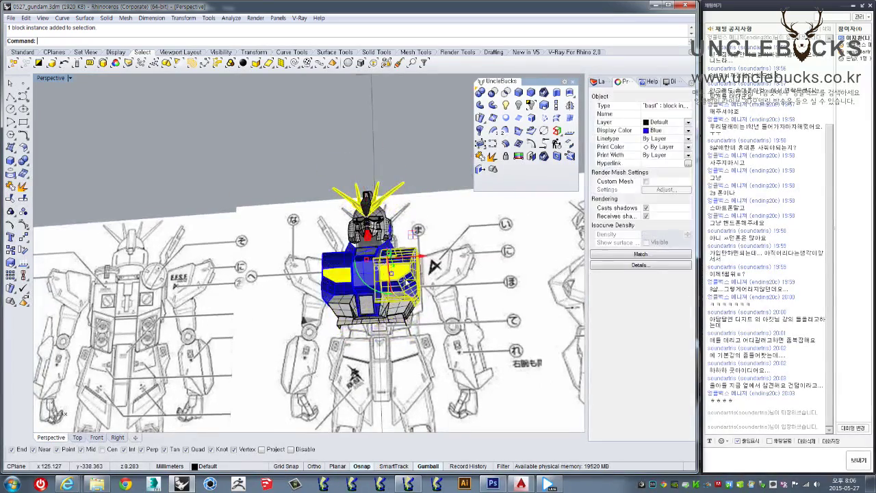
{"action": "scroll", "coordinate": [387, 278], "scroll_direction": "up", "scroll_amount": 2}
Step: Add the collar, three lower pelvis pieces and the remaining bust pieces to the selection
{"action": "left_click", "coordinate": [433, 237], "text": "shift"}
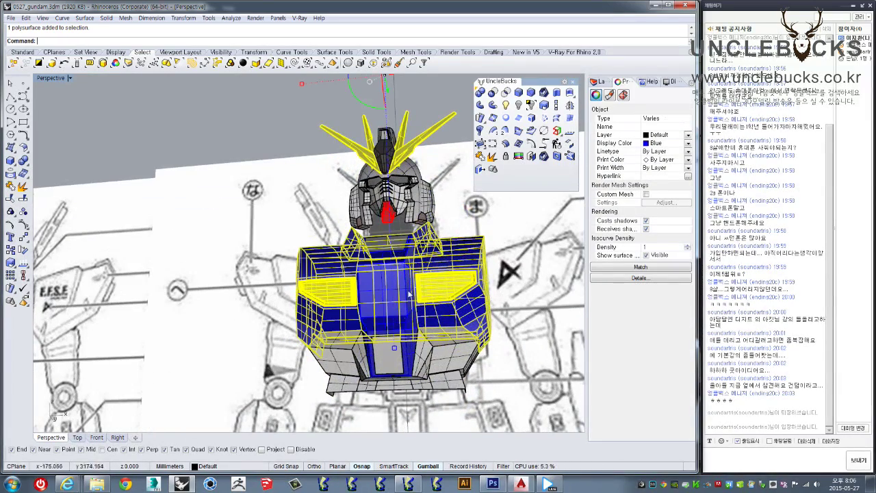
{"action": "left_click", "coordinate": [427, 371], "text": "shift"}
{"action": "left_click", "coordinate": [389, 359], "text": "shift"}
{"action": "left_click", "coordinate": [332, 367], "text": "shift"}
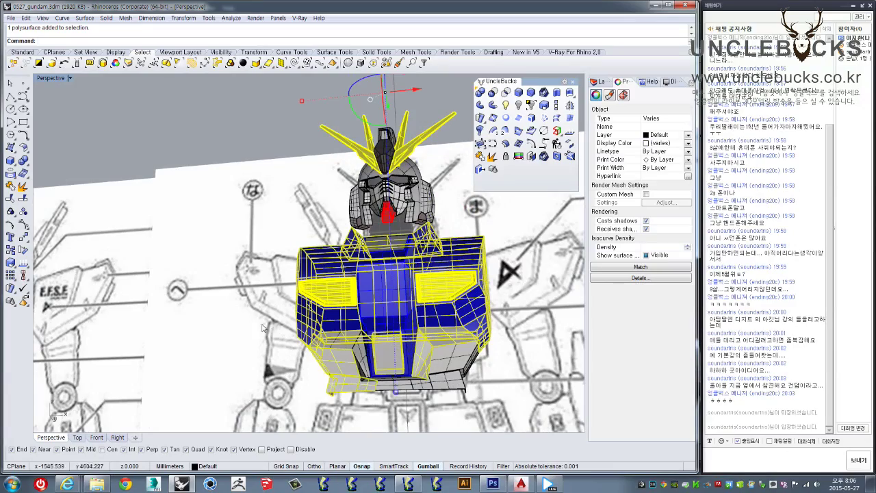
{"action": "left_click_drag", "start_coordinate": [263, 327], "coordinate": [493, 428]}
{"action": "scroll", "coordinate": [483, 339], "scroll_direction": "down", "scroll_amount": 4}
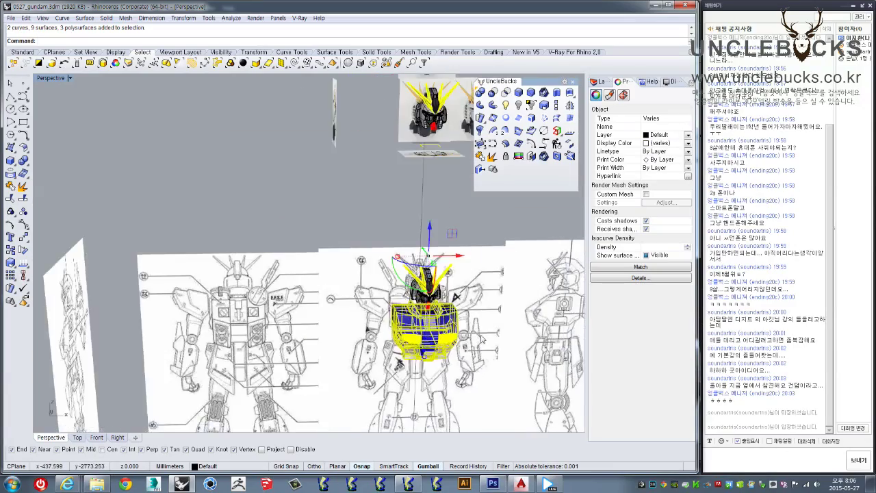
Step: Test-drag the selected bust pieces to the right, then undo the move
{"action": "right_click_drag", "start_coordinate": [483, 339], "coordinate": [298, 230], "text": "shift"}
{"action": "scroll", "coordinate": [444, 262], "scroll_direction": "down", "scroll_amount": 3}
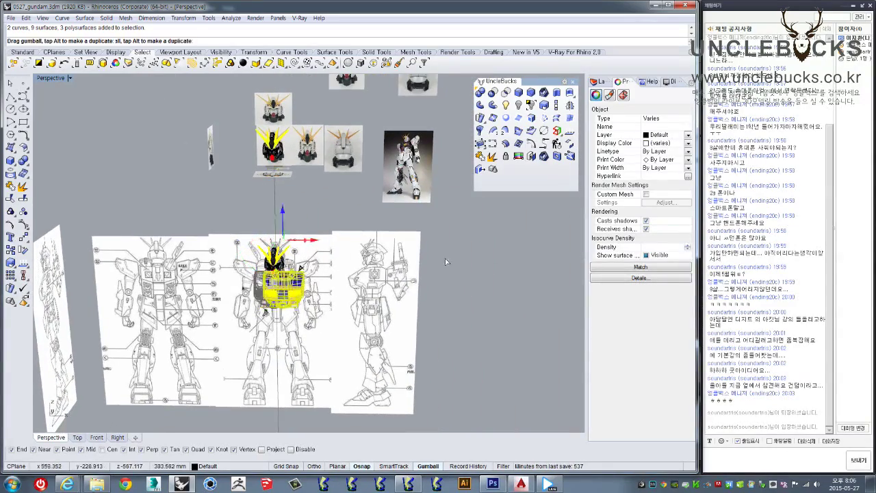
{"action": "left_click_drag", "start_coordinate": [280, 284], "coordinate": [472, 284]}
{"action": "left_click", "coordinate": [520, 339]}
{"action": "scroll", "coordinate": [520, 339], "scroll_direction": "up", "scroll_amount": 5}
{"action": "scroll", "coordinate": [371, 303], "scroll_direction": "up", "scroll_amount": 3}
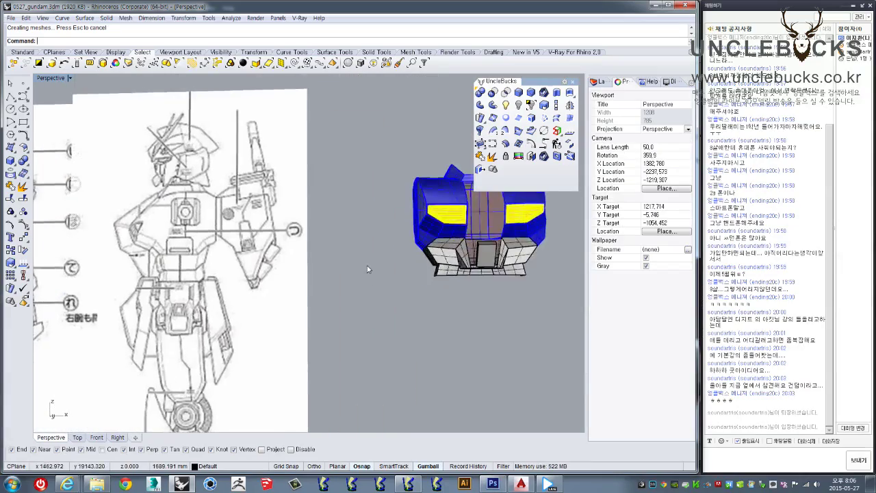
{"action": "key", "text": "ctrl+z"}
{"action": "scroll", "coordinate": [368, 269], "scroll_direction": "down", "scroll_amount": 2}
{"action": "scroll", "coordinate": [299, 273], "scroll_direction": "up", "scroll_amount": 3}
{"action": "scroll", "coordinate": [298, 273], "scroll_direction": "up", "scroll_amount": 2}
{"action": "scroll", "coordinate": [299, 273], "scroll_direction": "up", "scroll_amount": 2}
Step: Add one more piece to the selection and bring up the Layers panel
{"action": "left_click", "coordinate": [298, 273]}
{"action": "scroll", "coordinate": [299, 273], "scroll_direction": "down", "scroll_amount": 4}
{"action": "scroll", "coordinate": [315, 277], "scroll_direction": "down", "scroll_amount": 2}
{"action": "scroll", "coordinate": [338, 288], "scroll_direction": "down", "scroll_amount": 2}
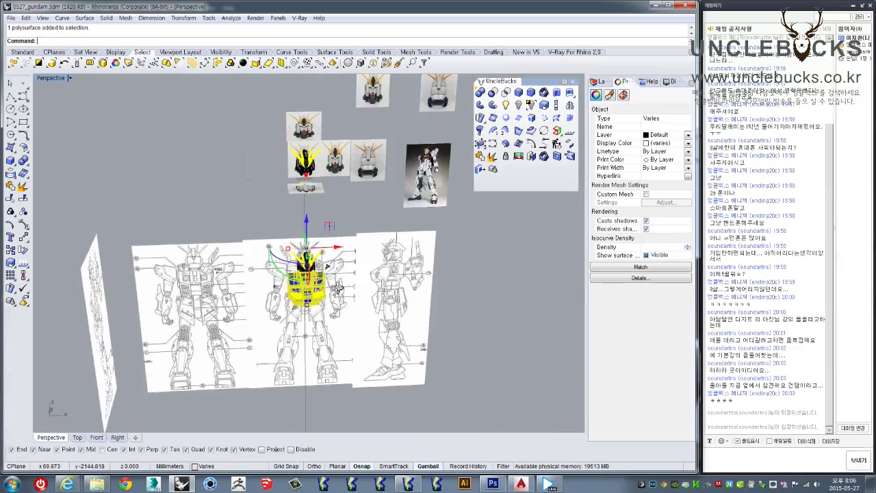
{"action": "right_click_drag", "start_coordinate": [338, 288], "coordinate": [356, 277]}
{"action": "left_click", "coordinate": [598, 81]}
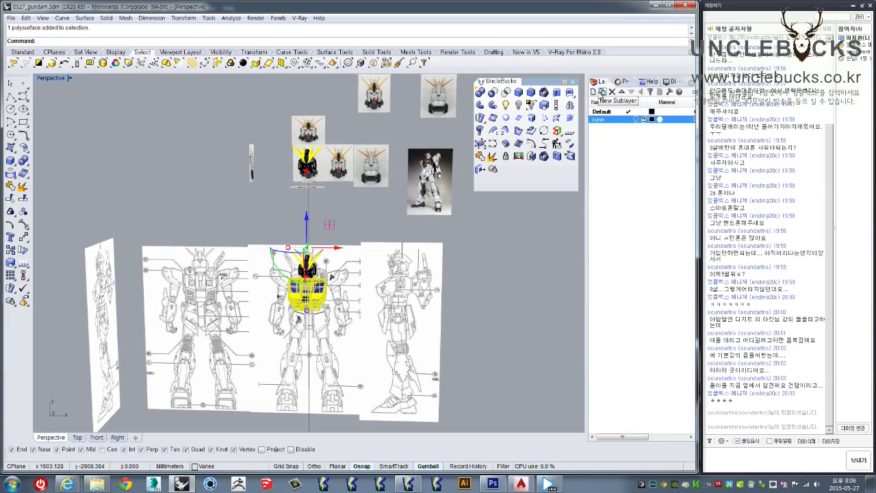
Step: Create a new layer named backup and move the selected bust objects onto it
{"action": "left_click", "coordinate": [594, 92]}
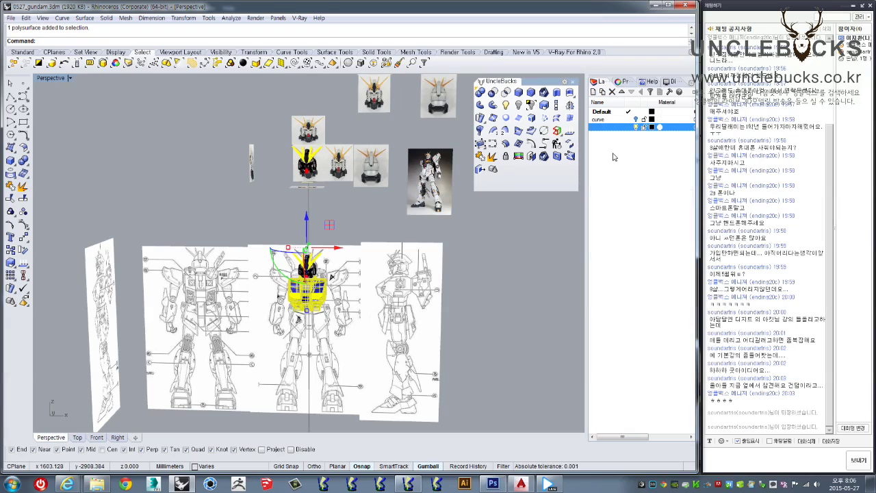
{"action": "type", "text": "backup"}
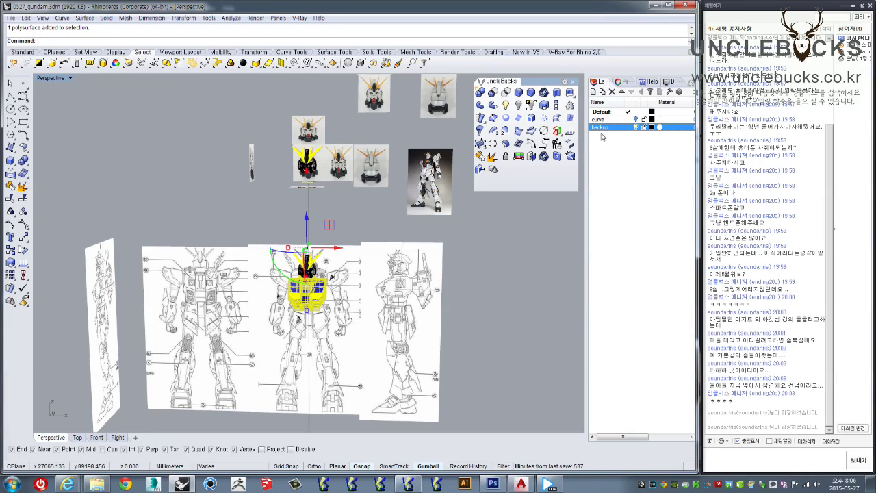
{"action": "right_click", "coordinate": [600, 129]}
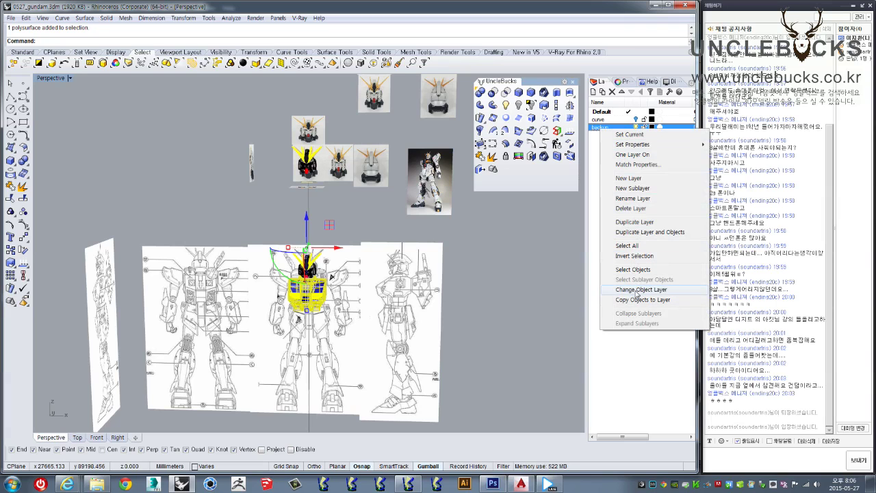
{"action": "left_click", "coordinate": [637, 290]}
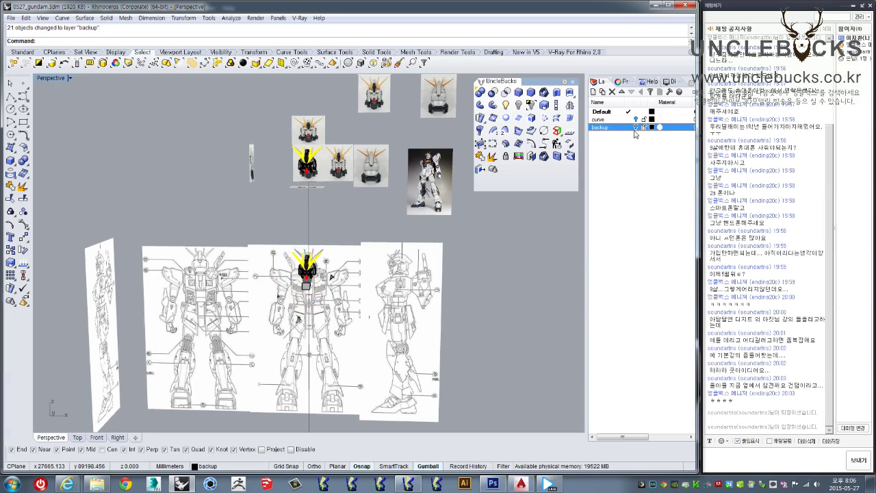
Step: Select the small leftover chest piece still showing in the view
{"action": "scroll", "coordinate": [306, 309], "scroll_direction": "up", "scroll_amount": 2}
{"action": "scroll", "coordinate": [308, 306], "scroll_direction": "up", "scroll_amount": 2}
{"action": "left_click", "coordinate": [317, 248]}
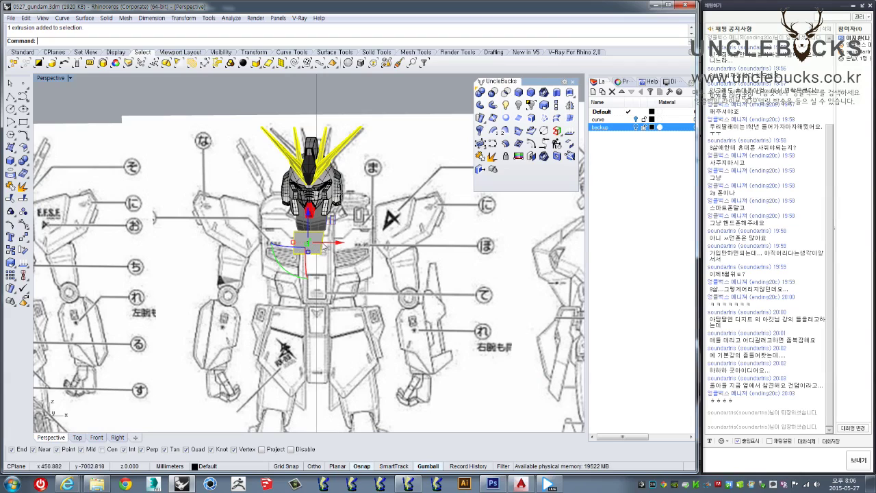
Step: Show hidden objects and move the leftover chest piece onto the backup layer
{"action": "key", "text": "ctrl+alt+h"}
{"action": "right_click", "coordinate": [608, 130]}
{"action": "left_click", "coordinate": [640, 289]}
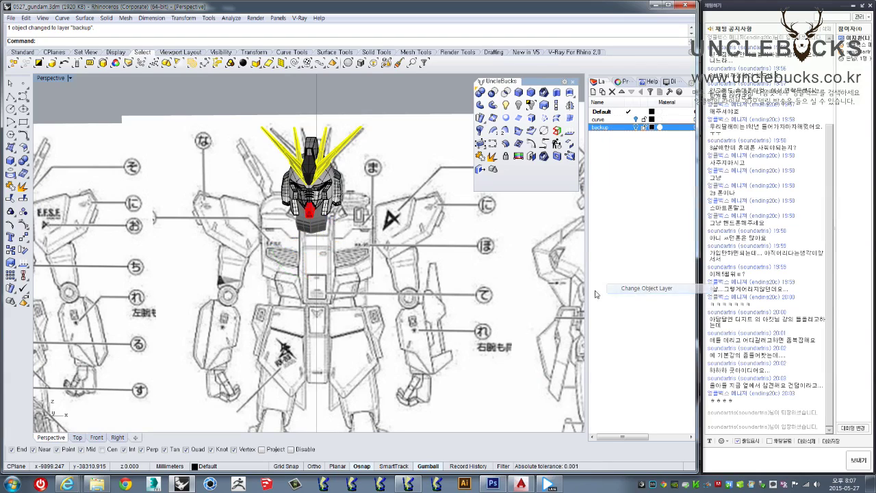
Step: Orbit and zoom around the remaining Gundam head to check it against the blueprints
{"action": "scroll", "coordinate": [315, 205], "scroll_direction": "up", "scroll_amount": 4}
{"action": "mouse_move", "coordinate": [425, 233]}
{"action": "right_mouse_down"}
{"action": "mouse_move", "coordinate": [484, 257]}
{"action": "mouse_move", "coordinate": [457, 286]}
{"action": "right_mouse_up"}
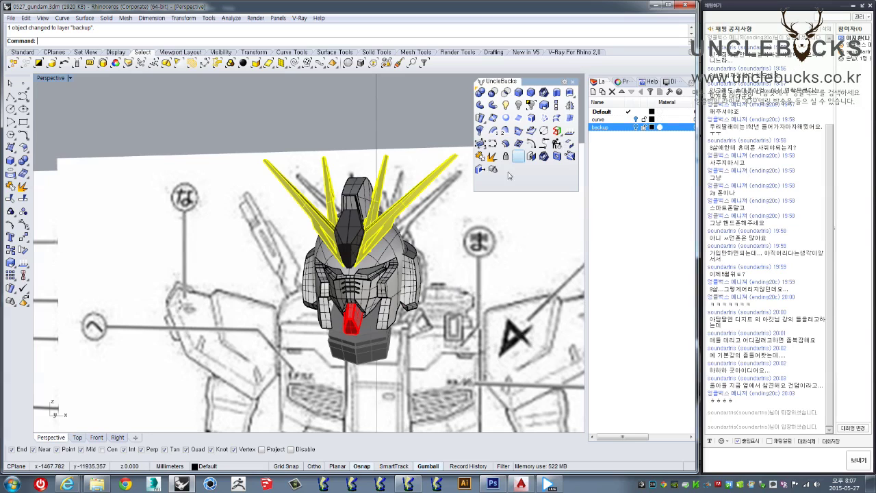
{"action": "scroll", "coordinate": [458, 281], "scroll_direction": "down", "scroll_amount": 1}
{"action": "scroll", "coordinate": [458, 281], "scroll_direction": "down", "scroll_amount": 2}
{"action": "scroll", "coordinate": [458, 281], "scroll_direction": "down", "scroll_amount": 2}
{"action": "mouse_move", "coordinate": [458, 282]}
{"action": "right_mouse_down"}
{"action": "mouse_move", "coordinate": [340, 217]}
{"action": "mouse_move", "coordinate": [372, 211]}
{"action": "right_mouse_up"}
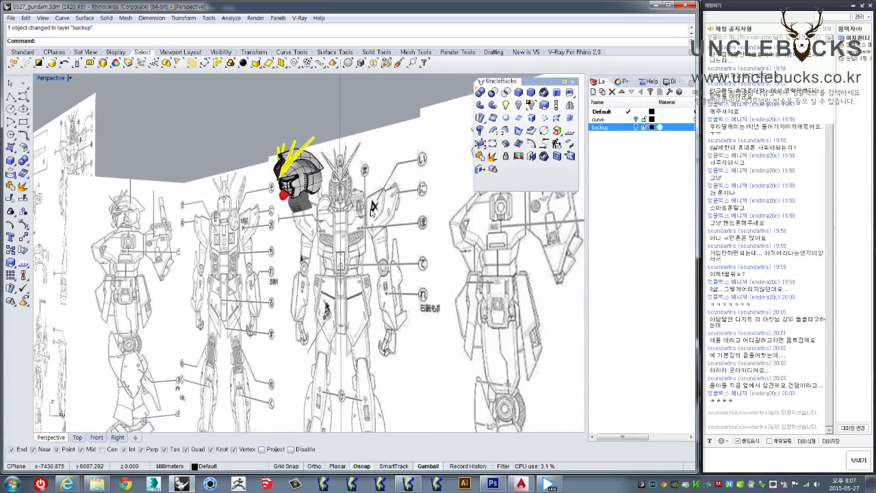
{"action": "right_click_drag", "start_coordinate": [371, 211], "coordinate": [390, 192]}
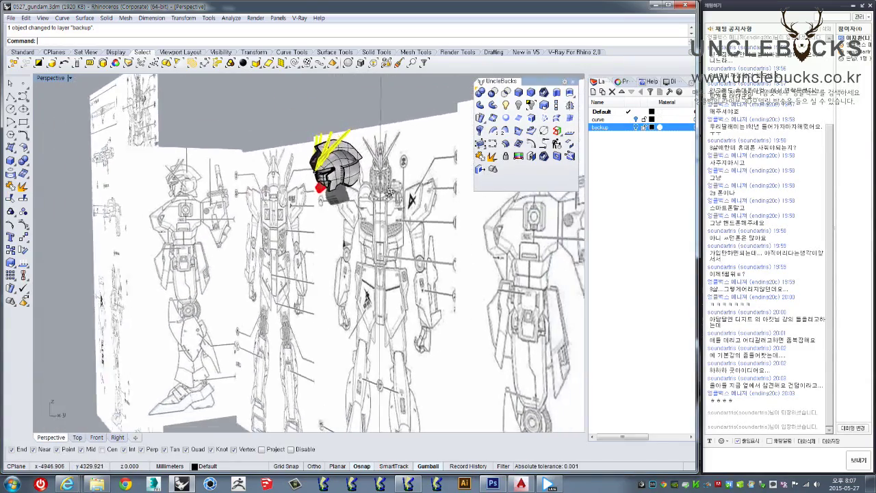
{"action": "scroll", "coordinate": [390, 192], "scroll_direction": "up", "scroll_amount": 5}
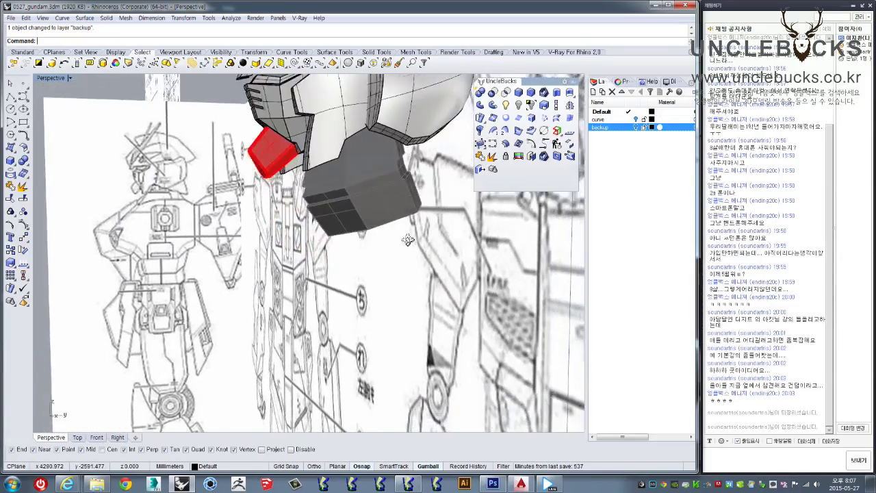
{"action": "scroll", "coordinate": [408, 240], "scroll_direction": "down", "scroll_amount": 5}
{"action": "mouse_move", "coordinate": [407, 239]}
{"action": "right_mouse_down"}
{"action": "mouse_move", "coordinate": [376, 205]}
{"action": "mouse_move", "coordinate": [363, 224]}
{"action": "mouse_move", "coordinate": [413, 204]}
{"action": "right_mouse_up"}
{"action": "scroll", "coordinate": [414, 206], "scroll_direction": "up", "scroll_amount": 3}
{"action": "scroll", "coordinate": [414, 206], "scroll_direction": "down", "scroll_amount": 2}
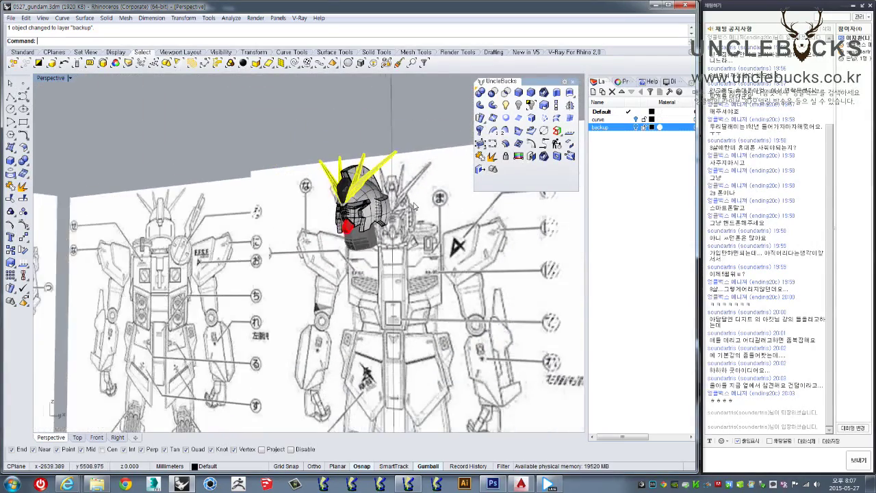
{"action": "scroll", "coordinate": [411, 213], "scroll_direction": "down", "scroll_amount": 2}
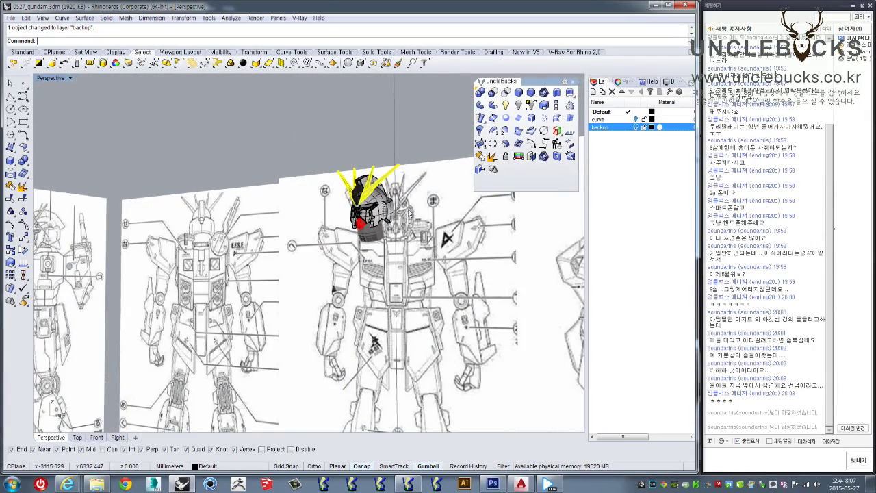
{"action": "mouse_move", "coordinate": [409, 215]}
{"action": "right_mouse_down"}
{"action": "mouse_move", "coordinate": [427, 220]}
{"action": "mouse_move", "coordinate": [457, 202]}
{"action": "mouse_move", "coordinate": [410, 221]}
{"action": "right_mouse_up"}
{"action": "scroll", "coordinate": [437, 224], "scroll_direction": "up", "scroll_amount": 3}
{"action": "scroll", "coordinate": [404, 227], "scroll_direction": "down", "scroll_amount": 2}
{"action": "scroll", "coordinate": [392, 239], "scroll_direction": "down", "scroll_amount": 2}
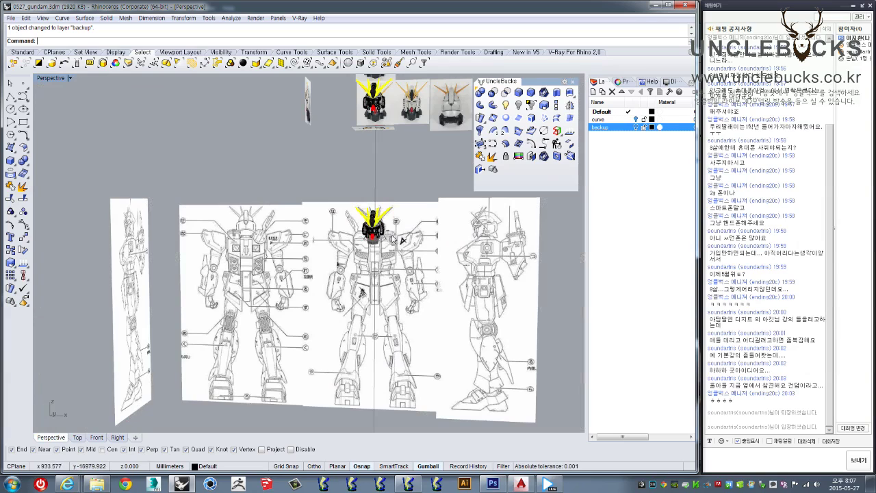
{"action": "scroll", "coordinate": [392, 238], "scroll_direction": "up", "scroll_amount": 2}
{"action": "scroll", "coordinate": [397, 236], "scroll_direction": "up", "scroll_amount": 2}
{"action": "scroll", "coordinate": [405, 232], "scroll_direction": "up", "scroll_amount": 2}
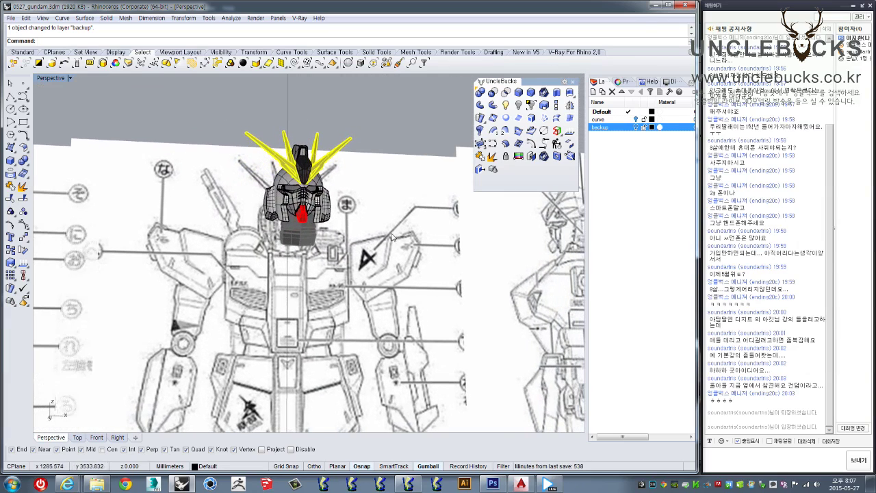
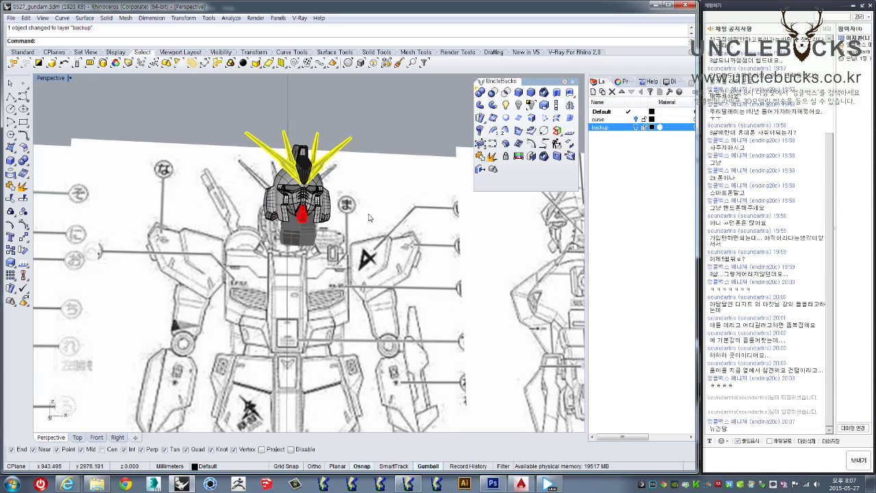
Step: Restore the four-view layout and maximize the Front view over the blueprint
{"action": "right_click_drag", "start_coordinate": [326, 255], "coordinate": [93, 133]}
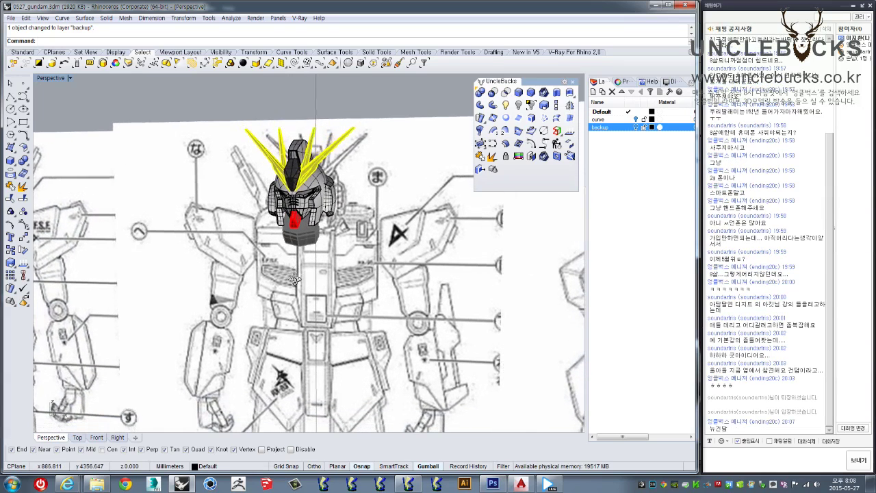
{"action": "double_click", "coordinate": [49, 80]}
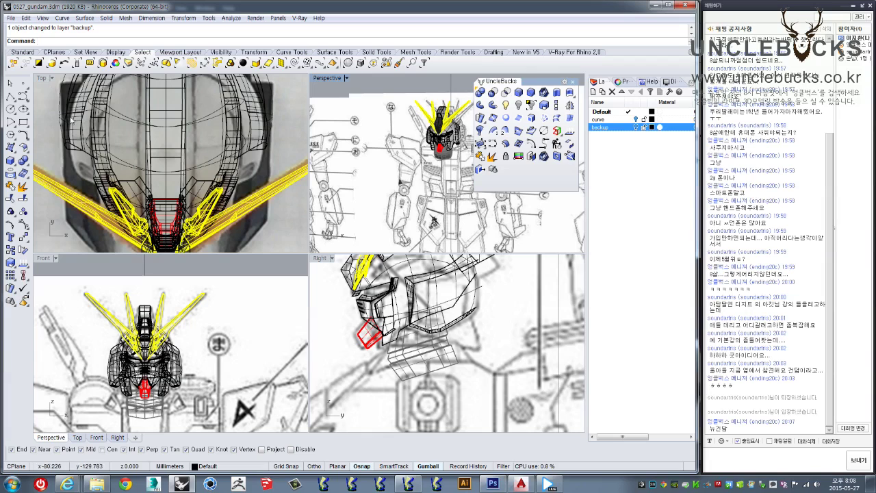
{"action": "double_click", "coordinate": [43, 258]}
{"action": "scroll", "coordinate": [255, 165], "scroll_direction": "up", "scroll_amount": 2}
{"action": "scroll", "coordinate": [255, 164], "scroll_direction": "up", "scroll_amount": 2}
{"action": "right_click_drag", "start_coordinate": [255, 164], "coordinate": [255, 150]}
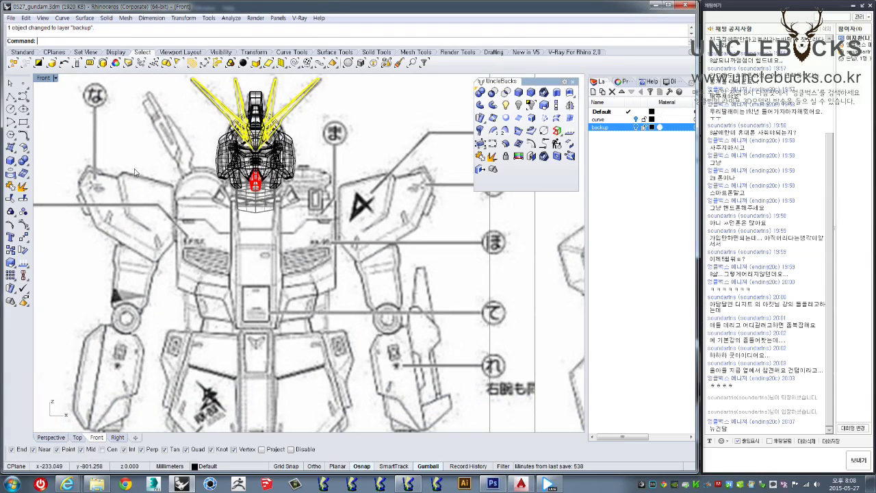
Step: Start a polyline and zoom the Front view in over the blueprint
{"action": "left_click", "coordinate": [11, 97]}
{"action": "scroll", "coordinate": [157, 241], "scroll_direction": "up", "scroll_amount": 1}
{"action": "scroll", "coordinate": [157, 241], "scroll_direction": "up", "scroll_amount": 1}
{"action": "scroll", "coordinate": [156, 241], "scroll_direction": "down", "scroll_amount": 1}
{"action": "scroll", "coordinate": [298, 206], "scroll_direction": "up", "scroll_amount": 1}
{"action": "scroll", "coordinate": [158, 226], "scroll_direction": "up", "scroll_amount": 1}
{"action": "scroll", "coordinate": [171, 192], "scroll_direction": "up", "scroll_amount": 1}
{"action": "scroll", "coordinate": [170, 190], "scroll_direction": "down", "scroll_amount": 1}
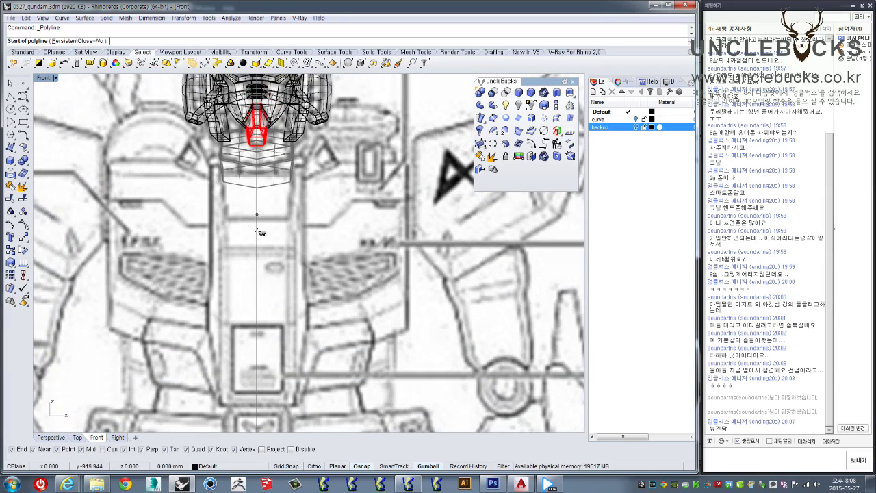
{"action": "scroll", "coordinate": [261, 233], "scroll_direction": "down", "scroll_amount": 2}
{"action": "scroll", "coordinate": [267, 219], "scroll_direction": "down", "scroll_amount": 1}
{"action": "scroll", "coordinate": [273, 208], "scroll_direction": "up", "scroll_amount": 1}
{"action": "scroll", "coordinate": [277, 205], "scroll_direction": "up", "scroll_amount": 1}
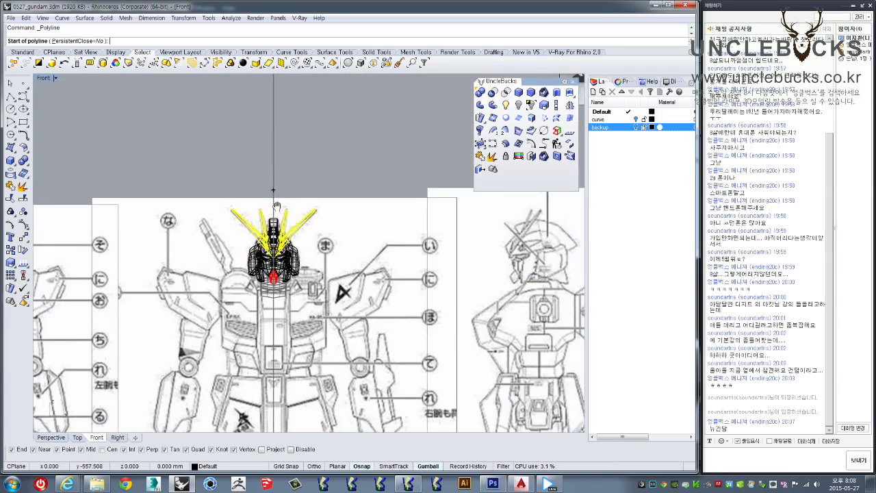
{"action": "scroll", "coordinate": [264, 301], "scroll_direction": "up", "scroll_amount": 2}
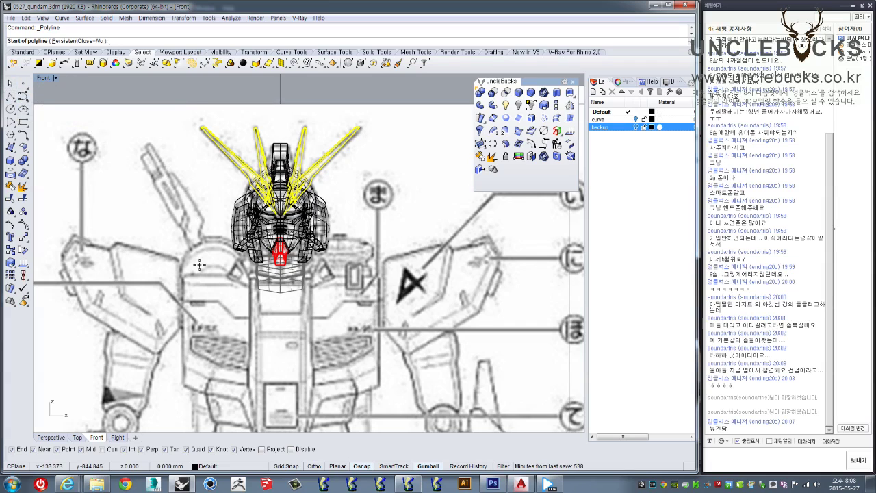
{"action": "scroll", "coordinate": [215, 275], "scroll_direction": "up", "scroll_amount": 3}
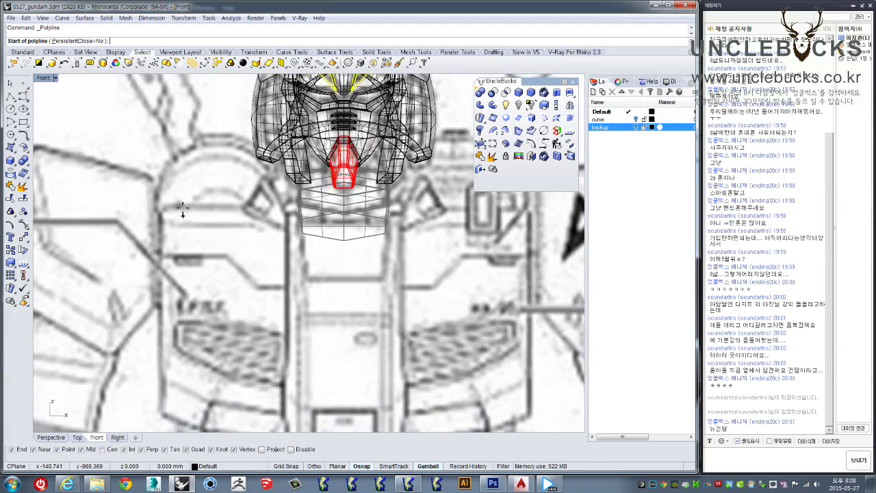
Step: Frame the head and chest for the polyline's first point
{"action": "right_click_drag", "start_coordinate": [226, 260], "coordinate": [289, 194]}
{"action": "scroll", "coordinate": [288, 193], "scroll_direction": "down", "scroll_amount": 1}
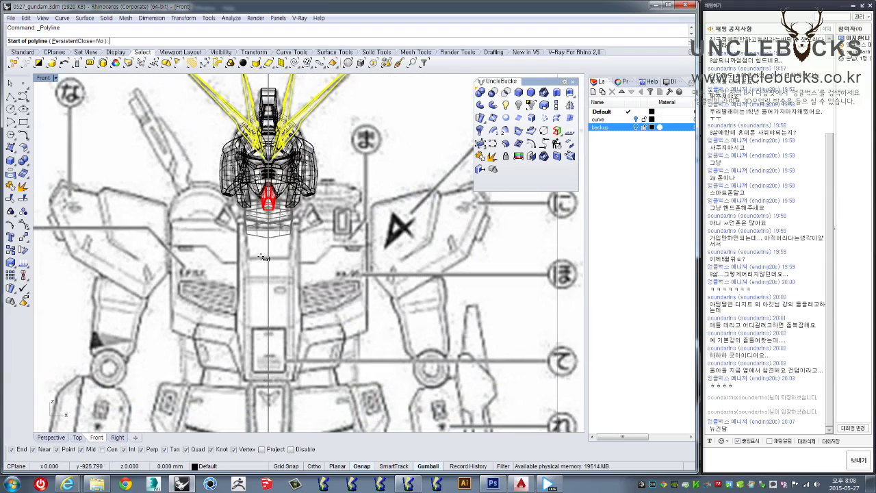
{"action": "scroll", "coordinate": [264, 212], "scroll_direction": "down", "scroll_amount": 2}
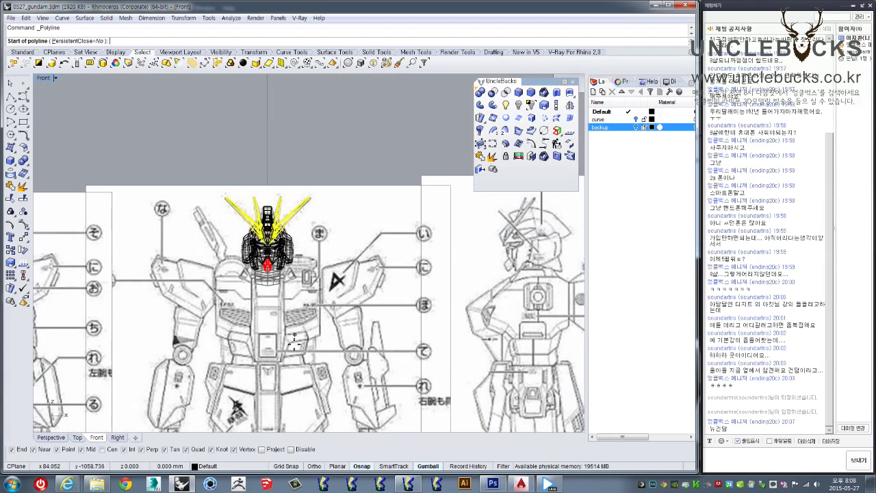
{"action": "scroll", "coordinate": [305, 222], "scroll_direction": "up", "scroll_amount": 2}
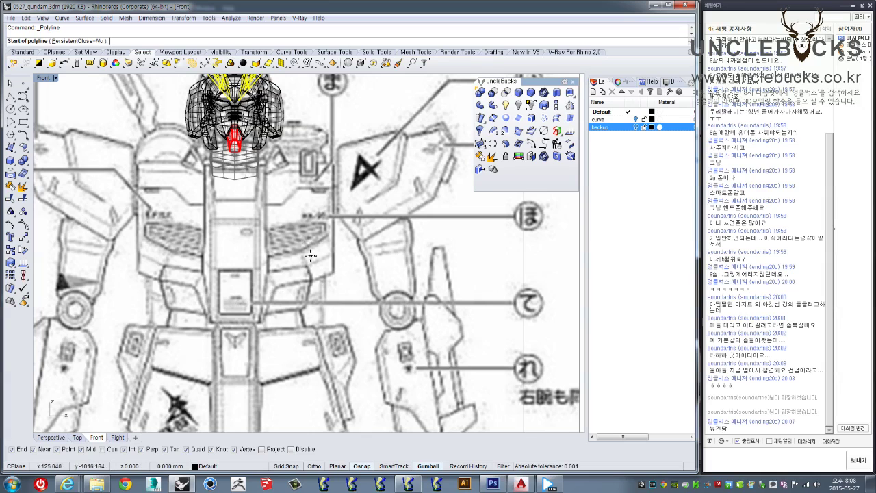
{"action": "scroll", "coordinate": [248, 267], "scroll_direction": "up", "scroll_amount": 3}
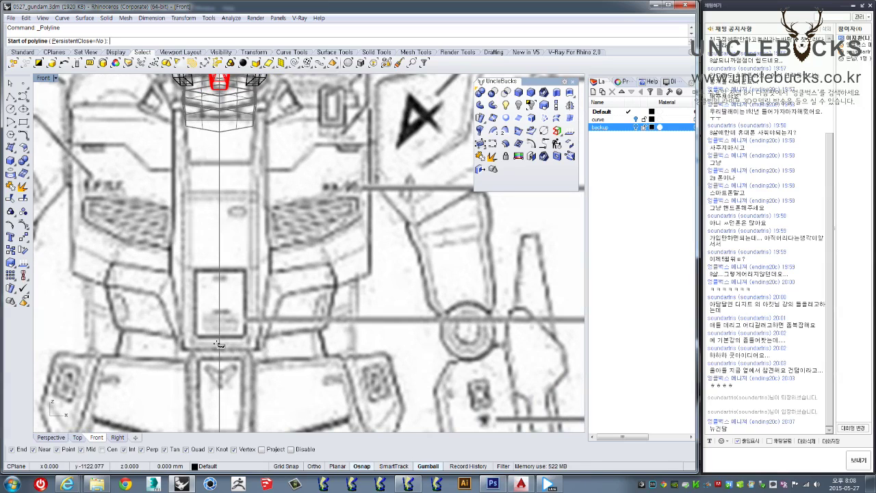
{"action": "key", "text": "Up"}
{"action": "key", "text": "Up"}
{"action": "key", "text": "Up"}
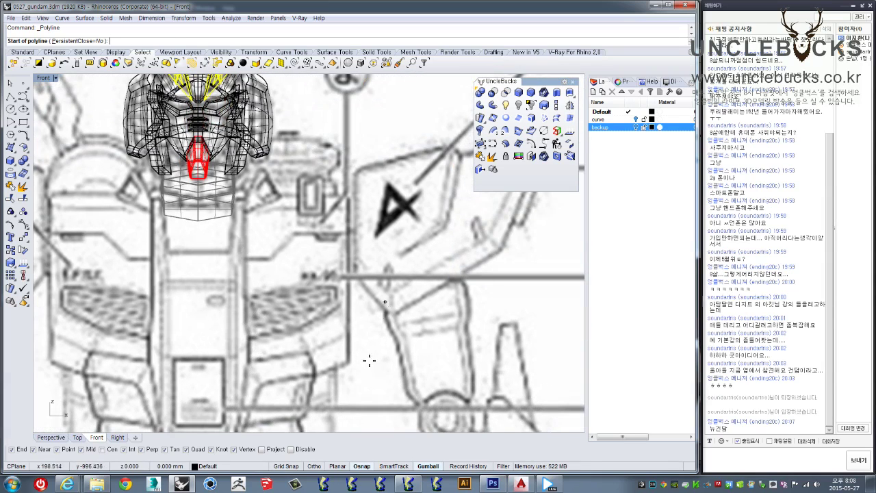
{"action": "right_click_drag", "start_coordinate": [238, 345], "coordinate": [304, 265]}
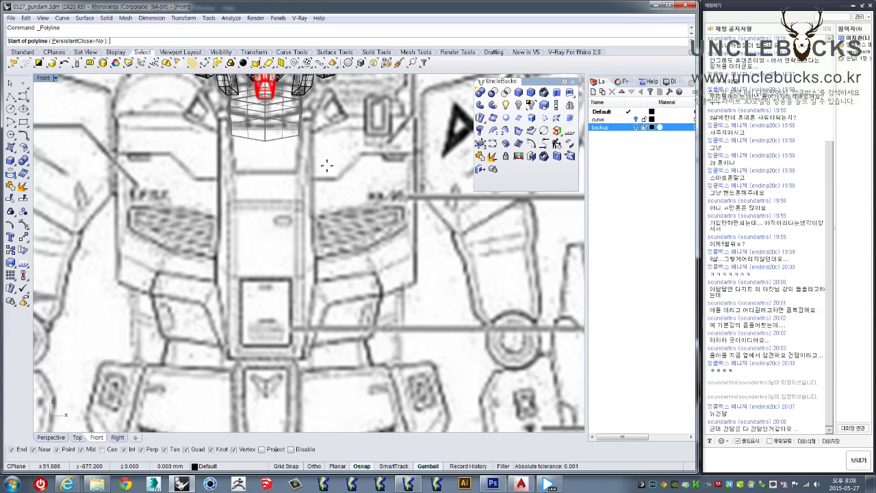
{"action": "scroll", "coordinate": [274, 288], "scroll_direction": "up", "scroll_amount": 1}
{"action": "scroll", "coordinate": [277, 280], "scroll_direction": "up", "scroll_amount": 1}
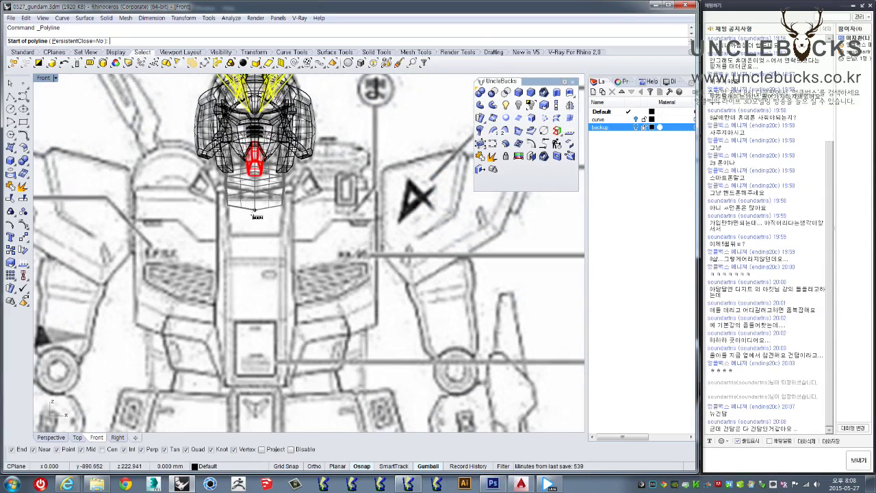
{"action": "scroll", "coordinate": [278, 273], "scroll_direction": "up", "scroll_amount": 1}
{"action": "scroll", "coordinate": [299, 262], "scroll_direction": "down", "scroll_amount": 2}
{"action": "scroll", "coordinate": [315, 262], "scroll_direction": "down", "scroll_amount": 2}
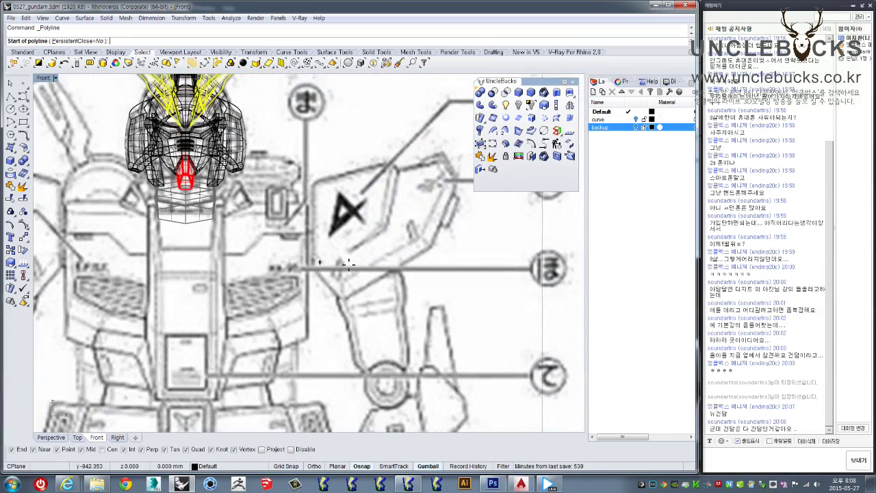
{"action": "scroll", "coordinate": [342, 260], "scroll_direction": "down", "scroll_amount": 1}
{"action": "scroll", "coordinate": [380, 258], "scroll_direction": "down", "scroll_amount": 1}
{"action": "scroll", "coordinate": [381, 265], "scroll_direction": "up", "scroll_amount": 3}
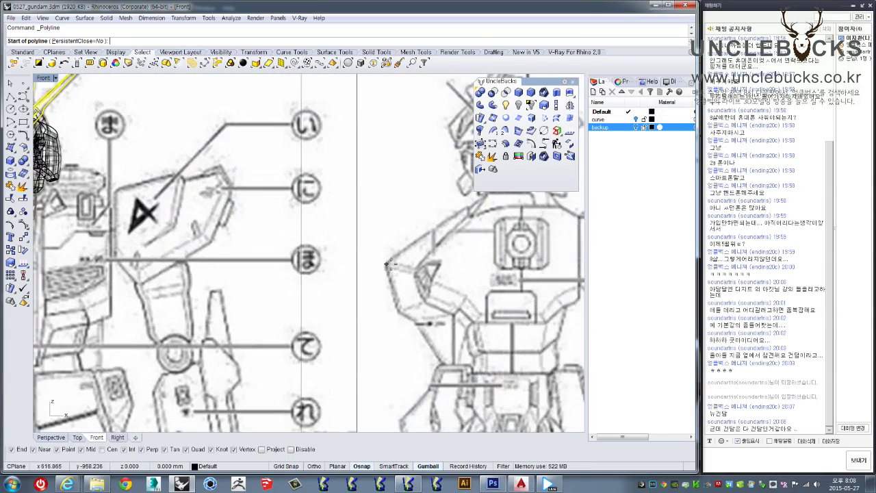
{"action": "scroll", "coordinate": [455, 250], "scroll_direction": "up", "scroll_amount": 1}
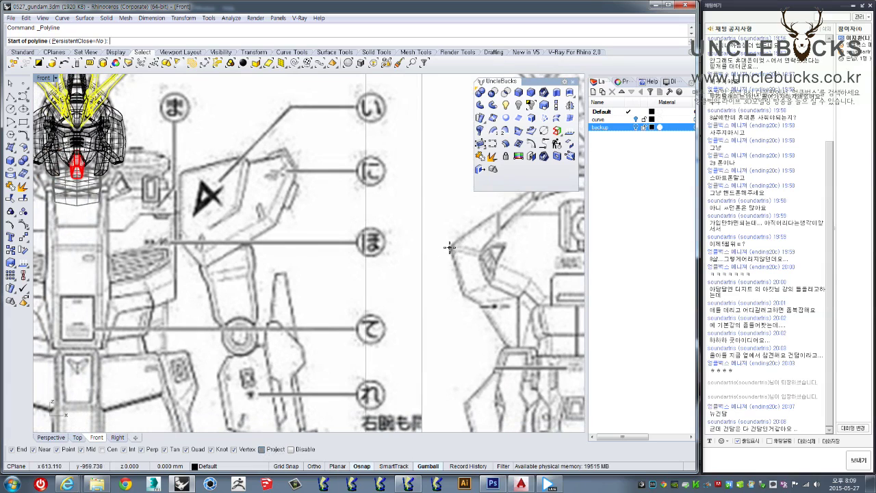
{"action": "scroll", "coordinate": [329, 236], "scroll_direction": "down", "scroll_amount": 1}
{"action": "scroll", "coordinate": [288, 232], "scroll_direction": "down", "scroll_amount": 1}
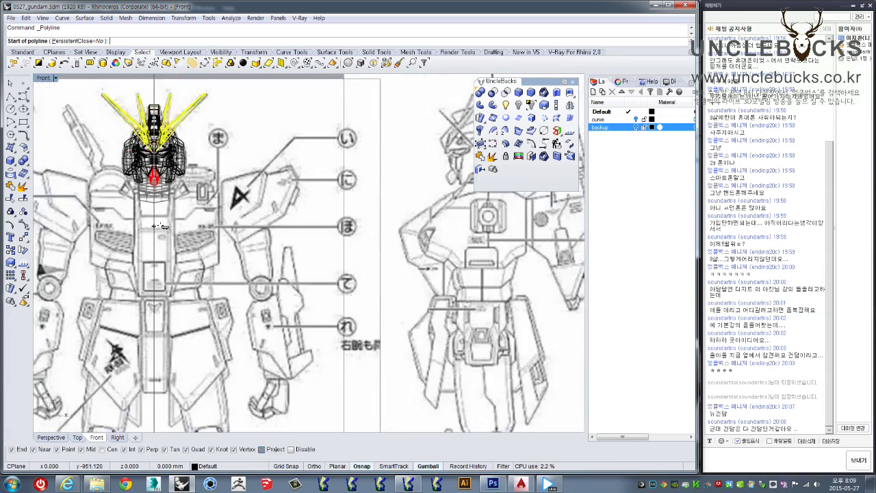
{"action": "scroll", "coordinate": [161, 227], "scroll_direction": "down", "scroll_amount": 2}
{"action": "scroll", "coordinate": [205, 239], "scroll_direction": "down", "scroll_amount": 2}
{"action": "scroll", "coordinate": [154, 247], "scroll_direction": "up", "scroll_amount": 2}
{"action": "scroll", "coordinate": [154, 246], "scroll_direction": "up", "scroll_amount": 2}
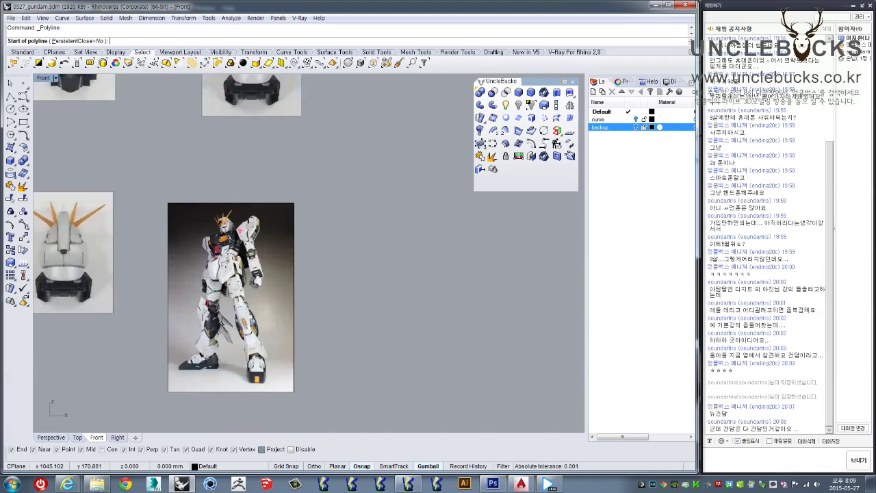
{"action": "scroll", "coordinate": [206, 226], "scroll_direction": "up", "scroll_amount": 2}
{"action": "scroll", "coordinate": [202, 218], "scroll_direction": "up", "scroll_amount": 2}
{"action": "scroll", "coordinate": [199, 211], "scroll_direction": "up", "scroll_amount": 2}
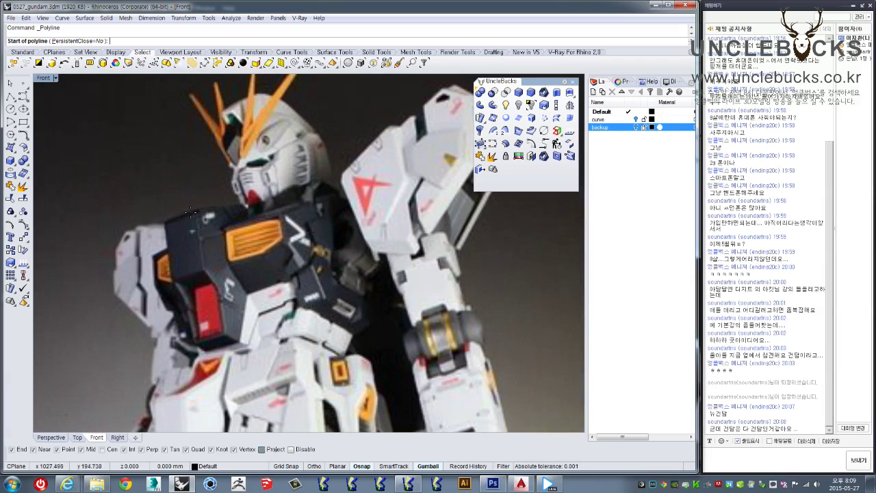
{"action": "scroll", "coordinate": [193, 217], "scroll_direction": "down", "scroll_amount": 2}
{"action": "scroll", "coordinate": [171, 246], "scroll_direction": "down", "scroll_amount": 2}
{"action": "scroll", "coordinate": [144, 274], "scroll_direction": "down", "scroll_amount": 2}
{"action": "scroll", "coordinate": [116, 302], "scroll_direction": "down", "scroll_amount": 1}
{"action": "scroll", "coordinate": [181, 255], "scroll_direction": "up", "scroll_amount": 2}
{"action": "scroll", "coordinate": [219, 250], "scroll_direction": "up", "scroll_amount": 2}
{"action": "scroll", "coordinate": [260, 248], "scroll_direction": "up", "scroll_amount": 2}
{"action": "right_click_drag", "start_coordinate": [256, 261], "coordinate": [176, 280]}
{"action": "scroll", "coordinate": [260, 282], "scroll_direction": "down", "scroll_amount": 3}
{"action": "scroll", "coordinate": [283, 290], "scroll_direction": "up", "scroll_amount": 2}
{"action": "scroll", "coordinate": [285, 290], "scroll_direction": "up", "scroll_amount": 2}
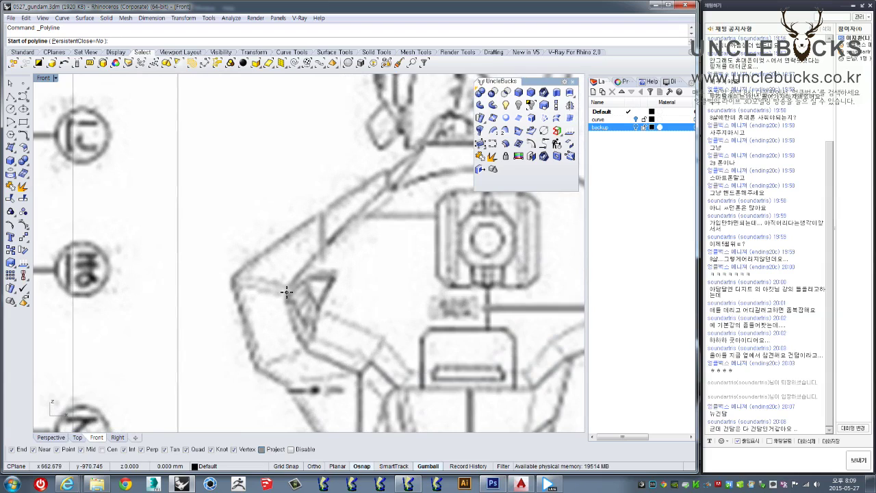
Step: Finish the horizontal chest guide polyline at the ほ callout level
{"action": "scroll", "coordinate": [287, 293], "scroll_direction": "up", "scroll_amount": 2}
{"action": "left_click", "coordinate": [284, 300]}
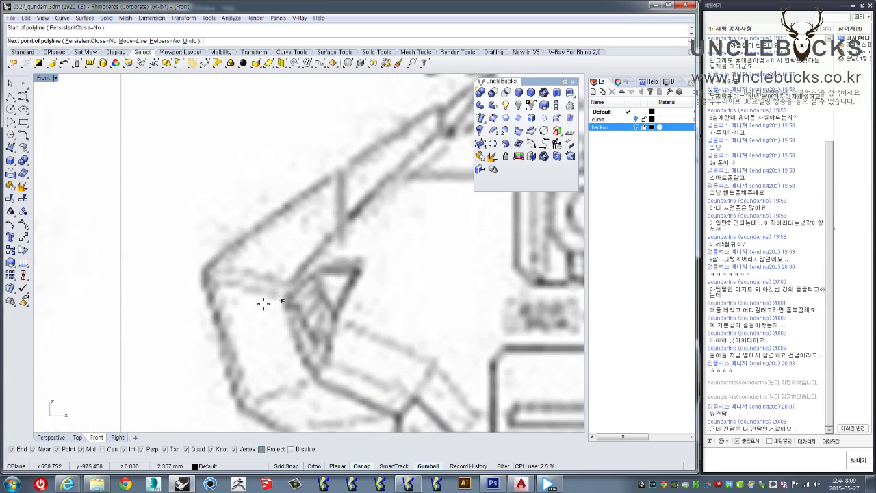
{"action": "scroll", "coordinate": [284, 300], "scroll_direction": "down", "scroll_amount": 3}
{"action": "scroll", "coordinate": [356, 264], "scroll_direction": "up", "scroll_amount": 3}
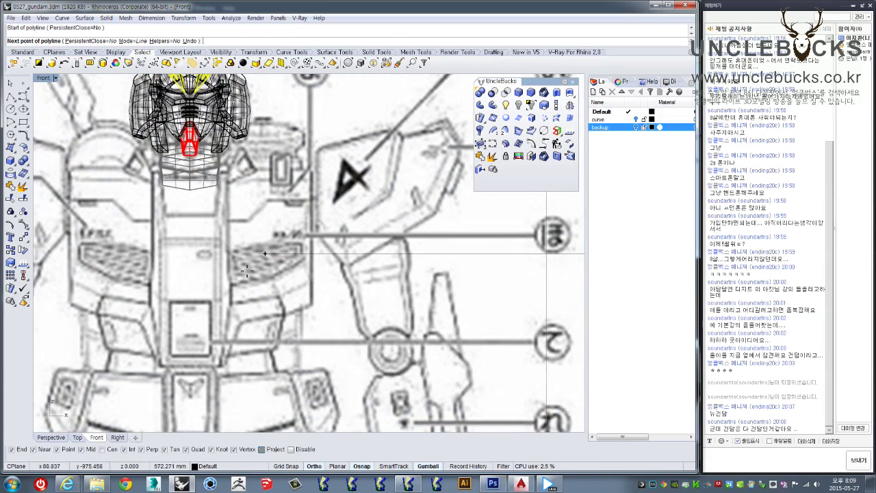
{"action": "key", "text": "Return"}
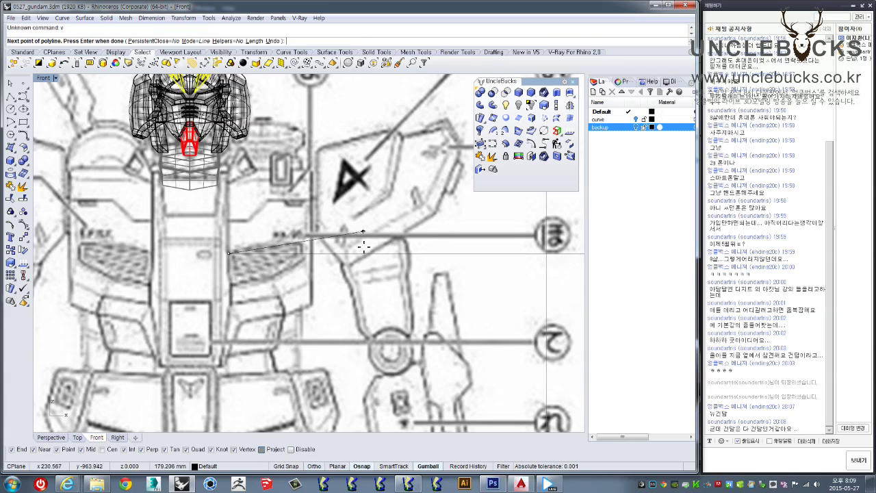
Step: Set the horizontal guide line's display colour to red in Properties
{"action": "left_click", "coordinate": [358, 254]}
{"action": "scroll", "coordinate": [374, 207], "scroll_direction": "down", "scroll_amount": 3}
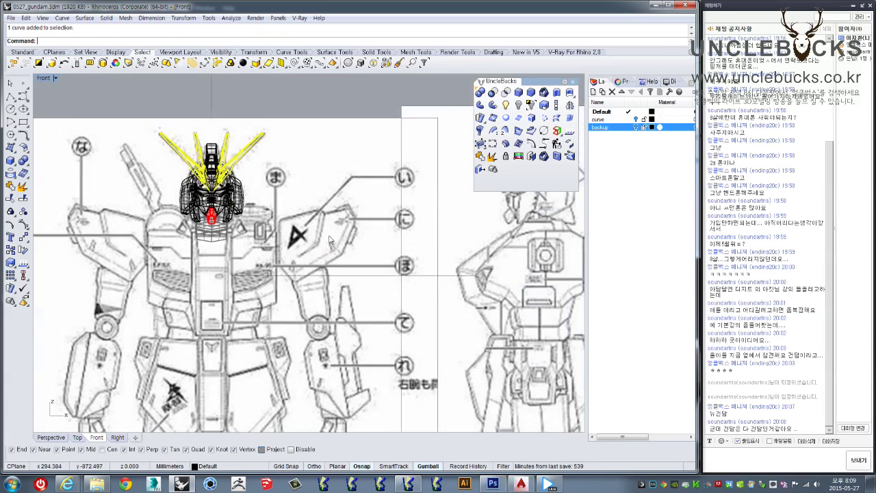
{"action": "left_click", "coordinate": [621, 81]}
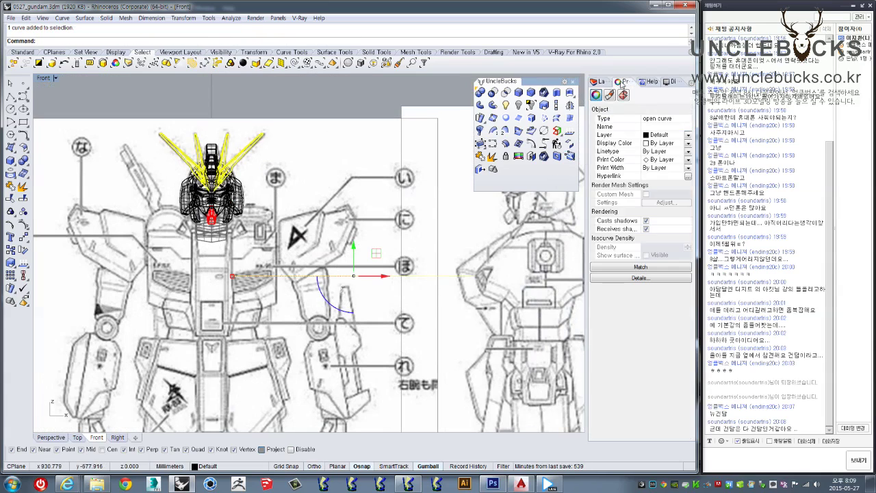
{"action": "left_click", "coordinate": [654, 152]}
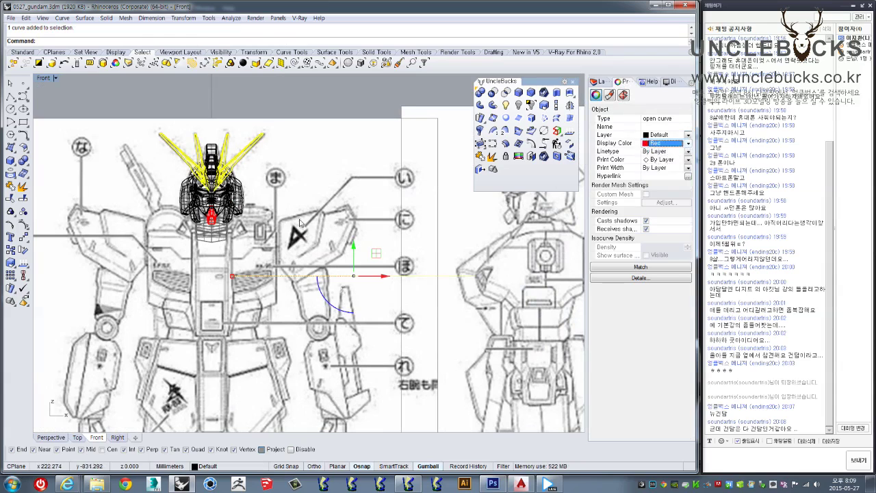
{"action": "left_click", "coordinate": [301, 222]}
Step: Zoom and pan into a close-up of the chest vent detail
{"action": "scroll", "coordinate": [299, 217], "scroll_direction": "down", "scroll_amount": 1}
{"action": "scroll", "coordinate": [280, 224], "scroll_direction": "up", "scroll_amount": 1}
{"action": "scroll", "coordinate": [264, 233], "scroll_direction": "up", "scroll_amount": 2}
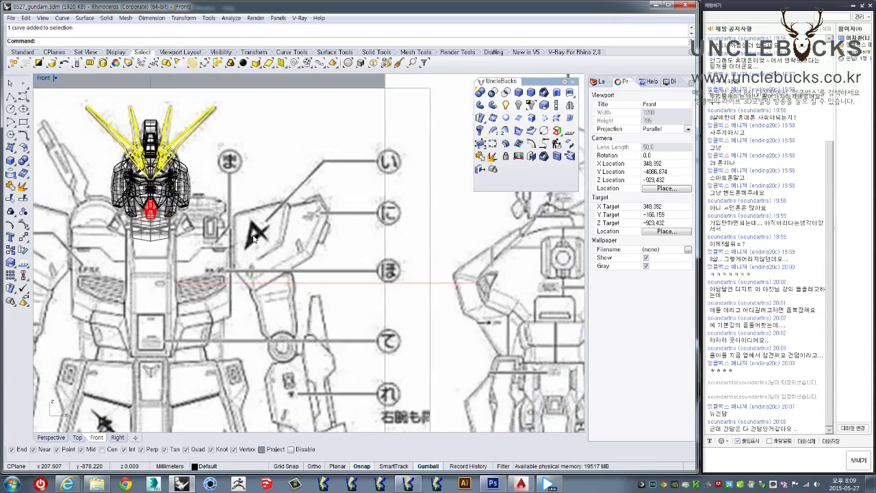
{"action": "scroll", "coordinate": [253, 238], "scroll_direction": "up", "scroll_amount": 1}
{"action": "scroll", "coordinate": [253, 236], "scroll_direction": "up", "scroll_amount": 2}
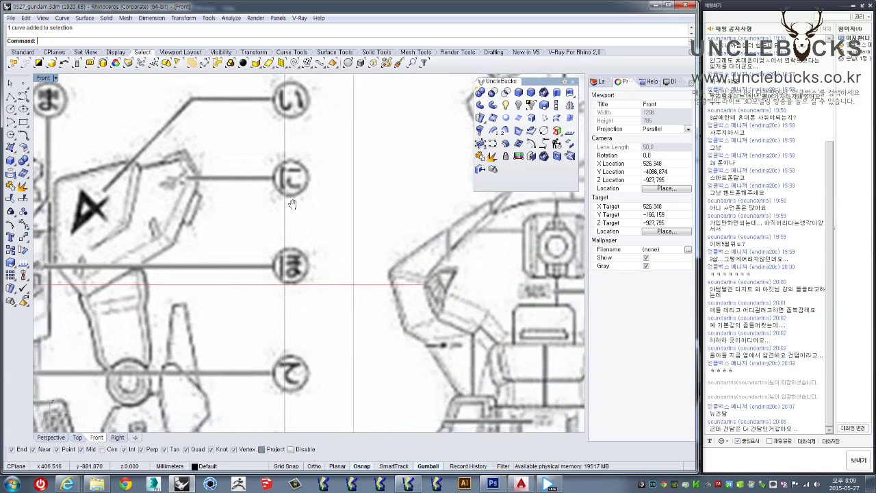
{"action": "scroll", "coordinate": [251, 263], "scroll_direction": "up", "scroll_amount": 1}
{"action": "scroll", "coordinate": [216, 240], "scroll_direction": "up", "scroll_amount": 1}
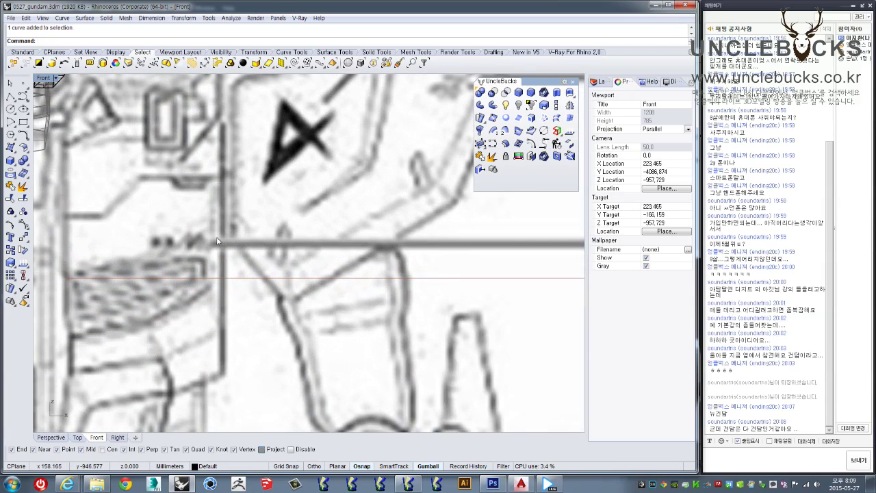
{"action": "scroll", "coordinate": [211, 240], "scroll_direction": "up", "scroll_amount": 2}
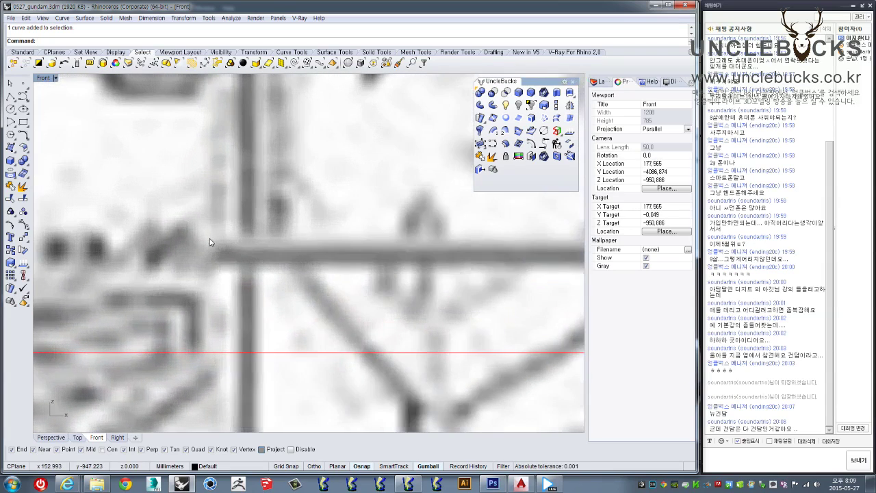
{"action": "right_click_drag", "start_coordinate": [209, 239], "coordinate": [341, 208]}
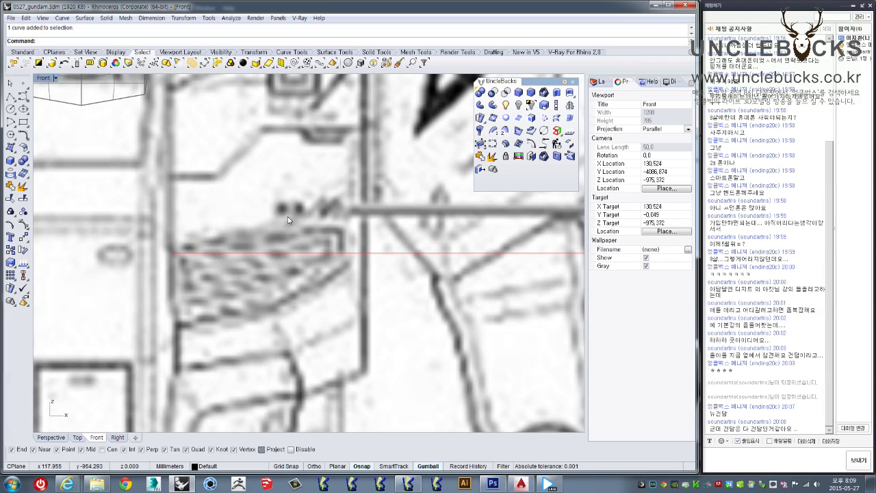
Step: Draw a guide polyline from the chest vent edge out to the shoulder
{"action": "left_click", "coordinate": [11, 96]}
{"action": "left_click", "coordinate": [346, 223]}
{"action": "scroll", "coordinate": [346, 224], "scroll_direction": "down", "scroll_amount": 2}
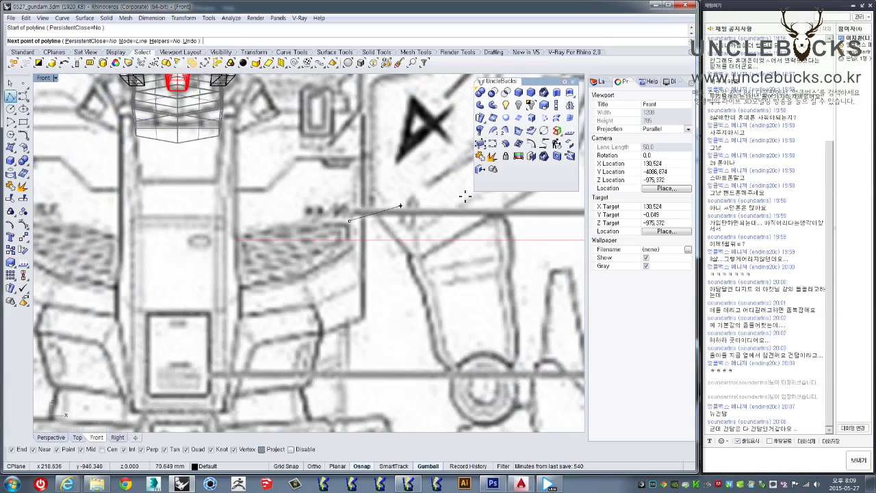
{"action": "right_click_drag", "start_coordinate": [465, 197], "coordinate": [317, 196]}
{"action": "scroll", "coordinate": [317, 196], "scroll_direction": "down", "scroll_amount": 3}
{"action": "scroll", "coordinate": [254, 228], "scroll_direction": "up", "scroll_amount": 3}
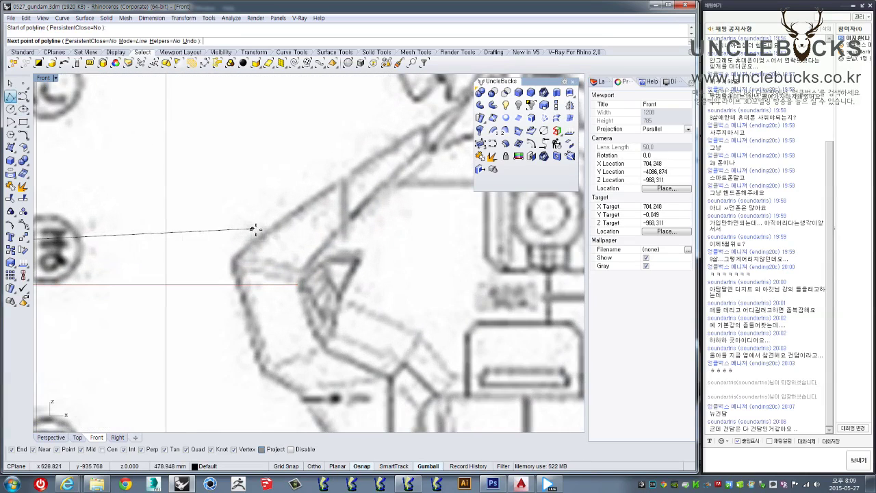
{"action": "left_click", "coordinate": [321, 260]}
{"action": "key", "text": "Return"}
Step: Set the vent-to-shoulder guide's display colour to red
{"action": "right_click_drag", "start_coordinate": [297, 305], "coordinate": [391, 299]}
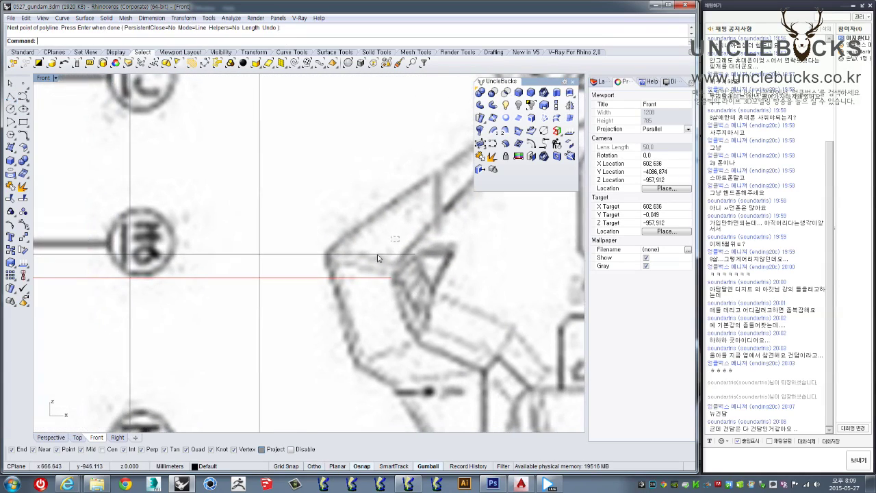
{"action": "left_click", "coordinate": [363, 259]}
{"action": "right_click_drag", "start_coordinate": [362, 258], "coordinate": [512, 255]}
{"action": "left_click", "coordinate": [688, 142]}
{"action": "left_click", "coordinate": [651, 183]}
{"action": "key", "text": "Escape"}
Step: Draw another guide polyline from the chest centre to the chest vent
{"action": "scroll", "coordinate": [295, 252], "scroll_direction": "down", "scroll_amount": 2}
{"action": "scroll", "coordinate": [294, 252], "scroll_direction": "down", "scroll_amount": 2}
{"action": "scroll", "coordinate": [294, 252], "scroll_direction": "down", "scroll_amount": 2}
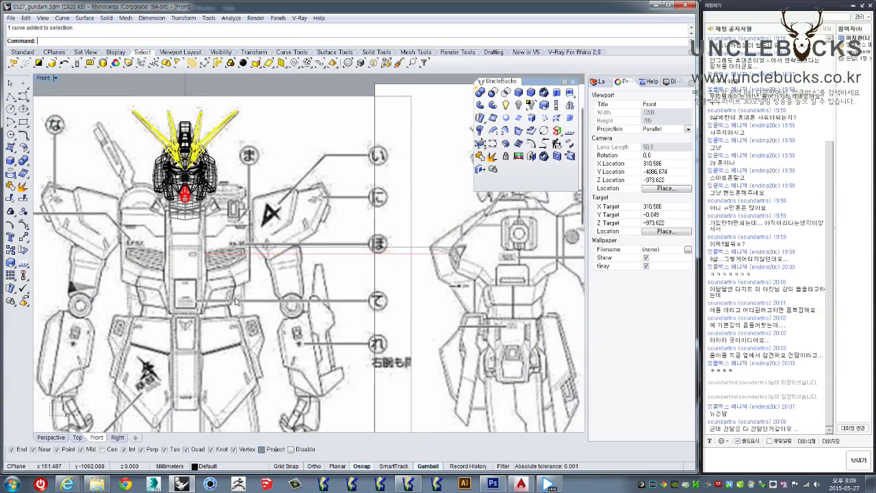
{"action": "scroll", "coordinate": [222, 287], "scroll_direction": "up", "scroll_amount": 2}
{"action": "scroll", "coordinate": [222, 286], "scroll_direction": "up", "scroll_amount": 2}
{"action": "right_click_drag", "start_coordinate": [222, 199], "coordinate": [274, 251]}
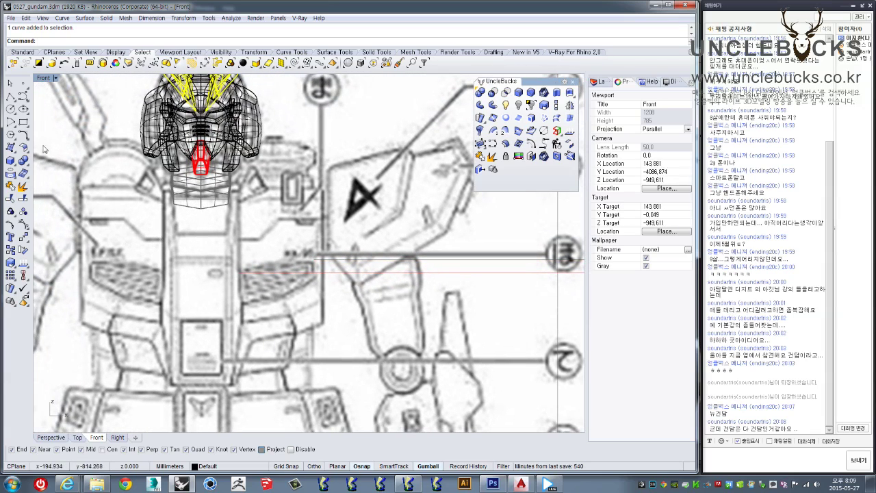
{"action": "left_click", "coordinate": [10, 96]}
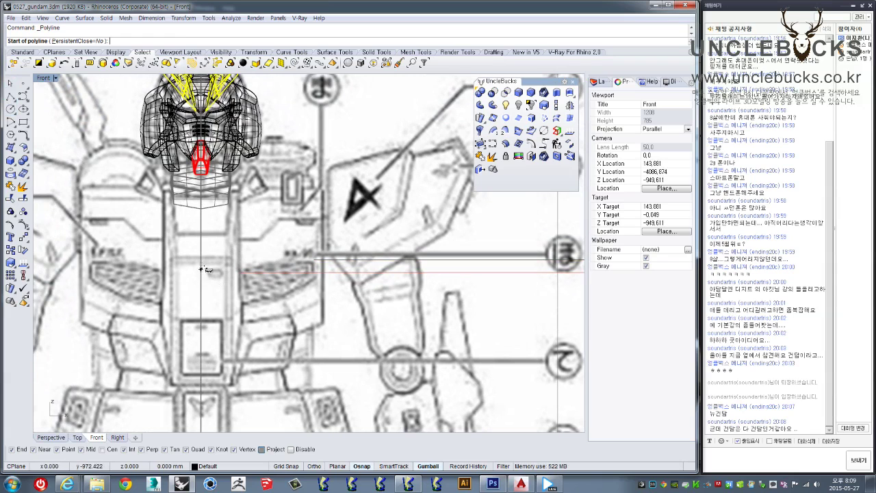
{"action": "scroll", "coordinate": [314, 258], "scroll_direction": "up", "scroll_amount": 2}
{"action": "scroll", "coordinate": [315, 245], "scroll_direction": "down", "scroll_amount": 2}
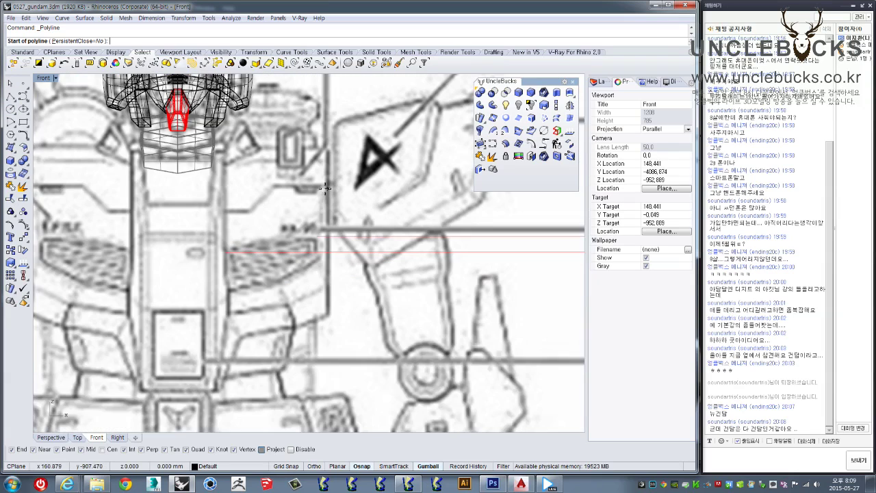
{"action": "scroll", "coordinate": [323, 287], "scroll_direction": "up", "scroll_amount": 1}
{"action": "left_click", "coordinate": [324, 289]}
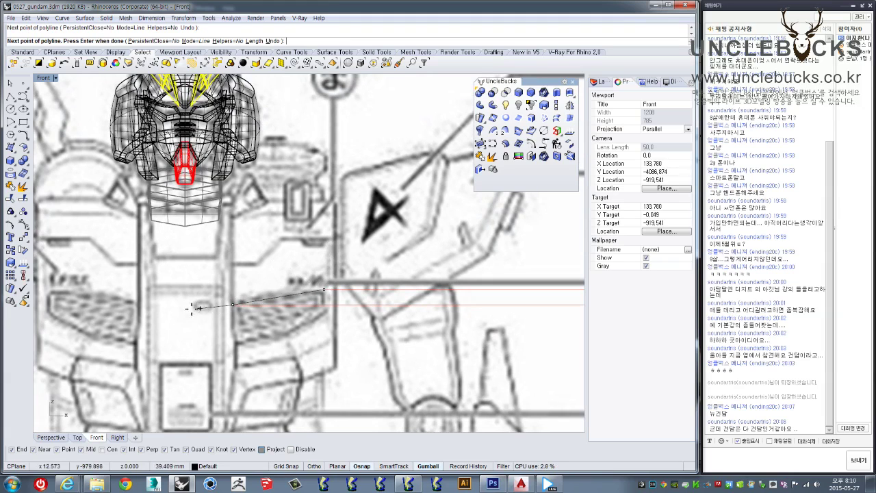
{"action": "left_click", "coordinate": [186, 297]}
{"action": "key", "text": "Return"}
Step: Select the chest-centre guide, adjust the view, and begin a further polyline
{"action": "left_click", "coordinate": [288, 294]}
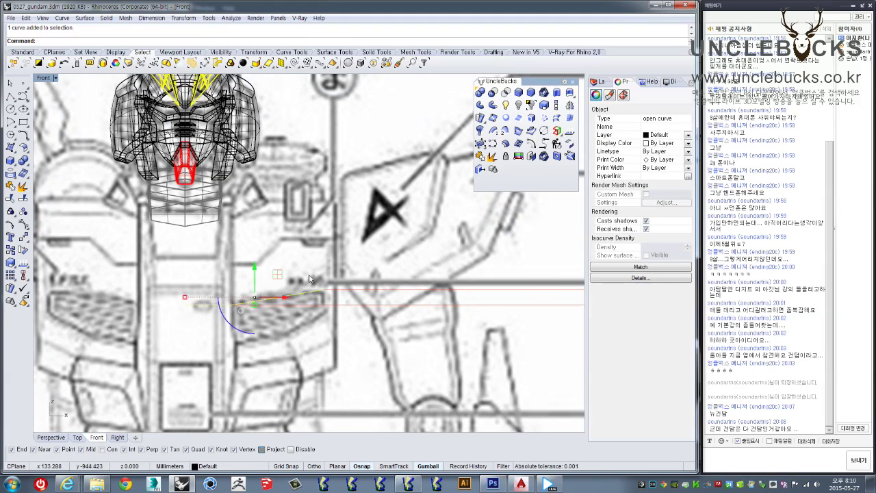
{"action": "scroll", "coordinate": [309, 278], "scroll_direction": "down", "scroll_amount": 2}
{"action": "scroll", "coordinate": [311, 278], "scroll_direction": "up", "scroll_amount": 2}
{"action": "scroll", "coordinate": [315, 276], "scroll_direction": "down", "scroll_amount": 1}
{"action": "right_click_drag", "start_coordinate": [315, 276], "coordinate": [310, 312]}
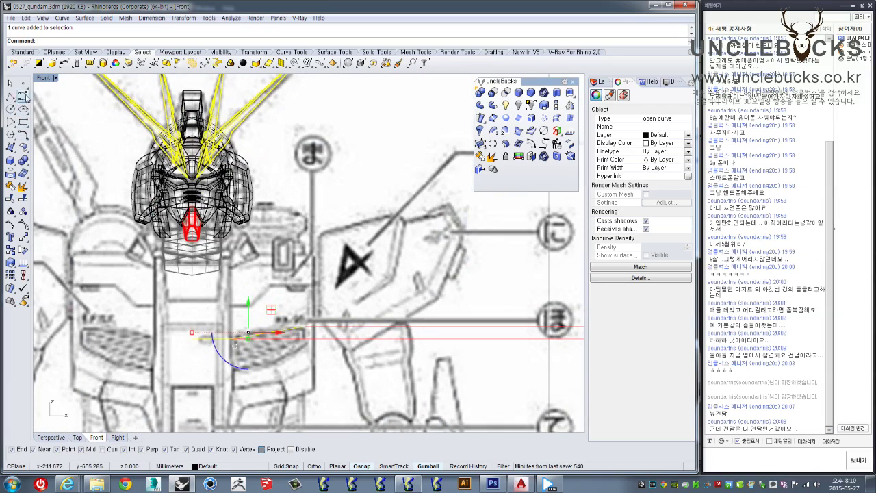
{"action": "left_click", "coordinate": [25, 98]}
{"action": "scroll", "coordinate": [280, 260], "scroll_direction": "up", "scroll_amount": 2}
{"action": "scroll", "coordinate": [280, 261], "scroll_direction": "up", "scroll_amount": 1}
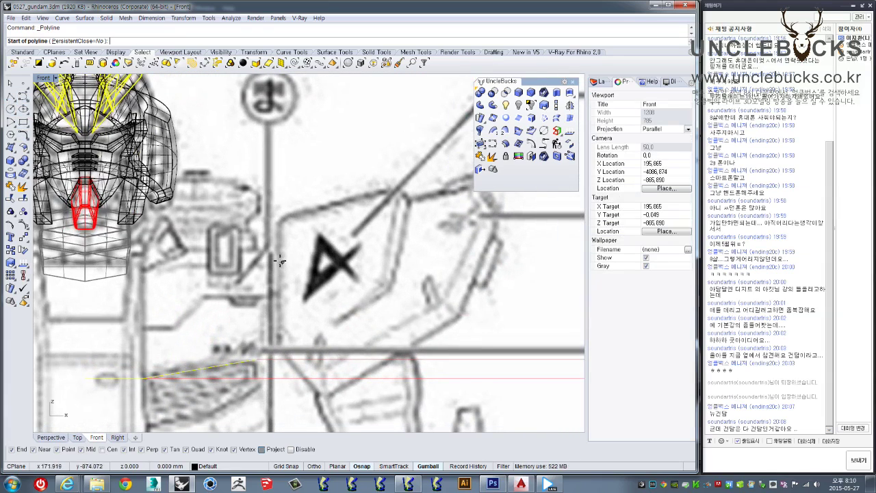
Step: Draw a horizontal guide from the shoulder to the vertical reference line at the に marker
{"action": "scroll", "coordinate": [270, 252], "scroll_direction": "down", "scroll_amount": 3}
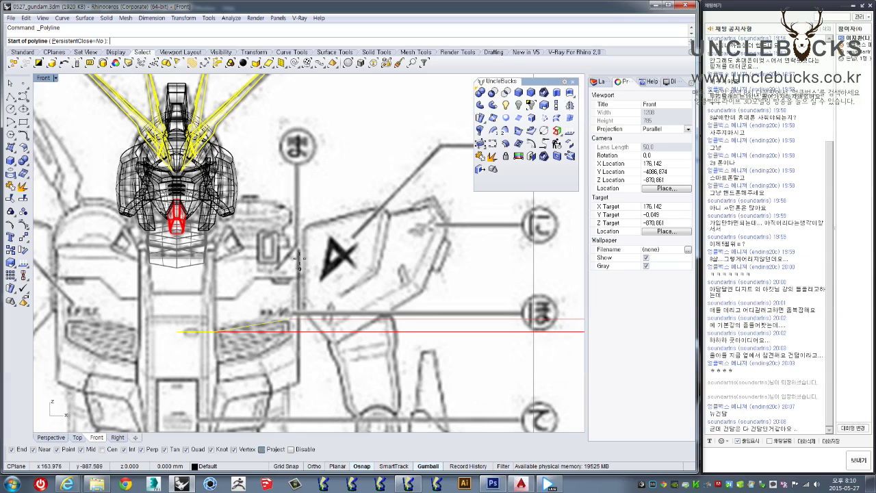
{"action": "left_click", "coordinate": [298, 248]}
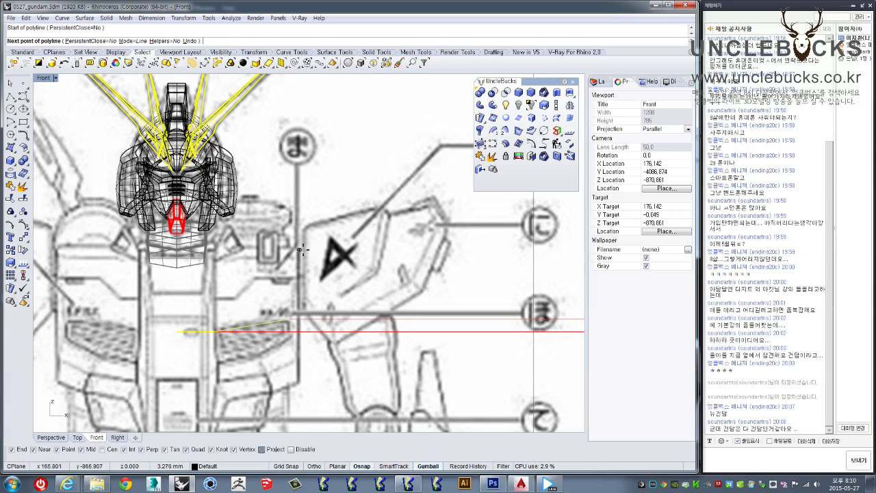
{"action": "scroll", "coordinate": [300, 250], "scroll_direction": "down", "scroll_amount": 2}
{"action": "key", "text": "Right"}
{"action": "key", "text": "Right"}
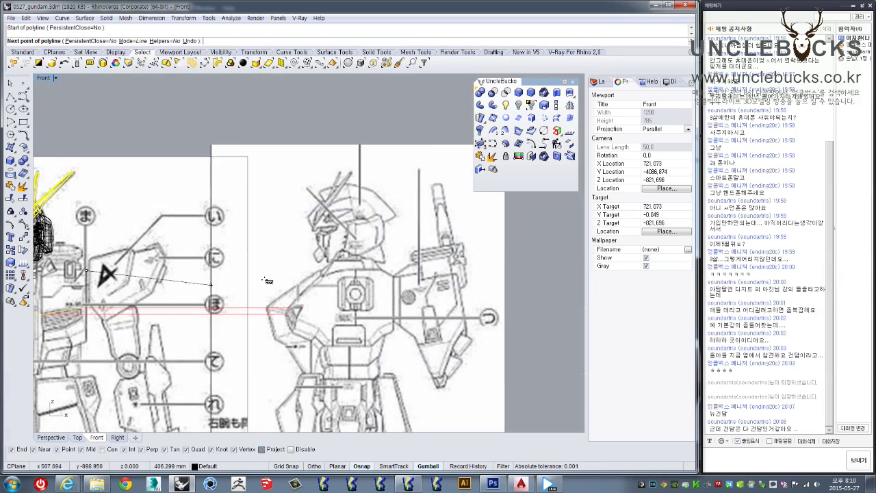
{"action": "left_click", "coordinate": [354, 270]}
{"action": "key", "text": "Return"}
Step: Make the new shoulder guide line red and deselect it
{"action": "right_click_drag", "start_coordinate": [309, 279], "coordinate": [402, 257]}
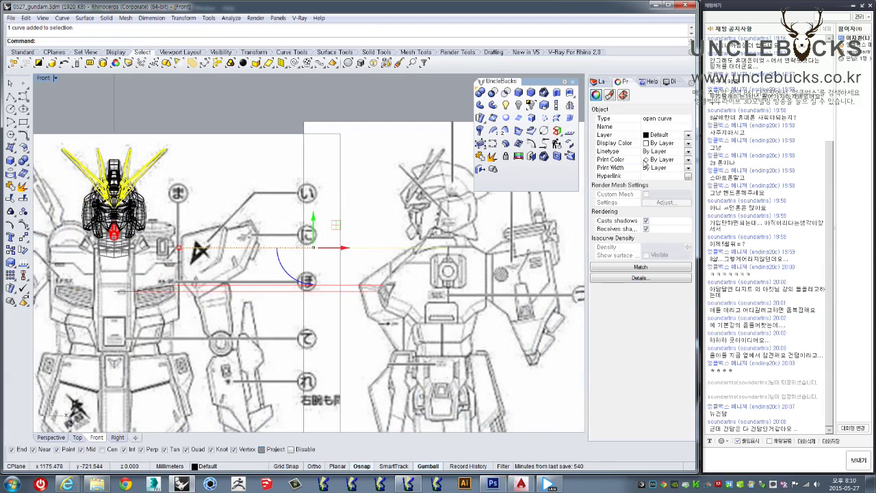
{"action": "left_click", "coordinate": [688, 143]}
{"action": "left_click", "coordinate": [656, 177]}
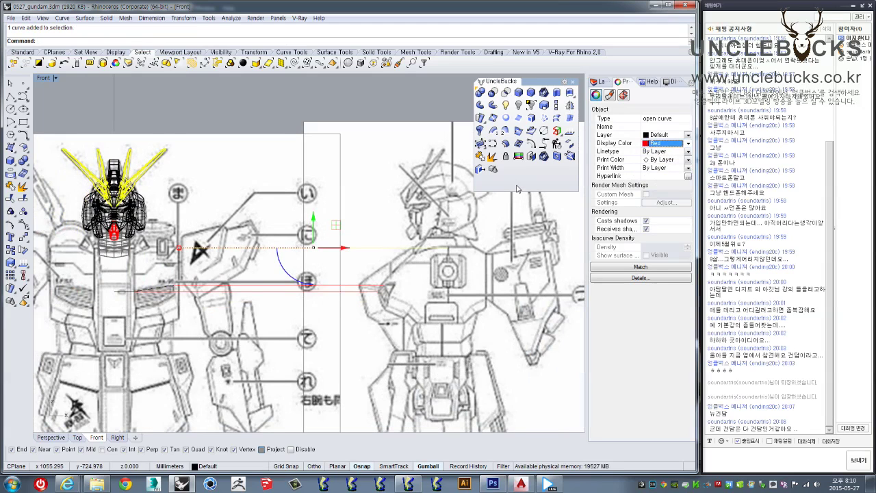
{"action": "key", "text": "Escape"}
{"action": "scroll", "coordinate": [137, 267], "scroll_direction": "up", "scroll_amount": 2}
{"action": "scroll", "coordinate": [137, 267], "scroll_direction": "up", "scroll_amount": 2}
Step: Draw a polyline from the existing guide's end up to a higher point
{"action": "scroll", "coordinate": [137, 267], "scroll_direction": "up", "scroll_amount": 2}
{"action": "scroll", "coordinate": [137, 267], "scroll_direction": "up", "scroll_amount": 2}
{"action": "left_click", "coordinate": [10, 96]}
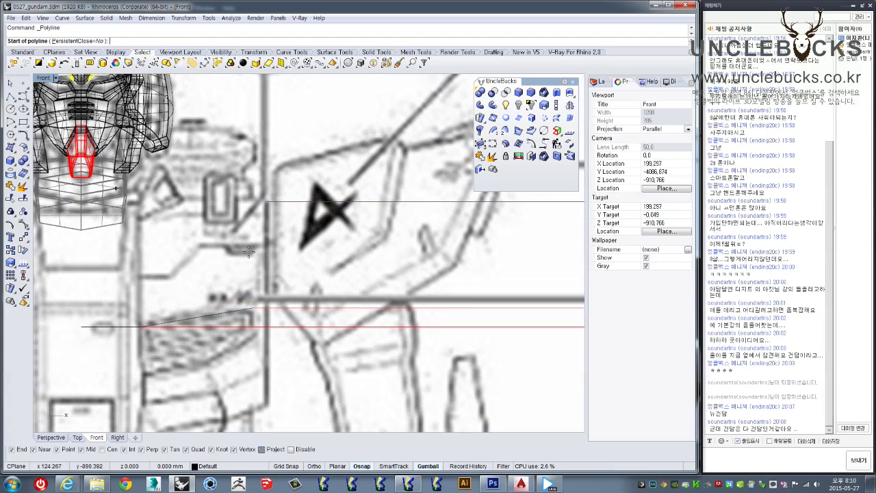
{"action": "scroll", "coordinate": [199, 295], "scroll_direction": "up", "scroll_amount": 2}
{"action": "scroll", "coordinate": [198, 294], "scroll_direction": "up", "scroll_amount": 2}
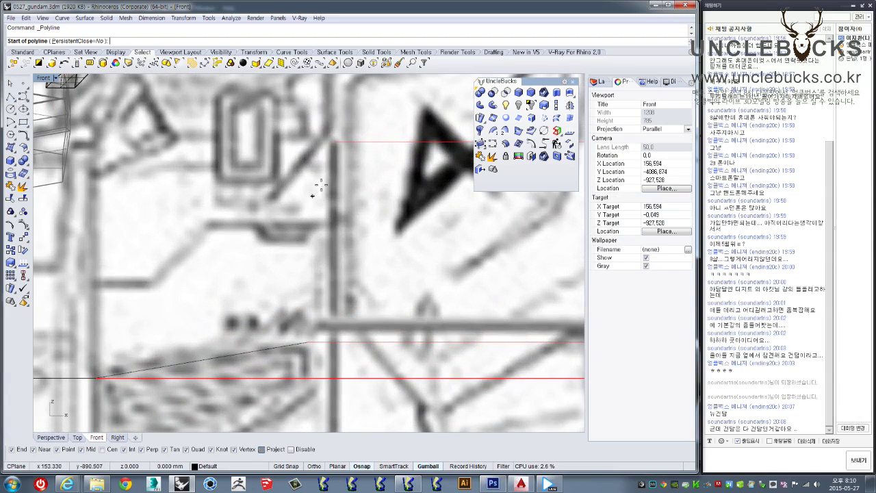
{"action": "left_click", "coordinate": [333, 142]}
{"action": "left_click", "coordinate": [308, 341]}
{"action": "key", "text": "Return"}
Step: Reframe the view around the existing guide curve's corner
{"action": "scroll", "coordinate": [336, 284], "scroll_direction": "down", "scroll_amount": 2}
{"action": "scroll", "coordinate": [335, 284], "scroll_direction": "down", "scroll_amount": 2}
{"action": "scroll", "coordinate": [349, 259], "scroll_direction": "up", "scroll_amount": 2}
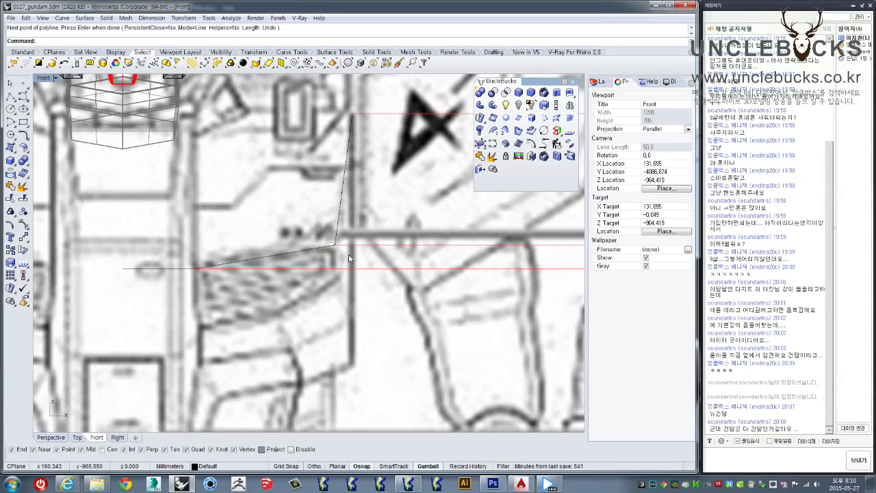
{"action": "scroll", "coordinate": [390, 257], "scroll_direction": "down", "scroll_amount": 3}
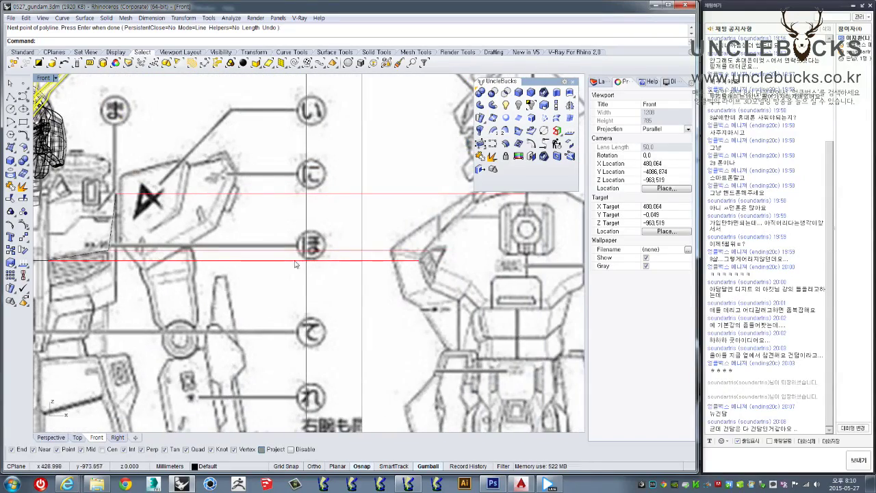
{"action": "right_click_drag", "start_coordinate": [252, 265], "coordinate": [265, 267]}
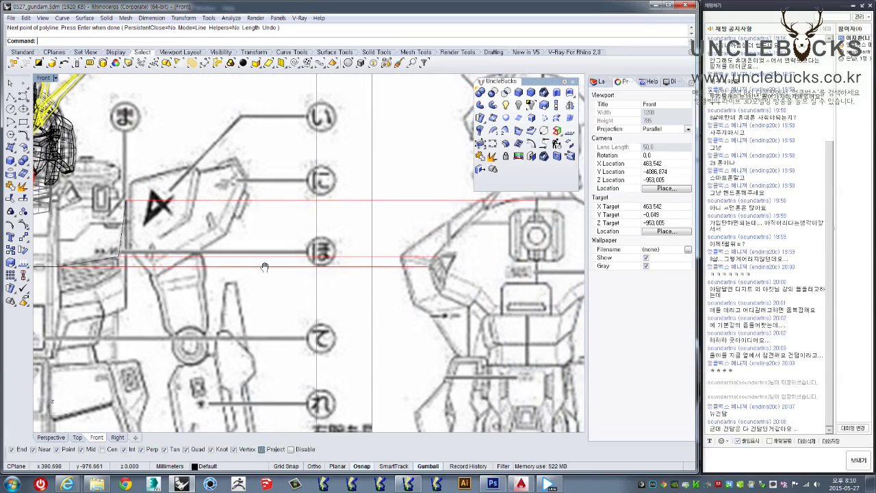
{"action": "right_click_drag", "start_coordinate": [265, 267], "coordinate": [344, 279]}
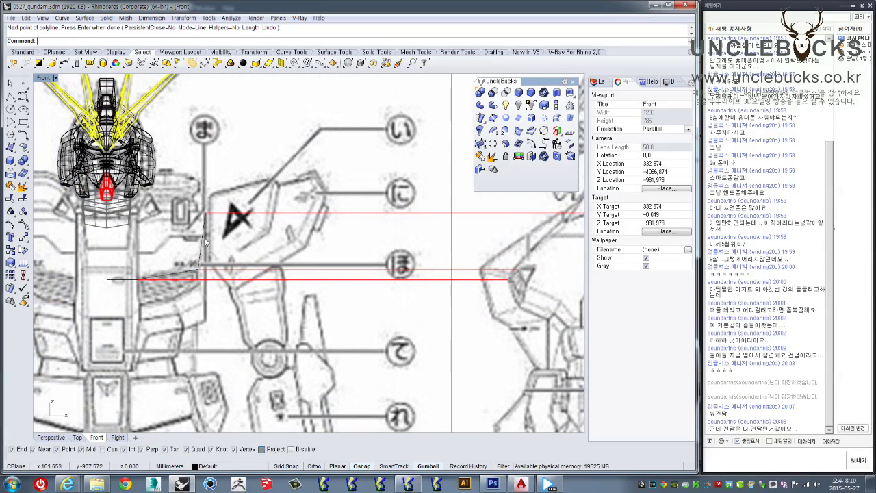
{"action": "left_click", "coordinate": [203, 243]}
{"action": "key", "text": "Escape"}
{"action": "right_click_drag", "start_coordinate": [236, 272], "coordinate": [280, 280]}
Step: Trace the chest armour's outer edge with a three-point polyline from the guide's corner
{"action": "left_click", "coordinate": [10, 97]}
{"action": "scroll", "coordinate": [163, 288], "scroll_direction": "up", "scroll_amount": 2}
{"action": "left_click", "coordinate": [282, 229]}
{"action": "scroll", "coordinate": [193, 234], "scroll_direction": "up", "scroll_amount": 2}
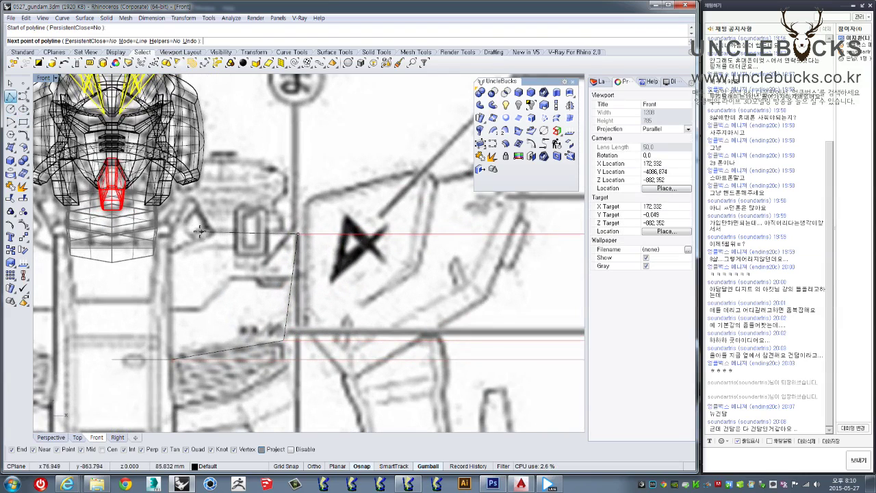
{"action": "key", "text": "F8"}
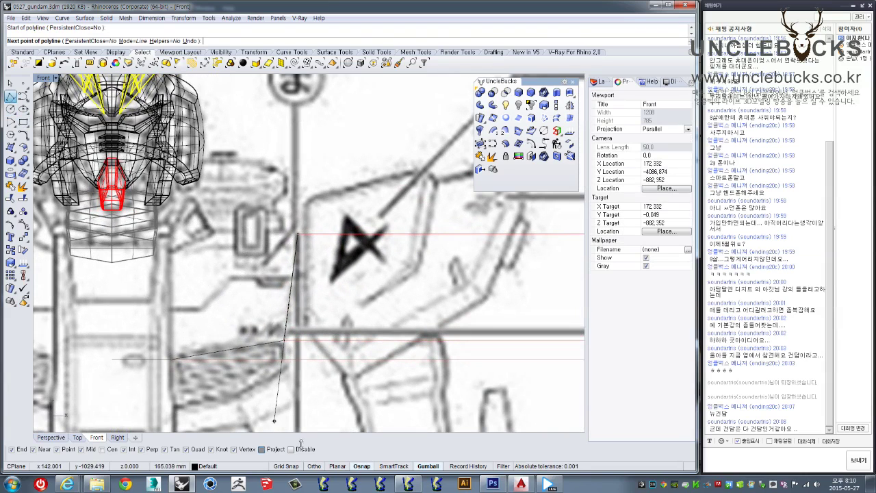
{"action": "right_click_drag", "start_coordinate": [199, 287], "coordinate": [303, 274]}
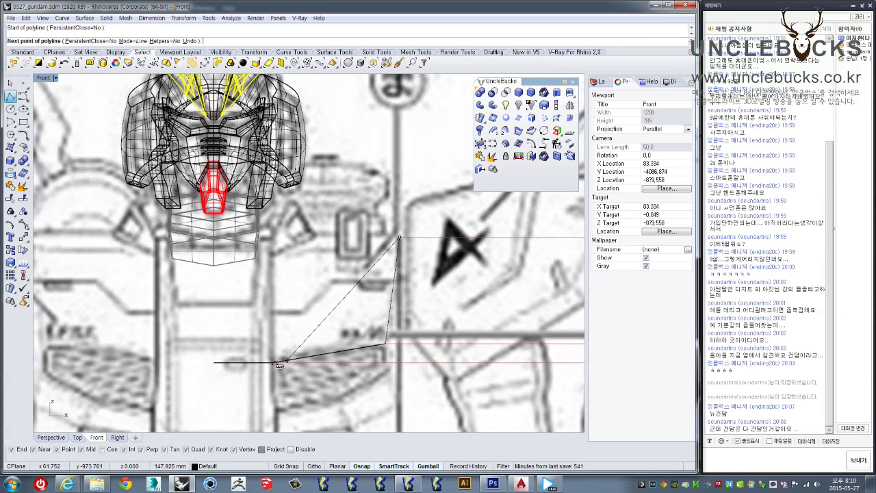
{"action": "left_click", "coordinate": [273, 362]}
{"action": "key", "text": "F8"}
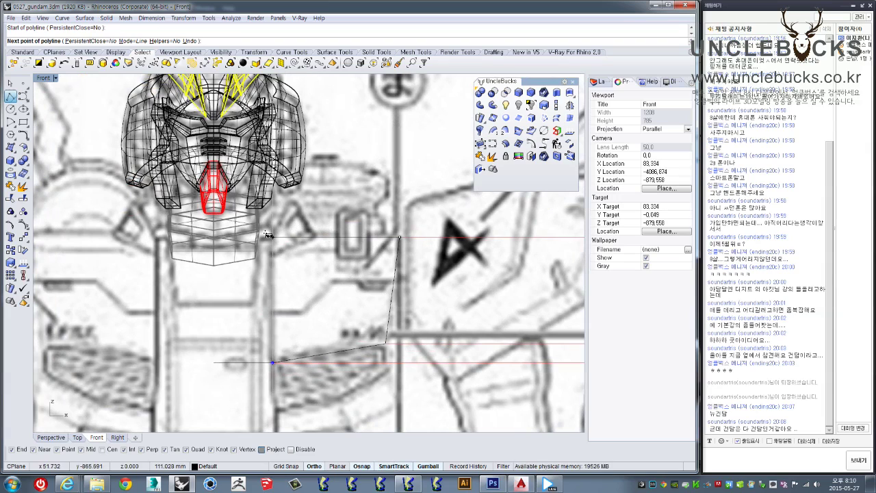
{"action": "scroll", "coordinate": [268, 236], "scroll_direction": "up", "scroll_amount": 1}
{"action": "scroll", "coordinate": [269, 235], "scroll_direction": "up", "scroll_amount": 1}
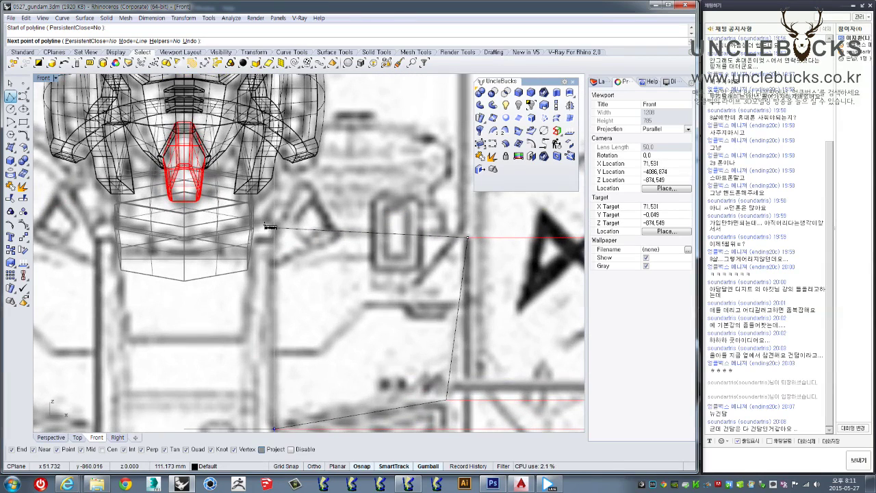
{"action": "left_click", "coordinate": [268, 227]}
{"action": "key", "text": "Return"}
{"action": "left_click", "coordinate": [342, 229]}
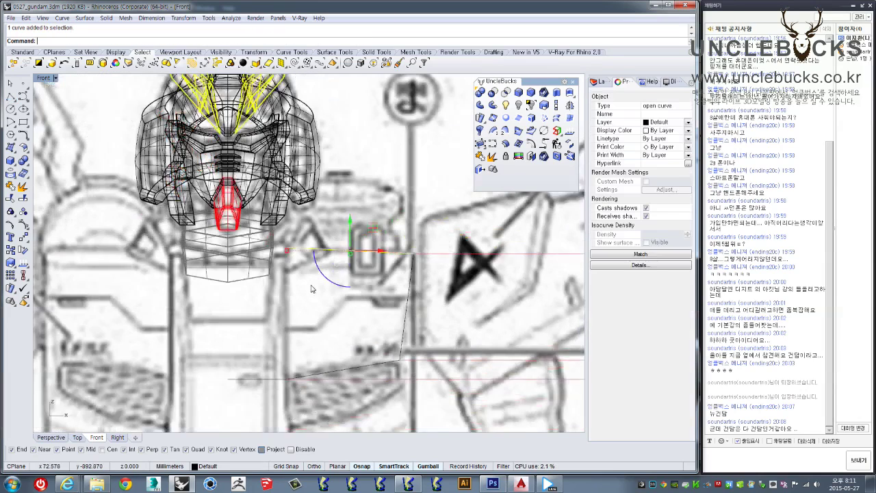
Step: Draw a two-point vertical guide line down the torso block's inner edge
{"action": "scroll", "coordinate": [337, 259], "scroll_direction": "down", "scroll_amount": 3}
{"action": "right_click_drag", "start_coordinate": [362, 302], "coordinate": [328, 306]}
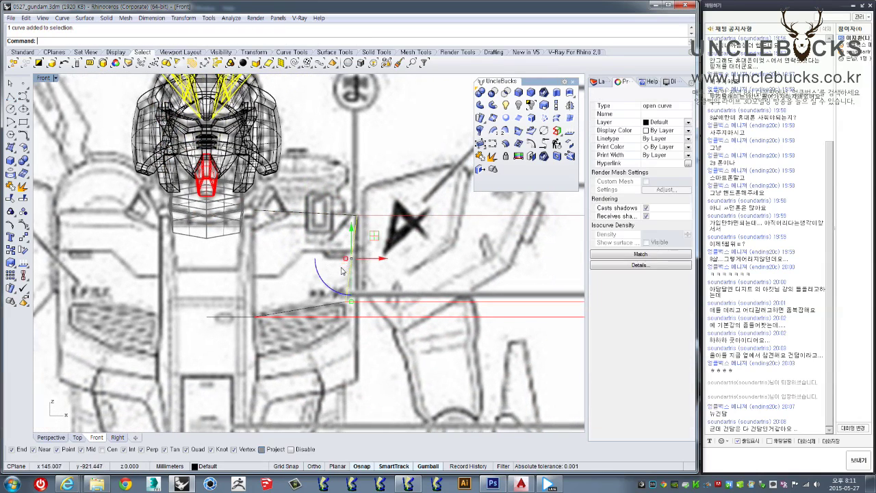
{"action": "scroll", "coordinate": [318, 281], "scroll_direction": "down", "scroll_amount": 3}
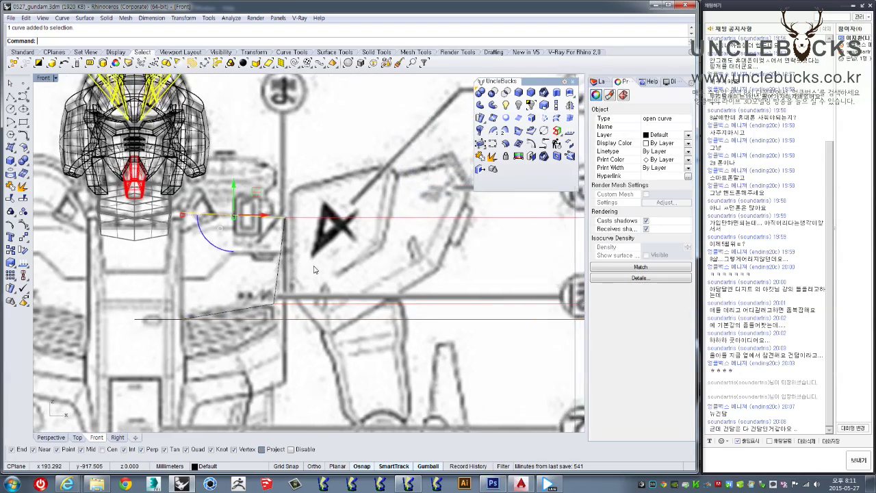
{"action": "scroll", "coordinate": [314, 270], "scroll_direction": "down", "scroll_amount": 2}
{"action": "right_click_drag", "start_coordinate": [336, 262], "coordinate": [317, 258]}
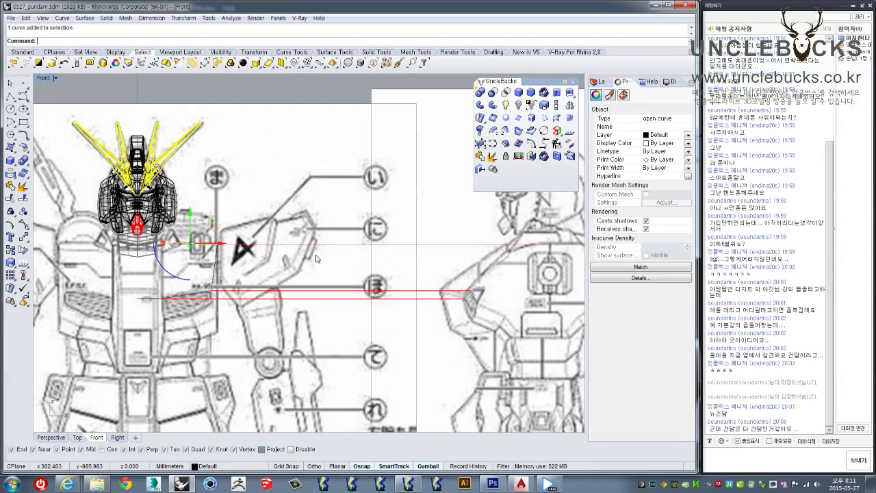
{"action": "scroll", "coordinate": [139, 268], "scroll_direction": "up", "scroll_amount": 5}
{"action": "scroll", "coordinate": [139, 268], "scroll_direction": "up", "scroll_amount": 1}
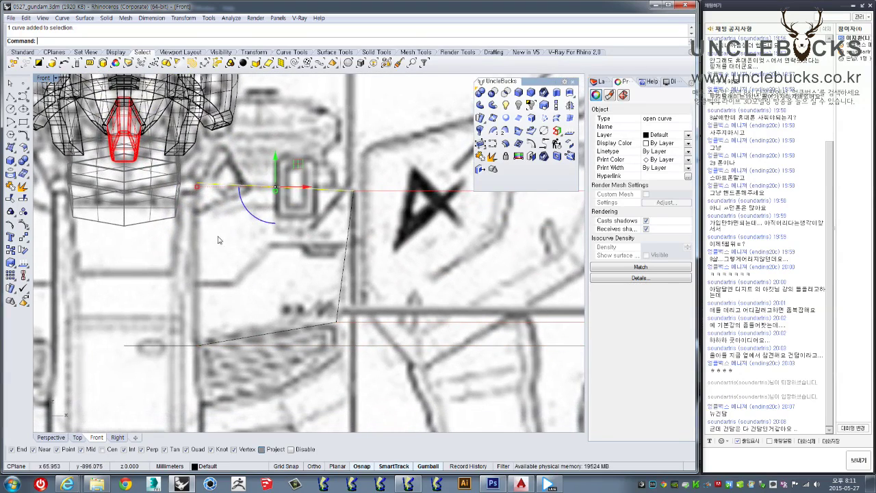
{"action": "right_click_drag", "start_coordinate": [215, 190], "coordinate": [300, 200]}
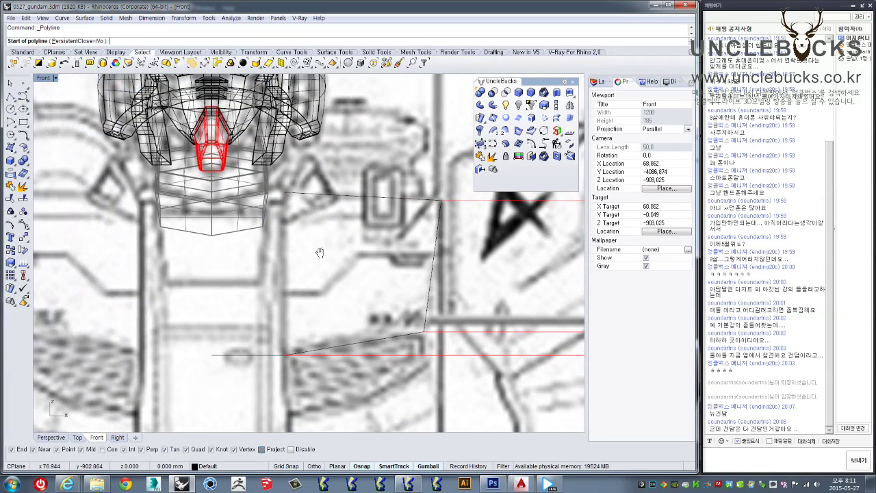
{"action": "left_click", "coordinate": [283, 193]}
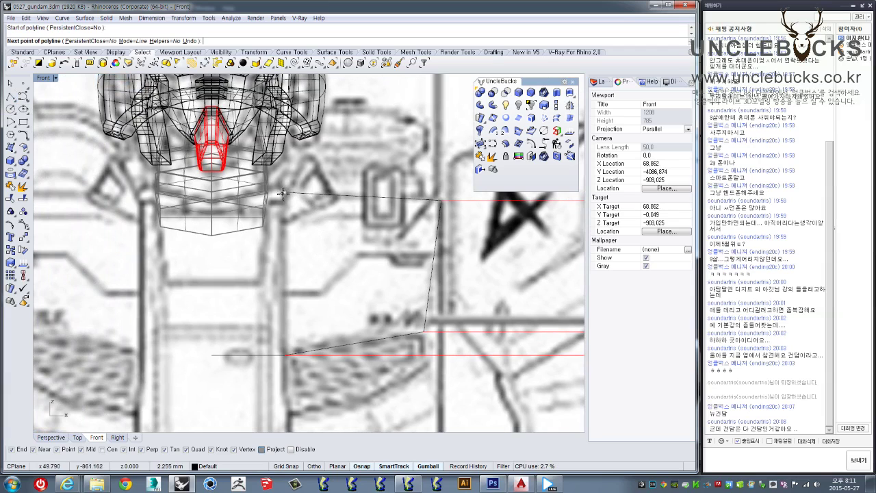
{"action": "left_click", "coordinate": [284, 355]}
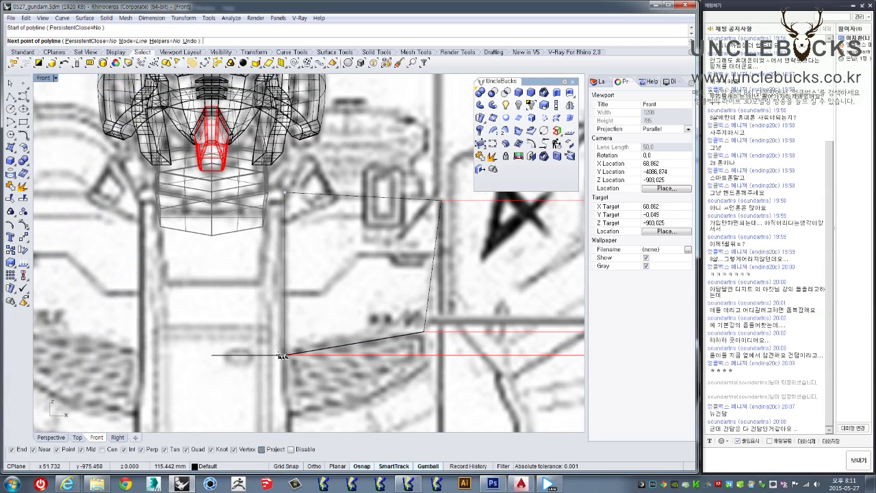
{"action": "key", "text": "Return"}
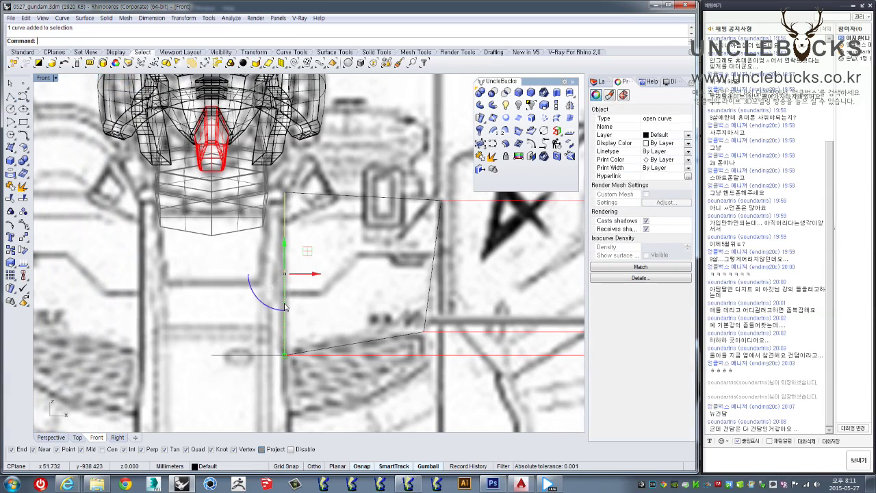
Step: Window-select the head's 12 polysurfaces and one surface and group them together
{"action": "scroll", "coordinate": [301, 255], "scroll_direction": "down", "scroll_amount": 3}
{"action": "scroll", "coordinate": [301, 254], "scroll_direction": "down", "scroll_amount": 2}
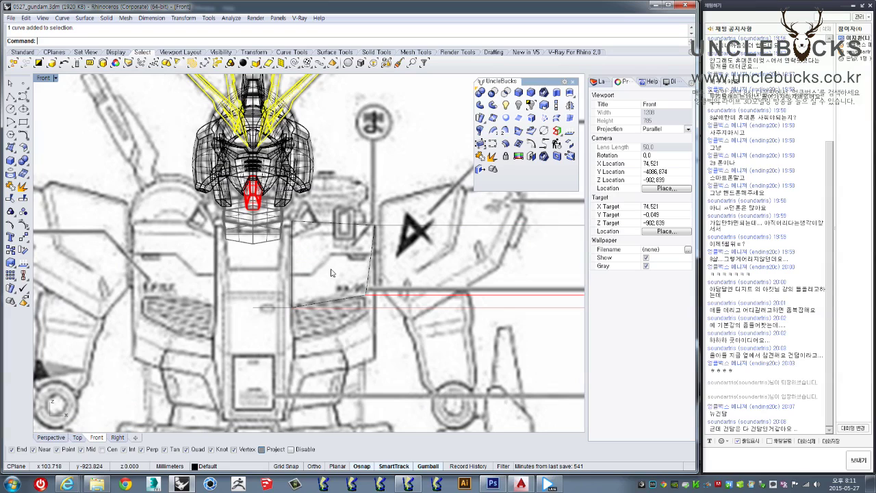
{"action": "left_click_drag", "start_coordinate": [283, 220], "coordinate": [291, 329]}
{"action": "key", "text": "ctrl+z"}
{"action": "scroll", "coordinate": [299, 246], "scroll_direction": "up", "scroll_amount": 2}
{"action": "left_click", "coordinate": [255, 236]}
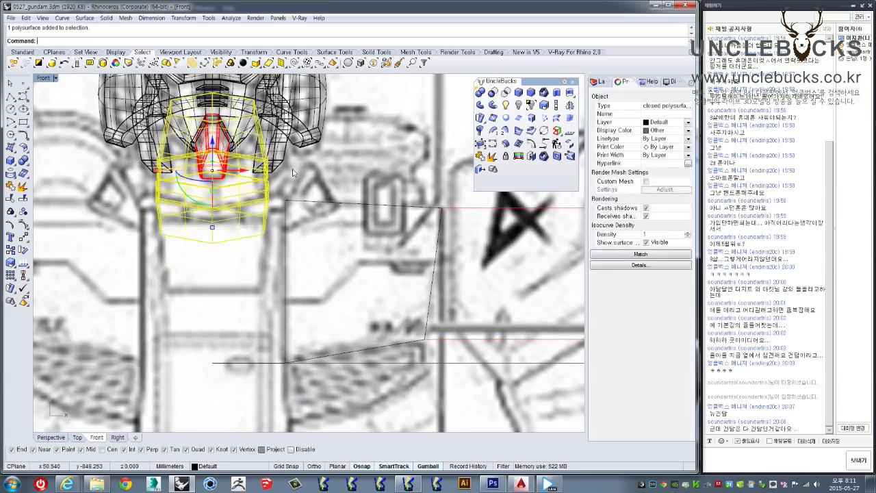
{"action": "right_click_drag", "start_coordinate": [316, 176], "coordinate": [347, 269]}
{"action": "scroll", "coordinate": [422, 201], "scroll_direction": "down", "scroll_amount": 3}
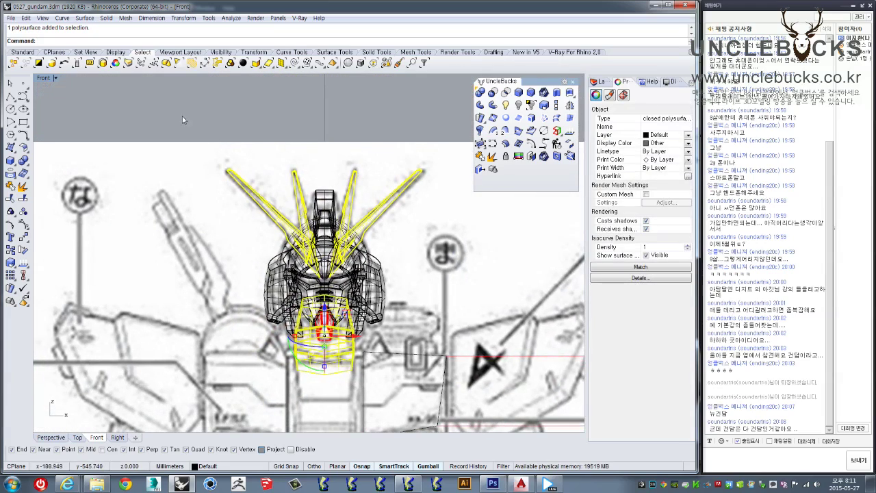
{"action": "key", "text": "ctrl+a"}
{"action": "key", "text": "Escape"}
{"action": "right_click_drag", "start_coordinate": [440, 245], "coordinate": [420, 189]}
{"action": "left_click_drag", "start_coordinate": [171, 92], "coordinate": [426, 349]}
{"action": "key", "text": "ctrl+g"}
{"action": "scroll", "coordinate": [365, 235], "scroll_direction": "down", "scroll_amount": 2}
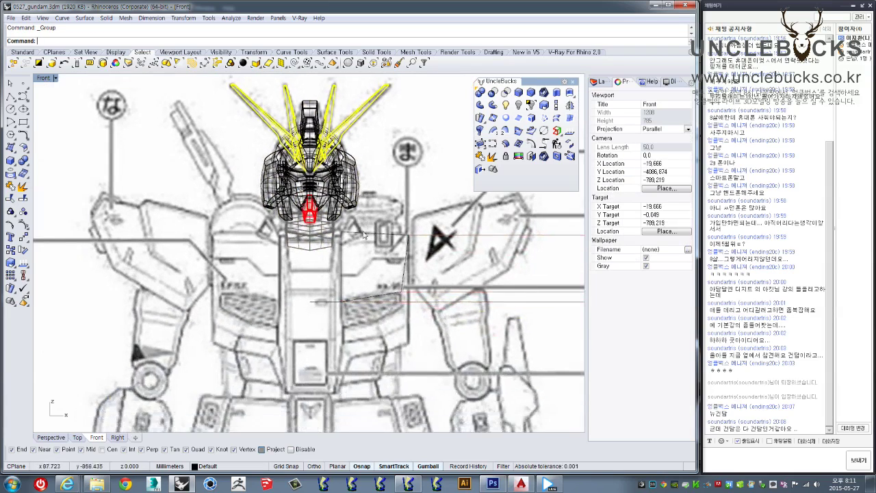
{"action": "scroll", "coordinate": [365, 235], "scroll_direction": "up", "scroll_amount": 3}
Step: Select the vertical, top and bottom torso guide curves and turn on their control points
{"action": "left_click", "coordinate": [323, 309]}
{"action": "scroll", "coordinate": [352, 301], "scroll_direction": "up", "scroll_amount": 1}
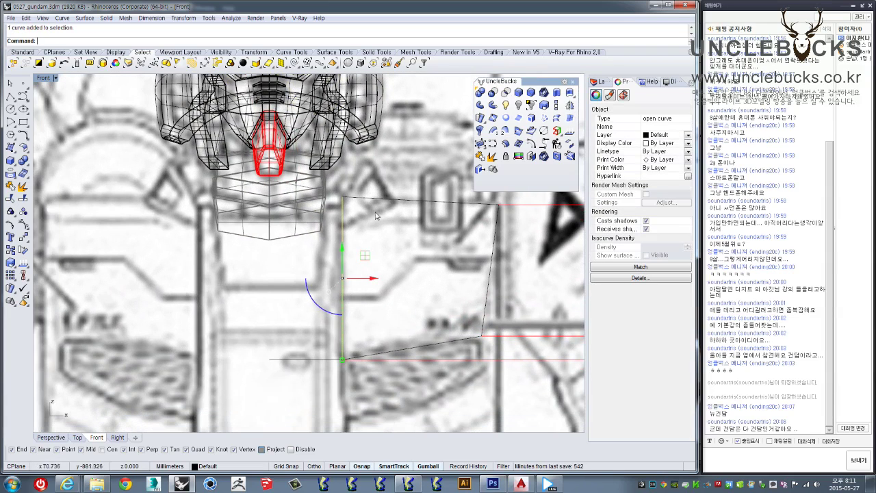
{"action": "left_click", "coordinate": [365, 200], "text": "shift"}
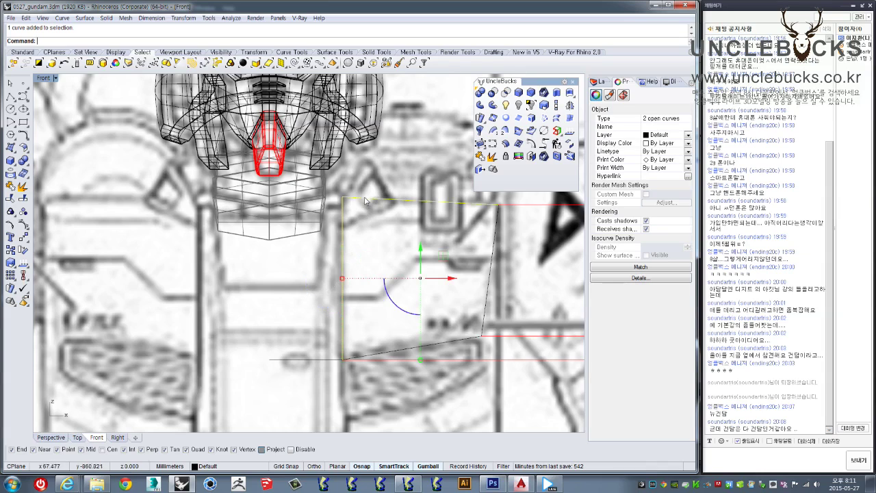
{"action": "left_click", "coordinate": [333, 366], "text": "shift"}
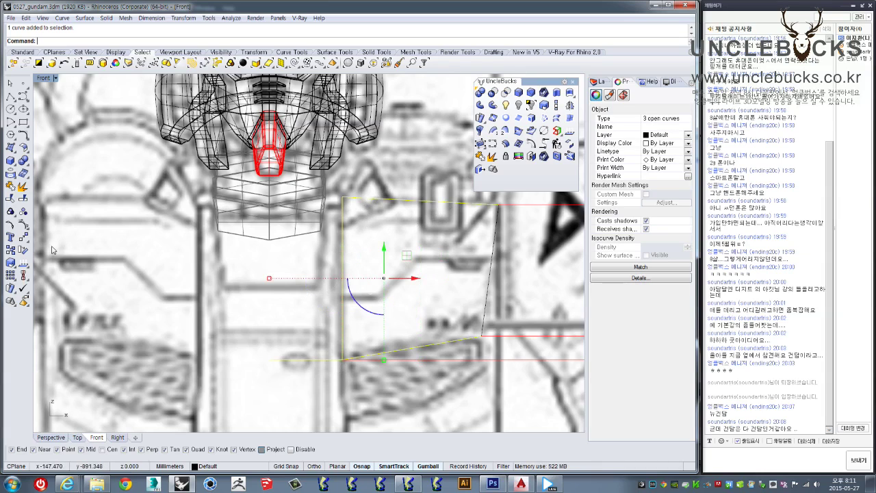
{"action": "left_click", "coordinate": [10, 224]}
Step: Shift the four inner-edge points left onto the torso block's edge, then select the bottom corner points
{"action": "left_click_drag", "start_coordinate": [336, 186], "coordinate": [372, 405]}
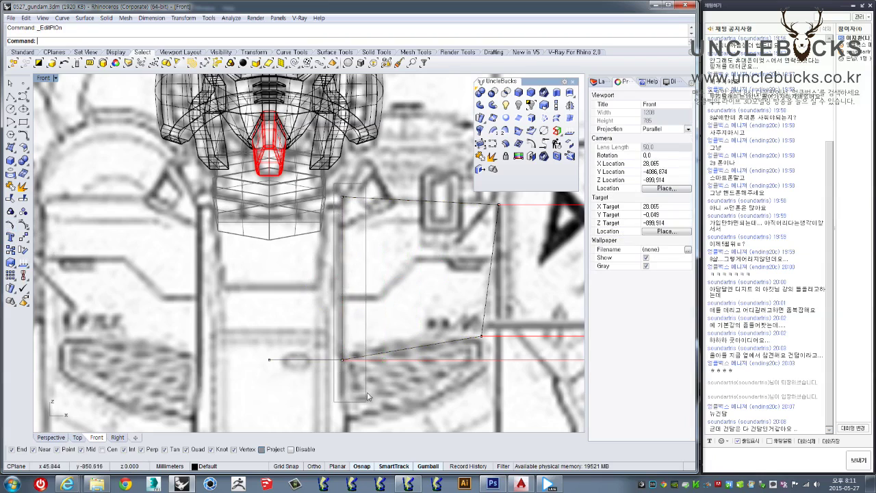
{"action": "left_click_drag", "start_coordinate": [365, 281], "coordinate": [351, 284]}
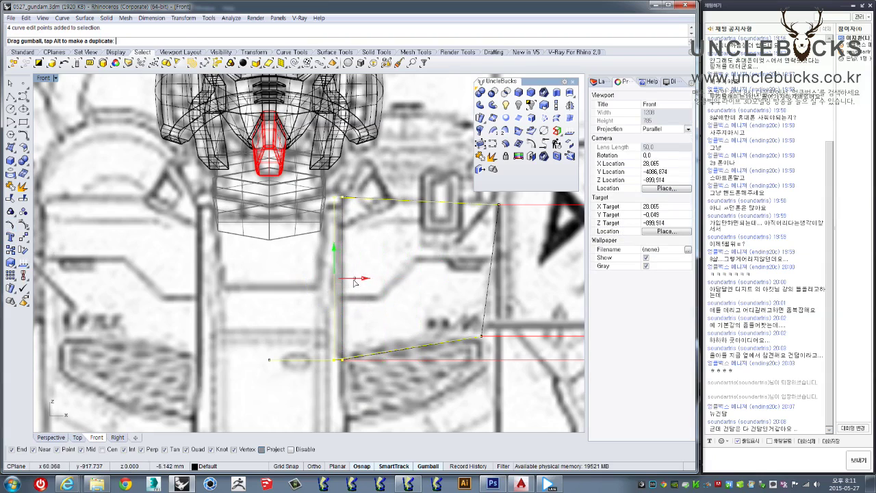
{"action": "left_click_drag", "start_coordinate": [348, 283], "coordinate": [334, 283]}
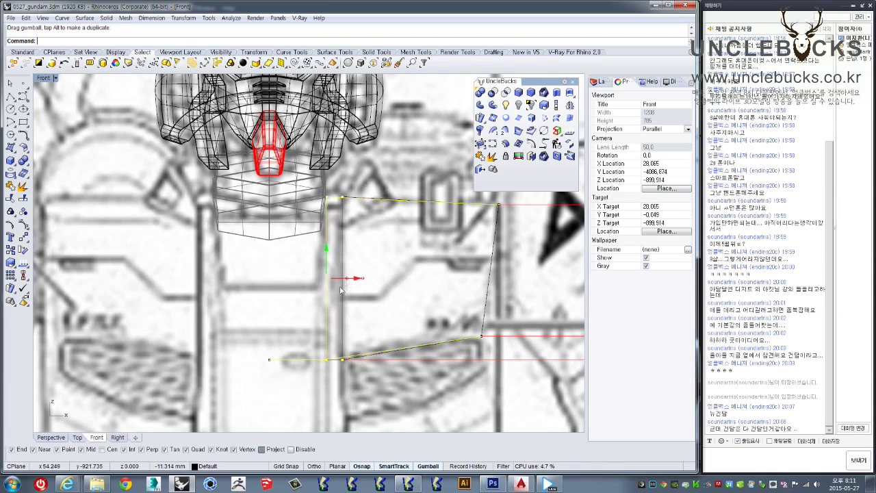
{"action": "mouse_move", "coordinate": [308, 184]}
{"action": "left_mouse_down"}
{"action": "mouse_move", "coordinate": [322, 205]}
{"action": "mouse_move", "coordinate": [356, 183]}
{"action": "left_mouse_up"}
{"action": "key", "text": "ctrl+z"}
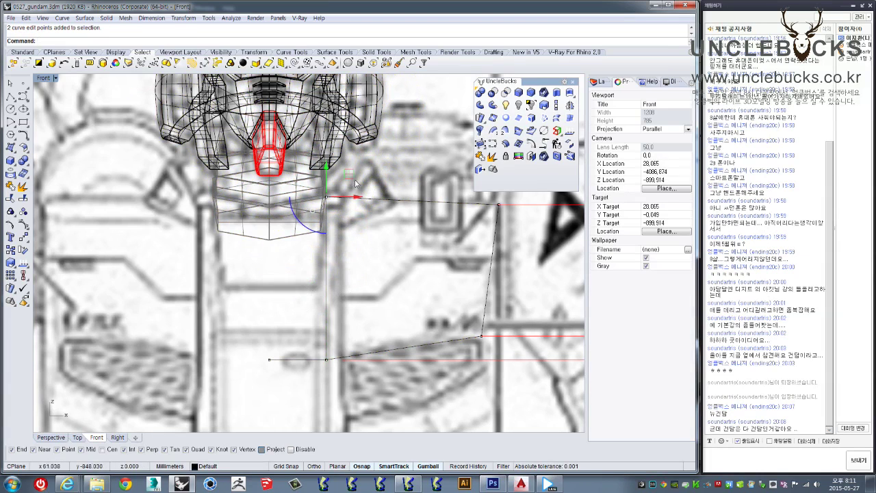
{"action": "left_click_drag", "start_coordinate": [330, 184], "coordinate": [333, 184]}
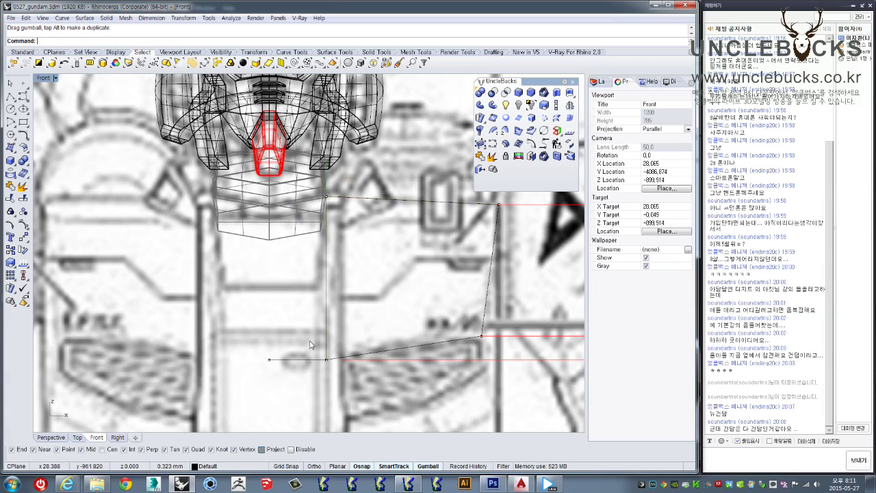
{"action": "left_click_drag", "start_coordinate": [342, 382], "coordinate": [399, 408]}
{"action": "left_click", "coordinate": [428, 359]}
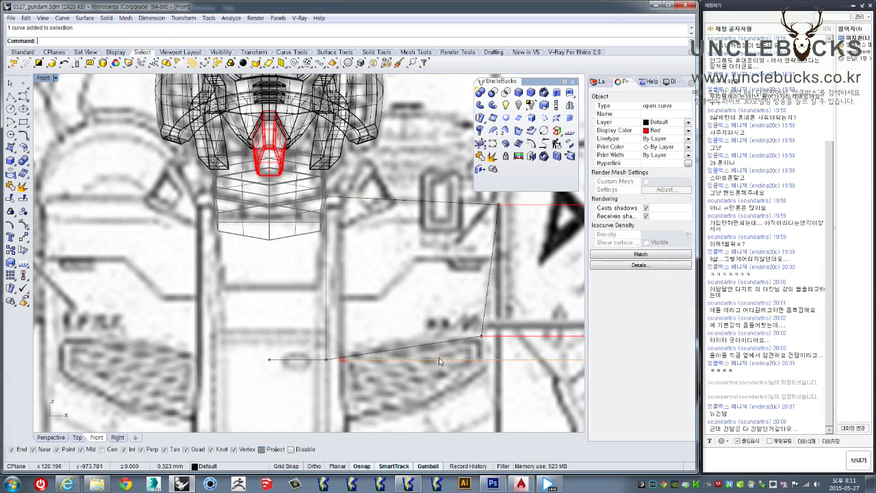
Step: Clear the guide selection and pan the Front view back over the torso block
{"action": "scroll", "coordinate": [344, 351], "scroll_direction": "down", "scroll_amount": 2}
{"action": "left_click", "coordinate": [305, 335]}
{"action": "left_click", "coordinate": [252, 356]}
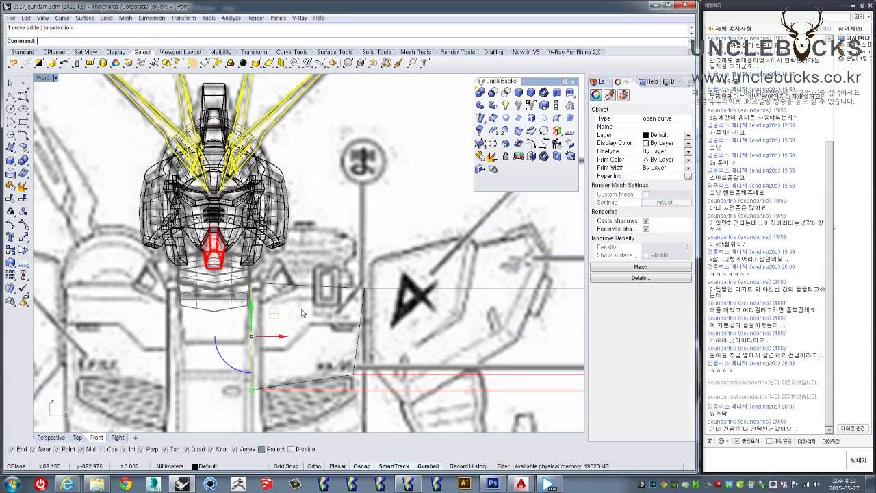
{"action": "right_click_drag", "start_coordinate": [423, 336], "coordinate": [406, 303]}
{"action": "left_click", "coordinate": [406, 303]}
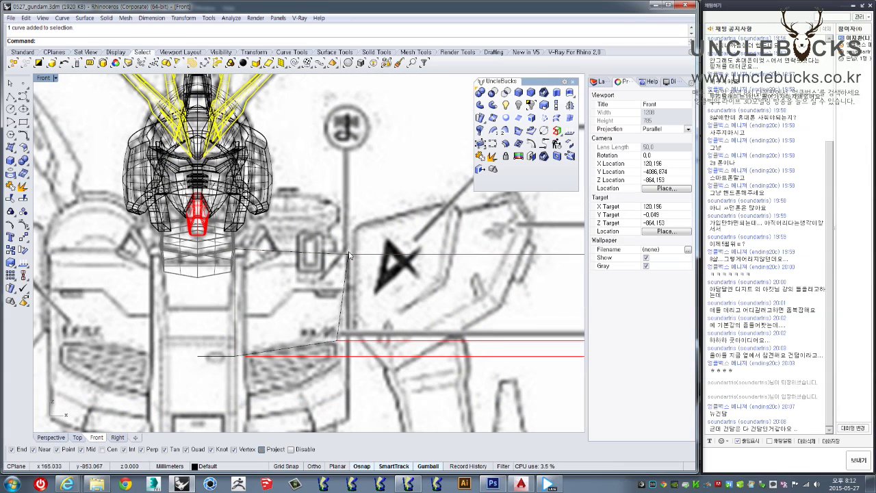
{"action": "scroll", "coordinate": [387, 315], "scroll_direction": "down", "scroll_amount": 4}
{"action": "scroll", "coordinate": [152, 284], "scroll_direction": "up", "scroll_amount": 1}
{"action": "scroll", "coordinate": [152, 284], "scroll_direction": "up", "scroll_amount": 1}
{"action": "right_click_drag", "start_coordinate": [152, 284], "coordinate": [260, 265]}
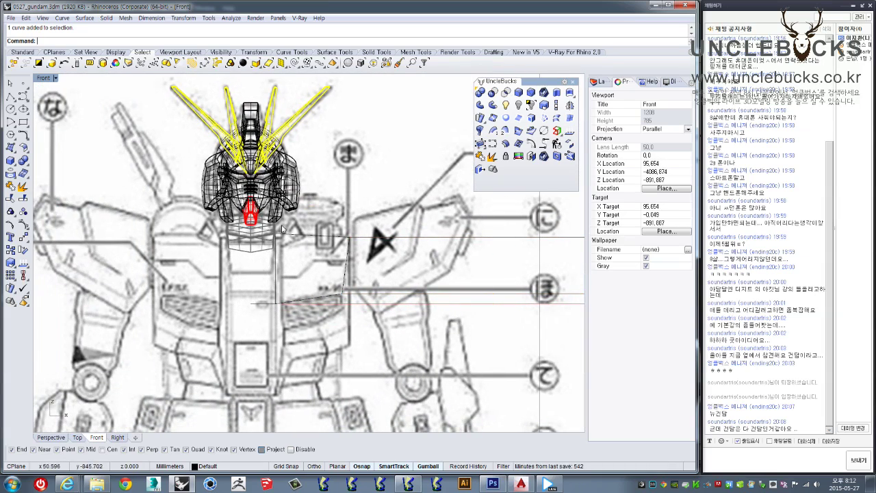
Step: Zoom in on the blueprint's shoulder and chest area, then start a polyline there
{"action": "scroll", "coordinate": [286, 310], "scroll_direction": "down", "scroll_amount": 1}
{"action": "mouse_move", "coordinate": [286, 311]}
{"action": "right_mouse_down"}
{"action": "mouse_move", "coordinate": [565, 291]}
{"action": "mouse_move", "coordinate": [566, 270]}
{"action": "right_mouse_up"}
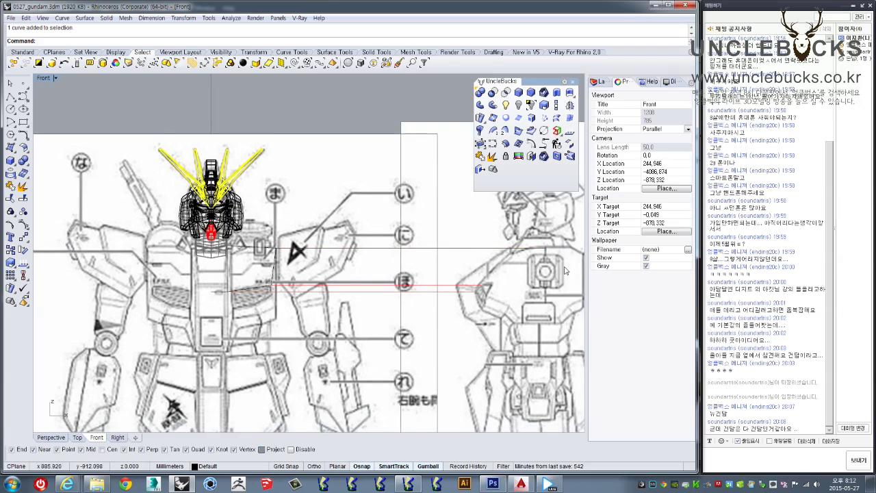
{"action": "scroll", "coordinate": [248, 268], "scroll_direction": "up", "scroll_amount": 1}
{"action": "scroll", "coordinate": [233, 271], "scroll_direction": "up", "scroll_amount": 1}
{"action": "scroll", "coordinate": [199, 277], "scroll_direction": "up", "scroll_amount": 2}
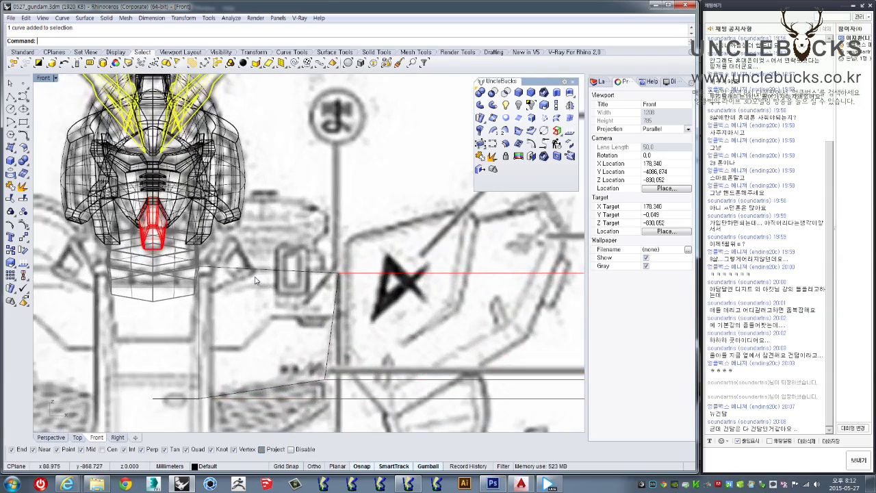
{"action": "scroll", "coordinate": [174, 282], "scroll_direction": "up", "scroll_amount": 1}
{"action": "left_click", "coordinate": [139, 305]}
{"action": "scroll", "coordinate": [82, 257], "scroll_direction": "down", "scroll_amount": 3}
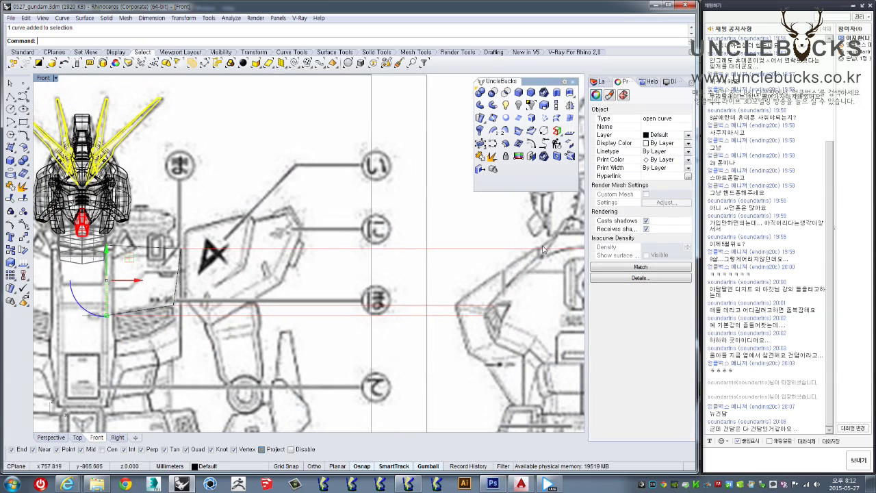
{"action": "scroll", "coordinate": [454, 316], "scroll_direction": "up", "scroll_amount": 1}
{"action": "right_click_drag", "start_coordinate": [454, 313], "coordinate": [426, 281]}
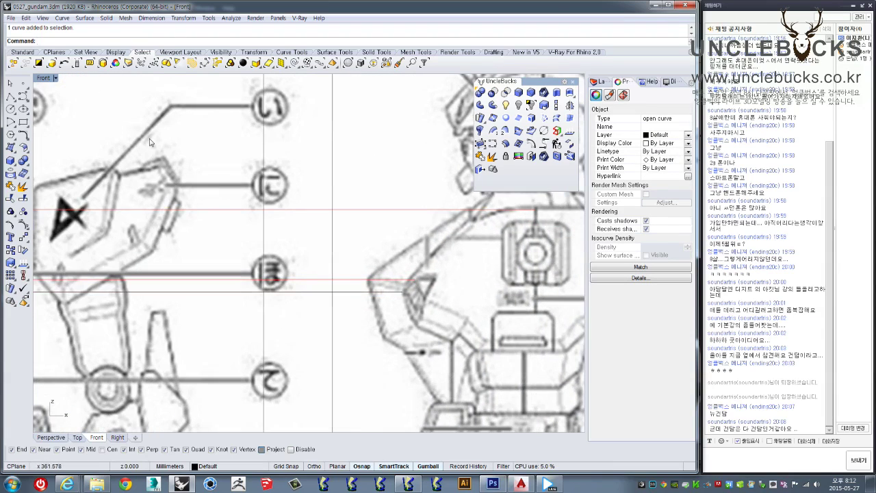
{"action": "left_click", "coordinate": [11, 96]}
Step: Trace the chest armour edge with a five-vertex polyline from the shoulder vent to the centre line
{"action": "right_click_drag", "start_coordinate": [415, 279], "coordinate": [463, 266]}
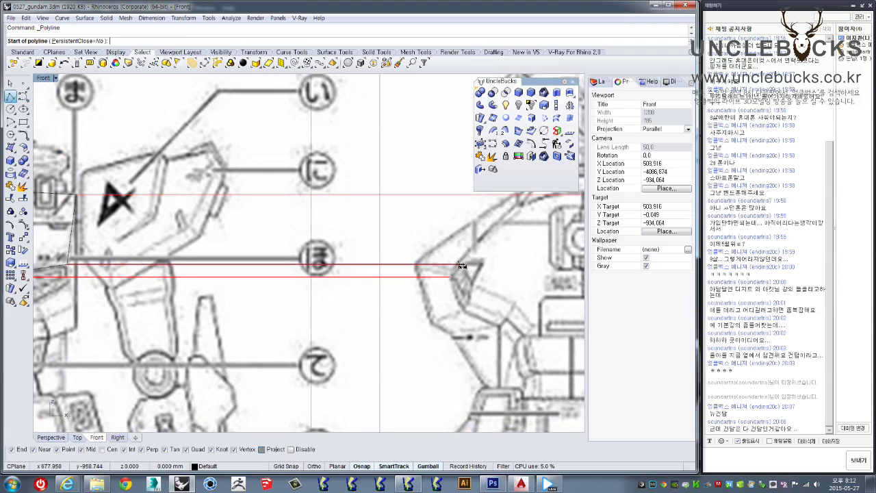
{"action": "left_click", "coordinate": [462, 266]}
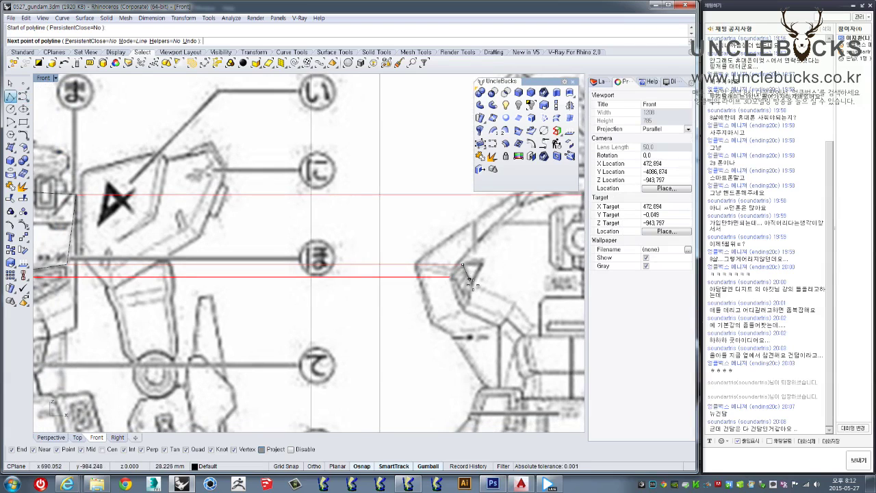
{"action": "left_click", "coordinate": [472, 282]}
{"action": "scroll", "coordinate": [425, 295], "scroll_direction": "up", "scroll_amount": 2}
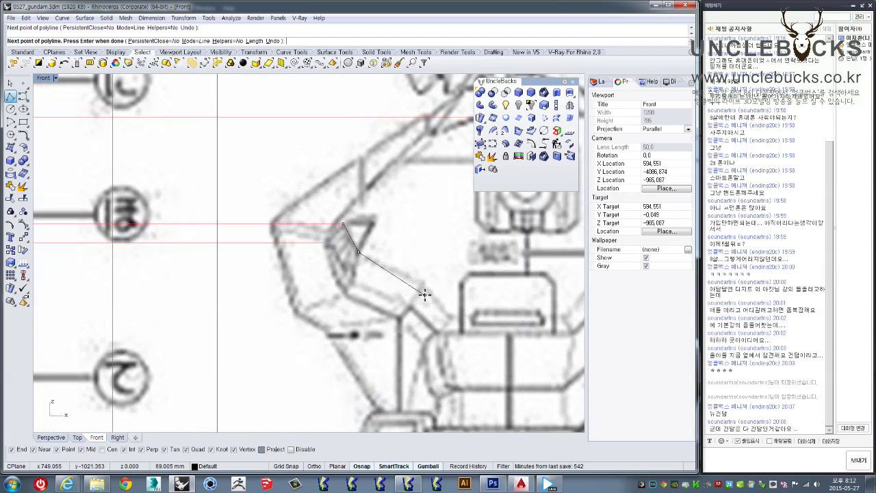
{"action": "left_click", "coordinate": [424, 281]}
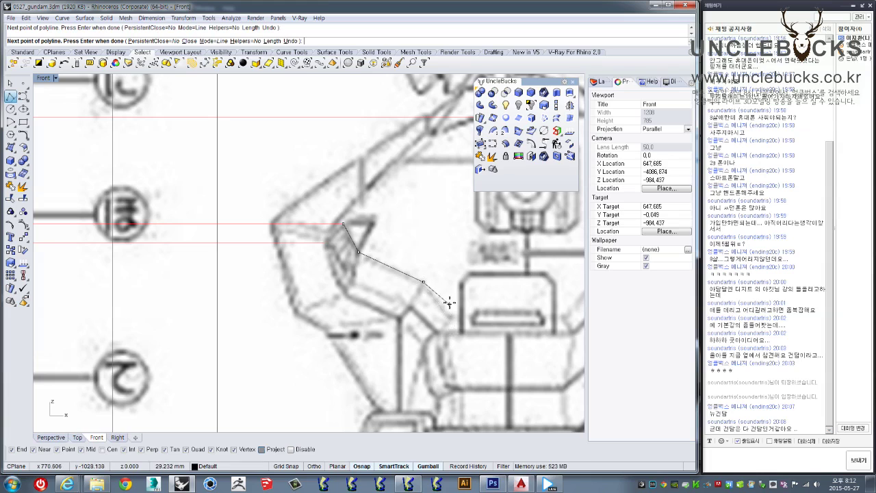
{"action": "scroll", "coordinate": [450, 303], "scroll_direction": "up", "scroll_amount": 3}
{"action": "scroll", "coordinate": [455, 308], "scroll_direction": "up", "scroll_amount": 3}
{"action": "right_click_drag", "start_coordinate": [460, 312], "coordinate": [343, 303]}
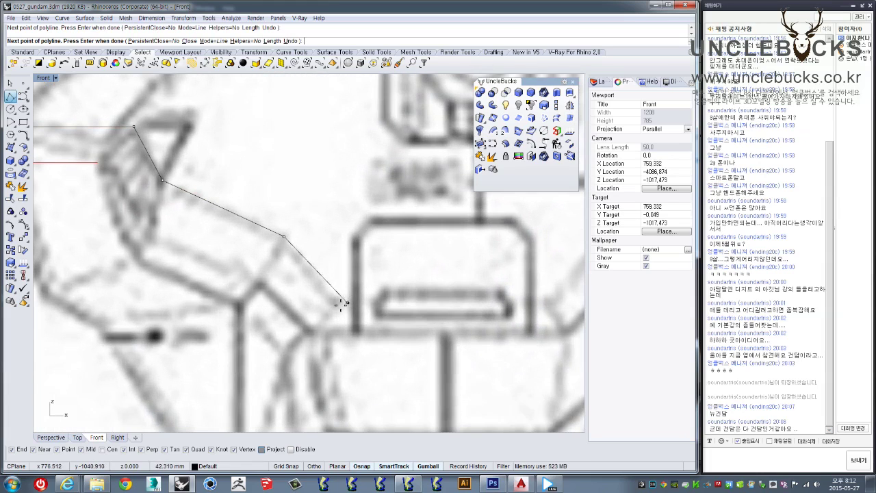
{"action": "left_click", "coordinate": [333, 304]}
{"action": "scroll", "coordinate": [383, 308], "scroll_direction": "down", "scroll_amount": 4}
{"action": "right_click_drag", "start_coordinate": [401, 308], "coordinate": [321, 399]}
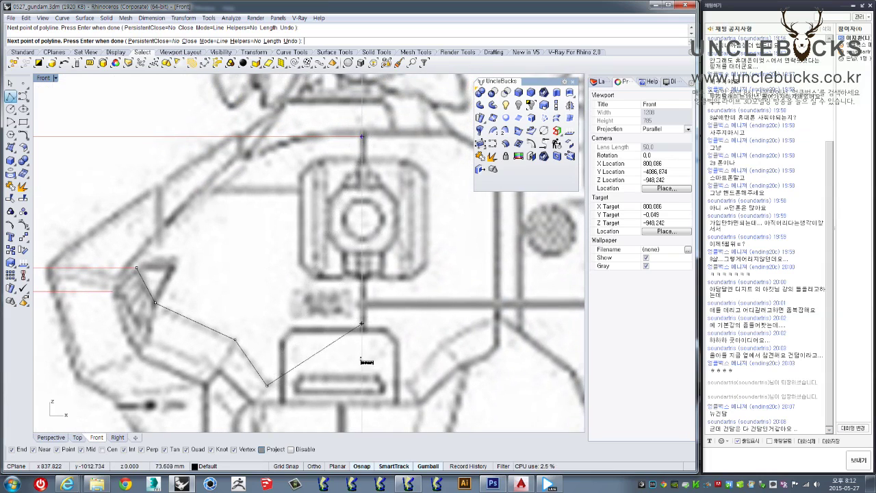
{"action": "left_click", "coordinate": [363, 385]}
{"action": "key", "text": "Return"}
Step: Zoom out and select the finished chest outline curve
{"action": "scroll", "coordinate": [410, 246], "scroll_direction": "down", "scroll_amount": 3}
{"action": "right_click_drag", "start_coordinate": [421, 243], "coordinate": [454, 228]}
{"action": "scroll", "coordinate": [411, 260], "scroll_direction": "down", "scroll_amount": 2}
{"action": "left_click", "coordinate": [400, 279]}
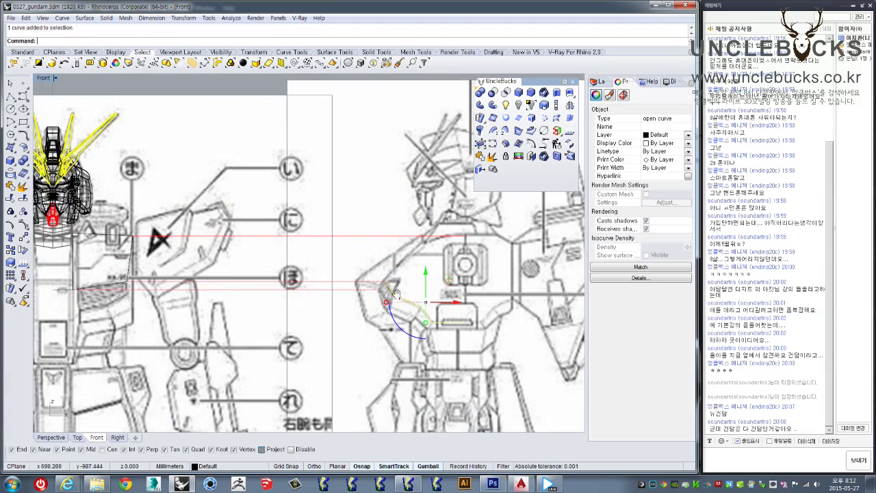
{"action": "right_click_drag", "start_coordinate": [398, 299], "coordinate": [426, 284]}
{"action": "left_click", "coordinate": [11, 97]}
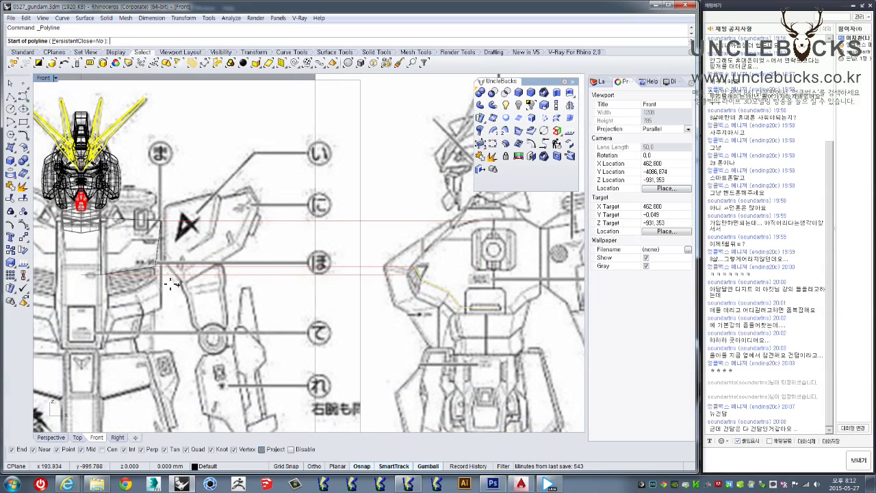
Step: Draw a horizontal guide from the chest outline's end across to the torso block edge
{"action": "left_click", "coordinate": [419, 277]}
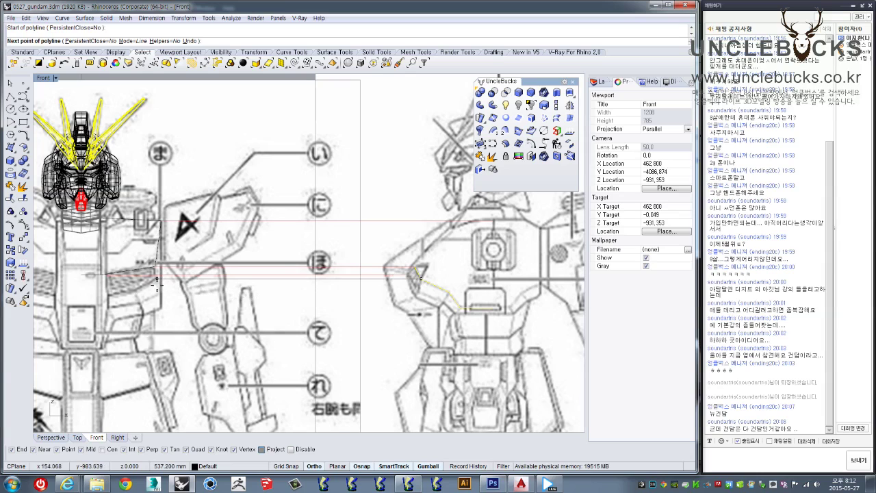
{"action": "right_click_drag", "start_coordinate": [156, 280], "coordinate": [257, 294]}
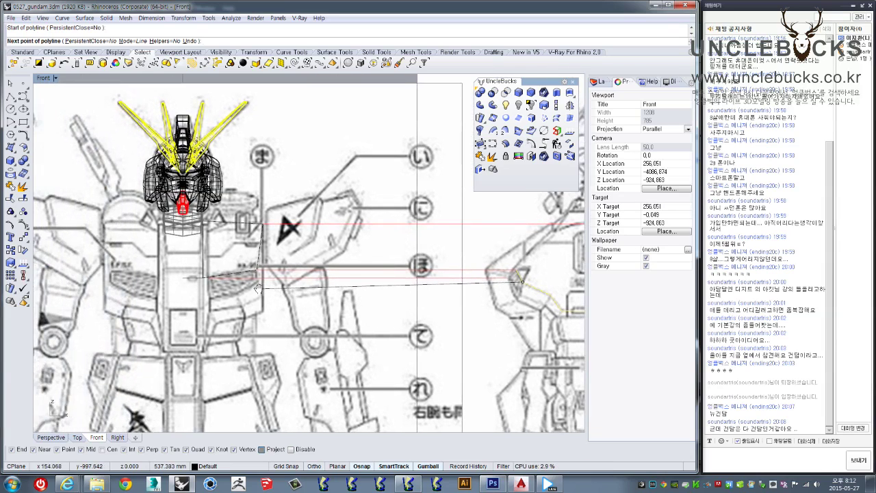
{"action": "scroll", "coordinate": [258, 295], "scroll_direction": "up", "scroll_amount": 2}
{"action": "scroll", "coordinate": [258, 294], "scroll_direction": "up", "scroll_amount": 2}
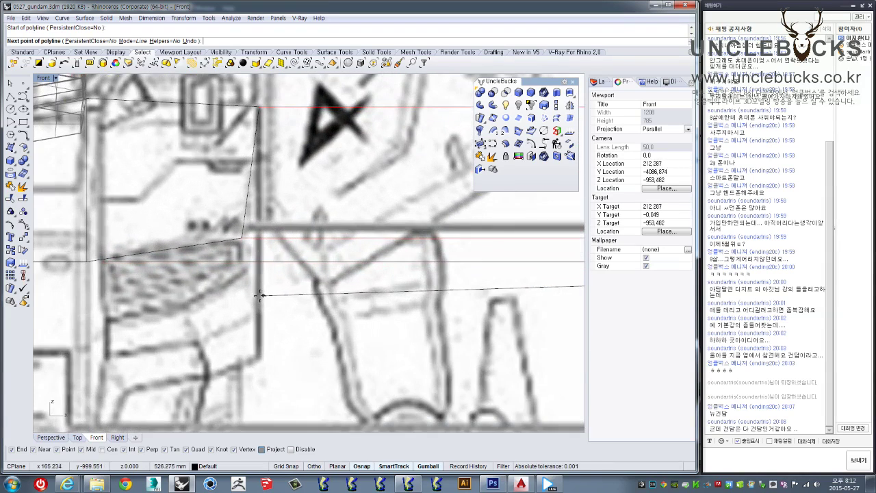
{"action": "left_click", "coordinate": [250, 276]}
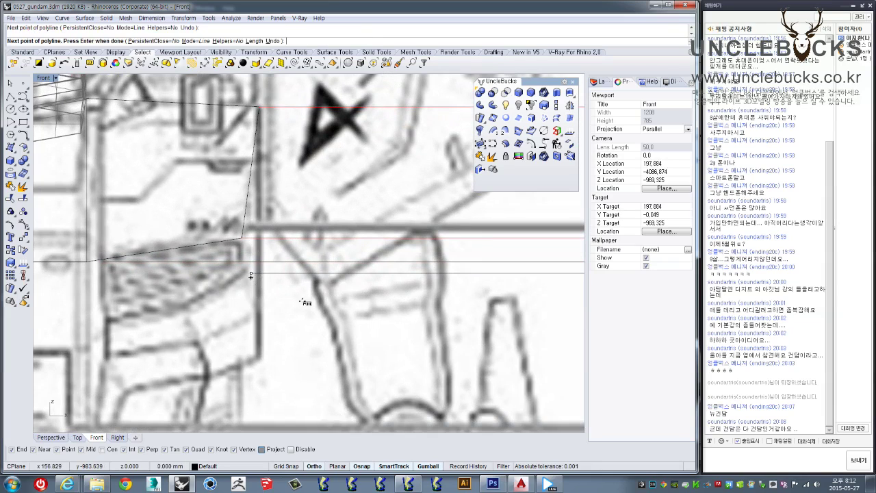
{"action": "scroll", "coordinate": [270, 307], "scroll_direction": "down", "scroll_amount": 1}
{"action": "key", "text": "Return"}
{"action": "scroll", "coordinate": [284, 321], "scroll_direction": "down", "scroll_amount": 2}
{"action": "scroll", "coordinate": [284, 321], "scroll_direction": "down", "scroll_amount": 3}
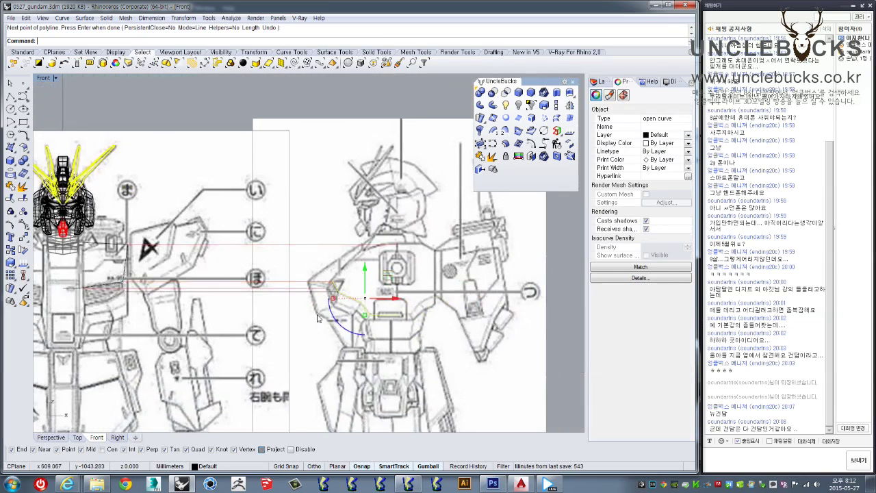
{"action": "scroll", "coordinate": [356, 198], "scroll_direction": "up", "scroll_amount": 4}
Step: Add two more horizontal guides from outline vertices, including its lower corner, to the block edge
{"action": "key", "text": "Return"}
{"action": "left_click", "coordinate": [373, 288]}
{"action": "scroll", "coordinate": [373, 287], "scroll_direction": "down", "scroll_amount": 2}
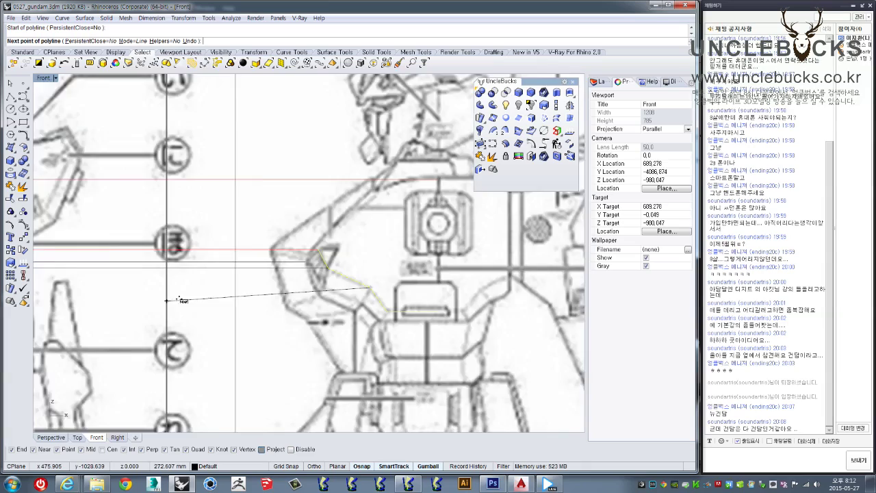
{"action": "scroll", "coordinate": [410, 302], "scroll_direction": "down", "scroll_amount": 2}
{"action": "scroll", "coordinate": [317, 302], "scroll_direction": "up", "scroll_amount": 5}
{"action": "scroll", "coordinate": [311, 303], "scroll_direction": "up", "scroll_amount": 3}
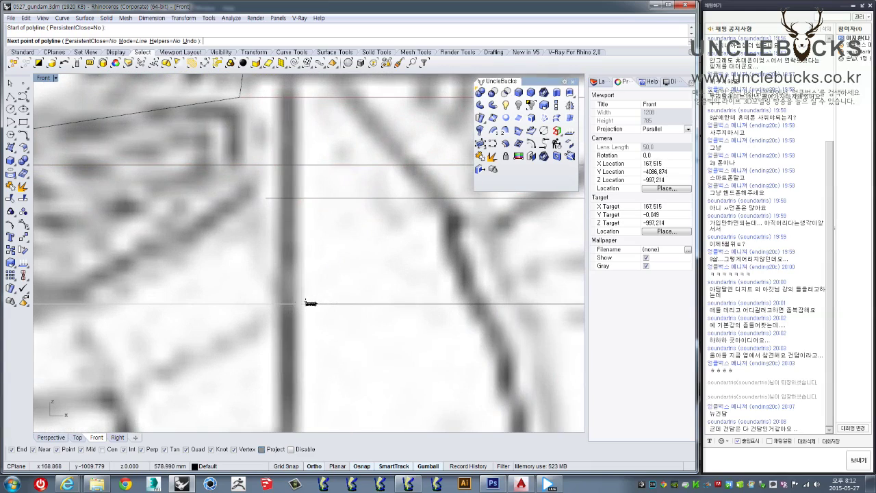
{"action": "left_click", "coordinate": [274, 306]}
{"action": "scroll", "coordinate": [323, 283], "scroll_direction": "down", "scroll_amount": 3}
{"action": "scroll", "coordinate": [356, 282], "scroll_direction": "down", "scroll_amount": 3}
{"action": "scroll", "coordinate": [391, 281], "scroll_direction": "up", "scroll_amount": 2}
{"action": "scroll", "coordinate": [365, 306], "scroll_direction": "up", "scroll_amount": 2}
{"action": "scroll", "coordinate": [366, 305], "scroll_direction": "up", "scroll_amount": 2}
{"action": "key", "text": "Return"}
{"action": "left_click", "coordinate": [453, 337]}
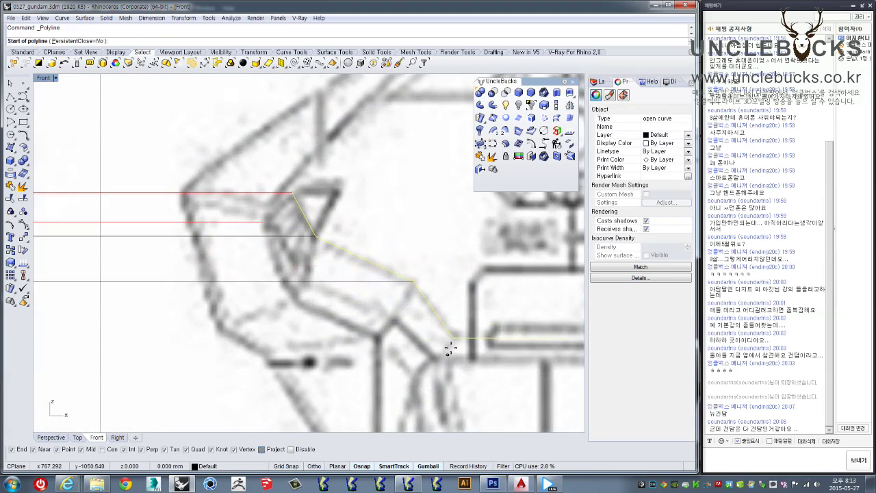
{"action": "scroll", "coordinate": [453, 337], "scroll_direction": "down", "scroll_amount": 3}
{"action": "scroll", "coordinate": [264, 322], "scroll_direction": "down", "scroll_amount": 2}
{"action": "right_click_drag", "start_coordinate": [265, 322], "coordinate": [460, 327]}
{"action": "scroll", "coordinate": [317, 325], "scroll_direction": "up", "scroll_amount": 4}
{"action": "scroll", "coordinate": [316, 324], "scroll_direction": "up", "scroll_amount": 3}
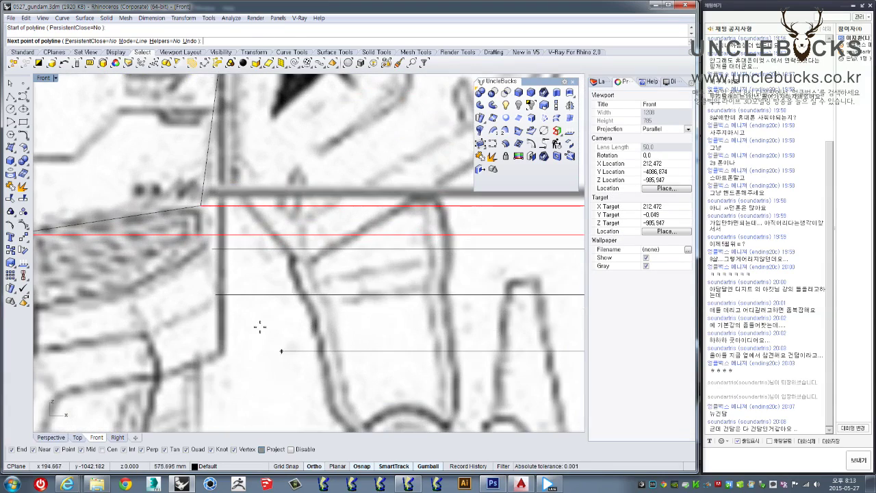
{"action": "left_click", "coordinate": [222, 356]}
{"action": "key", "text": "Return"}
{"action": "scroll", "coordinate": [323, 346], "scroll_direction": "down", "scroll_amount": 2}
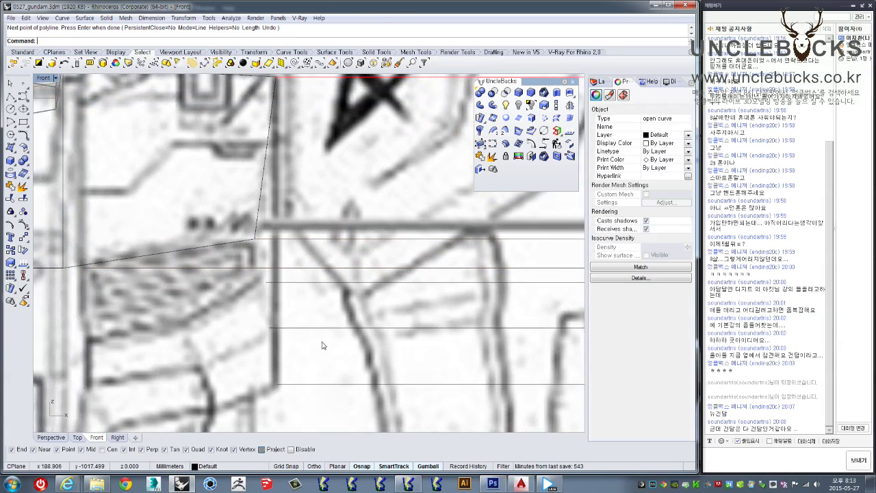
{"action": "scroll", "coordinate": [333, 340], "scroll_direction": "down", "scroll_amount": 2}
Step: Draw one more guide line starting at the torso block's upper corner
{"action": "left_click", "coordinate": [12, 98]}
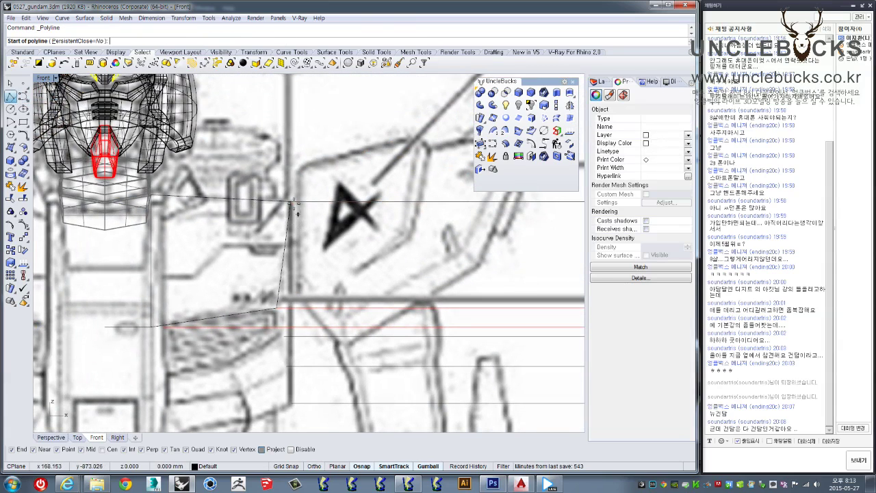
{"action": "left_click", "coordinate": [290, 202]}
{"action": "scroll", "coordinate": [305, 294], "scroll_direction": "up", "scroll_amount": 2}
{"action": "scroll", "coordinate": [330, 284], "scroll_direction": "up", "scroll_amount": 3}
{"action": "left_click", "coordinate": [317, 304]}
{"action": "key", "text": "Return"}
{"action": "scroll", "coordinate": [319, 230], "scroll_direction": "up", "scroll_amount": 3}
{"action": "scroll", "coordinate": [354, 193], "scroll_direction": "up", "scroll_amount": 2}
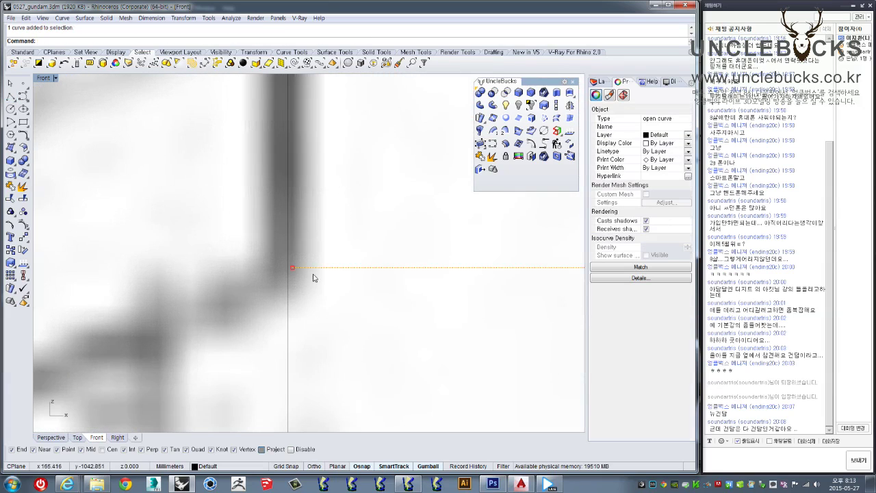
Step: Move the horizontal guide line's left end point onto the vertical axis
{"action": "scroll", "coordinate": [313, 277], "scroll_direction": "up", "scroll_amount": 2}
{"action": "left_click", "coordinate": [293, 269]}
{"action": "scroll", "coordinate": [152, 272], "scroll_direction": "up", "scroll_amount": 2}
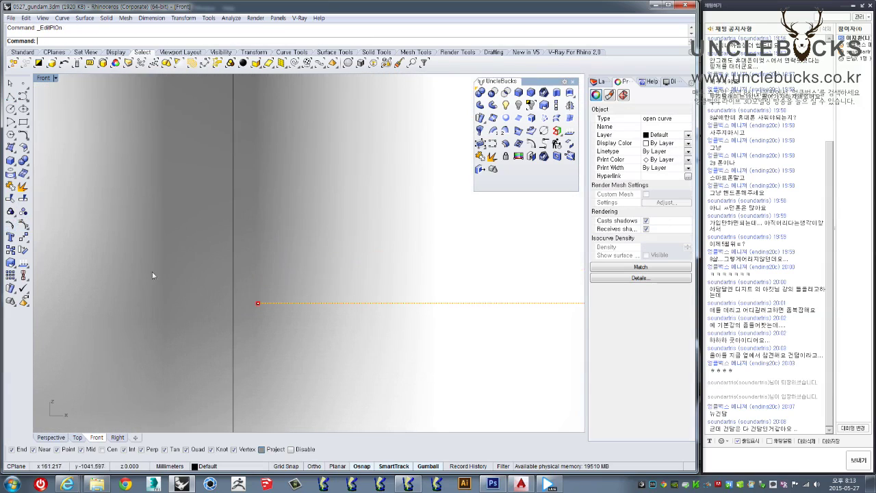
{"action": "left_click", "coordinate": [256, 304]}
{"action": "scroll", "coordinate": [261, 315], "scroll_direction": "up", "scroll_amount": 2}
{"action": "key", "text": "Return"}
{"action": "left_click", "coordinate": [226, 291]}
{"action": "left_click", "coordinate": [185, 291]}
{"action": "right_click_drag", "start_coordinate": [186, 292], "coordinate": [203, 313]}
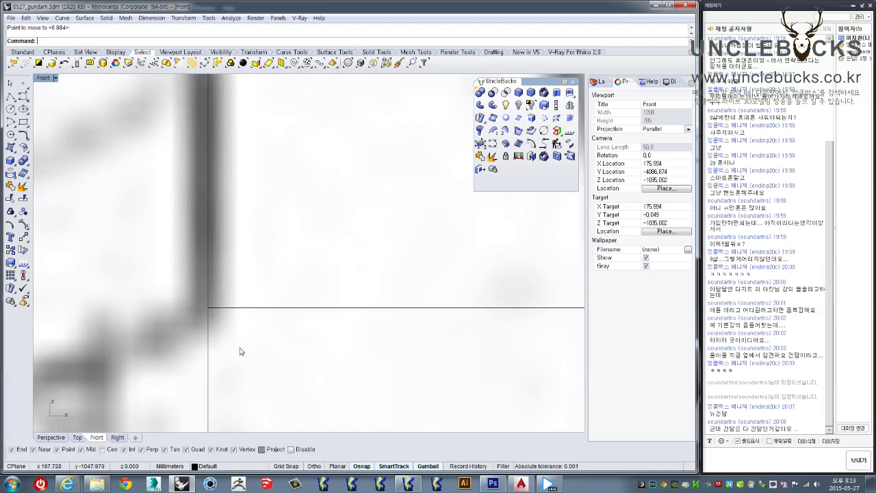
Step: Delete the unwanted vertical guide curve
{"action": "left_click", "coordinate": [240, 351]}
{"action": "right_click_drag", "start_coordinate": [247, 346], "coordinate": [313, 350]}
{"action": "key", "text": "Delete"}
{"action": "scroll", "coordinate": [308, 321], "scroll_direction": "down", "scroll_amount": 3}
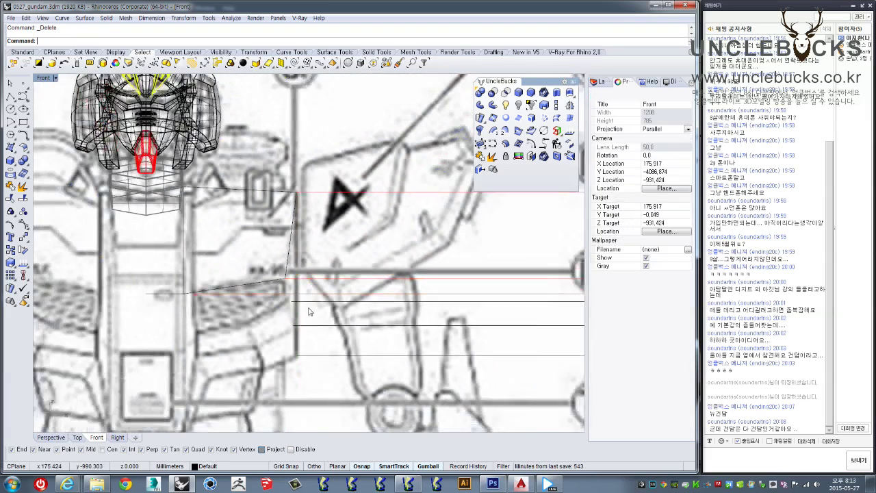
{"action": "scroll", "coordinate": [304, 326], "scroll_direction": "up", "scroll_amount": 3}
Step: Draw a polyline from the torso block's corner through the horizontal line's end
{"action": "right_click_drag", "start_coordinate": [303, 326], "coordinate": [293, 278]}
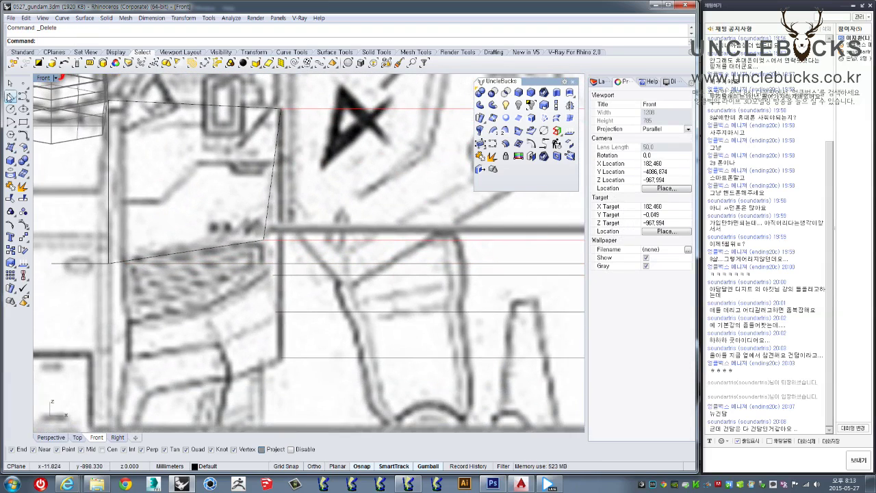
{"action": "left_click", "coordinate": [10, 96]}
{"action": "scroll", "coordinate": [226, 230], "scroll_direction": "up", "scroll_amount": 1}
{"action": "scroll", "coordinate": [226, 230], "scroll_direction": "up", "scroll_amount": 1}
{"action": "left_click", "coordinate": [284, 246]}
{"action": "left_click", "coordinate": [297, 299]}
{"action": "key", "text": "Down"}
{"action": "key", "text": "Down"}
{"action": "key", "text": "Down"}
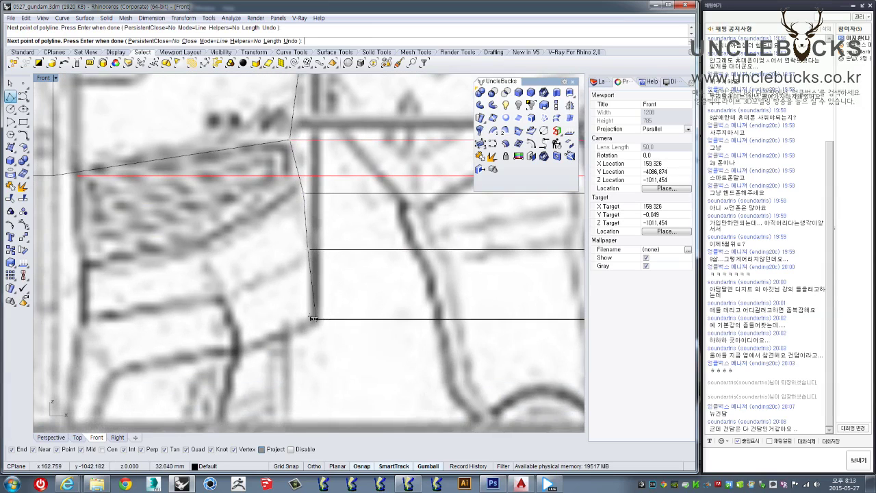
{"action": "left_click", "coordinate": [312, 319]}
{"action": "key", "text": "Return"}
Step: Select the four torso guide curves plus the right vertical edge curve
{"action": "scroll", "coordinate": [329, 316], "scroll_direction": "down", "scroll_amount": 1}
{"action": "key", "text": "Up"}
{"action": "key", "text": "Up"}
{"action": "key", "text": "Up"}
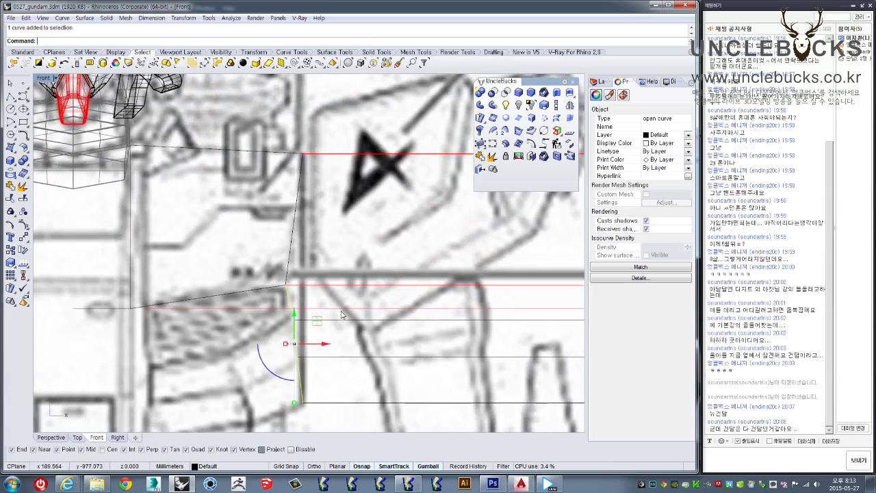
{"action": "scroll", "coordinate": [343, 315], "scroll_direction": "down", "scroll_amount": 2}
{"action": "scroll", "coordinate": [197, 233], "scroll_direction": "down", "scroll_amount": 1}
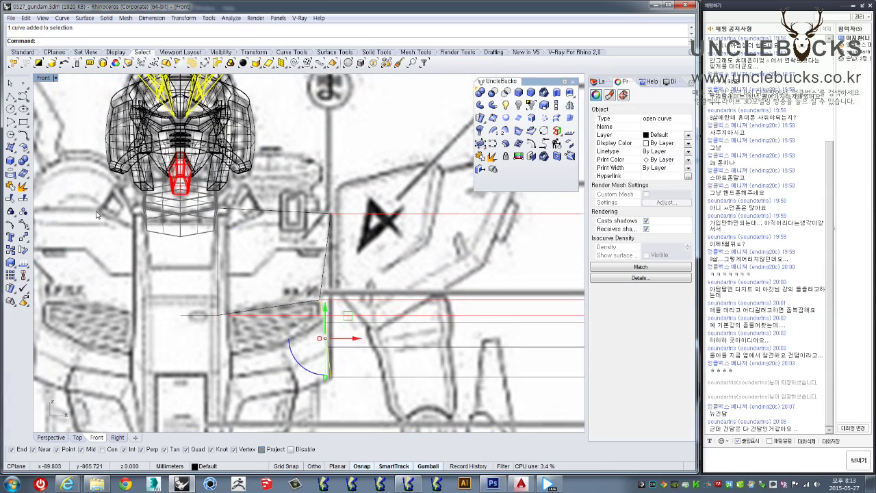
{"action": "left_click_drag", "start_coordinate": [98, 215], "coordinate": [347, 341]}
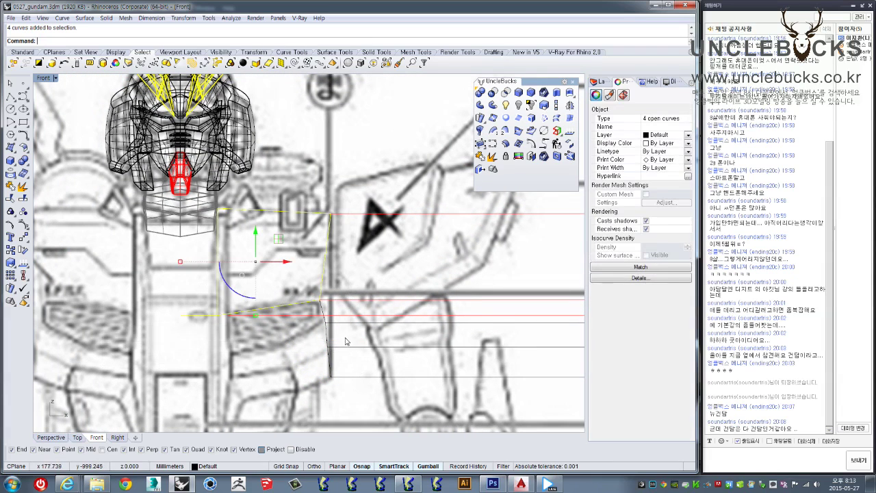
{"action": "left_click", "coordinate": [330, 356], "text": "shift"}
Step: Turn the selected guide curves into a block, picking its base point and confirming the definition
{"action": "scroll", "coordinate": [324, 274], "scroll_direction": "up", "scroll_amount": 1}
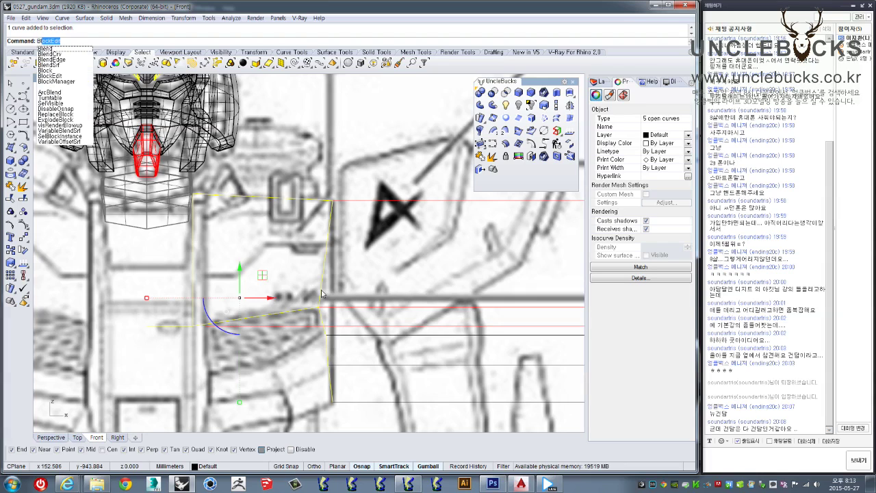
{"action": "type", "text": "lock"}
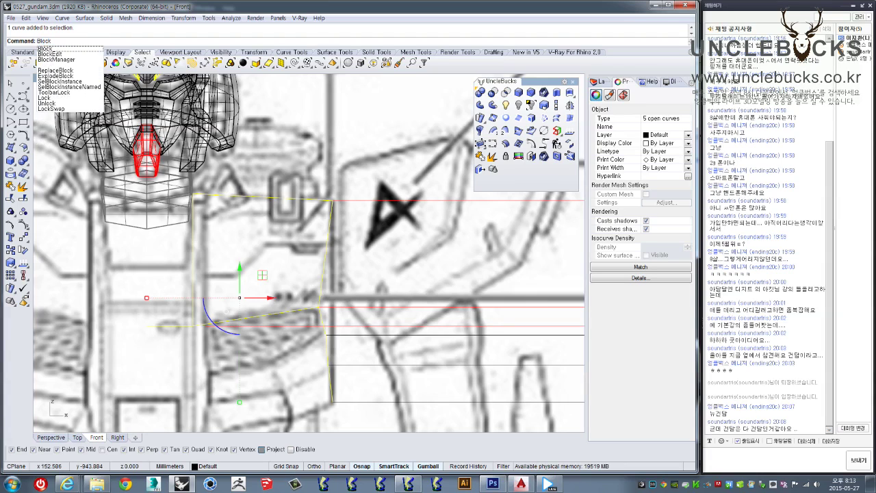
{"action": "key", "text": "Return"}
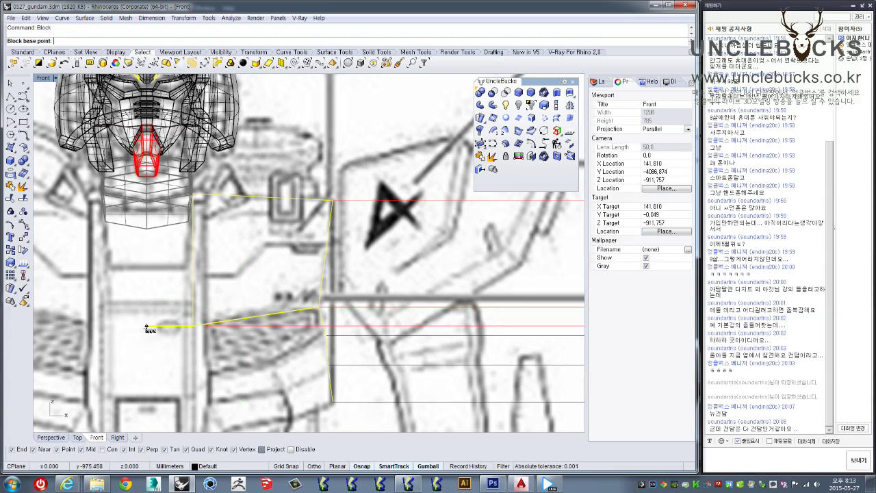
{"action": "left_click", "coordinate": [149, 232]}
{"action": "left_click", "coordinate": [466, 303]}
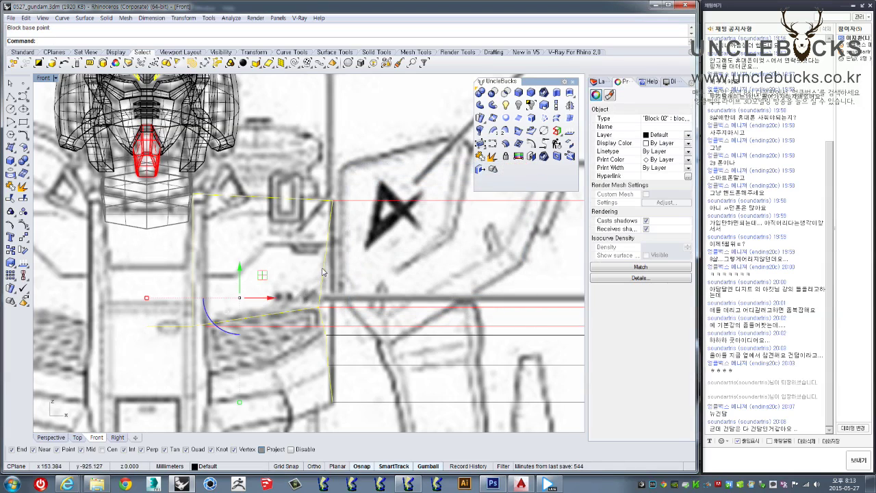
Step: Move the new block right over the front blueprint's chest
{"action": "scroll", "coordinate": [324, 271], "scroll_direction": "down", "scroll_amount": 3}
{"action": "scroll", "coordinate": [139, 270], "scroll_direction": "up", "scroll_amount": 2}
{"action": "left_click_drag", "start_coordinate": [125, 265], "coordinate": [380, 263]}
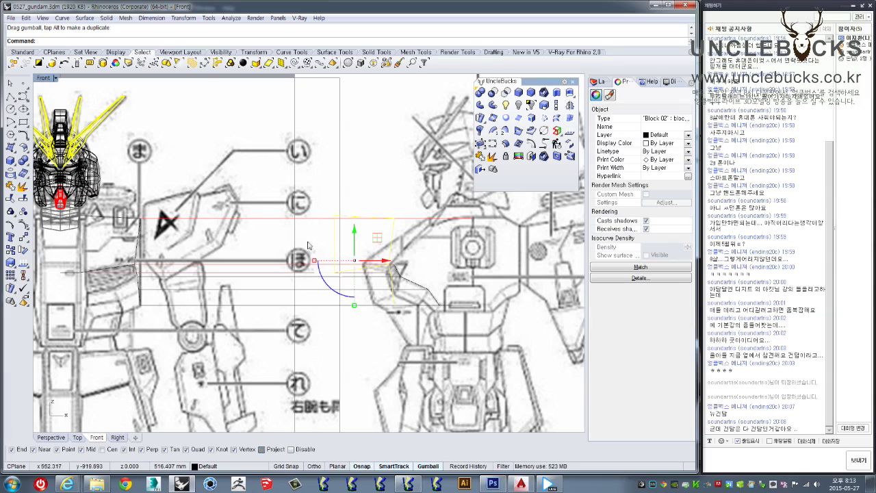
Step: In the Top view, rotate the guide block -90° with the gumball
{"action": "key", "text": "ctrl+F1"}
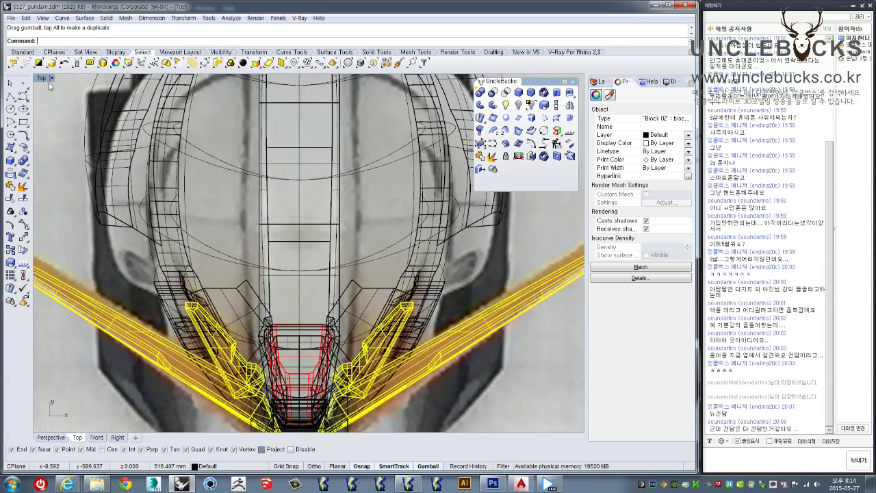
{"action": "scroll", "coordinate": [235, 259], "scroll_direction": "down", "scroll_amount": 3}
{"action": "scroll", "coordinate": [236, 259], "scroll_direction": "down", "scroll_amount": 2}
{"action": "scroll", "coordinate": [375, 277], "scroll_direction": "up", "scroll_amount": 2}
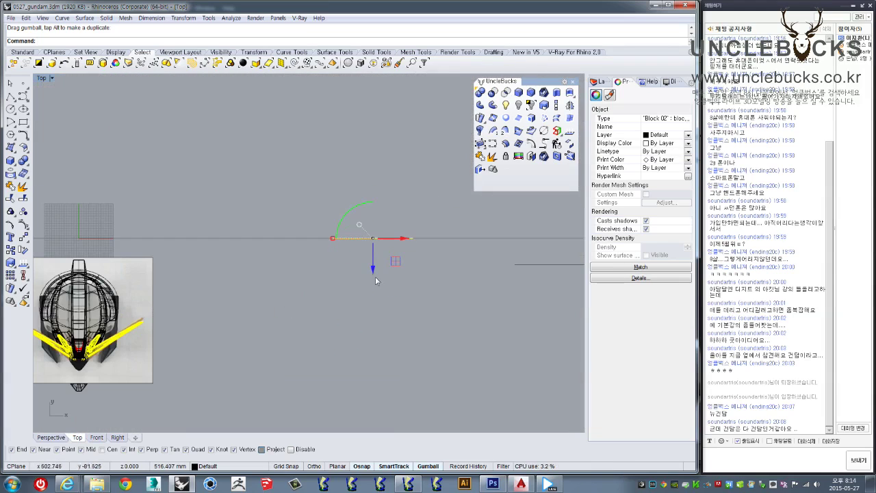
{"action": "left_click_drag", "start_coordinate": [361, 209], "coordinate": [430, 208]}
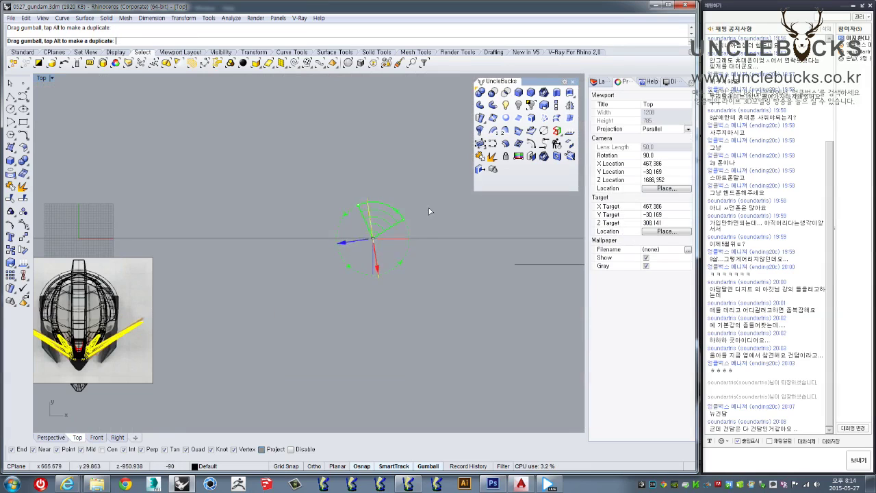
{"action": "left_click_drag", "start_coordinate": [375, 209], "coordinate": [309, 355], "text": "ctrl"}
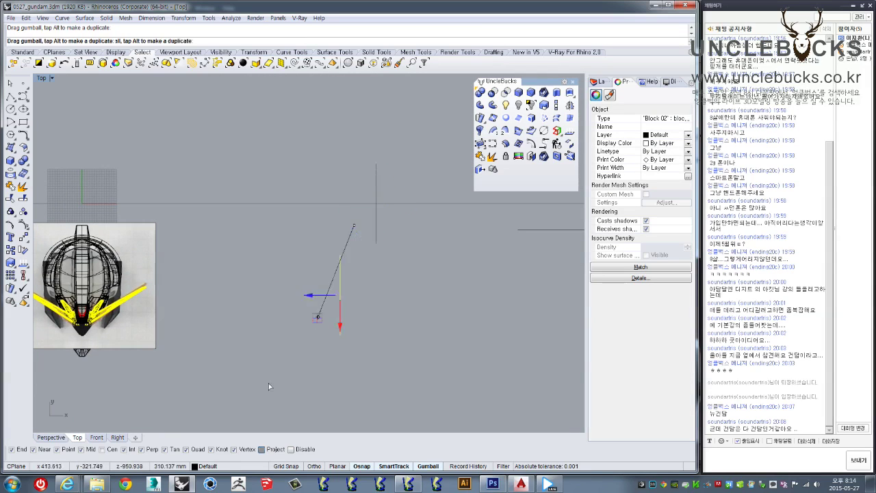
Step: Check the rotated block in a maximized, orbited Perspective view
{"action": "double_click", "coordinate": [41, 79]}
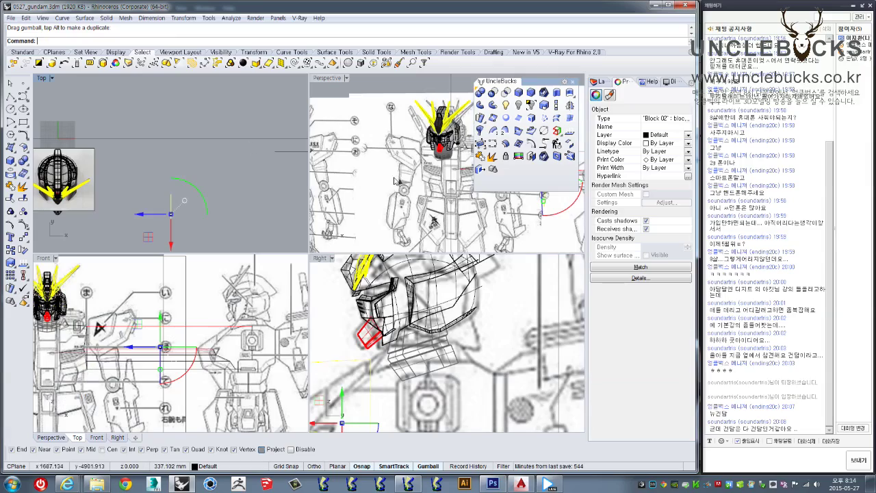
{"action": "double_click", "coordinate": [332, 81]}
{"action": "mouse_move", "coordinate": [343, 205]}
{"action": "right_mouse_down"}
{"action": "mouse_move", "coordinate": [405, 249]}
{"action": "mouse_move", "coordinate": [413, 240]}
{"action": "mouse_move", "coordinate": [152, 185]}
{"action": "right_mouse_up"}
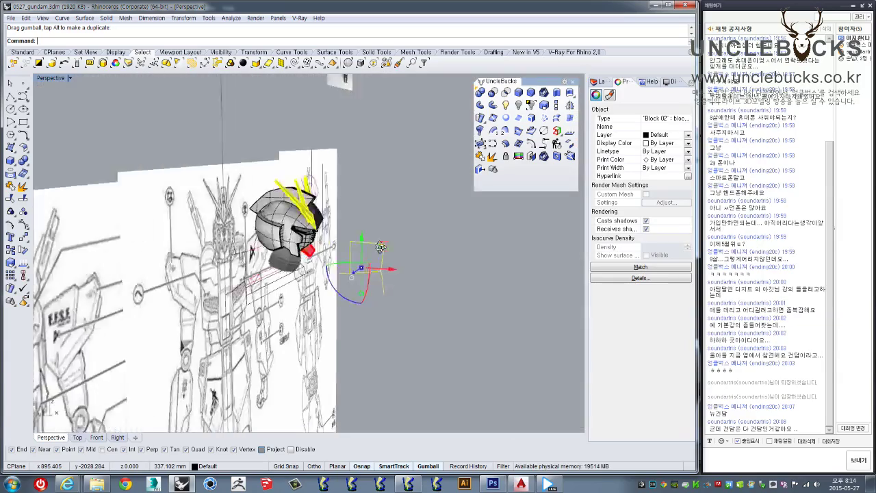
{"action": "double_click", "coordinate": [45, 78]}
Step: In the Right view, slide the block along the gumball arrow over the side blueprint's chest
{"action": "double_click", "coordinate": [320, 261]}
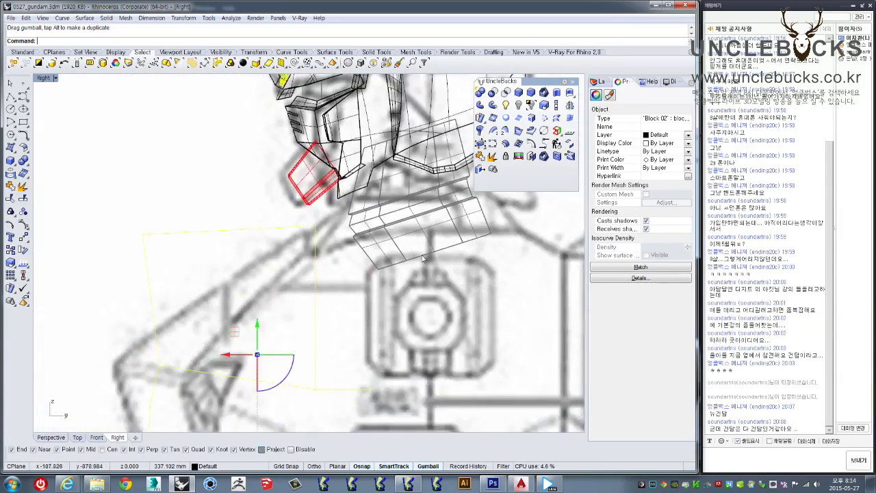
{"action": "scroll", "coordinate": [350, 293], "scroll_direction": "down", "scroll_amount": 3}
{"action": "scroll", "coordinate": [349, 293], "scroll_direction": "up", "scroll_amount": 2}
{"action": "scroll", "coordinate": [349, 293], "scroll_direction": "up", "scroll_amount": 2}
{"action": "scroll", "coordinate": [349, 293], "scroll_direction": "down", "scroll_amount": 3}
{"action": "scroll", "coordinate": [363, 296], "scroll_direction": "up", "scroll_amount": 1}
{"action": "scroll", "coordinate": [376, 299], "scroll_direction": "up", "scroll_amount": 1}
{"action": "left_click_drag", "start_coordinate": [339, 291], "coordinate": [371, 308]}
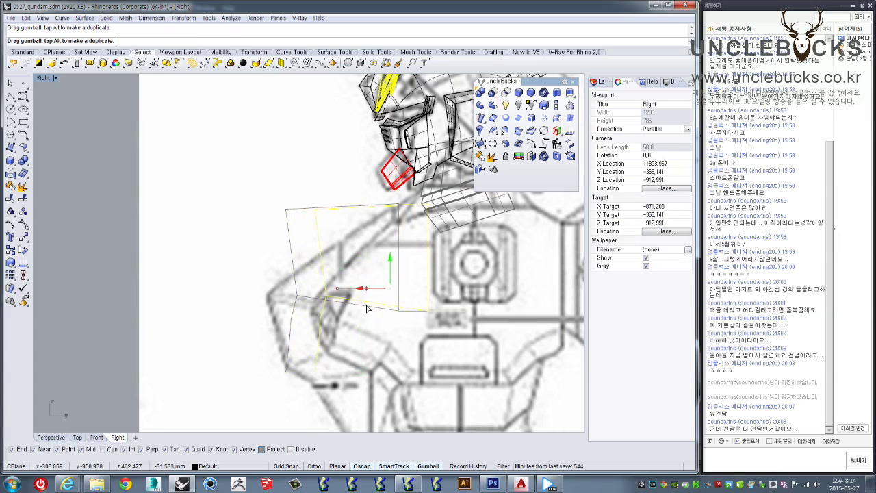
{"action": "left_click_drag", "start_coordinate": [366, 309], "coordinate": [370, 310]}
{"action": "scroll", "coordinate": [376, 309], "scroll_direction": "up", "scroll_amount": 1}
{"action": "scroll", "coordinate": [379, 309], "scroll_direction": "up", "scroll_amount": 1}
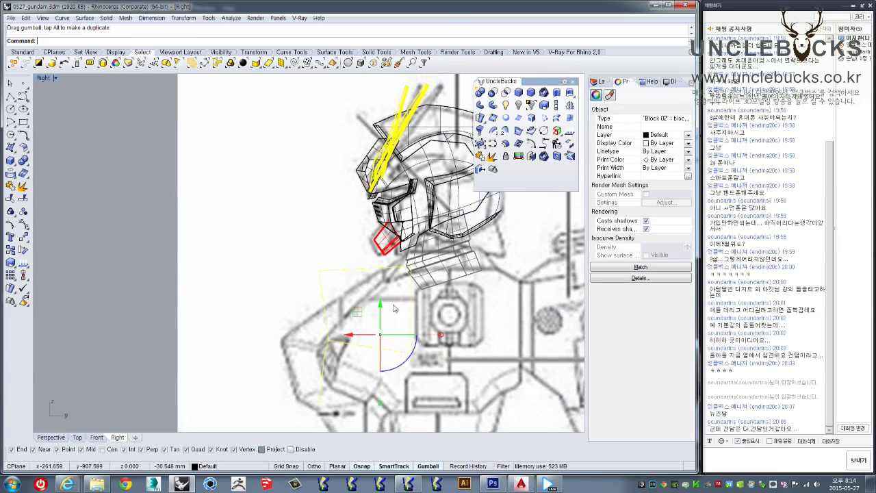
{"action": "scroll", "coordinate": [383, 309], "scroll_direction": "up", "scroll_amount": 1}
Step: Reselect the torso guide block and delete it
{"action": "left_click", "coordinate": [324, 256]}
{"action": "left_click", "coordinate": [326, 251]}
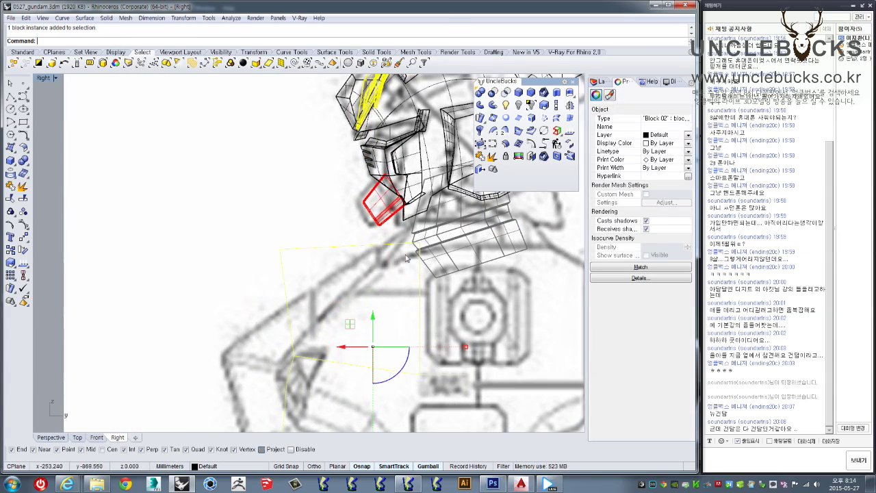
{"action": "scroll", "coordinate": [373, 248], "scroll_direction": "down", "scroll_amount": 1}
{"action": "scroll", "coordinate": [419, 245], "scroll_direction": "down", "scroll_amount": 1}
{"action": "key", "text": "Delete"}
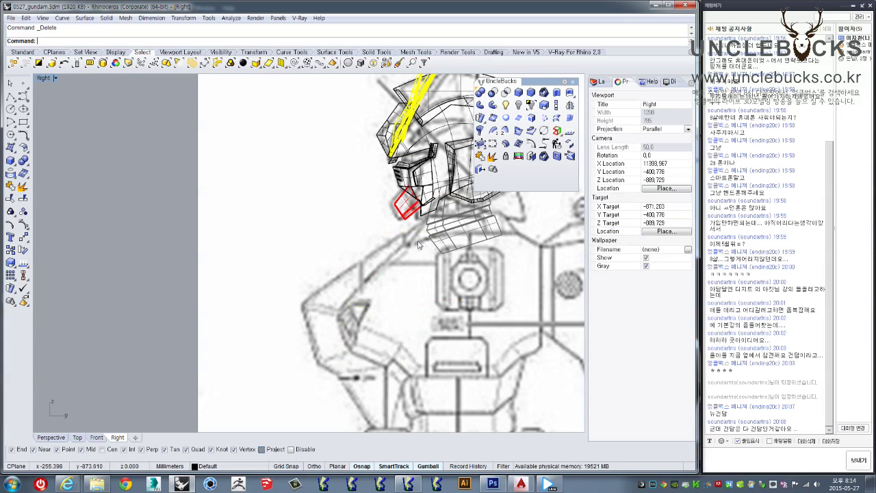
Step: Undo the deletion and nudge the block right toward the side blueprint in Perspective
{"action": "double_click", "coordinate": [41, 80]}
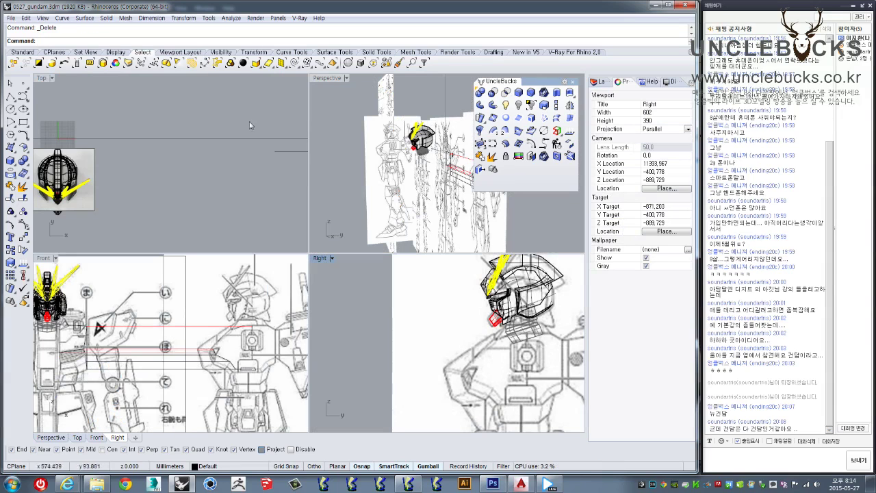
{"action": "double_click", "coordinate": [332, 81]}
{"action": "right_click_drag", "start_coordinate": [332, 82], "coordinate": [328, 153]}
{"action": "key", "text": "ctrl+z"}
{"action": "right_click_drag", "start_coordinate": [389, 248], "coordinate": [391, 293]}
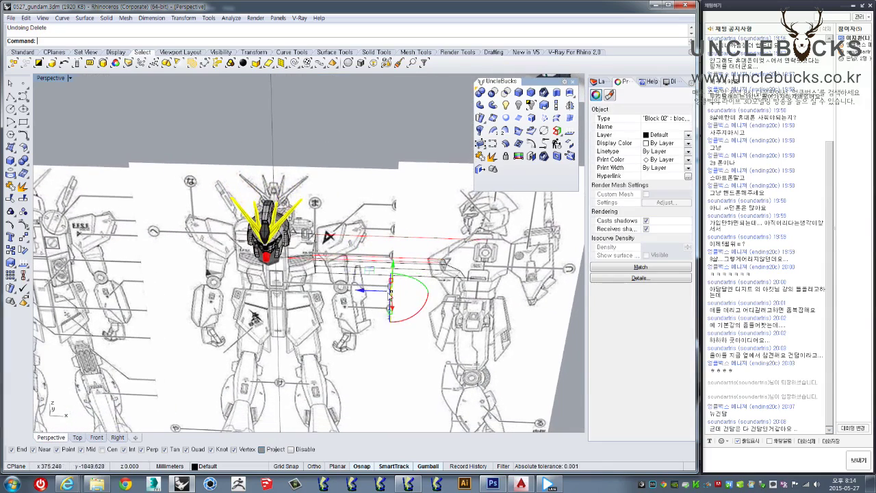
{"action": "left_click_drag", "start_coordinate": [373, 295], "coordinate": [460, 318]}
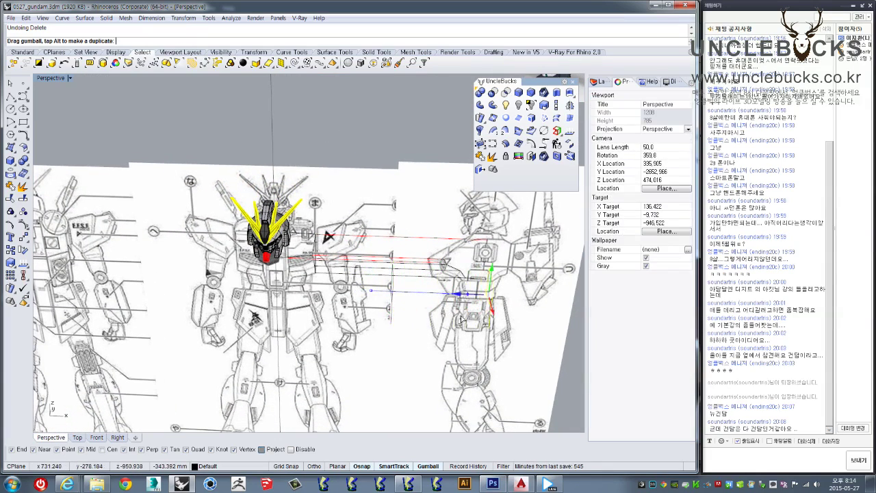
{"action": "key", "text": "ctrl+m"}
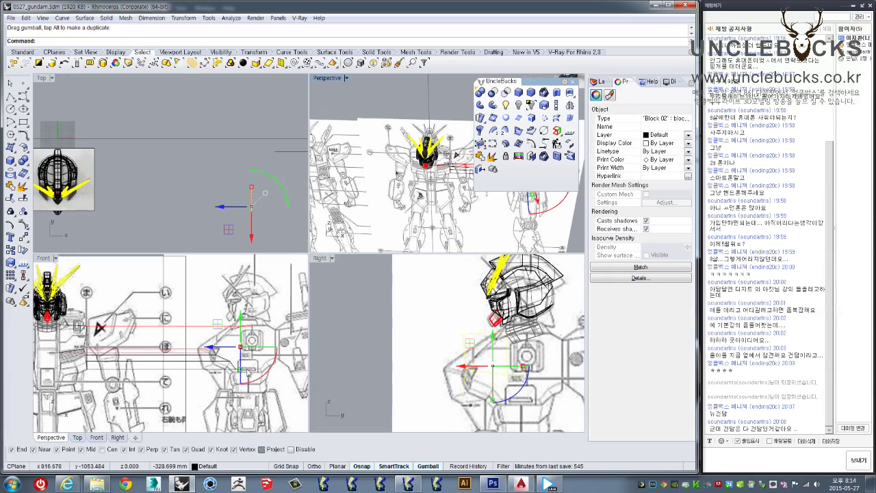
Step: Move the block with M onto the front blueprint's chest
{"action": "scroll", "coordinate": [226, 342], "scroll_direction": "up", "scroll_amount": 4}
{"action": "scroll", "coordinate": [199, 342], "scroll_direction": "up", "scroll_amount": 4}
{"action": "scroll", "coordinate": [170, 341], "scroll_direction": "up", "scroll_amount": 4}
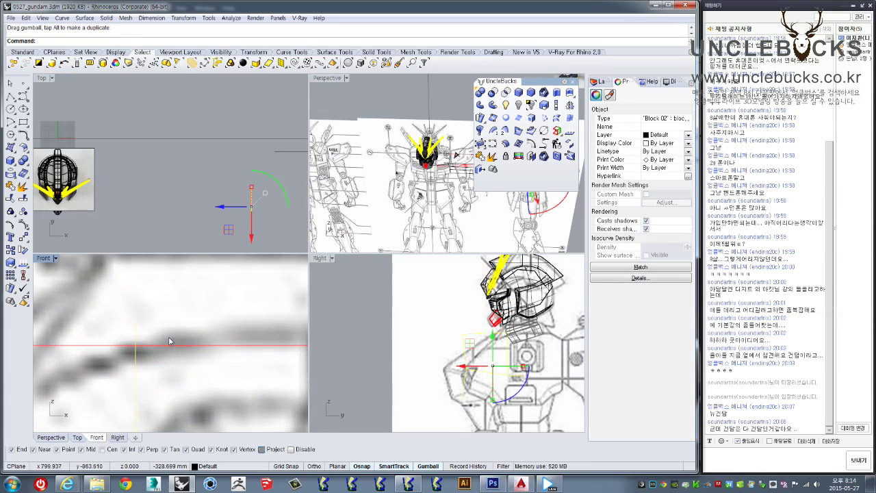
{"action": "type", "text": "m"}
{"action": "key", "text": "Return"}
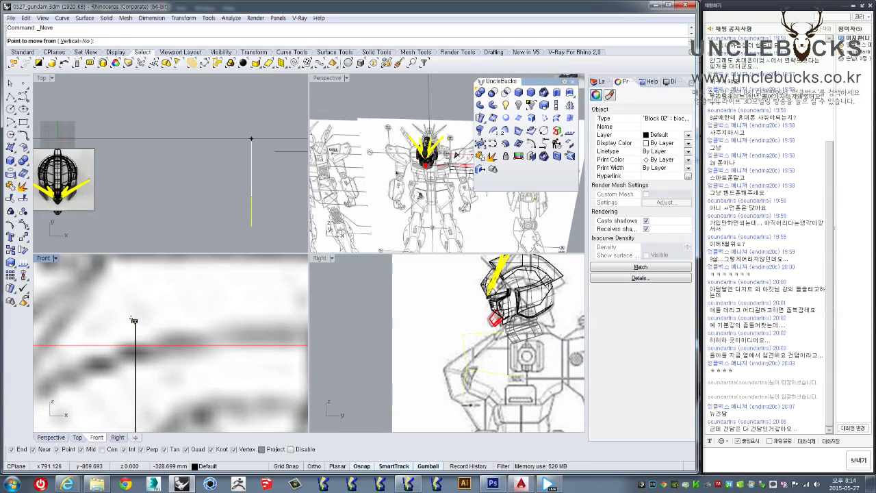
{"action": "left_click", "coordinate": [145, 322]}
{"action": "scroll", "coordinate": [227, 310], "scroll_direction": "down", "scroll_amount": 1}
{"action": "scroll", "coordinate": [227, 309], "scroll_direction": "down", "scroll_amount": 1}
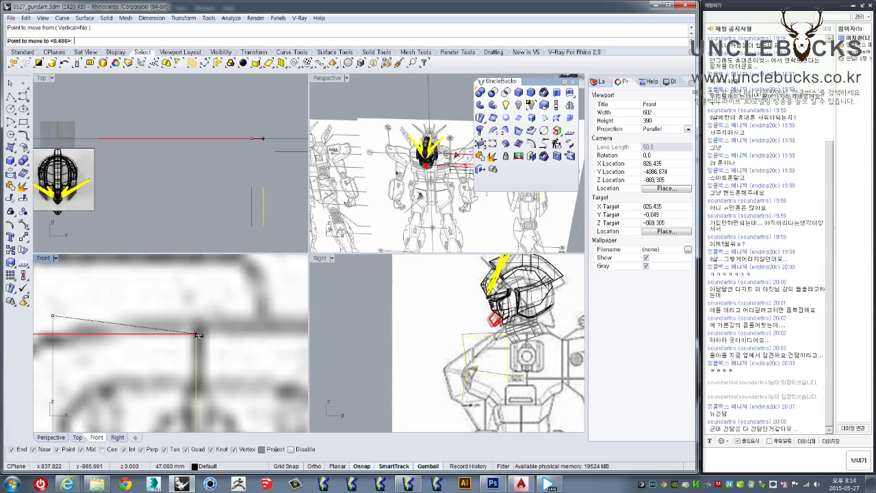
{"action": "left_click", "coordinate": [197, 332]}
Step: Check the block's placement in the maximized side and front views
{"action": "scroll", "coordinate": [221, 295], "scroll_direction": "down", "scroll_amount": 2}
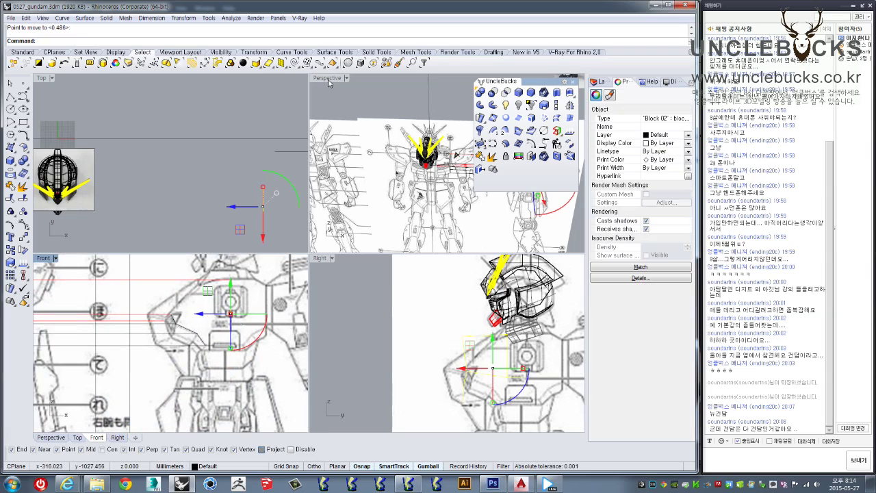
{"action": "double_click", "coordinate": [318, 262]}
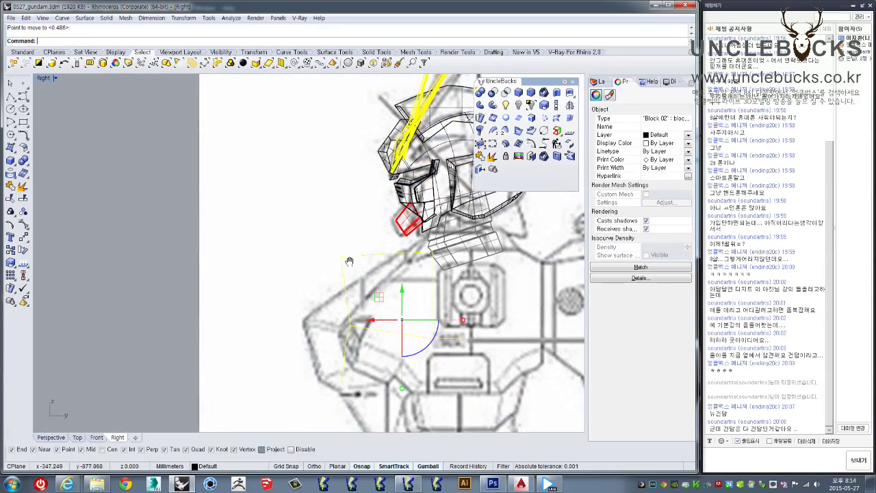
{"action": "double_click", "coordinate": [45, 78]}
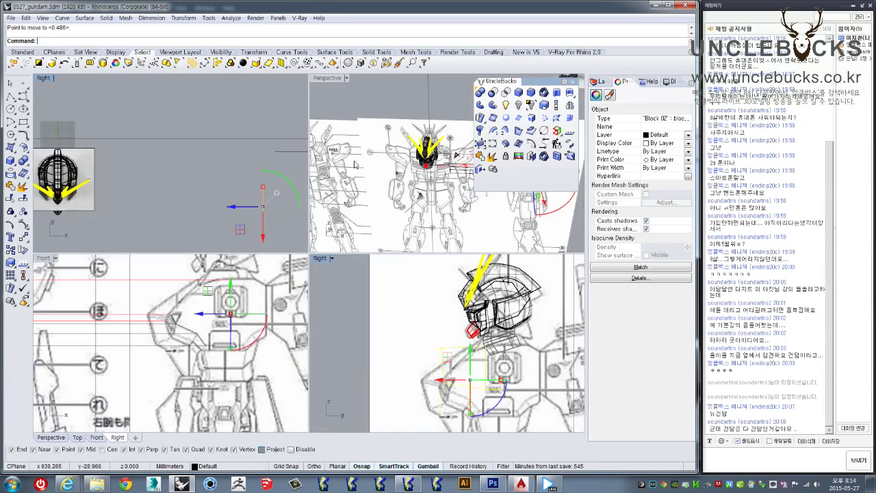
{"action": "right_click_drag", "start_coordinate": [201, 304], "coordinate": [187, 326]}
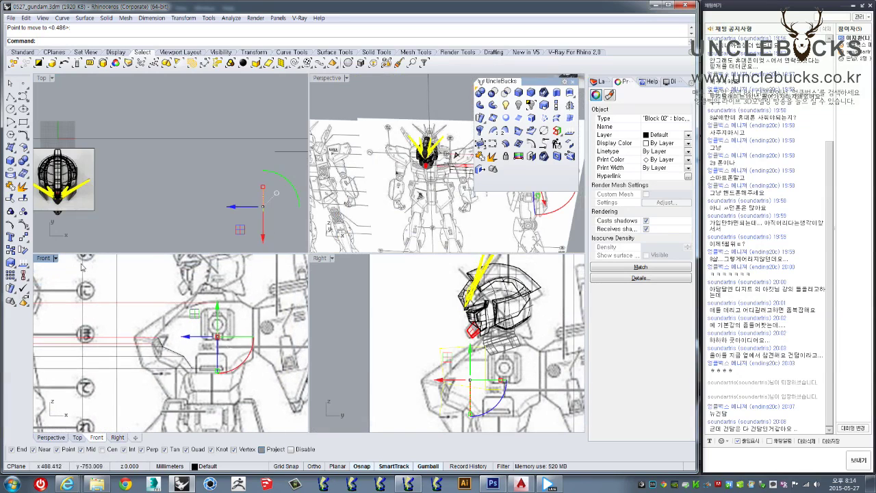
{"action": "key", "text": "ctrl+m"}
{"action": "scroll", "coordinate": [357, 226], "scroll_direction": "up", "scroll_amount": 2}
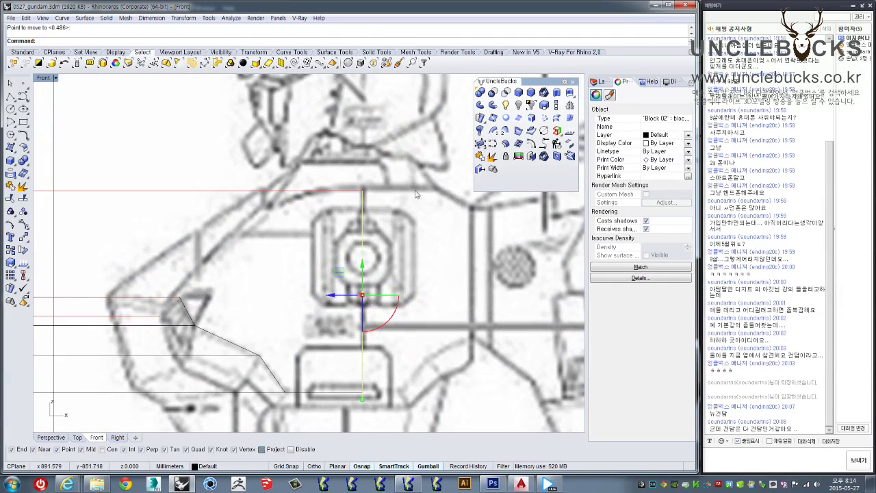
{"action": "double_click", "coordinate": [51, 81]}
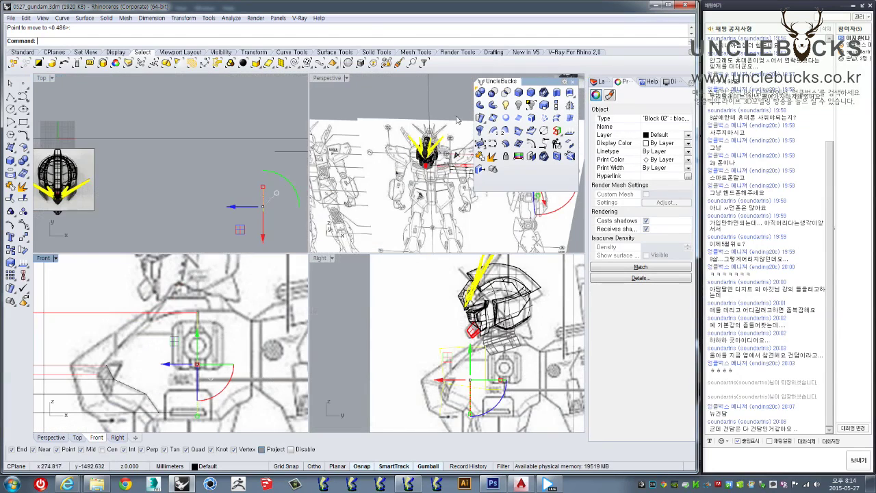
Step: Maximize and orbit the Perspective view close around the block, then select it
{"action": "double_click", "coordinate": [329, 78]}
{"action": "scroll", "coordinate": [386, 272], "scroll_direction": "up", "scroll_amount": 5}
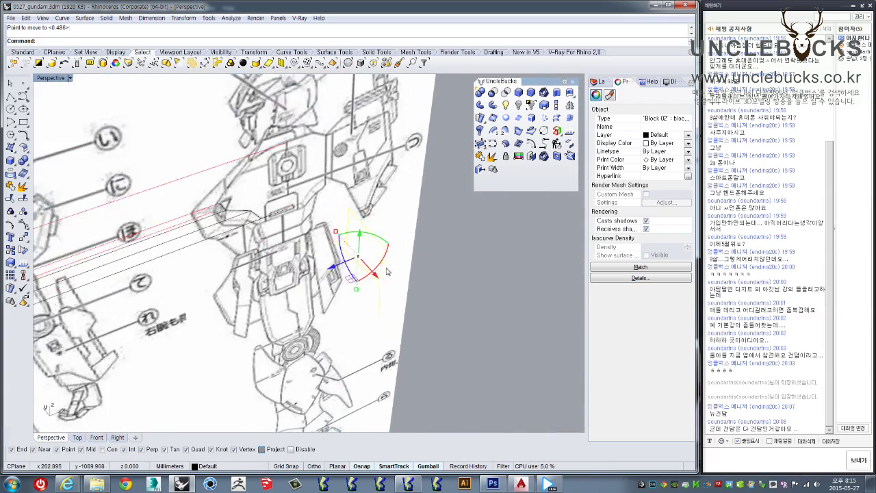
{"action": "mouse_move", "coordinate": [387, 271]}
{"action": "right_mouse_down"}
{"action": "mouse_move", "coordinate": [507, 231]}
{"action": "mouse_move", "coordinate": [411, 264]}
{"action": "mouse_move", "coordinate": [430, 251]}
{"action": "right_mouse_up"}
{"action": "left_click", "coordinate": [507, 231]}
{"action": "left_click", "coordinate": [431, 245]}
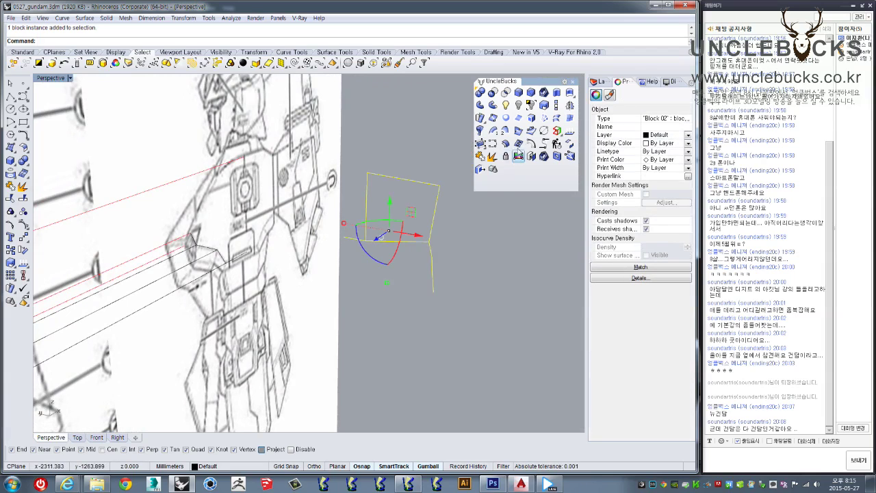
{"action": "double_click", "coordinate": [432, 228]}
Step: Move the Block Edit dialog aside, select the five guide curves and show their edit points
{"action": "mouse_move", "coordinate": [293, 132]}
{"action": "left_mouse_down"}
{"action": "mouse_move", "coordinate": [593, 135]}
{"action": "mouse_move", "coordinate": [726, 94]}
{"action": "left_mouse_up"}
{"action": "right_click_drag", "start_coordinate": [477, 270], "coordinate": [469, 269]}
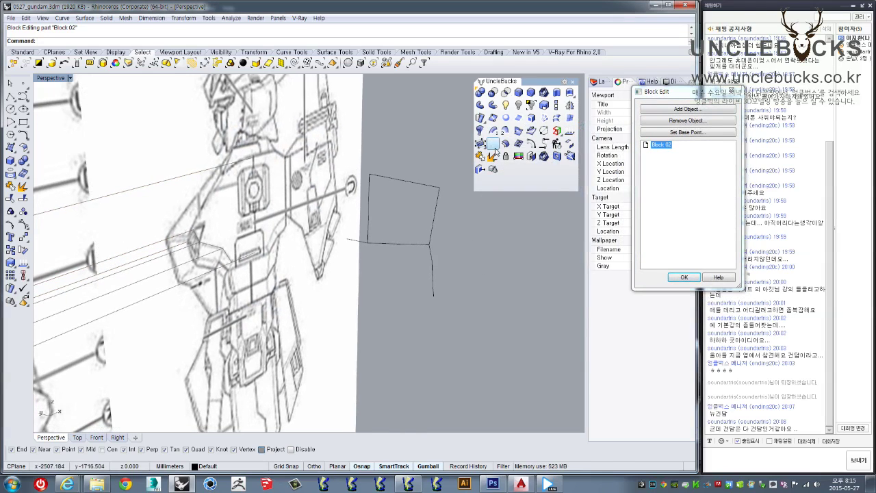
{"action": "left_click_drag", "start_coordinate": [448, 272], "coordinate": [311, 160]}
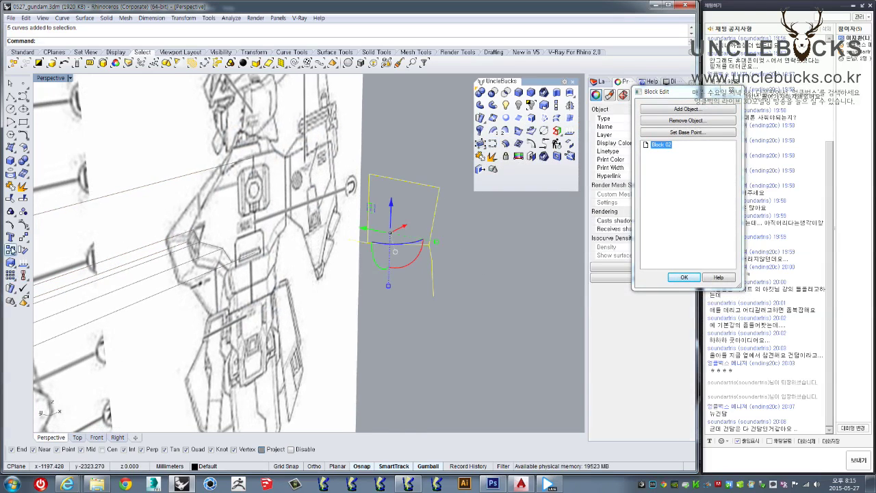
{"action": "left_click", "coordinate": [11, 224]}
{"action": "right_click_drag", "start_coordinate": [110, 254], "coordinate": [143, 252]}
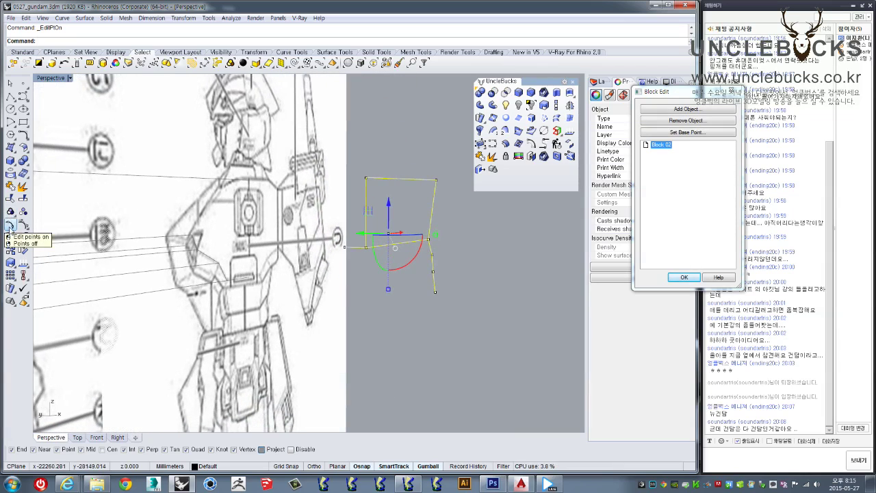
{"action": "mouse_move", "coordinate": [389, 257]}
{"action": "right_mouse_down"}
{"action": "mouse_move", "coordinate": [291, 253]}
{"action": "mouse_move", "coordinate": [347, 257]}
{"action": "right_mouse_up"}
{"action": "scroll", "coordinate": [291, 253], "scroll_direction": "up", "scroll_amount": 5}
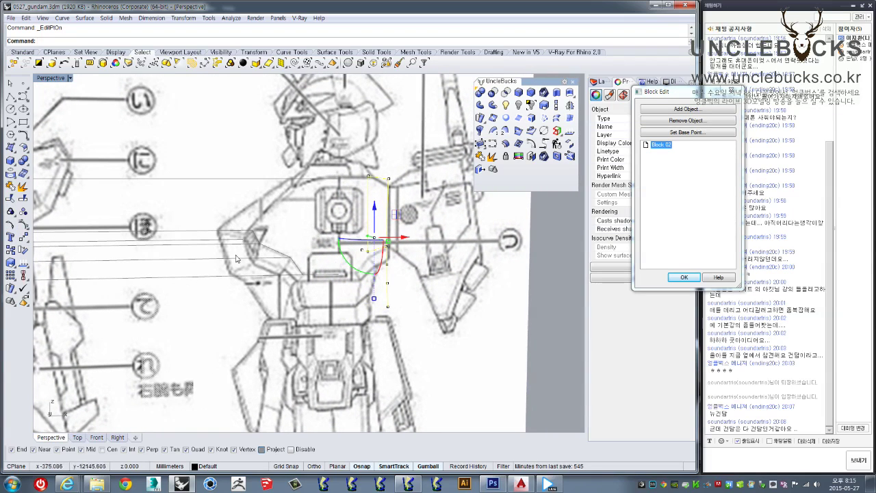
Step: Inspect the edit points in the maximized Right and Front views
{"action": "double_click", "coordinate": [45, 79]}
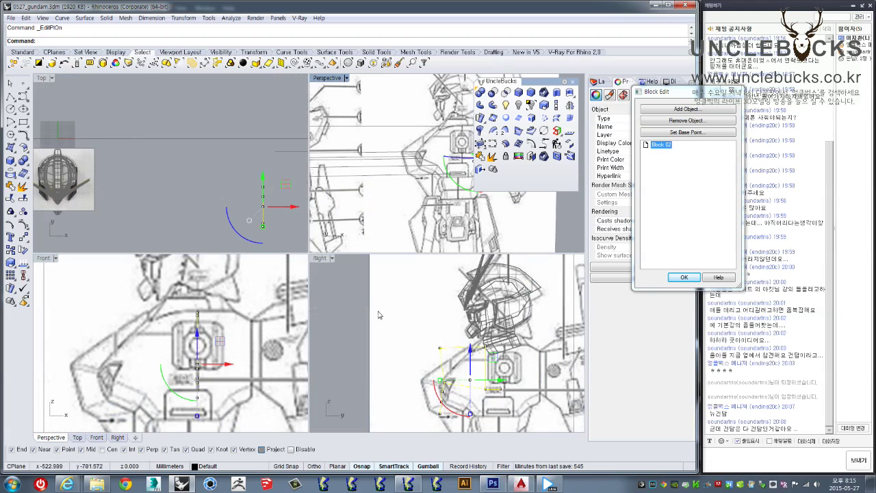
{"action": "right_click_drag", "start_coordinate": [443, 345], "coordinate": [412, 315]}
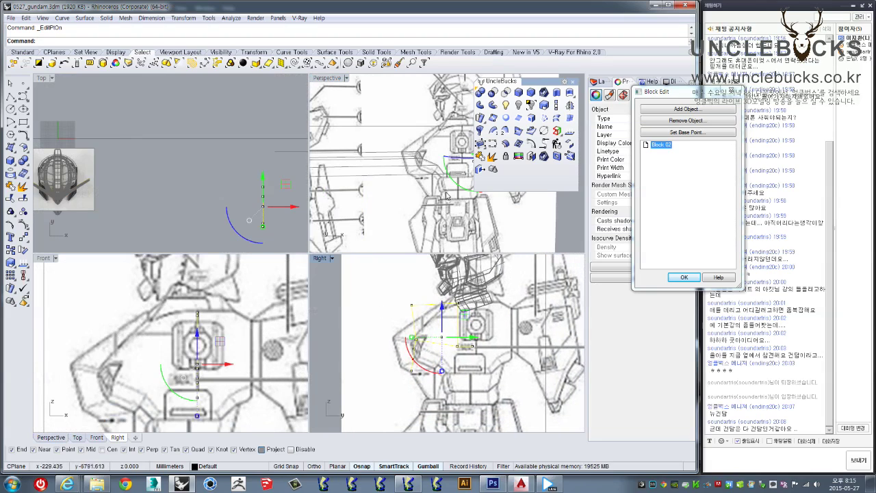
{"action": "double_click", "coordinate": [326, 262]}
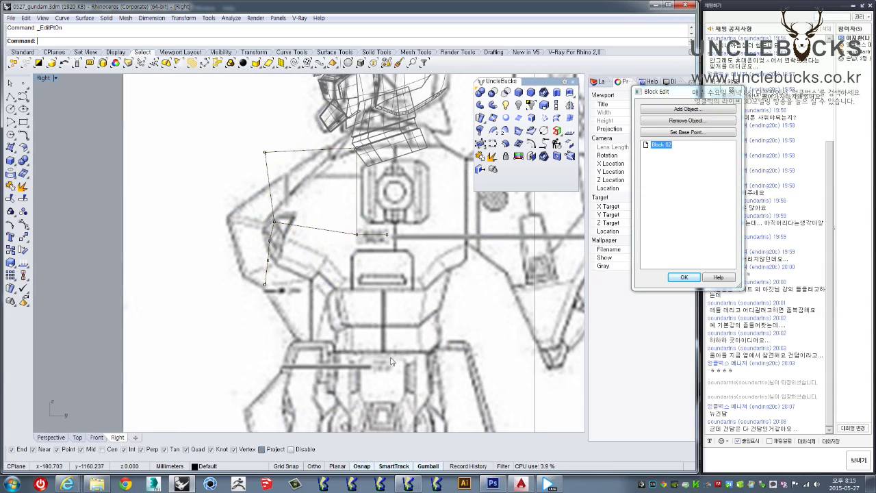
{"action": "scroll", "coordinate": [392, 362], "scroll_direction": "down", "scroll_amount": 3}
{"action": "scroll", "coordinate": [182, 162], "scroll_direction": "down", "scroll_amount": 2}
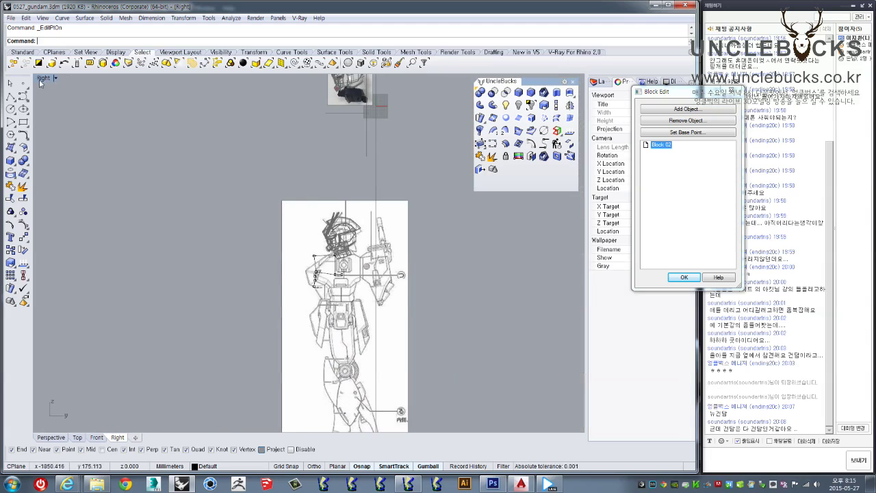
{"action": "double_click", "coordinate": [39, 81]}
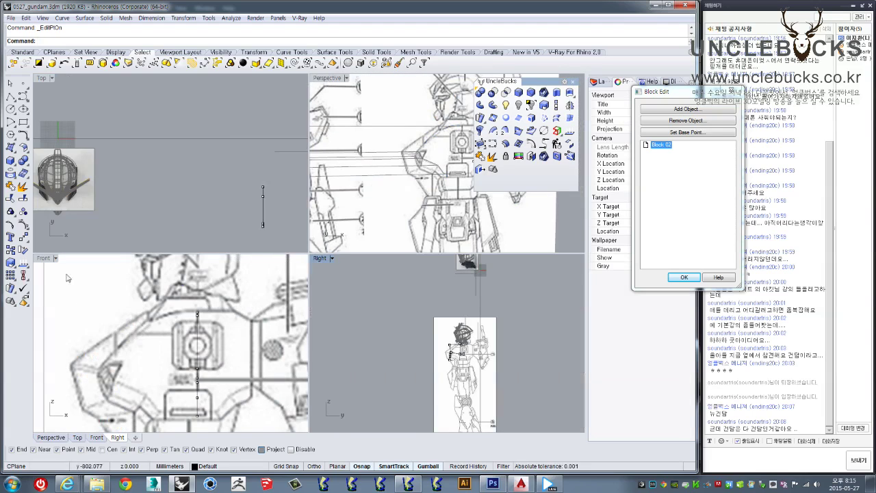
{"action": "double_click", "coordinate": [43, 258]}
{"action": "scroll", "coordinate": [236, 293], "scroll_direction": "down", "scroll_amount": 1}
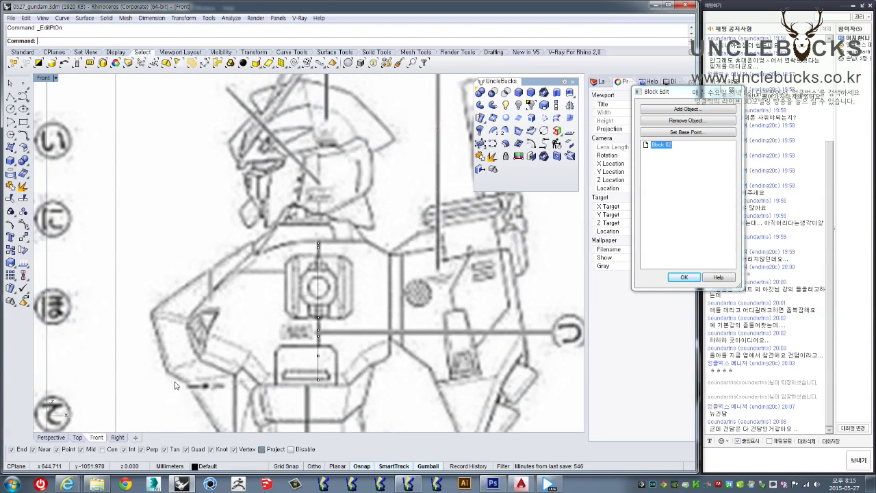
{"action": "scroll", "coordinate": [413, 276], "scroll_direction": "down", "scroll_amount": 2}
{"action": "scroll", "coordinate": [402, 276], "scroll_direction": "down", "scroll_amount": 2}
{"action": "scroll", "coordinate": [402, 276], "scroll_direction": "down", "scroll_amount": 1}
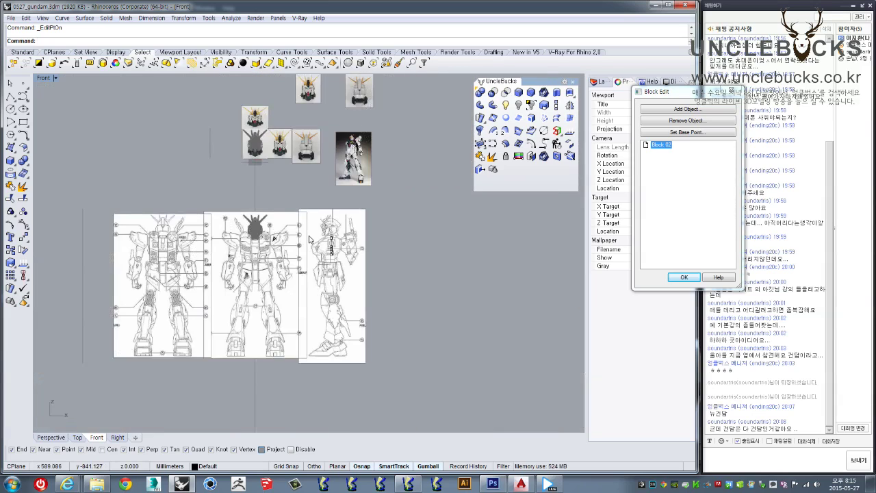
{"action": "scroll", "coordinate": [403, 276], "scroll_direction": "up", "scroll_amount": 3}
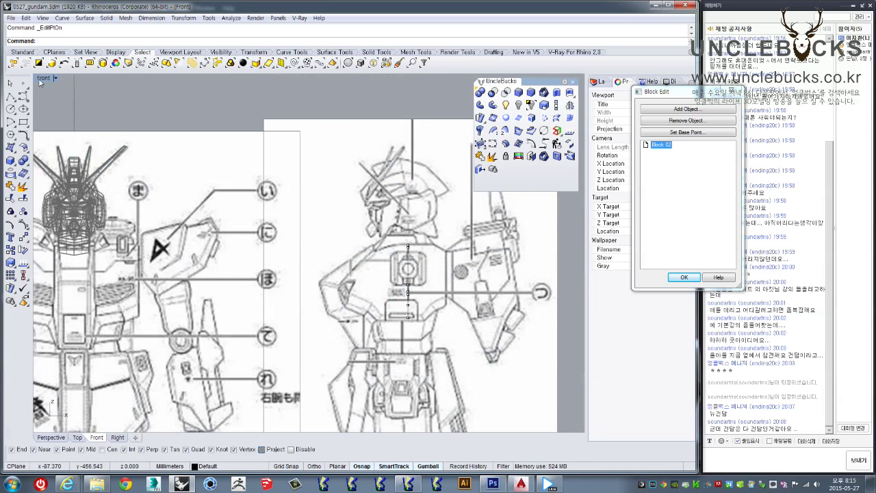
Step: Check the curves in Perspective, then maximize the Front view over the blueprint's chest
{"action": "double_click", "coordinate": [40, 79]}
{"action": "left_click", "coordinate": [431, 165]}
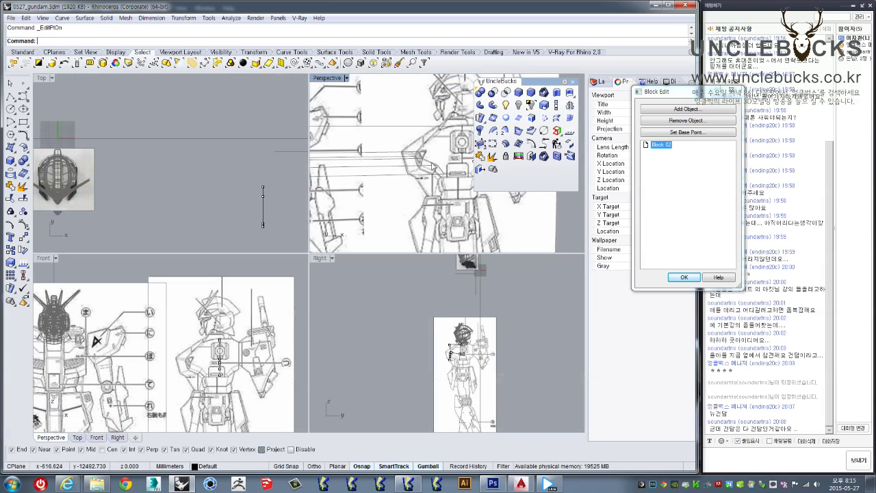
{"action": "double_click", "coordinate": [326, 79]}
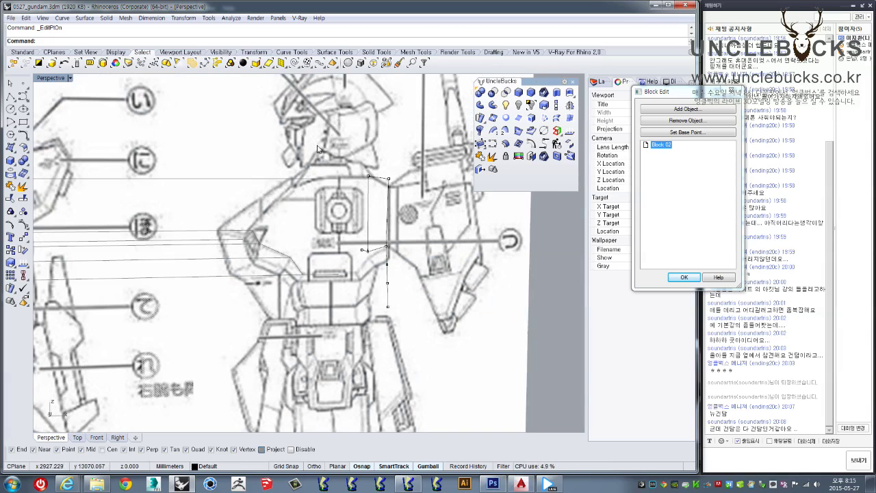
{"action": "right_click_drag", "start_coordinate": [365, 209], "coordinate": [357, 205]}
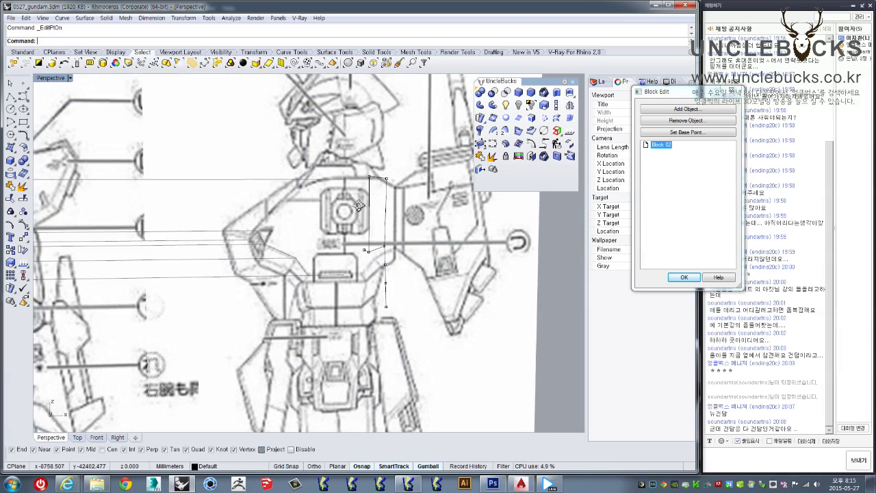
{"action": "double_click", "coordinate": [55, 80]}
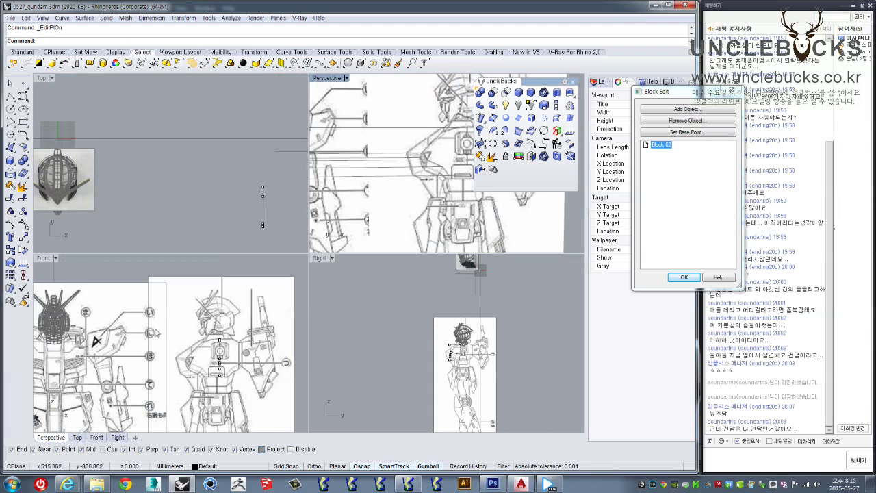
{"action": "double_click", "coordinate": [43, 258]}
{"action": "scroll", "coordinate": [413, 345], "scroll_direction": "up", "scroll_amount": 3}
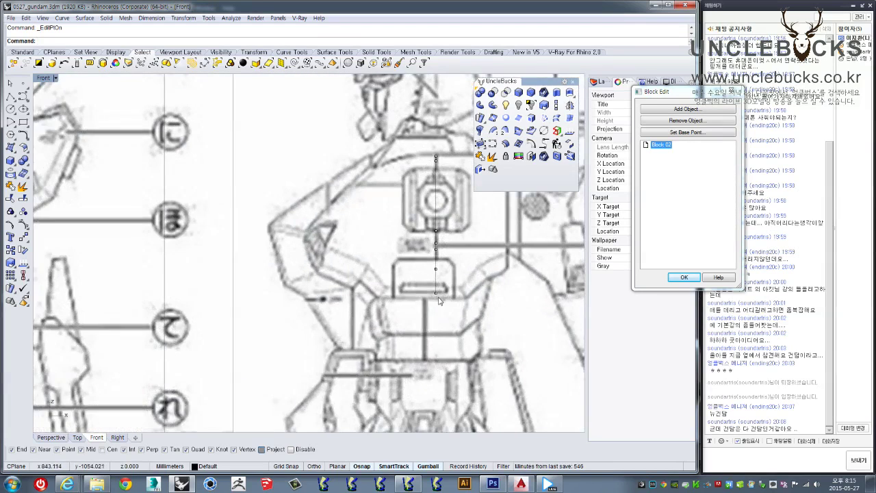
Step: Use Move to snap two edit points of the vertical guide curve onto the blueprint's vertical line
{"action": "scroll", "coordinate": [413, 345], "scroll_direction": "up", "scroll_amount": 3}
{"action": "left_click", "coordinate": [407, 333]}
{"action": "scroll", "coordinate": [409, 343], "scroll_direction": "up", "scroll_amount": 2}
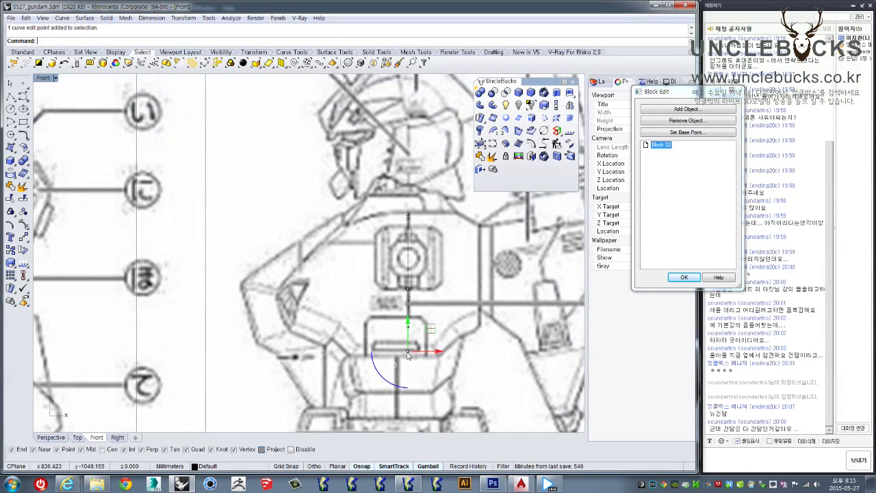
{"action": "scroll", "coordinate": [409, 350], "scroll_direction": "up", "scroll_amount": 1}
{"action": "type", "text": "m"}
{"action": "key", "text": "Return"}
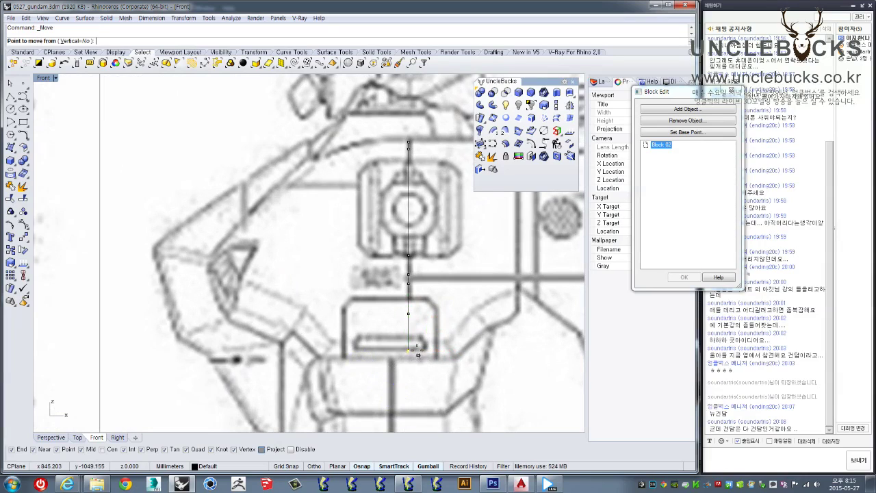
{"action": "left_click", "coordinate": [408, 351]}
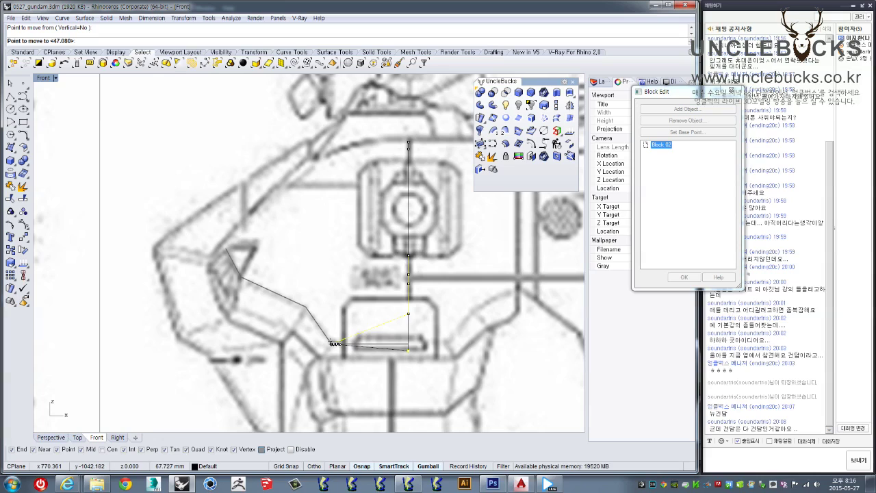
{"action": "left_click", "coordinate": [334, 347]}
{"action": "key", "text": "Return"}
{"action": "left_click", "coordinate": [409, 313]}
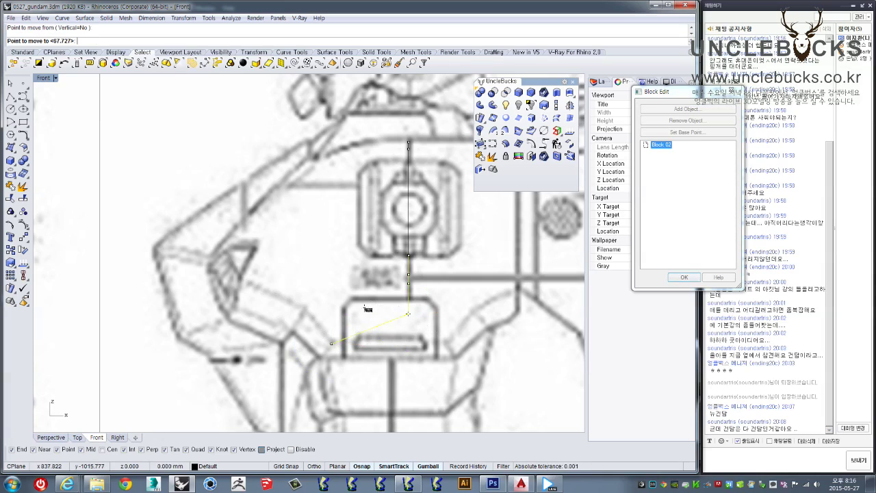
{"action": "left_click", "coordinate": [409, 282]}
Step: Shift all edit points of the vertical line left, then reposition a chest point along the outline
{"action": "right_click_drag", "start_coordinate": [405, 292], "coordinate": [423, 329]}
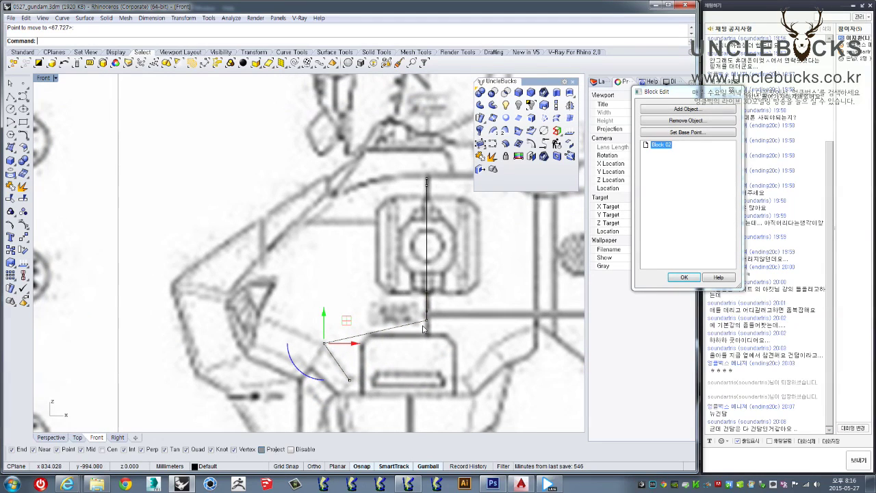
{"action": "left_click_drag", "start_coordinate": [411, 189], "coordinate": [450, 322]}
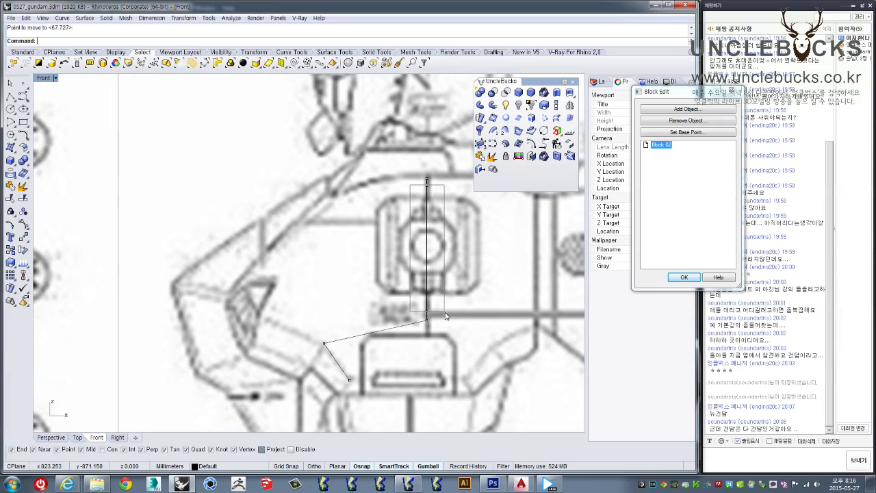
{"action": "left_click_drag", "start_coordinate": [444, 256], "coordinate": [376, 264]}
{"action": "mouse_move", "coordinate": [311, 304]}
{"action": "left_mouse_down"}
{"action": "mouse_move", "coordinate": [374, 320]}
{"action": "mouse_move", "coordinate": [368, 335]}
{"action": "mouse_move", "coordinate": [355, 323]}
{"action": "left_mouse_up"}
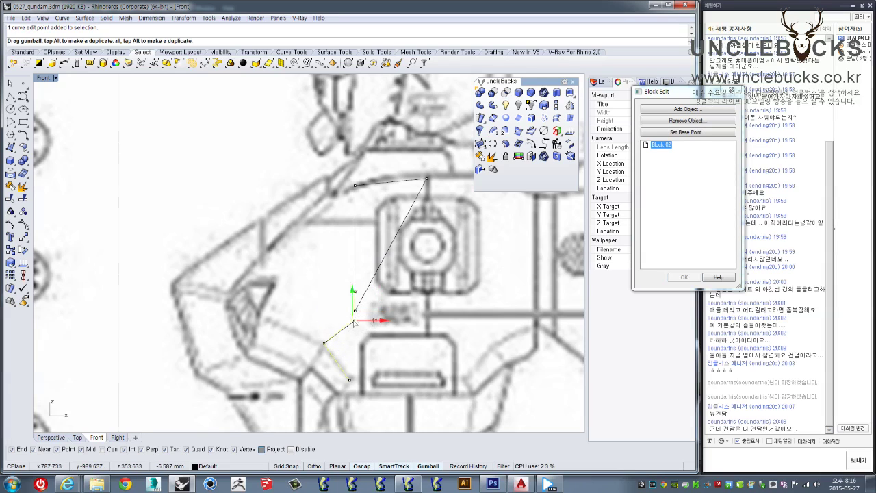
{"action": "left_click_drag", "start_coordinate": [288, 330], "coordinate": [283, 332]}
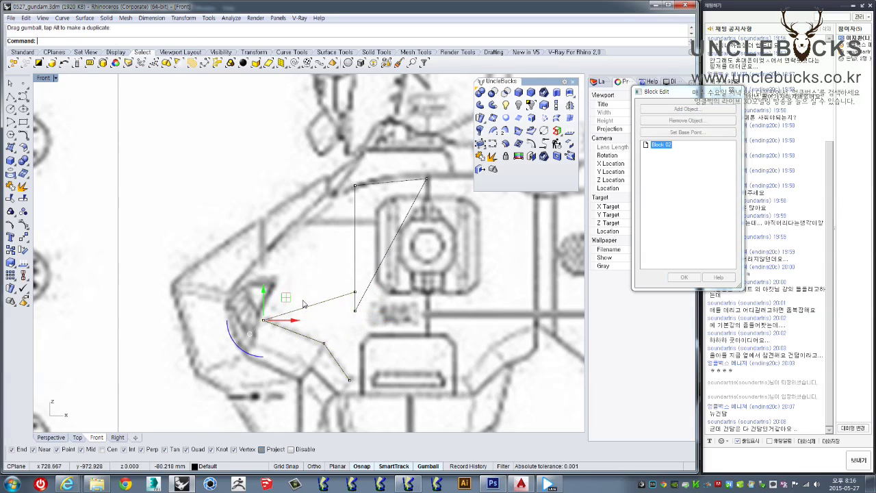
Step: Move six chest points left and nudge three shoulder curve points slightly right
{"action": "right_click_drag", "start_coordinate": [318, 311], "coordinate": [326, 332]}
{"action": "left_click_drag", "start_coordinate": [335, 300], "coordinate": [365, 319]}
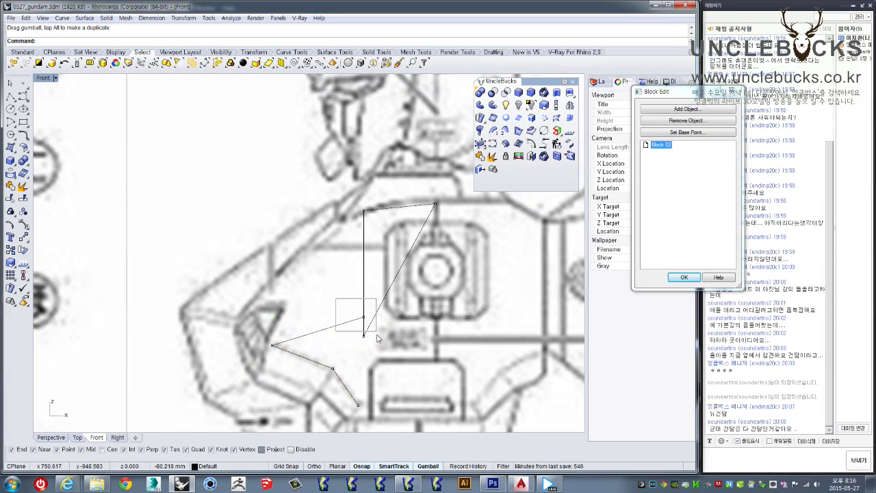
{"action": "mouse_move", "coordinate": [383, 348]}
{"action": "left_mouse_down"}
{"action": "mouse_move", "coordinate": [309, 338]}
{"action": "mouse_move", "coordinate": [258, 346]}
{"action": "mouse_move", "coordinate": [258, 330]}
{"action": "left_mouse_up"}
{"action": "left_click_drag", "start_coordinate": [249, 284], "coordinate": [197, 346]}
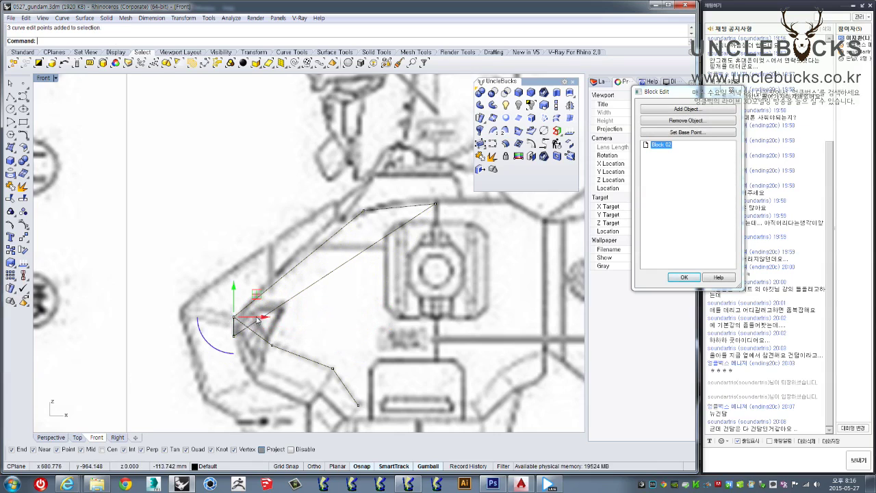
{"action": "mouse_move", "coordinate": [267, 323]}
{"action": "left_mouse_down"}
{"action": "mouse_move", "coordinate": [276, 327]}
{"action": "mouse_move", "coordinate": [262, 322]}
{"action": "left_mouse_up"}
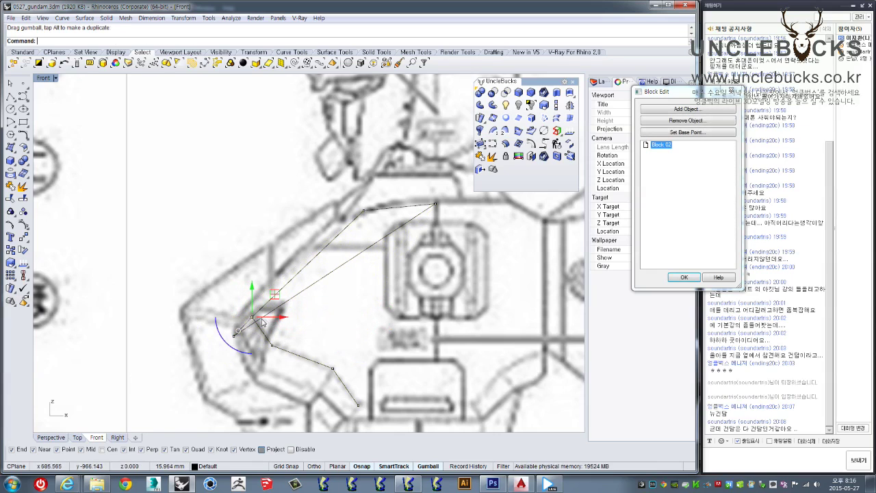
Step: Raise a shoulder curve point onto the blueprint's shoulder outline
{"action": "scroll", "coordinate": [251, 318], "scroll_direction": "up", "scroll_amount": 4}
{"action": "right_click_drag", "start_coordinate": [255, 325], "coordinate": [275, 349]}
{"action": "mouse_move", "coordinate": [274, 342]}
{"action": "left_mouse_down"}
{"action": "mouse_move", "coordinate": [265, 322]}
{"action": "mouse_move", "coordinate": [274, 327]}
{"action": "left_mouse_up"}
{"action": "right_click", "coordinate": [233, 384]}
{"action": "left_click", "coordinate": [233, 384]}
{"action": "left_click", "coordinate": [230, 369]}
Step: Drag the curve's lower vertex onto the shoulder line and another point onto the chest outline
{"action": "scroll", "coordinate": [252, 378], "scroll_direction": "down", "scroll_amount": 3}
{"action": "left_click", "coordinate": [322, 334]}
{"action": "left_click_drag", "start_coordinate": [320, 332], "coordinate": [325, 319]}
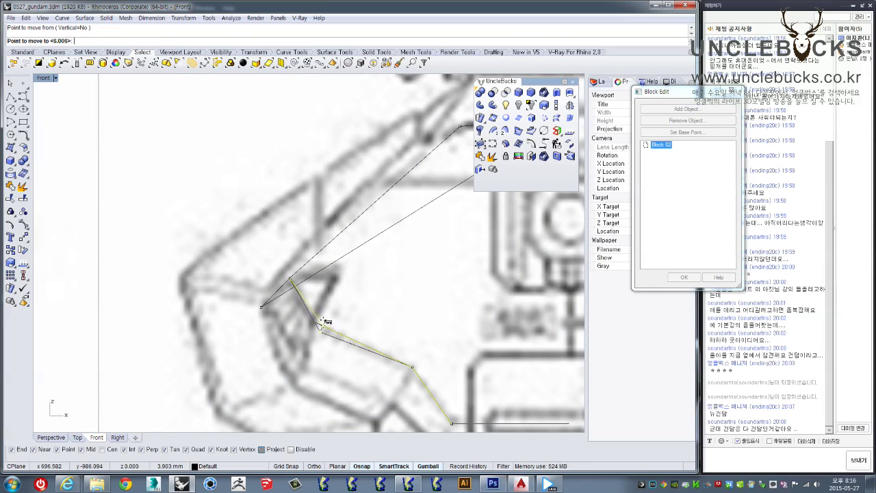
{"action": "scroll", "coordinate": [325, 321], "scroll_direction": "up", "scroll_amount": 2}
{"action": "left_click_drag", "start_coordinate": [325, 322], "coordinate": [320, 310]}
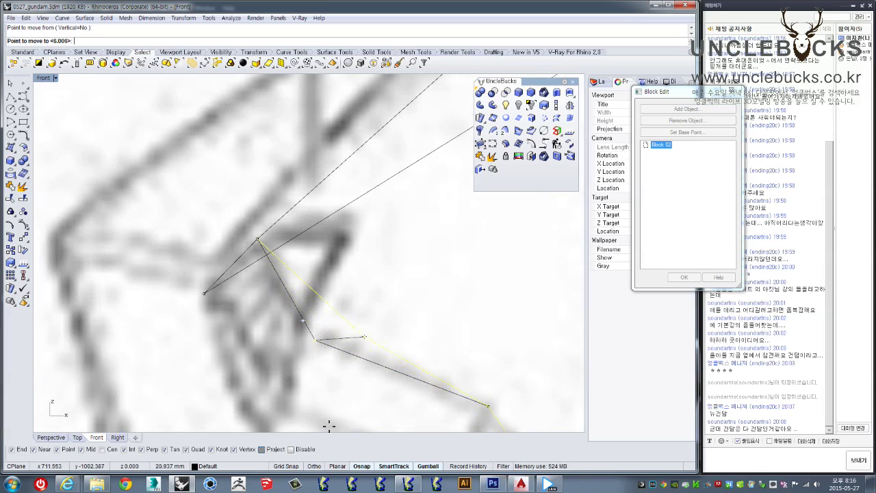
{"action": "mouse_move", "coordinate": [328, 426]}
{"action": "left_mouse_down"}
{"action": "mouse_move", "coordinate": [269, 381]}
{"action": "mouse_move", "coordinate": [293, 313]}
{"action": "left_mouse_up"}
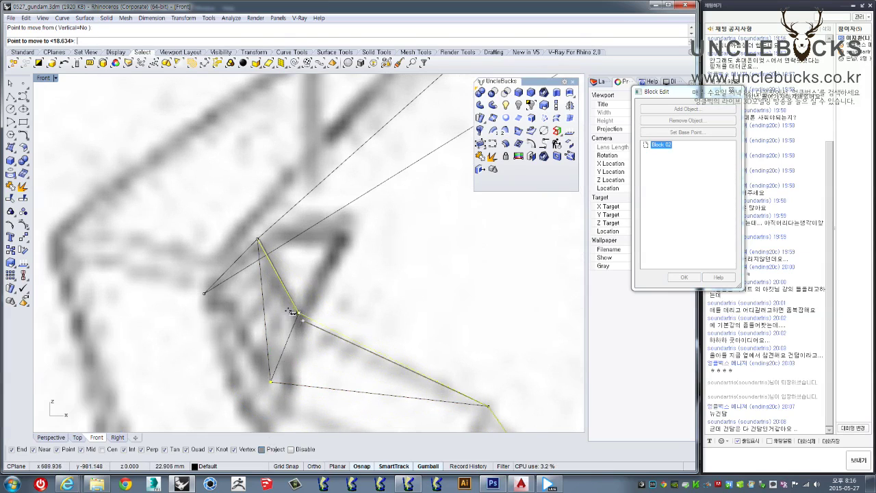
{"action": "left_click_drag", "start_coordinate": [292, 312], "coordinate": [304, 322]}
Step: Drag the next curve point along the chest armour outline
{"action": "scroll", "coordinate": [305, 322], "scroll_direction": "down", "scroll_amount": 2}
{"action": "left_click", "coordinate": [409, 367]}
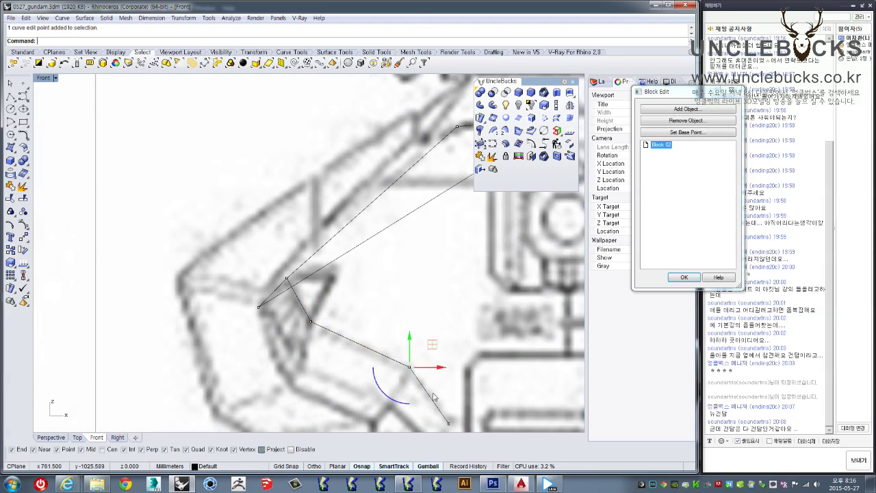
{"action": "right_click_drag", "start_coordinate": [432, 397], "coordinate": [424, 355]}
{"action": "mouse_move", "coordinate": [401, 325]}
{"action": "left_mouse_down"}
{"action": "mouse_move", "coordinate": [408, 319]}
{"action": "mouse_move", "coordinate": [404, 328]}
{"action": "left_mouse_up"}
{"action": "scroll", "coordinate": [419, 318], "scroll_direction": "down", "scroll_amount": 3}
{"action": "scroll", "coordinate": [437, 265], "scroll_direction": "up", "scroll_amount": 1}
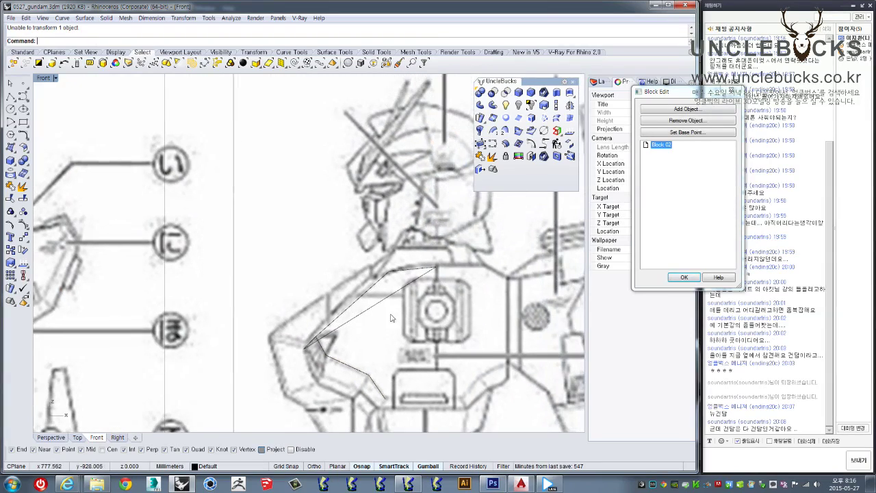
Step: Maximize the Perspective view and orbit around the torso to inspect the guide curves
{"action": "double_click", "coordinate": [45, 78]}
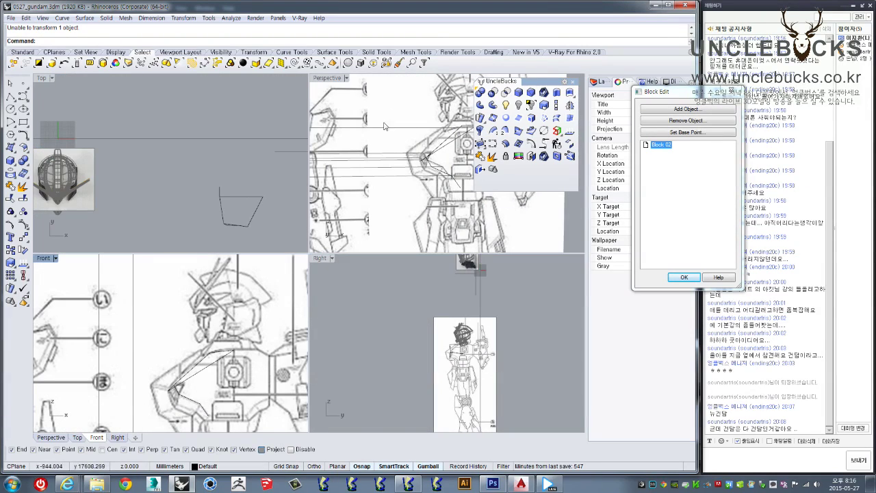
{"action": "double_click", "coordinate": [328, 81]}
{"action": "mouse_move", "coordinate": [360, 258]}
{"action": "right_mouse_down"}
{"action": "mouse_move", "coordinate": [395, 213]}
{"action": "mouse_move", "coordinate": [214, 235]}
{"action": "right_mouse_up"}
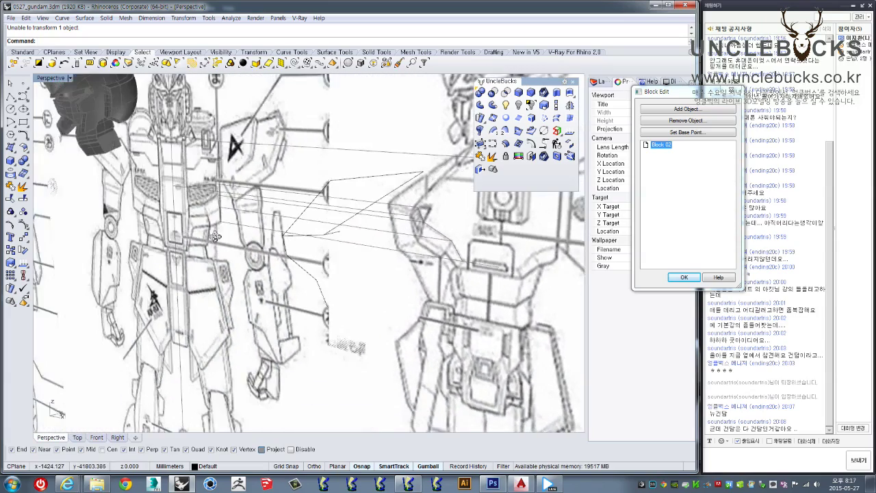
{"action": "scroll", "coordinate": [240, 250], "scroll_direction": "up", "scroll_amount": 2}
{"action": "scroll", "coordinate": [264, 263], "scroll_direction": "up", "scroll_amount": 2}
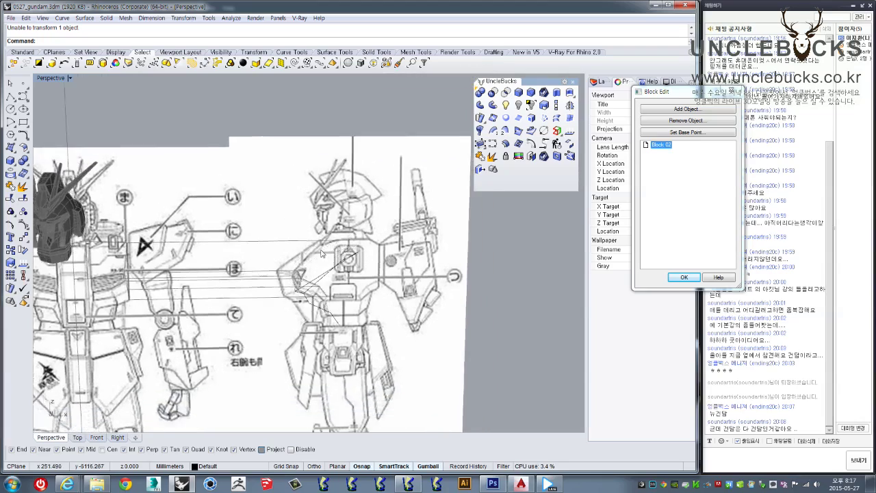
{"action": "scroll", "coordinate": [286, 275], "scroll_direction": "up", "scroll_amount": 2}
{"action": "mouse_move", "coordinate": [286, 275]}
{"action": "right_mouse_down"}
{"action": "mouse_move", "coordinate": [308, 308]}
{"action": "mouse_move", "coordinate": [353, 330]}
{"action": "mouse_move", "coordinate": [376, 298]}
{"action": "mouse_move", "coordinate": [101, 96]}
{"action": "right_mouse_up"}
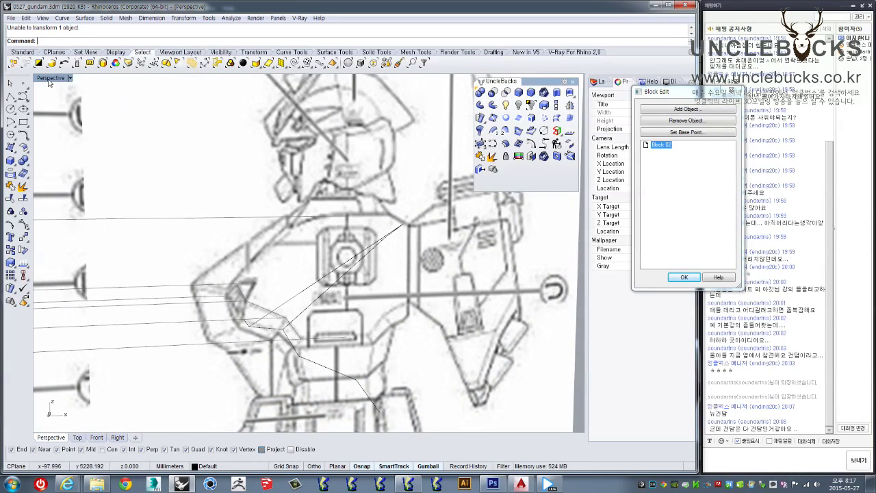
Step: Back in the four-view layout, select all the torso guide curves
{"action": "double_click", "coordinate": [50, 80]}
{"action": "right_click_drag", "start_coordinate": [454, 351], "coordinate": [439, 340]}
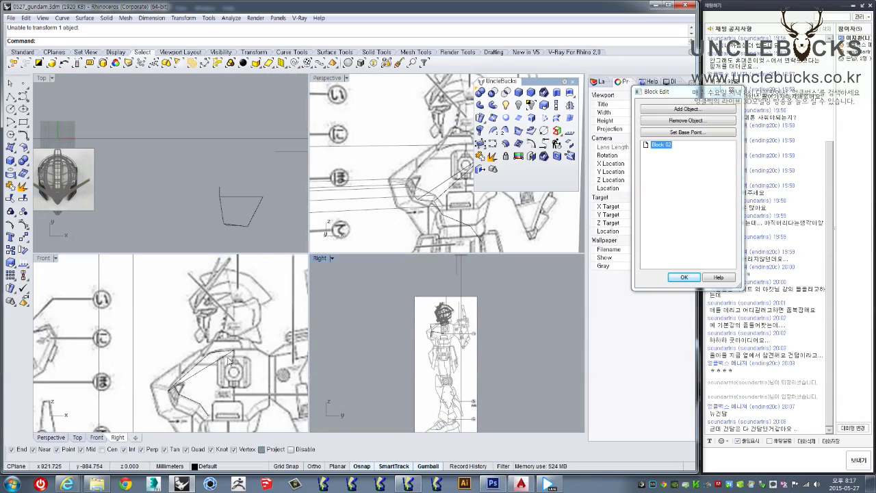
{"action": "scroll", "coordinate": [228, 356], "scroll_direction": "up", "scroll_amount": 4}
{"action": "left_click", "coordinate": [232, 347]}
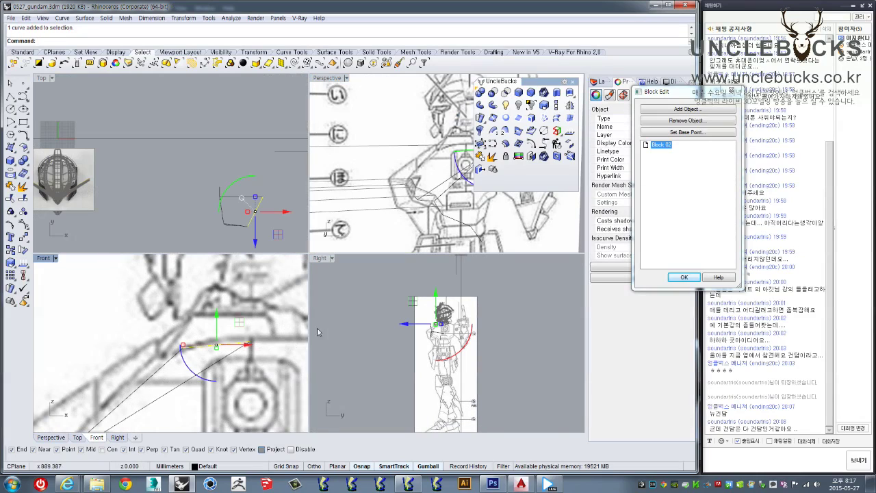
{"action": "left_click_drag", "start_coordinate": [233, 353], "coordinate": [89, 431]}
{"action": "right_click_drag", "start_coordinate": [187, 351], "coordinate": [204, 320]}
{"action": "scroll", "coordinate": [199, 322], "scroll_direction": "down", "scroll_amount": 3}
{"action": "left_click_drag", "start_coordinate": [274, 416], "coordinate": [120, 296]}
Step: Turn on the curves' points, gumball-drag two of them, then undo the move
{"action": "left_click", "coordinate": [9, 224]}
{"action": "scroll", "coordinate": [205, 329], "scroll_direction": "up", "scroll_amount": 2}
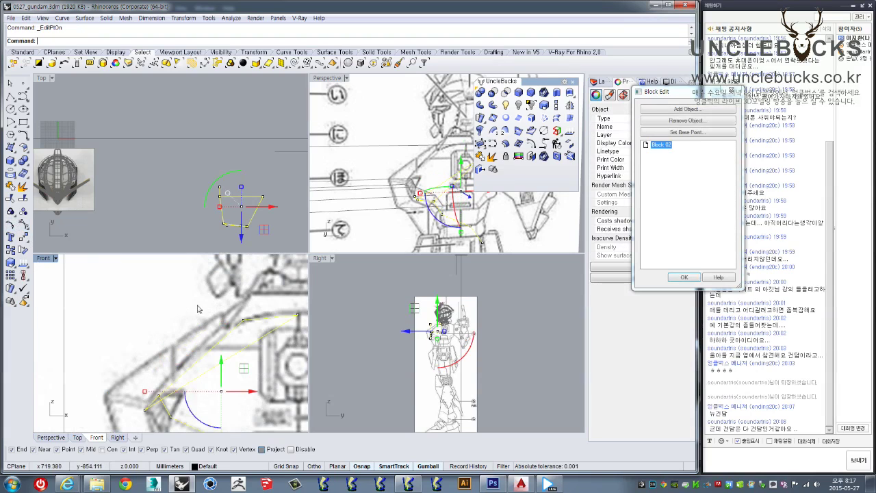
{"action": "scroll", "coordinate": [208, 333], "scroll_direction": "up", "scroll_amount": 1}
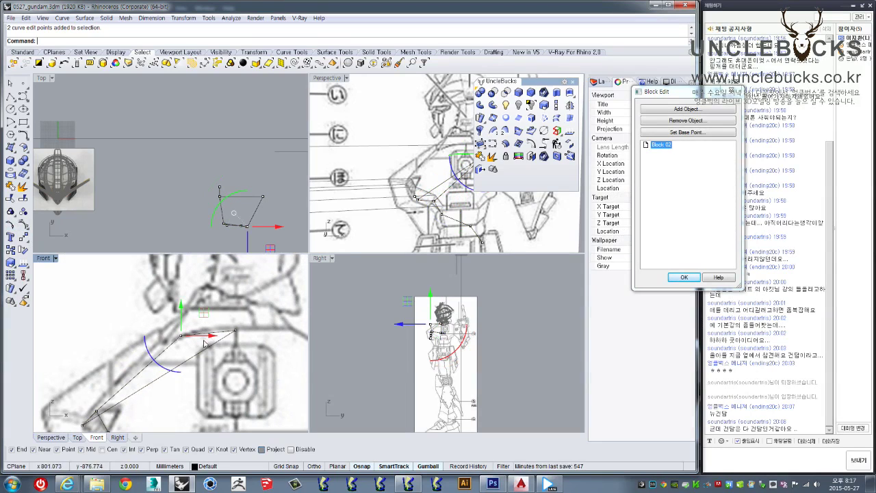
{"action": "left_click_drag", "start_coordinate": [204, 329], "coordinate": [251, 309]}
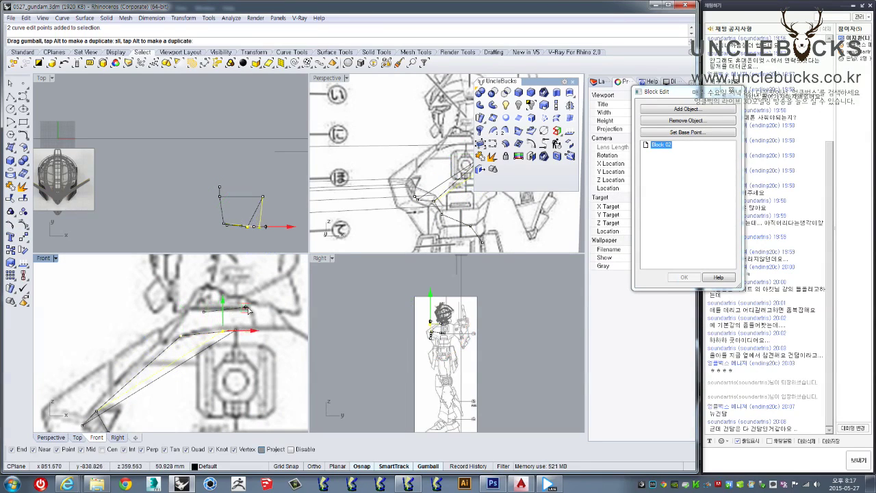
{"action": "scroll", "coordinate": [251, 309], "scroll_direction": "down", "scroll_amount": 2}
{"action": "scroll", "coordinate": [253, 314], "scroll_direction": "down", "scroll_amount": 1}
{"action": "key", "text": "ctrl+z"}
{"action": "key", "text": "ctrl+z"}
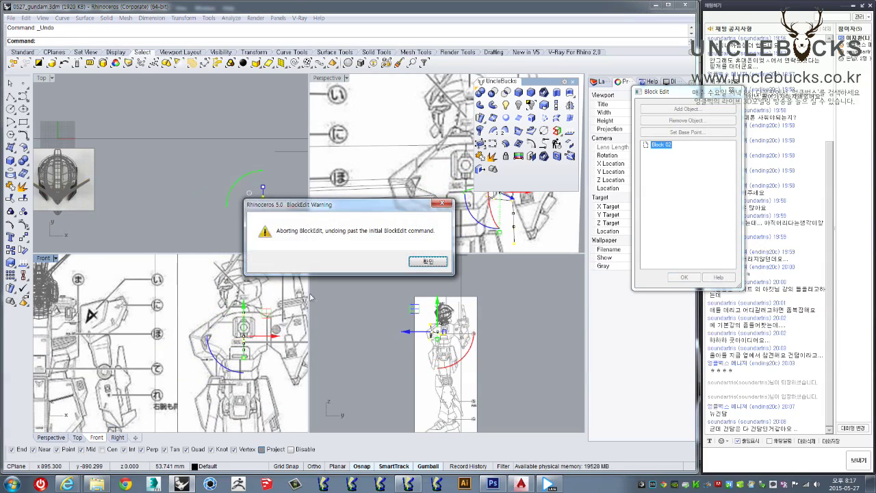
Step: Dismiss the BlockEdit warning and maximize the Front view centred on the chest
{"action": "left_click", "coordinate": [441, 262]}
{"action": "scroll", "coordinate": [219, 329], "scroll_direction": "up", "scroll_amount": 1}
{"action": "scroll", "coordinate": [219, 329], "scroll_direction": "up", "scroll_amount": 2}
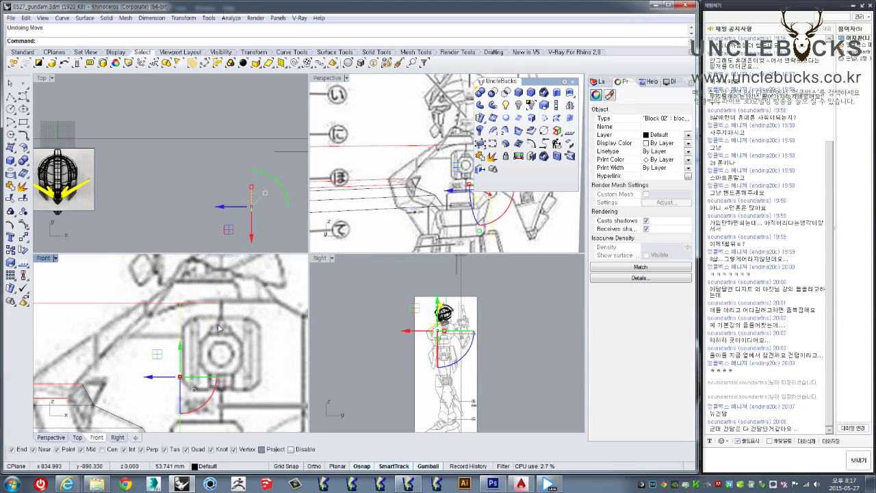
{"action": "double_click", "coordinate": [43, 259]}
{"action": "scroll", "coordinate": [251, 297], "scroll_direction": "down", "scroll_amount": 2}
{"action": "right_click_drag", "start_coordinate": [327, 273], "coordinate": [322, 178]}
Step: Move the torso block right onto the chest's centre line with M
{"action": "key", "text": "Escape"}
{"action": "left_click", "coordinate": [326, 220]}
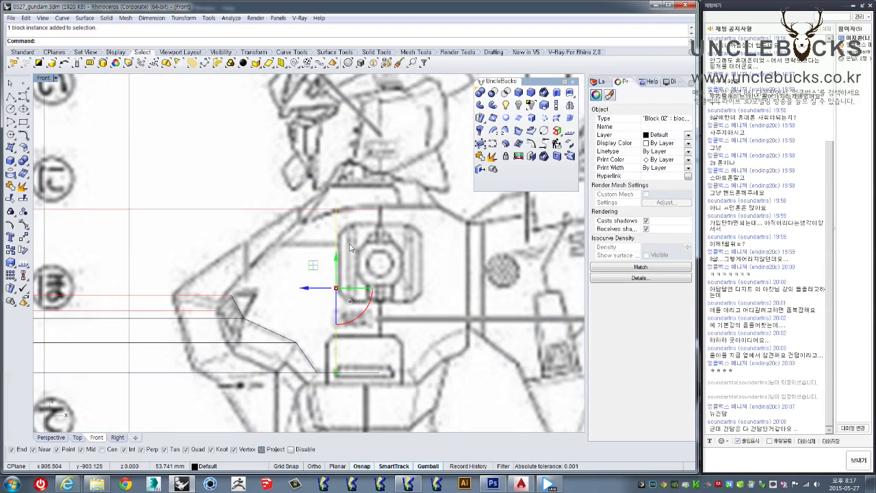
{"action": "scroll", "coordinate": [354, 201], "scroll_direction": "up", "scroll_amount": 1}
{"action": "scroll", "coordinate": [348, 226], "scroll_direction": "up", "scroll_amount": 1}
{"action": "type", "text": "m"}
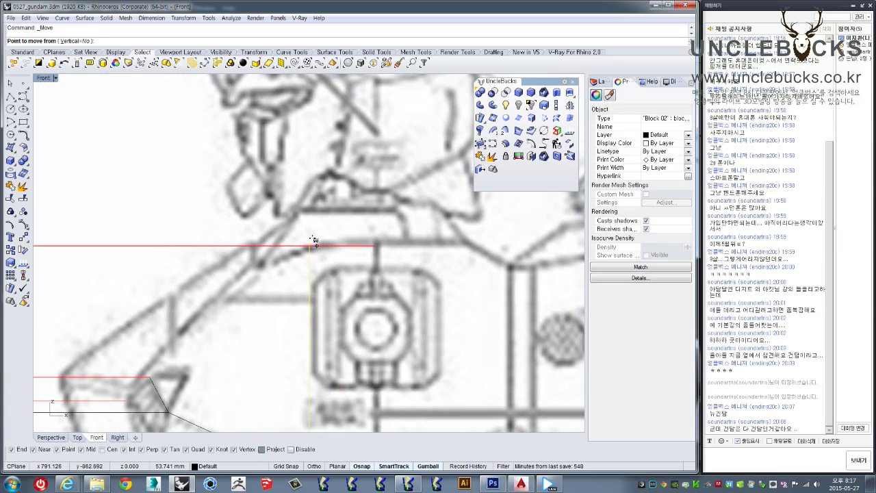
{"action": "key", "text": "Return"}
{"action": "left_click", "coordinate": [377, 245]}
{"action": "scroll", "coordinate": [382, 239], "scroll_direction": "up", "scroll_amount": 2}
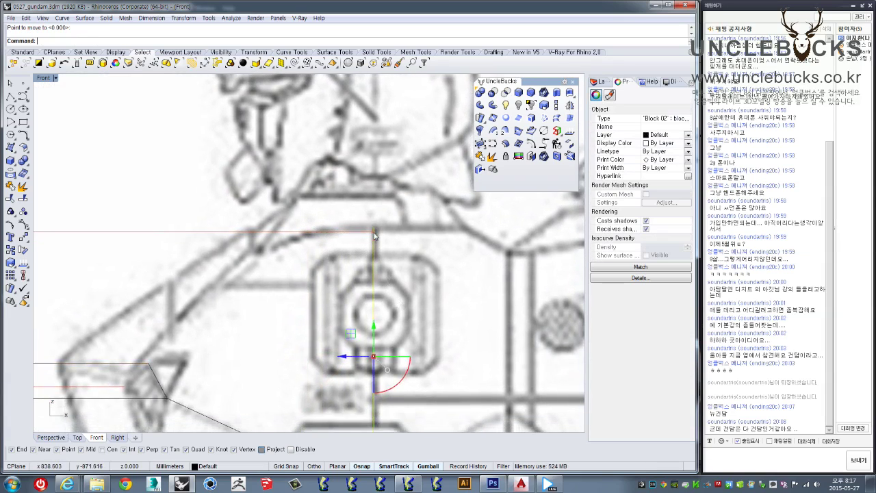
{"action": "scroll", "coordinate": [383, 238], "scroll_direction": "up", "scroll_amount": 2}
{"action": "left_click", "coordinate": [381, 241]}
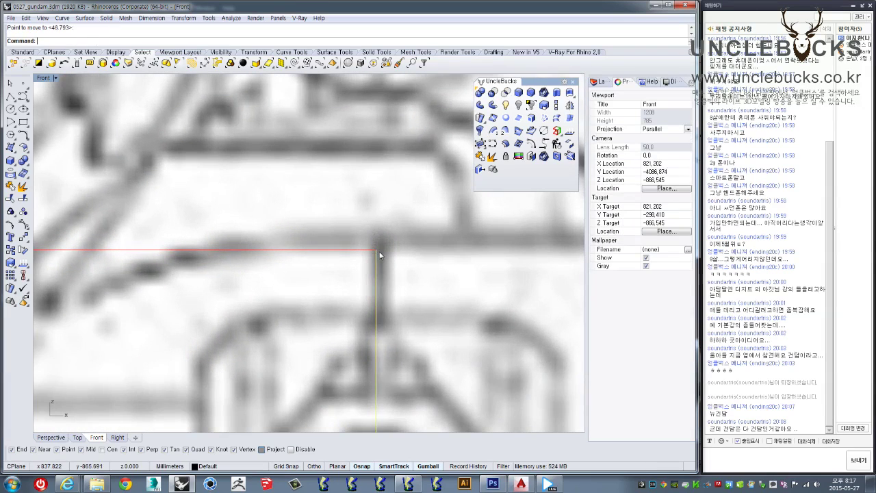
Step: Reopen Block 02 for block editing
{"action": "scroll", "coordinate": [392, 276], "scroll_direction": "down", "scroll_amount": 3}
{"action": "scroll", "coordinate": [392, 277], "scroll_direction": "down", "scroll_amount": 2}
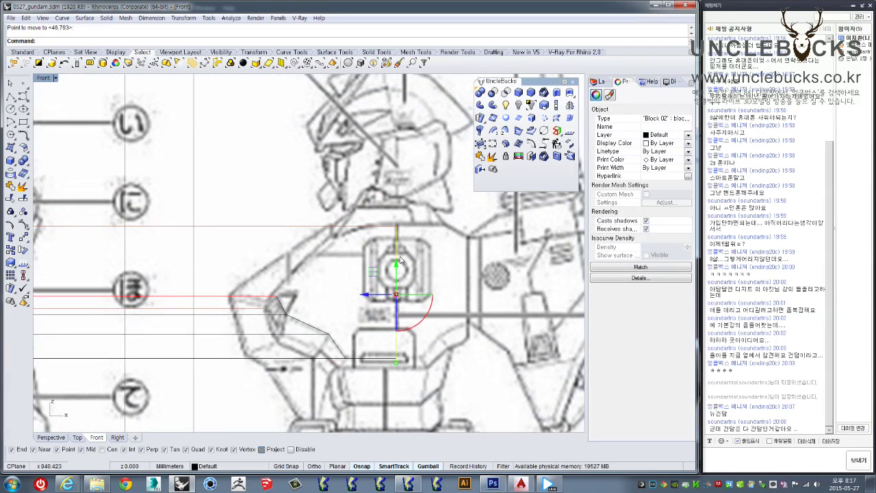
{"action": "scroll", "coordinate": [399, 250], "scroll_direction": "up", "scroll_amount": 2}
{"action": "double_click", "coordinate": [393, 224]}
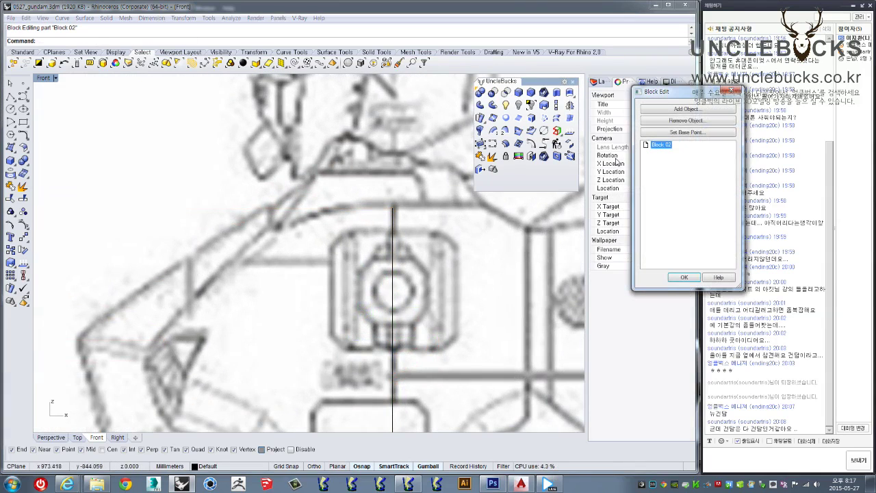
{"action": "scroll", "coordinate": [395, 236], "scroll_direction": "down", "scroll_amount": 2}
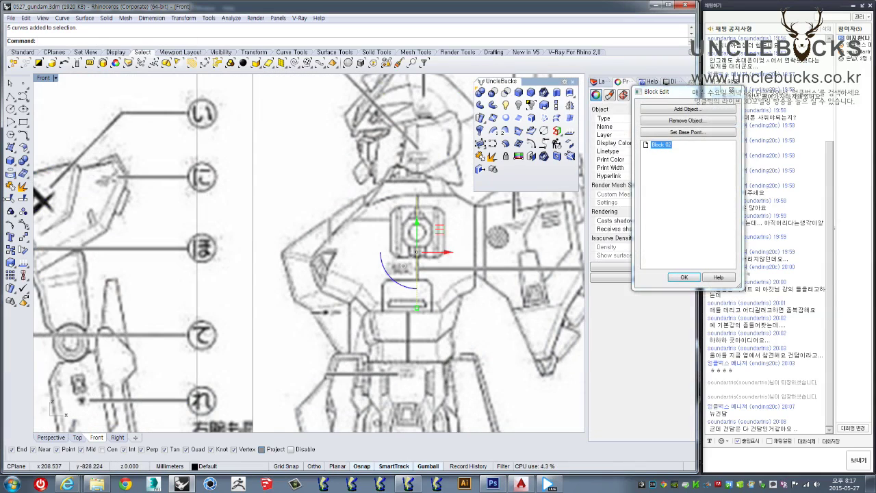
{"action": "left_click", "coordinate": [11, 228]}
{"action": "scroll", "coordinate": [384, 226], "scroll_direction": "up", "scroll_amount": 1}
{"action": "scroll", "coordinate": [403, 228], "scroll_direction": "up", "scroll_amount": 1}
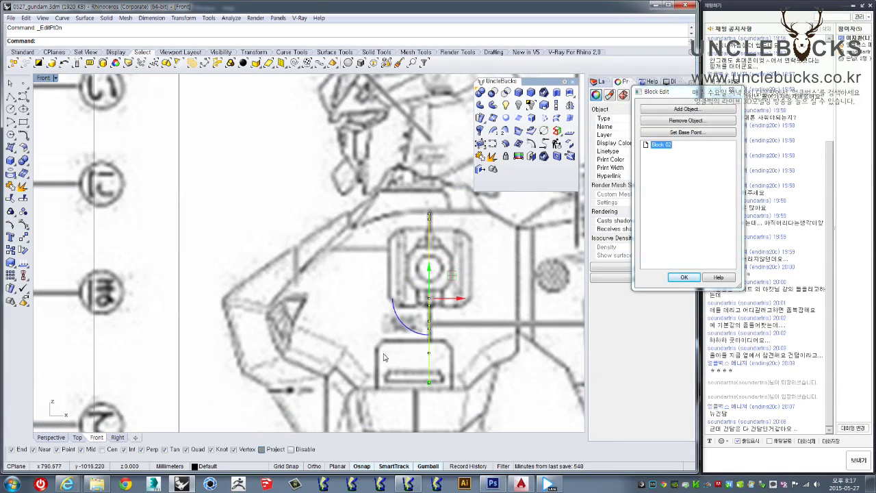
{"action": "left_click_drag", "start_coordinate": [387, 369], "coordinate": [464, 401]}
{"action": "scroll", "coordinate": [435, 378], "scroll_direction": "up", "scroll_amount": 1}
{"action": "type", "text": "M"}
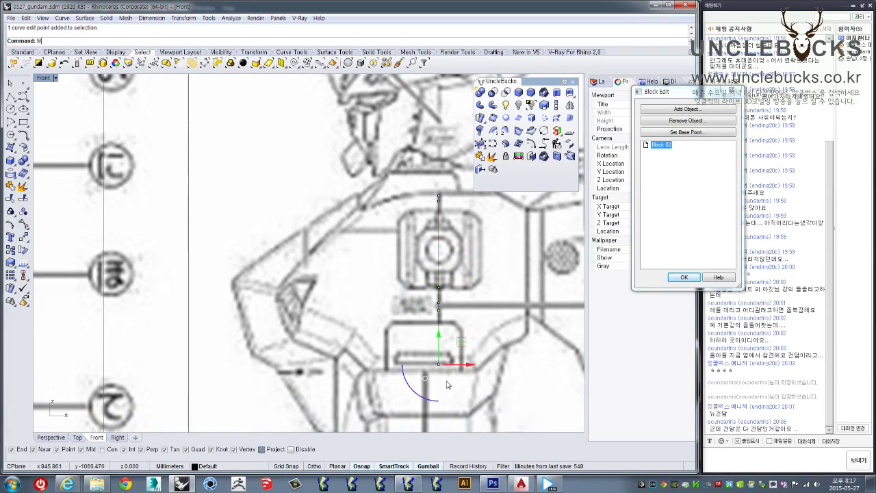
{"action": "type", "text": "m"}
{"action": "key", "text": "Return"}
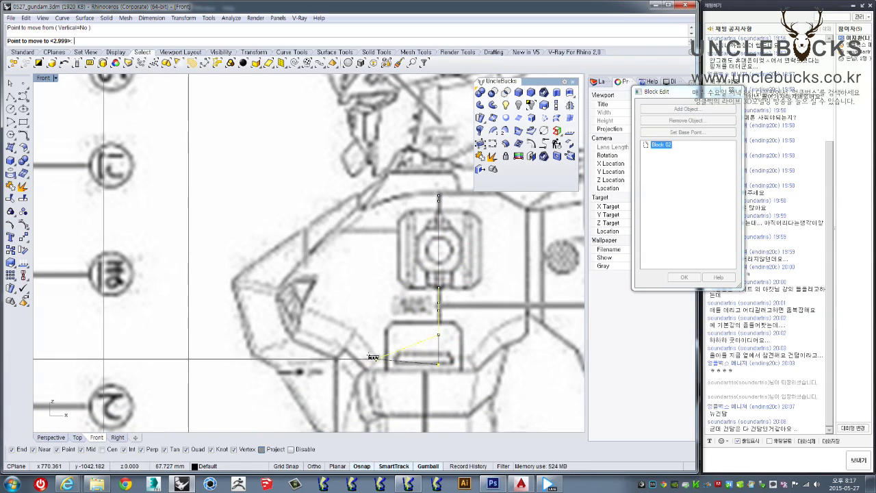
{"action": "key", "text": "Escape"}
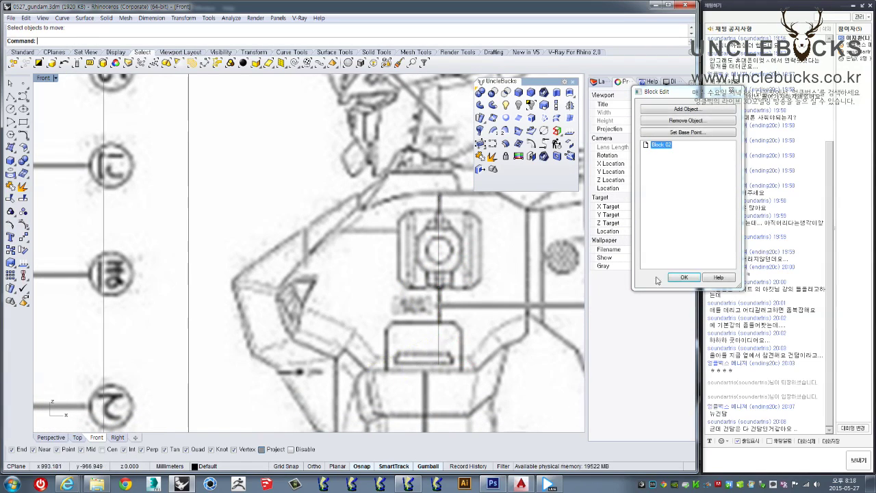
{"action": "left_click", "coordinate": [683, 279]}
{"action": "left_click", "coordinate": [374, 355]}
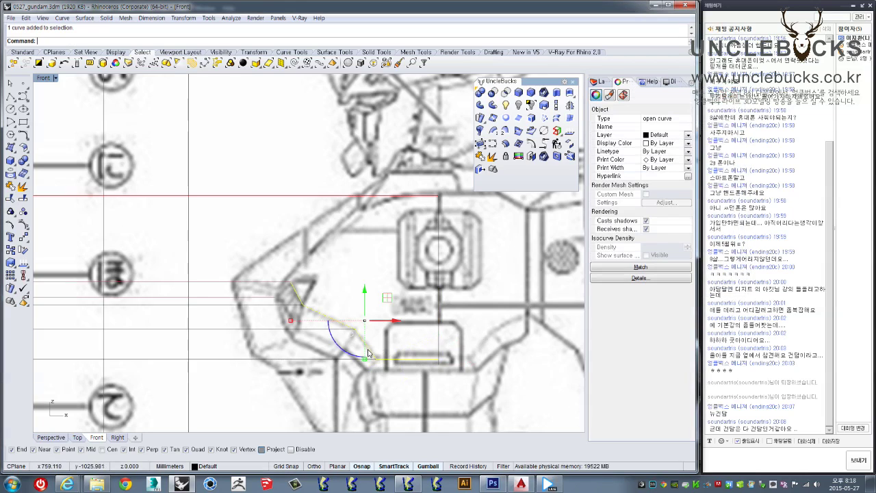
{"action": "scroll", "coordinate": [364, 245], "scroll_direction": "down", "scroll_amount": 4}
{"action": "right_click_drag", "start_coordinate": [355, 232], "coordinate": [393, 249]}
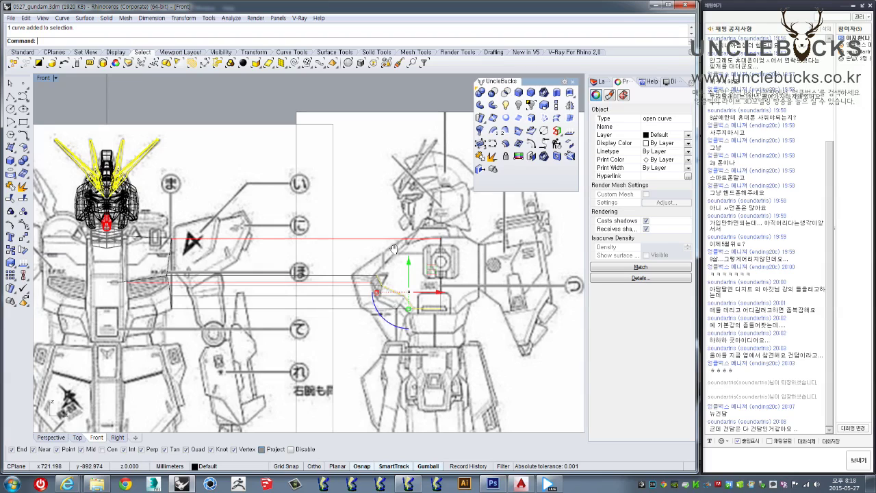
{"action": "scroll", "coordinate": [404, 269], "scroll_direction": "up", "scroll_amount": 4}
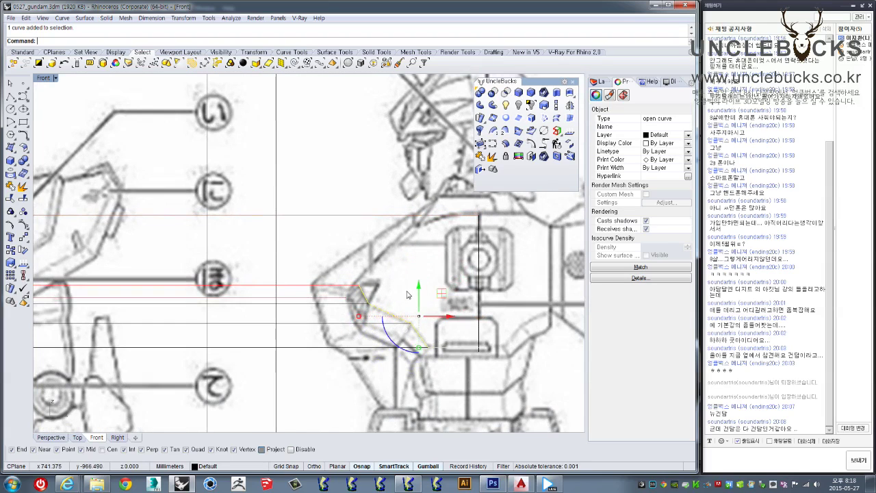
{"action": "left_click", "coordinate": [476, 286]}
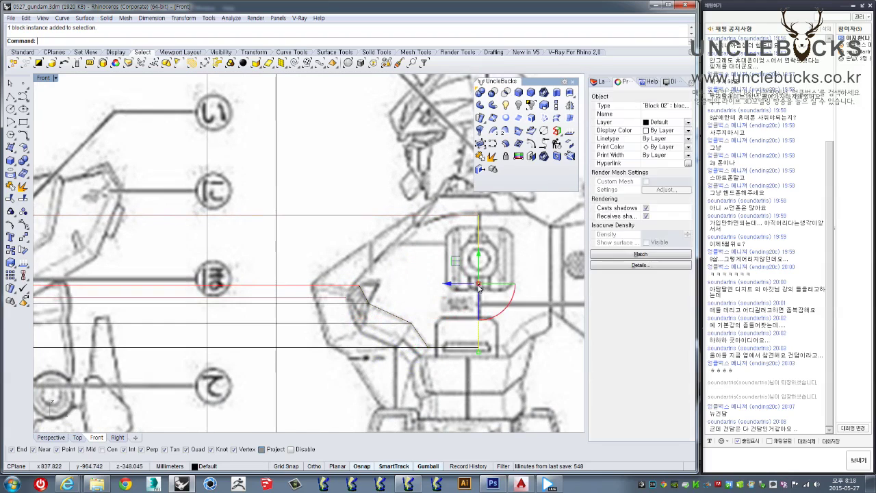
{"action": "double_click", "coordinate": [479, 235]}
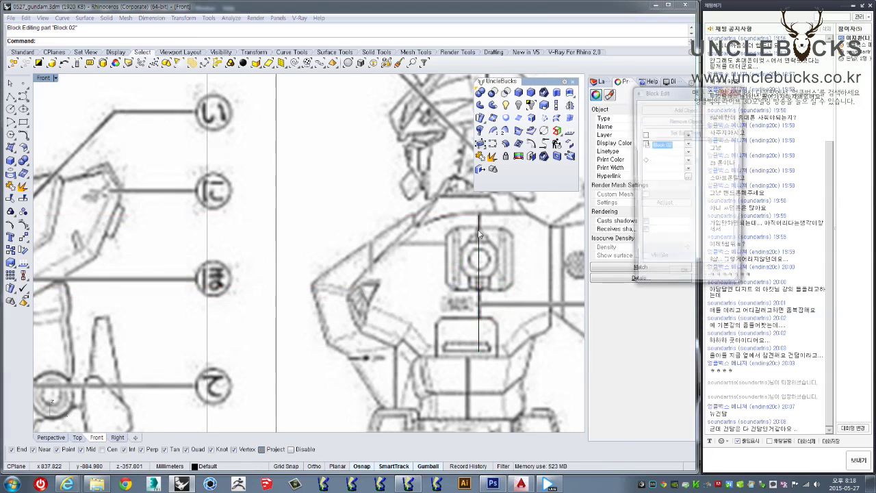
{"action": "right_click_drag", "start_coordinate": [414, 286], "coordinate": [376, 311]}
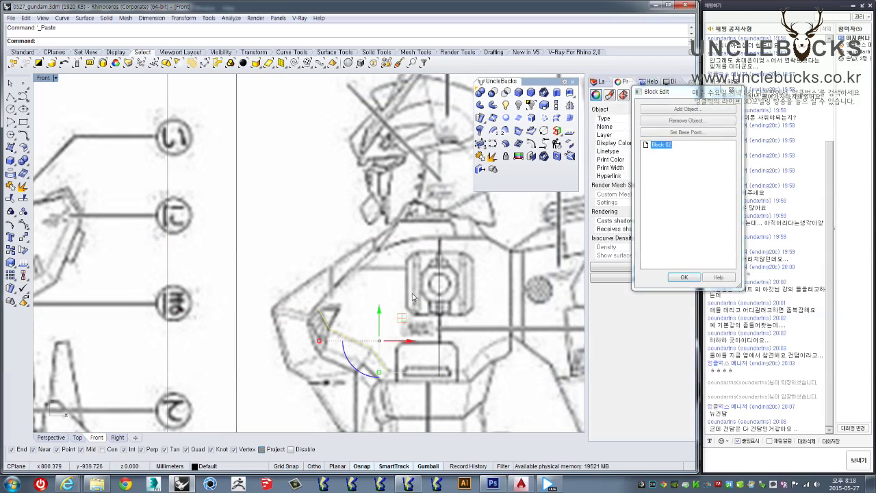
{"action": "left_click", "coordinate": [442, 281]}
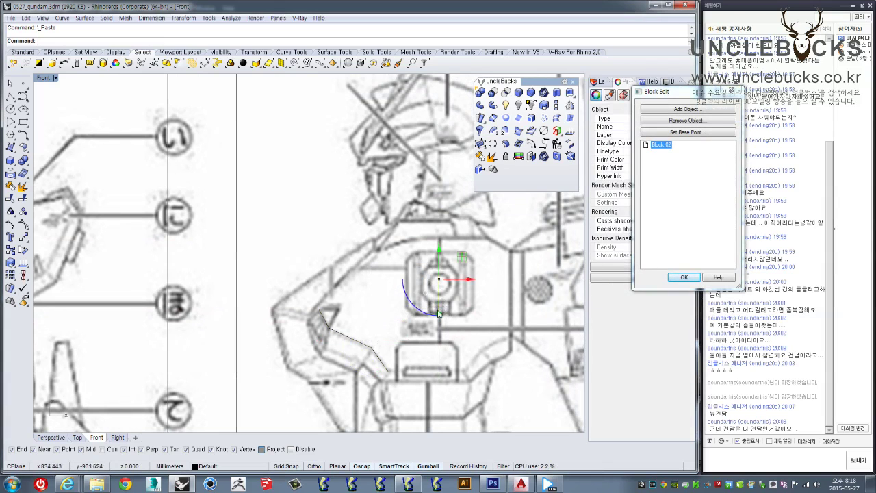
{"action": "left_click", "coordinate": [439, 343]}
{"action": "scroll", "coordinate": [437, 370], "scroll_direction": "up", "scroll_amount": 2}
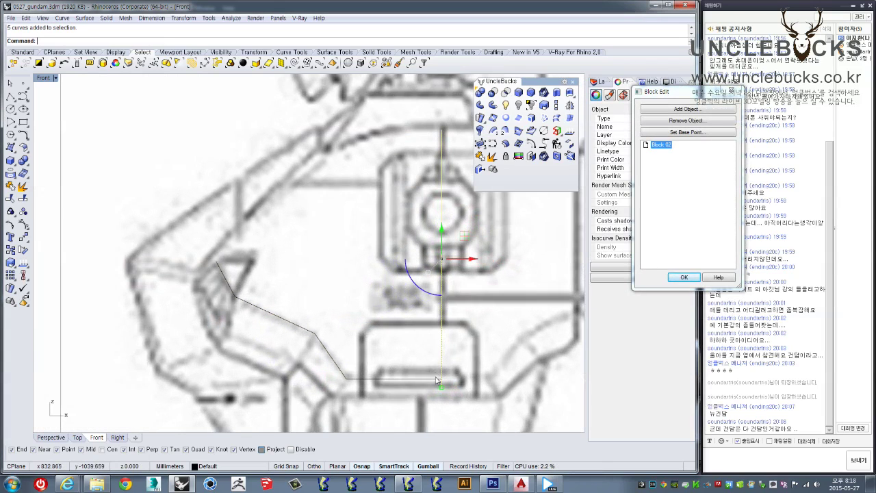
{"action": "scroll", "coordinate": [438, 380], "scroll_direction": "up", "scroll_amount": 2}
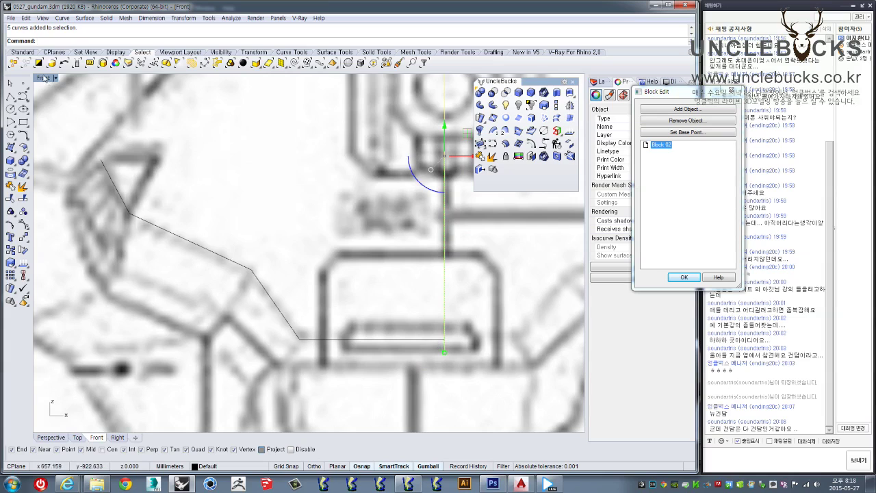
{"action": "double_click", "coordinate": [42, 78]}
{"action": "mouse_move", "coordinate": [415, 220]}
{"action": "right_mouse_down"}
{"action": "mouse_move", "coordinate": [342, 221]}
{"action": "mouse_move", "coordinate": [355, 104]}
{"action": "right_mouse_up"}
{"action": "double_click", "coordinate": [327, 78]}
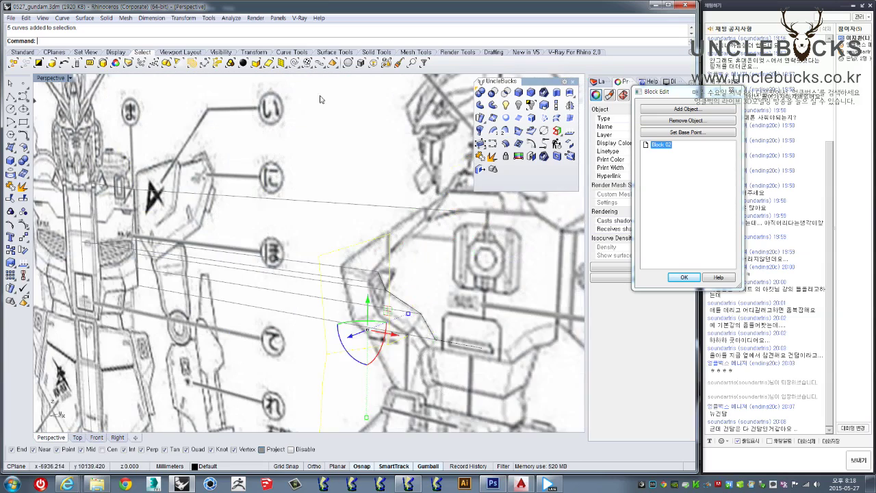
{"action": "mouse_move", "coordinate": [255, 293]}
{"action": "right_mouse_down", "text": "shift"}
{"action": "mouse_move", "coordinate": [263, 331]}
{"action": "mouse_move", "coordinate": [414, 317]}
{"action": "right_mouse_up", "text": "shift"}
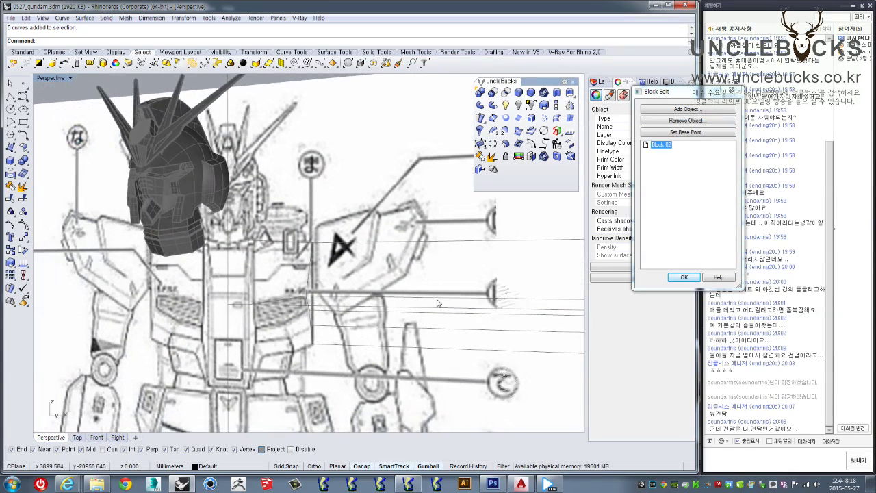
{"action": "mouse_move", "coordinate": [493, 314]}
{"action": "right_mouse_down", "text": "shift"}
{"action": "mouse_move", "coordinate": [244, 319]}
{"action": "mouse_move", "coordinate": [275, 334]}
{"action": "mouse_move", "coordinate": [457, 324]}
{"action": "right_mouse_up", "text": "shift"}
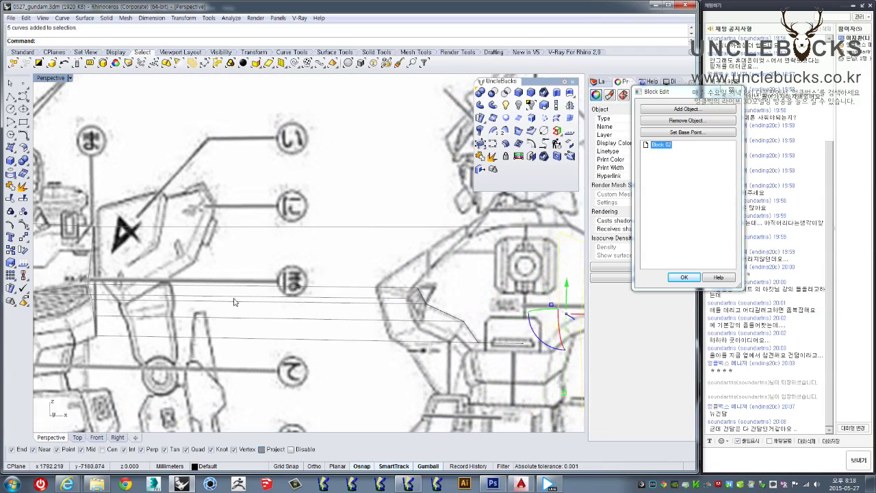
{"action": "scroll", "coordinate": [457, 324], "scroll_direction": "down", "scroll_amount": 5}
{"action": "scroll", "coordinate": [411, 342], "scroll_direction": "up", "scroll_amount": 2}
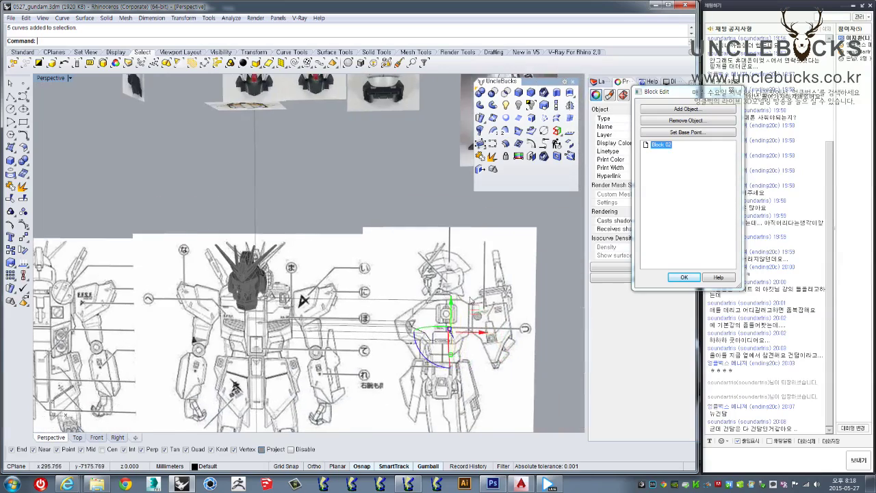
{"action": "scroll", "coordinate": [384, 356], "scroll_direction": "up", "scroll_amount": 5}
{"action": "scroll", "coordinate": [371, 363], "scroll_direction": "up", "scroll_amount": 3}
{"action": "scroll", "coordinate": [374, 363], "scroll_direction": "down", "scroll_amount": 3}
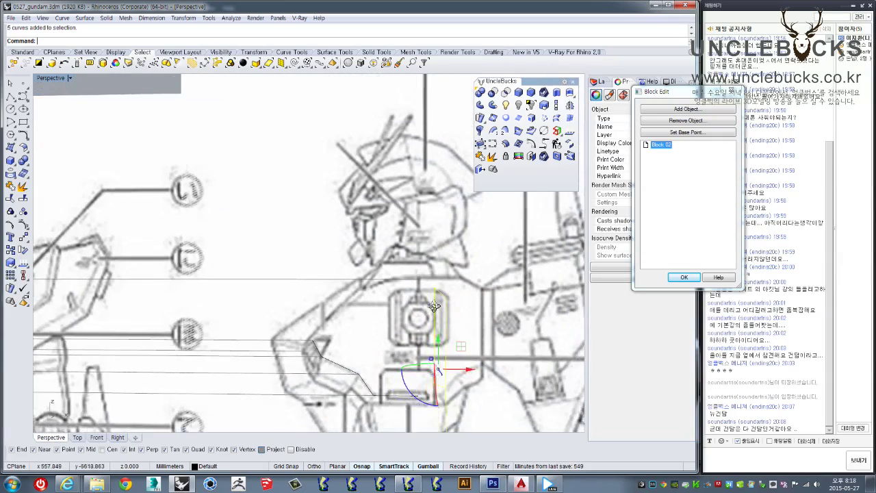
{"action": "double_click", "coordinate": [44, 79]}
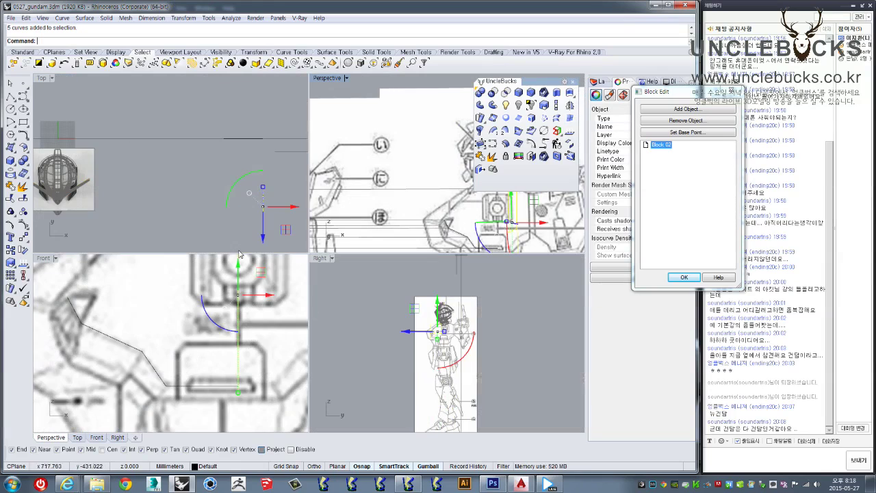
{"action": "double_click", "coordinate": [317, 83]}
{"action": "scroll", "coordinate": [132, 289], "scroll_direction": "down", "scroll_amount": 3}
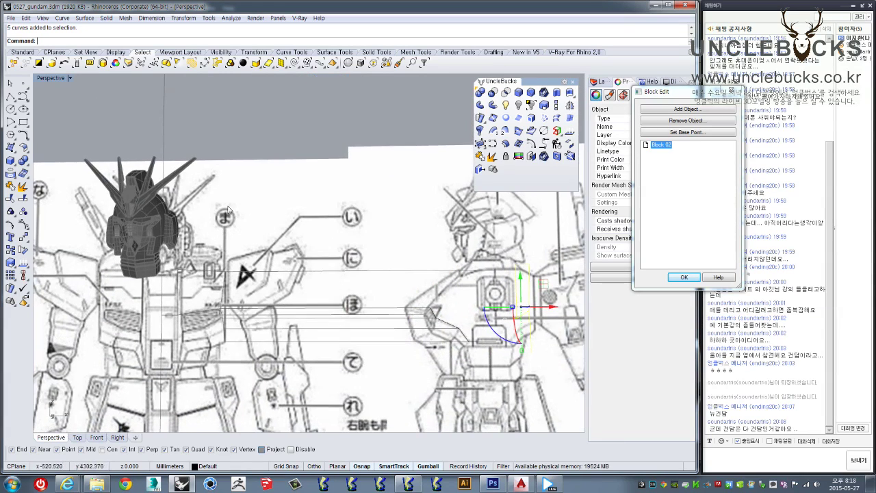
{"action": "double_click", "coordinate": [57, 79]}
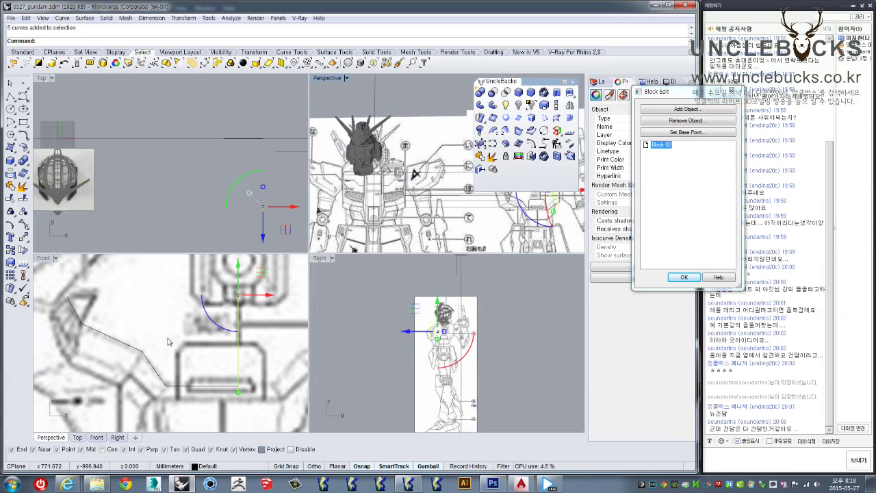
{"action": "scroll", "coordinate": [157, 330], "scroll_direction": "up", "scroll_amount": 2}
{"action": "scroll", "coordinate": [158, 330], "scroll_direction": "up", "scroll_amount": 2}
{"action": "double_click", "coordinate": [44, 259]}
{"action": "scroll", "coordinate": [293, 295], "scroll_direction": "down", "scroll_amount": 2}
{"action": "scroll", "coordinate": [293, 294], "scroll_direction": "down", "scroll_amount": 2}
{"action": "scroll", "coordinate": [293, 294], "scroll_direction": "up", "scroll_amount": 3}
{"action": "scroll", "coordinate": [293, 294], "scroll_direction": "up", "scroll_amount": 1}
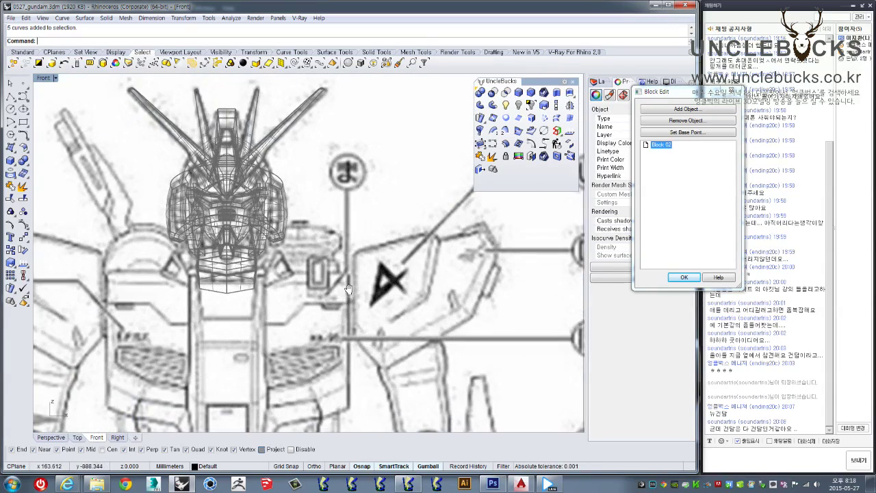
{"action": "scroll", "coordinate": [333, 287], "scroll_direction": "up", "scroll_amount": 1}
{"action": "key", "text": "Return"}
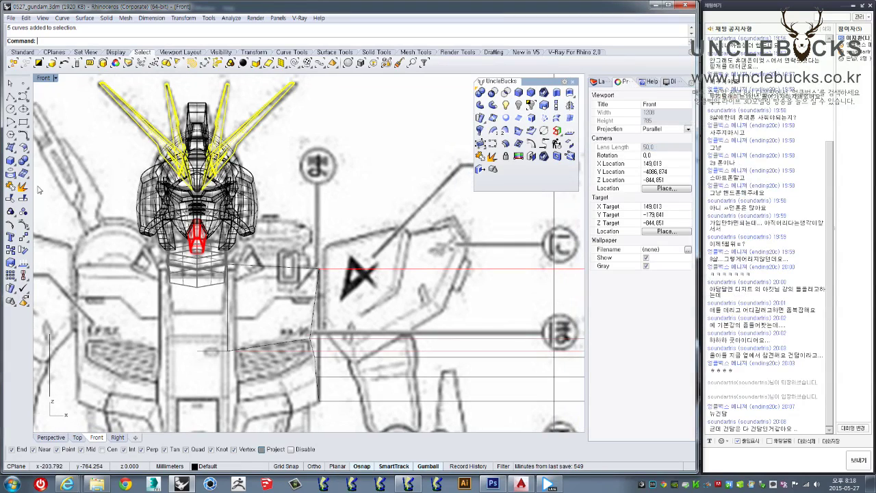
Step: Draw a new two-point polyline over the front blueprint
{"action": "left_click", "coordinate": [23, 96]}
{"action": "scroll", "coordinate": [244, 266], "scroll_direction": "up", "scroll_amount": 2}
{"action": "scroll", "coordinate": [243, 267], "scroll_direction": "up", "scroll_amount": 2}
{"action": "left_click", "coordinate": [211, 260]}
{"action": "scroll", "coordinate": [210, 260], "scroll_direction": "down", "scroll_amount": 2}
{"action": "scroll", "coordinate": [137, 254], "scroll_direction": "down", "scroll_amount": 1}
{"action": "scroll", "coordinate": [304, 254], "scroll_direction": "down", "scroll_amount": 1}
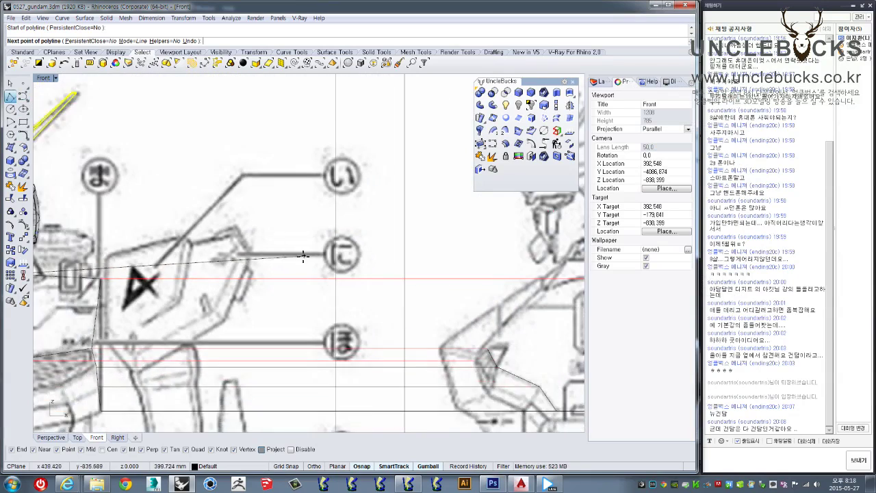
{"action": "scroll", "coordinate": [318, 272], "scroll_direction": "down", "scroll_amount": 1}
{"action": "scroll", "coordinate": [318, 271], "scroll_direction": "up", "scroll_amount": 1}
{"action": "scroll", "coordinate": [339, 295], "scroll_direction": "up", "scroll_amount": 2}
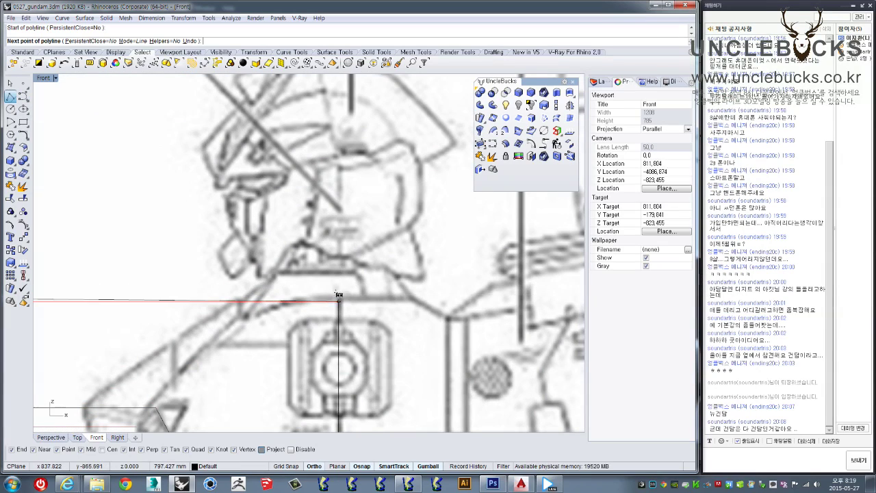
{"action": "left_click", "coordinate": [339, 290]}
{"action": "right_click_drag", "start_coordinate": [374, 304], "coordinate": [385, 262]}
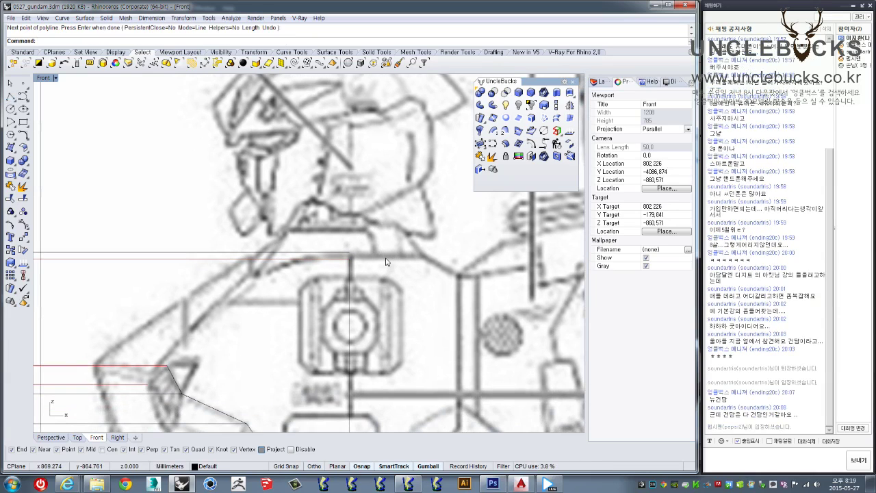
{"action": "scroll", "coordinate": [350, 265], "scroll_direction": "up", "scroll_amount": 1}
{"action": "scroll", "coordinate": [347, 239], "scroll_direction": "up", "scroll_amount": 1}
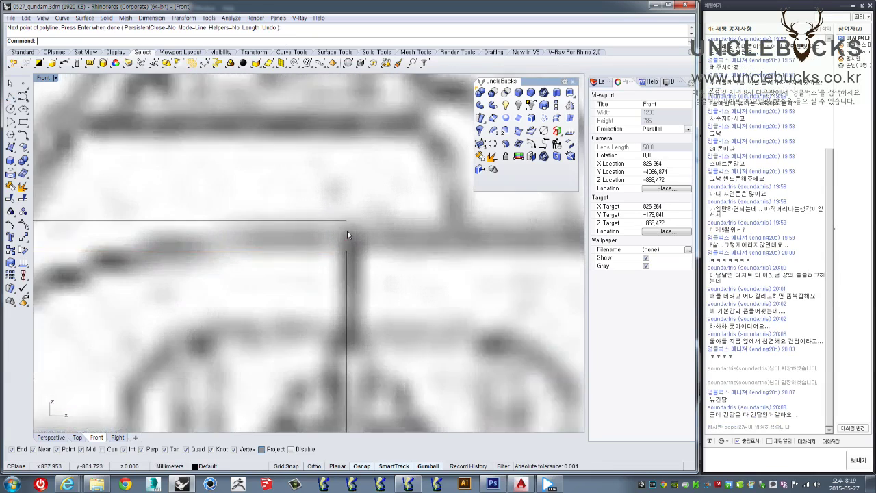
{"action": "scroll", "coordinate": [347, 228], "scroll_direction": "up", "scroll_amount": 1}
{"action": "scroll", "coordinate": [361, 223], "scroll_direction": "up", "scroll_amount": 1}
{"action": "key", "text": "Return"}
Step: Move the selected curve upward into place with M
{"action": "scroll", "coordinate": [386, 278], "scroll_direction": "down", "scroll_amount": 2}
{"action": "scroll", "coordinate": [386, 287], "scroll_direction": "down", "scroll_amount": 1}
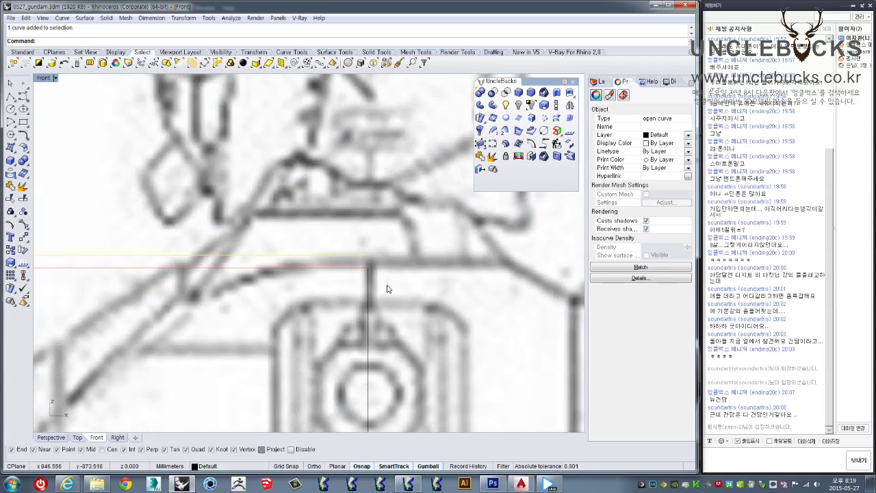
{"action": "scroll", "coordinate": [383, 304], "scroll_direction": "down", "scroll_amount": 1}
{"action": "scroll", "coordinate": [377, 315], "scroll_direction": "up", "scroll_amount": 1}
{"action": "scroll", "coordinate": [378, 310], "scroll_direction": "up", "scroll_amount": 2}
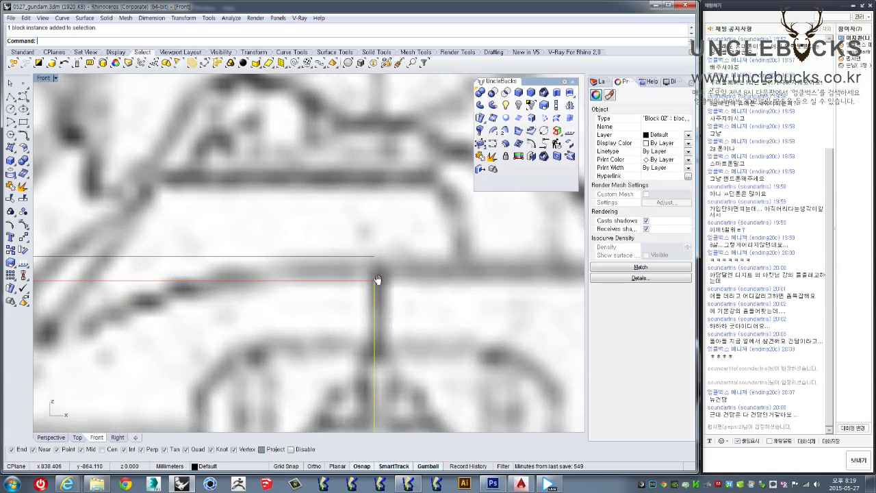
{"action": "scroll", "coordinate": [381, 304], "scroll_direction": "up", "scroll_amount": 1}
{"action": "type", "text": "m"}
{"action": "key", "text": "Return"}
{"action": "left_click", "coordinate": [382, 301]}
{"action": "left_click", "coordinate": [382, 280]}
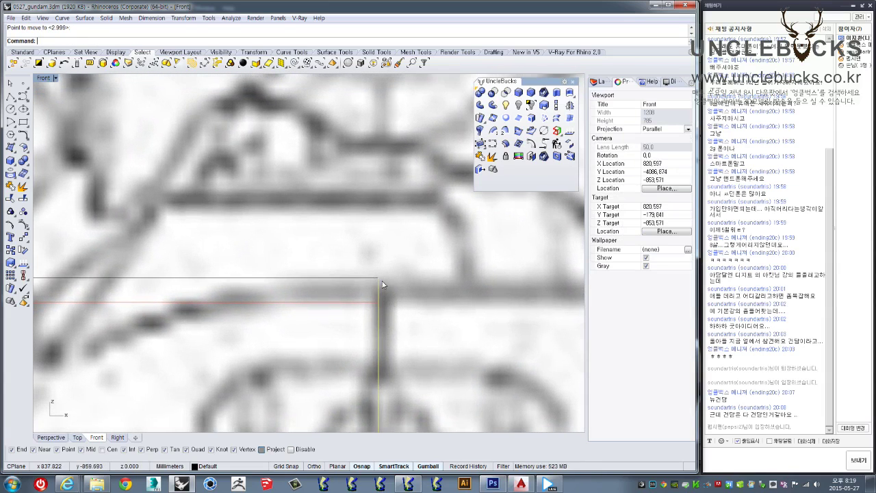
Step: Bring the torso guide block back into view and open Block 02 for editing
{"action": "scroll", "coordinate": [387, 274], "scroll_direction": "down", "scroll_amount": 2}
{"action": "scroll", "coordinate": [398, 262], "scroll_direction": "down", "scroll_amount": 2}
{"action": "right_click_drag", "start_coordinate": [398, 262], "coordinate": [406, 184]}
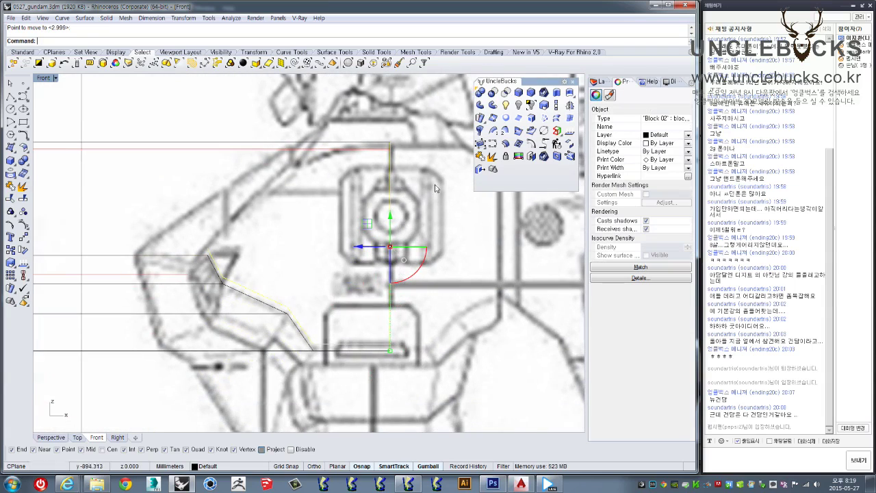
{"action": "double_click", "coordinate": [390, 180]}
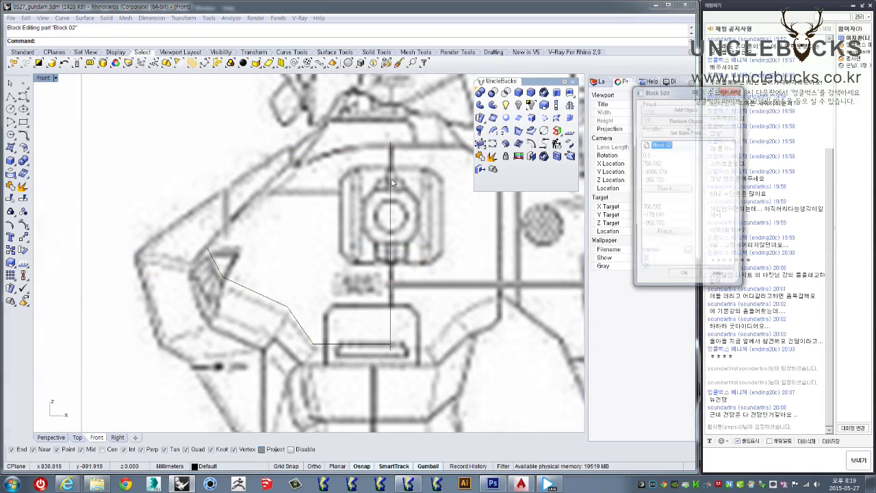
Step: Move a guide curve inside the block down to its new position
{"action": "left_click", "coordinate": [209, 264]}
{"action": "scroll", "coordinate": [209, 264], "scroll_direction": "up", "scroll_amount": 3}
{"action": "scroll", "coordinate": [217, 250], "scroll_direction": "up", "scroll_amount": 2}
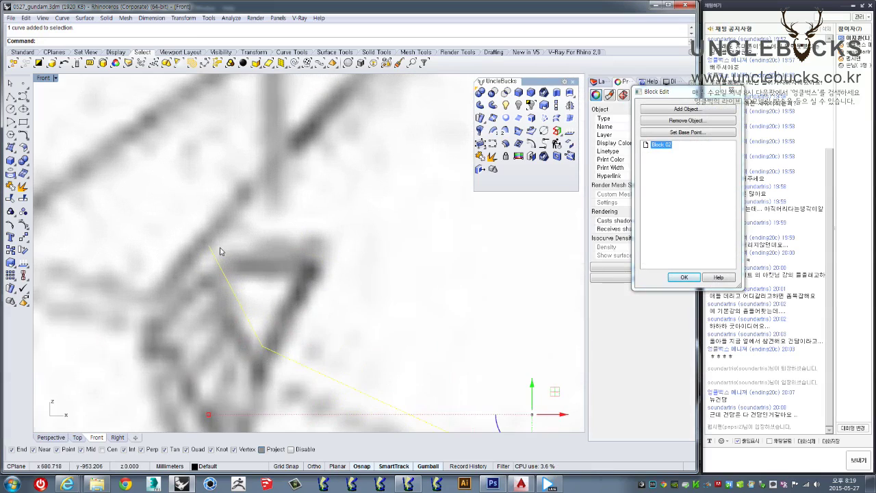
{"action": "scroll", "coordinate": [212, 247], "scroll_direction": "up", "scroll_amount": 2}
{"action": "type", "text": "m"}
{"action": "key", "text": "Return"}
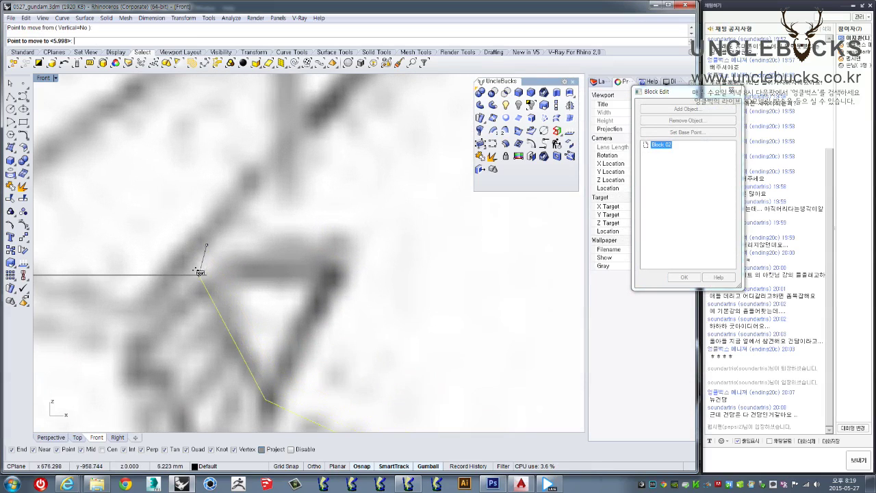
{"action": "left_click", "coordinate": [203, 277]}
{"action": "scroll", "coordinate": [205, 277], "scroll_direction": "down", "scroll_amount": 2}
{"action": "scroll", "coordinate": [212, 277], "scroll_direction": "down", "scroll_amount": 2}
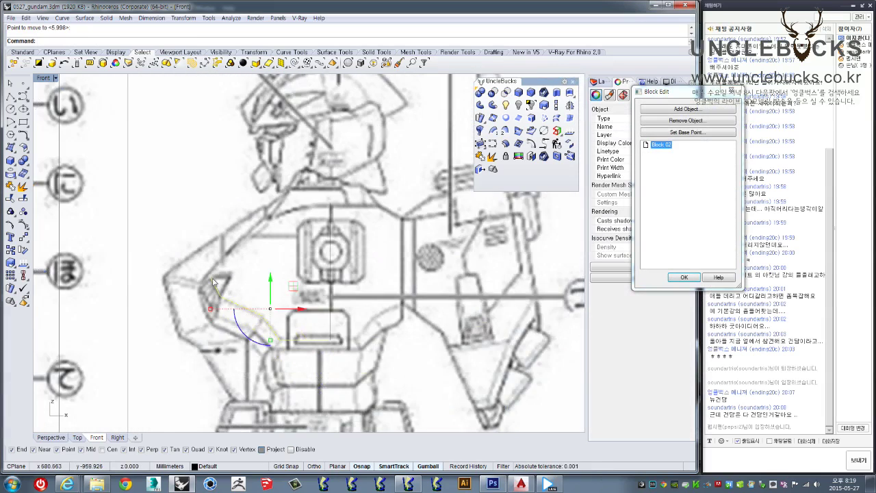
{"action": "scroll", "coordinate": [214, 282], "scroll_direction": "down", "scroll_amount": 2}
{"action": "key", "text": "Escape"}
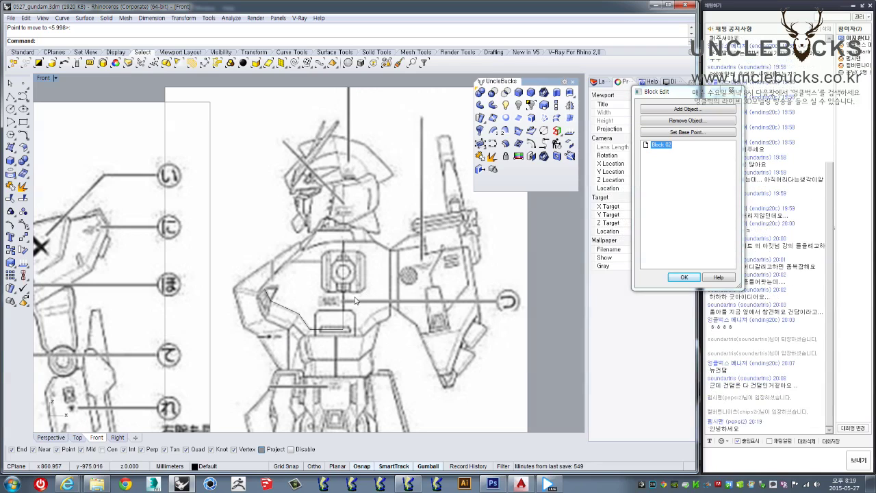
Step: Window-select the five torso guide curves and restore the four-view layout
{"action": "scroll", "coordinate": [356, 301], "scroll_direction": "up", "scroll_amount": 3}
{"action": "left_click", "coordinate": [330, 314]}
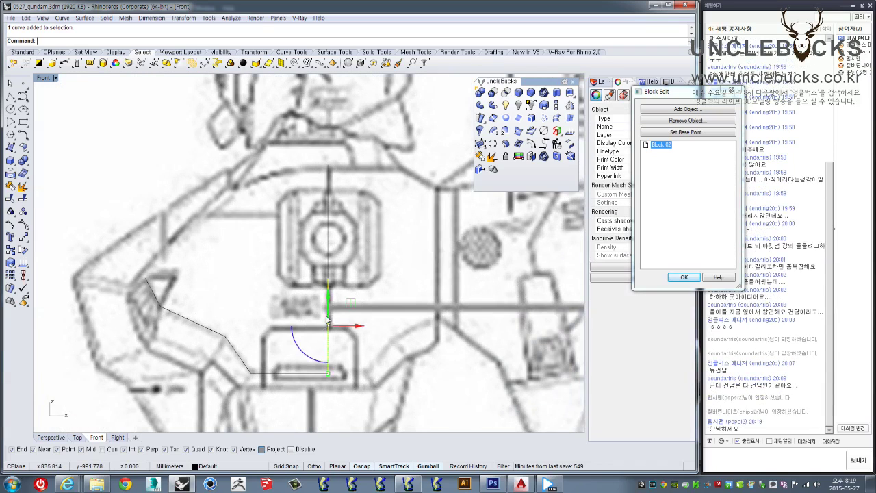
{"action": "right_click_drag", "start_coordinate": [329, 313], "coordinate": [395, 310]}
{"action": "key", "text": "Escape"}
{"action": "left_click_drag", "start_coordinate": [416, 337], "coordinate": [436, 387]}
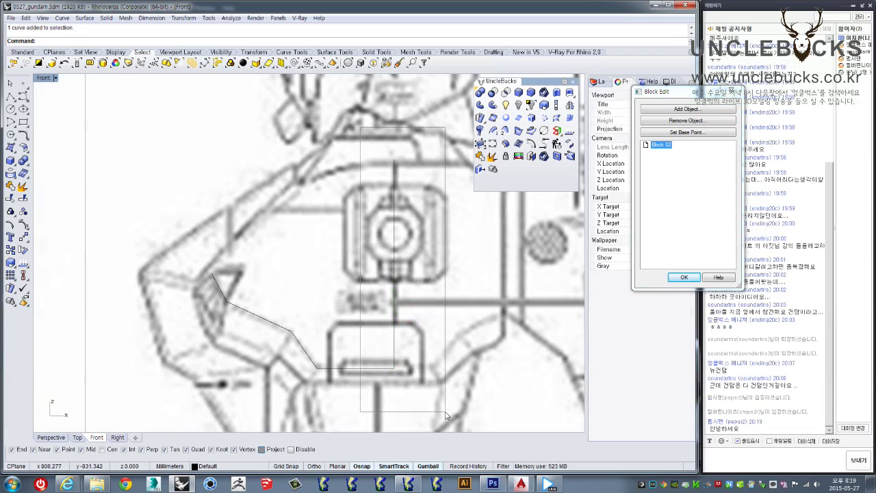
{"action": "scroll", "coordinate": [395, 261], "scroll_direction": "up", "scroll_amount": 3}
{"action": "double_click", "coordinate": [43, 79]}
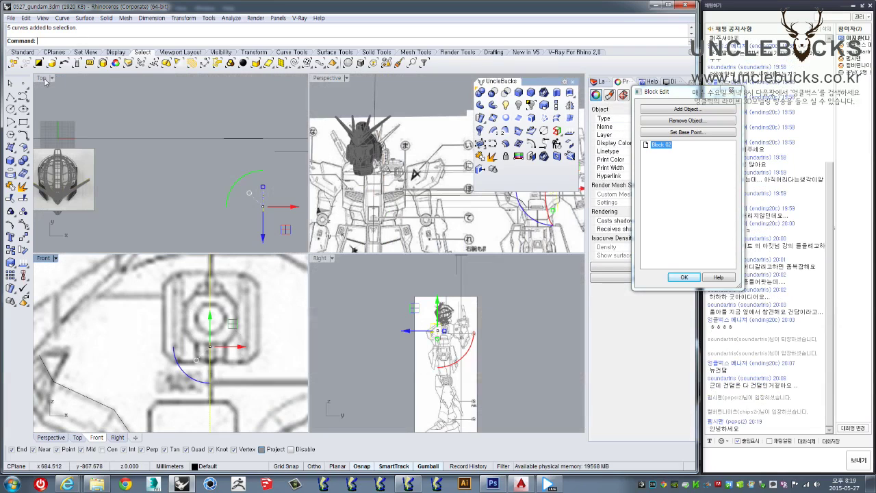
Step: Turn on edit points for the selected guide curves and survey the figure in the maximized side view
{"action": "left_click", "coordinate": [11, 223]}
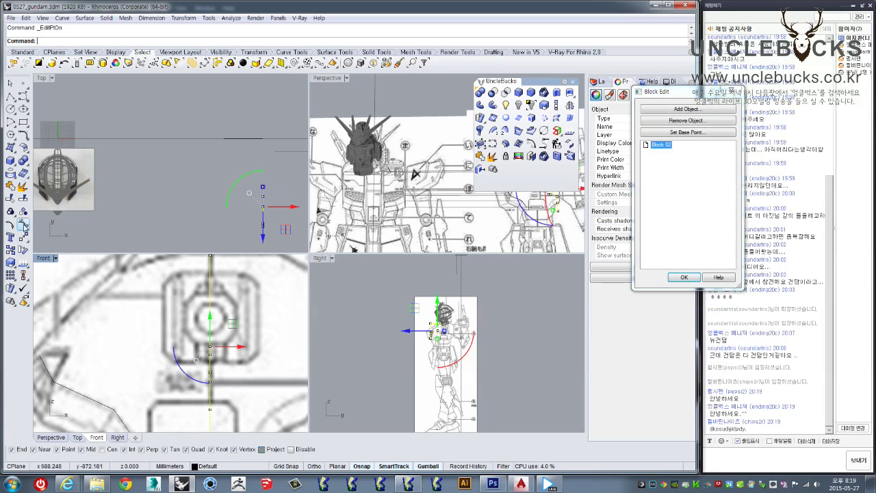
{"action": "double_click", "coordinate": [317, 259]}
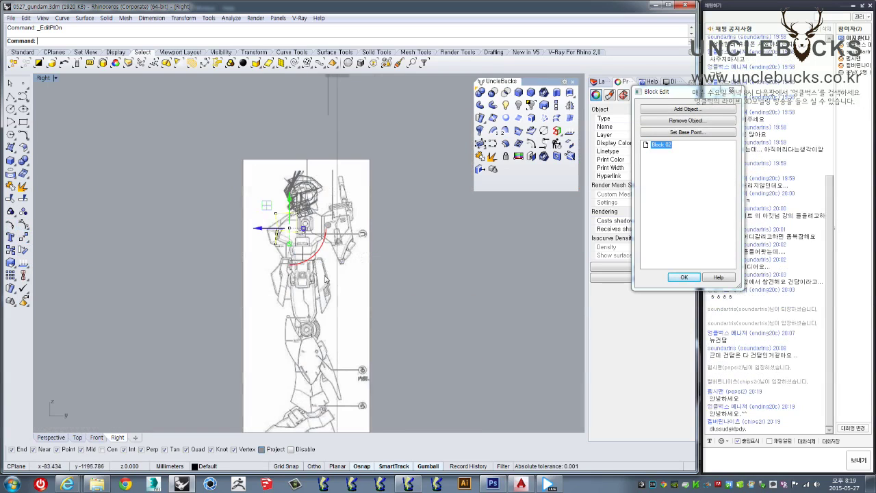
{"action": "right_click_drag", "start_coordinate": [328, 280], "coordinate": [278, 89]}
{"action": "scroll", "coordinate": [349, 247], "scroll_direction": "up", "scroll_amount": 1}
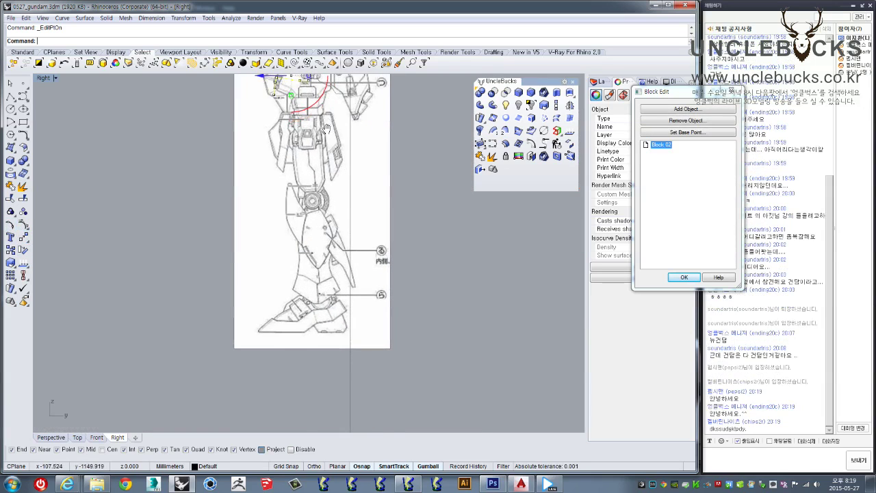
{"action": "right_click_drag", "start_coordinate": [329, 121], "coordinate": [322, 301]}
{"action": "scroll", "coordinate": [315, 248], "scroll_direction": "up", "scroll_amount": 3}
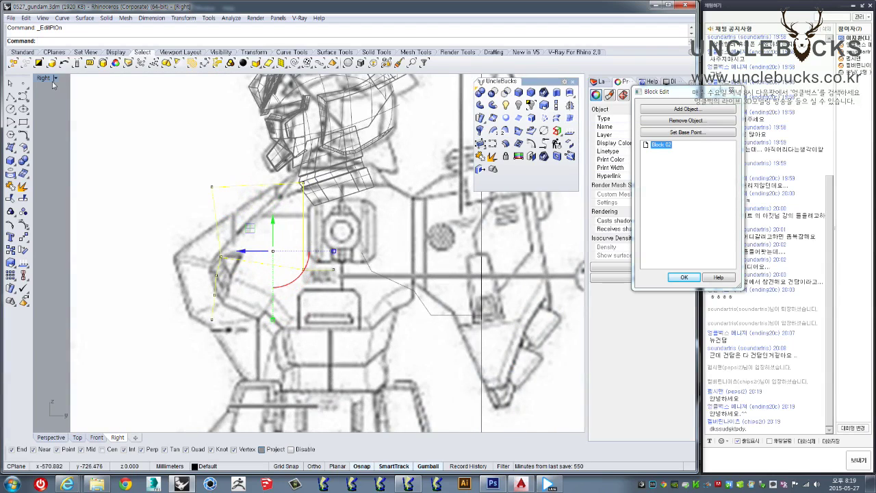
{"action": "double_click", "coordinate": [44, 78]}
Step: In the maximized Front view, move the first edit point onto the chest line
{"action": "double_click", "coordinate": [44, 258]}
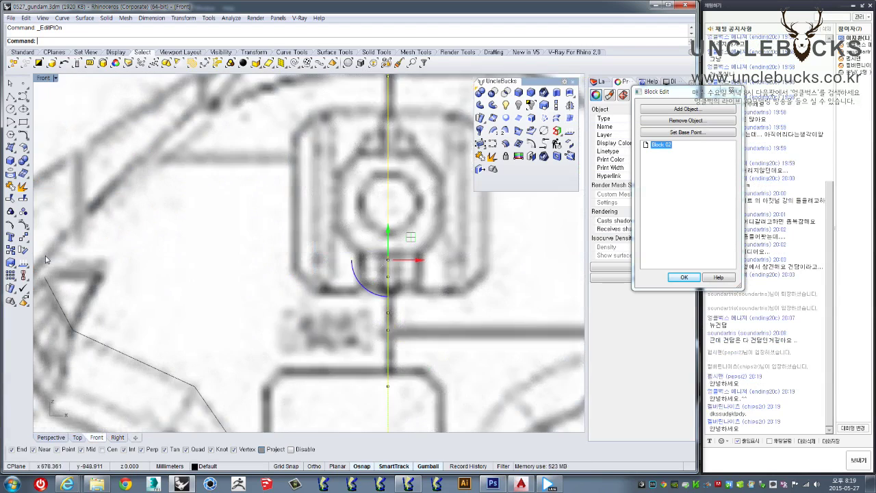
{"action": "right_click_drag", "start_coordinate": [99, 259], "coordinate": [242, 249]}
{"action": "scroll", "coordinate": [389, 332], "scroll_direction": "down", "scroll_amount": 2}
{"action": "scroll", "coordinate": [388, 331], "scroll_direction": "up", "scroll_amount": 1}
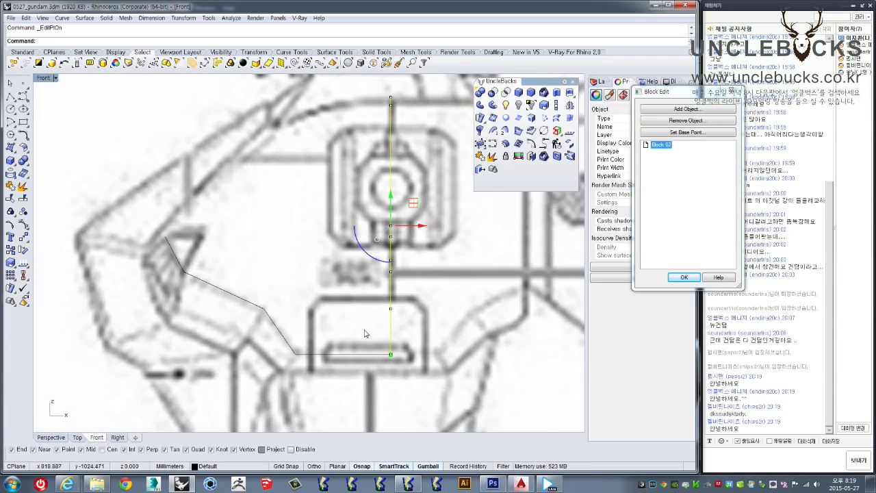
{"action": "scroll", "coordinate": [365, 334], "scroll_direction": "up", "scroll_amount": 1}
{"action": "left_click", "coordinate": [401, 302]}
{"action": "scroll", "coordinate": [414, 326], "scroll_direction": "up", "scroll_amount": 1}
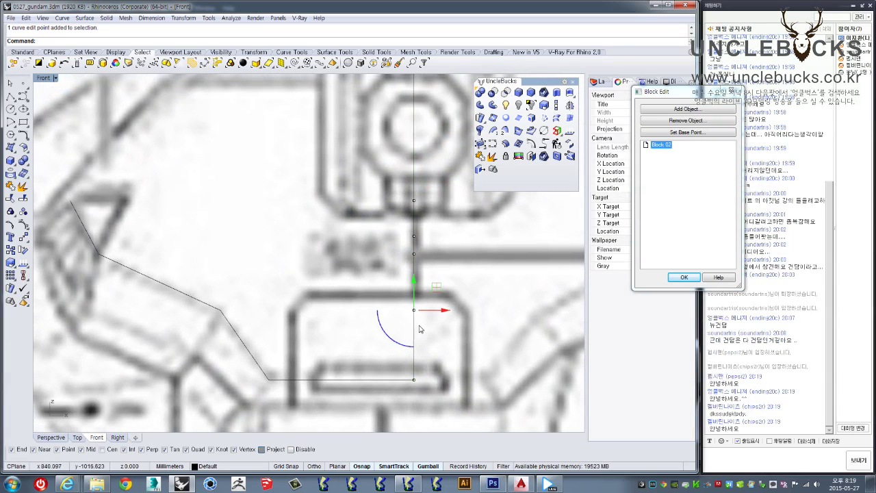
{"action": "left_click", "coordinate": [414, 311]}
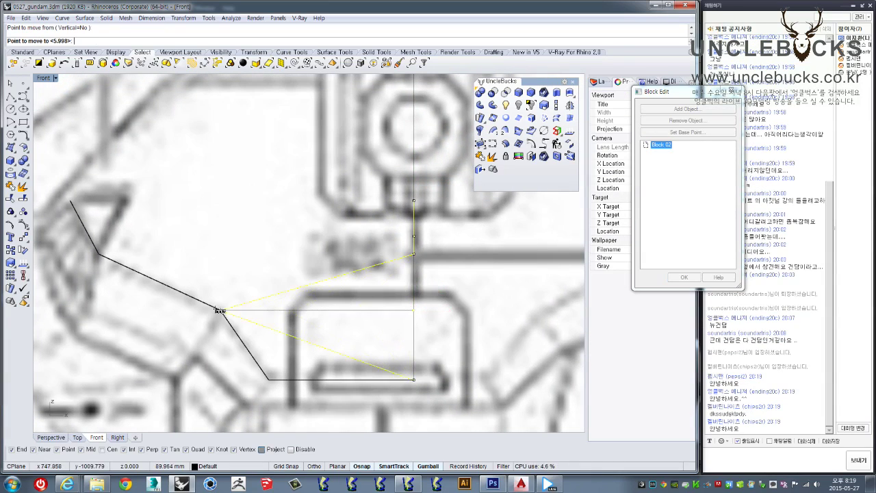
{"action": "left_click", "coordinate": [221, 314]}
Step: Move the lower-right edit point onto the chest outline and another onto the shoulder triangle
{"action": "left_click", "coordinate": [413, 379]}
{"action": "right_click", "coordinate": [413, 378]}
{"action": "left_click", "coordinate": [413, 378]}
{"action": "left_click", "coordinate": [267, 378]}
{"action": "scroll", "coordinate": [378, 347], "scroll_direction": "down", "scroll_amount": 2}
{"action": "scroll", "coordinate": [377, 347], "scroll_direction": "up", "scroll_amount": 1}
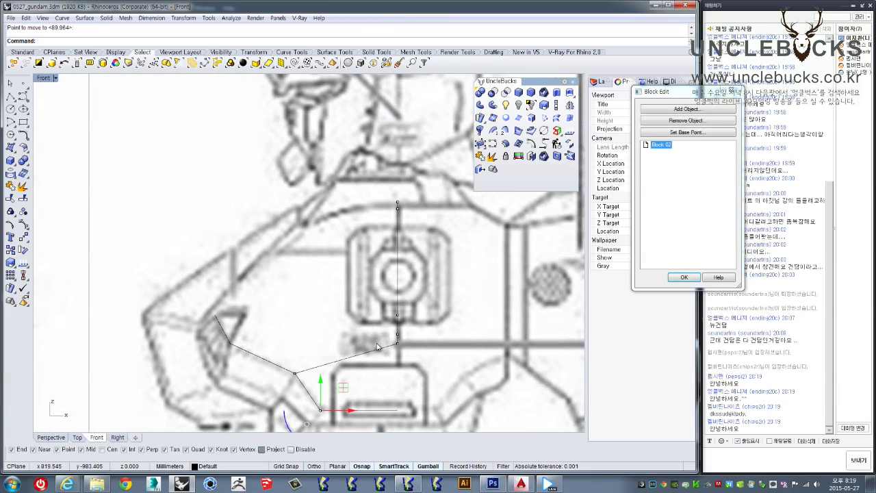
{"action": "right_click", "coordinate": [402, 355]}
{"action": "left_click", "coordinate": [397, 342]}
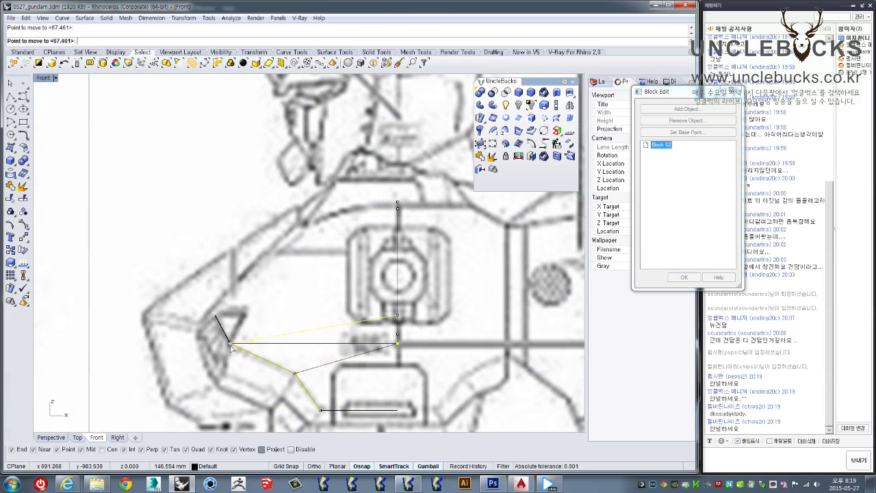
{"action": "left_click", "coordinate": [232, 346]}
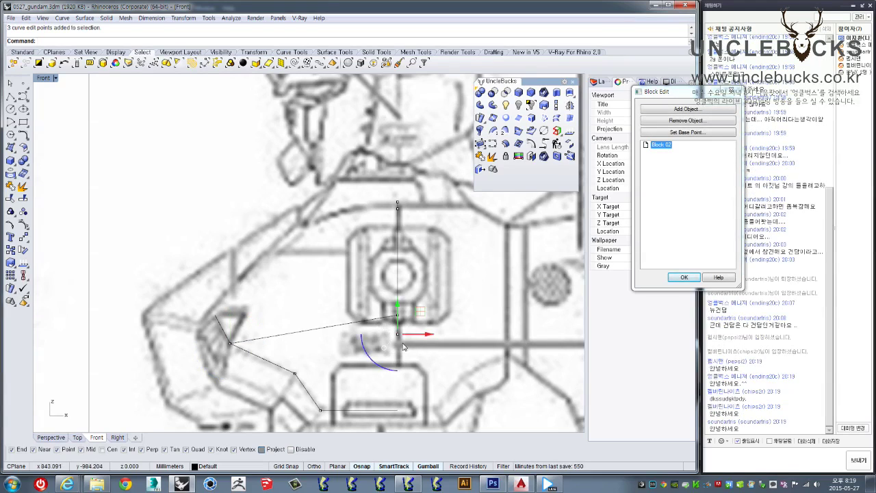
Step: Move two more edit points into place over the front blueprint's chest
{"action": "right_click", "coordinate": [404, 347]}
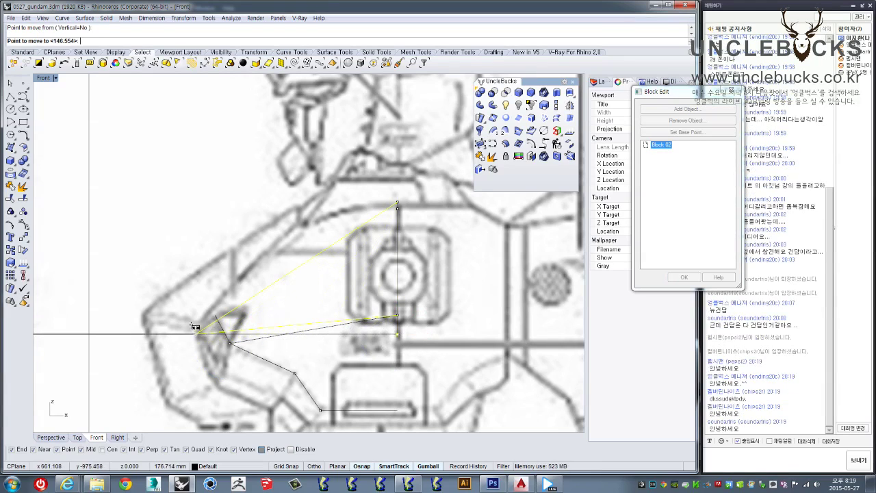
{"action": "left_click", "coordinate": [193, 334]}
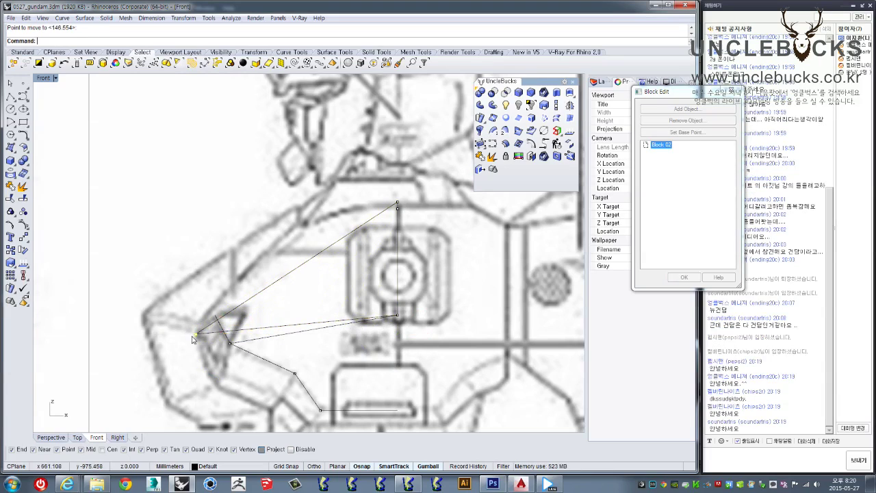
{"action": "right_click", "coordinate": [206, 317]}
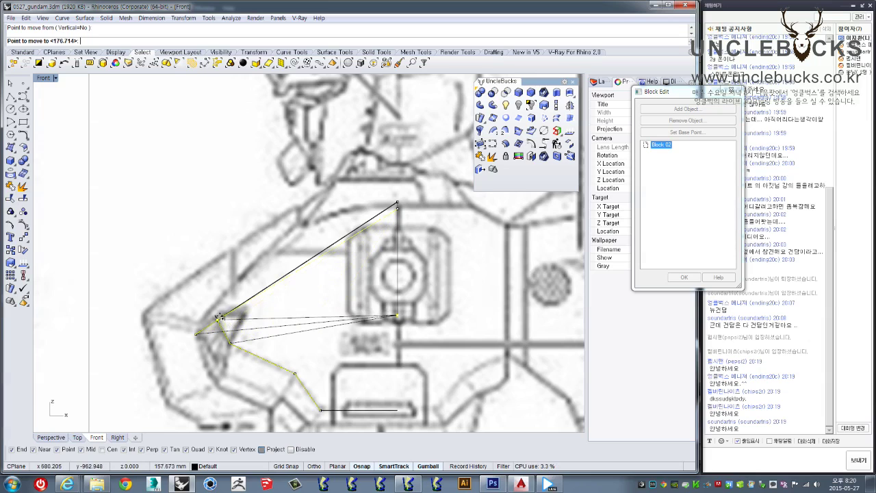
{"action": "left_click", "coordinate": [214, 314]}
{"action": "scroll", "coordinate": [401, 246], "scroll_direction": "up", "scroll_amount": 2}
{"action": "scroll", "coordinate": [401, 246], "scroll_direction": "up", "scroll_amount": 1}
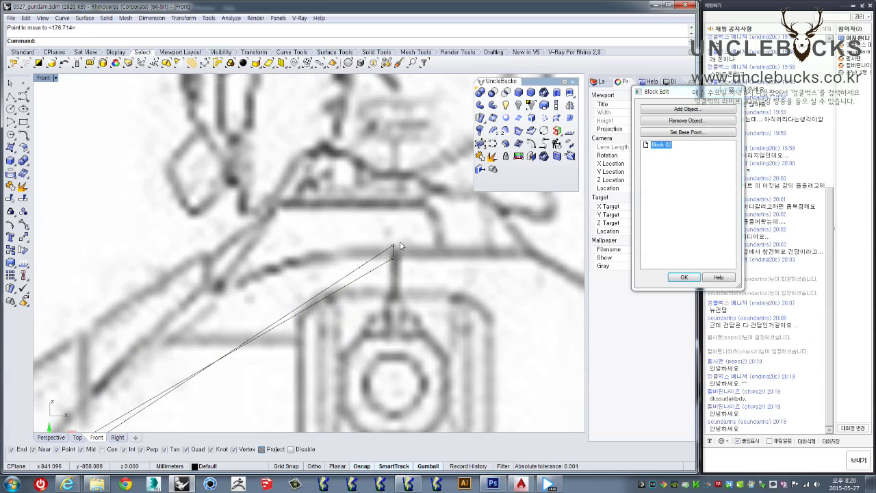
{"action": "scroll", "coordinate": [393, 277], "scroll_direction": "down", "scroll_amount": 2}
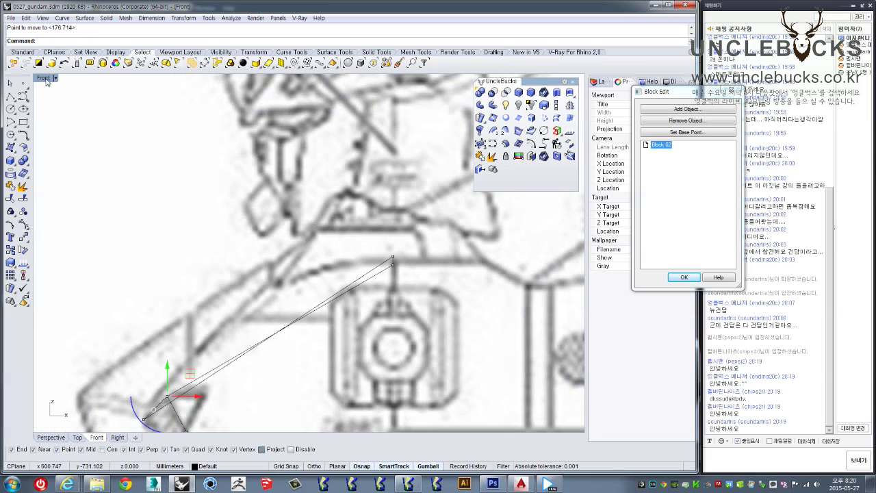
Step: Maximize Perspective and orbit to check the reshaped curves against the blueprints
{"action": "double_click", "coordinate": [45, 81]}
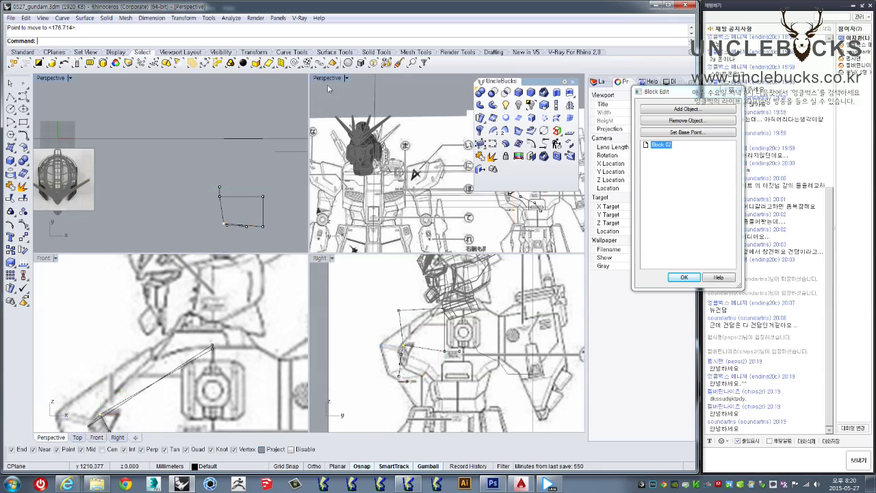
{"action": "double_click", "coordinate": [327, 79]}
{"action": "right_click_drag", "start_coordinate": [379, 230], "coordinate": [296, 280]}
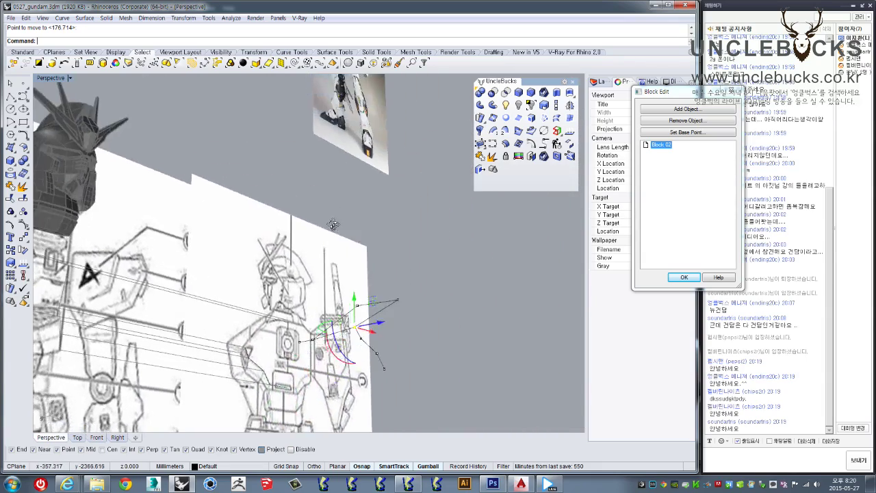
{"action": "right_click_drag", "start_coordinate": [296, 281], "coordinate": [426, 339]}
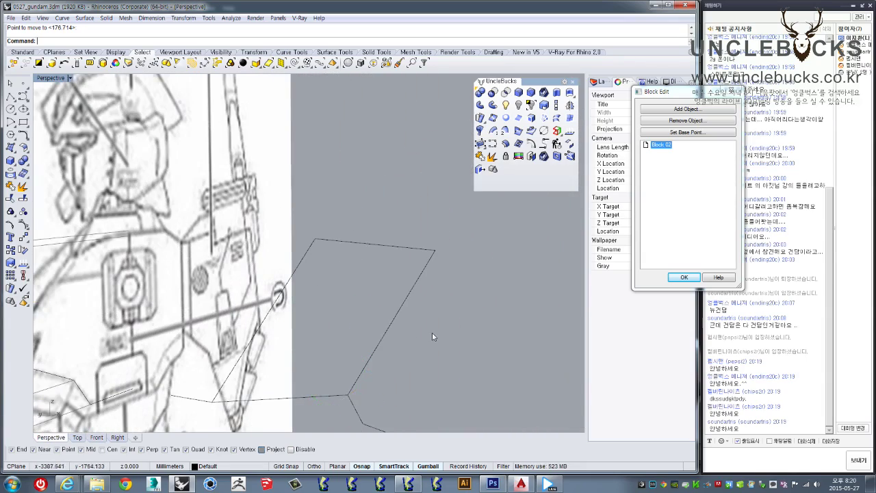
{"action": "scroll", "coordinate": [433, 336], "scroll_direction": "down", "scroll_amount": 10}
{"action": "scroll", "coordinate": [430, 281], "scroll_direction": "up", "scroll_amount": 4}
{"action": "mouse_move", "coordinate": [431, 281]}
{"action": "right_mouse_down"}
{"action": "mouse_move", "coordinate": [508, 235]}
{"action": "mouse_move", "coordinate": [508, 226]}
{"action": "mouse_move", "coordinate": [475, 256]}
{"action": "mouse_move", "coordinate": [446, 264]}
{"action": "mouse_move", "coordinate": [429, 302]}
{"action": "right_mouse_up"}
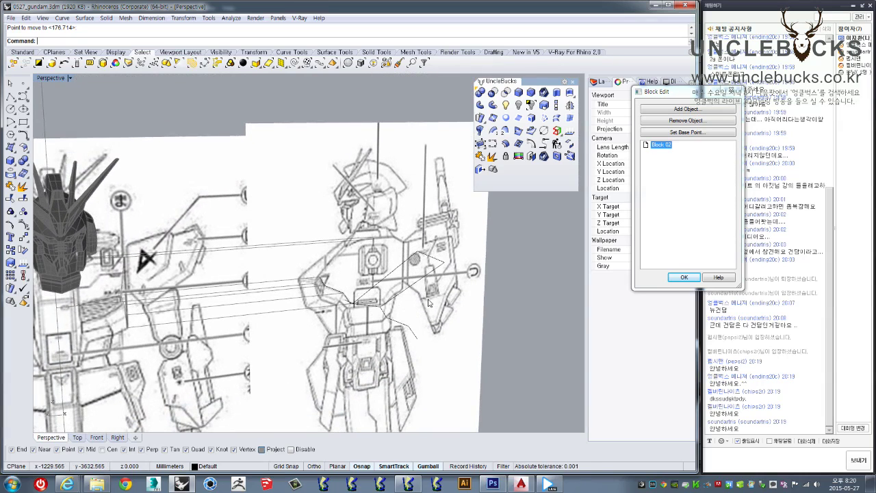
Step: Close the Block 02 edit and select the chest outline block beneath the helmet
{"action": "mouse_move", "coordinate": [339, 287]}
{"action": "right_mouse_down"}
{"action": "mouse_move", "coordinate": [438, 268]}
{"action": "mouse_move", "coordinate": [624, 281]}
{"action": "right_mouse_up"}
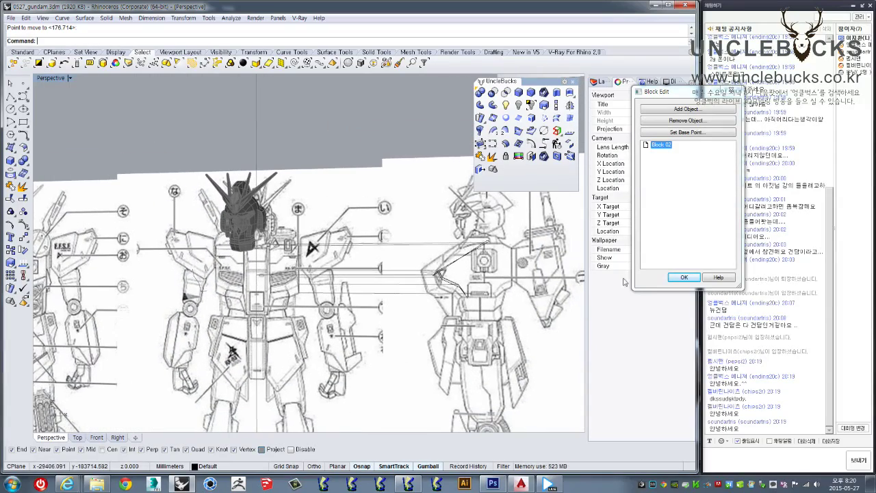
{"action": "left_click", "coordinate": [682, 278]}
{"action": "mouse_move", "coordinate": [411, 274]}
{"action": "right_mouse_down"}
{"action": "mouse_move", "coordinate": [280, 265]}
{"action": "mouse_move", "coordinate": [293, 284]}
{"action": "mouse_move", "coordinate": [241, 269]}
{"action": "right_mouse_up"}
{"action": "scroll", "coordinate": [293, 284], "scroll_direction": "down", "scroll_amount": 5}
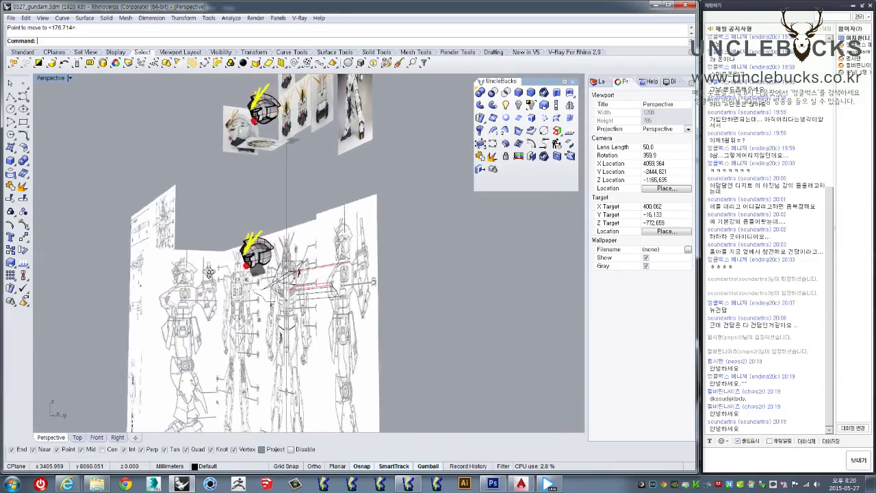
{"action": "scroll", "coordinate": [241, 269], "scroll_direction": "up", "scroll_amount": 3}
{"action": "left_click", "coordinate": [274, 294]}
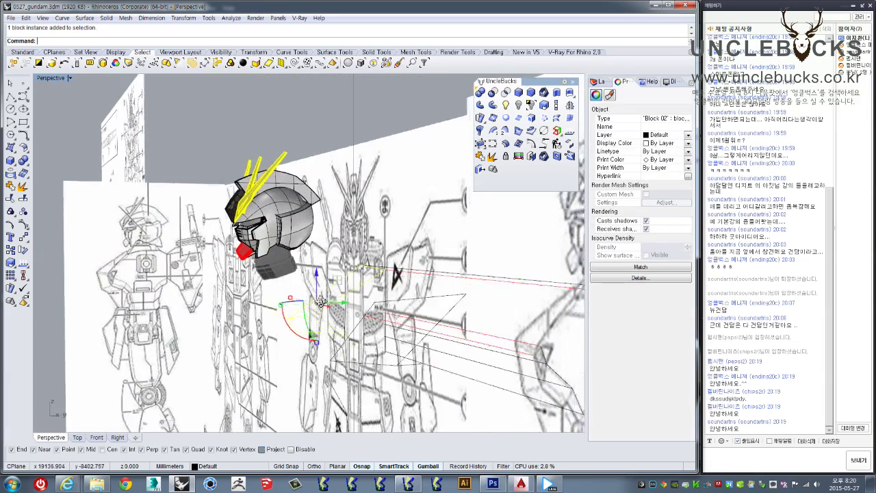
Step: In the maximized Right view, slide the chest outline block left to match the side blueprint
{"action": "right_click_drag", "start_coordinate": [274, 294], "coordinate": [80, 129]}
{"action": "double_click", "coordinate": [50, 77]}
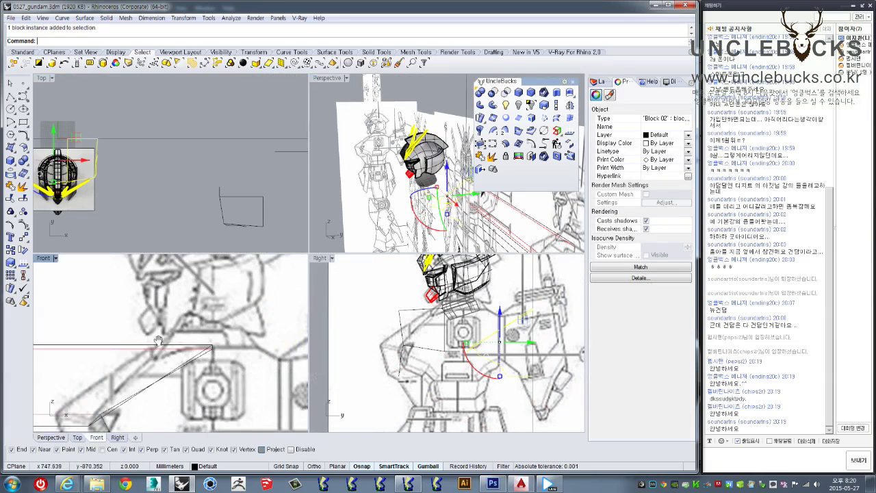
{"action": "scroll", "coordinate": [247, 329], "scroll_direction": "down", "scroll_amount": 2}
{"action": "scroll", "coordinate": [246, 329], "scroll_direction": "down", "scroll_amount": 2}
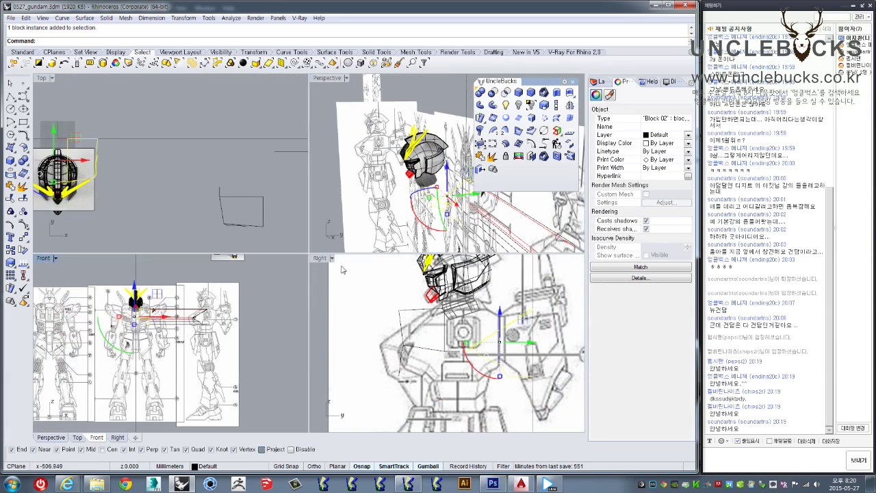
{"action": "double_click", "coordinate": [321, 259]}
{"action": "scroll", "coordinate": [327, 299], "scroll_direction": "up", "scroll_amount": 2}
{"action": "left_click_drag", "start_coordinate": [394, 285], "coordinate": [301, 301]}
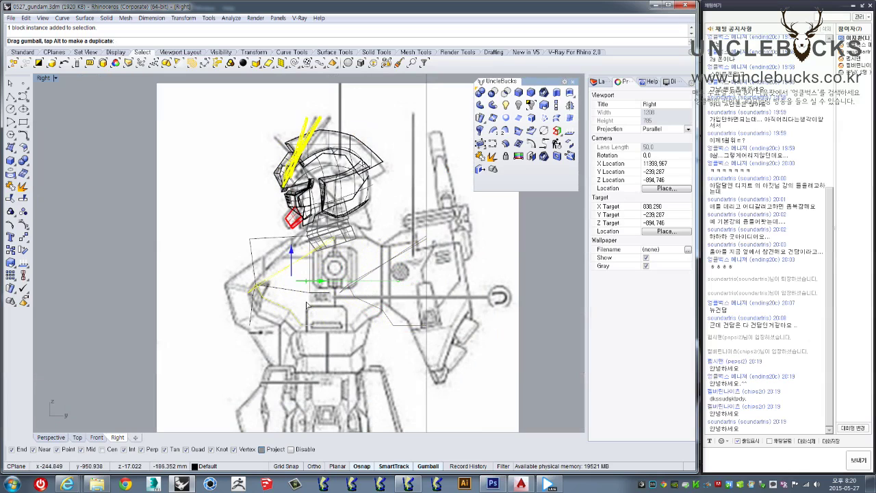
{"action": "scroll", "coordinate": [287, 294], "scroll_direction": "up", "scroll_amount": 2}
{"action": "scroll", "coordinate": [349, 177], "scroll_direction": "up", "scroll_amount": 2}
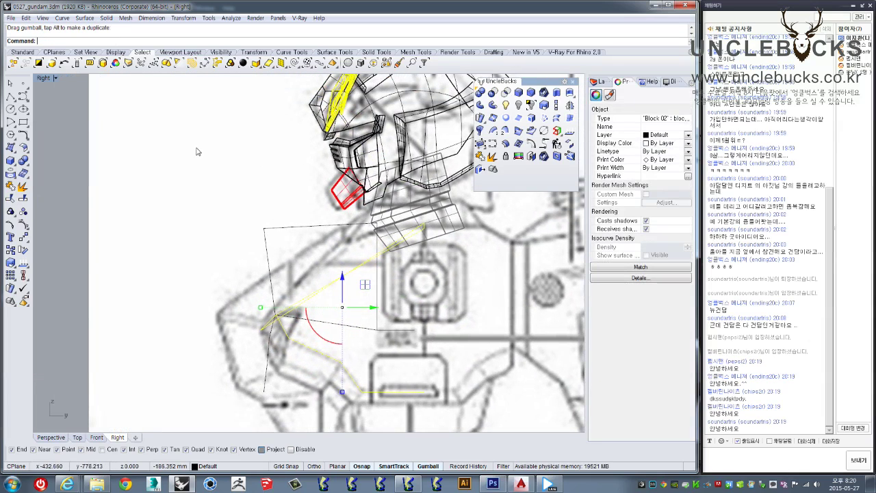
{"action": "scroll", "coordinate": [295, 274], "scroll_direction": "down", "scroll_amount": 1}
{"action": "scroll", "coordinate": [295, 274], "scroll_direction": "down", "scroll_amount": 1}
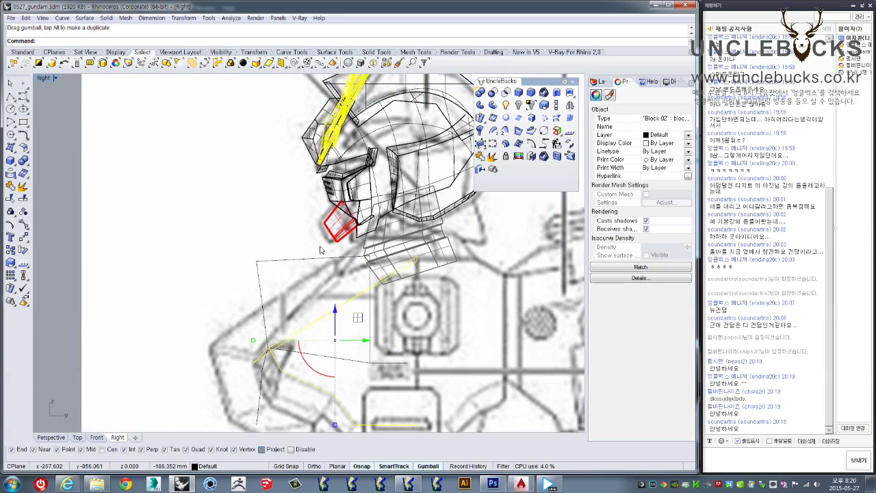
{"action": "scroll", "coordinate": [291, 267], "scroll_direction": "down", "scroll_amount": 3}
Step: Check the chest block's alignment against the blueprint in the maximized Front view
{"action": "double_click", "coordinate": [44, 80]}
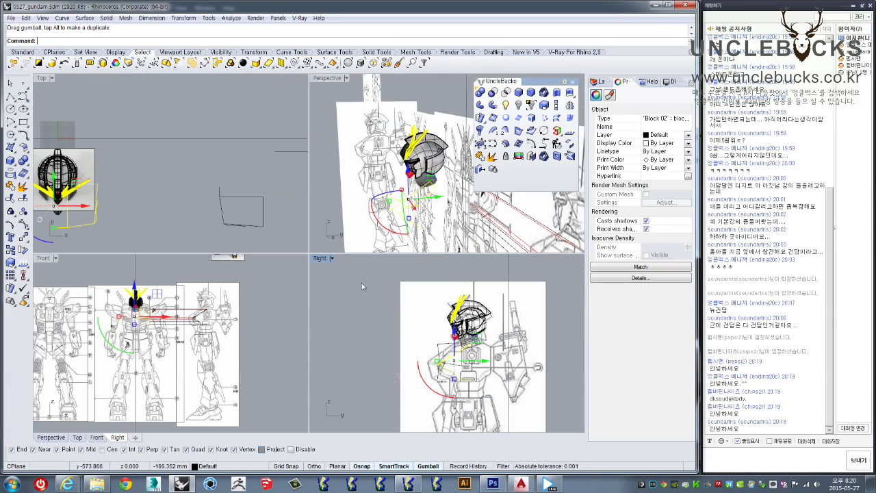
{"action": "scroll", "coordinate": [168, 304], "scroll_direction": "up", "scroll_amount": 1}
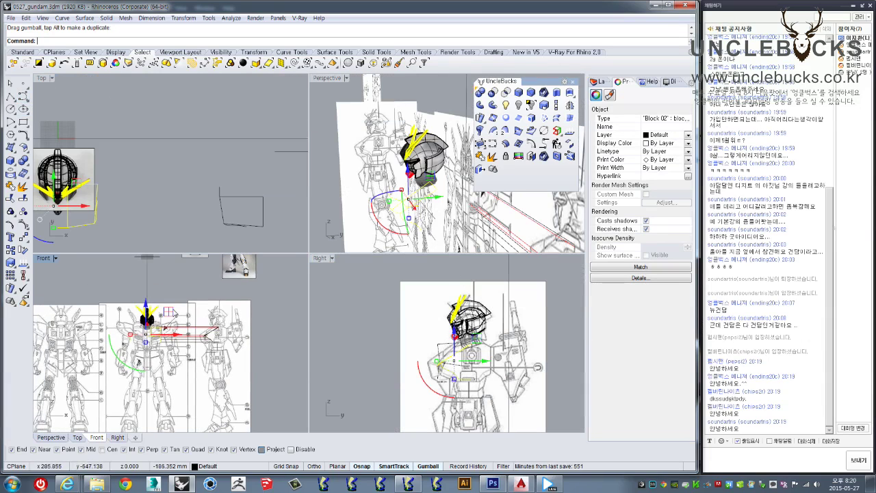
{"action": "double_click", "coordinate": [44, 258]}
{"action": "scroll", "coordinate": [295, 244], "scroll_direction": "up", "scroll_amount": 5}
{"action": "left_click", "coordinate": [293, 243]}
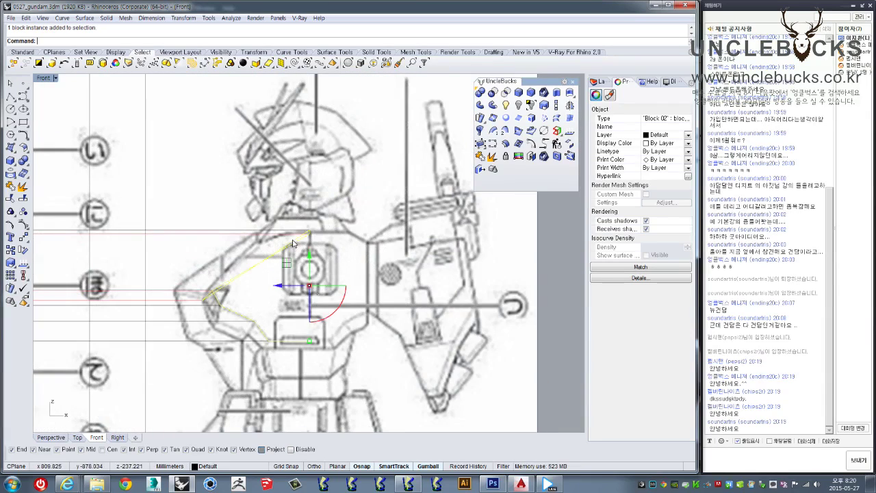
{"action": "scroll", "coordinate": [293, 243], "scroll_direction": "up", "scroll_amount": 3}
{"action": "scroll", "coordinate": [355, 281], "scroll_direction": "up", "scroll_amount": 1}
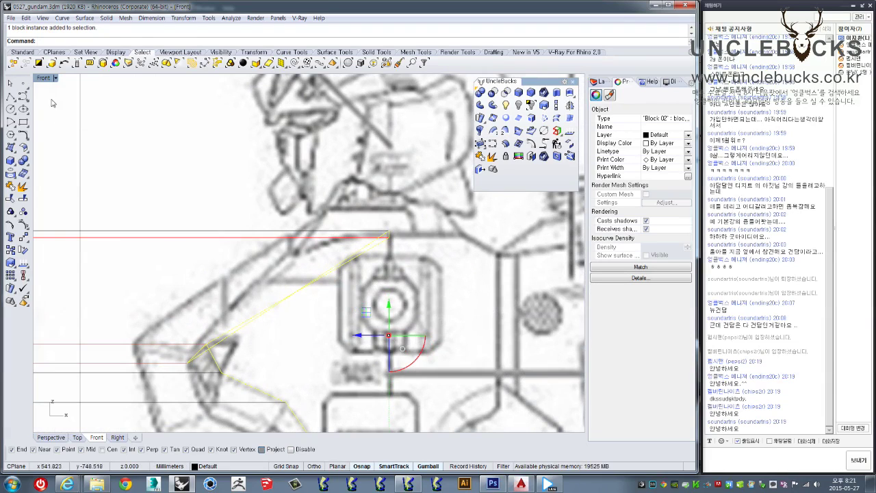
Step: Inspect the chest block around the head in the maximized Perspective view
{"action": "double_click", "coordinate": [44, 78]}
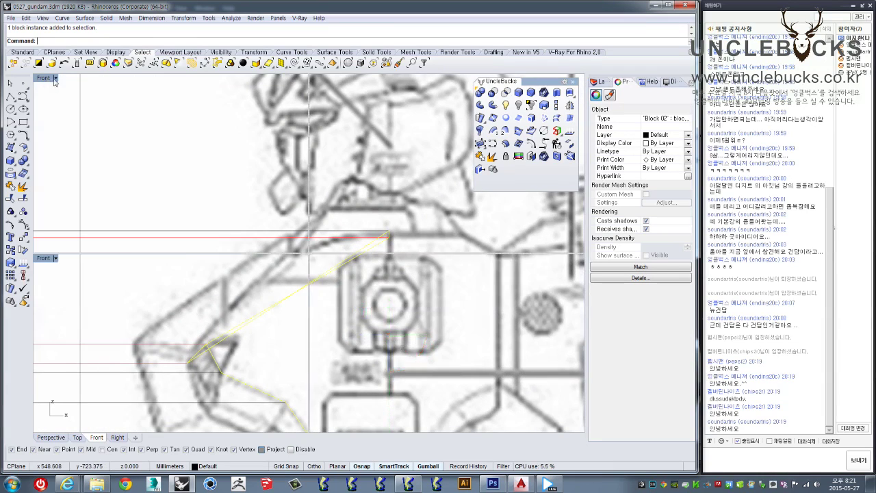
{"action": "double_click", "coordinate": [328, 77]}
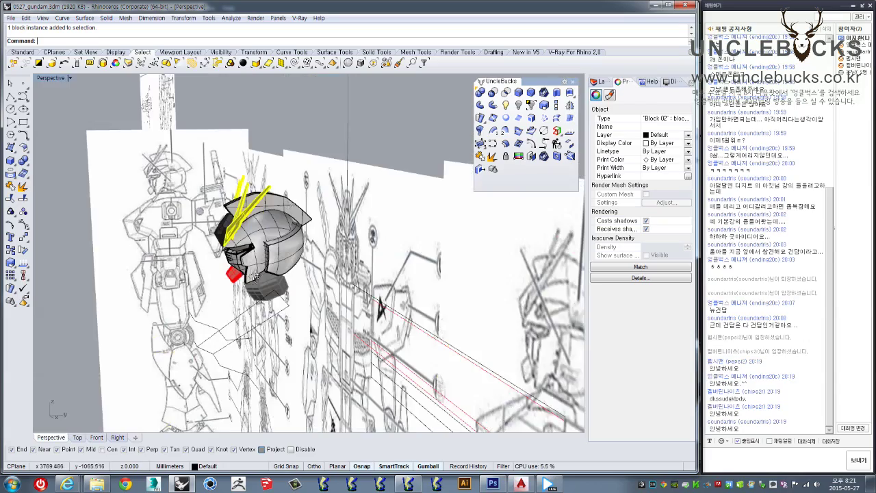
{"action": "right_click_drag", "start_coordinate": [260, 301], "coordinate": [296, 337]}
{"action": "scroll", "coordinate": [302, 319], "scroll_direction": "up", "scroll_amount": 3}
{"action": "scroll", "coordinate": [307, 305], "scroll_direction": "up", "scroll_amount": 3}
{"action": "scroll", "coordinate": [310, 295], "scroll_direction": "up", "scroll_amount": 2}
{"action": "mouse_move", "coordinate": [310, 295]}
{"action": "right_mouse_down"}
{"action": "mouse_move", "coordinate": [355, 242]}
{"action": "mouse_move", "coordinate": [361, 247]}
{"action": "right_mouse_up"}
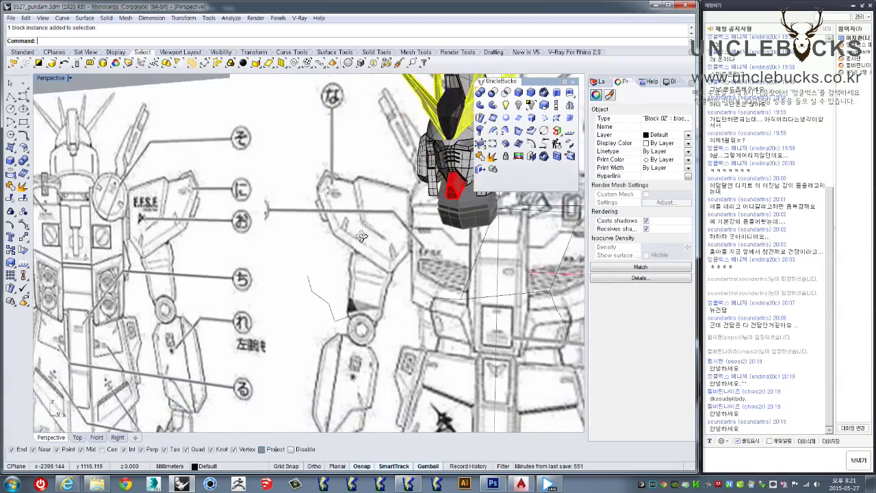
{"action": "right_click_drag", "start_coordinate": [361, 247], "coordinate": [522, 162]}
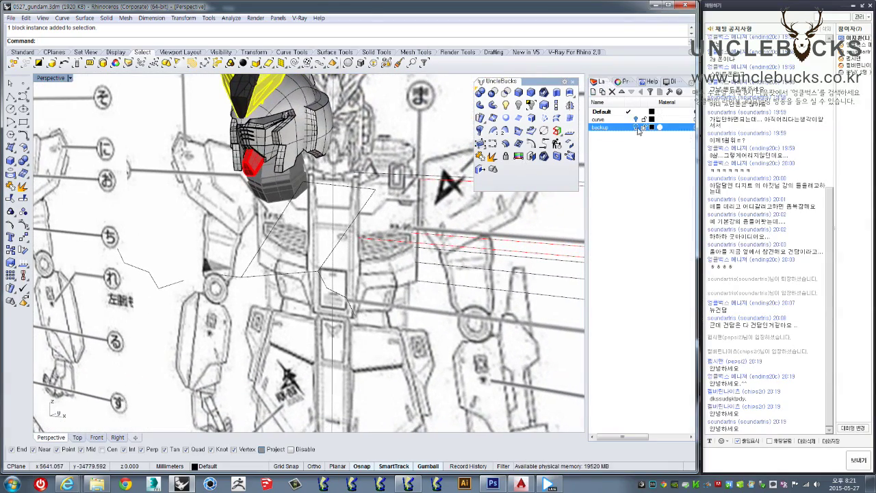
Step: Show the blue backup torso layer for comparison, then hide it again
{"action": "left_click", "coordinate": [636, 128]}
{"action": "mouse_move", "coordinate": [397, 234]}
{"action": "right_mouse_down"}
{"action": "mouse_move", "coordinate": [230, 241]}
{"action": "mouse_move", "coordinate": [400, 220]}
{"action": "right_mouse_up"}
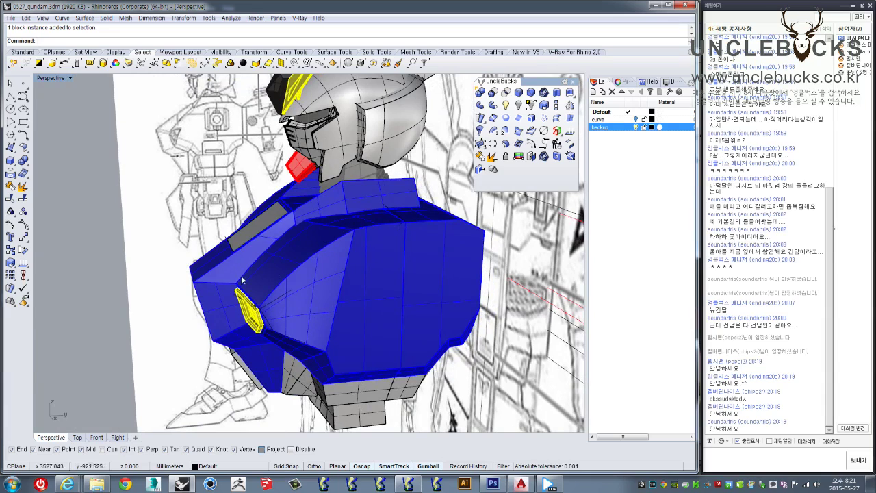
{"action": "left_click", "coordinate": [636, 128]}
{"action": "mouse_move", "coordinate": [352, 238]}
{"action": "right_mouse_down"}
{"action": "mouse_move", "coordinate": [355, 194]}
{"action": "mouse_move", "coordinate": [269, 176]}
{"action": "right_mouse_up"}
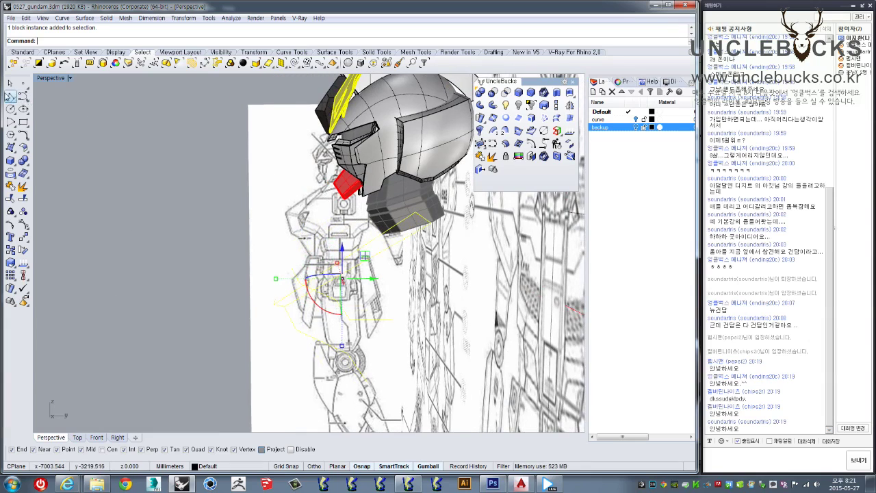
Step: Cancel the Polyline command and open the chest curve block Block 02 for editing
{"action": "left_click", "coordinate": [10, 97]}
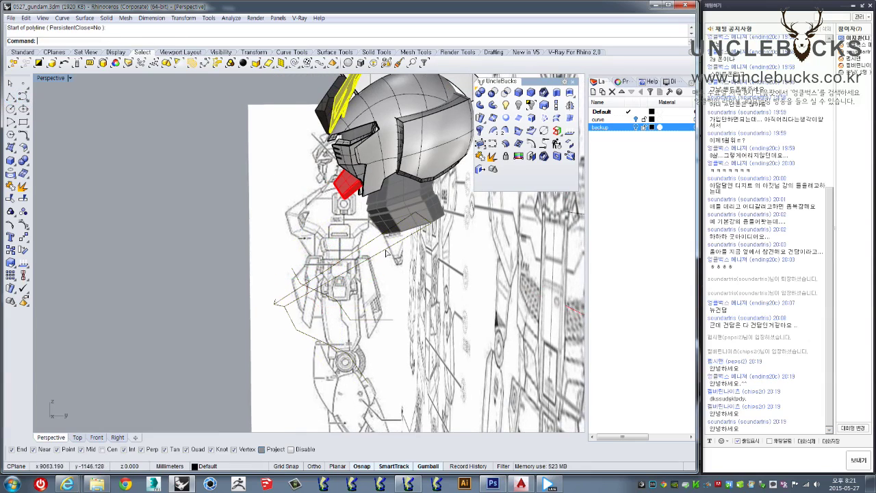
{"action": "key", "text": "Escape"}
{"action": "left_click", "coordinate": [387, 253]}
{"action": "right_click_drag", "start_coordinate": [387, 253], "coordinate": [10, 212]}
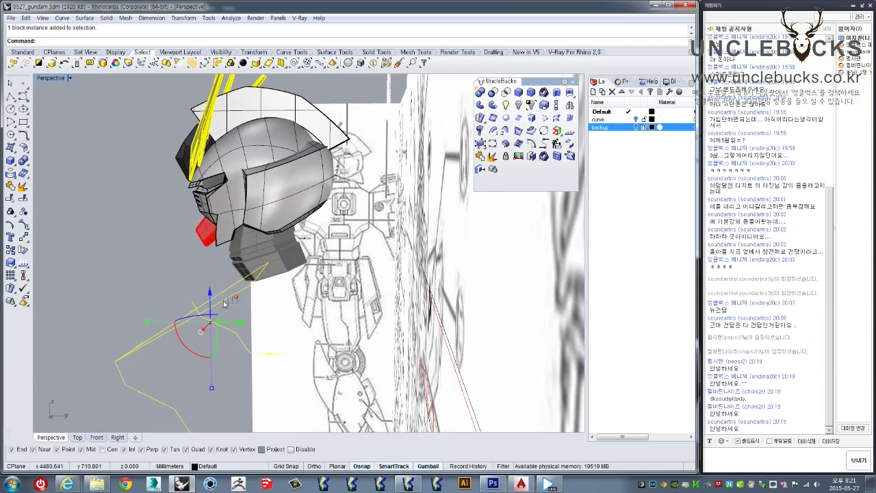
{"action": "double_click", "coordinate": [223, 302]}
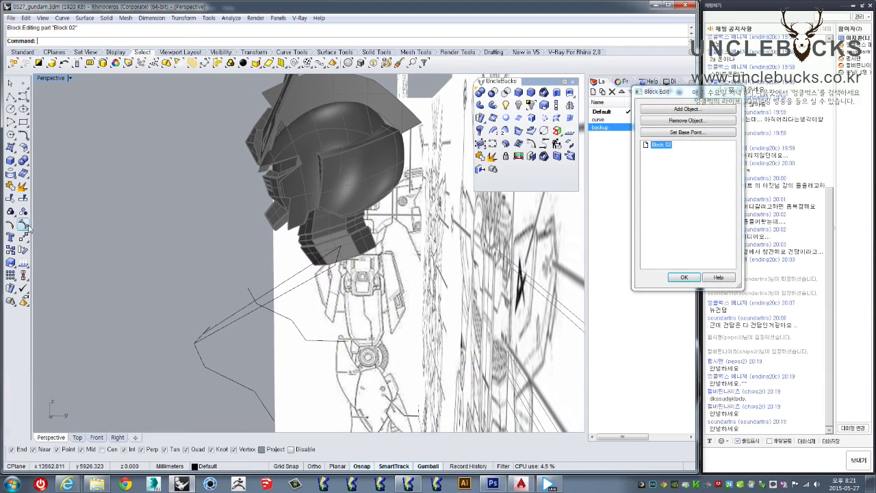
Step: Shift the end edit points of the chest curves left and close the block edit
{"action": "left_click", "coordinate": [280, 305]}
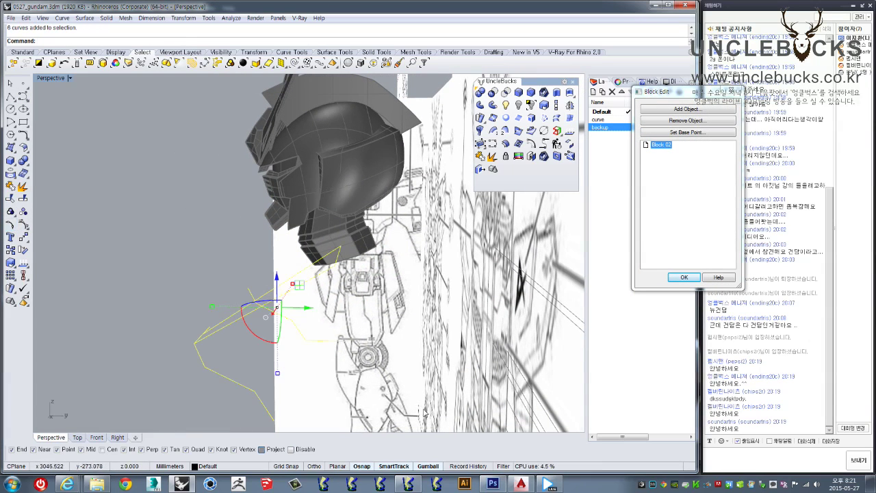
{"action": "left_click", "coordinate": [11, 226]}
{"action": "left_click_drag", "start_coordinate": [301, 226], "coordinate": [365, 261]}
{"action": "right_click_drag", "start_coordinate": [365, 261], "coordinate": [365, 261]}
{"action": "left_click_drag", "start_coordinate": [358, 256], "coordinate": [322, 254]}
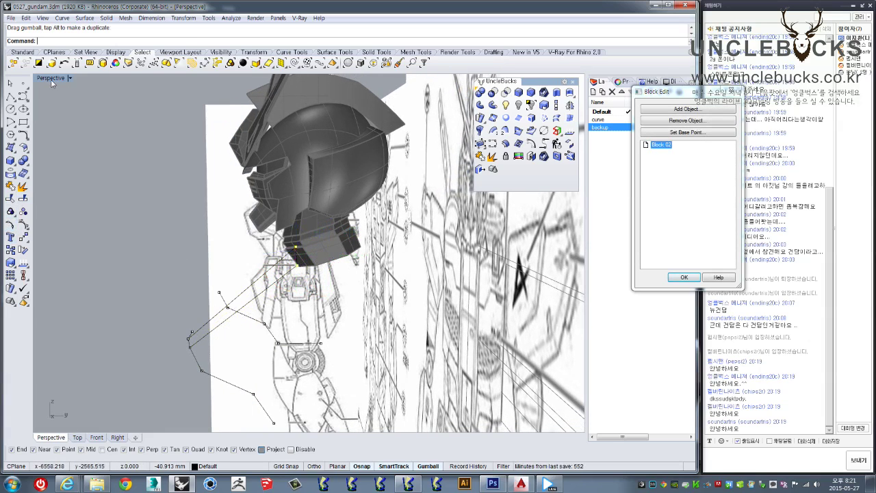
{"action": "double_click", "coordinate": [51, 78]}
{"action": "left_click", "coordinate": [678, 277]}
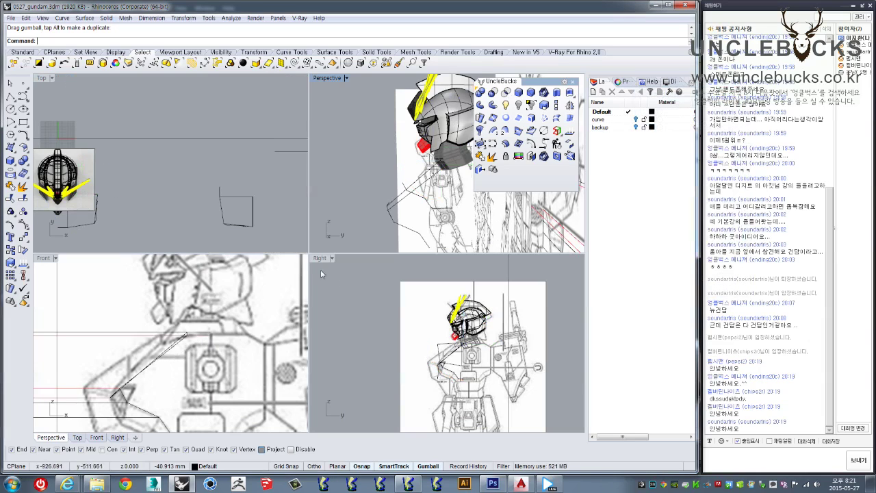
Step: Reopen Block 02 in the Front view and move the three chest curves' upper-end points toward the chest edge
{"action": "double_click", "coordinate": [43, 258]}
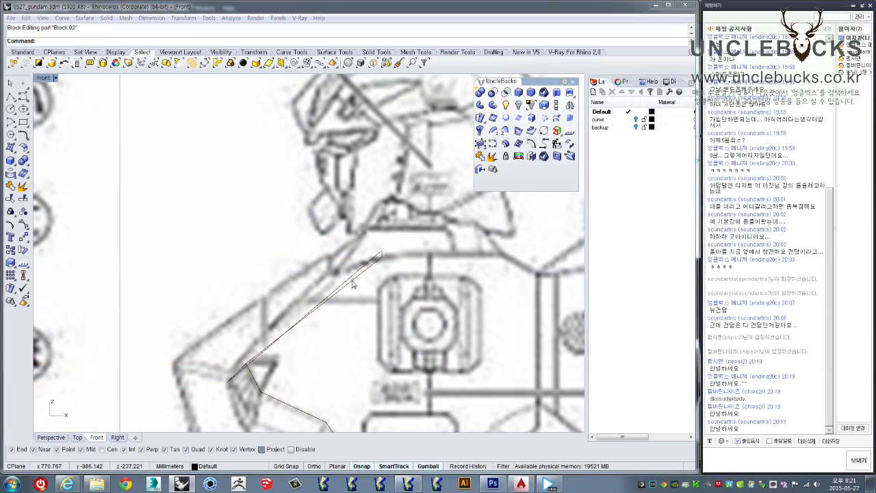
{"action": "double_click", "coordinate": [353, 284]}
{"action": "left_click", "coordinate": [23, 211]}
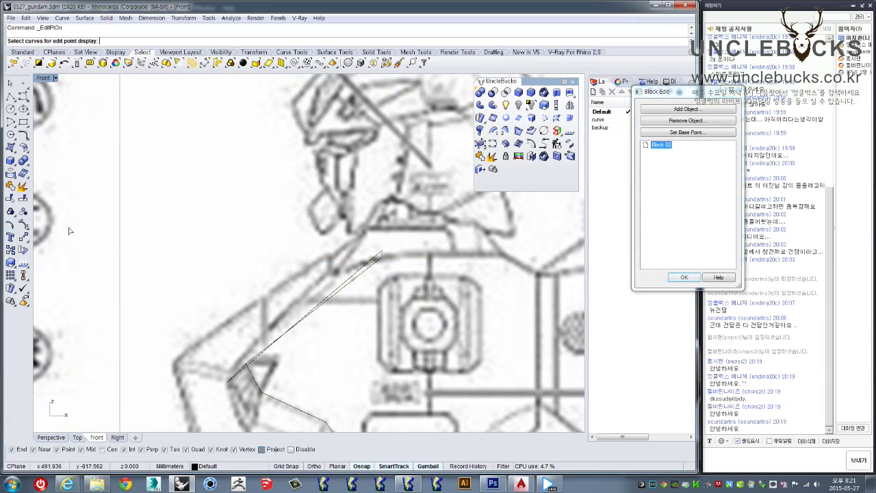
{"action": "key", "text": "Escape"}
{"action": "left_click_drag", "start_coordinate": [394, 302], "coordinate": [98, 267]}
{"action": "left_click", "coordinate": [11, 224]}
{"action": "left_click_drag", "start_coordinate": [367, 241], "coordinate": [418, 268]}
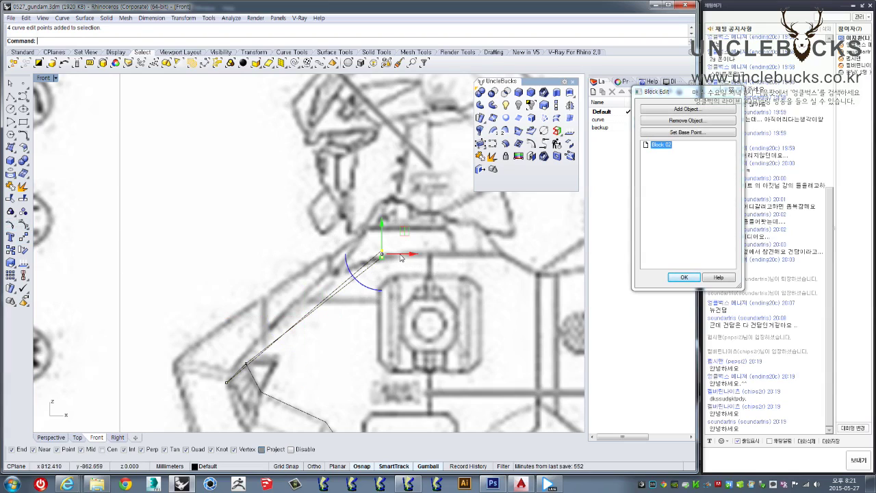
{"action": "left_click_drag", "start_coordinate": [400, 256], "coordinate": [381, 239]}
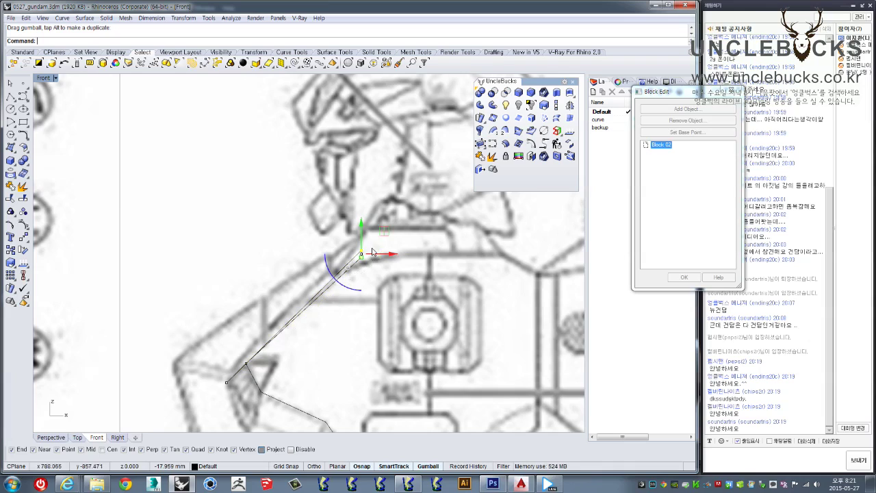
{"action": "key", "text": "ctrl+z"}
{"action": "mouse_move", "coordinate": [364, 241]}
{"action": "left_mouse_down"}
{"action": "mouse_move", "coordinate": [371, 249]}
{"action": "mouse_move", "coordinate": [363, 248]}
{"action": "left_mouse_up"}
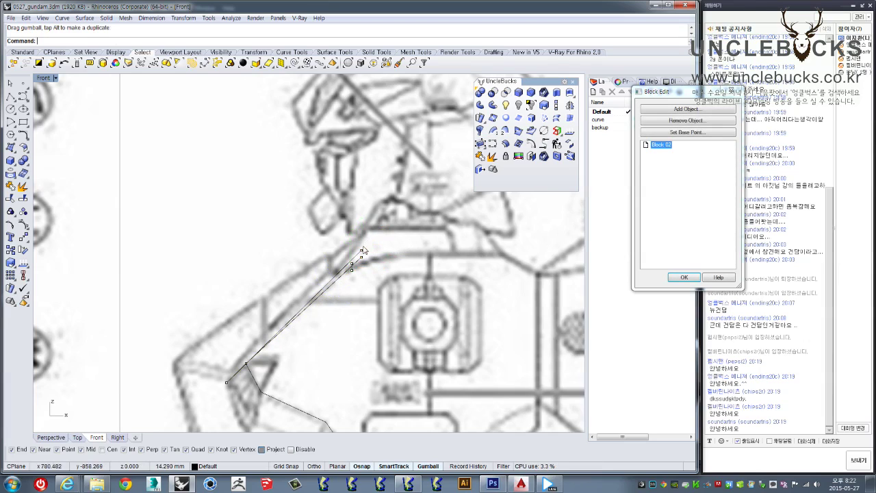
Step: Shift the end points down-left and Move the angled line's end to a snapped point
{"action": "scroll", "coordinate": [359, 253], "scroll_direction": "up", "scroll_amount": 1}
{"action": "mouse_move", "coordinate": [358, 253]}
{"action": "left_mouse_down"}
{"action": "mouse_move", "coordinate": [375, 248]}
{"action": "mouse_move", "coordinate": [361, 258]}
{"action": "left_mouse_up"}
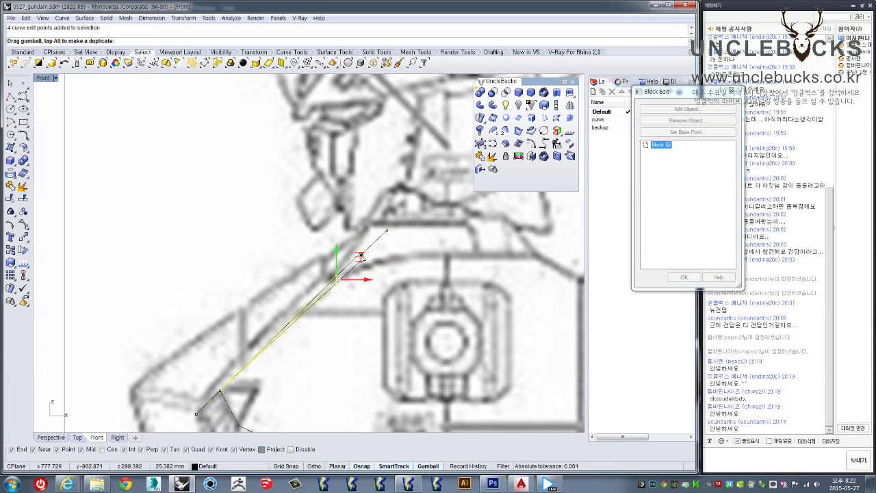
{"action": "left_click_drag", "start_coordinate": [361, 257], "coordinate": [365, 289]}
{"action": "left_click", "coordinate": [326, 300]}
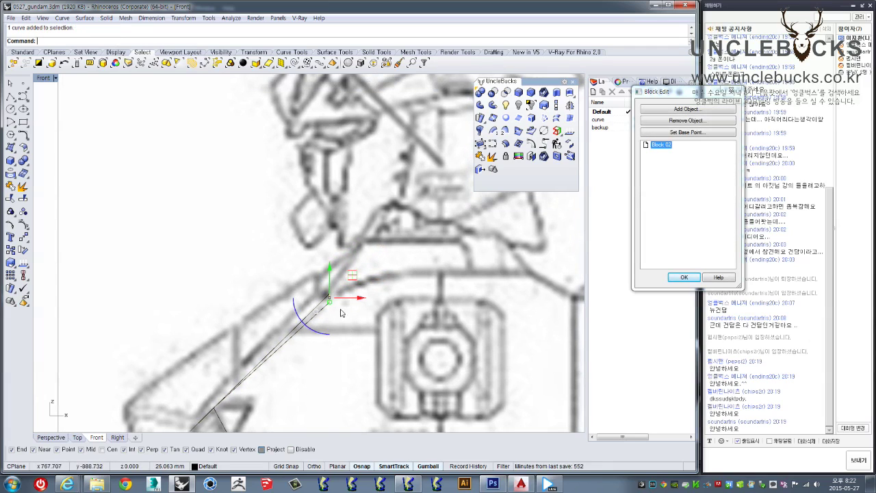
{"action": "left_click_drag", "start_coordinate": [355, 282], "coordinate": [420, 248]}
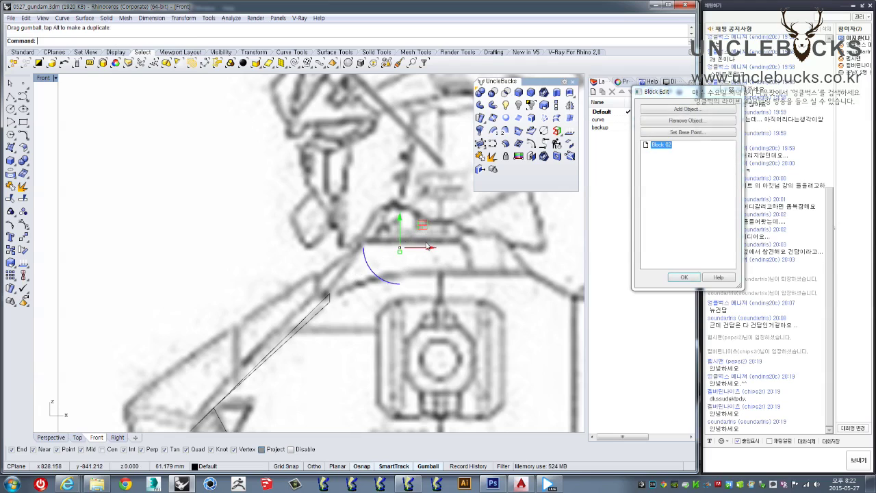
{"action": "type", "text": "M"}
{"action": "key", "text": "Return"}
{"action": "left_click", "coordinate": [400, 251]}
{"action": "left_click", "coordinate": [441, 275]}
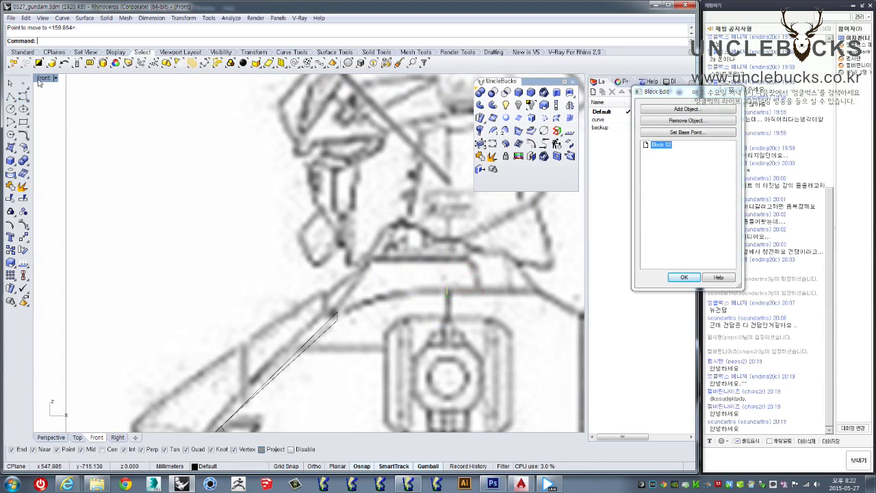
{"action": "double_click", "coordinate": [40, 79]}
{"action": "double_click", "coordinate": [342, 80]}
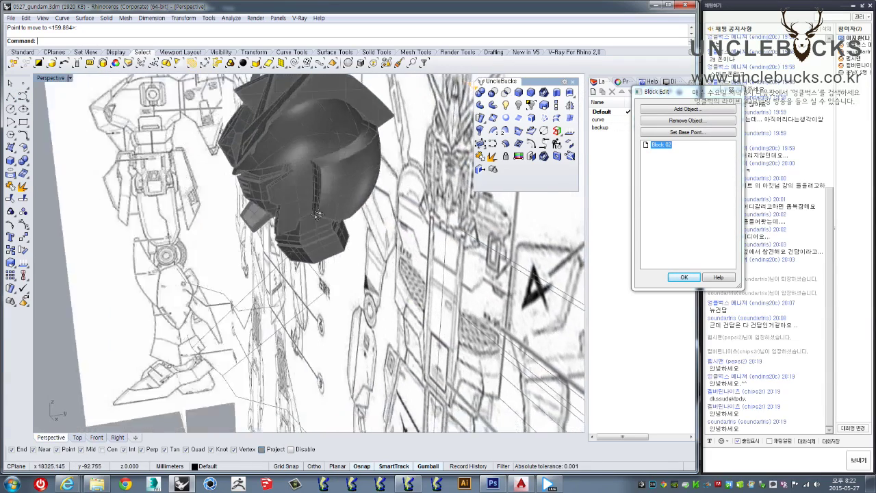
Step: Finish editing Block 02 and close the block edit
{"action": "scroll", "coordinate": [368, 251], "scroll_direction": "up", "scroll_amount": 5}
{"action": "mouse_move", "coordinate": [368, 251]}
{"action": "right_mouse_down"}
{"action": "mouse_move", "coordinate": [419, 237]}
{"action": "mouse_move", "coordinate": [295, 245]}
{"action": "mouse_move", "coordinate": [358, 221]}
{"action": "right_mouse_up"}
{"action": "left_click", "coordinate": [684, 277]}
{"action": "mouse_move", "coordinate": [251, 285]}
{"action": "right_mouse_down"}
{"action": "mouse_move", "coordinate": [260, 259]}
{"action": "mouse_move", "coordinate": [299, 270]}
{"action": "right_mouse_up"}
Step: Start a polyline at the helmet's lower edge and end it after one point
{"action": "left_click", "coordinate": [11, 97]}
{"action": "left_click", "coordinate": [408, 286]}
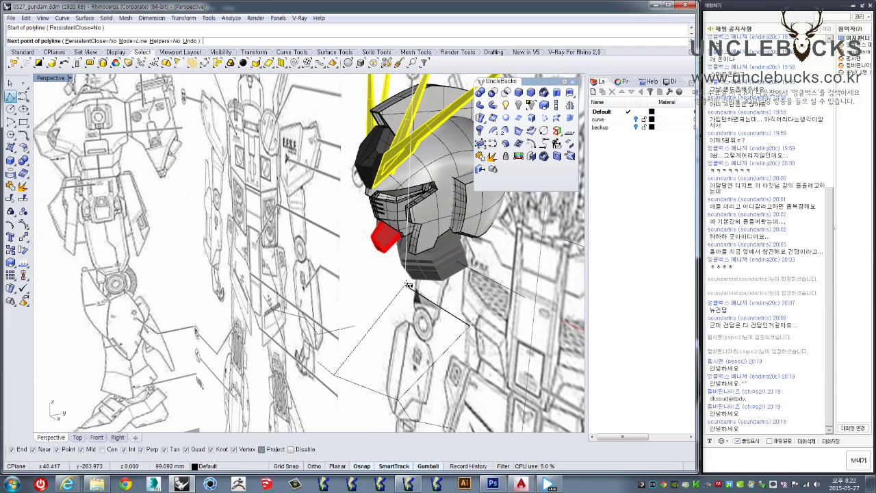
{"action": "right_click", "coordinate": [366, 376]}
{"action": "right_click_drag", "start_coordinate": [315, 305], "coordinate": [46, 152]}
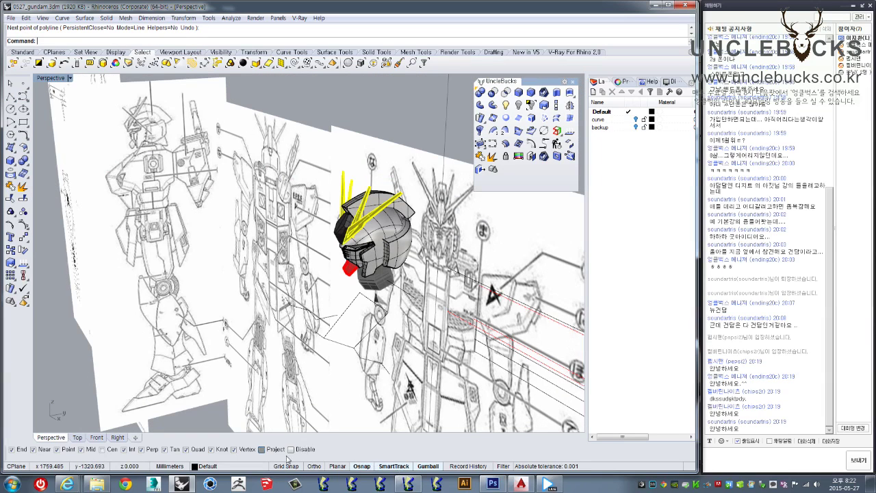
{"action": "scroll", "coordinate": [324, 291], "scroll_direction": "up", "scroll_amount": 5}
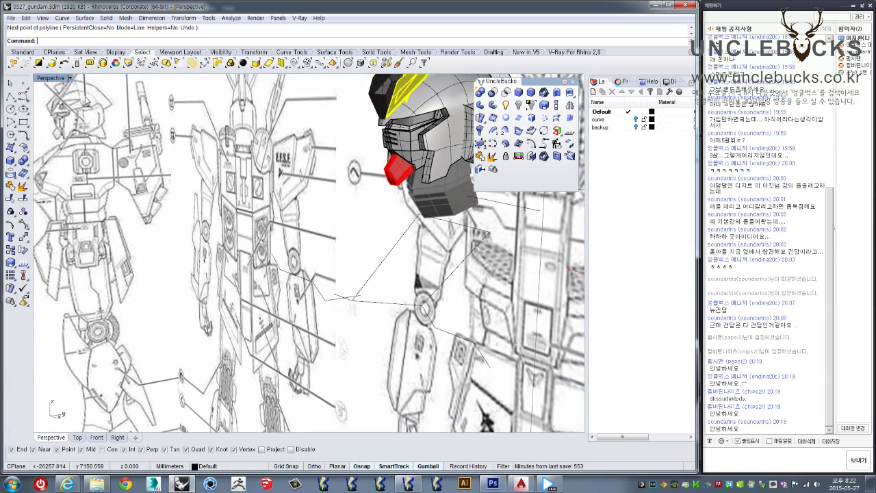
Step: Draw a short two-point polyline beneath the helmet
{"action": "left_click", "coordinate": [11, 97]}
{"action": "left_click", "coordinate": [350, 280]}
{"action": "right_click_drag", "start_coordinate": [425, 207], "coordinate": [391, 279]}
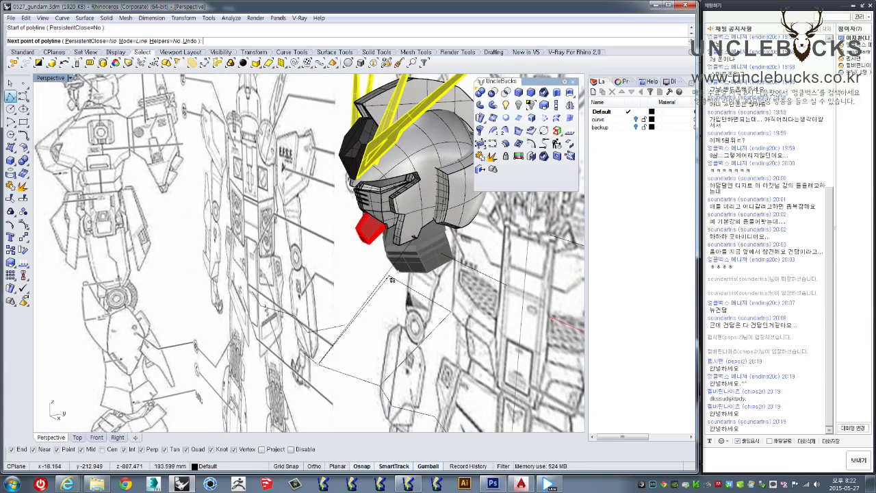
{"action": "left_click", "coordinate": [391, 279]}
{"action": "right_click", "coordinate": [365, 312]}
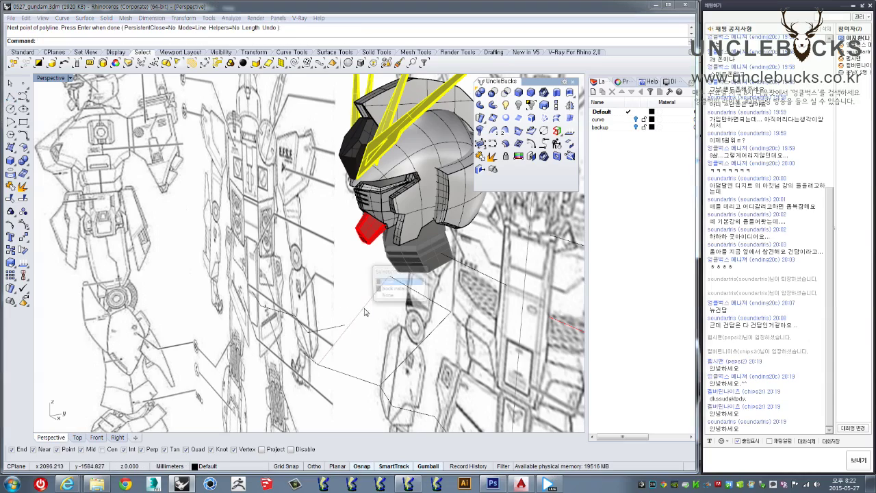
Step: Select the new curve and run Rebuild on it
{"action": "left_click", "coordinate": [400, 282]}
{"action": "mouse_move", "coordinate": [400, 282]}
{"action": "right_mouse_down"}
{"action": "mouse_move", "coordinate": [213, 120]}
{"action": "mouse_move", "coordinate": [219, 224]}
{"action": "right_mouse_up"}
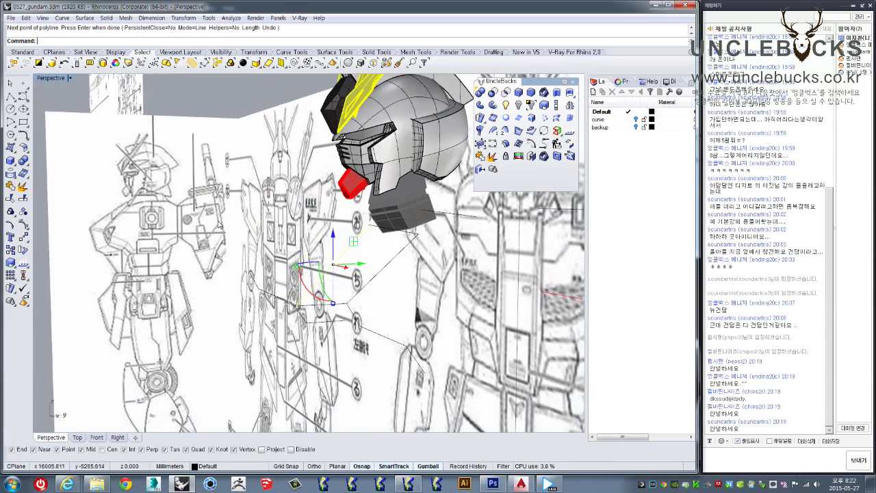
{"action": "right_click_drag", "start_coordinate": [86, 227], "coordinate": [30, 239]}
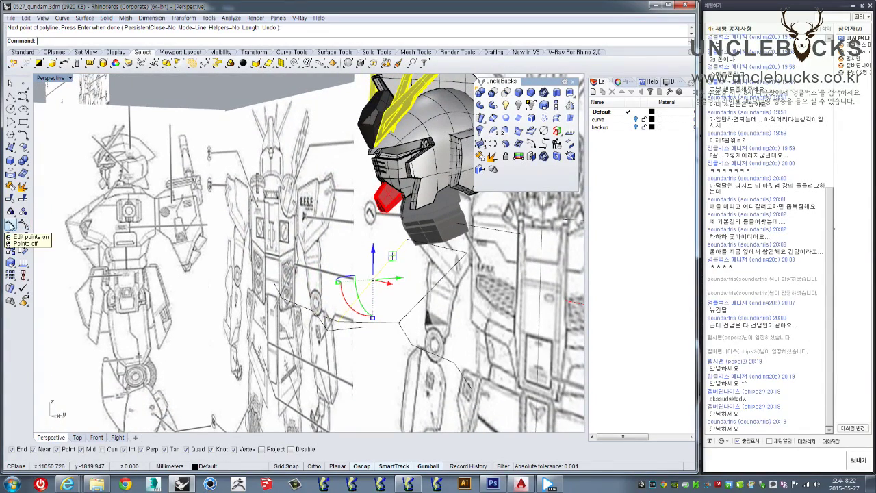
{"action": "type", "text": "Rebuild"}
{"action": "key", "text": "Return"}
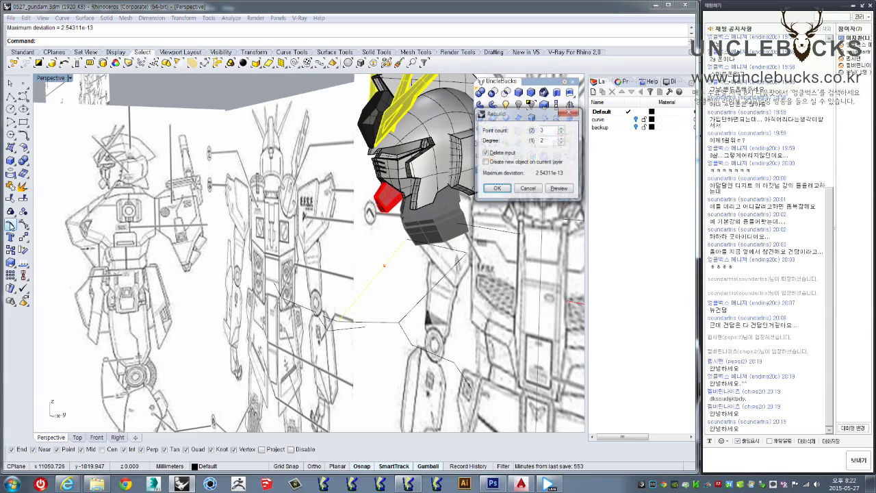
Step: Rebuild the curve with 3 points at degree 2 and select one of its control points
{"action": "left_click", "coordinate": [496, 189]}
{"action": "right_click_drag", "start_coordinate": [473, 219], "coordinate": [233, 262]}
{"action": "left_click", "coordinate": [11, 225]}
{"action": "left_click_drag", "start_coordinate": [259, 227], "coordinate": [321, 285]}
{"action": "mouse_move", "coordinate": [321, 285]}
{"action": "right_mouse_down"}
{"action": "mouse_move", "coordinate": [326, 276]}
{"action": "mouse_move", "coordinate": [482, 332]}
{"action": "right_mouse_up"}
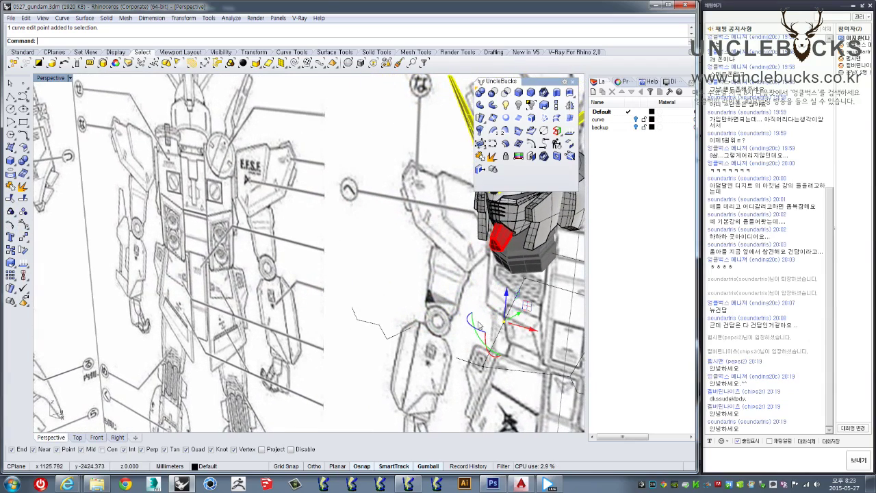
Step: In the Right view, rotate and nudge the curve to follow the chest outline
{"action": "key", "text": "ctrl+m"}
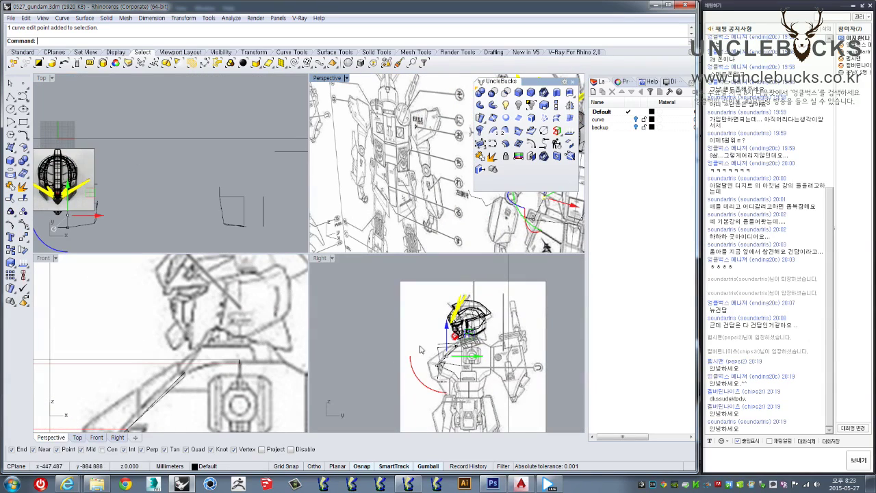
{"action": "scroll", "coordinate": [419, 354], "scroll_direction": "up", "scroll_amount": 2}
{"action": "scroll", "coordinate": [438, 346], "scroll_direction": "up", "scroll_amount": 2}
{"action": "scroll", "coordinate": [479, 335], "scroll_direction": "up", "scroll_amount": 2}
{"action": "left_click", "coordinate": [478, 331]}
{"action": "left_click_drag", "start_coordinate": [474, 325], "coordinate": [468, 330]}
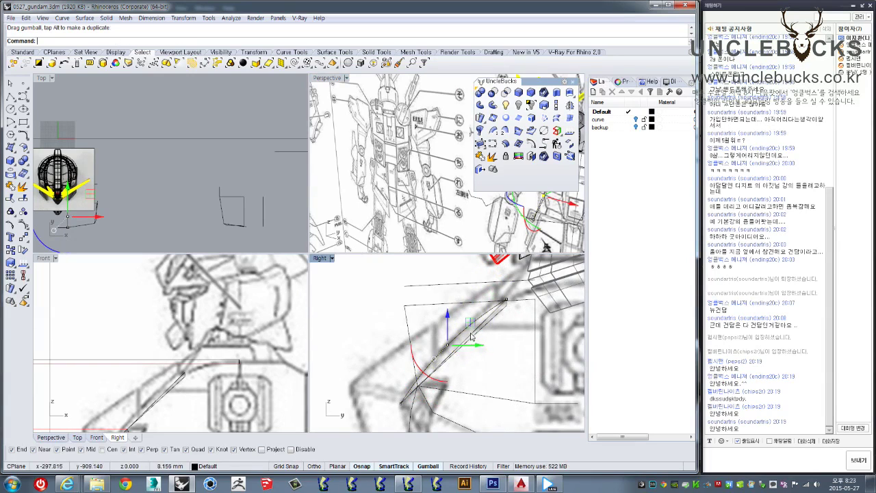
{"action": "scroll", "coordinate": [471, 335], "scroll_direction": "up", "scroll_amount": 1}
{"action": "scroll", "coordinate": [469, 325], "scroll_direction": "up", "scroll_amount": 1}
{"action": "scroll", "coordinate": [468, 312], "scroll_direction": "up", "scroll_amount": 1}
{"action": "left_click_drag", "start_coordinate": [461, 310], "coordinate": [463, 310]}
{"action": "scroll", "coordinate": [463, 311], "scroll_direction": "down", "scroll_amount": 1}
{"action": "scroll", "coordinate": [463, 311], "scroll_direction": "down", "scroll_amount": 1}
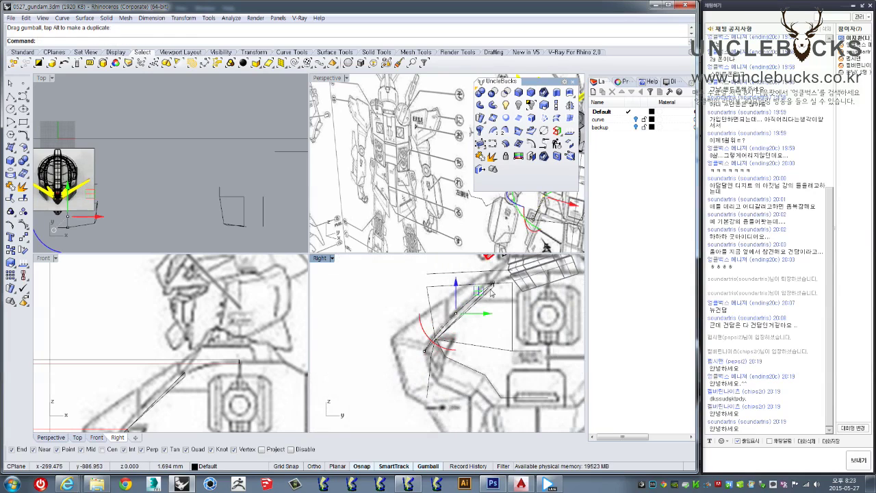
{"action": "scroll", "coordinate": [463, 311], "scroll_direction": "down", "scroll_amount": 1}
Step: Check the curve's fit in the maximized side and perspective views and select the block instance
{"action": "double_click", "coordinate": [319, 259]}
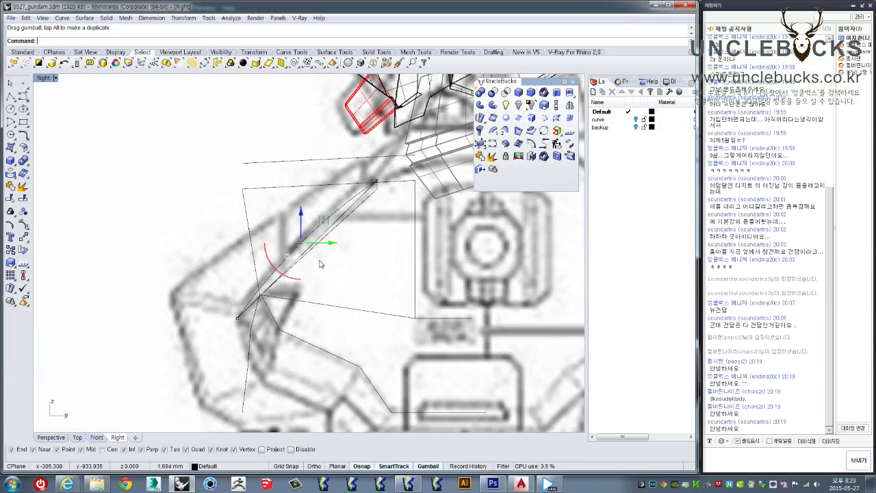
{"action": "right_click_drag", "start_coordinate": [319, 259], "coordinate": [336, 273]}
{"action": "double_click", "coordinate": [45, 78]}
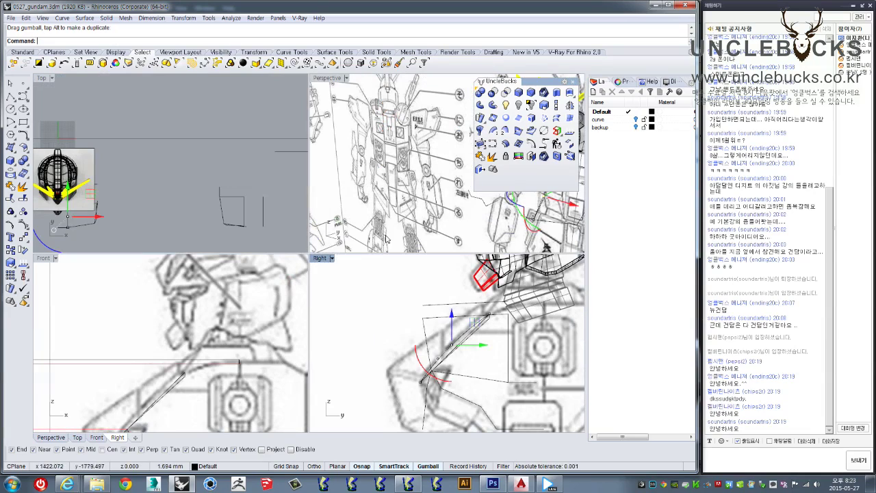
{"action": "double_click", "coordinate": [327, 78]}
{"action": "mouse_move", "coordinate": [312, 150]}
{"action": "right_mouse_down", "text": "shift"}
{"action": "mouse_move", "coordinate": [328, 219]}
{"action": "mouse_move", "coordinate": [263, 213]}
{"action": "mouse_move", "coordinate": [387, 307]}
{"action": "mouse_move", "coordinate": [392, 334]}
{"action": "mouse_move", "coordinate": [411, 294]}
{"action": "right_mouse_up", "text": "shift"}
{"action": "left_click", "coordinate": [384, 335]}
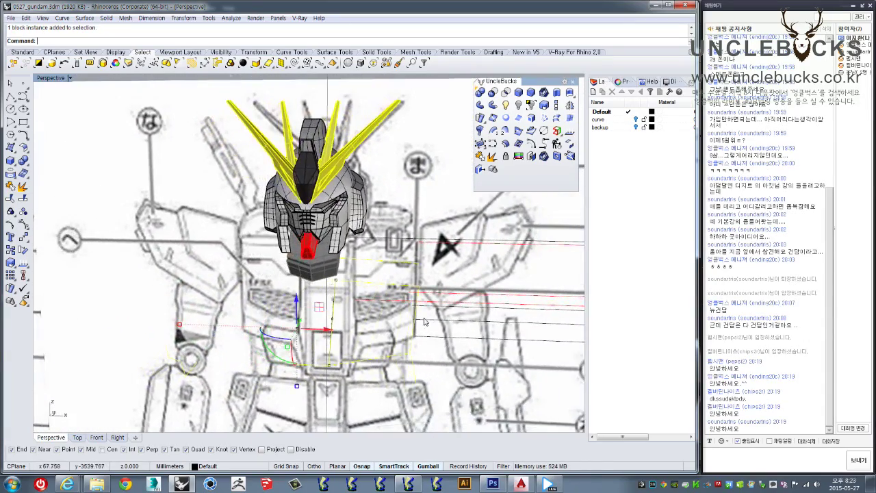
{"action": "scroll", "coordinate": [413, 292], "scroll_direction": "up", "scroll_amount": 3}
{"action": "scroll", "coordinate": [413, 292], "scroll_direction": "up", "scroll_amount": 2}
Step: Draw a two-point polyline straight down the chest below the head
{"action": "left_click", "coordinate": [22, 98]}
{"action": "left_click", "coordinate": [413, 252]}
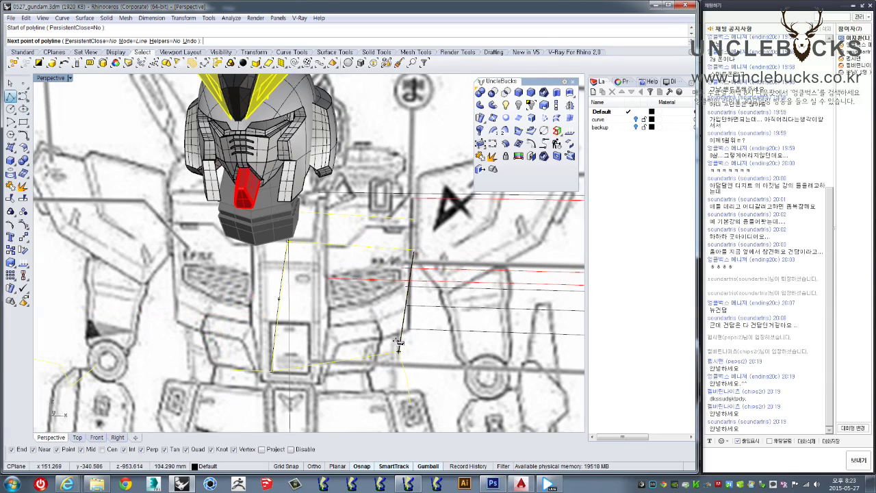
{"action": "left_click", "coordinate": [405, 329]}
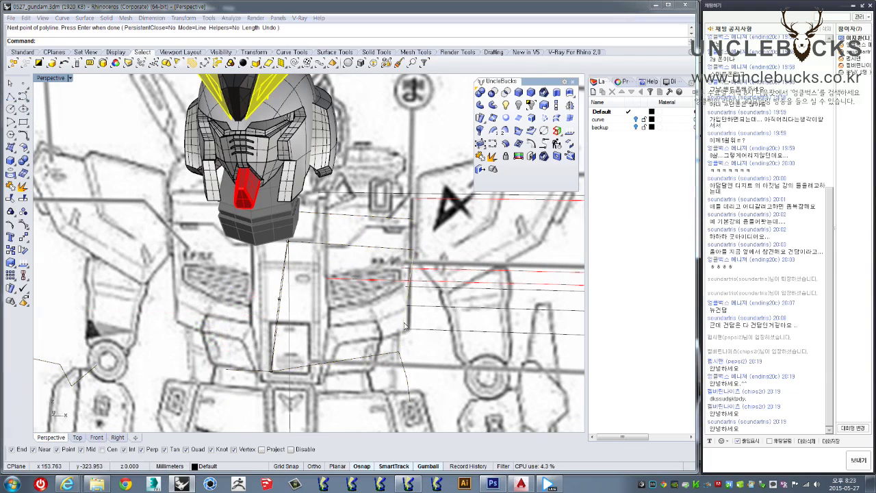
{"action": "key", "text": "Return"}
{"action": "left_click", "coordinate": [383, 271]}
{"action": "left_click", "coordinate": [394, 284]}
{"action": "mouse_move", "coordinate": [393, 284]}
{"action": "right_mouse_down"}
{"action": "mouse_move", "coordinate": [392, 291]}
{"action": "mouse_move", "coordinate": [339, 262]}
{"action": "right_mouse_up"}
Step: Lock the block instance in place
{"action": "left_click", "coordinate": [339, 258]}
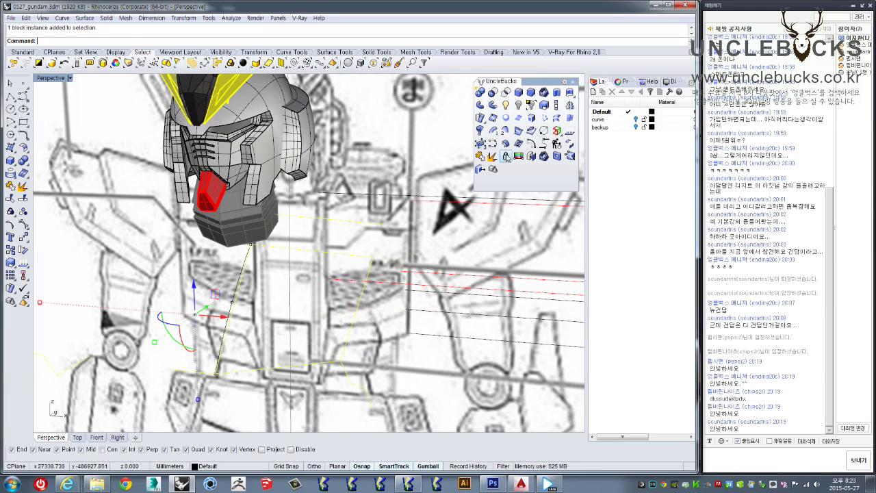
{"action": "left_click", "coordinate": [22, 52]}
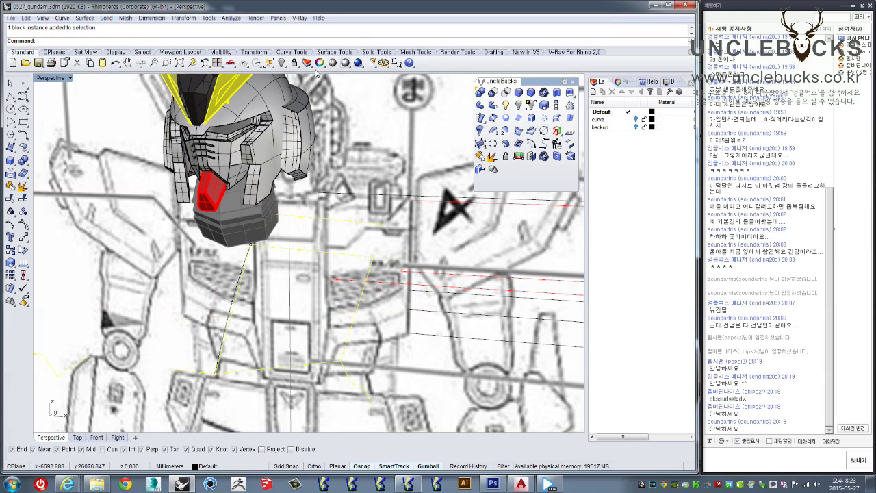
{"action": "left_click", "coordinate": [295, 63]}
Step: Delete one control point from the curve under the head
{"action": "left_click", "coordinate": [356, 324]}
{"action": "mouse_move", "coordinate": [361, 319]}
{"action": "right_mouse_down"}
{"action": "mouse_move", "coordinate": [378, 320]}
{"action": "mouse_move", "coordinate": [287, 322]}
{"action": "right_mouse_up"}
{"action": "left_click", "coordinate": [12, 225]}
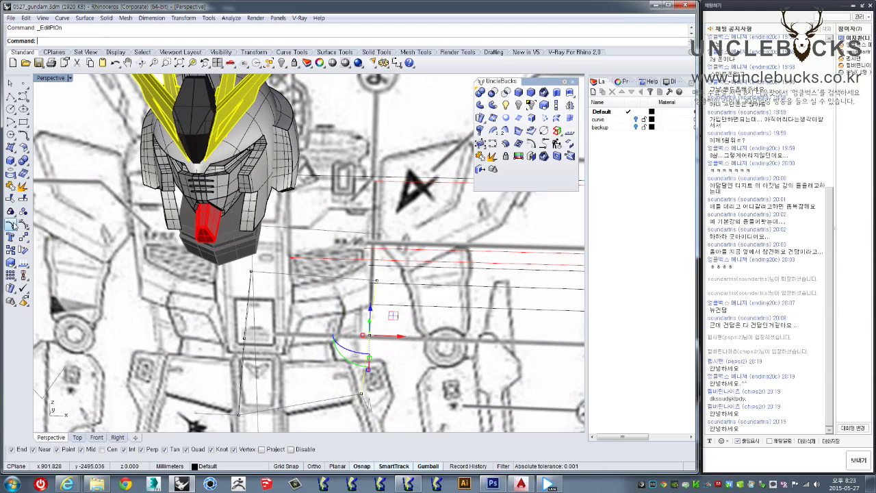
{"action": "key", "text": "Delete"}
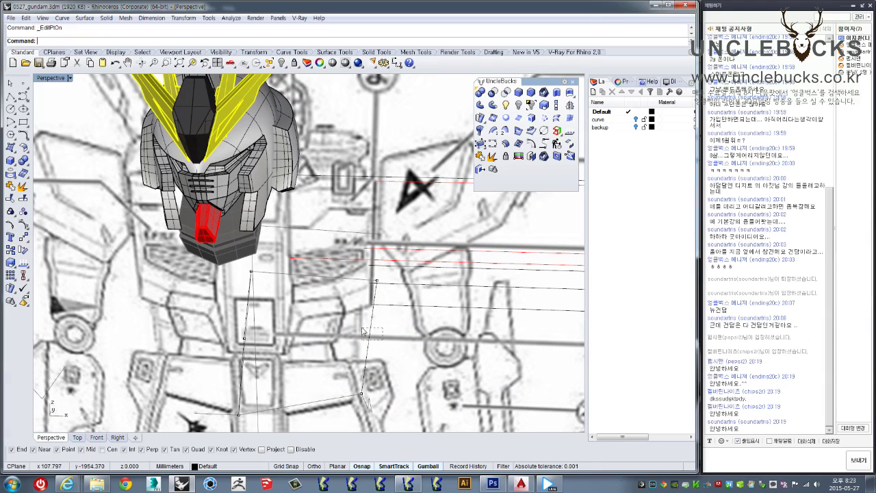
{"action": "left_click", "coordinate": [369, 329]}
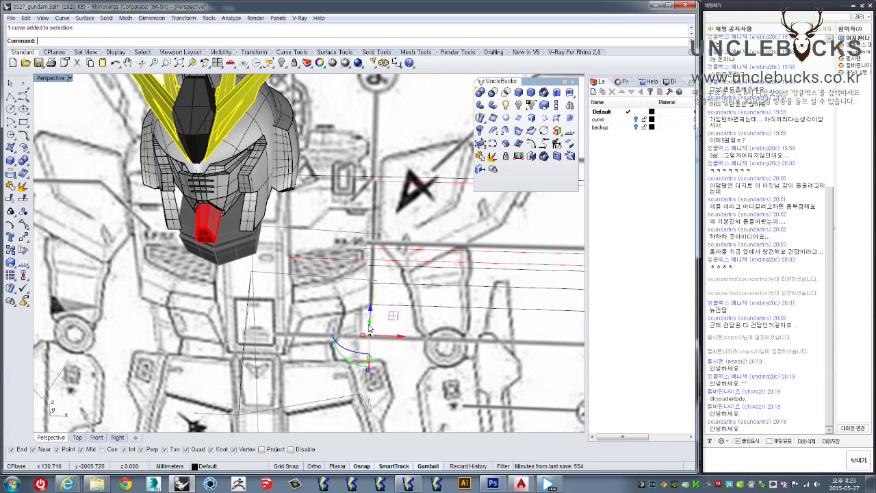
{"action": "type", "text": "Re"}
Step: Rebuild the profile curve with 3 points and push its lower edit point slightly right
{"action": "key", "text": "Return"}
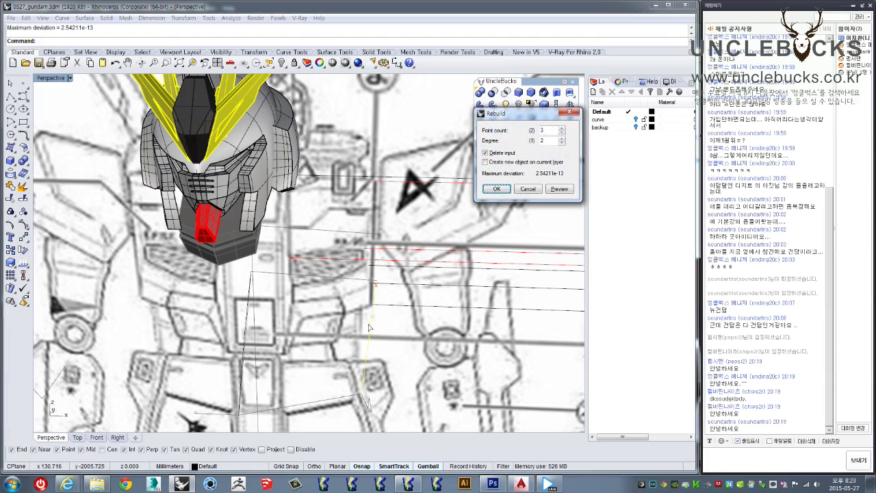
{"action": "left_click", "coordinate": [494, 188]}
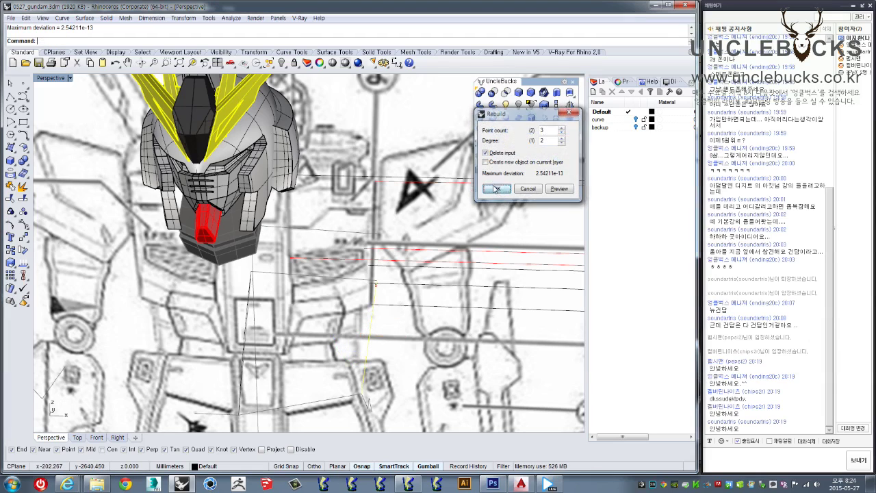
{"action": "left_click", "coordinate": [11, 226]}
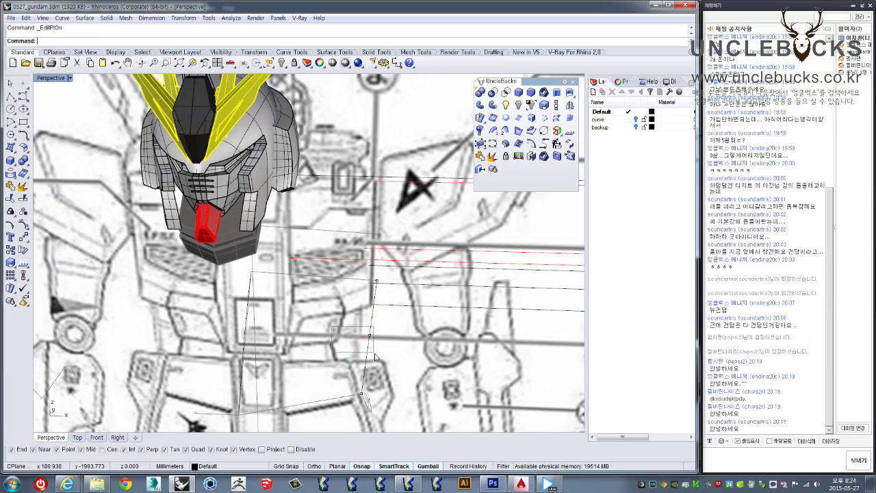
{"action": "left_click", "coordinate": [370, 335]}
{"action": "scroll", "coordinate": [376, 358], "scroll_direction": "up", "scroll_amount": 3}
{"action": "left_click_drag", "start_coordinate": [379, 319], "coordinate": [382, 321]}
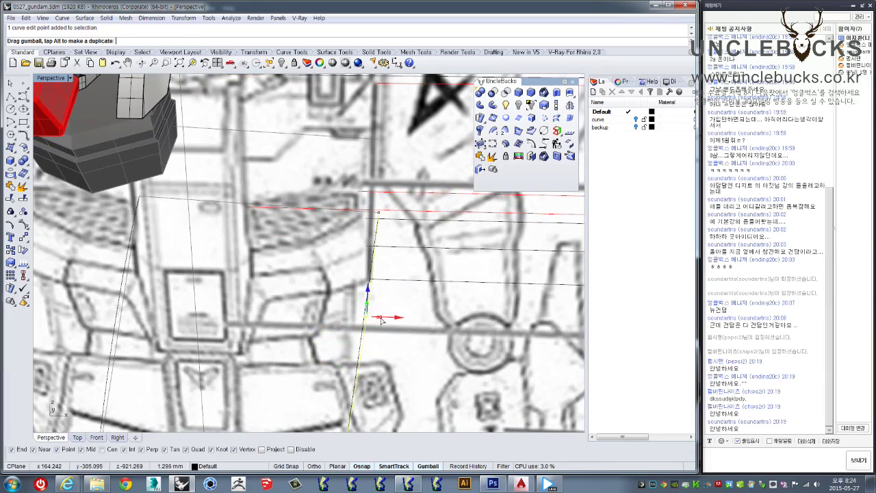
{"action": "scroll", "coordinate": [382, 321], "scroll_direction": "down", "scroll_amount": 5}
Step: Loft the profile curves into a straight-sectioned chest panel surface below the head
{"action": "mouse_move", "coordinate": [382, 320]}
{"action": "right_mouse_down"}
{"action": "mouse_move", "coordinate": [433, 370]}
{"action": "mouse_move", "coordinate": [301, 300]}
{"action": "mouse_move", "coordinate": [349, 341]}
{"action": "mouse_move", "coordinate": [161, 264]}
{"action": "mouse_move", "coordinate": [171, 269]}
{"action": "right_mouse_up"}
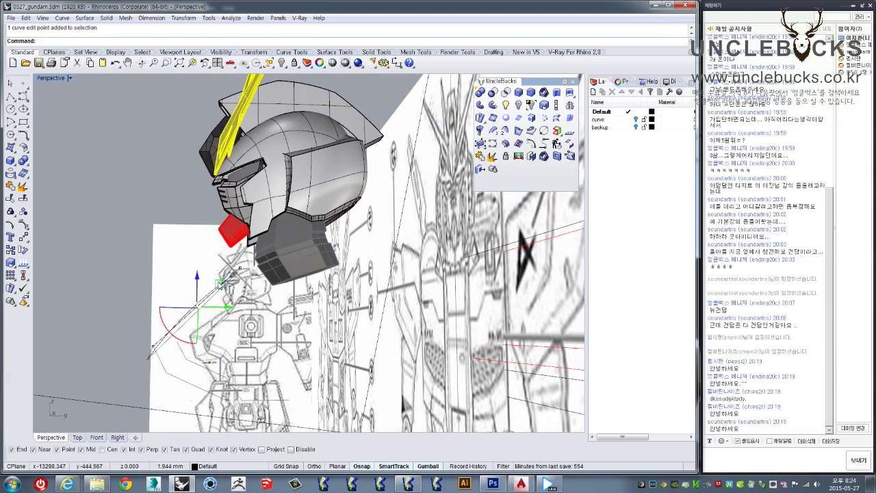
{"action": "mouse_move", "coordinate": [217, 283]}
{"action": "right_mouse_down"}
{"action": "mouse_move", "coordinate": [299, 332]}
{"action": "mouse_move", "coordinate": [441, 278]}
{"action": "right_mouse_up"}
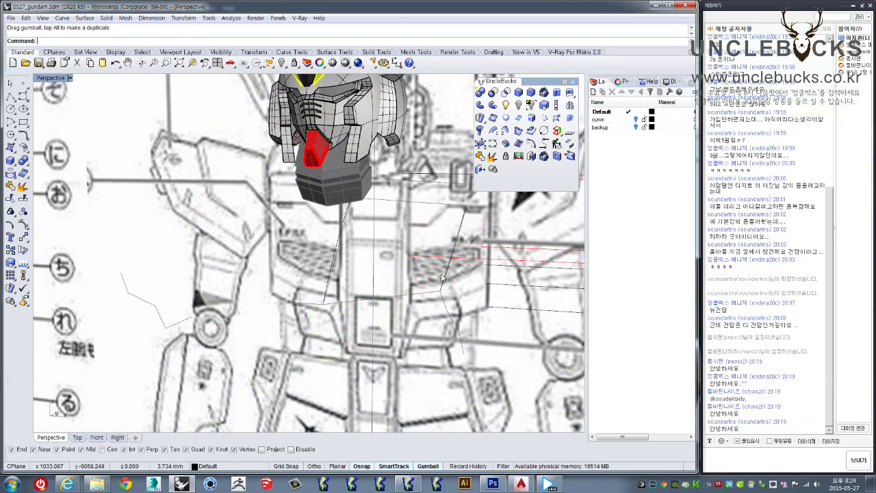
{"action": "mouse_move", "coordinate": [442, 278]}
{"action": "right_mouse_down"}
{"action": "mouse_move", "coordinate": [426, 255]}
{"action": "mouse_move", "coordinate": [288, 308]}
{"action": "mouse_move", "coordinate": [298, 287]}
{"action": "mouse_move", "coordinate": [298, 302]}
{"action": "right_mouse_up"}
{"action": "left_click", "coordinate": [422, 248]}
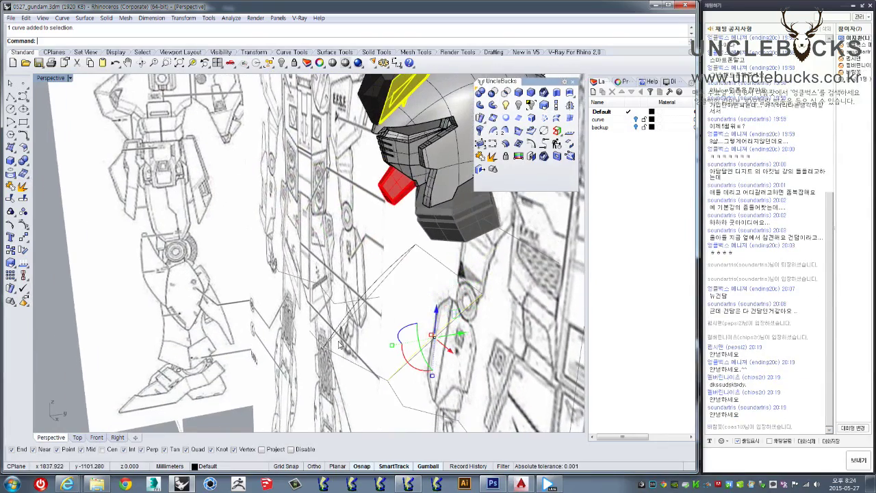
{"action": "right_click_drag", "start_coordinate": [338, 345], "coordinate": [312, 322]}
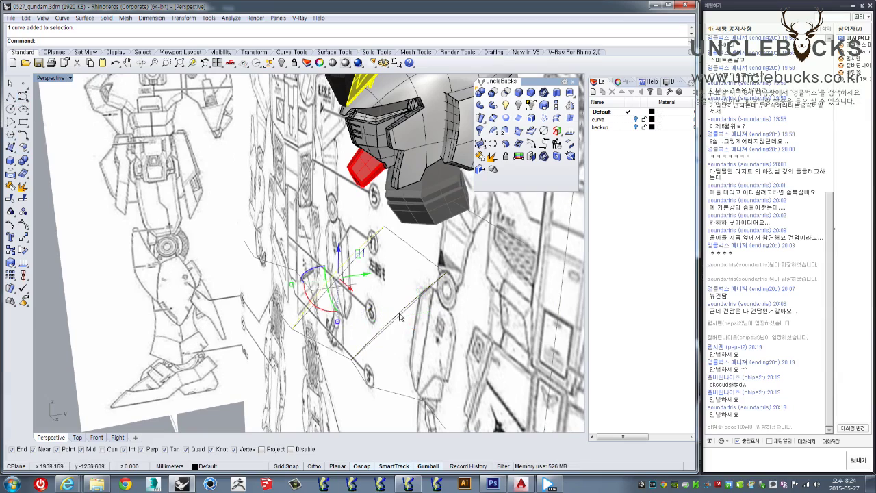
{"action": "left_click", "coordinate": [556, 119]}
{"action": "right_click_drag", "start_coordinate": [373, 315], "coordinate": [365, 310]}
{"action": "left_click", "coordinate": [644, 260]}
Step: Select the new lofted chest panel and orbit around the helmet to check its placement
{"action": "mouse_move", "coordinate": [424, 287]}
{"action": "right_mouse_down"}
{"action": "mouse_move", "coordinate": [456, 263]}
{"action": "mouse_move", "coordinate": [421, 290]}
{"action": "right_mouse_up"}
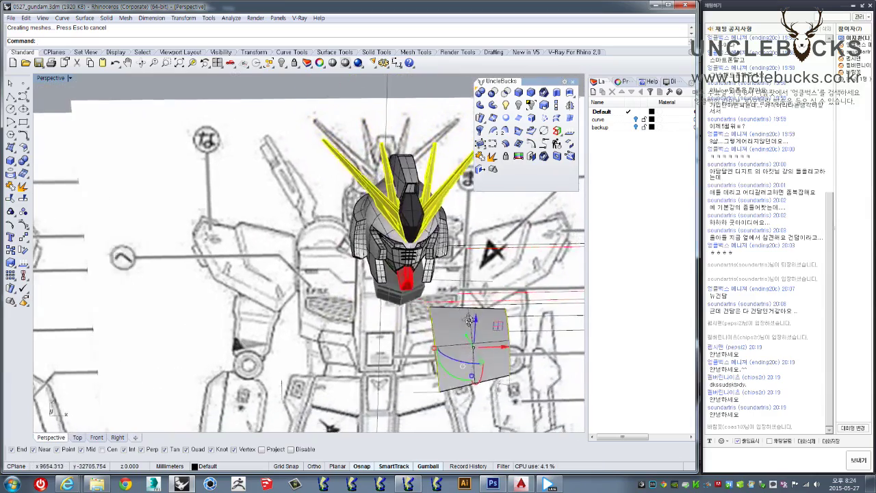
{"action": "right_click_drag", "start_coordinate": [391, 318], "coordinate": [370, 282]}
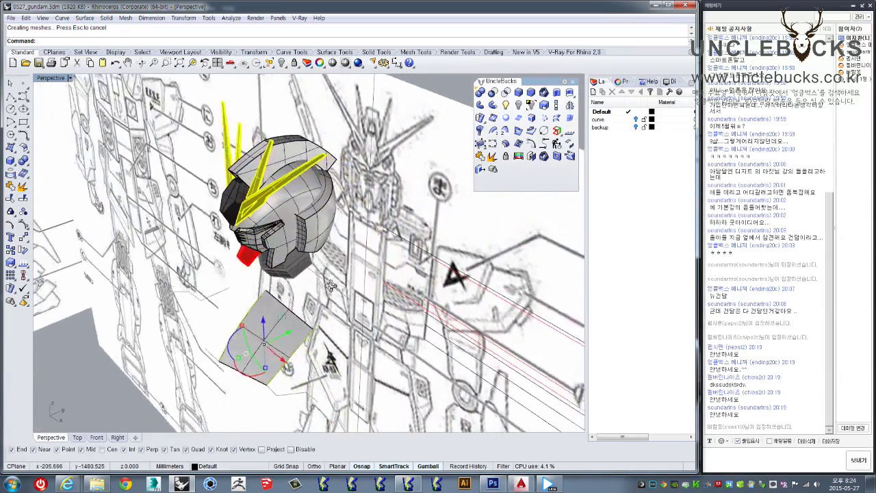
{"action": "scroll", "coordinate": [368, 282], "scroll_direction": "up", "scroll_amount": 2}
{"action": "scroll", "coordinate": [369, 287], "scroll_direction": "up", "scroll_amount": 2}
{"action": "scroll", "coordinate": [373, 295], "scroll_direction": "up", "scroll_amount": 2}
{"action": "scroll", "coordinate": [381, 303], "scroll_direction": "up", "scroll_amount": 2}
{"action": "right_click_drag", "start_coordinate": [381, 303], "coordinate": [370, 301]}
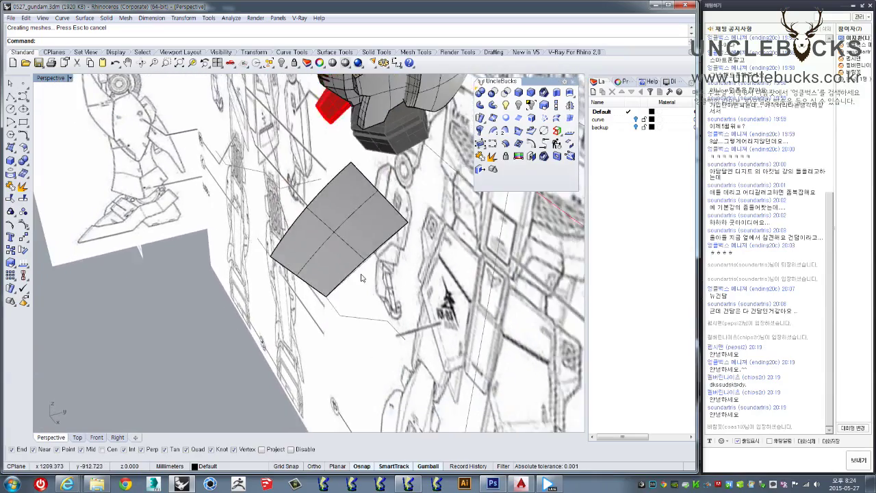
{"action": "left_click", "coordinate": [339, 139]}
{"action": "right_click_drag", "start_coordinate": [339, 138], "coordinate": [398, 280]}
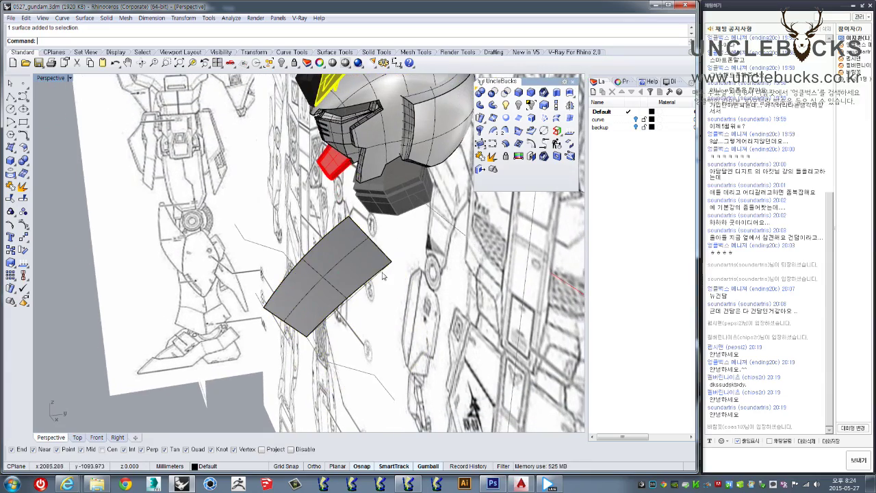
{"action": "mouse_move", "coordinate": [391, 258]}
{"action": "right_mouse_down"}
{"action": "mouse_move", "coordinate": [400, 276]}
{"action": "mouse_move", "coordinate": [442, 258]}
{"action": "right_mouse_up"}
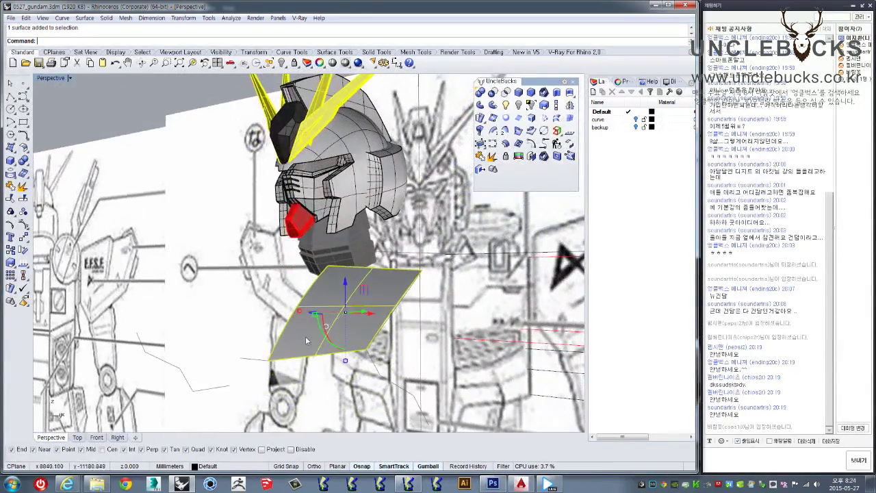
{"action": "scroll", "coordinate": [306, 340], "scroll_direction": "up", "scroll_amount": 2}
{"action": "scroll", "coordinate": [266, 314], "scroll_direction": "up", "scroll_amount": 2}
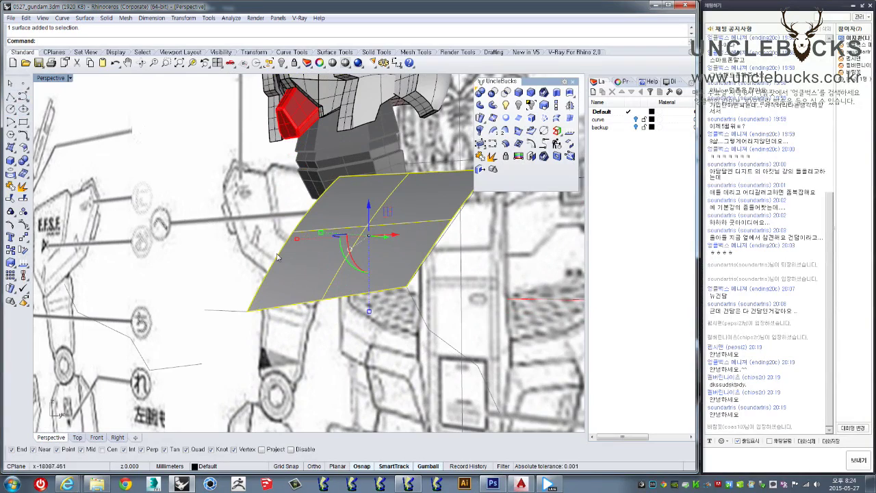
{"action": "right_click_drag", "start_coordinate": [278, 257], "coordinate": [441, 286]}
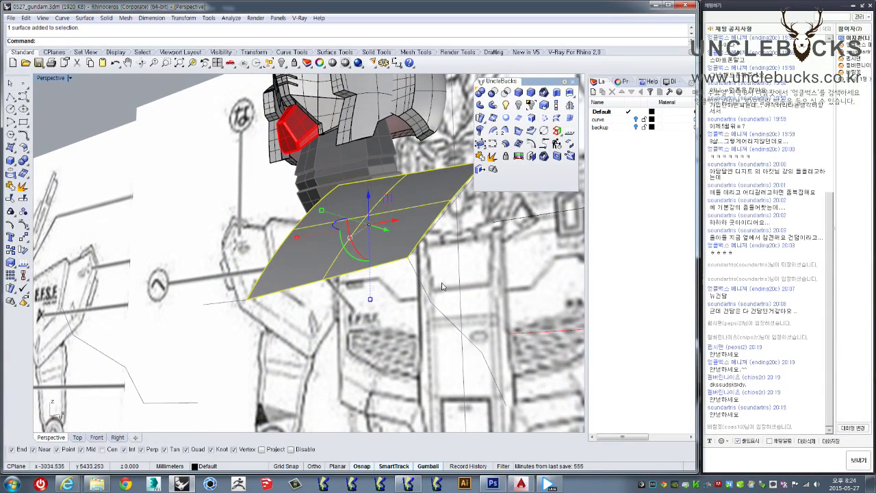
Step: Draw a two-point polyline hanging down from the panel's lower corner
{"action": "key", "text": "Escape"}
{"action": "left_click", "coordinate": [13, 98]}
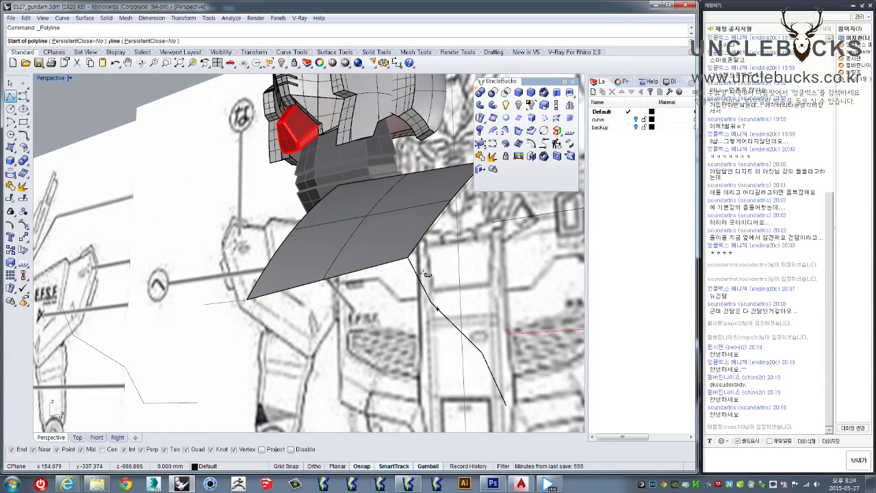
{"action": "left_click", "coordinate": [409, 258]}
{"action": "left_click", "coordinate": [429, 306]}
{"action": "key", "text": "Return"}
{"action": "left_click", "coordinate": [423, 293]}
{"action": "mouse_move", "coordinate": [424, 293]}
{"action": "right_mouse_down"}
{"action": "mouse_move", "coordinate": [442, 288]}
{"action": "mouse_move", "coordinate": [411, 288]}
{"action": "mouse_move", "coordinate": [422, 292]}
{"action": "right_mouse_up"}
Step: Move the new line so it snaps onto the chest panel's lower corner
{"action": "type", "text": "Mm"}
{"action": "key", "text": "Return"}
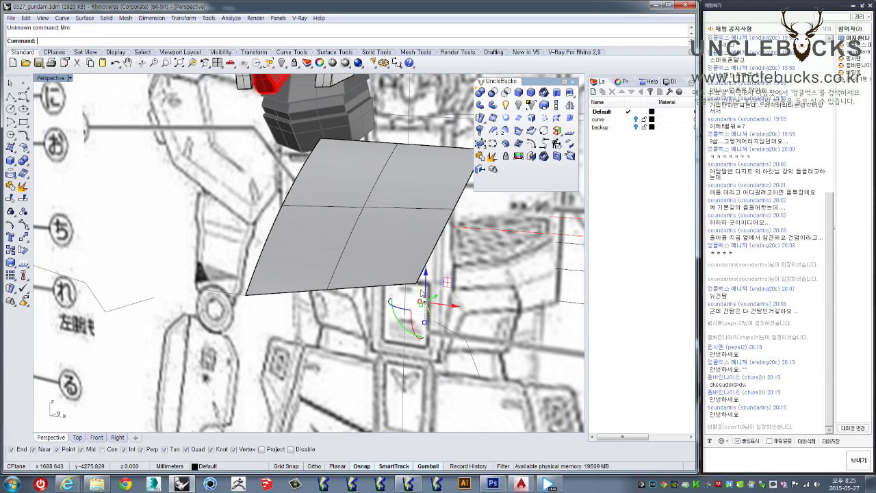
{"action": "right_click_drag", "start_coordinate": [401, 317], "coordinate": [411, 304]}
{"action": "type", "text": "m"}
{"action": "key", "text": "Return"}
{"action": "left_click", "coordinate": [419, 287]}
{"action": "left_click", "coordinate": [248, 295]}
{"action": "right_click_drag", "start_coordinate": [250, 296], "coordinate": [259, 266]}
{"action": "right_click_drag", "start_coordinate": [382, 303], "coordinate": [401, 297]}
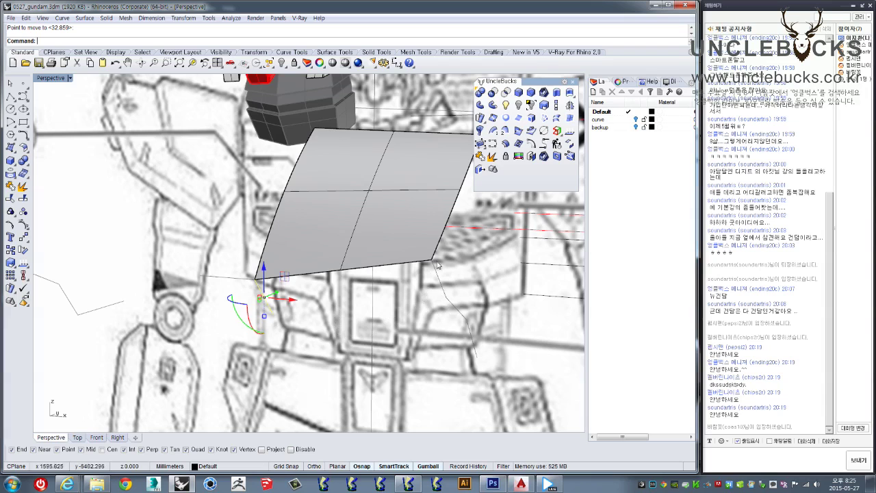
{"action": "right_click_drag", "start_coordinate": [320, 313], "coordinate": [261, 328]}
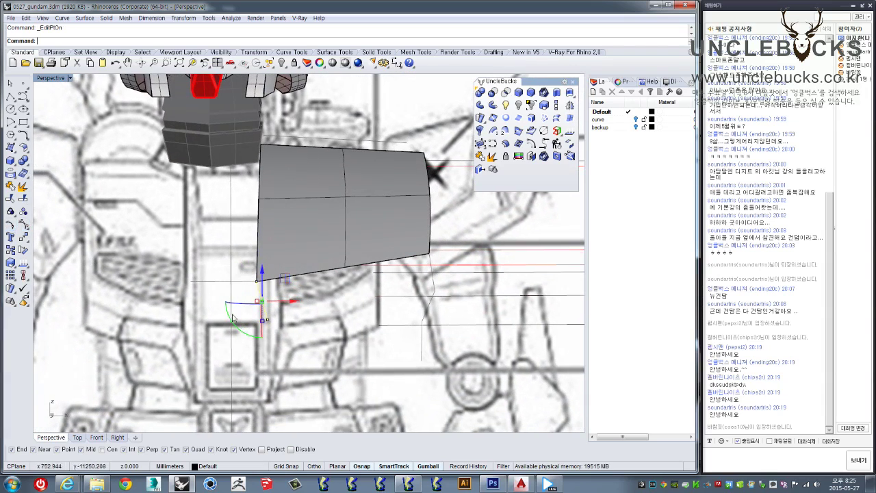
Step: Nudge the guide line's edit point and shift the curve down in the side view
{"action": "left_click", "coordinate": [266, 319]}
{"action": "left_click_drag", "start_coordinate": [290, 323], "coordinate": [288, 326]}
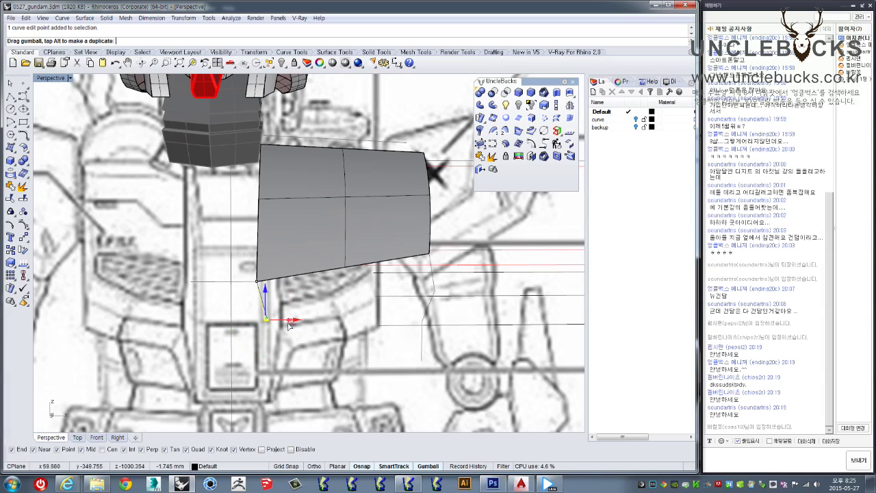
{"action": "right_click_drag", "start_coordinate": [285, 329], "coordinate": [329, 306]}
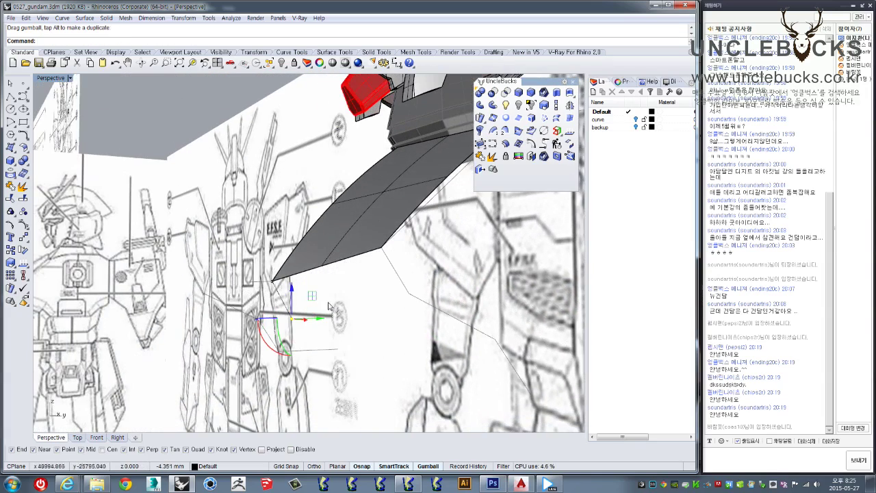
{"action": "right_click_drag", "start_coordinate": [315, 308], "coordinate": [325, 316]}
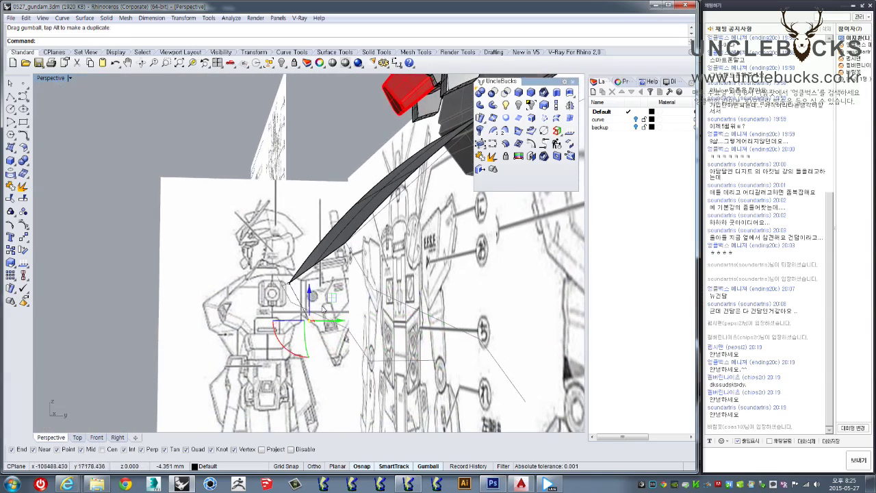
{"action": "double_click", "coordinate": [46, 79]}
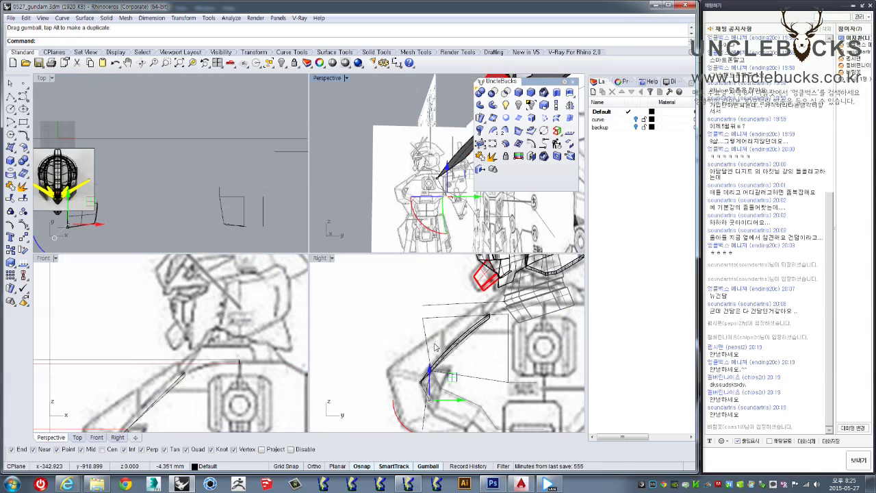
{"action": "right_click_drag", "start_coordinate": [436, 345], "coordinate": [411, 332]}
{"action": "left_click_drag", "start_coordinate": [415, 336], "coordinate": [419, 347]}
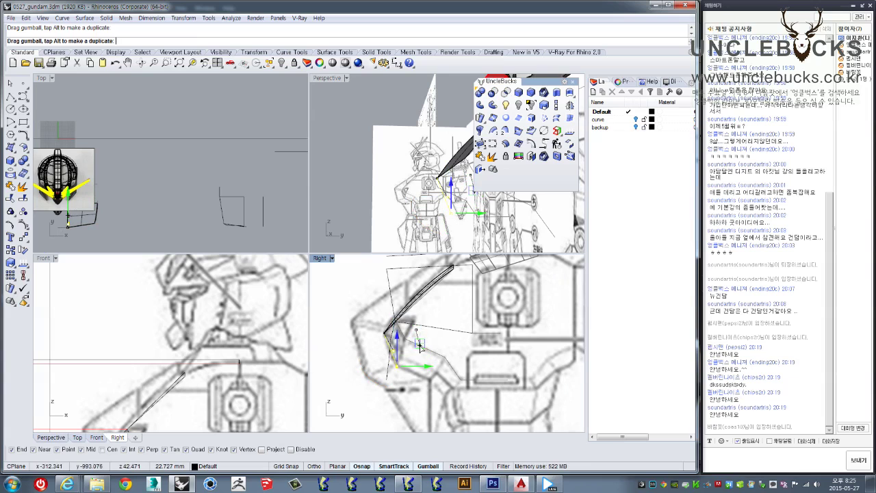
{"action": "right_click_drag", "start_coordinate": [421, 358], "coordinate": [393, 344]}
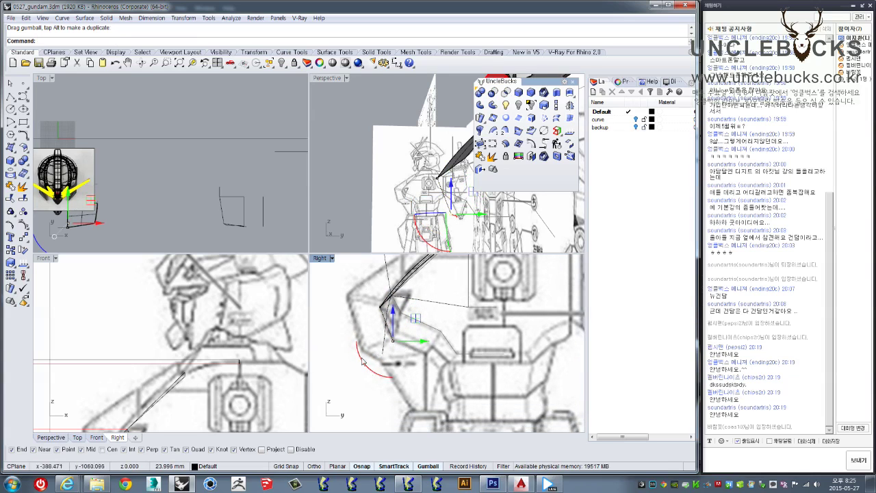
Step: Show edit points again and reselect the guide line at the panel corner in Perspective
{"action": "double_click", "coordinate": [321, 78]}
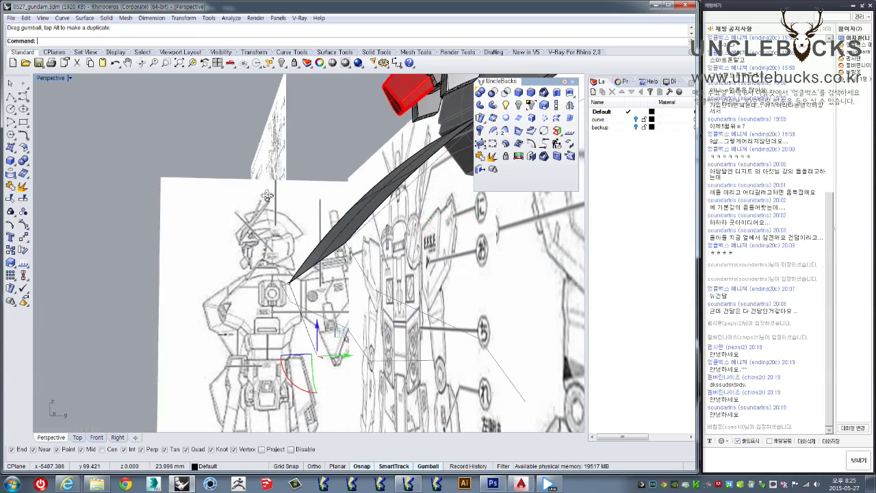
{"action": "scroll", "coordinate": [267, 196], "scroll_direction": "up", "scroll_amount": 3}
{"action": "scroll", "coordinate": [329, 194], "scroll_direction": "up", "scroll_amount": 3}
{"action": "mouse_move", "coordinate": [329, 195]}
{"action": "right_mouse_down"}
{"action": "mouse_move", "coordinate": [182, 273]}
{"action": "mouse_move", "coordinate": [306, 261]}
{"action": "right_mouse_up"}
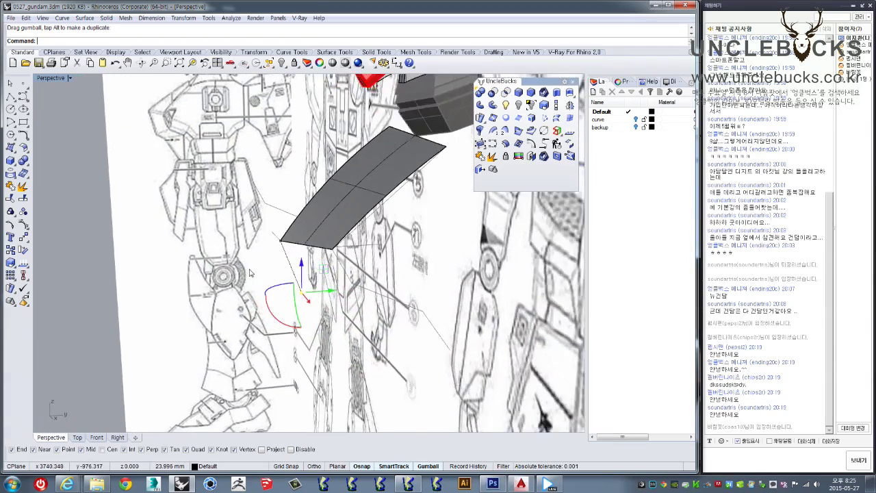
{"action": "right_click", "coordinate": [305, 260]}
{"action": "left_click", "coordinate": [348, 258]}
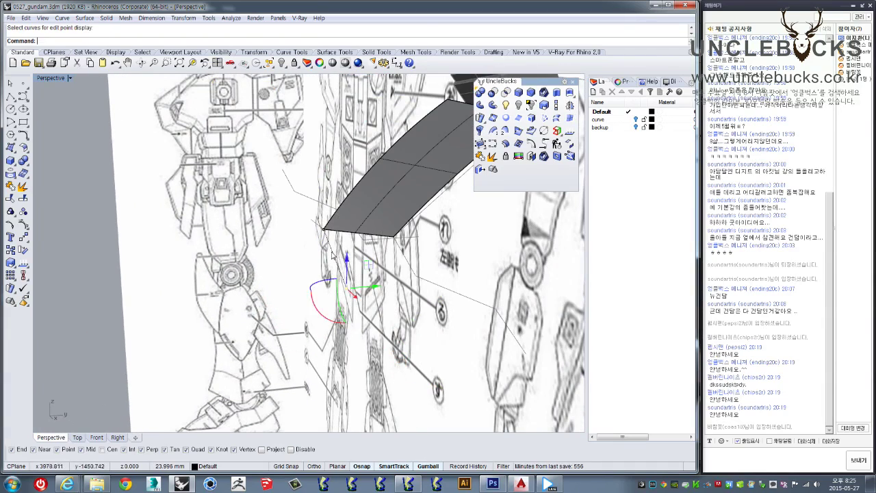
{"action": "right_click_drag", "start_coordinate": [346, 268], "coordinate": [310, 291]}
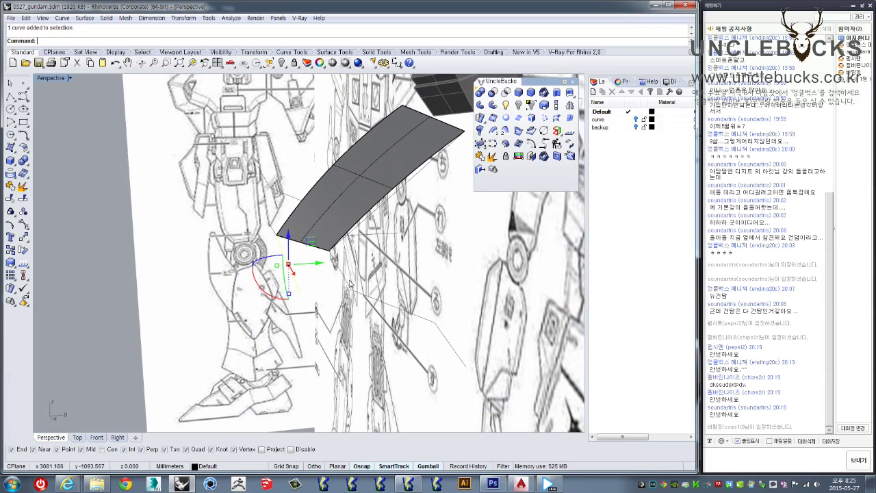
{"action": "key", "text": "Escape"}
{"action": "right_click_drag", "start_coordinate": [341, 282], "coordinate": [323, 281]}
{"action": "left_click_drag", "start_coordinate": [295, 283], "coordinate": [285, 288]}
{"action": "key", "text": "ctrl+z"}
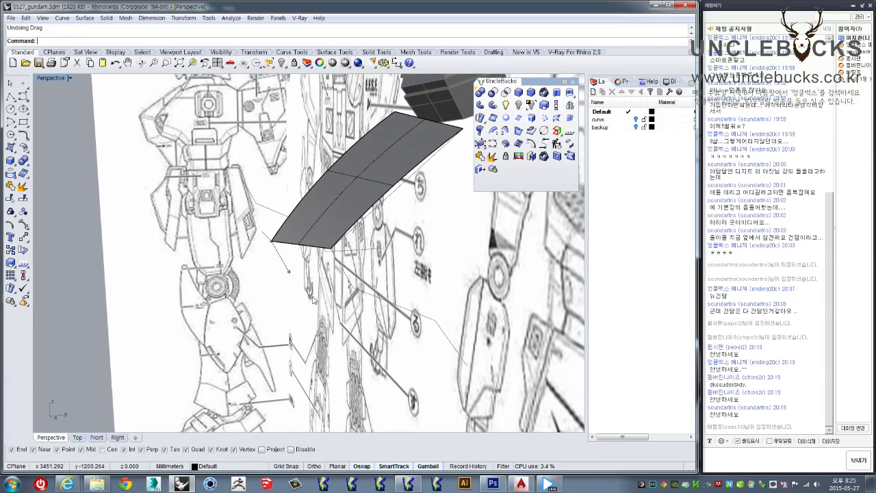
{"action": "right_click_drag", "start_coordinate": [323, 273], "coordinate": [280, 274]}
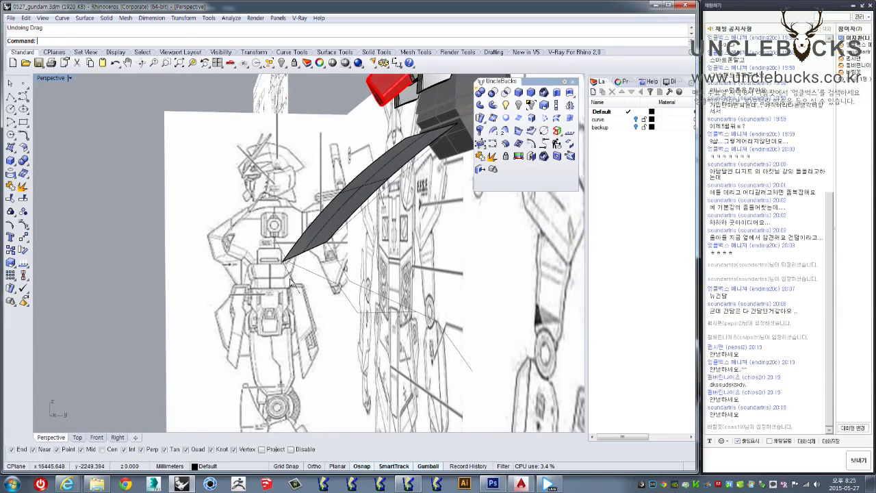
{"action": "left_click", "coordinate": [291, 281]}
{"action": "left_click", "coordinate": [386, 282]}
Step: Stretch the guide line longer with Scale1D in the maximized side view, anchored at its upper end
{"action": "double_click", "coordinate": [54, 80]}
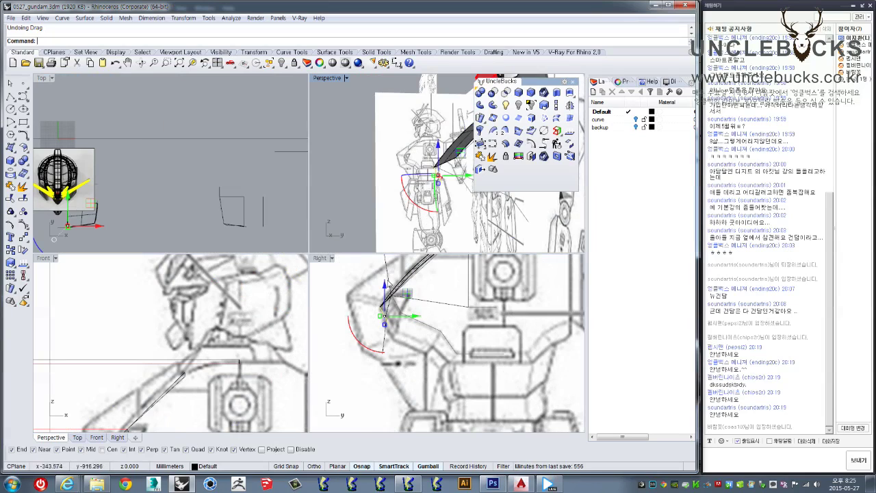
{"action": "scroll", "coordinate": [356, 301], "scroll_direction": "up", "scroll_amount": 2}
{"action": "scroll", "coordinate": [349, 325], "scroll_direction": "up", "scroll_amount": 1}
{"action": "scroll", "coordinate": [345, 315], "scroll_direction": "up", "scroll_amount": 1}
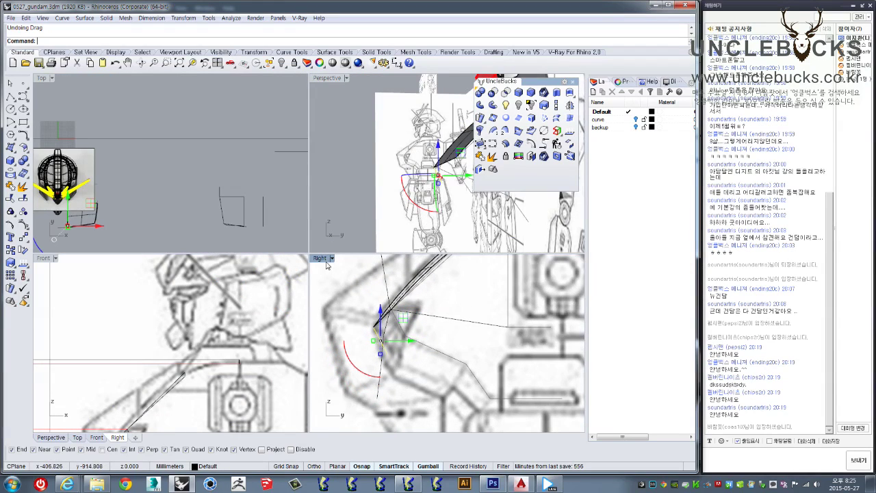
{"action": "double_click", "coordinate": [319, 258]}
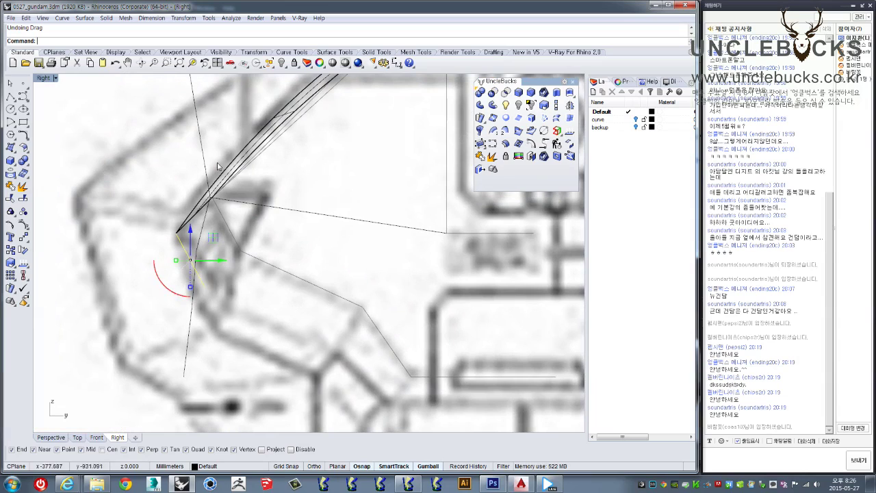
{"action": "left_click", "coordinate": [556, 105]}
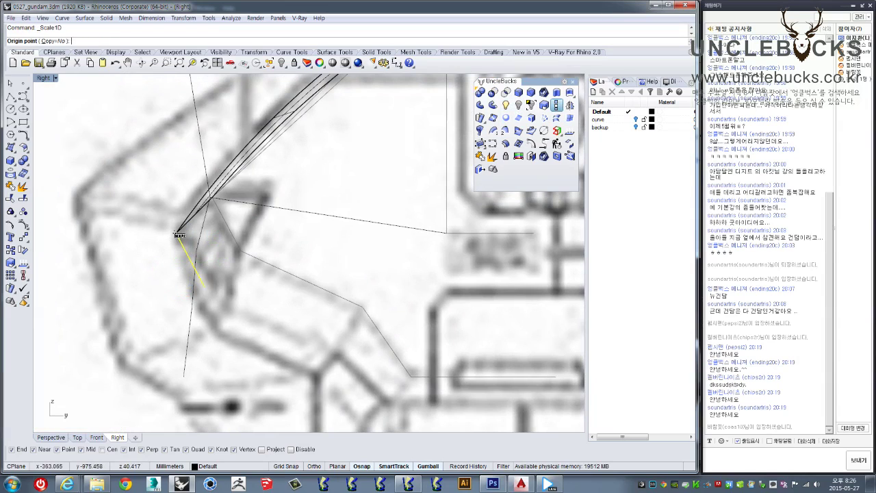
{"action": "left_click", "coordinate": [176, 232]}
{"action": "left_click", "coordinate": [204, 286]}
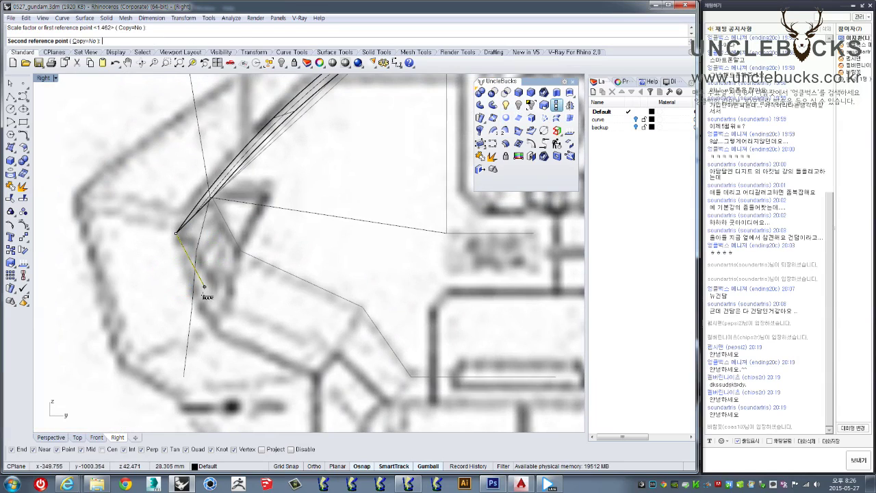
{"action": "left_click", "coordinate": [223, 331]}
{"action": "scroll", "coordinate": [219, 246], "scroll_direction": "up", "scroll_amount": 2}
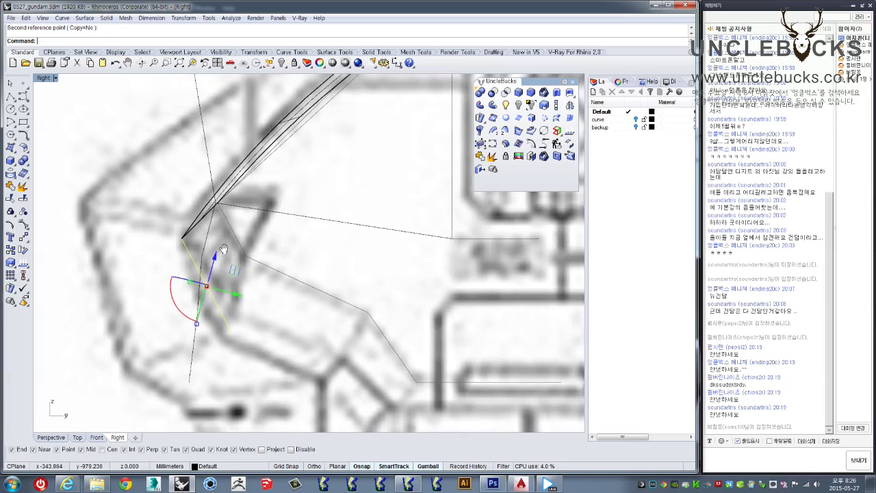
Step: Maximize the Perspective view and orbit toward the chest panel, cancelling a started Loft
{"action": "double_click", "coordinate": [41, 78]}
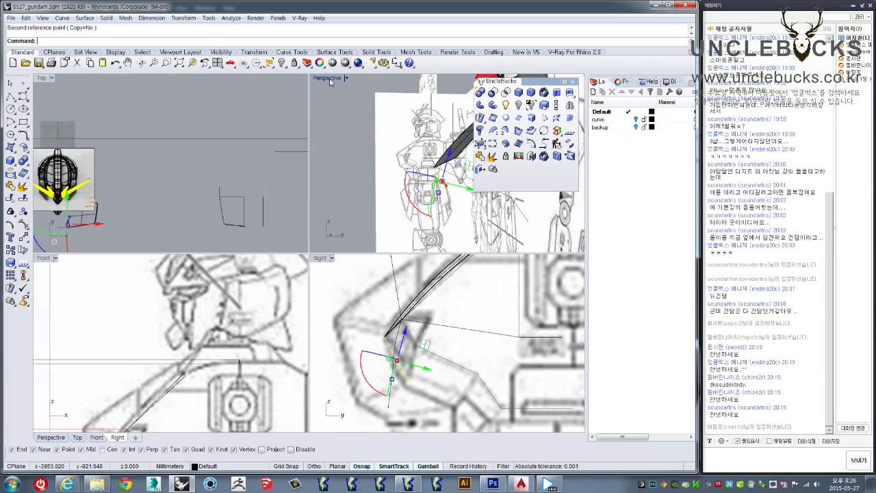
{"action": "double_click", "coordinate": [327, 78]}
{"action": "mouse_move", "coordinate": [288, 226]}
{"action": "right_mouse_down"}
{"action": "mouse_move", "coordinate": [308, 235]}
{"action": "mouse_move", "coordinate": [249, 329]}
{"action": "right_mouse_up"}
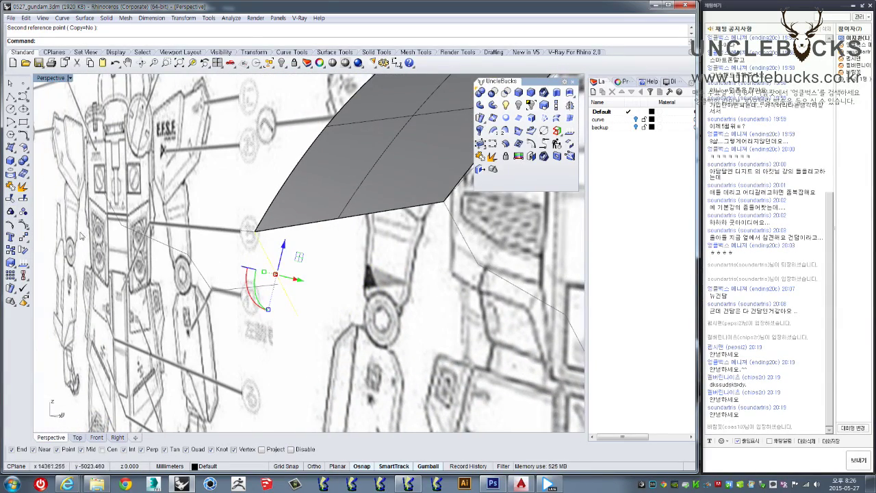
{"action": "left_click", "coordinate": [555, 118]}
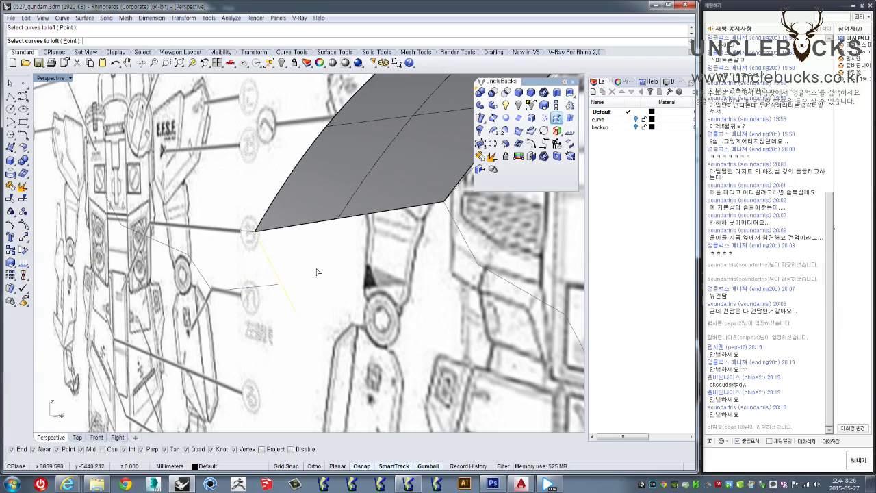
{"action": "key", "text": "Escape"}
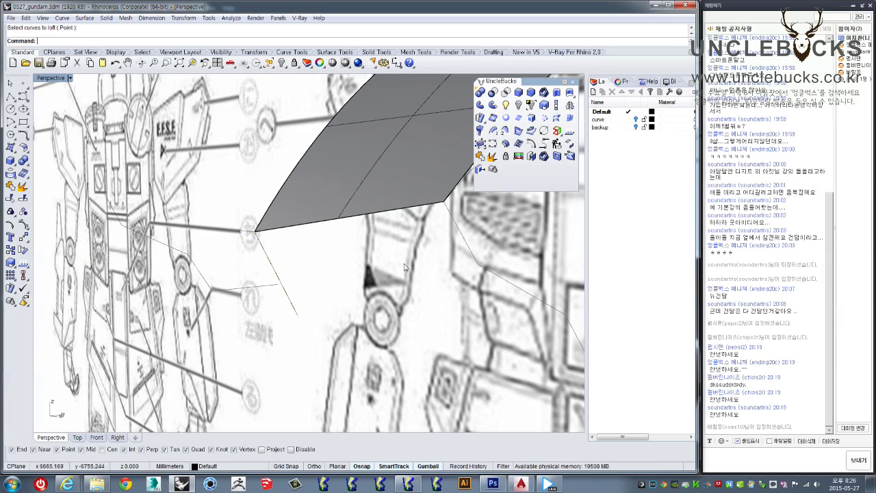
{"action": "right_click_drag", "start_coordinate": [362, 262], "coordinate": [94, 162]}
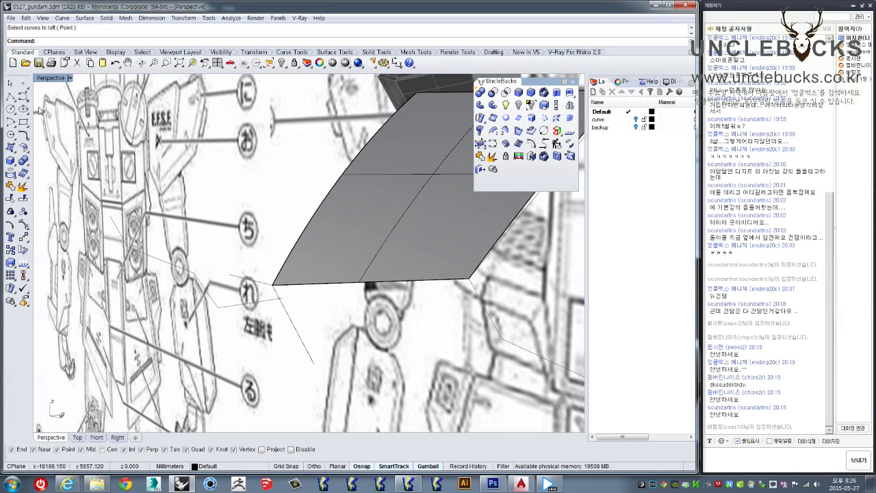
Step: Copy the guide line and move the copy from the panel's left lower corner to its right one
{"action": "left_click", "coordinate": [289, 316]}
{"action": "key", "text": "ctrl+c"}
{"action": "right_click_drag", "start_coordinate": [296, 322], "coordinate": [305, 308]}
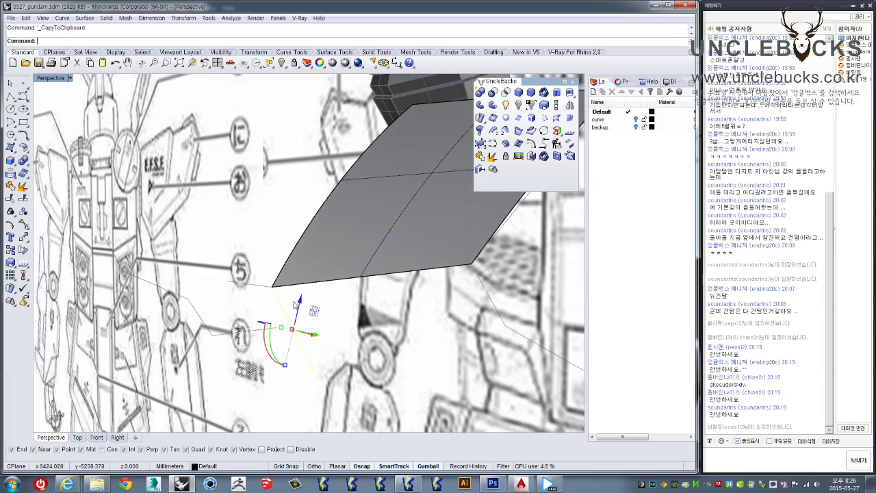
{"action": "key", "text": "ctrl+v"}
{"action": "type", "text": "m"}
{"action": "key", "text": "Return"}
{"action": "left_click", "coordinate": [275, 288]}
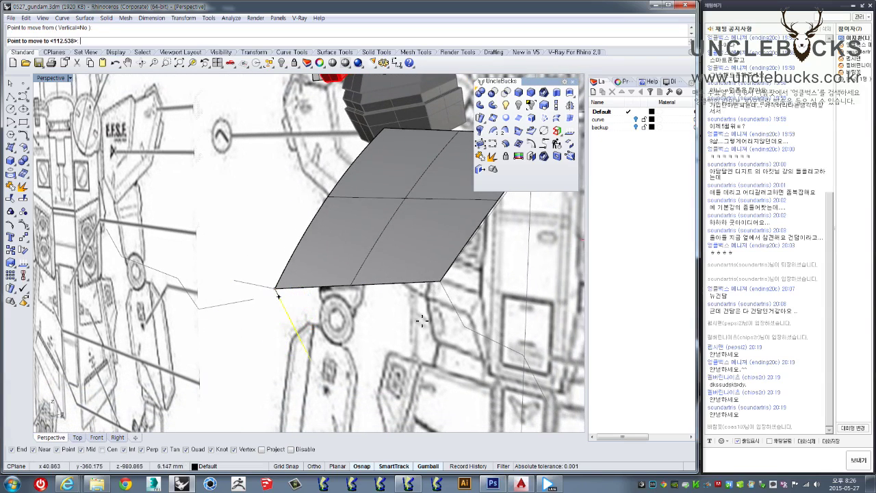
{"action": "left_click", "coordinate": [441, 275]}
{"action": "mouse_move", "coordinate": [438, 302]}
{"action": "right_mouse_down"}
{"action": "mouse_move", "coordinate": [421, 333]}
{"action": "mouse_move", "coordinate": [73, 131]}
{"action": "right_mouse_up"}
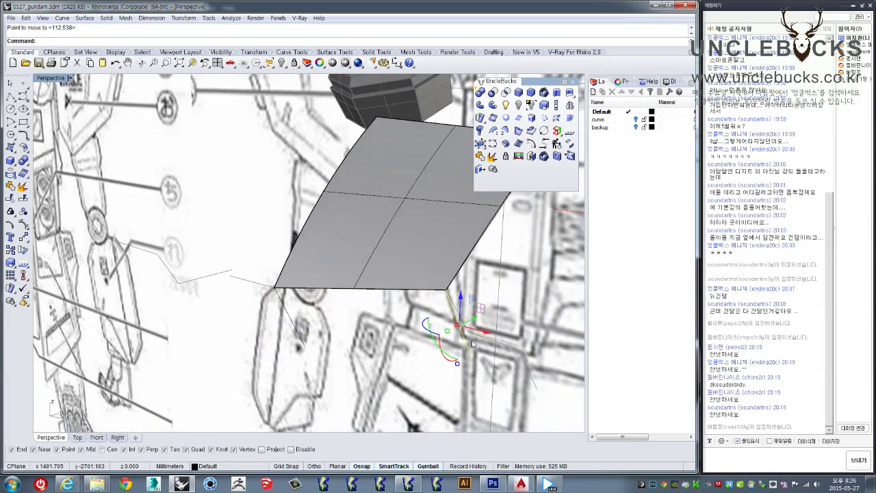
{"action": "left_click", "coordinate": [11, 97]}
Step: Draw a line joining the lower ends of the two guide lines
{"action": "left_click", "coordinate": [407, 241]}
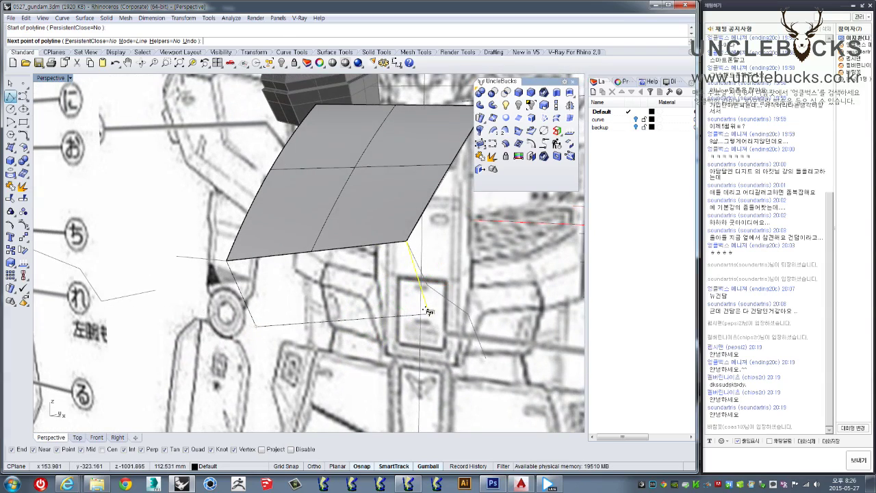
{"action": "left_click", "coordinate": [432, 314]}
{"action": "right_click", "coordinate": [433, 314]}
{"action": "mouse_move", "coordinate": [432, 313]}
{"action": "right_mouse_down"}
{"action": "mouse_move", "coordinate": [381, 289]}
{"action": "mouse_move", "coordinate": [309, 364]}
{"action": "right_mouse_up"}
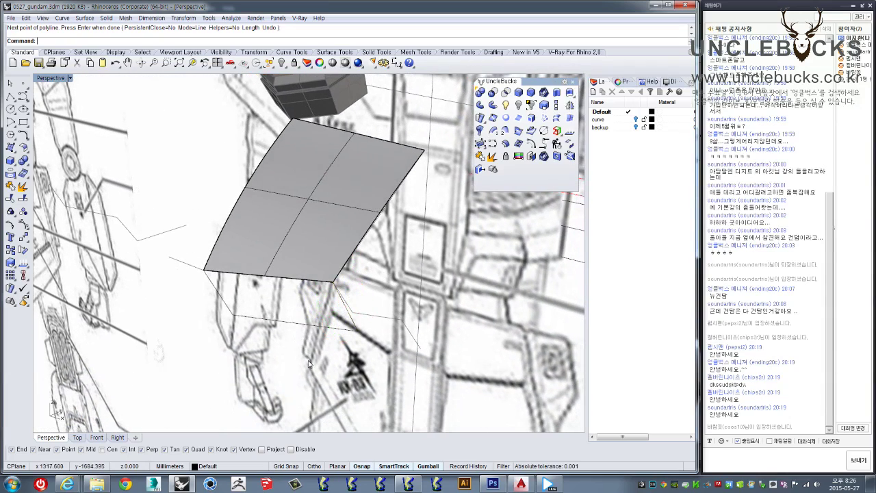
Step: Loft the flap edge curves, flipping one curve to untwist the preview
{"action": "left_click", "coordinate": [556, 118]}
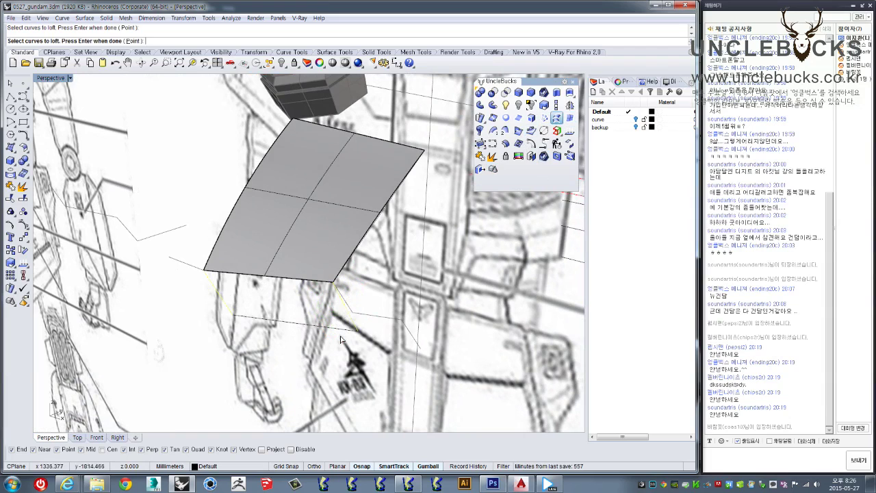
{"action": "key", "text": "Return"}
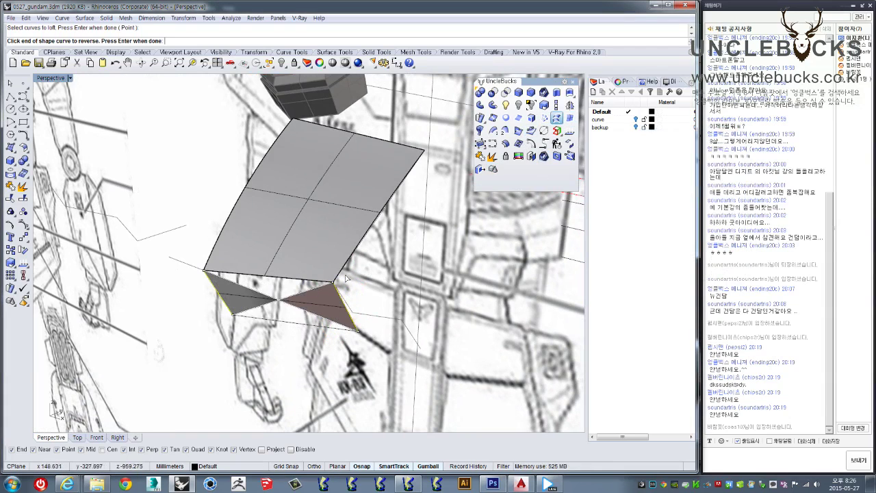
{"action": "left_click", "coordinate": [330, 287]}
{"action": "right_click_drag", "start_coordinate": [332, 288], "coordinate": [376, 286]}
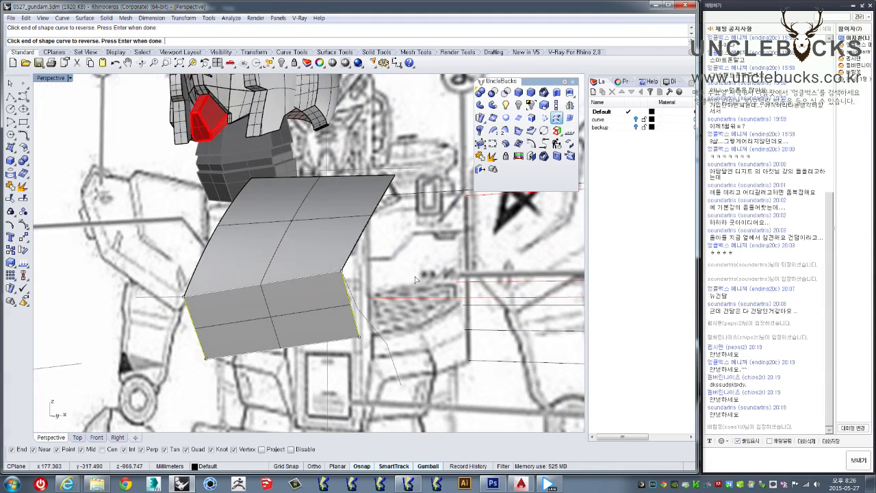
{"action": "key", "text": "Return"}
{"action": "left_click", "coordinate": [644, 262]}
{"action": "mouse_move", "coordinate": [332, 285]}
{"action": "right_mouse_down"}
{"action": "mouse_move", "coordinate": [308, 290]}
{"action": "mouse_move", "coordinate": [301, 307]}
{"action": "right_mouse_up"}
Step: Redo the flap loft with a flipped curve end and straight sections
{"action": "key", "text": "Return"}
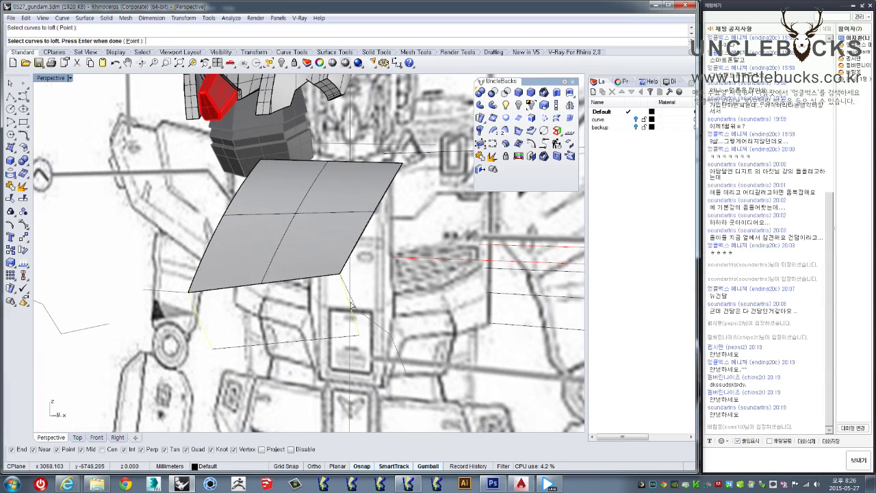
{"action": "key", "text": "Return"}
{"action": "left_click", "coordinate": [652, 218]}
{"action": "left_click", "coordinate": [338, 274]}
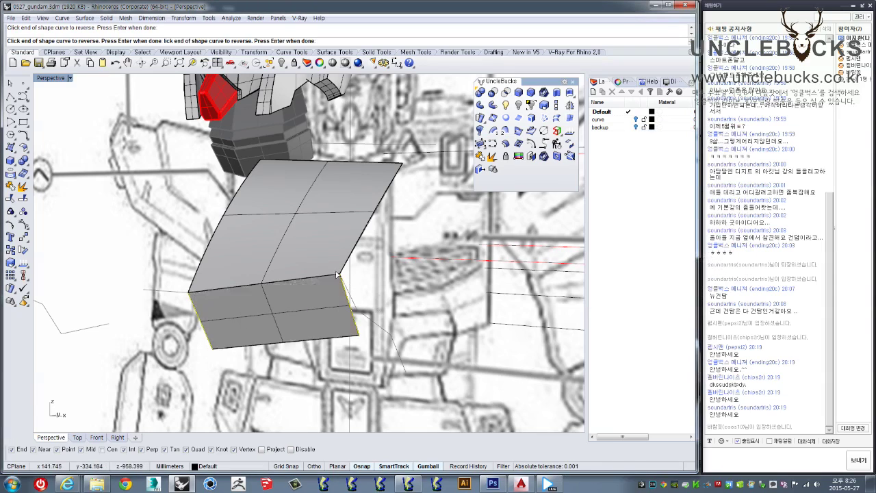
{"action": "right_click_drag", "start_coordinate": [477, 316], "coordinate": [395, 305]}
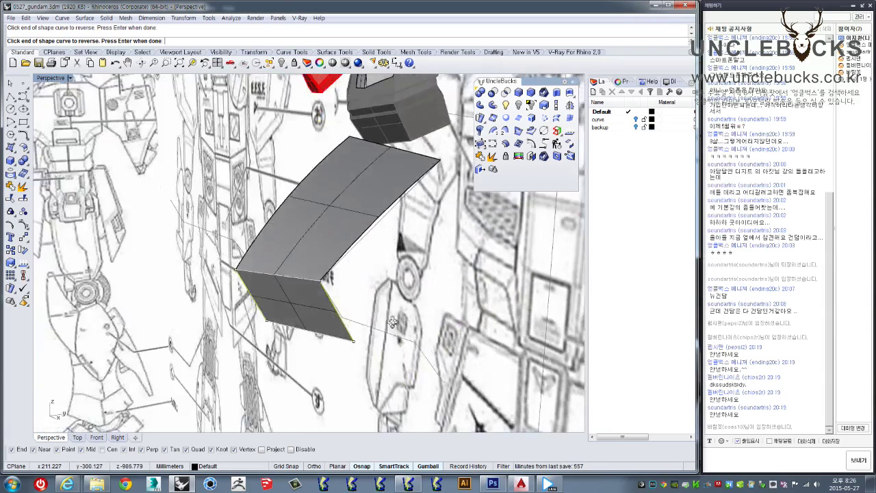
{"action": "key", "text": "Return"}
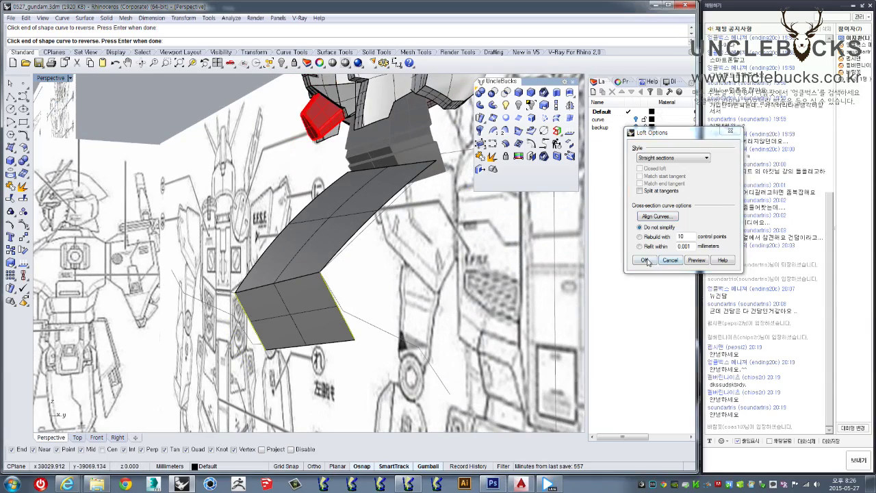
{"action": "key", "text": "Return"}
{"action": "left_click", "coordinate": [10, 96]}
{"action": "mouse_move", "coordinate": [342, 328]}
{"action": "right_mouse_down"}
{"action": "mouse_move", "coordinate": [289, 353]}
{"action": "mouse_move", "coordinate": [289, 308]}
{"action": "right_mouse_up"}
{"action": "key", "text": "Escape"}
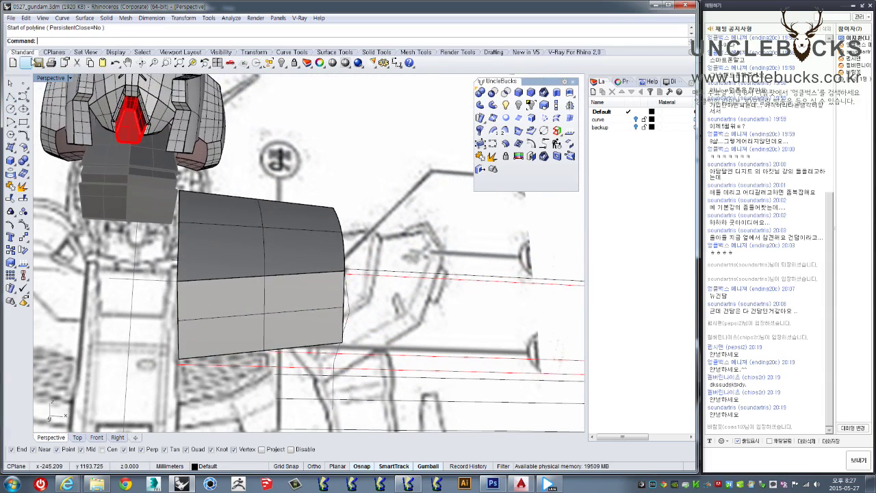
Step: Draw a cutting line across the flap edge in the front view
{"action": "key", "text": "ctrl+m"}
{"action": "scroll", "coordinate": [171, 342], "scroll_direction": "down", "scroll_amount": 3}
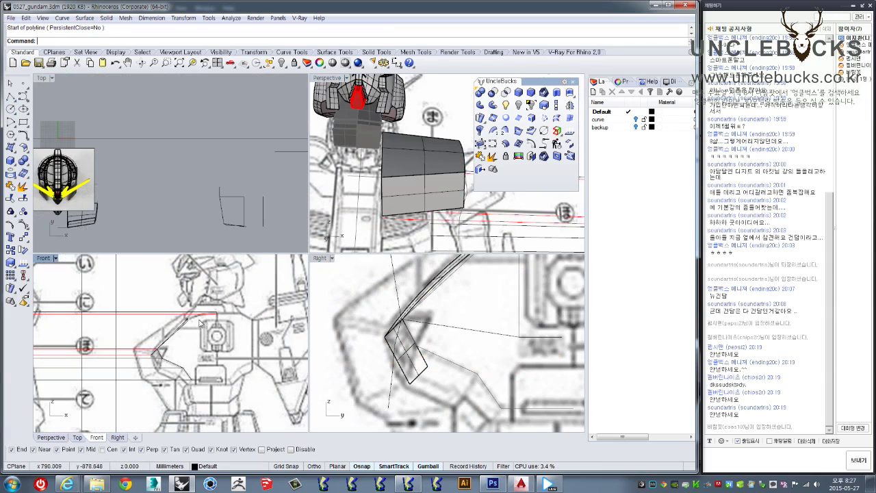
{"action": "right_click_drag", "start_coordinate": [453, 321], "coordinate": [462, 303]}
{"action": "scroll", "coordinate": [140, 336], "scroll_direction": "up", "scroll_amount": 2}
{"action": "scroll", "coordinate": [139, 337], "scroll_direction": "up", "scroll_amount": 3}
{"action": "scroll", "coordinate": [139, 337], "scroll_direction": "up", "scroll_amount": 4}
{"action": "scroll", "coordinate": [140, 337], "scroll_direction": "up", "scroll_amount": 2}
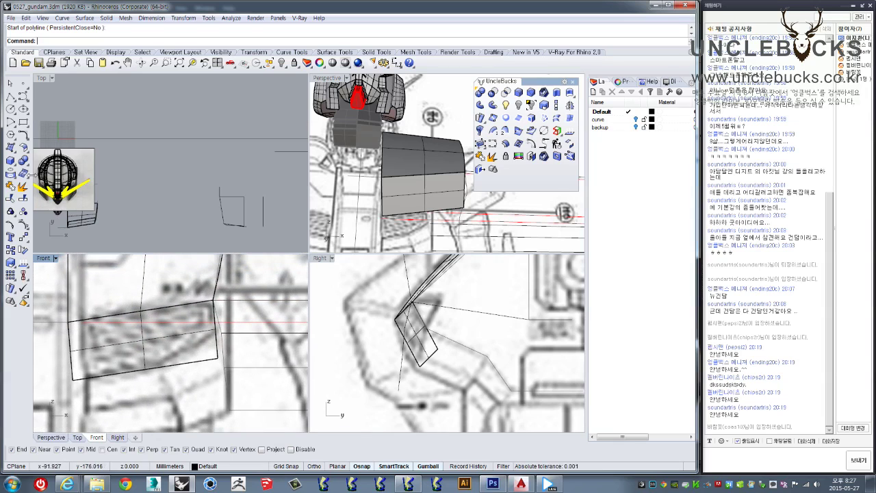
{"action": "left_click", "coordinate": [10, 95]}
{"action": "left_click", "coordinate": [159, 364]}
{"action": "scroll", "coordinate": [161, 361], "scroll_direction": "up", "scroll_amount": 2}
{"action": "scroll", "coordinate": [162, 361], "scroll_direction": "up", "scroll_amount": 3}
{"action": "left_click", "coordinate": [219, 315]}
{"action": "key", "text": "Return"}
Step: Window-select the small triangular surface and its curve and delete them
{"action": "scroll", "coordinate": [196, 332], "scroll_direction": "down", "scroll_amount": 2}
{"action": "scroll", "coordinate": [197, 344], "scroll_direction": "down", "scroll_amount": 2}
{"action": "mouse_move", "coordinate": [198, 343]}
{"action": "right_mouse_down"}
{"action": "mouse_move", "coordinate": [230, 314]}
{"action": "mouse_move", "coordinate": [192, 349]}
{"action": "right_mouse_up"}
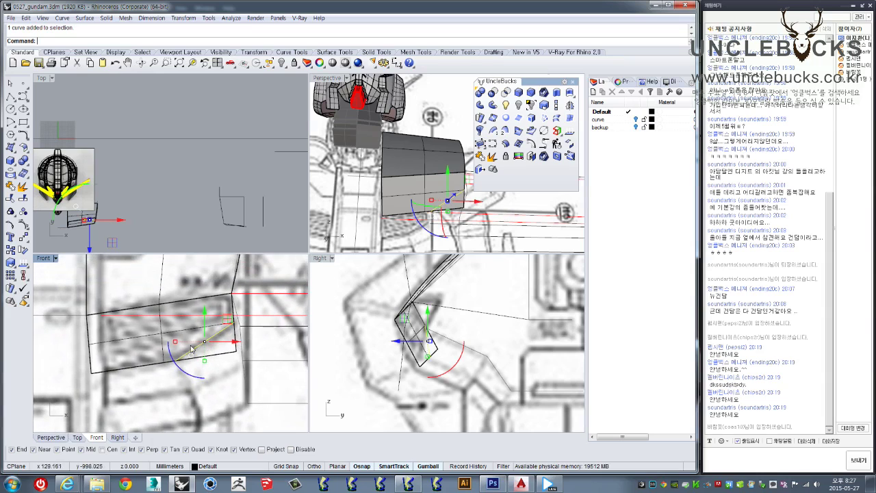
{"action": "left_click", "coordinate": [147, 348], "text": "shift"}
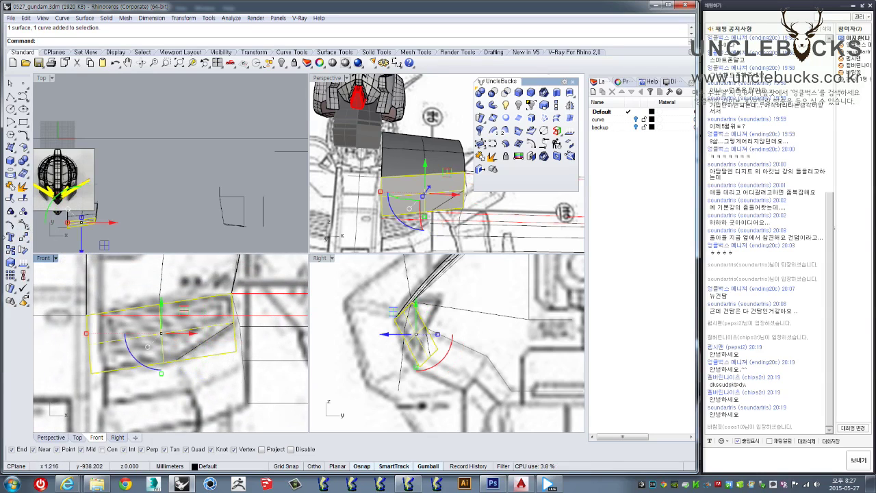
{"action": "scroll", "coordinate": [180, 295], "scroll_direction": "up", "scroll_amount": 2}
{"action": "scroll", "coordinate": [180, 295], "scroll_direction": "up", "scroll_amount": 2}
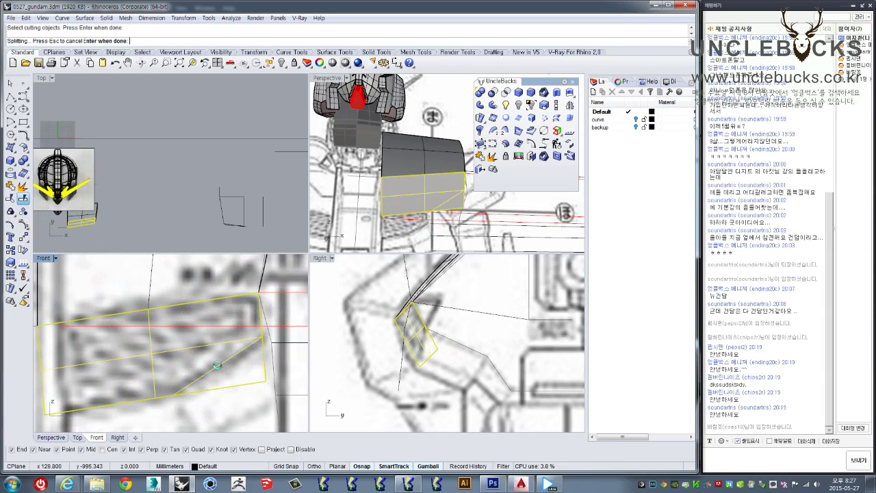
{"action": "left_click_drag", "start_coordinate": [250, 405], "coordinate": [247, 370]}
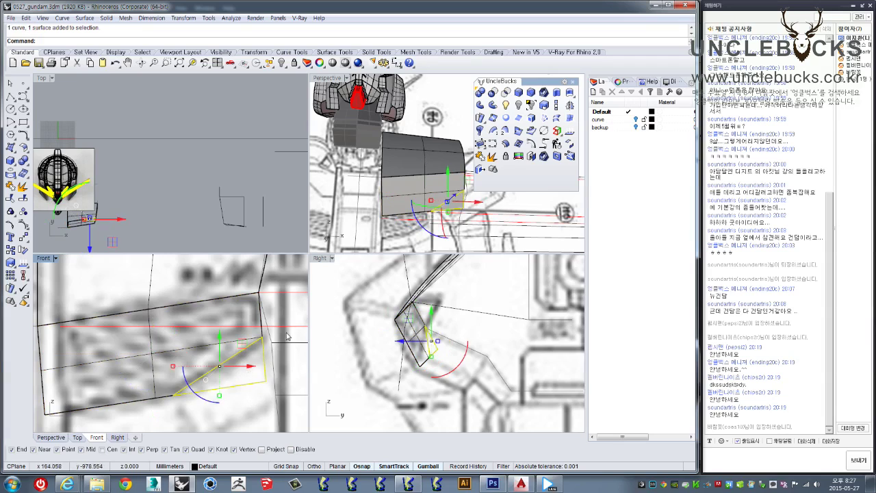
{"action": "key", "text": "Delete"}
Step: Maximize the Perspective view and orbit to look down on the grey chest block
{"action": "double_click", "coordinate": [327, 78]}
{"action": "scroll", "coordinate": [281, 229], "scroll_direction": "up", "scroll_amount": 2}
{"action": "mouse_move", "coordinate": [281, 229]}
{"action": "right_mouse_down"}
{"action": "mouse_move", "coordinate": [219, 314]}
{"action": "mouse_move", "coordinate": [280, 263]}
{"action": "mouse_move", "coordinate": [356, 294]}
{"action": "mouse_move", "coordinate": [292, 277]}
{"action": "mouse_move", "coordinate": [327, 313]}
{"action": "right_mouse_up"}
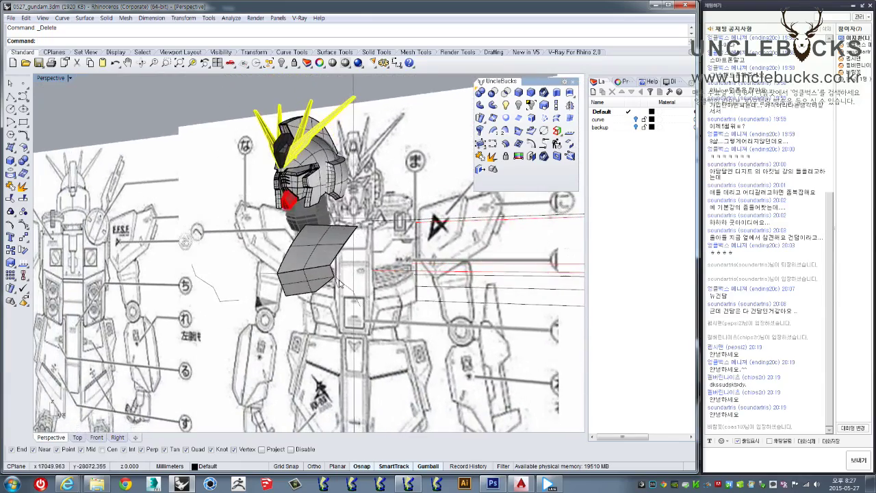
Step: Draw polyline guide lines from the neck block's lower edge to the flap corner
{"action": "scroll", "coordinate": [327, 314], "scroll_direction": "up", "scroll_amount": 2}
{"action": "scroll", "coordinate": [329, 301], "scroll_direction": "up", "scroll_amount": 2}
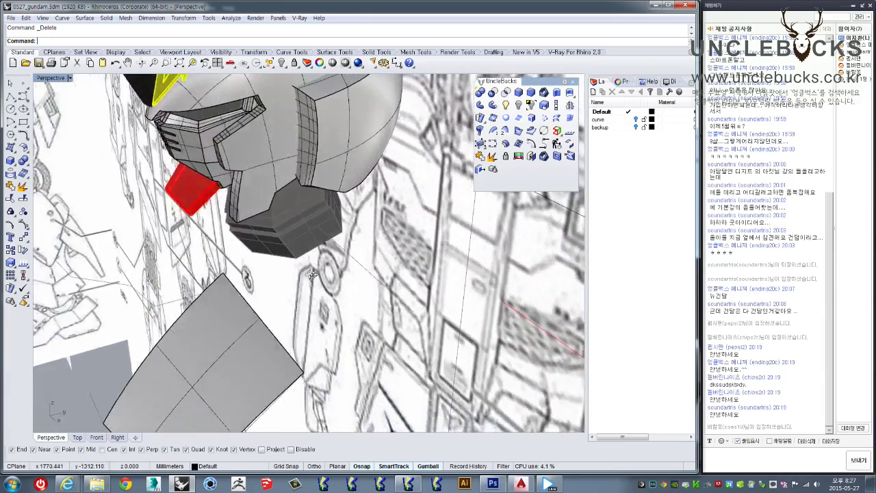
{"action": "scroll", "coordinate": [331, 276], "scroll_direction": "up", "scroll_amount": 2}
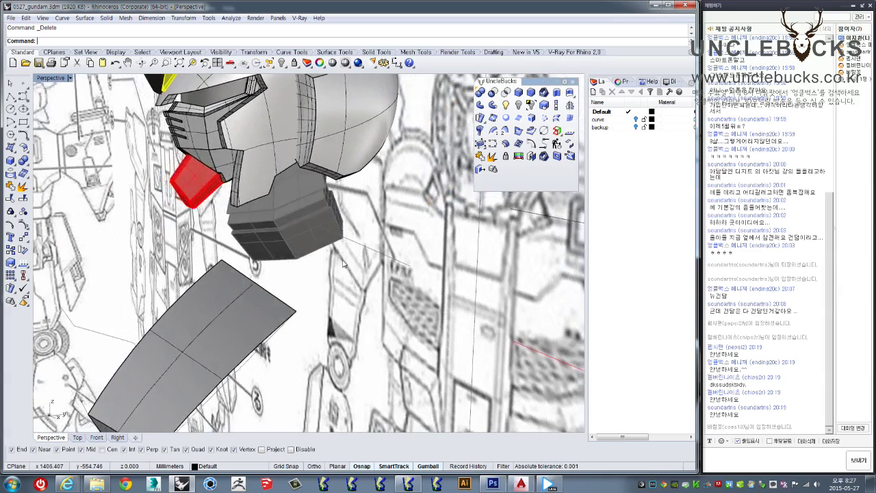
{"action": "right_click_drag", "start_coordinate": [322, 284], "coordinate": [205, 205]}
{"action": "left_click", "coordinate": [10, 96]}
{"action": "left_click", "coordinate": [297, 317]}
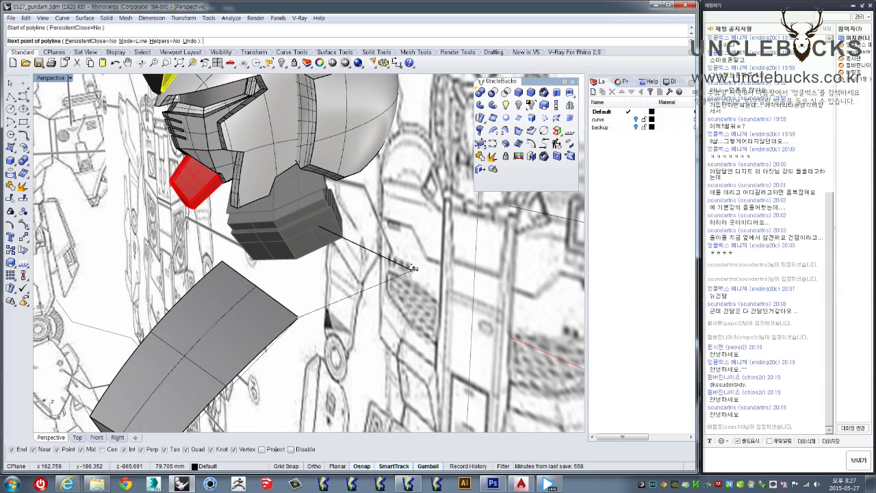
{"action": "left_click", "coordinate": [413, 268]}
{"action": "right_click_drag", "start_coordinate": [299, 276], "coordinate": [329, 261]}
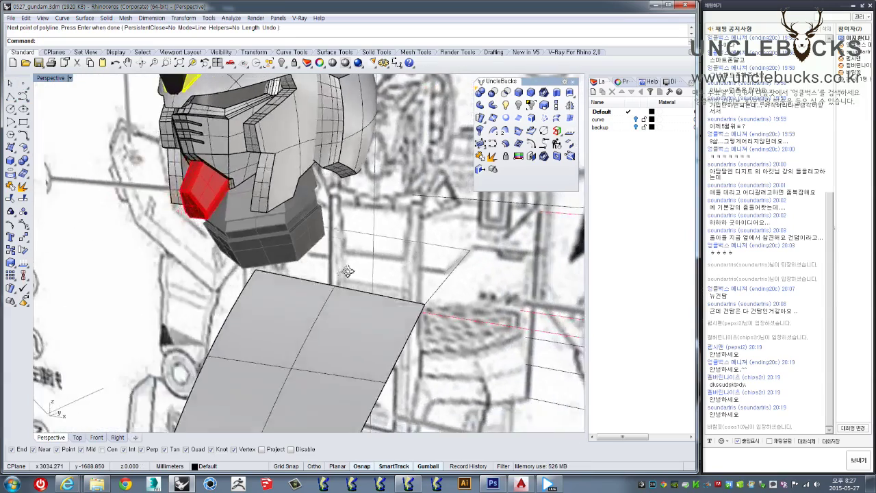
{"action": "scroll", "coordinate": [328, 261], "scroll_direction": "up", "scroll_amount": 3}
{"action": "left_click", "coordinate": [225, 243]}
{"action": "key", "text": "Return"}
{"action": "key", "text": "Return"}
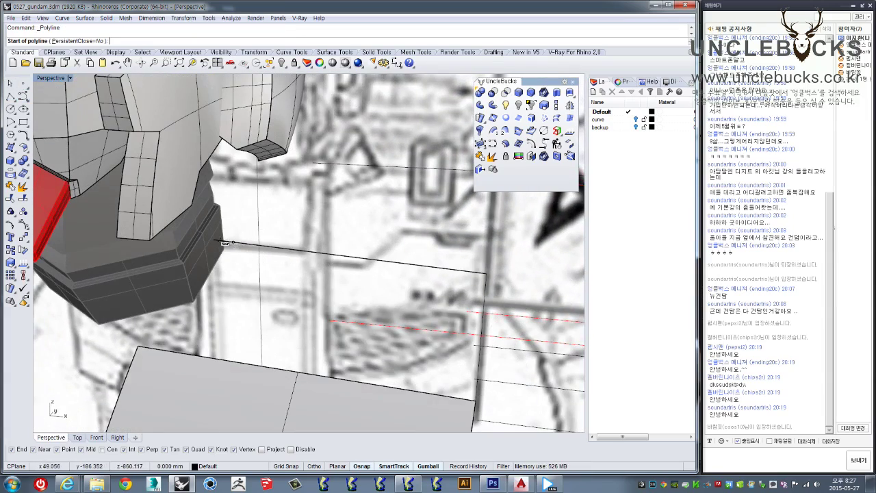
{"action": "left_click", "coordinate": [214, 241]}
{"action": "left_click", "coordinate": [141, 343]}
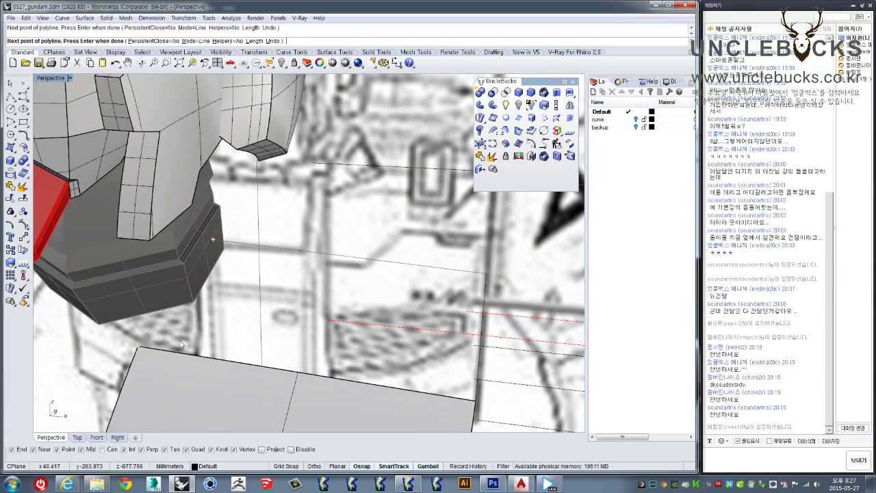
{"action": "right_click_drag", "start_coordinate": [141, 344], "coordinate": [110, 295]}
Step: Rebuild the guide curve by the neck edge with 3 points, degree 2
{"action": "type", "text": "rebuild"}
{"action": "key", "text": "Return"}
{"action": "left_click", "coordinate": [111, 299]}
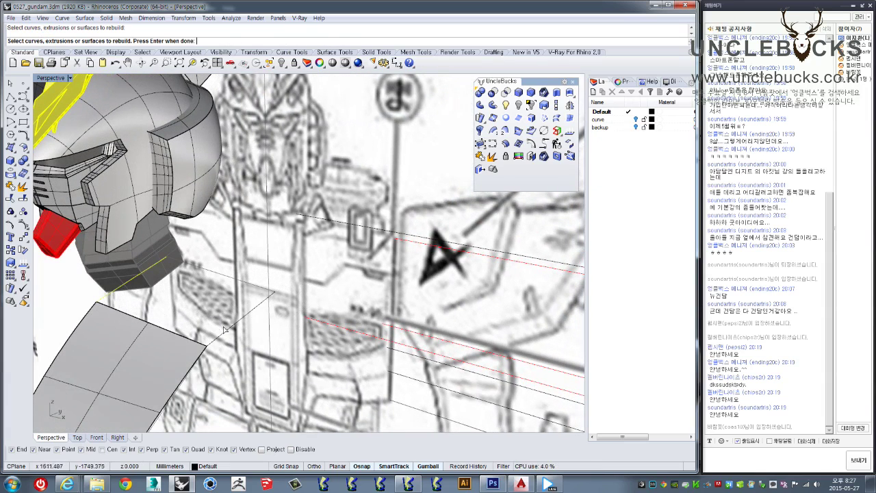
{"action": "key", "text": "Return"}
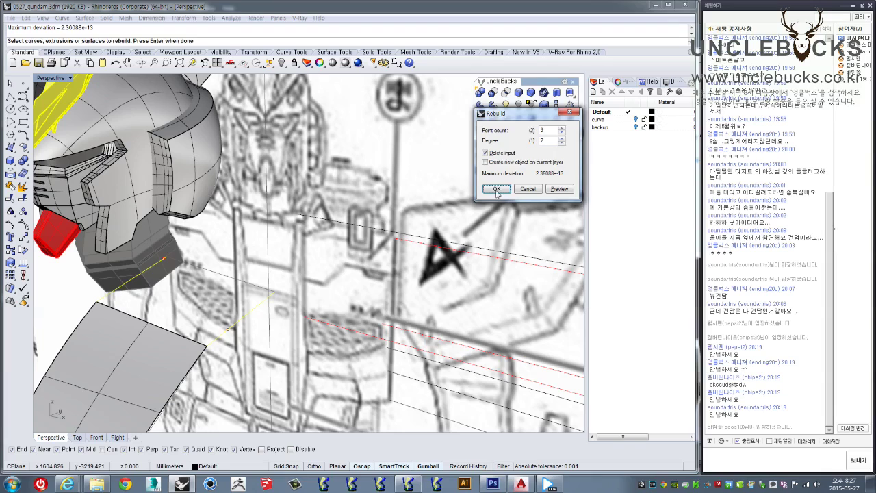
{"action": "left_click", "coordinate": [496, 189]}
Step: Bend the rebuilt curve by dragging one of its edit points with the gumball
{"action": "left_click", "coordinate": [242, 319]}
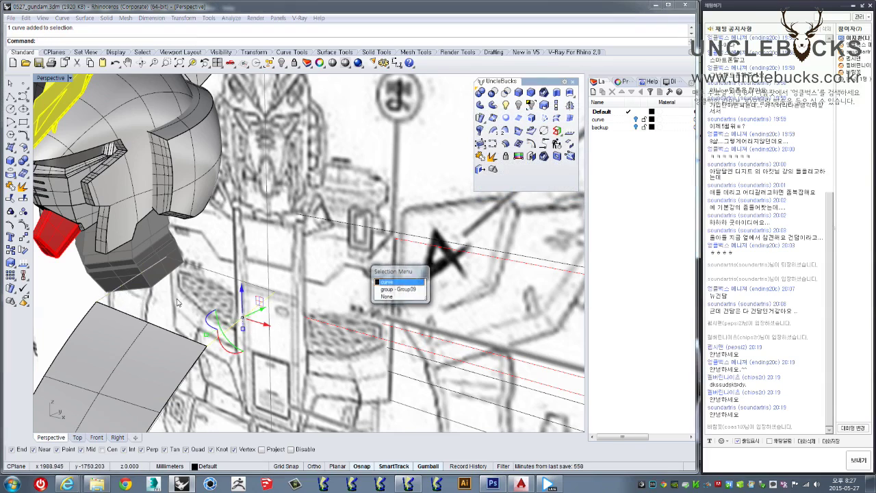
{"action": "mouse_move", "coordinate": [313, 324]}
{"action": "right_mouse_down"}
{"action": "mouse_move", "coordinate": [120, 322]}
{"action": "mouse_move", "coordinate": [115, 281]}
{"action": "right_mouse_up"}
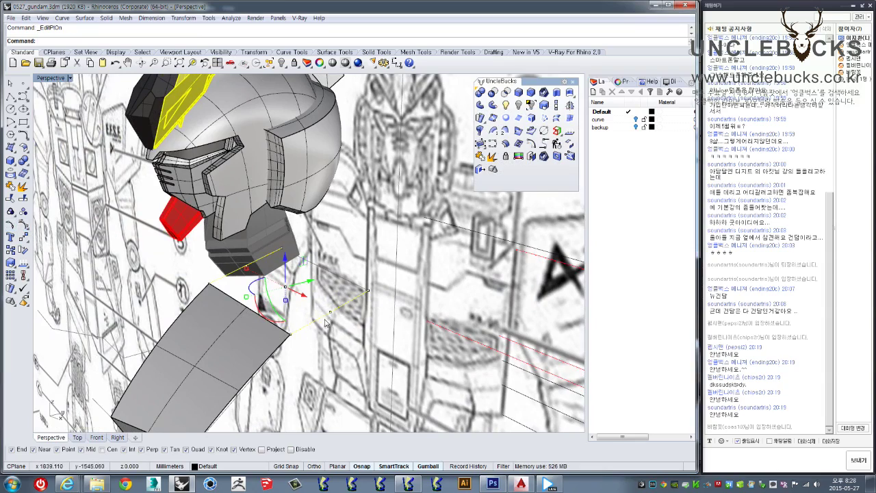
{"action": "right_click_drag", "start_coordinate": [329, 335], "coordinate": [288, 343]}
{"action": "left_click", "coordinate": [252, 327]}
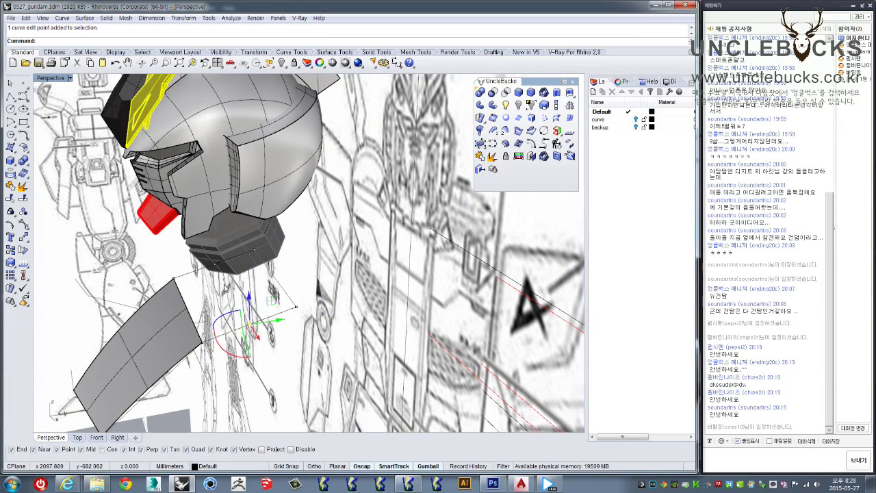
{"action": "right_click_drag", "start_coordinate": [221, 257], "coordinate": [275, 310]}
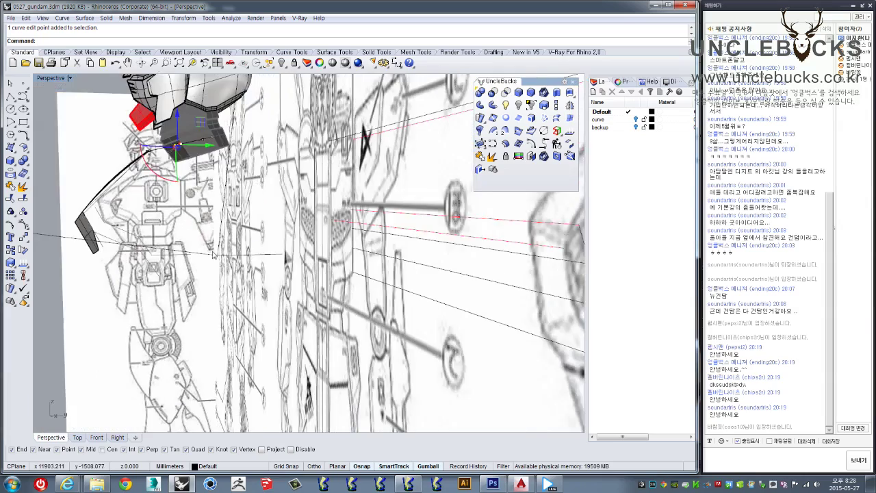
{"action": "scroll", "coordinate": [270, 243], "scroll_direction": "up", "scroll_amount": 2}
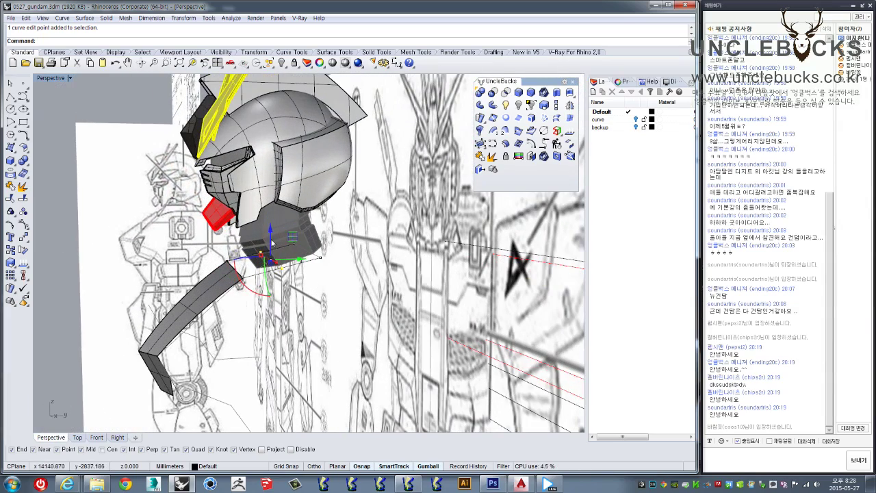
{"action": "left_click_drag", "start_coordinate": [270, 243], "coordinate": [274, 241]}
{"action": "scroll", "coordinate": [308, 267], "scroll_direction": "up", "scroll_amount": 2}
{"action": "scroll", "coordinate": [329, 281], "scroll_direction": "up", "scroll_amount": 2}
{"action": "scroll", "coordinate": [347, 294], "scroll_direction": "up", "scroll_amount": 1}
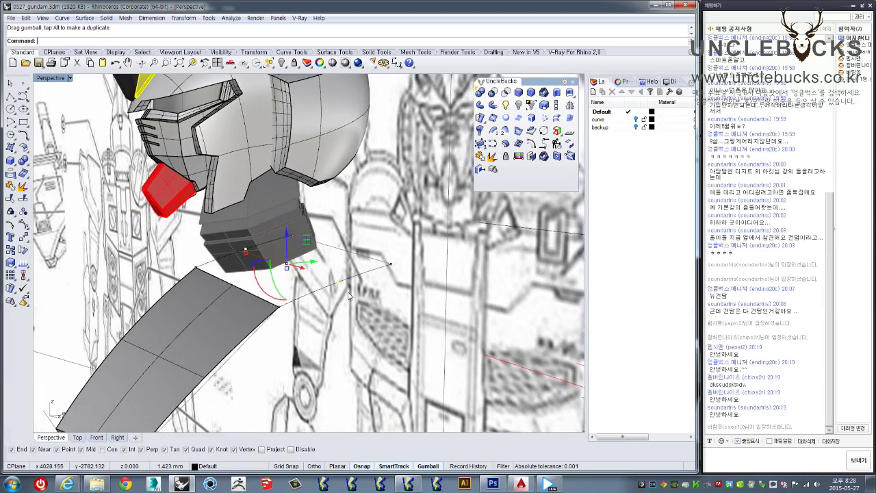
{"action": "left_click", "coordinate": [347, 283]}
{"action": "mouse_move", "coordinate": [347, 284]}
{"action": "right_mouse_down"}
{"action": "mouse_move", "coordinate": [323, 314]}
{"action": "mouse_move", "coordinate": [410, 266]}
{"action": "right_mouse_up"}
Step: Loft a straight-section surface through the guide curves from the neck block to the flap
{"action": "right_click", "coordinate": [215, 286]}
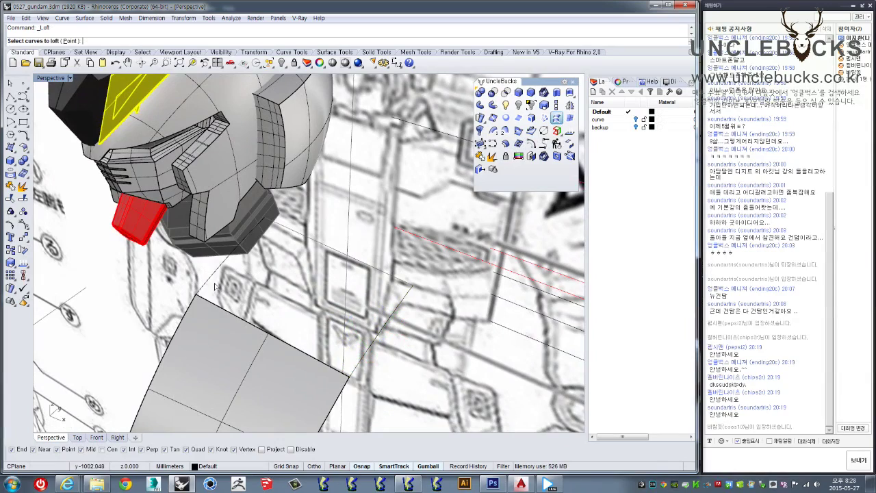
{"action": "right_click", "coordinate": [373, 368]}
{"action": "mouse_move", "coordinate": [373, 367]}
{"action": "right_mouse_down"}
{"action": "mouse_move", "coordinate": [411, 288]}
{"action": "mouse_move", "coordinate": [479, 274]}
{"action": "right_mouse_up"}
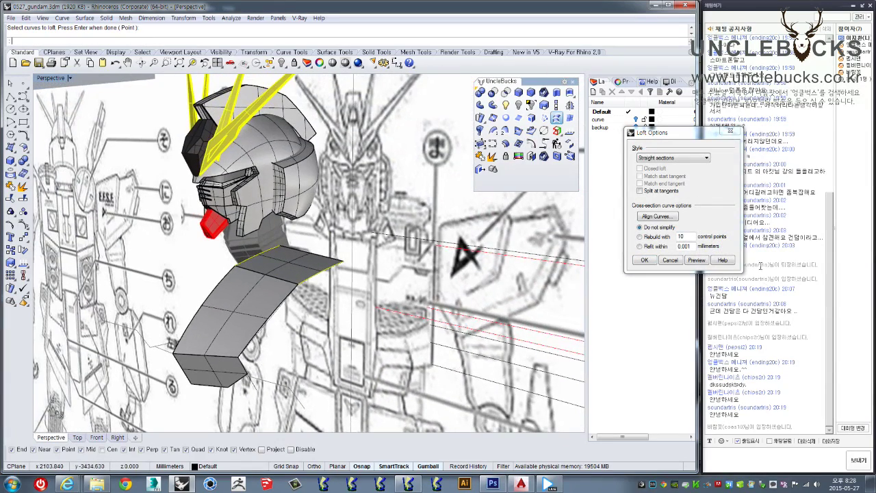
{"action": "left_click", "coordinate": [646, 262]}
{"action": "mouse_move", "coordinate": [425, 287]}
{"action": "right_mouse_down"}
{"action": "mouse_move", "coordinate": [347, 321]}
{"action": "mouse_move", "coordinate": [256, 258]}
{"action": "mouse_move", "coordinate": [408, 306]}
{"action": "mouse_move", "coordinate": [318, 330]}
{"action": "mouse_move", "coordinate": [328, 303]}
{"action": "right_mouse_up"}
{"action": "right_click_drag", "start_coordinate": [349, 245], "coordinate": [348, 315]}
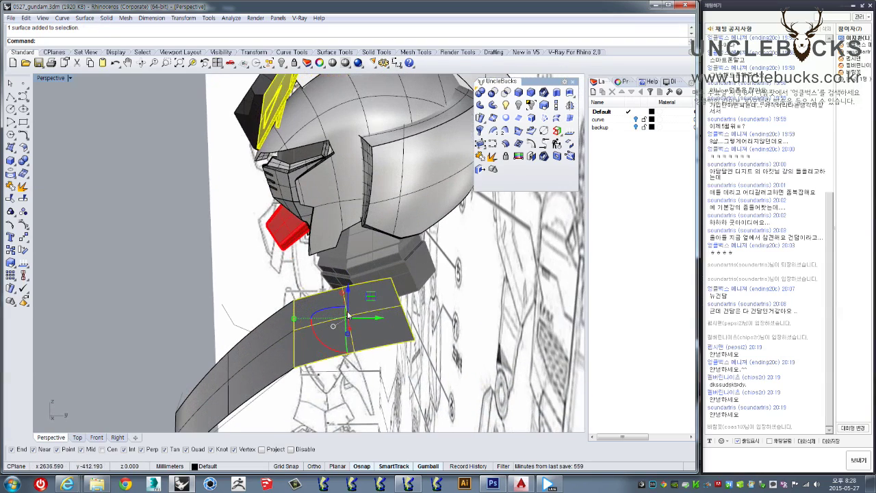
{"action": "right_click_drag", "start_coordinate": [356, 313], "coordinate": [352, 288]}
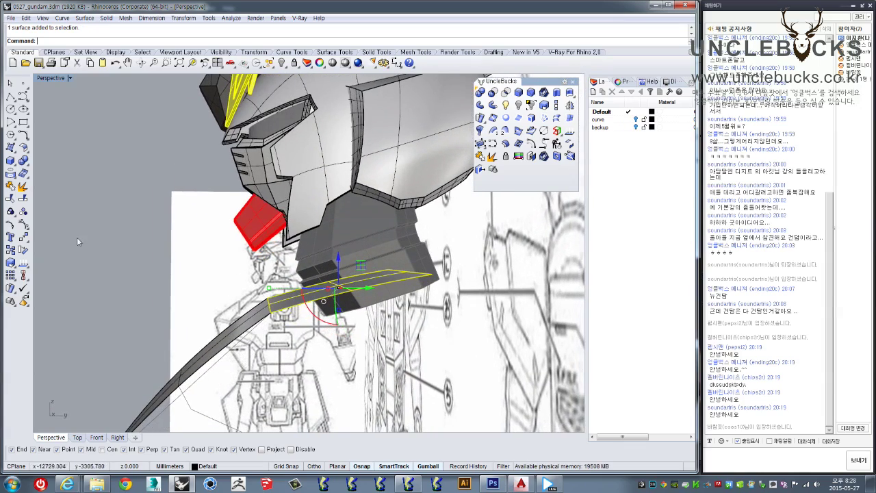
Step: Turn on control points and drag two of them to reshape the lofted surface
{"action": "left_click", "coordinate": [25, 226]}
{"action": "mouse_move", "coordinate": [287, 257]}
{"action": "right_mouse_down"}
{"action": "mouse_move", "coordinate": [279, 250]}
{"action": "mouse_move", "coordinate": [276, 282]}
{"action": "mouse_move", "coordinate": [280, 275]}
{"action": "right_mouse_up"}
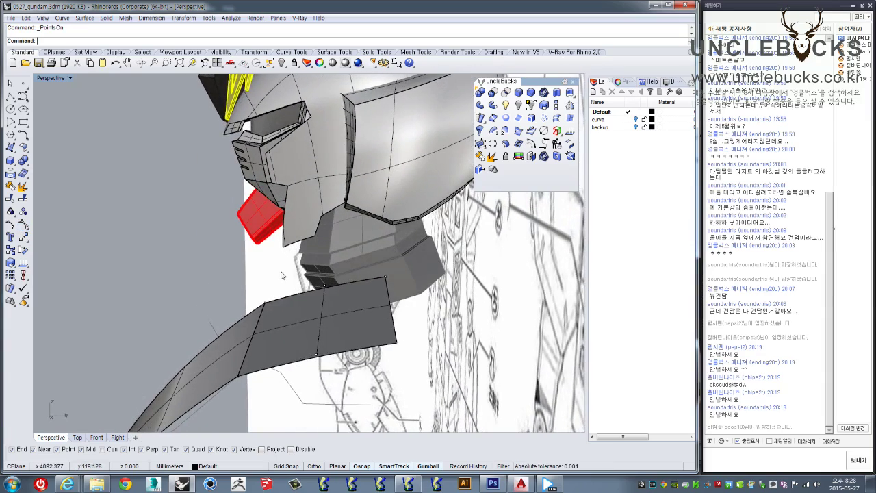
{"action": "left_click_drag", "start_coordinate": [350, 401], "coordinate": [351, 402]}
{"action": "right_click_drag", "start_coordinate": [346, 384], "coordinate": [336, 312]}
{"action": "mouse_move", "coordinate": [325, 305]}
{"action": "left_mouse_down"}
{"action": "mouse_move", "coordinate": [348, 321]}
{"action": "mouse_move", "coordinate": [329, 317]}
{"action": "left_mouse_up"}
{"action": "mouse_move", "coordinate": [329, 316]}
{"action": "right_mouse_down"}
{"action": "mouse_move", "coordinate": [417, 353]}
{"action": "mouse_move", "coordinate": [494, 323]}
{"action": "mouse_move", "coordinate": [301, 296]}
{"action": "mouse_move", "coordinate": [313, 263]}
{"action": "mouse_move", "coordinate": [363, 271]}
{"action": "right_mouse_up"}
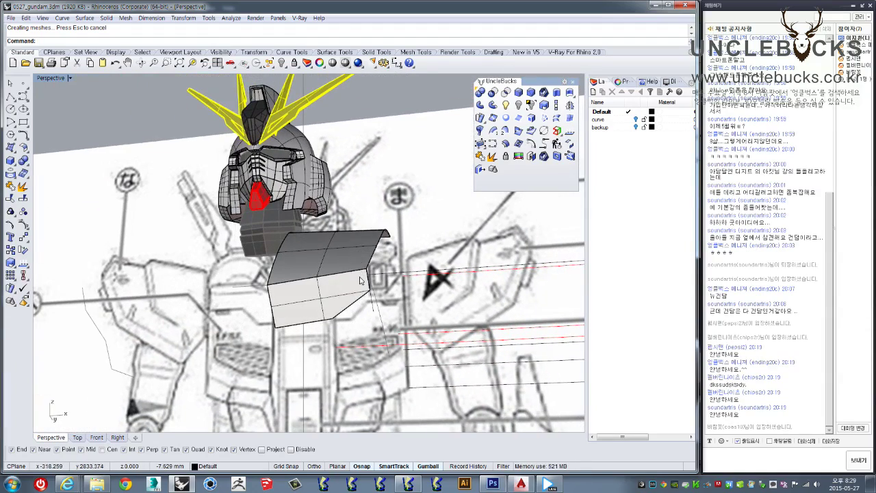
Step: Inspect the reshaped surface from above the head and start a new guide line
{"action": "right_click_drag", "start_coordinate": [361, 285], "coordinate": [296, 307]}
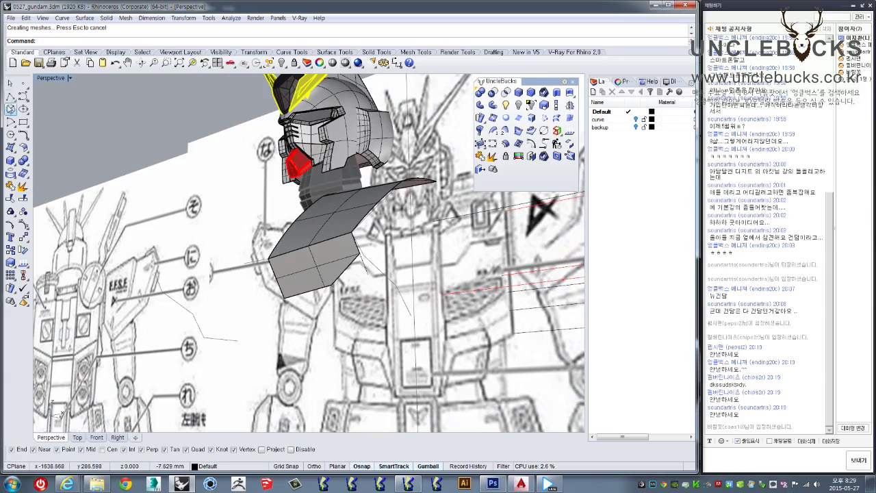
{"action": "mouse_move", "coordinate": [377, 270]}
{"action": "right_mouse_down"}
{"action": "mouse_move", "coordinate": [394, 276]}
{"action": "mouse_move", "coordinate": [322, 299]}
{"action": "mouse_move", "coordinate": [378, 294]}
{"action": "right_mouse_up"}
{"action": "scroll", "coordinate": [393, 275], "scroll_direction": "down", "scroll_amount": 5}
{"action": "scroll", "coordinate": [404, 278], "scroll_direction": "up", "scroll_amount": 5}
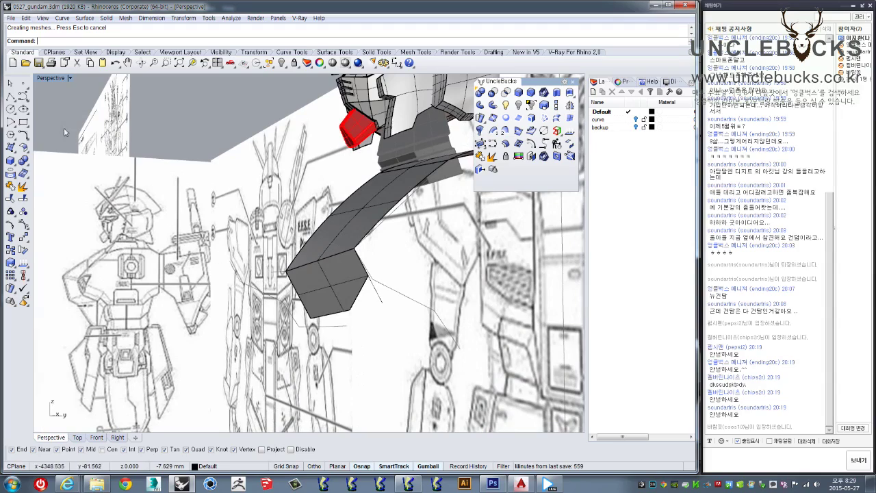
{"action": "left_click", "coordinate": [10, 96]}
{"action": "mouse_move", "coordinate": [301, 315]}
{"action": "right_mouse_down"}
{"action": "mouse_move", "coordinate": [317, 322]}
{"action": "mouse_move", "coordinate": [320, 314]}
{"action": "mouse_move", "coordinate": [310, 345]}
{"action": "mouse_move", "coordinate": [319, 338]}
{"action": "right_mouse_up"}
{"action": "scroll", "coordinate": [312, 336], "scroll_direction": "up", "scroll_amount": 3}
{"action": "scroll", "coordinate": [308, 349], "scroll_direction": "up", "scroll_amount": 2}
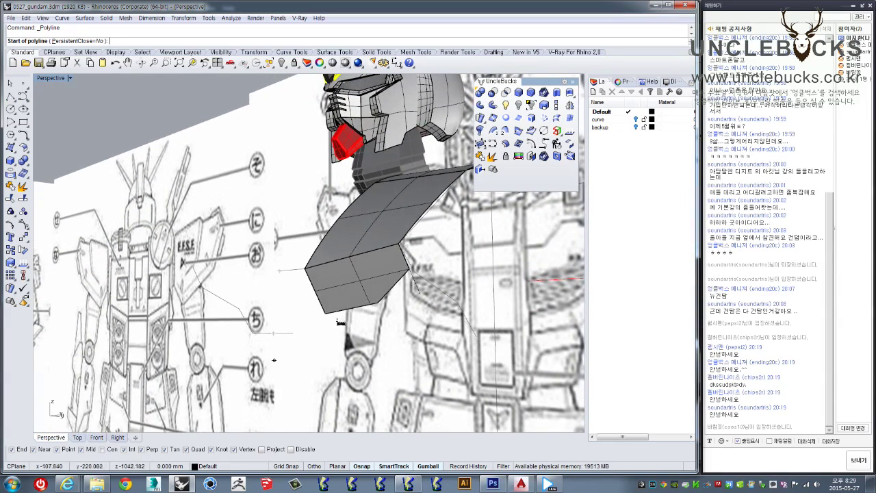
Step: Draw a line from the surface corner down to a point below the chest
{"action": "left_click", "coordinate": [326, 311]}
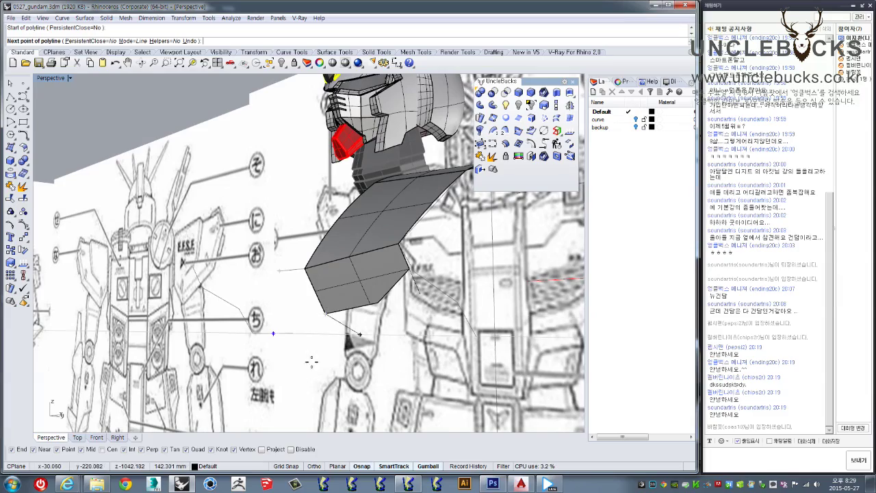
{"action": "scroll", "coordinate": [325, 364], "scroll_direction": "down", "scroll_amount": 3}
{"action": "scroll", "coordinate": [329, 374], "scroll_direction": "down", "scroll_amount": 3}
{"action": "scroll", "coordinate": [333, 383], "scroll_direction": "down", "scroll_amount": 3}
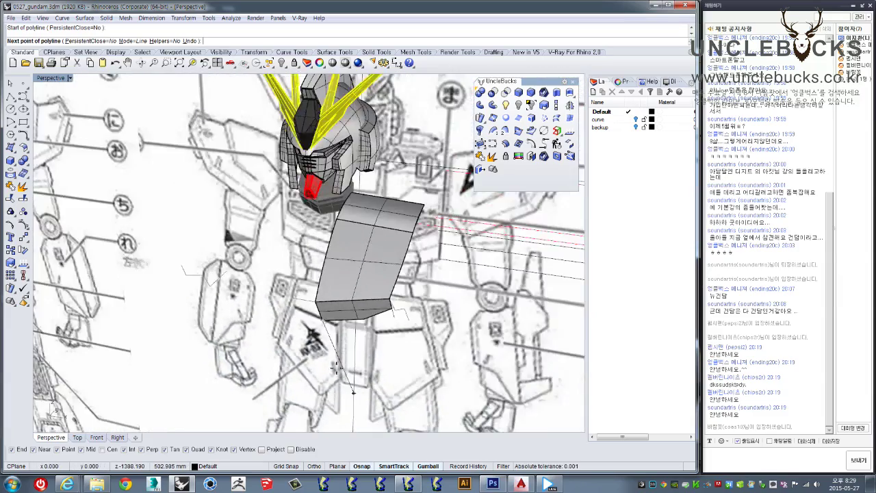
{"action": "scroll", "coordinate": [339, 394], "scroll_direction": "down", "scroll_amount": 2}
{"action": "scroll", "coordinate": [339, 394], "scroll_direction": "up", "scroll_amount": 3}
{"action": "scroll", "coordinate": [333, 370], "scroll_direction": "up", "scroll_amount": 3}
{"action": "scroll", "coordinate": [327, 342], "scroll_direction": "up", "scroll_amount": 3}
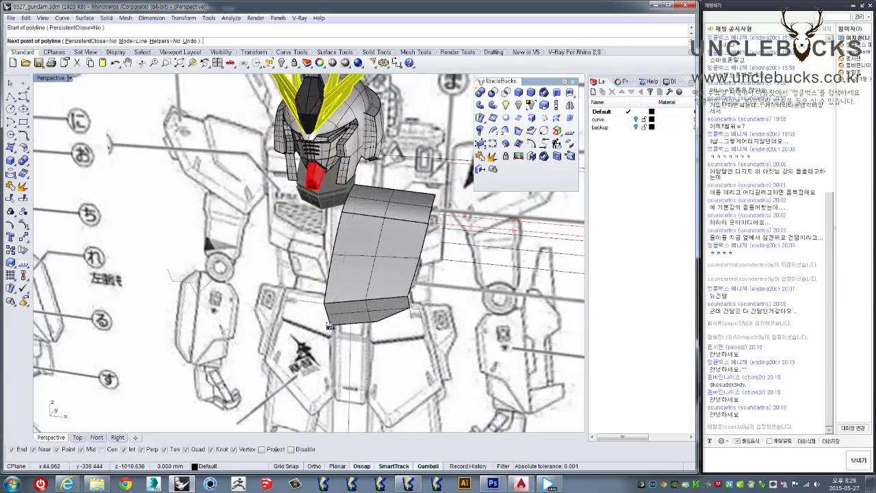
{"action": "scroll", "coordinate": [321, 309], "scroll_direction": "up", "scroll_amount": 2}
{"action": "scroll", "coordinate": [311, 287], "scroll_direction": "up", "scroll_amount": 1}
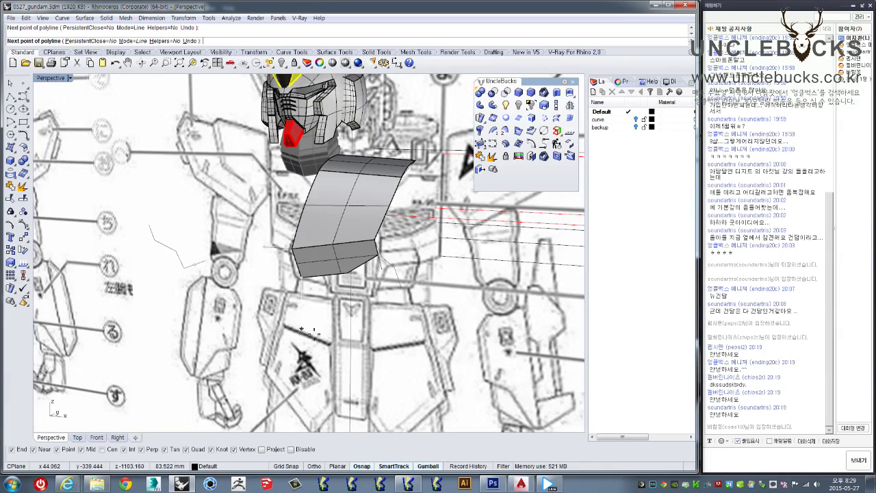
{"action": "left_click", "coordinate": [317, 332]}
{"action": "right_click", "coordinate": [321, 339]}
Step: Raise the new line's edit point up and to the right to reshape it
{"action": "mouse_move", "coordinate": [327, 342]}
{"action": "right_mouse_down"}
{"action": "mouse_move", "coordinate": [236, 283]}
{"action": "mouse_move", "coordinate": [316, 334]}
{"action": "mouse_move", "coordinate": [321, 322]}
{"action": "mouse_move", "coordinate": [331, 329]}
{"action": "right_mouse_up"}
{"action": "left_click", "coordinate": [316, 334]}
{"action": "scroll", "coordinate": [332, 330], "scroll_direction": "up", "scroll_amount": 3}
{"action": "scroll", "coordinate": [331, 329], "scroll_direction": "up", "scroll_amount": 2}
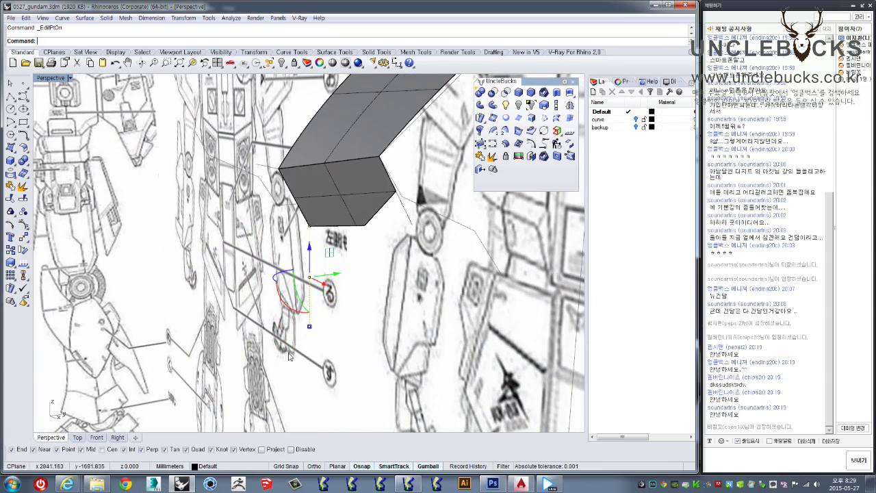
{"action": "mouse_move", "coordinate": [334, 313]}
{"action": "right_mouse_down"}
{"action": "mouse_move", "coordinate": [354, 335]}
{"action": "mouse_move", "coordinate": [343, 334]}
{"action": "right_mouse_up"}
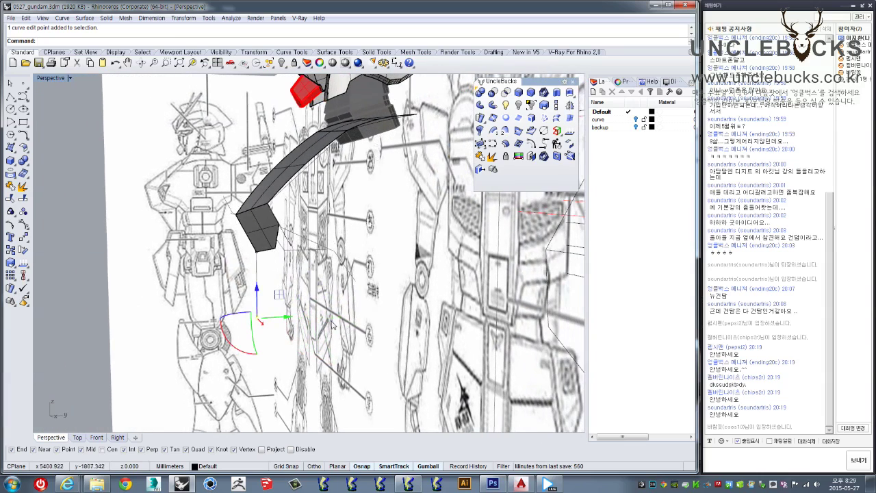
{"action": "left_click_drag", "start_coordinate": [279, 296], "coordinate": [291, 284]}
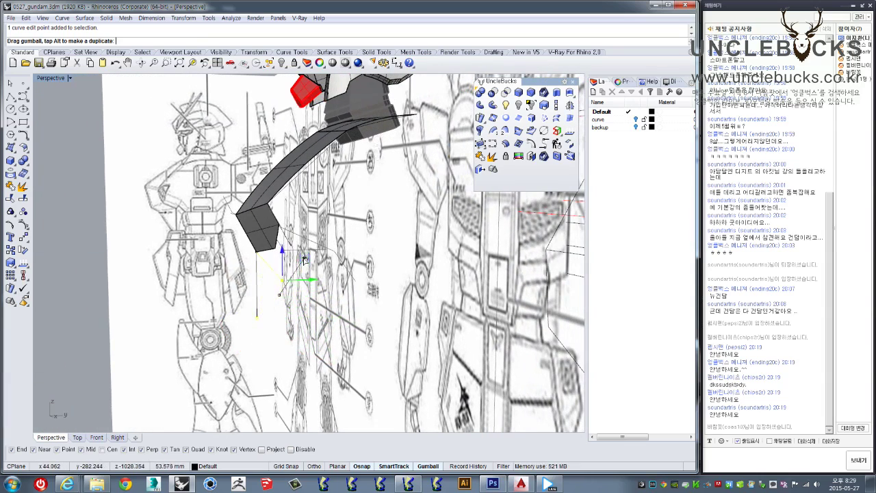
{"action": "left_click_drag", "start_coordinate": [299, 259], "coordinate": [299, 260]}
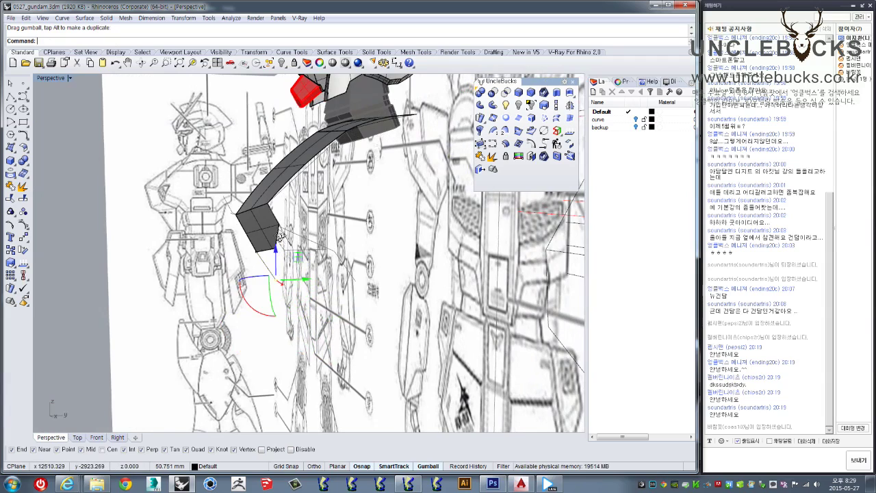
Step: Reorient the Perspective view, then restore the four-viewport layout
{"action": "right_click_drag", "start_coordinate": [280, 237], "coordinate": [290, 238]}
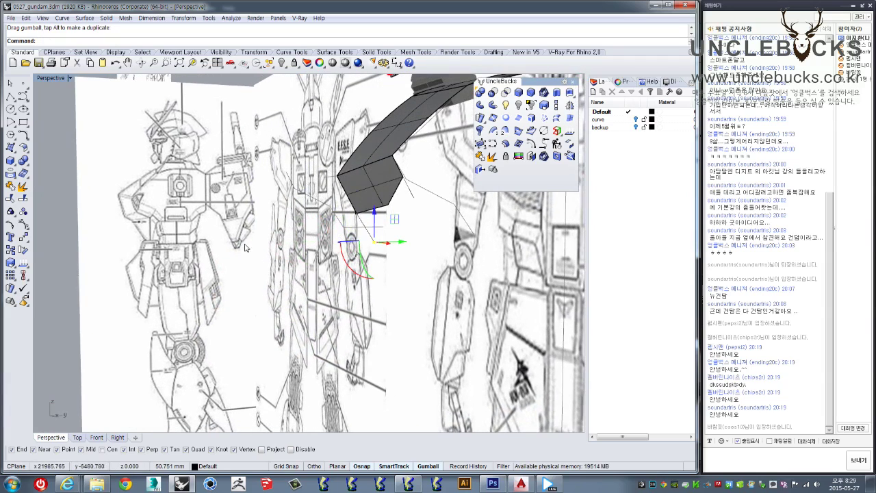
{"action": "scroll", "coordinate": [245, 246], "scroll_direction": "up", "scroll_amount": 2}
{"action": "scroll", "coordinate": [240, 230], "scroll_direction": "up", "scroll_amount": 2}
{"action": "scroll", "coordinate": [240, 223], "scroll_direction": "up", "scroll_amount": 1}
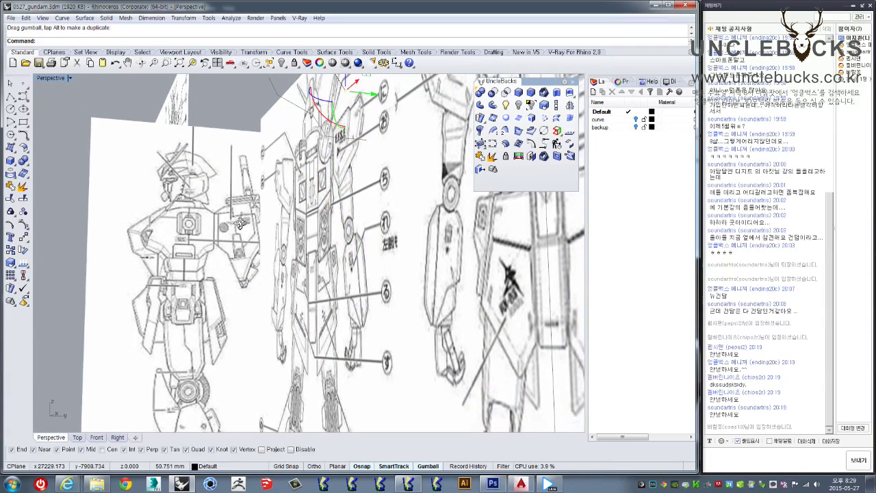
{"action": "right_click_drag", "start_coordinate": [240, 223], "coordinate": [238, 223]}
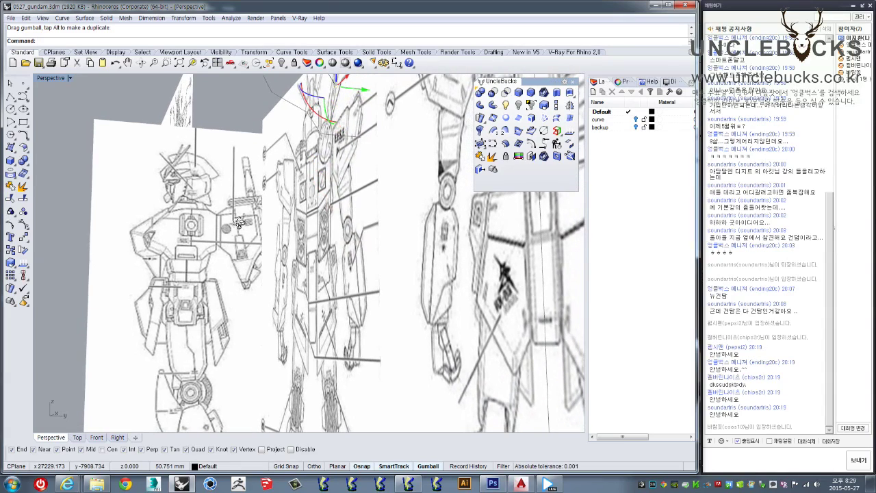
{"action": "right_click_drag", "start_coordinate": [238, 222], "coordinate": [92, 164]}
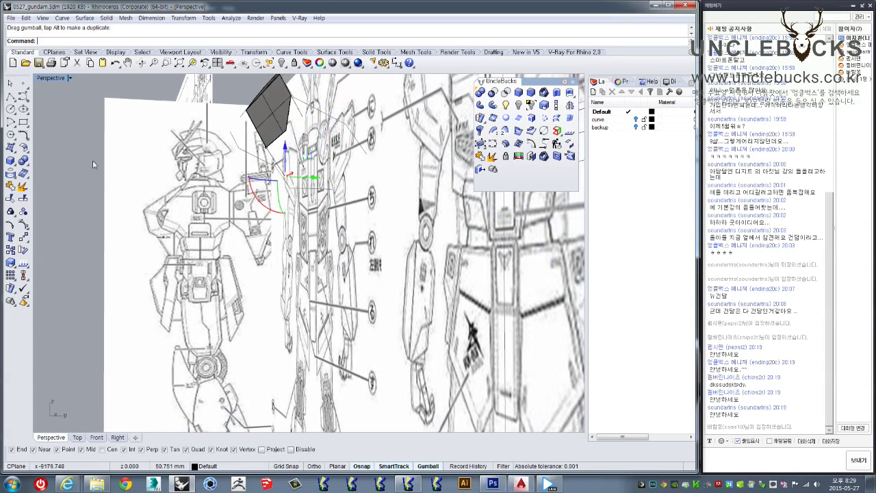
{"action": "double_click", "coordinate": [50, 78]}
{"action": "right_click_drag", "start_coordinate": [431, 384], "coordinate": [445, 356]}
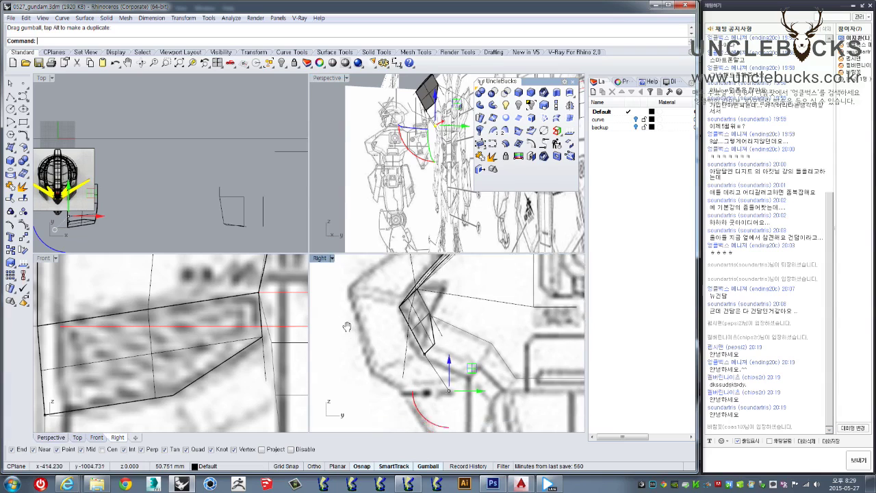
Step: In the Right view, drag the flap curve's end edit point up and right
{"action": "left_click", "coordinate": [455, 377]}
{"action": "left_click_drag", "start_coordinate": [471, 369], "coordinate": [496, 343]}
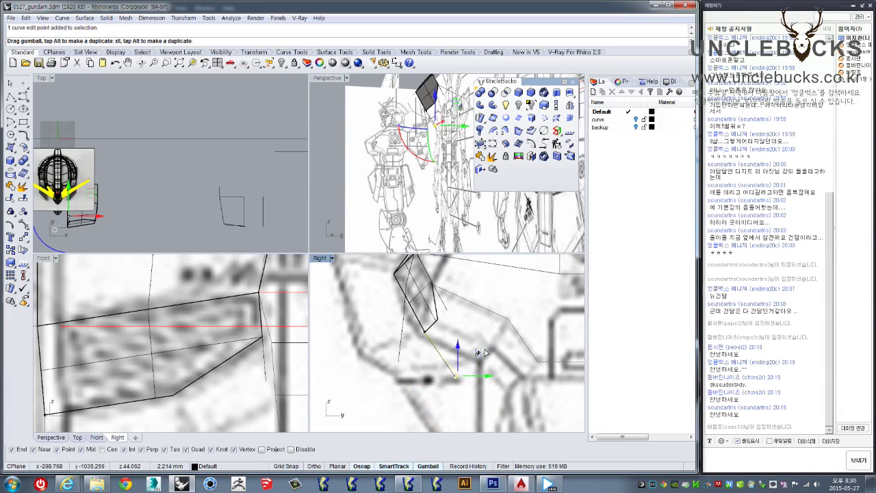
{"action": "right_click_drag", "start_coordinate": [471, 328], "coordinate": [440, 348]}
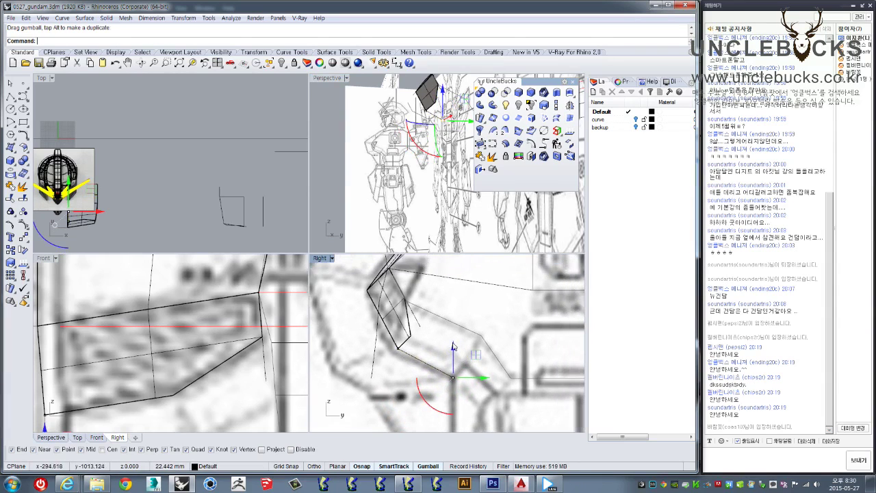
{"action": "key", "text": "Escape"}
Step: Move the whole flap curve up in the side view
{"action": "left_click", "coordinate": [425, 380]}
{"action": "scroll", "coordinate": [393, 376], "scroll_direction": "up", "scroll_amount": 2}
{"action": "scroll", "coordinate": [394, 375], "scroll_direction": "up", "scroll_amount": 2}
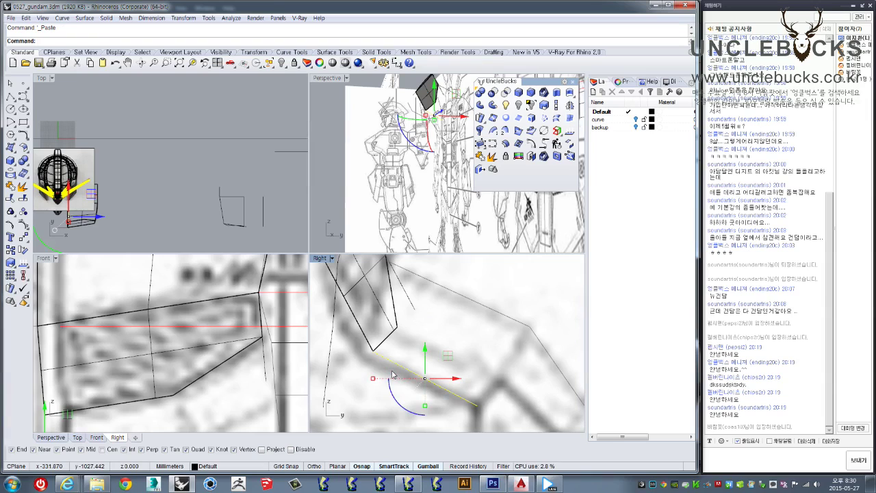
{"action": "type", "text": "M"}
{"action": "key", "text": "Return"}
{"action": "left_click", "coordinate": [375, 354]}
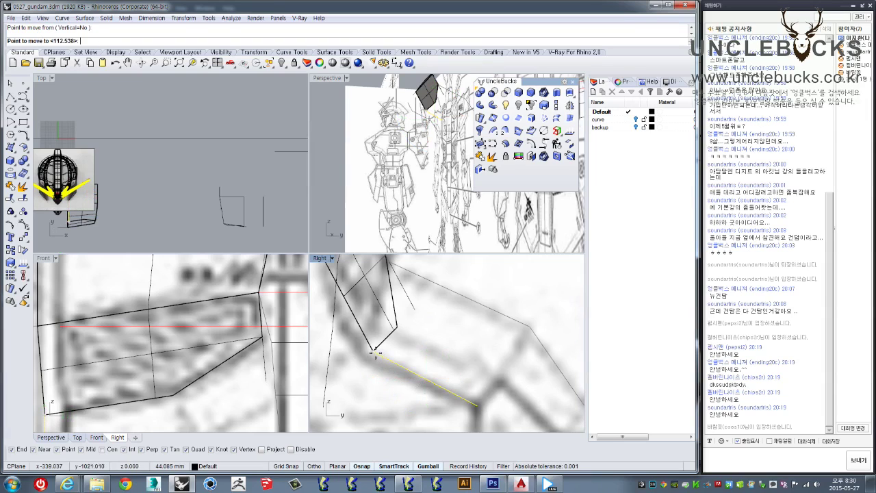
{"action": "left_click", "coordinate": [401, 329]}
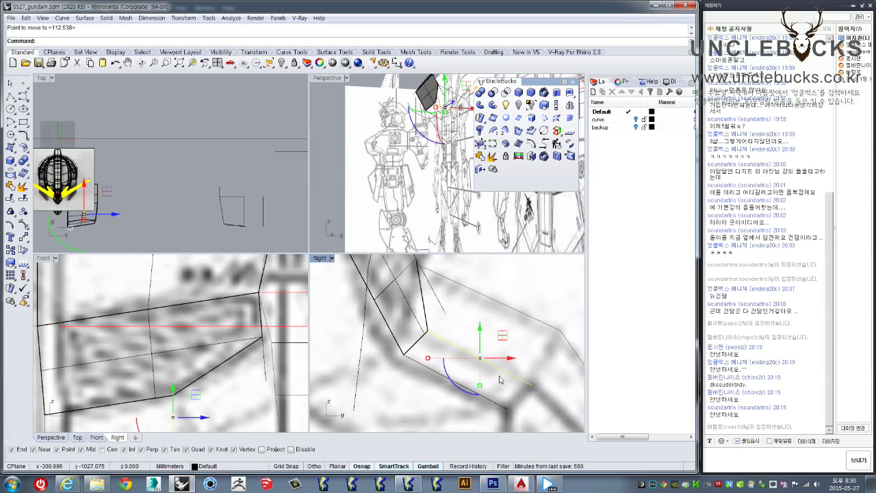
Step: Paste a copy of the curve onto the armour's lower edge and maximize Perspective
{"action": "scroll", "coordinate": [469, 341], "scroll_direction": "up", "scroll_amount": 2}
{"action": "scroll", "coordinate": [458, 351], "scroll_direction": "down", "scroll_amount": 1}
{"action": "scroll", "coordinate": [449, 361], "scroll_direction": "down", "scroll_amount": 1}
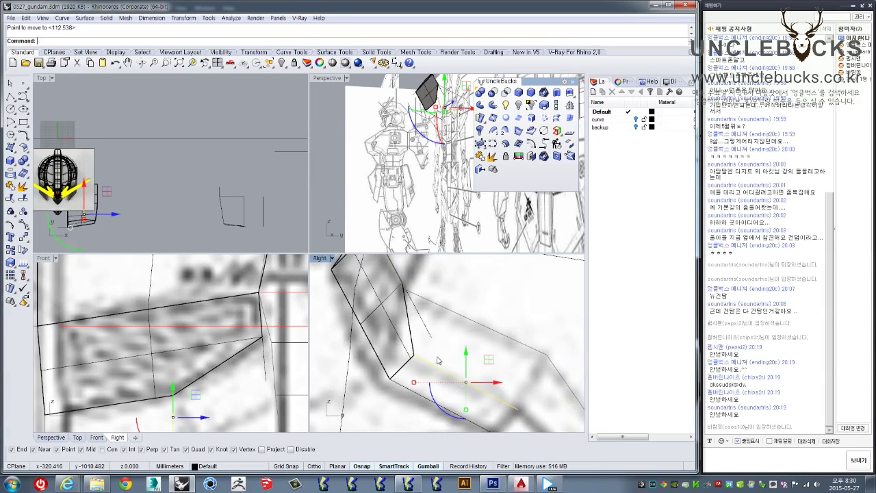
{"action": "key", "text": "ctrl+v"}
{"action": "left_click", "coordinate": [390, 380]}
{"action": "left_click", "coordinate": [401, 282]}
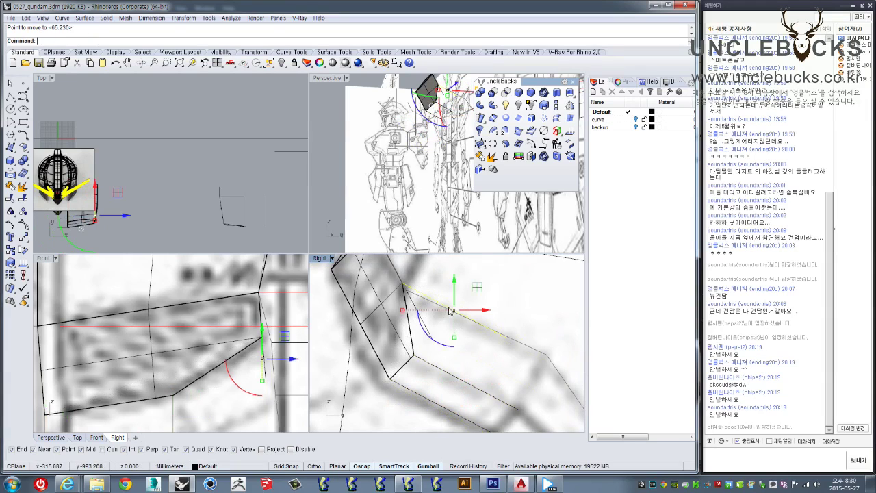
{"action": "key", "text": "Escape"}
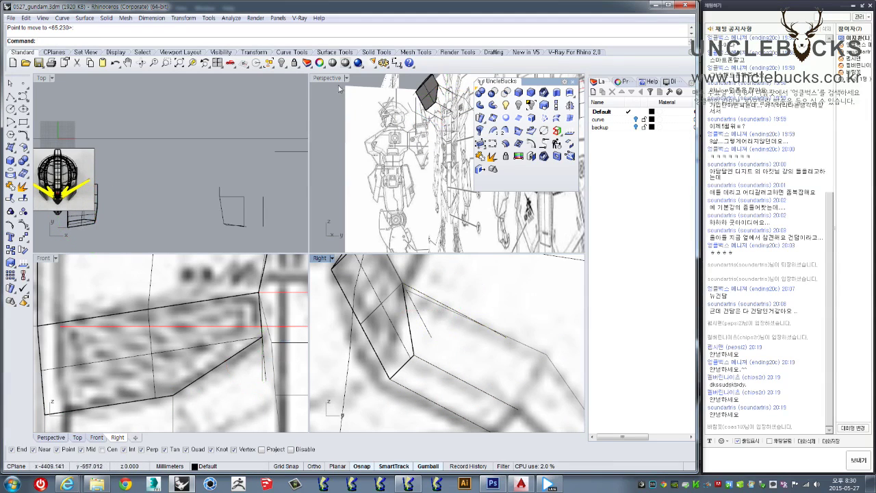
{"action": "double_click", "coordinate": [327, 78]}
{"action": "scroll", "coordinate": [490, 274], "scroll_direction": "up", "scroll_amount": 3}
{"action": "scroll", "coordinate": [490, 274], "scroll_direction": "up", "scroll_amount": 2}
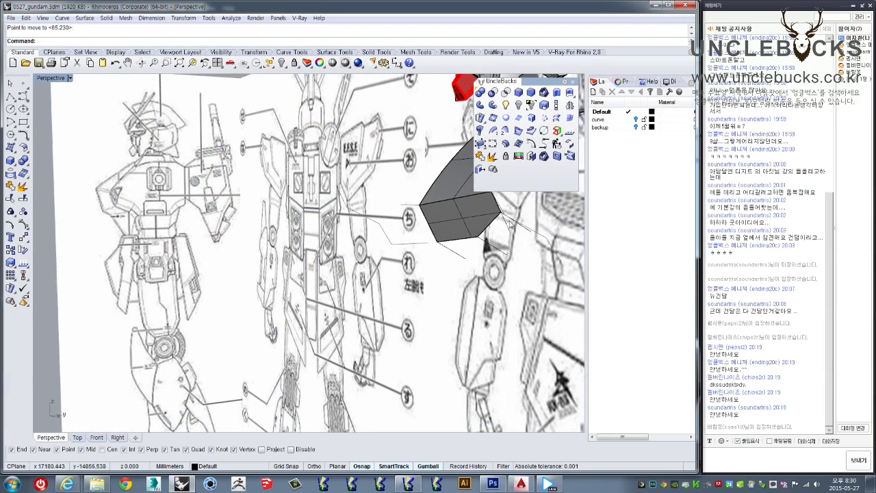
Step: Move an edit point of the curve under the grey armour to a new position
{"action": "scroll", "coordinate": [510, 226], "scroll_direction": "up", "scroll_amount": 2}
{"action": "right_click_drag", "start_coordinate": [510, 226], "coordinate": [480, 260]}
{"action": "scroll", "coordinate": [471, 273], "scroll_direction": "up", "scroll_amount": 3}
{"action": "left_click", "coordinate": [432, 312]}
{"action": "scroll", "coordinate": [438, 308], "scroll_direction": "up", "scroll_amount": 3}
{"action": "mouse_move", "coordinate": [438, 308]}
{"action": "right_mouse_down"}
{"action": "mouse_move", "coordinate": [489, 310]}
{"action": "mouse_move", "coordinate": [348, 231]}
{"action": "right_mouse_up"}
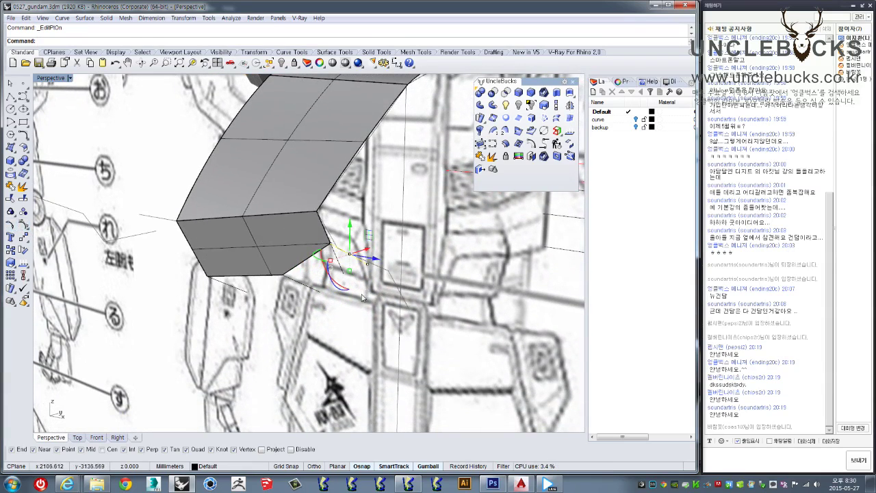
{"action": "left_click", "coordinate": [367, 264]}
{"action": "scroll", "coordinate": [370, 272], "scroll_direction": "up", "scroll_amount": 5}
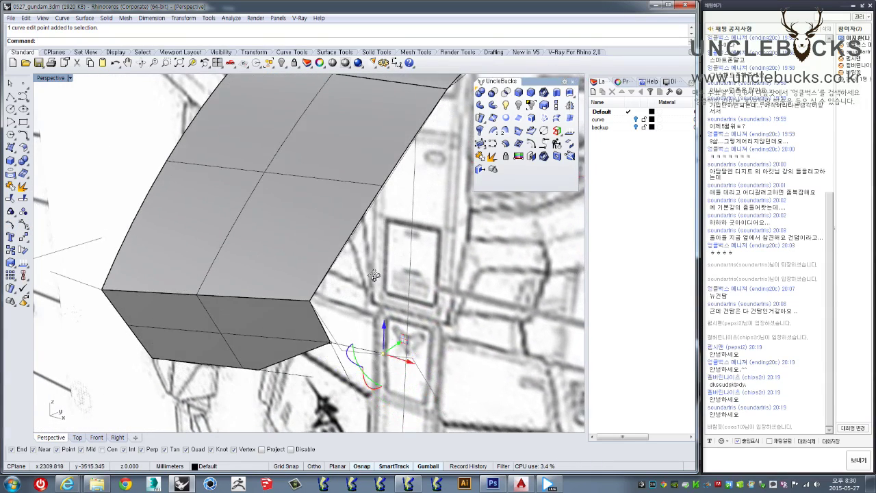
{"action": "right_click_drag", "start_coordinate": [402, 317], "coordinate": [387, 336]}
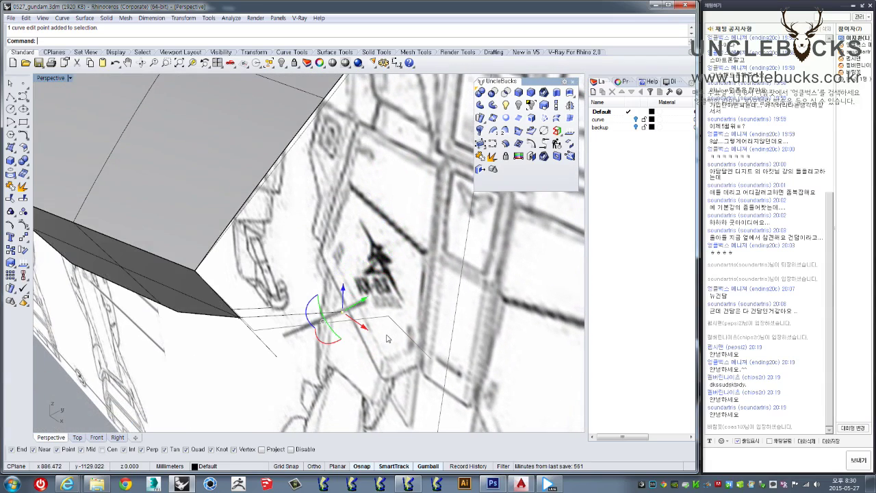
{"action": "type", "text": "M"}
{"action": "key", "text": "Return"}
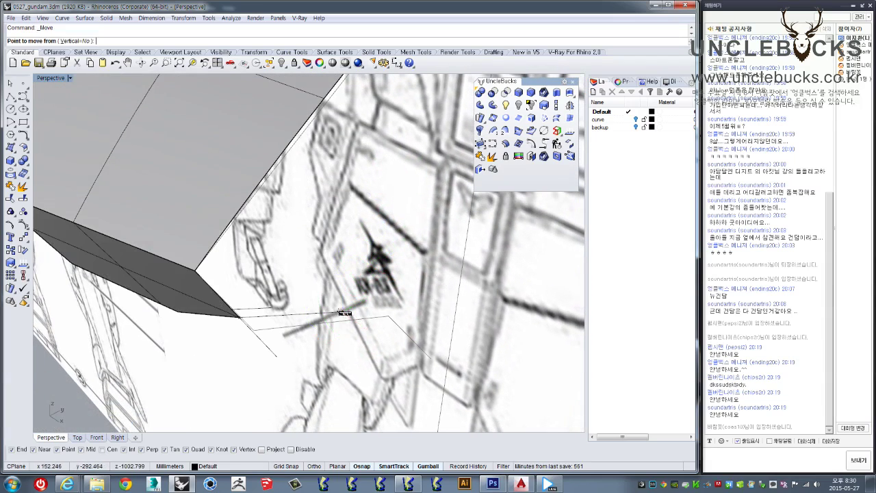
{"action": "left_click", "coordinate": [344, 314]}
{"action": "left_click", "coordinate": [388, 316]}
{"action": "mouse_move", "coordinate": [383, 318]}
{"action": "right_mouse_down"}
{"action": "mouse_move", "coordinate": [349, 323]}
{"action": "mouse_move", "coordinate": [408, 276]}
{"action": "mouse_move", "coordinate": [361, 305]}
{"action": "right_mouse_up"}
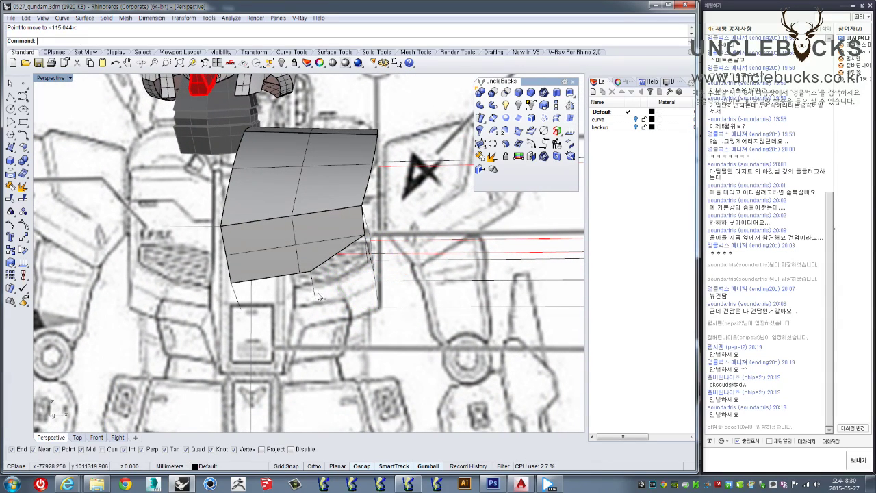
Step: In the front view, drag the arc's end point right, then undo that change
{"action": "double_click", "coordinate": [49, 79]}
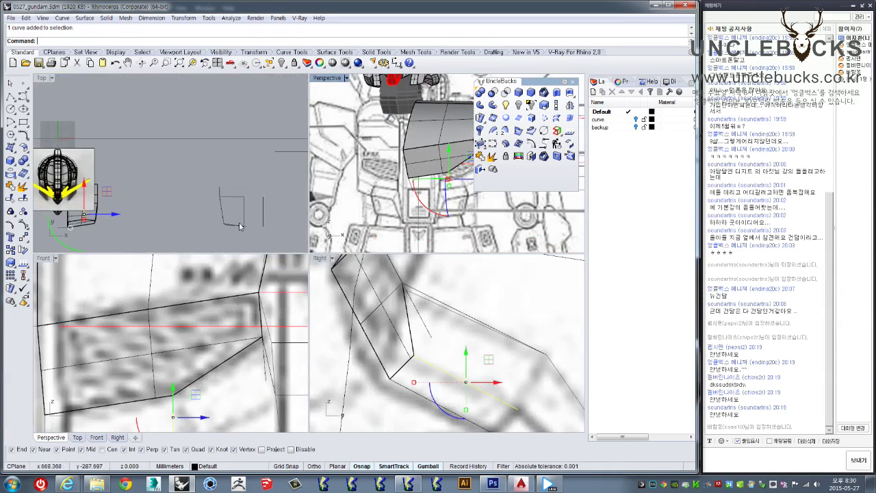
{"action": "scroll", "coordinate": [181, 377], "scroll_direction": "up", "scroll_amount": 3}
{"action": "right_click_drag", "start_coordinate": [171, 383], "coordinate": [74, 264]}
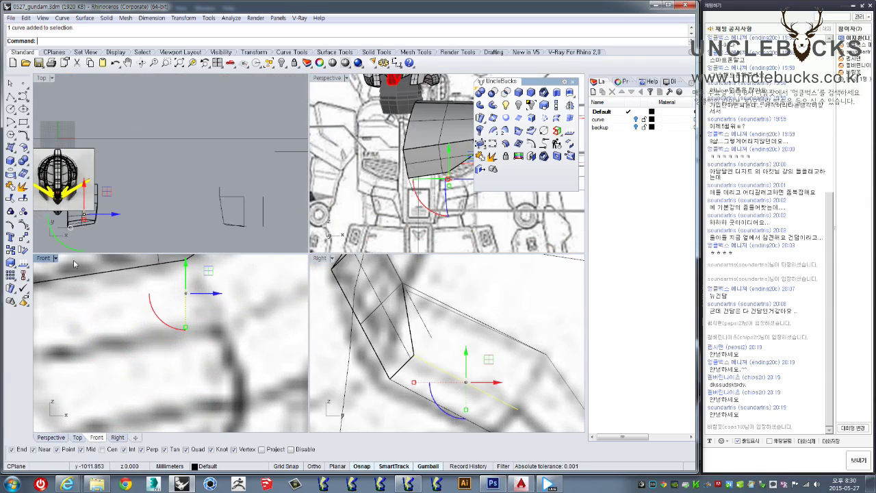
{"action": "left_click", "coordinate": [185, 326]}
{"action": "left_click_drag", "start_coordinate": [206, 308], "coordinate": [243, 309]}
{"action": "scroll", "coordinate": [239, 311], "scroll_direction": "up", "scroll_amount": 2}
{"action": "scroll", "coordinate": [205, 322], "scroll_direction": "up", "scroll_amount": 2}
{"action": "right_click_drag", "start_coordinate": [171, 328], "coordinate": [159, 341]}
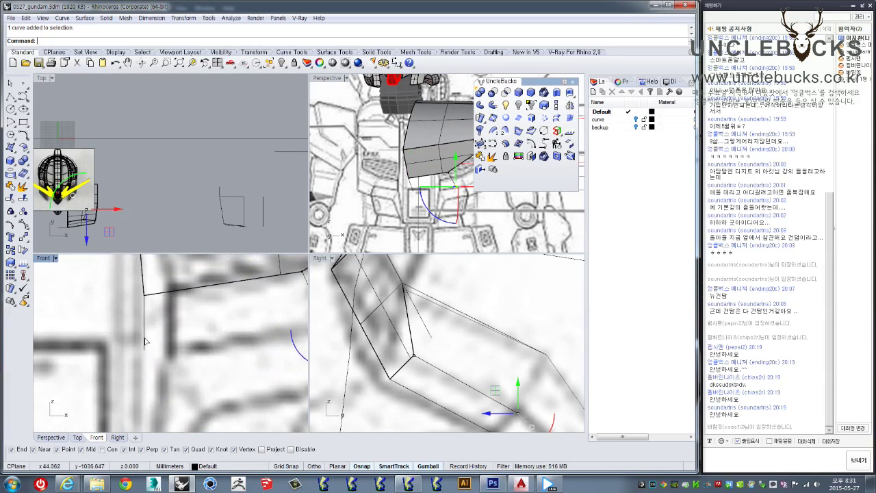
{"action": "key", "text": "ctrl+z"}
Step: Nudge a curve edit point slightly upward, then frame the chest panel in maximized Perspective
{"action": "left_click", "coordinate": [11, 237]}
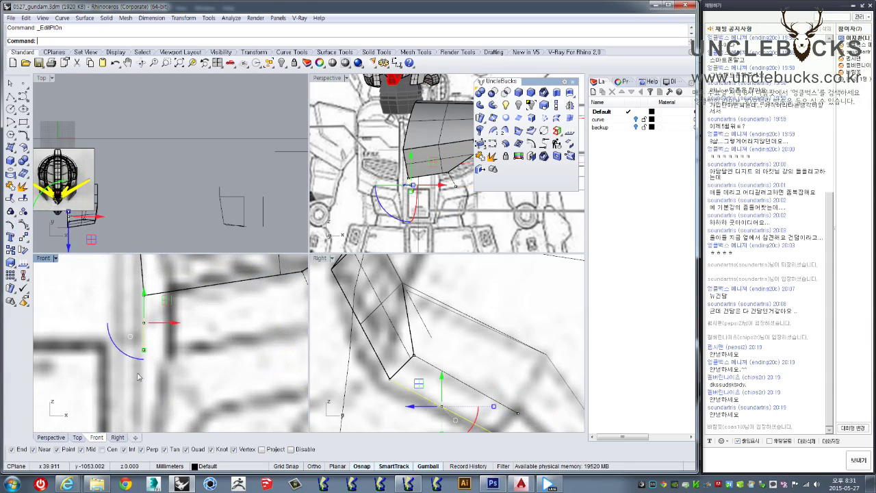
{"action": "left_click", "coordinate": [144, 350]}
{"action": "right_click_drag", "start_coordinate": [141, 332], "coordinate": [168, 292]}
{"action": "left_click_drag", "start_coordinate": [173, 296], "coordinate": [172, 301]}
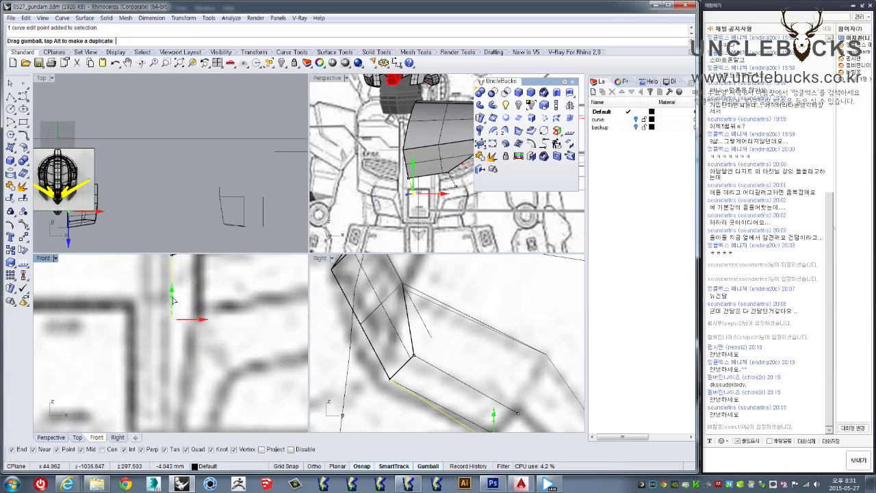
{"action": "scroll", "coordinate": [176, 390], "scroll_direction": "down", "scroll_amount": 5}
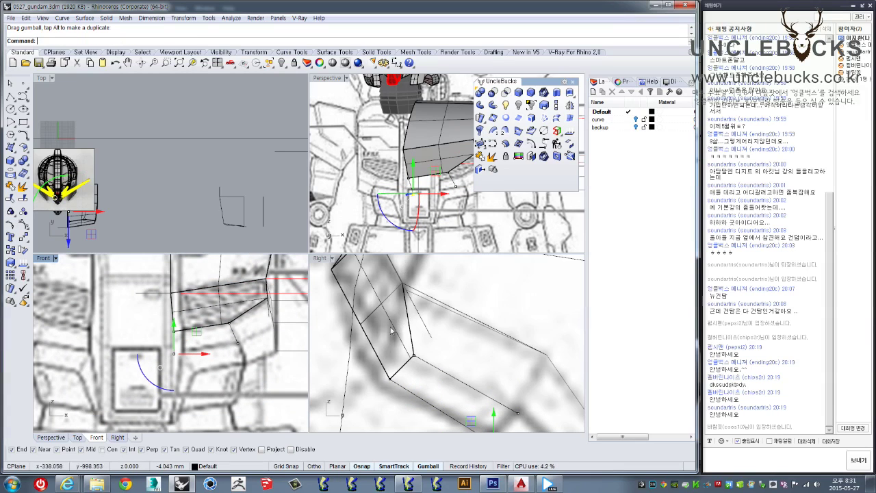
{"action": "double_click", "coordinate": [325, 78]}
{"action": "mouse_move", "coordinate": [325, 137]}
{"action": "right_mouse_down"}
{"action": "mouse_move", "coordinate": [233, 251]}
{"action": "mouse_move", "coordinate": [394, 236]}
{"action": "mouse_move", "coordinate": [484, 202]}
{"action": "right_mouse_up"}
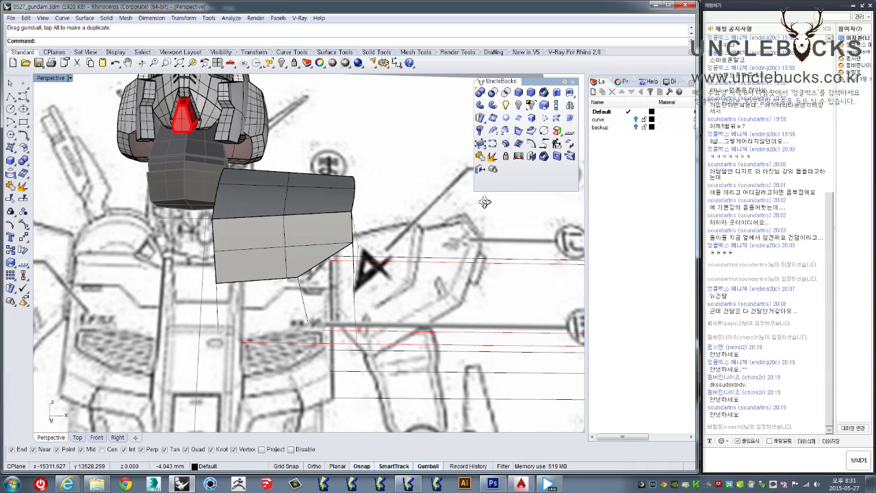
{"action": "right_click_drag", "start_coordinate": [484, 202], "coordinate": [479, 224]}
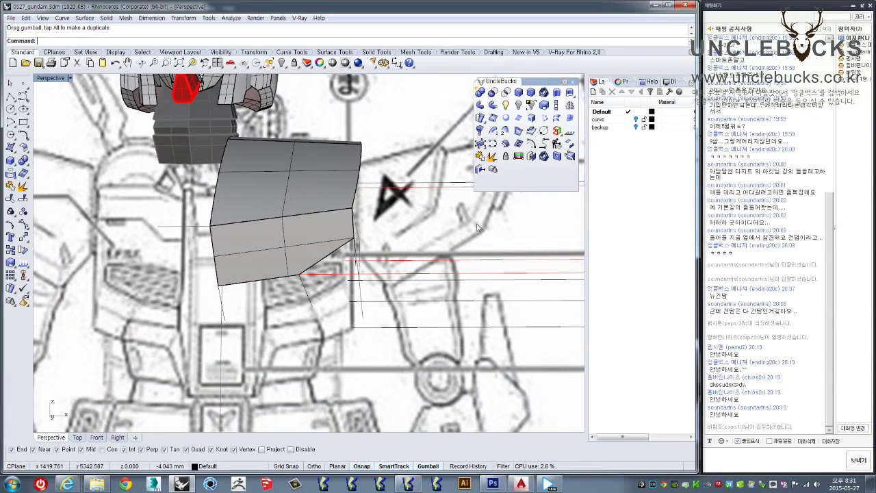
Step: Draw a polyline outline beneath the chest panel, starting from the panel corner
{"action": "left_click", "coordinate": [11, 97]}
{"action": "left_click", "coordinate": [220, 321]}
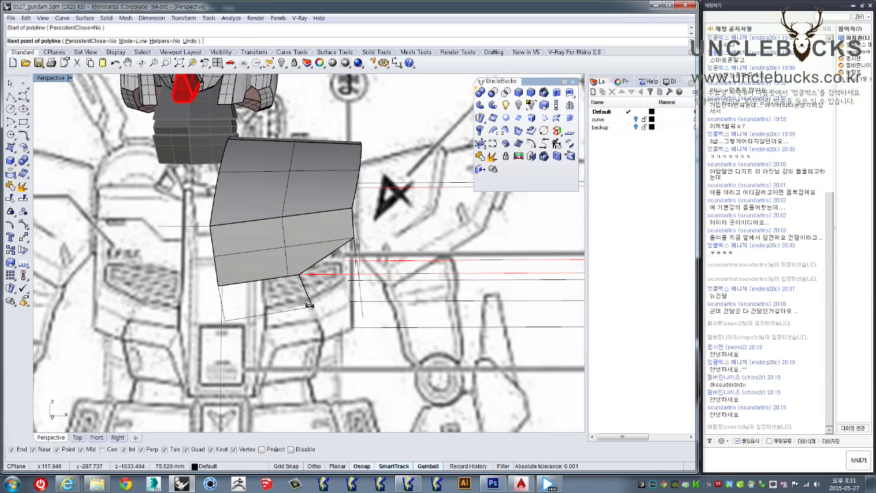
{"action": "right_click_drag", "start_coordinate": [310, 305], "coordinate": [333, 296]}
{"action": "left_click", "coordinate": [334, 296]}
{"action": "left_click", "coordinate": [378, 269]}
{"action": "scroll", "coordinate": [370, 281], "scroll_direction": "up", "scroll_amount": 3}
{"action": "key", "text": "ctrl+z"}
{"action": "scroll", "coordinate": [357, 292], "scroll_direction": "up", "scroll_amount": 1}
{"action": "scroll", "coordinate": [356, 291], "scroll_direction": "up", "scroll_amount": 1}
{"action": "left_click", "coordinate": [363, 295]}
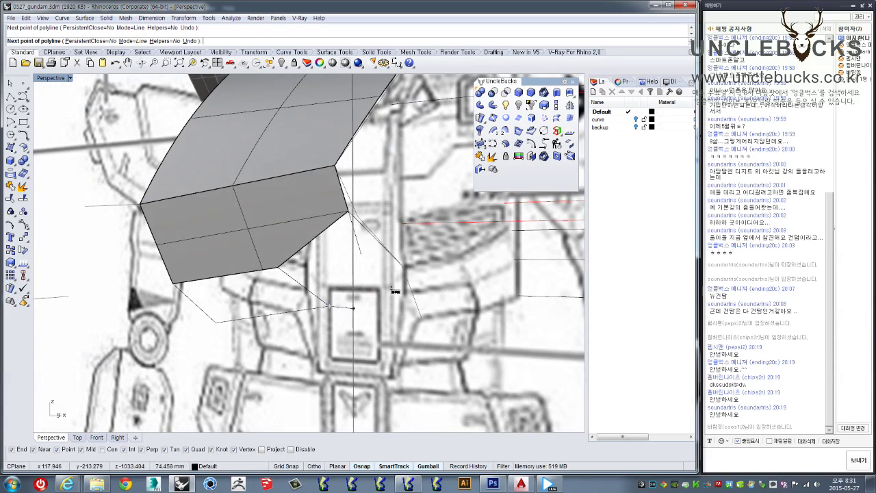
{"action": "left_click", "coordinate": [407, 268]}
{"action": "right_click", "coordinate": [407, 268]}
{"action": "right_click_drag", "start_coordinate": [409, 284], "coordinate": [311, 259]}
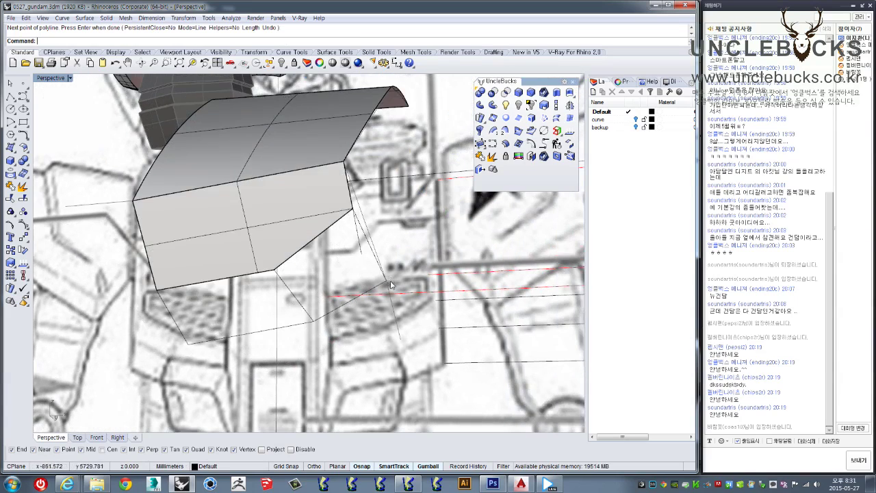
{"action": "scroll", "coordinate": [312, 258], "scroll_direction": "up", "scroll_amount": 3}
{"action": "scroll", "coordinate": [257, 239], "scroll_direction": "down", "scroll_amount": 1}
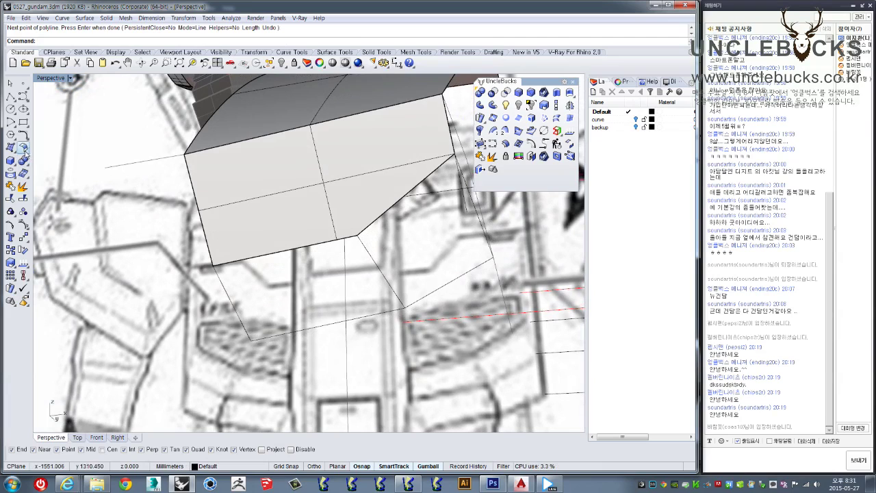
Step: Build two angled flap surfaces from corner points along the panel's bottom edge and outline
{"action": "left_click", "coordinate": [11, 147]}
{"action": "left_click", "coordinate": [252, 340]}
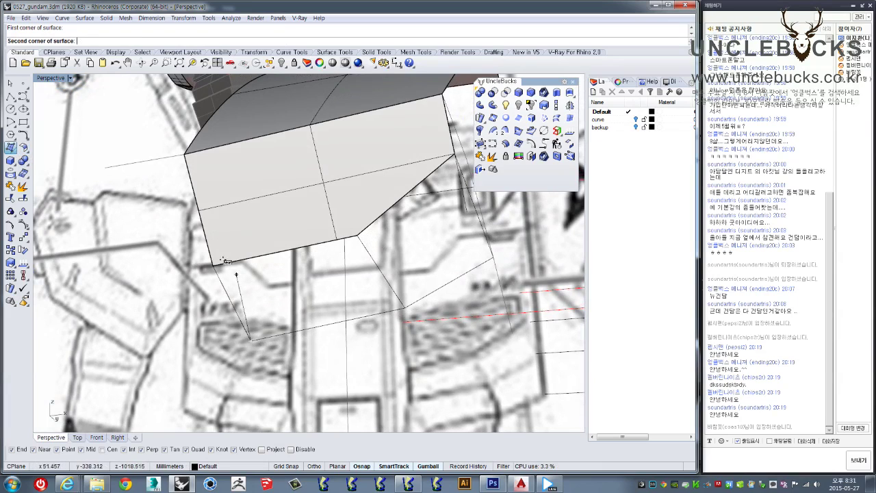
{"action": "left_click", "coordinate": [213, 263]}
{"action": "left_click", "coordinate": [357, 236]}
{"action": "left_click", "coordinate": [406, 308]}
{"action": "right_click_drag", "start_coordinate": [406, 307], "coordinate": [356, 293]}
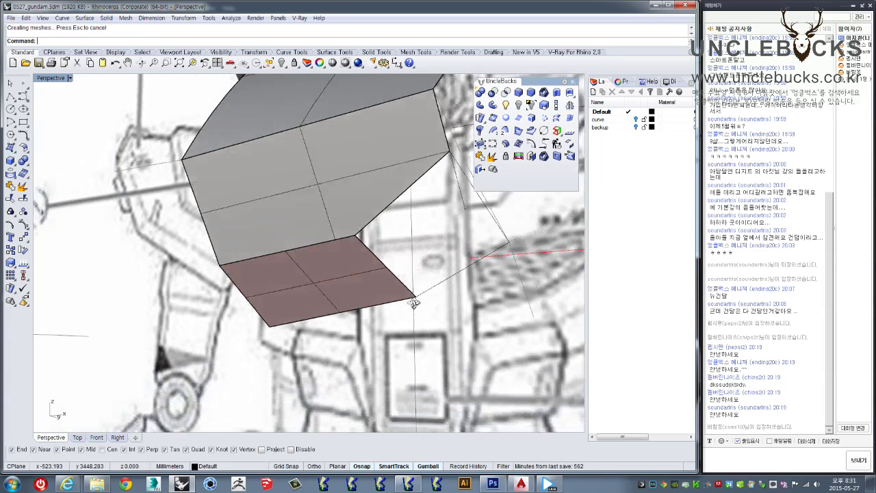
{"action": "left_click", "coordinate": [312, 292]}
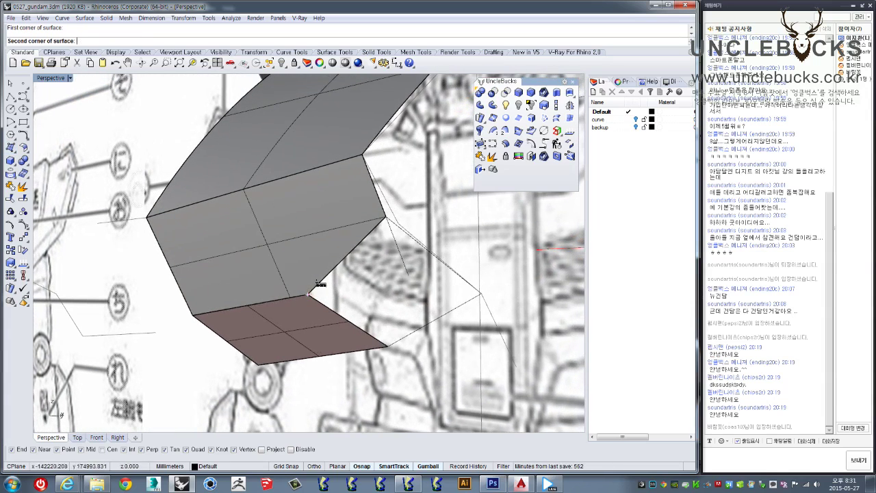
{"action": "left_click", "coordinate": [387, 218]}
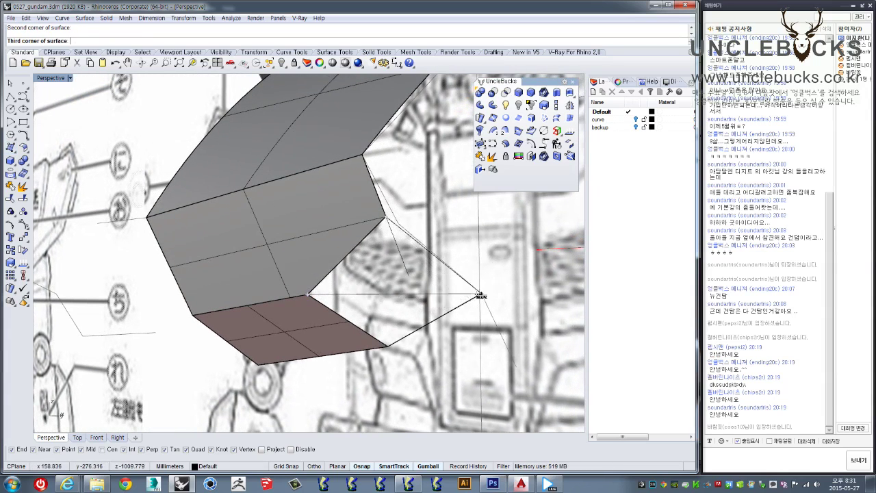
{"action": "left_click", "coordinate": [387, 347]}
{"action": "right_click_drag", "start_coordinate": [387, 348], "coordinate": [357, 313]}
Step: Check the lower flap's surface direction with Dir, then review the flaps
{"action": "left_click", "coordinate": [339, 321]}
{"action": "type", "text": "dir"}
{"action": "key", "text": "Return"}
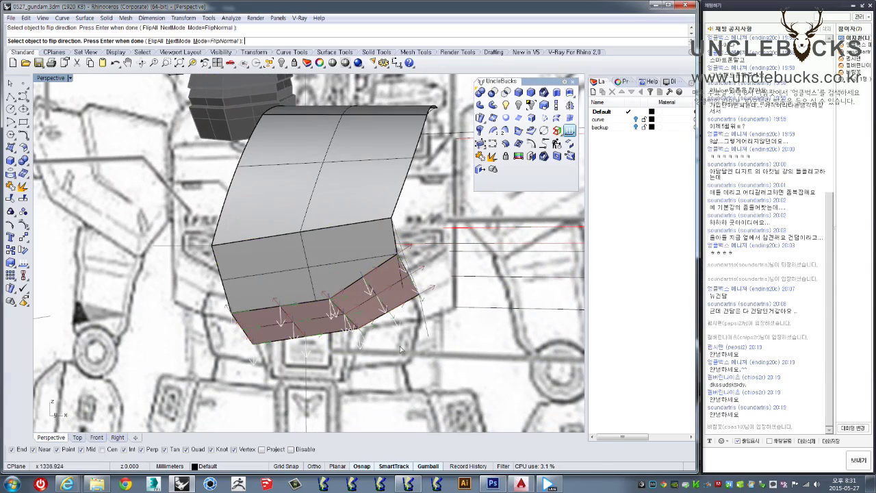
{"action": "key", "text": "Return"}
{"action": "mouse_move", "coordinate": [405, 351]}
{"action": "right_mouse_down"}
{"action": "mouse_move", "coordinate": [308, 357]}
{"action": "mouse_move", "coordinate": [432, 327]}
{"action": "mouse_move", "coordinate": [369, 304]}
{"action": "mouse_move", "coordinate": [392, 287]}
{"action": "mouse_move", "coordinate": [315, 311]}
{"action": "mouse_move", "coordinate": [302, 342]}
{"action": "right_mouse_up"}
{"action": "scroll", "coordinate": [326, 305], "scroll_direction": "up", "scroll_amount": 3}
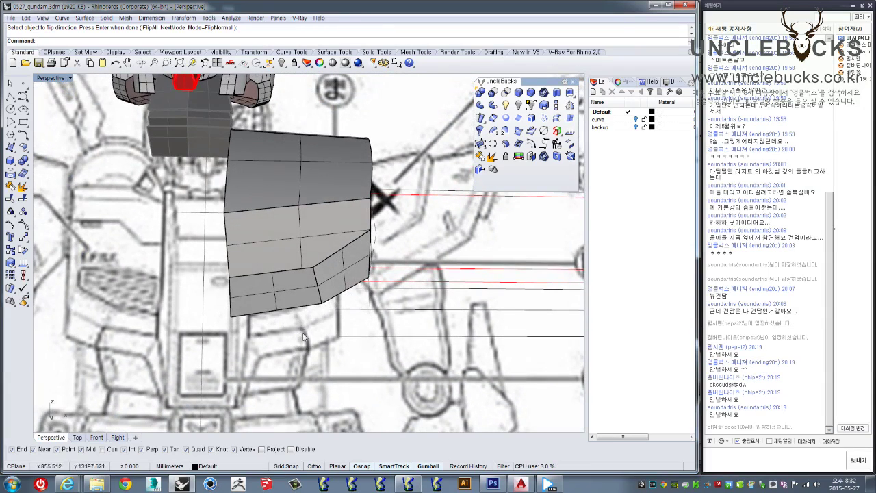
{"action": "double_click", "coordinate": [46, 80]}
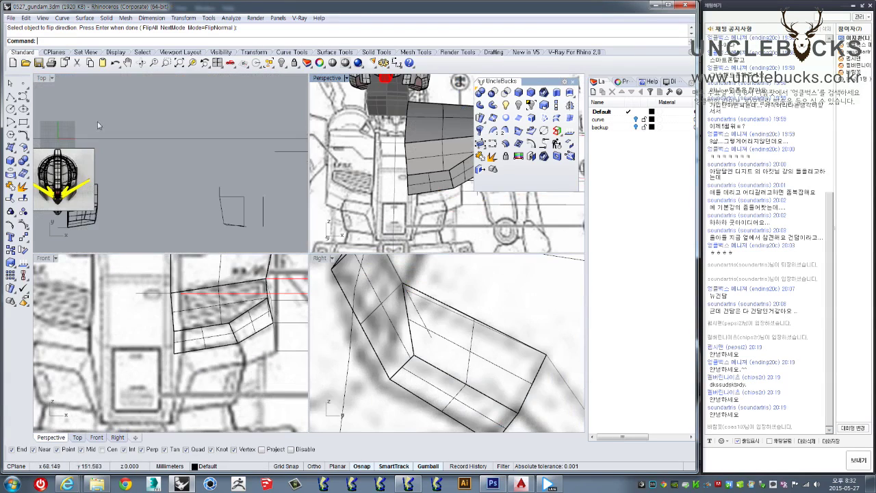
{"action": "double_click", "coordinate": [328, 78]}
{"action": "scroll", "coordinate": [310, 395], "scroll_direction": "down", "scroll_amount": 2}
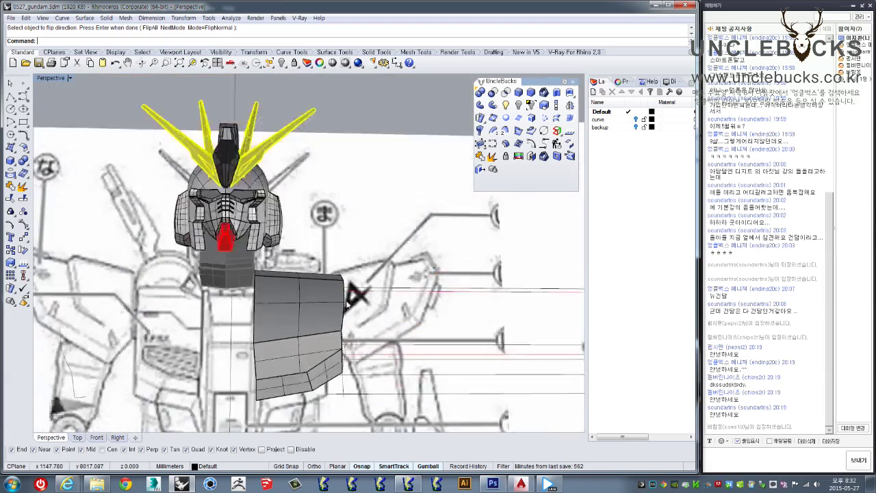
{"action": "scroll", "coordinate": [310, 395], "scroll_direction": "down", "scroll_amount": 2}
{"action": "scroll", "coordinate": [310, 395], "scroll_direction": "down", "scroll_amount": 2}
{"action": "scroll", "coordinate": [322, 356], "scroll_direction": "up", "scroll_amount": 2}
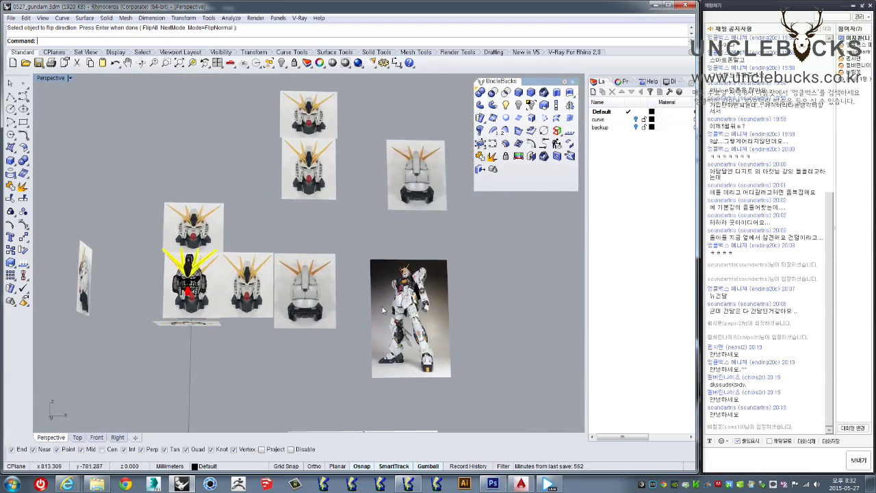
{"action": "scroll", "coordinate": [343, 301], "scroll_direction": "up", "scroll_amount": 3}
{"action": "scroll", "coordinate": [364, 245], "scroll_direction": "up", "scroll_amount": 3}
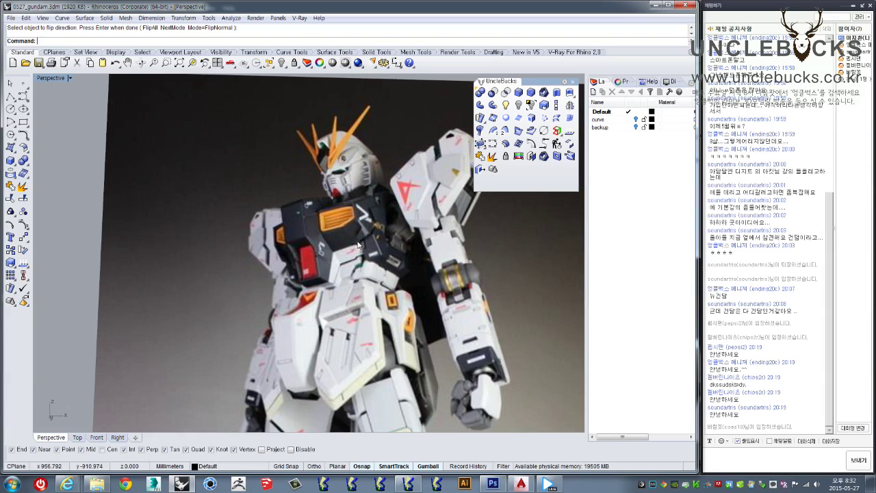
{"action": "scroll", "coordinate": [369, 252], "scroll_direction": "down", "scroll_amount": 3}
{"action": "scroll", "coordinate": [268, 336], "scroll_direction": "down", "scroll_amount": 2}
{"action": "scroll", "coordinate": [287, 320], "scroll_direction": "up", "scroll_amount": 3}
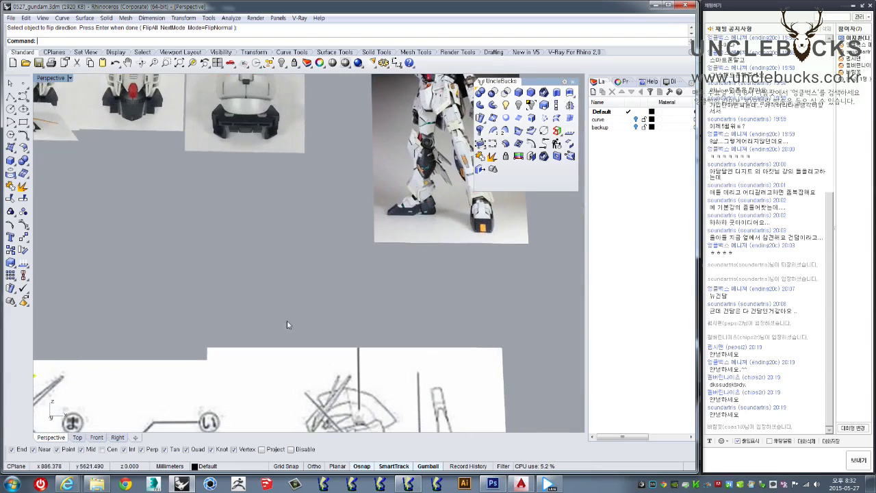
{"action": "scroll", "coordinate": [312, 339], "scroll_direction": "up", "scroll_amount": 3}
{"action": "scroll", "coordinate": [311, 339], "scroll_direction": "down", "scroll_amount": 2}
{"action": "scroll", "coordinate": [228, 228], "scroll_direction": "up", "scroll_amount": 5}
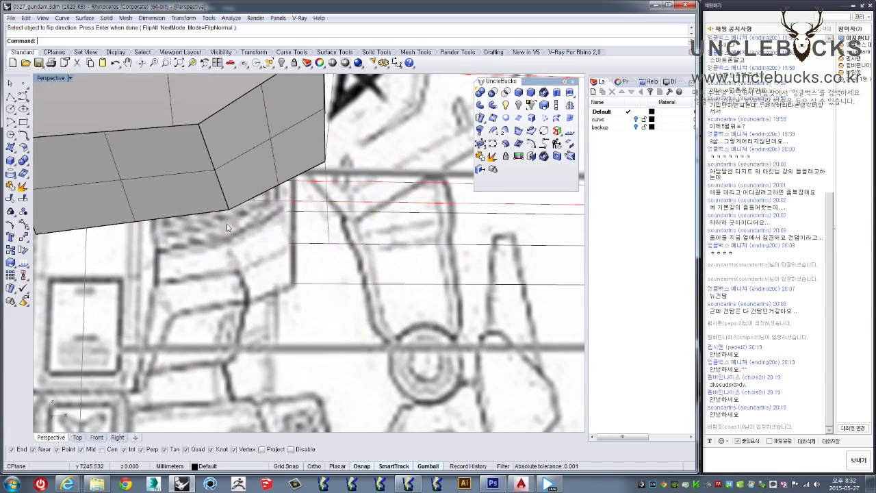
{"action": "scroll", "coordinate": [184, 204], "scroll_direction": "down", "scroll_amount": 2}
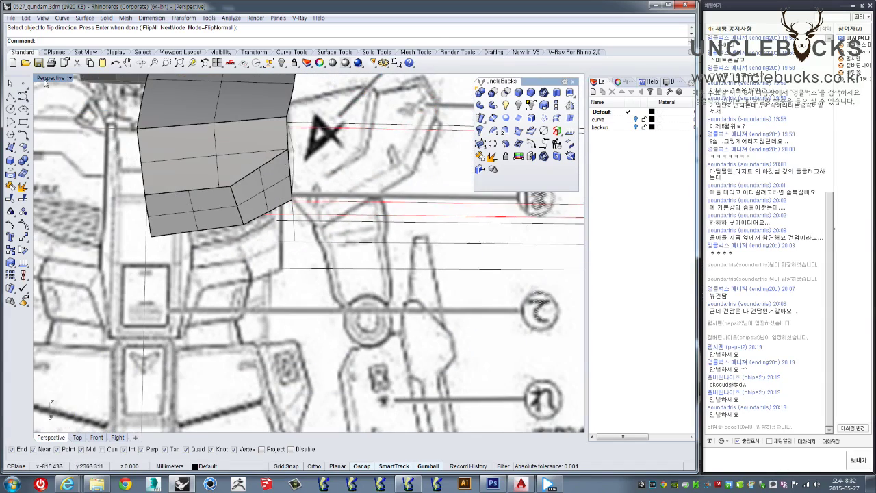
Step: Select the guide curve under the lower flaps and move it down and right
{"action": "right_click_drag", "start_coordinate": [41, 82], "coordinate": [248, 252]}
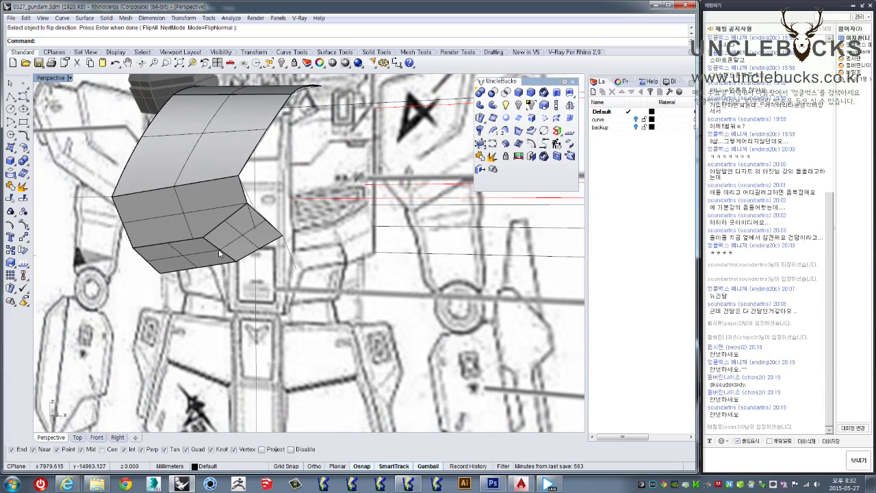
{"action": "left_click", "coordinate": [221, 253]}
{"action": "left_click", "coordinate": [384, 282]}
{"action": "scroll", "coordinate": [206, 250], "scroll_direction": "up", "scroll_amount": 3}
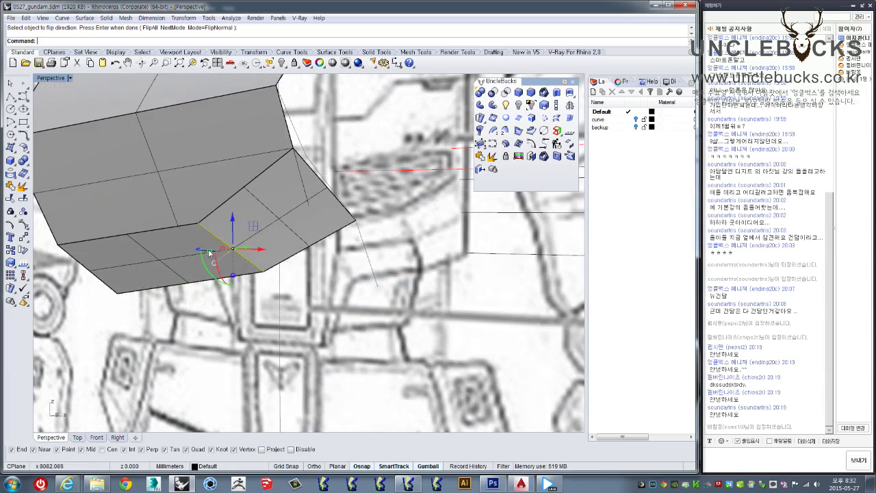
{"action": "scroll", "coordinate": [213, 252], "scroll_direction": "up", "scroll_amount": 2}
{"action": "left_click_drag", "start_coordinate": [249, 315], "coordinate": [306, 348]}
{"action": "right_click_drag", "start_coordinate": [306, 349], "coordinate": [356, 329]}
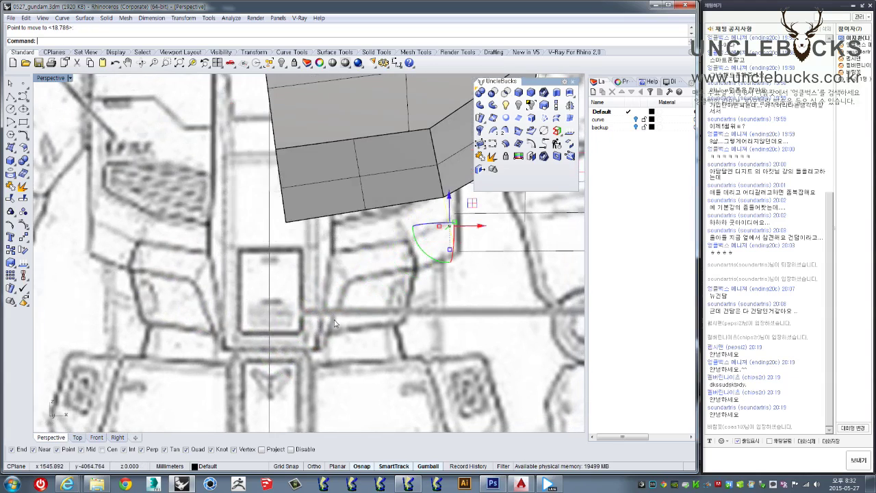
{"action": "scroll", "coordinate": [370, 322], "scroll_direction": "down", "scroll_amount": 3}
{"action": "scroll", "coordinate": [382, 321], "scroll_direction": "up", "scroll_amount": 4}
{"action": "scroll", "coordinate": [382, 321], "scroll_direction": "up", "scroll_amount": 2}
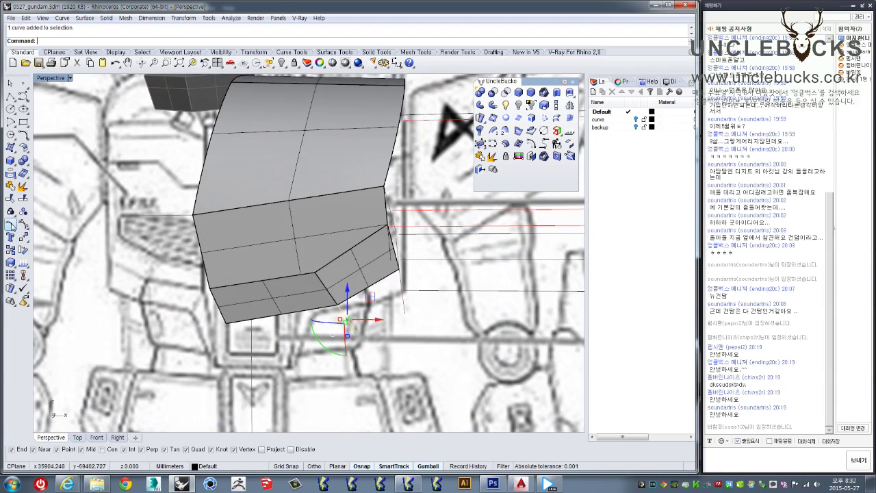
Step: Drag the guide curve's corner point backward in the Right view to match the blueprint
{"action": "left_click_drag", "start_coordinate": [377, 321], "coordinate": [377, 319]}
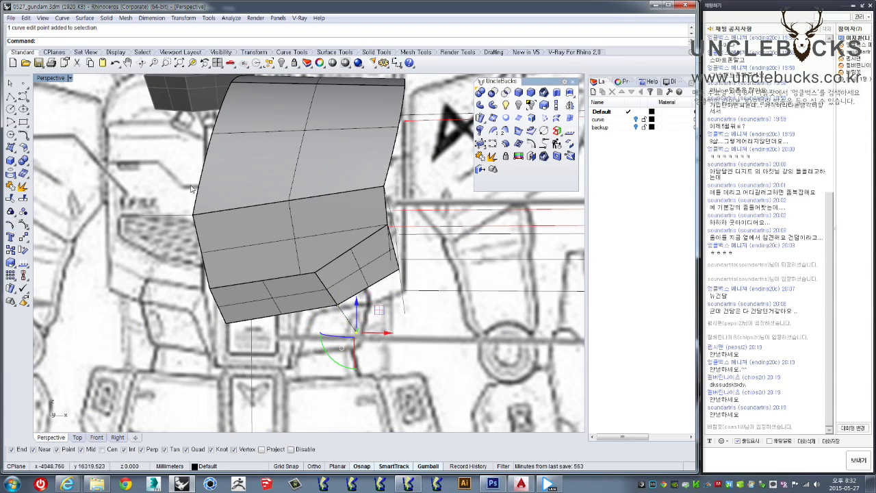
{"action": "double_click", "coordinate": [47, 80]}
{"action": "scroll", "coordinate": [204, 353], "scroll_direction": "up", "scroll_amount": 2}
{"action": "scroll", "coordinate": [219, 351], "scroll_direction": "up", "scroll_amount": 1}
{"action": "scroll", "coordinate": [224, 349], "scroll_direction": "up", "scroll_amount": 1}
{"action": "left_click_drag", "start_coordinate": [258, 328], "coordinate": [263, 328]}
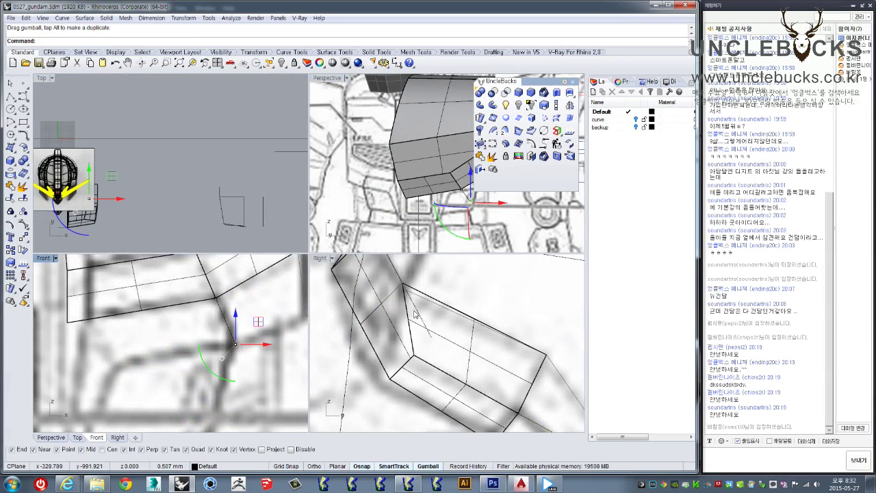
{"action": "scroll", "coordinate": [415, 314], "scroll_direction": "down", "scroll_amount": 3}
{"action": "scroll", "coordinate": [431, 330], "scroll_direction": "up", "scroll_amount": 3}
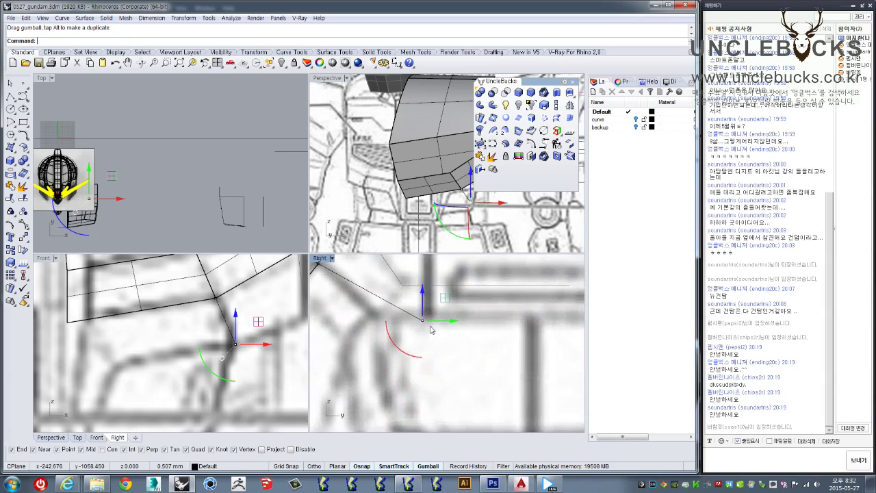
{"action": "right_click_drag", "start_coordinate": [430, 330], "coordinate": [465, 374]}
{"action": "left_click_drag", "start_coordinate": [477, 340], "coordinate": [434, 344]}
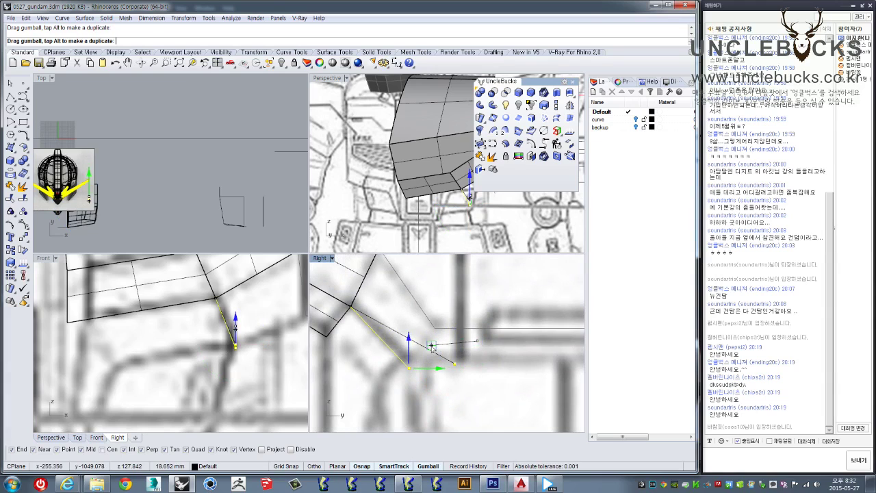
{"action": "left_click_drag", "start_coordinate": [431, 347], "coordinate": [432, 347]}
{"action": "scroll", "coordinate": [460, 363], "scroll_direction": "down", "scroll_amount": 2}
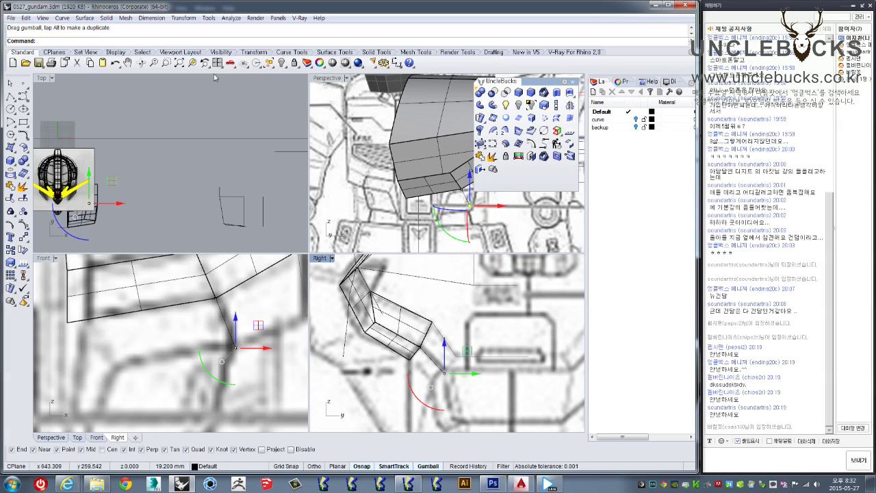
Step: Back in Perspective, pick the first corner of a new surface below the flaps
{"action": "double_click", "coordinate": [334, 78]}
{"action": "mouse_move", "coordinate": [337, 127]}
{"action": "right_mouse_down"}
{"action": "mouse_move", "coordinate": [304, 223]}
{"action": "mouse_move", "coordinate": [291, 234]}
{"action": "right_mouse_up"}
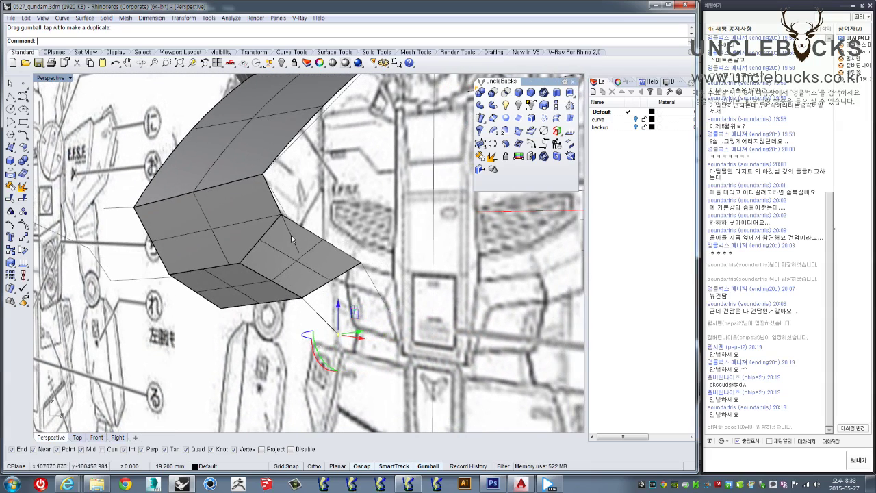
{"action": "left_click", "coordinate": [390, 313]}
{"action": "left_click", "coordinate": [338, 334]}
{"action": "mouse_move", "coordinate": [354, 313]}
{"action": "right_mouse_down"}
{"action": "mouse_move", "coordinate": [231, 294]}
{"action": "mouse_move", "coordinate": [359, 319]}
{"action": "right_mouse_up"}
{"action": "left_click", "coordinate": [318, 315]}
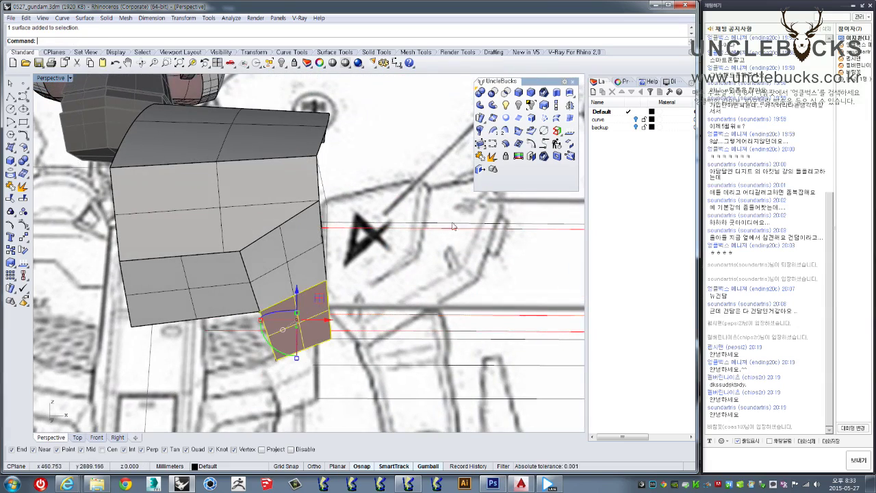
{"action": "left_click", "coordinate": [556, 142]}
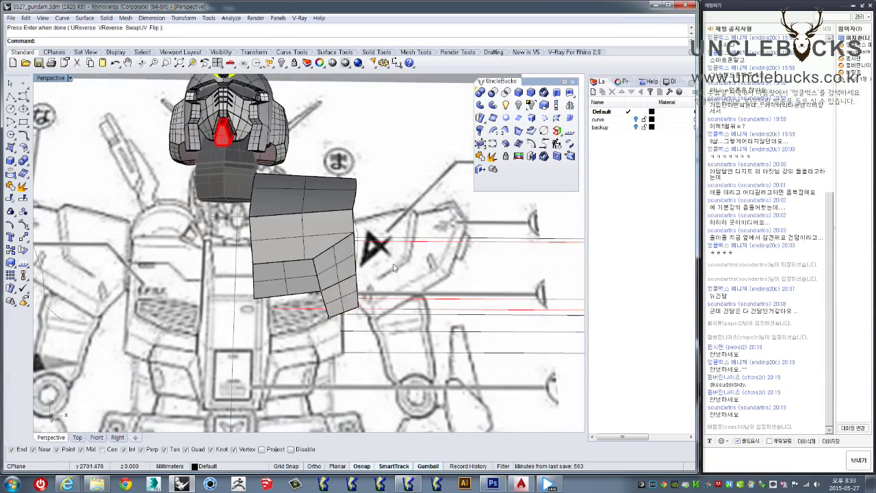
{"action": "mouse_move", "coordinate": [394, 268]}
{"action": "right_mouse_down"}
{"action": "mouse_move", "coordinate": [436, 244]}
{"action": "mouse_move", "coordinate": [404, 278]}
{"action": "right_mouse_up"}
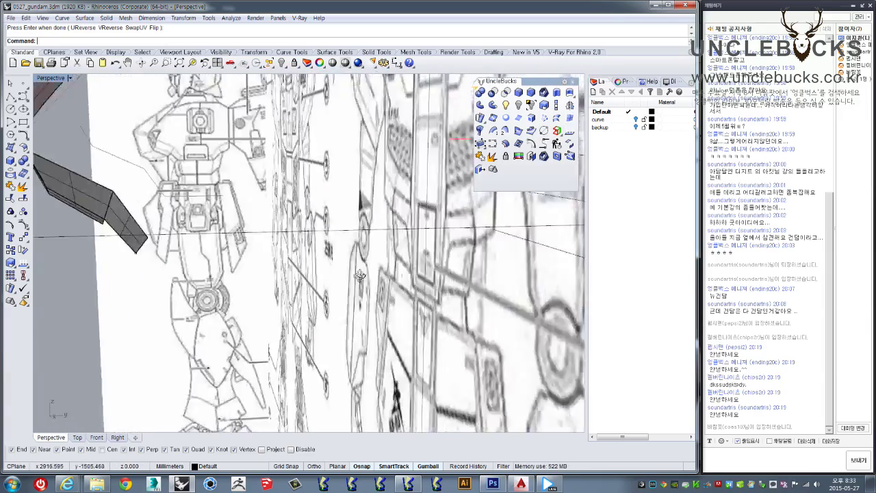
{"action": "scroll", "coordinate": [405, 278], "scroll_direction": "down", "scroll_amount": 3}
{"action": "scroll", "coordinate": [405, 280], "scroll_direction": "down", "scroll_amount": 5}
{"action": "left_click", "coordinate": [524, 241]}
{"action": "right_click_drag", "start_coordinate": [480, 220], "coordinate": [384, 243], "text": "shift"}
{"action": "scroll", "coordinate": [384, 243], "scroll_direction": "up", "scroll_amount": 3}
{"action": "scroll", "coordinate": [423, 247], "scroll_direction": "up", "scroll_amount": 4}
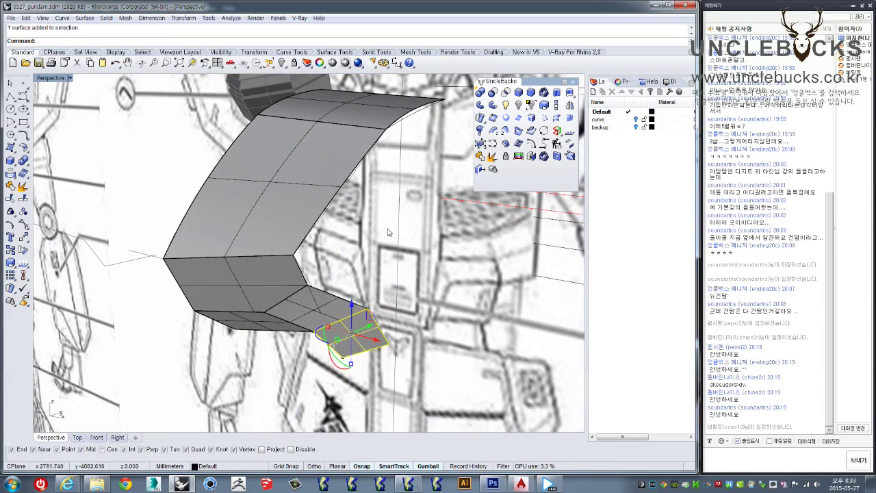
{"action": "right_click_drag", "start_coordinate": [370, 264], "coordinate": [386, 257]}
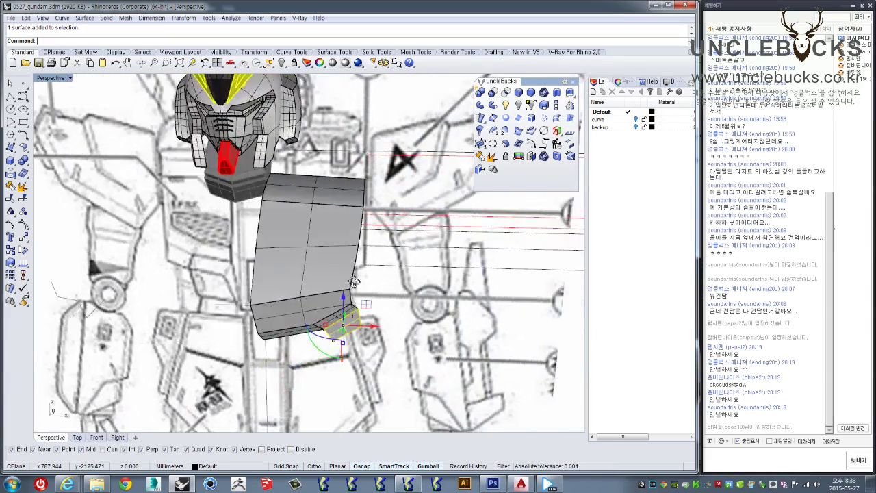
{"action": "right_click_drag", "start_coordinate": [385, 256], "coordinate": [364, 217]}
{"action": "scroll", "coordinate": [365, 218], "scroll_direction": "up", "scroll_amount": 3}
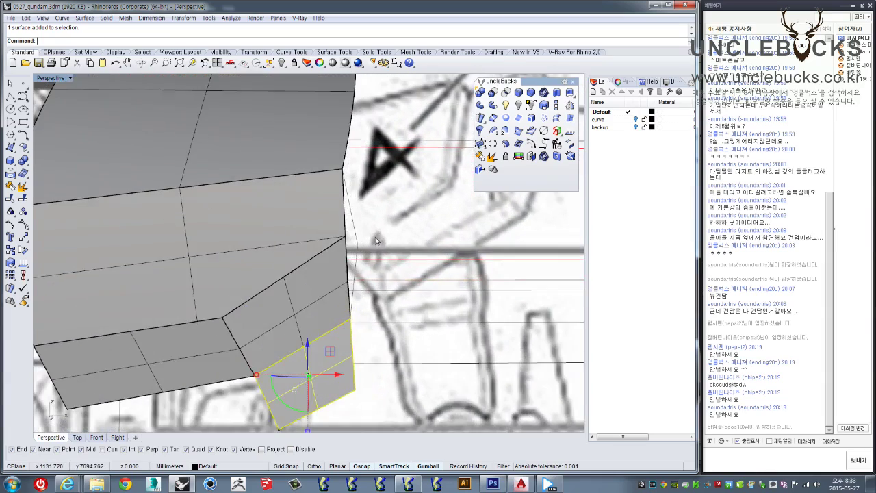
{"action": "scroll", "coordinate": [365, 218], "scroll_direction": "up", "scroll_amount": 2}
{"action": "scroll", "coordinate": [277, 249], "scroll_direction": "down", "scroll_amount": 3}
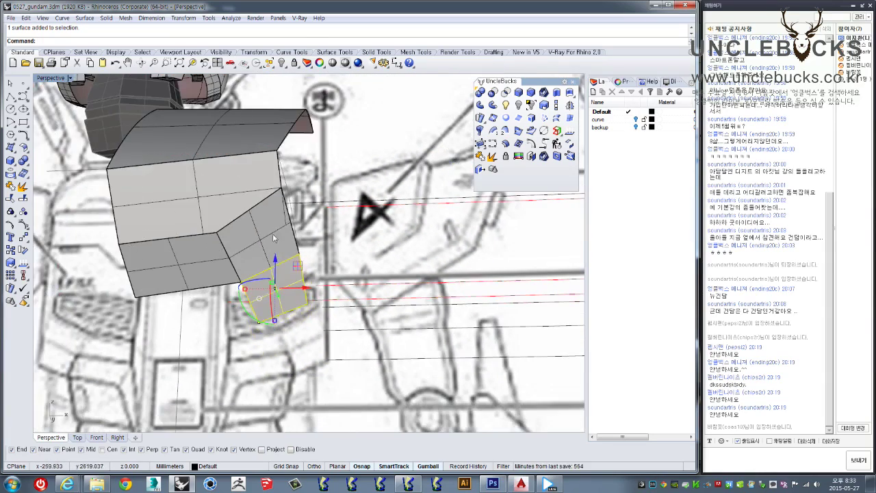
{"action": "right_click_drag", "start_coordinate": [277, 250], "coordinate": [284, 288]}
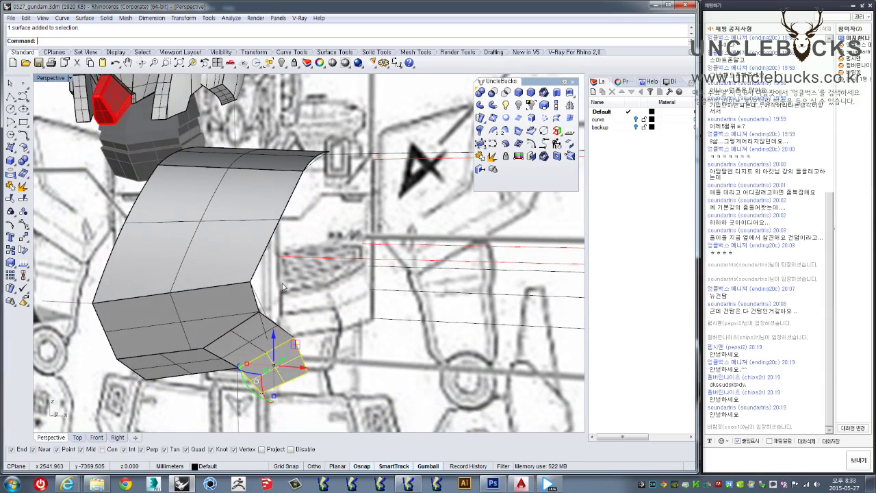
{"action": "scroll", "coordinate": [283, 287], "scroll_direction": "up", "scroll_amount": 2}
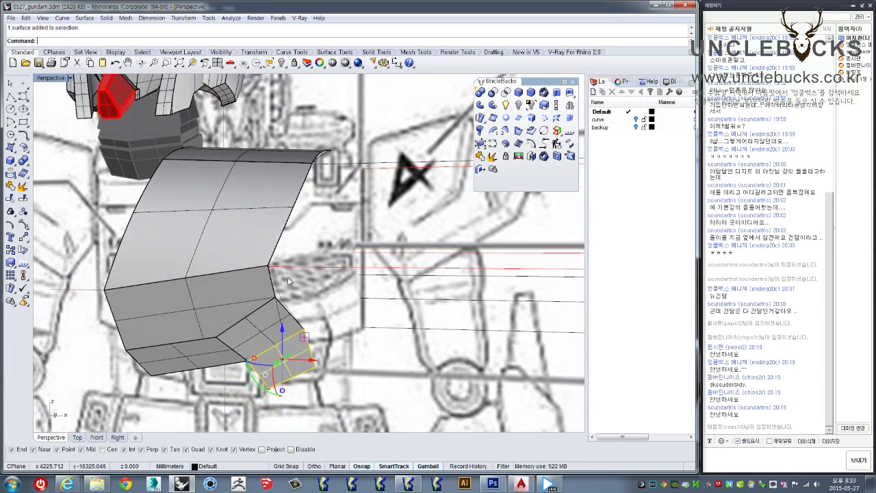
{"action": "scroll", "coordinate": [284, 287], "scroll_direction": "up", "scroll_amount": 2}
{"action": "right_click_drag", "start_coordinate": [284, 288], "coordinate": [293, 270]}
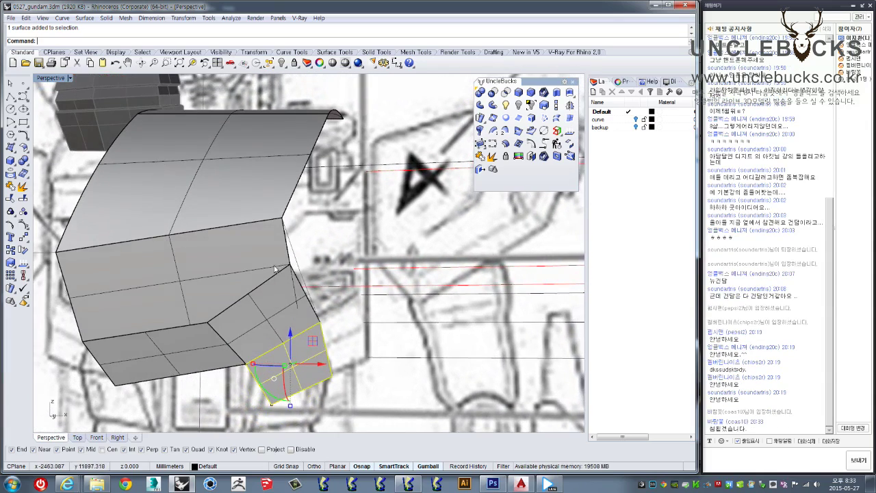
{"action": "scroll", "coordinate": [275, 269], "scroll_direction": "down", "scroll_amount": 2}
{"action": "scroll", "coordinate": [275, 269], "scroll_direction": "down", "scroll_amount": 2}
{"action": "mouse_move", "coordinate": [275, 269]}
{"action": "right_mouse_down"}
{"action": "mouse_move", "coordinate": [297, 225]}
{"action": "mouse_move", "coordinate": [344, 284]}
{"action": "mouse_move", "coordinate": [326, 168]}
{"action": "mouse_move", "coordinate": [313, 192]}
{"action": "mouse_move", "coordinate": [306, 185]}
{"action": "right_mouse_up"}
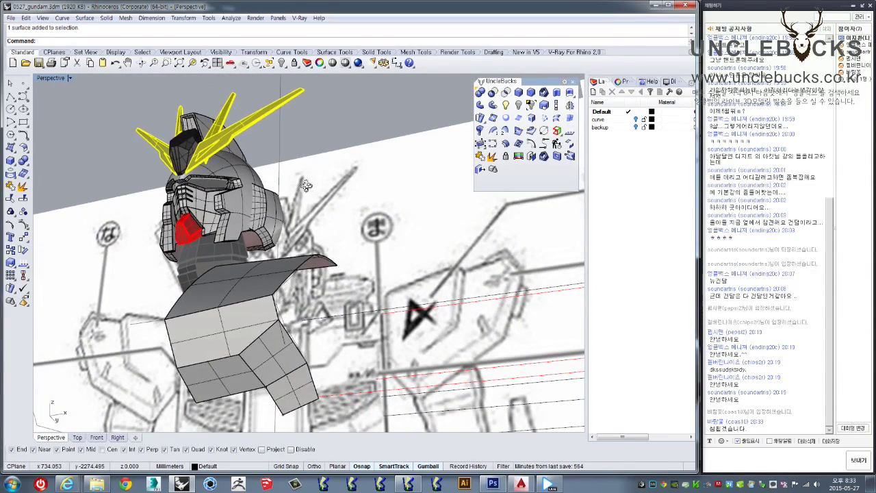
Step: Inspect the chest panel in maximized Right and Perspective views, ending with Front maximized and zoomed in
{"action": "mouse_move", "coordinate": [306, 187]}
{"action": "right_mouse_down"}
{"action": "mouse_move", "coordinate": [304, 204]}
{"action": "mouse_move", "coordinate": [35, 84]}
{"action": "right_mouse_up"}
{"action": "double_click", "coordinate": [42, 79]}
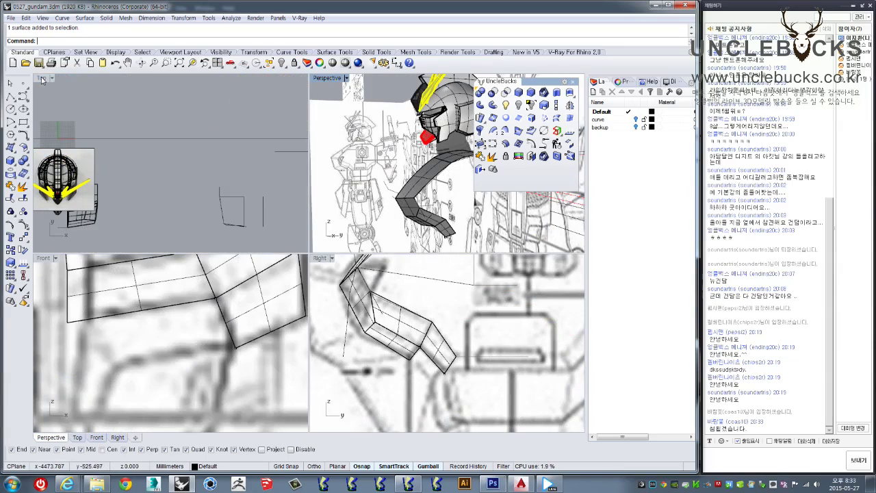
{"action": "double_click", "coordinate": [317, 258]}
{"action": "scroll", "coordinate": [307, 314], "scroll_direction": "down", "scroll_amount": 3}
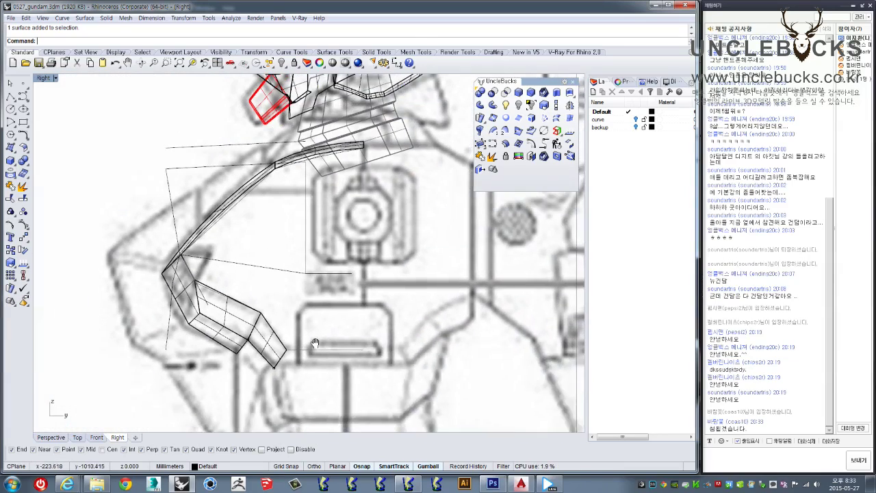
{"action": "double_click", "coordinate": [45, 80]}
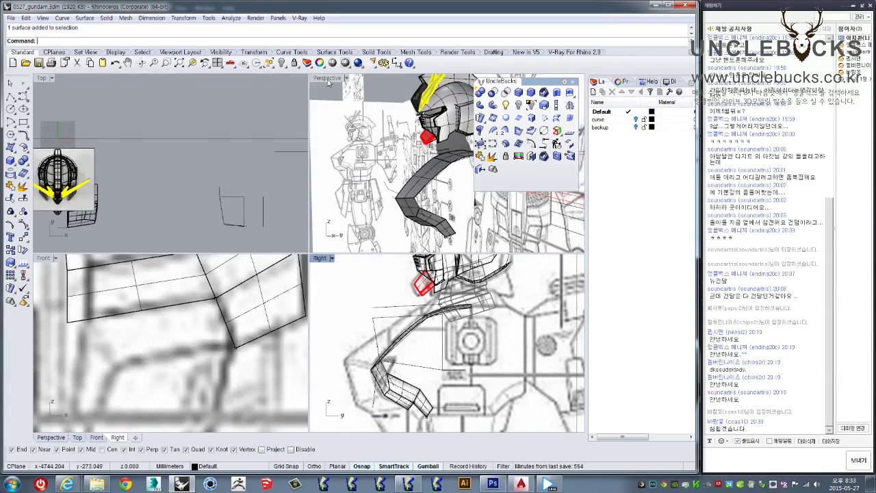
{"action": "double_click", "coordinate": [328, 80]}
{"action": "mouse_move", "coordinate": [328, 205]}
{"action": "right_mouse_down"}
{"action": "mouse_move", "coordinate": [361, 276]}
{"action": "mouse_move", "coordinate": [43, 85]}
{"action": "right_mouse_up"}
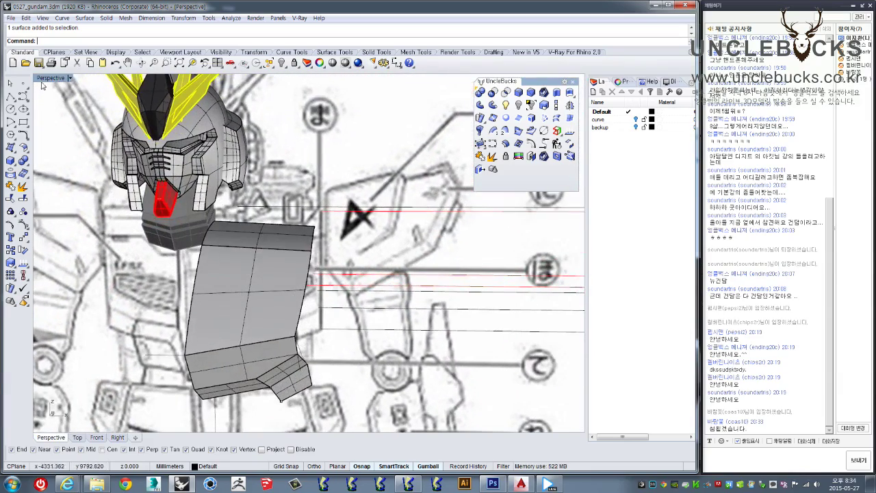
{"action": "double_click", "coordinate": [42, 80]}
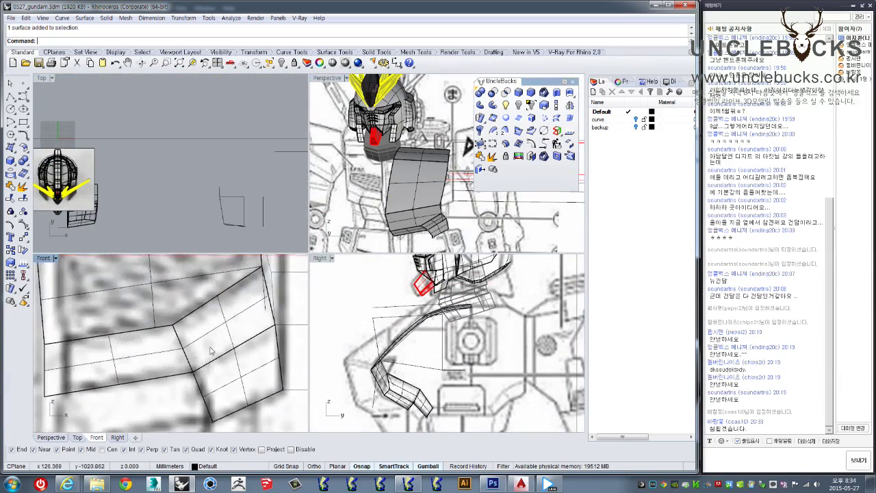
{"action": "scroll", "coordinate": [208, 336], "scroll_direction": "down", "scroll_amount": 5}
{"action": "double_click", "coordinate": [46, 260]}
{"action": "scroll", "coordinate": [212, 312], "scroll_direction": "up", "scroll_amount": 2}
{"action": "scroll", "coordinate": [212, 311], "scroll_direction": "up", "scroll_amount": 2}
Step: Draw a vertical guide polyline down from the chest panel's corner in Front view
{"action": "left_click", "coordinate": [11, 96]}
{"action": "scroll", "coordinate": [329, 226], "scroll_direction": "up", "scroll_amount": 2}
{"action": "scroll", "coordinate": [288, 192], "scroll_direction": "up", "scroll_amount": 1}
{"action": "left_click", "coordinate": [260, 165]}
{"action": "key", "text": "Down"}
{"action": "left_click", "coordinate": [259, 300]}
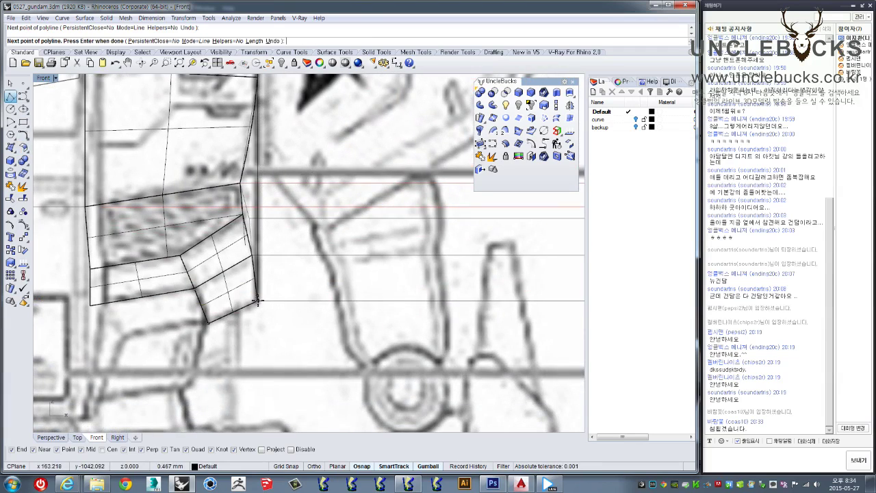
{"action": "right_click", "coordinate": [271, 180]}
Step: Move the vertical guide line into position in the Perspective view
{"action": "left_click", "coordinate": [258, 198]}
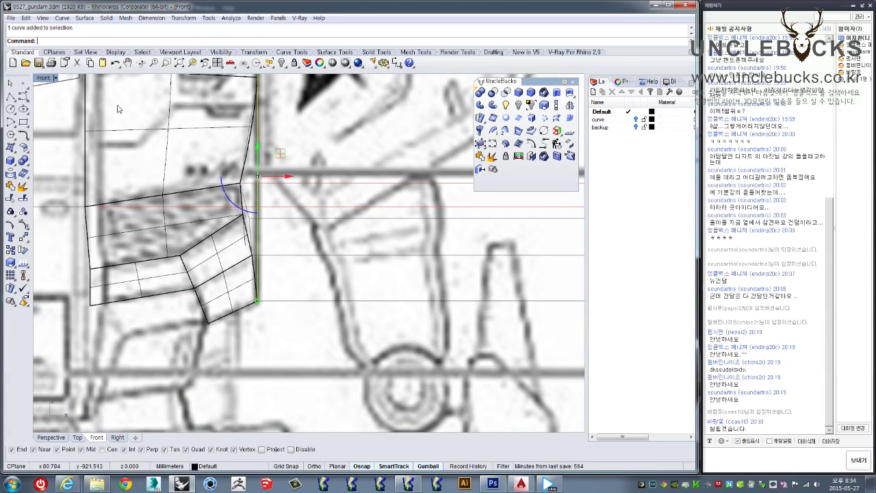
{"action": "double_click", "coordinate": [43, 80]}
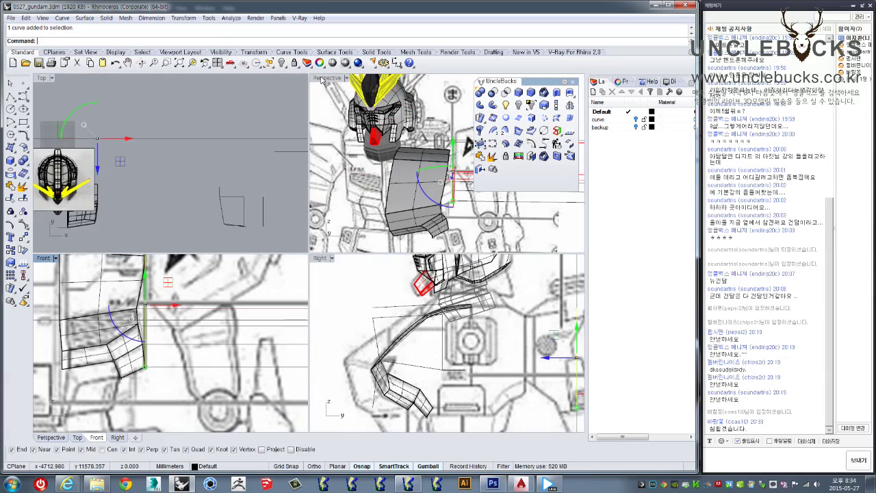
{"action": "double_click", "coordinate": [327, 77]}
{"action": "right_click_drag", "start_coordinate": [381, 221], "coordinate": [426, 258]}
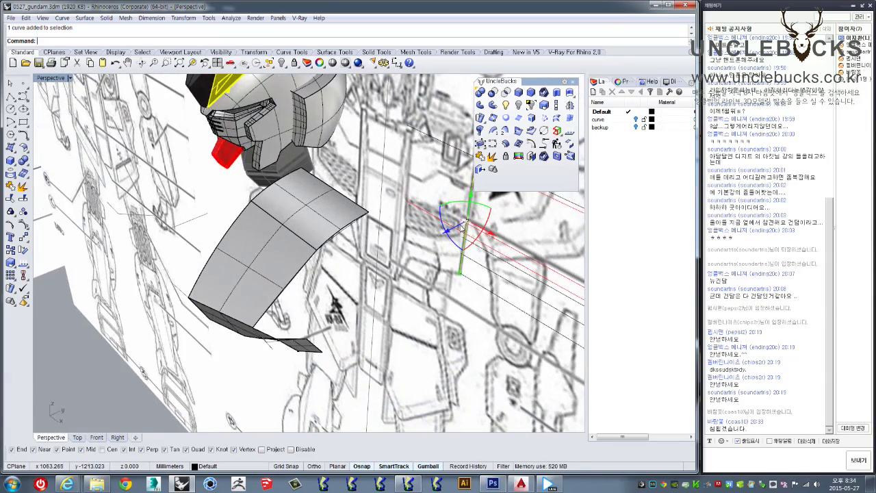
{"action": "right_click_drag", "start_coordinate": [462, 226], "coordinate": [452, 212]}
{"action": "type", "text": "m"}
{"action": "key", "text": "Return"}
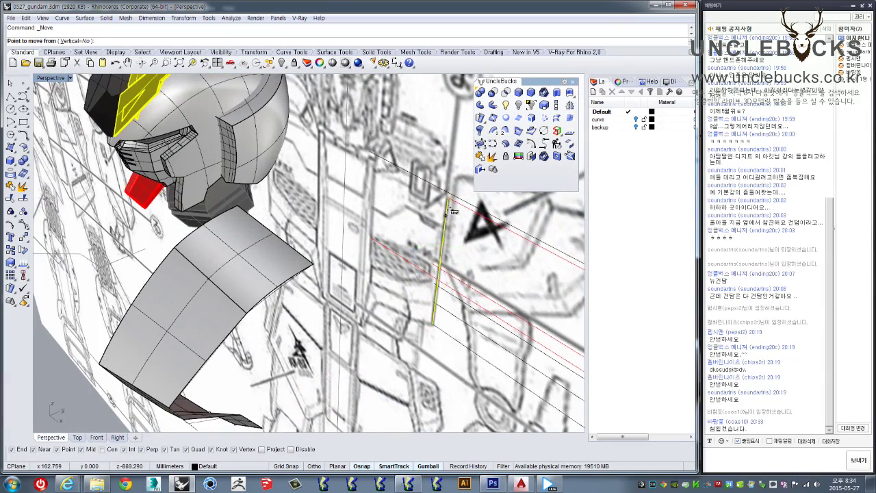
{"action": "left_click", "coordinate": [452, 198]}
{"action": "left_click", "coordinate": [317, 267]}
{"action": "mouse_move", "coordinate": [335, 338]}
{"action": "right_mouse_down"}
{"action": "mouse_move", "coordinate": [377, 253]}
{"action": "mouse_move", "coordinate": [384, 268]}
{"action": "mouse_move", "coordinate": [176, 277]}
{"action": "right_mouse_up"}
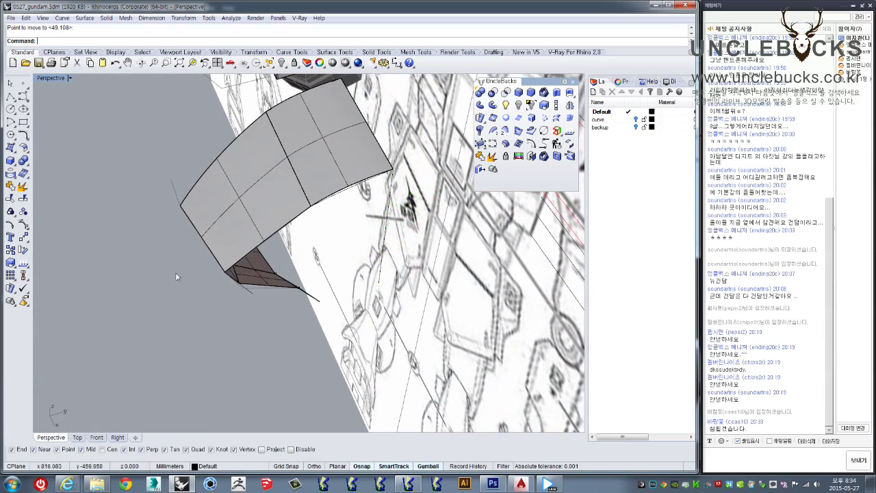
Step: Draw two more guide lines starting from the lower flap's tip and lower corner
{"action": "left_click", "coordinate": [11, 95]}
{"action": "mouse_move", "coordinate": [308, 301]}
{"action": "right_mouse_down"}
{"action": "mouse_move", "coordinate": [321, 318]}
{"action": "mouse_move", "coordinate": [457, 247]}
{"action": "mouse_move", "coordinate": [382, 333]}
{"action": "mouse_move", "coordinate": [359, 308]}
{"action": "right_mouse_up"}
{"action": "left_click", "coordinate": [295, 337]}
{"action": "left_click", "coordinate": [446, 238]}
{"action": "key", "text": "Return"}
{"action": "left_click", "coordinate": [382, 334]}
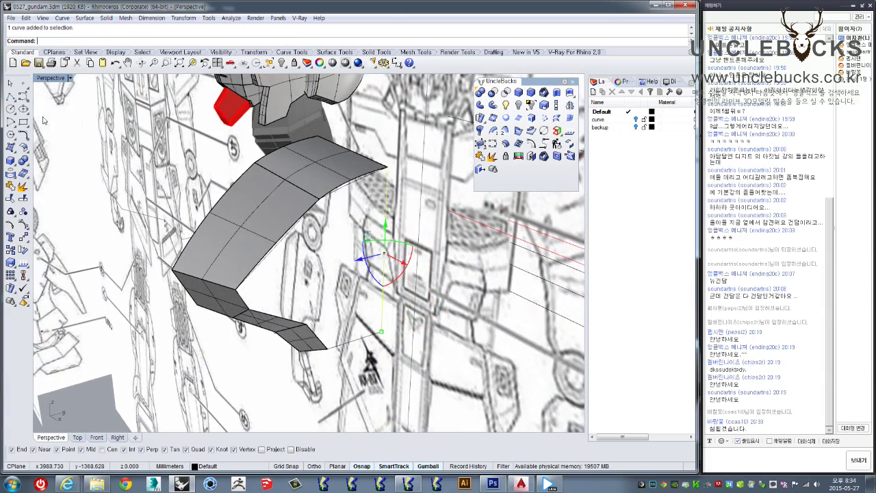
{"action": "left_click", "coordinate": [10, 96]}
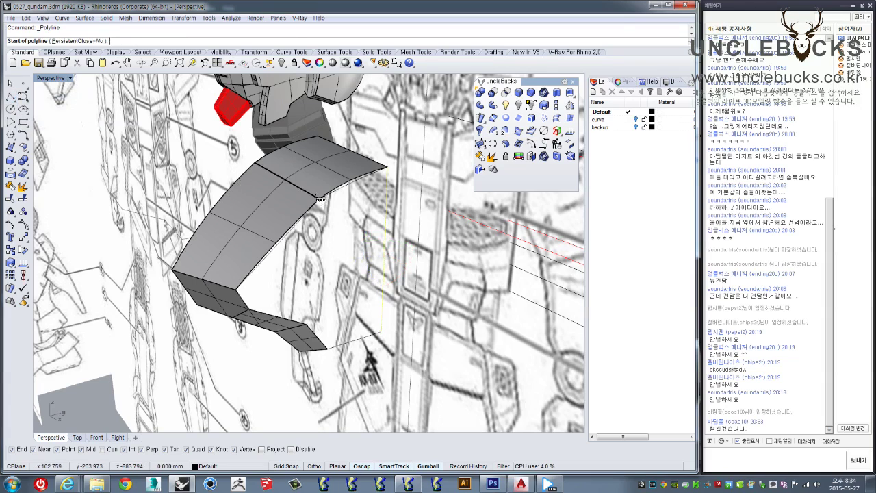
{"action": "left_click", "coordinate": [327, 346]}
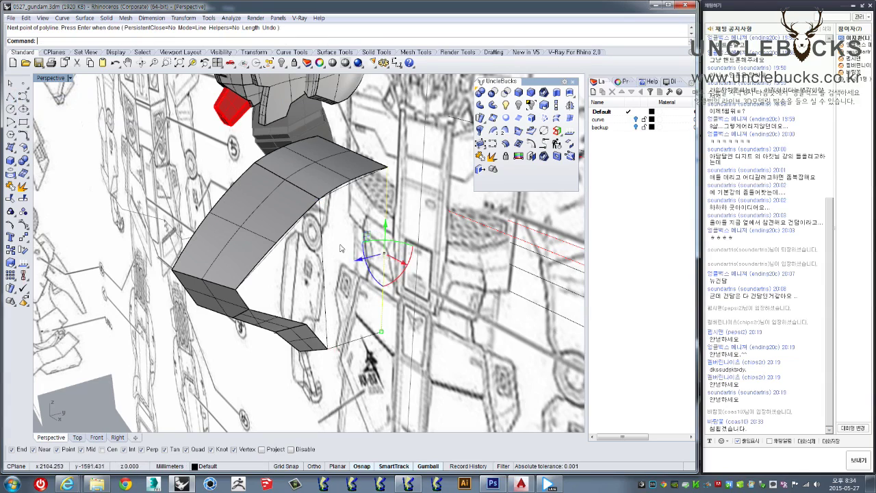
{"action": "right_click_drag", "start_coordinate": [342, 248], "coordinate": [320, 291]}
{"action": "key", "text": "Return"}
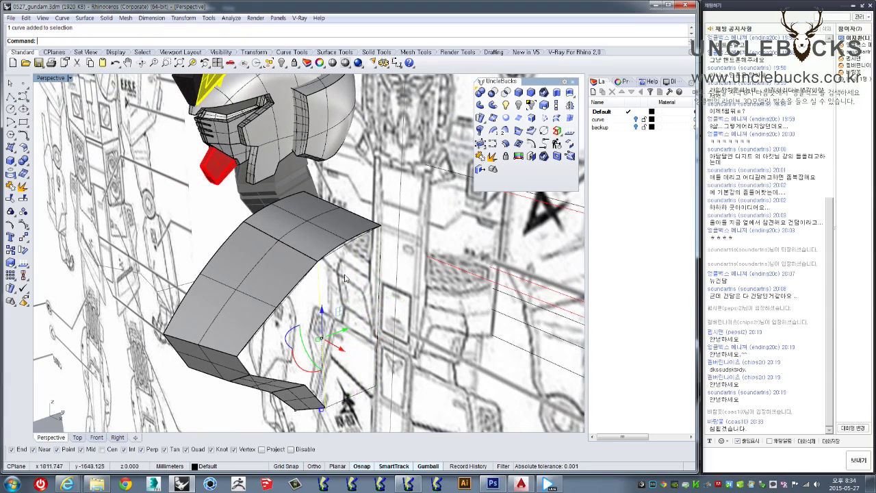
{"action": "key", "text": "Escape"}
{"action": "right_click_drag", "start_coordinate": [376, 267], "coordinate": [335, 285]}
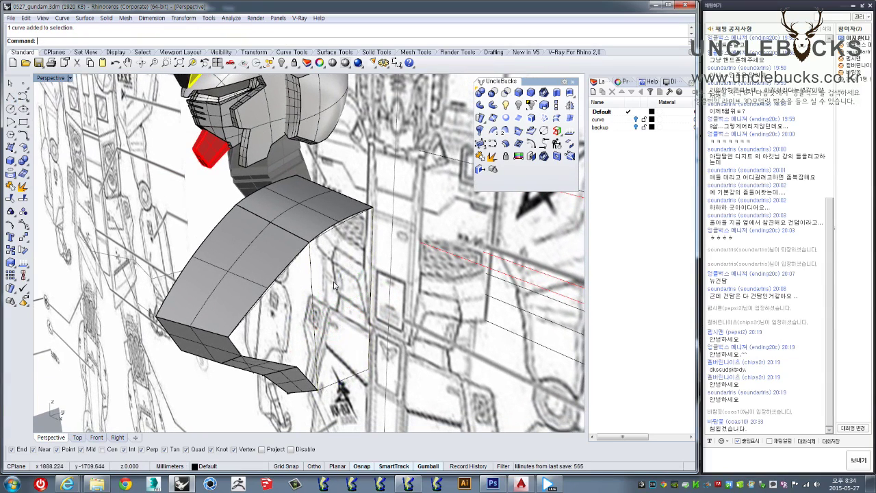
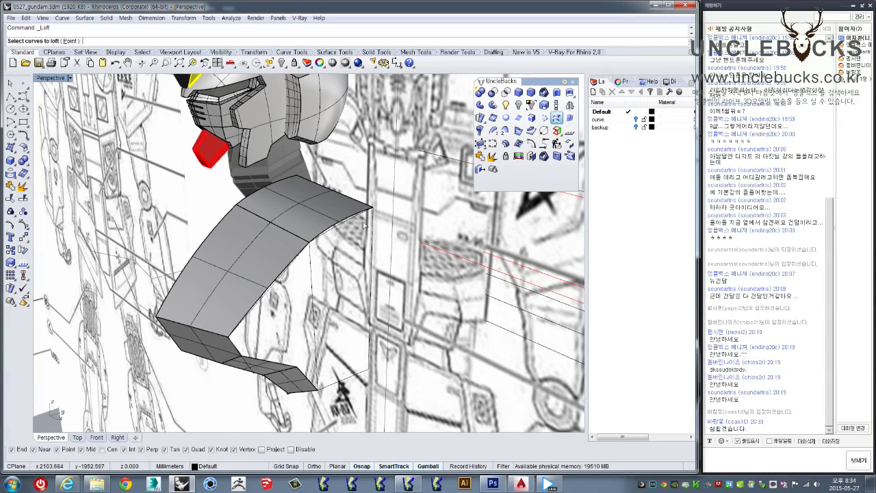
Step: Loft the selected curves with Straight sections to create the centre chest panel beside the armor band
{"action": "scroll", "coordinate": [341, 223], "scroll_direction": "up", "scroll_amount": 2}
{"action": "right_click_drag", "start_coordinate": [333, 340], "coordinate": [367, 360]}
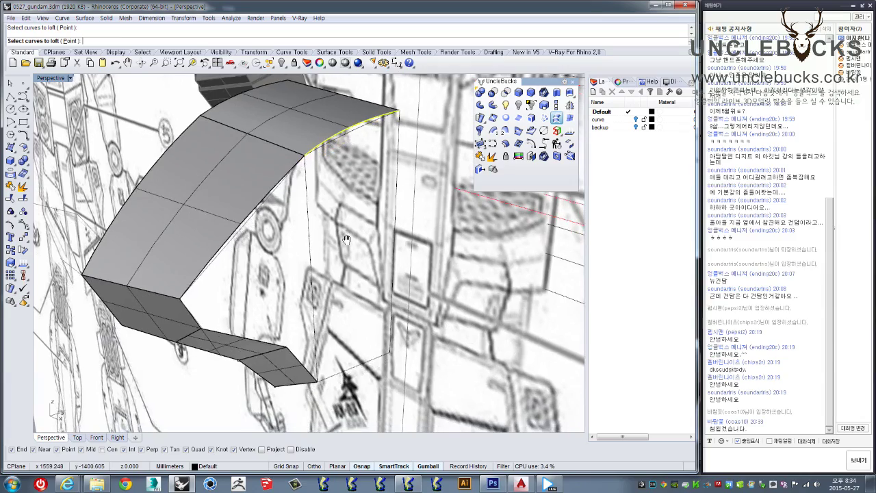
{"action": "key", "text": "Return"}
{"action": "mouse_move", "coordinate": [363, 365]}
{"action": "right_mouse_down"}
{"action": "mouse_move", "coordinate": [479, 220]}
{"action": "mouse_move", "coordinate": [425, 284]}
{"action": "right_mouse_up"}
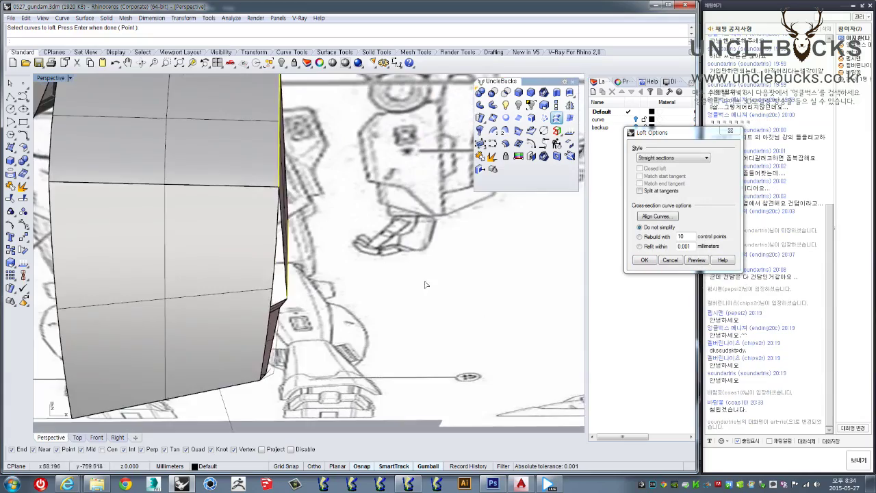
{"action": "scroll", "coordinate": [425, 285], "scroll_direction": "down", "scroll_amount": 3}
{"action": "mouse_move", "coordinate": [425, 285]}
{"action": "right_mouse_down"}
{"action": "mouse_move", "coordinate": [351, 304]}
{"action": "mouse_move", "coordinate": [291, 142]}
{"action": "right_mouse_up"}
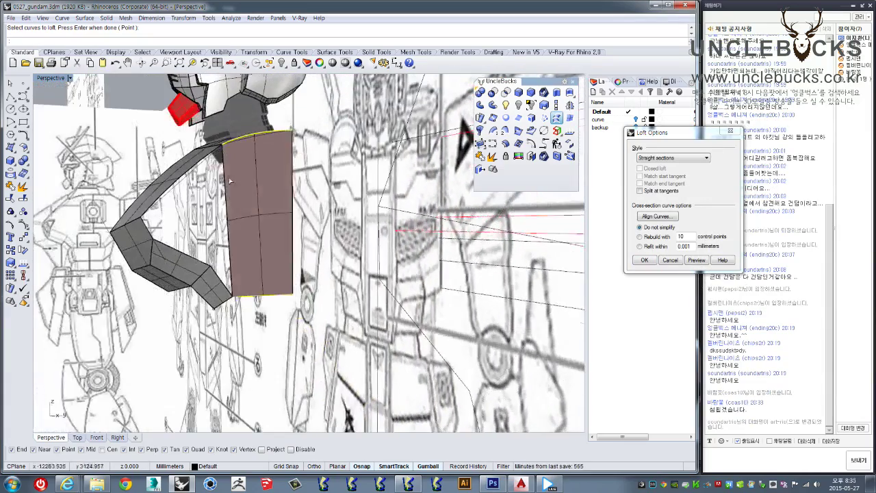
{"action": "mouse_move", "coordinate": [244, 160]}
{"action": "right_mouse_down"}
{"action": "mouse_move", "coordinate": [282, 187]}
{"action": "mouse_move", "coordinate": [386, 209]}
{"action": "mouse_move", "coordinate": [664, 251]}
{"action": "right_mouse_up"}
{"action": "scroll", "coordinate": [282, 187], "scroll_direction": "up", "scroll_amount": 3}
{"action": "left_click", "coordinate": [645, 260]}
Step: Check the new panel's surface direction with Dir and inspect it from several sides
{"action": "right_click_drag", "start_coordinate": [561, 256], "coordinate": [336, 248]}
{"action": "left_click", "coordinate": [562, 139]}
{"action": "right_click", "coordinate": [380, 241]}
{"action": "right_click_drag", "start_coordinate": [380, 241], "coordinate": [347, 202]}
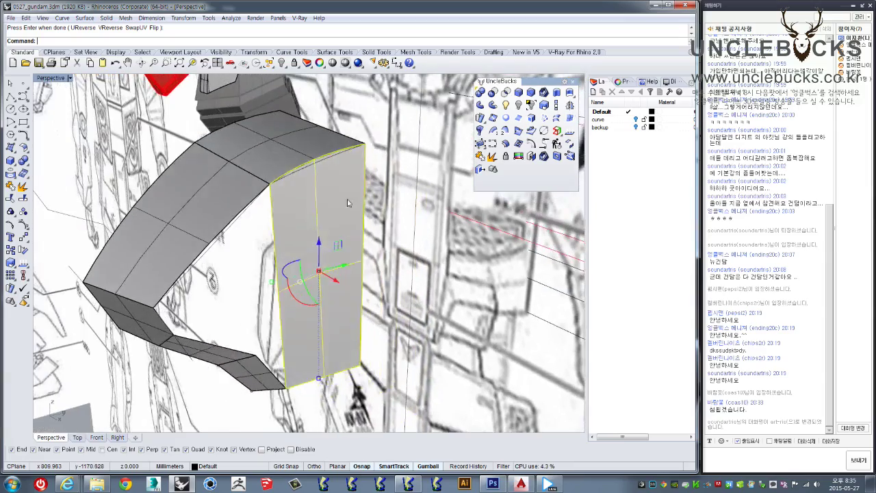
{"action": "mouse_move", "coordinate": [258, 301]}
{"action": "right_mouse_down"}
{"action": "mouse_move", "coordinate": [340, 230]}
{"action": "mouse_move", "coordinate": [317, 238]}
{"action": "mouse_move", "coordinate": [357, 255]}
{"action": "right_mouse_up"}
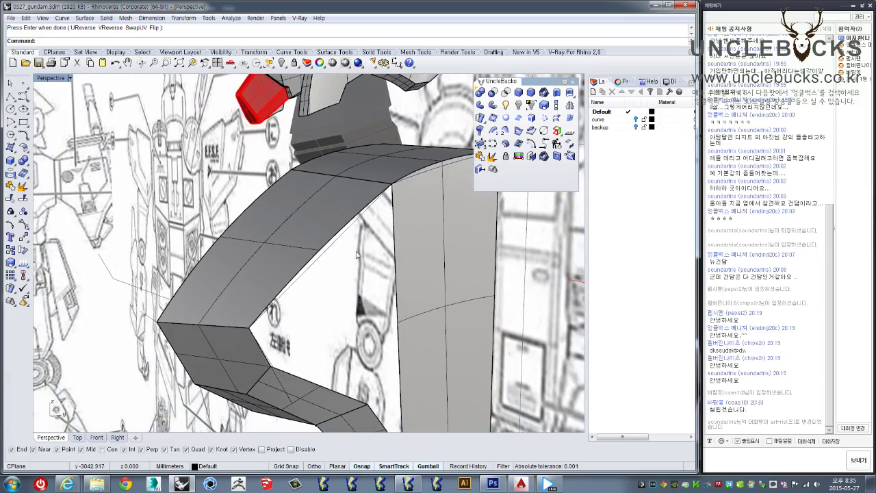
{"action": "mouse_move", "coordinate": [373, 304]}
{"action": "right_mouse_down"}
{"action": "mouse_move", "coordinate": [409, 282]}
{"action": "mouse_move", "coordinate": [127, 217]}
{"action": "right_mouse_up"}
{"action": "left_click", "coordinate": [10, 96]}
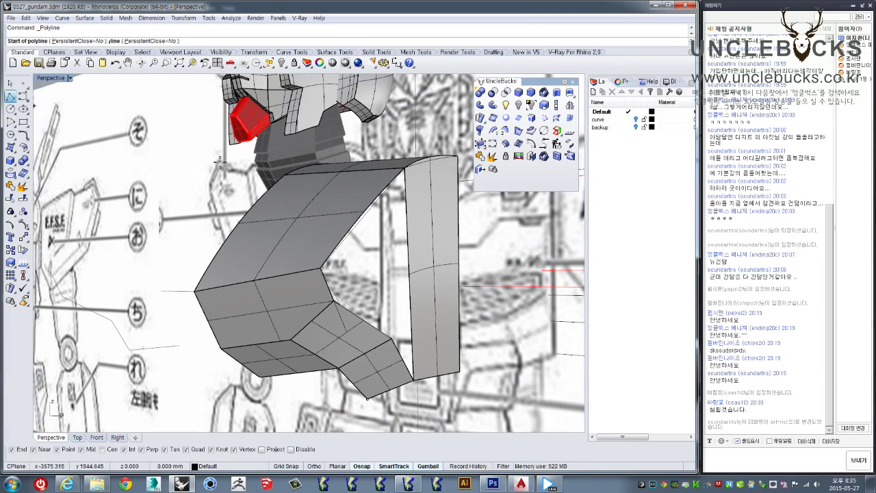
Step: Draw a polyline from the armor band's corner down to the centre panel
{"action": "left_click", "coordinate": [405, 167]}
{"action": "left_click", "coordinate": [391, 336]}
{"action": "key", "text": "Return"}
{"action": "left_click", "coordinate": [394, 301]}
{"action": "mouse_move", "coordinate": [394, 301]}
{"action": "right_mouse_down"}
{"action": "mouse_move", "coordinate": [389, 272]}
{"action": "mouse_move", "coordinate": [412, 281]}
{"action": "mouse_move", "coordinate": [375, 264]}
{"action": "right_mouse_up"}
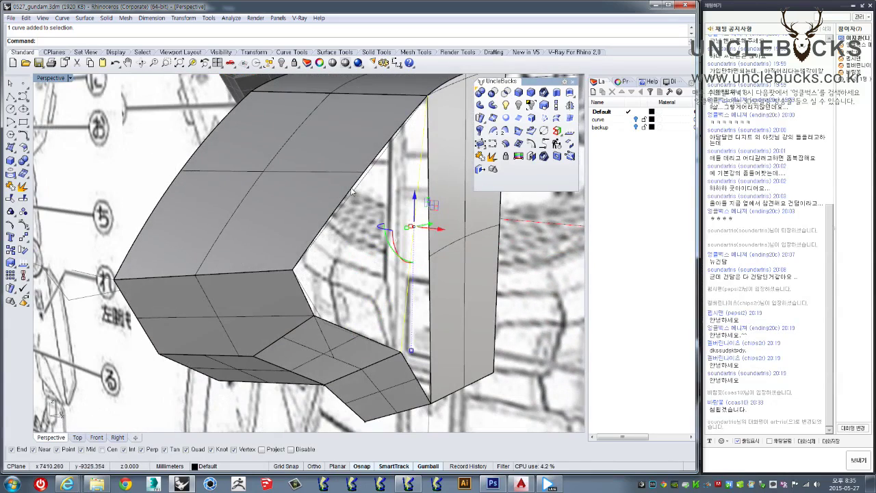
{"action": "key", "text": "Escape"}
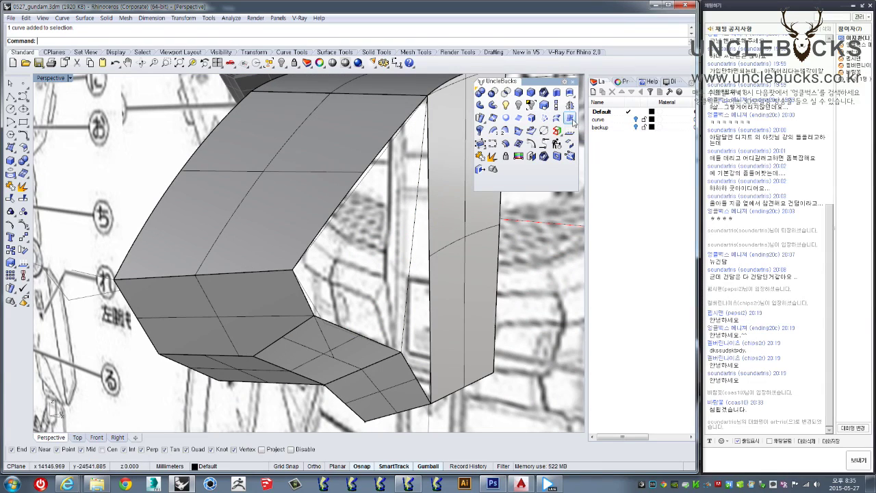
Step: Build an EdgeSrf from the two surface edges and the new line to fill the gap
{"action": "left_click", "coordinate": [355, 184]}
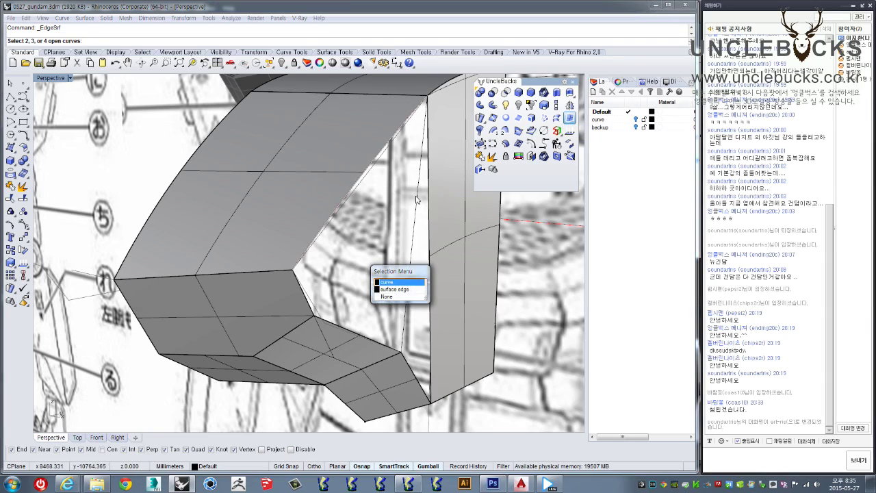
{"action": "left_click", "coordinate": [405, 291]}
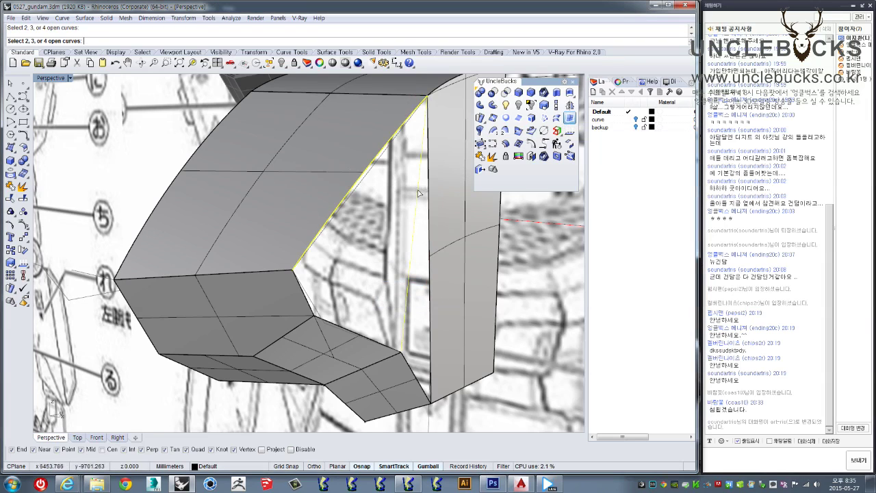
{"action": "left_click", "coordinate": [354, 334]}
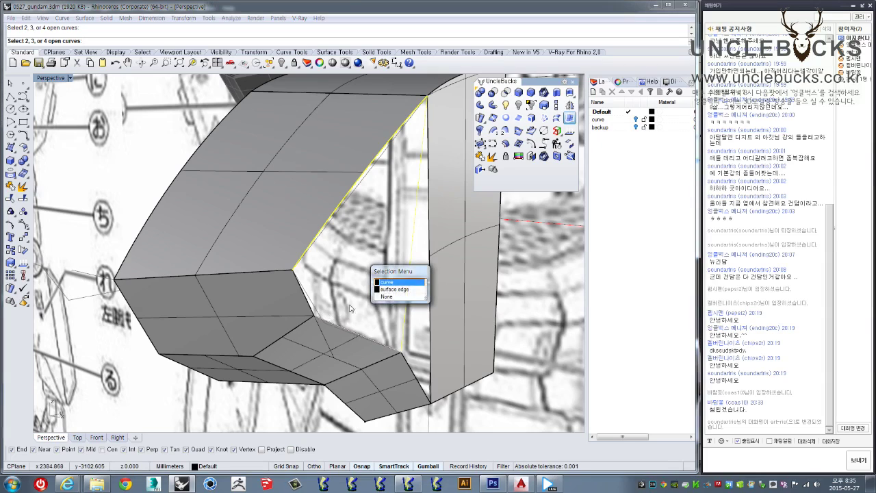
{"action": "left_click", "coordinate": [384, 290]}
{"action": "left_click", "coordinate": [309, 306]}
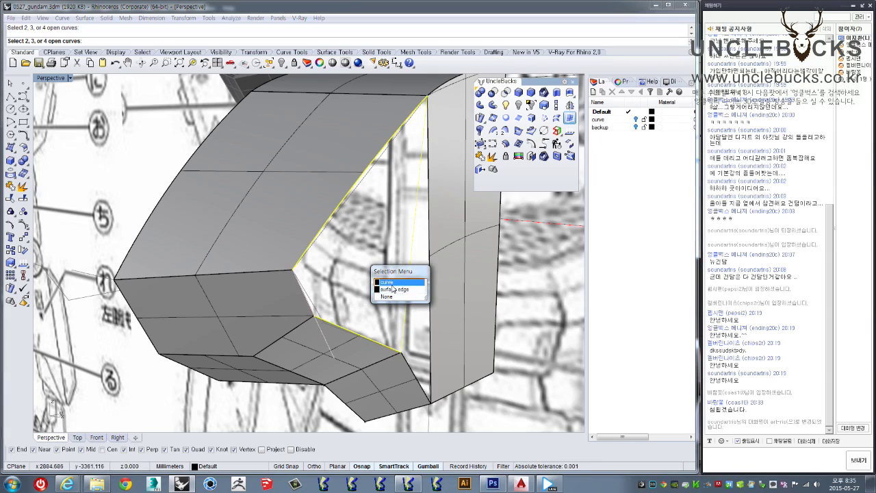
{"action": "left_click", "coordinate": [391, 290]}
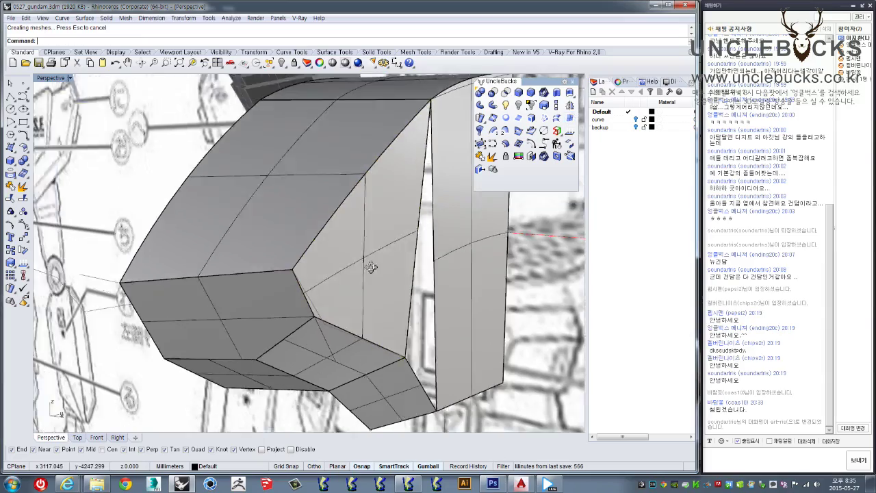
Step: Try a corner-point surface (SrfPt) across the remaining gap, then undo it
{"action": "mouse_move", "coordinate": [373, 260]}
{"action": "right_mouse_down"}
{"action": "mouse_move", "coordinate": [363, 292]}
{"action": "mouse_move", "coordinate": [349, 263]}
{"action": "mouse_move", "coordinate": [378, 242]}
{"action": "mouse_move", "coordinate": [225, 309]}
{"action": "mouse_move", "coordinate": [370, 177]}
{"action": "mouse_move", "coordinate": [341, 266]}
{"action": "mouse_move", "coordinate": [200, 233]}
{"action": "mouse_move", "coordinate": [190, 240]}
{"action": "mouse_move", "coordinate": [329, 315]}
{"action": "right_mouse_up"}
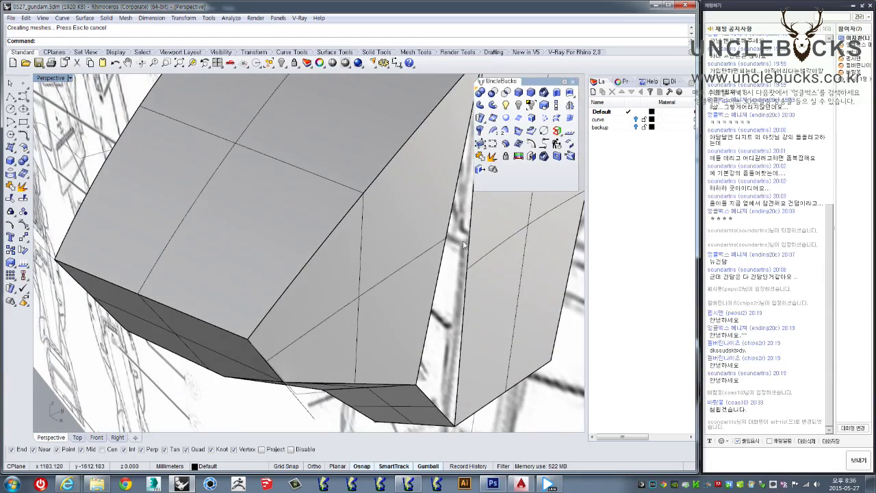
{"action": "right_click_drag", "start_coordinate": [464, 244], "coordinate": [382, 272]}
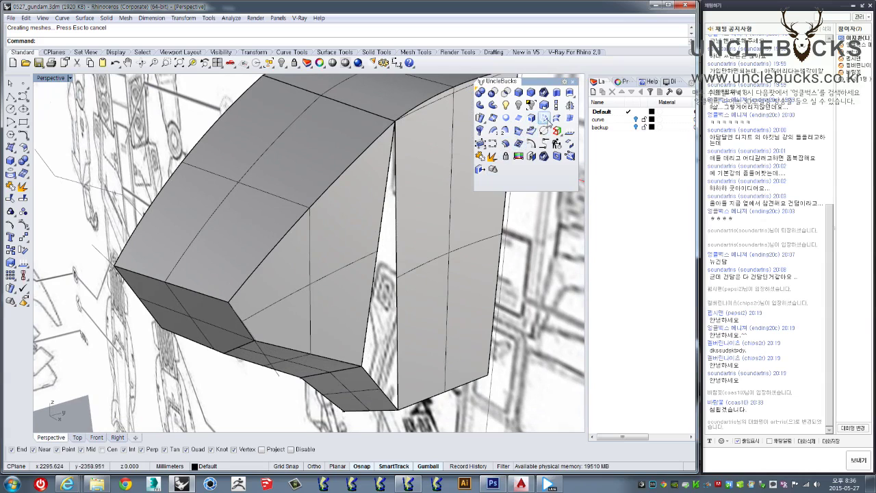
{"action": "right_click_drag", "start_coordinate": [412, 283], "coordinate": [462, 198]}
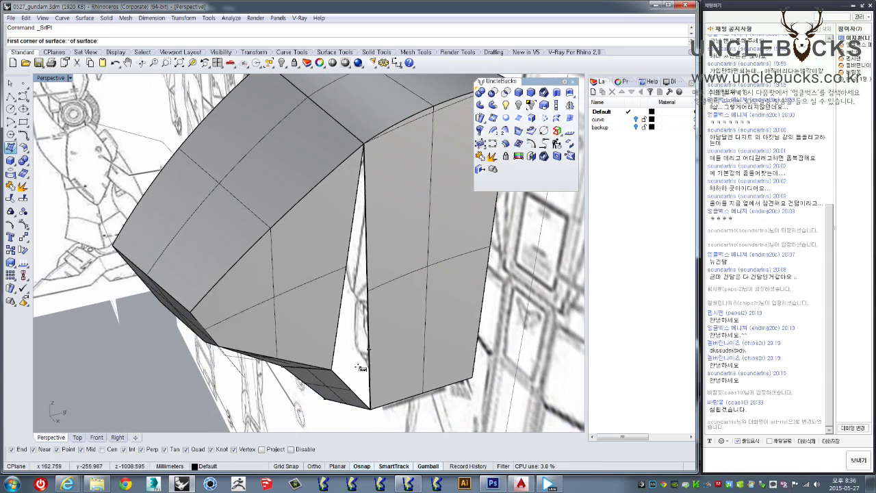
{"action": "left_click", "coordinate": [363, 147]}
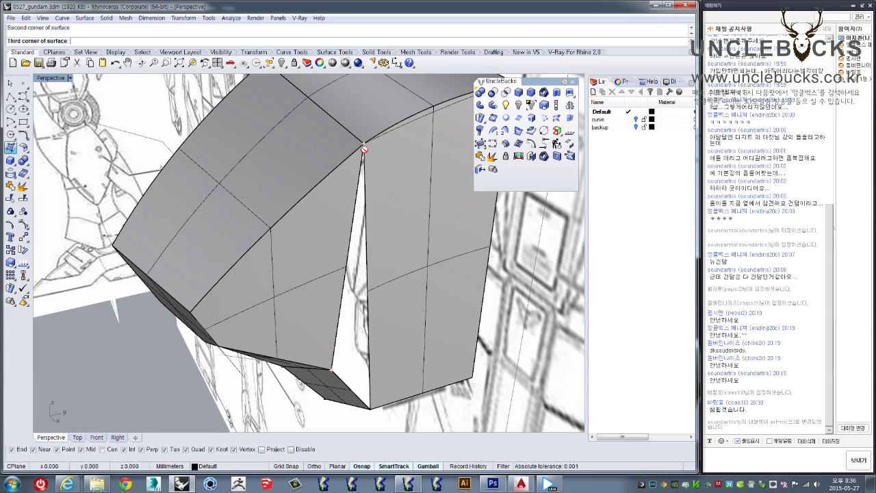
{"action": "right_click", "coordinate": [335, 375]}
{"action": "mouse_move", "coordinate": [352, 353]}
{"action": "right_mouse_down"}
{"action": "mouse_move", "coordinate": [368, 259]}
{"action": "mouse_move", "coordinate": [401, 172]}
{"action": "mouse_move", "coordinate": [391, 176]}
{"action": "mouse_move", "coordinate": [574, 131]}
{"action": "right_mouse_up"}
{"action": "key", "text": "ctrl+z"}
Step: Fill the narrow gap with an EdgeSrf from the two surface edges along it
{"action": "right_click_drag", "start_coordinate": [385, 326], "coordinate": [329, 262]}
{"action": "left_click", "coordinate": [327, 261]}
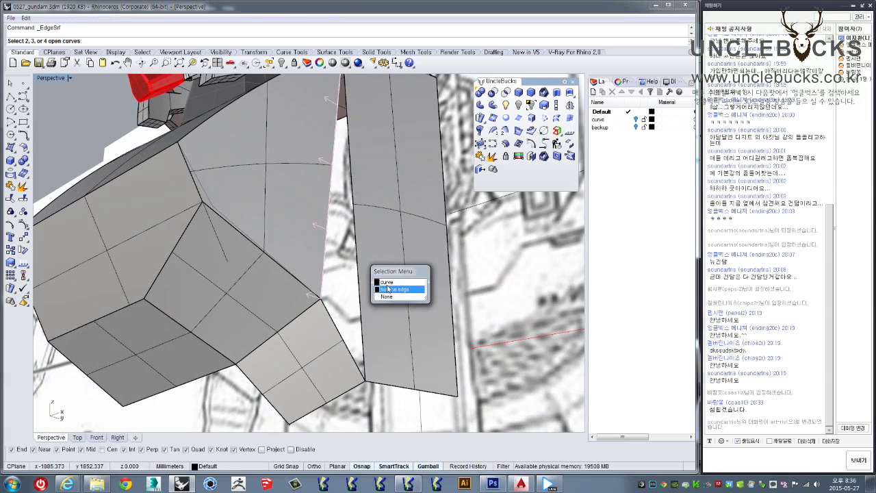
{"action": "left_click", "coordinate": [384, 290]}
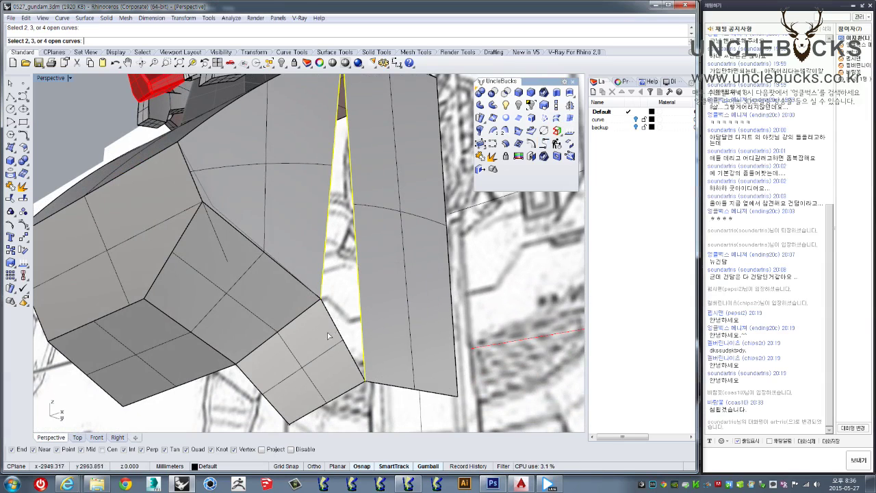
{"action": "right_click", "coordinate": [355, 326]}
{"action": "mouse_move", "coordinate": [355, 326]}
{"action": "right_mouse_down"}
{"action": "mouse_move", "coordinate": [344, 322]}
{"action": "mouse_move", "coordinate": [344, 291]}
{"action": "right_mouse_up"}
{"action": "left_click", "coordinate": [345, 288]}
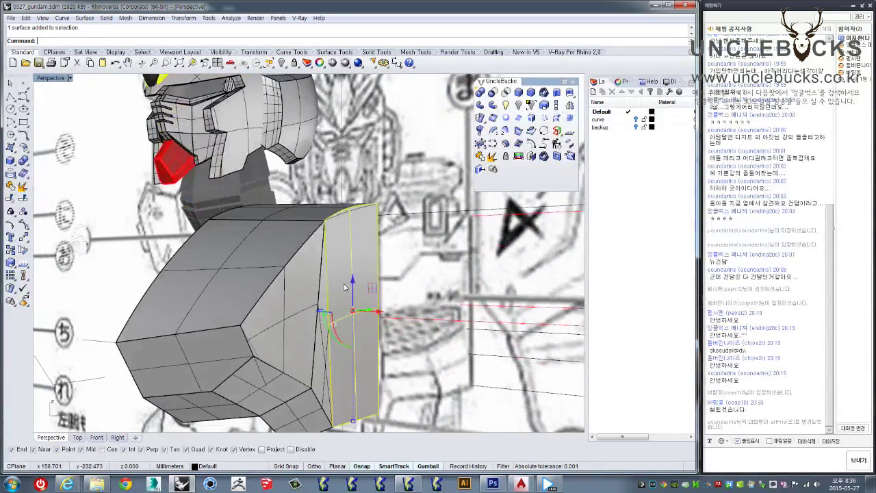
Step: Turn the selected chest armor half into a block with a chosen base point
{"action": "left_click", "coordinate": [307, 224], "text": "shift"}
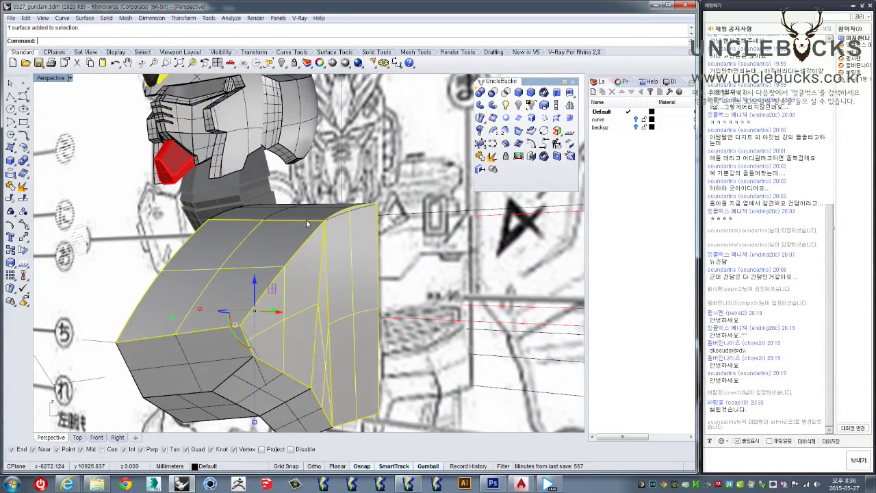
{"action": "right_click_drag", "start_coordinate": [299, 414], "coordinate": [369, 123]}
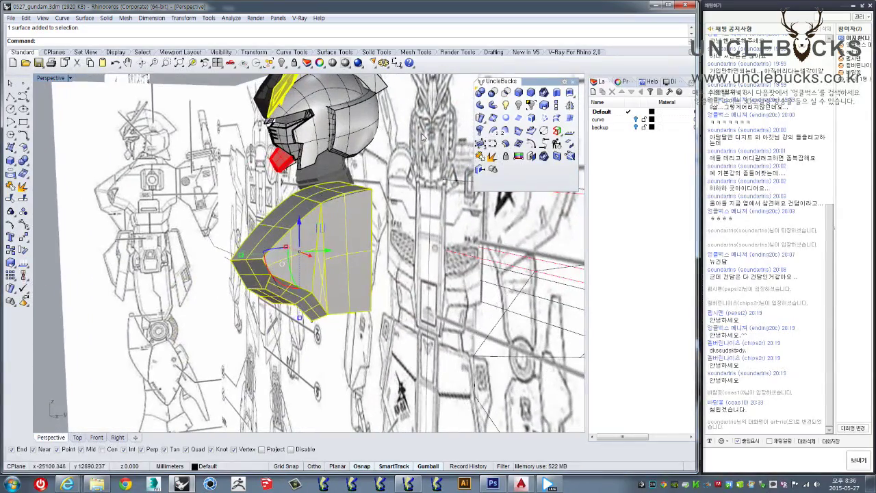
{"action": "left_click", "coordinate": [481, 158]}
{"action": "mouse_move", "coordinate": [237, 245]}
{"action": "right_mouse_down"}
{"action": "mouse_move", "coordinate": [203, 234]}
{"action": "mouse_move", "coordinate": [230, 260]}
{"action": "mouse_move", "coordinate": [349, 267]}
{"action": "mouse_move", "coordinate": [332, 260]}
{"action": "right_mouse_up"}
{"action": "left_click", "coordinate": [230, 261]}
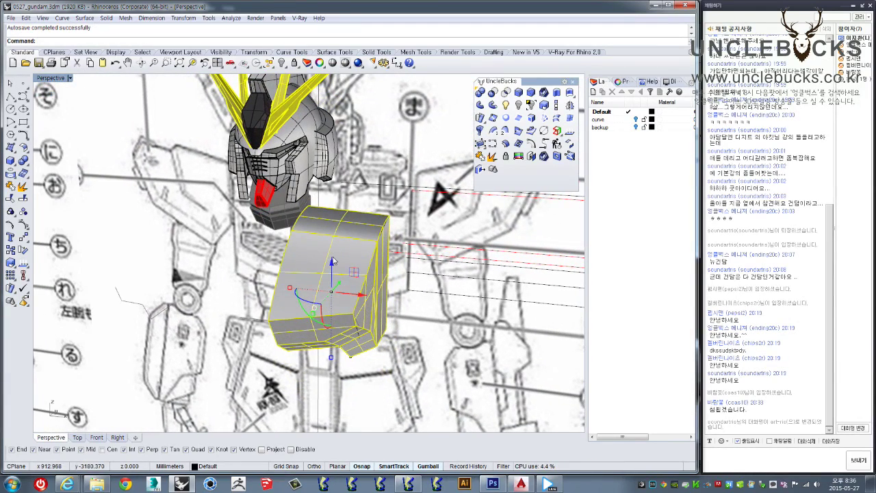
{"action": "type", "text": "Block"}
{"action": "key", "text": "Return"}
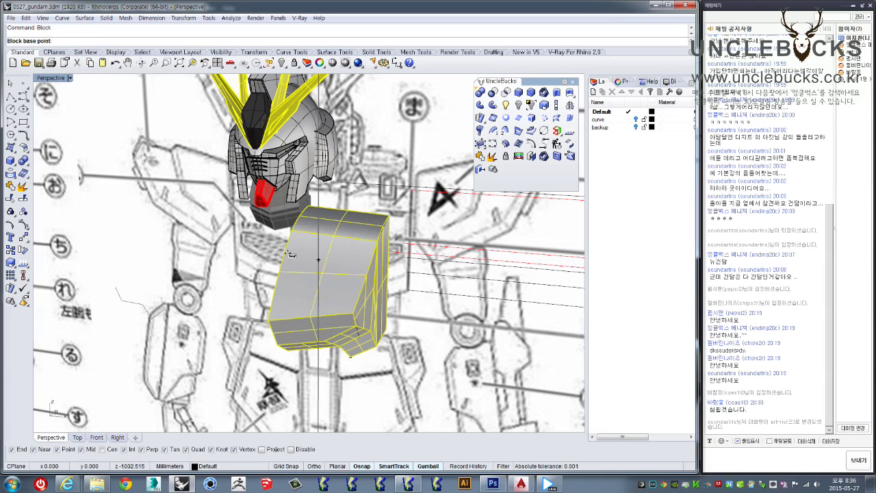
{"action": "scroll", "coordinate": [272, 235], "scroll_direction": "up", "scroll_amount": 2}
{"action": "scroll", "coordinate": [267, 236], "scroll_direction": "up", "scroll_amount": 2}
{"action": "scroll", "coordinate": [260, 238], "scroll_direction": "up", "scroll_amount": 2}
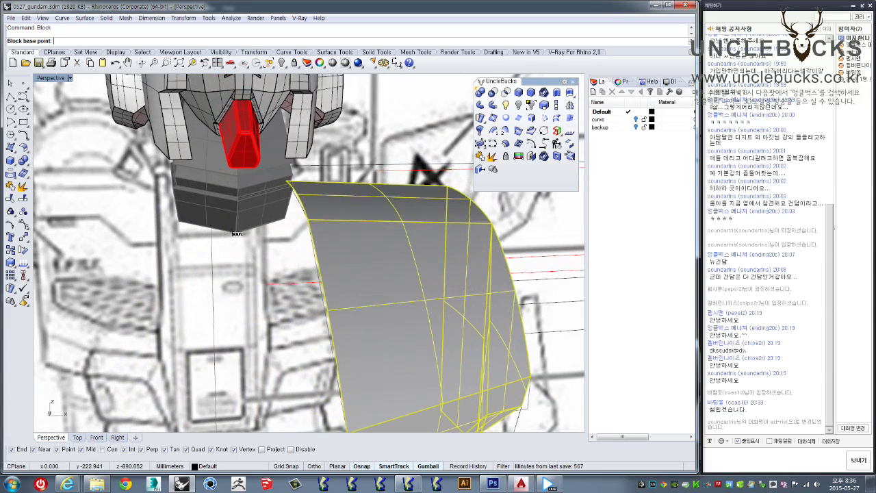
{"action": "left_click", "coordinate": [252, 241]}
{"action": "left_click", "coordinate": [465, 297]}
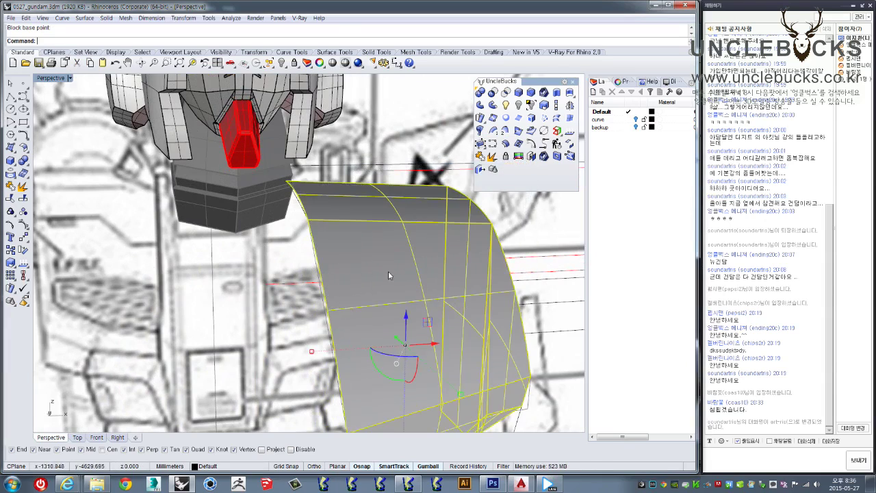
Step: Maximize the Front viewport to show the full model
{"action": "scroll", "coordinate": [388, 271], "scroll_direction": "down", "scroll_amount": 3}
{"action": "right_click_drag", "start_coordinate": [380, 283], "coordinate": [114, 120]}
{"action": "double_click", "coordinate": [55, 85]}
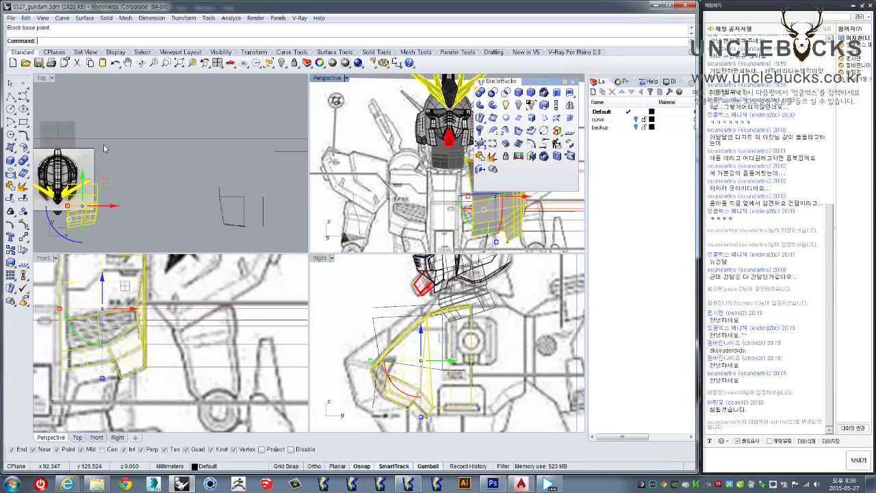
{"action": "scroll", "coordinate": [191, 340], "scroll_direction": "up", "scroll_amount": 2}
{"action": "scroll", "coordinate": [198, 332], "scroll_direction": "up", "scroll_amount": 2}
{"action": "double_click", "coordinate": [41, 259]}
{"action": "scroll", "coordinate": [342, 251], "scroll_direction": "down", "scroll_amount": 2}
{"action": "scroll", "coordinate": [342, 251], "scroll_direction": "down", "scroll_amount": 2}
Step: Mirror the armor block across the vertical centre line in the Front view
{"action": "left_click", "coordinate": [569, 105]}
{"action": "right_click_drag", "start_coordinate": [240, 79], "coordinate": [293, 189]}
{"action": "left_click", "coordinate": [288, 150]}
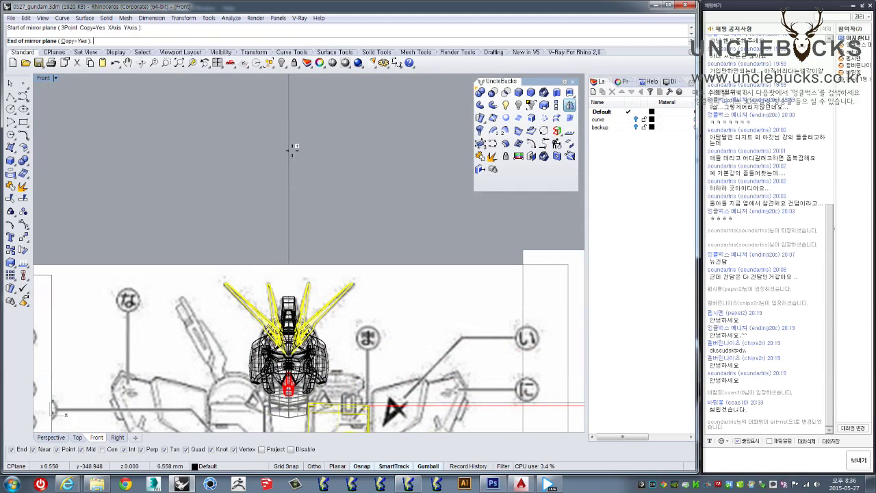
{"action": "left_click", "coordinate": [291, 204]}
{"action": "right_click_drag", "start_coordinate": [303, 269], "coordinate": [293, 148]}
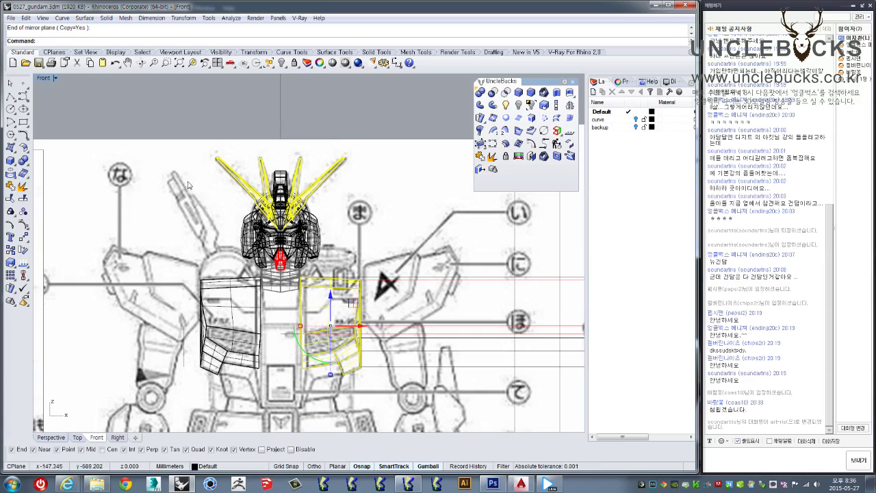
Step: Maximize the Perspective viewport and orbit to check both armor halves
{"action": "double_click", "coordinate": [44, 78]}
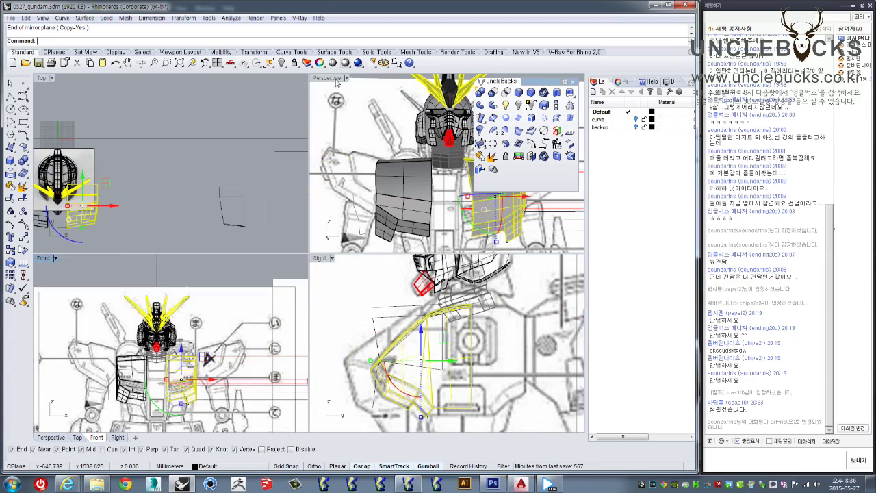
{"action": "double_click", "coordinate": [338, 79]}
{"action": "mouse_move", "coordinate": [337, 83]}
{"action": "right_mouse_down"}
{"action": "mouse_move", "coordinate": [210, 160]}
{"action": "mouse_move", "coordinate": [280, 212]}
{"action": "mouse_move", "coordinate": [424, 274]}
{"action": "mouse_move", "coordinate": [186, 156]}
{"action": "right_mouse_up"}
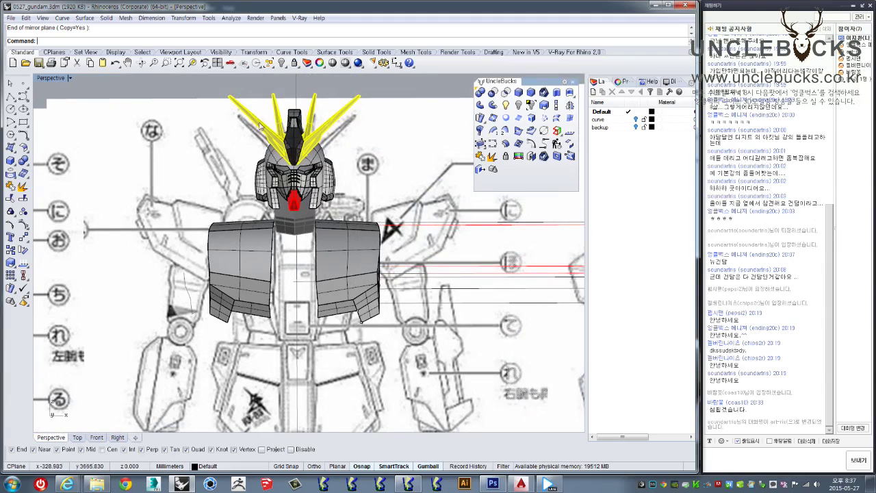
Step: In Block Edit, change the armor's display colour to Blue, after briefly trying Cyan
{"action": "right_click_drag", "start_coordinate": [260, 125], "coordinate": [274, 130]}
{"action": "double_click", "coordinate": [346, 251]}
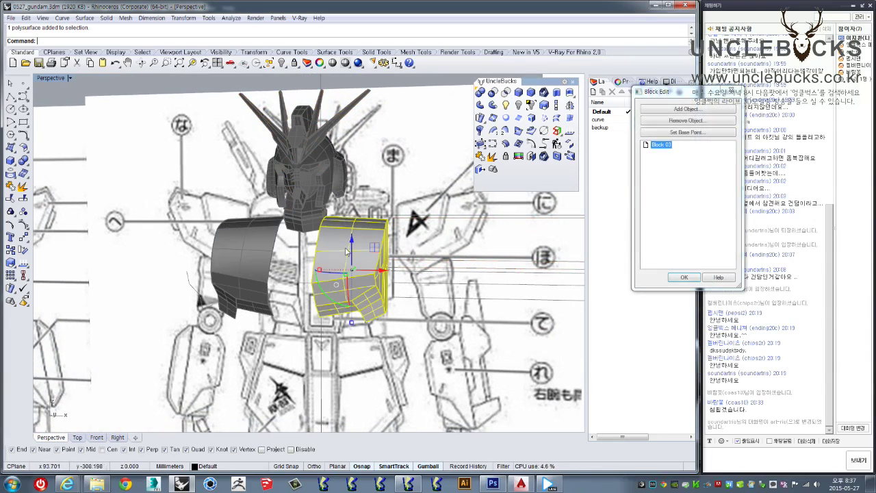
{"action": "left_click_drag", "start_coordinate": [679, 91], "coordinate": [776, 44]}
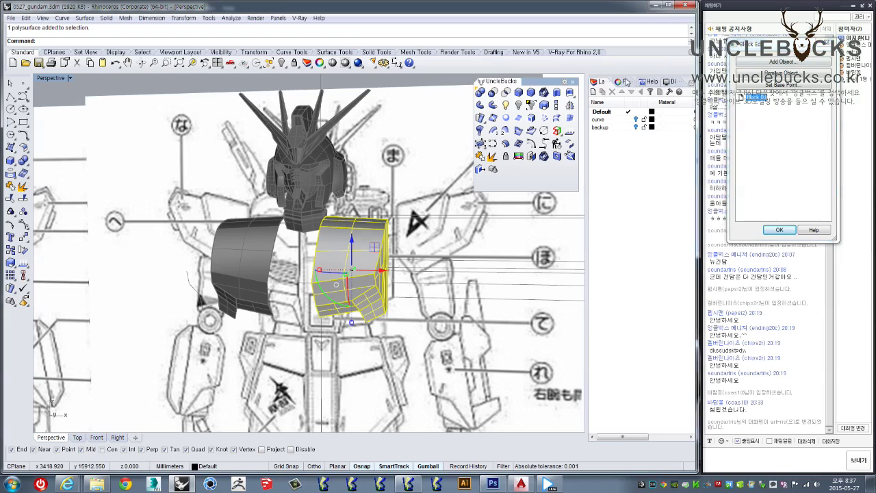
{"action": "left_click", "coordinate": [621, 82]}
{"action": "left_click", "coordinate": [657, 143]}
{"action": "left_click", "coordinate": [655, 197]}
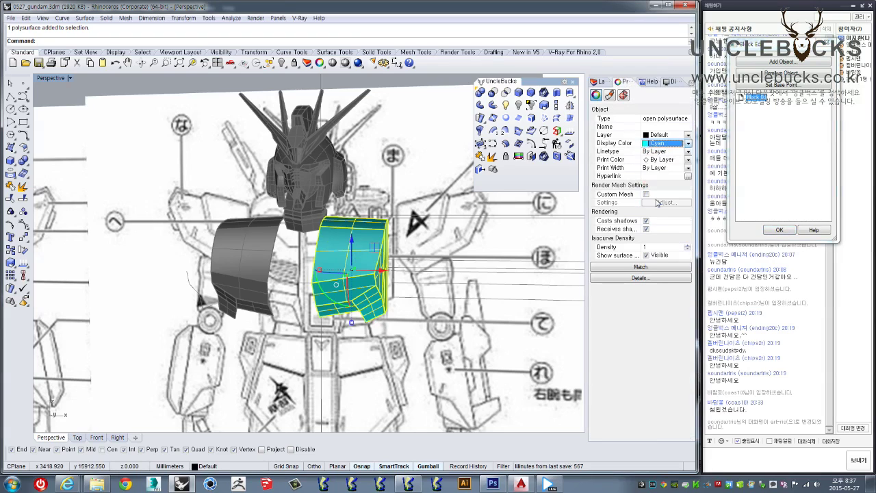
{"action": "left_click", "coordinate": [656, 146]}
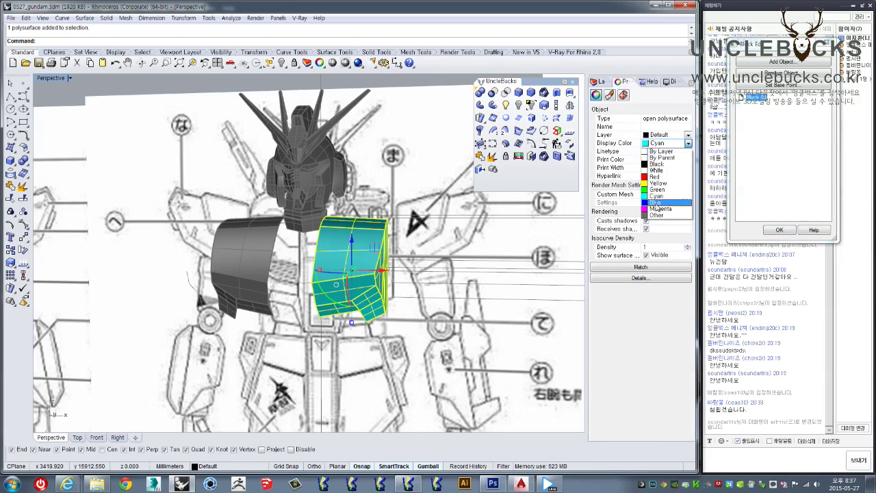
{"action": "left_click", "coordinate": [655, 204]}
{"action": "left_click", "coordinate": [779, 230]}
{"action": "mouse_move", "coordinate": [403, 159]}
{"action": "right_mouse_down"}
{"action": "mouse_move", "coordinate": [385, 176]}
{"action": "mouse_move", "coordinate": [439, 230]}
{"action": "mouse_move", "coordinate": [328, 221]}
{"action": "mouse_move", "coordinate": [439, 221]}
{"action": "mouse_move", "coordinate": [405, 197]}
{"action": "right_mouse_up"}
{"action": "left_click", "coordinate": [329, 221]}
{"action": "key", "text": "Escape"}
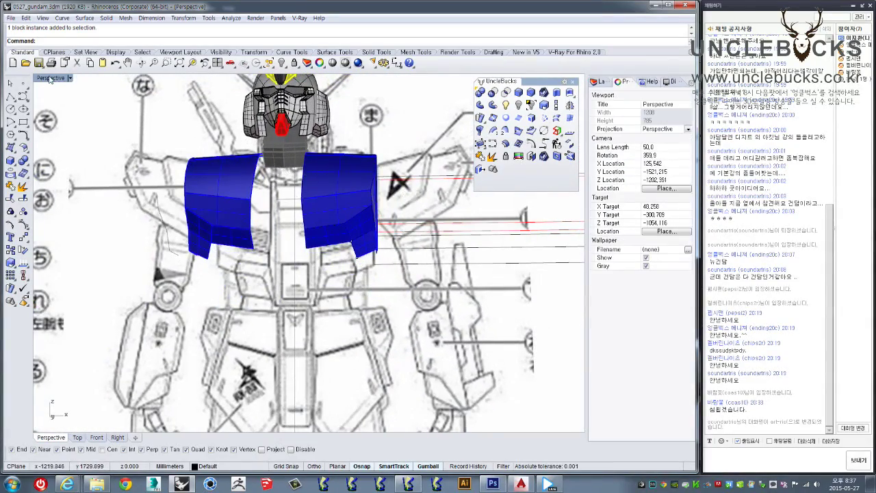
Step: Maximize the Front viewport and zoom in on the side-view reference drawing
{"action": "double_click", "coordinate": [49, 80]}
{"action": "double_click", "coordinate": [43, 259]}
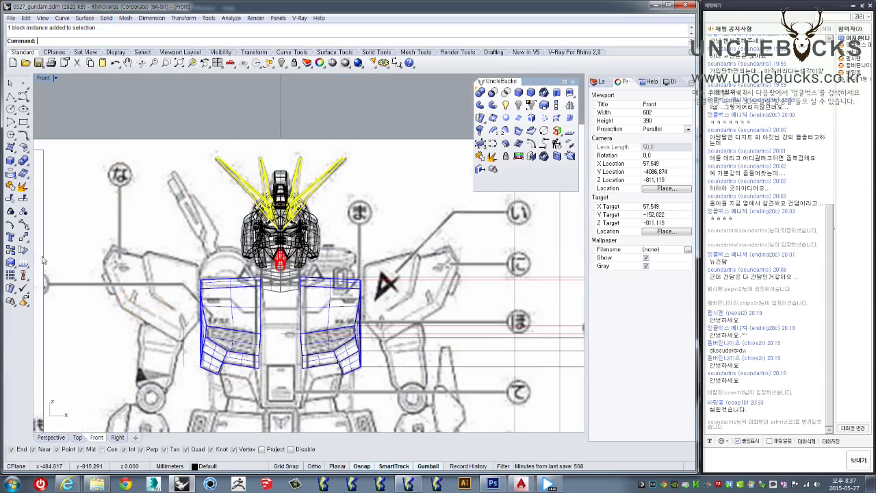
{"action": "scroll", "coordinate": [292, 268], "scroll_direction": "up", "scroll_amount": 1}
{"action": "scroll", "coordinate": [292, 269], "scroll_direction": "up", "scroll_amount": 1}
{"action": "scroll", "coordinate": [293, 269], "scroll_direction": "up", "scroll_amount": 1}
{"action": "scroll", "coordinate": [293, 268], "scroll_direction": "up", "scroll_amount": 1}
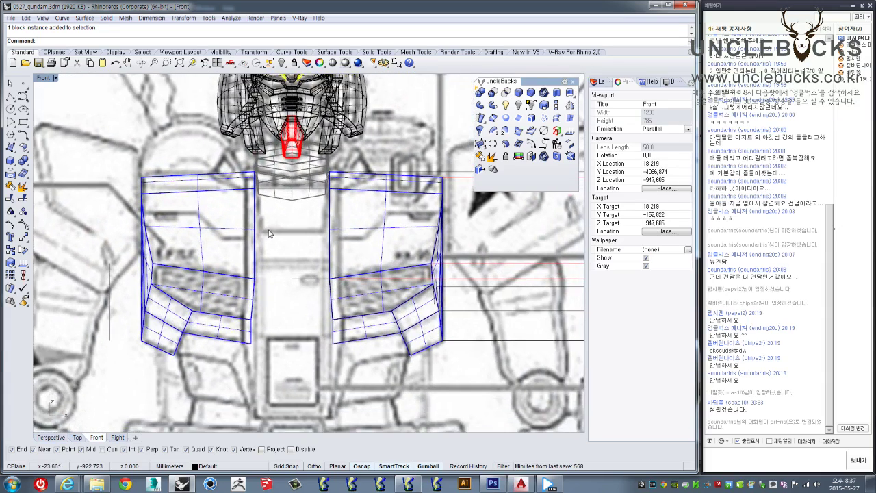
{"action": "scroll", "coordinate": [293, 268], "scroll_direction": "up", "scroll_amount": 1}
{"action": "left_click", "coordinate": [9, 97]}
{"action": "scroll", "coordinate": [244, 254], "scroll_direction": "down", "scroll_amount": 1}
{"action": "scroll", "coordinate": [470, 172], "scroll_direction": "down", "scroll_amount": 1}
{"action": "scroll", "coordinate": [293, 219], "scroll_direction": "up", "scroll_amount": 2}
{"action": "scroll", "coordinate": [293, 220], "scroll_direction": "up", "scroll_amount": 1}
{"action": "scroll", "coordinate": [298, 229], "scroll_direction": "down", "scroll_amount": 1}
{"action": "scroll", "coordinate": [301, 240], "scroll_direction": "down", "scroll_amount": 1}
{"action": "scroll", "coordinate": [307, 252], "scroll_direction": "down", "scroll_amount": 1}
{"action": "scroll", "coordinate": [307, 251], "scroll_direction": "down", "scroll_amount": 2}
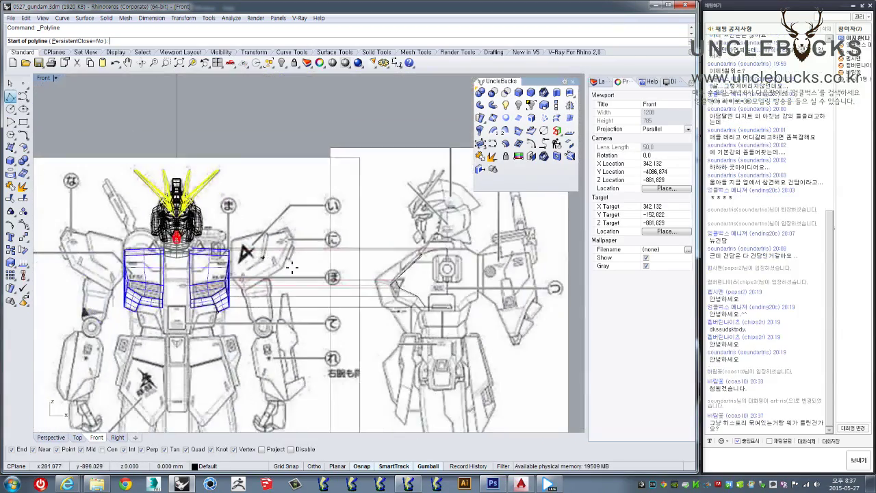
{"action": "scroll", "coordinate": [388, 285], "scroll_direction": "up", "scroll_amount": 2}
{"action": "key", "text": "Escape"}
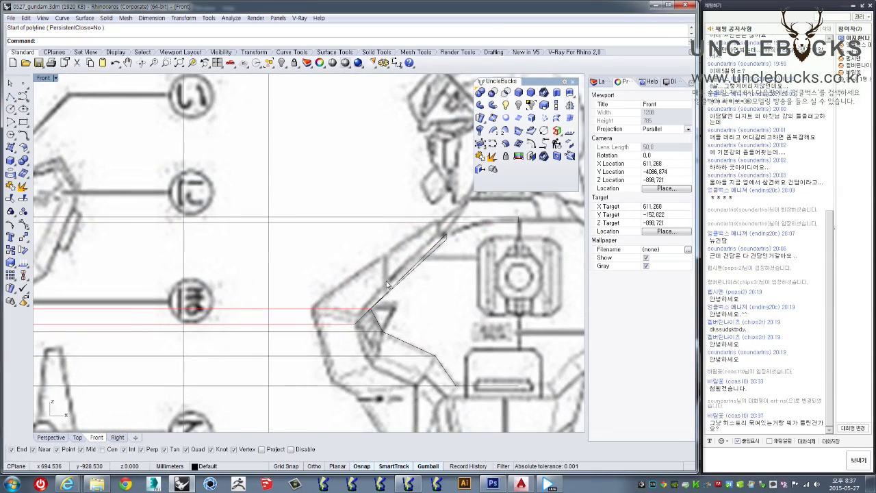
{"action": "scroll", "coordinate": [387, 285], "scroll_direction": "down", "scroll_amount": 1}
{"action": "scroll", "coordinate": [274, 226], "scroll_direction": "down", "scroll_amount": 1}
{"action": "scroll", "coordinate": [157, 171], "scroll_direction": "down", "scroll_amount": 1}
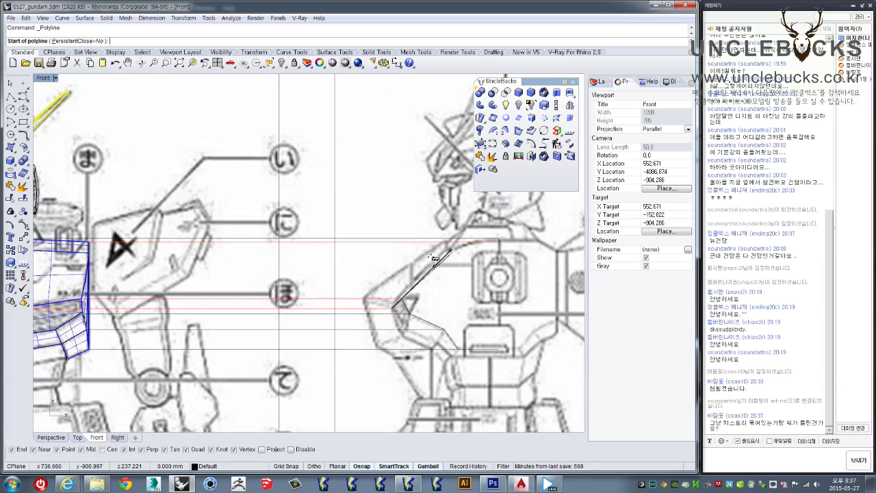
{"action": "scroll", "coordinate": [432, 257], "scroll_direction": "up", "scroll_amount": 2}
{"action": "scroll", "coordinate": [396, 271], "scroll_direction": "down", "scroll_amount": 2}
{"action": "key", "text": "Escape"}
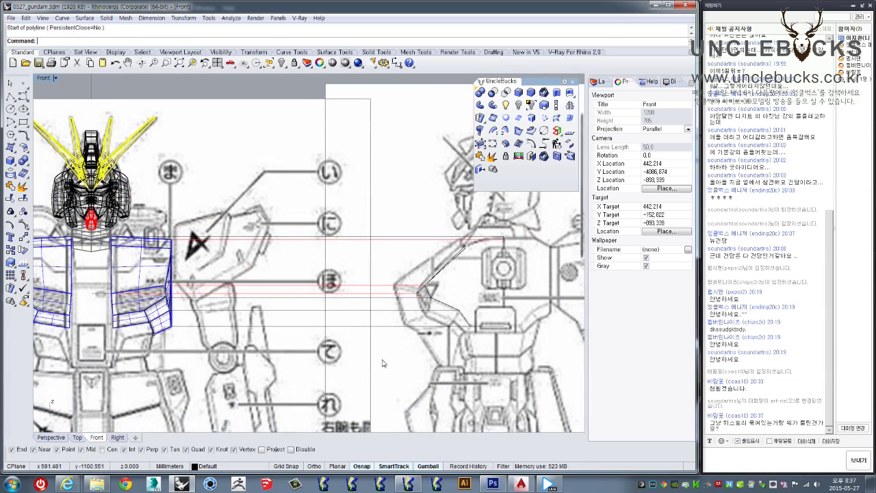
Step: Window-select and delete the seven horizontal guide curves
{"action": "left_click_drag", "start_coordinate": [438, 363], "coordinate": [346, 236]}
{"action": "key", "text": "Delete"}
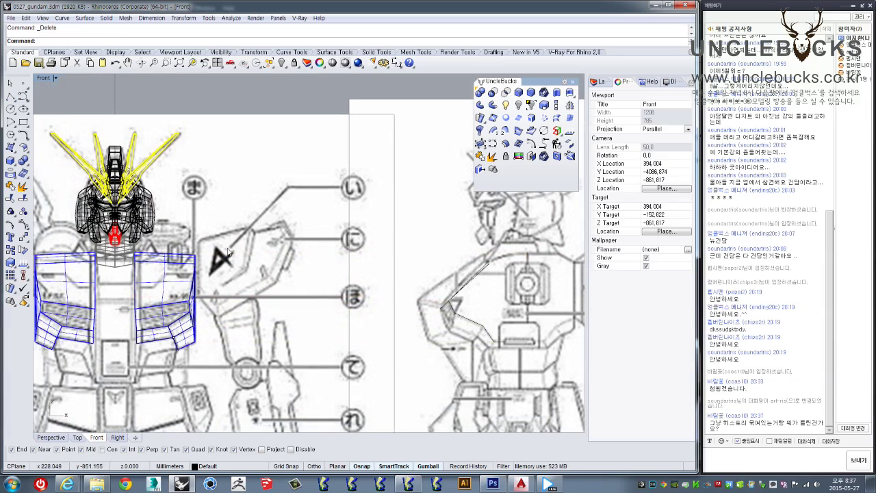
{"action": "scroll", "coordinate": [168, 251], "scroll_direction": "up", "scroll_amount": 1}
{"action": "scroll", "coordinate": [156, 266], "scroll_direction": "down", "scroll_amount": 2}
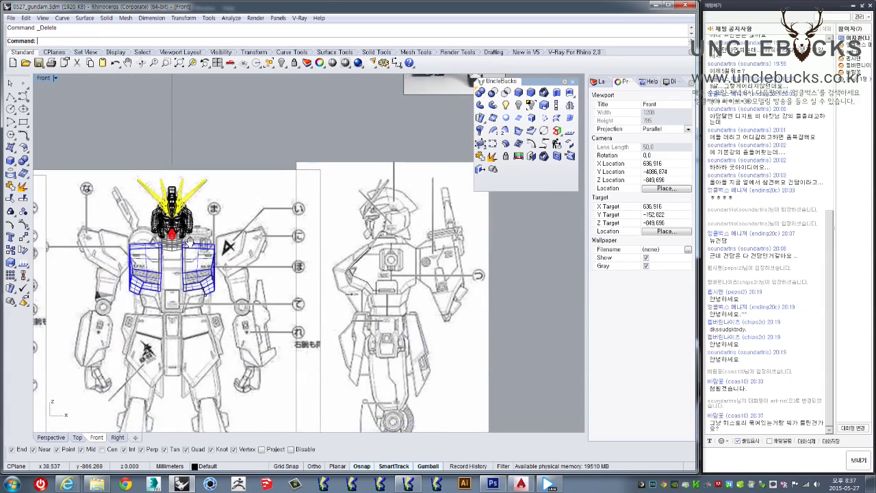
{"action": "scroll", "coordinate": [216, 239], "scroll_direction": "down", "scroll_amount": 1}
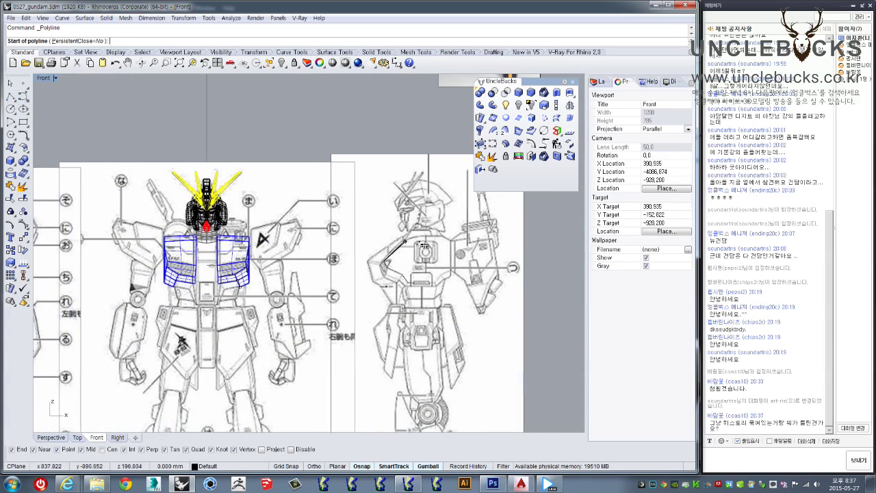
{"action": "scroll", "coordinate": [423, 243], "scroll_direction": "up", "scroll_amount": 3}
{"action": "scroll", "coordinate": [414, 222], "scroll_direction": "up", "scroll_amount": 3}
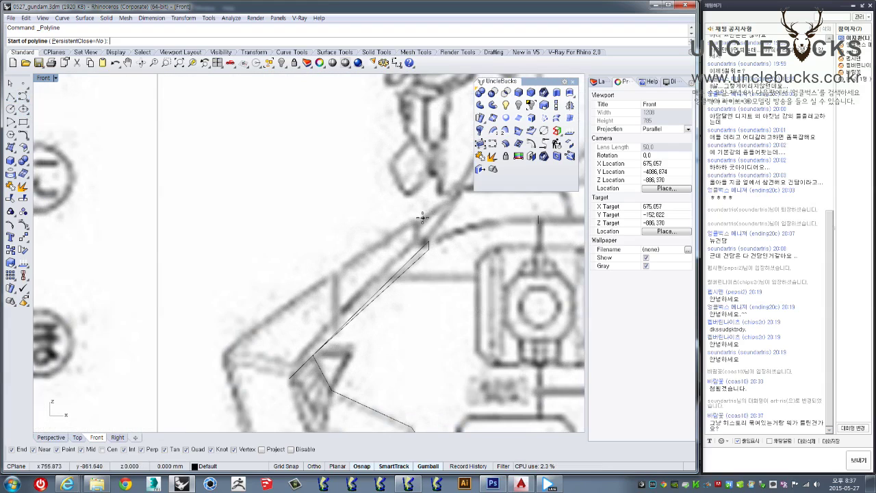
{"action": "scroll", "coordinate": [422, 218], "scroll_direction": "down", "scroll_amount": 2}
{"action": "right_click_drag", "start_coordinate": [422, 217], "coordinate": [348, 238]}
{"action": "scroll", "coordinate": [348, 239], "scroll_direction": "up", "scroll_amount": 2}
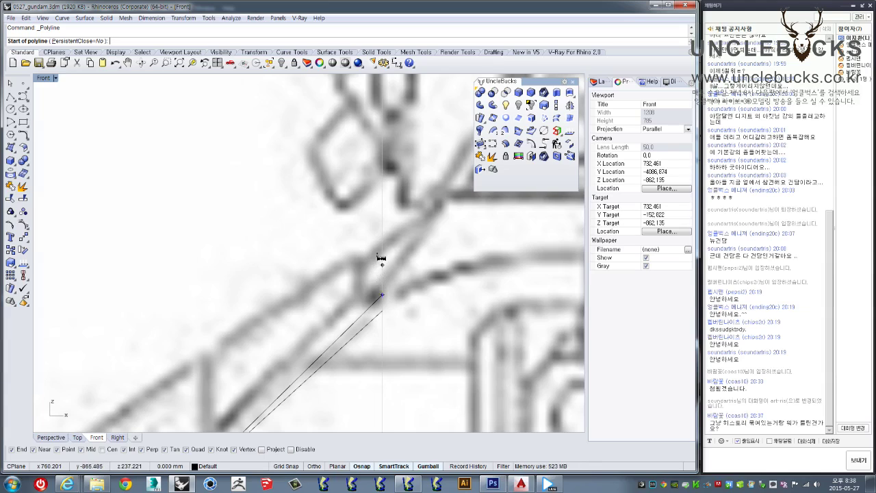
Step: Start a polyline at the line endpoint and trace the armor edge to its outer corner
{"action": "left_click", "coordinate": [382, 294]}
{"action": "key", "text": "Escape"}
{"action": "key", "text": "Return"}
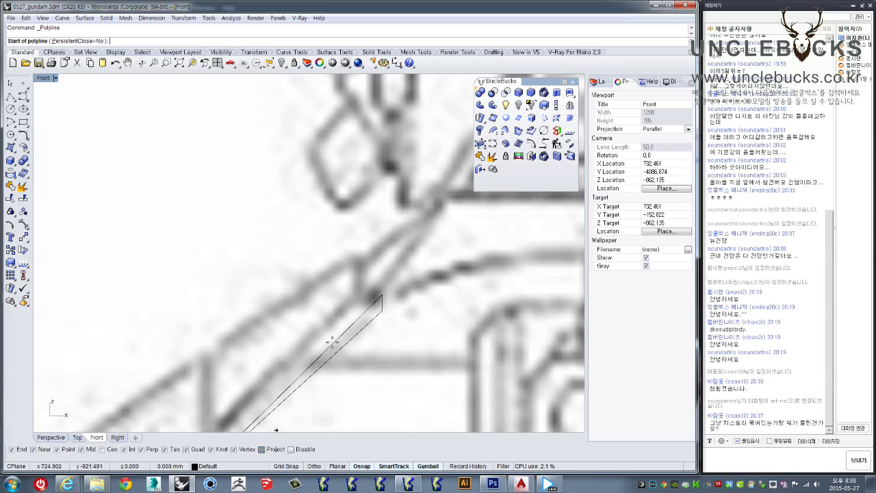
{"action": "left_click", "coordinate": [382, 294]}
{"action": "left_click", "coordinate": [382, 256]}
{"action": "left_click", "coordinate": [345, 259]}
{"action": "right_click_drag", "start_coordinate": [187, 366], "coordinate": [367, 201]}
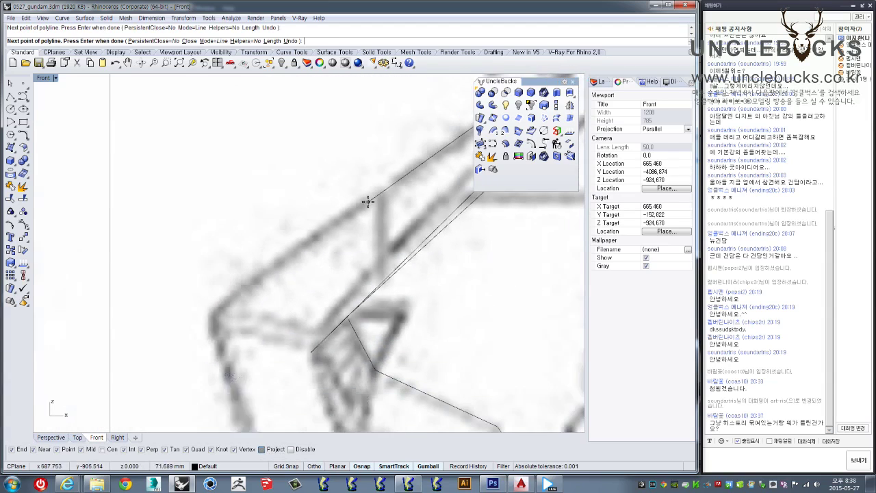
{"action": "scroll", "coordinate": [363, 204], "scroll_direction": "down", "scroll_amount": 5}
{"action": "left_click", "coordinate": [266, 279]}
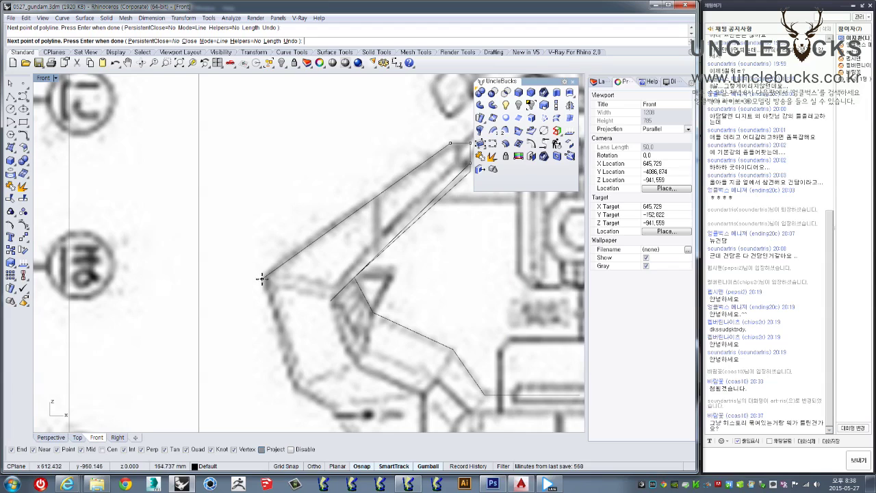
Step: Continue the polyline along the lower armor edge to its final point and finish it
{"action": "right_click_drag", "start_coordinate": [301, 347], "coordinate": [274, 225]}
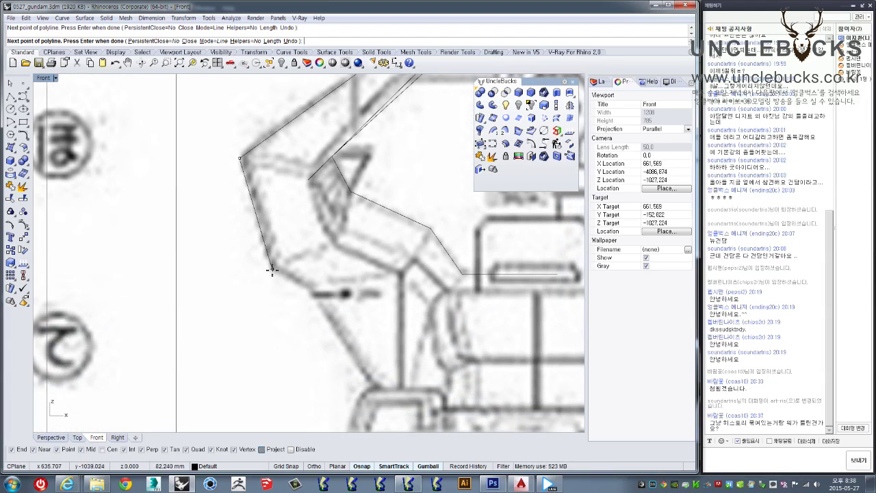
{"action": "left_click", "coordinate": [312, 288]}
{"action": "right_click_drag", "start_coordinate": [373, 388], "coordinate": [337, 275]}
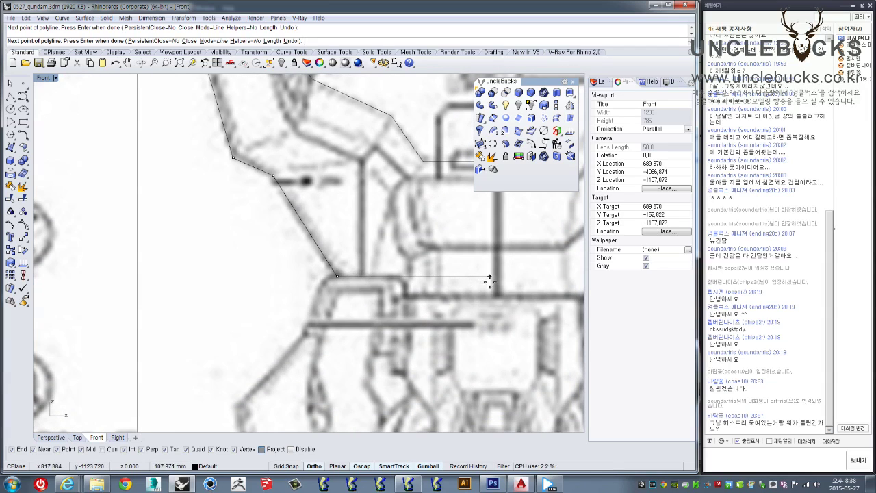
{"action": "scroll", "coordinate": [495, 281], "scroll_direction": "down", "scroll_amount": 3}
{"action": "scroll", "coordinate": [479, 288], "scroll_direction": "down", "scroll_amount": 2}
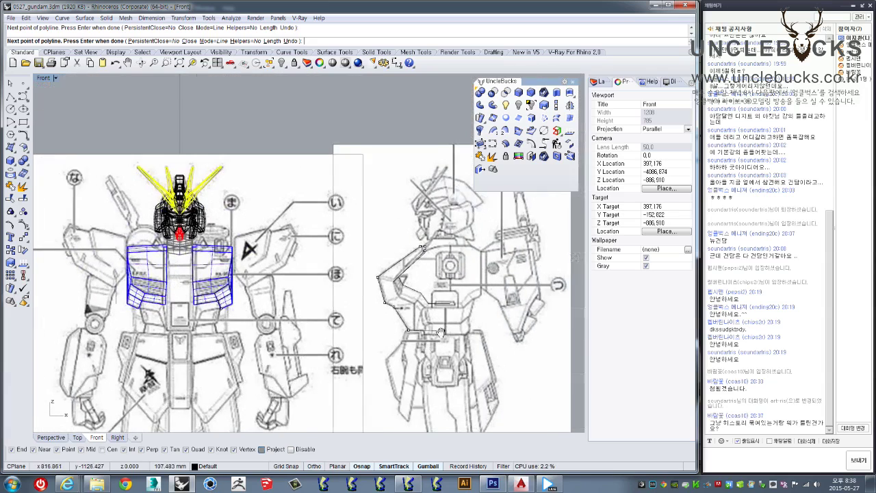
{"action": "scroll", "coordinate": [449, 301], "scroll_direction": "up", "scroll_amount": 3}
{"action": "scroll", "coordinate": [449, 302], "scroll_direction": "up", "scroll_amount": 2}
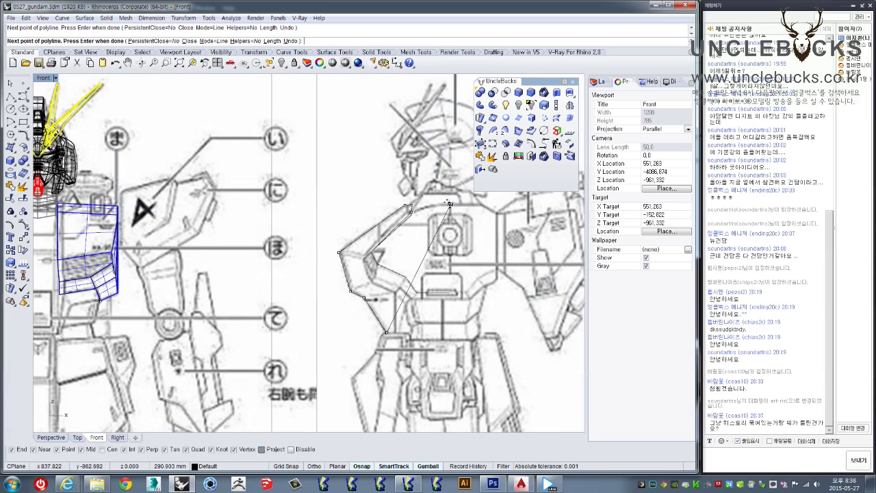
{"action": "left_click", "coordinate": [448, 333]}
{"action": "key", "text": "Return"}
{"action": "left_click", "coordinate": [395, 314]}
{"action": "right_click_drag", "start_coordinate": [402, 263], "coordinate": [392, 295]}
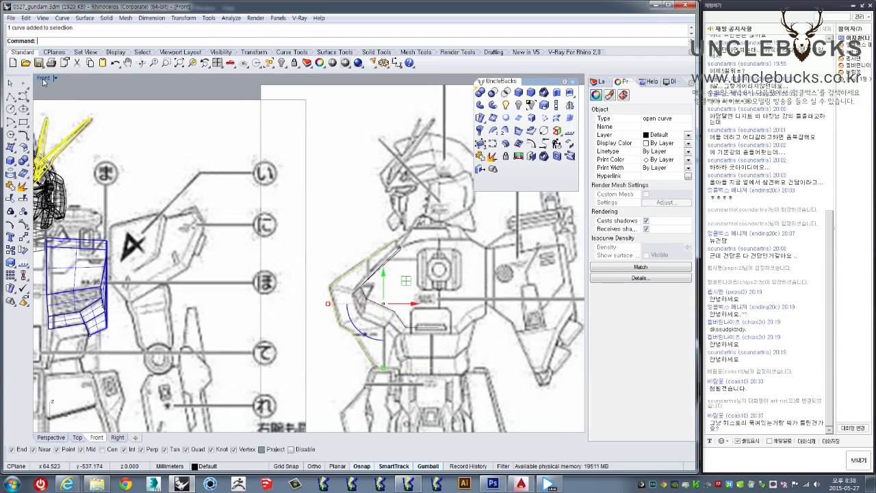
Step: Slide the traced outline curve left onto the blue chest armor in the Right view
{"action": "right_click_drag", "start_coordinate": [199, 156], "coordinate": [274, 162]}
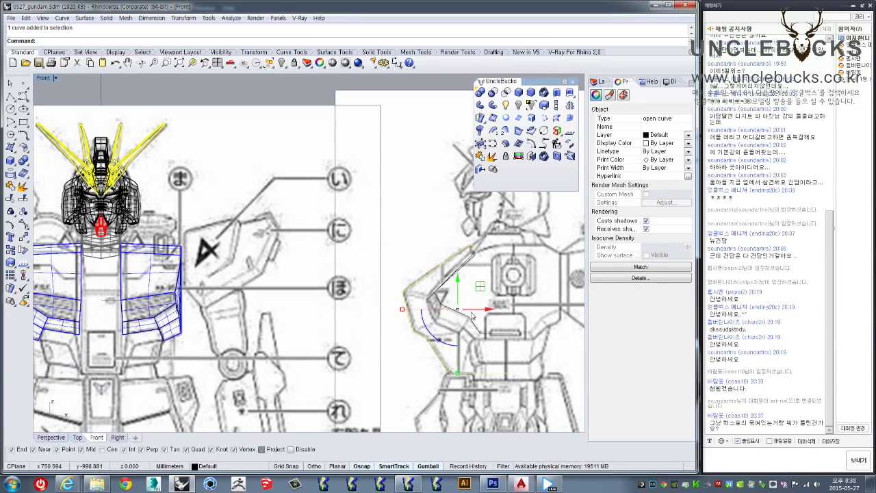
{"action": "left_click_drag", "start_coordinate": [478, 312], "coordinate": [177, 312]}
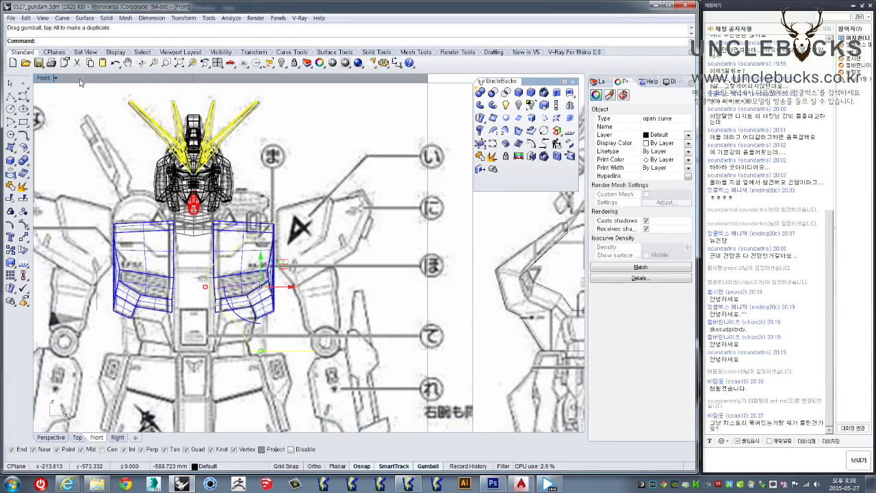
{"action": "key", "text": "ctrl+F1"}
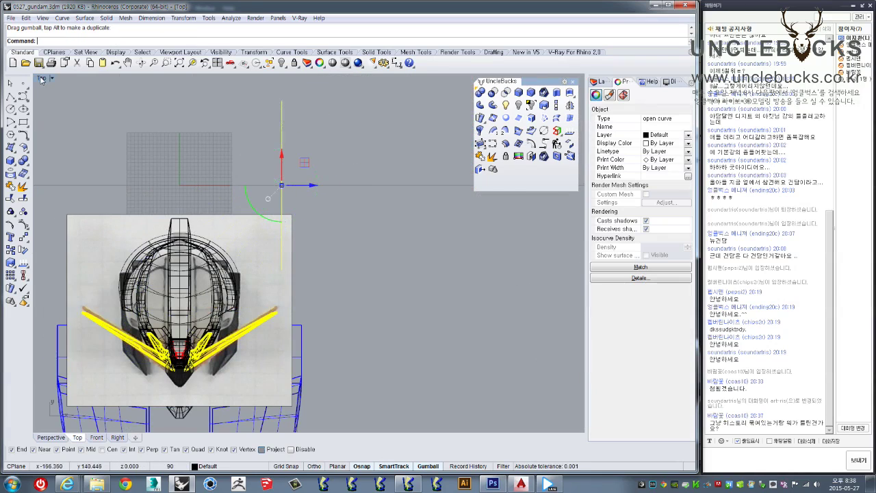
{"action": "key", "text": "ctrl+F5"}
{"action": "scroll", "coordinate": [382, 342], "scroll_direction": "down", "scroll_amount": 2}
{"action": "left_click", "coordinate": [575, 298]}
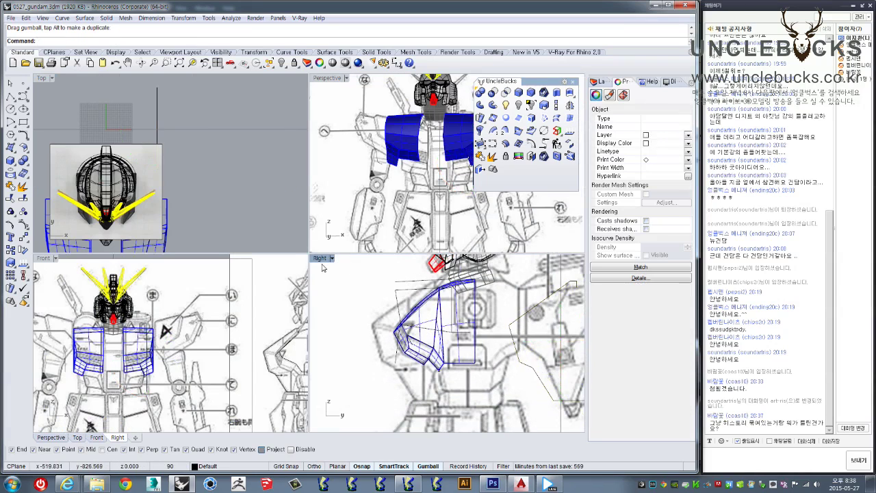
{"action": "key", "text": "Down"}
{"action": "key", "text": "Down"}
{"action": "key", "text": "Down"}
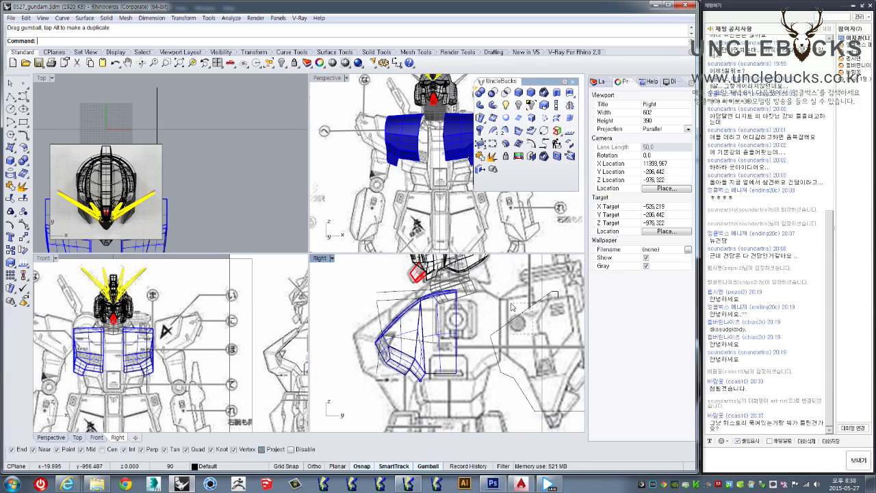
{"action": "left_click", "coordinate": [513, 308]}
{"action": "left_click_drag", "start_coordinate": [427, 335], "coordinate": [438, 334]}
{"action": "key", "text": "ctrl+z"}
{"action": "left_click_drag", "start_coordinate": [519, 356], "coordinate": [384, 356]}
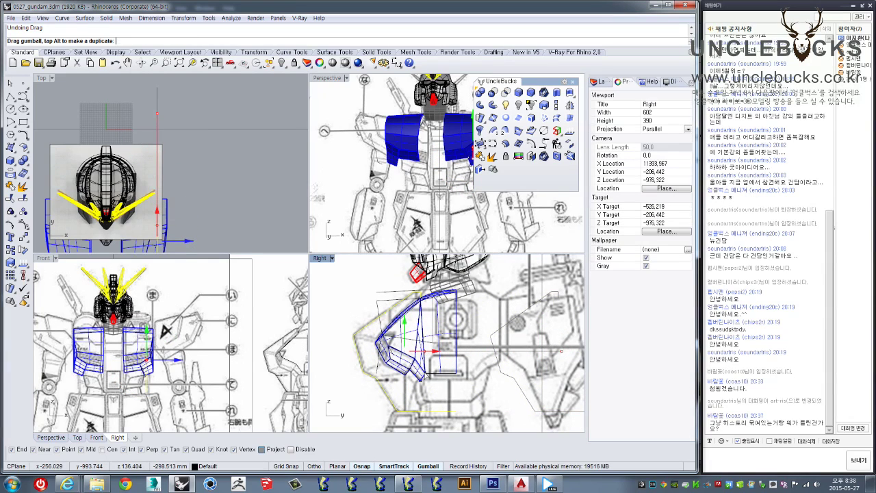
{"action": "left_click_drag", "start_coordinate": [405, 350], "coordinate": [402, 351]}
Step: Check the chest in Perspective, then start Move (M) on the centre curve with a Front-view base point
{"action": "double_click", "coordinate": [327, 77]}
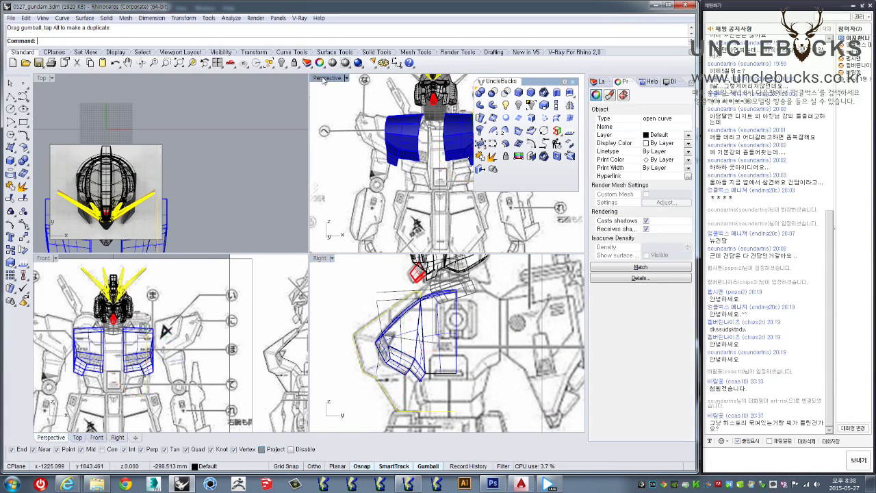
{"action": "scroll", "coordinate": [324, 88], "scroll_direction": "up", "scroll_amount": 6}
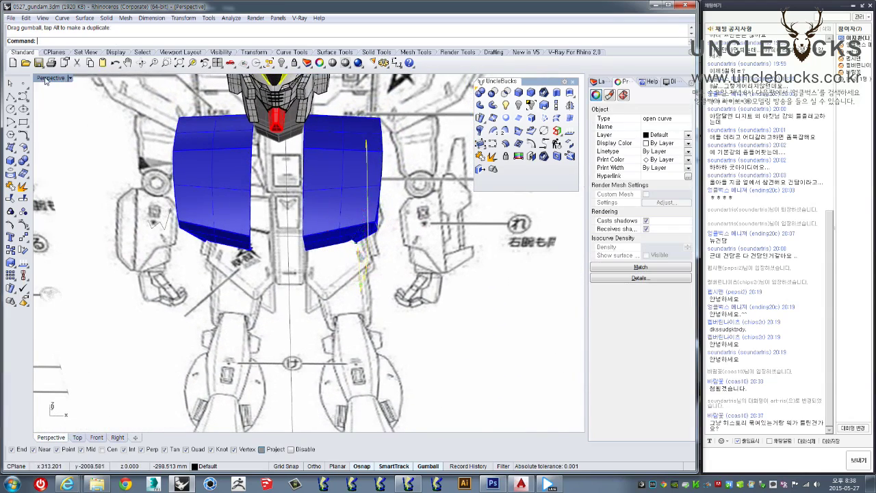
{"action": "double_click", "coordinate": [60, 78]}
{"action": "scroll", "coordinate": [177, 349], "scroll_direction": "up", "scroll_amount": 5}
{"action": "scroll", "coordinate": [198, 353], "scroll_direction": "up", "scroll_amount": 3}
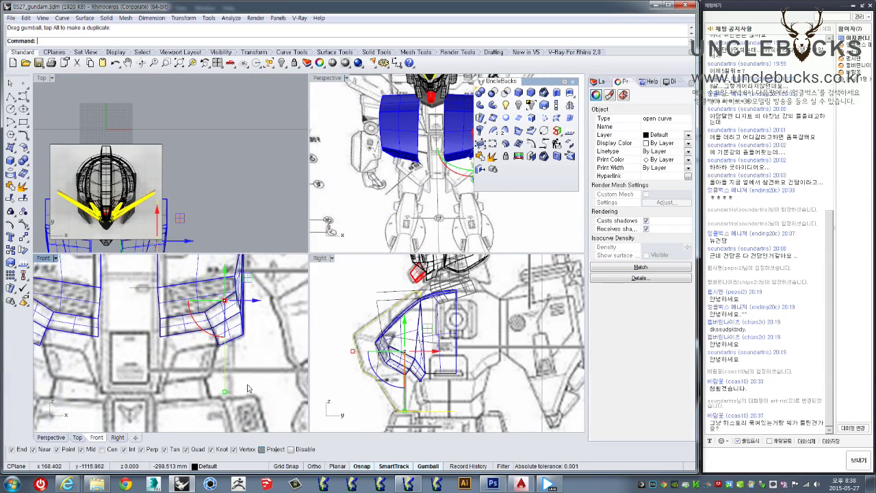
{"action": "type", "text": "m"}
{"action": "key", "text": "Return"}
{"action": "left_click", "coordinate": [223, 368]}
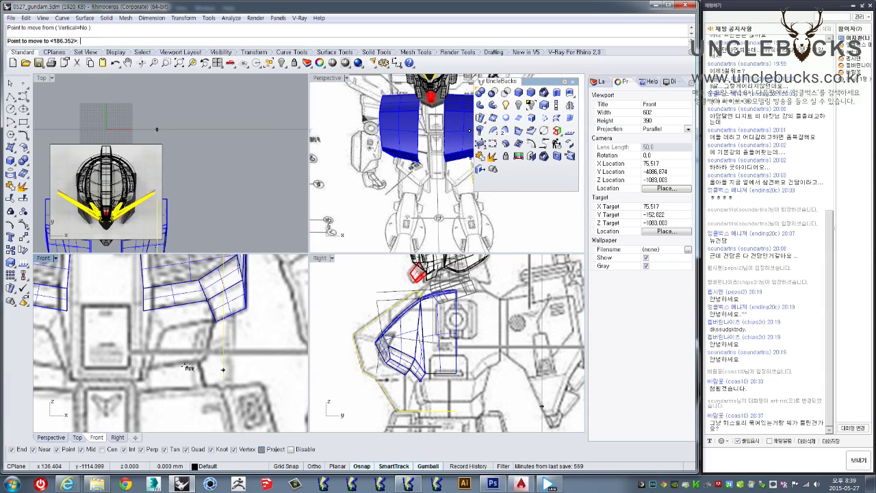
Step: Drop the centre chest curve at its new position and check it in Perspective
{"action": "left_click", "coordinate": [104, 373]}
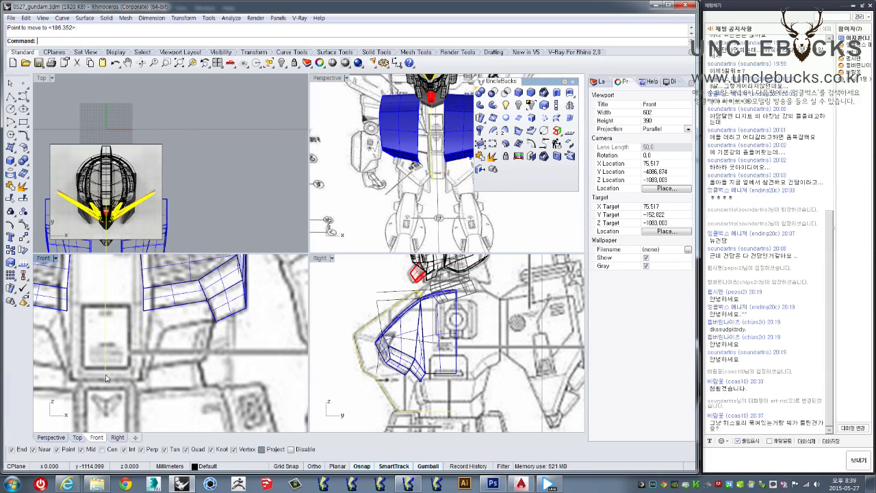
{"action": "double_click", "coordinate": [320, 78]}
{"action": "mouse_move", "coordinate": [302, 226]}
{"action": "right_mouse_down"}
{"action": "mouse_move", "coordinate": [300, 213]}
{"action": "mouse_move", "coordinate": [276, 216]}
{"action": "right_mouse_up"}
{"action": "scroll", "coordinate": [299, 214], "scroll_direction": "up", "scroll_amount": 3}
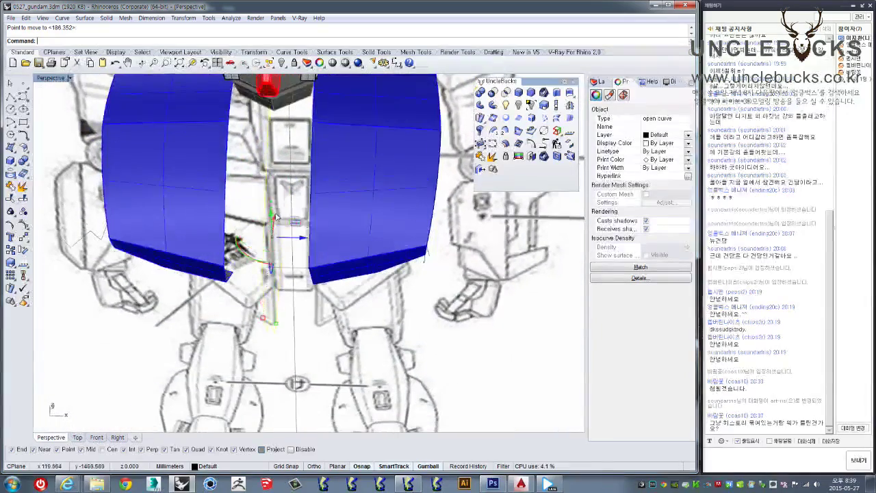
{"action": "double_click", "coordinate": [51, 78]}
{"action": "scroll", "coordinate": [137, 329], "scroll_direction": "up", "scroll_amount": 2}
{"action": "scroll", "coordinate": [137, 328], "scroll_direction": "up", "scroll_amount": 2}
Step: Slide the centre chest curve right along X onto the centre line in Front view
{"action": "double_click", "coordinate": [41, 262]}
{"action": "right_click_drag", "start_coordinate": [214, 235], "coordinate": [226, 286]}
{"action": "mouse_move", "coordinate": [217, 299]}
{"action": "left_mouse_down"}
{"action": "mouse_move", "coordinate": [241, 317]}
{"action": "mouse_move", "coordinate": [265, 361]}
{"action": "left_mouse_up"}
{"action": "scroll", "coordinate": [254, 219], "scroll_direction": "down", "scroll_amount": 5}
{"action": "scroll", "coordinate": [255, 180], "scroll_direction": "up", "scroll_amount": 3}
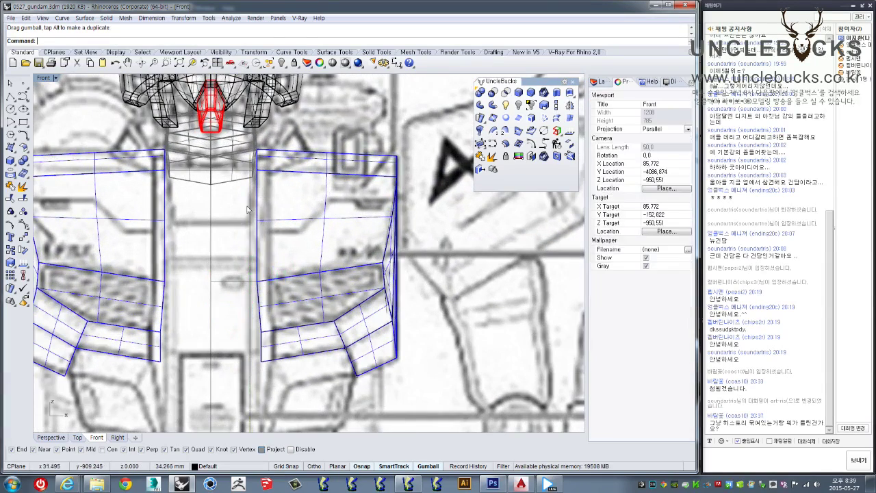
{"action": "left_click", "coordinate": [288, 209]}
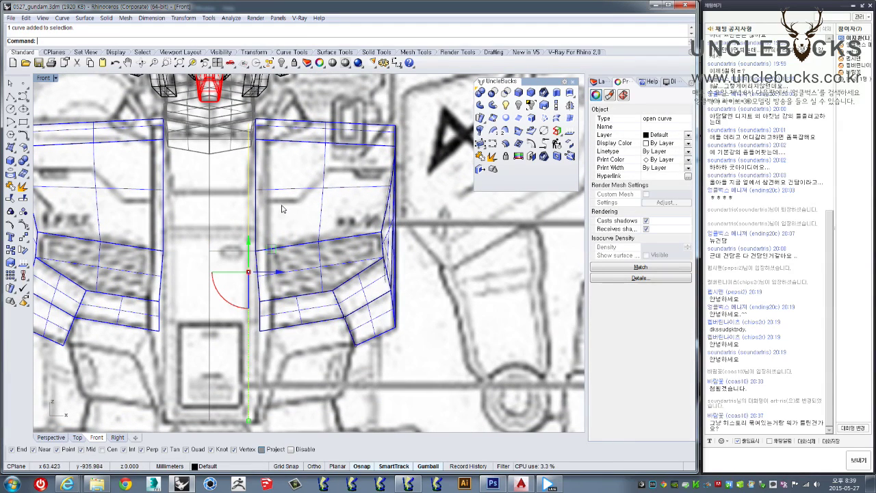
{"action": "scroll", "coordinate": [246, 239], "scroll_direction": "down", "scroll_amount": 3}
{"action": "scroll", "coordinate": [241, 268], "scroll_direction": "down", "scroll_amount": 2}
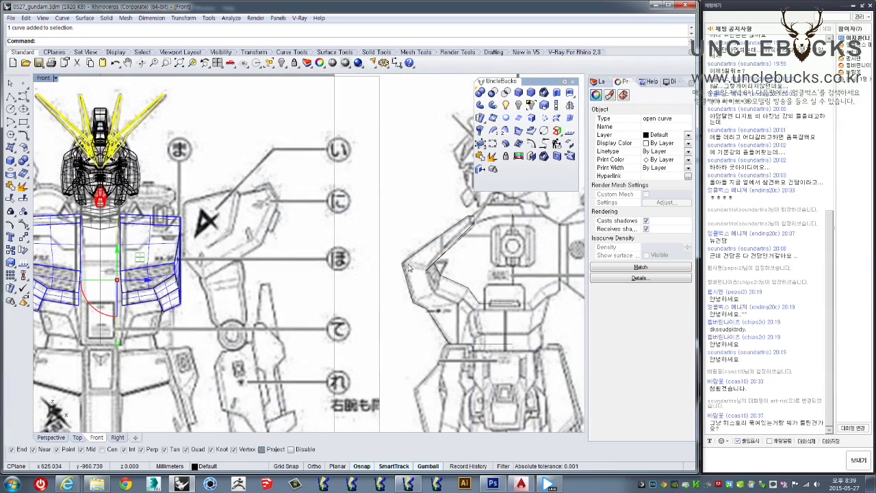
{"action": "scroll", "coordinate": [111, 275], "scroll_direction": "up", "scroll_amount": 2}
Step: Turn on edit points, nudge five points left and adjust one top point to fit the armor
{"action": "left_click", "coordinate": [10, 225]}
{"action": "right_click_drag", "start_coordinate": [99, 250], "coordinate": [142, 249]}
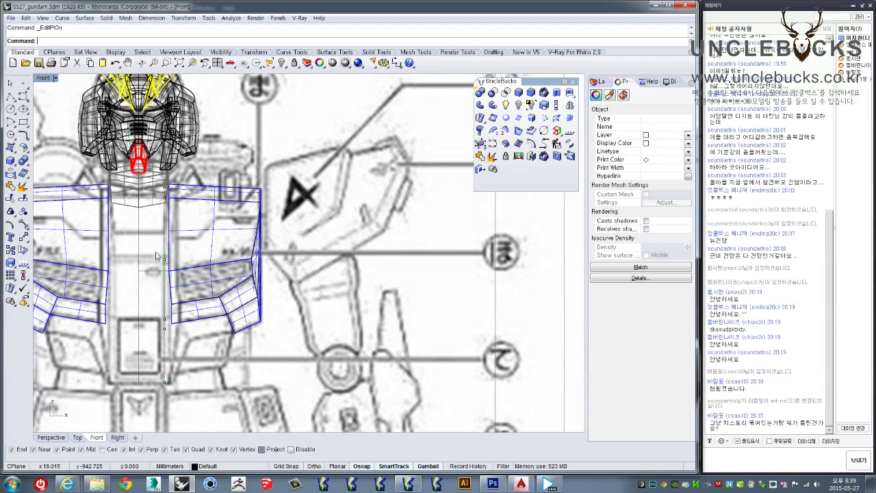
{"action": "left_click_drag", "start_coordinate": [156, 256], "coordinate": [171, 279]}
{"action": "left_click_drag", "start_coordinate": [170, 330], "coordinate": [168, 337]}
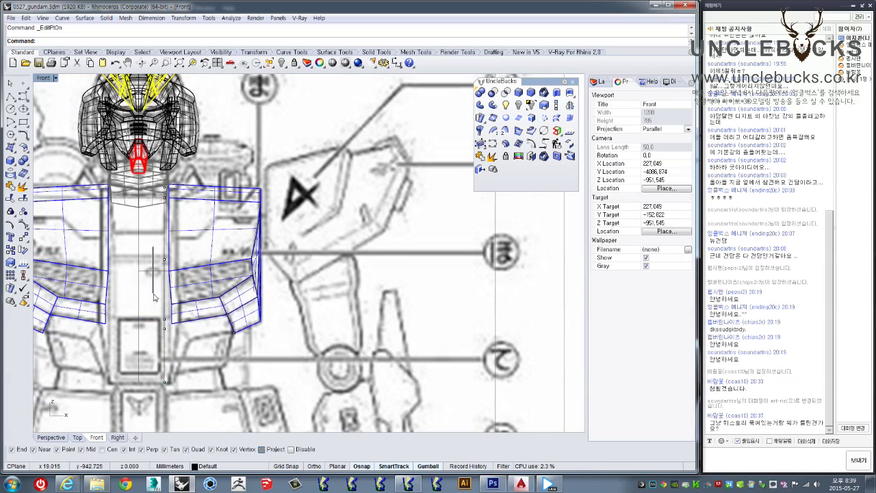
{"action": "left_click_drag", "start_coordinate": [155, 297], "coordinate": [170, 391]}
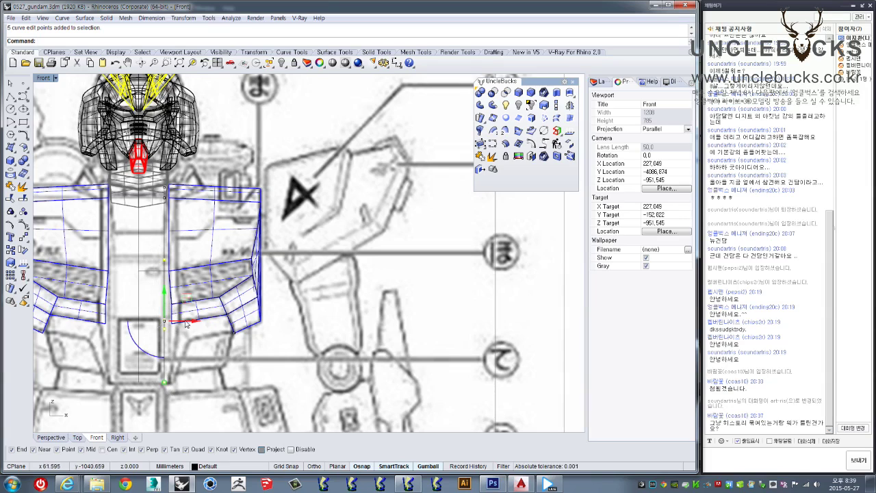
{"action": "left_click_drag", "start_coordinate": [186, 323], "coordinate": [182, 325]}
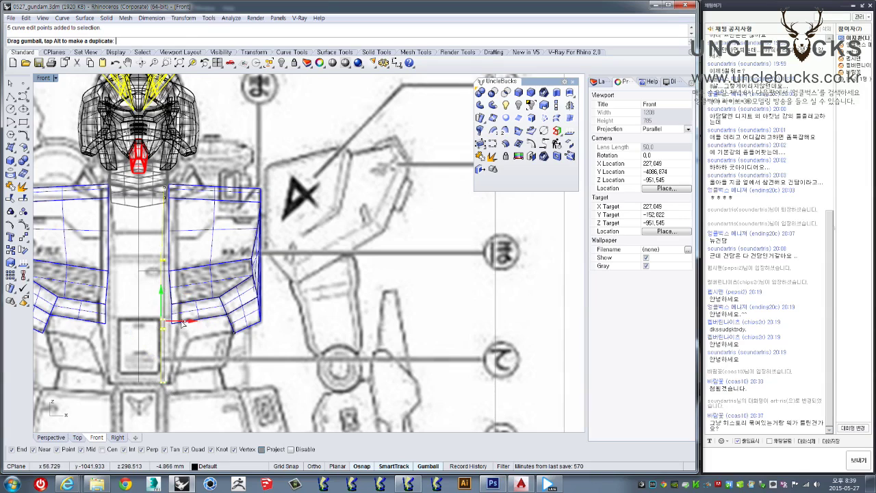
{"action": "key", "text": "Escape"}
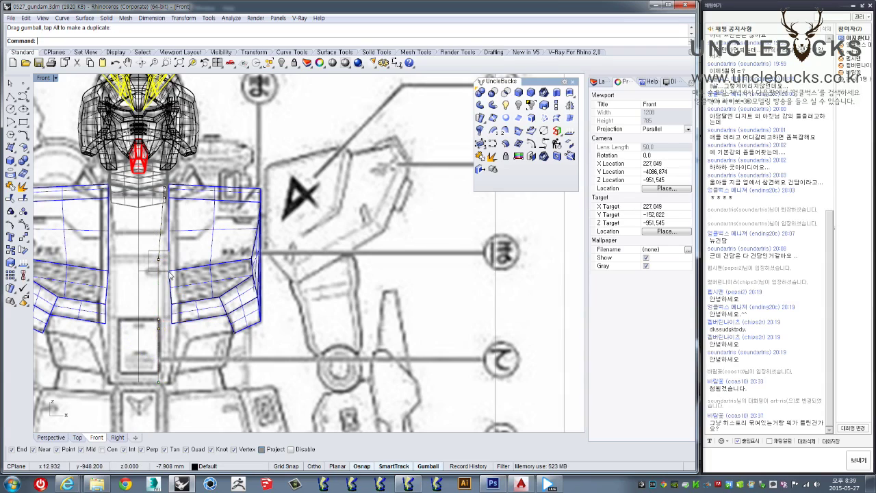
{"action": "left_click", "coordinate": [160, 260]}
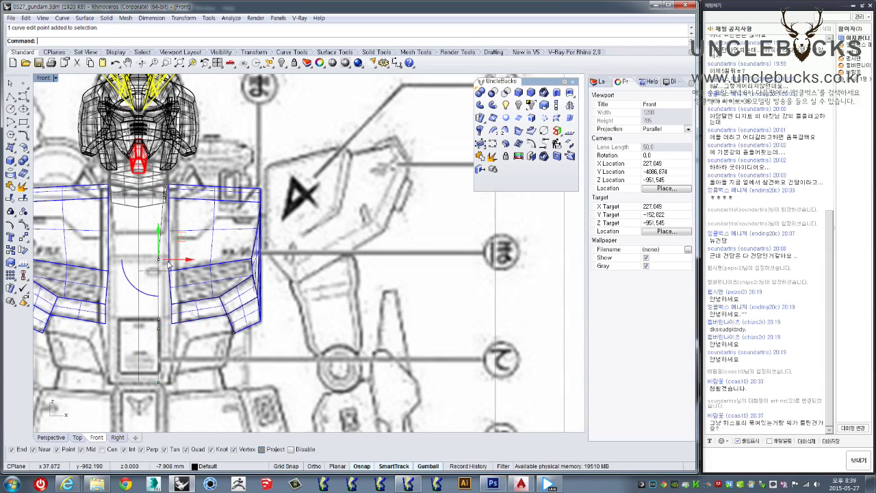
{"action": "right_click_drag", "start_coordinate": [175, 262], "coordinate": [181, 274]}
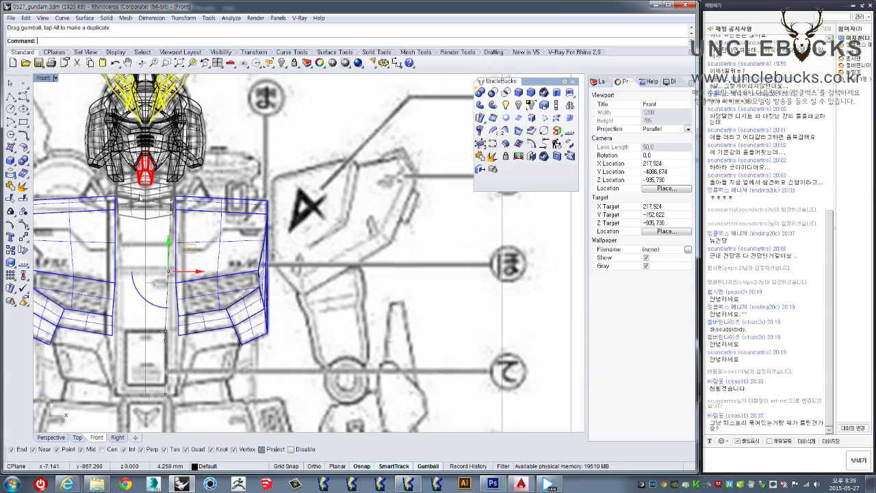
Step: Inspect the reshaped centre chest curve from the chest front in Perspective
{"action": "double_click", "coordinate": [41, 78]}
{"action": "double_click", "coordinate": [331, 78]}
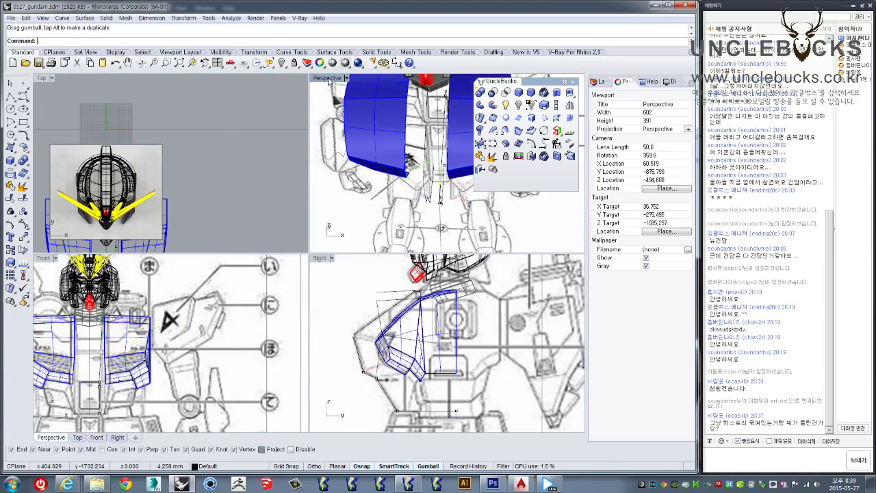
{"action": "left_click", "coordinate": [289, 239]}
{"action": "mouse_move", "coordinate": [290, 240]}
{"action": "right_mouse_down"}
{"action": "mouse_move", "coordinate": [344, 194]}
{"action": "mouse_move", "coordinate": [349, 245]}
{"action": "mouse_move", "coordinate": [209, 203]}
{"action": "right_mouse_up"}
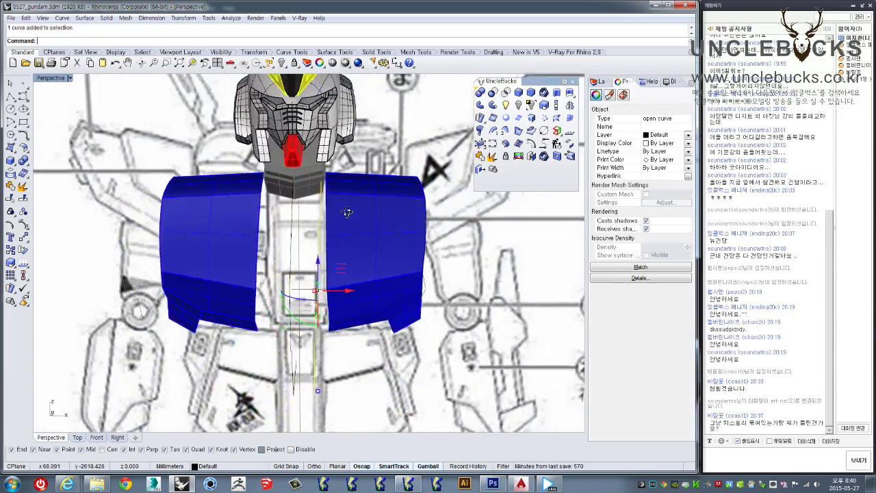
{"action": "double_click", "coordinate": [50, 78]}
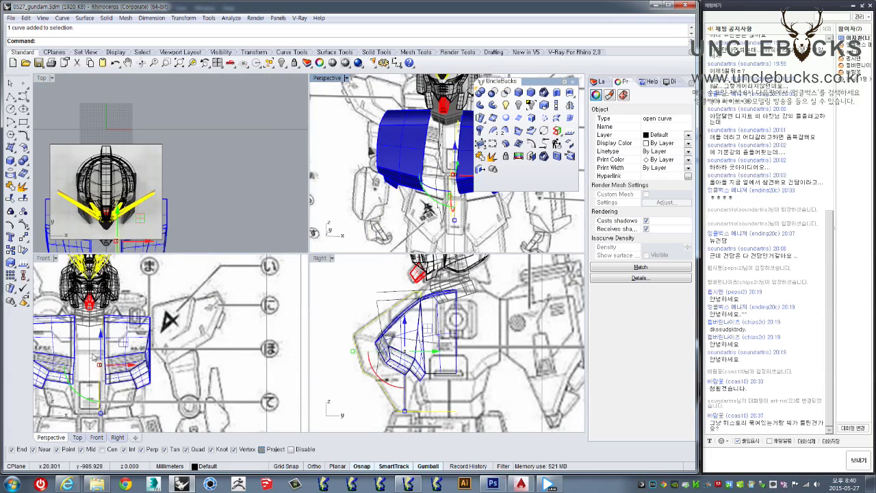
{"action": "double_click", "coordinate": [43, 258]}
{"action": "scroll", "coordinate": [308, 253], "scroll_direction": "down", "scroll_amount": 2}
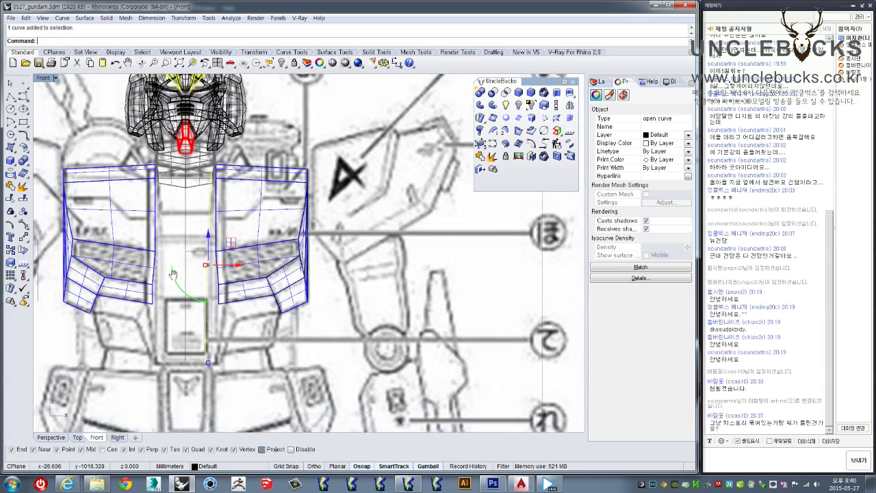
{"action": "scroll", "coordinate": [308, 253], "scroll_direction": "up", "scroll_amount": 2}
Step: Mirror a copy of the centre chest curve across the centre line and select both curves
{"action": "left_click", "coordinate": [569, 104]}
{"action": "left_click", "coordinate": [237, 226]}
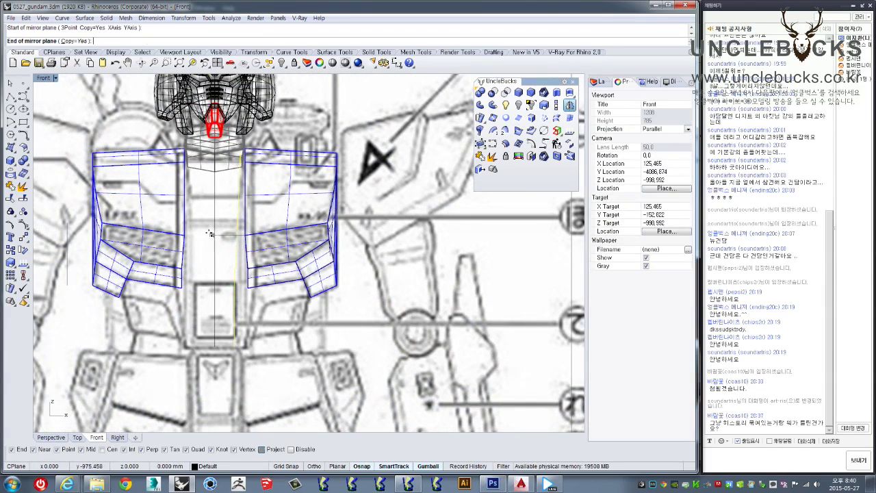
{"action": "left_click", "coordinate": [214, 277]}
{"action": "left_click", "coordinate": [192, 274]}
{"action": "scroll", "coordinate": [206, 219], "scroll_direction": "up", "scroll_amount": 2}
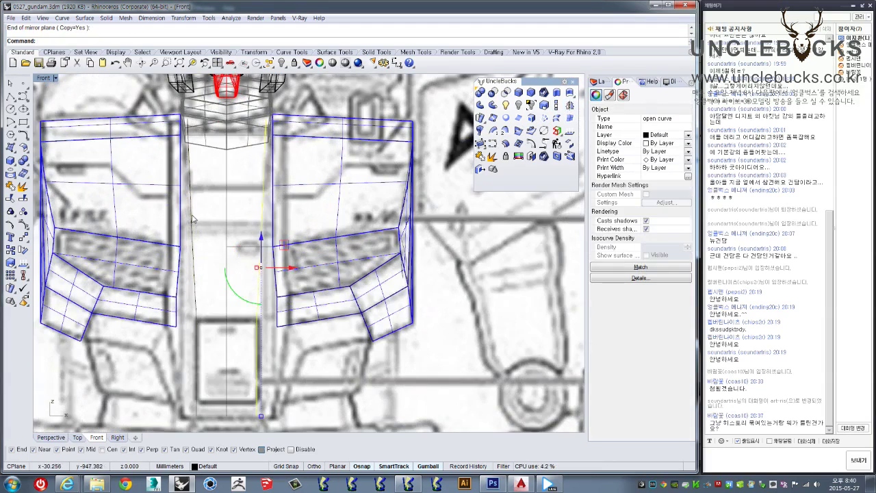
{"action": "left_click", "coordinate": [261, 230], "text": "shift"}
Step: Orbit around both chest curves in Perspective, then select one to check in the Right view
{"action": "double_click", "coordinate": [45, 78]}
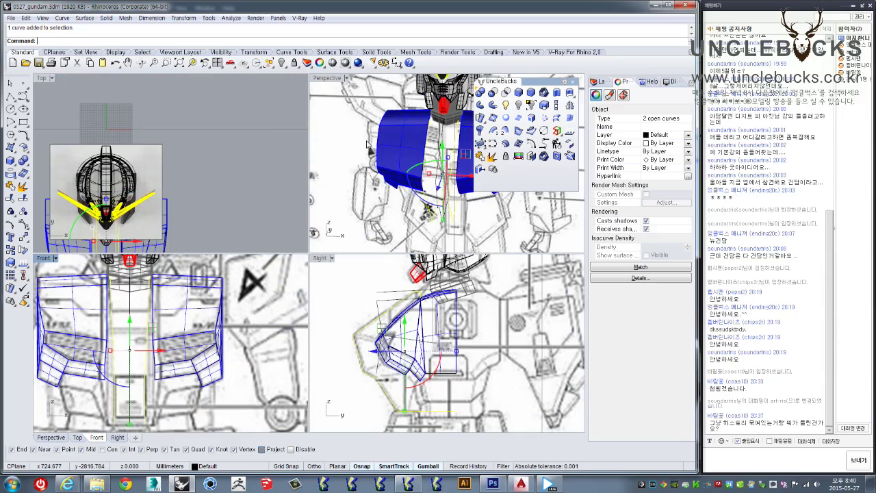
{"action": "double_click", "coordinate": [327, 78]}
{"action": "mouse_move", "coordinate": [329, 137]}
{"action": "right_mouse_down"}
{"action": "mouse_move", "coordinate": [299, 199]}
{"action": "mouse_move", "coordinate": [324, 253]}
{"action": "mouse_move", "coordinate": [363, 250]}
{"action": "right_mouse_up"}
{"action": "right_click_drag", "start_coordinate": [429, 231], "coordinate": [299, 268]}
{"action": "mouse_move", "coordinate": [431, 215]}
{"action": "right_mouse_down"}
{"action": "mouse_move", "coordinate": [343, 235]}
{"action": "mouse_move", "coordinate": [289, 305]}
{"action": "mouse_move", "coordinate": [295, 314]}
{"action": "right_mouse_up"}
{"action": "mouse_move", "coordinate": [311, 273]}
{"action": "right_mouse_down"}
{"action": "mouse_move", "coordinate": [278, 247]}
{"action": "mouse_move", "coordinate": [294, 294]}
{"action": "mouse_move", "coordinate": [48, 88]}
{"action": "right_mouse_up"}
{"action": "left_click", "coordinate": [294, 294]}
{"action": "double_click", "coordinate": [46, 79]}
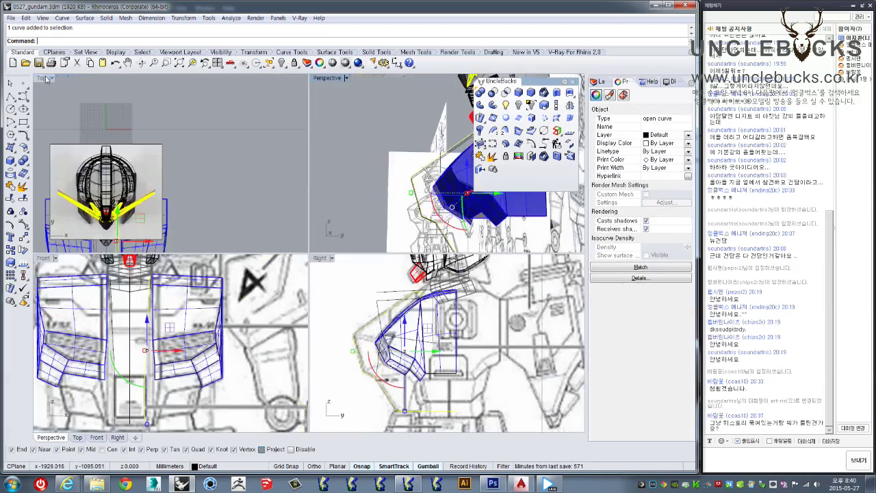
{"action": "double_click", "coordinate": [320, 259]}
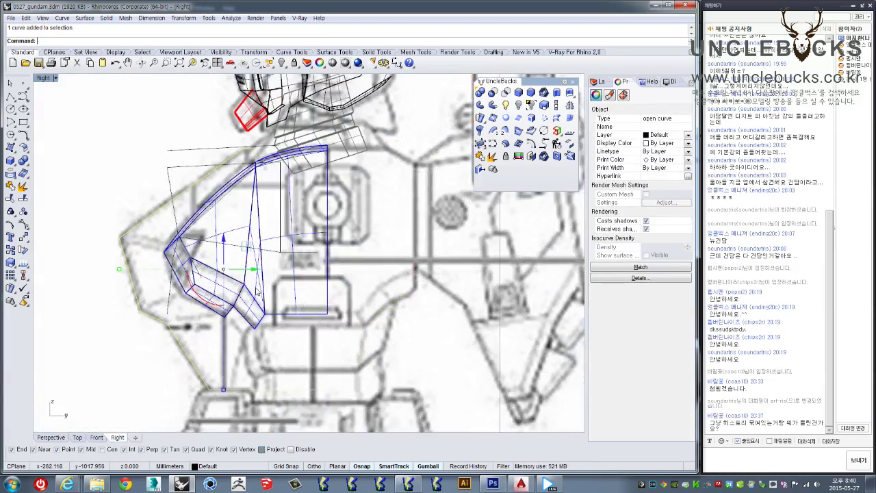
Step: Shift the selected chest curve to a new depth in the Right view
{"action": "scroll", "coordinate": [250, 279], "scroll_direction": "up", "scroll_amount": 3}
{"action": "left_click_drag", "start_coordinate": [254, 267], "coordinate": [318, 263]}
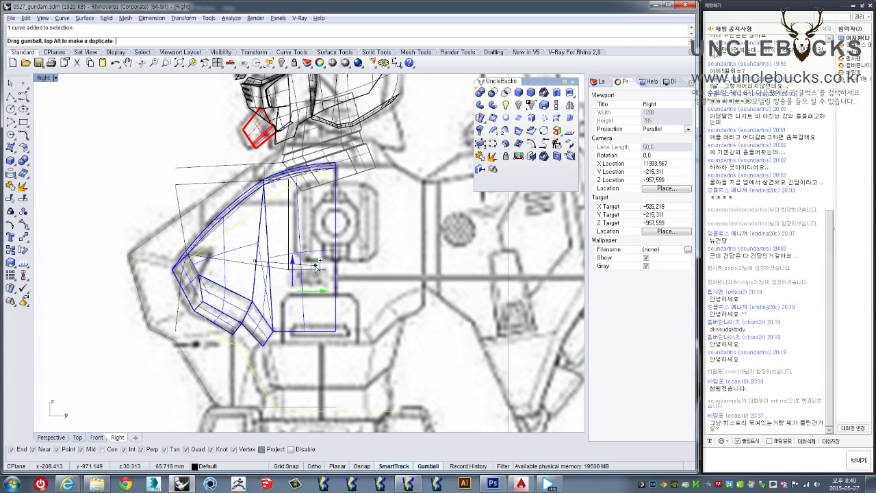
{"action": "left_click_drag", "start_coordinate": [318, 264], "coordinate": [311, 263]}
{"action": "right_click_drag", "start_coordinate": [108, 209], "coordinate": [111, 239]}
Step: With edit points on, move the three top points and raise two lower points
{"action": "left_click", "coordinate": [22, 226]}
{"action": "left_click_drag", "start_coordinate": [217, 187], "coordinate": [341, 246]}
{"action": "left_click_drag", "start_coordinate": [332, 205], "coordinate": [309, 205]}
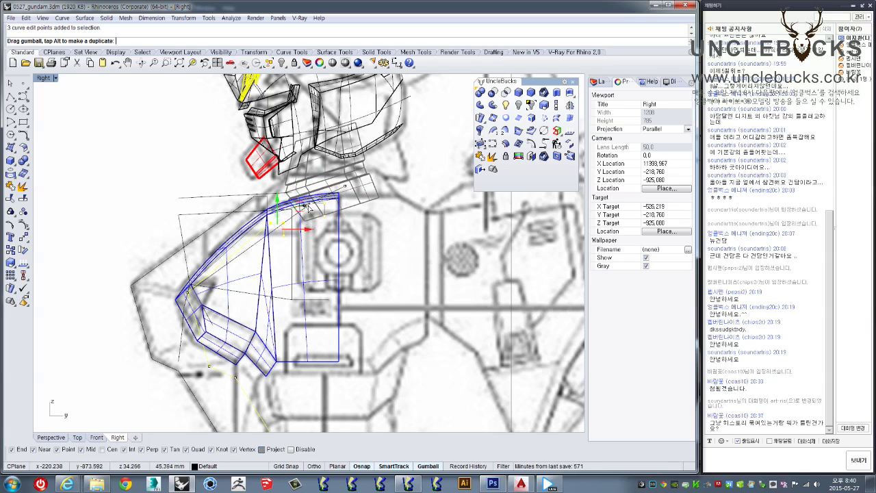
{"action": "left_click_drag", "start_coordinate": [306, 206], "coordinate": [312, 199]}
{"action": "right_click_drag", "start_coordinate": [200, 385], "coordinate": [221, 347]}
{"action": "left_click", "coordinate": [229, 327]}
{"action": "left_click_drag", "start_coordinate": [254, 310], "coordinate": [235, 236]}
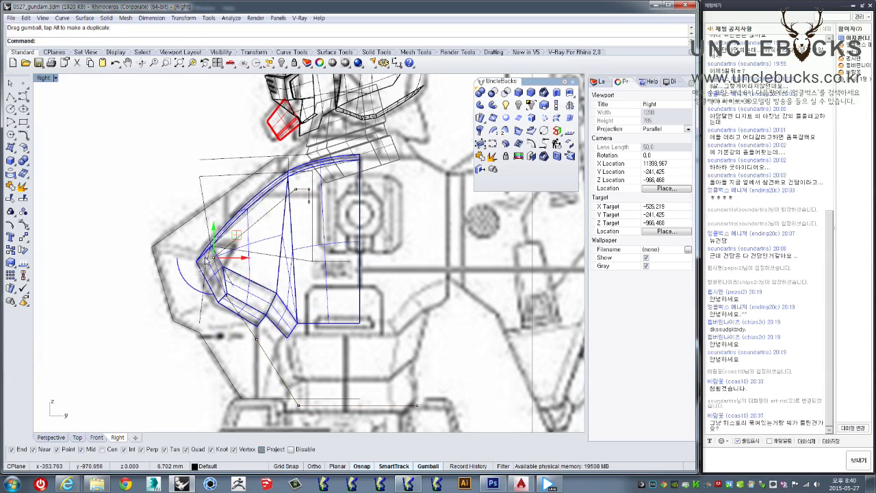
{"action": "left_click", "coordinate": [256, 339]}
{"action": "left_click_drag", "start_coordinate": [256, 322], "coordinate": [286, 289]}
Step: Raise both endpoints of the horizontal line slightly
{"action": "right_click_drag", "start_coordinate": [299, 421], "coordinate": [299, 369]}
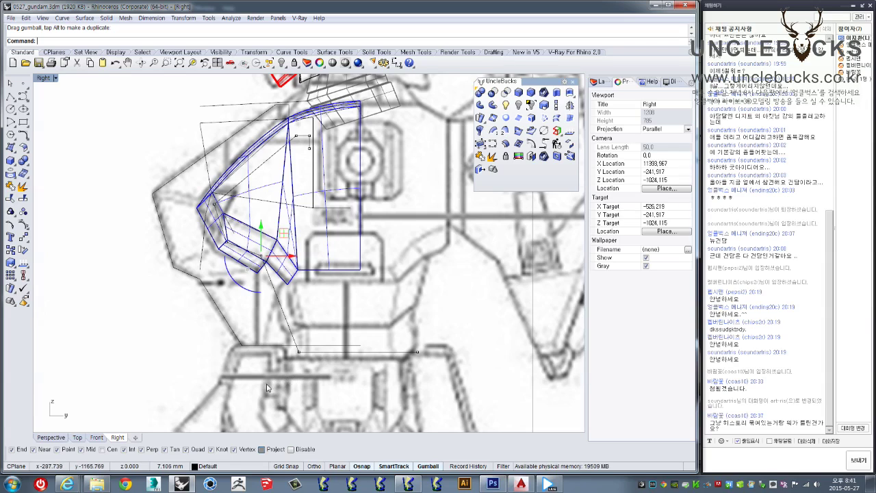
{"action": "right_click_drag", "start_coordinate": [266, 385], "coordinate": [285, 357]}
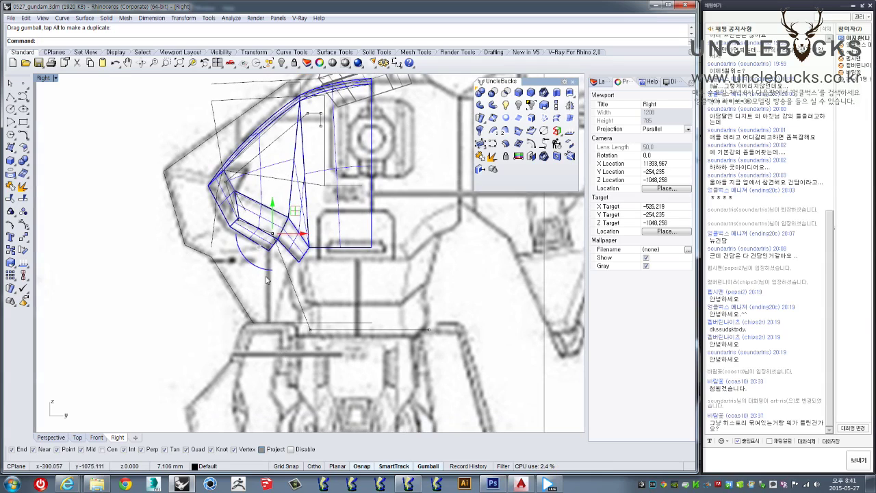
{"action": "left_click_drag", "start_coordinate": [301, 314], "coordinate": [455, 359]}
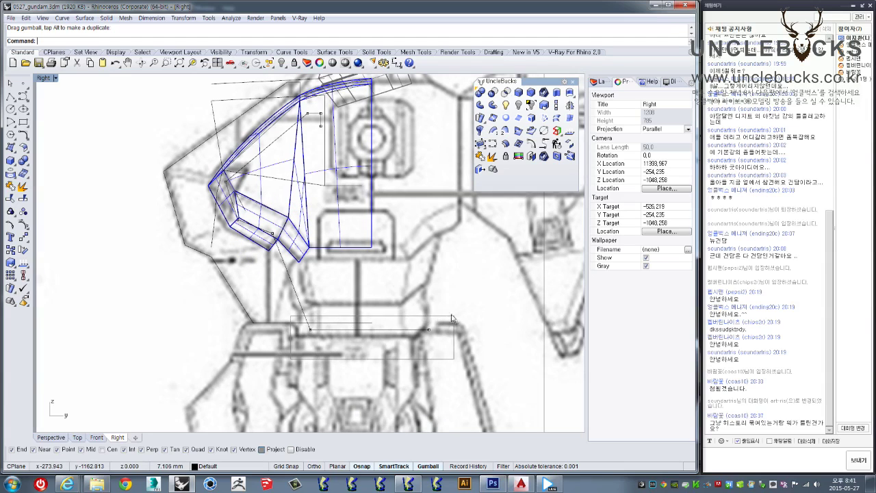
{"action": "left_click_drag", "start_coordinate": [367, 319], "coordinate": [373, 309]}
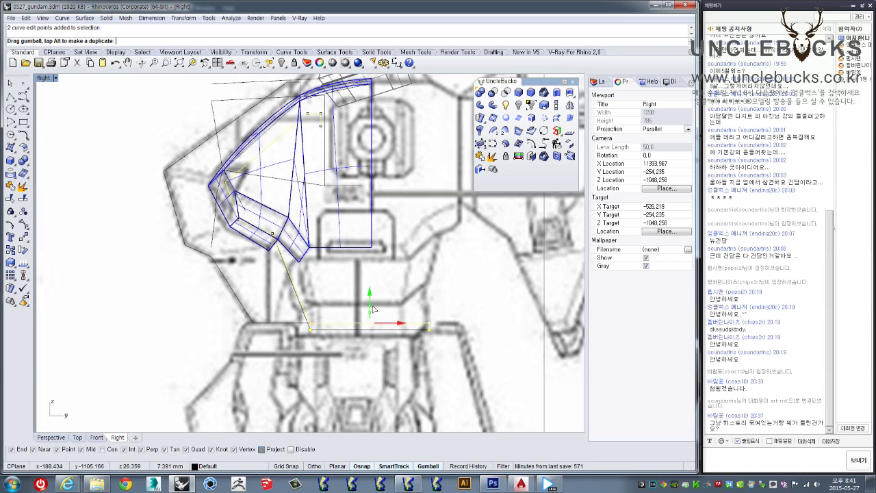
Step: Move the curve's bottom points 136.404 units down onto the lower reference line
{"action": "scroll", "coordinate": [373, 317], "scroll_direction": "up", "scroll_amount": 8}
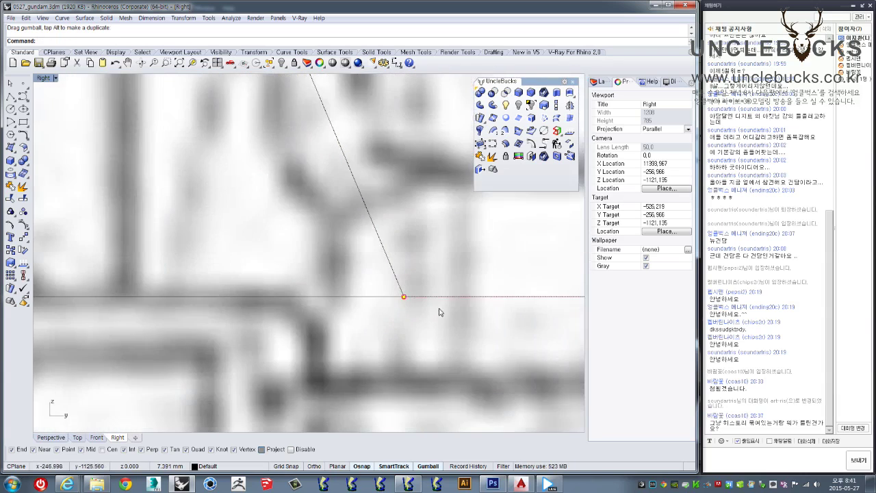
{"action": "scroll", "coordinate": [440, 308], "scroll_direction": "down", "scroll_amount": 4}
{"action": "mouse_move", "coordinate": [441, 309]}
{"action": "right_mouse_down"}
{"action": "mouse_move", "coordinate": [241, 358]}
{"action": "mouse_move", "coordinate": [247, 331]}
{"action": "right_mouse_up"}
{"action": "scroll", "coordinate": [242, 354], "scroll_direction": "up", "scroll_amount": 3}
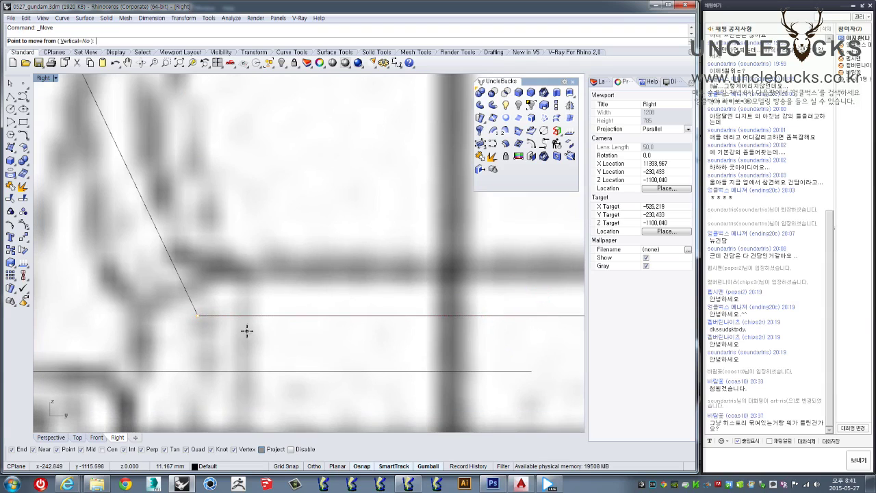
{"action": "left_click", "coordinate": [198, 317]}
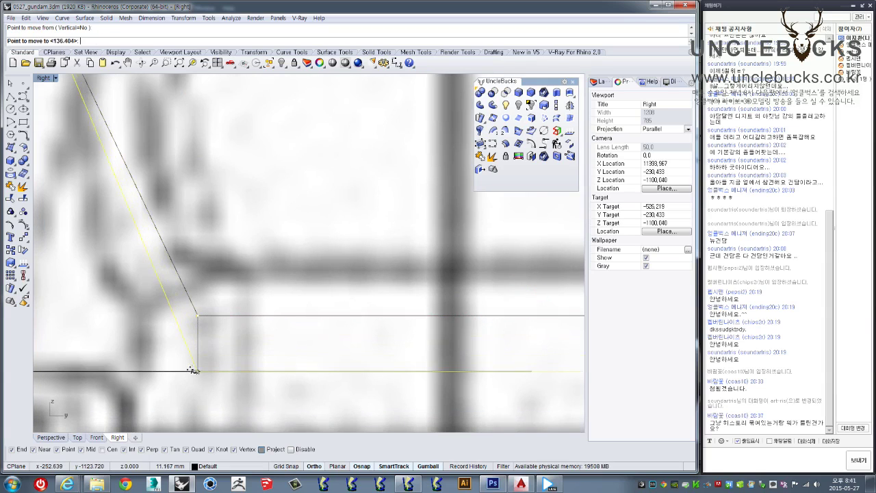
{"action": "left_click", "coordinate": [196, 368]}
{"action": "scroll", "coordinate": [198, 369], "scroll_direction": "down", "scroll_amount": 2}
{"action": "scroll", "coordinate": [242, 344], "scroll_direction": "down", "scroll_amount": 2}
{"action": "right_click_drag", "start_coordinate": [242, 344], "coordinate": [273, 337]}
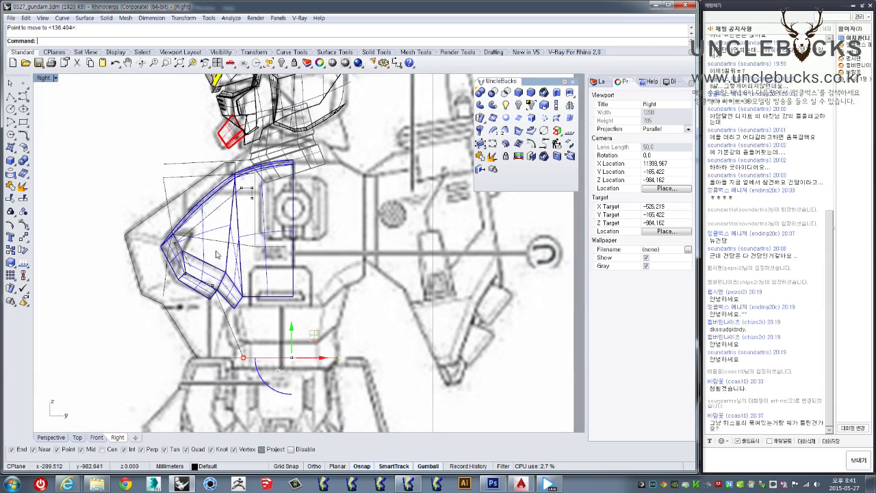
{"action": "scroll", "coordinate": [204, 287], "scroll_direction": "up", "scroll_amount": 1}
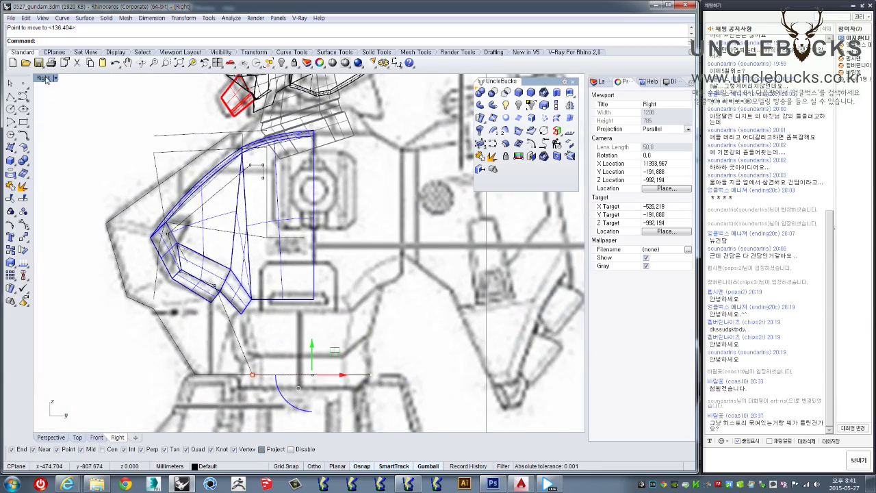
Step: Maximize Perspective and orbit to a front view of the shoulders
{"action": "double_click", "coordinate": [44, 80]}
{"action": "double_click", "coordinate": [327, 81]}
{"action": "mouse_move", "coordinate": [295, 233]}
{"action": "right_mouse_down"}
{"action": "mouse_move", "coordinate": [391, 213]}
{"action": "mouse_move", "coordinate": [302, 231]}
{"action": "right_mouse_up"}
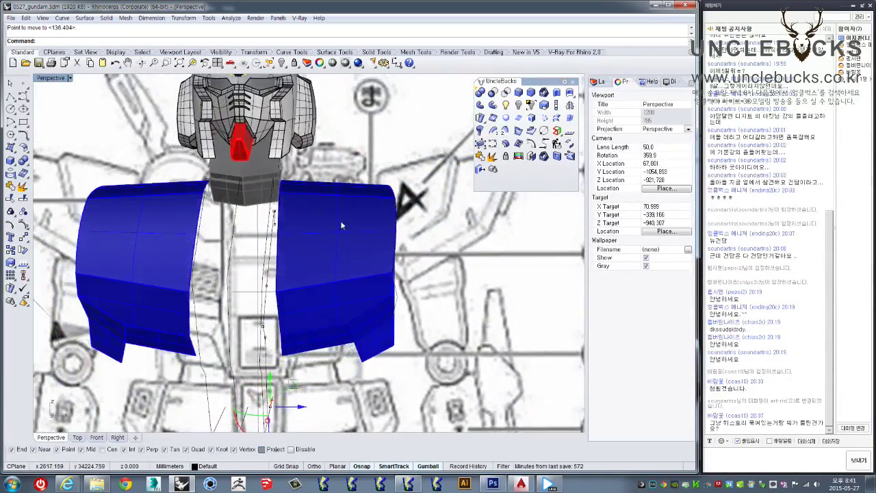
Step: In Front view, shift three edit points of the centre curve right to meet the armor edge
{"action": "scroll", "coordinate": [302, 230], "scroll_direction": "down", "scroll_amount": 2}
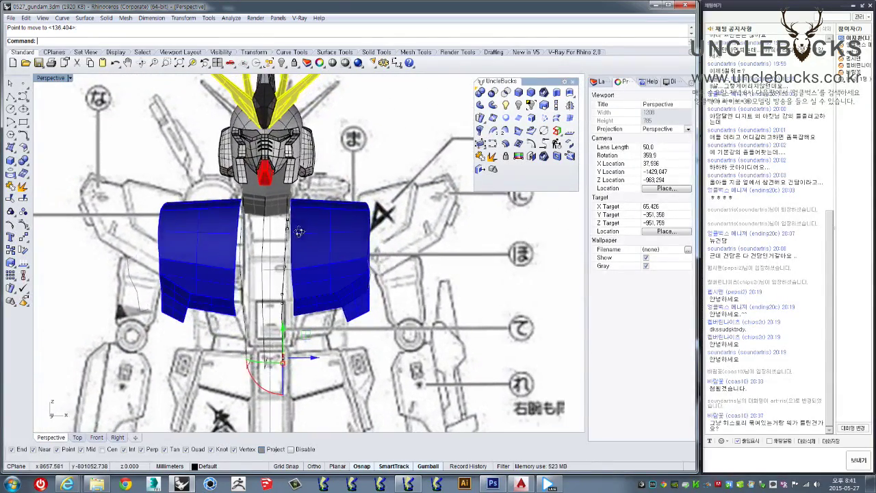
{"action": "right_click_drag", "start_coordinate": [302, 231], "coordinate": [299, 236]}
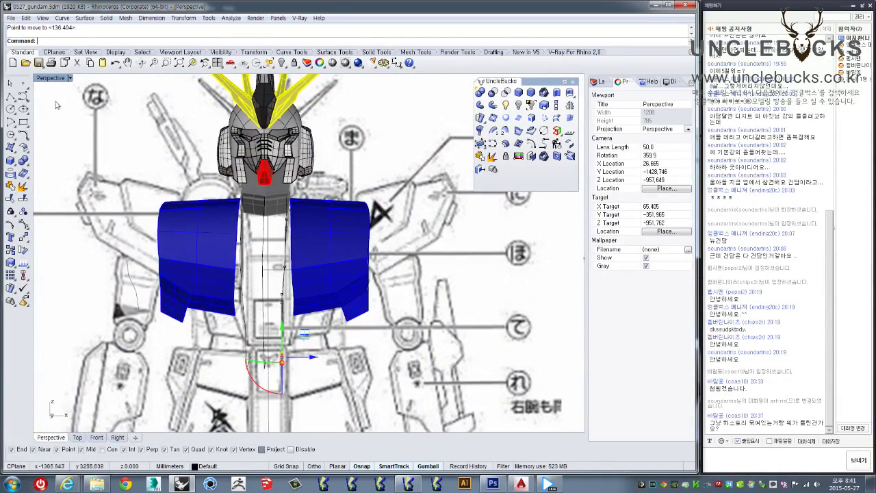
{"action": "double_click", "coordinate": [53, 78]}
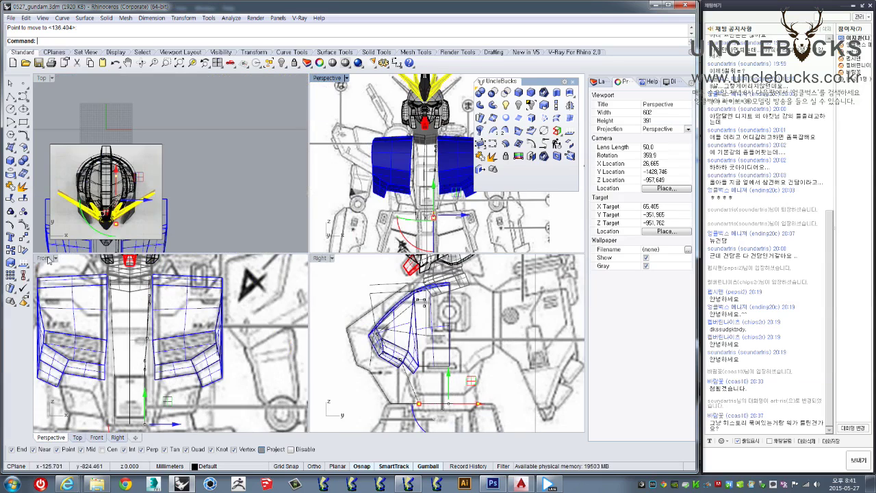
{"action": "double_click", "coordinate": [45, 258]}
{"action": "mouse_move", "coordinate": [230, 197]}
{"action": "left_mouse_down"}
{"action": "mouse_move", "coordinate": [255, 264]}
{"action": "mouse_move", "coordinate": [247, 258]}
{"action": "left_mouse_up"}
{"action": "key", "text": "Escape"}
{"action": "left_click_drag", "start_coordinate": [238, 184], "coordinate": [279, 284]}
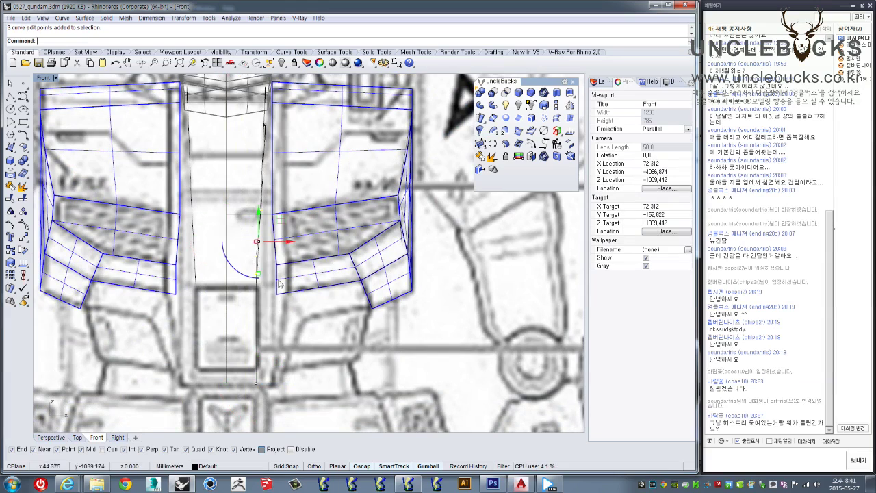
{"action": "left_click_drag", "start_coordinate": [284, 246], "coordinate": [304, 259]}
{"action": "left_click_drag", "start_coordinate": [276, 384], "coordinate": [290, 387]}
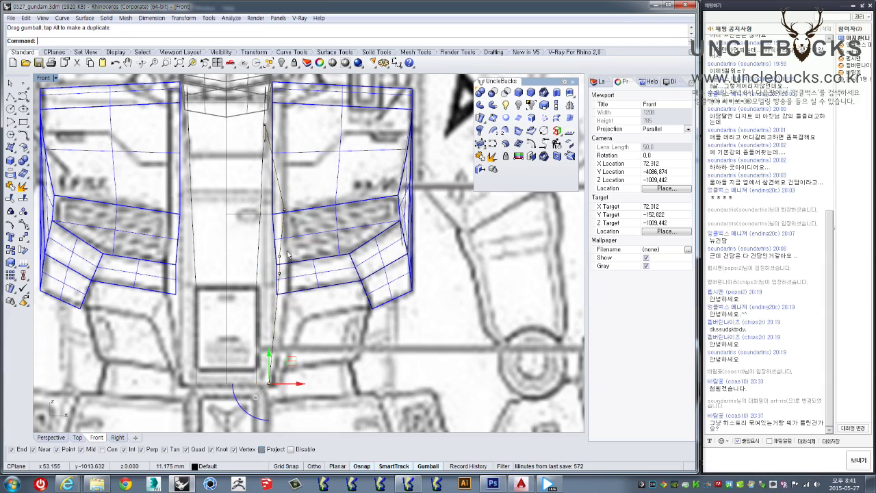
Step: Line up the curve's top points with the upper edge of the blue armor
{"action": "right_click_drag", "start_coordinate": [280, 163], "coordinate": [276, 192]}
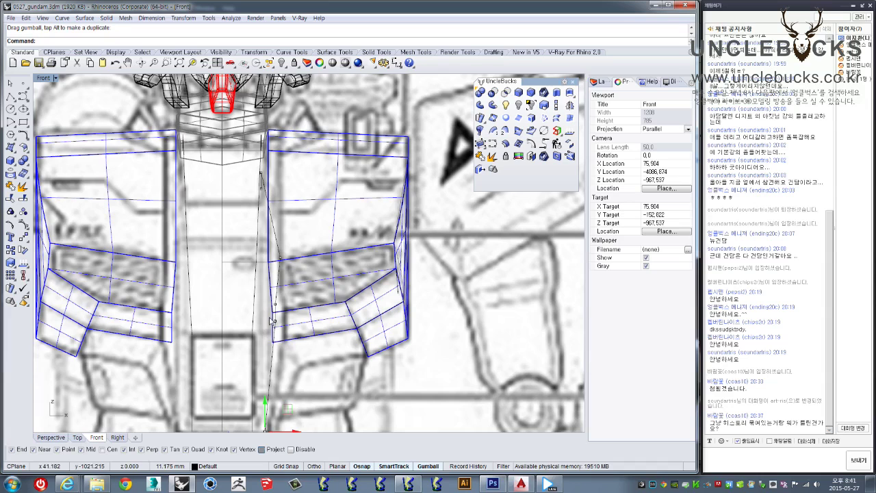
{"action": "scroll", "coordinate": [282, 323], "scroll_direction": "up", "scroll_amount": 2}
{"action": "scroll", "coordinate": [264, 334], "scroll_direction": "up", "scroll_amount": 1}
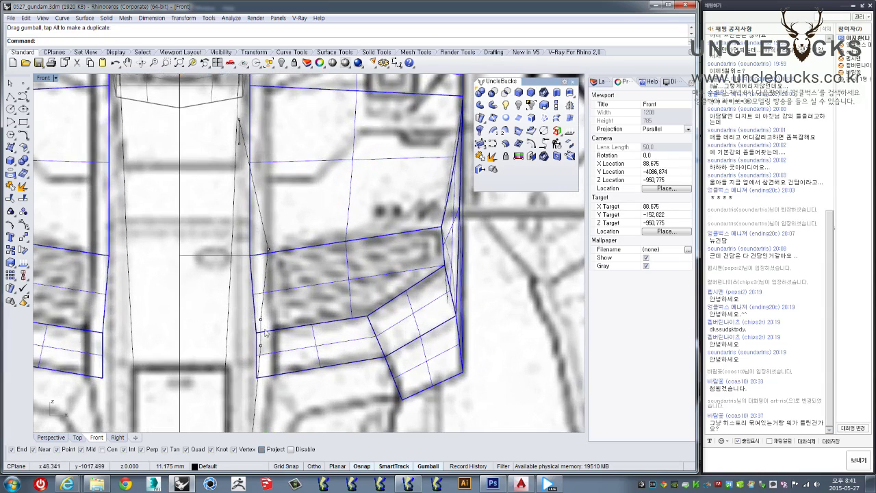
{"action": "scroll", "coordinate": [264, 330], "scroll_direction": "up", "scroll_amount": 1}
{"action": "scroll", "coordinate": [266, 274], "scroll_direction": "up", "scroll_amount": 1}
{"action": "right_click_drag", "start_coordinate": [230, 93], "coordinate": [221, 211]}
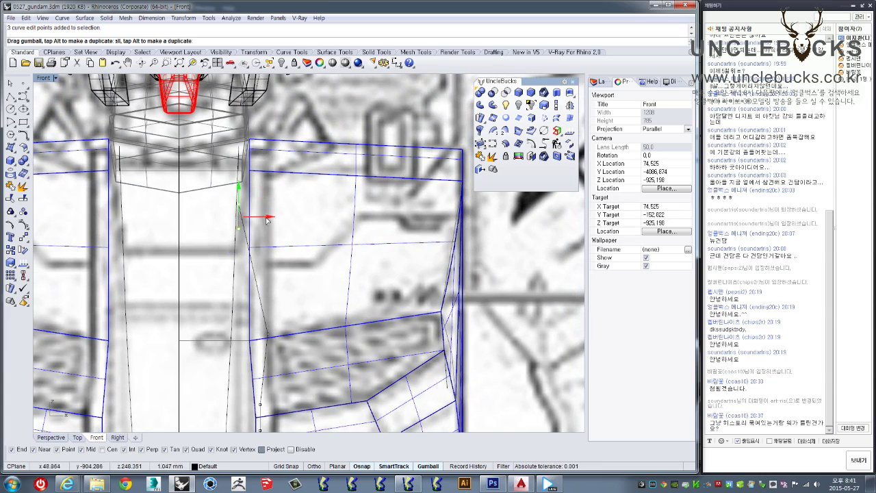
{"action": "left_click_drag", "start_coordinate": [279, 226], "coordinate": [278, 224]}
{"action": "scroll", "coordinate": [288, 291], "scroll_direction": "up", "scroll_amount": 1}
{"action": "scroll", "coordinate": [279, 302], "scroll_direction": "up", "scroll_amount": 1}
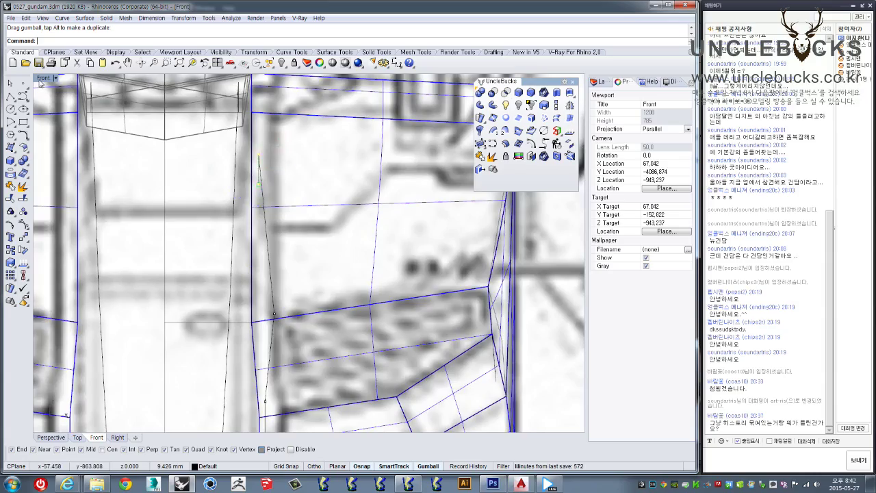
Step: Orbit Perspective to an angled view of the armor and select the centre chest curve
{"action": "double_click", "coordinate": [39, 81]}
{"action": "double_click", "coordinate": [327, 77]}
{"action": "right_click_drag", "start_coordinate": [322, 150], "coordinate": [344, 200]}
{"action": "scroll", "coordinate": [329, 213], "scroll_direction": "up", "scroll_amount": 2}
{"action": "scroll", "coordinate": [301, 226], "scroll_direction": "up", "scroll_amount": 2}
{"action": "scroll", "coordinate": [274, 243], "scroll_direction": "up", "scroll_amount": 2}
{"action": "scroll", "coordinate": [254, 260], "scroll_direction": "up", "scroll_amount": 2}
{"action": "left_click", "coordinate": [239, 266]}
Step: Select both centre chest curves and explode them into 14 separate segments
{"action": "mouse_move", "coordinate": [239, 265]}
{"action": "right_mouse_down"}
{"action": "mouse_move", "coordinate": [260, 293]}
{"action": "mouse_move", "coordinate": [294, 274]}
{"action": "right_mouse_up"}
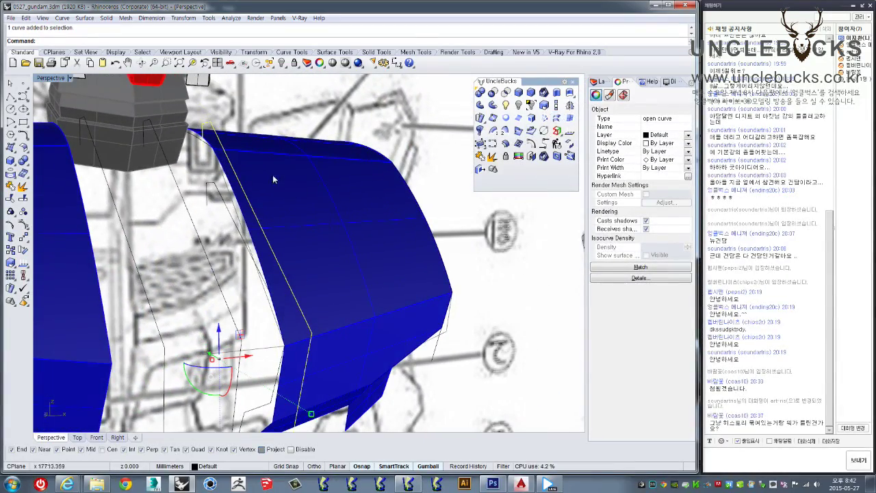
{"action": "right_click_drag", "start_coordinate": [251, 196], "coordinate": [240, 171]}
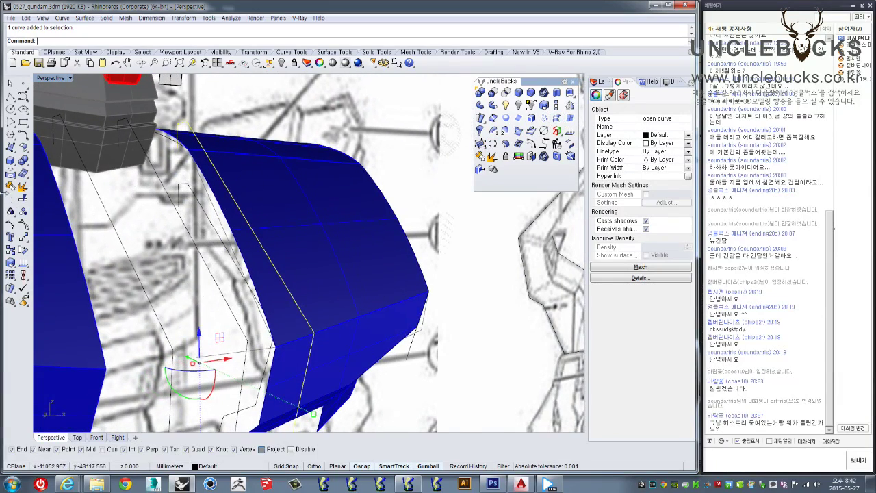
{"action": "right_click_drag", "start_coordinate": [208, 251], "coordinate": [228, 209]}
{"action": "left_click", "coordinate": [227, 209], "text": "shift"}
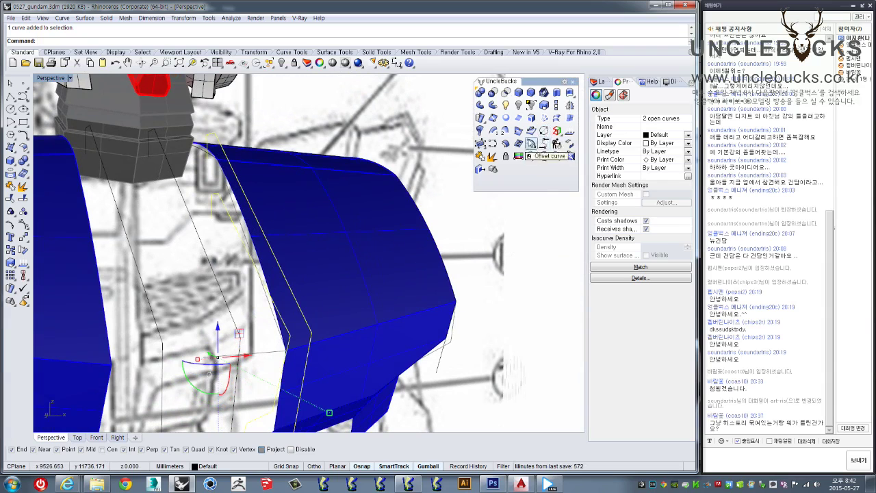
{"action": "left_click", "coordinate": [493, 156]}
Step: Pick the panel edge curve and start a Loft between the curves
{"action": "left_click", "coordinate": [250, 206]}
{"action": "left_click", "coordinate": [241, 233], "text": "shift"}
{"action": "mouse_move", "coordinate": [241, 233]}
{"action": "right_mouse_down"}
{"action": "mouse_move", "coordinate": [317, 205]}
{"action": "mouse_move", "coordinate": [308, 187]}
{"action": "mouse_move", "coordinate": [252, 186]}
{"action": "mouse_move", "coordinate": [221, 204]}
{"action": "mouse_move", "coordinate": [454, 160]}
{"action": "mouse_move", "coordinate": [256, 198]}
{"action": "mouse_move", "coordinate": [565, 121]}
{"action": "right_mouse_up"}
{"action": "key", "text": "Escape"}
{"action": "left_click", "coordinate": [220, 189]}
{"action": "left_click", "coordinate": [556, 117]}
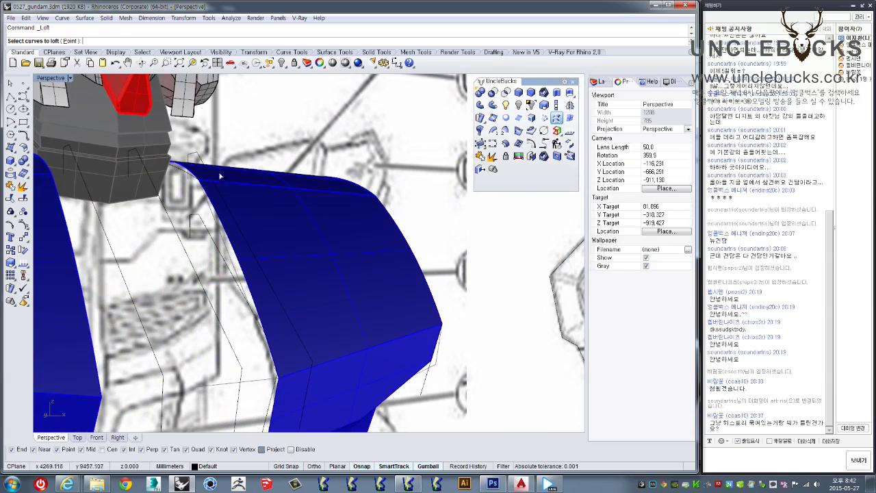
Step: Loft the chest panel curve and armor edge into a straight-section side surface
{"action": "key", "text": "Return"}
{"action": "mouse_move", "coordinate": [208, 236]}
{"action": "right_mouse_down"}
{"action": "mouse_move", "coordinate": [267, 290]}
{"action": "mouse_move", "coordinate": [264, 239]}
{"action": "mouse_move", "coordinate": [197, 252]}
{"action": "mouse_move", "coordinate": [348, 210]}
{"action": "mouse_move", "coordinate": [616, 259]}
{"action": "right_mouse_up"}
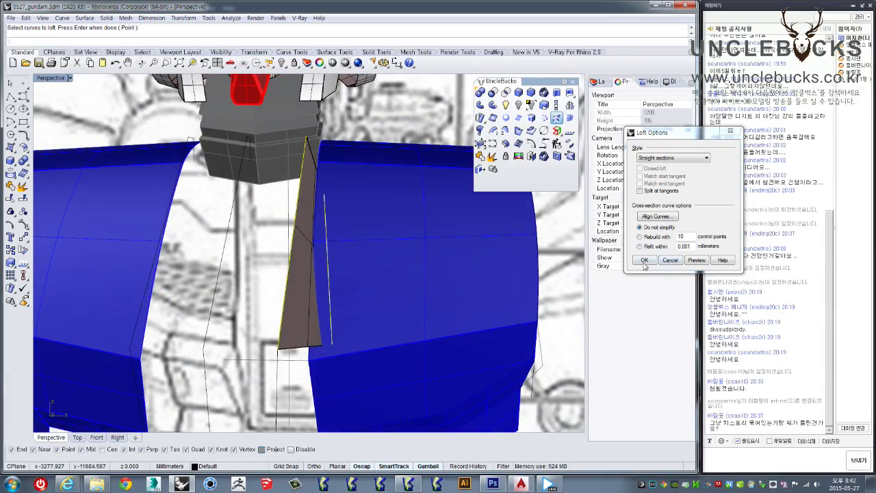
{"action": "left_click", "coordinate": [645, 260]}
{"action": "mouse_move", "coordinate": [383, 247]}
{"action": "right_mouse_down"}
{"action": "mouse_move", "coordinate": [336, 254]}
{"action": "mouse_move", "coordinate": [371, 266]}
{"action": "mouse_move", "coordinate": [256, 272]}
{"action": "mouse_move", "coordinate": [295, 296]}
{"action": "mouse_move", "coordinate": [446, 292]}
{"action": "right_mouse_up"}
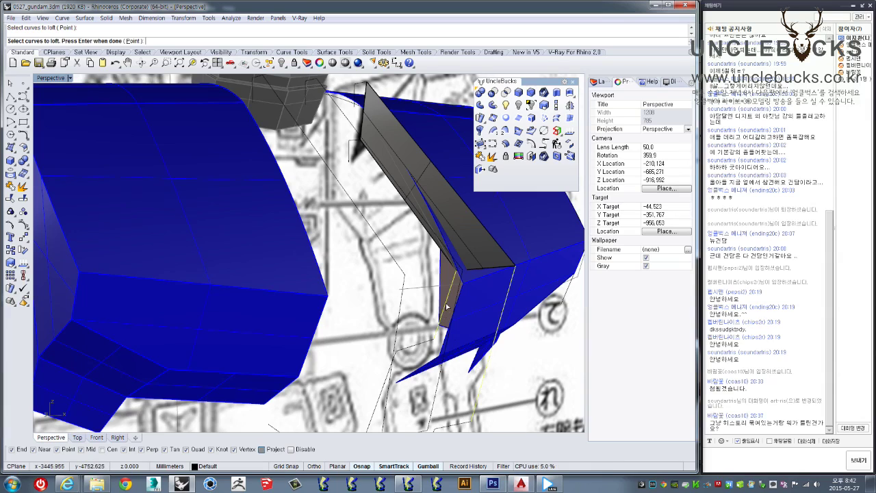
Step: Loft a second curve pair, using Align Curves to match the curve directions
{"action": "left_click", "coordinate": [502, 304]}
{"action": "right_click", "coordinate": [502, 304]}
{"action": "left_click", "coordinate": [656, 216]}
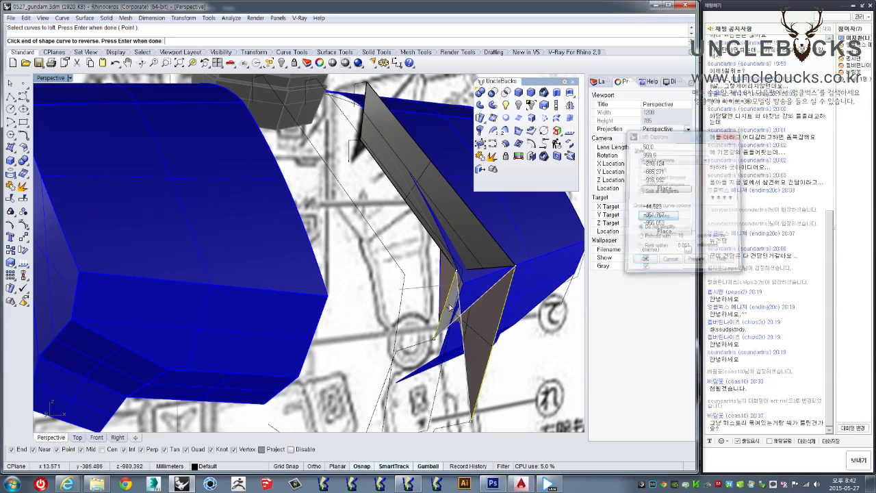
{"action": "mouse_move", "coordinate": [480, 281]}
{"action": "right_mouse_down"}
{"action": "mouse_move", "coordinate": [397, 276]}
{"action": "mouse_move", "coordinate": [399, 291]}
{"action": "mouse_move", "coordinate": [384, 266]}
{"action": "mouse_move", "coordinate": [441, 276]}
{"action": "mouse_move", "coordinate": [442, 307]}
{"action": "mouse_move", "coordinate": [449, 289]}
{"action": "mouse_move", "coordinate": [454, 313]}
{"action": "right_mouse_up"}
{"action": "right_click", "coordinate": [392, 278]}
{"action": "right_click", "coordinate": [455, 286]}
{"action": "left_click", "coordinate": [656, 216]}
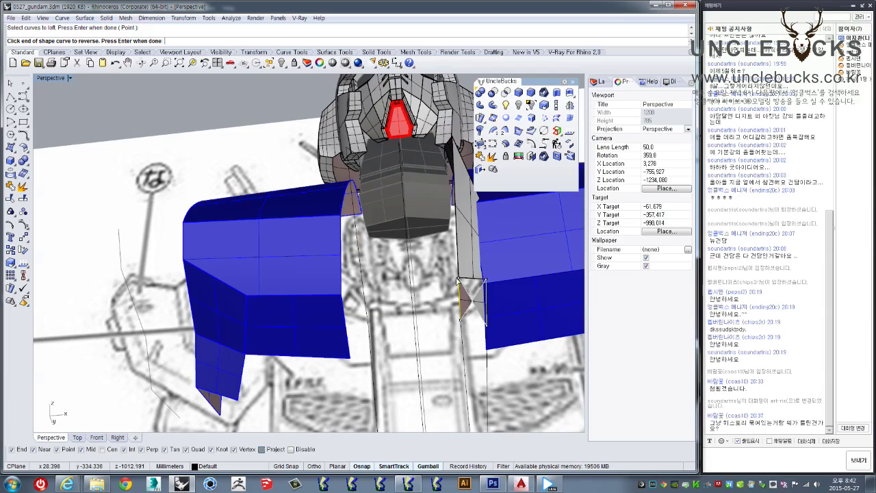
{"action": "mouse_move", "coordinate": [453, 321]}
{"action": "right_mouse_down"}
{"action": "mouse_move", "coordinate": [434, 294]}
{"action": "mouse_move", "coordinate": [438, 315]}
{"action": "mouse_move", "coordinate": [428, 331]}
{"action": "right_mouse_up"}
{"action": "key", "text": "Return"}
{"action": "key", "text": "Return"}
Step: Loft two vertical chest curves into a straight-section panel
{"action": "left_click", "coordinate": [480, 321]}
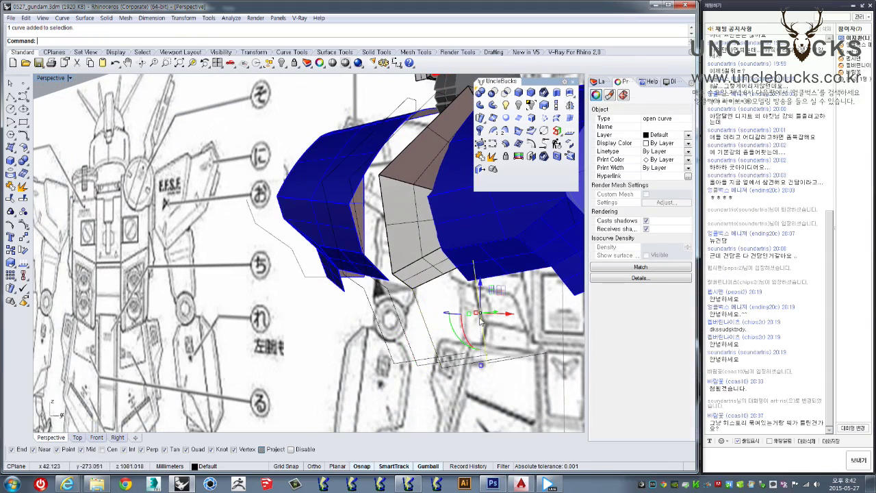
{"action": "key", "text": "Escape"}
{"action": "key", "text": "Return"}
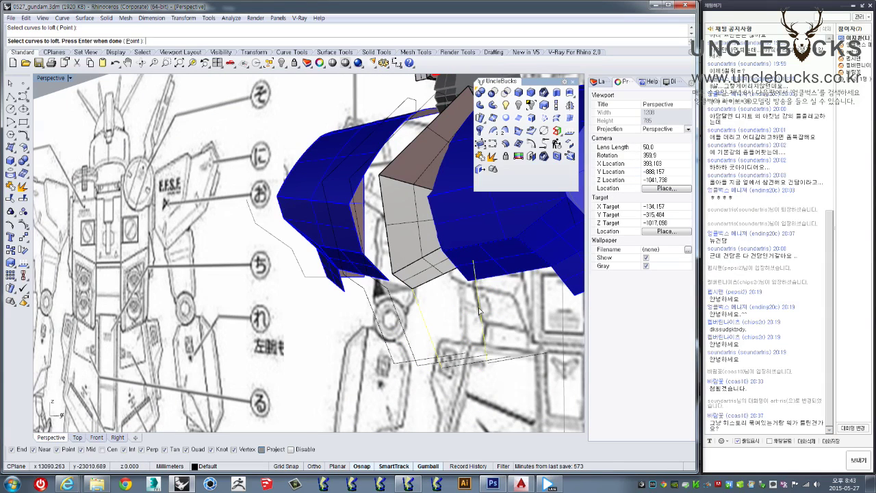
{"action": "left_click", "coordinate": [479, 310]}
{"action": "key", "text": "Return"}
{"action": "left_click", "coordinate": [644, 260]}
{"action": "mouse_move", "coordinate": [411, 287]}
{"action": "right_mouse_down"}
{"action": "mouse_move", "coordinate": [378, 329]}
{"action": "mouse_move", "coordinate": [396, 297]}
{"action": "right_mouse_up"}
Step: Try another loft between two chest curves and discard the unwanted surface
{"action": "scroll", "coordinate": [379, 328], "scroll_direction": "down", "scroll_amount": 2}
{"action": "scroll", "coordinate": [396, 297], "scroll_direction": "up", "scroll_amount": 3}
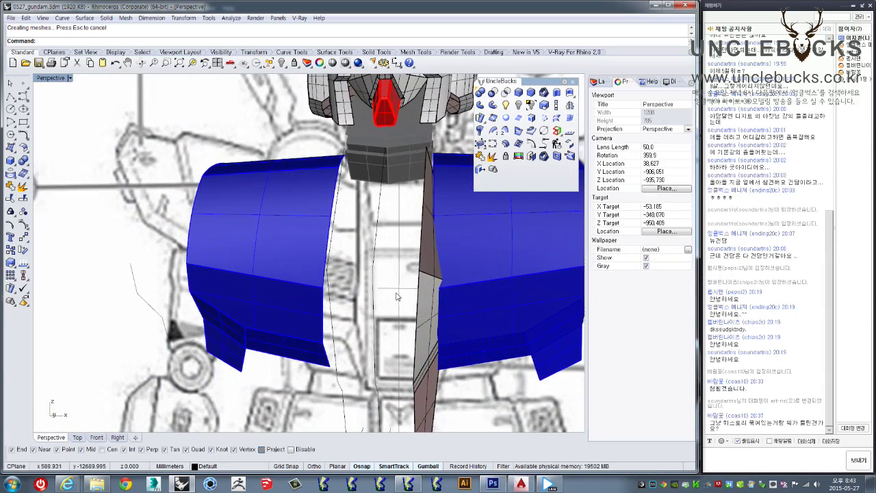
{"action": "left_click", "coordinate": [11, 148]}
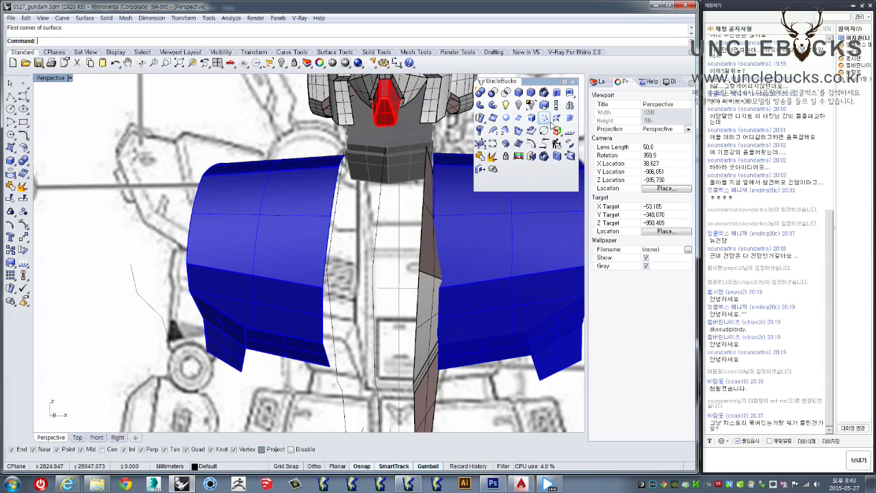
{"action": "left_click", "coordinate": [416, 315]}
{"action": "left_click", "coordinate": [404, 285]}
{"action": "key", "text": "Return"}
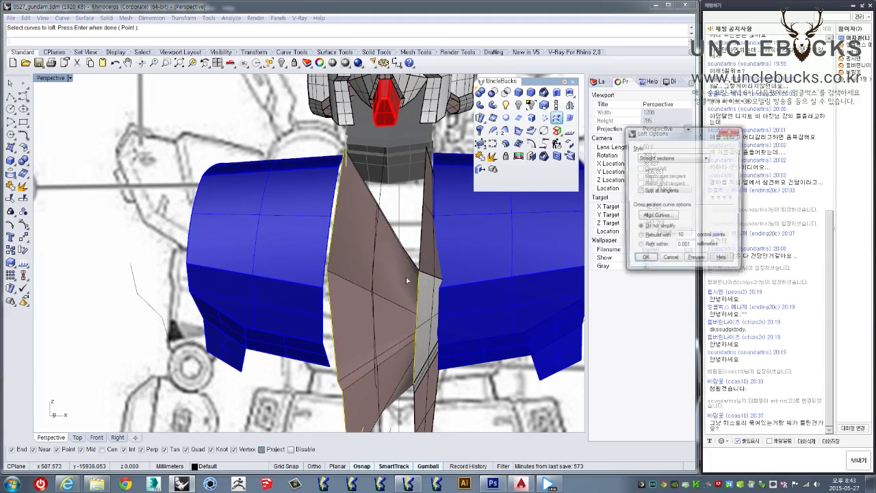
{"action": "right_click_drag", "start_coordinate": [404, 284], "coordinate": [377, 291]}
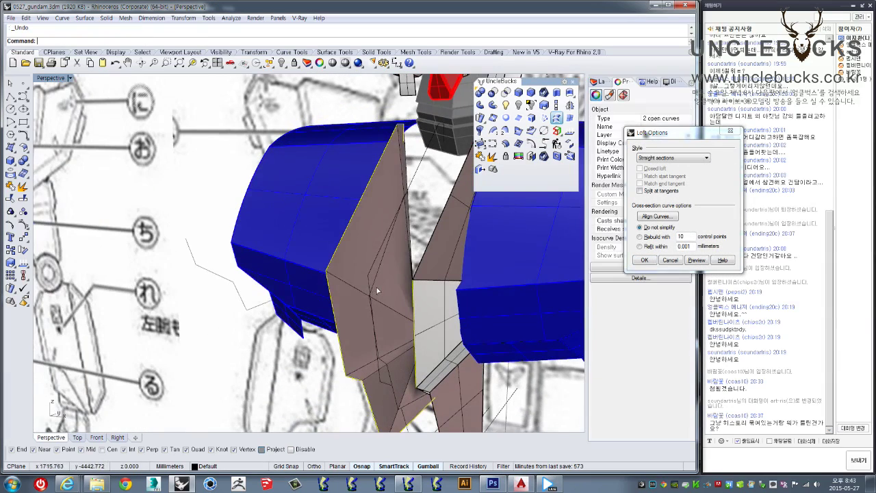
{"action": "key", "text": "Return"}
Step: Explode the chest outline curve and loft two segments into a straight-section panel
{"action": "mouse_move", "coordinate": [466, 292]}
{"action": "right_mouse_down"}
{"action": "mouse_move", "coordinate": [271, 191]}
{"action": "mouse_move", "coordinate": [264, 315]}
{"action": "mouse_move", "coordinate": [315, 267]}
{"action": "right_mouse_up"}
{"action": "left_click", "coordinate": [319, 265]}
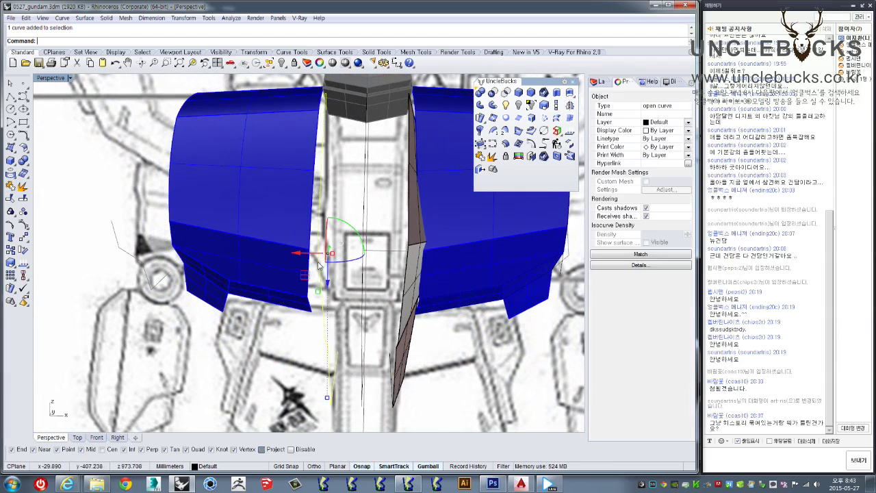
{"action": "left_click", "coordinate": [21, 191]}
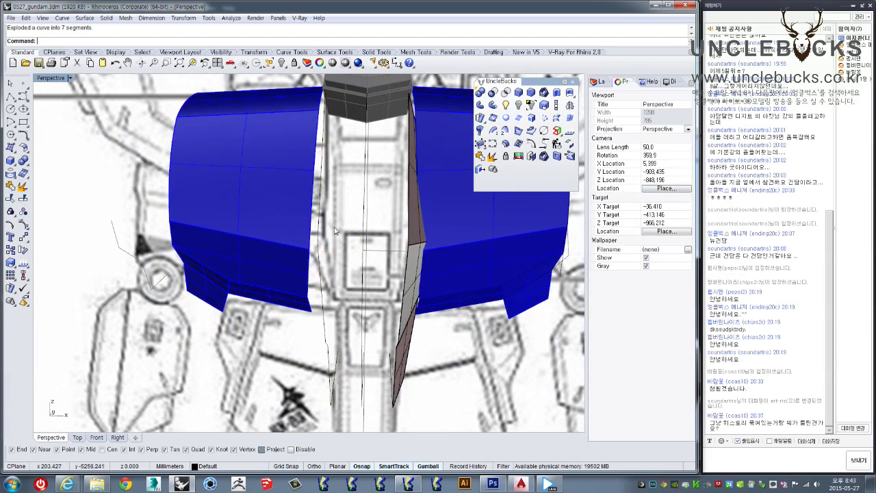
{"action": "right_click_drag", "start_coordinate": [280, 217], "coordinate": [309, 244]}
{"action": "right_click_drag", "start_coordinate": [433, 203], "coordinate": [315, 285]}
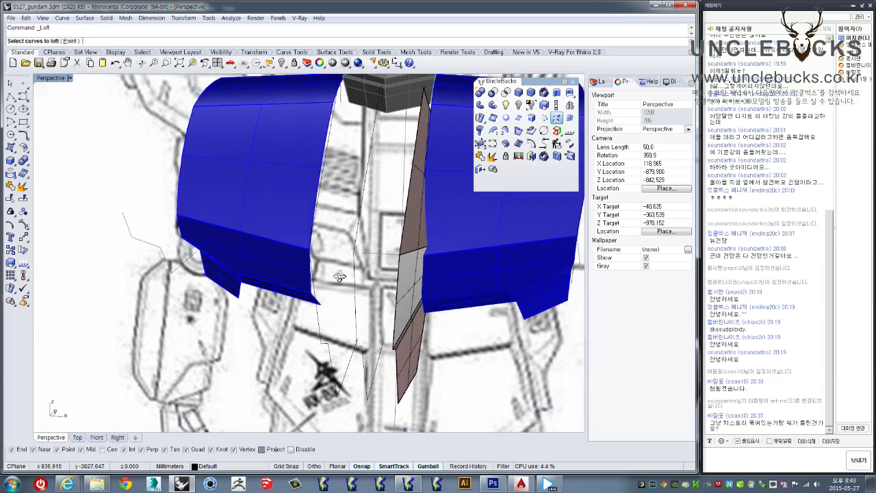
{"action": "right_click_drag", "start_coordinate": [401, 284], "coordinate": [395, 277]}
{"action": "left_click", "coordinate": [394, 277]}
{"action": "left_click", "coordinate": [397, 283]}
{"action": "right_click", "coordinate": [397, 283]}
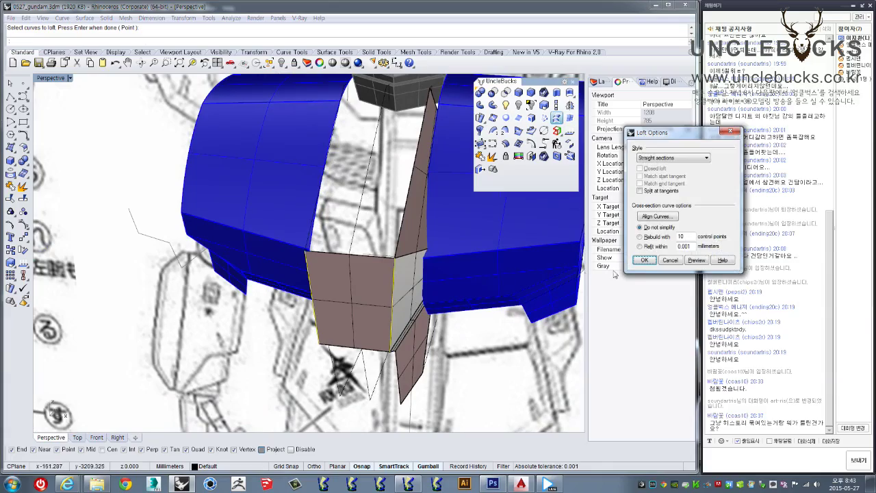
{"action": "left_click", "coordinate": [644, 261]}
{"action": "mouse_move", "coordinate": [352, 283]}
{"action": "right_mouse_down"}
{"action": "mouse_move", "coordinate": [365, 301]}
{"action": "mouse_move", "coordinate": [313, 254]}
{"action": "mouse_move", "coordinate": [304, 254]}
{"action": "mouse_move", "coordinate": [320, 274]}
{"action": "mouse_move", "coordinate": [274, 260]}
{"action": "right_mouse_up"}
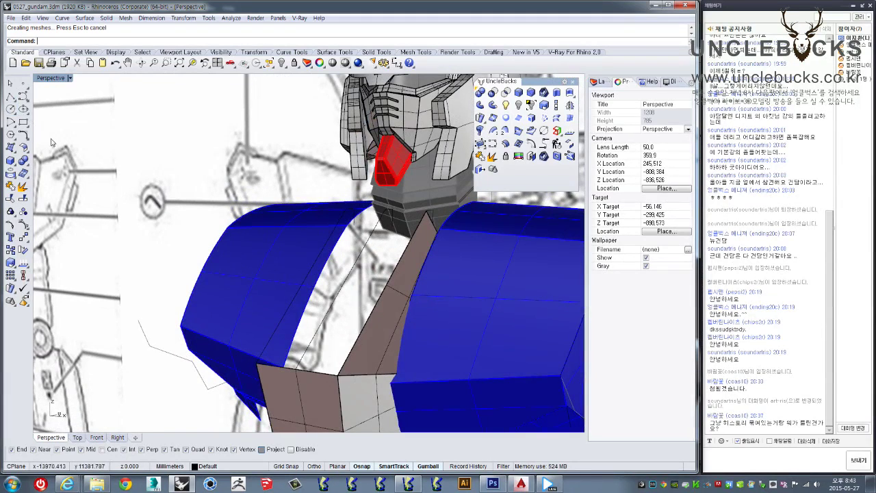
Step: Snap corner points on the chest panel edges to create a four-corner plane surface
{"action": "mouse_move", "coordinate": [226, 288]}
{"action": "right_mouse_down"}
{"action": "mouse_move", "coordinate": [273, 303]}
{"action": "mouse_move", "coordinate": [302, 360]}
{"action": "right_mouse_up"}
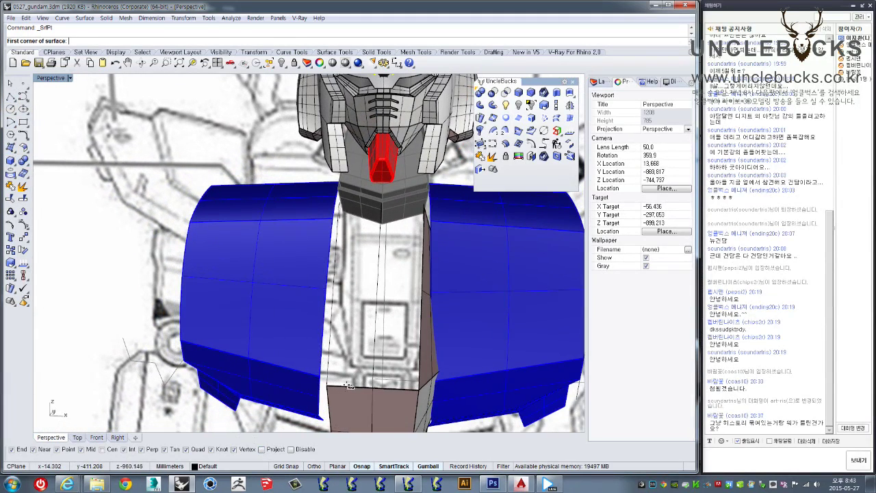
{"action": "right_click_drag", "start_coordinate": [344, 201], "coordinate": [419, 248]}
{"action": "left_click", "coordinate": [338, 205]}
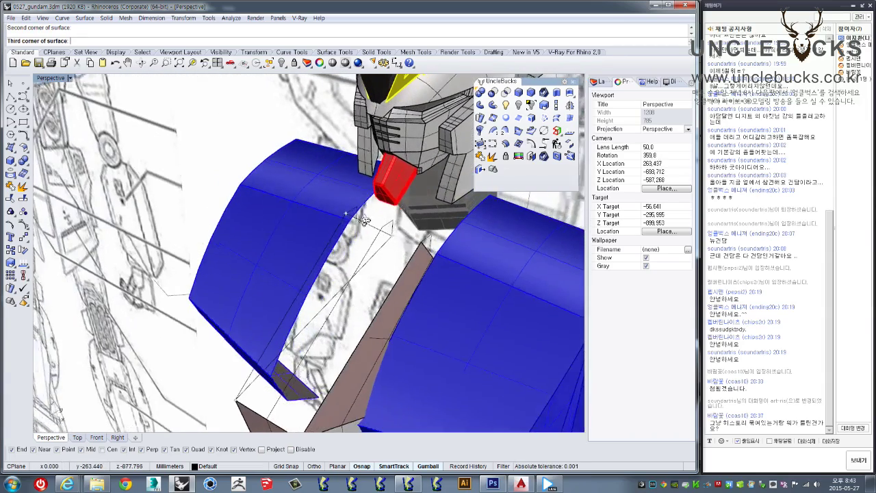
{"action": "scroll", "coordinate": [422, 243], "scroll_direction": "up", "scroll_amount": 5}
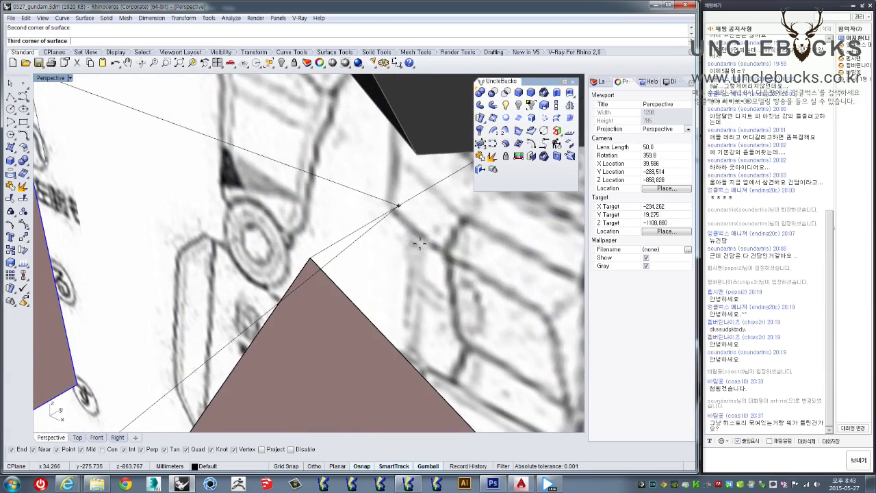
{"action": "left_click", "coordinate": [309, 255]}
{"action": "scroll", "coordinate": [310, 256], "scroll_direction": "up", "scroll_amount": 3}
{"action": "scroll", "coordinate": [310, 256], "scroll_direction": "down", "scroll_amount": 5}
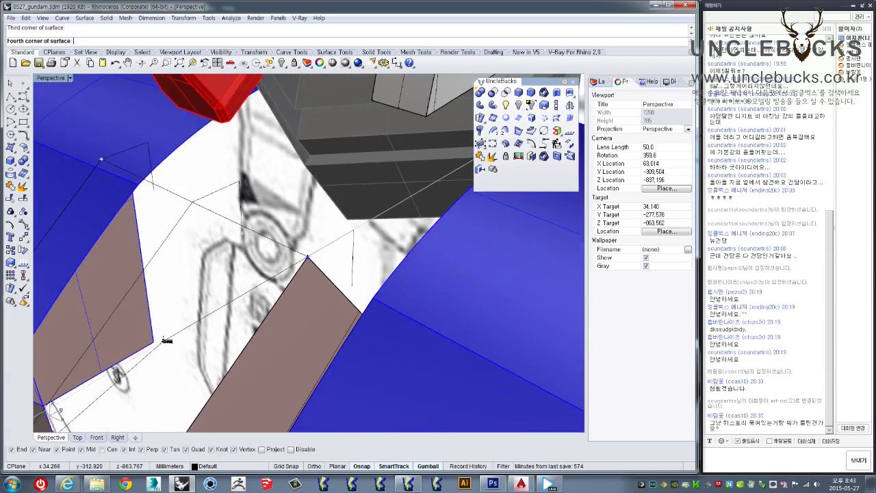
{"action": "right_click_drag", "start_coordinate": [311, 256], "coordinate": [271, 305]}
{"action": "left_click", "coordinate": [228, 357]}
{"action": "scroll", "coordinate": [230, 346], "scroll_direction": "down", "scroll_amount": 5}
{"action": "mouse_move", "coordinate": [231, 344]}
{"action": "right_mouse_down"}
{"action": "mouse_move", "coordinate": [313, 228]}
{"action": "mouse_move", "coordinate": [323, 264]}
{"action": "right_mouse_up"}
{"action": "scroll", "coordinate": [313, 228], "scroll_direction": "down", "scroll_amount": 3}
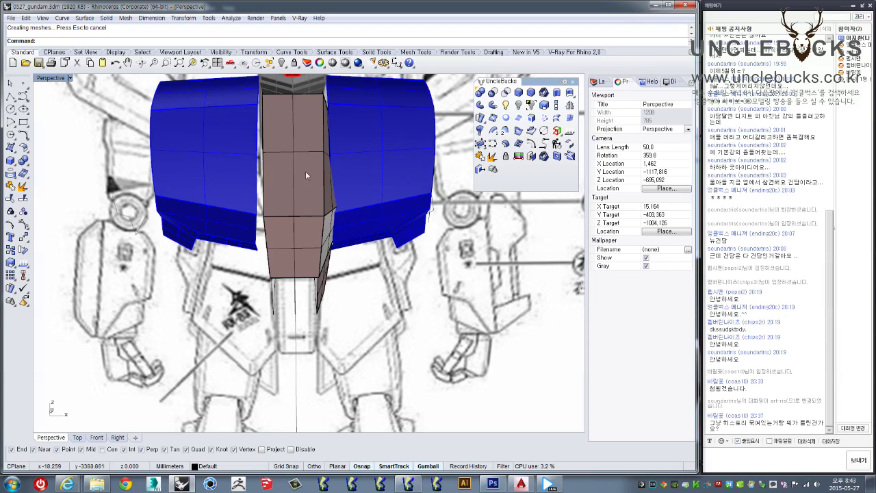
Step: Select and inspect the brown centre chest surfaces and lower strip, then clear the selection
{"action": "right_click_drag", "start_coordinate": [305, 171], "coordinate": [324, 229]}
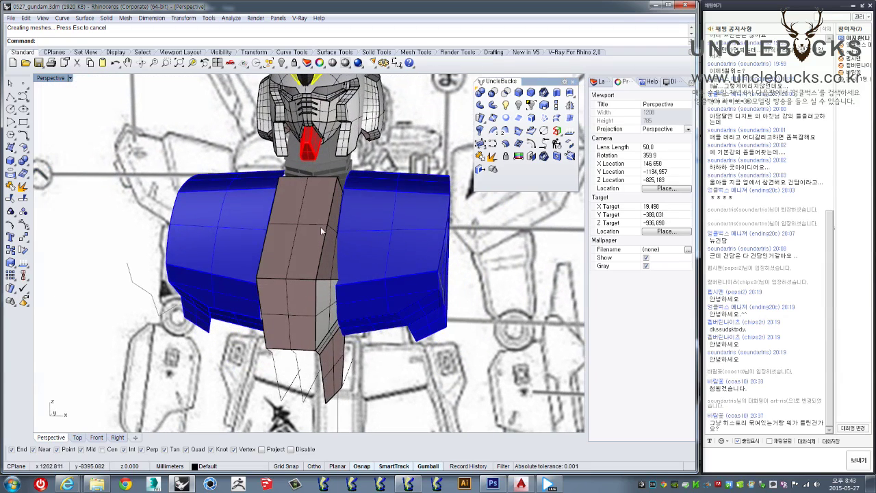
{"action": "scroll", "coordinate": [324, 230], "scroll_direction": "up", "scroll_amount": 2}
{"action": "scroll", "coordinate": [325, 226], "scroll_direction": "up", "scroll_amount": 1}
{"action": "scroll", "coordinate": [327, 220], "scroll_direction": "up", "scroll_amount": 2}
{"action": "left_click", "coordinate": [327, 219]}
{"action": "mouse_move", "coordinate": [326, 220]}
{"action": "right_mouse_down"}
{"action": "mouse_move", "coordinate": [274, 193]}
{"action": "mouse_move", "coordinate": [294, 288]}
{"action": "mouse_move", "coordinate": [322, 309]}
{"action": "right_mouse_up"}
{"action": "left_click", "coordinate": [294, 287], "text": "shift"}
{"action": "left_click", "coordinate": [356, 350], "text": "shift"}
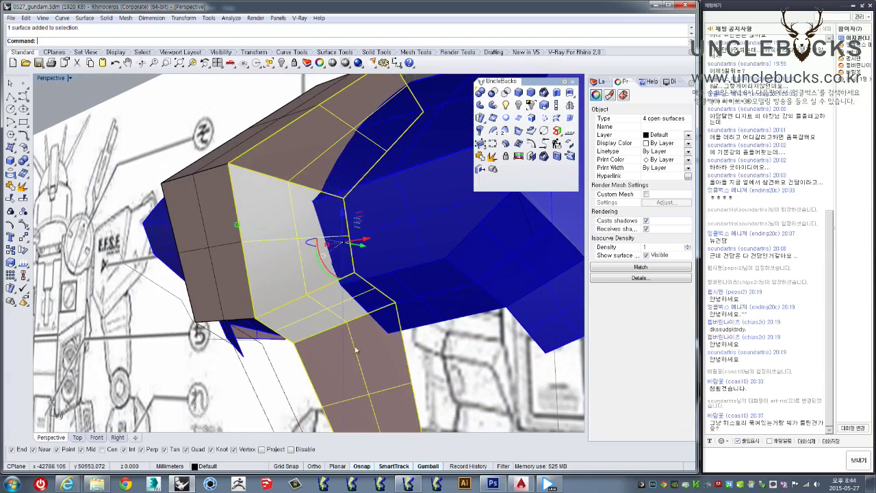
{"action": "right_click_drag", "start_coordinate": [355, 350], "coordinate": [481, 390]}
{"action": "key", "text": "Escape"}
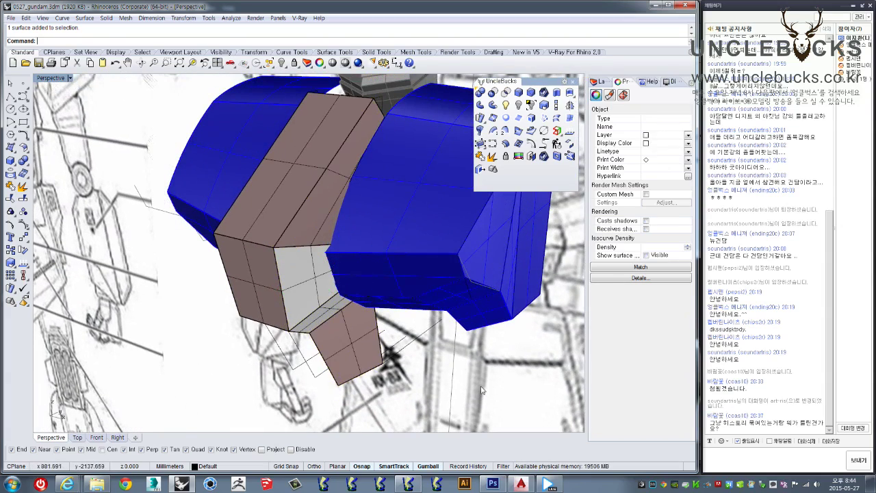
Step: Use Dir to flip the lower chest surface's normal direction
{"action": "left_click", "coordinate": [315, 203]}
{"action": "left_click", "coordinate": [569, 132]}
{"action": "right_click_drag", "start_coordinate": [318, 262], "coordinate": [404, 294]}
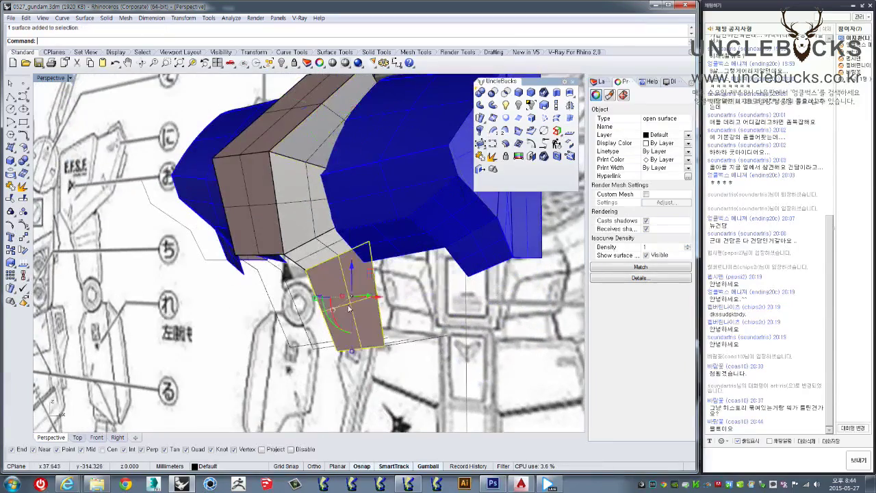
{"action": "left_click", "coordinate": [356, 301]}
{"action": "key", "text": "Return"}
{"action": "mouse_move", "coordinate": [356, 301]}
{"action": "right_mouse_down"}
{"action": "mouse_move", "coordinate": [353, 241]}
{"action": "mouse_move", "coordinate": [361, 279]}
{"action": "right_mouse_up"}
Step: Select the grey chest surface and two lower surfaces, then deselect them
{"action": "left_click", "coordinate": [361, 278]}
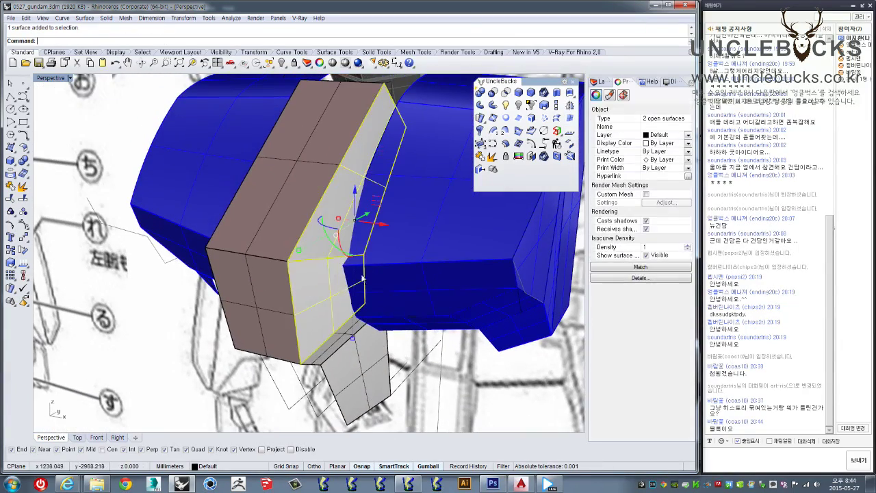
{"action": "left_click", "coordinate": [338, 346], "text": "shift"}
{"action": "left_click", "coordinate": [368, 346], "text": "shift"}
{"action": "right_click_drag", "start_coordinate": [357, 327], "coordinate": [348, 291]}
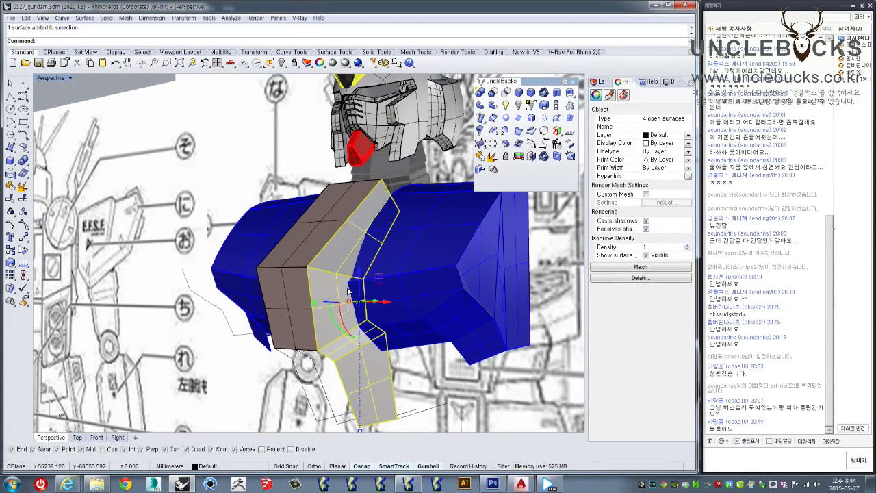
{"action": "right_click_drag", "start_coordinate": [355, 235], "coordinate": [411, 243]}
{"action": "key", "text": "Escape"}
Step: Select the left and right blue shoulder blocks, then clear the selection
{"action": "left_click", "coordinate": [288, 225]}
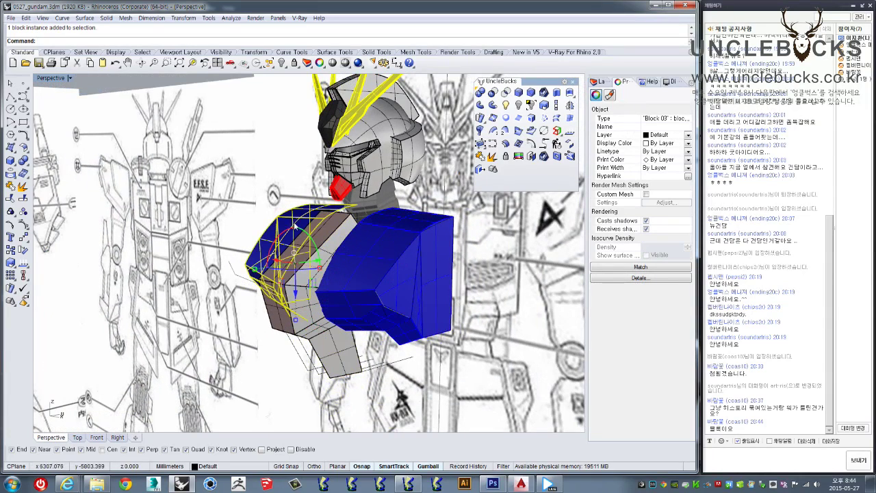
{"action": "left_click", "coordinate": [405, 250]}
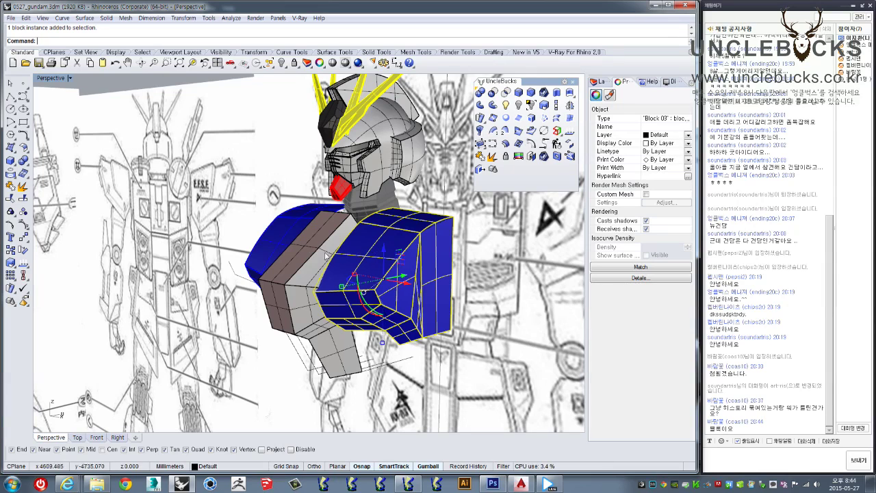
{"action": "left_click", "coordinate": [269, 237]}
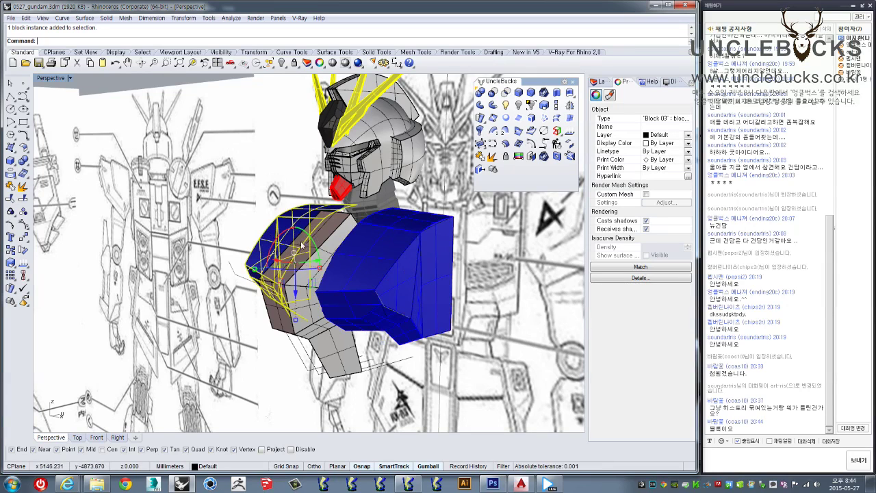
{"action": "right_click_drag", "start_coordinate": [302, 245], "coordinate": [299, 218]}
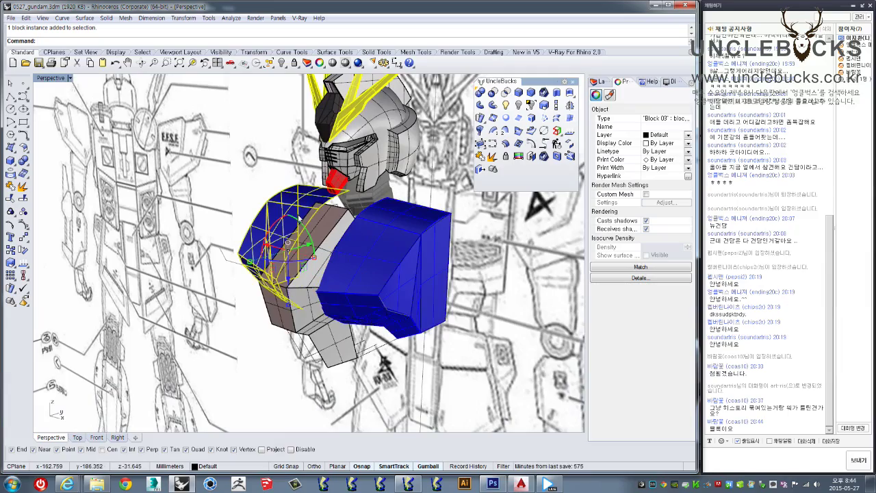
{"action": "scroll", "coordinate": [298, 218], "scroll_direction": "up", "scroll_amount": 3}
{"action": "key", "text": "Escape"}
{"action": "scroll", "coordinate": [347, 169], "scroll_direction": "up", "scroll_amount": 3}
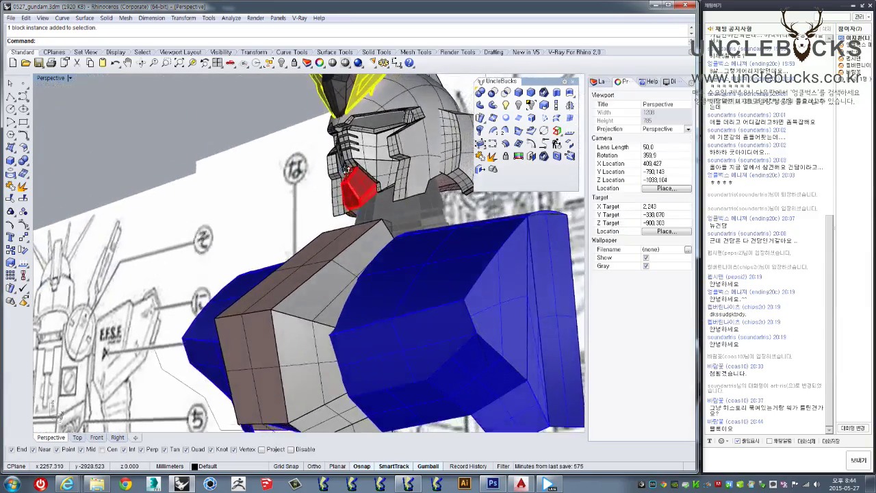
Step: Drag the grey side and brown front surfaces down with the gumball, then restore four viewports
{"action": "mouse_move", "coordinate": [348, 169]}
{"action": "right_mouse_down"}
{"action": "mouse_move", "coordinate": [265, 196]}
{"action": "mouse_move", "coordinate": [304, 252]}
{"action": "right_mouse_up"}
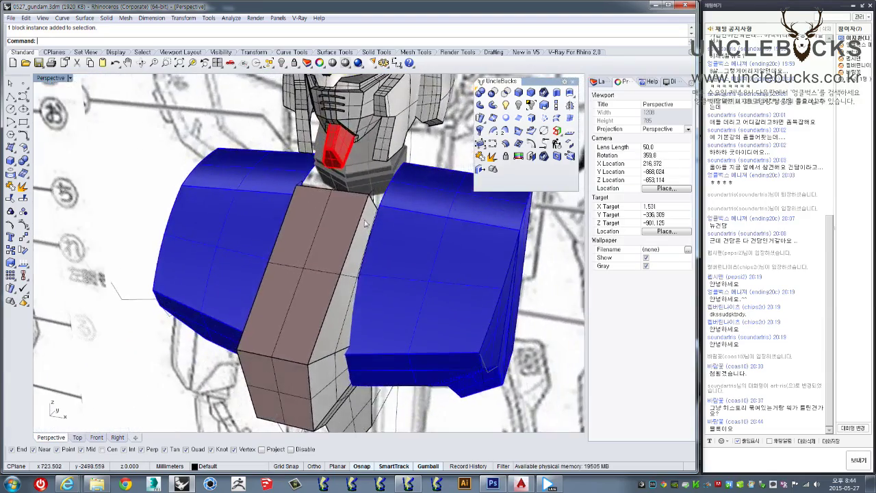
{"action": "scroll", "coordinate": [367, 225], "scroll_direction": "up", "scroll_amount": 2}
{"action": "left_click", "coordinate": [369, 218]}
{"action": "scroll", "coordinate": [368, 218], "scroll_direction": "down", "scroll_amount": 1}
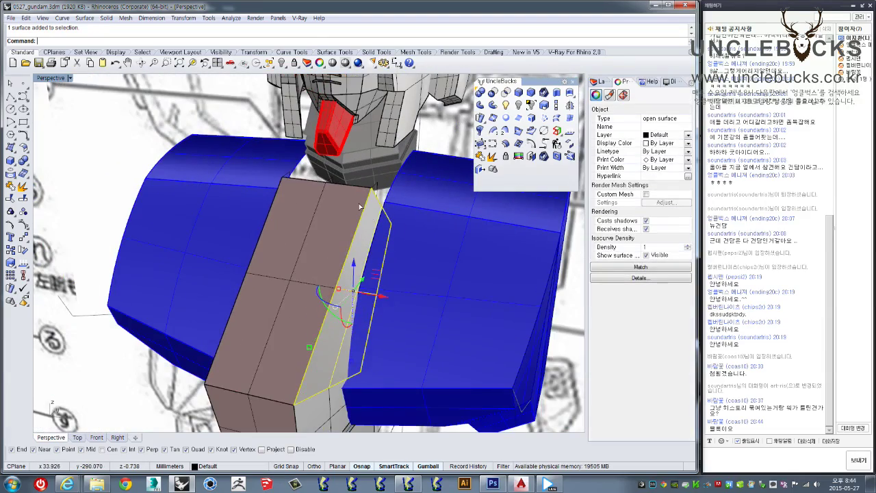
{"action": "left_click", "coordinate": [359, 206], "text": "shift"}
{"action": "right_click_drag", "start_coordinate": [304, 221], "coordinate": [330, 210]}
{"action": "scroll", "coordinate": [330, 210], "scroll_direction": "down", "scroll_amount": 2}
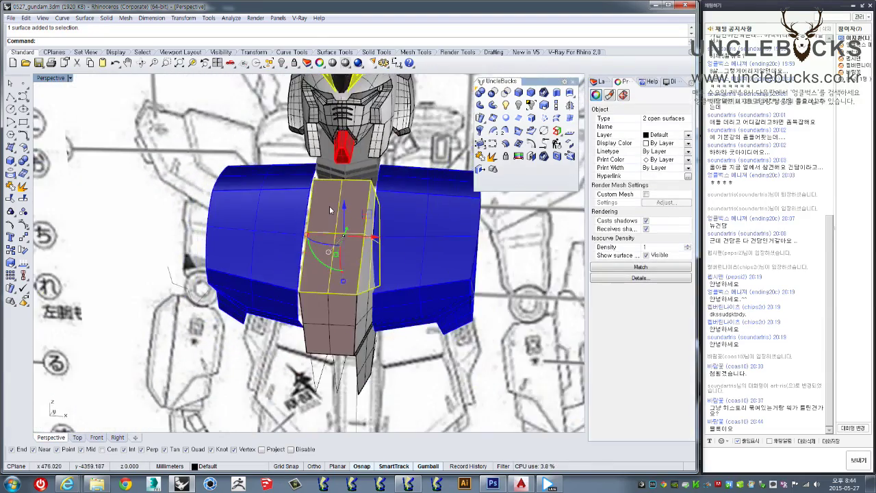
{"action": "left_click_drag", "start_coordinate": [337, 219], "coordinate": [296, 280]}
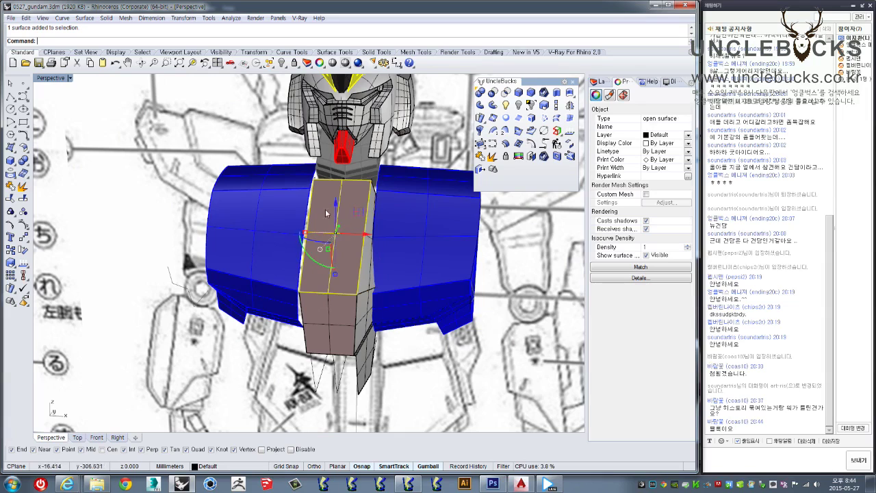
{"action": "double_click", "coordinate": [48, 83]}
{"action": "left_click", "coordinate": [38, 259]}
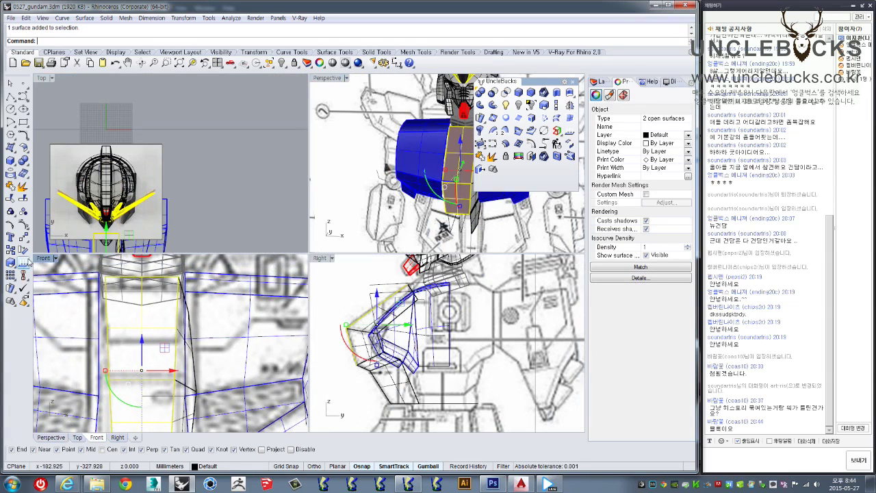
Step: Maximize the Front view and pan toward the chest, cancelling a started polyline
{"action": "double_click", "coordinate": [43, 258]}
{"action": "scroll", "coordinate": [209, 232], "scroll_direction": "down", "scroll_amount": 3}
{"action": "scroll", "coordinate": [209, 232], "scroll_direction": "down", "scroll_amount": 2}
{"action": "left_click", "coordinate": [10, 95]}
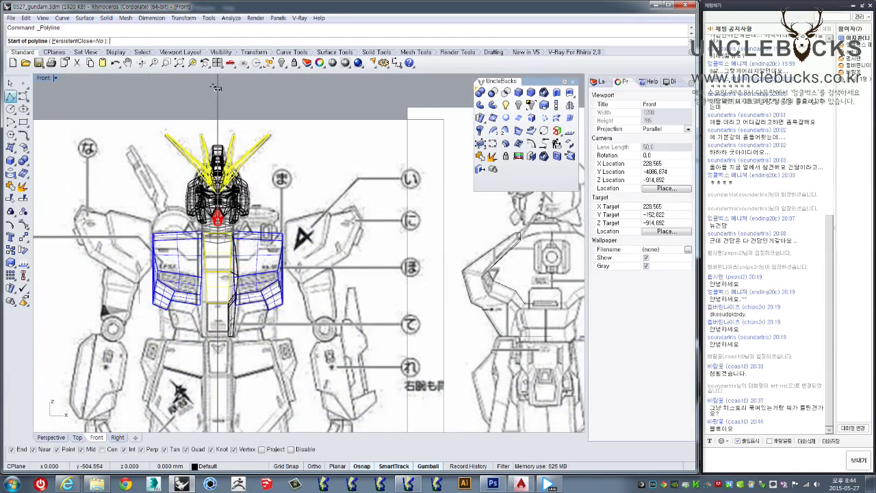
{"action": "right_click_drag", "start_coordinate": [210, 389], "coordinate": [224, 337]}
{"action": "key", "text": "Escape"}
Step: Split the centre chest surfaces using the vertical centre curve as the cutter
{"action": "left_click", "coordinate": [232, 212]}
{"action": "scroll", "coordinate": [219, 240], "scroll_direction": "up", "scroll_amount": 2}
{"action": "left_click", "coordinate": [384, 271]}
{"action": "left_click", "coordinate": [395, 286]}
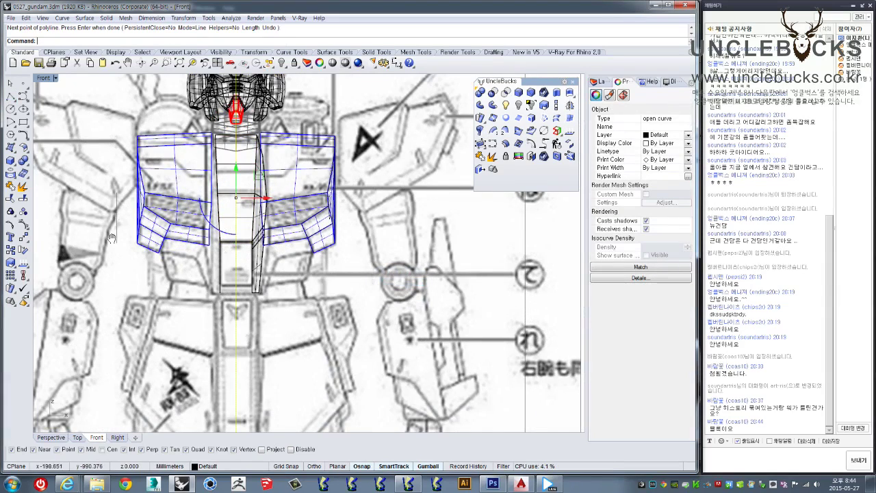
{"action": "scroll", "coordinate": [111, 238], "scroll_direction": "up", "scroll_amount": 2}
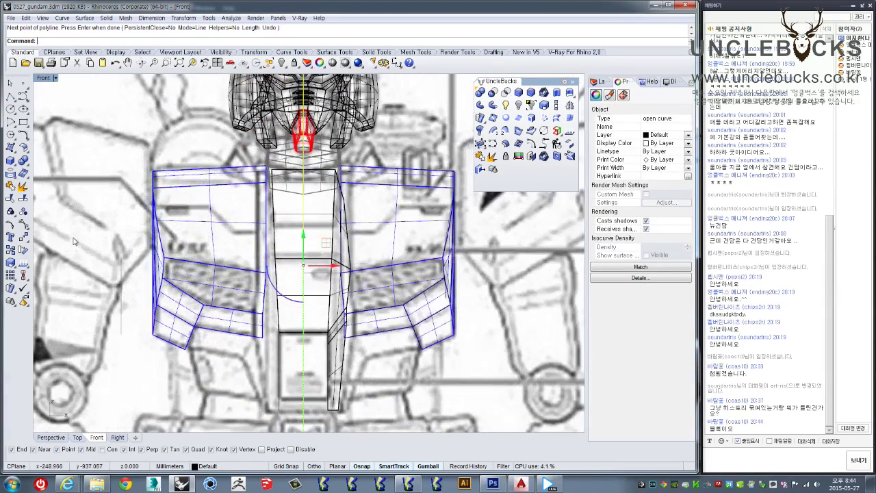
{"action": "left_click", "coordinate": [22, 199]}
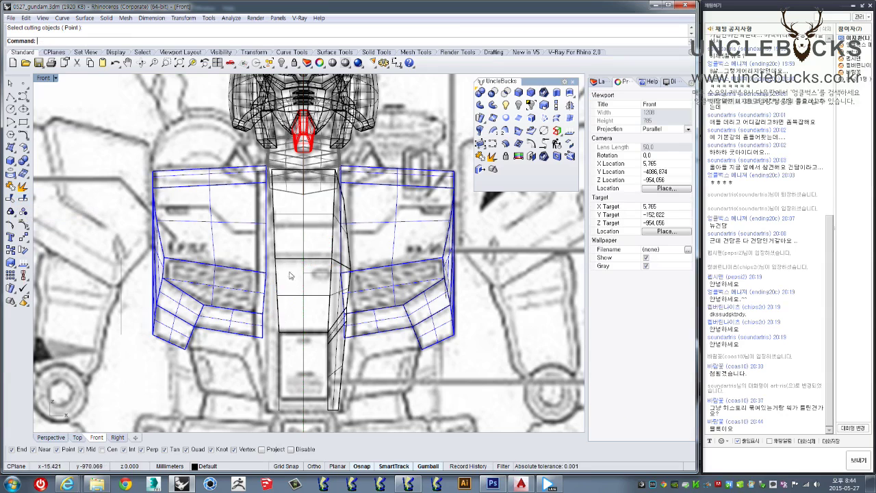
{"action": "left_click", "coordinate": [302, 319]}
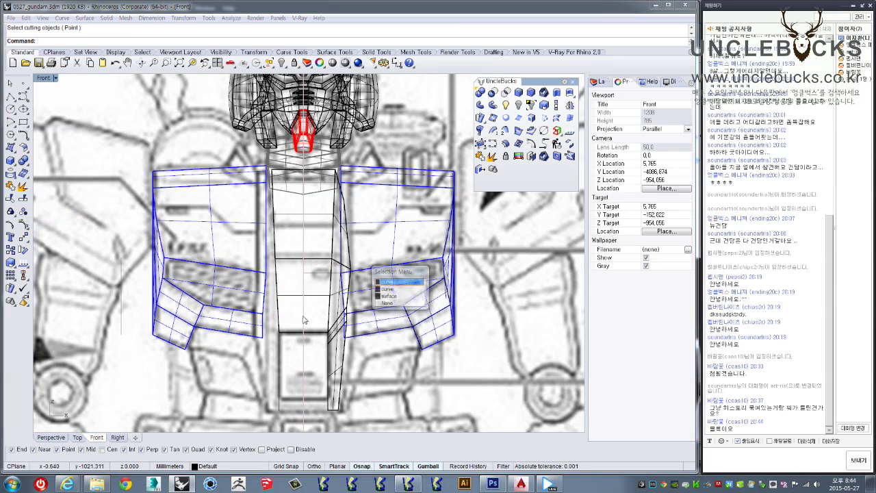
{"action": "left_click", "coordinate": [384, 287]}
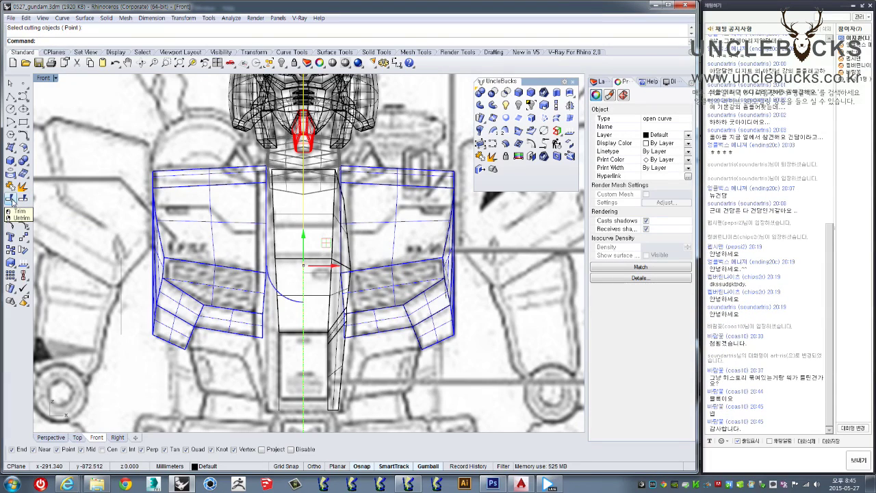
Step: Trim away the blue arc inside the centre panel and restore four viewports
{"action": "left_click", "coordinate": [11, 198]}
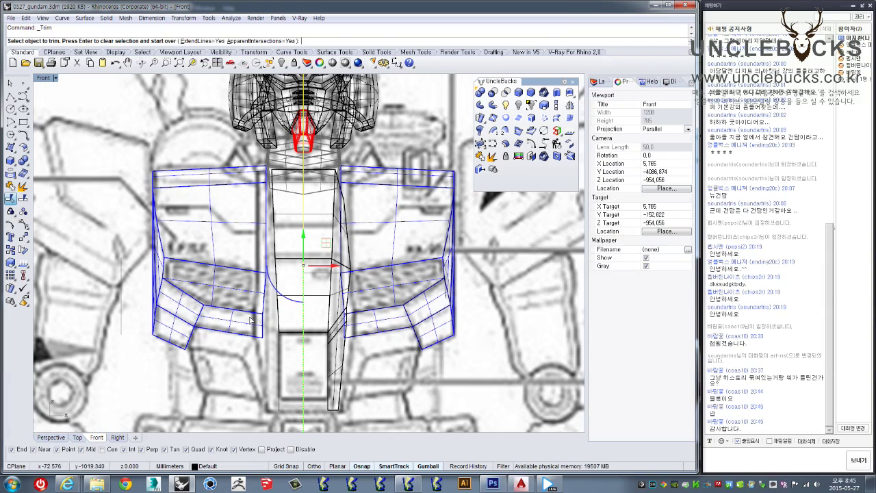
{"action": "left_click", "coordinate": [292, 305]}
{"action": "right_click", "coordinate": [288, 262]}
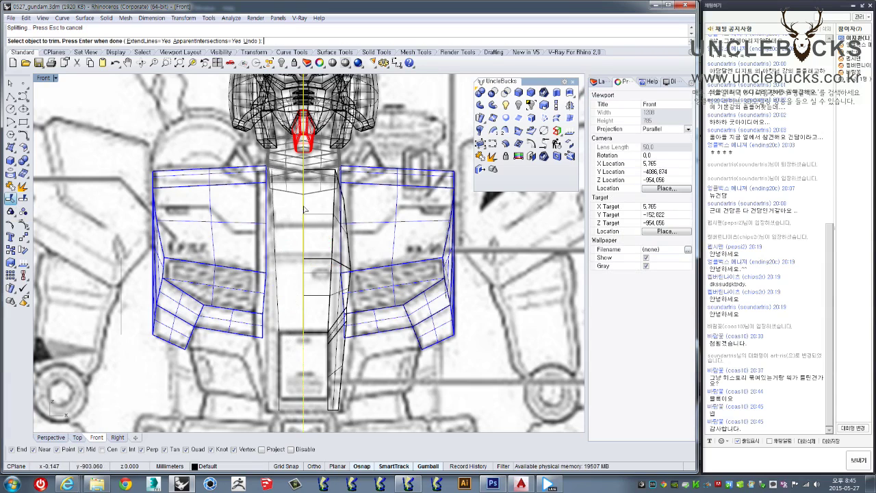
{"action": "right_click_drag", "start_coordinate": [161, 120], "coordinate": [143, 175]}
{"action": "double_click", "coordinate": [43, 78]}
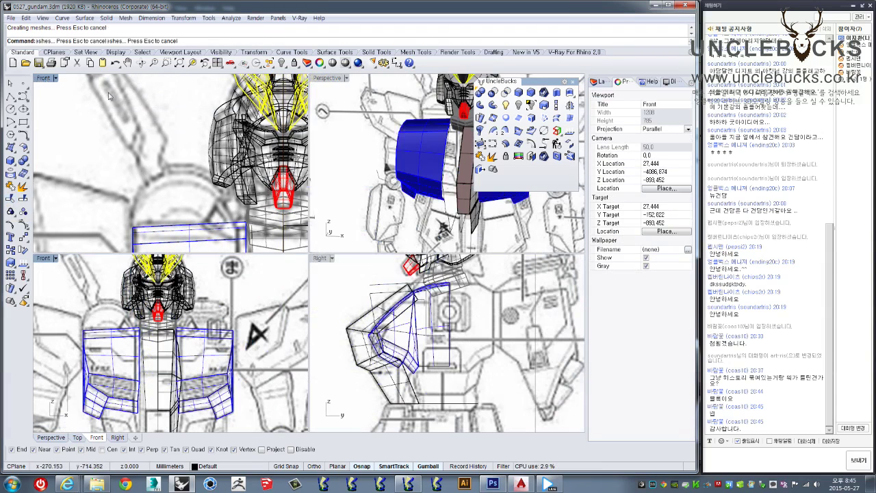
Step: In maximized Perspective, flip the two brown centre chest surfaces to face outward
{"action": "double_click", "coordinate": [325, 79]}
{"action": "right_click_drag", "start_coordinate": [323, 162], "coordinate": [345, 229]}
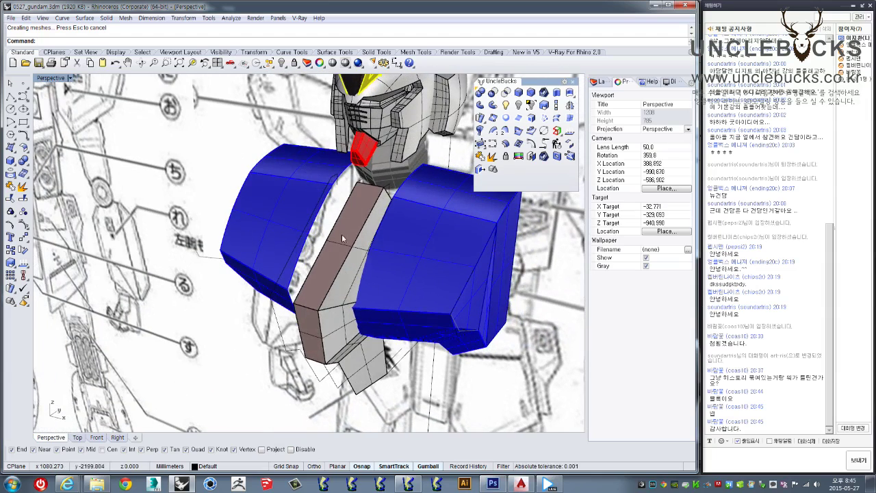
{"action": "left_click", "coordinate": [311, 307]}
{"action": "left_click", "coordinate": [349, 226], "text": "shift"}
{"action": "left_click", "coordinate": [568, 131]}
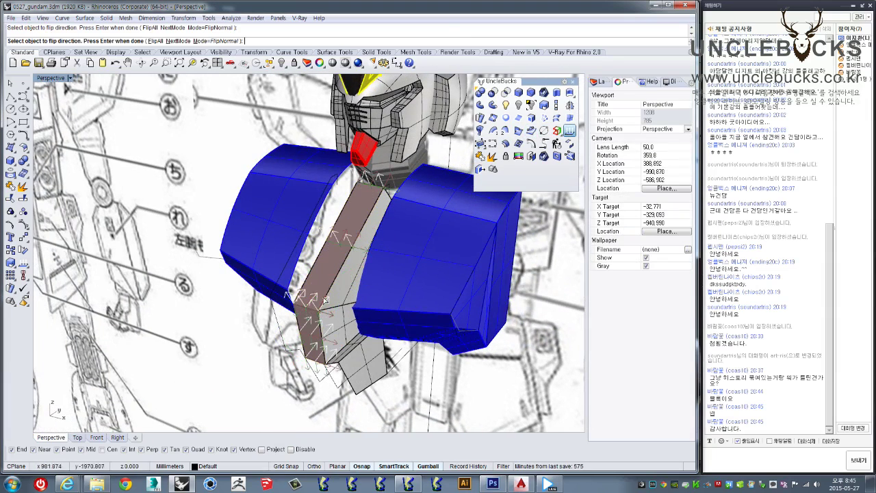
{"action": "left_click", "coordinate": [322, 336]}
{"action": "mouse_move", "coordinate": [321, 335]}
{"action": "right_mouse_down"}
{"action": "mouse_move", "coordinate": [415, 331]}
{"action": "mouse_move", "coordinate": [413, 316]}
{"action": "right_mouse_up"}
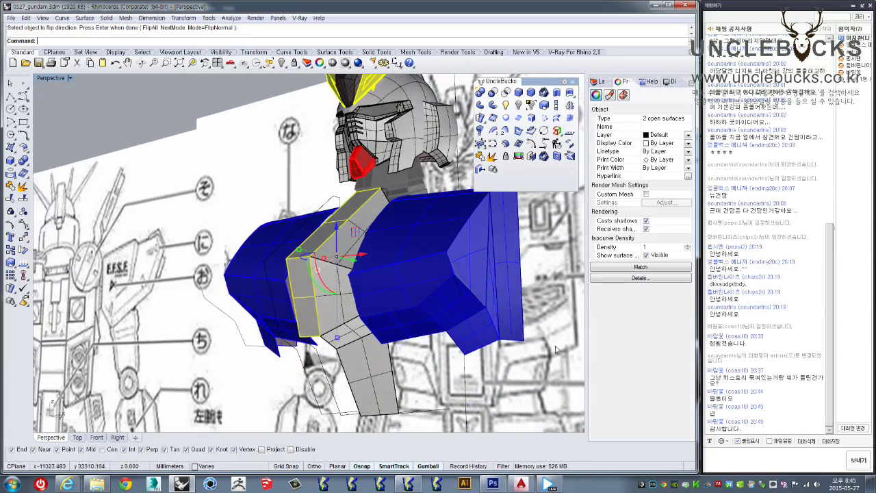
{"action": "key", "text": "Escape"}
Step: Zoom in on the gap beneath the centre panel and begin a loft there
{"action": "right_click_drag", "start_coordinate": [556, 350], "coordinate": [320, 292]}
{"action": "scroll", "coordinate": [319, 293], "scroll_direction": "up", "scroll_amount": 3}
{"action": "scroll", "coordinate": [334, 257], "scroll_direction": "up", "scroll_amount": 2}
{"action": "right_click_drag", "start_coordinate": [343, 253], "coordinate": [339, 253]}
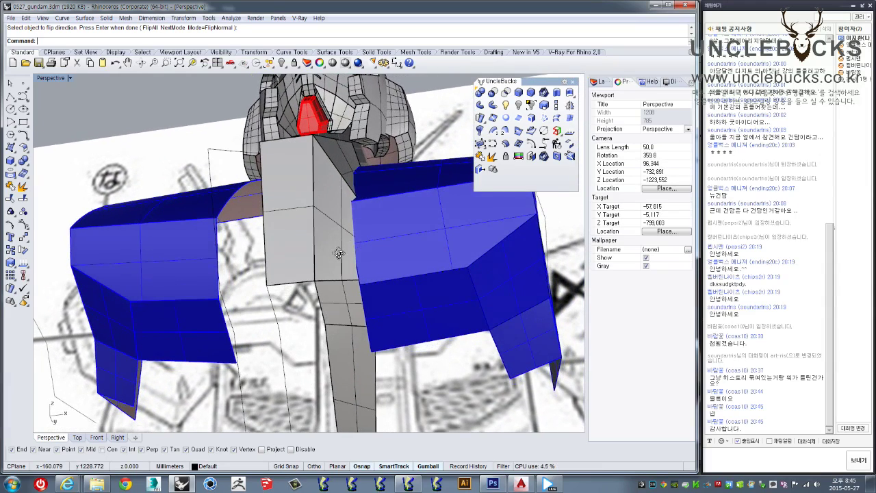
{"action": "scroll", "coordinate": [319, 318], "scroll_direction": "up", "scroll_amount": 2}
{"action": "scroll", "coordinate": [320, 305], "scroll_direction": "up", "scroll_amount": 2}
{"action": "scroll", "coordinate": [322, 291], "scroll_direction": "up", "scroll_amount": 2}
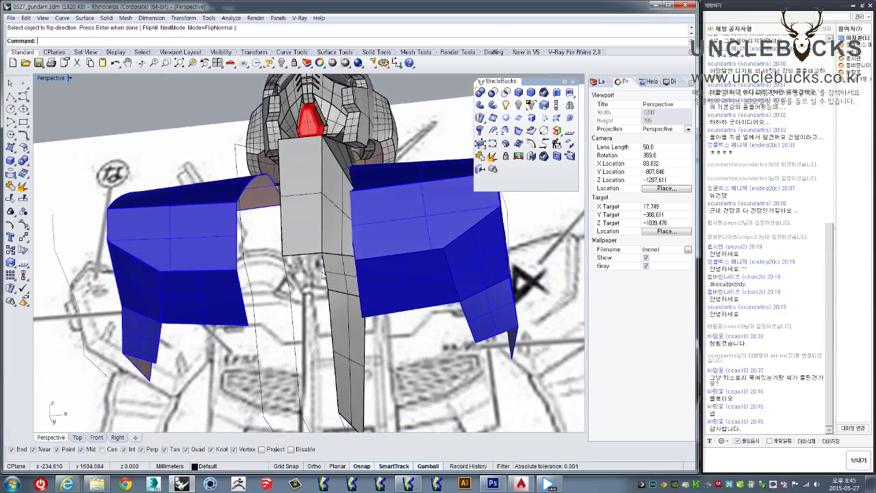
{"action": "scroll", "coordinate": [325, 270], "scroll_direction": "up", "scroll_amount": 2}
{"action": "right_click_drag", "start_coordinate": [326, 271], "coordinate": [395, 228], "text": "shift"}
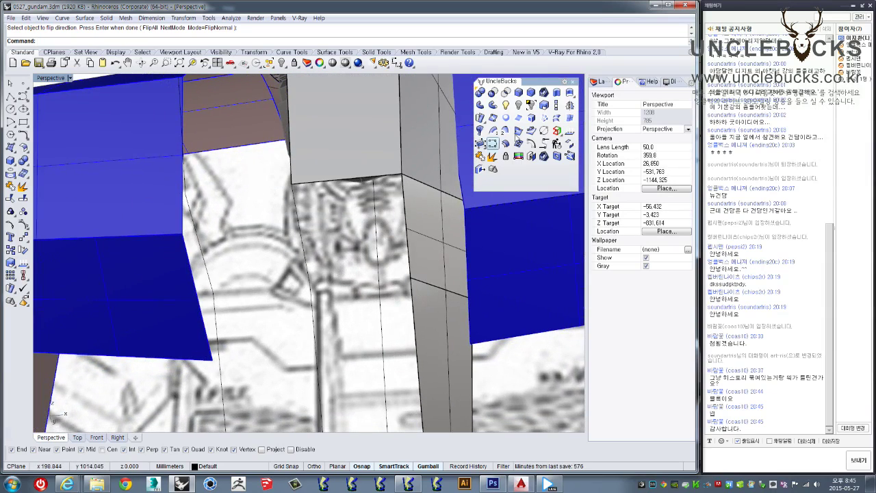
{"action": "left_click", "coordinate": [557, 119]}
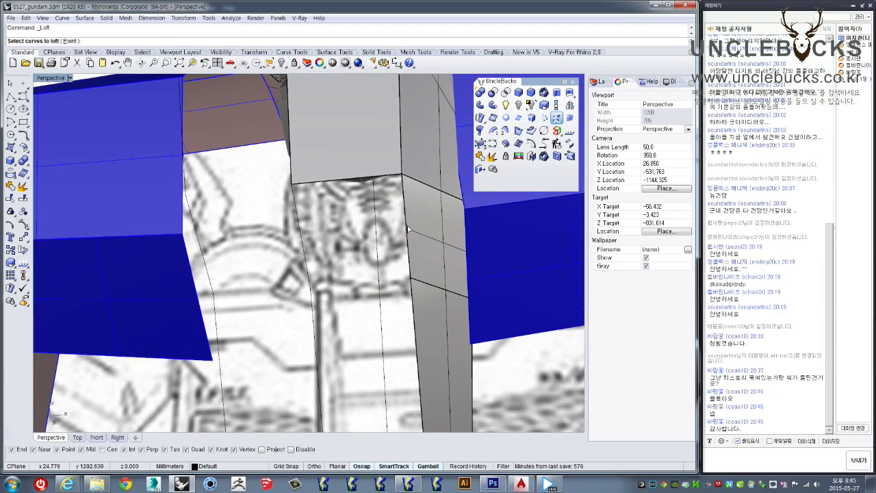
Step: Try a straight-section loft between the centre panel edges, then cancel the twisted result
{"action": "left_click", "coordinate": [408, 229]}
{"action": "left_click", "coordinate": [406, 284]}
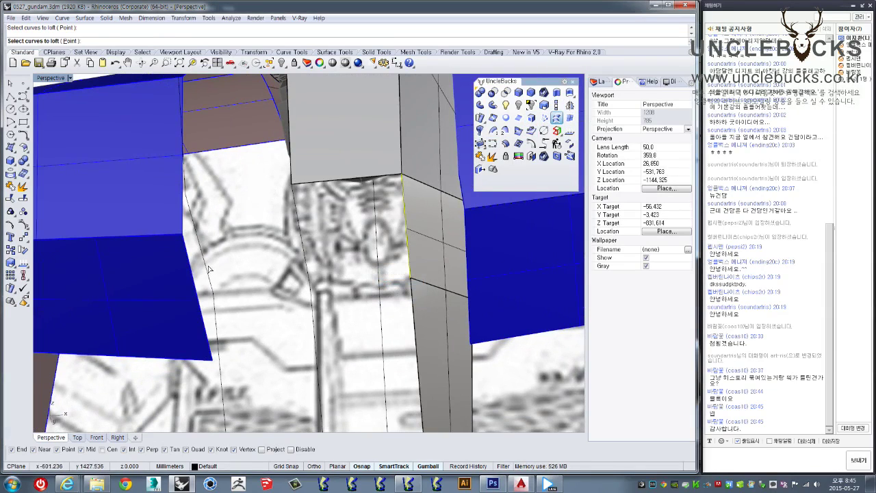
{"action": "key", "text": "Return"}
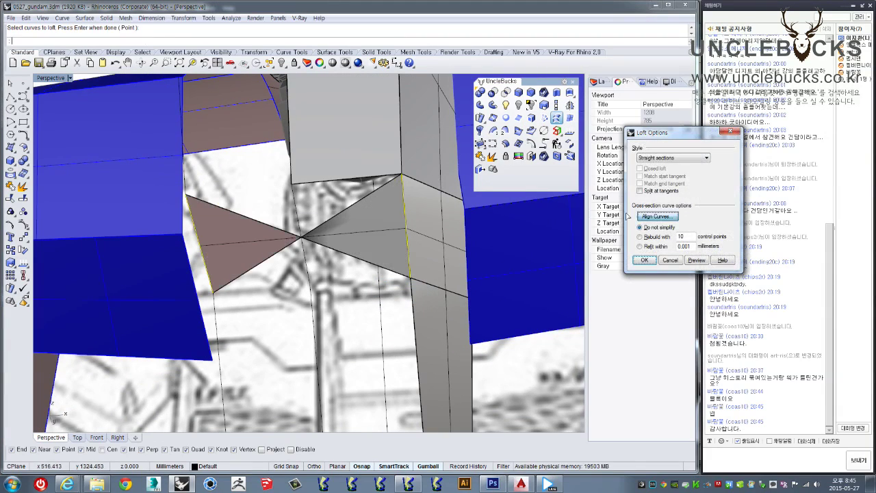
{"action": "left_click", "coordinate": [655, 216]}
{"action": "left_click", "coordinate": [407, 255]}
{"action": "scroll", "coordinate": [407, 254], "scroll_direction": "down", "scroll_amount": 5}
{"action": "scroll", "coordinate": [406, 254], "scroll_direction": "down", "scroll_amount": 5}
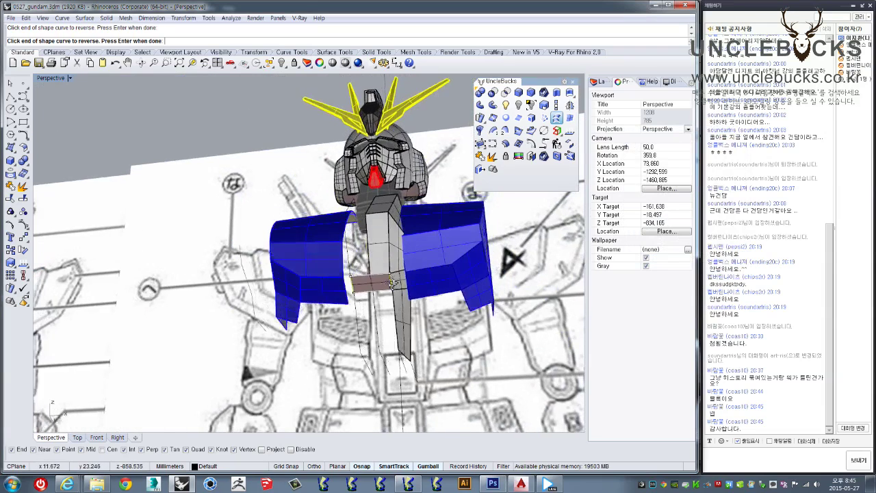
{"action": "scroll", "coordinate": [397, 295], "scroll_direction": "up", "scroll_amount": 6}
{"action": "key", "text": "Return"}
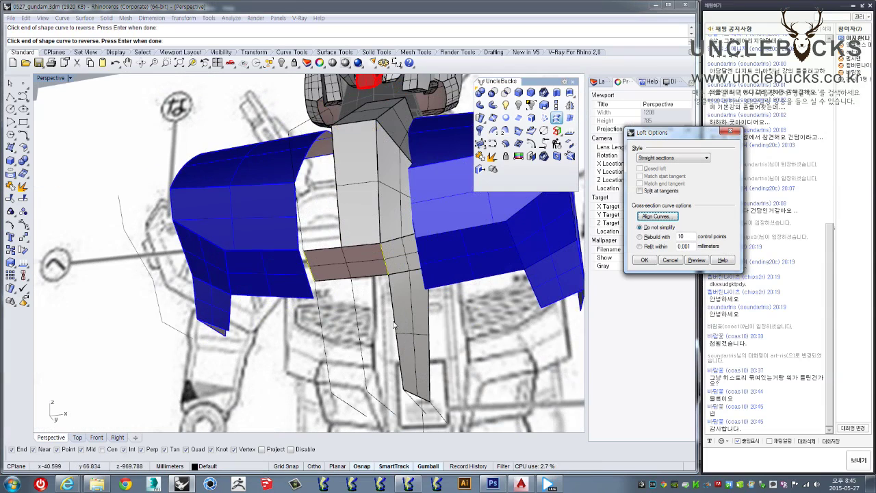
{"action": "left_click", "coordinate": [669, 261]}
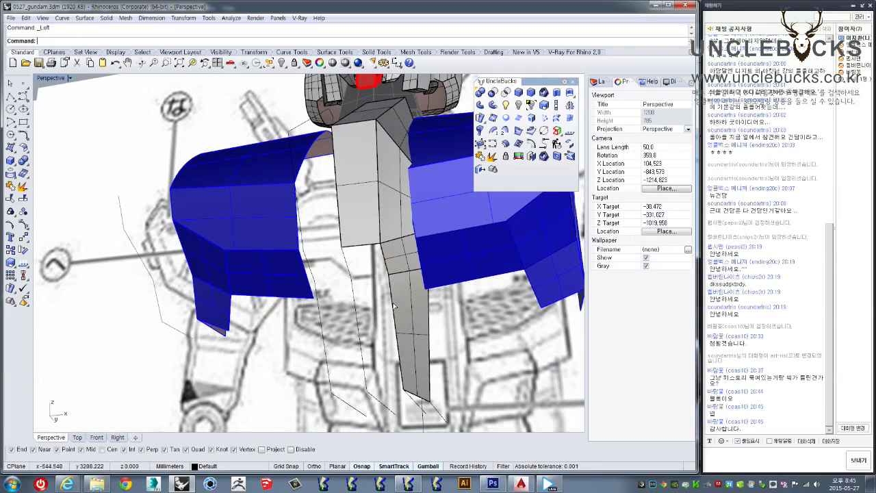
Step: Loft a flat strip between the panel edge and the left edge curve
{"action": "left_click", "coordinate": [384, 266]}
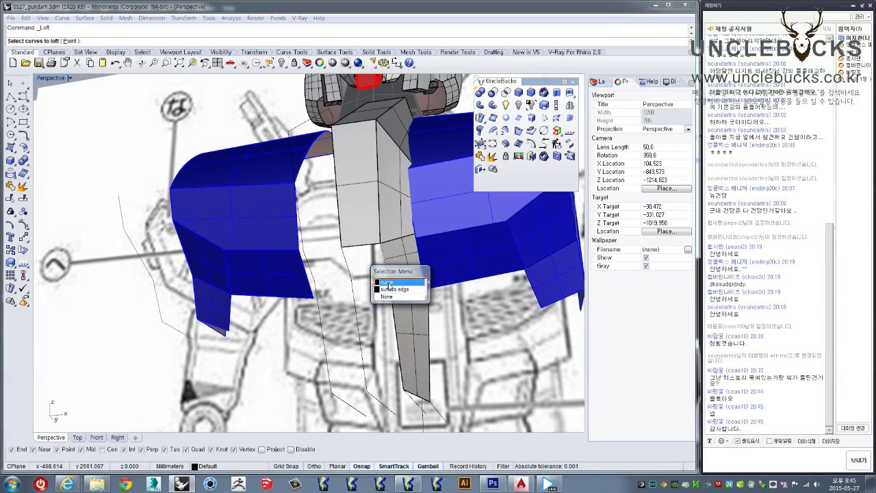
{"action": "left_click", "coordinate": [388, 287]}
{"action": "left_click", "coordinate": [311, 270]}
{"action": "key", "text": "Return"}
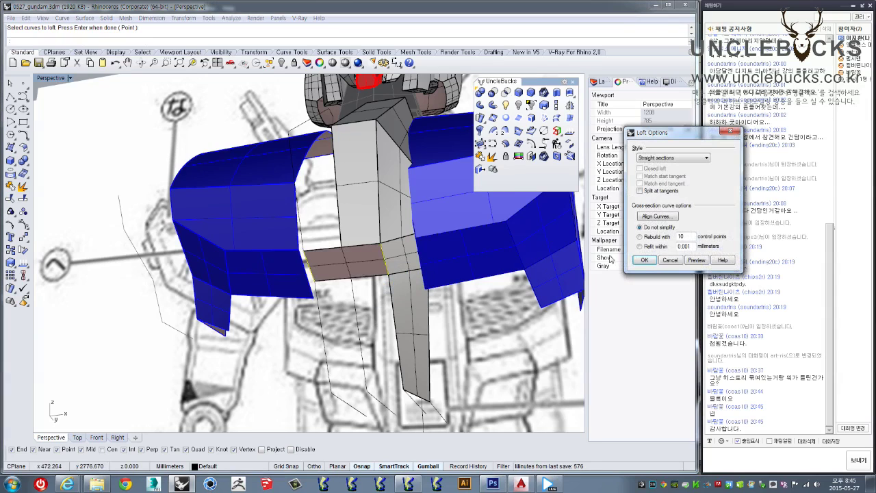
{"action": "left_click", "coordinate": [645, 261]}
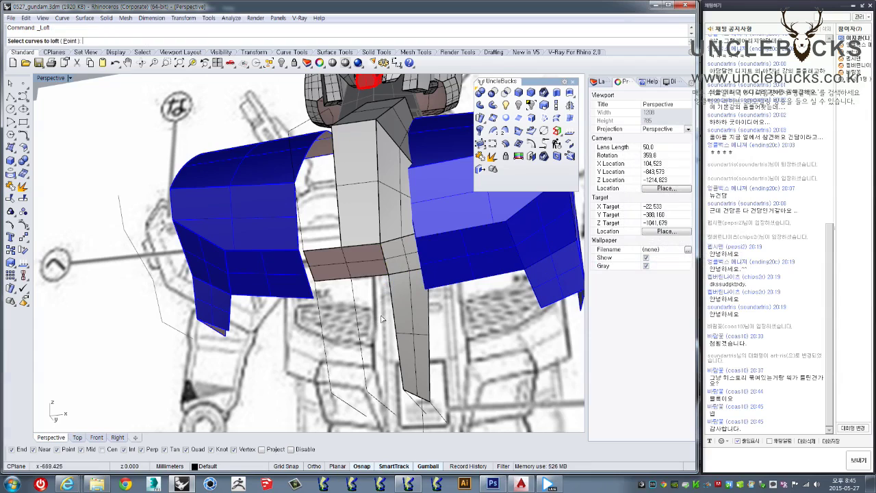
Step: Loft a second flat strip from the right panel edge below the opening
{"action": "left_click", "coordinate": [394, 317]}
{"action": "left_click", "coordinate": [393, 288]}
{"action": "key", "text": "Return"}
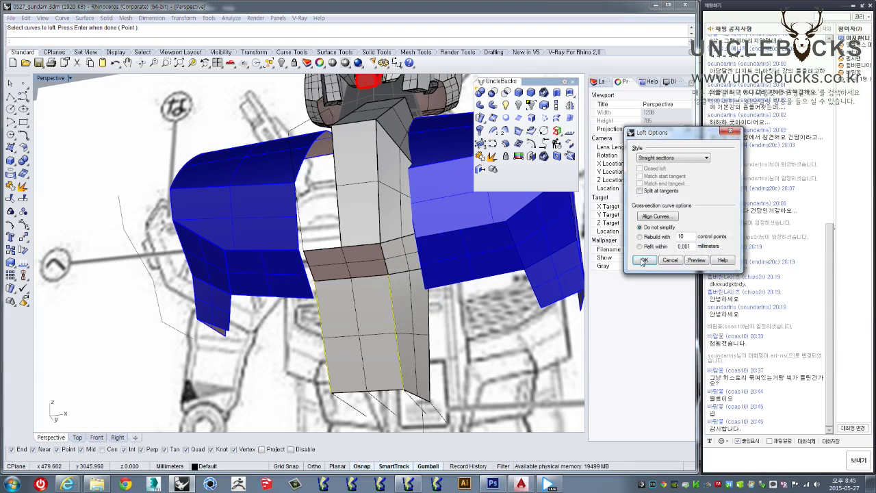
{"action": "left_click", "coordinate": [644, 262]}
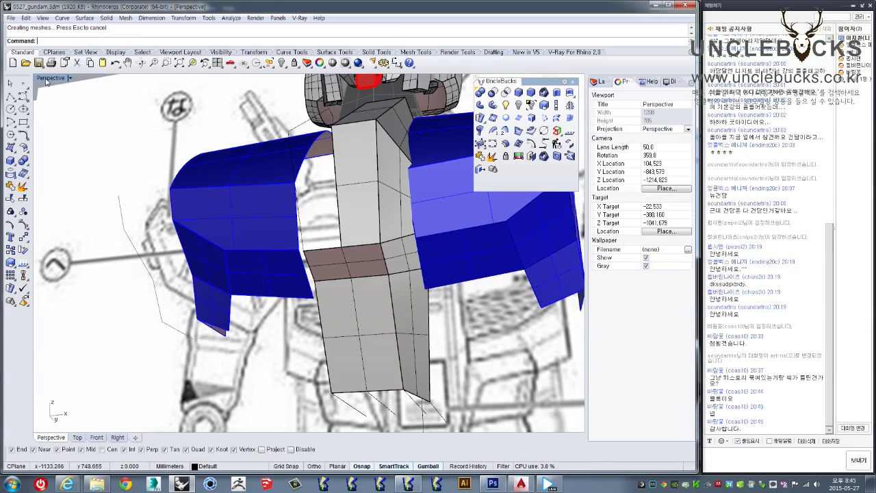
Step: Maximize the Front view and select the vertical centre curve as the cutting edge
{"action": "double_click", "coordinate": [48, 78]}
{"action": "scroll", "coordinate": [133, 329], "scroll_direction": "up", "scroll_amount": 3}
{"action": "scroll", "coordinate": [134, 330], "scroll_direction": "up", "scroll_amount": 3}
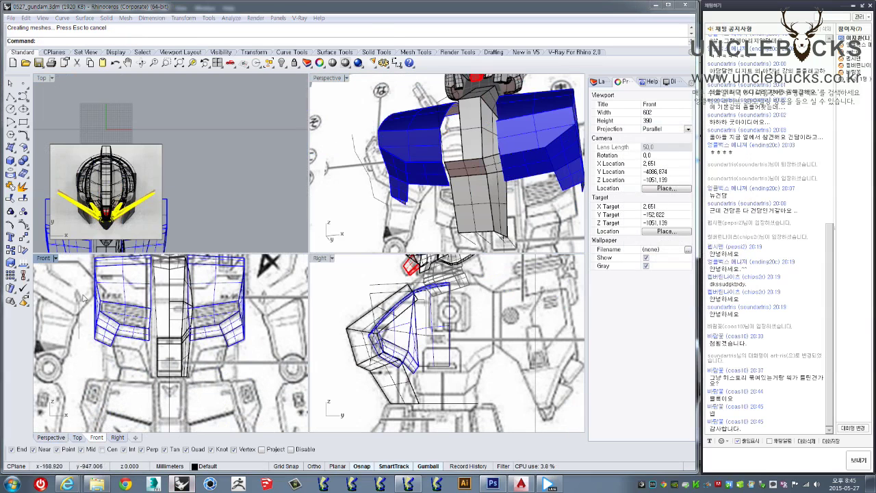
{"action": "double_click", "coordinate": [43, 263]}
{"action": "scroll", "coordinate": [336, 357], "scroll_direction": "up", "scroll_amount": 3}
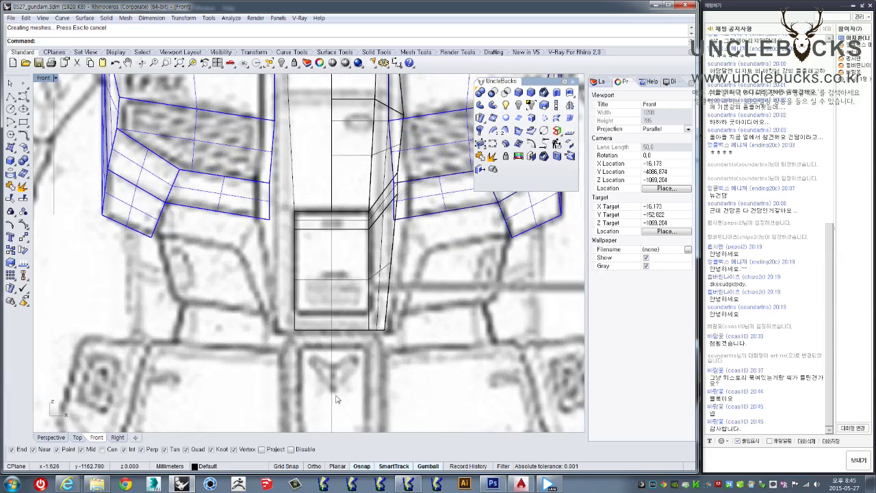
{"action": "left_click", "coordinate": [335, 356]}
{"action": "right_click_drag", "start_coordinate": [309, 268], "coordinate": [269, 295]}
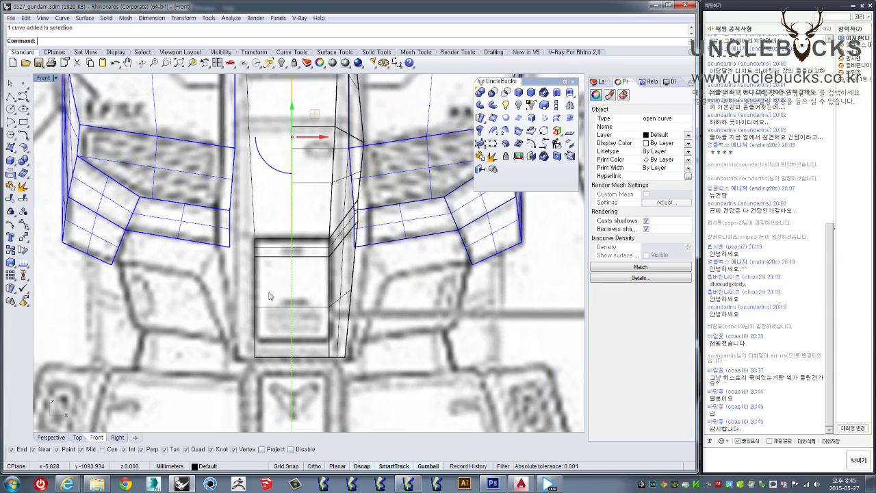
Step: Trim the curve segments inside the lower rectangle and return to the Perspective view
{"action": "left_click", "coordinate": [10, 198]}
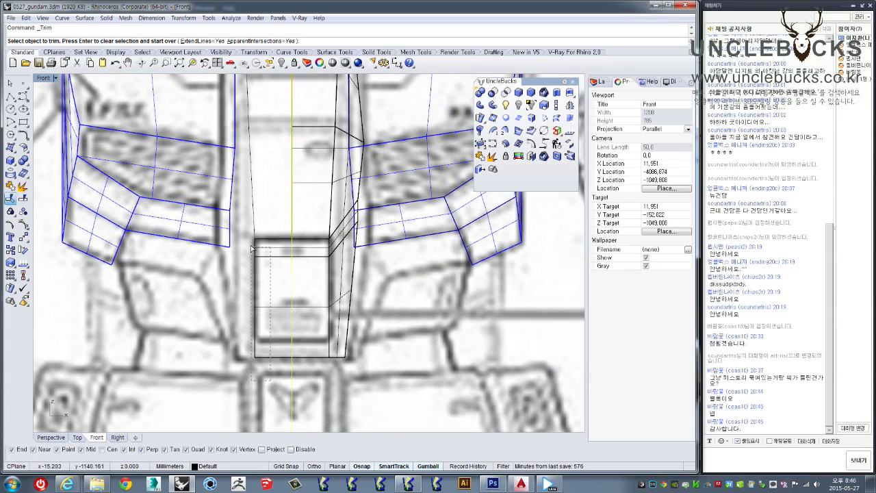
{"action": "left_click", "coordinate": [269, 220]}
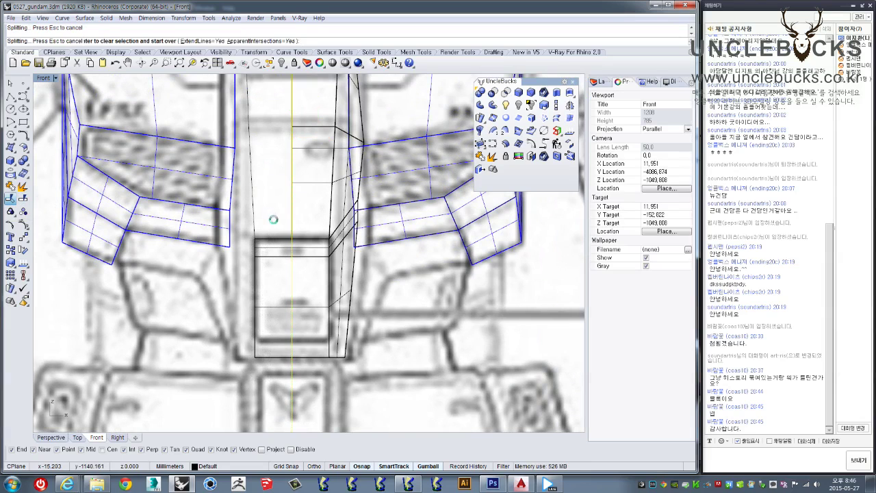
{"action": "double_click", "coordinate": [49, 79]}
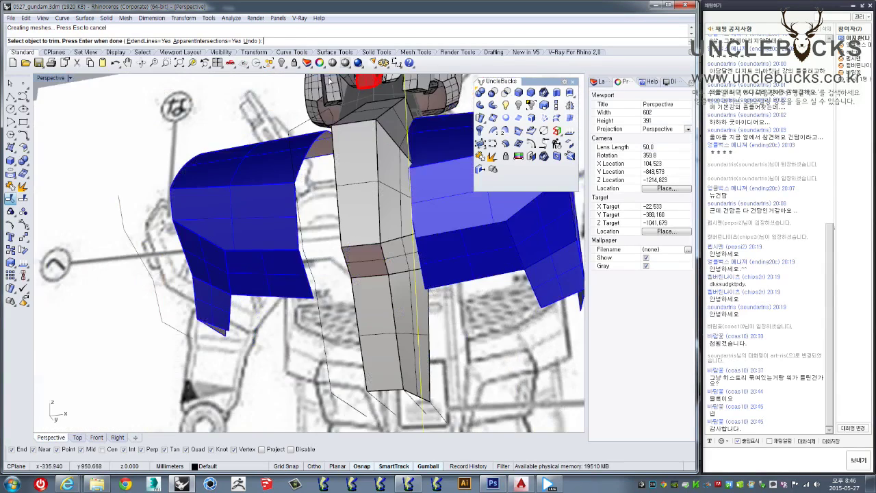
{"action": "double_click", "coordinate": [339, 79]}
{"action": "mouse_move", "coordinate": [338, 89]}
{"action": "right_mouse_down"}
{"action": "mouse_move", "coordinate": [337, 255]}
{"action": "mouse_move", "coordinate": [446, 202]}
{"action": "mouse_move", "coordinate": [382, 287]}
{"action": "right_mouse_up"}
{"action": "key", "text": "Return"}
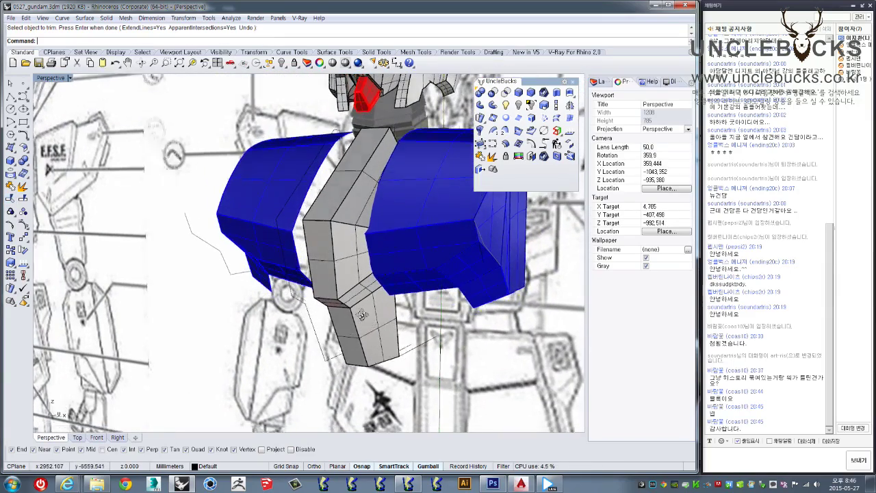
Step: Select the four centre chest surfaces and turn on their control points with F10
{"action": "scroll", "coordinate": [382, 290], "scroll_direction": "up", "scroll_amount": 3}
{"action": "scroll", "coordinate": [366, 234], "scroll_direction": "up", "scroll_amount": 2}
{"action": "scroll", "coordinate": [255, 195], "scroll_direction": "up", "scroll_amount": 2}
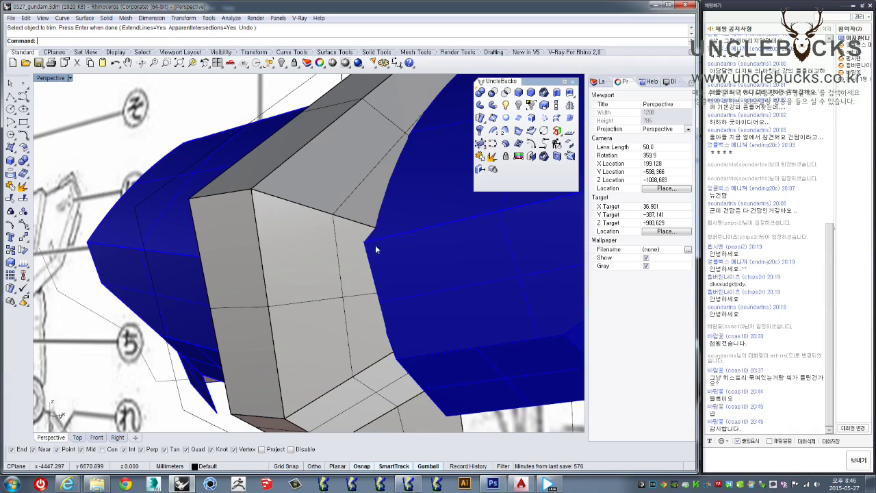
{"action": "right_click_drag", "start_coordinate": [376, 250], "coordinate": [335, 255]}
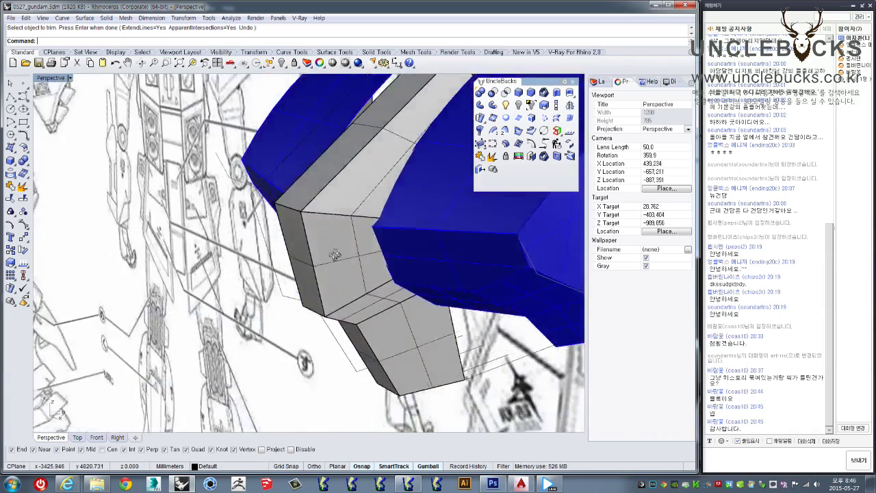
{"action": "mouse_move", "coordinate": [335, 255]}
{"action": "right_mouse_down"}
{"action": "mouse_move", "coordinate": [381, 237]}
{"action": "mouse_move", "coordinate": [370, 322]}
{"action": "right_mouse_up"}
{"action": "left_click", "coordinate": [349, 199]}
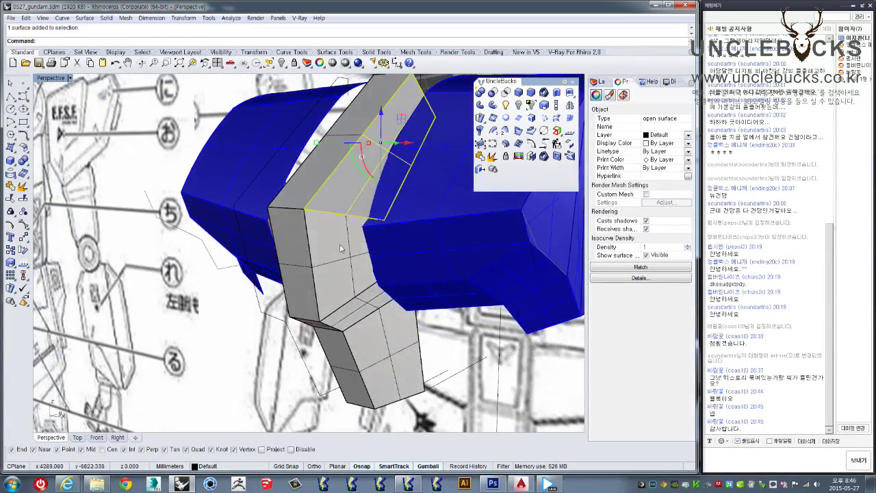
{"action": "left_click", "coordinate": [341, 249], "text": "shift"}
{"action": "left_click", "coordinate": [363, 325], "text": "shift"}
{"action": "left_click", "coordinate": [407, 378], "text": "shift"}
{"action": "mouse_move", "coordinate": [412, 397]}
{"action": "right_mouse_down"}
{"action": "mouse_move", "coordinate": [349, 255]}
{"action": "mouse_move", "coordinate": [335, 294]}
{"action": "right_mouse_up"}
{"action": "key", "text": "F10"}
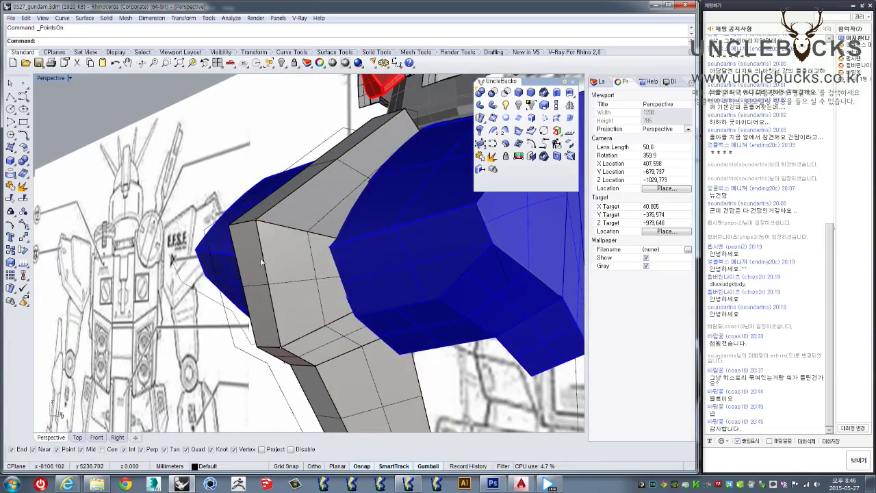
Step: Switch the Perspective view to Ghosted display to see through the armor
{"action": "mouse_move", "coordinate": [396, 266]}
{"action": "right_mouse_down"}
{"action": "mouse_move", "coordinate": [391, 299]}
{"action": "mouse_move", "coordinate": [383, 294]}
{"action": "right_mouse_up"}
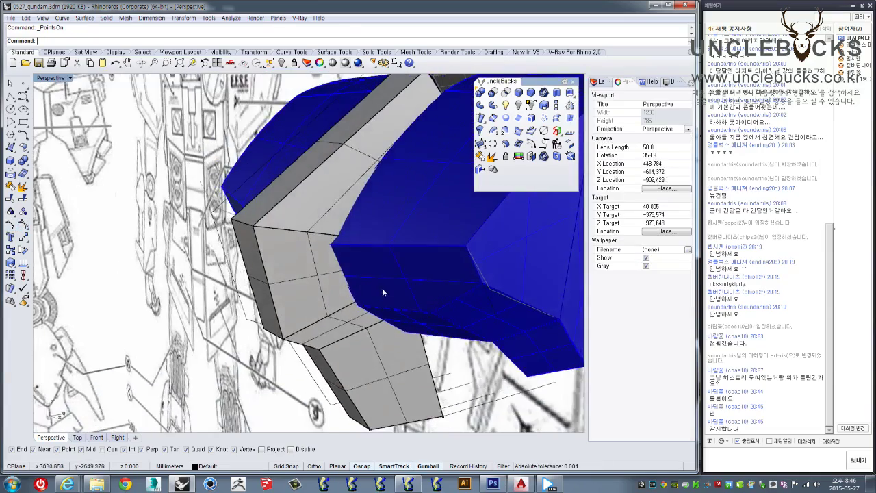
{"action": "left_click", "coordinate": [347, 65]}
{"action": "left_click", "coordinate": [397, 80]}
{"action": "mouse_move", "coordinate": [351, 233]}
{"action": "right_mouse_down"}
{"action": "mouse_move", "coordinate": [335, 265]}
{"action": "mouse_move", "coordinate": [378, 245]}
{"action": "mouse_move", "coordinate": [373, 207]}
{"action": "mouse_move", "coordinate": [223, 288]}
{"action": "right_mouse_up"}
Step: Select points along the panel edge and move them toward the blue armor
{"action": "left_click", "coordinate": [404, 211]}
{"action": "mouse_move", "coordinate": [402, 209]}
{"action": "right_mouse_down"}
{"action": "mouse_move", "coordinate": [403, 242]}
{"action": "mouse_move", "coordinate": [376, 180]}
{"action": "mouse_move", "coordinate": [344, 244]}
{"action": "mouse_move", "coordinate": [285, 315]}
{"action": "right_mouse_up"}
{"action": "left_click_drag", "start_coordinate": [268, 321], "coordinate": [271, 335]}
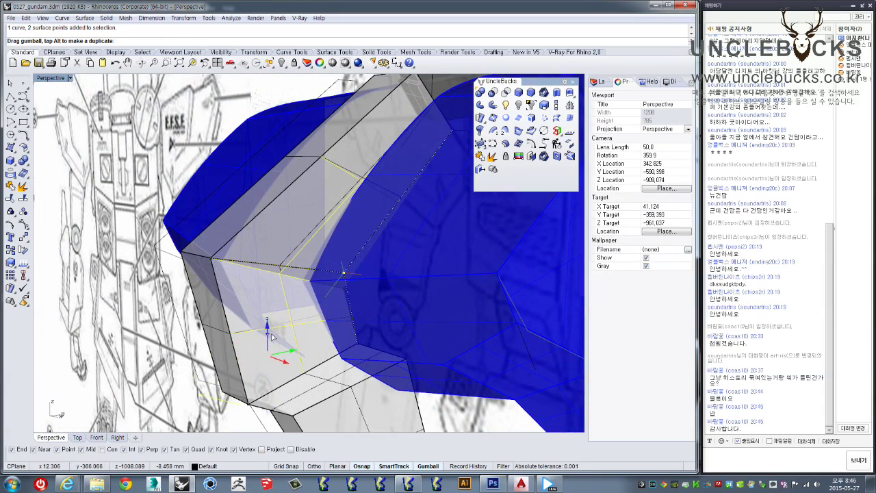
Step: Nudge the curve points down, then move the seam panel points toward the blue armor
{"action": "left_click_drag", "start_coordinate": [272, 335], "coordinate": [271, 340]}
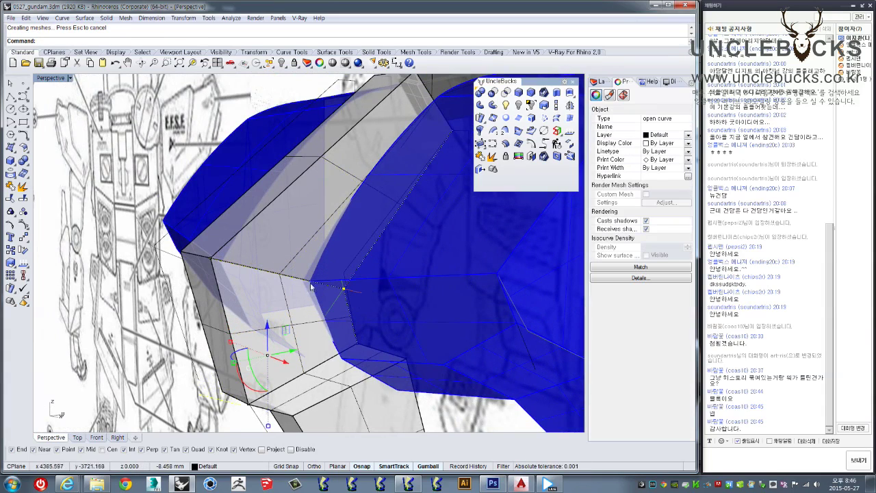
{"action": "mouse_move", "coordinate": [302, 288]}
{"action": "right_mouse_down"}
{"action": "mouse_move", "coordinate": [348, 290]}
{"action": "mouse_move", "coordinate": [333, 274]}
{"action": "mouse_move", "coordinate": [347, 266]}
{"action": "mouse_move", "coordinate": [294, 297]}
{"action": "right_mouse_up"}
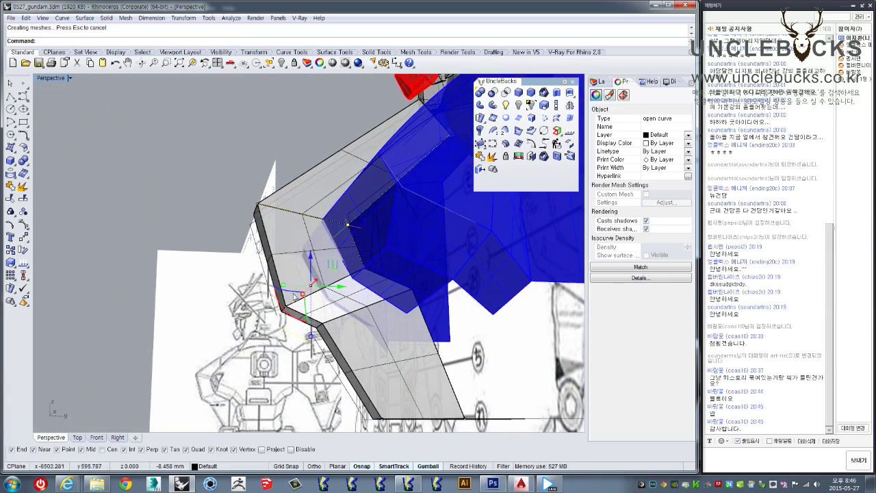
{"action": "key", "text": "Escape"}
{"action": "left_click", "coordinate": [361, 257]}
{"action": "scroll", "coordinate": [375, 273], "scroll_direction": "up", "scroll_amount": 4}
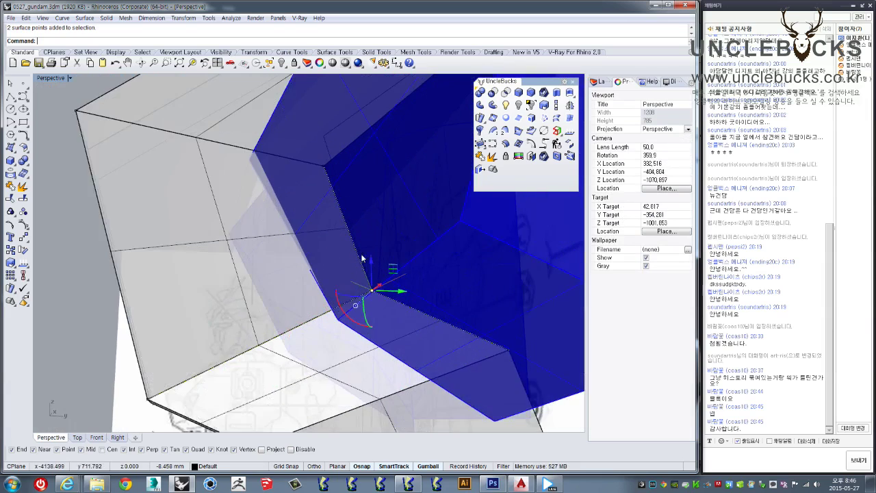
{"action": "left_click_drag", "start_coordinate": [370, 270], "coordinate": [385, 286]}
Step: Select a curve with its seam points, shift it sideways, then undo that move
{"action": "mouse_move", "coordinate": [385, 286]}
{"action": "right_mouse_down"}
{"action": "mouse_move", "coordinate": [495, 269]}
{"action": "mouse_move", "coordinate": [370, 255]}
{"action": "mouse_move", "coordinate": [385, 289]}
{"action": "right_mouse_up"}
{"action": "scroll", "coordinate": [370, 255], "scroll_direction": "up", "scroll_amount": 3}
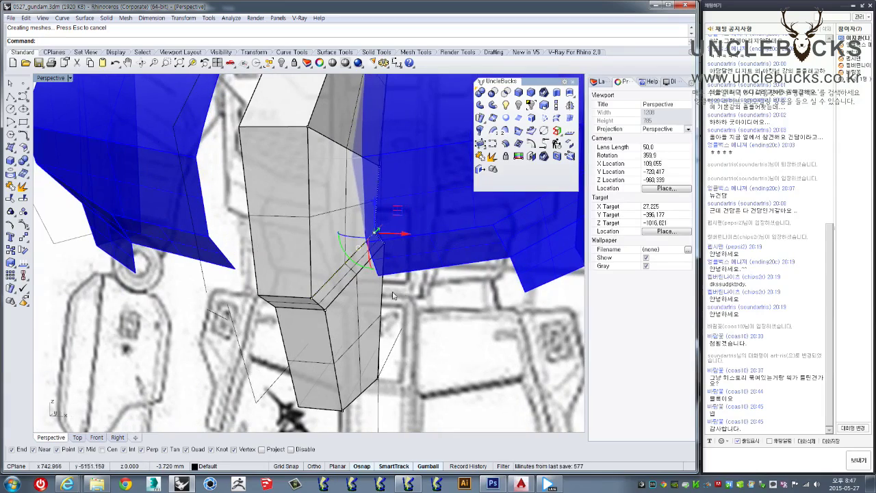
{"action": "right_click_drag", "start_coordinate": [408, 288], "coordinate": [248, 217]}
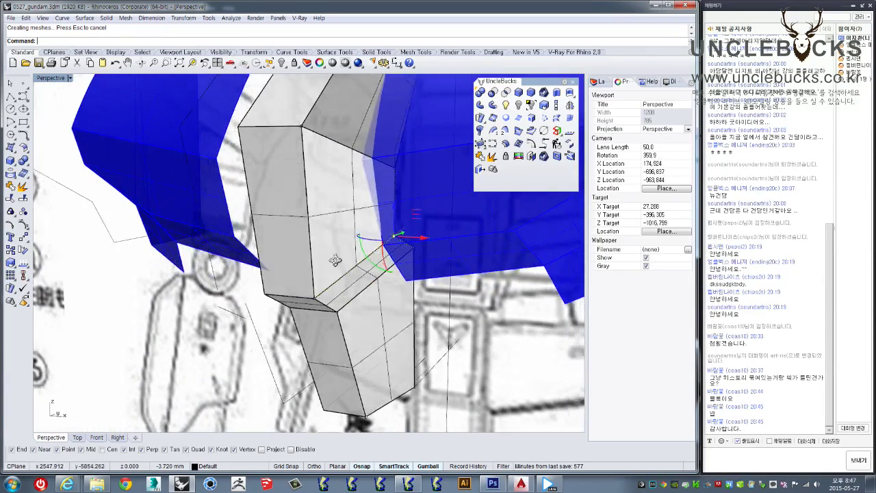
{"action": "left_click_drag", "start_coordinate": [235, 203], "coordinate": [423, 254]}
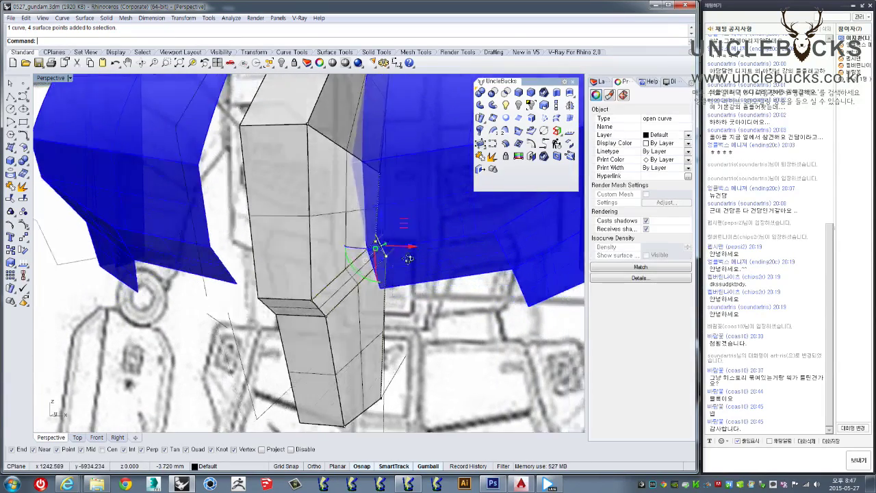
{"action": "right_click_drag", "start_coordinate": [423, 254], "coordinate": [383, 269]}
{"action": "left_click_drag", "start_coordinate": [374, 268], "coordinate": [387, 269]}
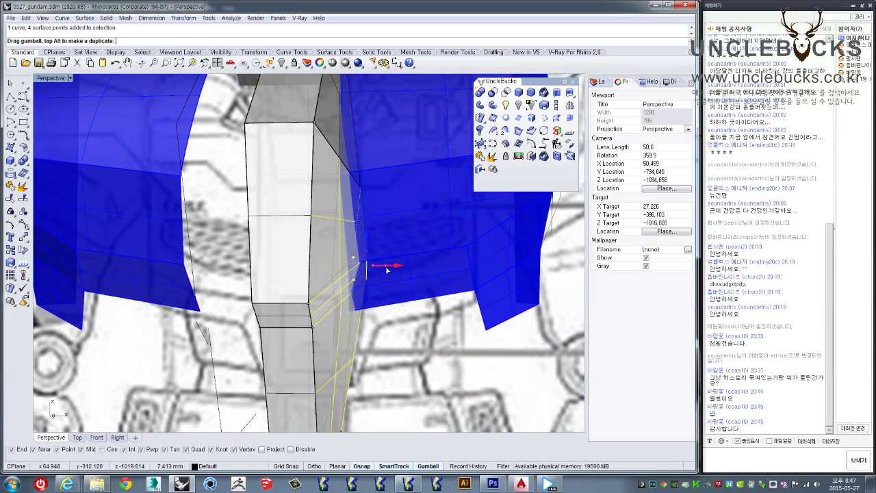
{"action": "left_click_drag", "start_coordinate": [386, 269], "coordinate": [383, 269]}
{"action": "key", "text": "ctrl+z"}
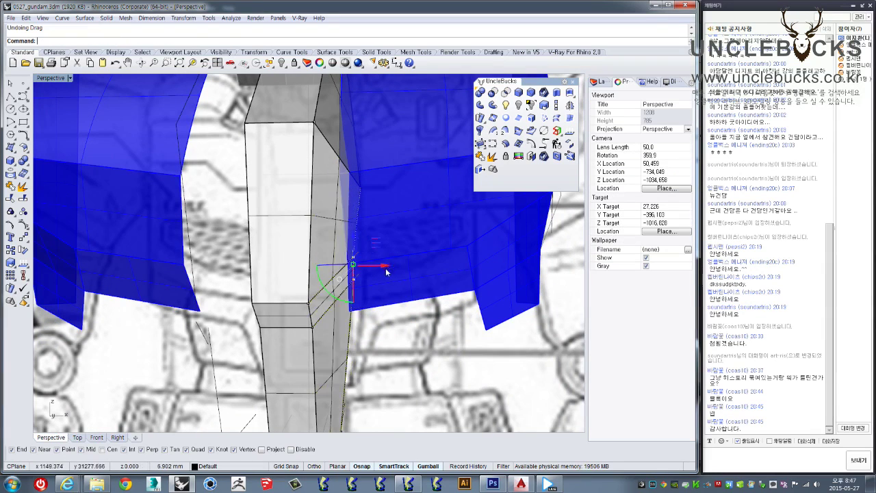
Step: Select two panel points at the seam plus one more curve point
{"action": "right_click_drag", "start_coordinate": [383, 269], "coordinate": [359, 193]}
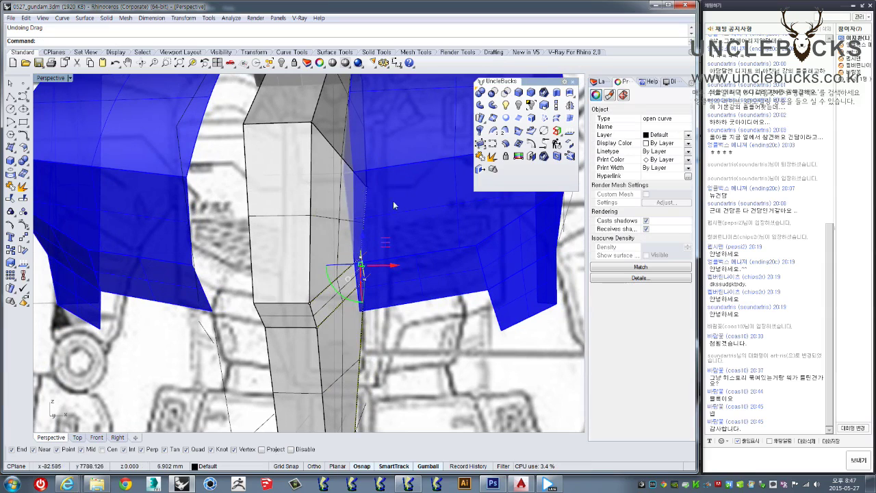
{"action": "right_click_drag", "start_coordinate": [387, 203], "coordinate": [359, 269]}
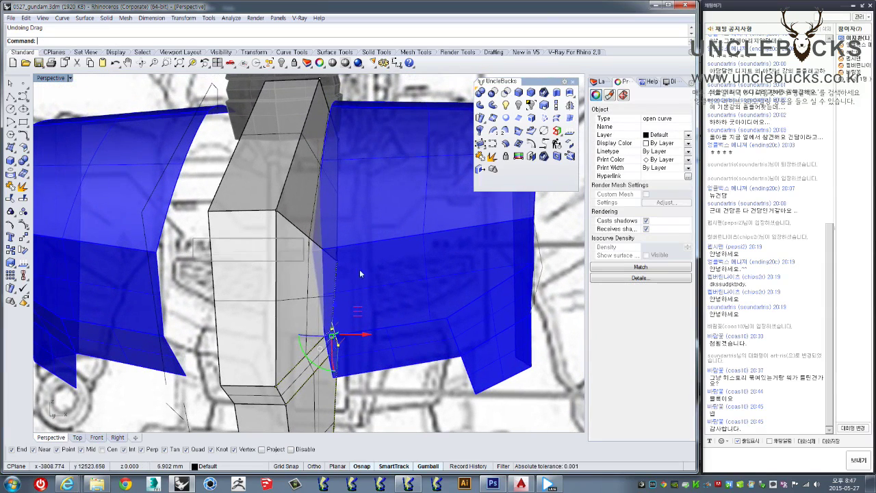
{"action": "left_click_drag", "start_coordinate": [194, 239], "coordinate": [377, 275]}
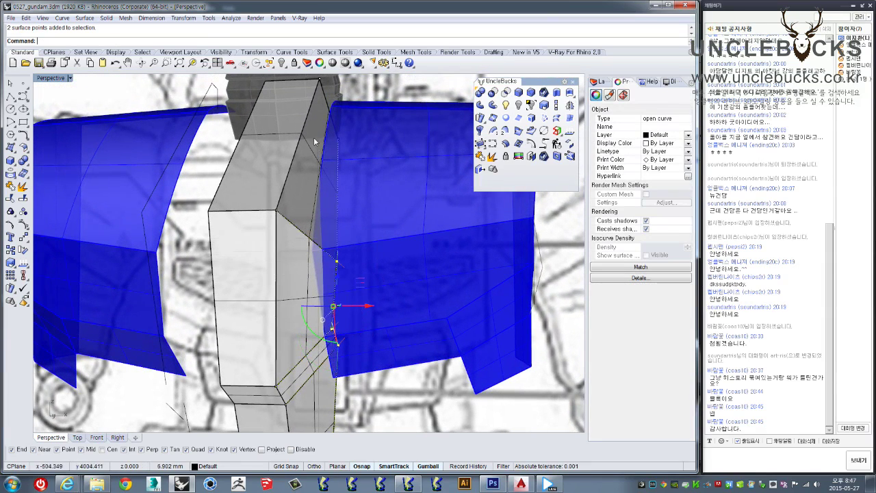
{"action": "right_click_drag", "start_coordinate": [378, 275], "coordinate": [331, 176]}
{"action": "right_click_drag", "start_coordinate": [332, 121], "coordinate": [310, 120]}
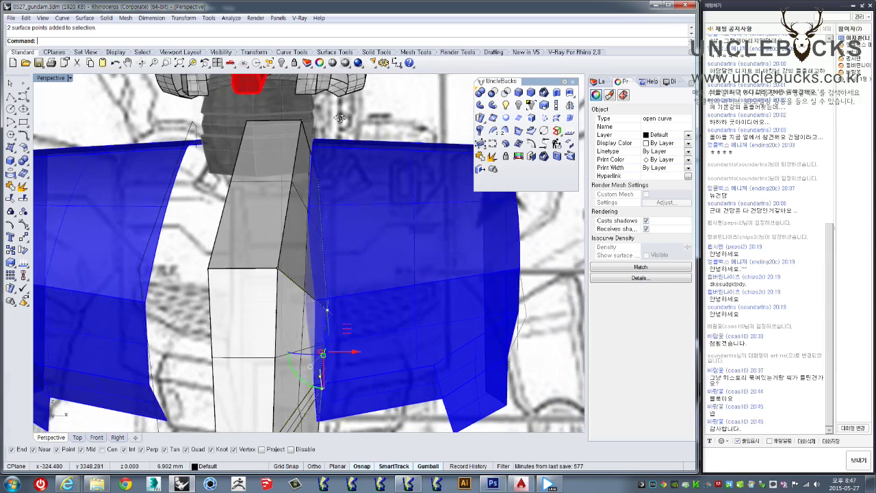
{"action": "left_click", "coordinate": [306, 120], "text": "shift"}
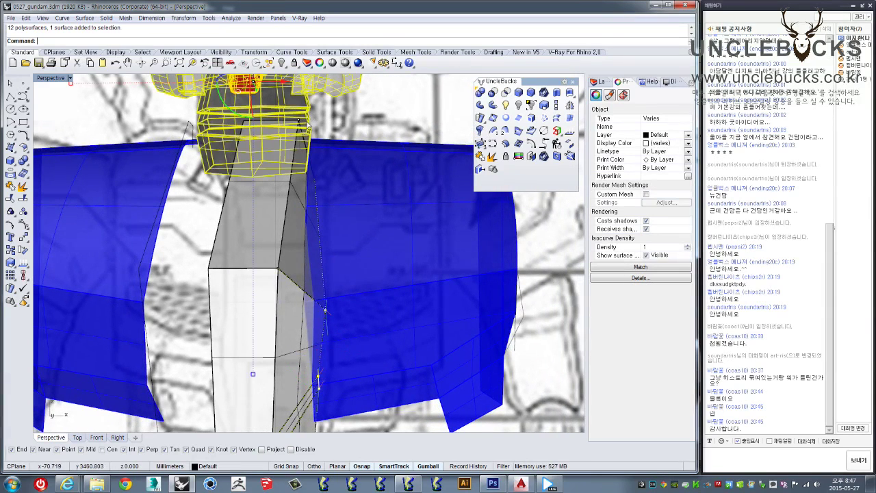
{"action": "left_click", "coordinate": [309, 122], "text": "ctrl"}
{"action": "right_click_drag", "start_coordinate": [309, 122], "coordinate": [251, 168]}
{"action": "left_click", "coordinate": [379, 219], "text": "shift"}
{"action": "right_click_drag", "start_coordinate": [379, 219], "coordinate": [383, 241]}
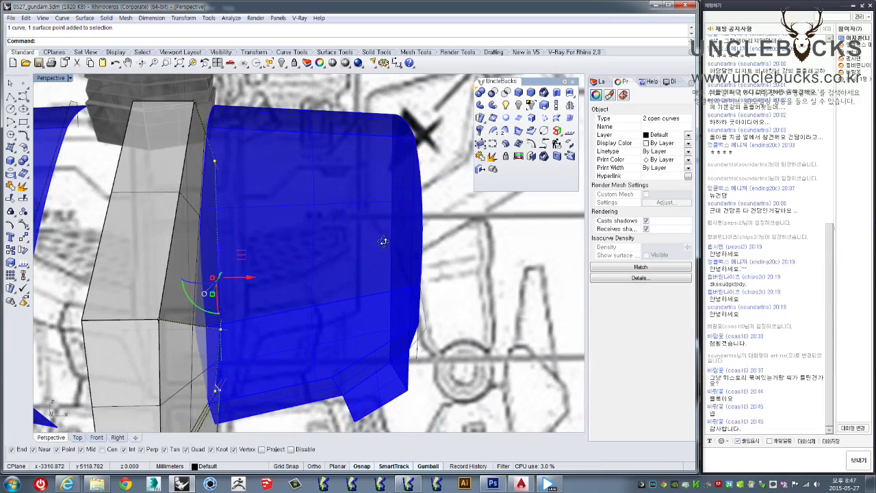
Step: Orbit around the blue armor half and head to inspect the seam, then clear the selection
{"action": "right_click", "coordinate": [240, 279]}
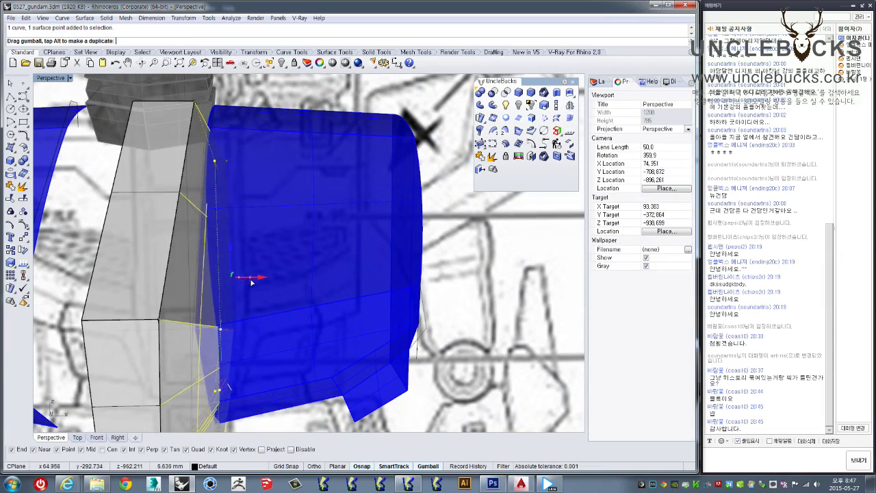
{"action": "mouse_move", "coordinate": [237, 353]}
{"action": "right_mouse_down"}
{"action": "mouse_move", "coordinate": [280, 261]}
{"action": "mouse_move", "coordinate": [265, 319]}
{"action": "right_mouse_up"}
{"action": "mouse_move", "coordinate": [274, 277]}
{"action": "right_mouse_down"}
{"action": "mouse_move", "coordinate": [294, 236]}
{"action": "mouse_move", "coordinate": [303, 260]}
{"action": "right_mouse_up"}
{"action": "mouse_move", "coordinate": [240, 153]}
{"action": "right_mouse_down"}
{"action": "mouse_move", "coordinate": [244, 198]}
{"action": "mouse_move", "coordinate": [232, 177]}
{"action": "right_mouse_up"}
{"action": "scroll", "coordinate": [231, 282], "scroll_direction": "down", "scroll_amount": 5}
{"action": "mouse_move", "coordinate": [232, 282]}
{"action": "right_mouse_down"}
{"action": "mouse_move", "coordinate": [269, 203]}
{"action": "mouse_move", "coordinate": [285, 297]}
{"action": "mouse_move", "coordinate": [269, 270]}
{"action": "mouse_move", "coordinate": [54, 296]}
{"action": "right_mouse_up"}
{"action": "key", "text": "Escape"}
Step: Select two panel points at the seam and move them onto the blue armor edge
{"action": "scroll", "coordinate": [284, 297], "scroll_direction": "up", "scroll_amount": 5}
{"action": "scroll", "coordinate": [269, 271], "scroll_direction": "up", "scroll_amount": 3}
{"action": "scroll", "coordinate": [267, 272], "scroll_direction": "down", "scroll_amount": 3}
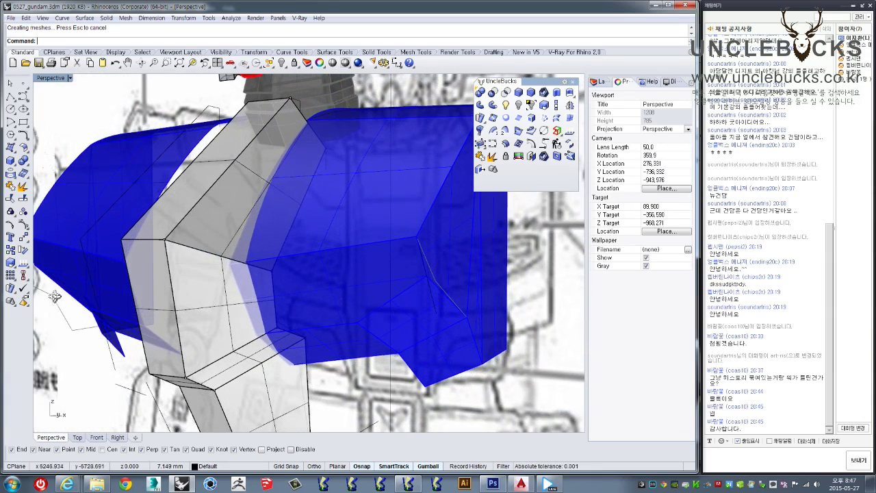
{"action": "left_click_drag", "start_coordinate": [141, 296], "coordinate": [293, 267]}
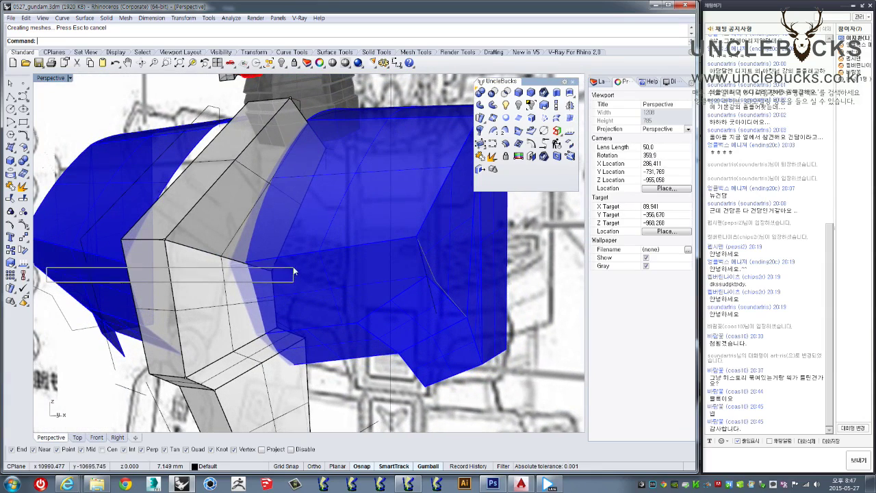
{"action": "scroll", "coordinate": [267, 276], "scroll_direction": "up", "scroll_amount": 3}
{"action": "scroll", "coordinate": [267, 276], "scroll_direction": "up", "scroll_amount": 2}
{"action": "scroll", "coordinate": [274, 268], "scroll_direction": "up", "scroll_amount": 1}
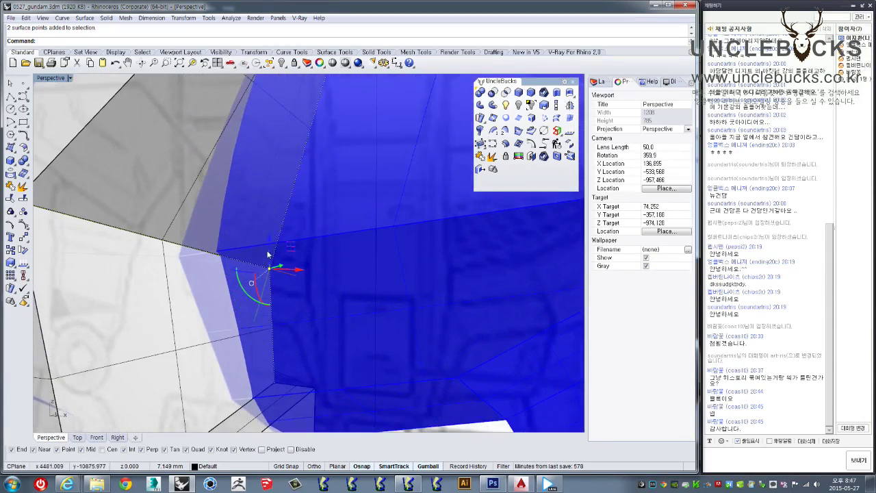
{"action": "left_click_drag", "start_coordinate": [270, 250], "coordinate": [274, 248]}
Step: Orbit and zoom around the chest to check the adjusted seam
{"action": "scroll", "coordinate": [254, 248], "scroll_direction": "down", "scroll_amount": 2}
{"action": "scroll", "coordinate": [274, 261], "scroll_direction": "up", "scroll_amount": 3}
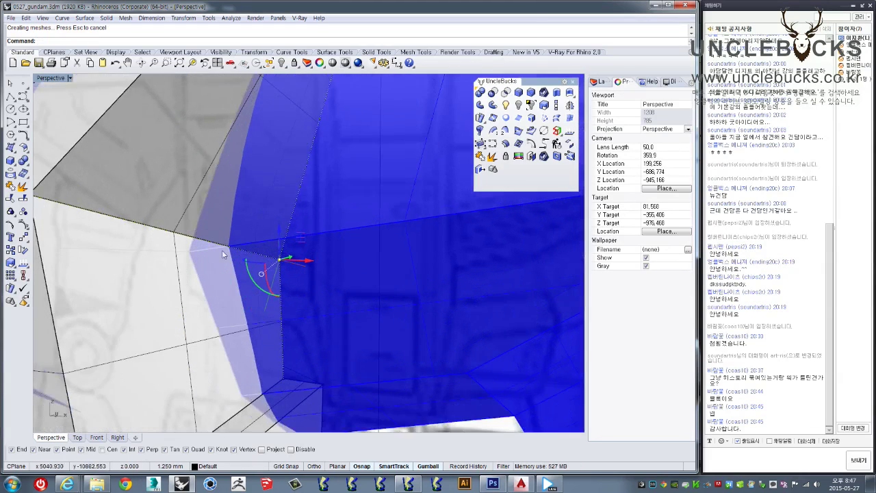
{"action": "scroll", "coordinate": [231, 249], "scroll_direction": "down", "scroll_amount": 2}
{"action": "scroll", "coordinate": [239, 254], "scroll_direction": "down", "scroll_amount": 1}
{"action": "right_click_drag", "start_coordinate": [294, 315], "coordinate": [276, 263]}
{"action": "scroll", "coordinate": [277, 263], "scroll_direction": "up", "scroll_amount": 2}
{"action": "scroll", "coordinate": [267, 274], "scroll_direction": "up", "scroll_amount": 1}
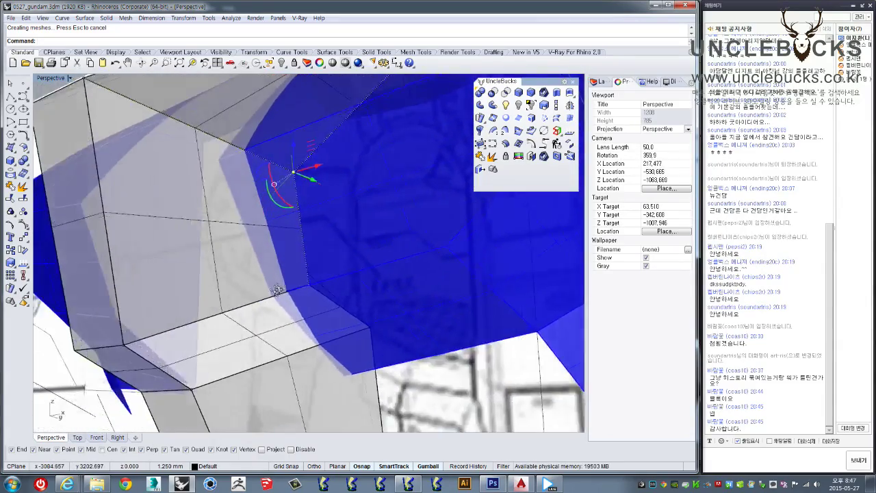
{"action": "scroll", "coordinate": [235, 305], "scroll_direction": "up", "scroll_amount": 1}
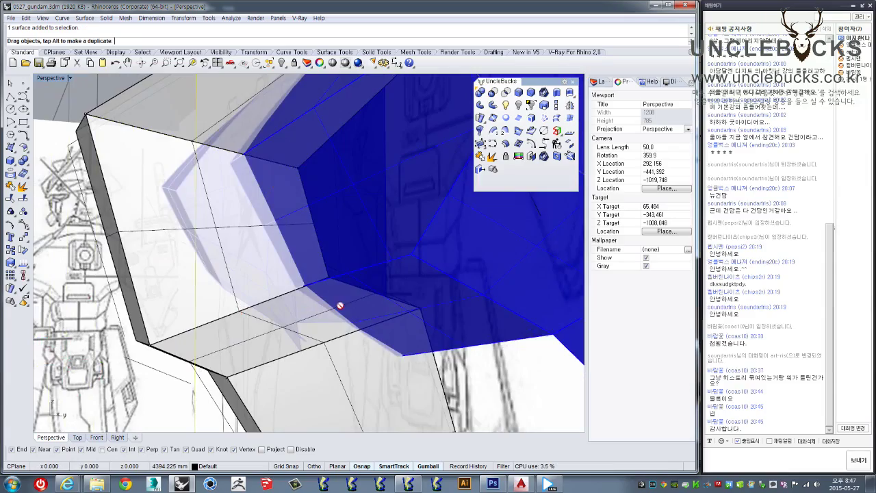
{"action": "scroll", "coordinate": [340, 306], "scroll_direction": "down", "scroll_amount": 10}
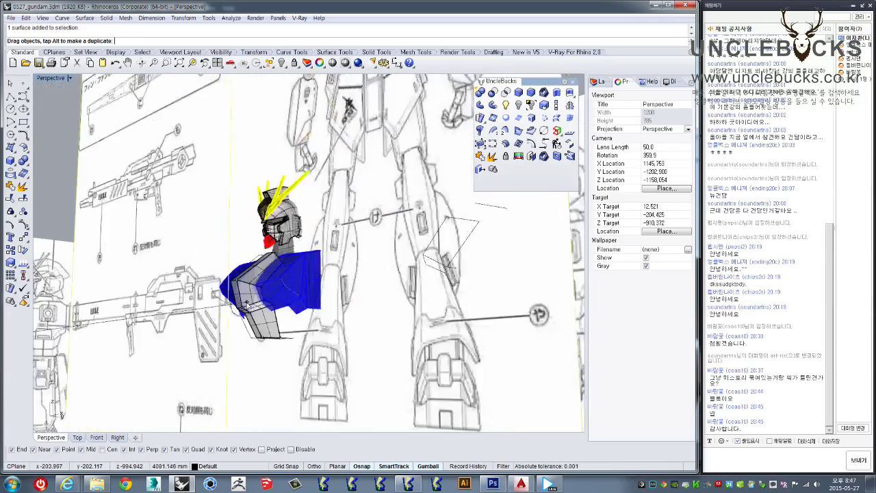
{"action": "scroll", "coordinate": [277, 308], "scroll_direction": "up", "scroll_amount": 5}
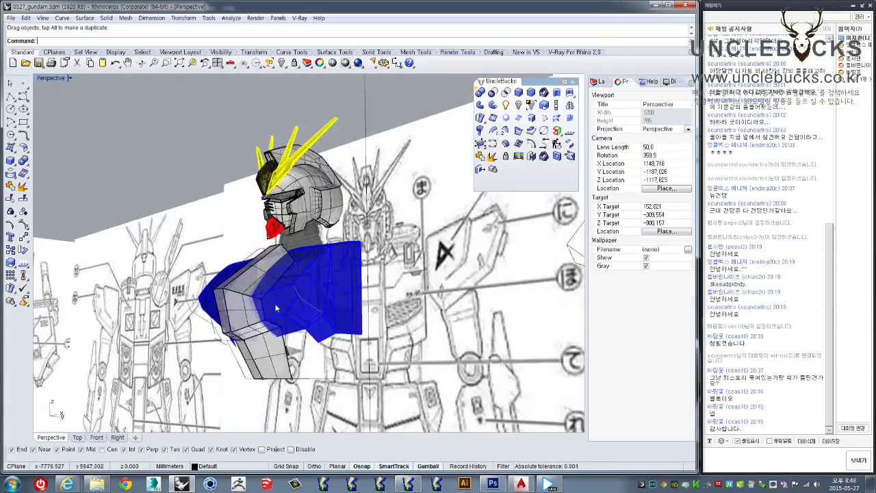
{"action": "scroll", "coordinate": [277, 308], "scroll_direction": "up", "scroll_amount": 5}
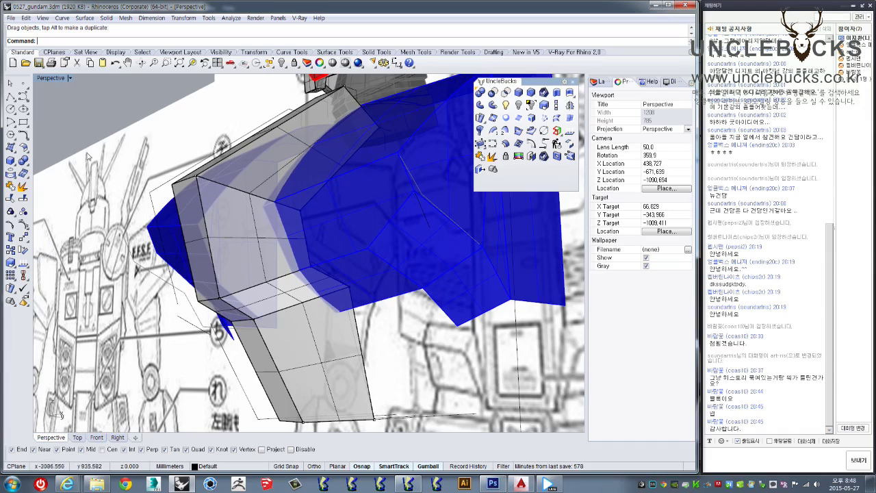
{"action": "scroll", "coordinate": [137, 166], "scroll_direction": "down", "scroll_amount": 3}
{"action": "scroll", "coordinate": [136, 166], "scroll_direction": "down", "scroll_amount": 3}
{"action": "scroll", "coordinate": [427, 223], "scroll_direction": "down", "scroll_amount": 2}
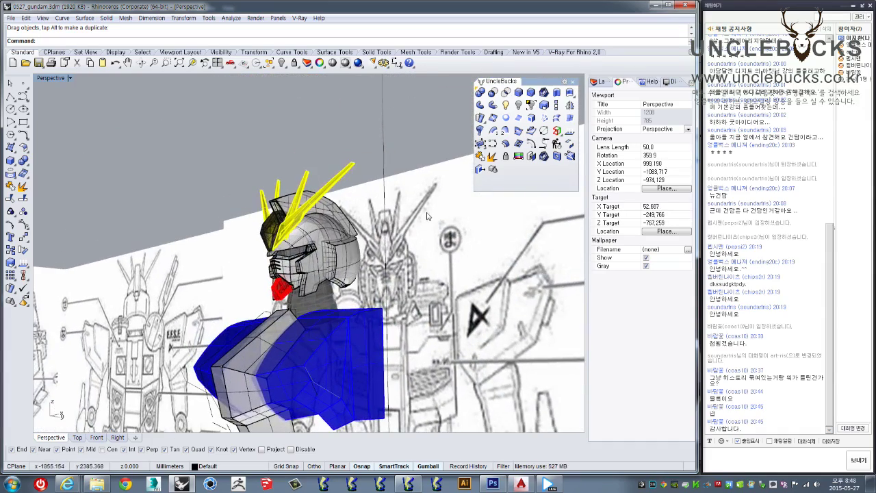
{"action": "scroll", "coordinate": [424, 208], "scroll_direction": "down", "scroll_amount": 3}
Step: Restore the accidentally moved left reference sheet and lock it in place
{"action": "mouse_move", "coordinate": [208, 257]}
{"action": "right_mouse_down"}
{"action": "mouse_move", "coordinate": [249, 242]}
{"action": "mouse_move", "coordinate": [434, 250]}
{"action": "right_mouse_up"}
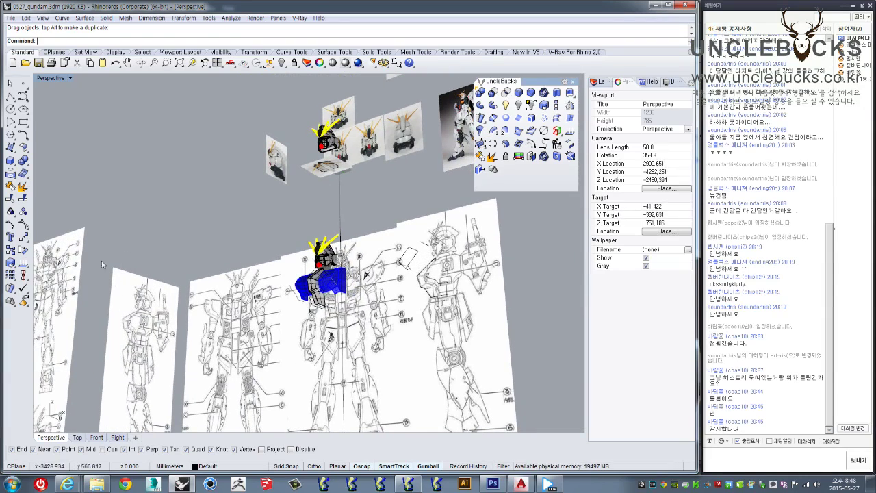
{"action": "left_click_drag", "start_coordinate": [101, 264], "coordinate": [100, 262]}
{"action": "key", "text": "ctrl+z"}
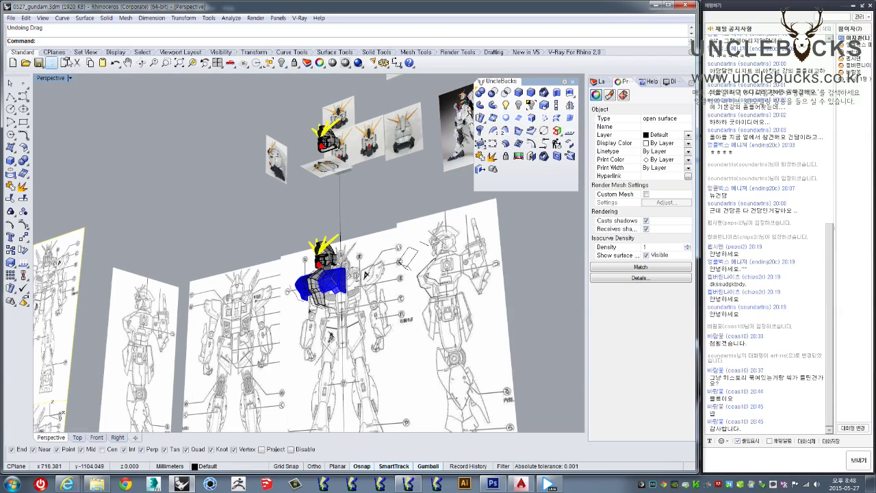
{"action": "left_click", "coordinate": [294, 63]}
Step: Select the panel corner point at the chest seam, dropping extra points and the stray curve
{"action": "scroll", "coordinate": [315, 287], "scroll_direction": "up", "scroll_amount": 2}
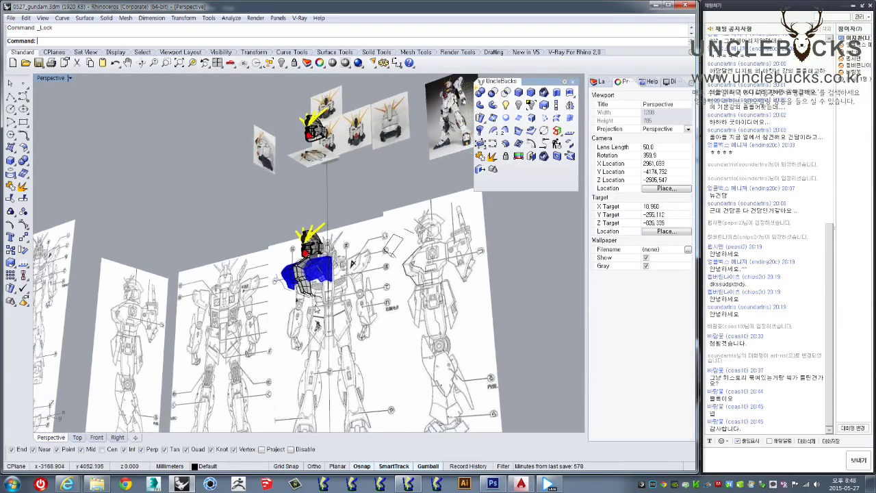
{"action": "scroll", "coordinate": [315, 287], "scroll_direction": "up", "scroll_amount": 4}
{"action": "scroll", "coordinate": [314, 289], "scroll_direction": "up", "scroll_amount": 2}
{"action": "scroll", "coordinate": [322, 294], "scroll_direction": "up", "scroll_amount": 2}
{"action": "scroll", "coordinate": [333, 300], "scroll_direction": "up", "scroll_amount": 2}
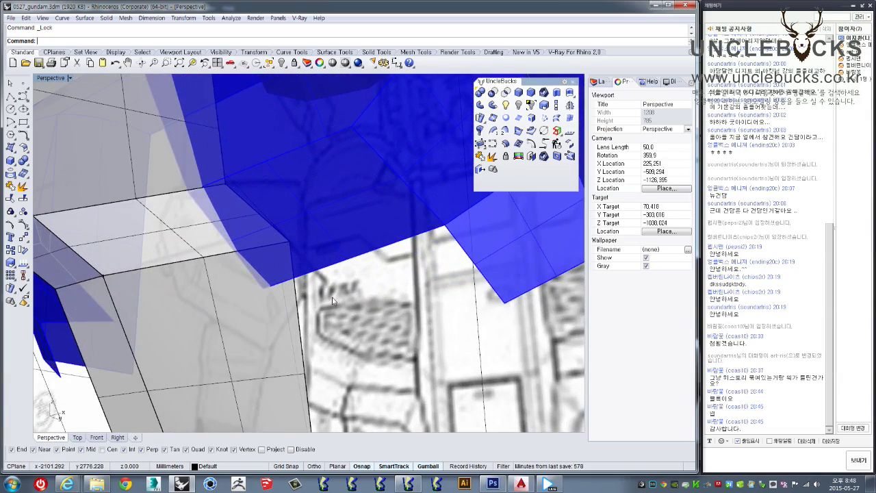
{"action": "left_click_drag", "start_coordinate": [331, 288], "coordinate": [281, 241]}
{"action": "mouse_move", "coordinate": [284, 236]}
{"action": "right_mouse_down"}
{"action": "mouse_move", "coordinate": [296, 302]}
{"action": "mouse_move", "coordinate": [204, 346]}
{"action": "right_mouse_up"}
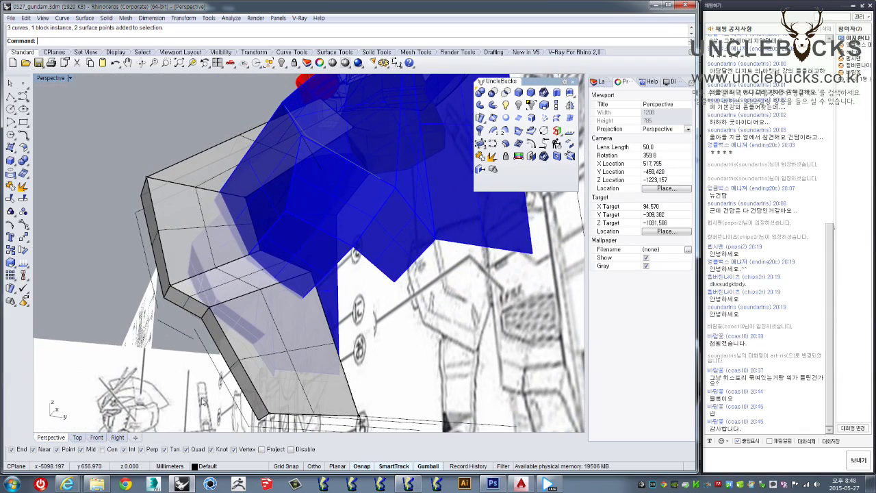
{"action": "left_click_drag", "start_coordinate": [292, 307], "coordinate": [185, 351]}
{"action": "left_click_drag", "start_coordinate": [157, 382], "coordinate": [267, 291], "text": "ctrl"}
{"action": "scroll", "coordinate": [267, 293], "scroll_direction": "up", "scroll_amount": 4}
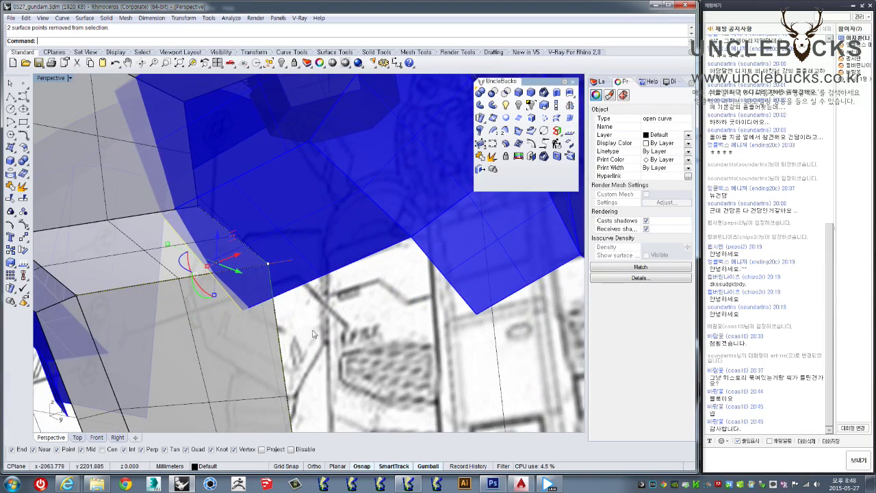
{"action": "left_click", "coordinate": [215, 300], "text": "ctrl"}
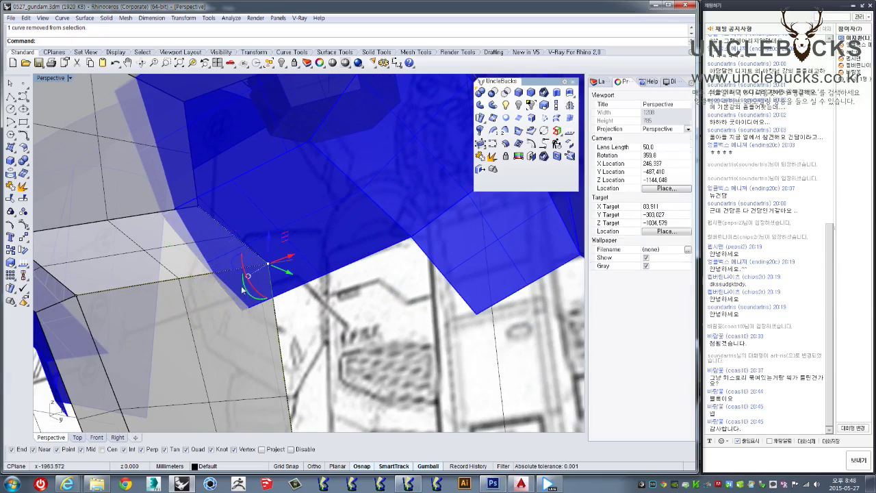
Step: Pull the corner point onto the blue armor edge and orbit out to check the chest
{"action": "mouse_move", "coordinate": [214, 299]}
{"action": "right_mouse_down"}
{"action": "mouse_move", "coordinate": [245, 257]}
{"action": "mouse_move", "coordinate": [203, 281]}
{"action": "mouse_move", "coordinate": [280, 257]}
{"action": "right_mouse_up"}
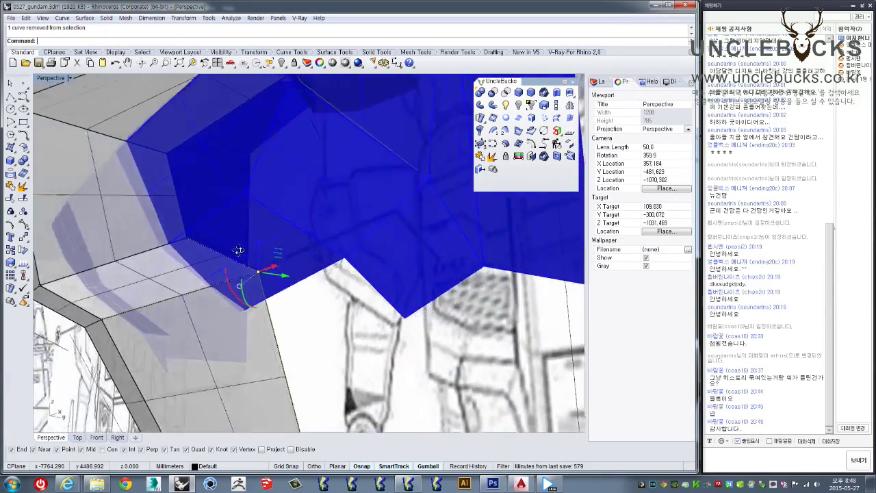
{"action": "left_click_drag", "start_coordinate": [317, 246], "coordinate": [341, 279]}
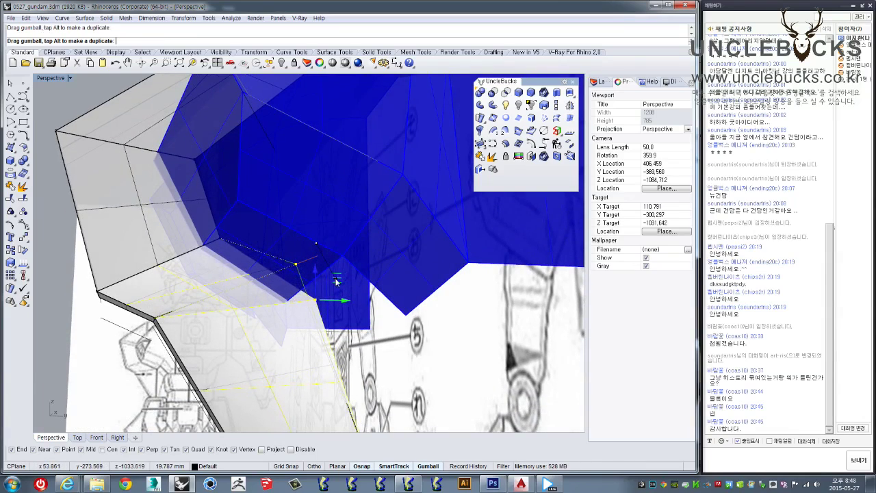
{"action": "left_click_drag", "start_coordinate": [337, 281], "coordinate": [336, 281]}
{"action": "mouse_move", "coordinate": [337, 281]}
{"action": "right_mouse_down"}
{"action": "mouse_move", "coordinate": [237, 310]}
{"action": "mouse_move", "coordinate": [176, 285]}
{"action": "right_mouse_up"}
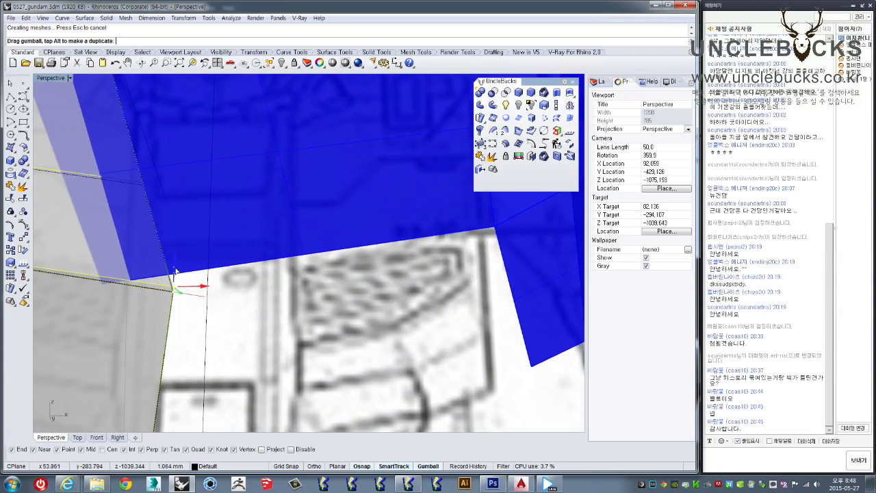
{"action": "mouse_move", "coordinate": [180, 272]}
{"action": "right_mouse_down"}
{"action": "mouse_move", "coordinate": [195, 299]}
{"action": "mouse_move", "coordinate": [331, 314]}
{"action": "mouse_move", "coordinate": [278, 260]}
{"action": "mouse_move", "coordinate": [281, 365]}
{"action": "right_mouse_up"}
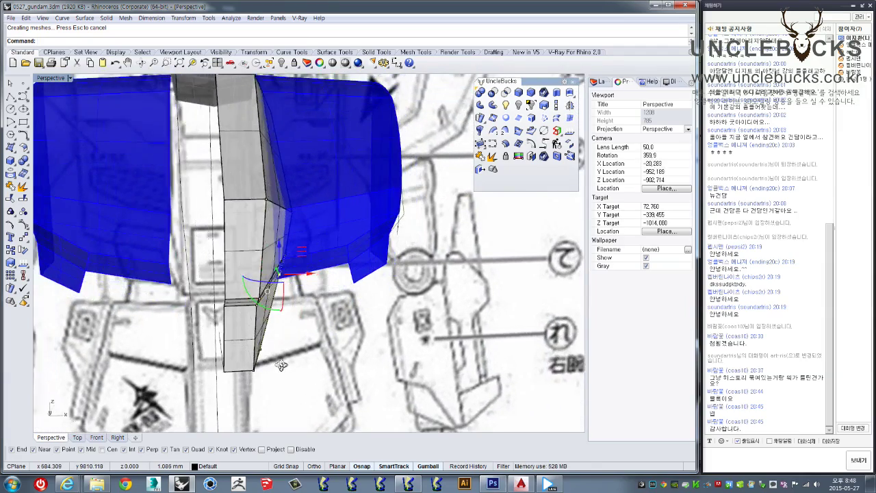
Step: Zoom and orbit in on the lower end of the grey center chest panel
{"action": "scroll", "coordinate": [270, 349], "scroll_direction": "up", "scroll_amount": 3}
{"action": "scroll", "coordinate": [254, 329], "scroll_direction": "up", "scroll_amount": 3}
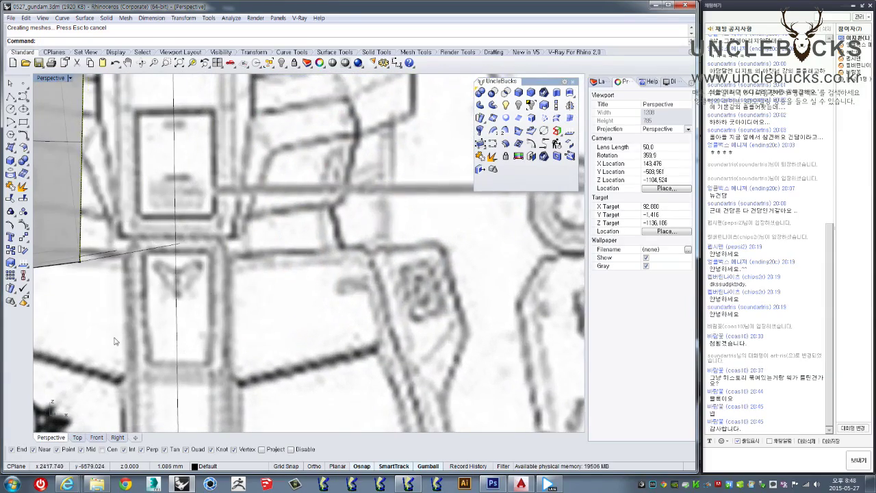
{"action": "scroll", "coordinate": [68, 332], "scroll_direction": "down", "scroll_amount": 2}
{"action": "scroll", "coordinate": [126, 265], "scroll_direction": "down", "scroll_amount": 3}
{"action": "scroll", "coordinate": [205, 315], "scroll_direction": "up", "scroll_amount": 2}
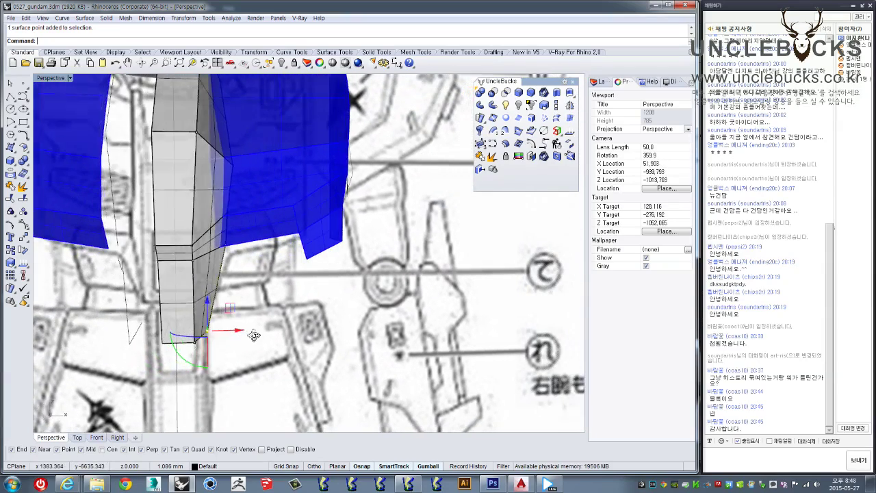
{"action": "scroll", "coordinate": [230, 334], "scroll_direction": "up", "scroll_amount": 1}
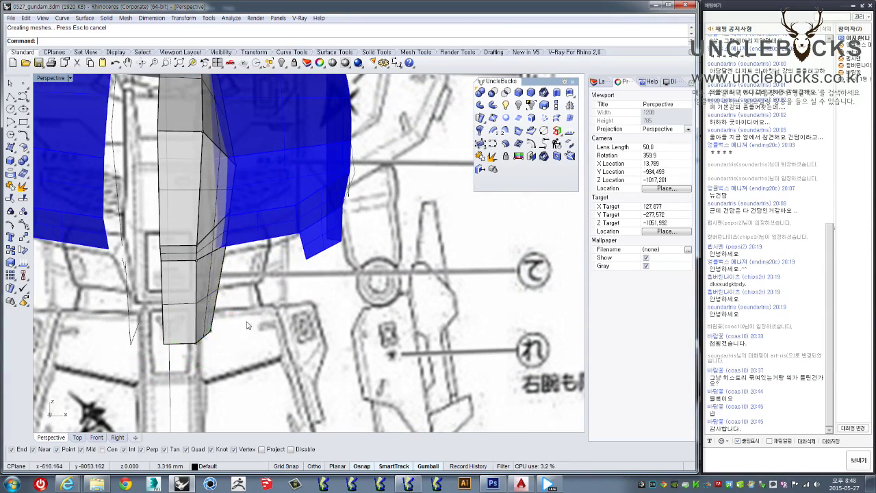
{"action": "right_click_drag", "start_coordinate": [232, 332], "coordinate": [252, 355]}
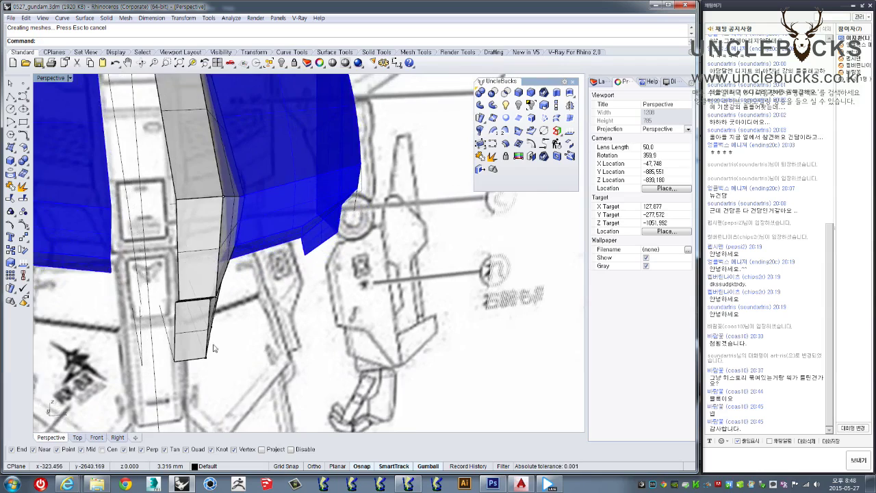
{"action": "scroll", "coordinate": [213, 348], "scroll_direction": "up", "scroll_amount": 3}
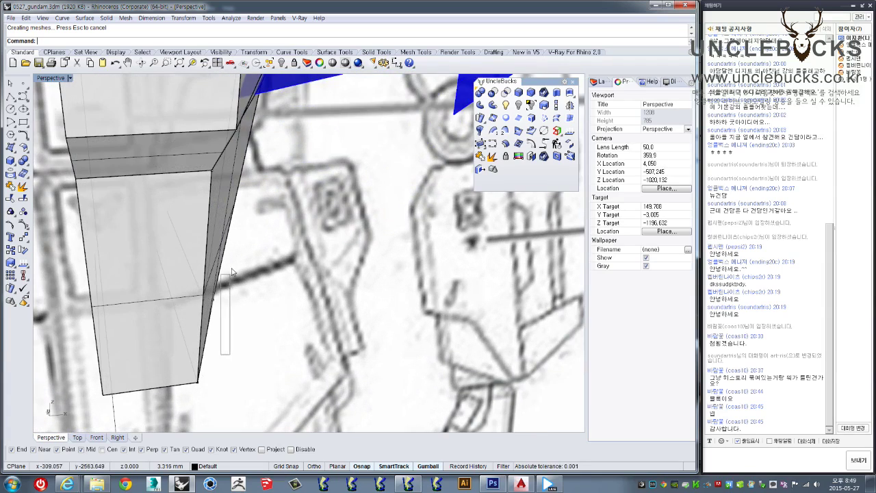
{"action": "scroll", "coordinate": [261, 332], "scroll_direction": "down", "scroll_amount": 3}
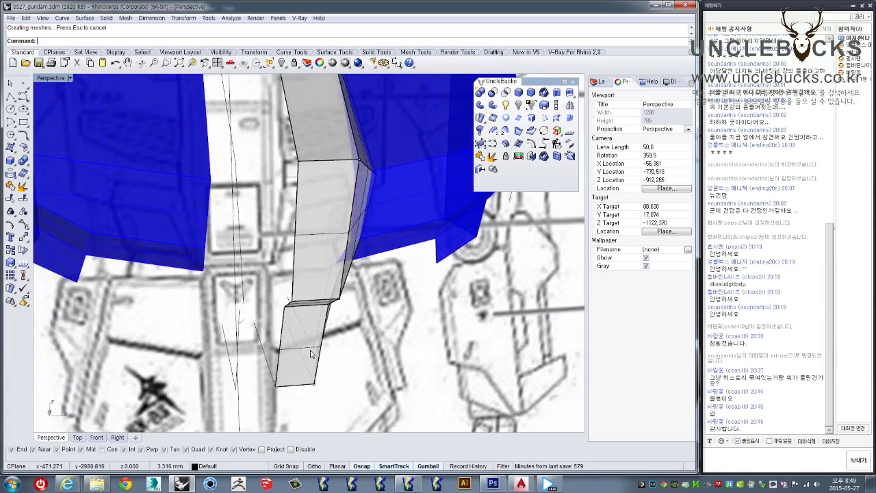
{"action": "right_click_drag", "start_coordinate": [311, 354], "coordinate": [372, 392]}
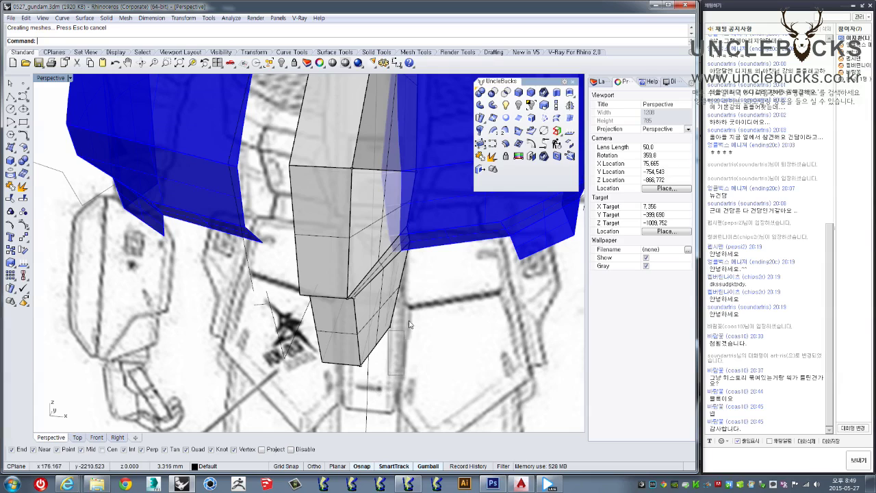
Step: Slide the panel's lower corner point sideways to align with the blue armor's inner edge
{"action": "left_click_drag", "start_coordinate": [428, 295], "coordinate": [428, 295]}
{"action": "scroll", "coordinate": [404, 308], "scroll_direction": "up", "scroll_amount": 2}
{"action": "scroll", "coordinate": [383, 322], "scroll_direction": "up", "scroll_amount": 2}
{"action": "scroll", "coordinate": [362, 325], "scroll_direction": "up", "scroll_amount": 2}
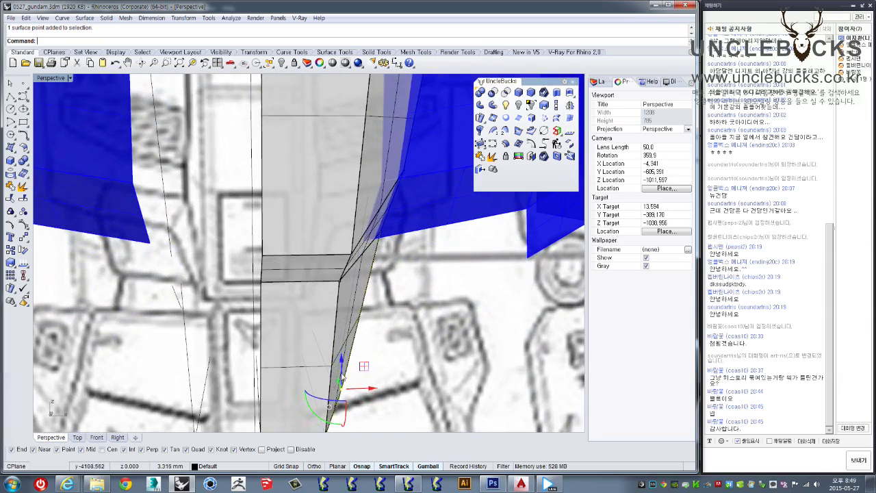
{"action": "scroll", "coordinate": [342, 327], "scroll_direction": "up", "scroll_amount": 2}
{"action": "left_click_drag", "start_coordinate": [357, 355], "coordinate": [363, 358]}
{"action": "key", "text": "Escape"}
Step: Review the edited chest panel from the side, then orbit to empty space beside the model
{"action": "mouse_move", "coordinate": [358, 290]}
{"action": "right_mouse_down"}
{"action": "mouse_move", "coordinate": [367, 305]}
{"action": "mouse_move", "coordinate": [331, 247]}
{"action": "right_mouse_up"}
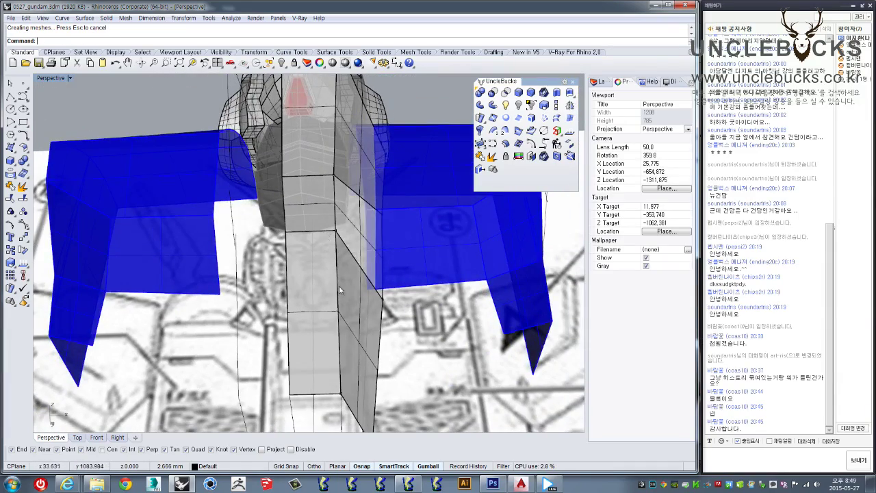
{"action": "right_click_drag", "start_coordinate": [339, 290], "coordinate": [363, 240]}
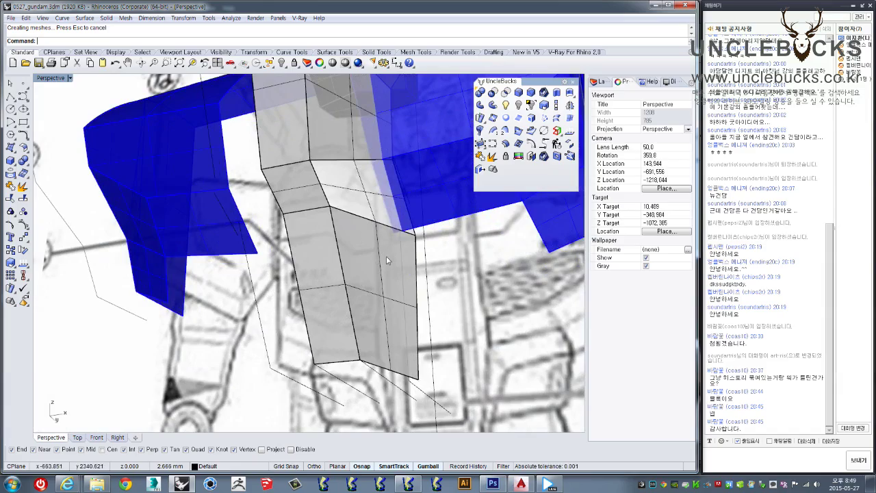
{"action": "left_click", "coordinate": [384, 257]}
{"action": "mouse_move", "coordinate": [383, 257]}
{"action": "right_mouse_down"}
{"action": "mouse_move", "coordinate": [423, 268]}
{"action": "mouse_move", "coordinate": [359, 293]}
{"action": "right_mouse_up"}
{"action": "scroll", "coordinate": [359, 293], "scroll_direction": "down", "scroll_amount": 5}
{"action": "right_click_drag", "start_coordinate": [359, 293], "coordinate": [237, 203]}
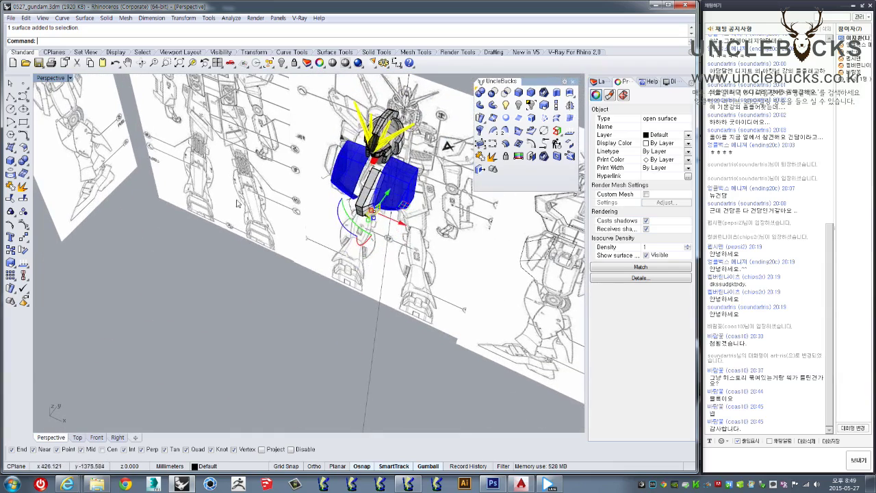
Step: Create a four-corner test surface in empty space beside the model
{"action": "left_click", "coordinate": [11, 148]}
{"action": "left_click", "coordinate": [204, 304]}
{"action": "left_click", "coordinate": [261, 418]}
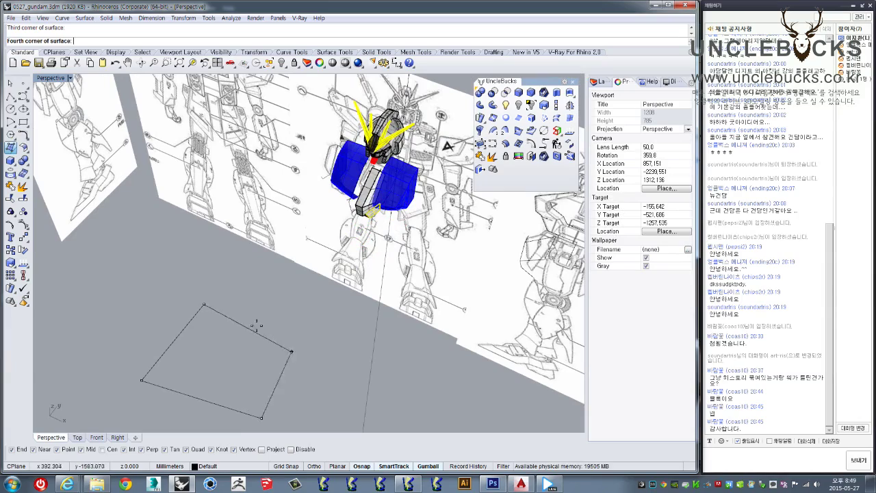
{"action": "left_click", "coordinate": [296, 342]}
{"action": "right_click_drag", "start_coordinate": [296, 342], "coordinate": [317, 334]}
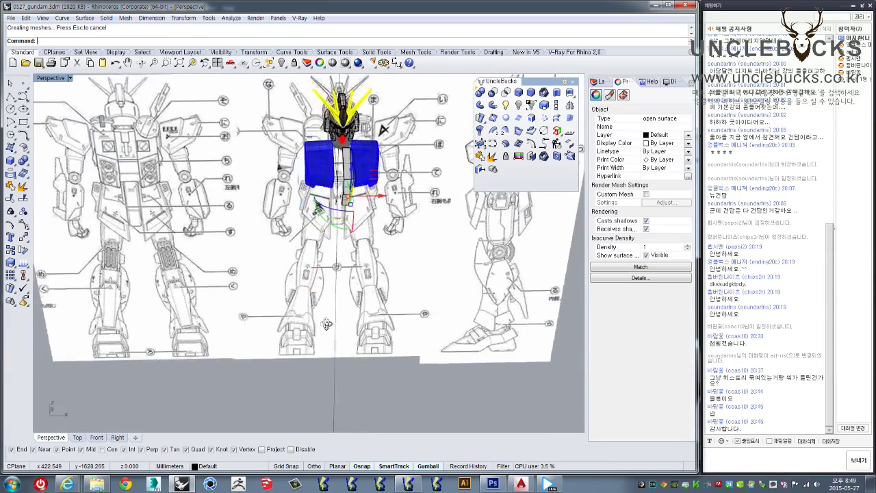
{"action": "scroll", "coordinate": [317, 335], "scroll_direction": "down", "scroll_amount": 3}
{"action": "left_click", "coordinate": [369, 269]}
{"action": "mouse_move", "coordinate": [370, 269]}
{"action": "right_mouse_down"}
{"action": "mouse_move", "coordinate": [450, 248]}
{"action": "mouse_move", "coordinate": [450, 267]}
{"action": "mouse_move", "coordinate": [365, 226]}
{"action": "mouse_move", "coordinate": [322, 293]}
{"action": "mouse_move", "coordinate": [426, 230]}
{"action": "mouse_move", "coordinate": [328, 288]}
{"action": "mouse_move", "coordinate": [329, 271]}
{"action": "mouse_move", "coordinate": [299, 295]}
{"action": "mouse_move", "coordinate": [267, 287]}
{"action": "right_mouse_up"}
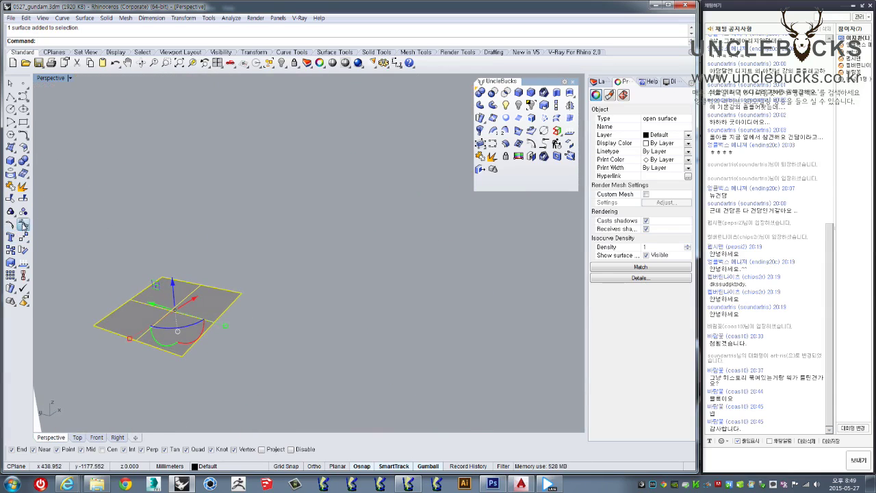
Step: Raise one corner control point of the test surface so it bends out of plane
{"action": "left_click", "coordinate": [23, 225]}
{"action": "left_click_drag", "start_coordinate": [192, 337], "coordinate": [263, 299]}
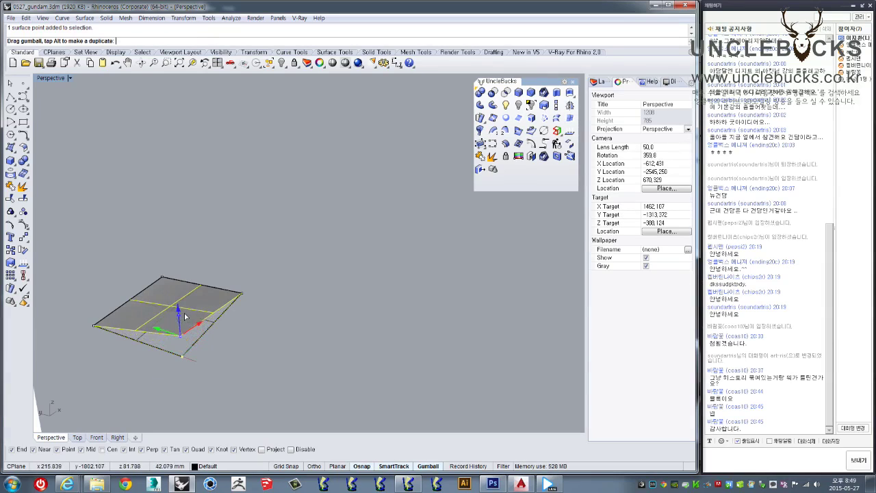
{"action": "mouse_move", "coordinate": [234, 306]}
{"action": "right_mouse_down"}
{"action": "mouse_move", "coordinate": [395, 300]}
{"action": "mouse_move", "coordinate": [41, 157]}
{"action": "right_mouse_up"}
{"action": "left_click", "coordinate": [11, 84]}
{"action": "left_click", "coordinate": [115, 300]}
{"action": "mouse_move", "coordinate": [115, 299]}
{"action": "right_mouse_down"}
{"action": "mouse_move", "coordinate": [312, 279]}
{"action": "mouse_move", "coordinate": [273, 261]}
{"action": "right_mouse_up"}
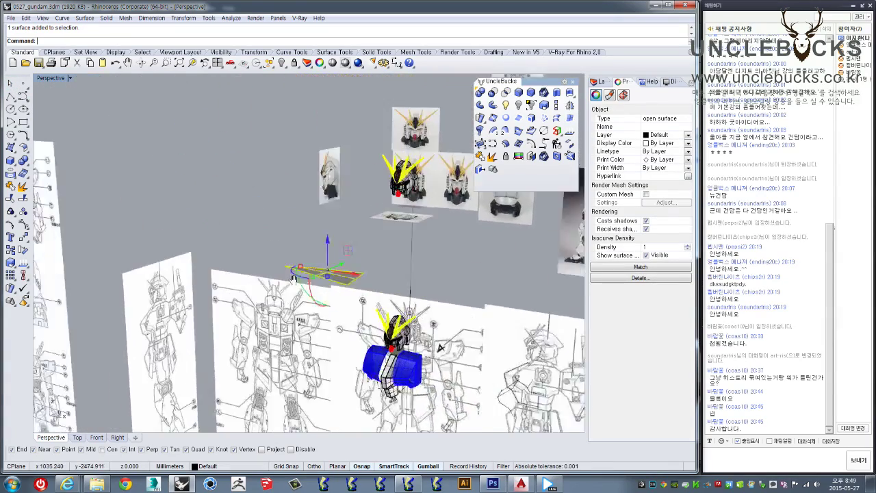
{"action": "scroll", "coordinate": [268, 241], "scroll_direction": "up", "scroll_amount": 5}
{"action": "scroll", "coordinate": [267, 236], "scroll_direction": "down", "scroll_amount": 4}
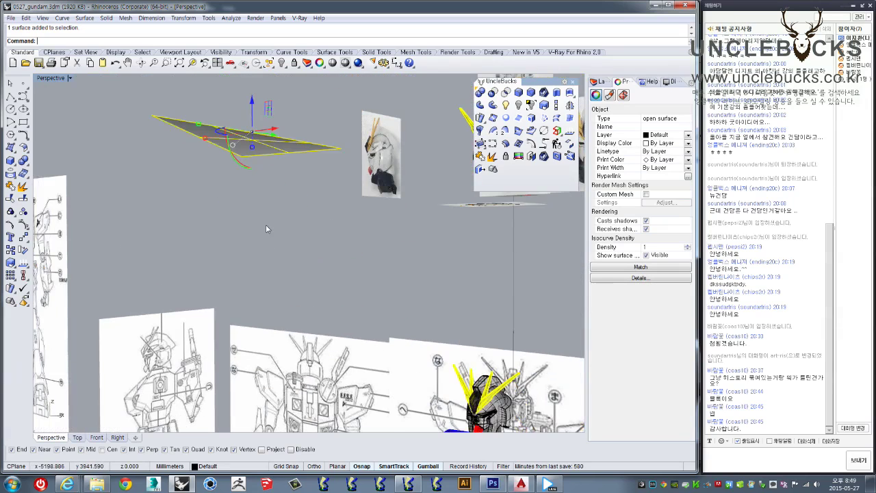
{"action": "scroll", "coordinate": [266, 226], "scroll_direction": "down", "scroll_amount": 2}
{"action": "left_click", "coordinate": [281, 184]}
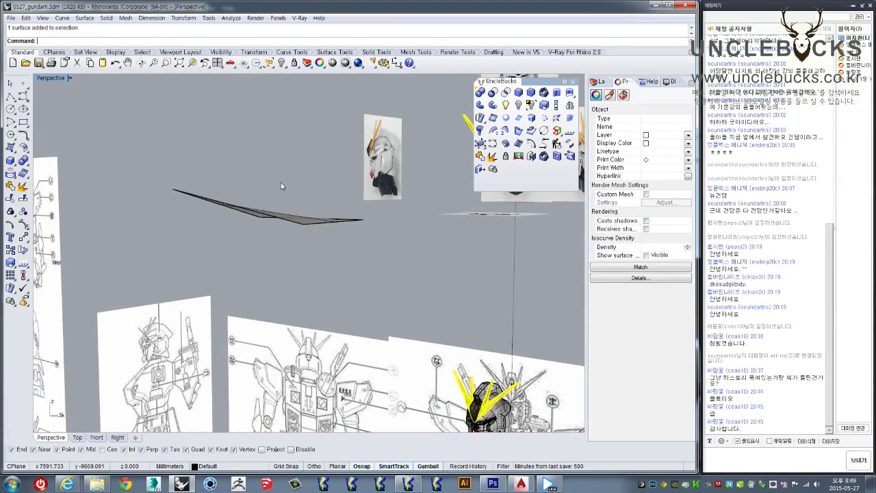
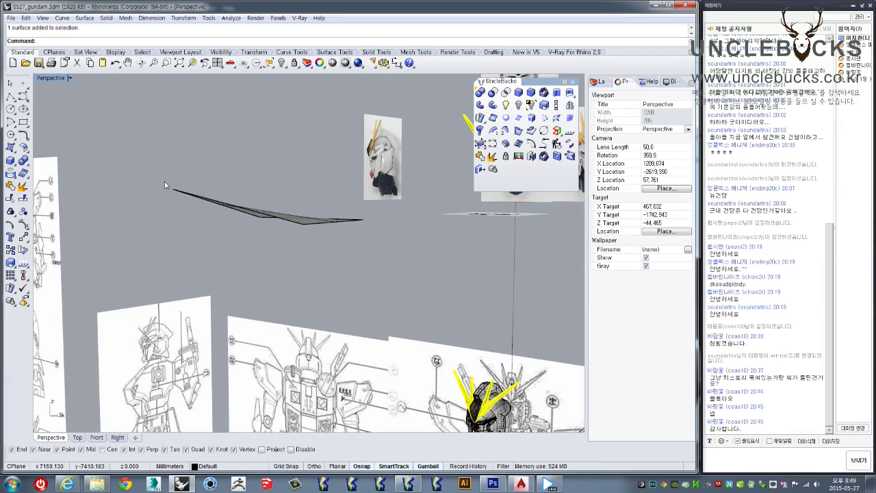
Step: Turn on the stray surface's control points, test lowering one, then undo the change
{"action": "left_click", "coordinate": [274, 218]}
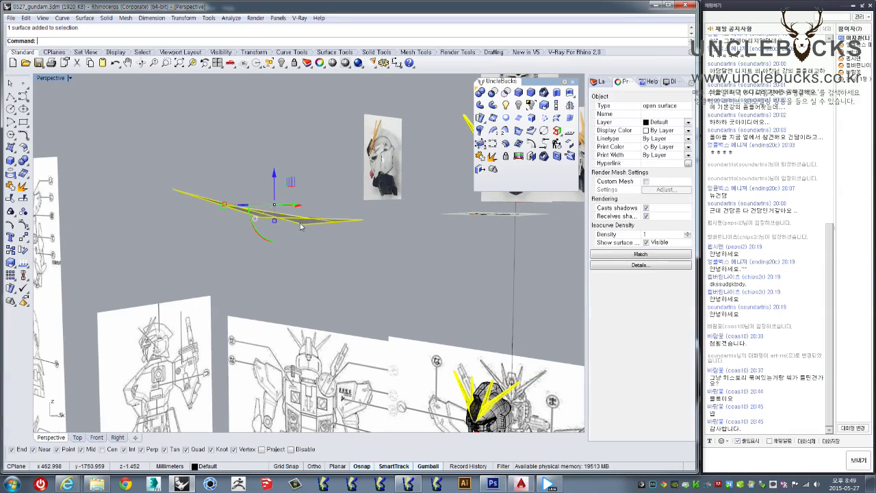
{"action": "right_click_drag", "start_coordinate": [274, 218], "coordinate": [179, 218]}
{"action": "left_click", "coordinate": [25, 235]}
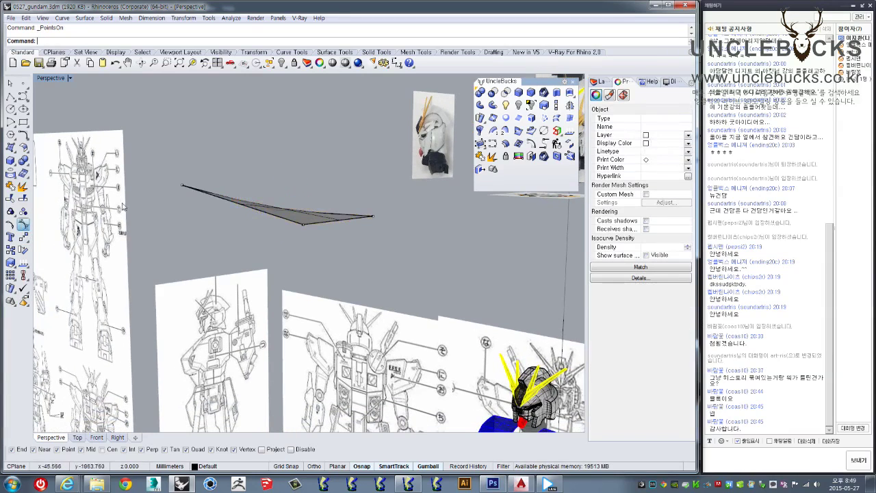
{"action": "left_click", "coordinate": [182, 185]}
{"action": "left_click_drag", "start_coordinate": [182, 168], "coordinate": [185, 203]}
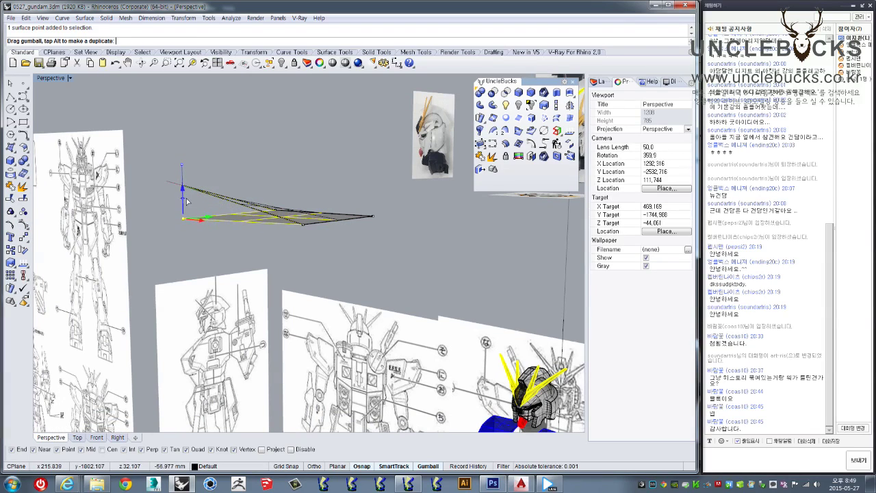
{"action": "key", "text": "ctrl+z"}
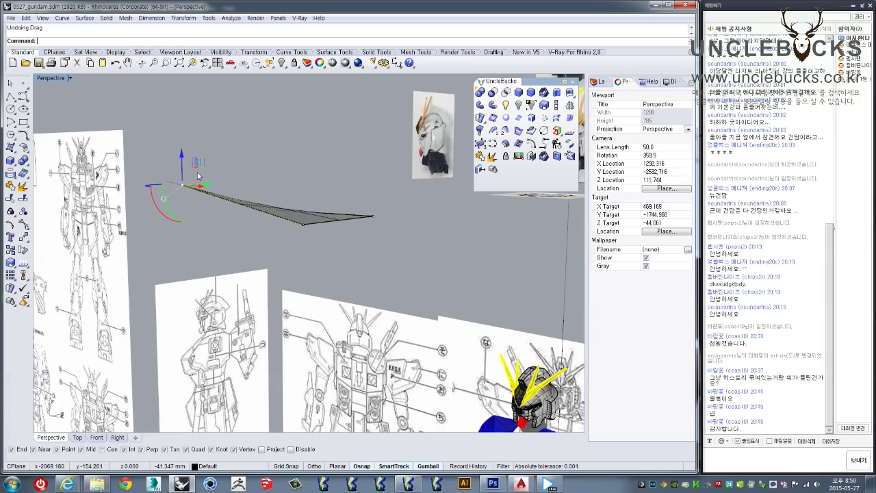
{"action": "right_click_drag", "start_coordinate": [199, 176], "coordinate": [269, 195]}
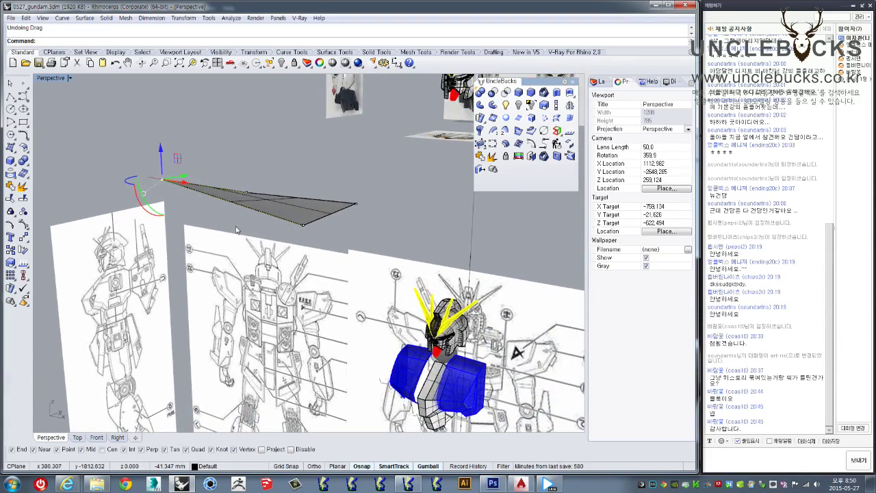
{"action": "right_click_drag", "start_coordinate": [237, 230], "coordinate": [103, 156]}
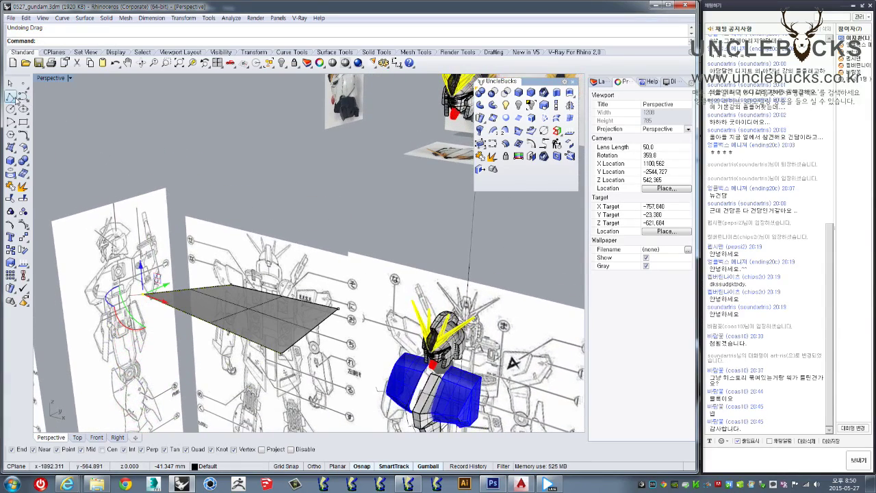
{"action": "key", "text": "Escape"}
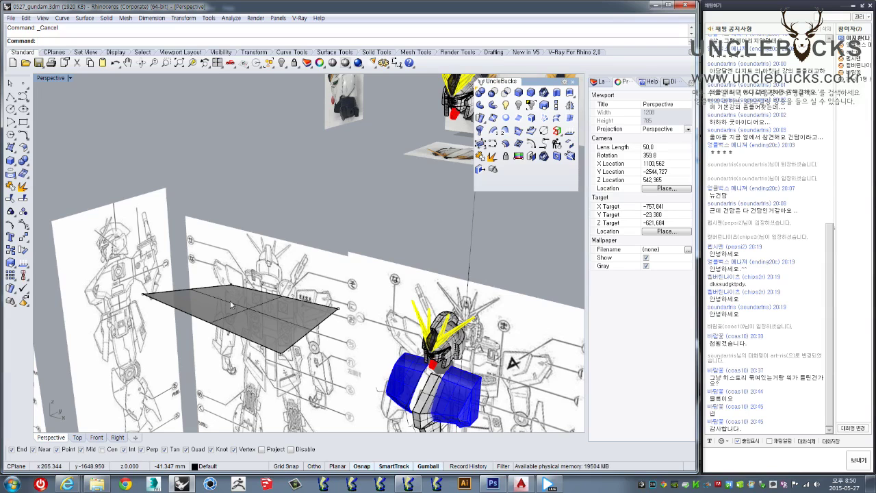
Step: Select the stray grey planar surface above the model and delete it
{"action": "left_click_drag", "start_coordinate": [231, 305], "coordinate": [232, 186]}
{"action": "right_click_drag", "start_coordinate": [232, 186], "coordinate": [232, 144]}
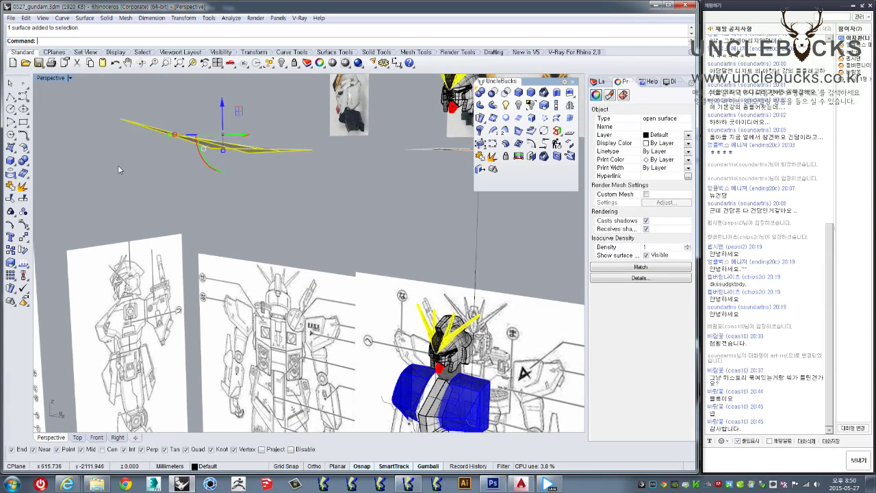
{"action": "right_click_drag", "start_coordinate": [266, 149], "coordinate": [289, 275]}
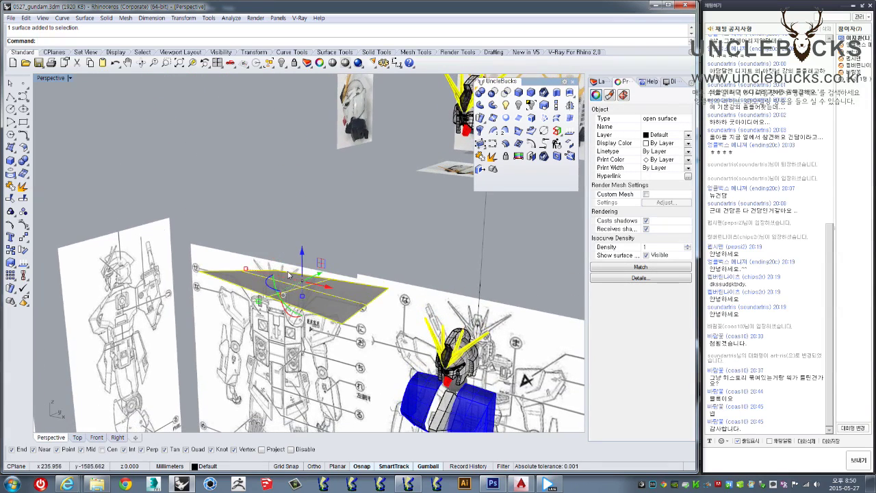
{"action": "right_click_drag", "start_coordinate": [313, 322], "coordinate": [247, 183]}
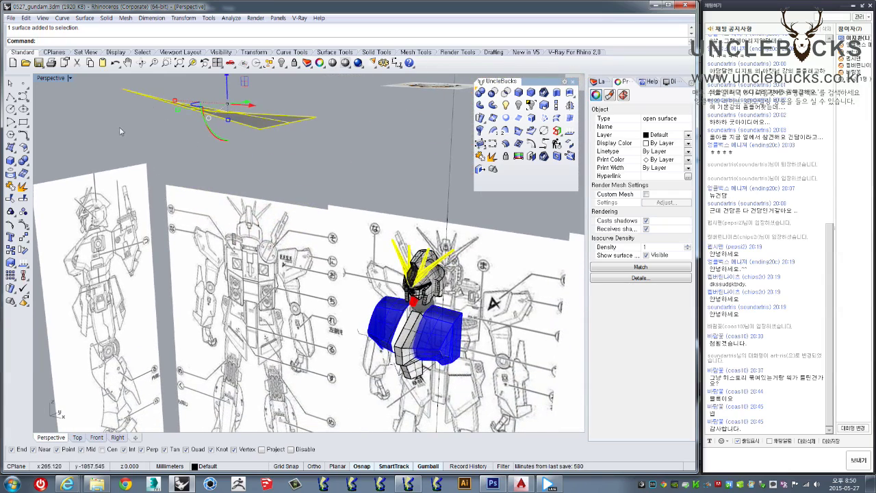
{"action": "scroll", "coordinate": [300, 148], "scroll_direction": "down", "scroll_amount": 3}
{"action": "scroll", "coordinate": [329, 196], "scroll_direction": "up", "scroll_amount": 3}
{"action": "key", "text": "Delete"}
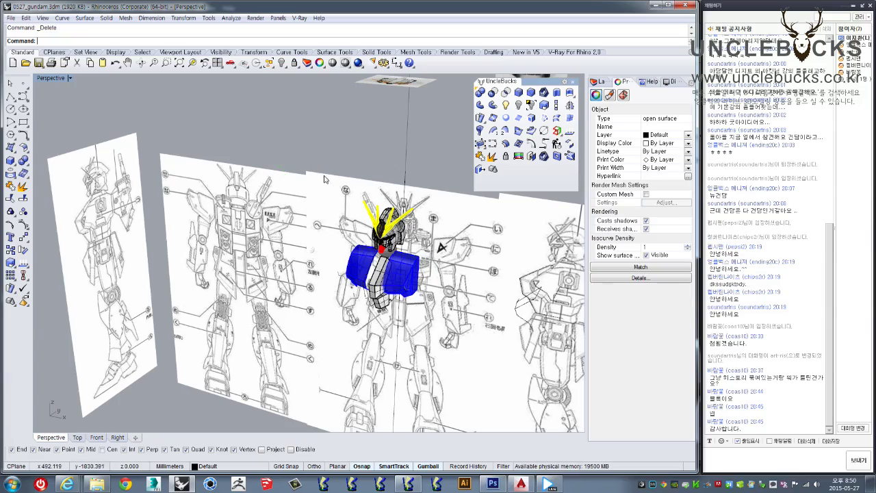
Step: Window-select the centre chest surfaces and curves, viewing them in a see-through display
{"action": "scroll", "coordinate": [384, 274], "scroll_direction": "up", "scroll_amount": 3}
{"action": "scroll", "coordinate": [388, 290], "scroll_direction": "up", "scroll_amount": 3}
{"action": "scroll", "coordinate": [388, 290], "scroll_direction": "down", "scroll_amount": 3}
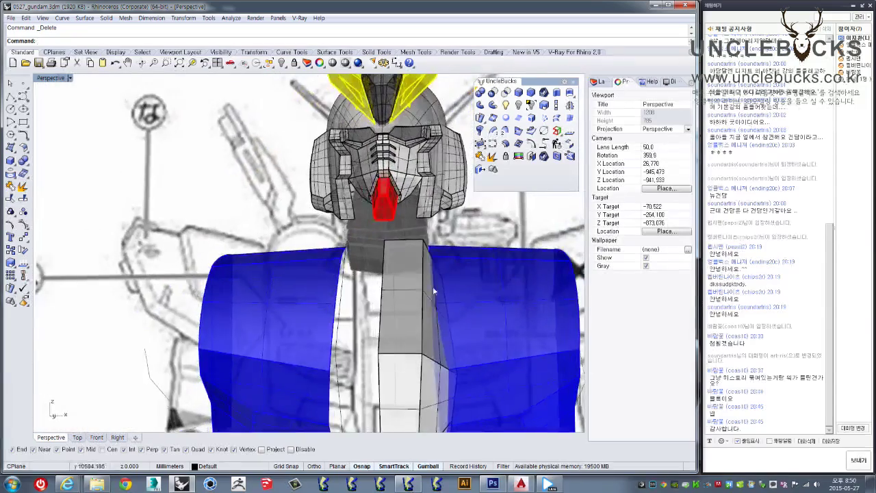
{"action": "scroll", "coordinate": [385, 162], "scroll_direction": "up", "scroll_amount": 2}
{"action": "left_click", "coordinate": [391, 218]}
{"action": "scroll", "coordinate": [391, 218], "scroll_direction": "down", "scroll_amount": 2}
{"action": "right_click_drag", "start_coordinate": [391, 218], "coordinate": [389, 250]}
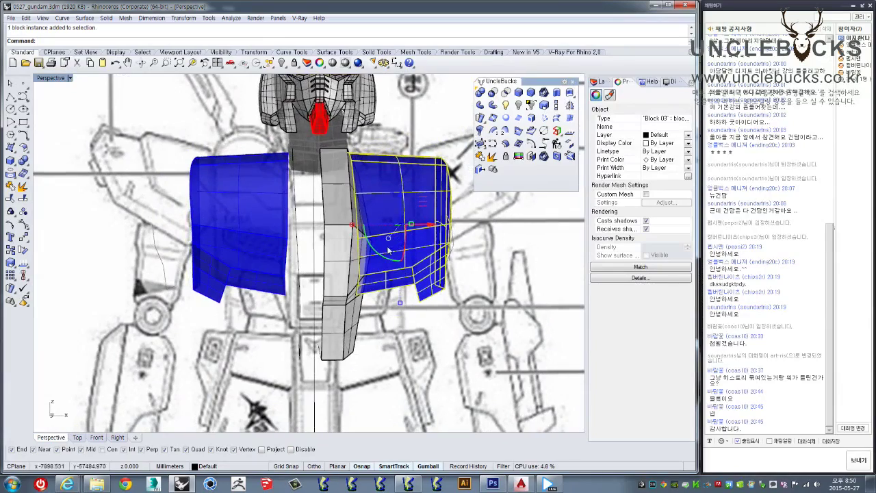
{"action": "left_click", "coordinate": [342, 271]}
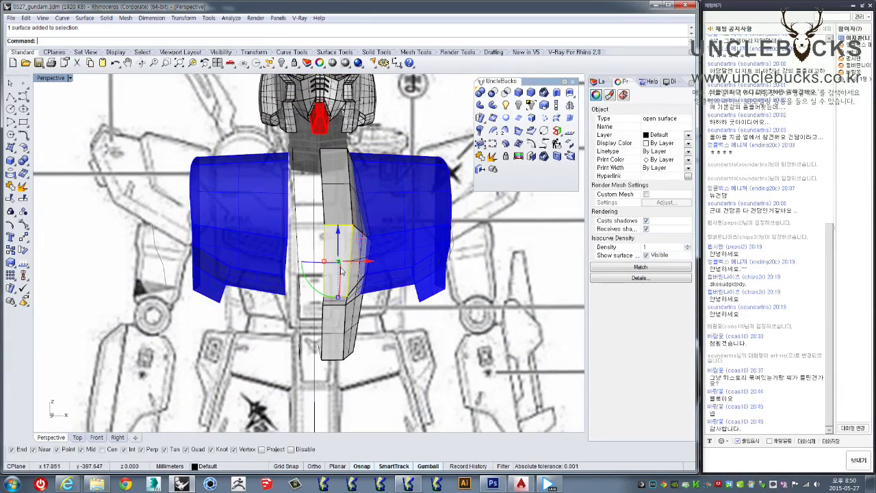
{"action": "scroll", "coordinate": [341, 271], "scroll_direction": "down", "scroll_amount": 4}
{"action": "right_click_drag", "start_coordinate": [308, 247], "coordinate": [271, 219]}
{"action": "left_click", "coordinate": [268, 199]}
{"action": "left_click_drag", "start_coordinate": [274, 188], "coordinate": [394, 383]}
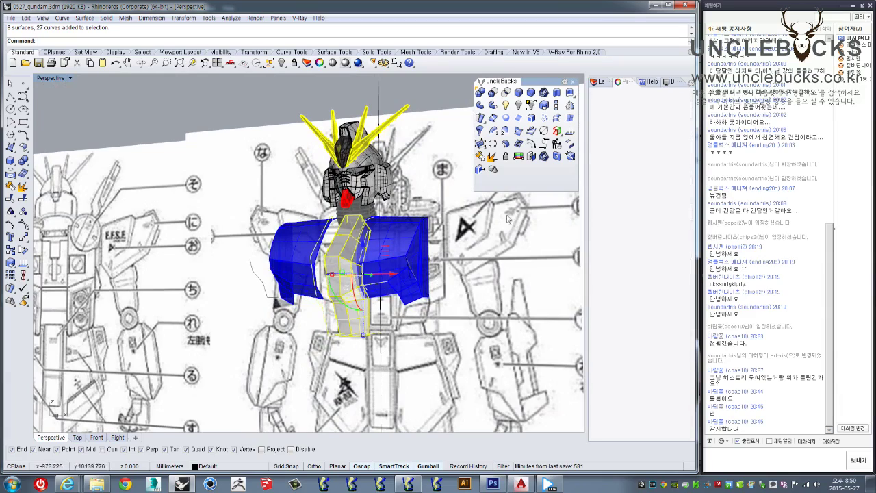
{"action": "left_click", "coordinate": [481, 158]}
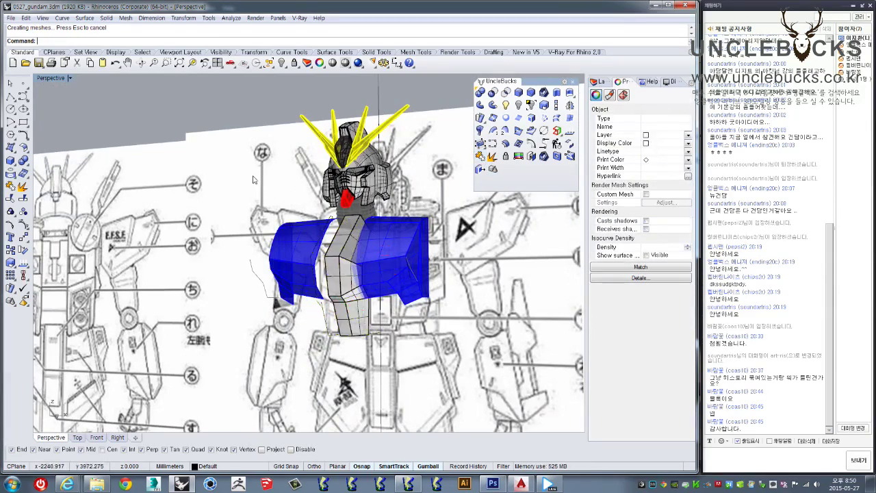
{"action": "right_click_drag", "start_coordinate": [361, 255], "coordinate": [436, 141]}
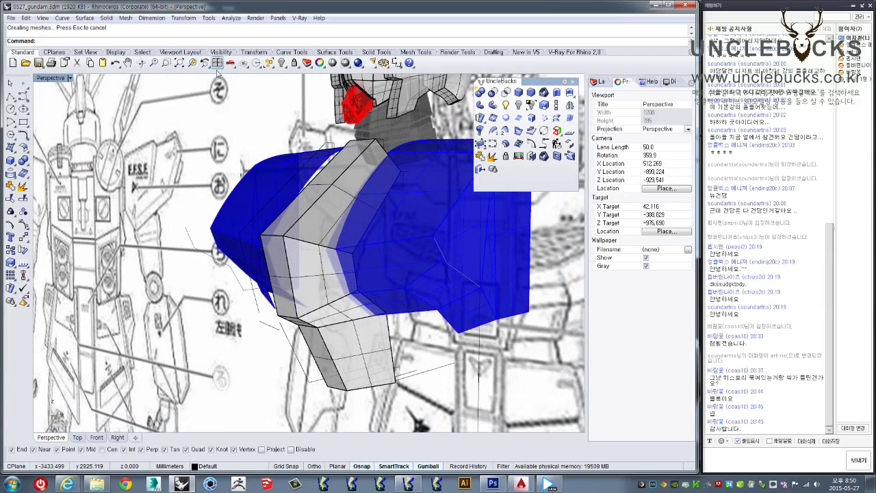
Step: Select all 28 curves with Select Curves and delete them
{"action": "left_click", "coordinate": [148, 55]}
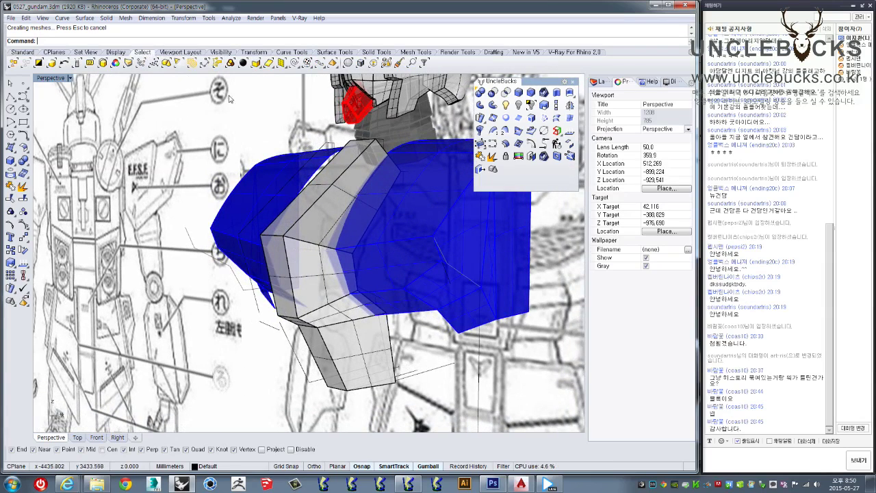
{"action": "left_click", "coordinate": [294, 63]}
{"action": "right_click_drag", "start_coordinate": [226, 218], "coordinate": [278, 217]}
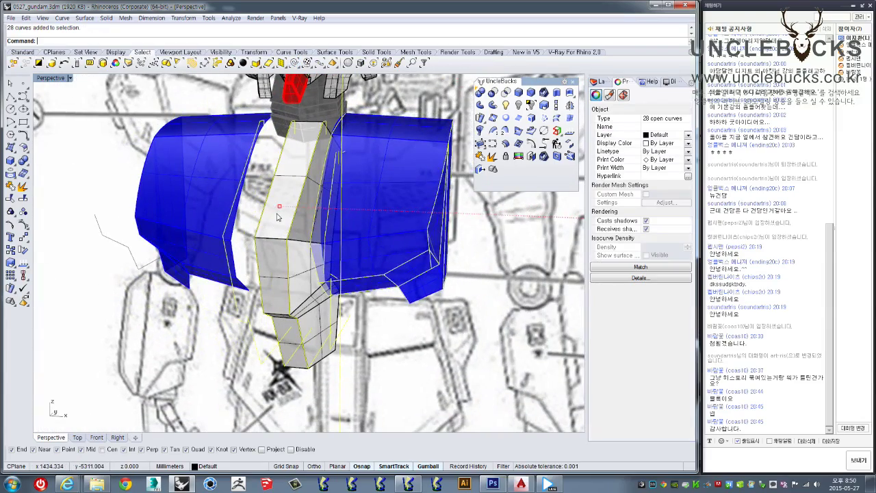
{"action": "key", "text": "Delete"}
{"action": "scroll", "coordinate": [277, 217], "scroll_direction": "down", "scroll_amount": 3}
{"action": "scroll", "coordinate": [331, 200], "scroll_direction": "up", "scroll_amount": 2}
{"action": "scroll", "coordinate": [363, 251], "scroll_direction": "up", "scroll_amount": 3}
{"action": "mouse_move", "coordinate": [364, 251]}
{"action": "right_mouse_down"}
{"action": "mouse_move", "coordinate": [260, 224]}
{"action": "mouse_move", "coordinate": [296, 248]}
{"action": "right_mouse_up"}
Step: Set the Perspective viewport back to Shaded display mode
{"action": "left_click", "coordinate": [255, 226]}
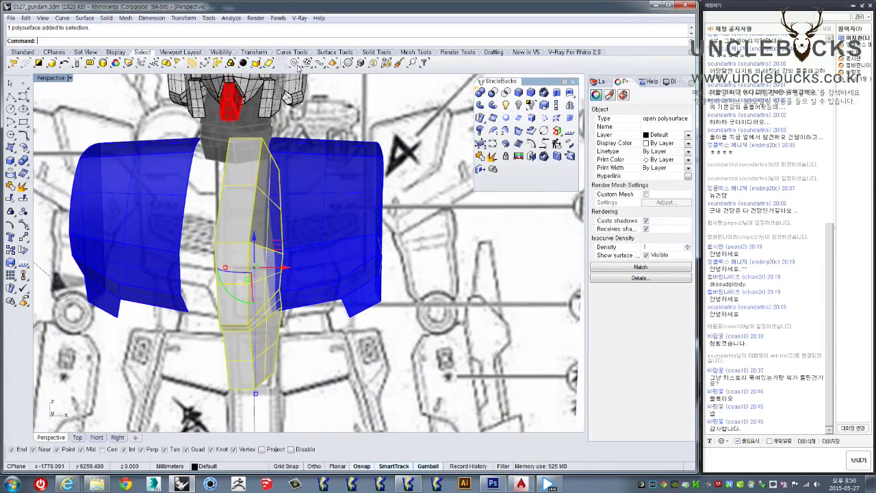
{"action": "left_click", "coordinate": [22, 54]}
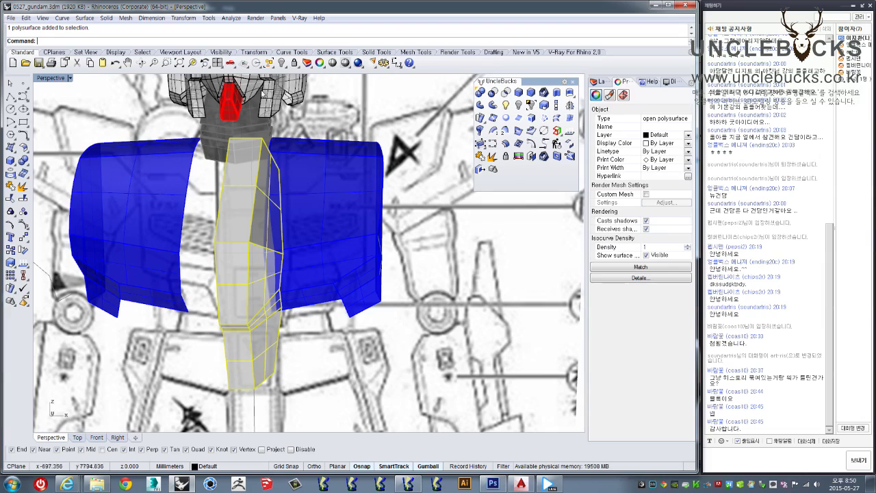
{"action": "left_click", "coordinate": [284, 67]}
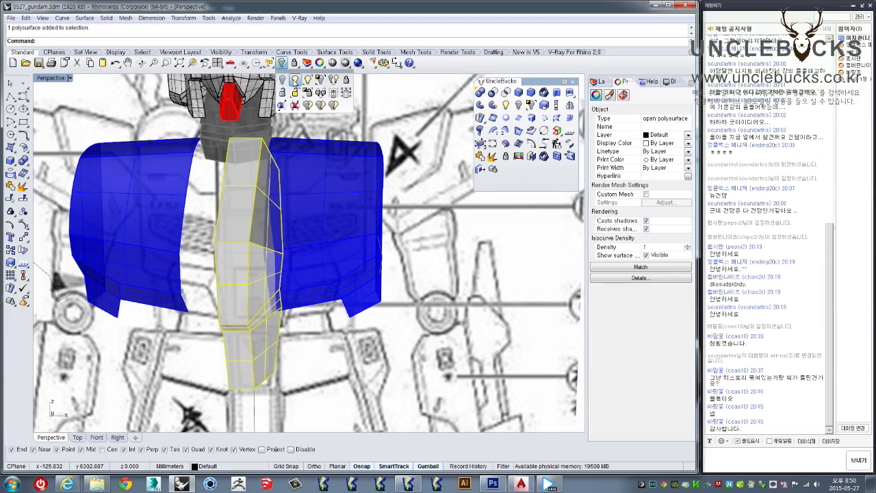
{"action": "left_click", "coordinate": [295, 79]}
{"action": "left_click", "coordinate": [352, 131]}
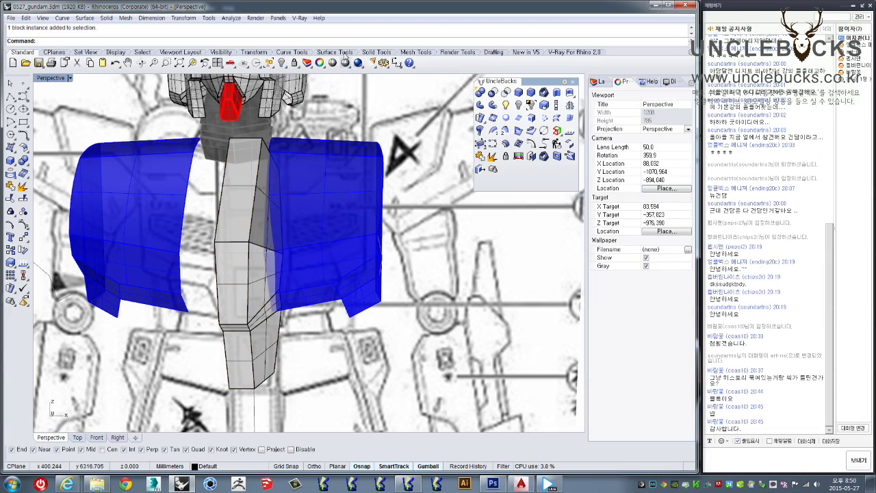
{"action": "left_click", "coordinate": [341, 53]}
{"action": "left_click", "coordinate": [30, 54]}
{"action": "left_click", "coordinate": [333, 63]}
{"action": "key", "text": "Return"}
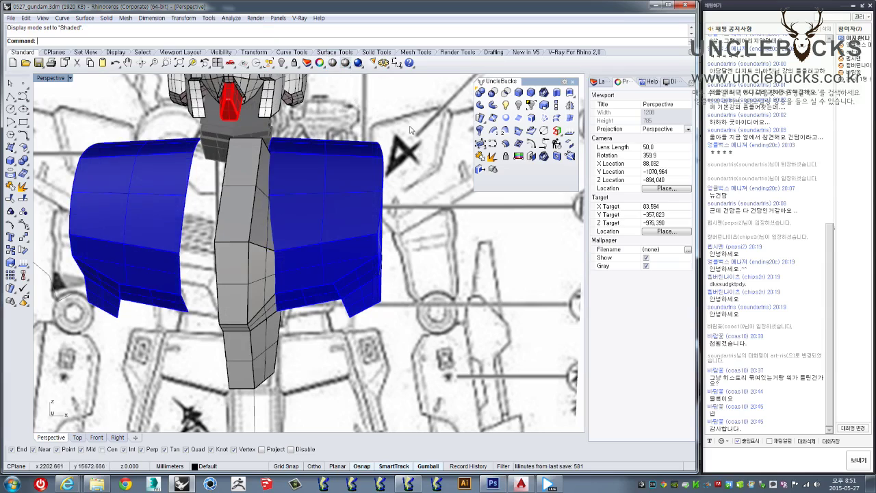
Step: Mirror the grey centre chest polysurface across a vertical line in the Front view
{"action": "left_click", "coordinate": [262, 213]}
{"action": "double_click", "coordinate": [42, 79]}
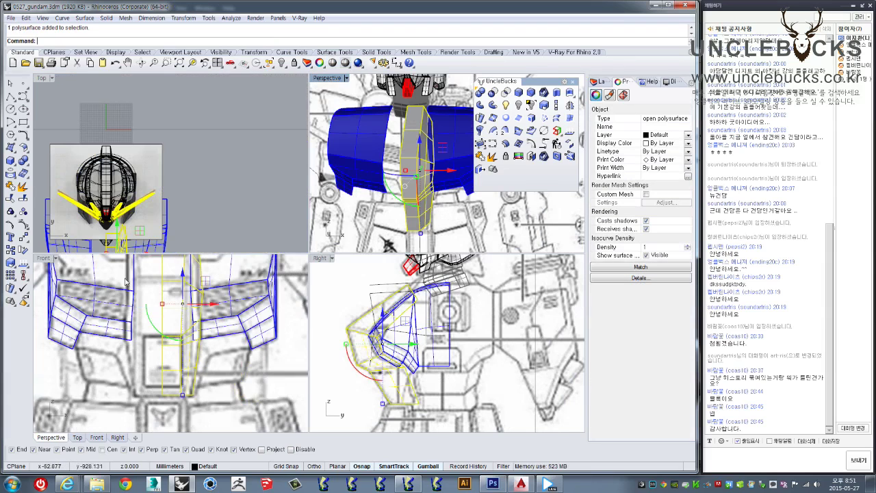
{"action": "double_click", "coordinate": [43, 258]}
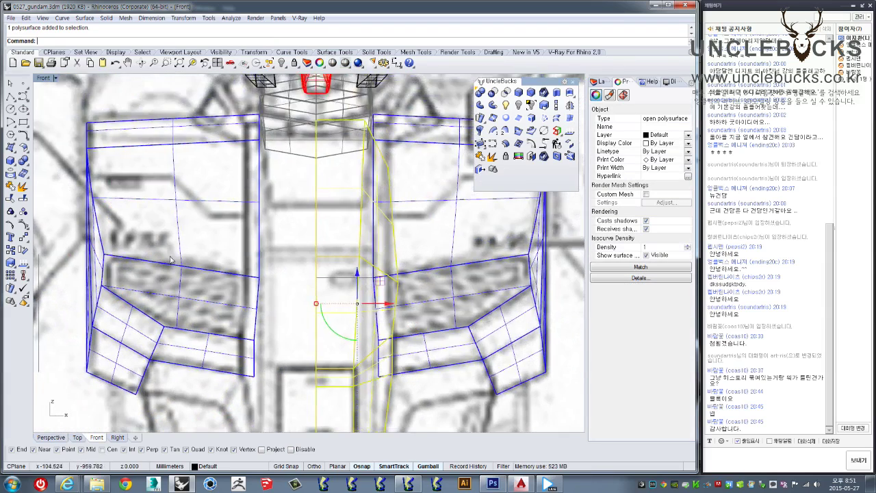
{"action": "scroll", "coordinate": [95, 228], "scroll_direction": "down", "scroll_amount": 3}
{"action": "left_click", "coordinate": [568, 105]}
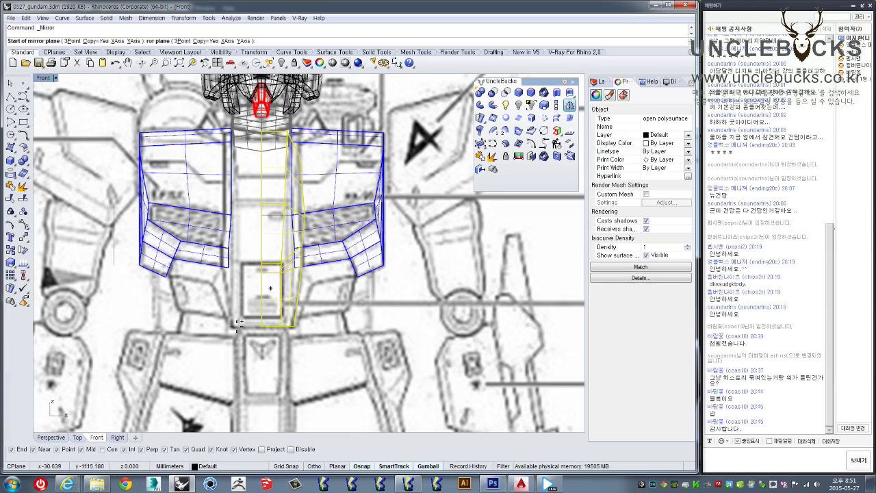
{"action": "left_click", "coordinate": [260, 332]}
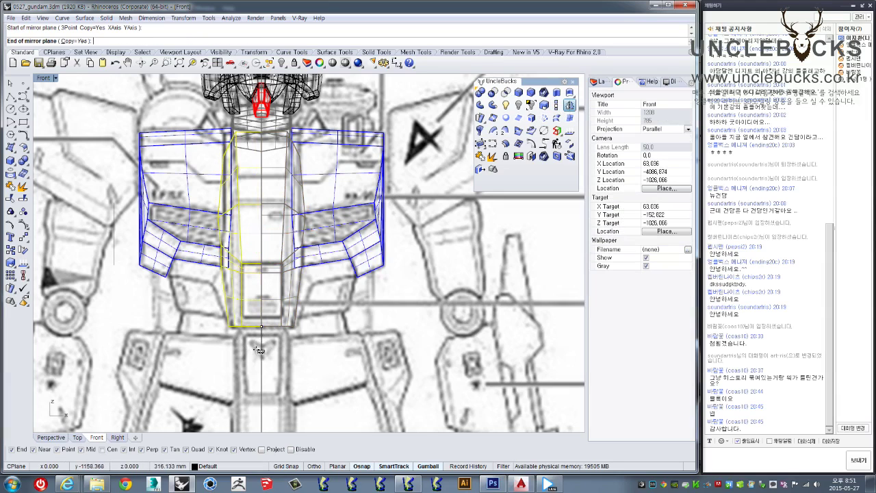
{"action": "left_click", "coordinate": [261, 357]}
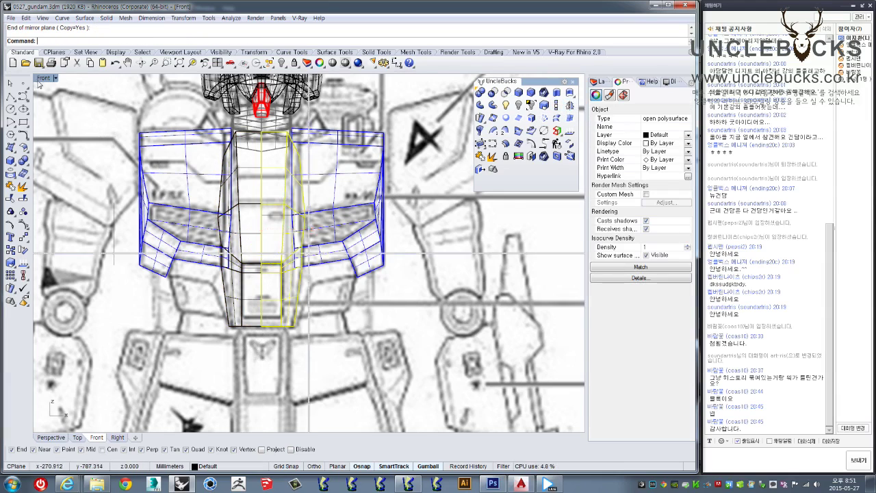
Step: Restore four viewports, maximize Perspective, and orbit to inspect the grey torso panel
{"action": "double_click", "coordinate": [43, 77]}
{"action": "double_click", "coordinate": [328, 78]}
{"action": "right_click_drag", "start_coordinate": [329, 82], "coordinate": [346, 131]}
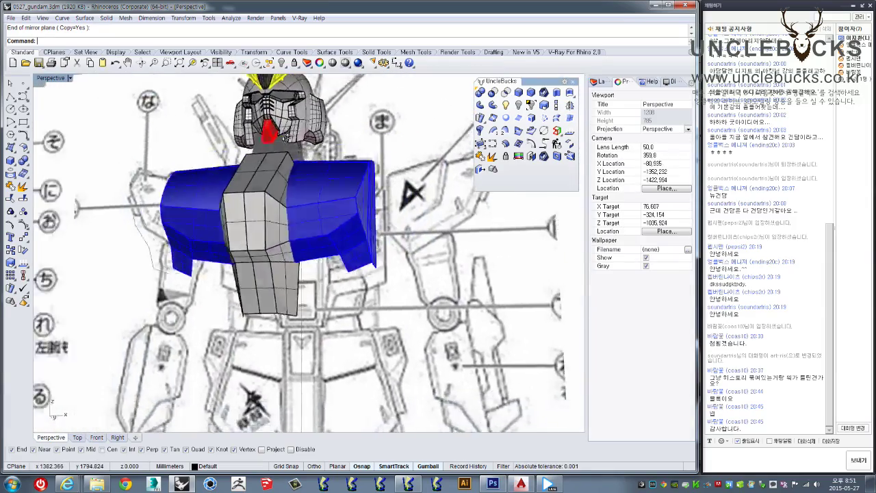
{"action": "mouse_move", "coordinate": [284, 137]}
{"action": "right_mouse_down"}
{"action": "mouse_move", "coordinate": [293, 227]}
{"action": "mouse_move", "coordinate": [274, 240]}
{"action": "right_mouse_up"}
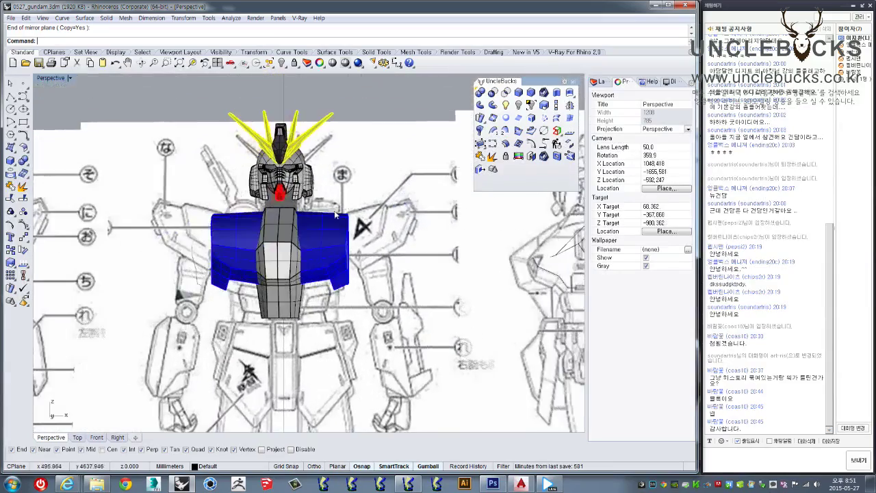
{"action": "scroll", "coordinate": [279, 251], "scroll_direction": "up", "scroll_amount": 3}
{"action": "left_click", "coordinate": [280, 274]}
{"action": "right_click_drag", "start_coordinate": [385, 196], "coordinate": [470, 165]}
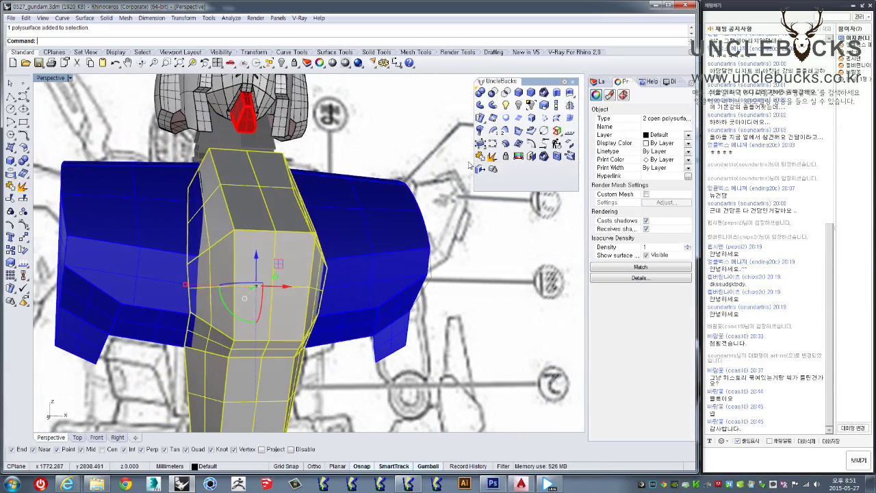
{"action": "key", "text": "Escape"}
Step: Orbit and zoom around the chest to inspect it from closer angles
{"action": "scroll", "coordinate": [383, 295], "scroll_direction": "down", "scroll_amount": 3}
{"action": "mouse_move", "coordinate": [383, 295]}
{"action": "right_mouse_down"}
{"action": "mouse_move", "coordinate": [433, 298]}
{"action": "mouse_move", "coordinate": [392, 273]}
{"action": "right_mouse_up"}
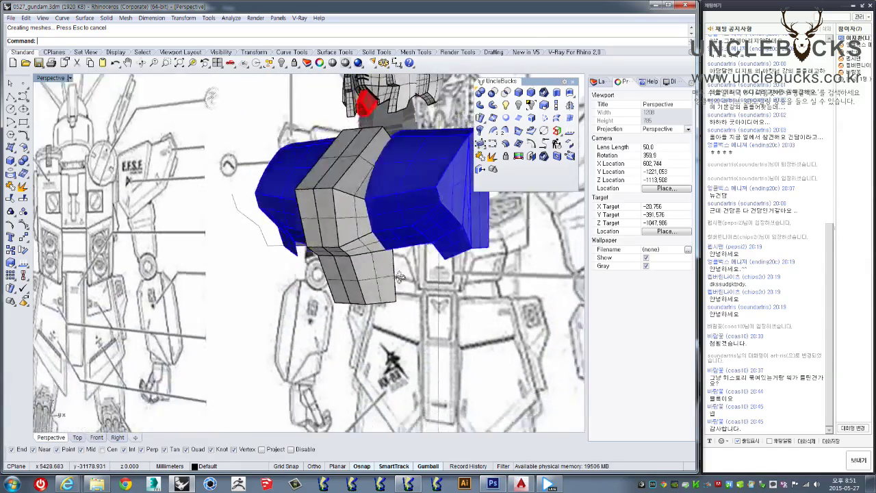
{"action": "scroll", "coordinate": [392, 274], "scroll_direction": "up", "scroll_amount": 3}
{"action": "mouse_move", "coordinate": [319, 310]}
{"action": "right_mouse_down"}
{"action": "mouse_move", "coordinate": [329, 301]}
{"action": "mouse_move", "coordinate": [306, 288]}
{"action": "mouse_move", "coordinate": [341, 272]}
{"action": "right_mouse_up"}
{"action": "scroll", "coordinate": [329, 301], "scroll_direction": "down", "scroll_amount": 3}
{"action": "scroll", "coordinate": [306, 288], "scroll_direction": "up", "scroll_amount": 3}
{"action": "scroll", "coordinate": [306, 287], "scroll_direction": "down", "scroll_amount": 3}
{"action": "scroll", "coordinate": [341, 272], "scroll_direction": "up", "scroll_amount": 3}
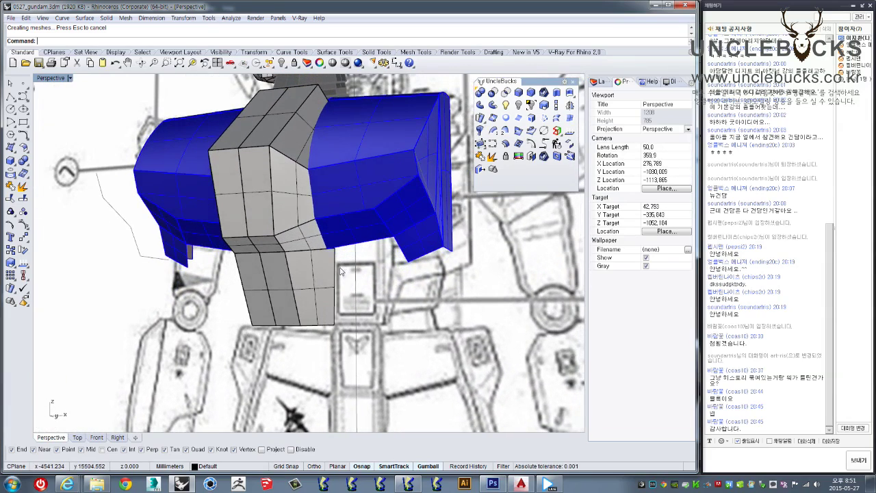
{"action": "scroll", "coordinate": [341, 272], "scroll_direction": "up", "scroll_amount": 2}
Step: Draw a two-point polyline as a vertical guide line beside the chest
{"action": "left_click", "coordinate": [11, 97]}
{"action": "left_click", "coordinate": [420, 224]}
{"action": "left_click", "coordinate": [423, 308]}
{"action": "key", "text": "Return"}
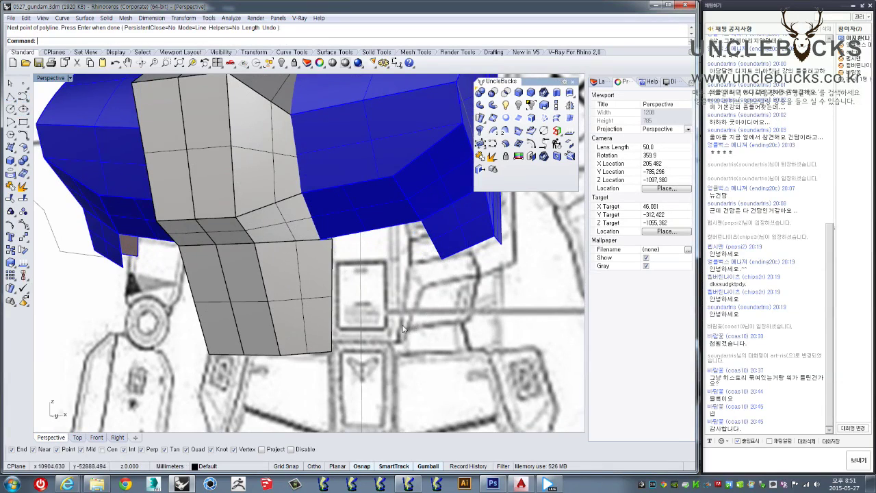
Step: Copy and paste the new guide line
{"action": "key", "text": "Return"}
{"action": "scroll", "coordinate": [427, 225], "scroll_direction": "up", "scroll_amount": 3}
{"action": "scroll", "coordinate": [428, 226], "scroll_direction": "up", "scroll_amount": 2}
{"action": "key", "text": "ctrl+c"}
{"action": "key", "text": "ctrl+v"}
Step: Move the pasted line with M onto the blue armor's corner
{"action": "type", "text": "m"}
{"action": "key", "text": "Return"}
{"action": "left_click", "coordinate": [405, 228]}
{"action": "scroll", "coordinate": [287, 239], "scroll_direction": "up", "scroll_amount": 3}
{"action": "scroll", "coordinate": [284, 238], "scroll_direction": "up", "scroll_amount": 2}
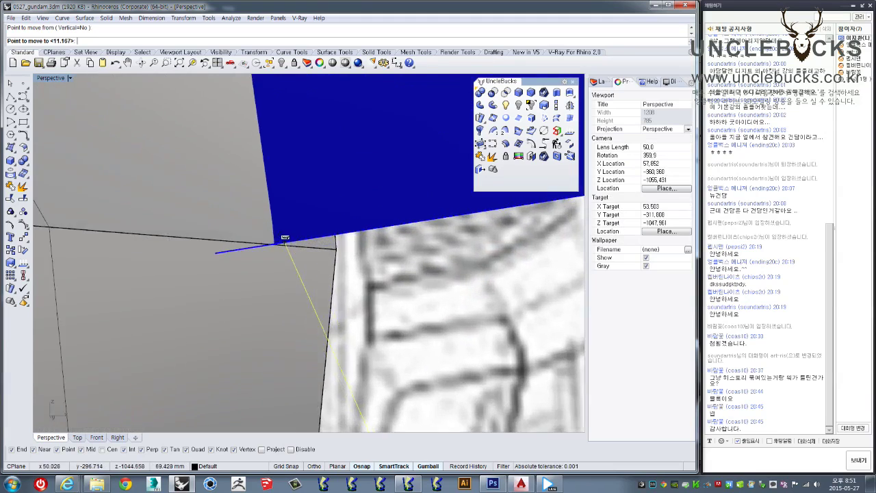
{"action": "scroll", "coordinate": [285, 237], "scroll_direction": "up", "scroll_amount": 3}
{"action": "scroll", "coordinate": [280, 254], "scroll_direction": "up", "scroll_amount": 2}
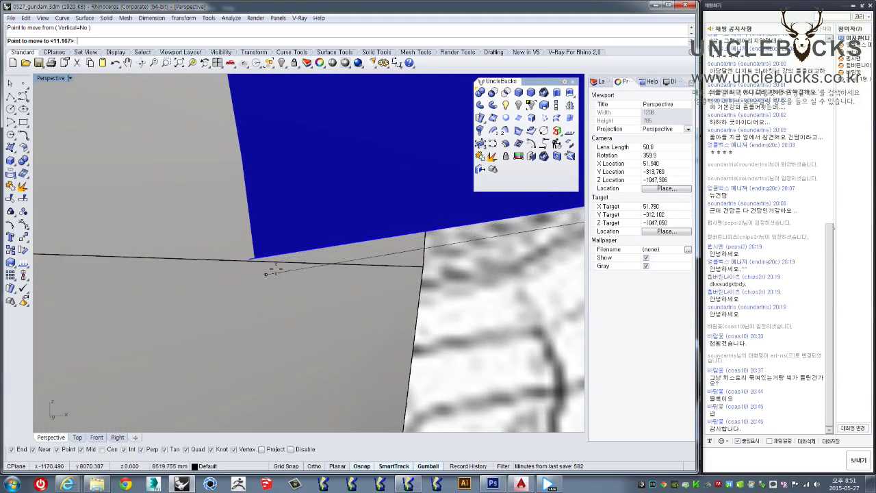
{"action": "middle_click", "coordinate": [311, 265]}
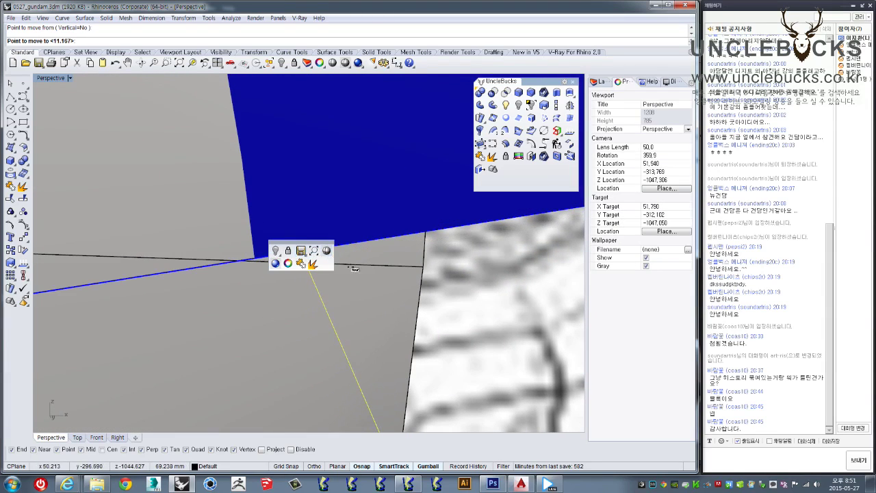
{"action": "scroll", "coordinate": [263, 256], "scroll_direction": "up", "scroll_amount": 3}
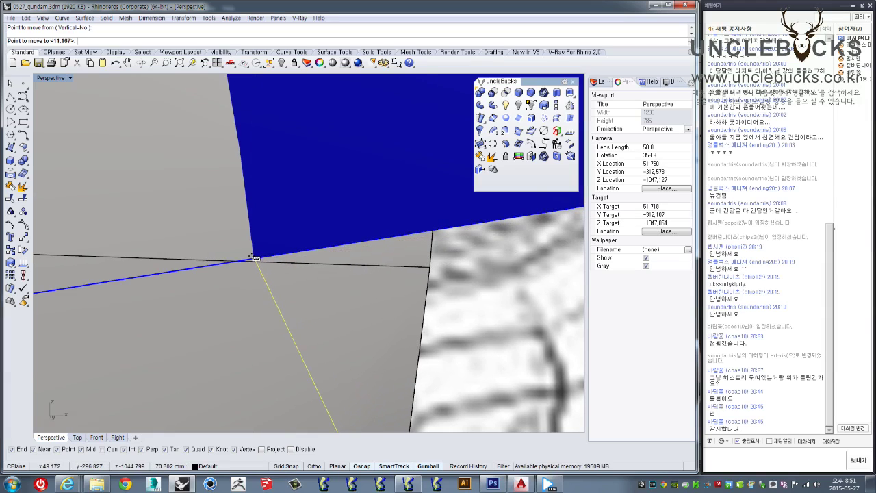
{"action": "scroll", "coordinate": [255, 258], "scroll_direction": "up", "scroll_amount": 3}
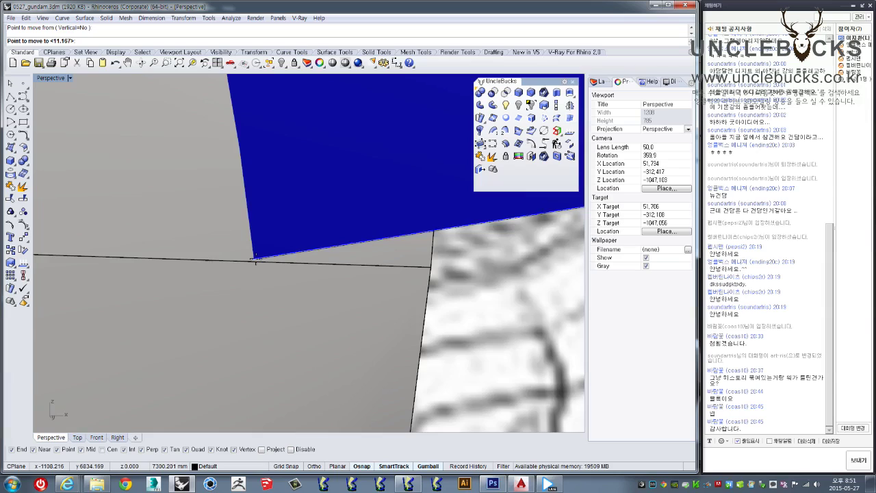
{"action": "scroll", "coordinate": [254, 258], "scroll_direction": "down", "scroll_amount": 2}
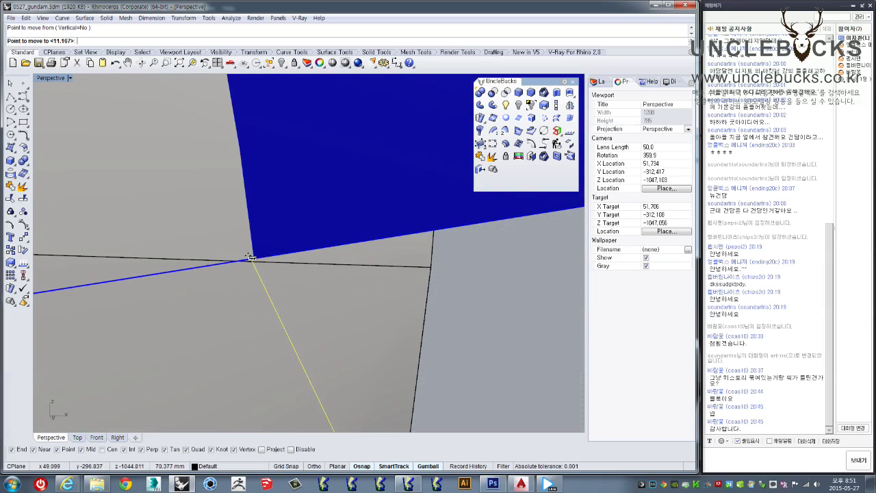
{"action": "left_click", "coordinate": [247, 258]}
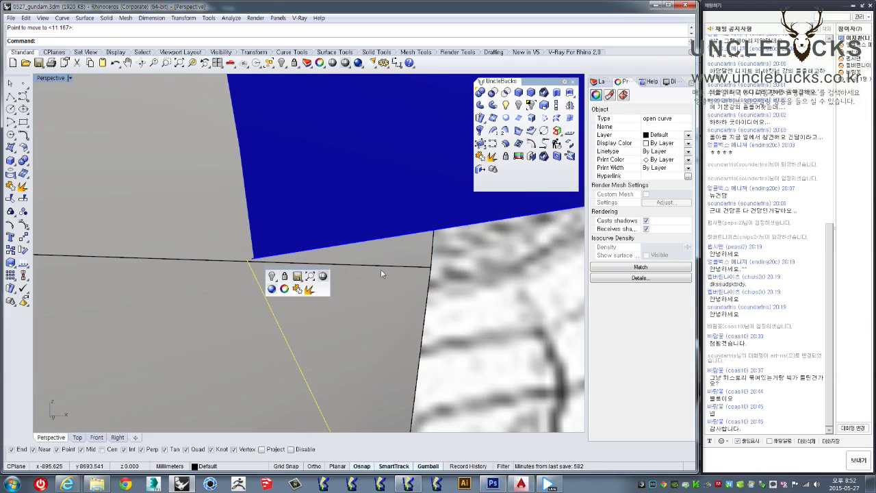
Step: Inspect the moved line's end point, then select the blue armor polysurface
{"action": "mouse_move", "coordinate": [445, 301]}
{"action": "right_mouse_down"}
{"action": "mouse_move", "coordinate": [360, 164]}
{"action": "mouse_move", "coordinate": [433, 229]}
{"action": "mouse_move", "coordinate": [489, 215]}
{"action": "mouse_move", "coordinate": [415, 303]}
{"action": "mouse_move", "coordinate": [404, 304]}
{"action": "mouse_move", "coordinate": [407, 264]}
{"action": "mouse_move", "coordinate": [137, 288]}
{"action": "right_mouse_up"}
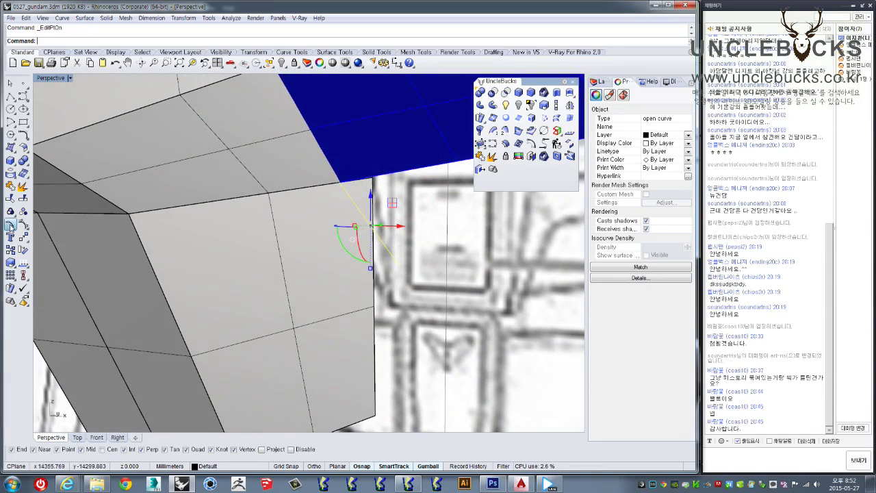
{"action": "left_click", "coordinate": [399, 265]}
{"action": "mouse_move", "coordinate": [415, 245]}
{"action": "right_mouse_down"}
{"action": "mouse_move", "coordinate": [455, 232]}
{"action": "mouse_move", "coordinate": [362, 297]}
{"action": "right_mouse_up"}
{"action": "scroll", "coordinate": [422, 258], "scroll_direction": "up", "scroll_amount": 3}
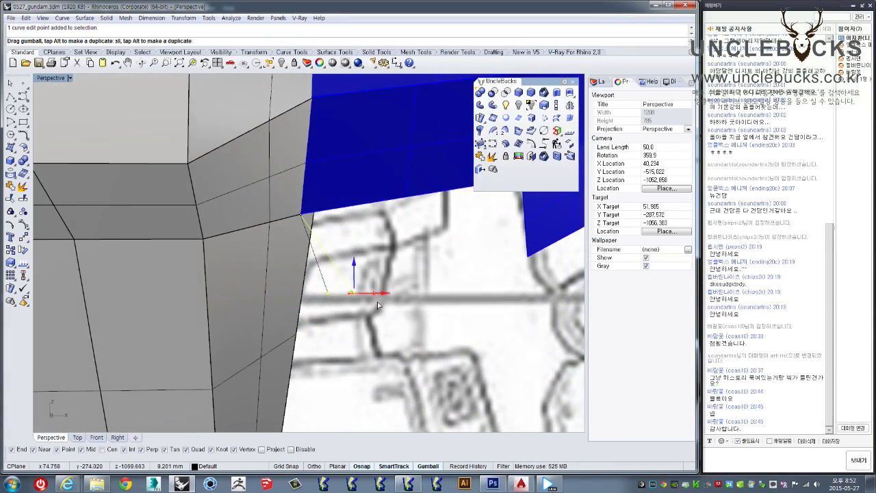
{"action": "scroll", "coordinate": [377, 302], "scroll_direction": "down", "scroll_amount": 3}
{"action": "mouse_move", "coordinate": [377, 302]}
{"action": "right_mouse_down"}
{"action": "mouse_move", "coordinate": [367, 353]}
{"action": "mouse_move", "coordinate": [325, 240]}
{"action": "right_mouse_up"}
{"action": "scroll", "coordinate": [325, 240], "scroll_direction": "up", "scroll_amount": 2}
{"action": "scroll", "coordinate": [357, 174], "scroll_direction": "up", "scroll_amount": 2}
{"action": "left_click", "coordinate": [336, 189]}
{"action": "scroll", "coordinate": [335, 191], "scroll_direction": "up", "scroll_amount": 2}
{"action": "right_click_drag", "start_coordinate": [335, 191], "coordinate": [370, 180]}
Step: Check with Intersect where the line meets the blue armor, then delete the extra curve
{"action": "left_click", "coordinate": [518, 132]}
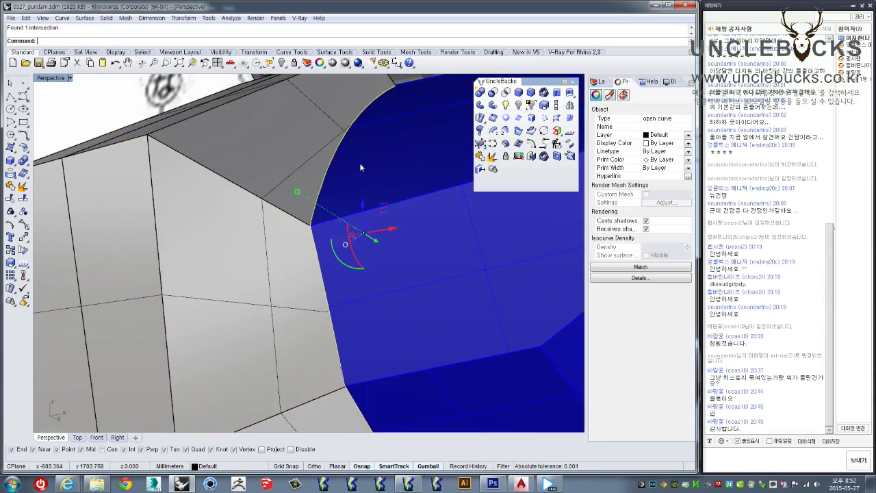
{"action": "scroll", "coordinate": [363, 167], "scroll_direction": "down", "scroll_amount": 2}
{"action": "scroll", "coordinate": [352, 198], "scroll_direction": "down", "scroll_amount": 2}
{"action": "scroll", "coordinate": [347, 221], "scroll_direction": "down", "scroll_amount": 2}
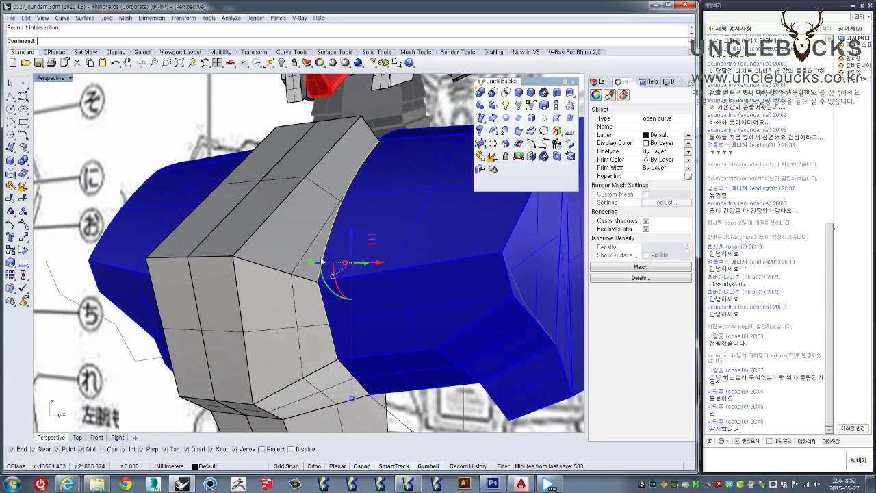
{"action": "scroll", "coordinate": [317, 281], "scroll_direction": "up", "scroll_amount": 3}
{"action": "scroll", "coordinate": [322, 287], "scroll_direction": "down", "scroll_amount": 2}
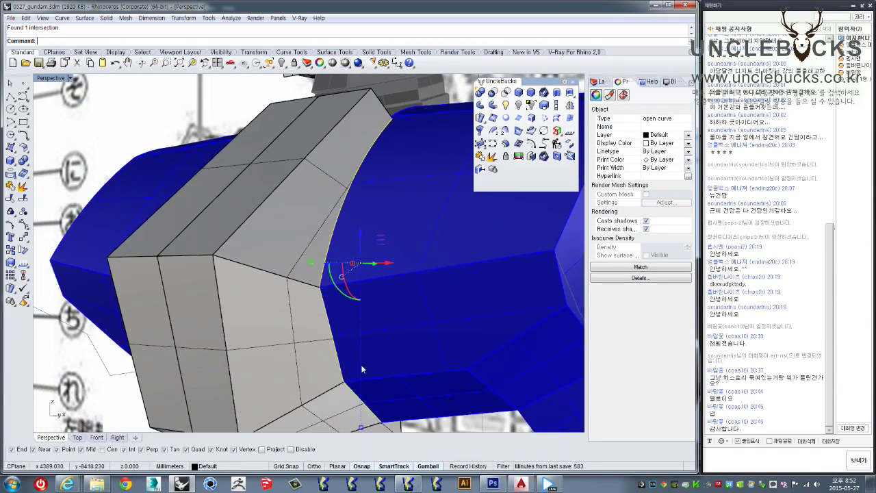
{"action": "scroll", "coordinate": [359, 351], "scroll_direction": "up", "scroll_amount": 2}
{"action": "scroll", "coordinate": [357, 315], "scroll_direction": "up", "scroll_amount": 2}
{"action": "scroll", "coordinate": [342, 321], "scroll_direction": "up", "scroll_amount": 2}
{"action": "scroll", "coordinate": [377, 354], "scroll_direction": "up", "scroll_amount": 2}
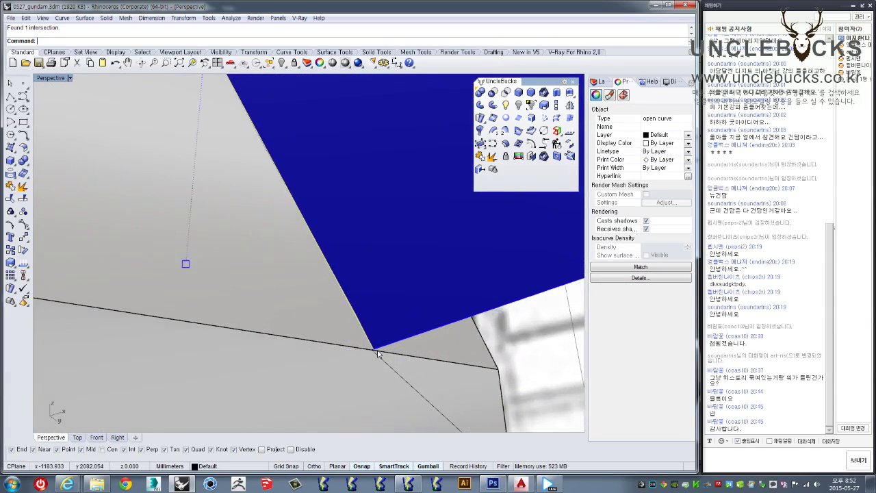
{"action": "scroll", "coordinate": [378, 353], "scroll_direction": "down", "scroll_amount": 2}
{"action": "scroll", "coordinate": [378, 353], "scroll_direction": "down", "scroll_amount": 1}
{"action": "scroll", "coordinate": [377, 353], "scroll_direction": "up", "scroll_amount": 3}
{"action": "scroll", "coordinate": [390, 361], "scroll_direction": "down", "scroll_amount": 2}
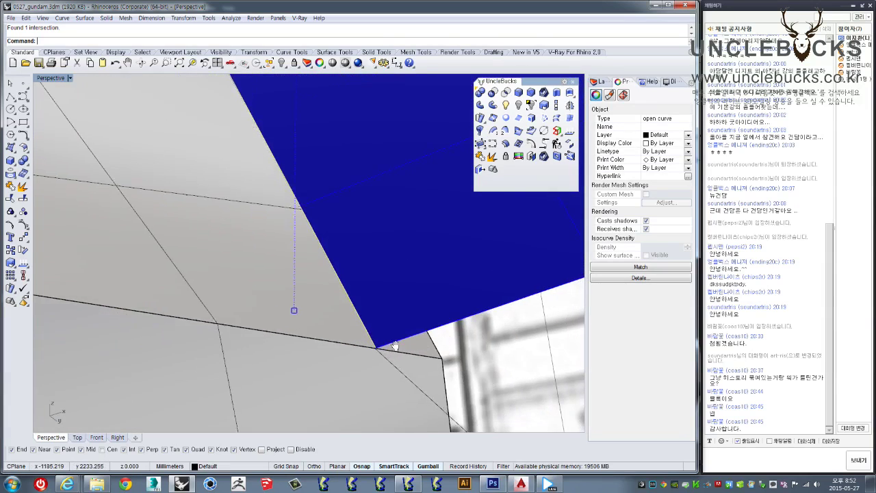
{"action": "scroll", "coordinate": [395, 365], "scroll_direction": "down", "scroll_amount": 2}
{"action": "scroll", "coordinate": [424, 294], "scroll_direction": "down", "scroll_amount": 2}
{"action": "key", "text": "Delete"}
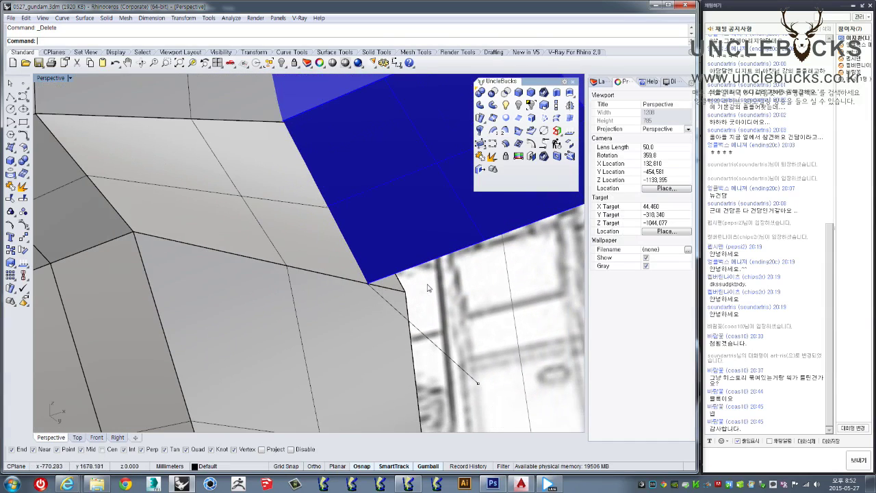
Step: Orbit and pan toward the lower grey panel and the armor's lower corner
{"action": "scroll", "coordinate": [427, 287], "scroll_direction": "down", "scroll_amount": 4}
{"action": "mouse_move", "coordinate": [404, 243]}
{"action": "right_mouse_down"}
{"action": "mouse_move", "coordinate": [364, 290]}
{"action": "mouse_move", "coordinate": [377, 303]}
{"action": "right_mouse_up"}
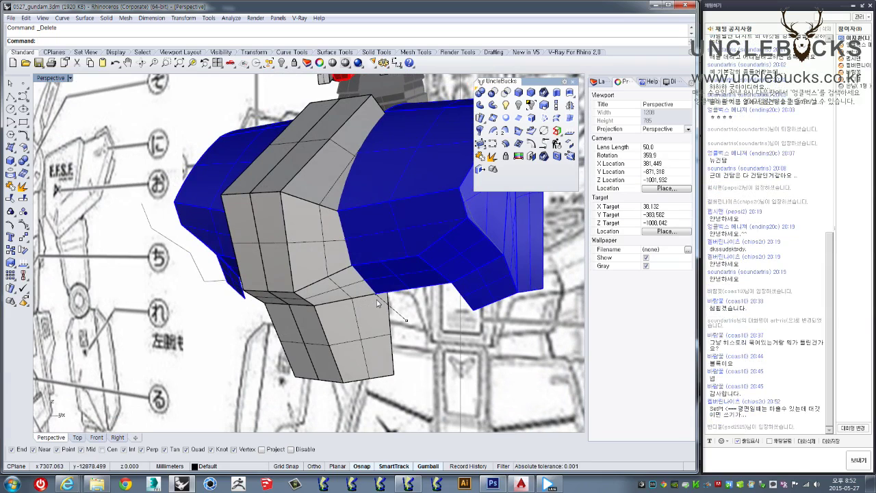
{"action": "scroll", "coordinate": [377, 304], "scroll_direction": "up", "scroll_amount": 2}
{"action": "scroll", "coordinate": [377, 304], "scroll_direction": "up", "scroll_amount": 2}
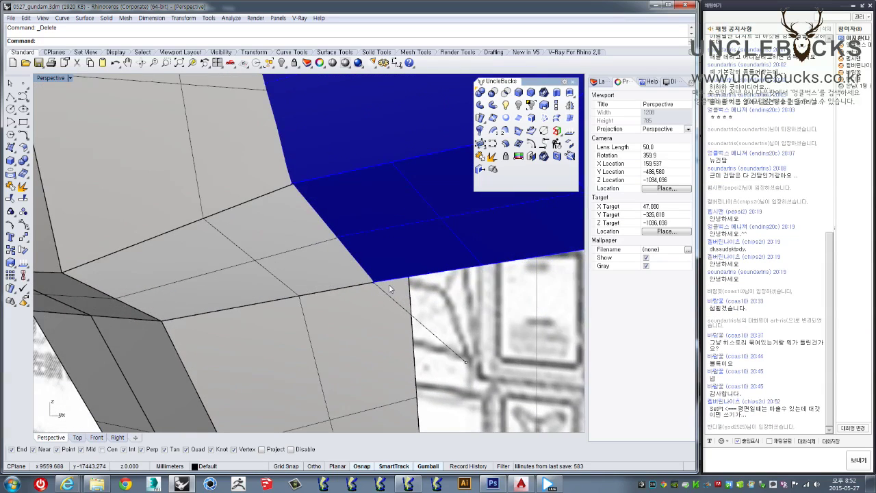
{"action": "scroll", "coordinate": [388, 284], "scroll_direction": "up", "scroll_amount": 2}
{"action": "mouse_move", "coordinate": [389, 284]}
{"action": "right_mouse_down", "text": "shift"}
{"action": "mouse_move", "coordinate": [385, 317]}
{"action": "mouse_move", "coordinate": [419, 320]}
{"action": "right_mouse_up", "text": "shift"}
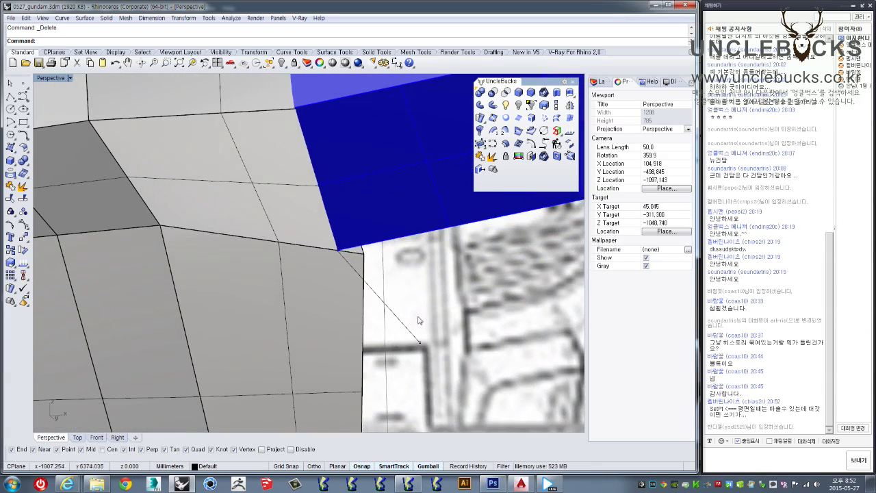
{"action": "mouse_move", "coordinate": [443, 391]}
{"action": "right_mouse_down"}
{"action": "mouse_move", "coordinate": [447, 290]}
{"action": "mouse_move", "coordinate": [459, 317]}
{"action": "mouse_move", "coordinate": [470, 288]}
{"action": "mouse_move", "coordinate": [411, 311]}
{"action": "mouse_move", "coordinate": [397, 273]}
{"action": "right_mouse_up"}
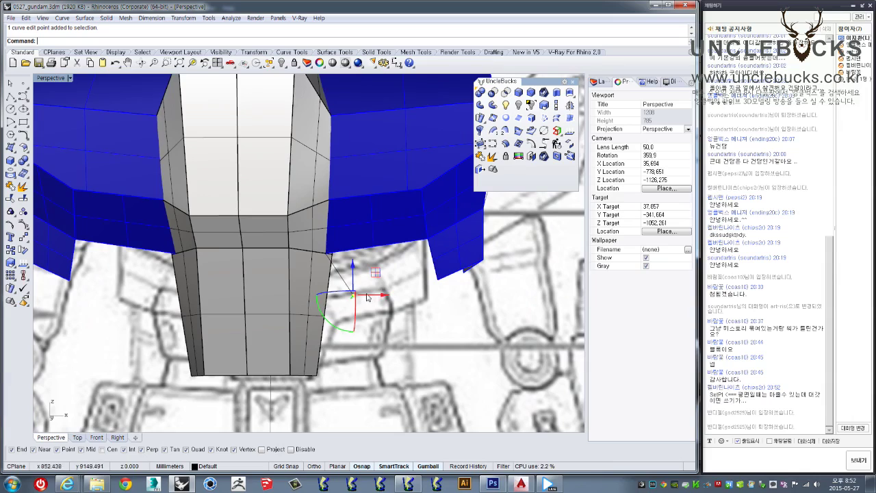
{"action": "scroll", "coordinate": [370, 293], "scroll_direction": "up", "scroll_amount": 2}
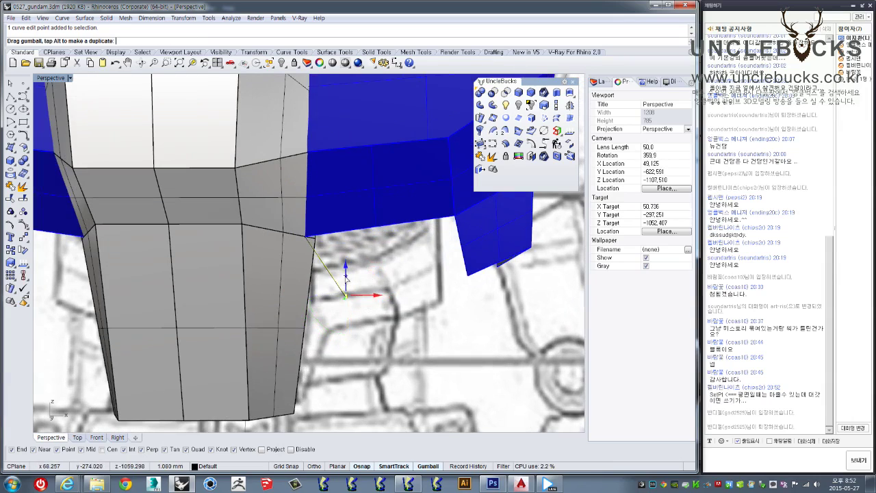
{"action": "mouse_move", "coordinate": [345, 281]}
{"action": "right_mouse_down"}
{"action": "mouse_move", "coordinate": [352, 276]}
{"action": "mouse_move", "coordinate": [327, 295]}
{"action": "mouse_move", "coordinate": [305, 252]}
{"action": "right_mouse_up"}
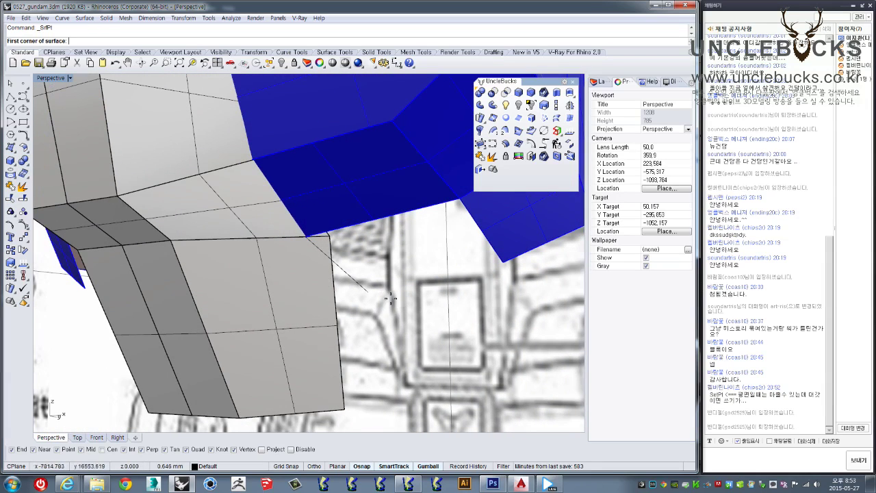
Step: Pick the third and fourth corners to complete the four-corner filler surface under the armor
{"action": "scroll", "coordinate": [301, 231], "scroll_direction": "up", "scroll_amount": 2}
{"action": "scroll", "coordinate": [295, 243], "scroll_direction": "up", "scroll_amount": 2}
{"action": "scroll", "coordinate": [285, 257], "scroll_direction": "up", "scroll_amount": 1}
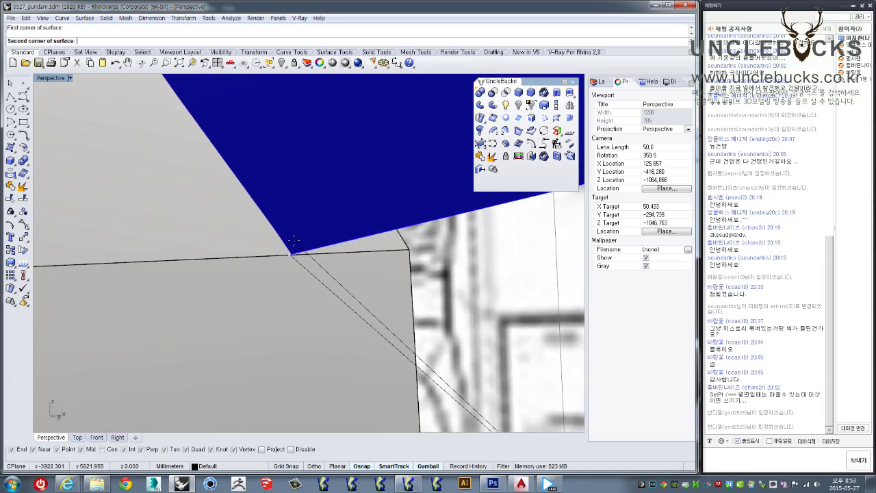
{"action": "left_click", "coordinate": [286, 256]}
{"action": "scroll", "coordinate": [285, 256], "scroll_direction": "down", "scroll_amount": 3}
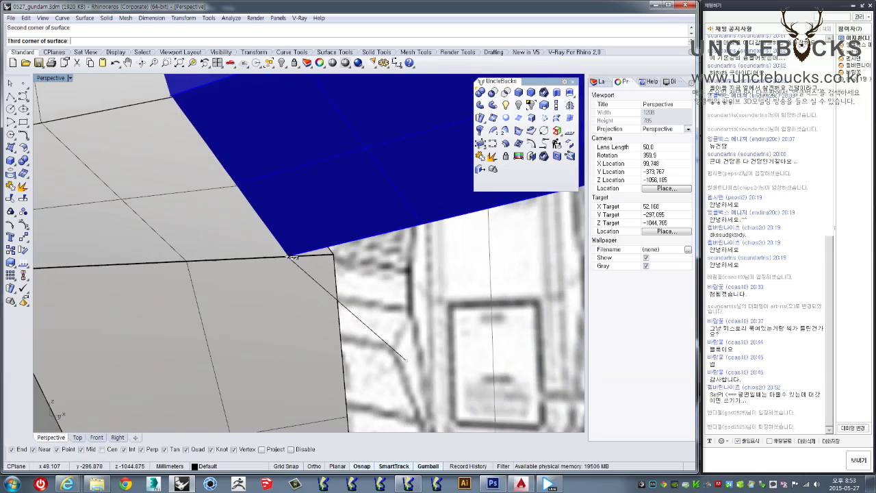
{"action": "scroll", "coordinate": [285, 257], "scroll_direction": "down", "scroll_amount": 2}
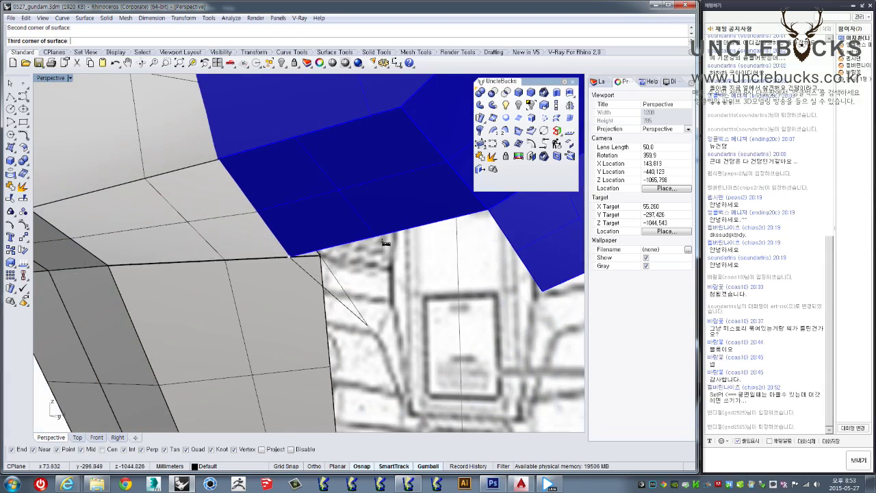
{"action": "left_click", "coordinate": [540, 292]}
Step: Flip the new filler surface's normal with Dir so it shows grey
{"action": "right_click_drag", "start_coordinate": [540, 292], "coordinate": [432, 293]}
{"action": "scroll", "coordinate": [432, 290], "scroll_direction": "down", "scroll_amount": 2}
{"action": "left_click", "coordinate": [425, 282]}
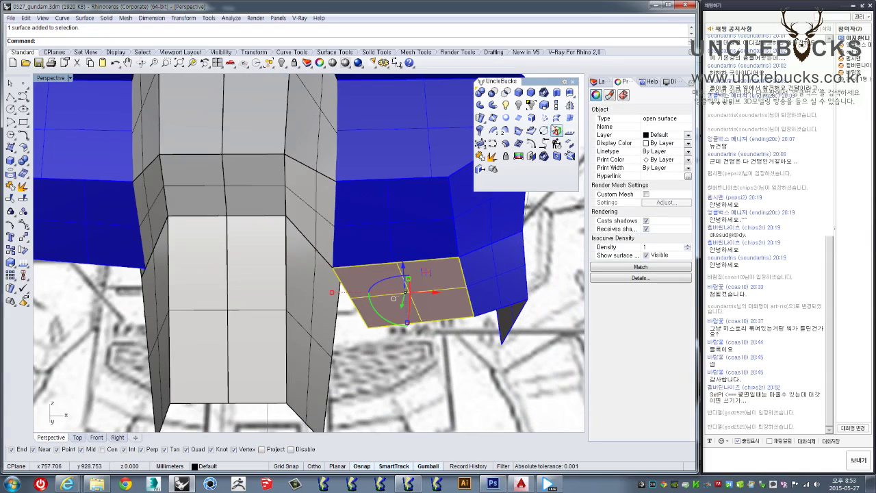
{"action": "left_click", "coordinate": [569, 130]}
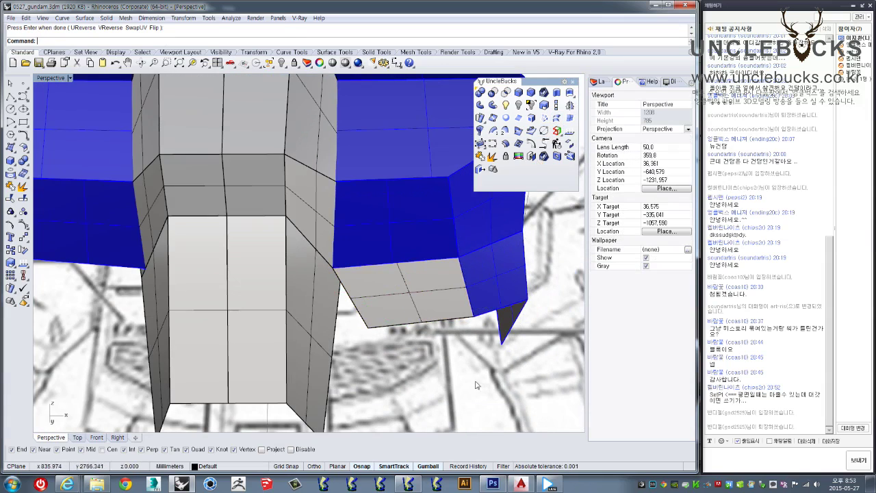
{"action": "middle_click", "coordinate": [480, 349]}
{"action": "mouse_move", "coordinate": [417, 379]}
{"action": "right_mouse_down"}
{"action": "mouse_move", "coordinate": [384, 297]}
{"action": "mouse_move", "coordinate": [319, 315]}
{"action": "mouse_move", "coordinate": [10, 107]}
{"action": "right_mouse_up"}
Step: Maximize the Right viewport and frame the chest armor
{"action": "double_click", "coordinate": [52, 80]}
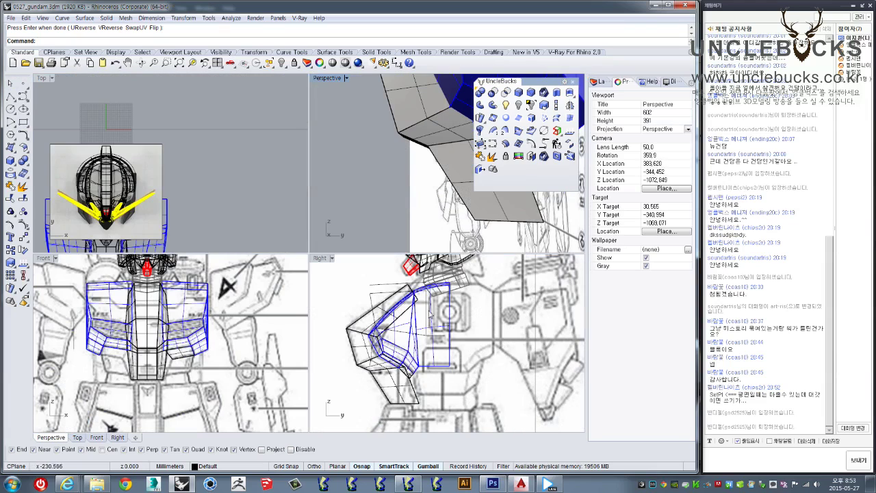
{"action": "double_click", "coordinate": [321, 259]}
{"action": "scroll", "coordinate": [274, 288], "scroll_direction": "up", "scroll_amount": 3}
{"action": "scroll", "coordinate": [243, 291], "scroll_direction": "up", "scroll_amount": 3}
{"action": "left_click", "coordinate": [255, 296]}
{"action": "right_click_drag", "start_coordinate": [236, 152], "coordinate": [246, 221]}
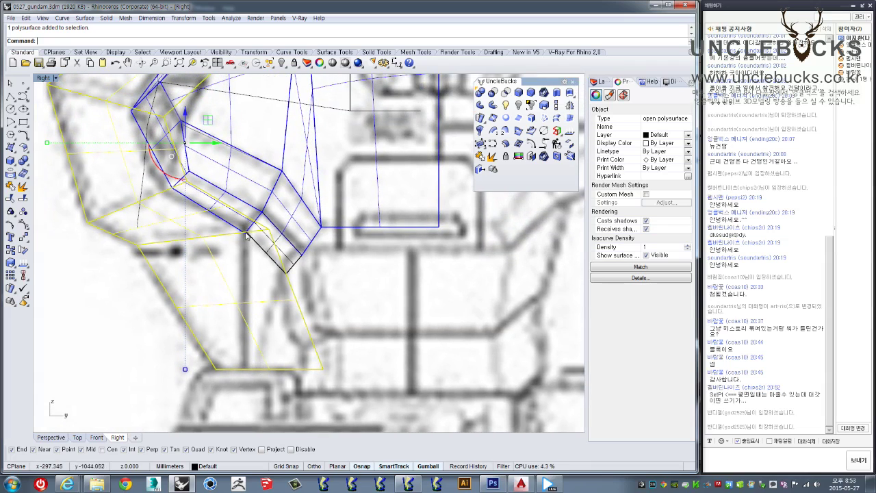
Step: Begin a polyline in the Right view, zooming to find the start point, then cancel it
{"action": "left_click", "coordinate": [11, 97]}
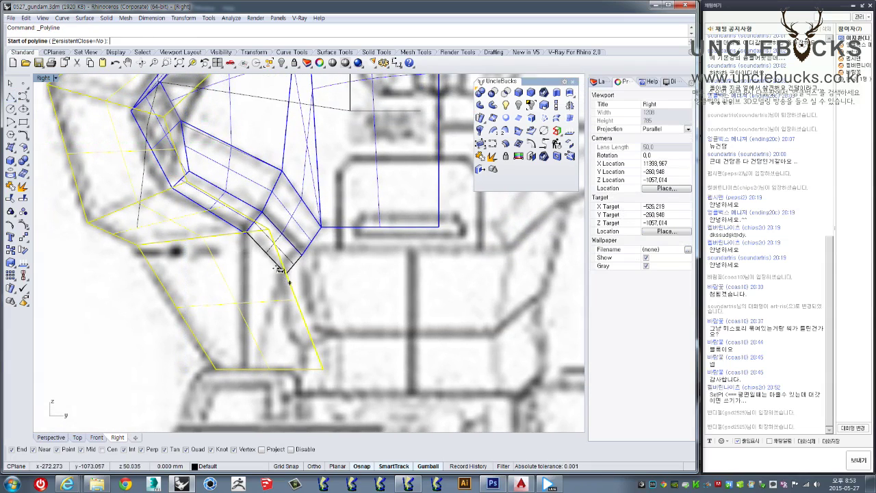
{"action": "scroll", "coordinate": [245, 234], "scroll_direction": "up", "scroll_amount": 5}
{"action": "scroll", "coordinate": [246, 240], "scroll_direction": "up", "scroll_amount": 4}
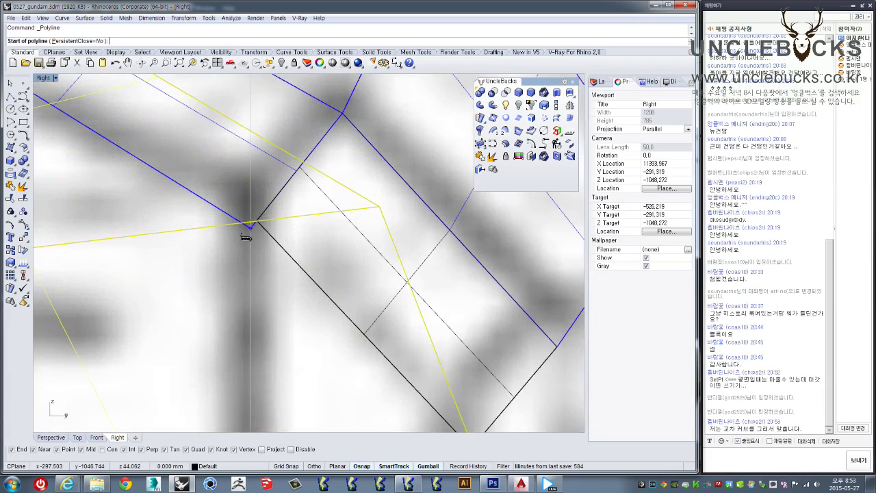
{"action": "scroll", "coordinate": [246, 233], "scroll_direction": "down", "scroll_amount": 2}
{"action": "scroll", "coordinate": [251, 234], "scroll_direction": "up", "scroll_amount": 3}
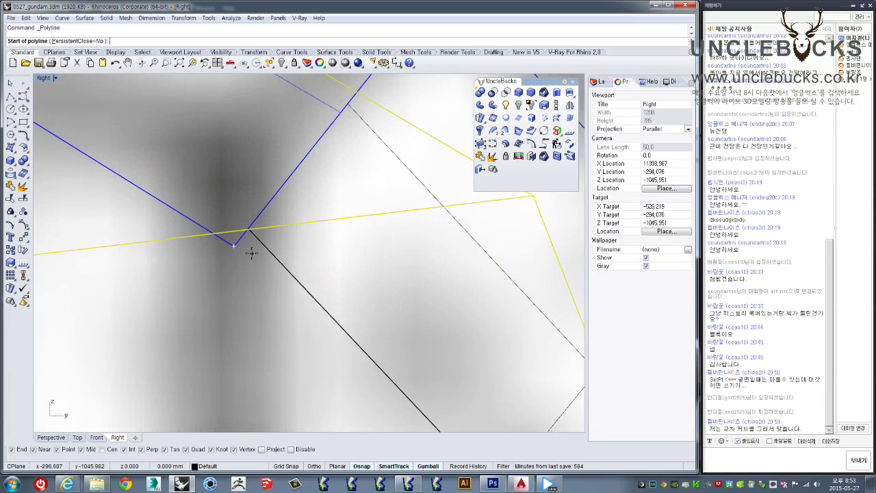
{"action": "scroll", "coordinate": [250, 243], "scroll_direction": "down", "scroll_amount": 4}
{"action": "scroll", "coordinate": [252, 252], "scroll_direction": "down", "scroll_amount": 2}
{"action": "scroll", "coordinate": [251, 253], "scroll_direction": "up", "scroll_amount": 3}
{"action": "scroll", "coordinate": [246, 249], "scroll_direction": "up", "scroll_amount": 3}
{"action": "scroll", "coordinate": [228, 239], "scroll_direction": "up", "scroll_amount": 2}
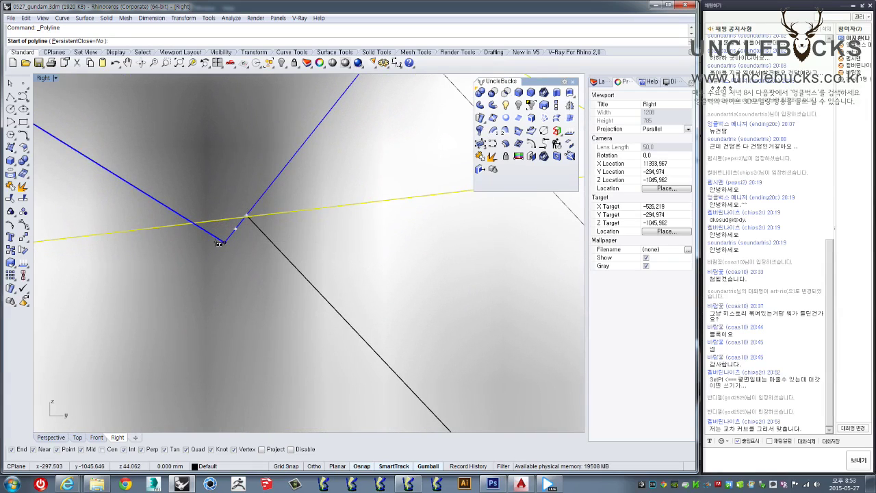
{"action": "scroll", "coordinate": [246, 215], "scroll_direction": "up", "scroll_amount": 3}
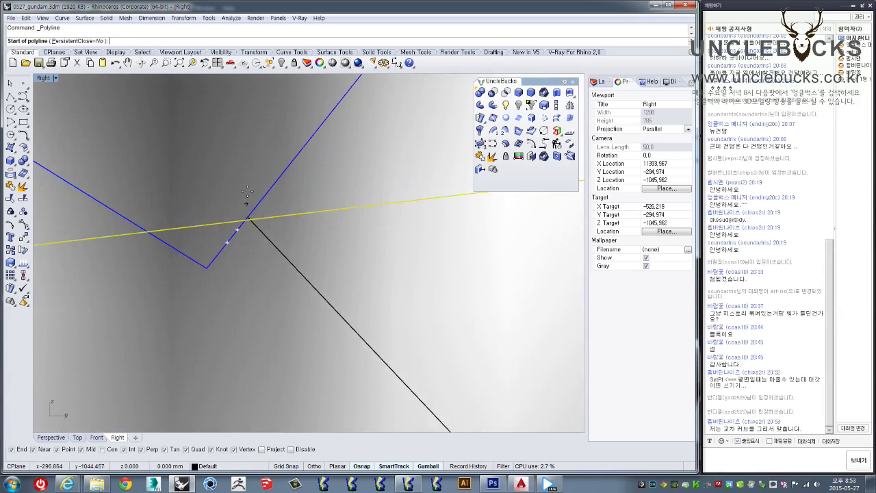
{"action": "scroll", "coordinate": [249, 191], "scroll_direction": "up", "scroll_amount": 3}
{"action": "key", "text": "Escape"}
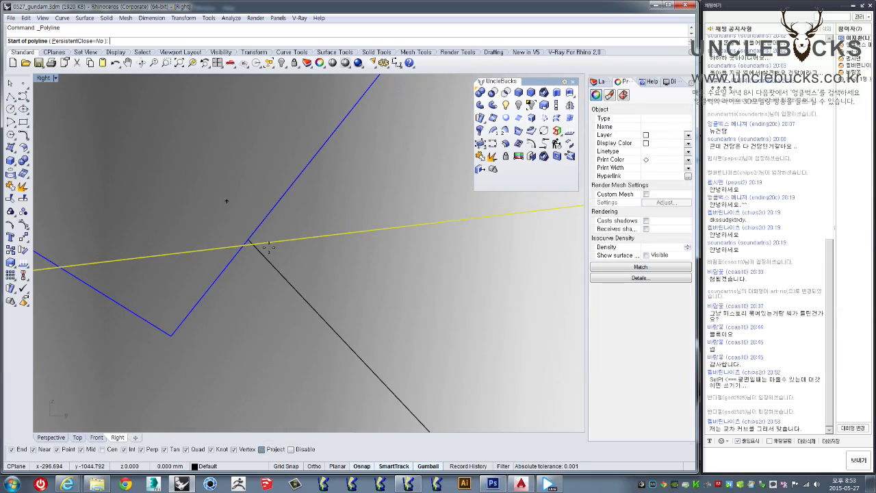
Step: Draw the profile polyline from the line intersection along the armor edge
{"action": "right_click", "coordinate": [245, 240]}
{"action": "left_click", "coordinate": [245, 240]}
{"action": "scroll", "coordinate": [245, 240], "scroll_direction": "down", "scroll_amount": 5}
{"action": "scroll", "coordinate": [245, 240], "scroll_direction": "down", "scroll_amount": 3}
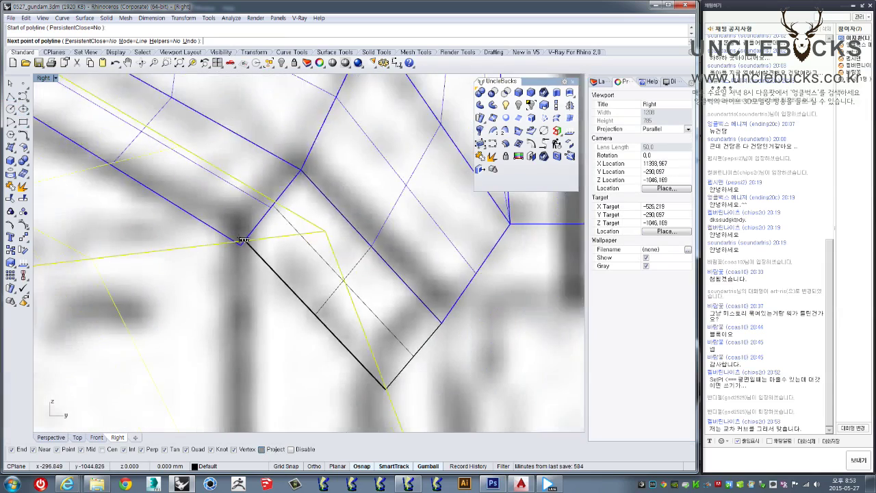
{"action": "scroll", "coordinate": [244, 239], "scroll_direction": "down", "scroll_amount": 3}
{"action": "scroll", "coordinate": [244, 260], "scroll_direction": "down", "scroll_amount": 2}
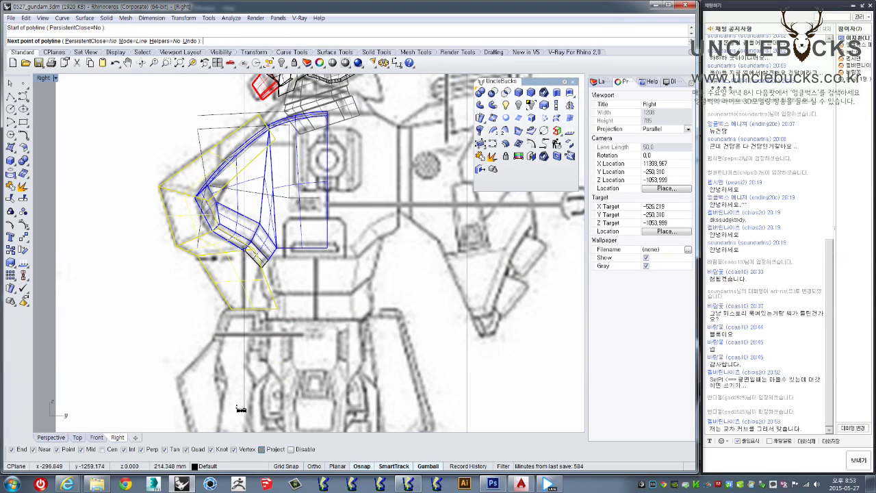
{"action": "key", "text": "Escape"}
Step: Trim the profile curve back at the vertical line and restore the four viewports
{"action": "left_click", "coordinate": [245, 301]}
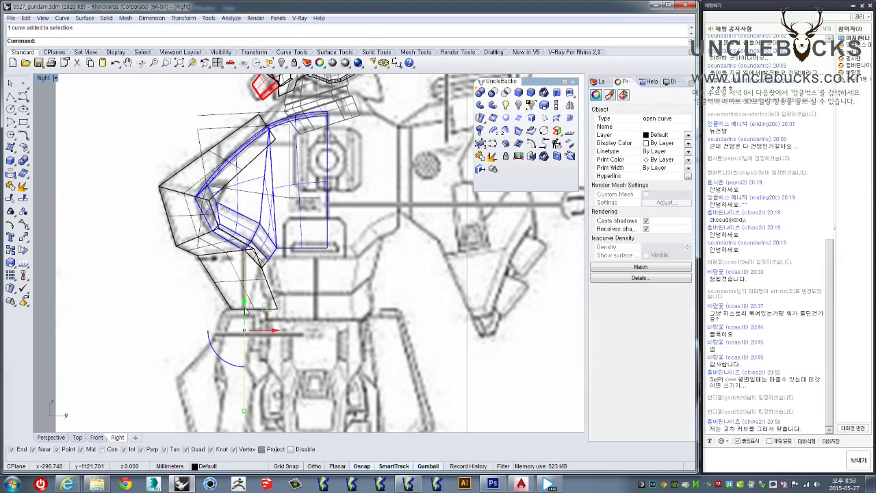
{"action": "scroll", "coordinate": [260, 290], "scroll_direction": "up", "scroll_amount": 3}
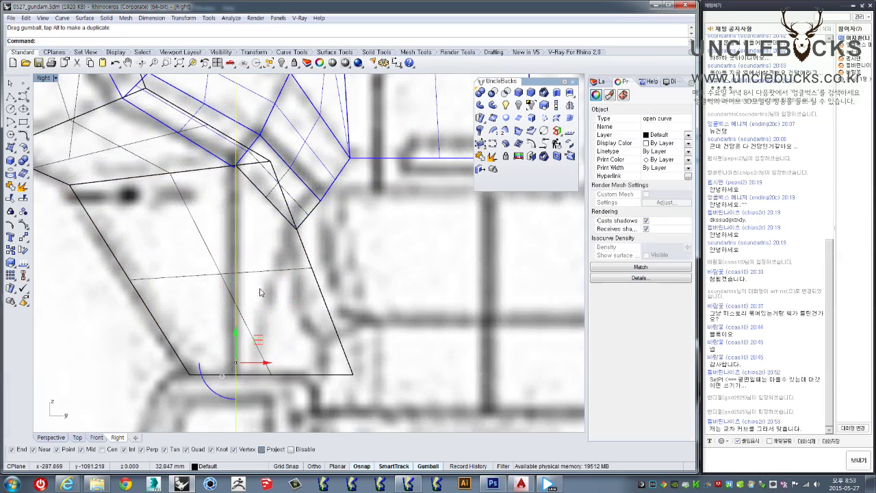
{"action": "scroll", "coordinate": [297, 307], "scroll_direction": "up", "scroll_amount": 2}
{"action": "right_click_drag", "start_coordinate": [214, 374], "coordinate": [215, 331]}
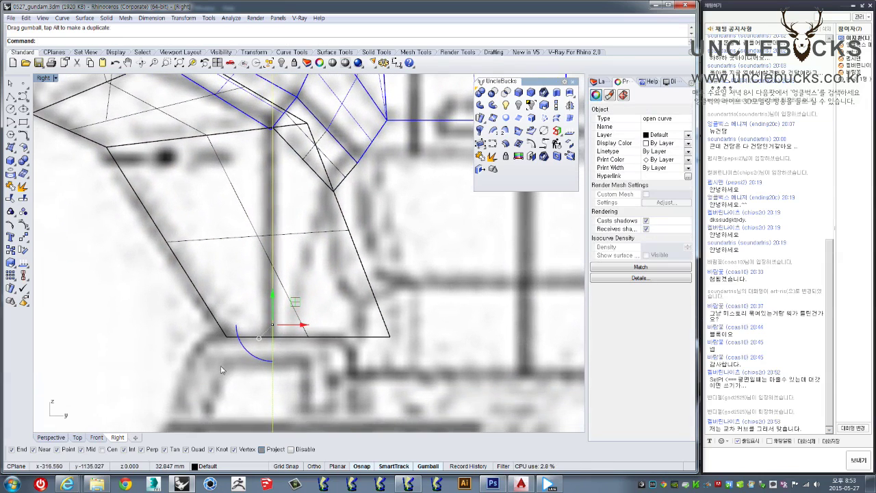
{"action": "left_click", "coordinate": [10, 211]}
{"action": "left_click", "coordinate": [353, 240]}
{"action": "key", "text": "Return"}
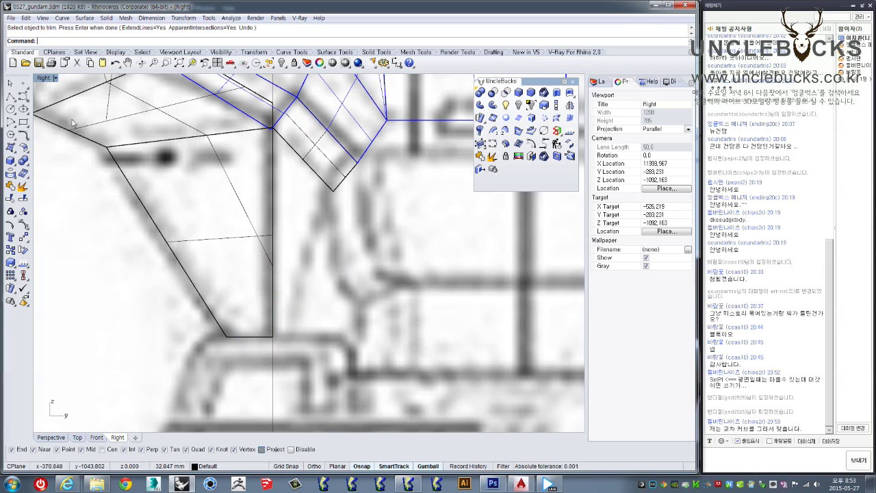
{"action": "double_click", "coordinate": [43, 78]}
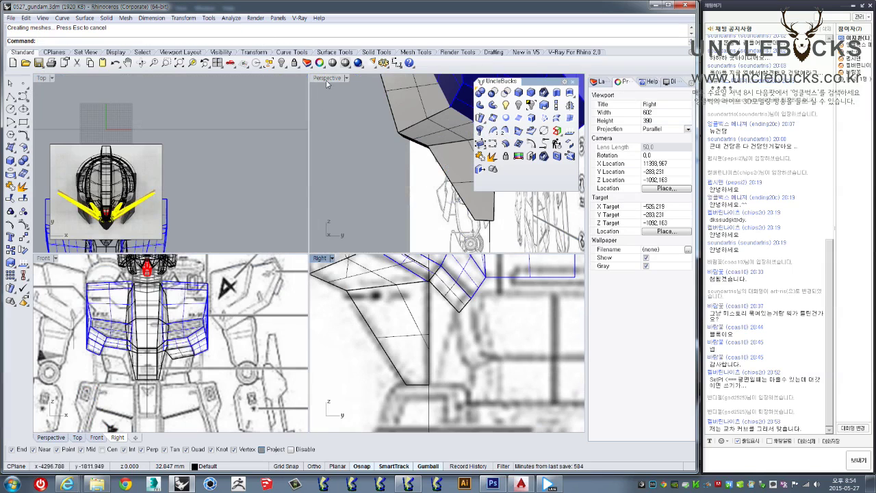
Step: In a maximized Perspective view, move the open profile curve from its vertex to the armor corner
{"action": "double_click", "coordinate": [327, 78]}
{"action": "right_click_drag", "start_coordinate": [313, 120], "coordinate": [362, 243]}
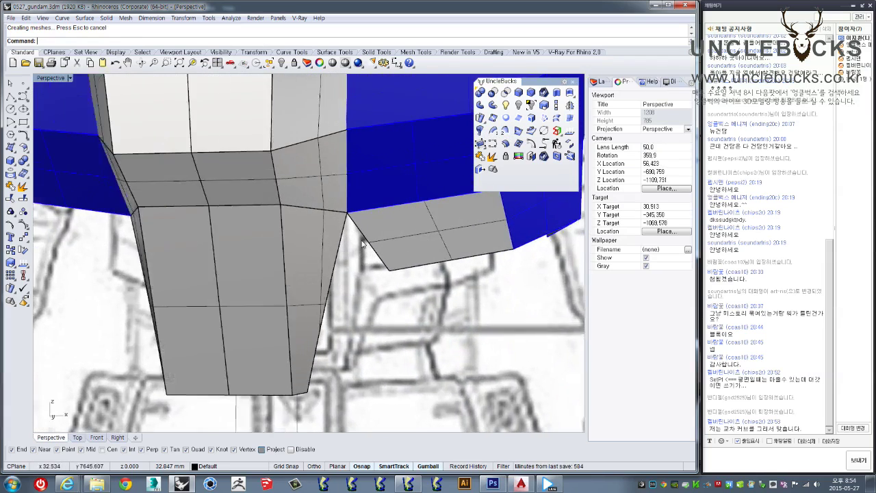
{"action": "scroll", "coordinate": [363, 243], "scroll_direction": "up", "scroll_amount": 3}
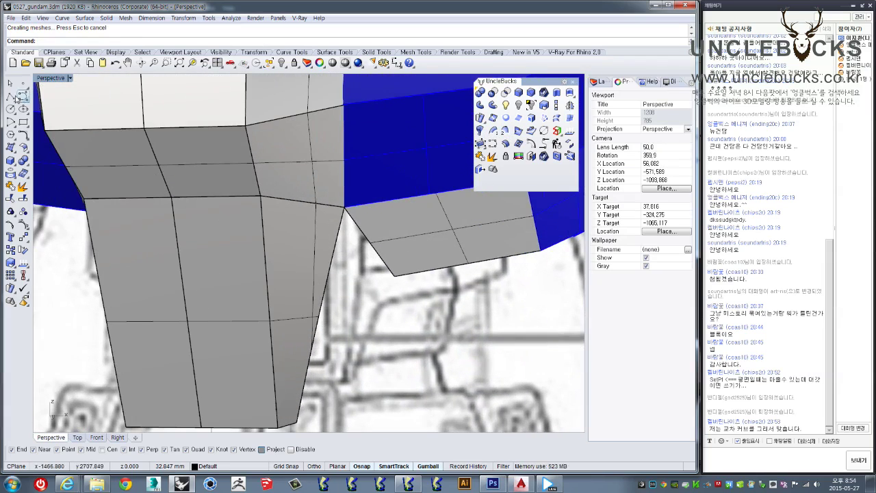
{"action": "left_click", "coordinate": [365, 243]}
{"action": "left_click", "coordinate": [382, 283]}
{"action": "mouse_move", "coordinate": [382, 284]}
{"action": "right_mouse_down", "text": "shift"}
{"action": "mouse_move", "coordinate": [387, 238]}
{"action": "mouse_move", "coordinate": [360, 248]}
{"action": "right_mouse_up", "text": "shift"}
{"action": "key", "text": "Return"}
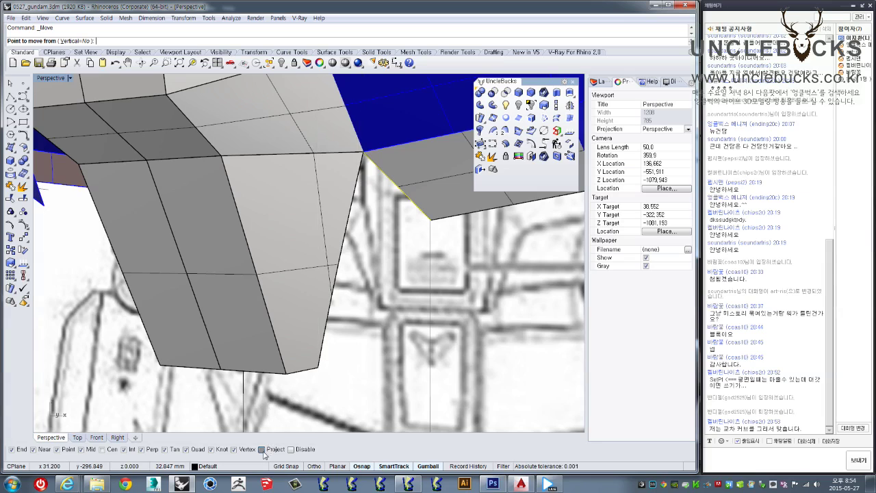
{"action": "left_click", "coordinate": [363, 152]}
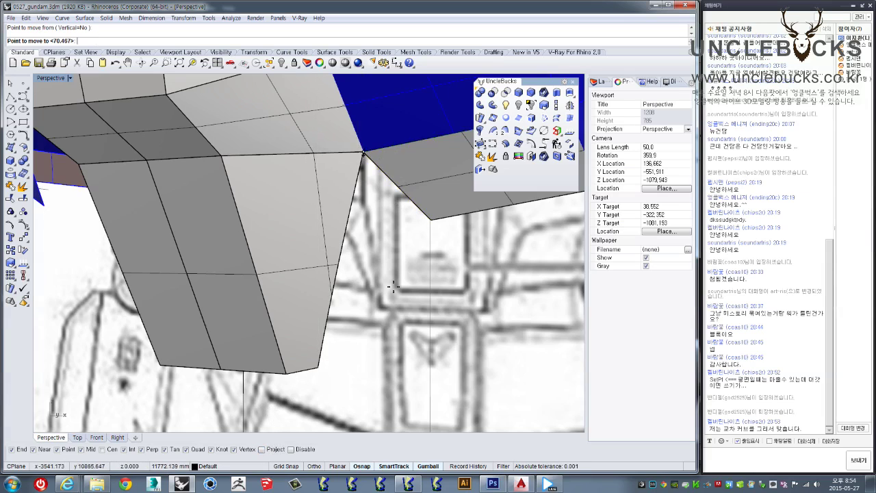
{"action": "left_click", "coordinate": [326, 367]}
Step: Inspect the curve's end near the grey panel's lower edge using its edit points
{"action": "right_click_drag", "start_coordinate": [325, 368], "coordinate": [383, 349]}
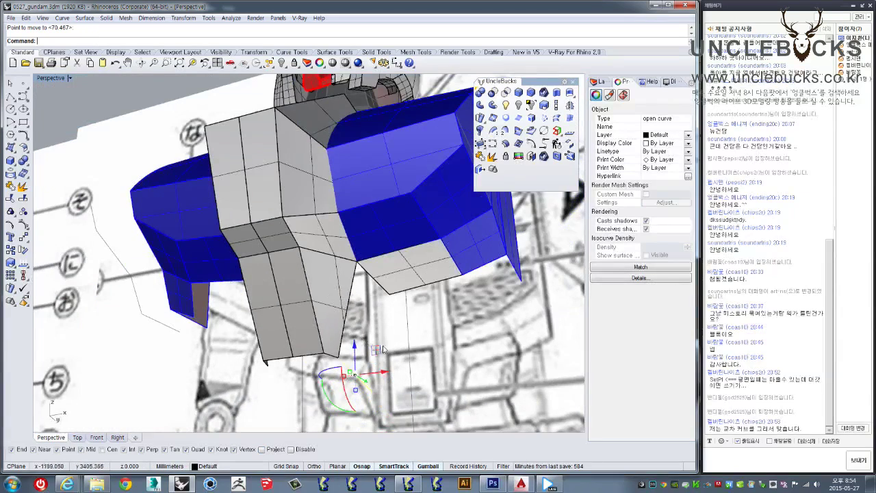
{"action": "right_click_drag", "start_coordinate": [415, 317], "coordinate": [397, 301]}
{"action": "scroll", "coordinate": [383, 294], "scroll_direction": "up", "scroll_amount": 5}
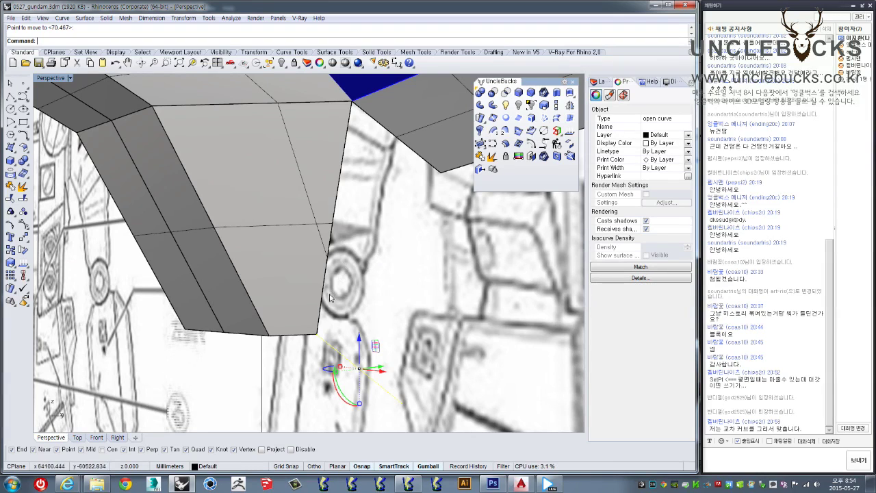
{"action": "scroll", "coordinate": [320, 294], "scroll_direction": "up", "scroll_amount": 2}
{"action": "scroll", "coordinate": [336, 329], "scroll_direction": "down", "scroll_amount": 1}
{"action": "scroll", "coordinate": [401, 375], "scroll_direction": "down", "scroll_amount": 1}
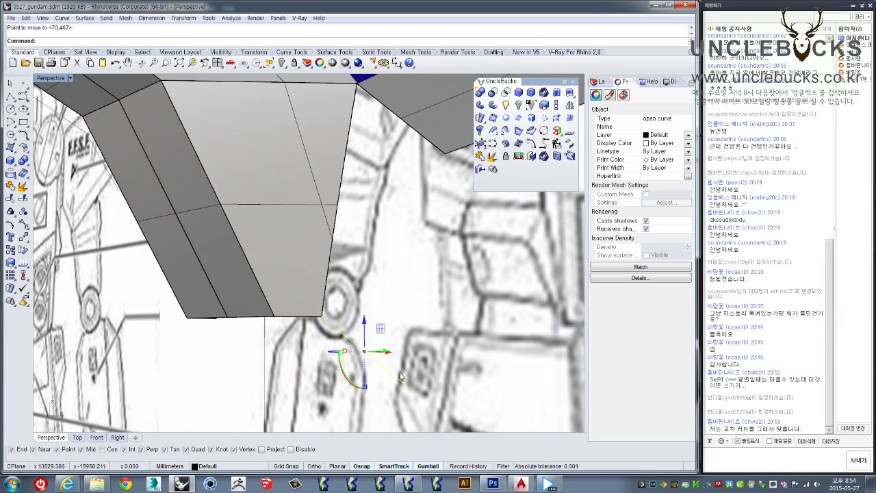
{"action": "key", "text": "Escape"}
{"action": "left_click", "coordinate": [402, 383]}
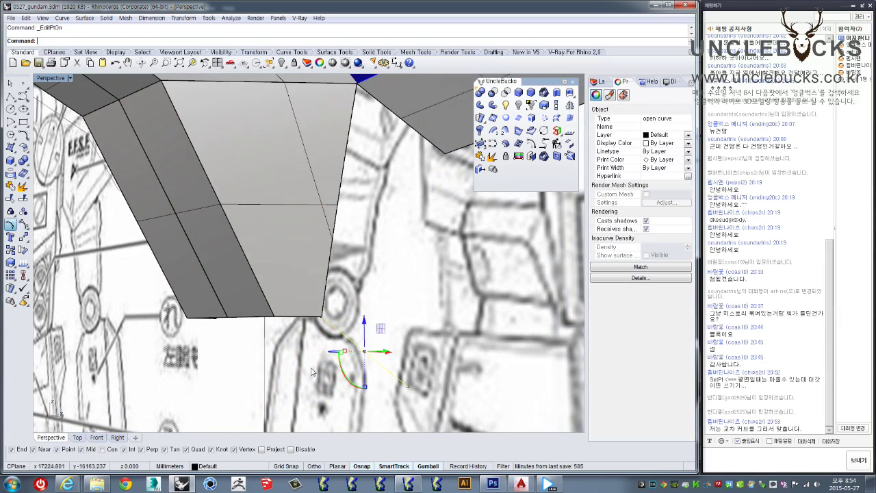
{"action": "left_click", "coordinate": [408, 386]}
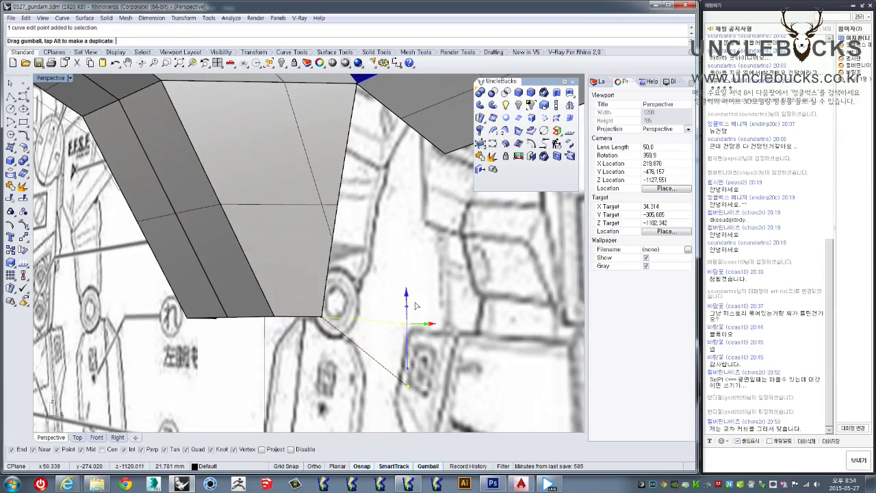
{"action": "right_click_drag", "start_coordinate": [408, 374], "coordinate": [430, 365]}
{"action": "mouse_move", "coordinate": [410, 306]}
{"action": "right_mouse_down"}
{"action": "mouse_move", "coordinate": [401, 227]}
{"action": "mouse_move", "coordinate": [379, 297]}
{"action": "right_mouse_up"}
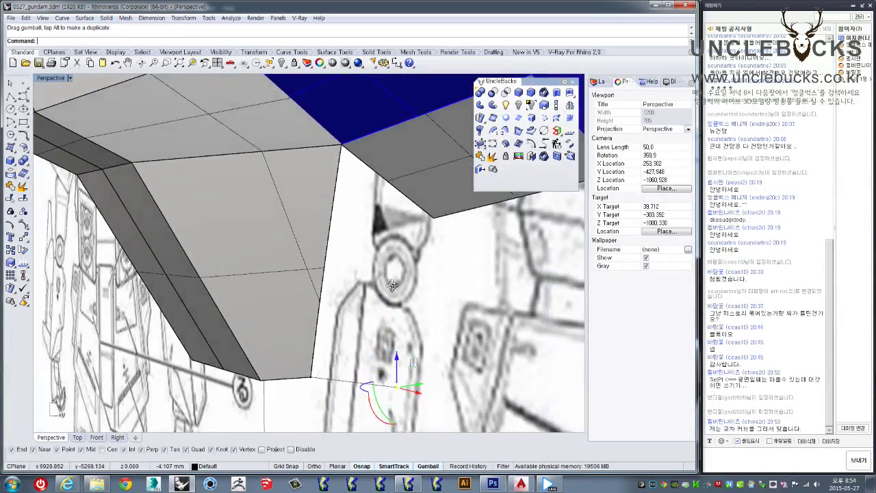
{"action": "left_click", "coordinate": [383, 388]}
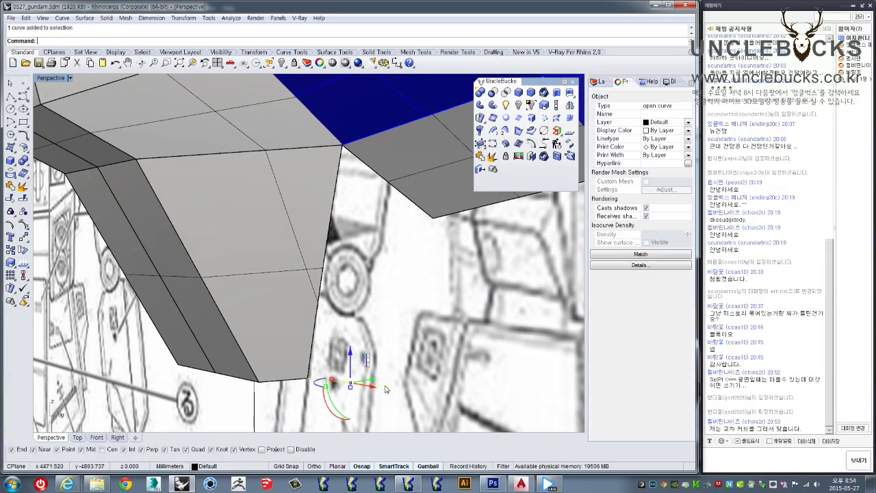
{"action": "mouse_move", "coordinate": [383, 388]}
{"action": "right_mouse_down"}
{"action": "mouse_move", "coordinate": [355, 285]}
{"action": "mouse_move", "coordinate": [383, 260]}
{"action": "right_mouse_up"}
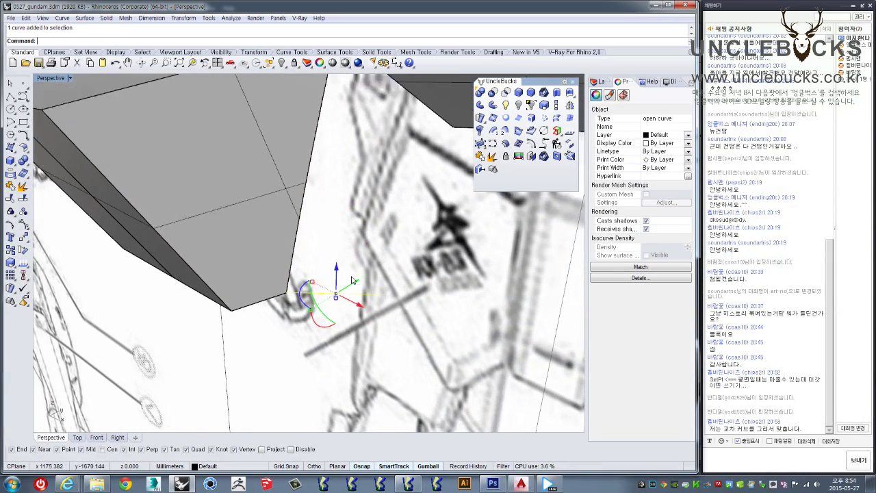
Step: Stretch the curve with Scale1D from the lower vertex using two reference points
{"action": "left_click", "coordinate": [556, 105]}
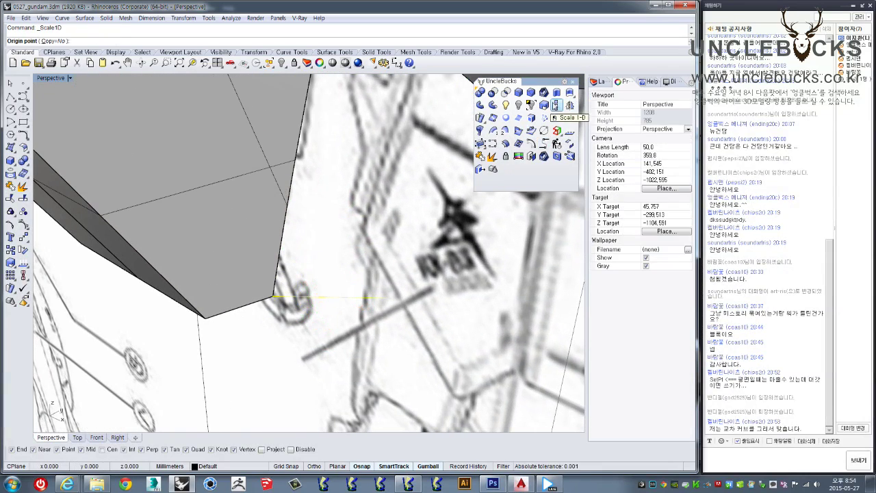
{"action": "left_click", "coordinate": [275, 297]}
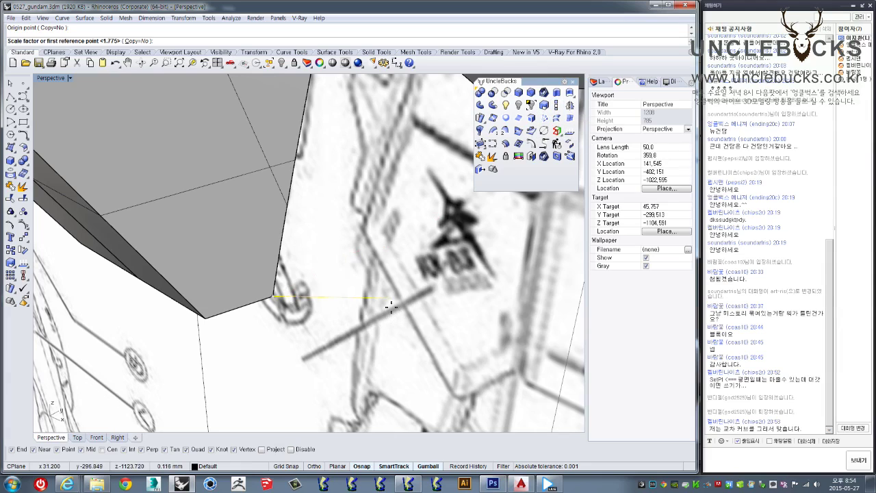
{"action": "left_click", "coordinate": [388, 300]}
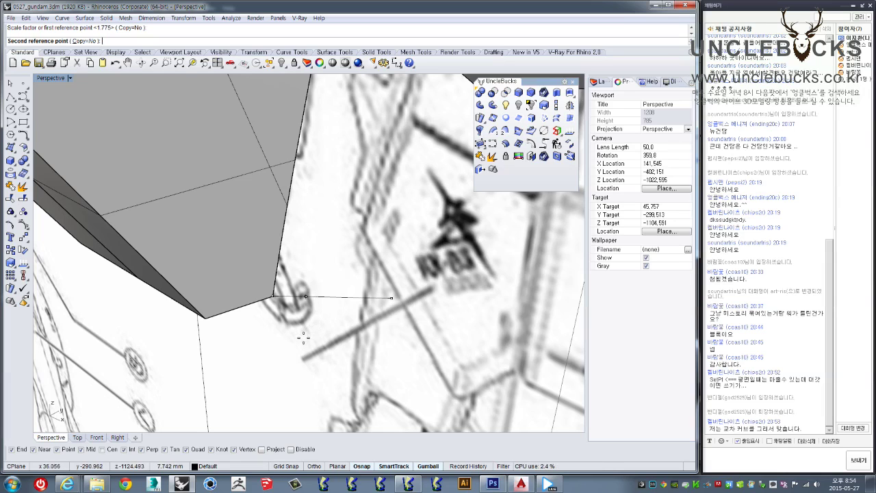
{"action": "left_click", "coordinate": [306, 339]}
{"action": "right_click_drag", "start_coordinate": [306, 339], "coordinate": [362, 346]}
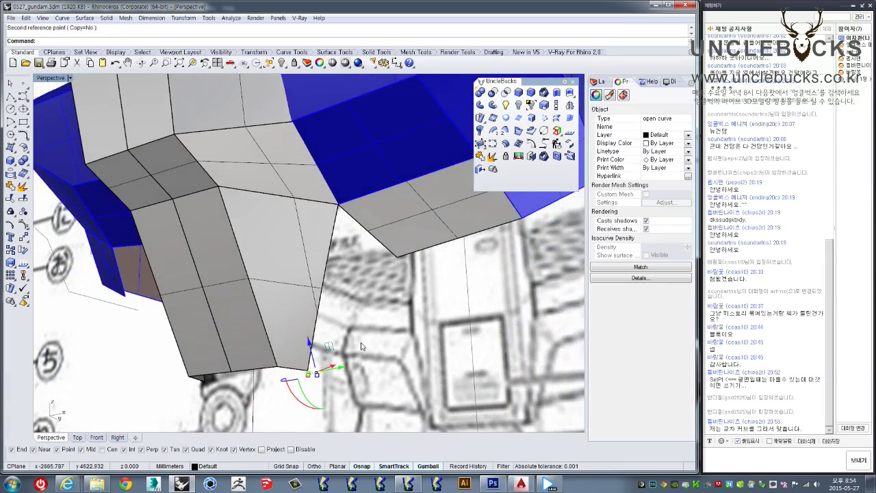
{"action": "left_click", "coordinate": [361, 347]}
{"action": "scroll", "coordinate": [362, 346], "scroll_direction": "up", "scroll_amount": 3}
{"action": "left_click", "coordinate": [301, 363]}
{"action": "left_click", "coordinate": [374, 314]}
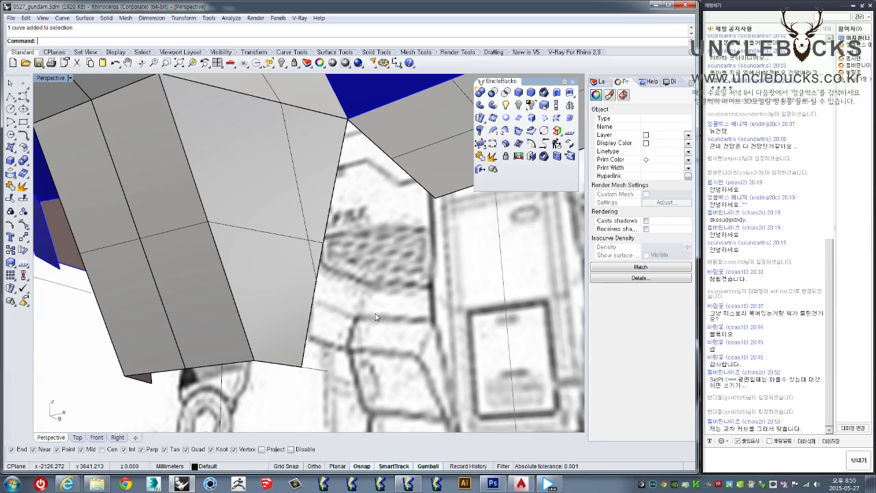
Step: Build a trial four-corner surface along the lower torso panel's edge, then delete it
{"action": "right_click", "coordinate": [374, 314]}
{"action": "left_click", "coordinate": [12, 136]}
{"action": "left_click", "coordinate": [13, 137]}
{"action": "left_click", "coordinate": [303, 365]}
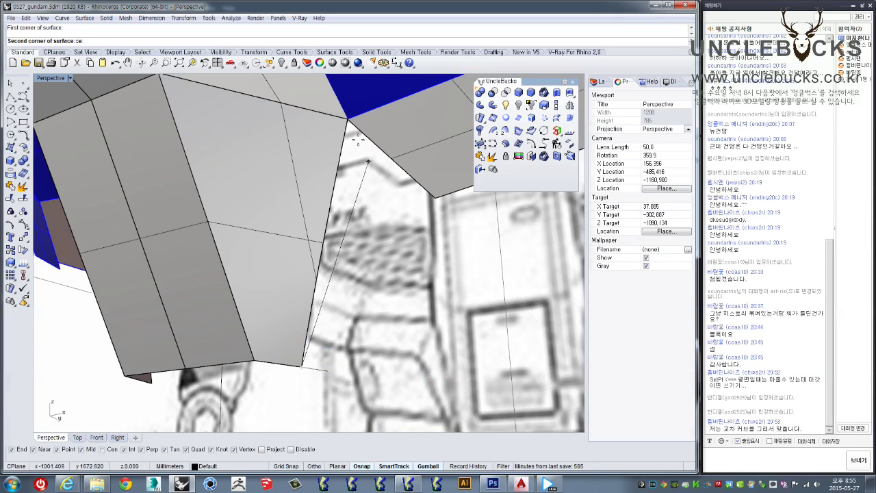
{"action": "left_click", "coordinate": [347, 120]}
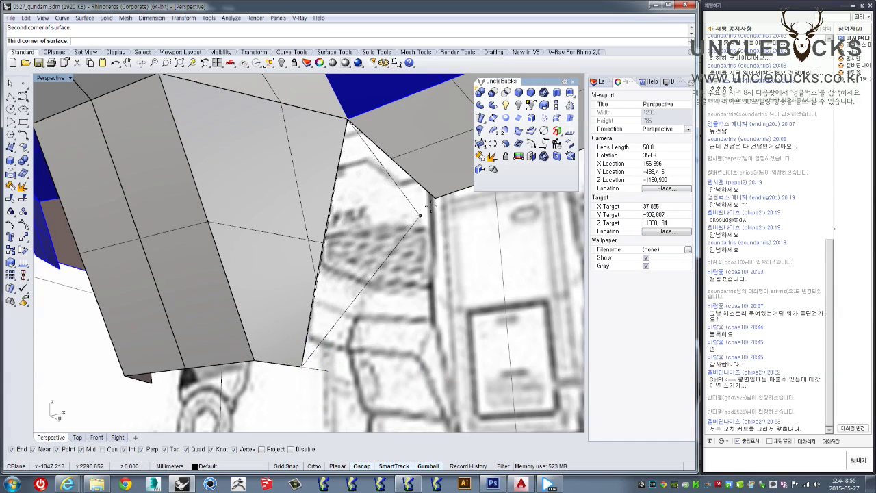
{"action": "left_click", "coordinate": [434, 197]}
{"action": "left_click", "coordinate": [327, 370]}
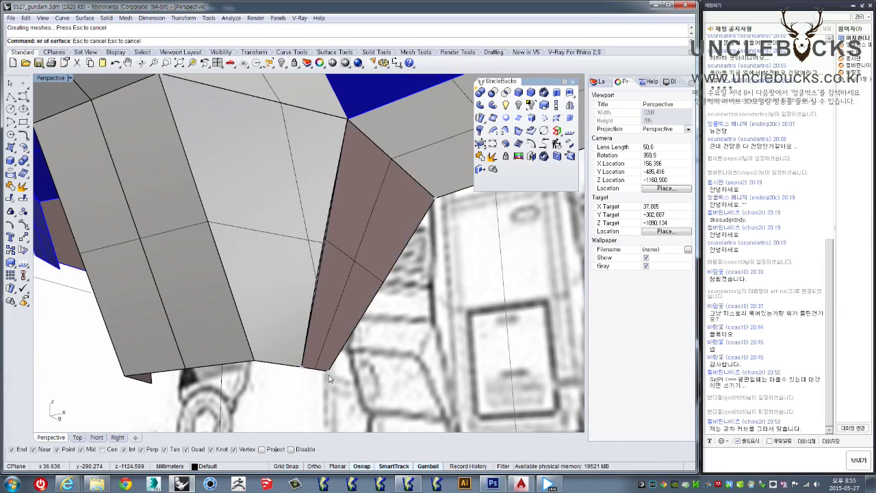
{"action": "scroll", "coordinate": [341, 284], "scroll_direction": "up", "scroll_amount": 3}
{"action": "scroll", "coordinate": [320, 229], "scroll_direction": "up", "scroll_amount": 3}
{"action": "scroll", "coordinate": [320, 229], "scroll_direction": "down", "scroll_amount": 1}
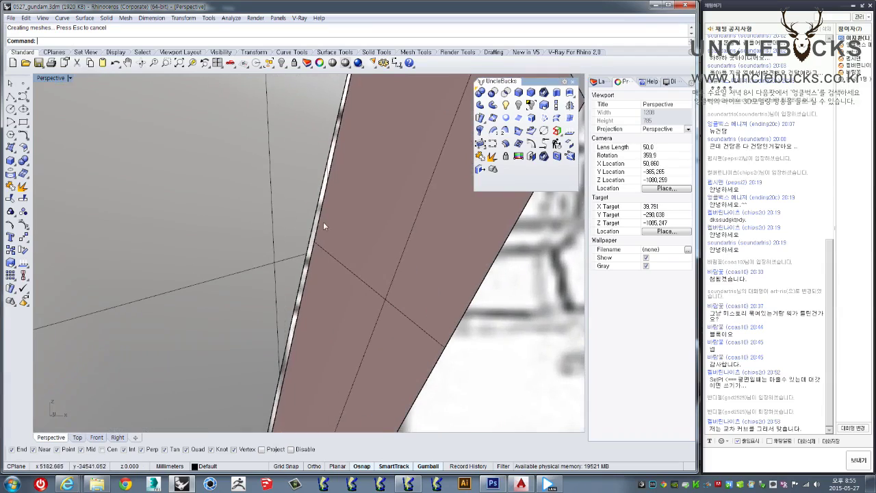
{"action": "scroll", "coordinate": [324, 221], "scroll_direction": "down", "scroll_amount": 4}
{"action": "left_click", "coordinate": [347, 222]}
{"action": "key", "text": "Delete"}
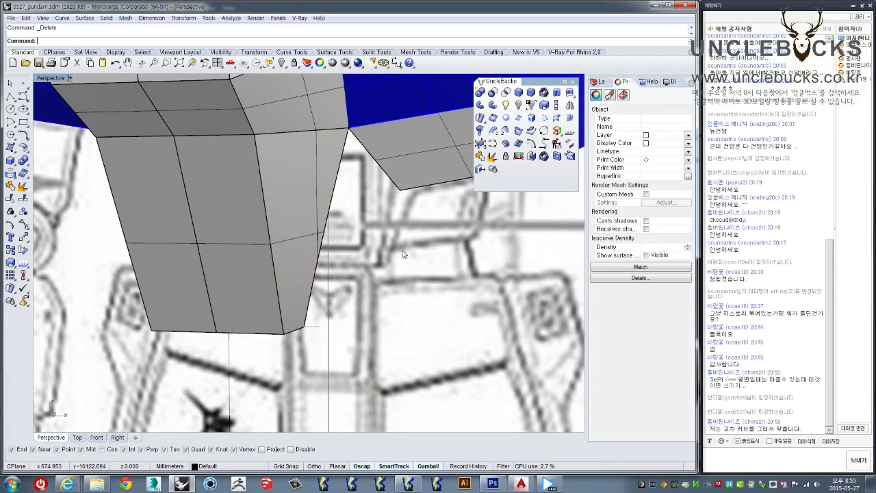
Step: Draw a polyline from the lower vertex to the upper surface corner
{"action": "left_click", "coordinate": [11, 96]}
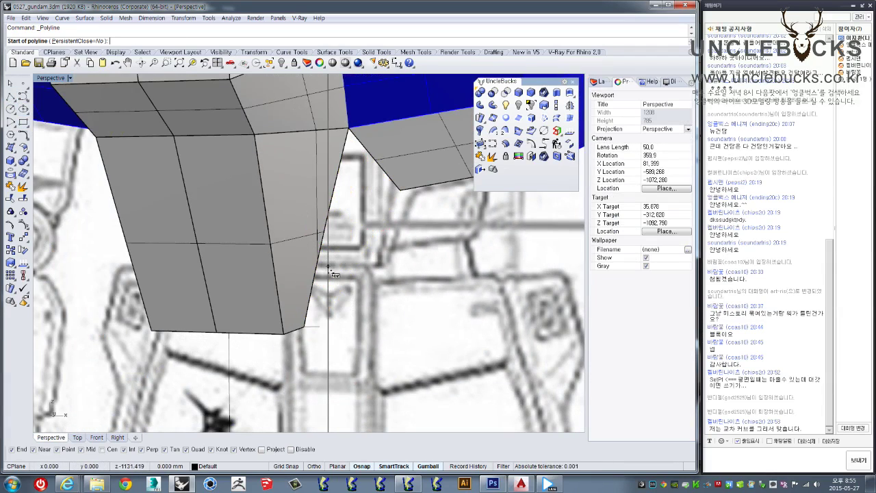
{"action": "left_click", "coordinate": [320, 328]}
{"action": "left_click", "coordinate": [400, 189]}
{"action": "mouse_move", "coordinate": [400, 189]}
{"action": "right_mouse_down"}
{"action": "mouse_move", "coordinate": [419, 244]}
{"action": "mouse_move", "coordinate": [428, 241]}
{"action": "right_mouse_up"}
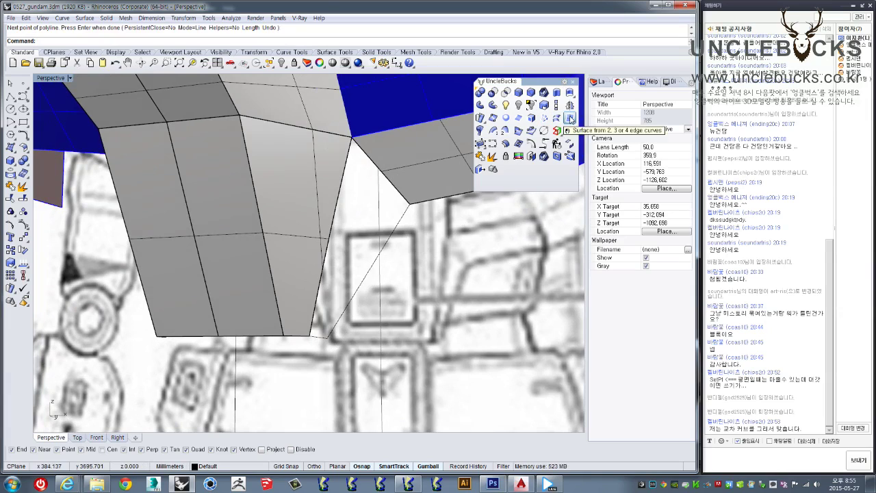
Step: Create the side filler surface with EdgeSrf from the panel edge, new line and surface edge
{"action": "left_click", "coordinate": [569, 117]}
{"action": "left_click", "coordinate": [318, 299]}
{"action": "left_click", "coordinate": [399, 194]}
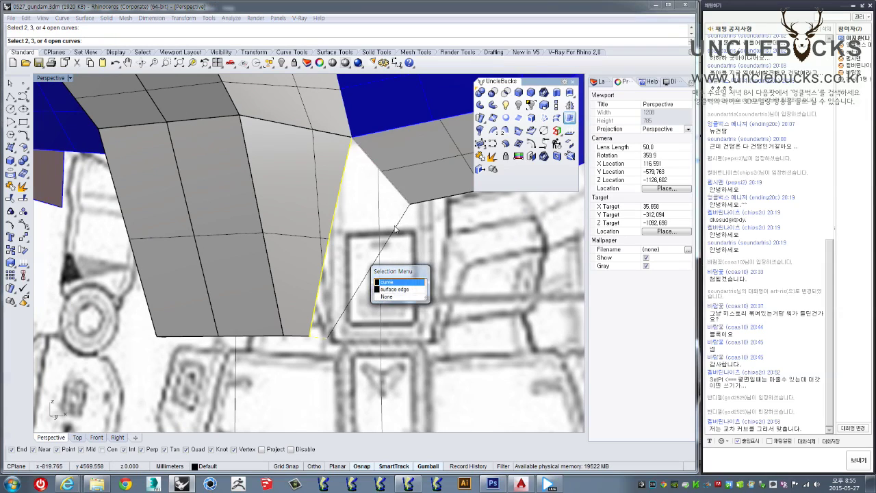
{"action": "left_click", "coordinate": [394, 289]}
{"action": "key", "text": "Return"}
{"action": "mouse_move", "coordinate": [394, 291]}
{"action": "right_mouse_down"}
{"action": "mouse_move", "coordinate": [352, 194]}
{"action": "mouse_move", "coordinate": [377, 232]}
{"action": "right_mouse_up"}
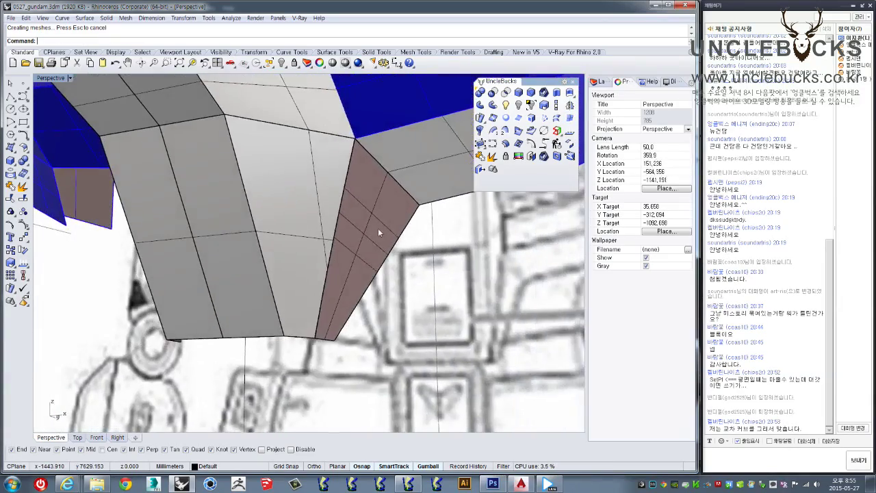
Step: Check the new filler surface's facing direction with Dir
{"action": "left_click", "coordinate": [378, 233]}
{"action": "right_click_drag", "start_coordinate": [378, 233], "coordinate": [573, 137]}
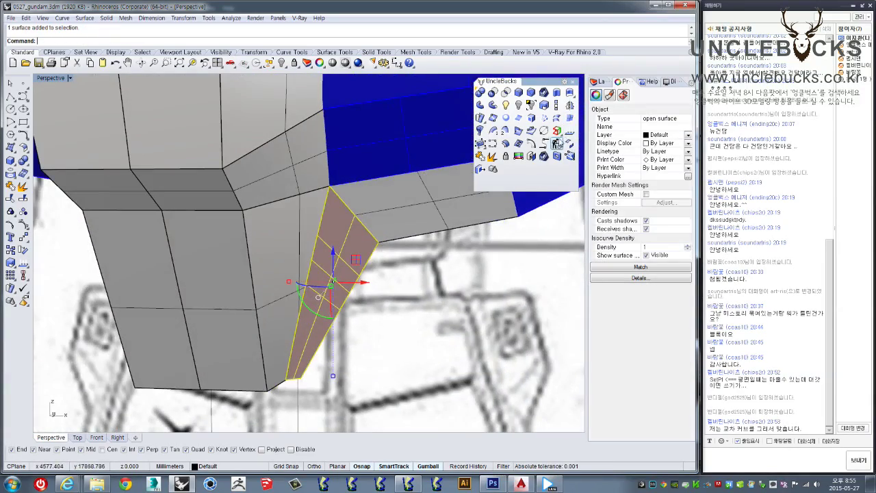
{"action": "left_click", "coordinate": [568, 132]}
{"action": "mouse_move", "coordinate": [420, 313]}
{"action": "right_mouse_down"}
{"action": "mouse_move", "coordinate": [407, 274]}
{"action": "mouse_move", "coordinate": [363, 261]}
{"action": "mouse_move", "coordinate": [354, 214]}
{"action": "mouse_move", "coordinate": [391, 217]}
{"action": "right_mouse_up"}
Step: Set the chest armor part's display colour to Blue
{"action": "left_click", "coordinate": [354, 214]}
{"action": "left_click", "coordinate": [662, 149]}
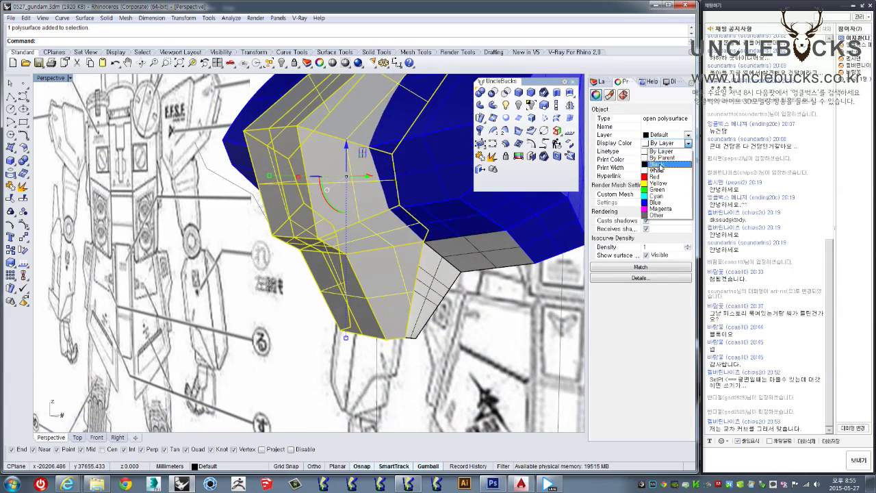
{"action": "left_click", "coordinate": [657, 203]}
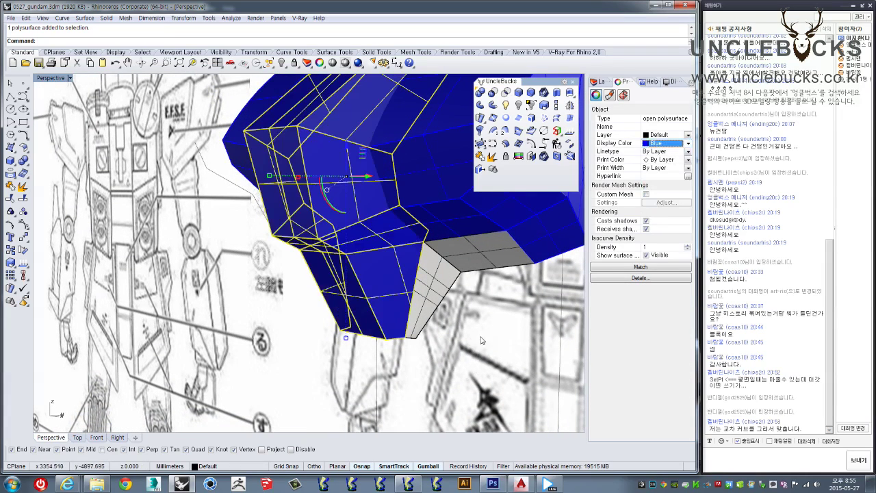
{"action": "key", "text": "Escape"}
{"action": "right_click_drag", "start_coordinate": [481, 340], "coordinate": [409, 230]}
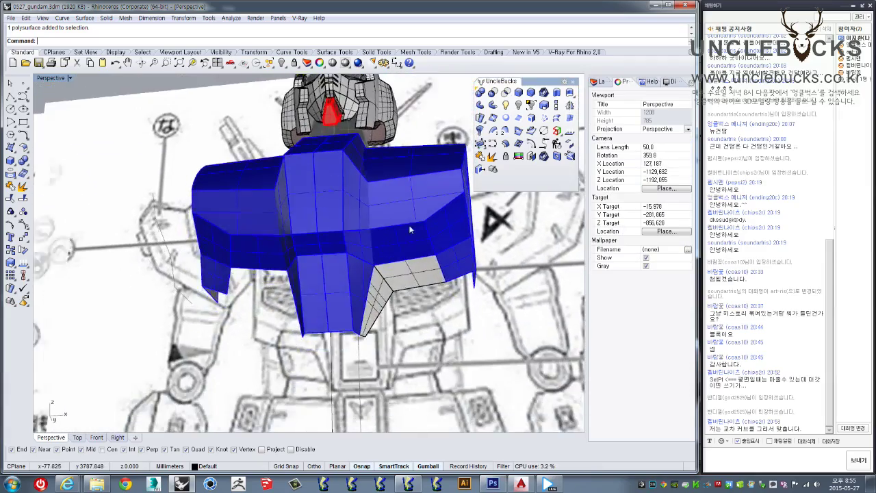
Step: Select the small side face and orbit around it to inspect it
{"action": "scroll", "coordinate": [409, 230], "scroll_direction": "up", "scroll_amount": 3}
{"action": "mouse_move", "coordinate": [342, 290]}
{"action": "right_mouse_down"}
{"action": "mouse_move", "coordinate": [404, 301]}
{"action": "mouse_move", "coordinate": [428, 240]}
{"action": "mouse_move", "coordinate": [438, 301]}
{"action": "right_mouse_up"}
{"action": "left_click", "coordinate": [418, 253], "text": "ctrl+shift"}
{"action": "scroll", "coordinate": [438, 301], "scroll_direction": "up", "scroll_amount": 2}
{"action": "scroll", "coordinate": [438, 304], "scroll_direction": "up", "scroll_amount": 2}
{"action": "scroll", "coordinate": [411, 312], "scroll_direction": "up", "scroll_amount": 2}
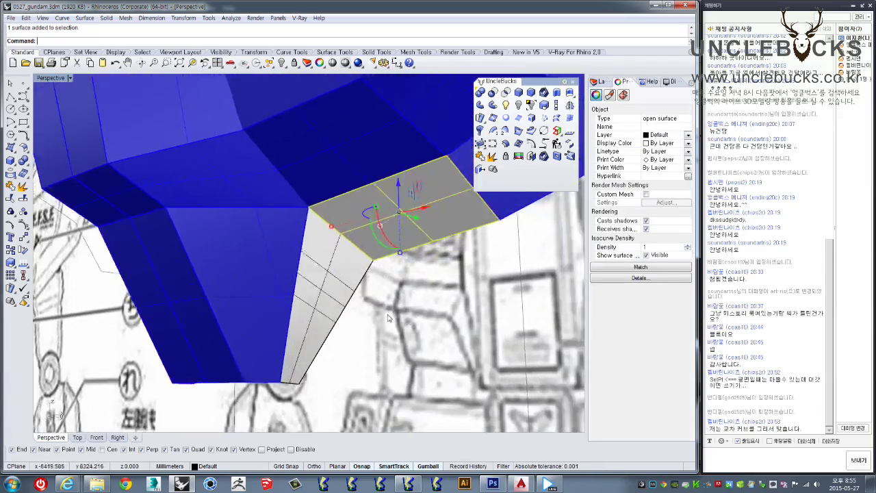
{"action": "mouse_move", "coordinate": [389, 318]}
{"action": "right_mouse_down"}
{"action": "mouse_move", "coordinate": [332, 314]}
{"action": "mouse_move", "coordinate": [88, 157]}
{"action": "right_mouse_up"}
Step: Restore the four-view layout, then maximize the Right view
{"action": "double_click", "coordinate": [50, 79]}
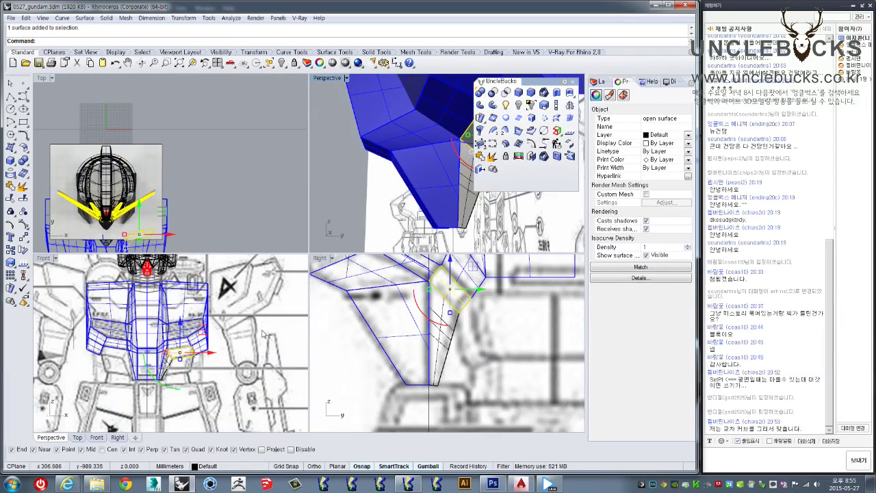
{"action": "double_click", "coordinate": [321, 259]}
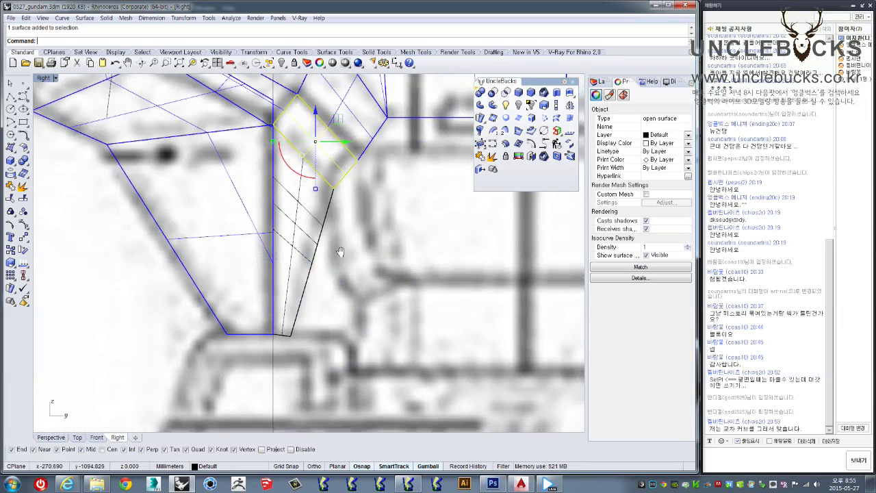
{"action": "scroll", "coordinate": [262, 132], "scroll_direction": "up", "scroll_amount": 2}
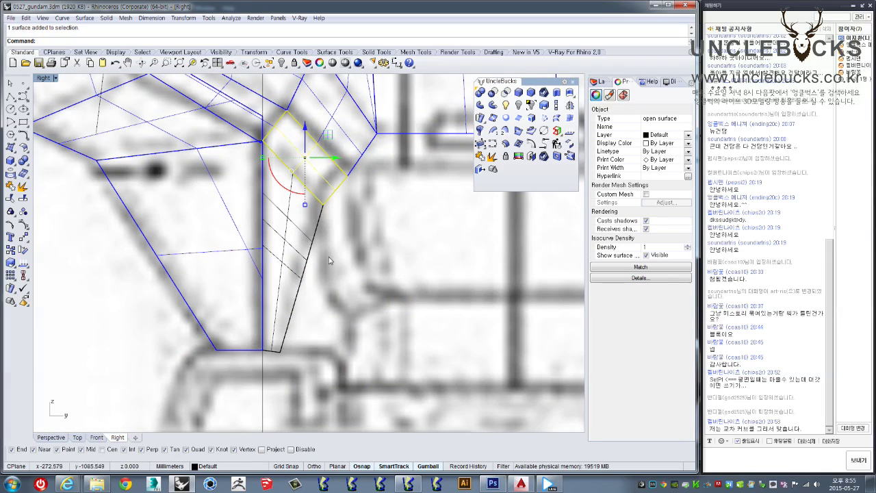
{"action": "scroll", "coordinate": [353, 353], "scroll_direction": "down", "scroll_amount": 1}
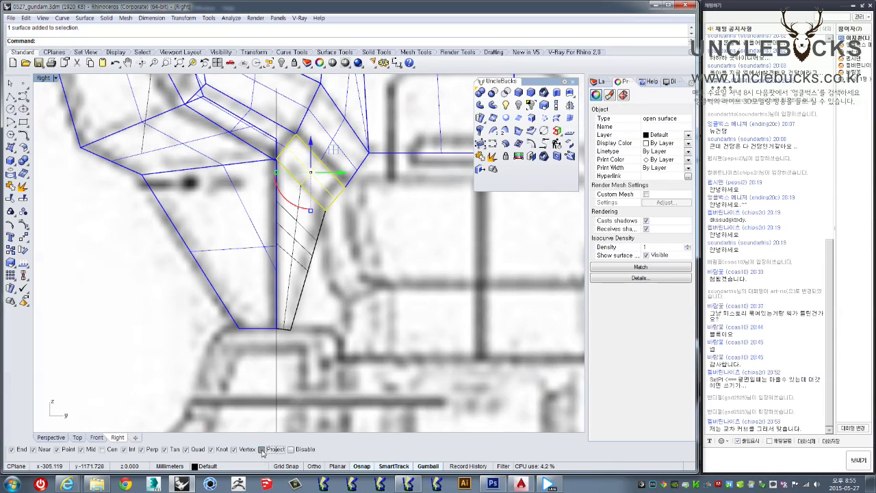
Step: Draw an open side-filler polyline starting at the surface corner in the Right view
{"action": "left_click", "coordinate": [10, 97]}
{"action": "scroll", "coordinate": [304, 215], "scroll_direction": "up", "scroll_amount": 1}
{"action": "left_click", "coordinate": [329, 208]}
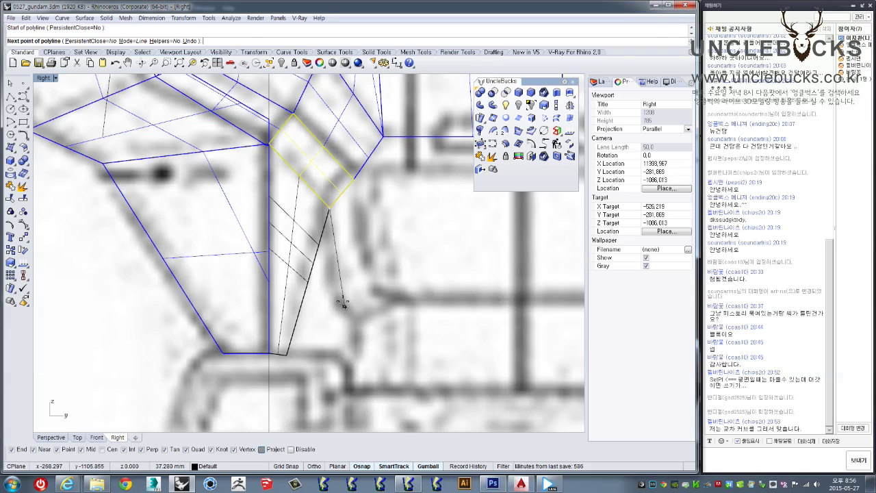
{"action": "scroll", "coordinate": [336, 303], "scroll_direction": "up", "scroll_amount": 2}
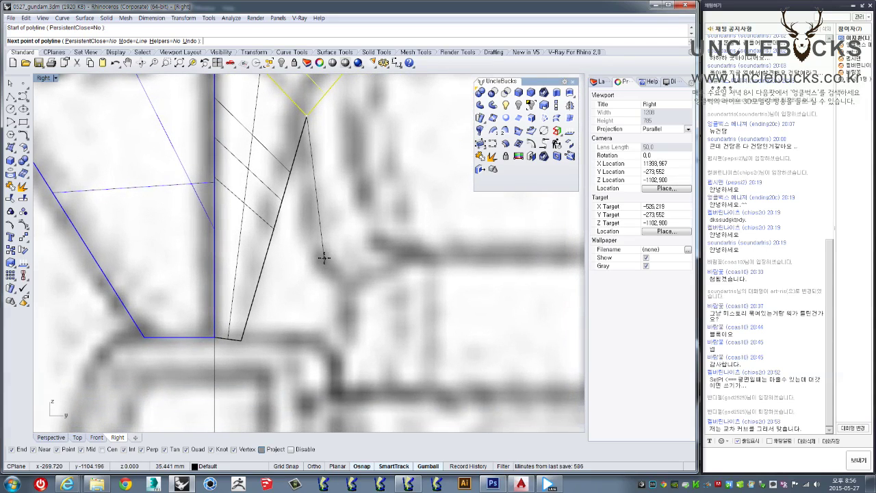
{"action": "scroll", "coordinate": [324, 257], "scroll_direction": "down", "scroll_amount": 1}
{"action": "scroll", "coordinate": [324, 257], "scroll_direction": "down", "scroll_amount": 1}
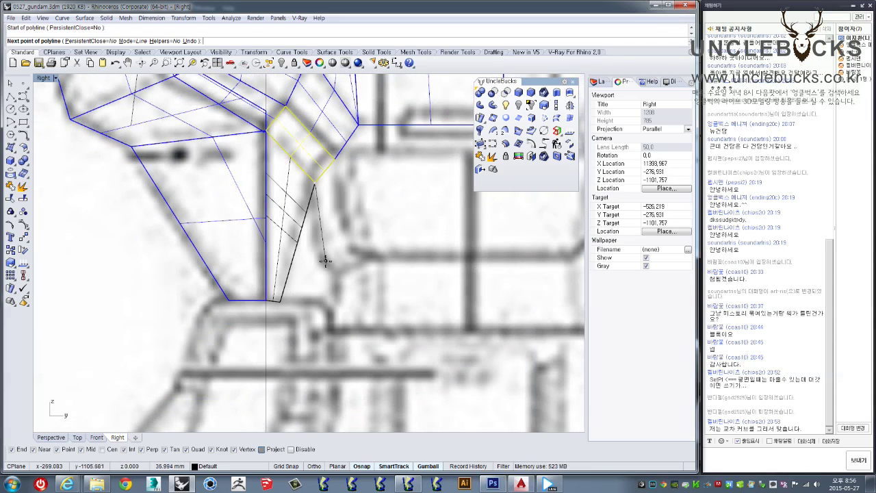
{"action": "right_click", "coordinate": [332, 267]}
{"action": "left_click", "coordinate": [324, 227]}
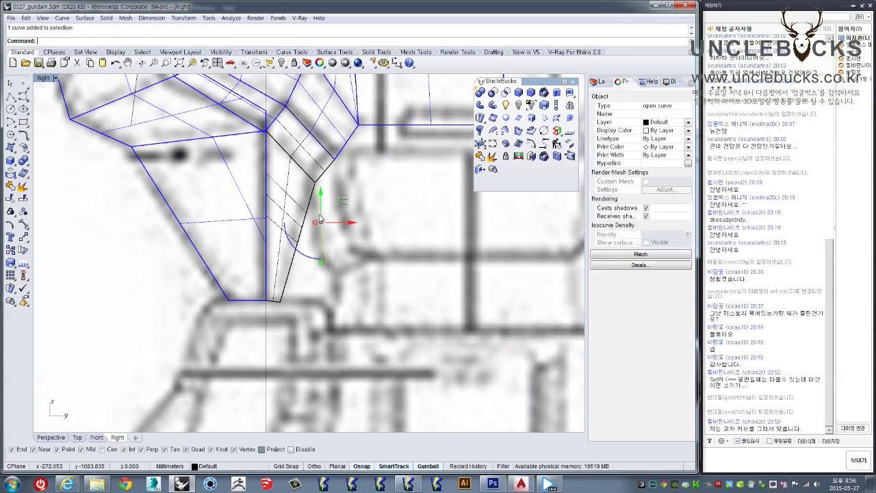
{"action": "double_click", "coordinate": [45, 78]}
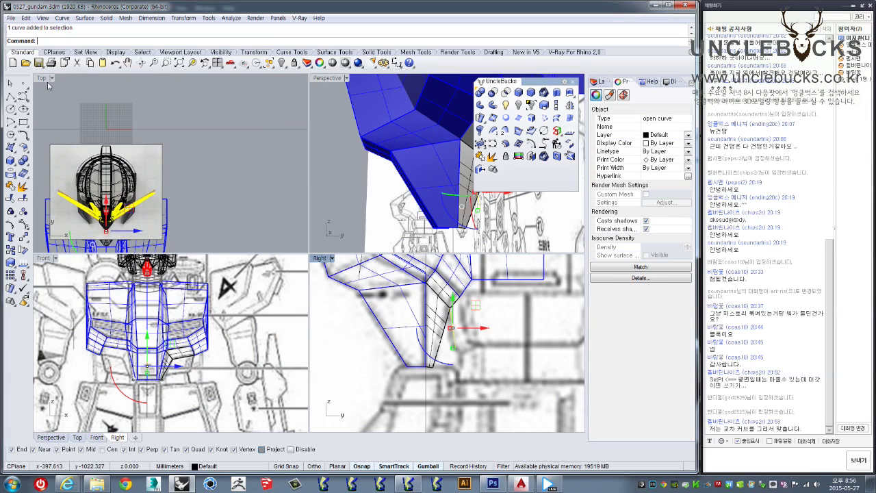
{"action": "double_click", "coordinate": [329, 78]}
Step: Move the thin side curve onto the grey inner panel's corner
{"action": "mouse_move", "coordinate": [381, 272]}
{"action": "right_mouse_down"}
{"action": "mouse_move", "coordinate": [361, 269]}
{"action": "mouse_move", "coordinate": [411, 281]}
{"action": "mouse_move", "coordinate": [313, 419]}
{"action": "right_mouse_up"}
{"action": "type", "text": "m"}
{"action": "key", "text": "Return"}
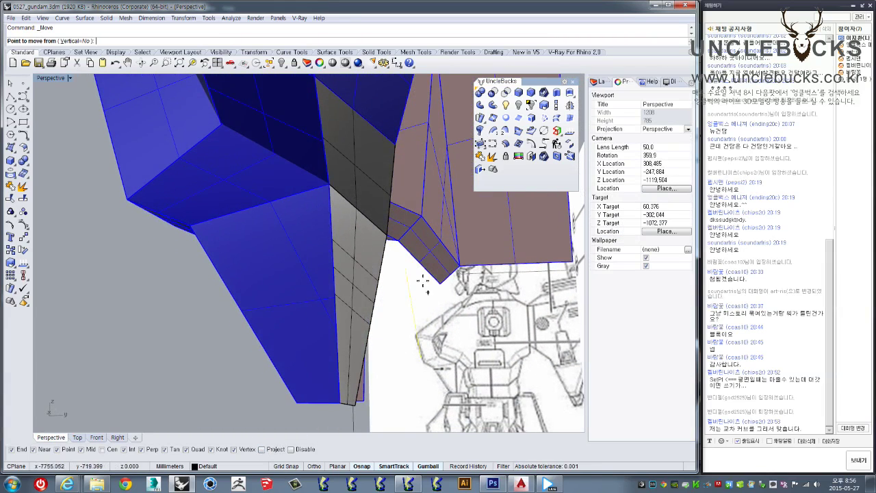
{"action": "left_click", "coordinate": [408, 265]}
{"action": "scroll", "coordinate": [416, 264], "scroll_direction": "up", "scroll_amount": 2}
{"action": "scroll", "coordinate": [411, 260], "scroll_direction": "up", "scroll_amount": 3}
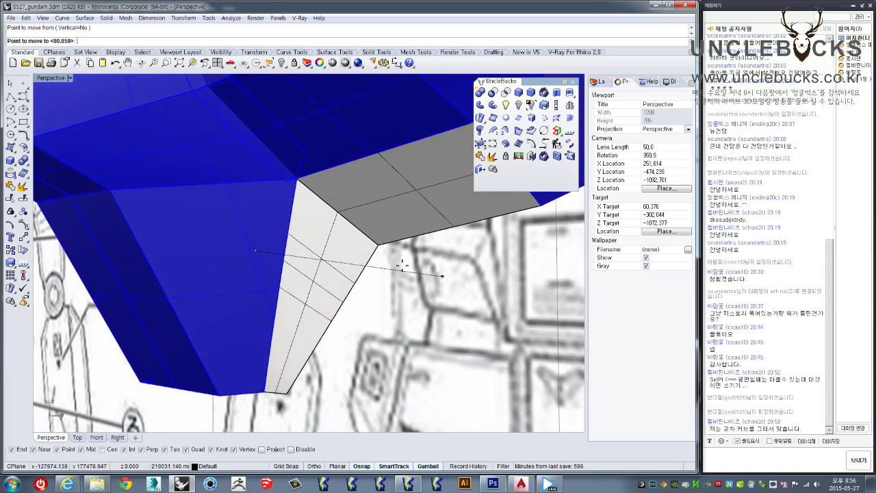
{"action": "left_click", "coordinate": [381, 247]}
{"action": "mouse_move", "coordinate": [381, 248]}
{"action": "right_mouse_down"}
{"action": "mouse_move", "coordinate": [488, 316]}
{"action": "mouse_move", "coordinate": [264, 230]}
{"action": "right_mouse_up"}
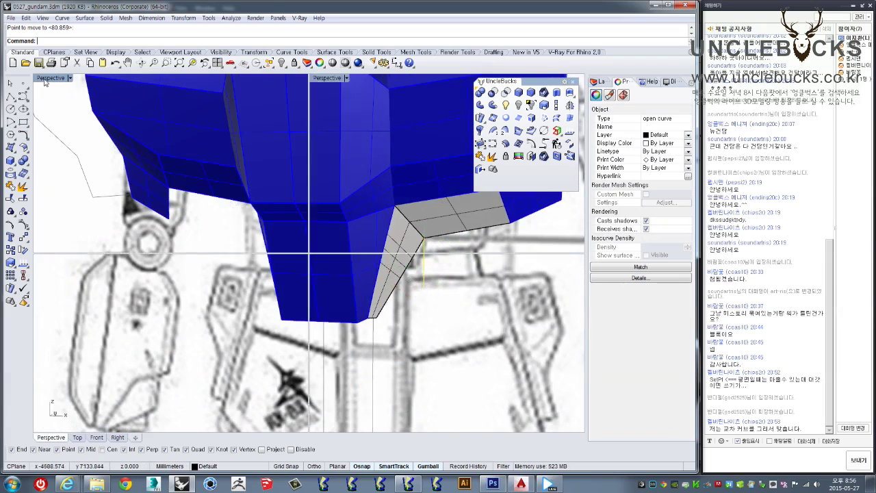
{"action": "double_click", "coordinate": [49, 78]}
{"action": "scroll", "coordinate": [171, 352], "scroll_direction": "up", "scroll_amount": 3}
{"action": "scroll", "coordinate": [167, 359], "scroll_direction": "up", "scroll_amount": 2}
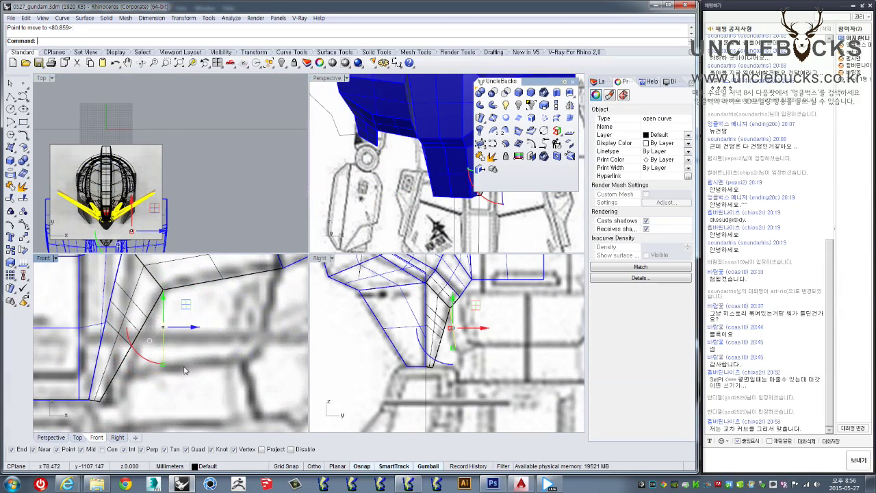
{"action": "key", "text": "Escape"}
Step: In the front view, move the curve's lower end point straight across onto the panel edge
{"action": "scroll", "coordinate": [185, 373], "scroll_direction": "up", "scroll_amount": 2}
{"action": "left_click", "coordinate": [187, 376]}
{"action": "right_click_drag", "start_coordinate": [152, 379], "coordinate": [177, 356]}
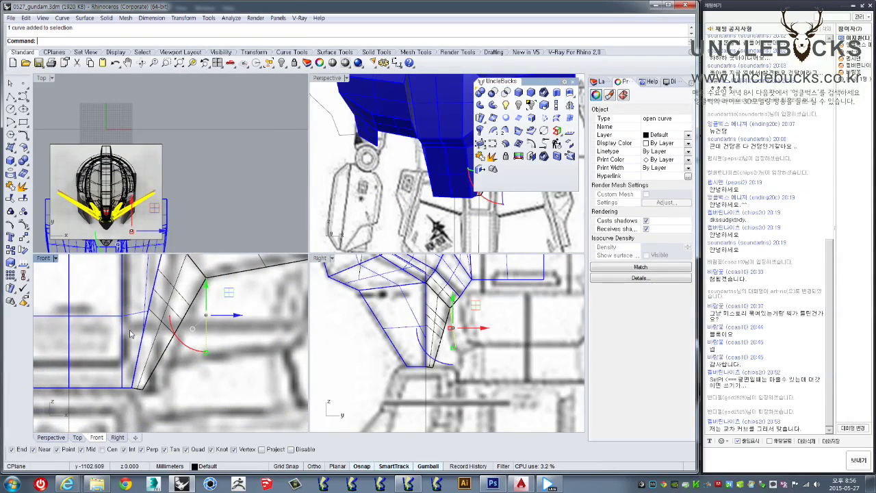
{"action": "left_click", "coordinate": [11, 225]}
{"action": "left_click", "coordinate": [205, 353]}
{"action": "scroll", "coordinate": [204, 354], "scroll_direction": "up", "scroll_amount": 2}
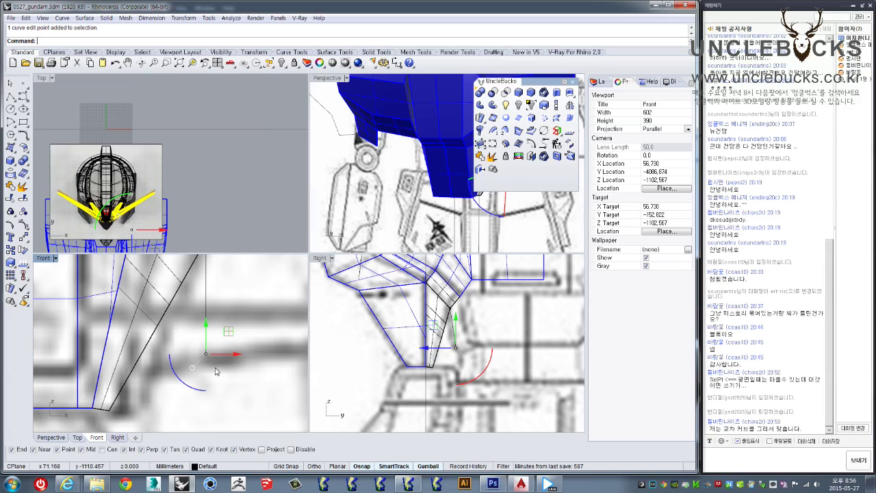
{"action": "type", "text": "M"}
{"action": "key", "text": "Return"}
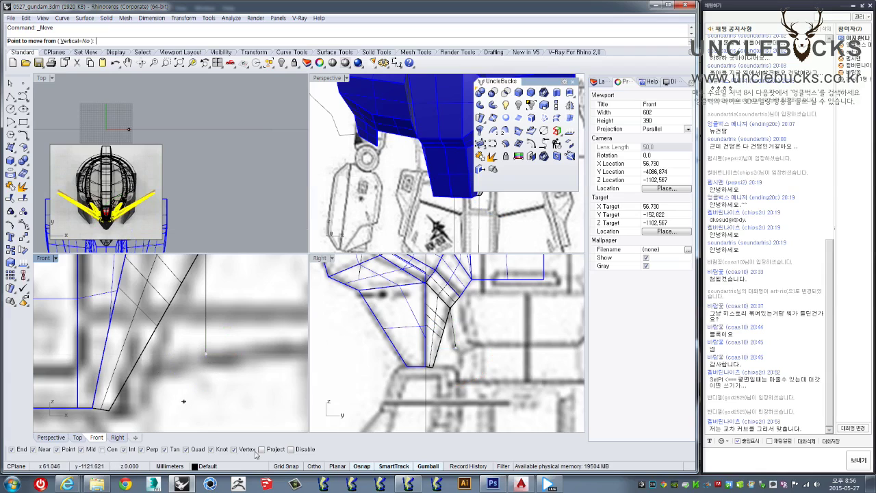
{"action": "left_click", "coordinate": [205, 353]}
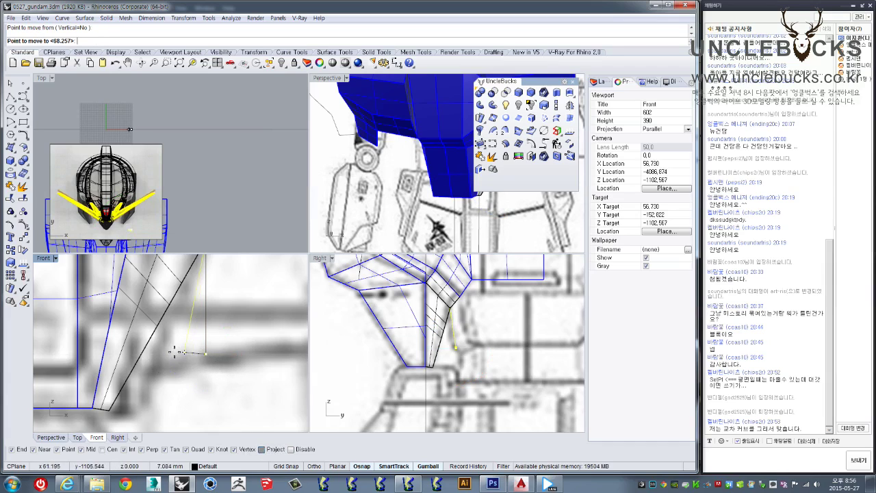
{"action": "key", "text": "shift"}
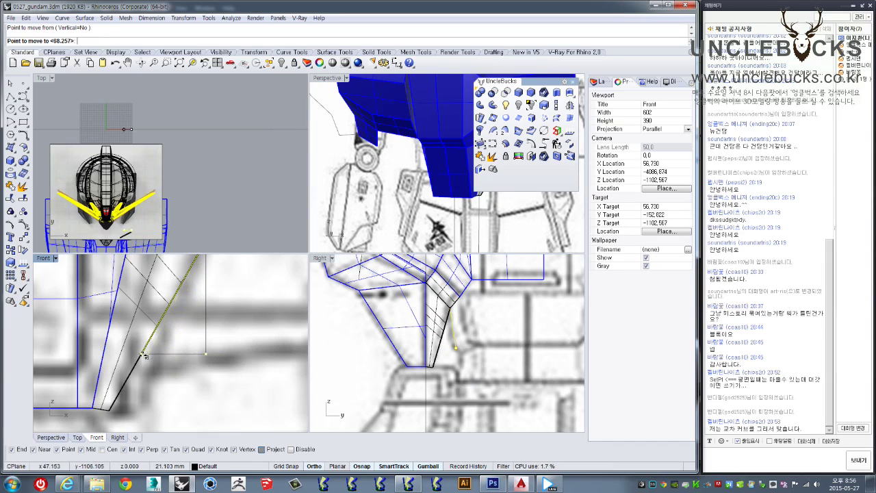
{"action": "left_click", "coordinate": [142, 355]}
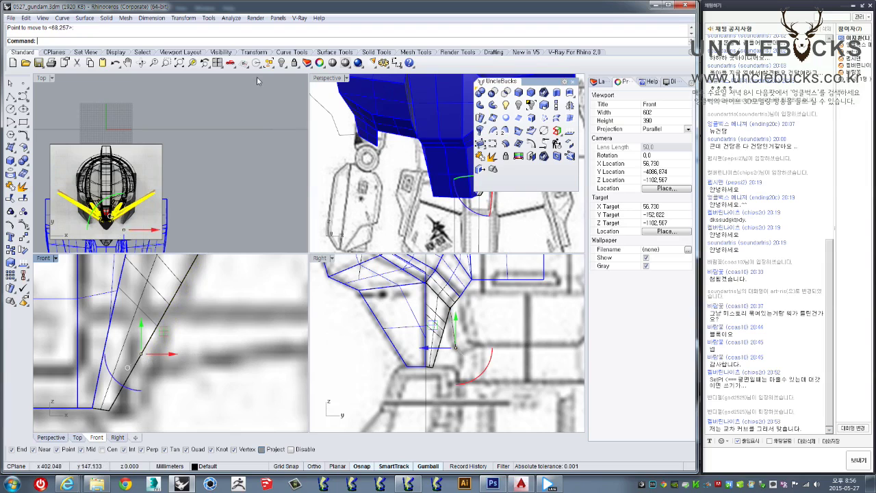
Step: Select the thin side curve beside the grey panel in an enlarged Perspective view
{"action": "double_click", "coordinate": [326, 79]}
{"action": "right_click_drag", "start_coordinate": [335, 132], "coordinate": [264, 183]}
{"action": "scroll", "coordinate": [444, 303], "scroll_direction": "up", "scroll_amount": 2}
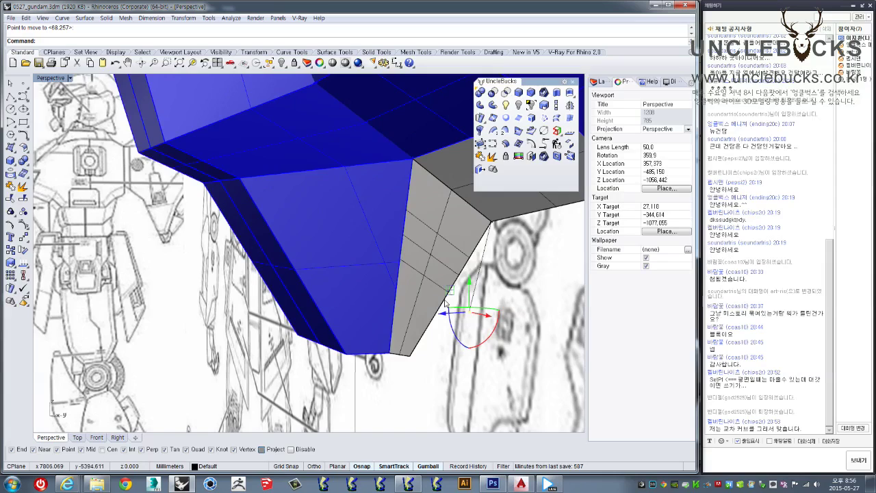
{"action": "scroll", "coordinate": [456, 299], "scroll_direction": "up", "scroll_amount": 1}
{"action": "scroll", "coordinate": [456, 300], "scroll_direction": "up", "scroll_amount": 1}
{"action": "scroll", "coordinate": [404, 300], "scroll_direction": "up", "scroll_amount": 1}
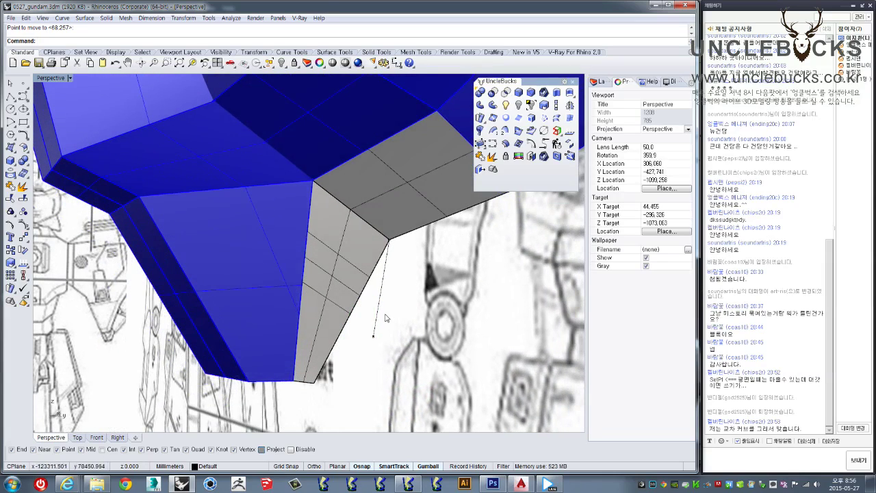
{"action": "left_click", "coordinate": [375, 317]}
{"action": "scroll", "coordinate": [377, 315], "scroll_direction": "up", "scroll_amount": 2}
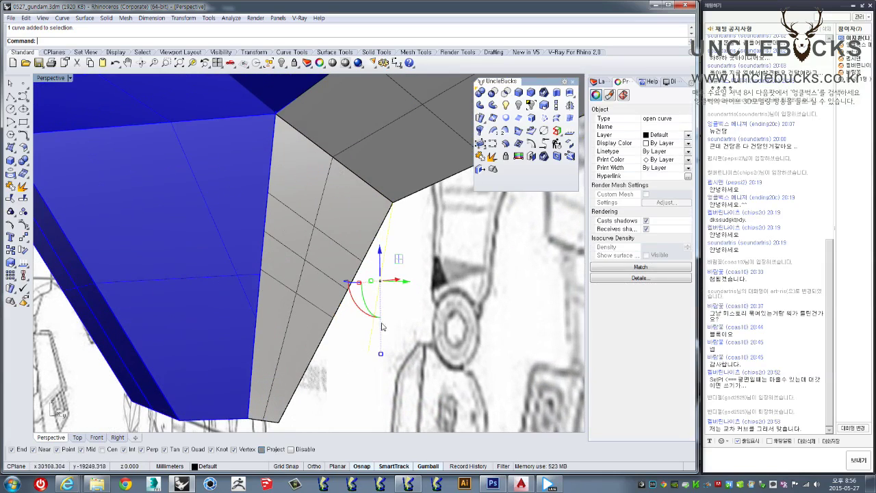
{"action": "scroll", "coordinate": [382, 327], "scroll_direction": "up", "scroll_amount": 3}
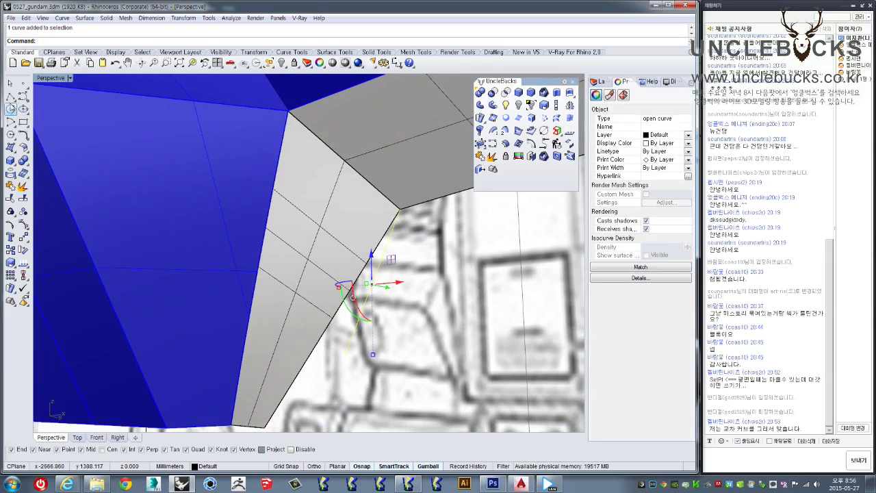
{"action": "right_click_drag", "start_coordinate": [322, 274], "coordinate": [370, 268]}
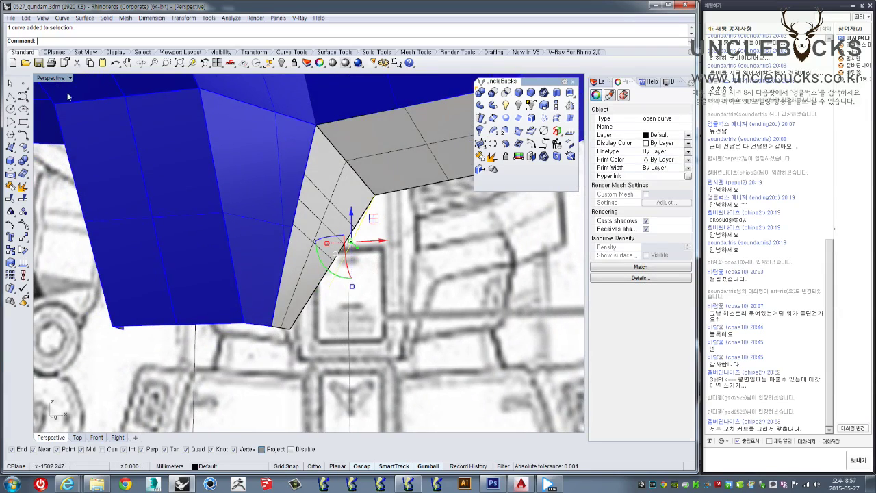
Step: Try a Scale1D stretch of the curve from the panel corner, then undo it
{"action": "left_click", "coordinate": [556, 105]}
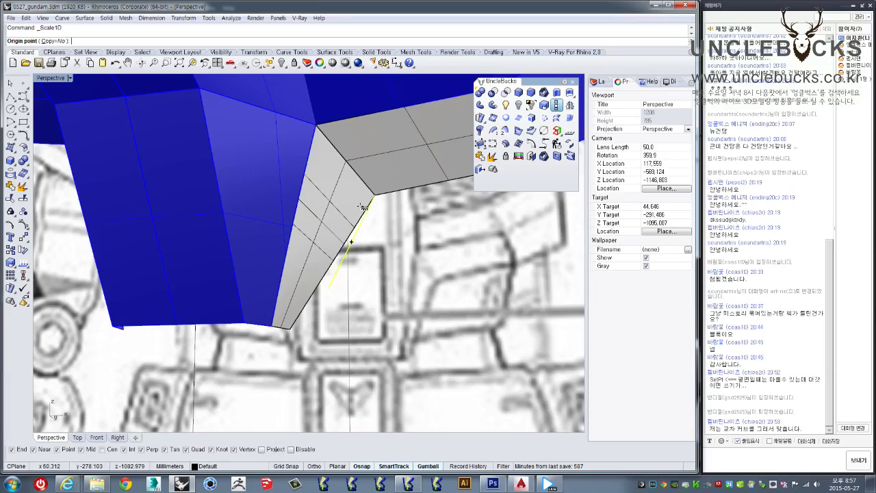
{"action": "left_click", "coordinate": [376, 195]}
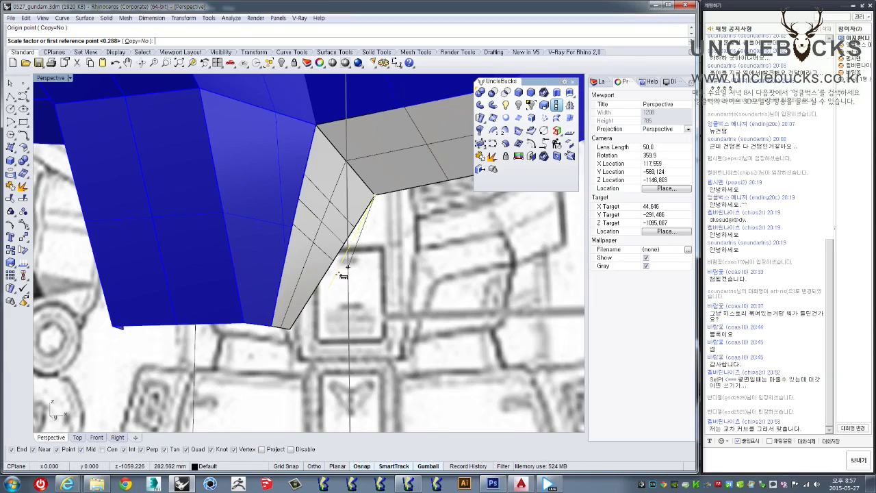
{"action": "left_click", "coordinate": [329, 288]}
{"action": "left_click", "coordinate": [263, 398]}
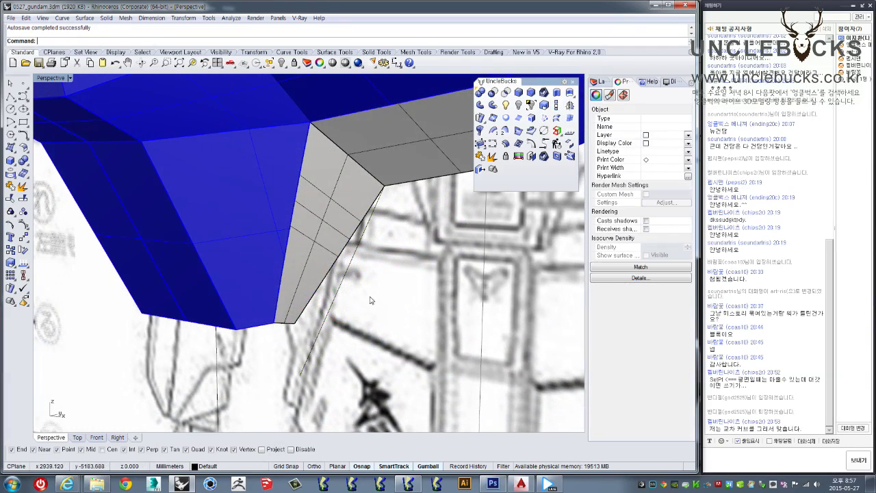
{"action": "left_click", "coordinate": [336, 297]}
{"action": "key", "text": "ctrl+z"}
Step: Paste a copy of the curve and Scale1D it from the panel corner to lengthen it downward
{"action": "key", "text": "ctrl+v"}
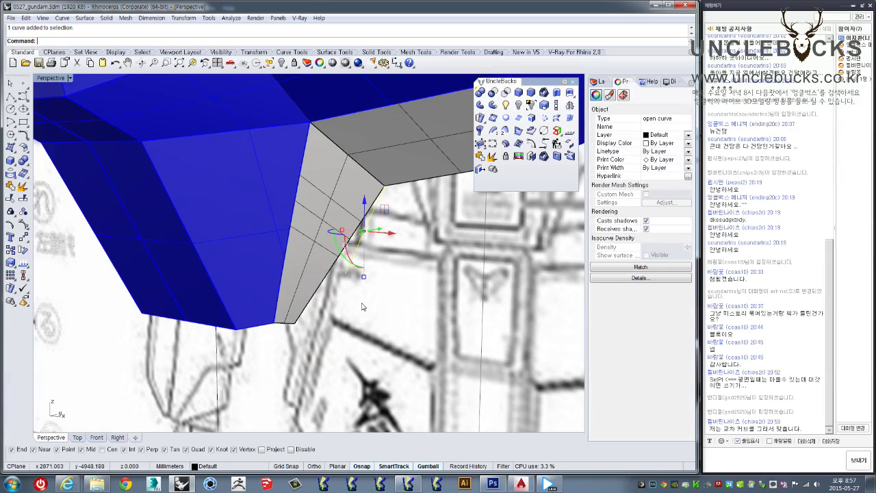
{"action": "right_click_drag", "start_coordinate": [370, 297], "coordinate": [55, 124]}
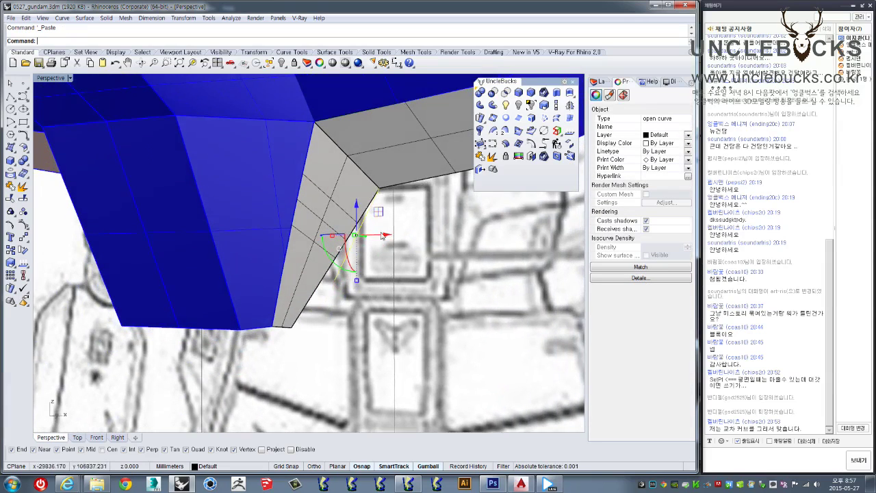
{"action": "left_click", "coordinate": [555, 104]}
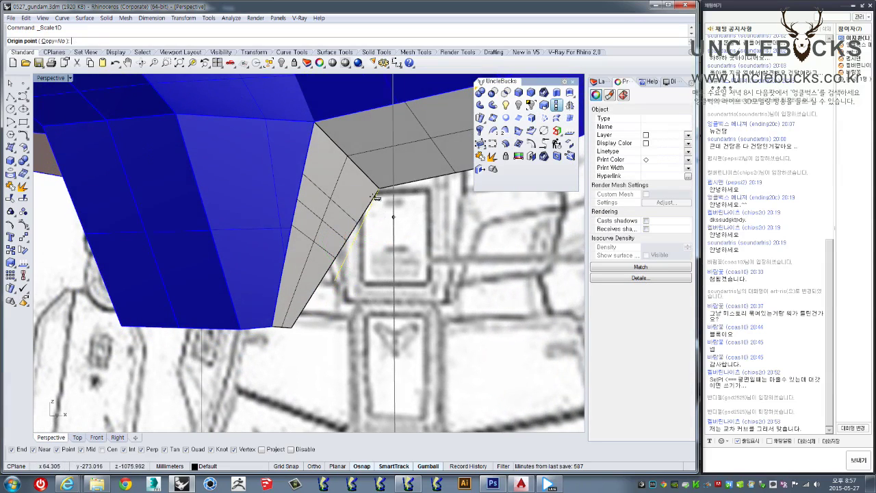
{"action": "left_click", "coordinate": [378, 188]}
{"action": "left_click", "coordinate": [334, 280]}
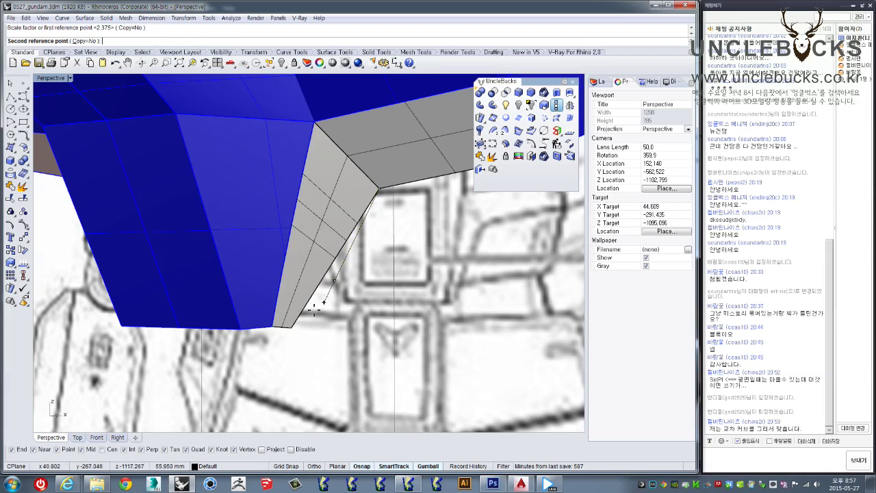
{"action": "left_click", "coordinate": [282, 377]}
{"action": "key", "text": "Escape"}
{"action": "left_click", "coordinate": [294, 362]}
{"action": "left_click", "coordinate": [346, 262]}
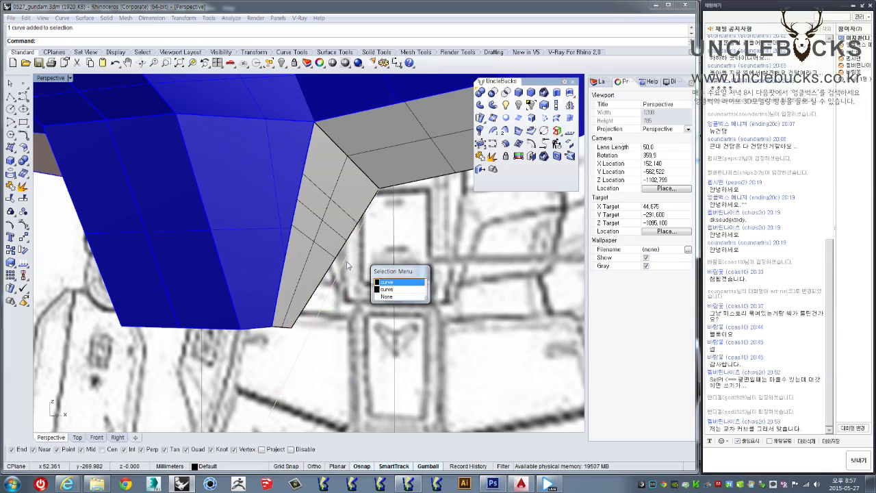
{"action": "left_click", "coordinate": [387, 290]}
{"action": "mouse_move", "coordinate": [377, 250]}
{"action": "right_mouse_down", "text": "shift"}
{"action": "mouse_move", "coordinate": [338, 272]}
{"action": "mouse_move", "coordinate": [399, 251]}
{"action": "mouse_move", "coordinate": [401, 268]}
{"action": "mouse_move", "coordinate": [405, 251]}
{"action": "mouse_move", "coordinate": [391, 256]}
{"action": "right_mouse_up", "text": "shift"}
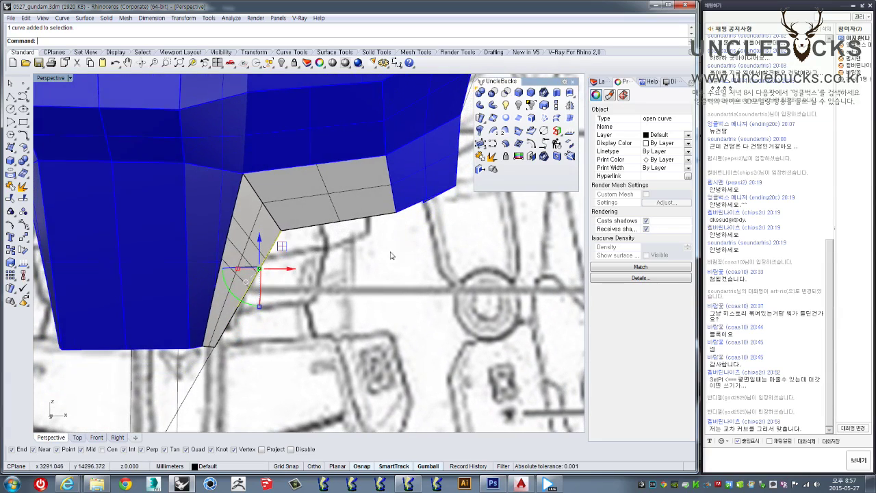
{"action": "right_click_drag", "start_coordinate": [308, 282], "coordinate": [300, 252]}
Step: Move the lengthened curve to the panel's outer corner and turn on its edit points
{"action": "key", "text": "ctrl+v"}
{"action": "type", "text": "M"}
{"action": "key", "text": "Return"}
{"action": "left_click", "coordinate": [284, 232]}
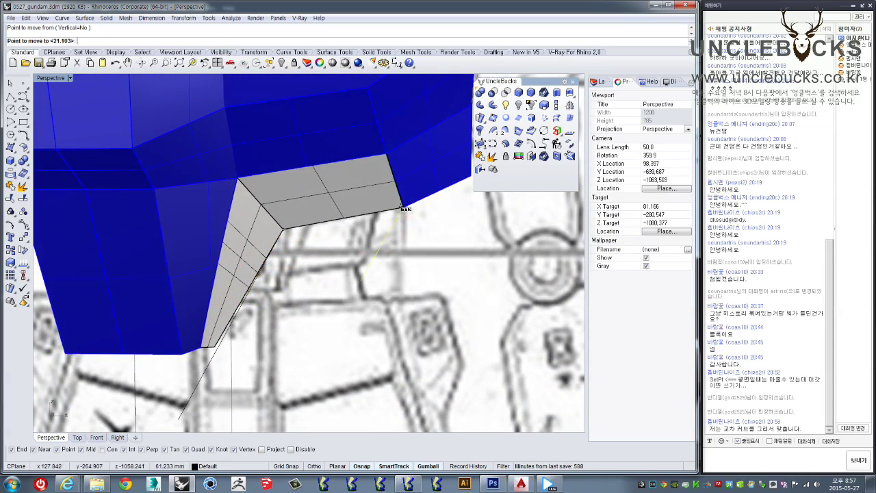
{"action": "left_click", "coordinate": [397, 255]}
{"action": "right_click_drag", "start_coordinate": [397, 255], "coordinate": [505, 177]}
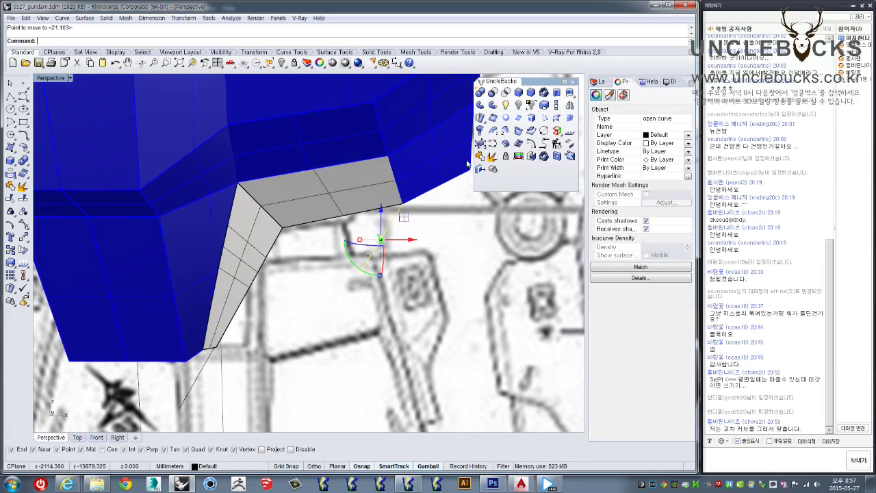
{"action": "left_click", "coordinate": [10, 224]}
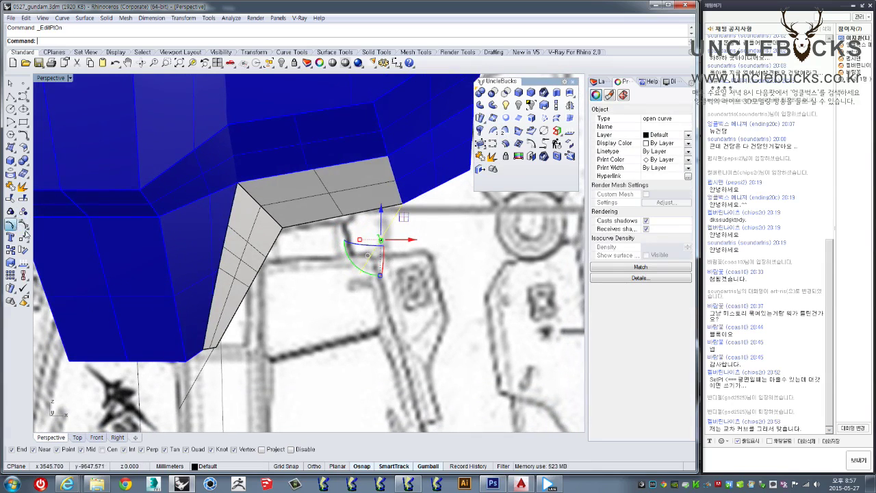
{"action": "left_click", "coordinate": [359, 274]}
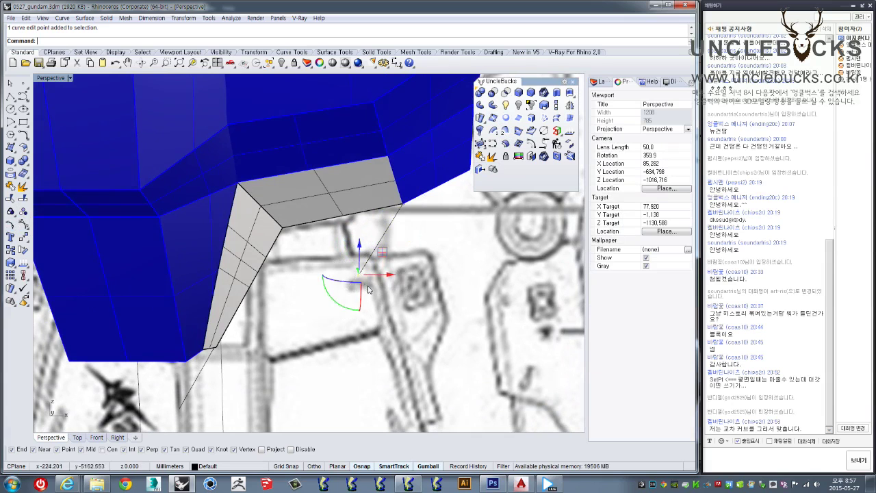
{"action": "right_click_drag", "start_coordinate": [378, 276], "coordinate": [115, 156]}
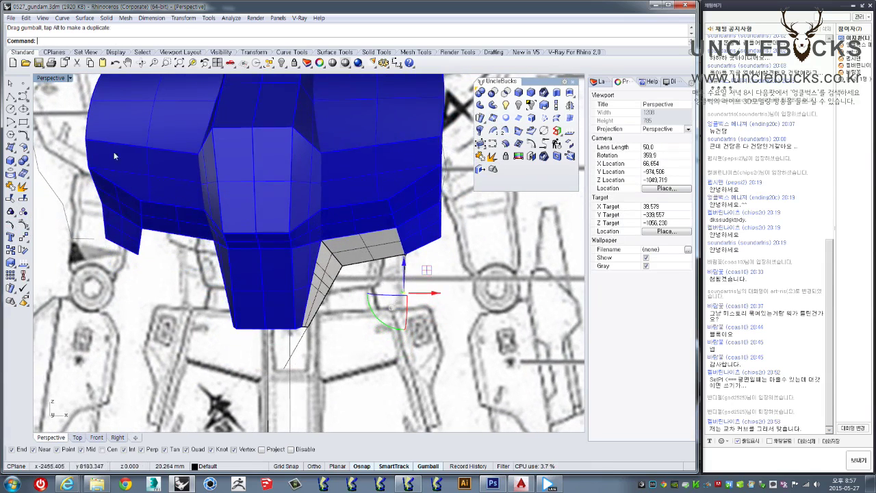
Step: Drag the curve's lower edit point in the Front and Right views to follow the background drawing's outline
{"action": "double_click", "coordinate": [46, 82]}
{"action": "scroll", "coordinate": [194, 329], "scroll_direction": "up", "scroll_amount": 3}
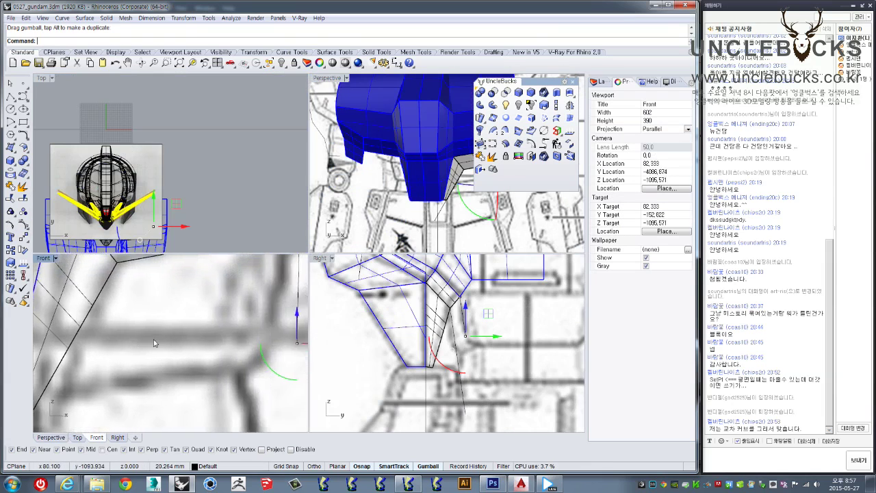
{"action": "scroll", "coordinate": [193, 329], "scroll_direction": "up", "scroll_amount": 2}
{"action": "mouse_move", "coordinate": [248, 351]}
{"action": "left_mouse_down"}
{"action": "mouse_move", "coordinate": [228, 363]}
{"action": "mouse_move", "coordinate": [230, 349]}
{"action": "left_mouse_up"}
{"action": "scroll", "coordinate": [230, 349], "scroll_direction": "down", "scroll_amount": 1}
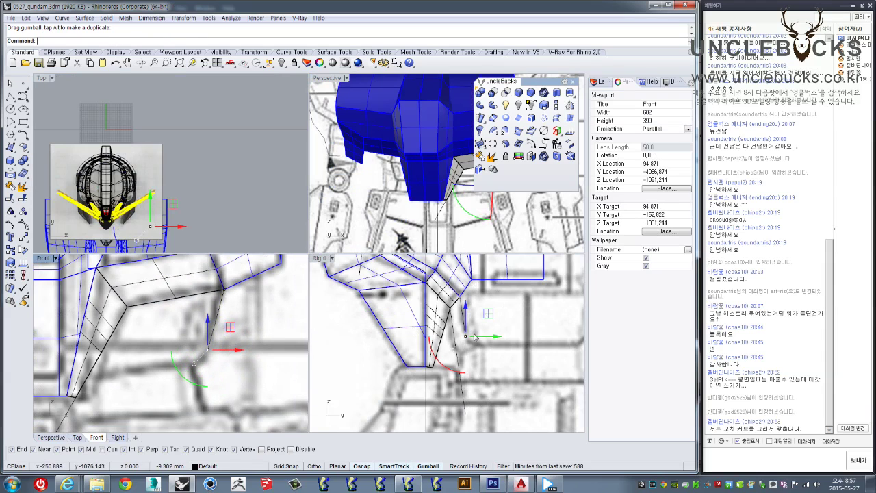
{"action": "right_click_drag", "start_coordinate": [487, 340], "coordinate": [450, 342]}
{"action": "left_click_drag", "start_coordinate": [457, 333], "coordinate": [460, 342]}
{"action": "right_click_drag", "start_coordinate": [460, 342], "coordinate": [397, 363]}
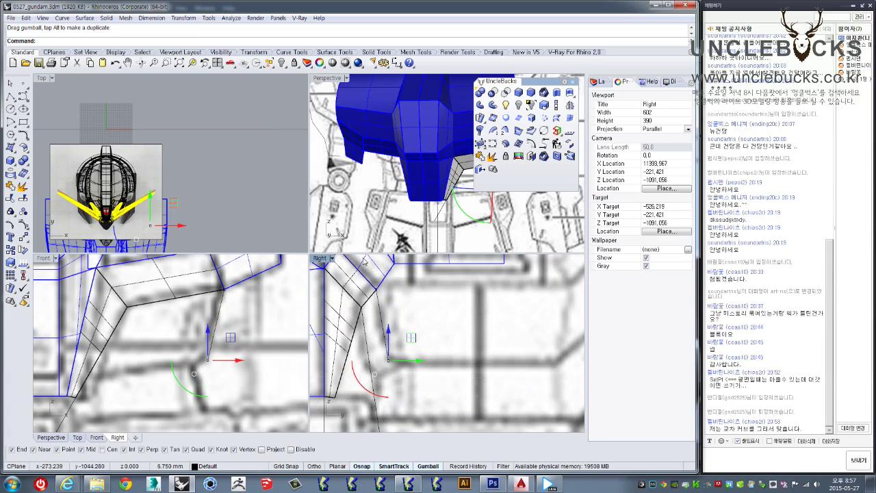
{"action": "double_click", "coordinate": [331, 80]}
{"action": "mouse_move", "coordinate": [343, 239]}
{"action": "right_mouse_down"}
{"action": "mouse_move", "coordinate": [250, 268]}
{"action": "mouse_move", "coordinate": [387, 340]}
{"action": "right_mouse_up"}
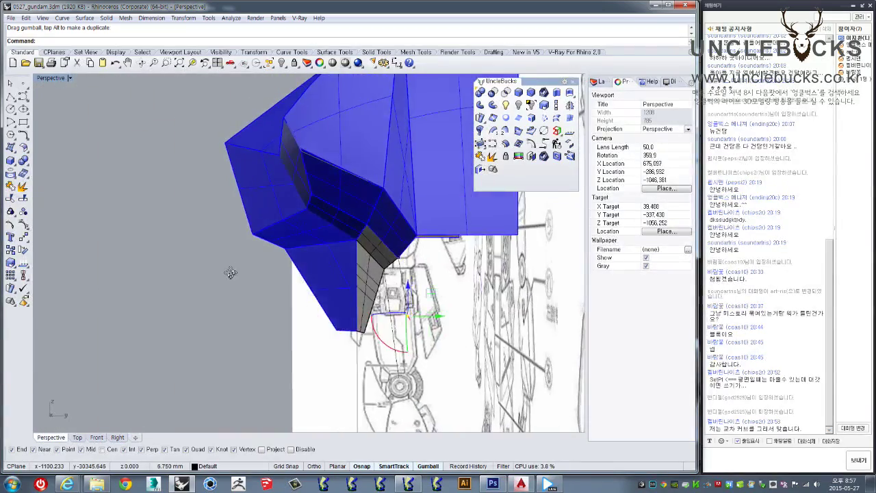
Step: Create a SrfPt surface snapped to the armor edge, model vertex, line end and a lower fourth corner
{"action": "scroll", "coordinate": [432, 321], "scroll_direction": "up", "scroll_amount": 2}
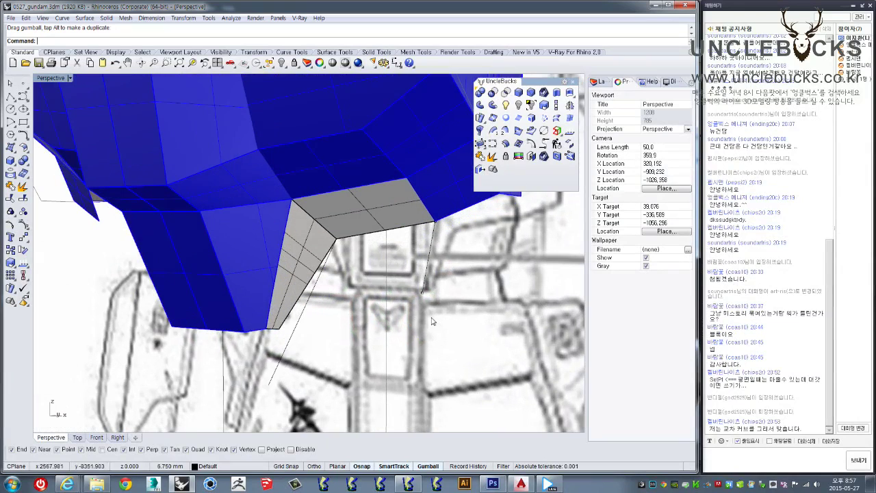
{"action": "left_click", "coordinate": [11, 147]}
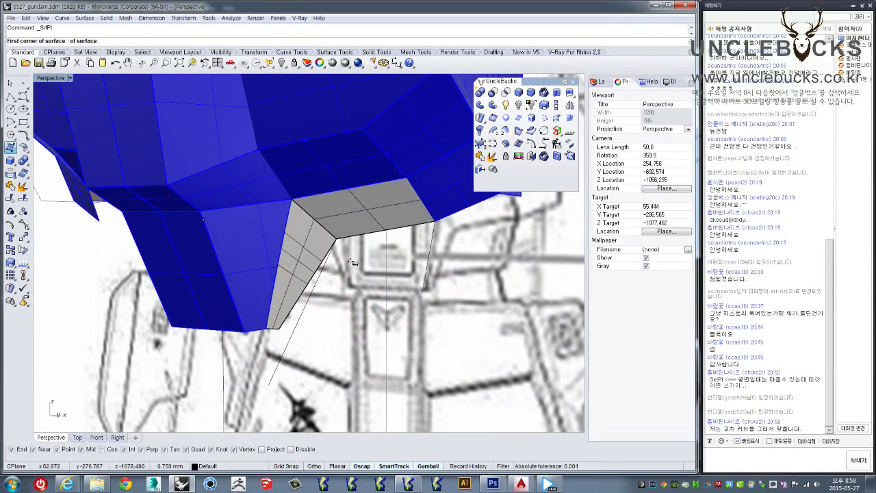
{"action": "left_click", "coordinate": [435, 222]}
{"action": "left_click", "coordinate": [436, 222]}
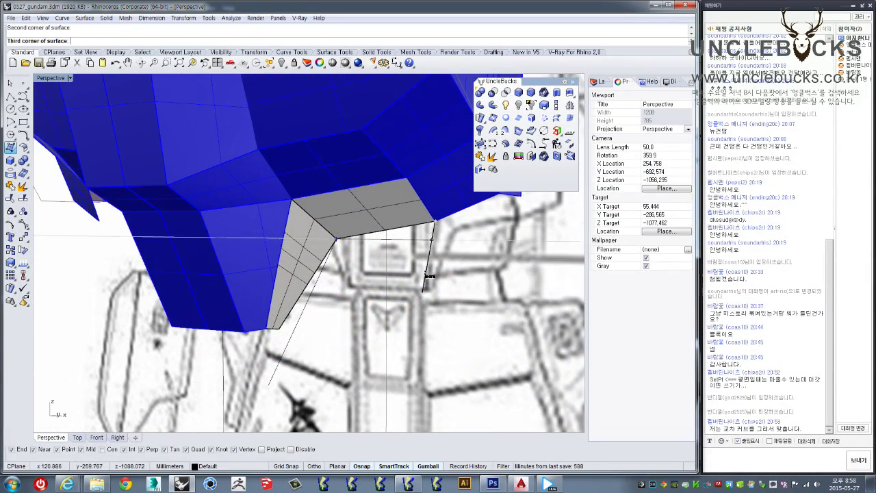
{"action": "left_click", "coordinate": [423, 291]}
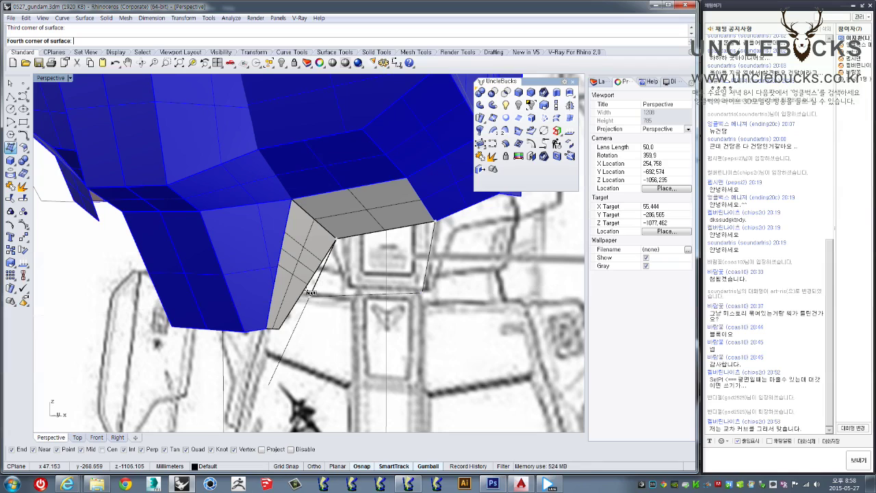
{"action": "scroll", "coordinate": [314, 289], "scroll_direction": "up", "scroll_amount": 2}
{"action": "scroll", "coordinate": [308, 295], "scroll_direction": "up", "scroll_amount": 2}
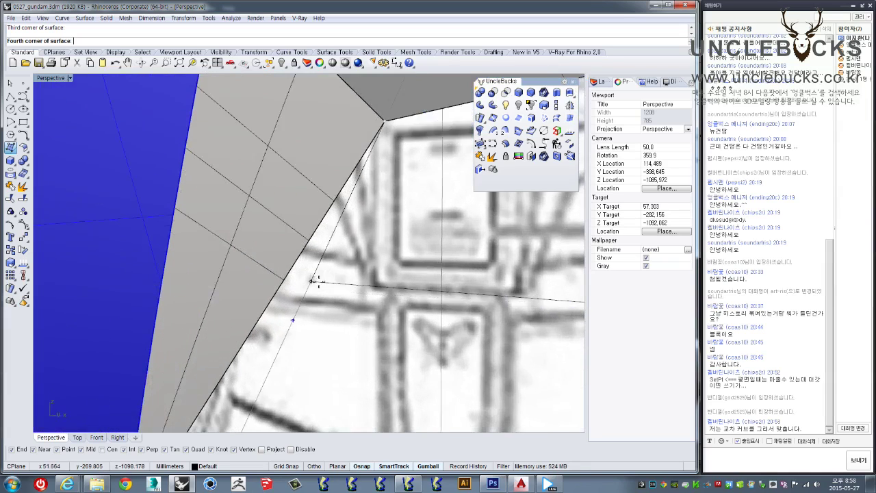
{"action": "scroll", "coordinate": [298, 308], "scroll_direction": "up", "scroll_amount": 2}
{"action": "left_click", "coordinate": [232, 412]}
{"action": "scroll", "coordinate": [271, 350], "scroll_direction": "down", "scroll_amount": 2}
{"action": "scroll", "coordinate": [271, 350], "scroll_direction": "down", "scroll_amount": 2}
{"action": "scroll", "coordinate": [260, 349], "scroll_direction": "down", "scroll_amount": 2}
{"action": "scroll", "coordinate": [248, 348], "scroll_direction": "down", "scroll_amount": 2}
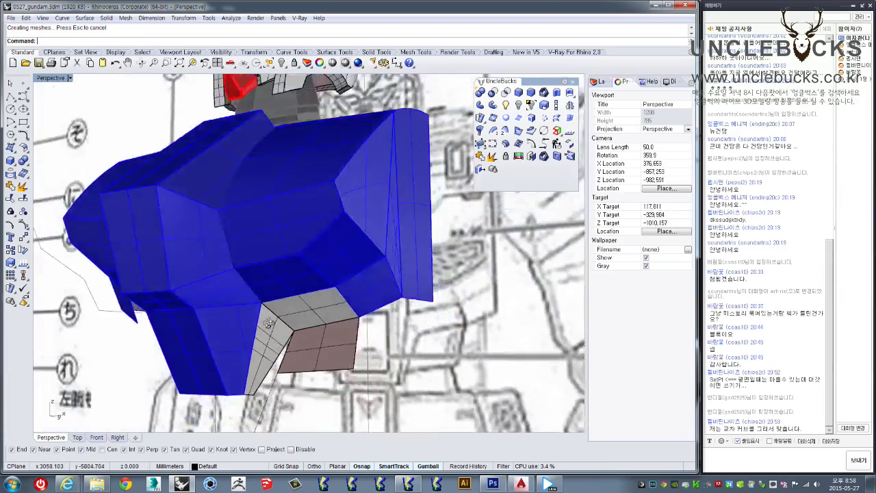
{"action": "mouse_move", "coordinate": [247, 343]}
{"action": "right_mouse_down"}
{"action": "mouse_move", "coordinate": [393, 264]}
{"action": "mouse_move", "coordinate": [368, 281]}
{"action": "right_mouse_up"}
Step: Flip the new surface's normal so it faces outward
{"action": "left_click", "coordinate": [373, 281]}
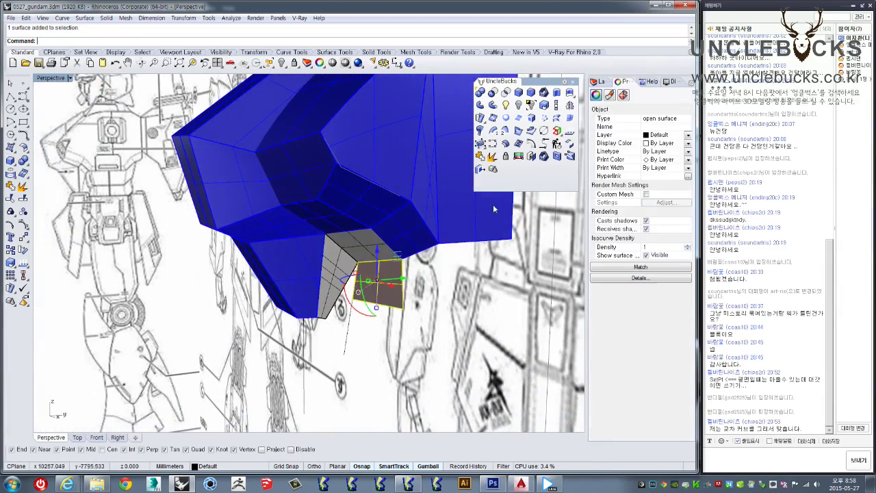
{"action": "left_click", "coordinate": [570, 131]}
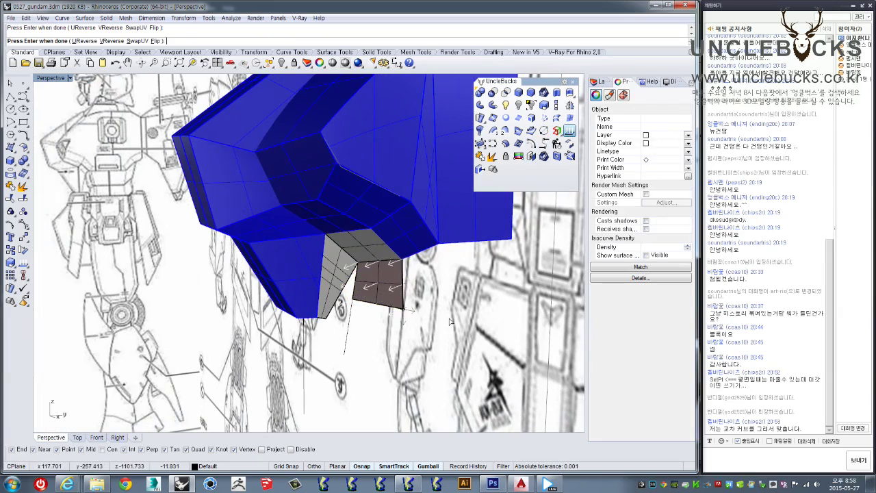
{"action": "scroll", "coordinate": [342, 258], "scroll_direction": "up", "scroll_amount": 3}
{"action": "key", "text": "Return"}
{"action": "right_click_drag", "start_coordinate": [342, 258], "coordinate": [341, 378]}
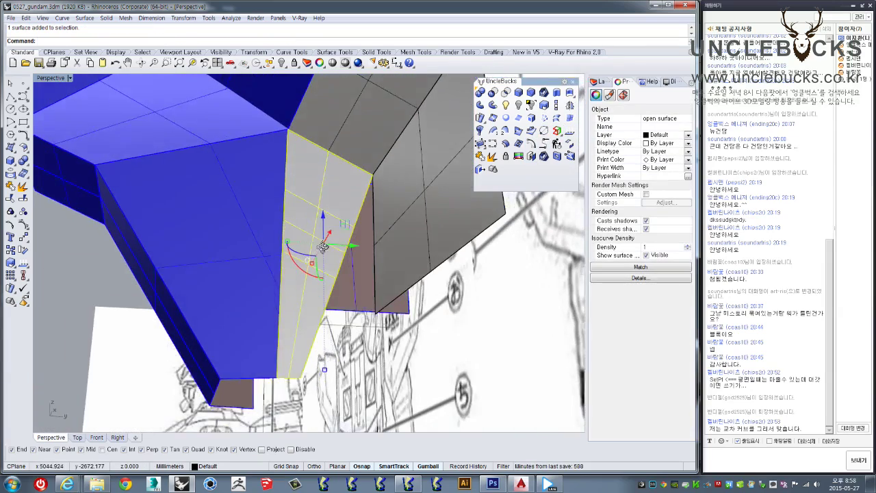
Step: Inspect the filler surface in enlarged Front and Right views, then start a Polyline
{"action": "double_click", "coordinate": [50, 78]}
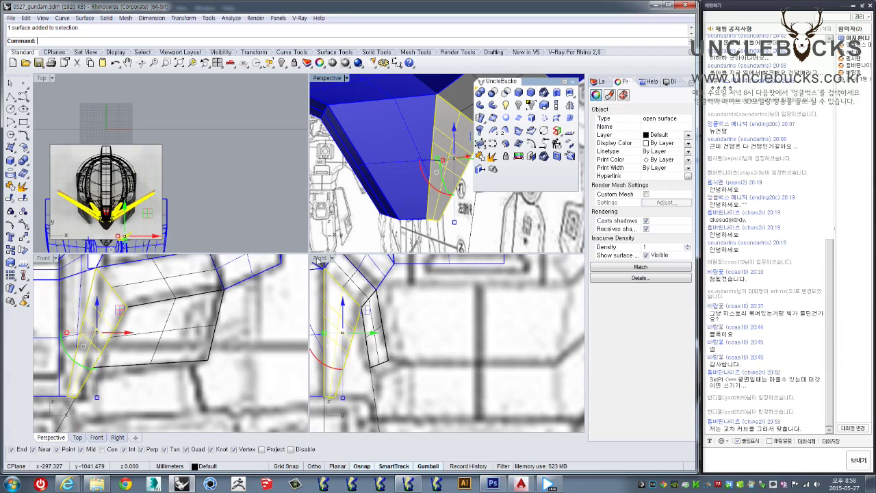
{"action": "left_click", "coordinate": [52, 263]}
{"action": "double_click", "coordinate": [43, 260]}
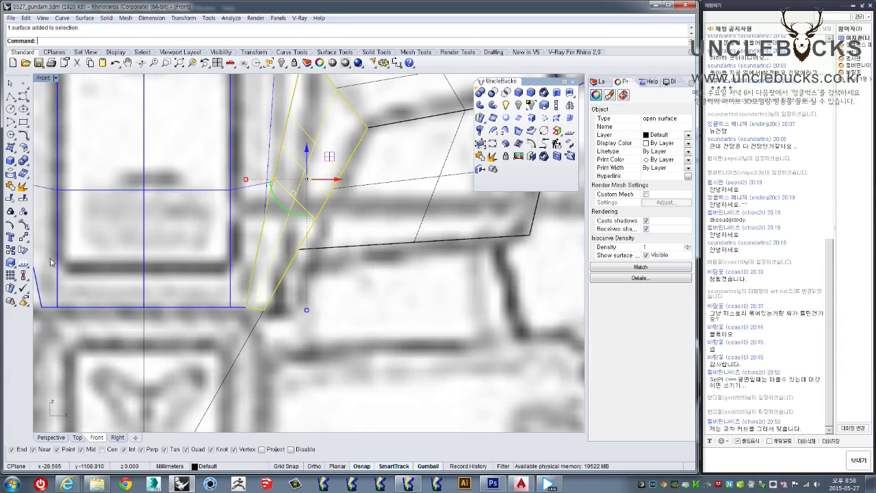
{"action": "double_click", "coordinate": [43, 78]}
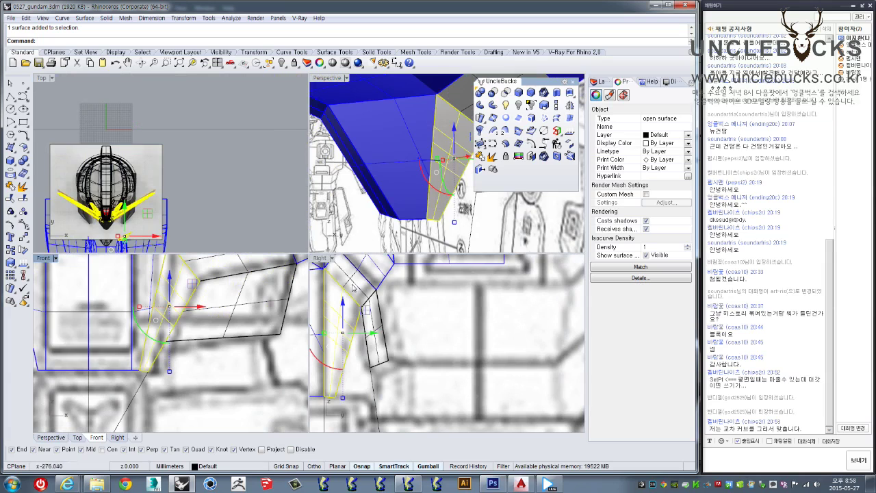
{"action": "double_click", "coordinate": [327, 263]}
{"action": "scroll", "coordinate": [289, 368], "scroll_direction": "down", "scroll_amount": 2}
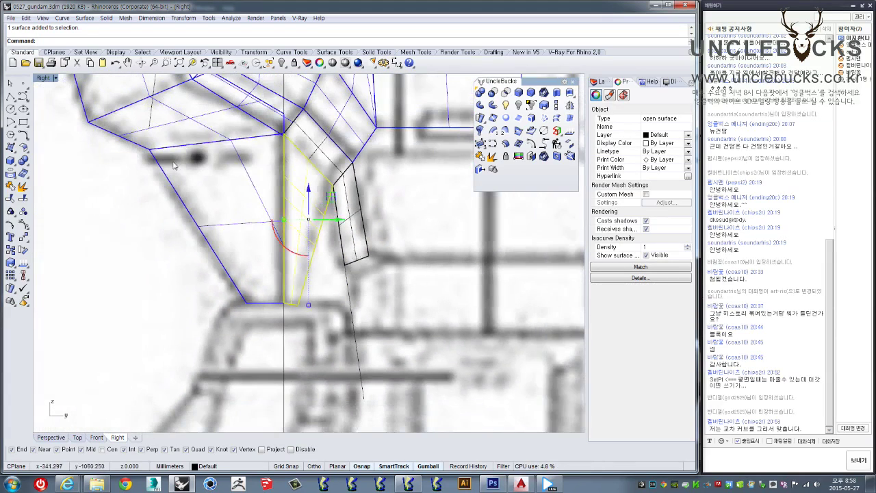
{"action": "left_click", "coordinate": [10, 96]}
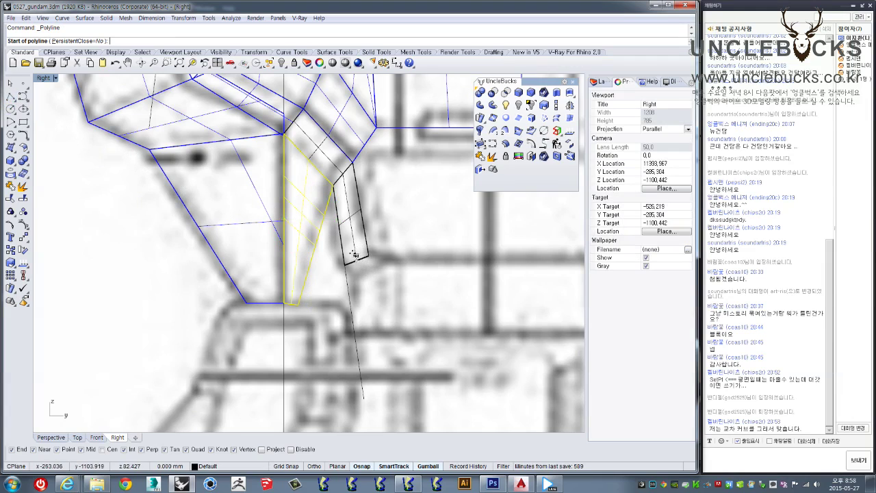
Step: With Project snap on, draw a horizontal polyline from the surface's bottom corner in the Right view
{"action": "key", "text": "Escape"}
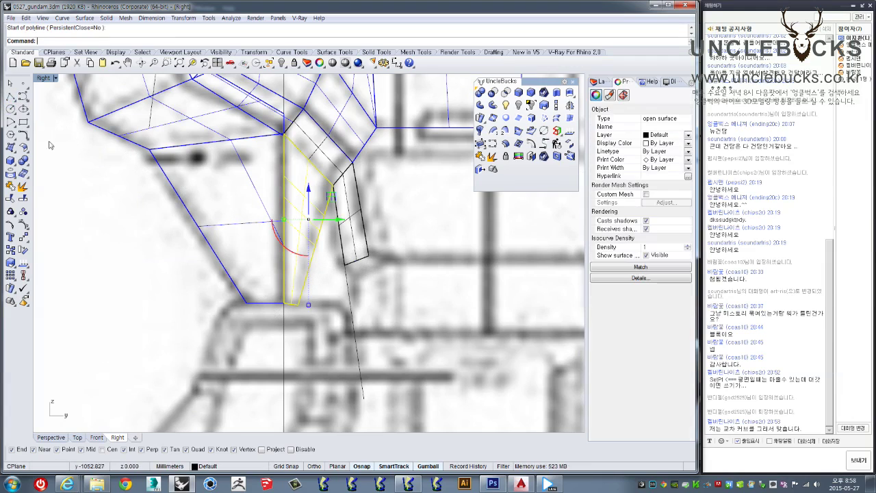
{"action": "left_click", "coordinate": [11, 96]}
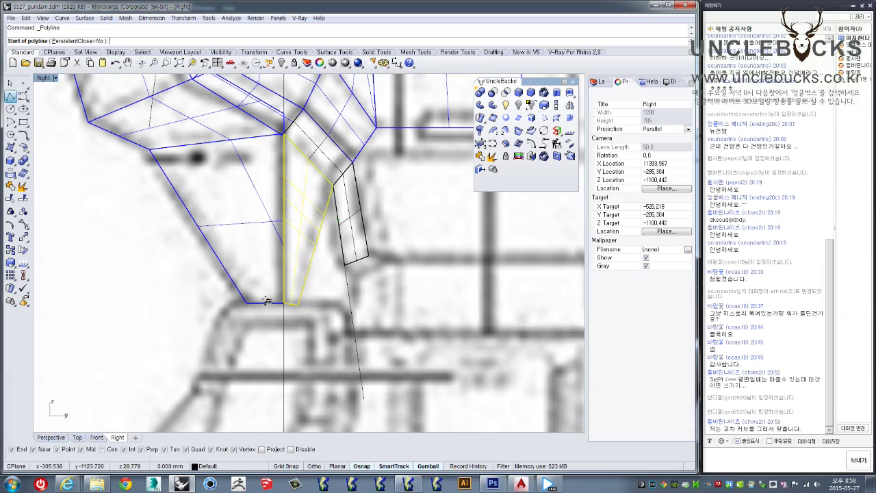
{"action": "left_click", "coordinate": [262, 450]}
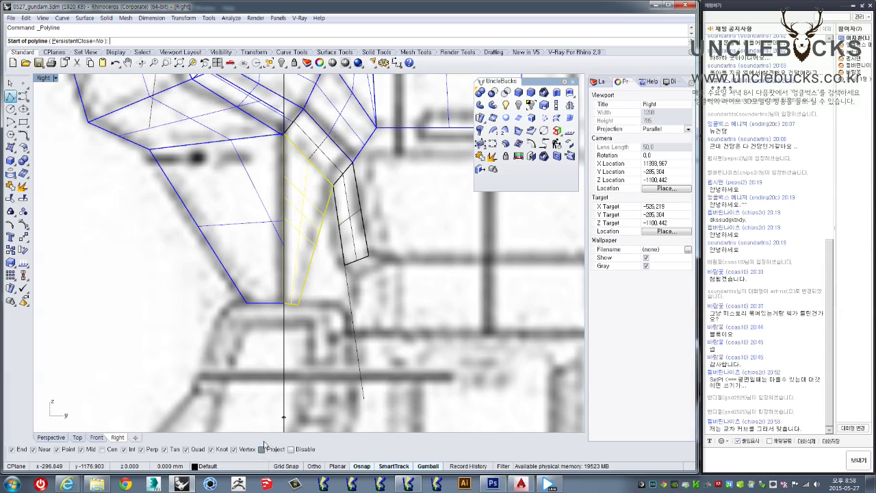
{"action": "scroll", "coordinate": [264, 336], "scroll_direction": "up", "scroll_amount": 1}
{"action": "scroll", "coordinate": [243, 350], "scroll_direction": "up", "scroll_amount": 1}
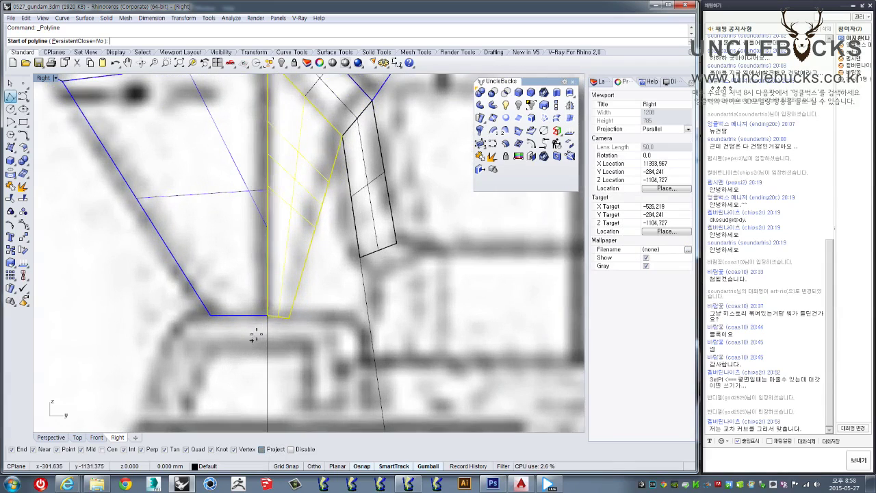
{"action": "left_click", "coordinate": [267, 315]}
{"action": "left_click", "coordinate": [489, 315]}
{"action": "key", "text": "Return"}
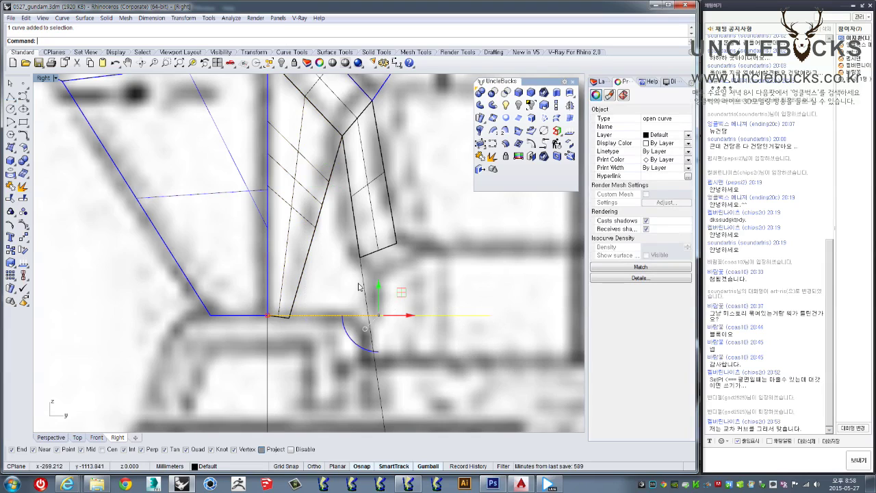
Step: Trim off the short segment below the horizontal line and check the trimmed edge in Perspective
{"action": "mouse_move", "coordinate": [353, 247]}
{"action": "right_mouse_down"}
{"action": "mouse_move", "coordinate": [339, 288]}
{"action": "mouse_move", "coordinate": [337, 253]}
{"action": "right_mouse_up"}
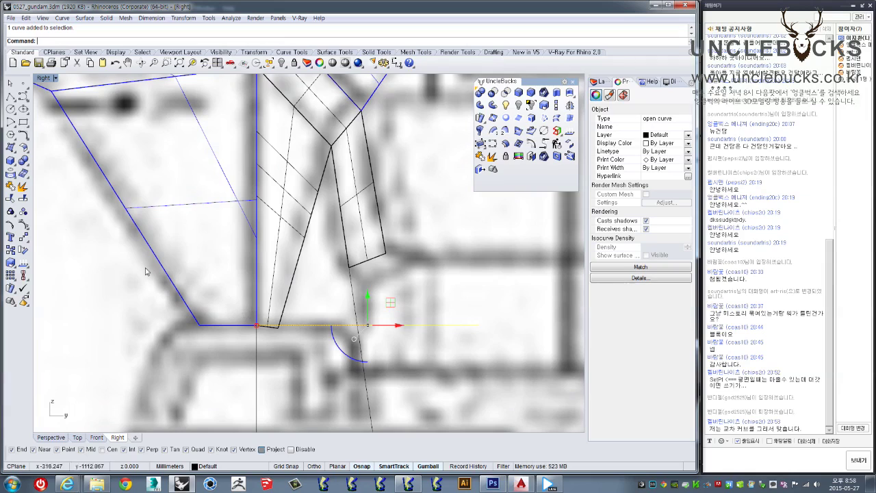
{"action": "left_click", "coordinate": [9, 198]}
{"action": "scroll", "coordinate": [278, 340], "scroll_direction": "up", "scroll_amount": 3}
{"action": "left_click", "coordinate": [287, 337]}
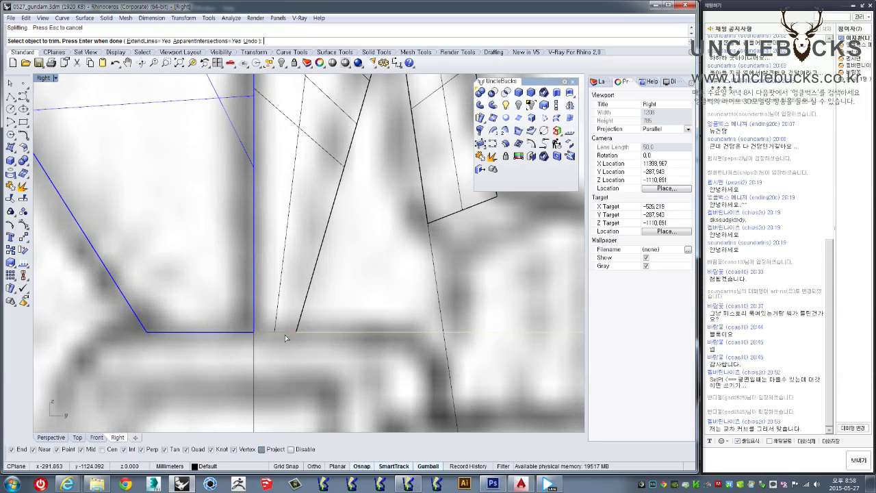
{"action": "key", "text": "Return"}
{"action": "left_click", "coordinate": [363, 332]}
{"action": "key", "text": "Escape"}
{"action": "double_click", "coordinate": [43, 78]}
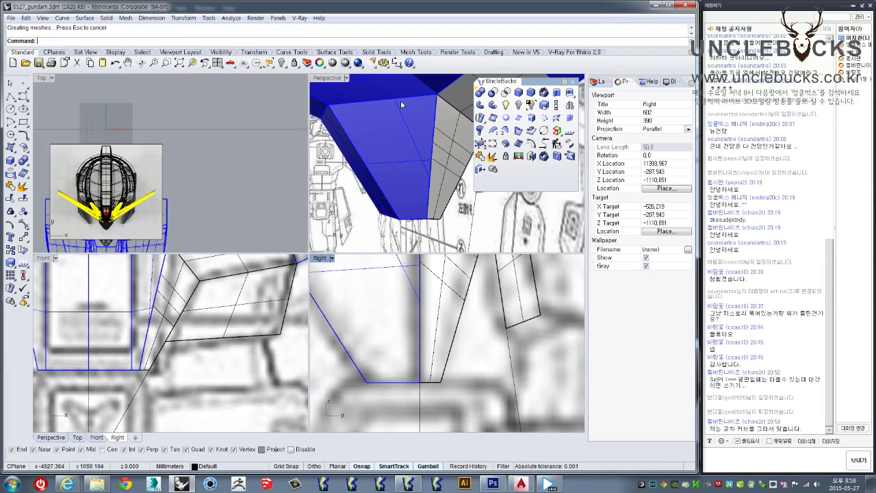
{"action": "double_click", "coordinate": [327, 77]}
{"action": "scroll", "coordinate": [336, 244], "scroll_direction": "up", "scroll_amount": 2}
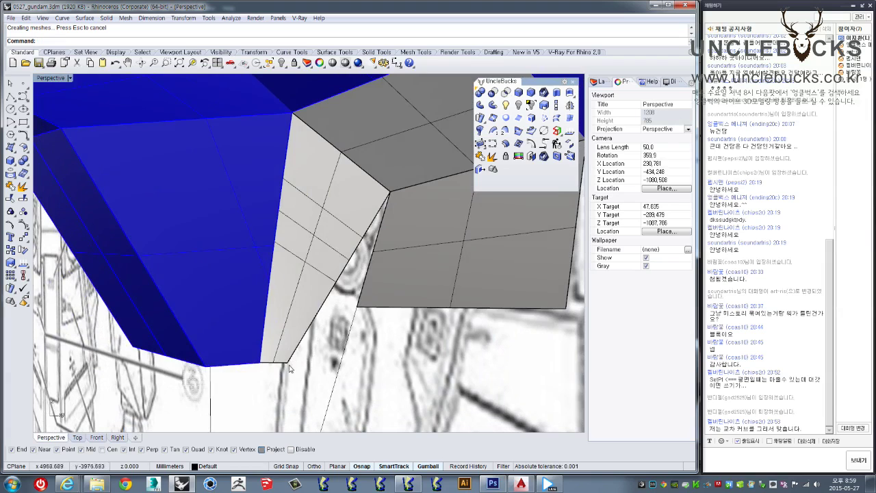
{"action": "right_click_drag", "start_coordinate": [288, 369], "coordinate": [368, 385]}
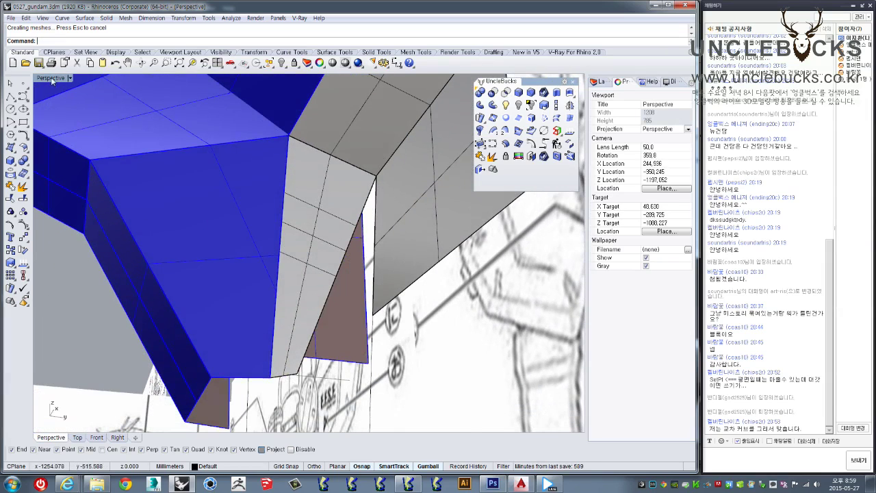
Step: In the enlarged Right view, draw another horizontal line across the guide curve's end
{"action": "double_click", "coordinate": [52, 79]}
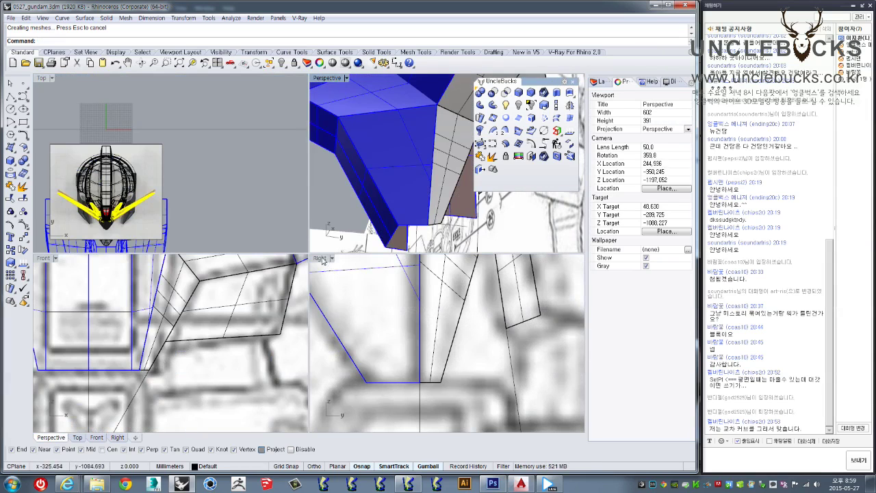
{"action": "double_click", "coordinate": [322, 261]}
{"action": "left_click", "coordinate": [10, 97]}
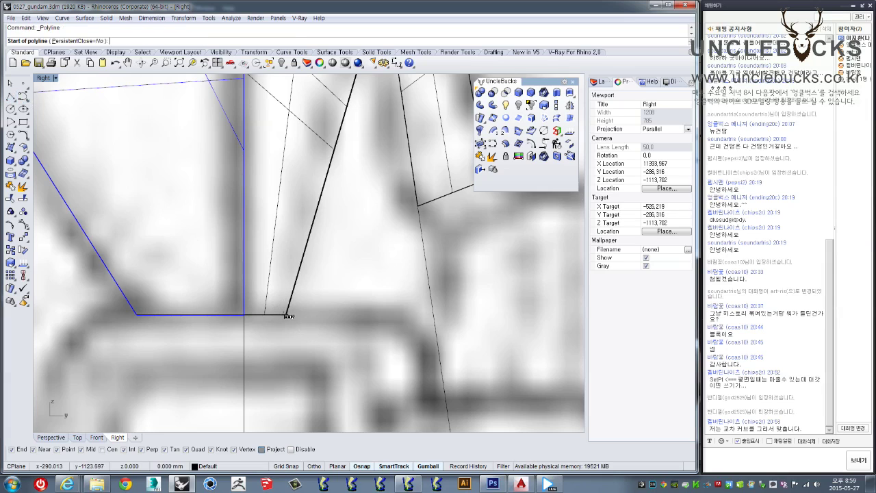
{"action": "left_click", "coordinate": [286, 314]}
{"action": "scroll", "coordinate": [315, 314], "scroll_direction": "down", "scroll_amount": 3}
{"action": "left_click", "coordinate": [458, 315]}
{"action": "key", "text": "Return"}
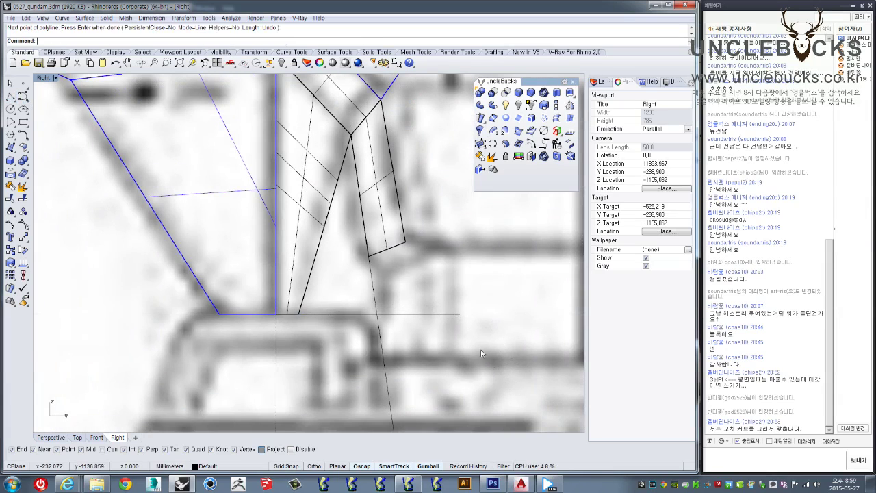
Step: Trim the guide line below the new horizontal line, then delete that cutter line
{"action": "left_click", "coordinate": [438, 315]}
{"action": "scroll", "coordinate": [274, 288], "scroll_direction": "up", "scroll_amount": 2}
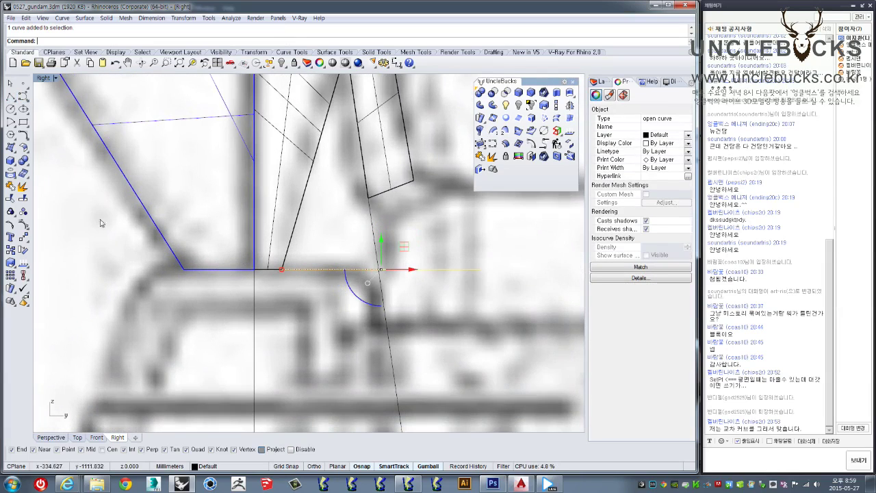
{"action": "left_click", "coordinate": [11, 199]}
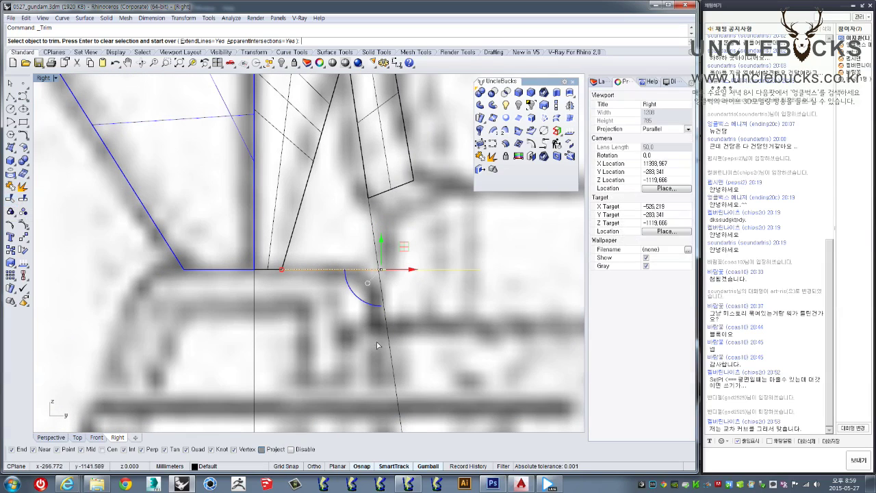
{"action": "left_click", "coordinate": [386, 305]}
{"action": "right_click_drag", "start_coordinate": [359, 279], "coordinate": [343, 333]}
{"action": "right_click", "coordinate": [393, 334]}
{"action": "left_click", "coordinate": [401, 322]}
{"action": "key", "text": "Delete"}
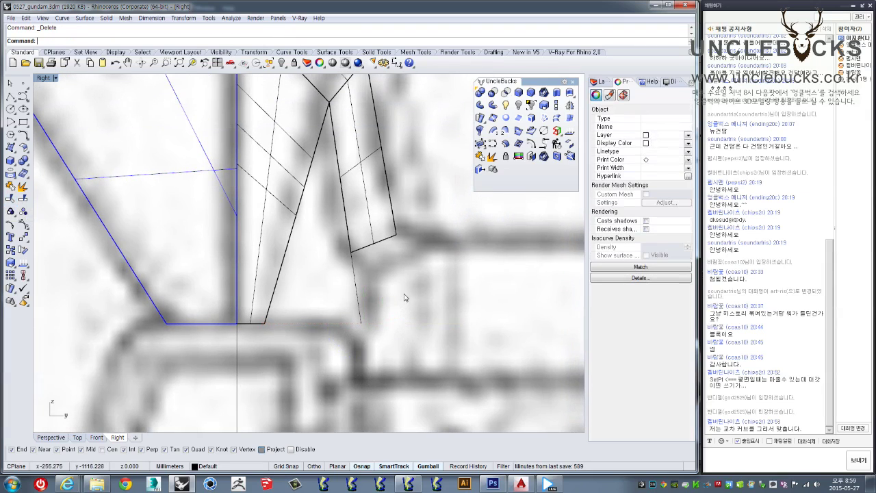
{"action": "double_click", "coordinate": [50, 78]}
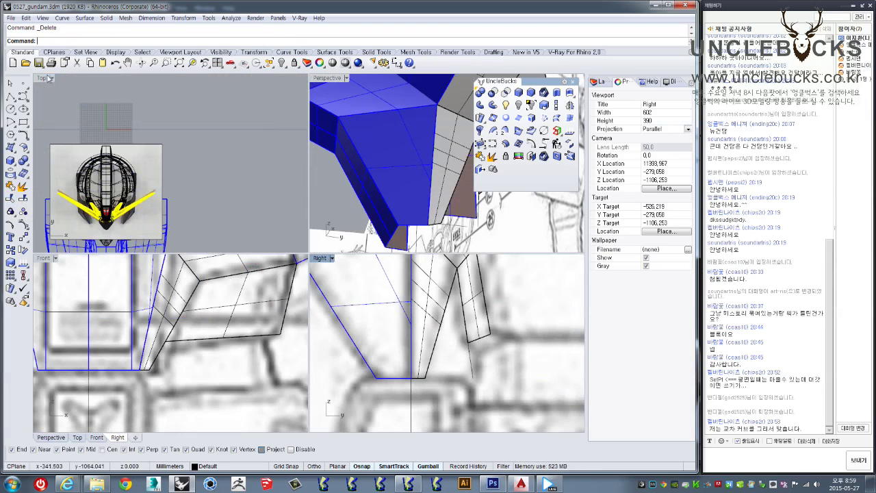
{"action": "double_click", "coordinate": [327, 81]}
{"action": "mouse_move", "coordinate": [322, 226]}
{"action": "right_mouse_down"}
{"action": "mouse_move", "coordinate": [323, 293]}
{"action": "mouse_move", "coordinate": [94, 181]}
{"action": "right_mouse_up"}
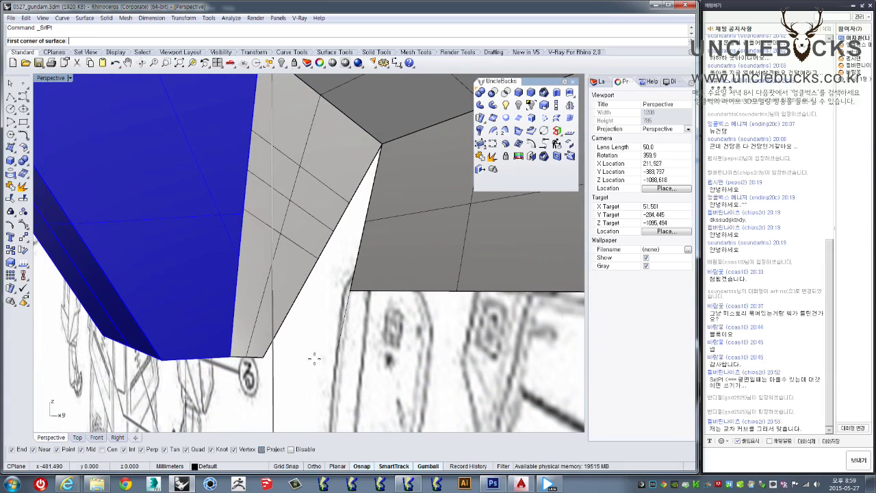
Step: Build a corner-point surface snapped to the corners of the triangular gap below the blue armour
{"action": "left_click", "coordinate": [264, 357]}
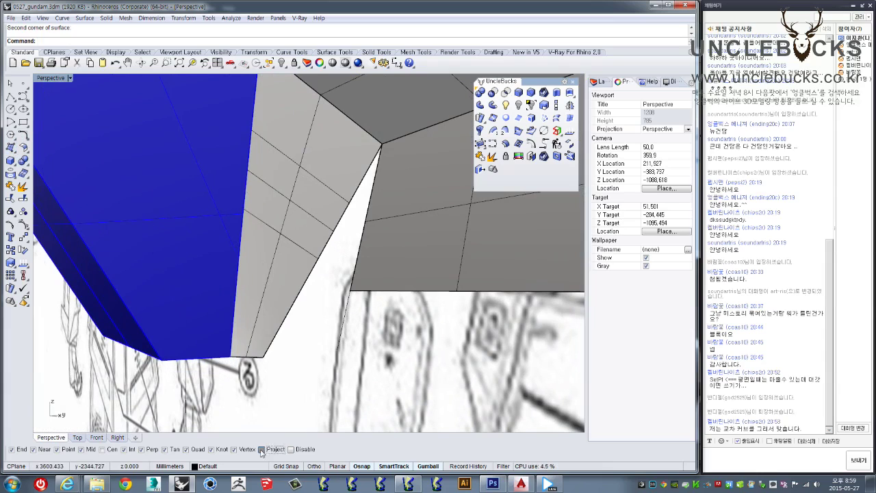
{"action": "left_click", "coordinate": [11, 147]}
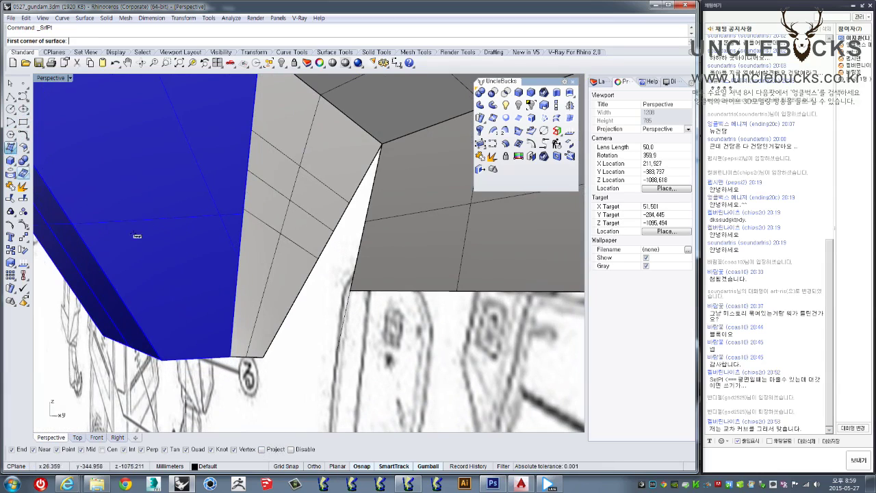
{"action": "left_click", "coordinate": [264, 357]}
{"action": "left_click", "coordinate": [381, 144]}
{"action": "left_click", "coordinate": [335, 346]}
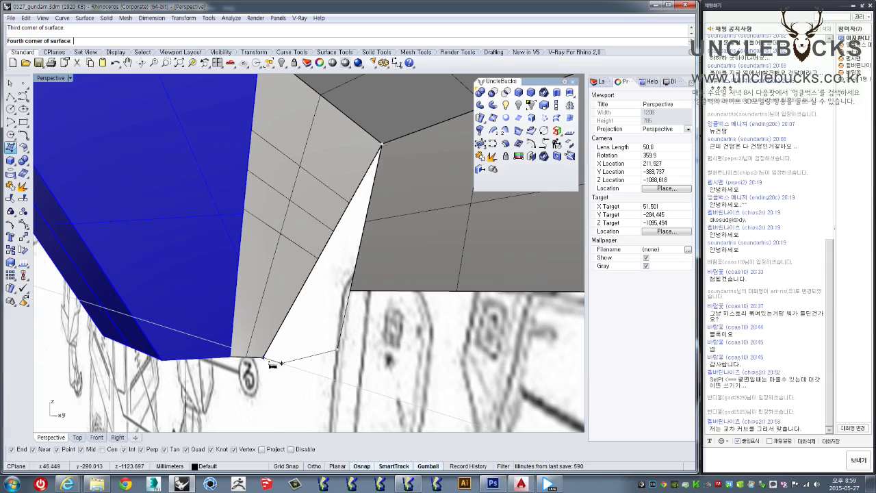
{"action": "left_click", "coordinate": [262, 358]}
Step: Flip the new triangular surface's direction so it faces outward
{"action": "mouse_move", "coordinate": [260, 362]}
{"action": "right_mouse_down"}
{"action": "mouse_move", "coordinate": [315, 328]}
{"action": "mouse_move", "coordinate": [318, 275]}
{"action": "right_mouse_up"}
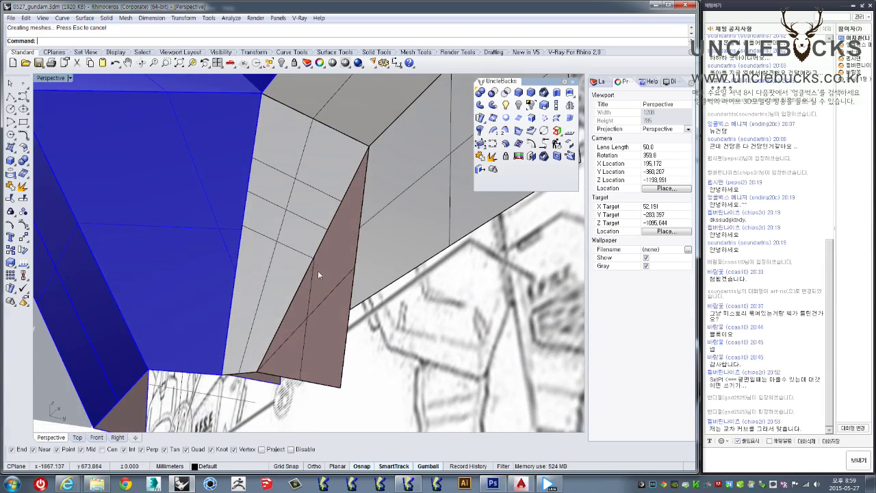
{"action": "left_click", "coordinate": [318, 272]}
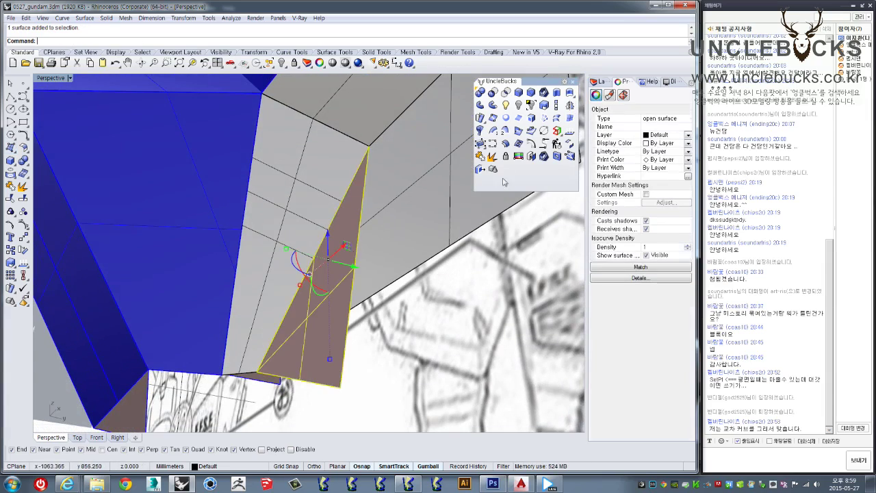
{"action": "left_click", "coordinate": [543, 131]}
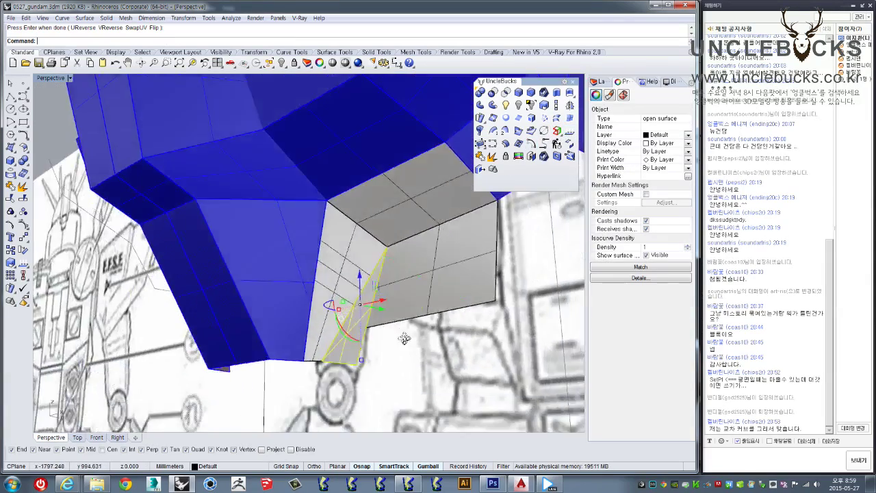
{"action": "mouse_move", "coordinate": [421, 363]}
{"action": "right_mouse_down"}
{"action": "mouse_move", "coordinate": [401, 343]}
{"action": "mouse_move", "coordinate": [376, 238]}
{"action": "mouse_move", "coordinate": [354, 275]}
{"action": "mouse_move", "coordinate": [277, 280]}
{"action": "right_mouse_up"}
{"action": "key", "text": "Return"}
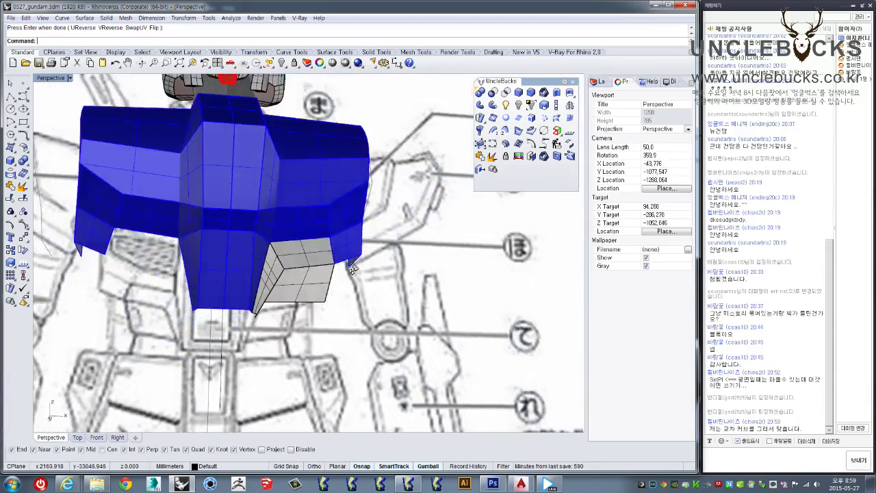
Step: Inspect the narrow strip and the grey panel's front face, then clear the selection
{"action": "scroll", "coordinate": [277, 281], "scroll_direction": "up", "scroll_amount": 5}
{"action": "left_click", "coordinate": [289, 314]}
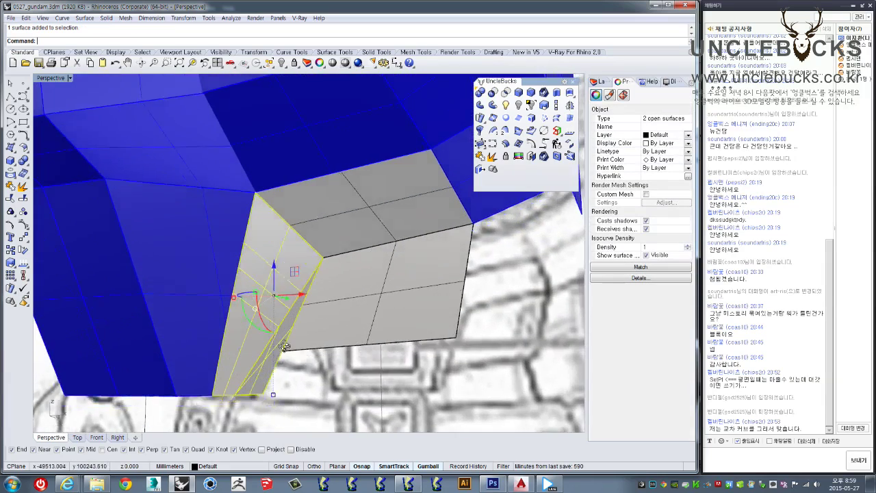
{"action": "scroll", "coordinate": [289, 313], "scroll_direction": "up", "scroll_amount": 1}
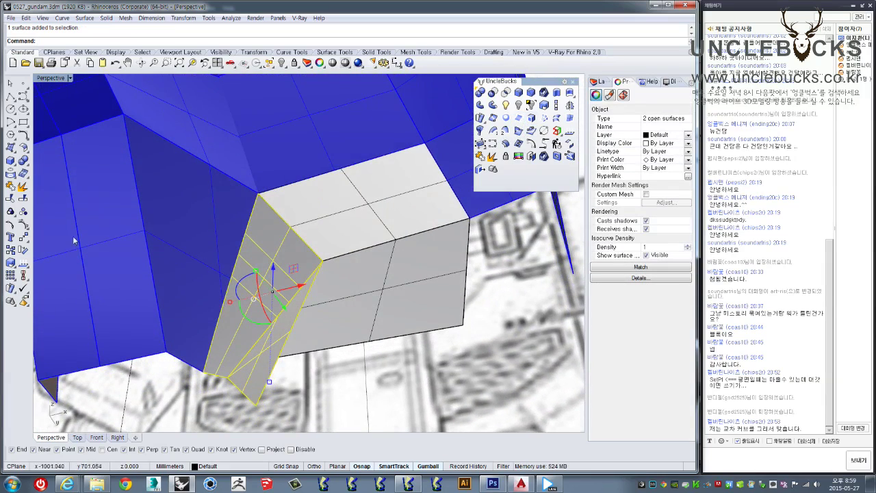
{"action": "key", "text": "Escape"}
{"action": "left_click", "coordinate": [369, 294]}
{"action": "mouse_move", "coordinate": [370, 294]}
{"action": "right_mouse_down"}
{"action": "mouse_move", "coordinate": [388, 244]}
{"action": "mouse_move", "coordinate": [401, 248]}
{"action": "right_mouse_up"}
{"action": "scroll", "coordinate": [388, 245], "scroll_direction": "down", "scroll_amount": 5}
{"action": "key", "text": "Escape"}
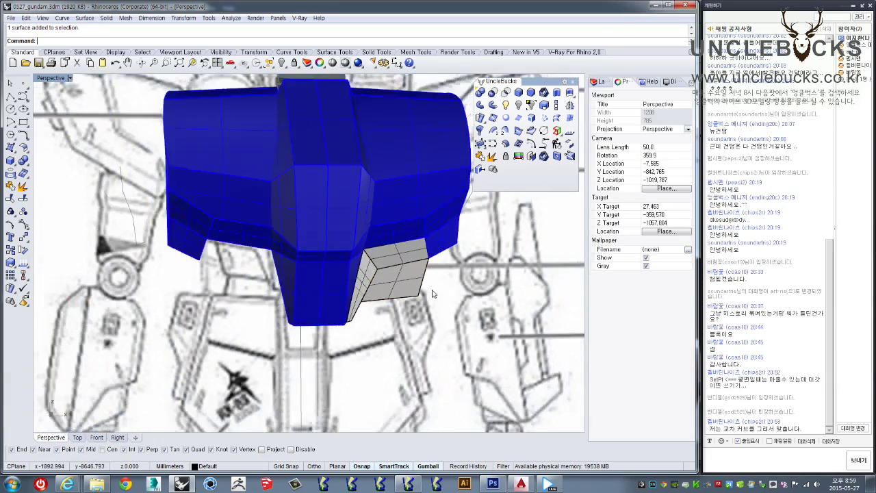
{"action": "double_click", "coordinate": [55, 78]}
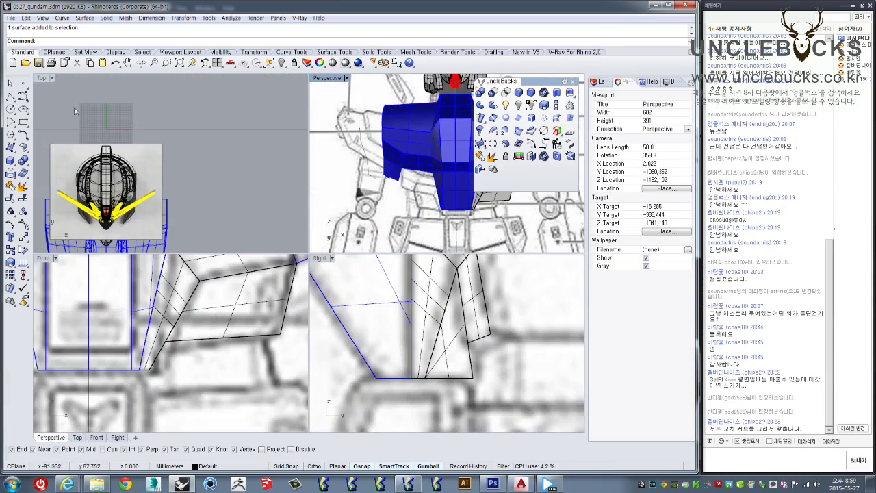
{"action": "double_click", "coordinate": [43, 258]}
{"action": "scroll", "coordinate": [355, 287], "scroll_direction": "up", "scroll_amount": 3}
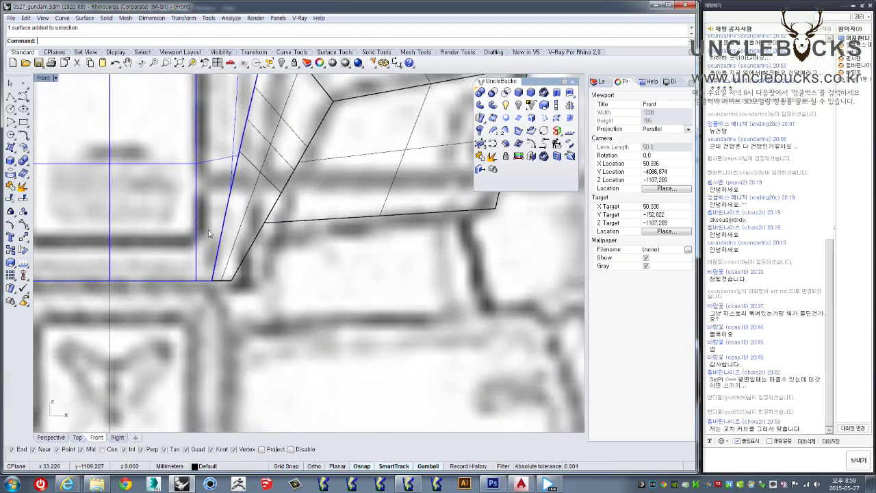
{"action": "scroll", "coordinate": [355, 287], "scroll_direction": "down", "scroll_amount": 2}
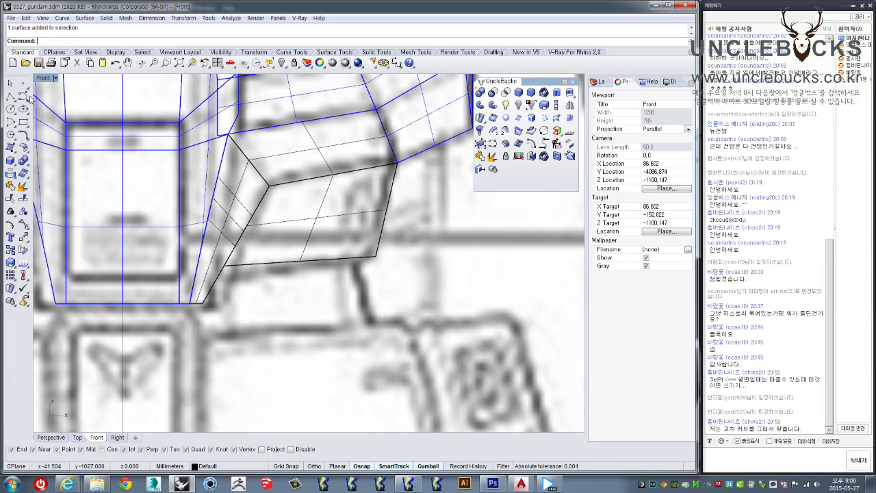
{"action": "left_click", "coordinate": [10, 98]}
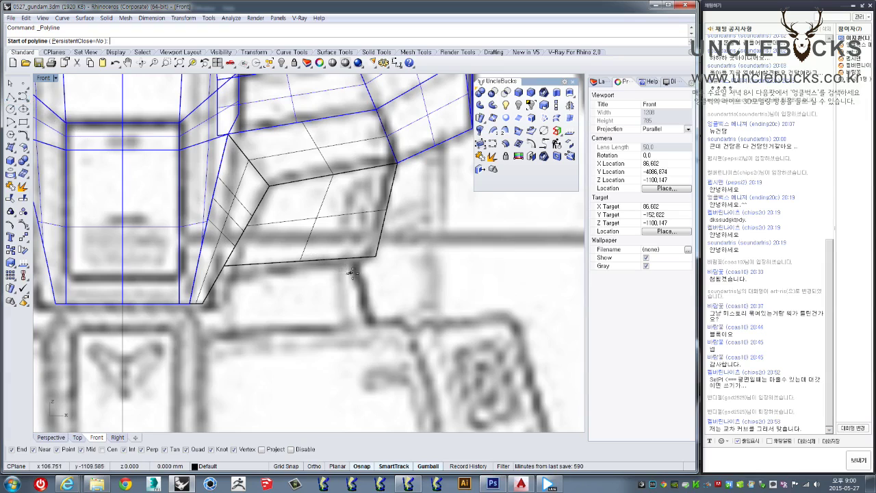
{"action": "right_click_drag", "start_coordinate": [326, 280], "coordinate": [321, 301]}
{"action": "key", "text": "Escape"}
{"action": "scroll", "coordinate": [319, 301], "scroll_direction": "down", "scroll_amount": 3}
{"action": "scroll", "coordinate": [321, 305], "scroll_direction": "down", "scroll_amount": 1}
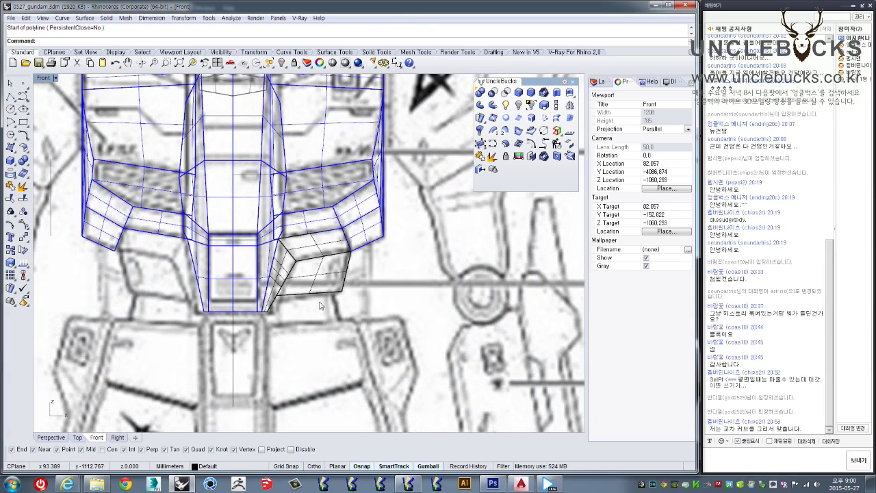
{"action": "scroll", "coordinate": [319, 306], "scroll_direction": "up", "scroll_amount": 2}
{"action": "scroll", "coordinate": [319, 305], "scroll_direction": "up", "scroll_amount": 3}
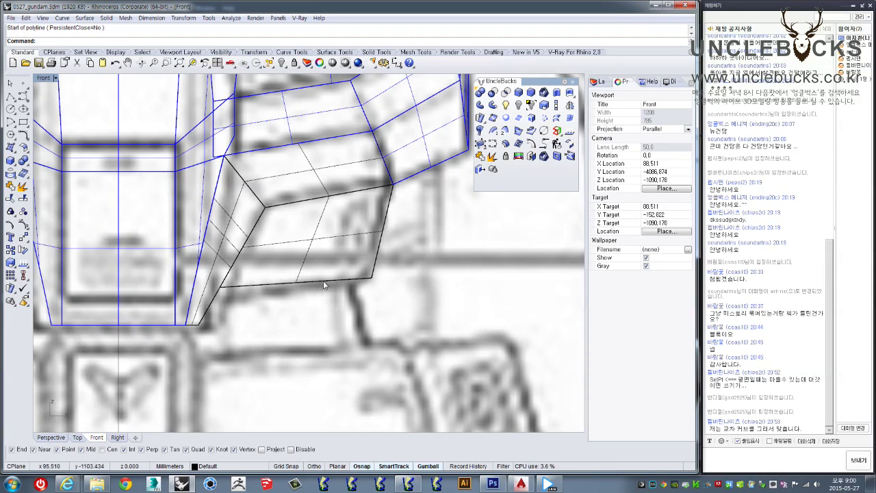
{"action": "double_click", "coordinate": [45, 78]}
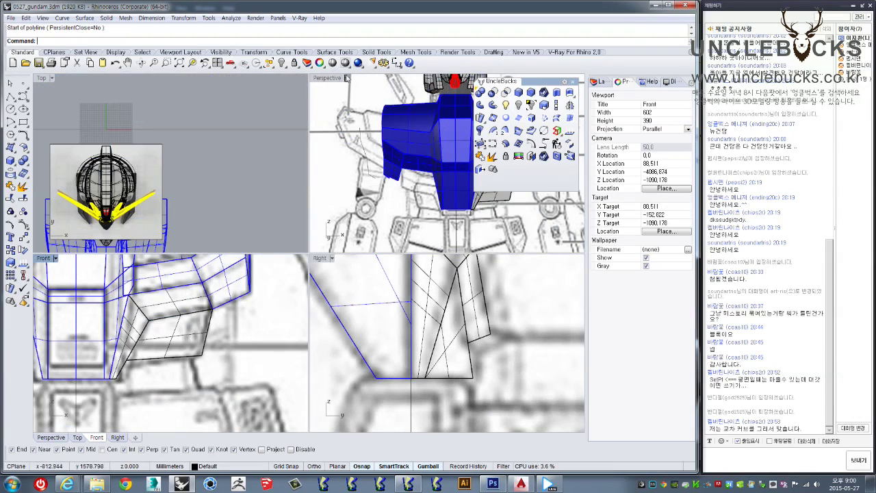
{"action": "double_click", "coordinate": [353, 78]}
{"action": "mouse_move", "coordinate": [327, 182]}
{"action": "right_mouse_down"}
{"action": "mouse_move", "coordinate": [411, 229]}
{"action": "mouse_move", "coordinate": [281, 266]}
{"action": "right_mouse_up"}
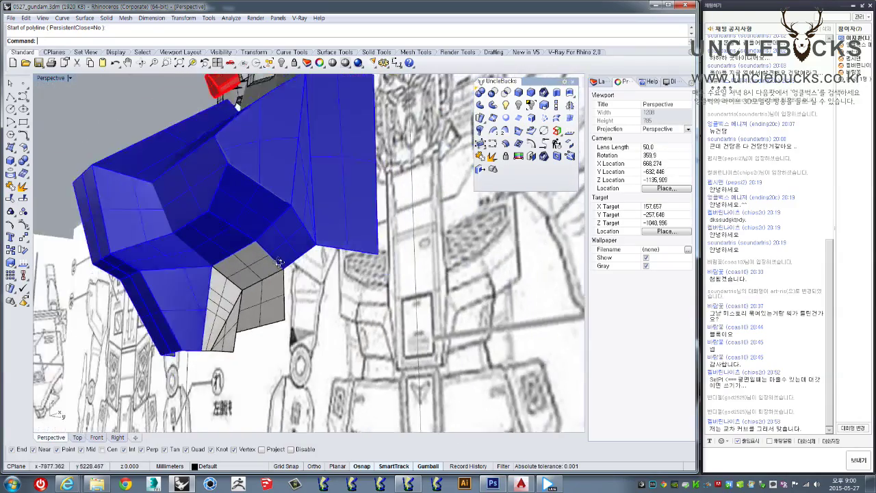
{"action": "scroll", "coordinate": [281, 266], "scroll_direction": "up", "scroll_amount": 2}
{"action": "scroll", "coordinate": [284, 260], "scroll_direction": "up", "scroll_amount": 2}
{"action": "scroll", "coordinate": [287, 258], "scroll_direction": "up", "scroll_amount": 3}
{"action": "scroll", "coordinate": [288, 254], "scroll_direction": "up", "scroll_amount": 2}
{"action": "right_click_drag", "start_coordinate": [288, 254], "coordinate": [285, 245]}
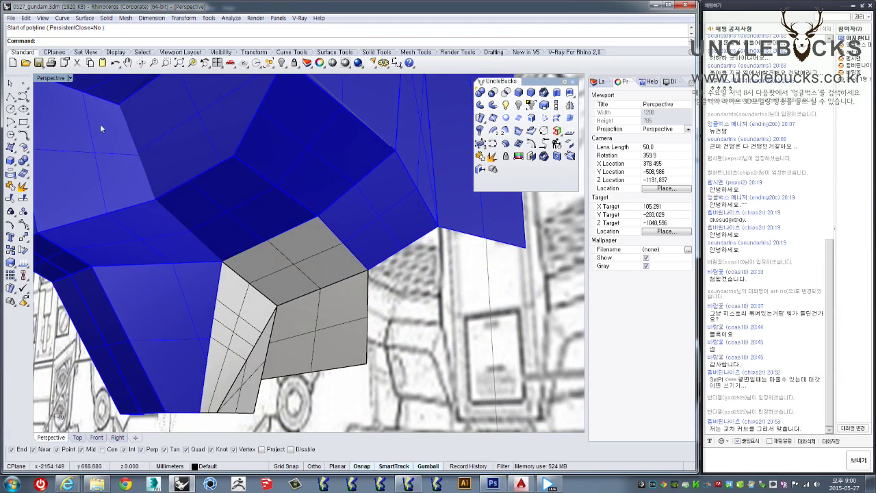
{"action": "double_click", "coordinate": [42, 79]}
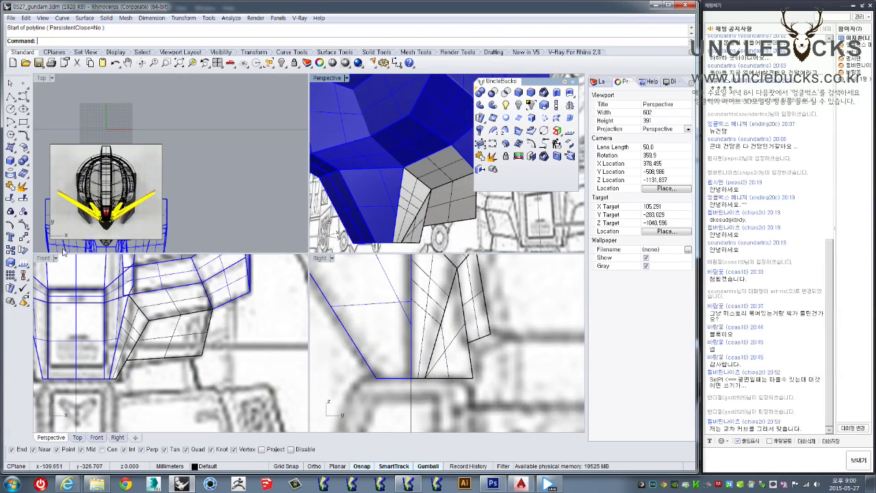
{"action": "scroll", "coordinate": [253, 293], "scroll_direction": "up", "scroll_amount": 3}
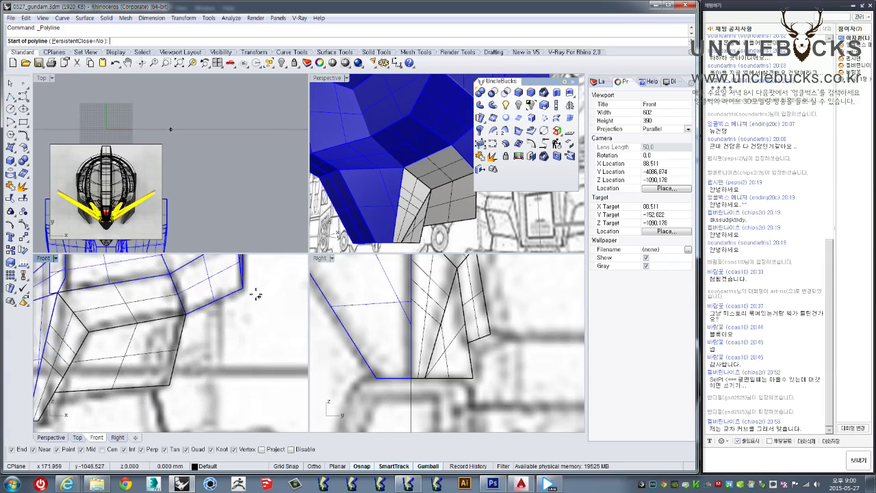
Step: Draw a two-point polyline, then pick the old side guide curve from the overlapping objects and delete it
{"action": "left_click", "coordinate": [190, 315]}
{"action": "left_click", "coordinate": [89, 332]}
{"action": "key", "text": "Return"}
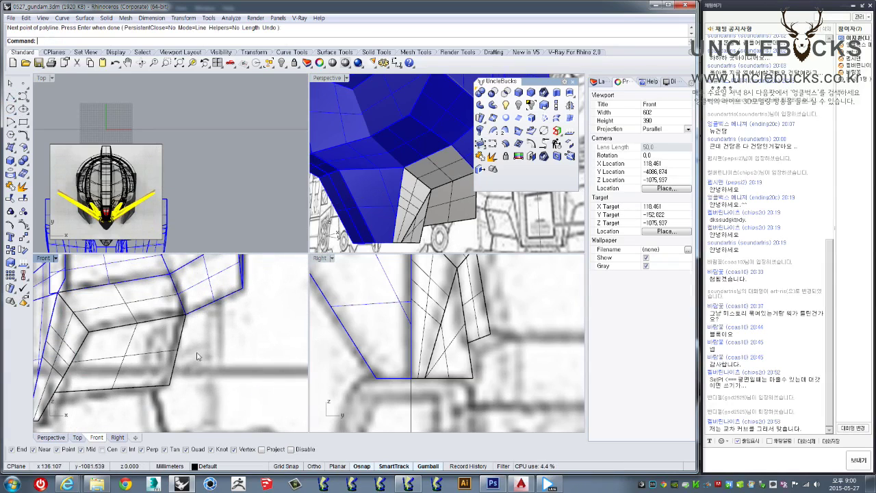
{"action": "left_click_drag", "start_coordinate": [207, 364], "coordinate": [212, 344]}
{"action": "left_click", "coordinate": [389, 284]}
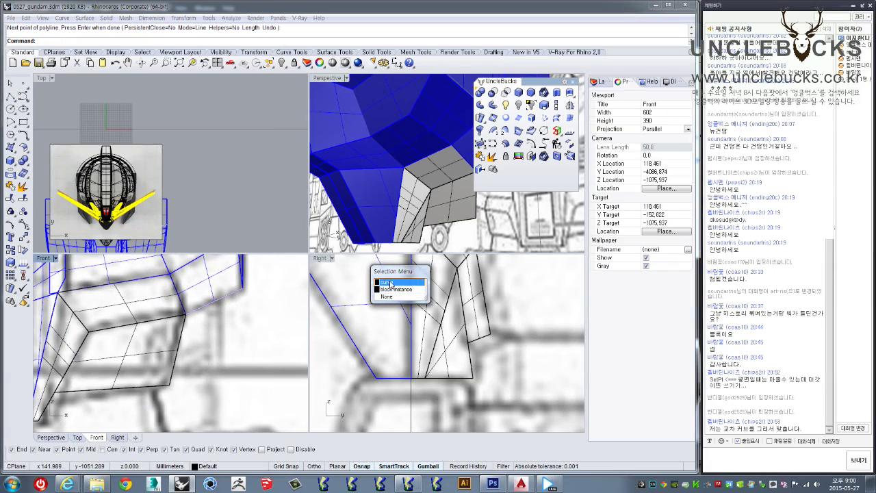
{"action": "left_click", "coordinate": [390, 283]}
{"action": "right_click_drag", "start_coordinate": [426, 120], "coordinate": [555, 70]}
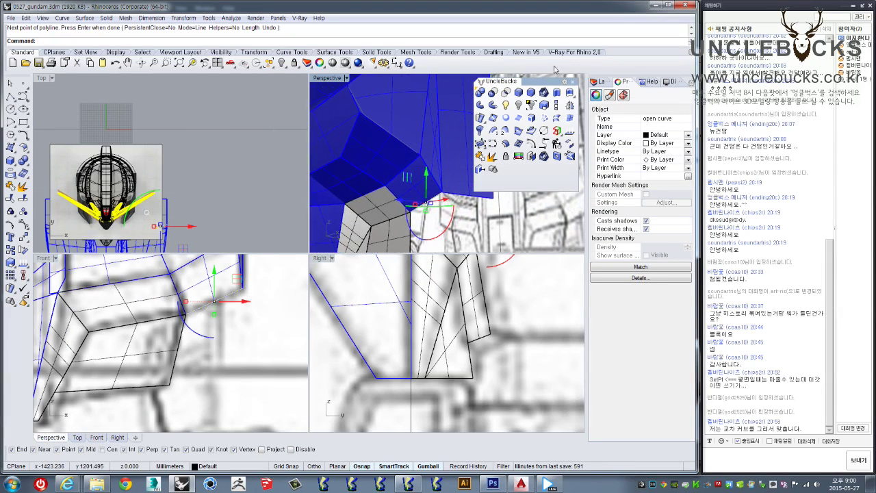
{"action": "left_click_drag", "start_coordinate": [523, 81], "coordinate": [254, 82]}
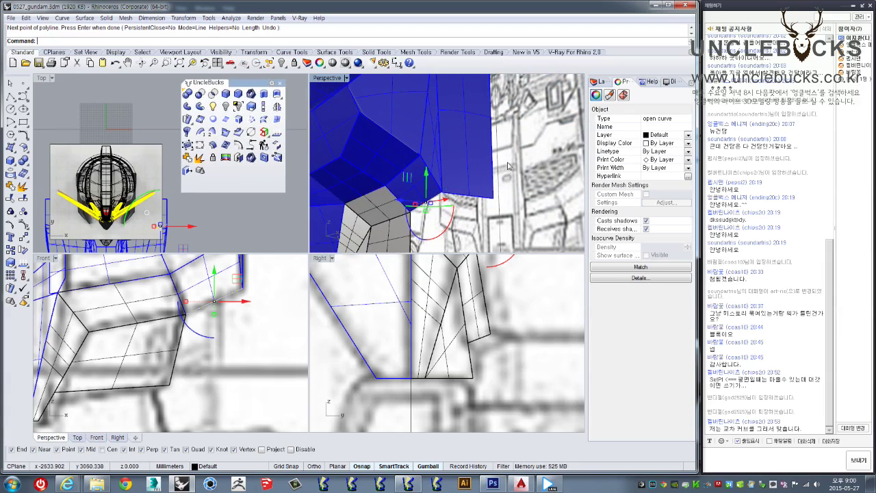
{"action": "right_click_drag", "start_coordinate": [508, 166], "coordinate": [515, 155]}
{"action": "right_click_drag", "start_coordinate": [443, 194], "coordinate": [438, 205]}
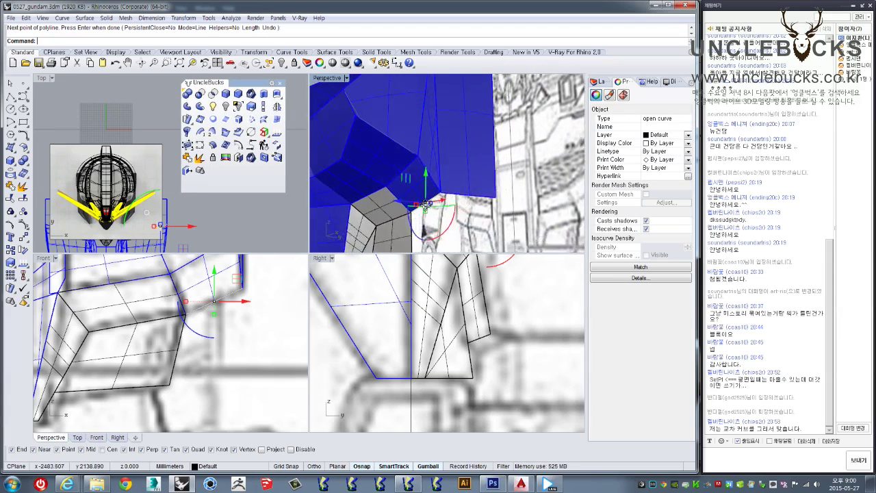
{"action": "key", "text": "Delete"}
Step: Draw a new two-point polyline starting at the armour vertex in the Front view
{"action": "right_click_drag", "start_coordinate": [280, 268], "coordinate": [281, 293]}
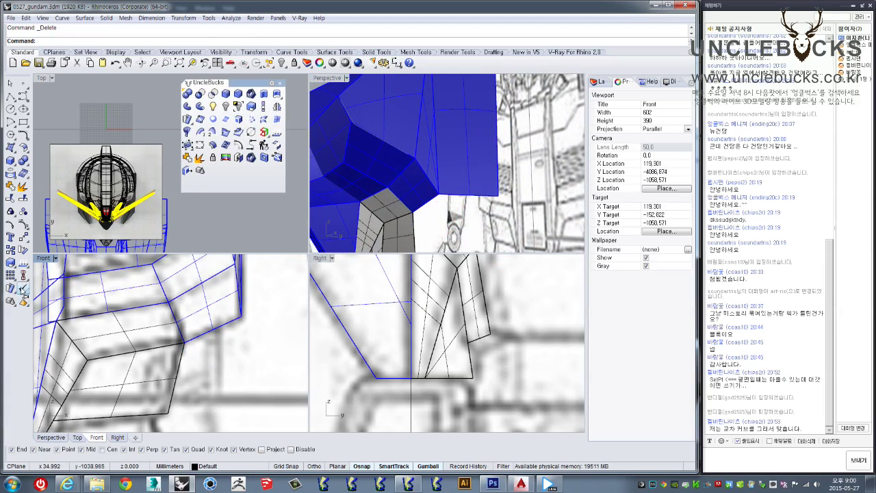
{"action": "left_click", "coordinate": [11, 96]}
{"action": "left_click", "coordinate": [184, 342]}
{"action": "left_click", "coordinate": [202, 376]}
{"action": "key", "text": "Escape"}
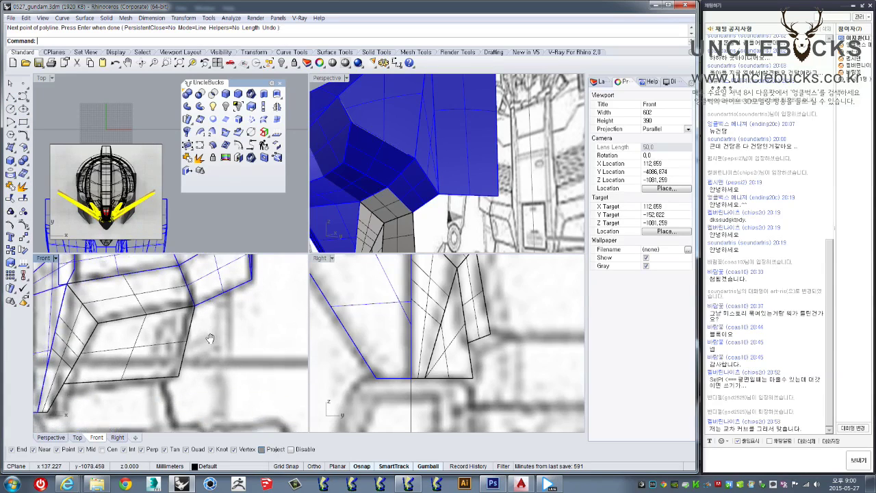
Step: Select the new curve from the overlapping objects and frame it in a maximized Perspective view
{"action": "scroll", "coordinate": [226, 322], "scroll_direction": "down", "scroll_amount": 1}
{"action": "scroll", "coordinate": [226, 322], "scroll_direction": "down", "scroll_amount": 1}
{"action": "left_click_drag", "start_coordinate": [189, 353], "coordinate": [259, 279]}
{"action": "key", "text": "Escape"}
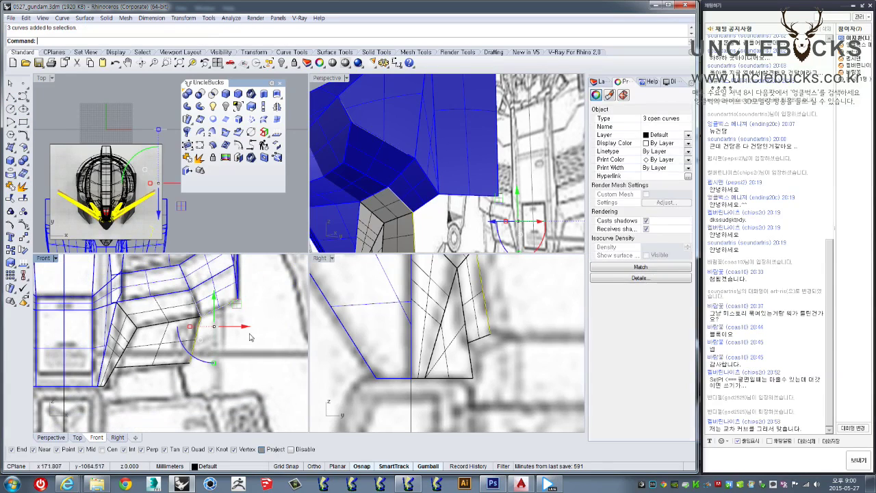
{"action": "left_click", "coordinate": [375, 282]}
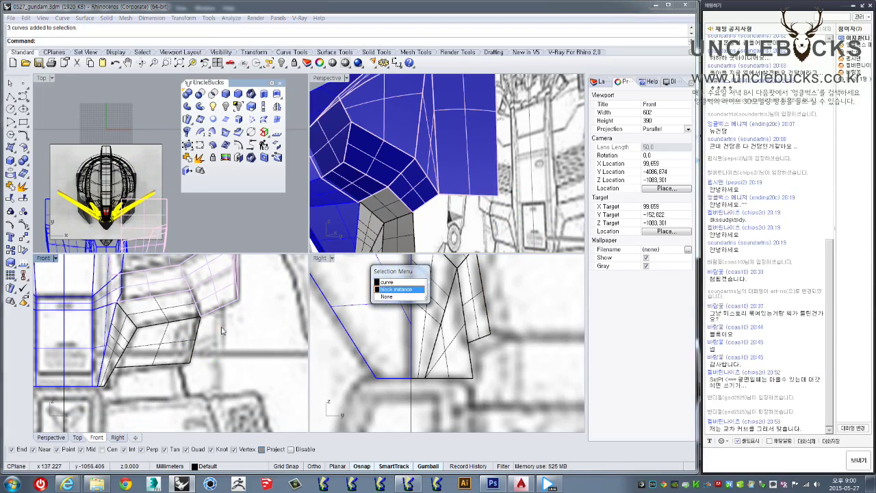
{"action": "left_click", "coordinate": [384, 282]}
{"action": "right_click_drag", "start_coordinate": [182, 212], "coordinate": [169, 228]}
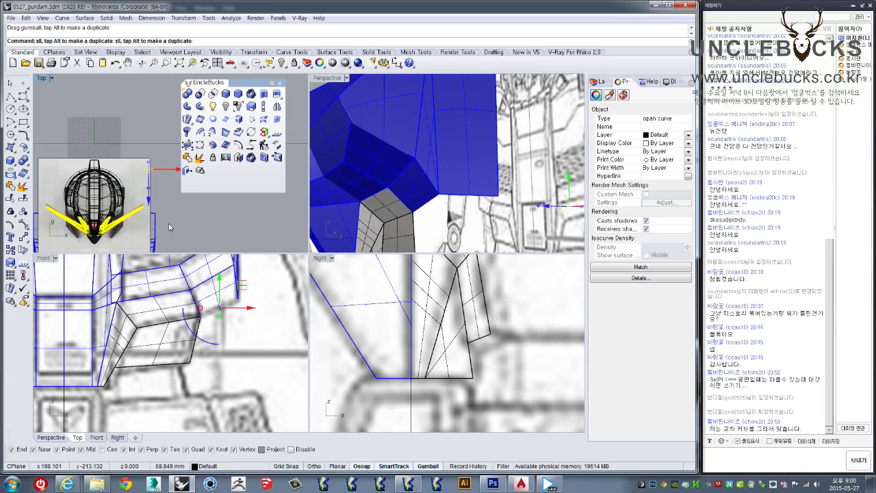
{"action": "scroll", "coordinate": [170, 227], "scroll_direction": "down", "scroll_amount": 3}
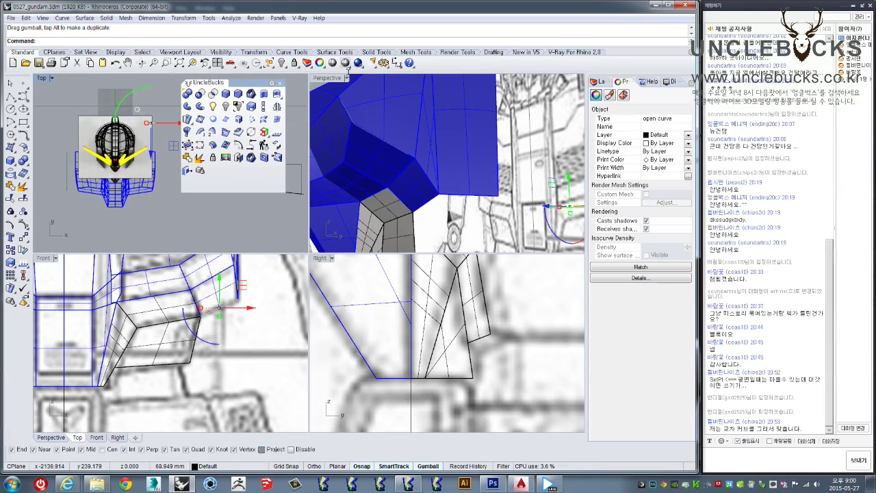
{"action": "double_click", "coordinate": [332, 81]}
{"action": "right_click_drag", "start_coordinate": [352, 165], "coordinate": [287, 460]}
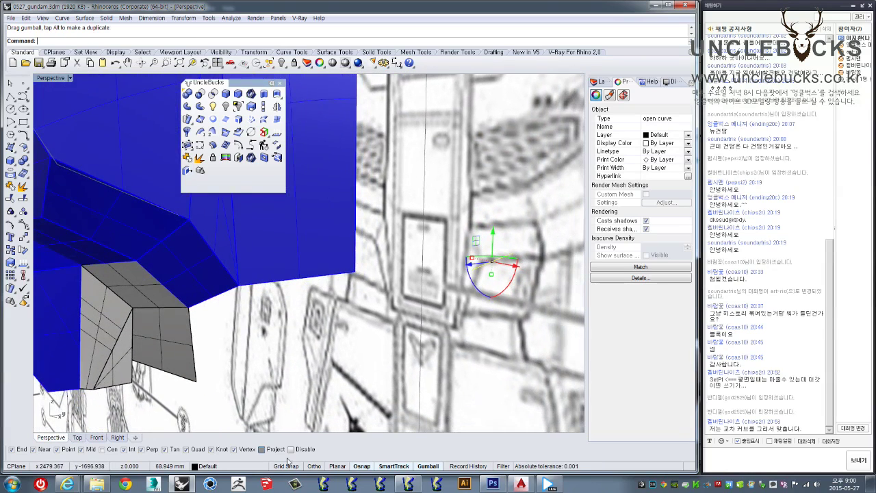
{"action": "right_click_drag", "start_coordinate": [462, 264], "coordinate": [459, 284]}
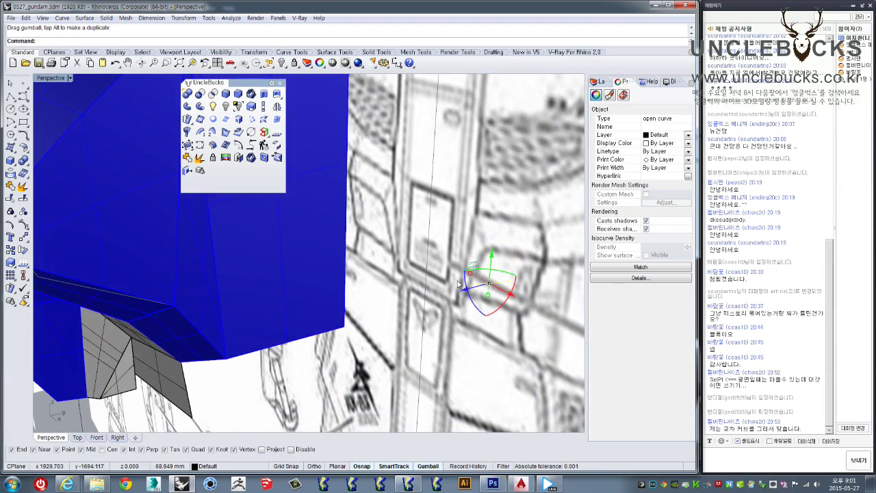
Step: Move the curve with M to sit beneath the blue armour's lower edge, then start Loft
{"action": "type", "text": "m"}
{"action": "key", "text": "Return"}
{"action": "left_click", "coordinate": [510, 281]}
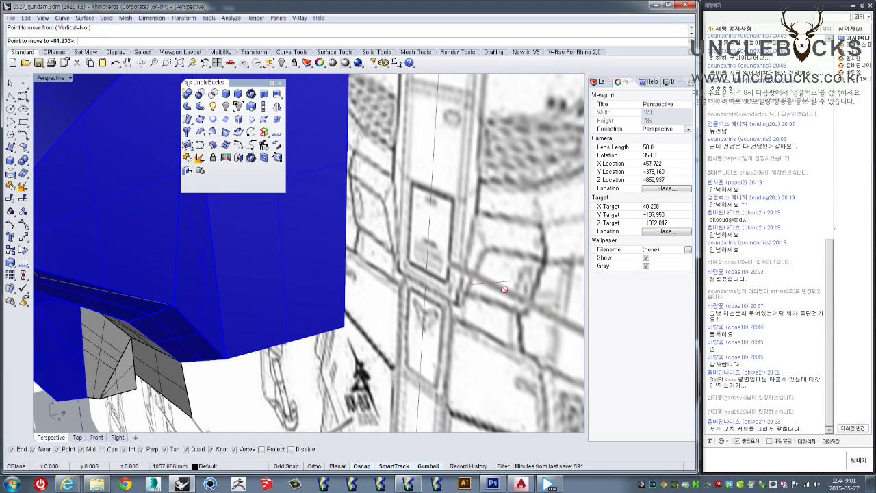
{"action": "left_click", "coordinate": [348, 329]}
{"action": "mouse_move", "coordinate": [348, 329]}
{"action": "right_mouse_down"}
{"action": "mouse_move", "coordinate": [340, 346]}
{"action": "mouse_move", "coordinate": [478, 268]}
{"action": "right_mouse_up"}
{"action": "left_click", "coordinate": [478, 268]}
{"action": "left_click", "coordinate": [343, 280]}
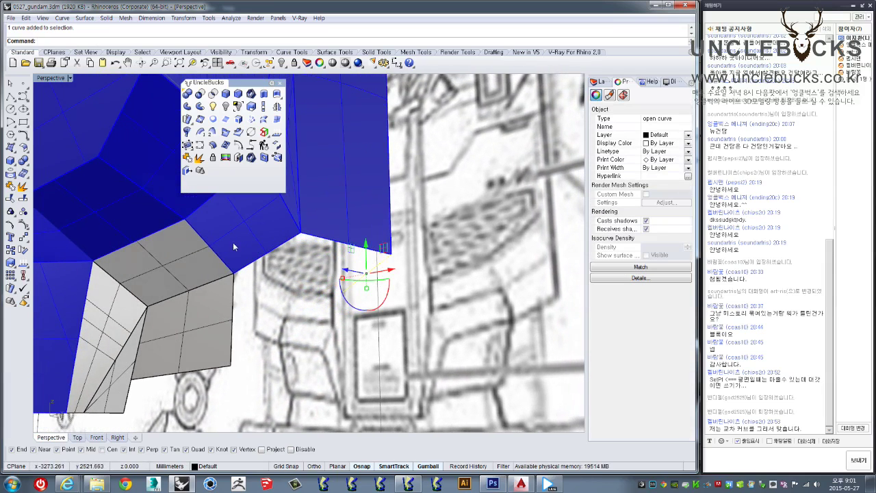
{"action": "right_click_drag", "start_coordinate": [288, 262], "coordinate": [280, 268]}
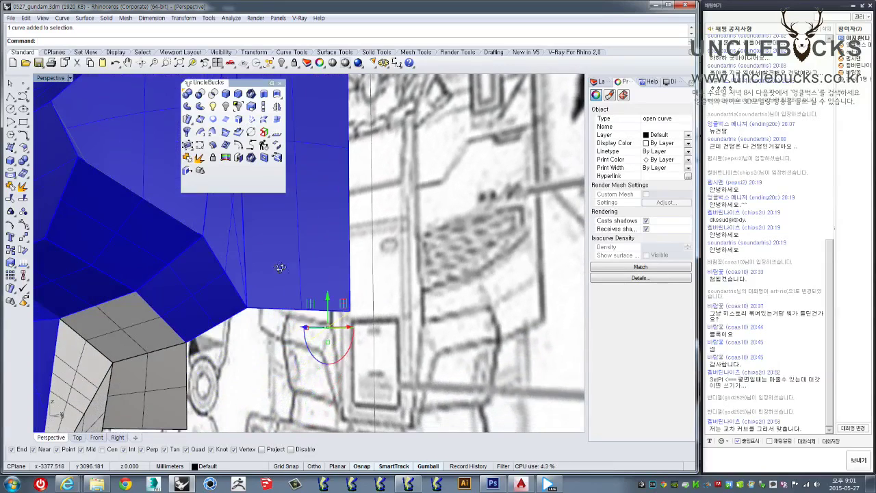
{"action": "left_click", "coordinate": [254, 340]}
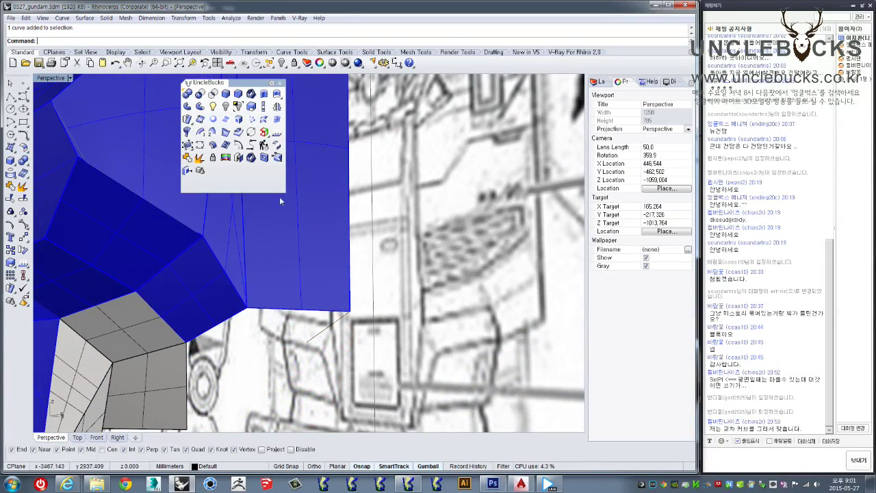
{"action": "left_click", "coordinate": [278, 331]}
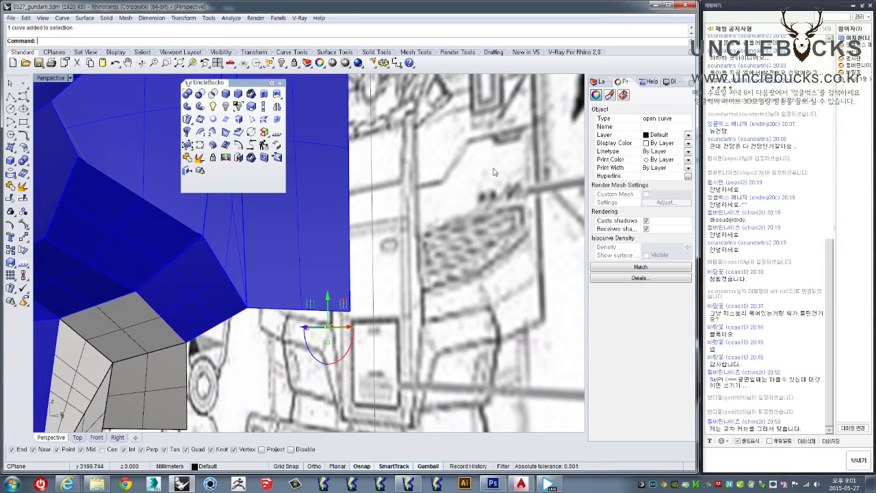
{"action": "left_click", "coordinate": [266, 121]}
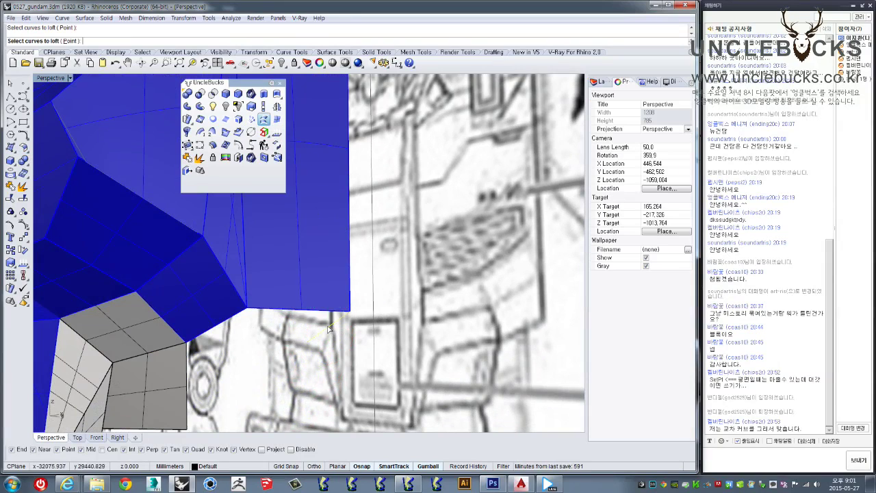
Step: Cancel Loft and open the blue chest armour block for editing
{"action": "right_click_drag", "start_coordinate": [229, 322], "coordinate": [237, 307]}
{"action": "key", "text": "Escape"}
{"action": "left_click", "coordinate": [236, 307]}
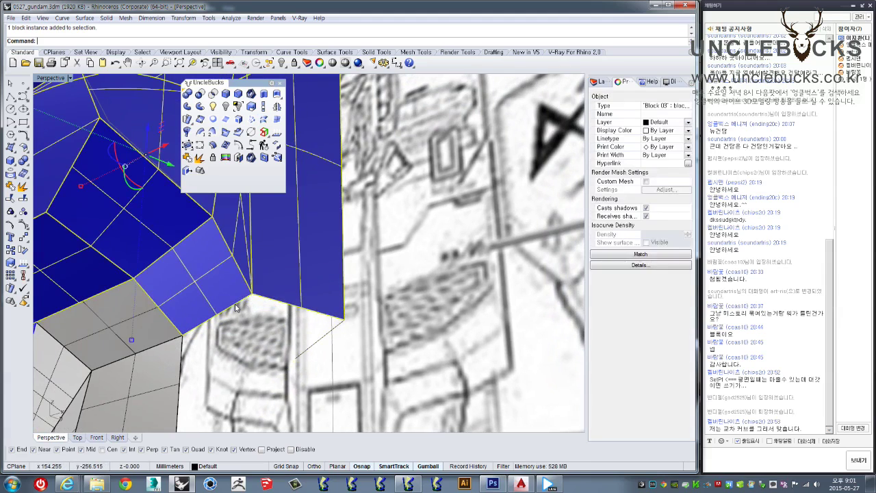
{"action": "key", "text": "Escape"}
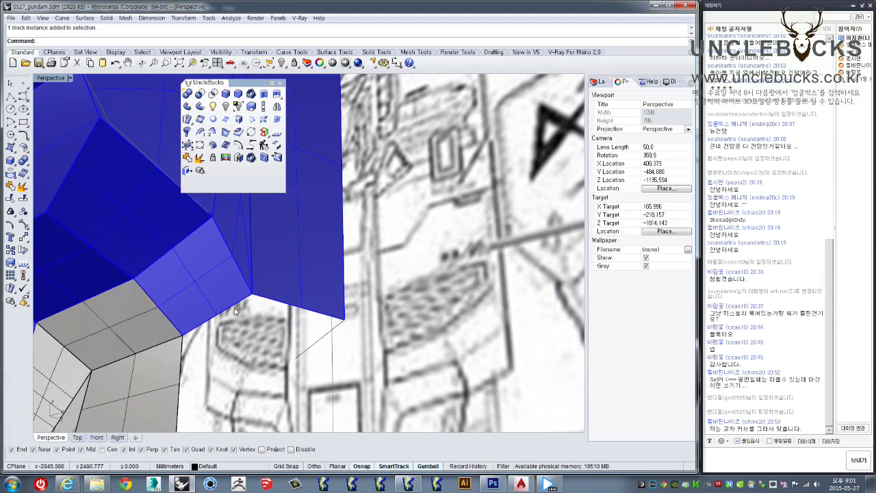
{"action": "left_click", "coordinate": [236, 307]}
{"action": "double_click", "coordinate": [236, 306]}
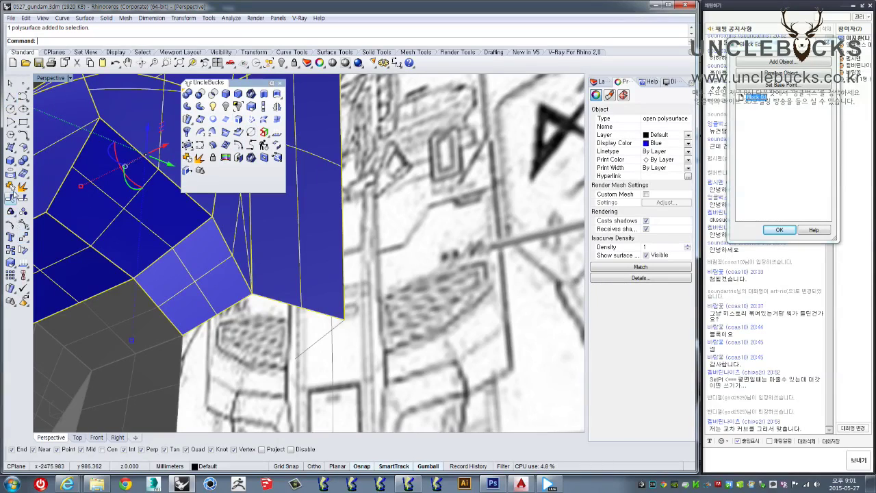
Step: Create a four-corner-point surface under the armour's lower edge and check its direction
{"action": "left_click", "coordinate": [11, 149]}
{"action": "left_click", "coordinate": [239, 306]}
{"action": "left_click", "coordinate": [252, 296]}
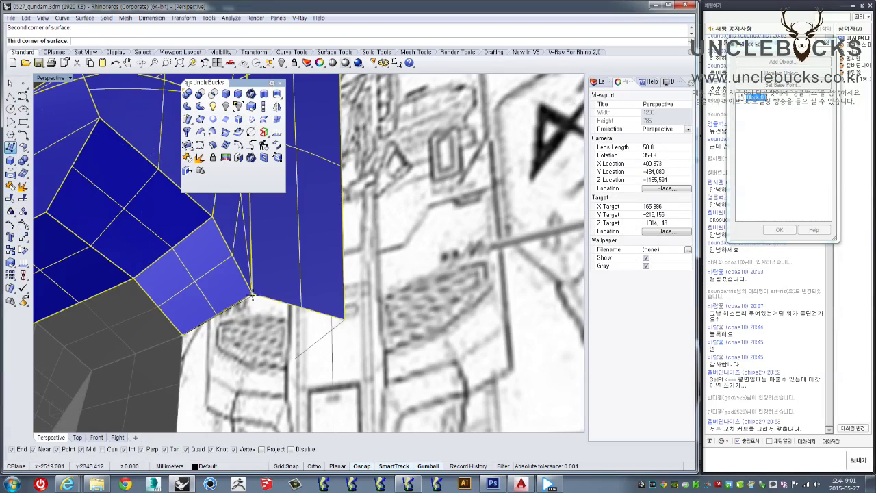
{"action": "left_click", "coordinate": [319, 345]}
{"action": "left_click", "coordinate": [298, 361]}
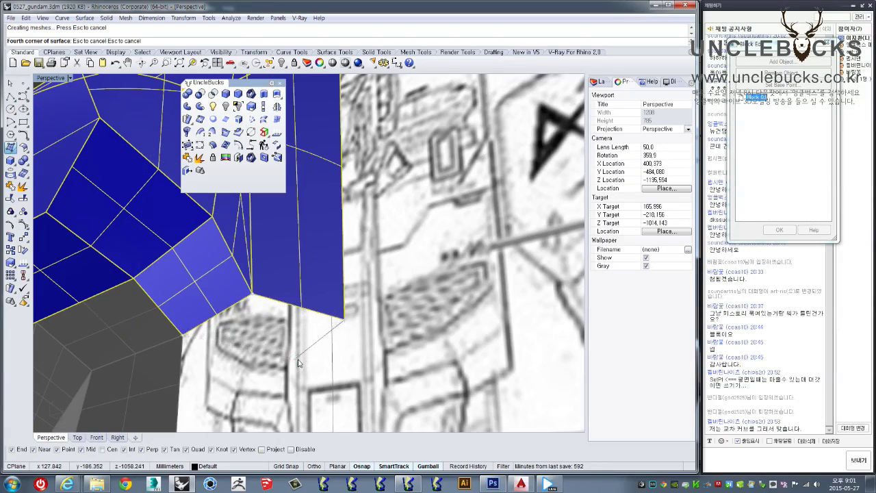
{"action": "right_click_drag", "start_coordinate": [298, 362], "coordinate": [280, 325]}
{"action": "left_click", "coordinate": [291, 293]}
{"action": "key", "text": "Escape"}
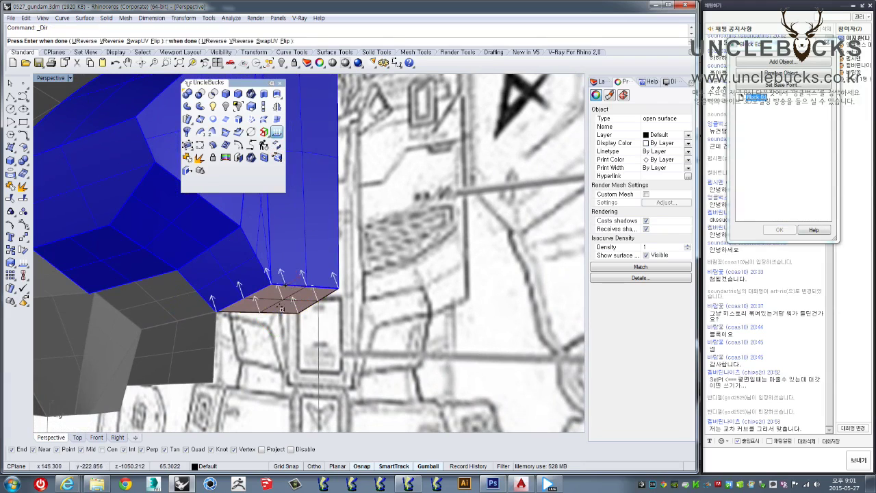
Step: Set the armour and new surface display colour to Blue and finish editing the block
{"action": "left_click", "coordinate": [299, 286]}
{"action": "left_click", "coordinate": [299, 287], "text": "shift"}
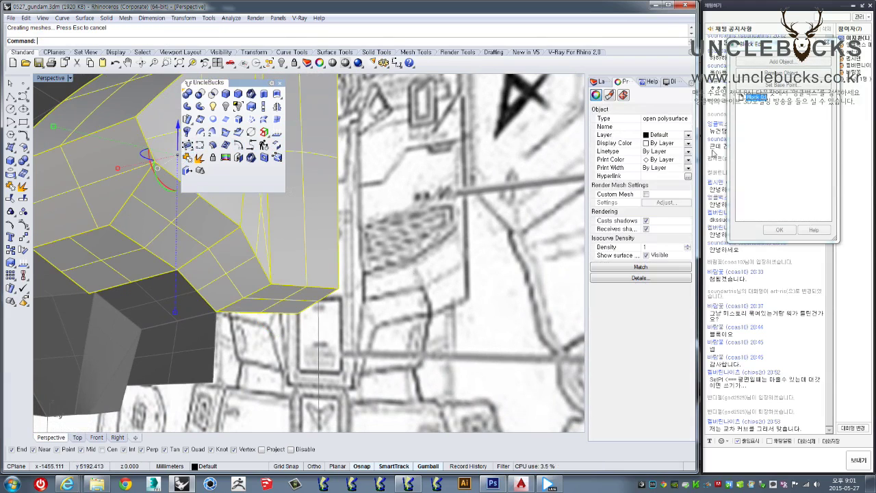
{"action": "mouse_move", "coordinate": [775, 48]}
{"action": "left_mouse_down"}
{"action": "mouse_move", "coordinate": [515, 101]}
{"action": "mouse_move", "coordinate": [456, 101]}
{"action": "left_mouse_up"}
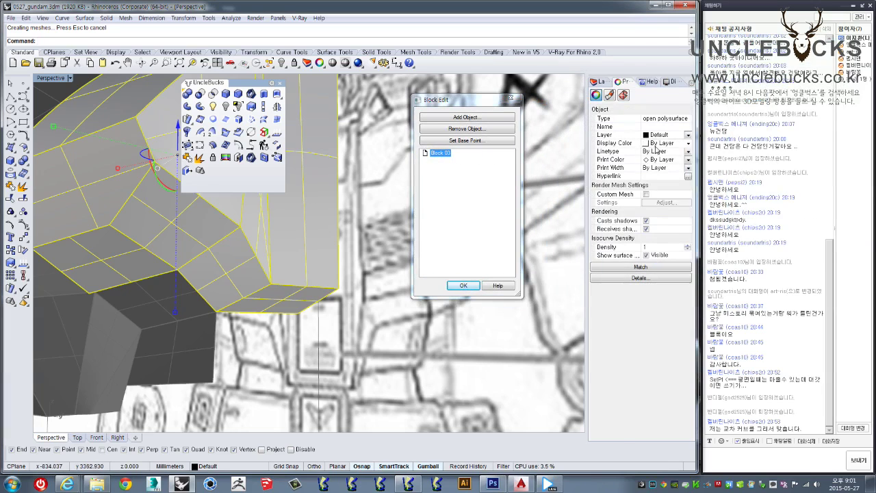
{"action": "left_click", "coordinate": [688, 144]}
{"action": "left_click", "coordinate": [654, 204]}
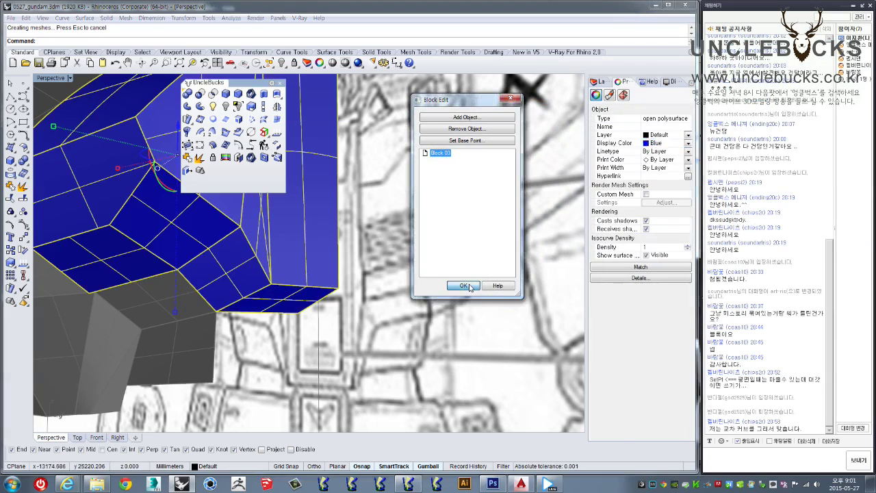
{"action": "left_click", "coordinate": [462, 284]}
{"action": "mouse_move", "coordinate": [440, 322]}
{"action": "right_mouse_down", "text": "shift"}
{"action": "mouse_move", "coordinate": [347, 321]}
{"action": "mouse_move", "coordinate": [456, 301]}
{"action": "mouse_move", "coordinate": [91, 209]}
{"action": "right_mouse_up", "text": "shift"}
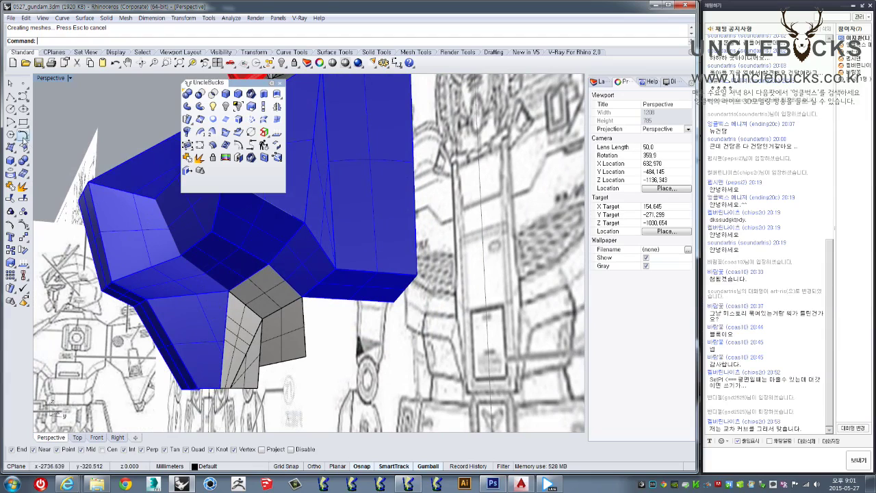
Step: Draw a three-point polyline beside the grey inner panel
{"action": "left_click", "coordinate": [306, 293]}
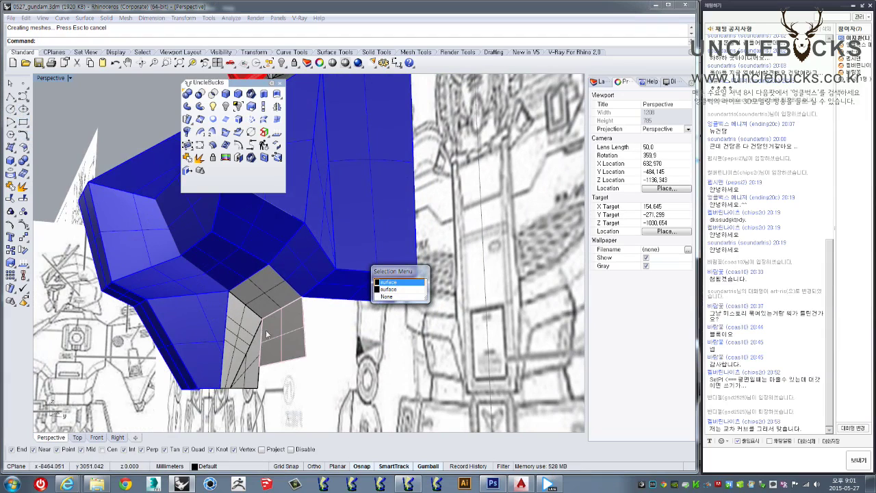
{"action": "key", "text": "Escape"}
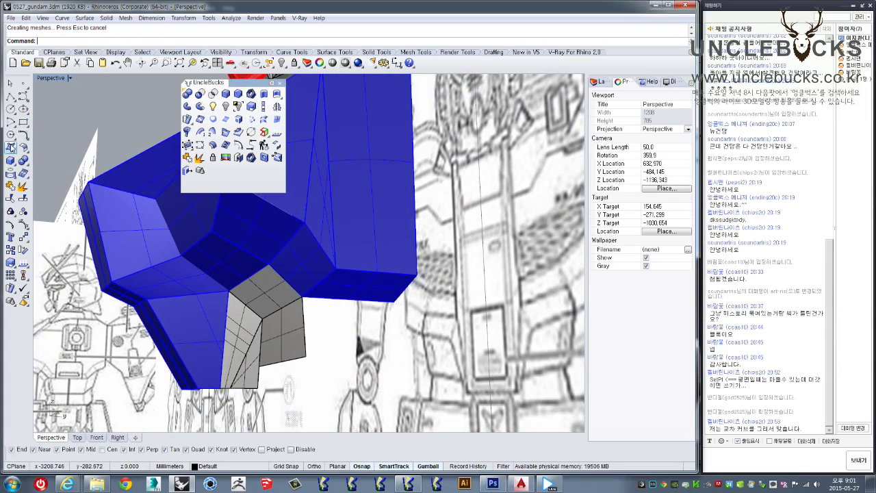
{"action": "left_click", "coordinate": [11, 97]}
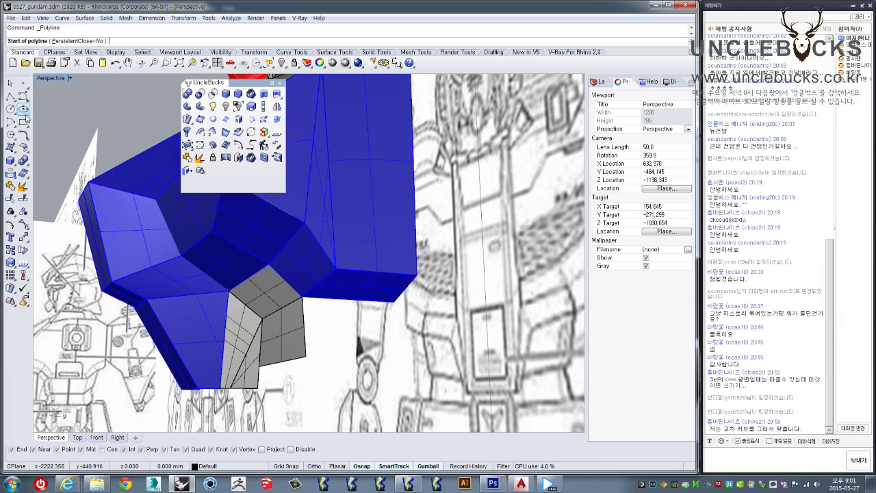
{"action": "left_click", "coordinate": [396, 305]}
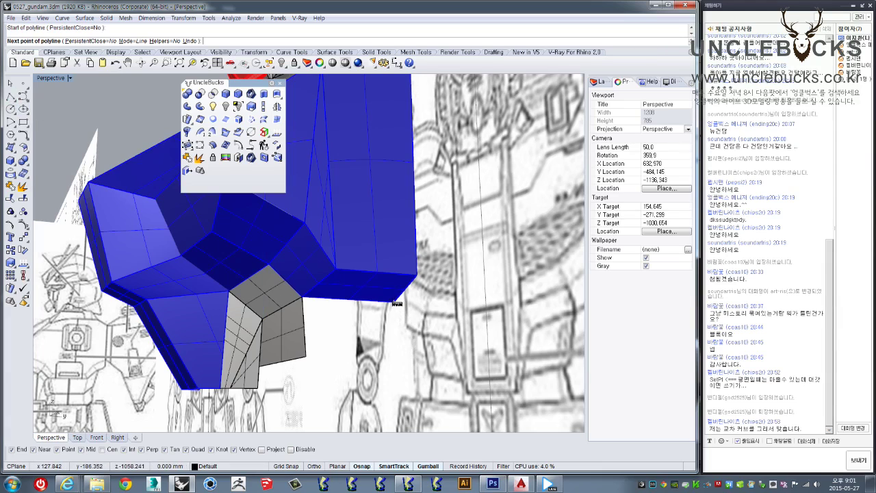
{"action": "left_click", "coordinate": [396, 304]}
{"action": "left_click", "coordinate": [403, 365]}
{"action": "key", "text": "Return"}
Step: Turn on the curve's edit points and move its end point onto the blue armour's lower corner
{"action": "scroll", "coordinate": [418, 356], "scroll_direction": "up", "scroll_amount": 2}
{"action": "scroll", "coordinate": [423, 354], "scroll_direction": "up", "scroll_amount": 2}
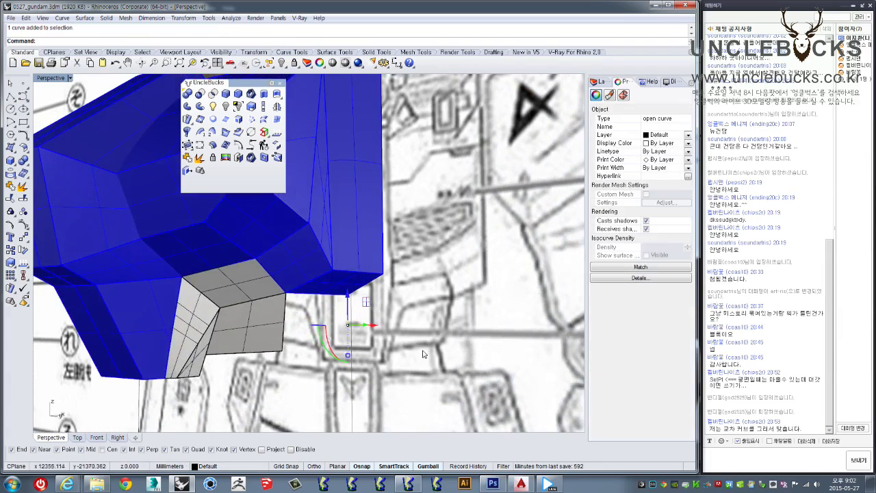
{"action": "scroll", "coordinate": [422, 354], "scroll_direction": "up", "scroll_amount": 2}
{"action": "scroll", "coordinate": [389, 348], "scroll_direction": "up", "scroll_amount": 2}
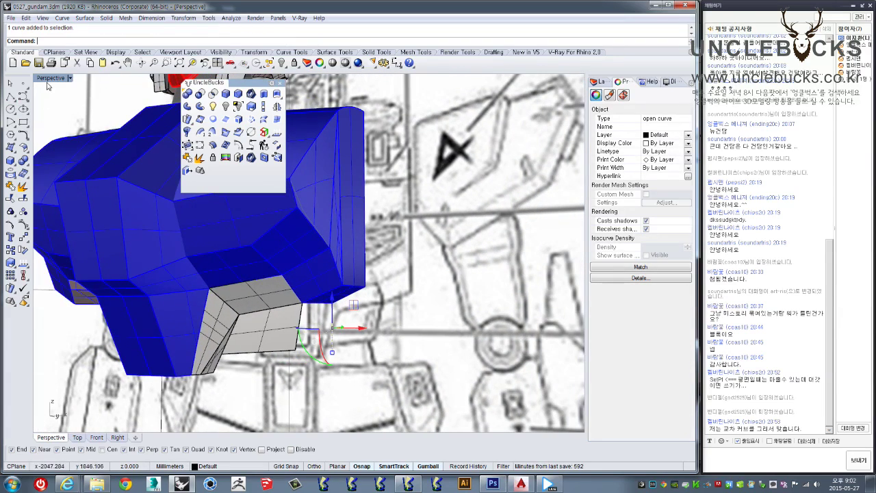
{"action": "double_click", "coordinate": [49, 79]}
{"action": "scroll", "coordinate": [175, 352], "scroll_direction": "up", "scroll_amount": 3}
{"action": "scroll", "coordinate": [137, 336], "scroll_direction": "up", "scroll_amount": 2}
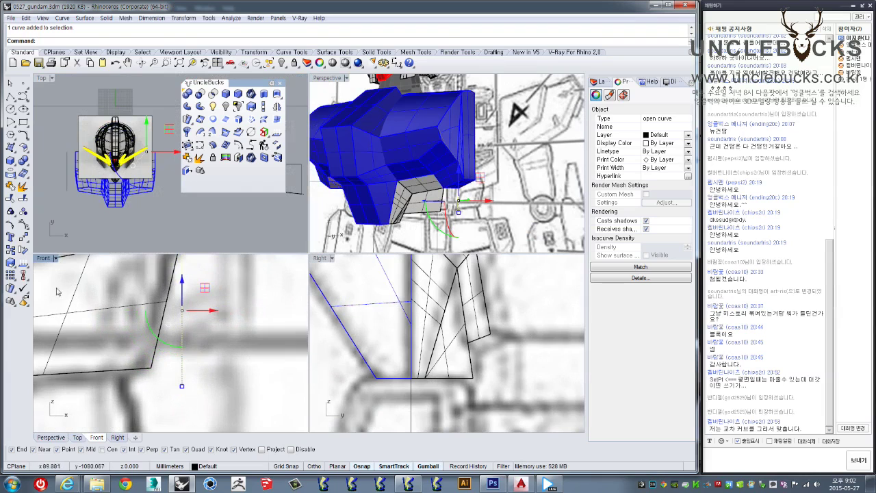
{"action": "left_click", "coordinate": [12, 226]}
{"action": "left_click", "coordinate": [179, 356]}
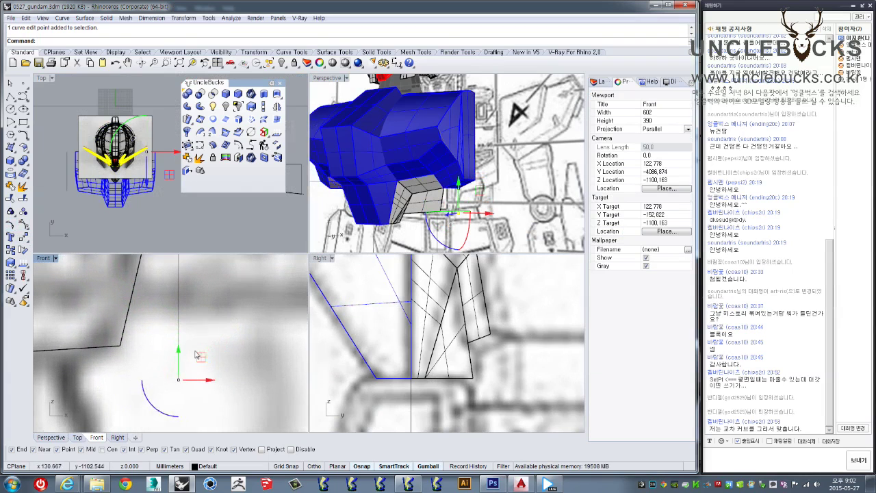
{"action": "scroll", "coordinate": [249, 432], "scroll_direction": "down", "scroll_amount": 2}
{"action": "right_click_drag", "start_coordinate": [246, 377], "coordinate": [258, 372]}
{"action": "right_click", "coordinate": [209, 371]}
{"action": "left_click", "coordinate": [211, 373]}
{"action": "left_click", "coordinate": [159, 338]}
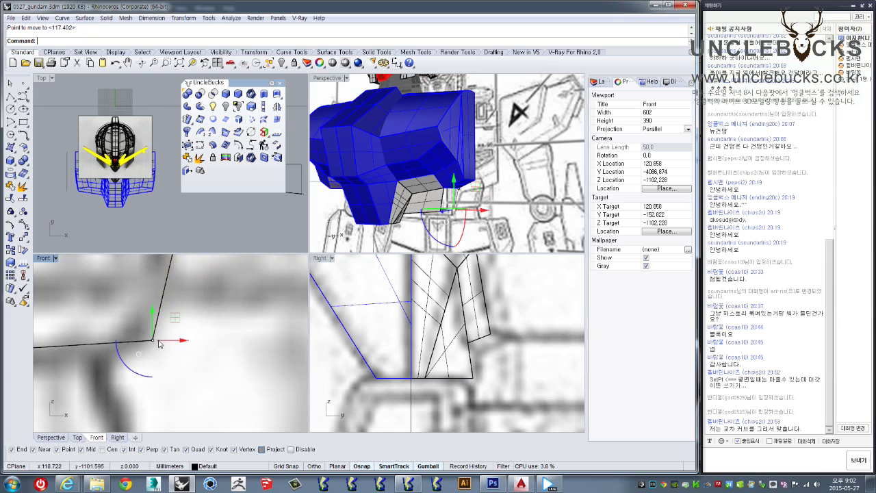
Step: Orbit the maximized Perspective view to inspect the gap beside the grey panel
{"action": "right_click_drag", "start_coordinate": [501, 214], "coordinate": [477, 196]}
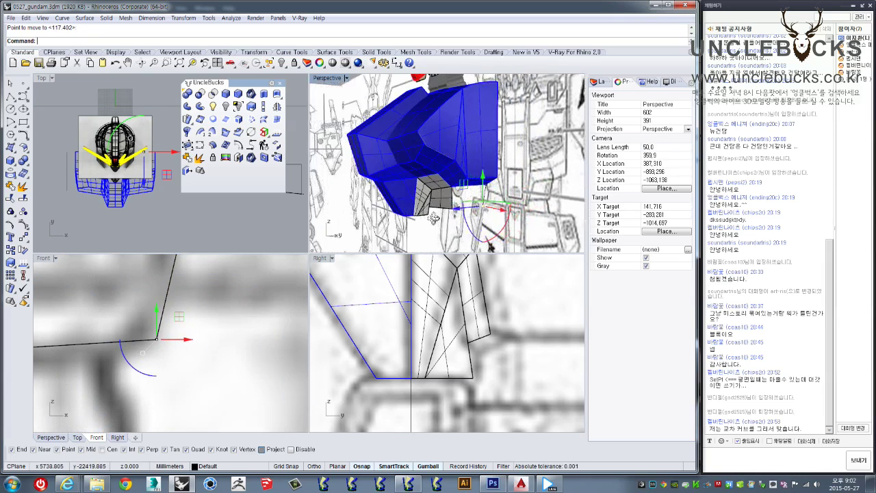
{"action": "double_click", "coordinate": [329, 78]}
{"action": "mouse_move", "coordinate": [328, 89]}
{"action": "right_mouse_down"}
{"action": "mouse_move", "coordinate": [395, 223]}
{"action": "mouse_move", "coordinate": [344, 304]}
{"action": "right_mouse_up"}
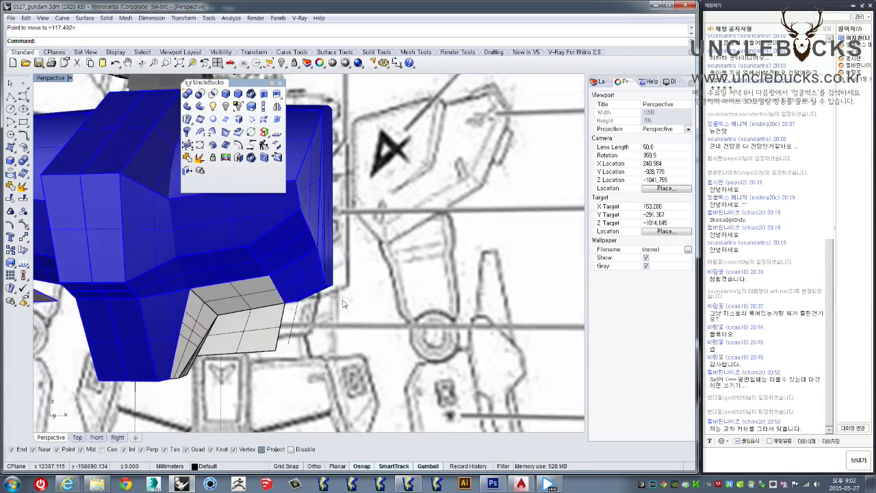
{"action": "scroll", "coordinate": [324, 336], "scroll_direction": "up", "scroll_amount": 2}
{"action": "scroll", "coordinate": [335, 309], "scroll_direction": "up", "scroll_amount": 1}
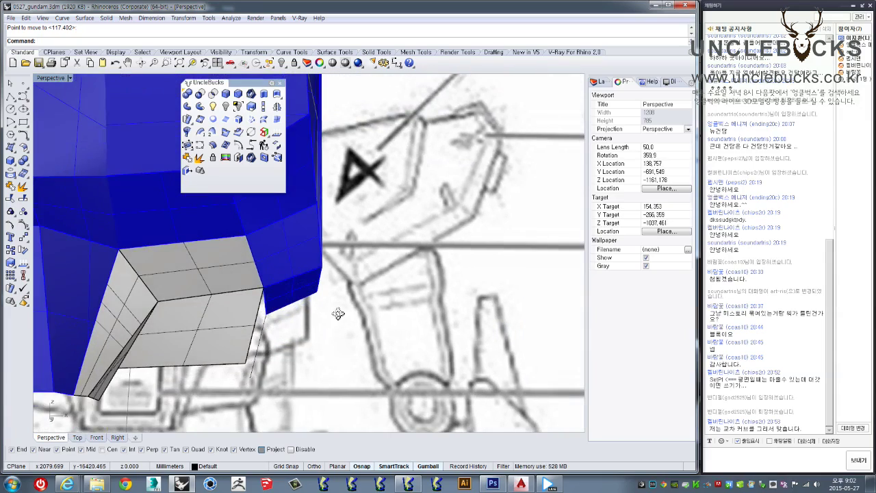
{"action": "scroll", "coordinate": [339, 318], "scroll_direction": "up", "scroll_amount": 2}
{"action": "mouse_move", "coordinate": [340, 318]}
{"action": "right_mouse_down"}
{"action": "mouse_move", "coordinate": [214, 340]}
{"action": "mouse_move", "coordinate": [127, 336]}
{"action": "right_mouse_up"}
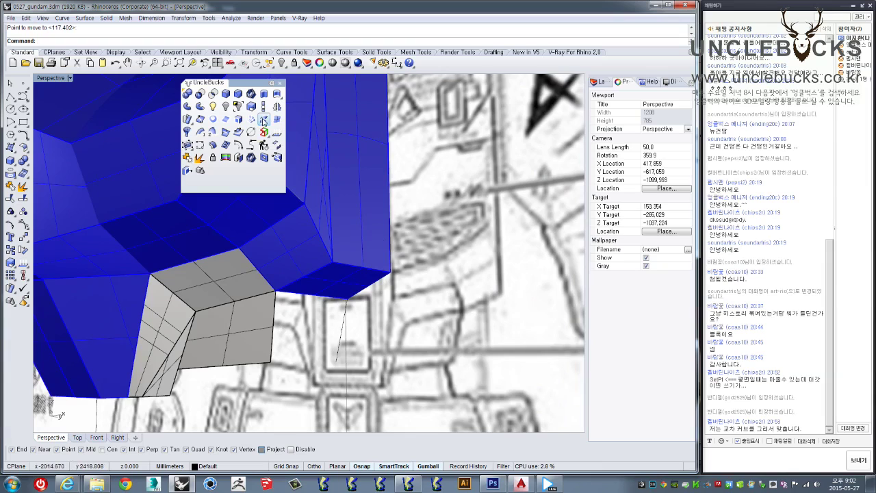
Step: Loft between the grey panel's surface edge and the new curve to form a side surface
{"action": "left_click", "coordinate": [263, 121]}
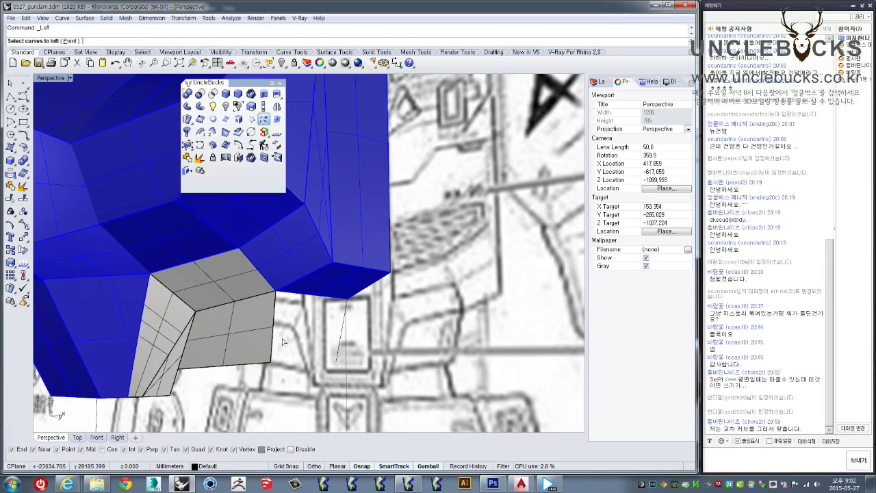
{"action": "left_click", "coordinate": [327, 346]}
{"action": "left_click", "coordinate": [397, 289]}
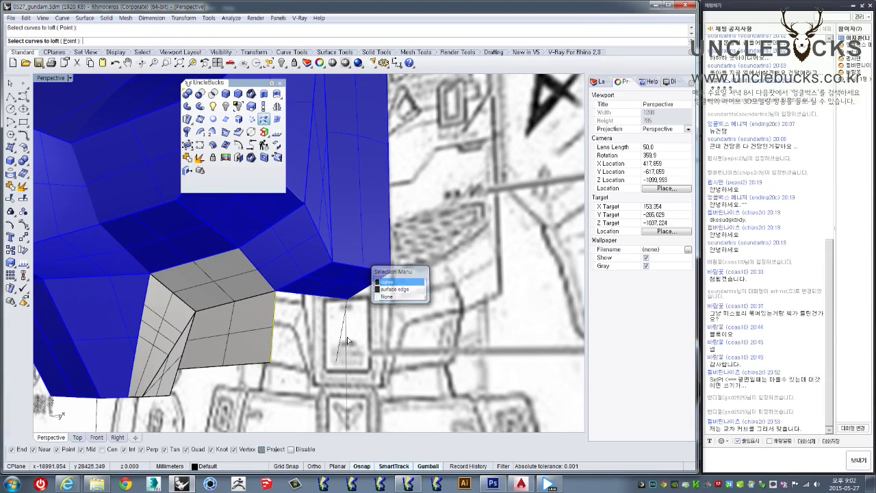
{"action": "left_click", "coordinate": [340, 349]}
{"action": "key", "text": "Return"}
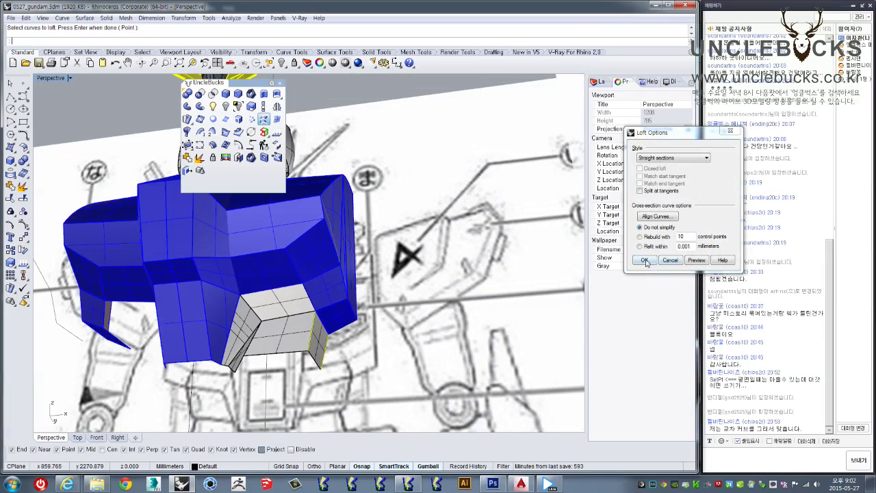
{"action": "left_click", "coordinate": [645, 262]}
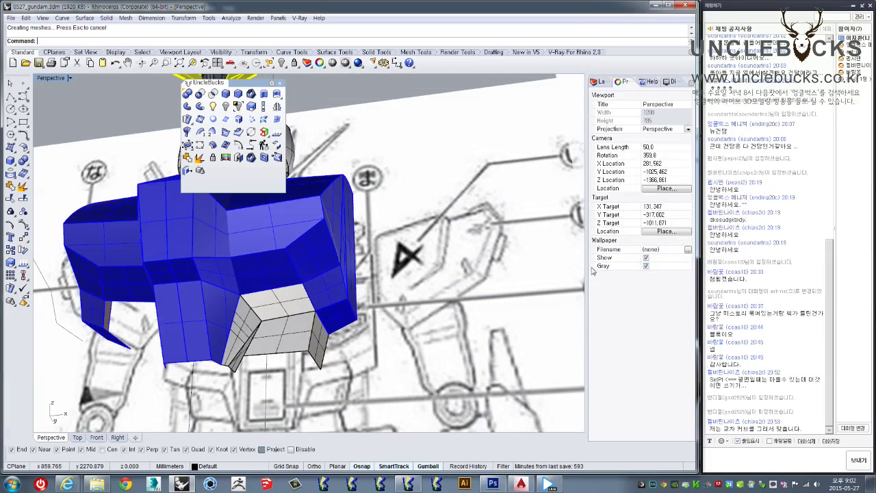
{"action": "right_click_drag", "start_coordinate": [479, 294], "coordinate": [419, 312]}
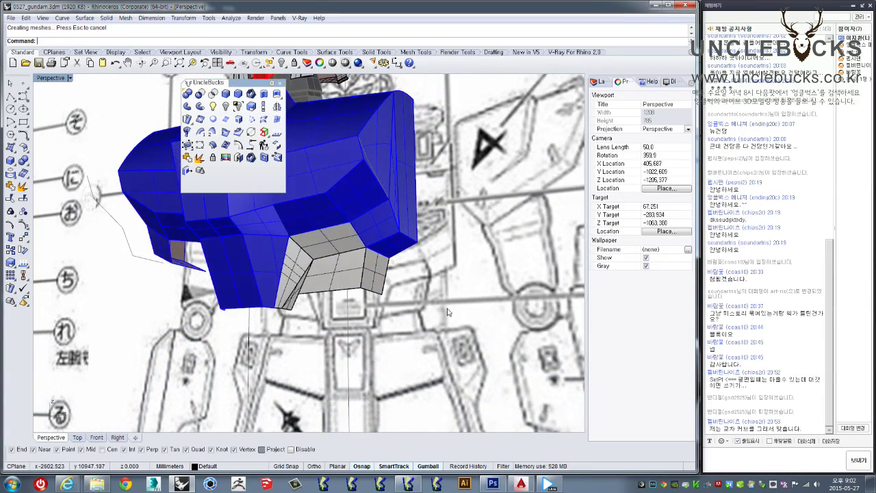
{"action": "right_click_drag", "start_coordinate": [454, 301], "coordinate": [369, 288]}
Step: Join the new side surface with the neighbouring grey patches and reselect the grey parts
{"action": "left_click", "coordinate": [340, 284]}
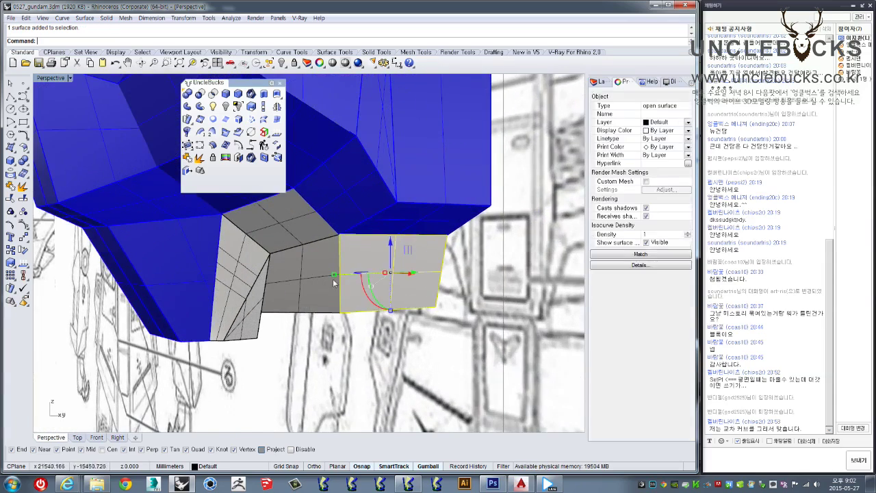
{"action": "left_click", "coordinate": [321, 280], "text": "shift"}
{"action": "left_click", "coordinate": [298, 240], "text": "shift"}
{"action": "right_click_drag", "start_coordinate": [297, 239], "coordinate": [206, 205]}
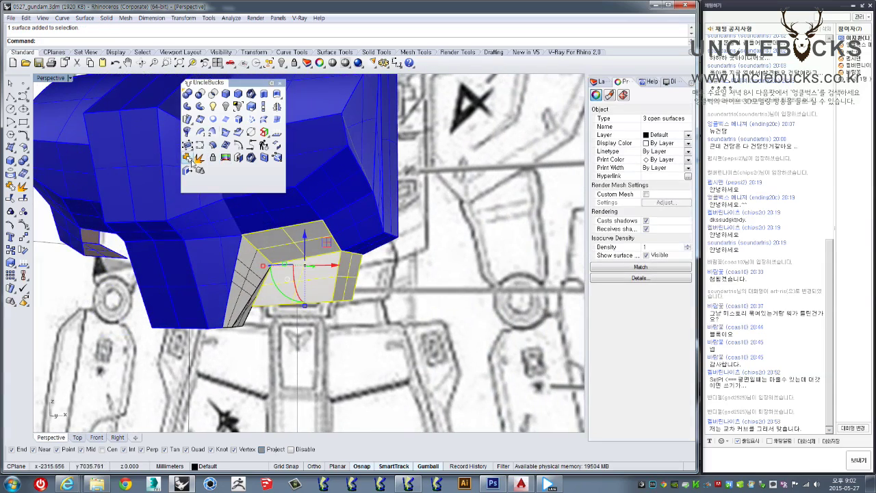
{"action": "left_click", "coordinate": [189, 159]}
{"action": "mouse_move", "coordinate": [383, 322]}
{"action": "right_mouse_down"}
{"action": "mouse_move", "coordinate": [412, 339]}
{"action": "mouse_move", "coordinate": [363, 295]}
{"action": "right_mouse_up"}
{"action": "left_click", "coordinate": [363, 294]}
{"action": "left_click", "coordinate": [317, 316], "text": "shift"}
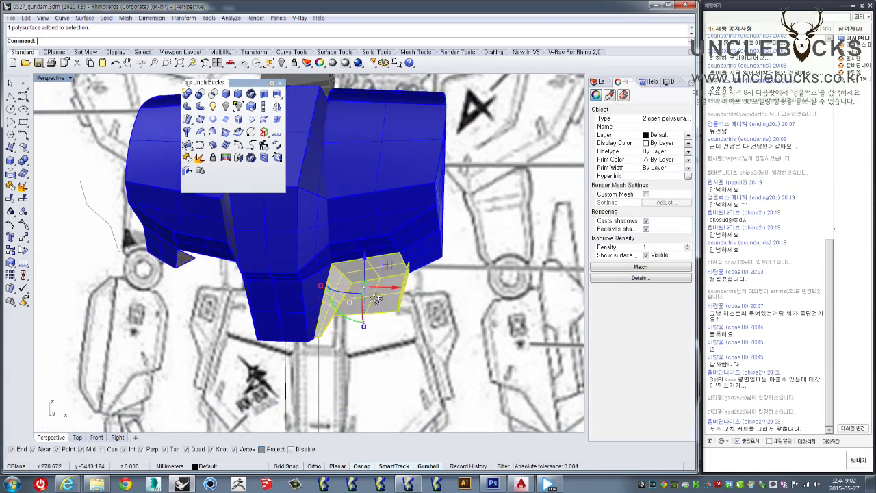
{"action": "right_click_drag", "start_coordinate": [317, 316], "coordinate": [335, 267]}
{"action": "double_click", "coordinate": [50, 77]}
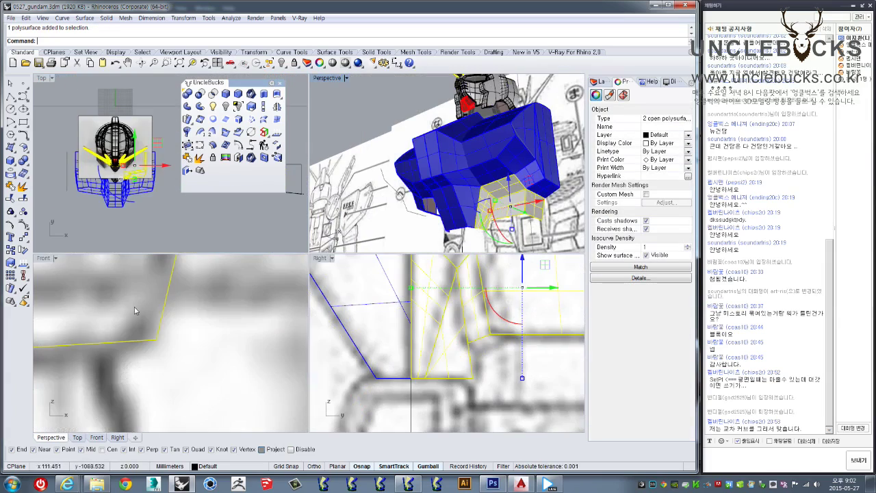
Step: Mirror the selected grey patches across the vertical centre line in the Front view, then check in Perspective
{"action": "scroll", "coordinate": [251, 352], "scroll_direction": "down", "scroll_amount": 3}
{"action": "right_click_drag", "start_coordinate": [118, 319], "coordinate": [145, 342]}
{"action": "scroll", "coordinate": [146, 342], "scroll_direction": "up", "scroll_amount": 1}
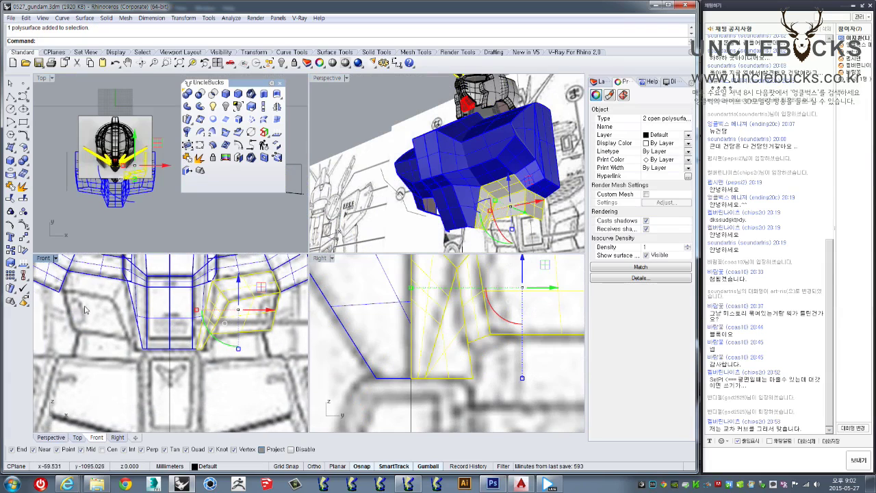
{"action": "left_click", "coordinate": [277, 106]}
{"action": "left_click", "coordinate": [170, 395]}
{"action": "left_click", "coordinate": [169, 328]}
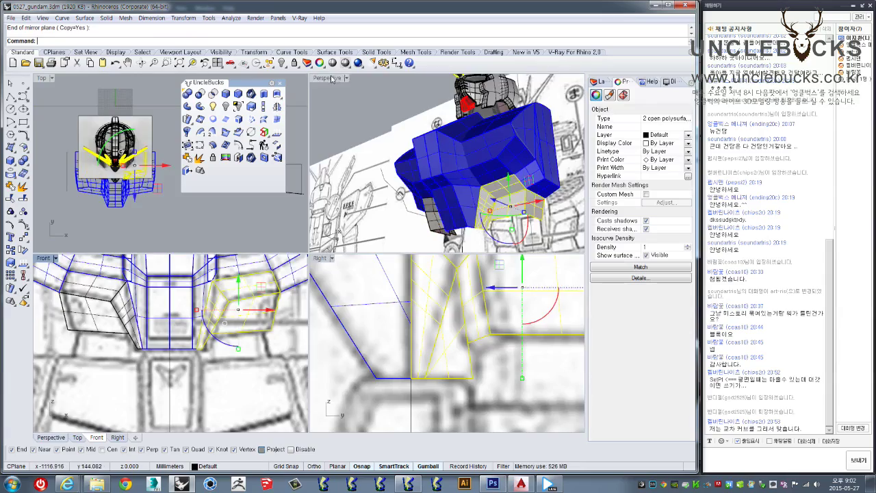
{"action": "double_click", "coordinate": [332, 79]}
{"action": "mouse_move", "coordinate": [356, 274]}
{"action": "right_mouse_down"}
{"action": "mouse_move", "coordinate": [410, 302]}
{"action": "mouse_move", "coordinate": [431, 254]}
{"action": "mouse_move", "coordinate": [266, 226]}
{"action": "right_mouse_up"}
{"action": "scroll", "coordinate": [409, 303], "scroll_direction": "up", "scroll_amount": 2}
{"action": "scroll", "coordinate": [431, 255], "scroll_direction": "up", "scroll_amount": 2}
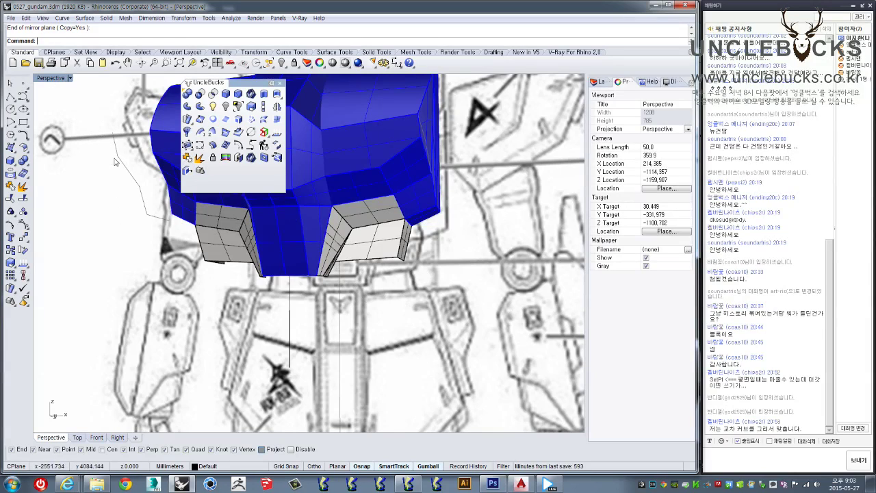
Step: In the maximized Front view, draw a slanted polyline from the chest centre up under the right panel
{"action": "double_click", "coordinate": [49, 78]}
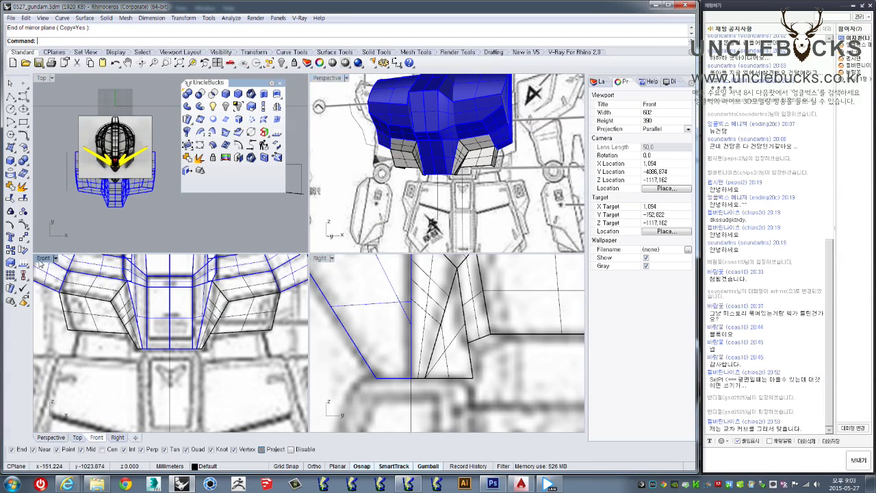
{"action": "double_click", "coordinate": [41, 258]}
{"action": "left_click", "coordinate": [10, 96]}
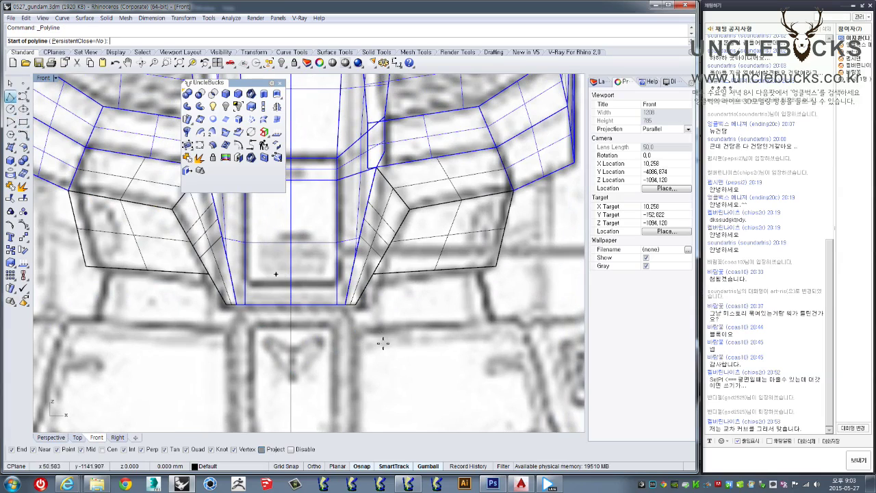
{"action": "left_click", "coordinate": [291, 334]}
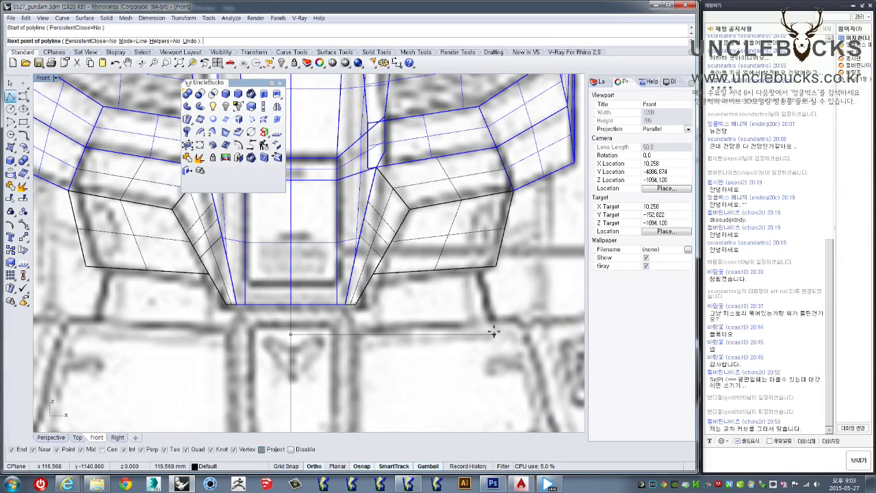
{"action": "key", "text": "Escape"}
{"action": "key", "text": "Return"}
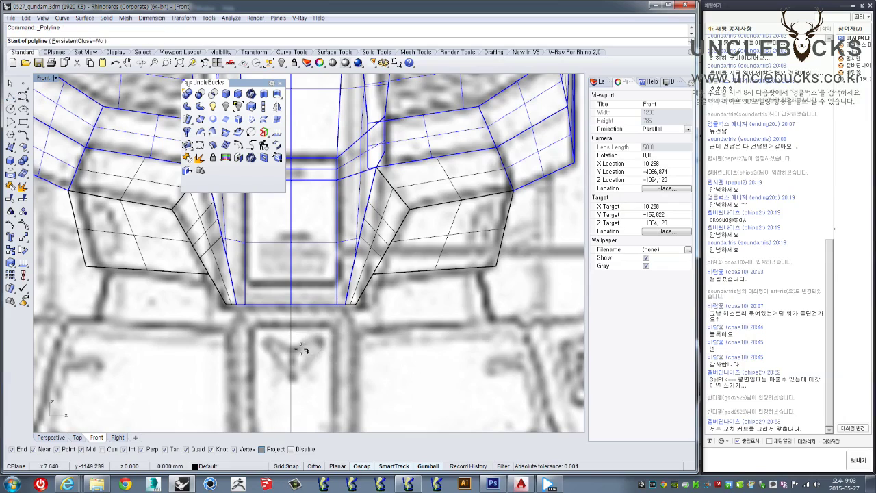
{"action": "left_click", "coordinate": [291, 351]}
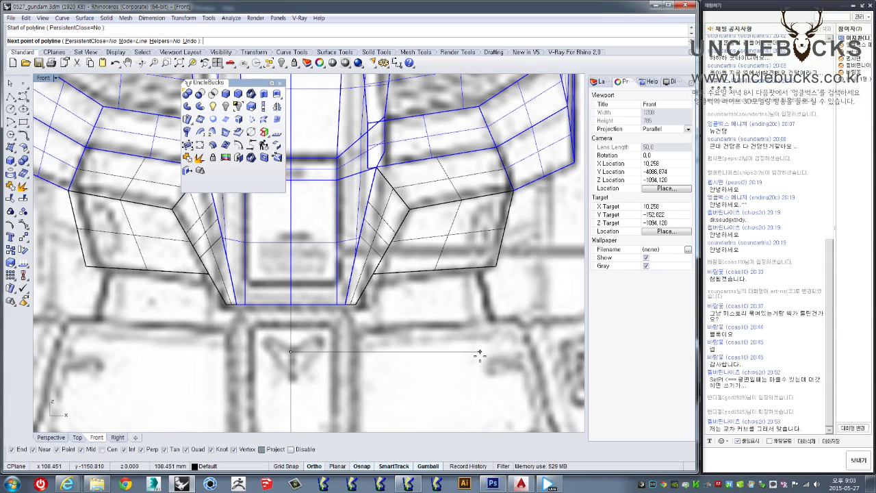
{"action": "key", "text": "F8"}
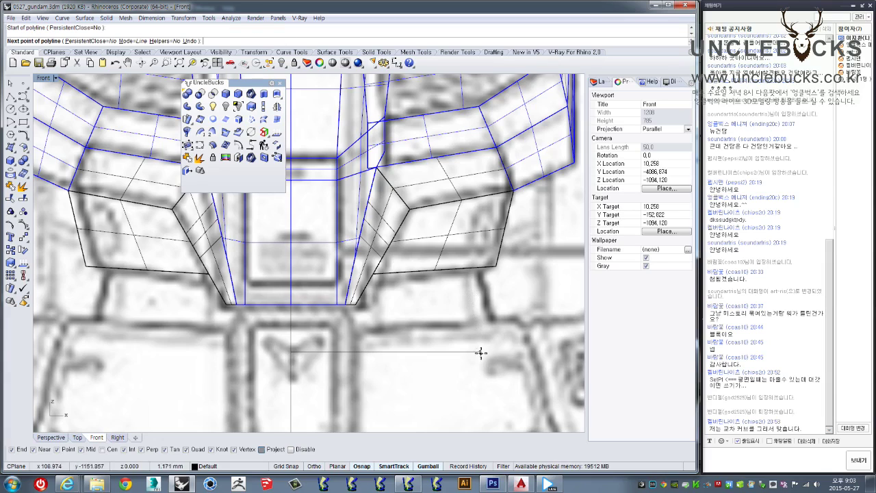
{"action": "left_click", "coordinate": [464, 250]}
{"action": "key", "text": "Return"}
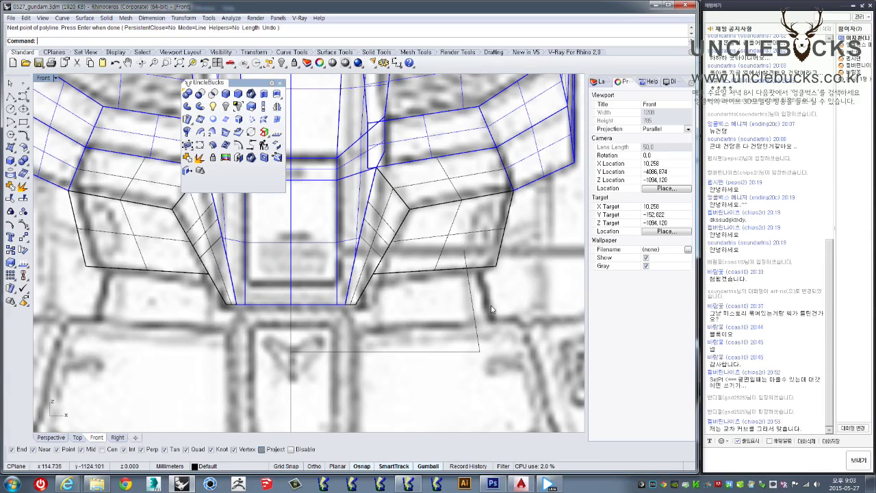
Step: Select the slanted line and the horizontal line, then delete the unwanted open curves
{"action": "left_click", "coordinate": [462, 334]}
{"action": "left_click", "coordinate": [445, 350], "text": "shift"}
{"action": "scroll", "coordinate": [448, 342], "scroll_direction": "down", "scroll_amount": 2}
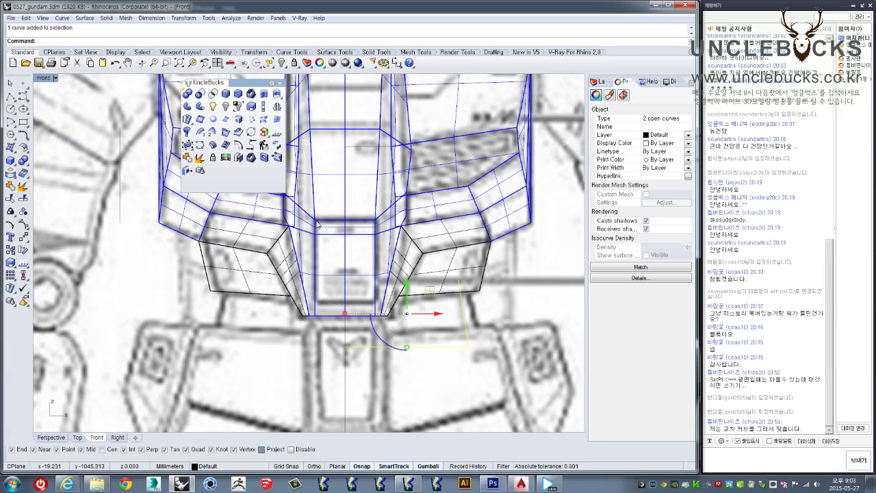
{"action": "double_click", "coordinate": [43, 79]}
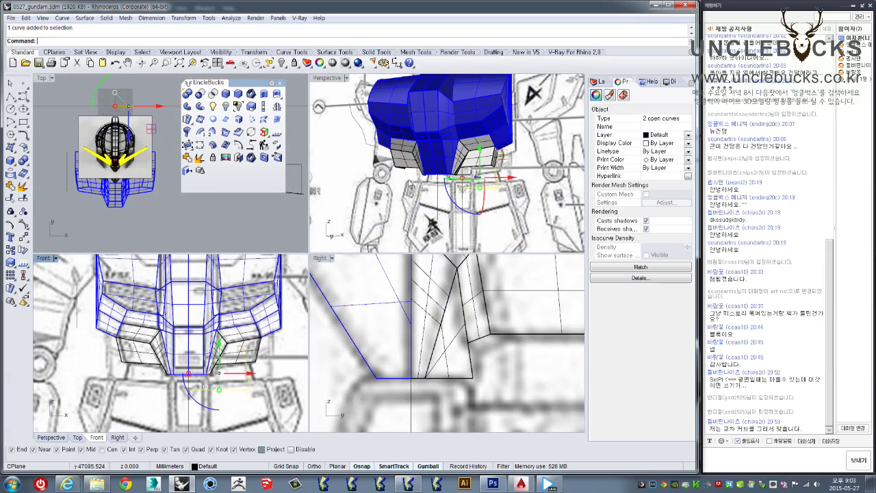
{"action": "right_click_drag", "start_coordinate": [221, 360], "coordinate": [220, 325]}
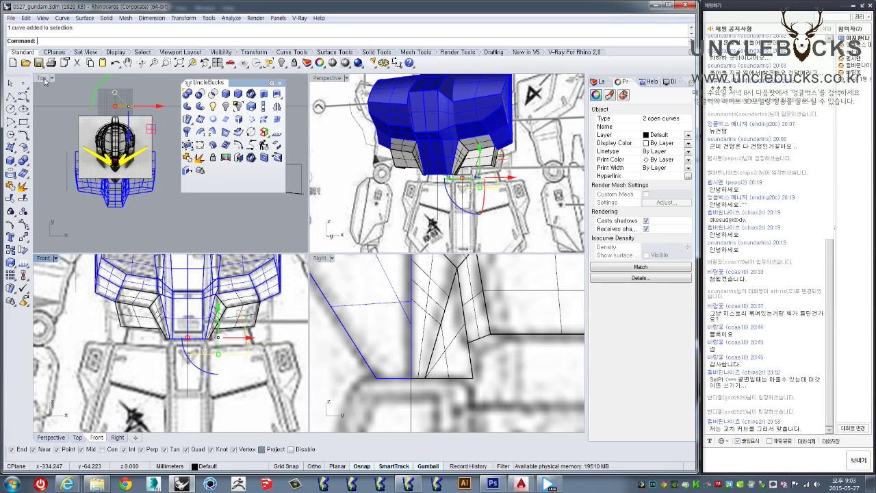
{"action": "double_click", "coordinate": [43, 78]}
{"action": "double_click", "coordinate": [43, 78]}
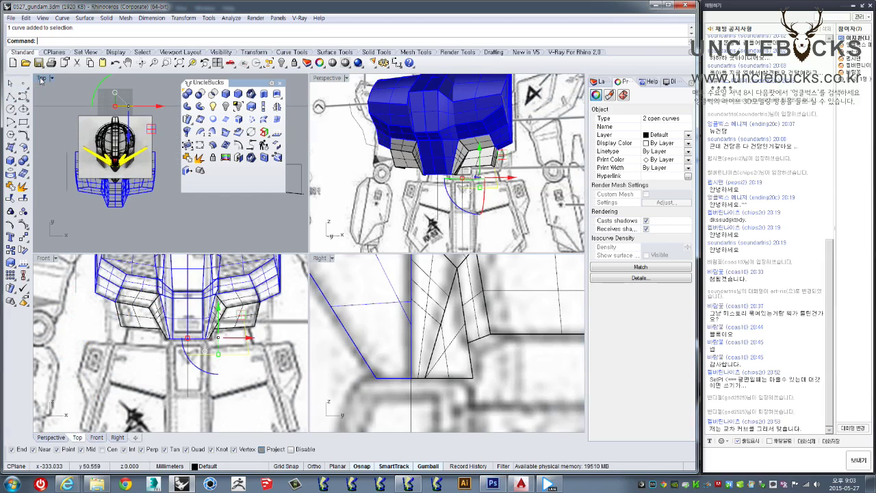
{"action": "double_click", "coordinate": [43, 258]}
{"action": "scroll", "coordinate": [411, 281], "scroll_direction": "up", "scroll_amount": 3}
{"action": "scroll", "coordinate": [410, 281], "scroll_direction": "up", "scroll_amount": 3}
{"action": "key", "text": "Delete"}
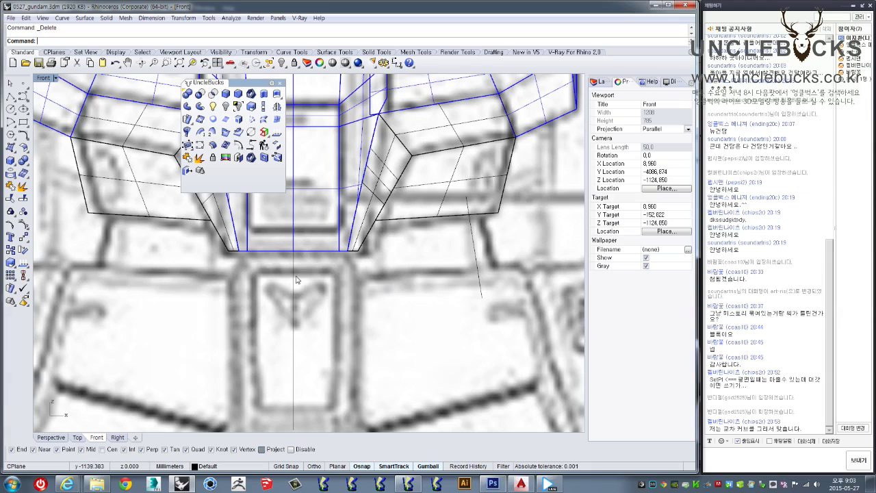
Step: Draw a new horizontal guide line under the chest in the Front view
{"action": "left_click", "coordinate": [14, 96]}
{"action": "left_click", "coordinate": [293, 301]}
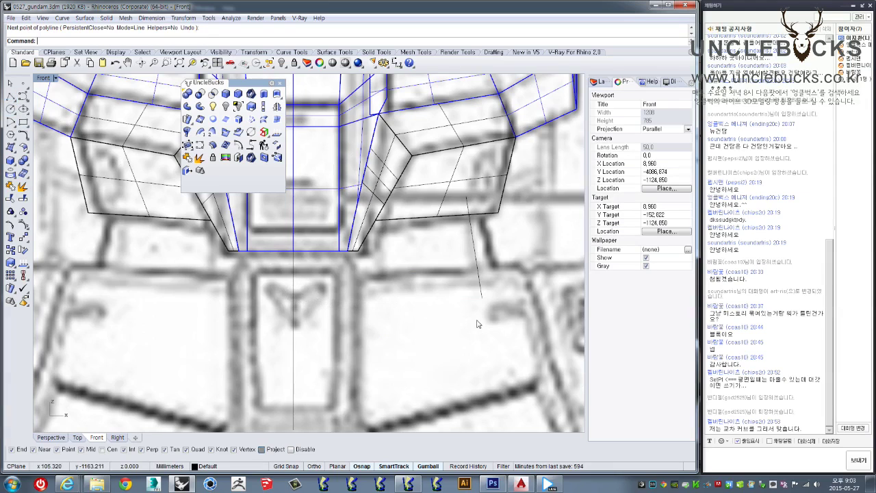
{"action": "key", "text": "F8"}
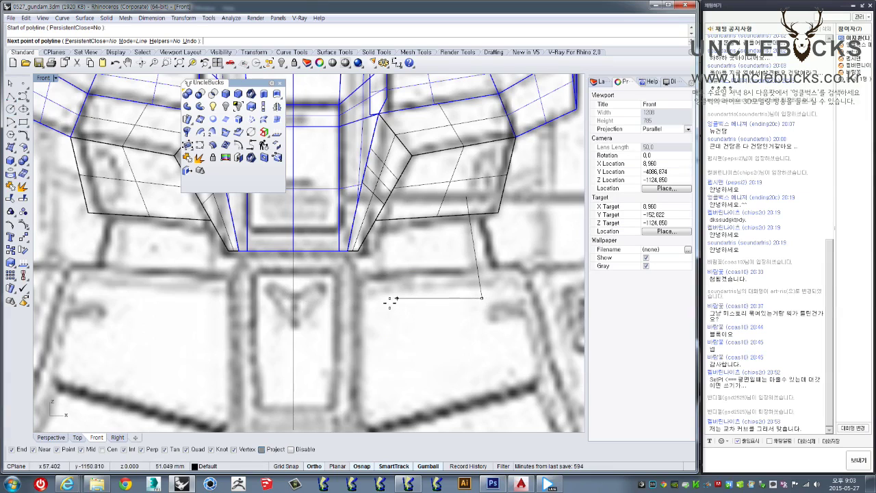
{"action": "left_click", "coordinate": [384, 302]}
{"action": "key", "text": "F8"}
{"action": "key", "text": "Return"}
{"action": "left_click", "coordinate": [411, 298]}
Step: Turn on edit points for both guide curves
{"action": "right_click_drag", "start_coordinate": [393, 354], "coordinate": [365, 376]}
{"action": "left_click", "coordinate": [10, 224]}
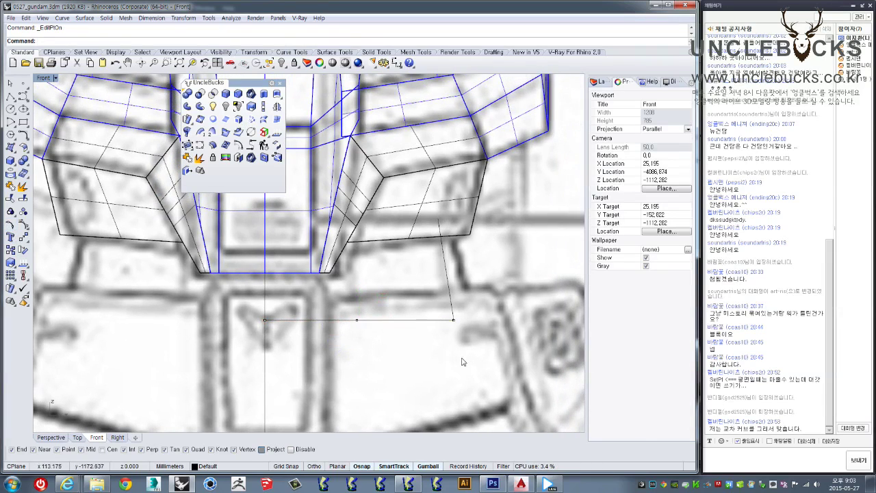
{"action": "left_click_drag", "start_coordinate": [422, 281], "coordinate": [400, 284]}
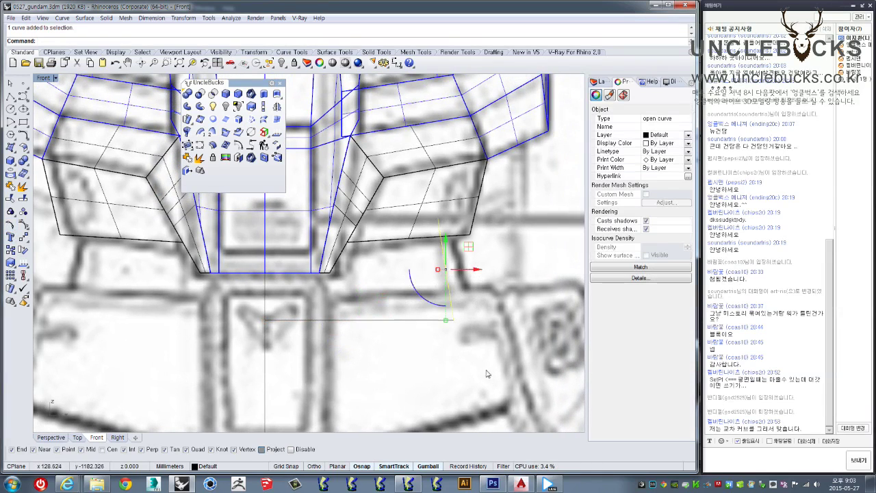
{"action": "left_click", "coordinate": [10, 226]}
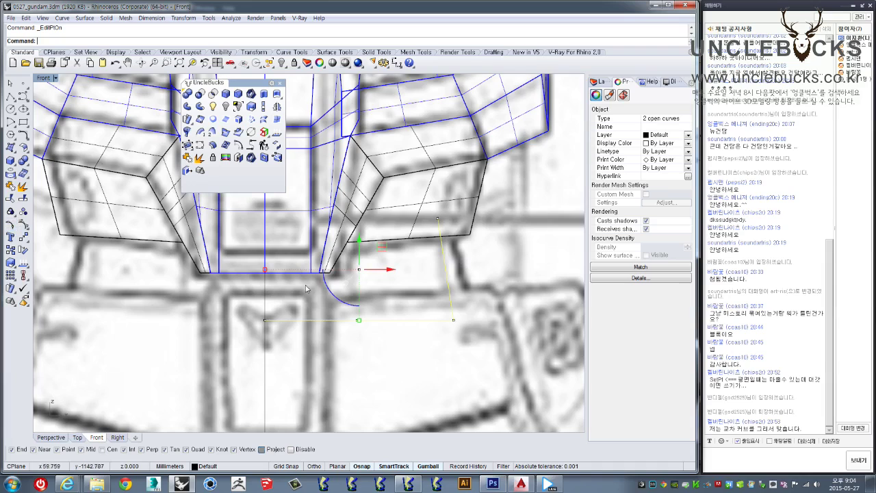
Step: In the enlarged Perspective view, move the curves' edit points down and left toward the collar
{"action": "double_click", "coordinate": [44, 79]}
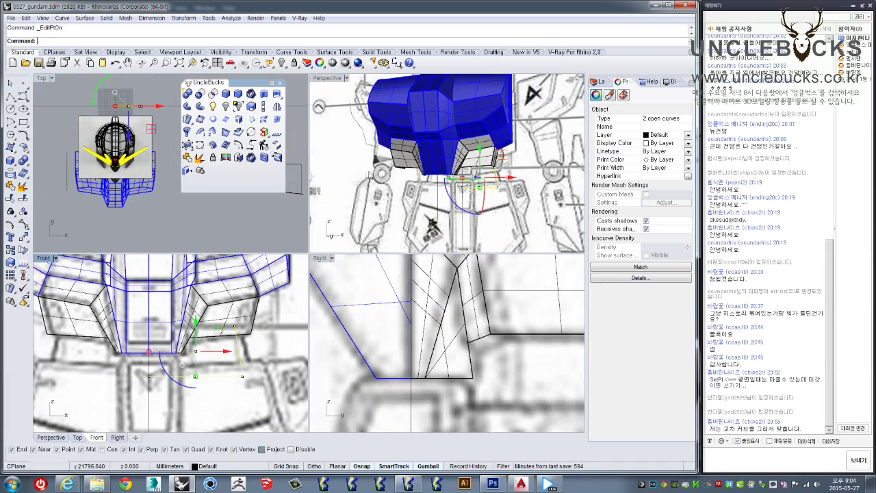
{"action": "double_click", "coordinate": [327, 77]}
{"action": "scroll", "coordinate": [512, 251], "scroll_direction": "up", "scroll_amount": 2}
{"action": "scroll", "coordinate": [512, 251], "scroll_direction": "up", "scroll_amount": 2}
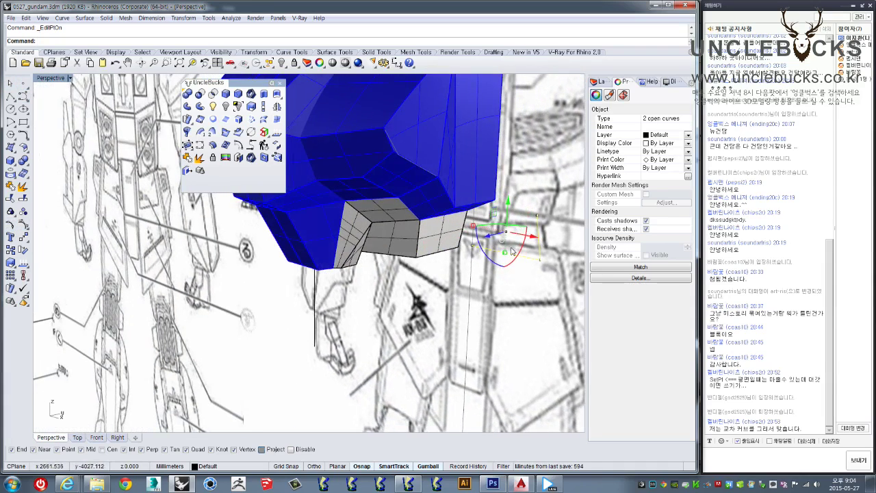
{"action": "left_click_drag", "start_coordinate": [497, 238], "coordinate": [367, 302]}
{"action": "mouse_move", "coordinate": [366, 302]}
{"action": "right_mouse_down"}
{"action": "mouse_move", "coordinate": [336, 304]}
{"action": "mouse_move", "coordinate": [353, 320]}
{"action": "right_mouse_up"}
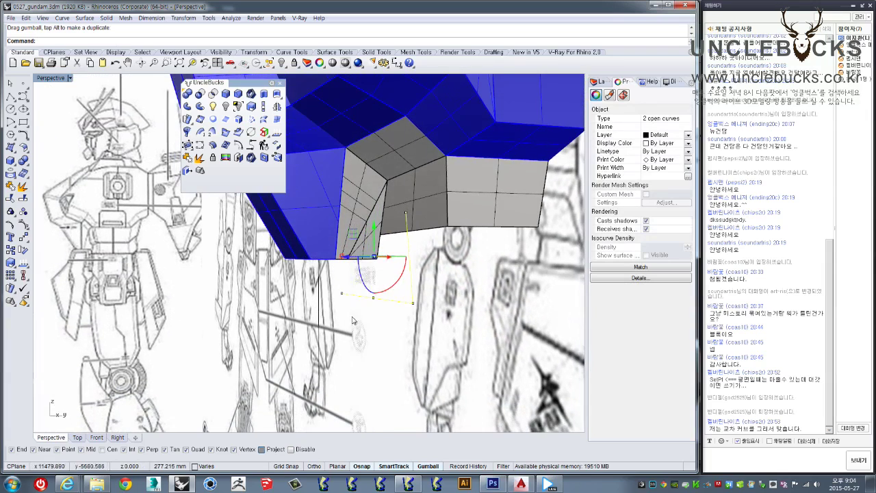
{"action": "left_click_drag", "start_coordinate": [324, 282], "coordinate": [375, 323]}
{"action": "right_click_drag", "start_coordinate": [375, 323], "coordinate": [376, 295]}
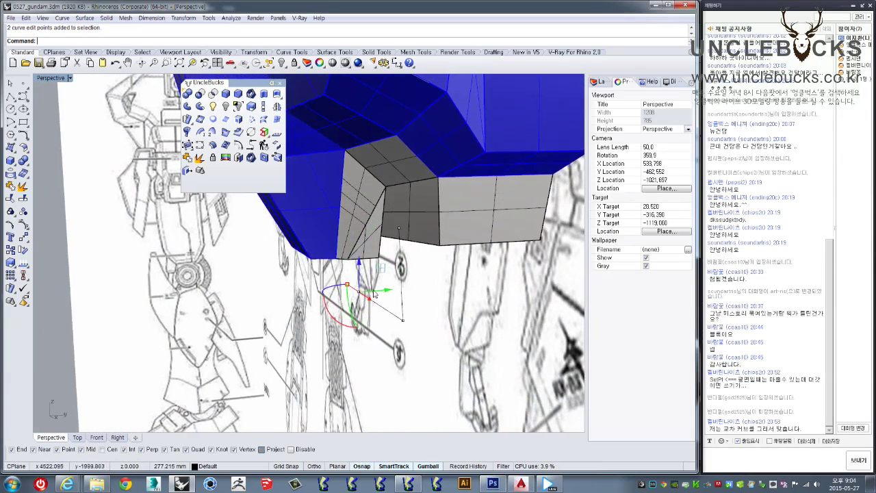
{"action": "left_click", "coordinate": [380, 293]}
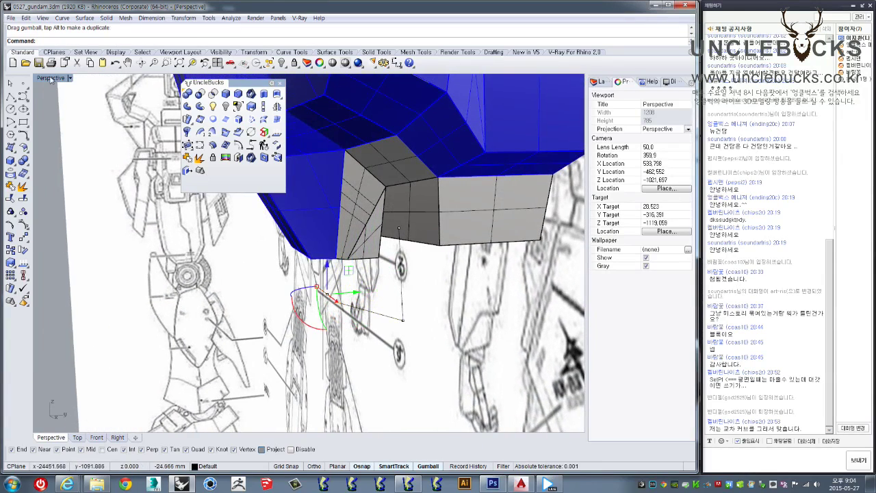
{"action": "key", "text": "ctrl+m"}
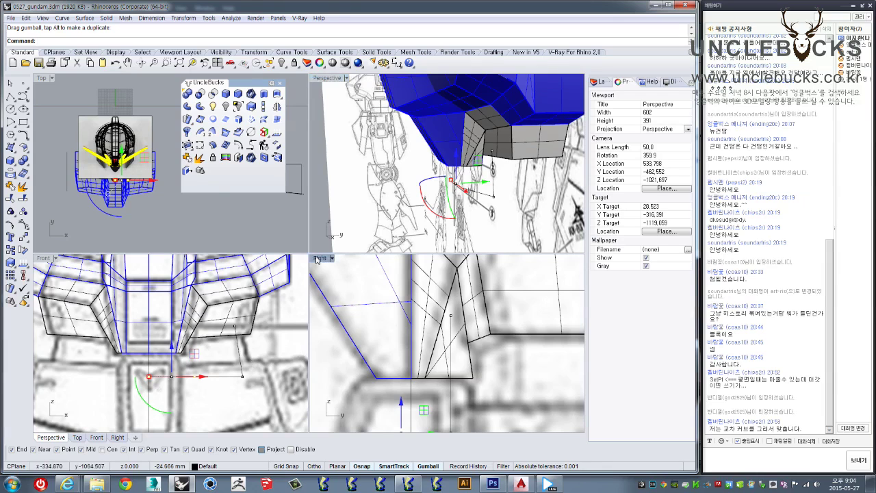
Step: In the maximized Right view, move two edit points down beneath the collar panel
{"action": "double_click", "coordinate": [317, 259]}
{"action": "scroll", "coordinate": [365, 273], "scroll_direction": "down", "scroll_amount": 2}
{"action": "scroll", "coordinate": [365, 272], "scroll_direction": "down", "scroll_amount": 1}
{"action": "scroll", "coordinate": [365, 272], "scroll_direction": "down", "scroll_amount": 2}
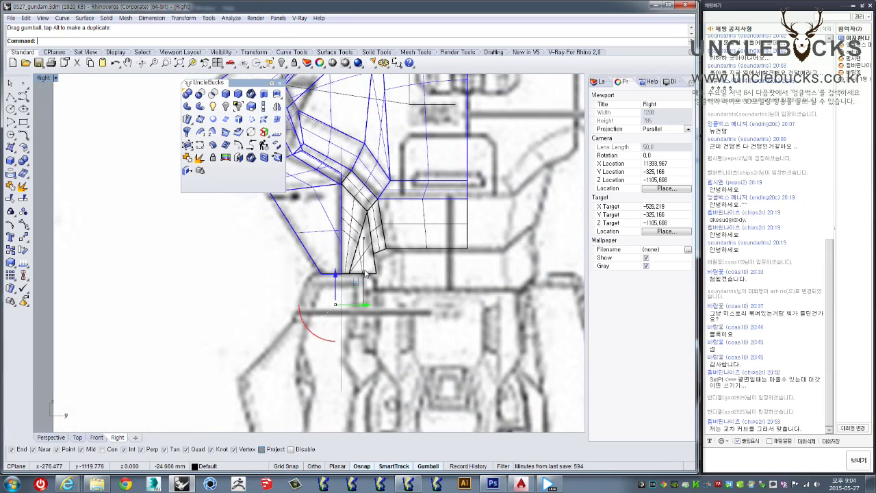
{"action": "scroll", "coordinate": [365, 285], "scroll_direction": "up", "scroll_amount": 2}
{"action": "scroll", "coordinate": [366, 298], "scroll_direction": "up", "scroll_amount": 1}
{"action": "scroll", "coordinate": [369, 315], "scroll_direction": "up", "scroll_amount": 1}
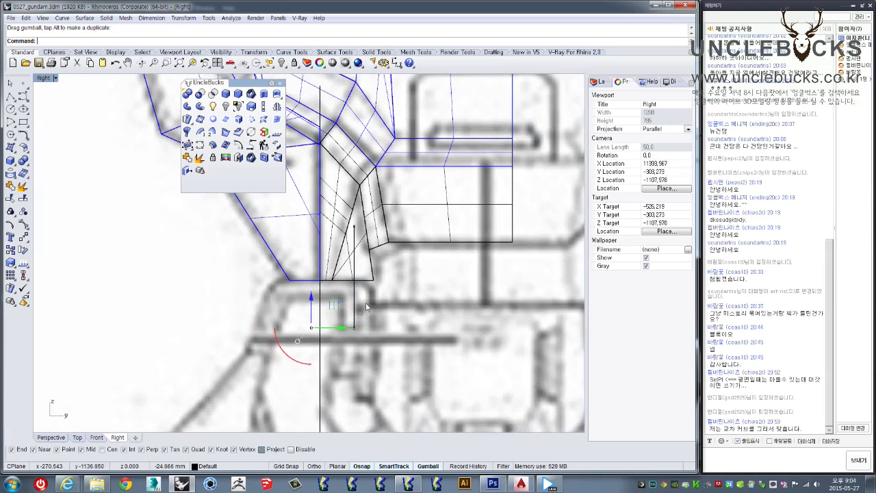
{"action": "scroll", "coordinate": [374, 338], "scroll_direction": "up", "scroll_amount": 2}
{"action": "scroll", "coordinate": [373, 338], "scroll_direction": "down", "scroll_amount": 2}
{"action": "scroll", "coordinate": [349, 366], "scroll_direction": "up", "scroll_amount": 2}
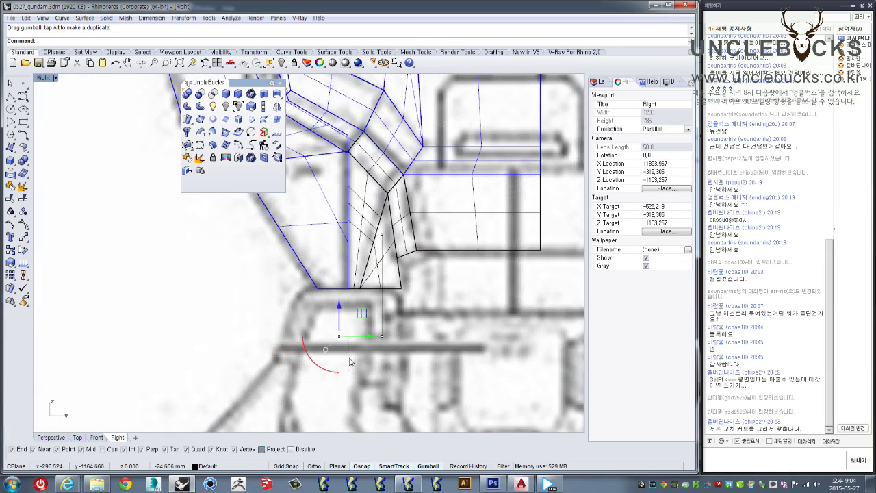
{"action": "mouse_move", "coordinate": [313, 319]}
{"action": "left_mouse_down"}
{"action": "mouse_move", "coordinate": [364, 349]}
{"action": "mouse_move", "coordinate": [356, 339]}
{"action": "left_mouse_up"}
{"action": "right_click_drag", "start_coordinate": [374, 352], "coordinate": [369, 364]}
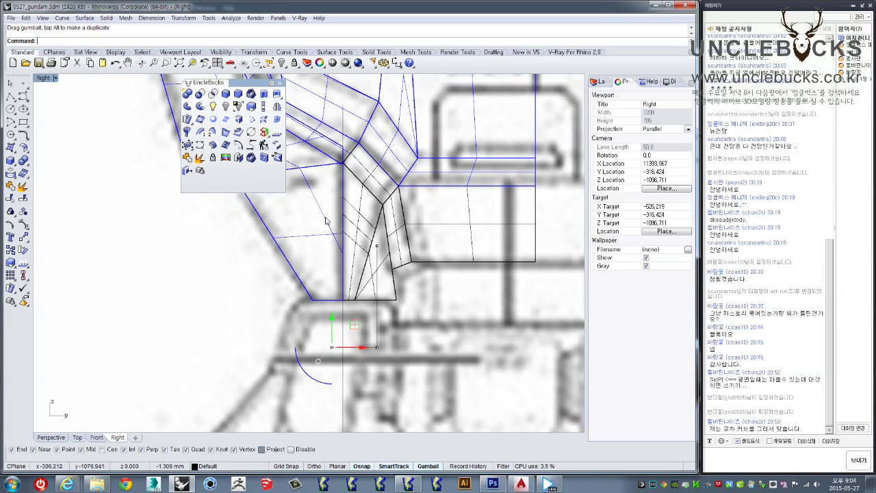
{"action": "key", "text": "Escape"}
Step: Shift three more edit points to the right and restore the four-view layout
{"action": "left_click_drag", "start_coordinate": [363, 378], "coordinate": [387, 236]}
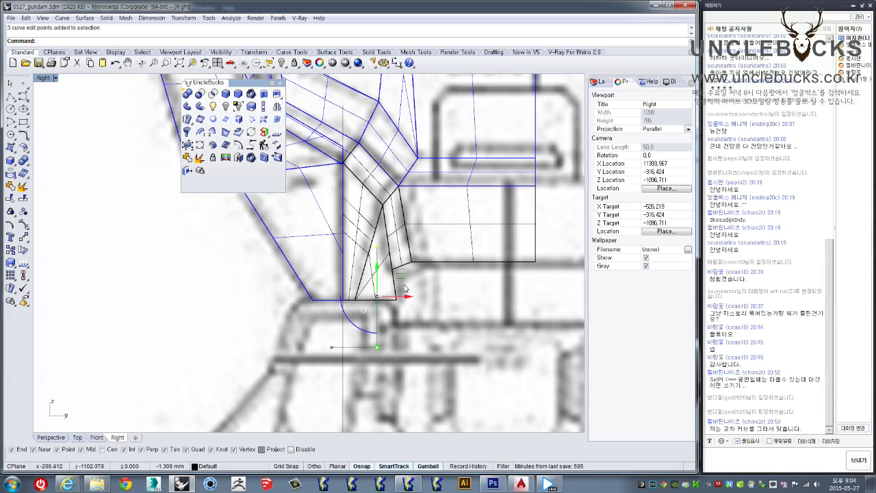
{"action": "left_click_drag", "start_coordinate": [400, 304], "coordinate": [424, 310]}
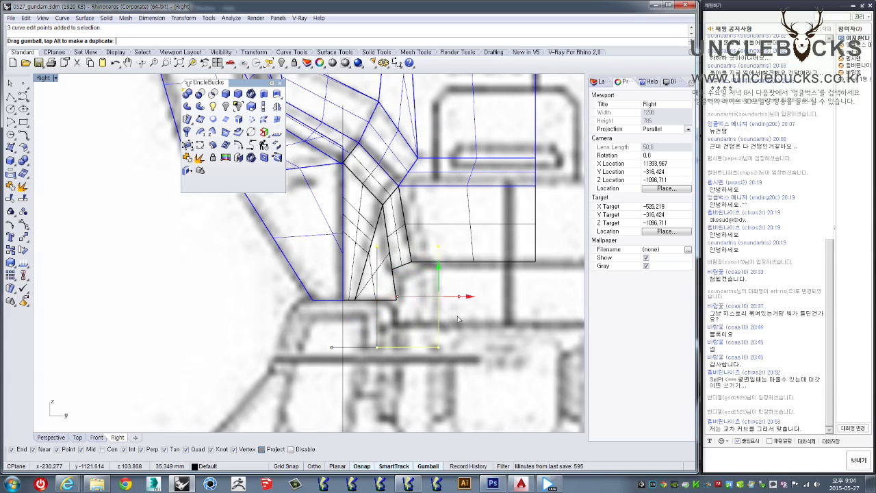
{"action": "double_click", "coordinate": [43, 79]}
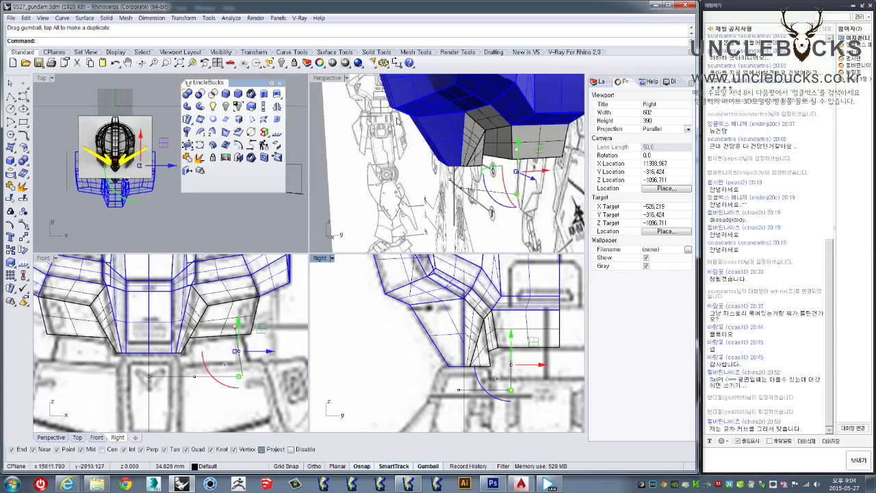
Step: Inspect and select the guide curve under the collar from below in enlarged Perspective
{"action": "double_click", "coordinate": [331, 80]}
{"action": "mouse_move", "coordinate": [332, 128]}
{"action": "right_mouse_down"}
{"action": "mouse_move", "coordinate": [471, 172]}
{"action": "mouse_move", "coordinate": [326, 324]}
{"action": "right_mouse_up"}
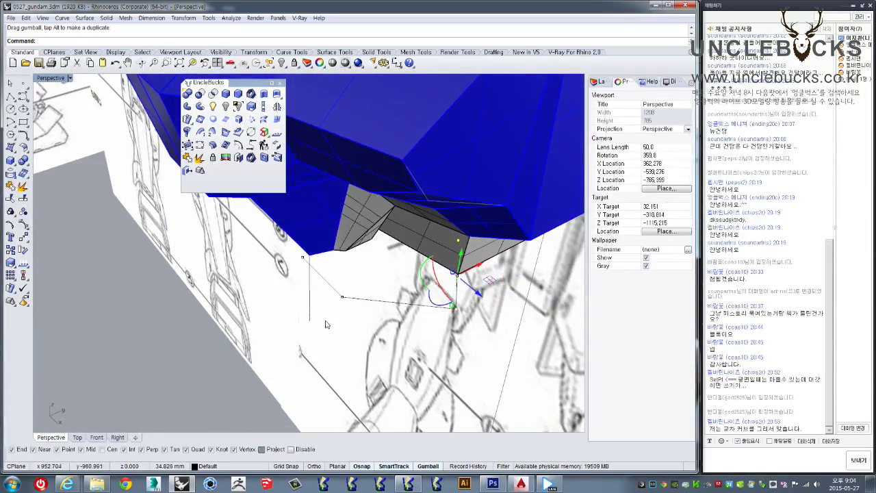
{"action": "mouse_move", "coordinate": [363, 292]}
{"action": "right_mouse_down"}
{"action": "mouse_move", "coordinate": [437, 258]}
{"action": "mouse_move", "coordinate": [388, 252]}
{"action": "right_mouse_up"}
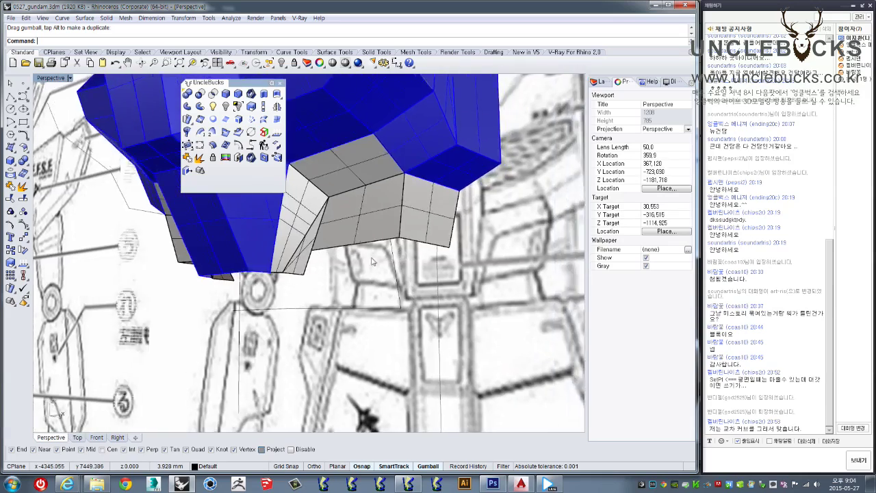
{"action": "mouse_move", "coordinate": [387, 252]}
{"action": "right_mouse_down"}
{"action": "mouse_move", "coordinate": [294, 273]}
{"action": "mouse_move", "coordinate": [297, 304]}
{"action": "mouse_move", "coordinate": [312, 318]}
{"action": "right_mouse_up"}
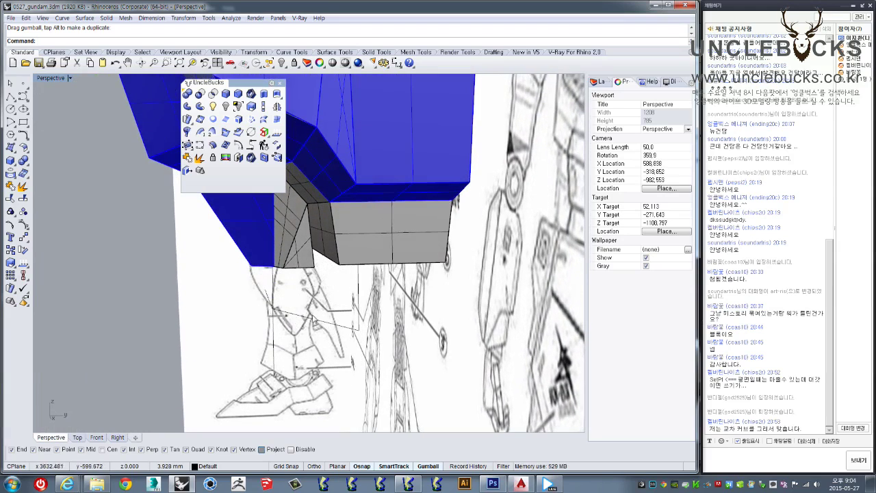
{"action": "left_click", "coordinate": [313, 318]}
{"action": "right_click_drag", "start_coordinate": [313, 319], "coordinate": [251, 336]}
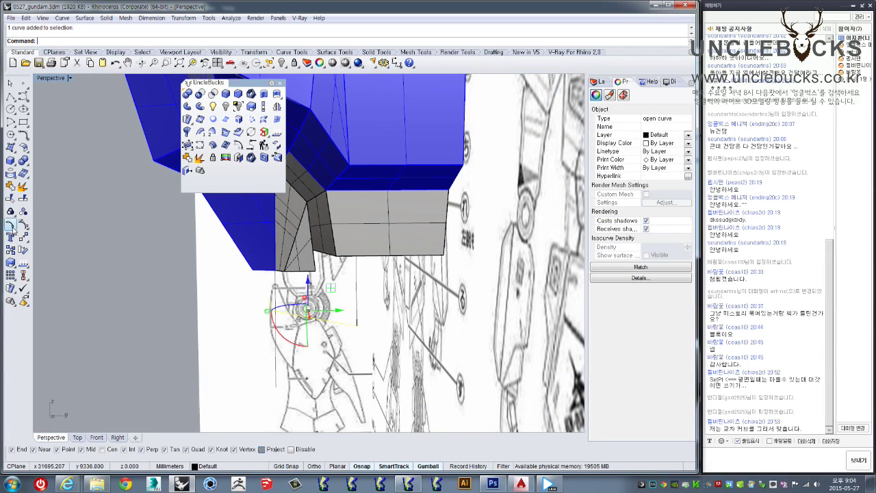
{"action": "left_click_drag", "start_coordinate": [218, 289], "coordinate": [309, 348]}
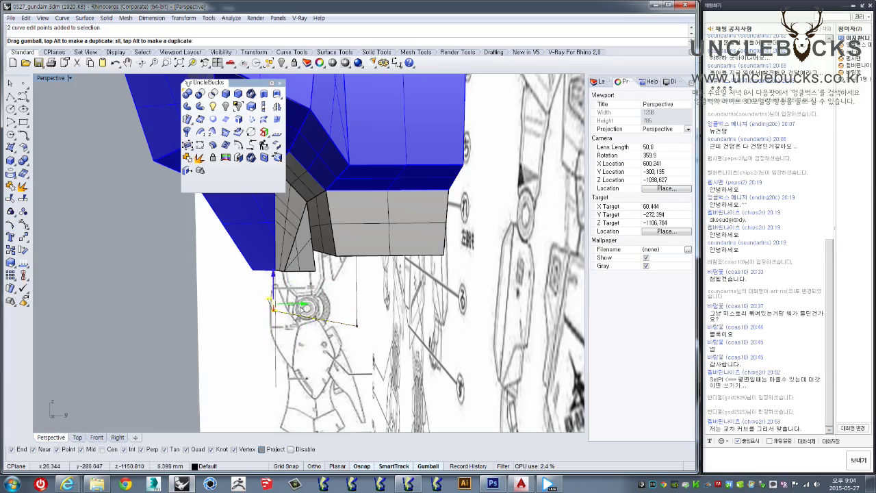
{"action": "mouse_move", "coordinate": [313, 315]}
{"action": "right_mouse_down"}
{"action": "mouse_move", "coordinate": [324, 296]}
{"action": "mouse_move", "coordinate": [301, 304]}
{"action": "right_mouse_up"}
{"action": "left_click", "coordinate": [286, 314]}
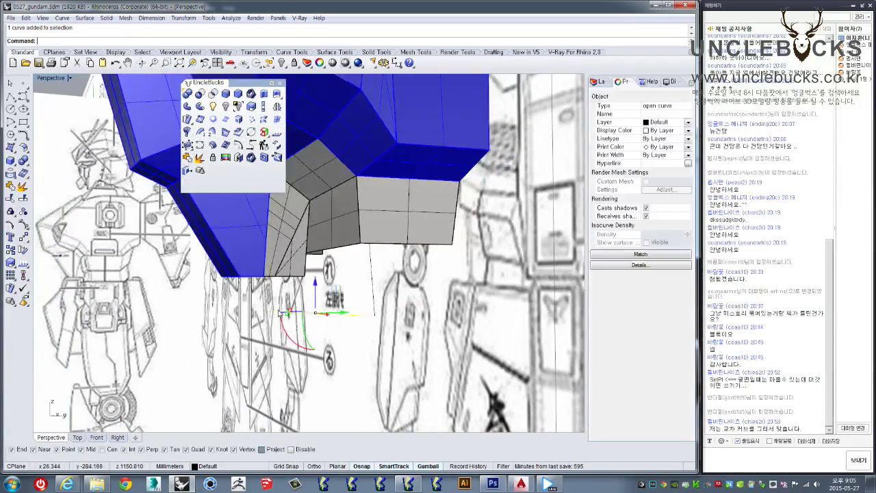
{"action": "double_click", "coordinate": [46, 79]}
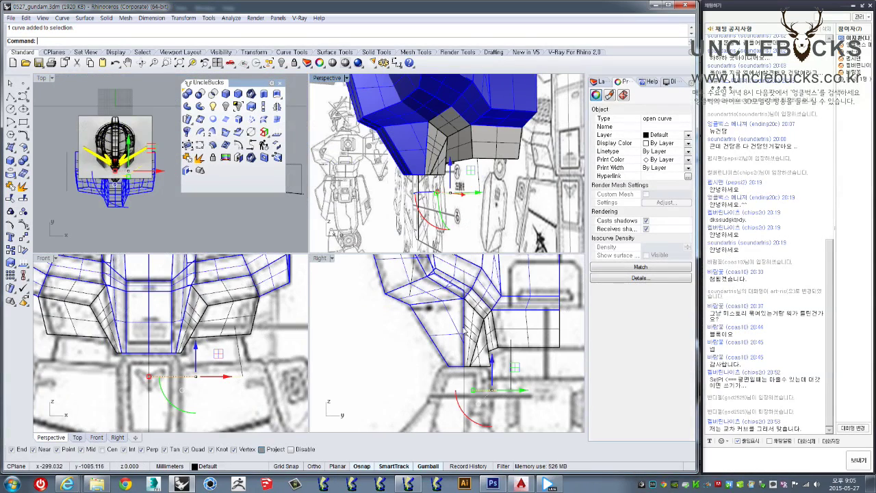
Step: In the maximized Right view, draw a new diagonal polyline beneath the collar and select it
{"action": "double_click", "coordinate": [319, 258]}
{"action": "left_click", "coordinate": [11, 96]}
{"action": "left_click", "coordinate": [342, 385]}
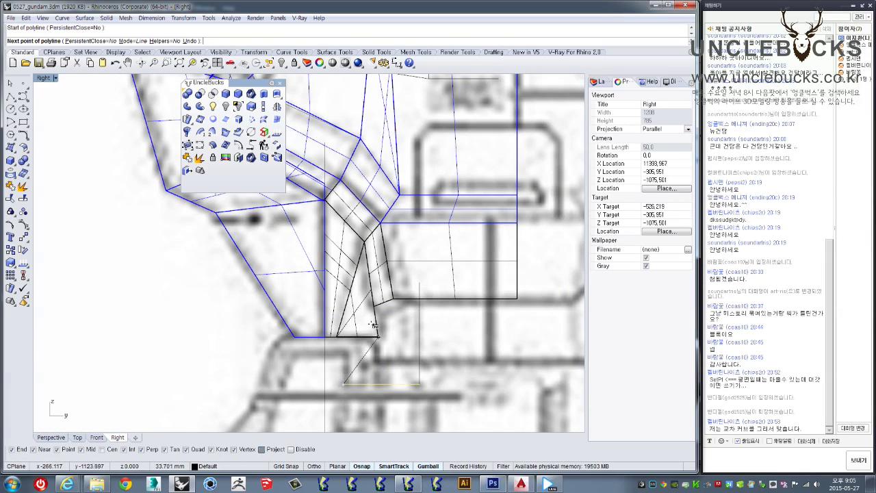
{"action": "scroll", "coordinate": [363, 308], "scroll_direction": "up", "scroll_amount": 2}
{"action": "scroll", "coordinate": [375, 270], "scroll_direction": "up", "scroll_amount": 3}
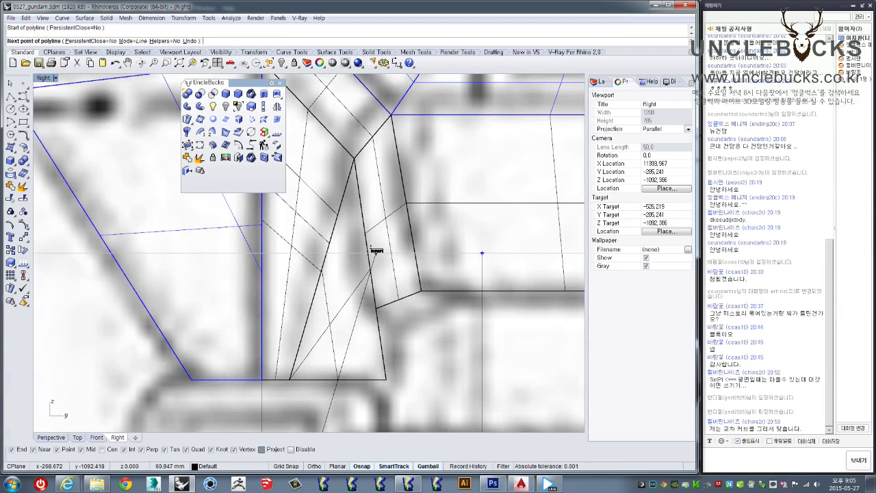
{"action": "left_click", "coordinate": [376, 250]}
{"action": "scroll", "coordinate": [377, 251], "scroll_direction": "down", "scroll_amount": 2}
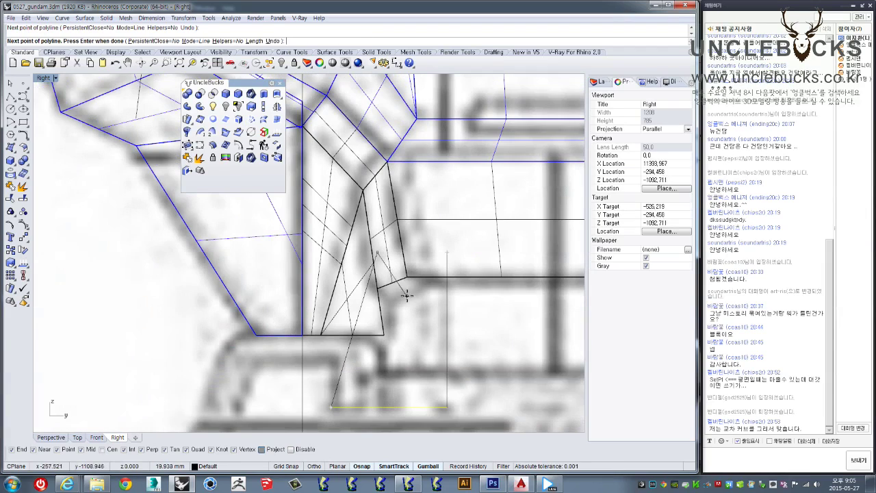
{"action": "key", "text": "Return"}
{"action": "left_click", "coordinate": [342, 360]}
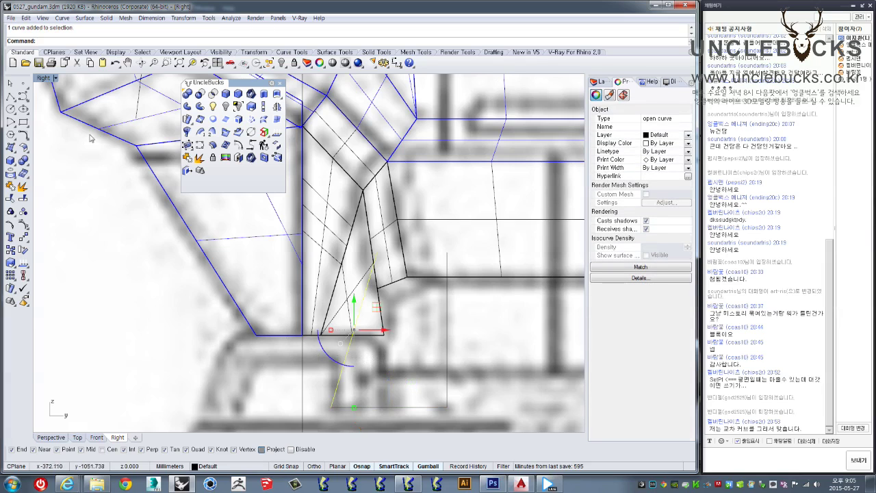
Step: Switch to the full-screen Perspective view with the new polyline selected
{"action": "double_click", "coordinate": [43, 78]}
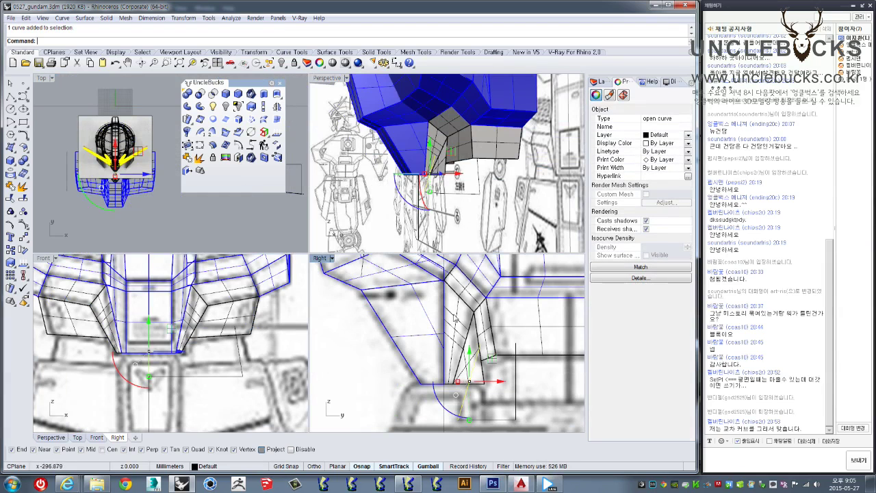
{"action": "double_click", "coordinate": [326, 79]}
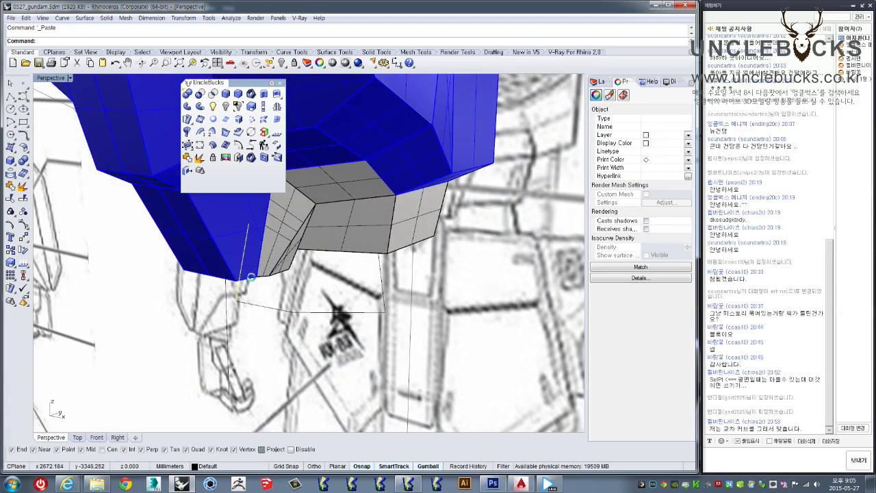
{"action": "left_click", "coordinate": [257, 301]}
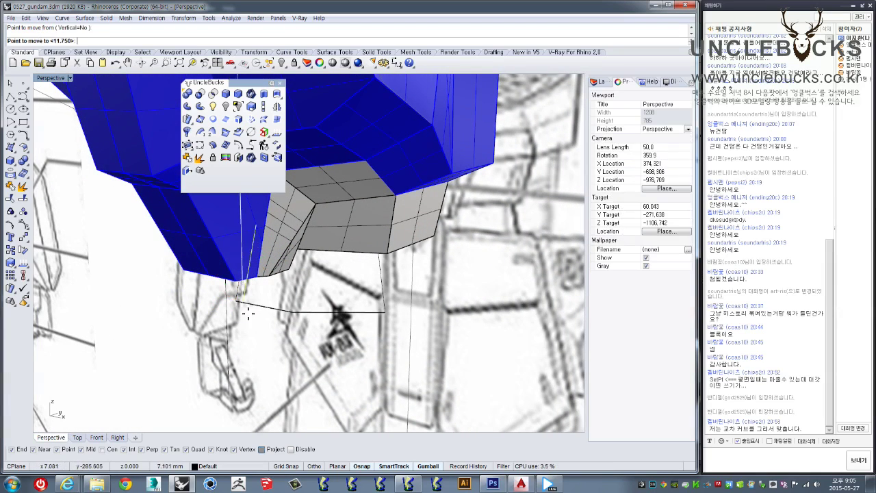
Step: Move the new guide curve so it sits at the collar's corner
{"action": "key", "text": "Return"}
{"action": "left_click", "coordinate": [236, 301]}
{"action": "left_click", "coordinate": [293, 311]}
{"action": "mouse_move", "coordinate": [293, 311]}
{"action": "right_mouse_down"}
{"action": "mouse_move", "coordinate": [245, 301]}
{"action": "mouse_move", "coordinate": [298, 302]}
{"action": "right_mouse_up"}
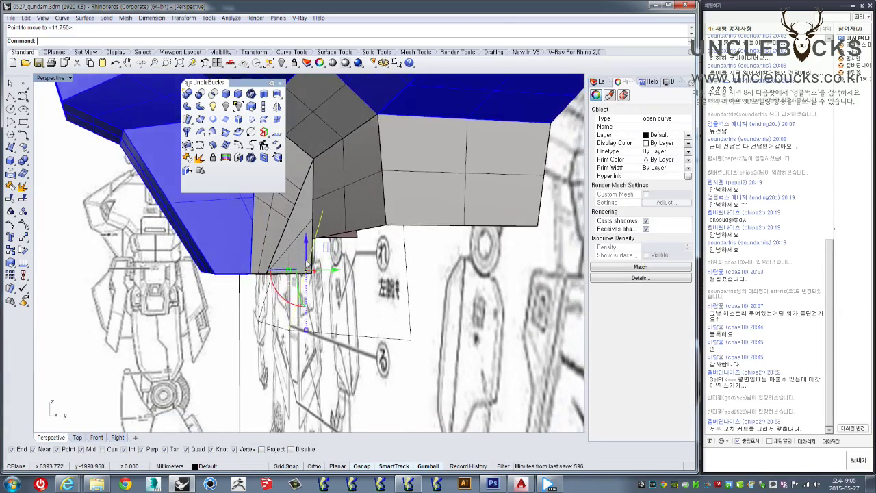
{"action": "key", "text": "Escape"}
{"action": "left_click", "coordinate": [298, 302]}
{"action": "right_click_drag", "start_coordinate": [298, 302], "coordinate": [315, 288]}
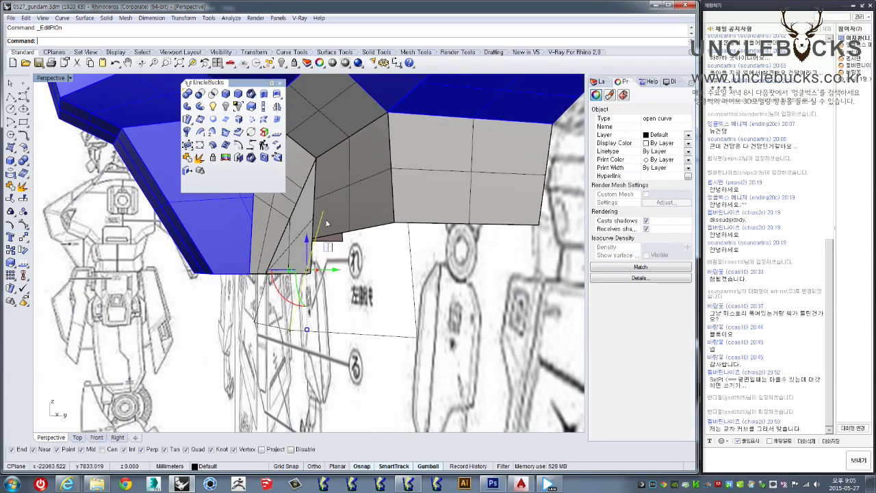
{"action": "right_click_drag", "start_coordinate": [349, 268], "coordinate": [342, 283]}
{"action": "key", "text": "Escape"}
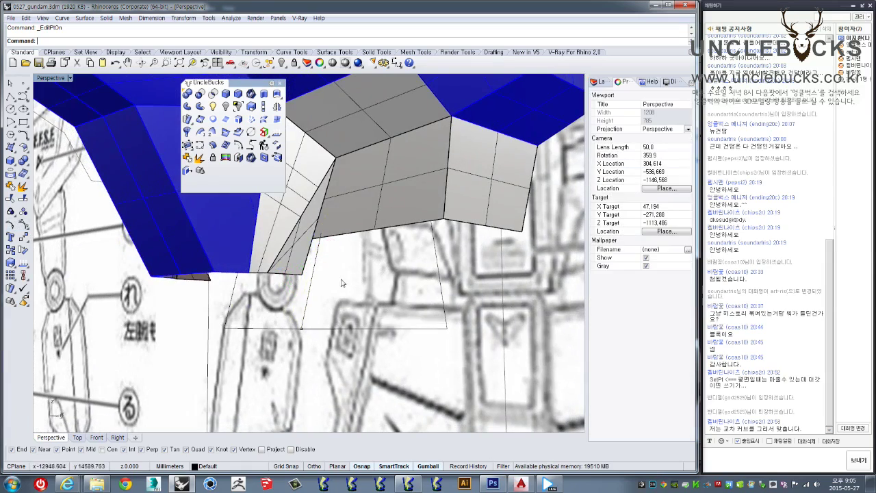
Step: Pull one curve point up to meet the collar's lower edge
{"action": "left_click", "coordinate": [329, 211]}
{"action": "right_click_drag", "start_coordinate": [329, 211], "coordinate": [348, 215]}
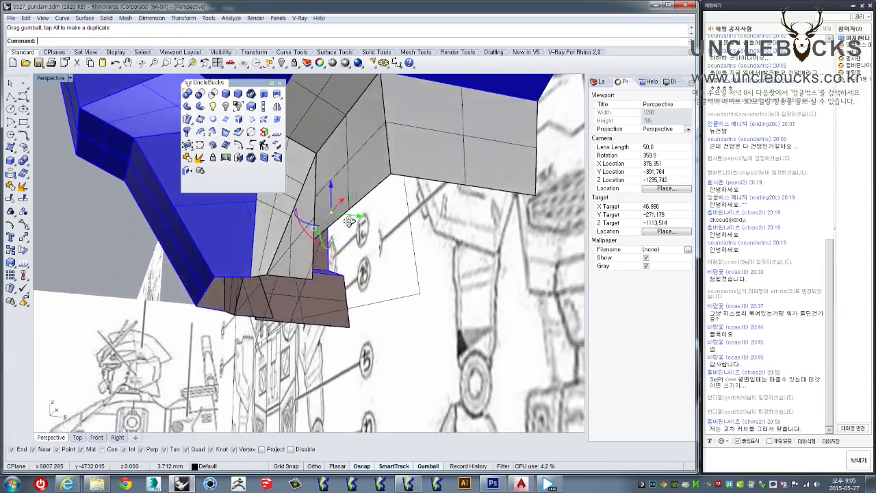
{"action": "left_click_drag", "start_coordinate": [349, 214], "coordinate": [352, 216]}
{"action": "right_click_drag", "start_coordinate": [353, 215], "coordinate": [273, 353]}
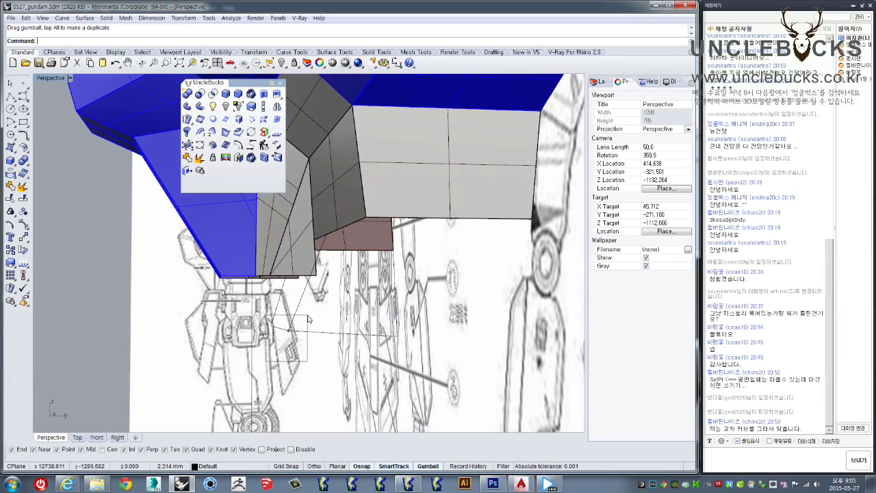
Step: Select the guide curves under the collar and start a loft with them
{"action": "left_click_drag", "start_coordinate": [319, 338], "coordinate": [322, 335]}
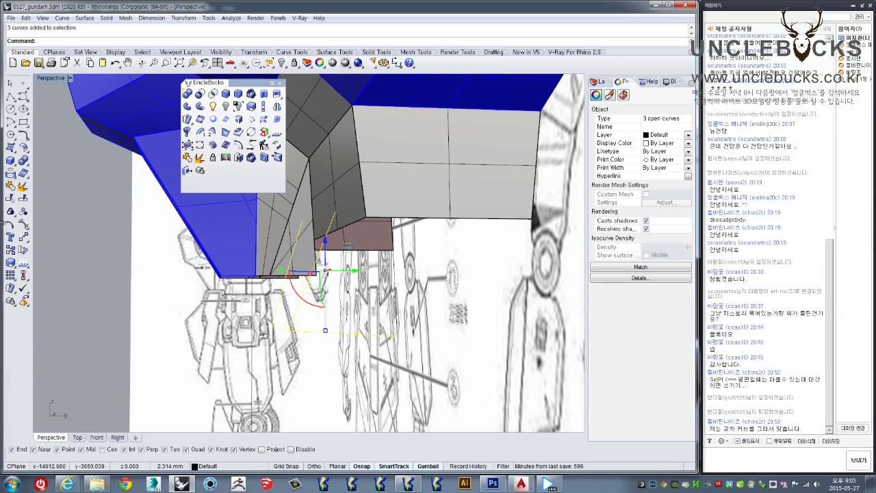
{"action": "left_click_drag", "start_coordinate": [267, 351], "coordinate": [310, 332]}
{"action": "mouse_move", "coordinate": [310, 332]}
{"action": "right_mouse_down"}
{"action": "mouse_move", "coordinate": [351, 319]}
{"action": "mouse_move", "coordinate": [368, 328]}
{"action": "right_mouse_up"}
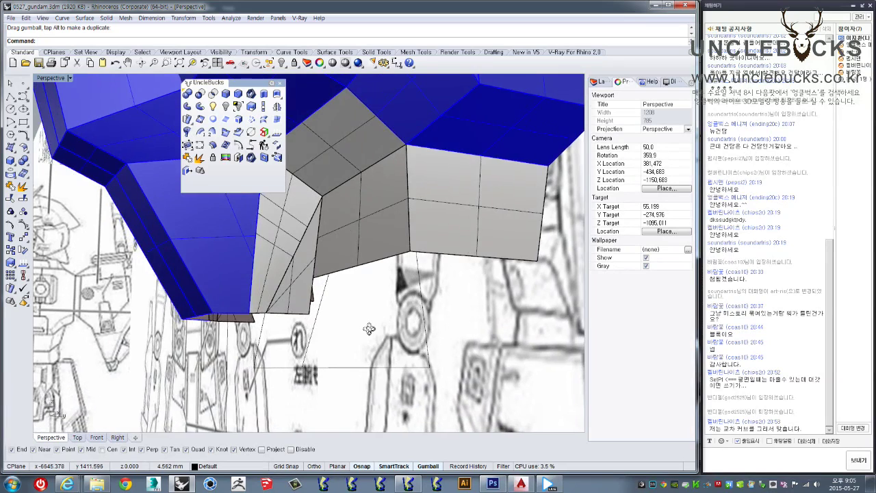
{"action": "mouse_move", "coordinate": [368, 328]}
{"action": "right_mouse_down"}
{"action": "mouse_move", "coordinate": [307, 349]}
{"action": "mouse_move", "coordinate": [334, 145]}
{"action": "right_mouse_up"}
{"action": "left_click", "coordinate": [308, 348]}
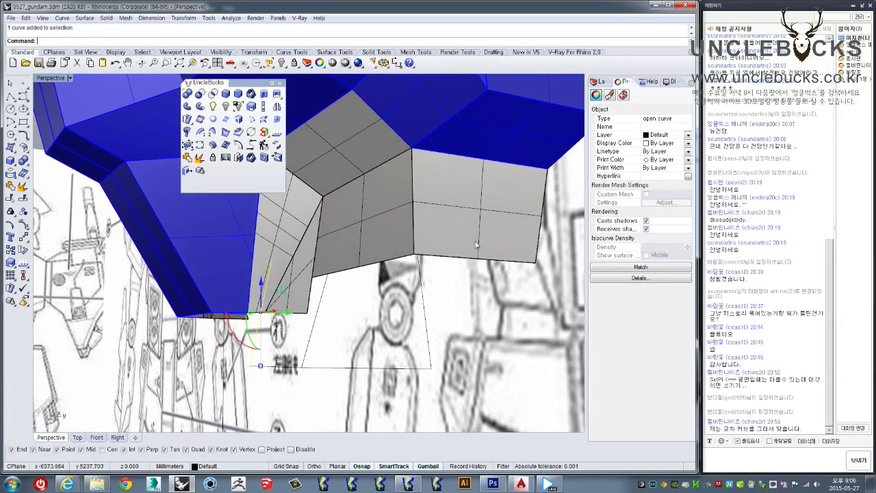
{"action": "left_click", "coordinate": [265, 121]}
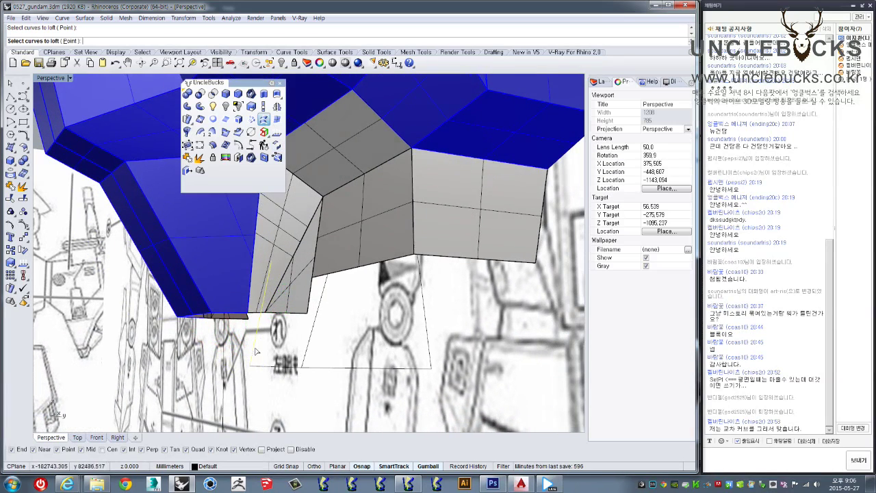
Step: Create the loft surface using the Straight sections style
{"action": "right_click", "coordinate": [426, 325]}
{"action": "right_click_drag", "start_coordinate": [426, 326], "coordinate": [480, 287]}
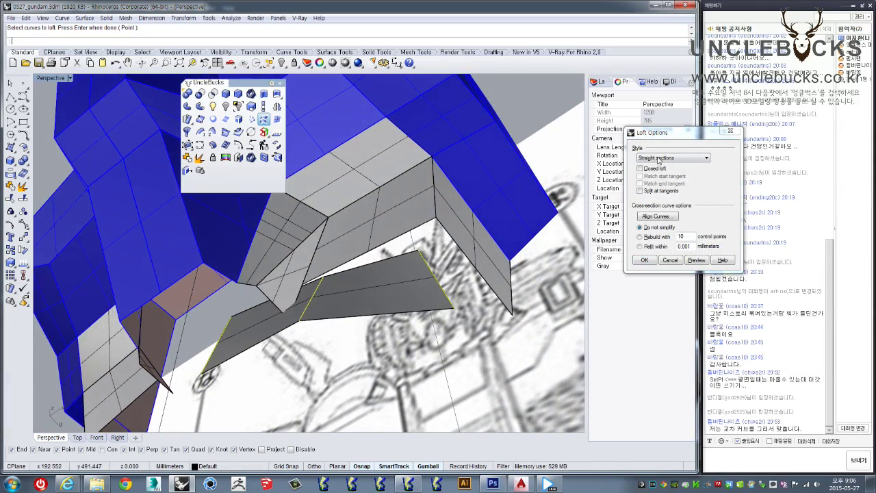
{"action": "left_click", "coordinate": [658, 159]}
{"action": "left_click", "coordinate": [657, 189]}
{"action": "mouse_move", "coordinate": [479, 260]}
{"action": "right_mouse_down"}
{"action": "mouse_move", "coordinate": [378, 288]}
{"action": "mouse_move", "coordinate": [338, 381]}
{"action": "right_mouse_up"}
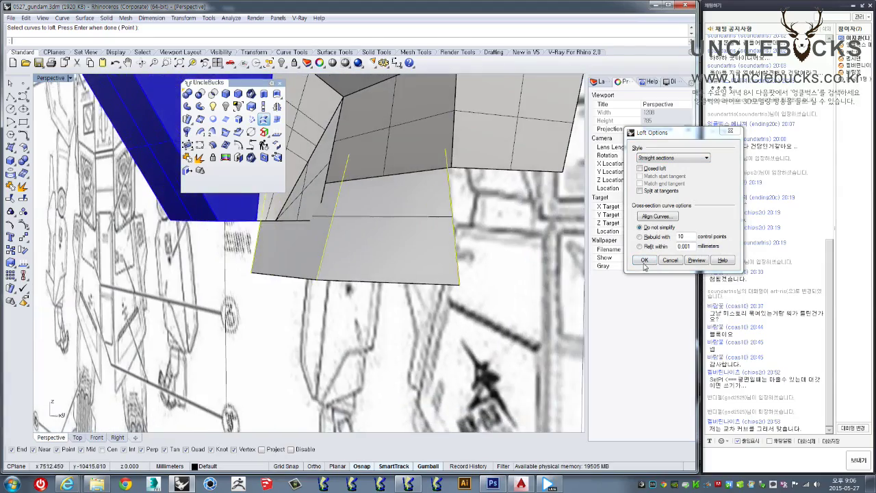
{"action": "left_click", "coordinate": [644, 261]}
Step: Explode the loft into separate surfaces and show control points on two of them
{"action": "mouse_move", "coordinate": [417, 295]}
{"action": "right_mouse_down"}
{"action": "mouse_move", "coordinate": [457, 311]}
{"action": "mouse_move", "coordinate": [517, 198]}
{"action": "right_mouse_up"}
{"action": "left_click", "coordinate": [462, 319]}
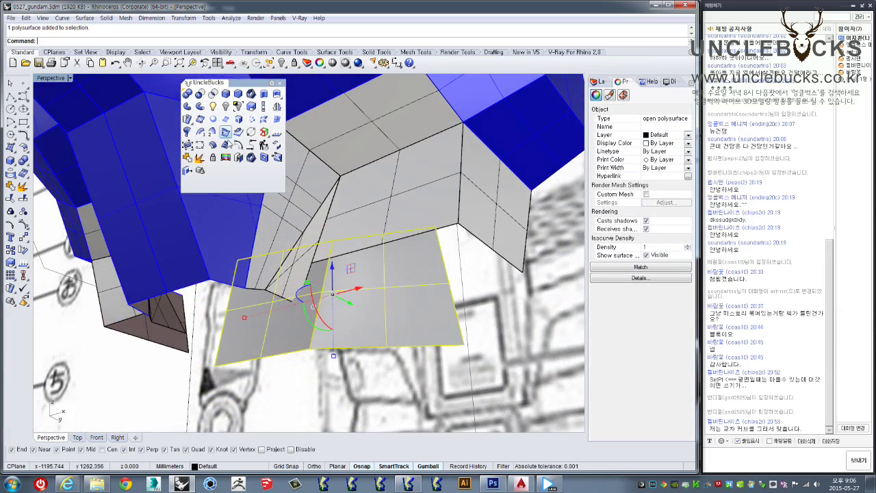
{"action": "left_click", "coordinate": [22, 186]}
{"action": "right_click_drag", "start_coordinate": [322, 311], "coordinate": [302, 325]}
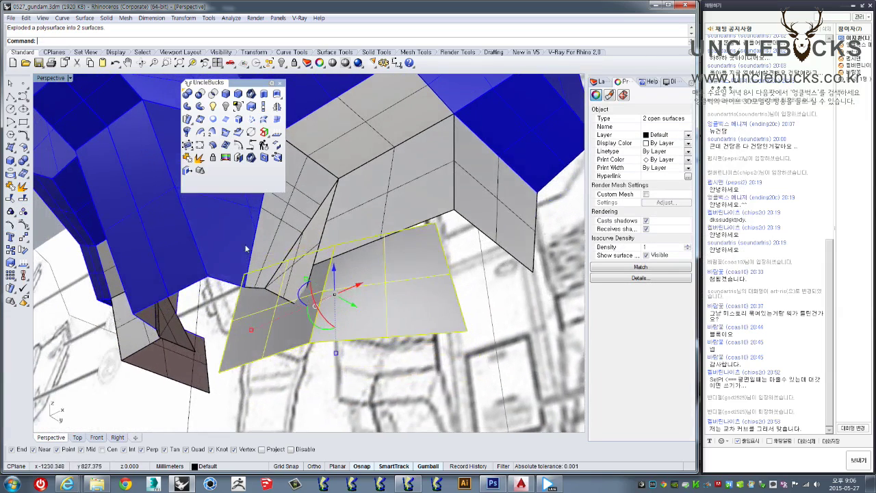
{"action": "left_click", "coordinate": [301, 325]}
{"action": "left_click", "coordinate": [348, 313], "text": "shift"}
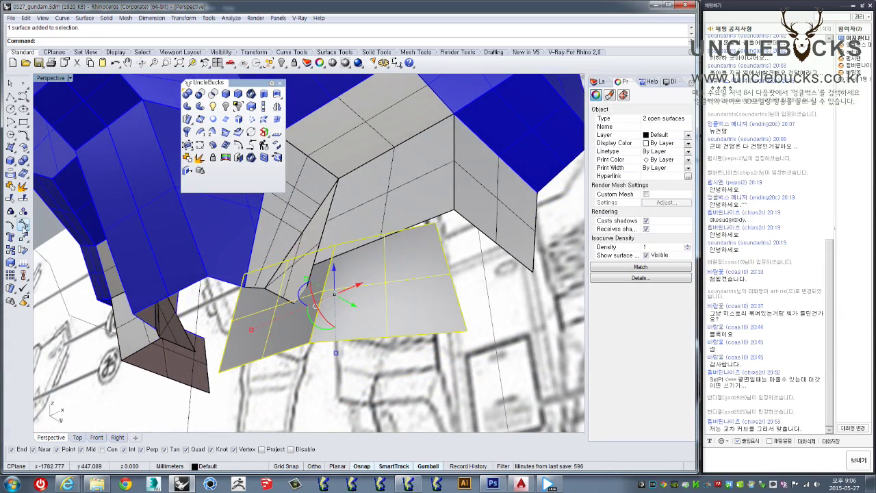
{"action": "left_click", "coordinate": [22, 226]}
Step: Select flap control points and try dragging the upper corner, then undo that move
{"action": "mouse_move", "coordinate": [274, 288]}
{"action": "right_mouse_down"}
{"action": "mouse_move", "coordinate": [259, 267]}
{"action": "mouse_move", "coordinate": [213, 358]}
{"action": "mouse_move", "coordinate": [299, 276]}
{"action": "mouse_move", "coordinate": [267, 257]}
{"action": "right_mouse_up"}
{"action": "left_click_drag", "start_coordinate": [244, 259], "coordinate": [324, 279]}
{"action": "right_click_drag", "start_coordinate": [325, 279], "coordinate": [224, 300]}
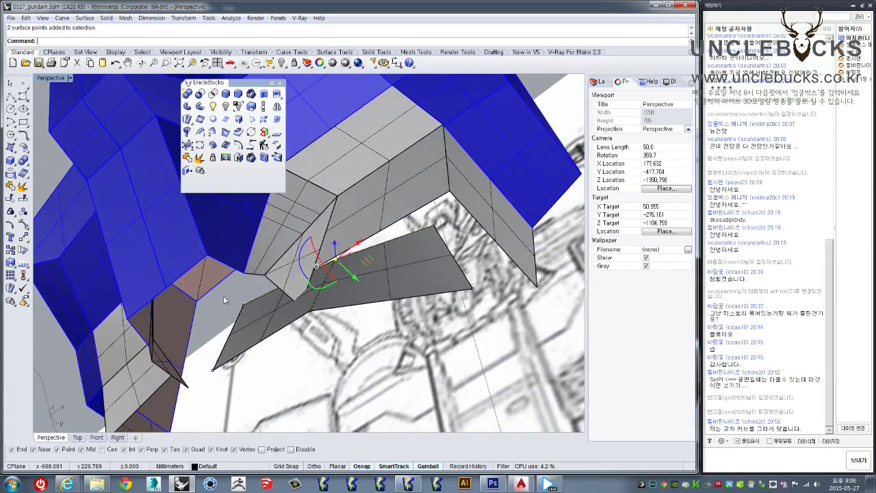
{"action": "left_click_drag", "start_coordinate": [248, 314], "coordinate": [250, 317]}
{"action": "mouse_move", "coordinate": [251, 316]}
{"action": "right_mouse_down"}
{"action": "mouse_move", "coordinate": [302, 335]}
{"action": "mouse_move", "coordinate": [283, 278]}
{"action": "right_mouse_up"}
{"action": "left_click_drag", "start_coordinate": [355, 284], "coordinate": [359, 261]}
{"action": "mouse_move", "coordinate": [358, 261]}
{"action": "right_mouse_down"}
{"action": "mouse_move", "coordinate": [280, 320]}
{"action": "mouse_move", "coordinate": [350, 259]}
{"action": "mouse_move", "coordinate": [384, 210]}
{"action": "right_mouse_up"}
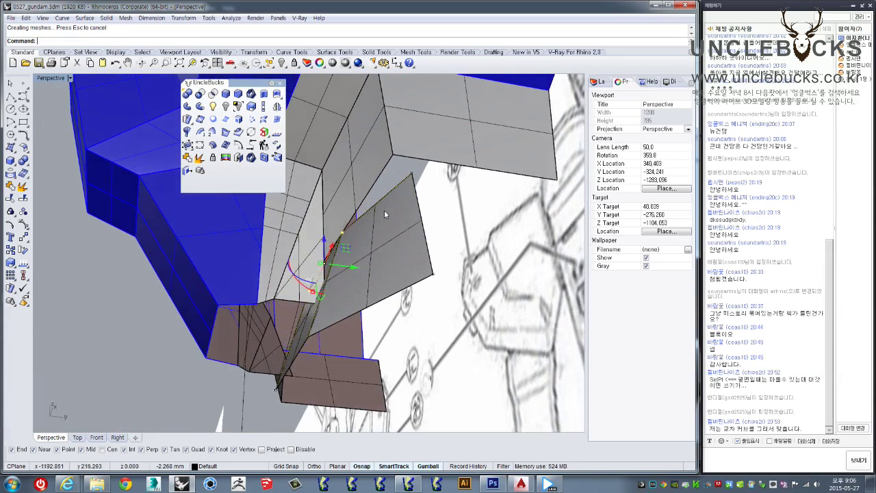
{"action": "left_click", "coordinate": [411, 175]}
{"action": "left_click_drag", "start_coordinate": [430, 179], "coordinate": [428, 163]}
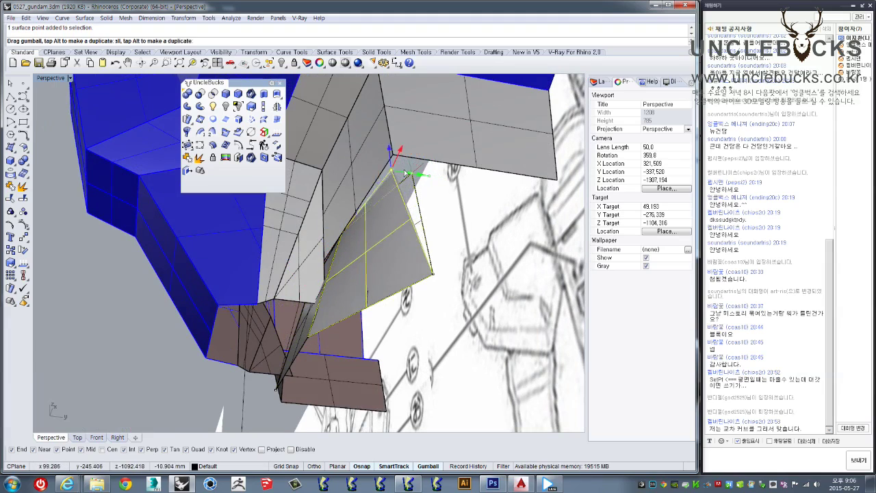
{"action": "key", "text": "ctrl+z"}
Step: Select the flap's lower-right corner point, then the two leftover open curves
{"action": "left_click", "coordinate": [428, 280]}
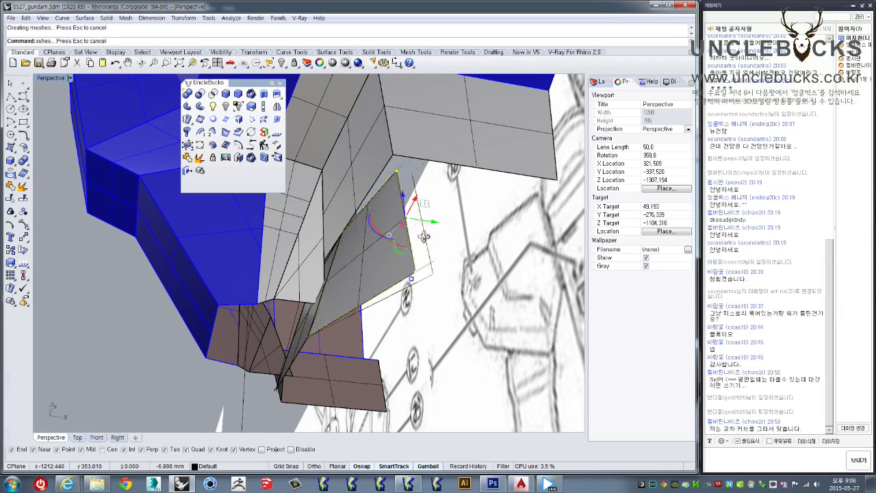
{"action": "right_click_drag", "start_coordinate": [446, 227], "coordinate": [388, 226]}
{"action": "mouse_move", "coordinate": [388, 281]}
{"action": "right_mouse_down"}
{"action": "mouse_move", "coordinate": [483, 258]}
{"action": "mouse_move", "coordinate": [455, 317]}
{"action": "mouse_move", "coordinate": [431, 333]}
{"action": "right_mouse_up"}
{"action": "left_click", "coordinate": [430, 319]}
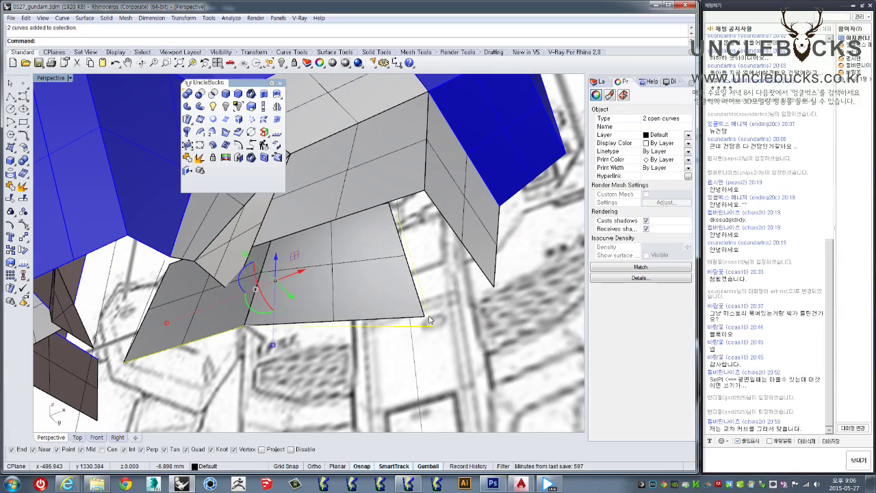
Step: Delete the two leftover curves and orbit the view to face the neck panel
{"action": "key", "text": "Delete"}
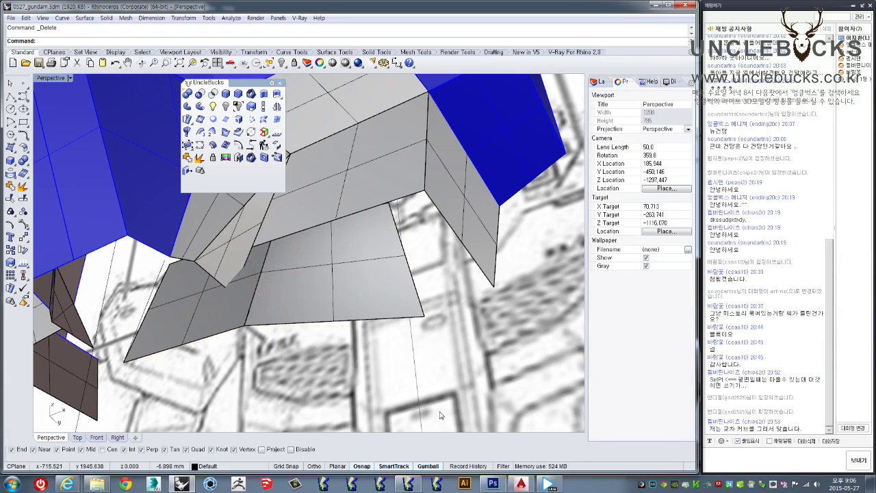
{"action": "right_click_drag", "start_coordinate": [356, 228], "coordinate": [68, 205]}
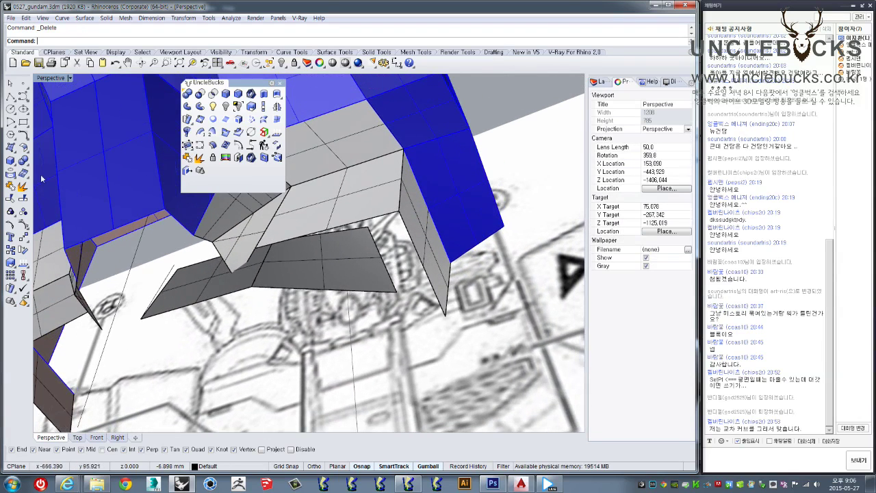
{"action": "right_click_drag", "start_coordinate": [248, 240], "coordinate": [199, 309]}
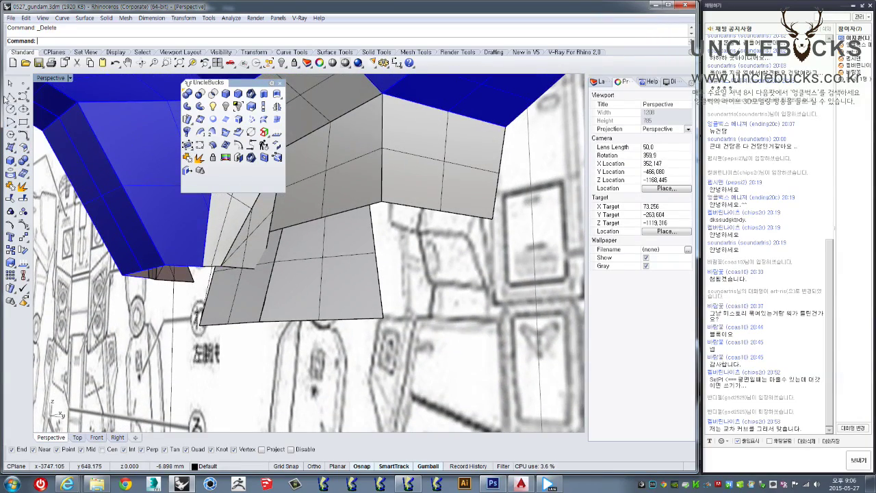
Step: Draw a two-point polyline along the neck panel's edge and select it
{"action": "key", "text": "Escape"}
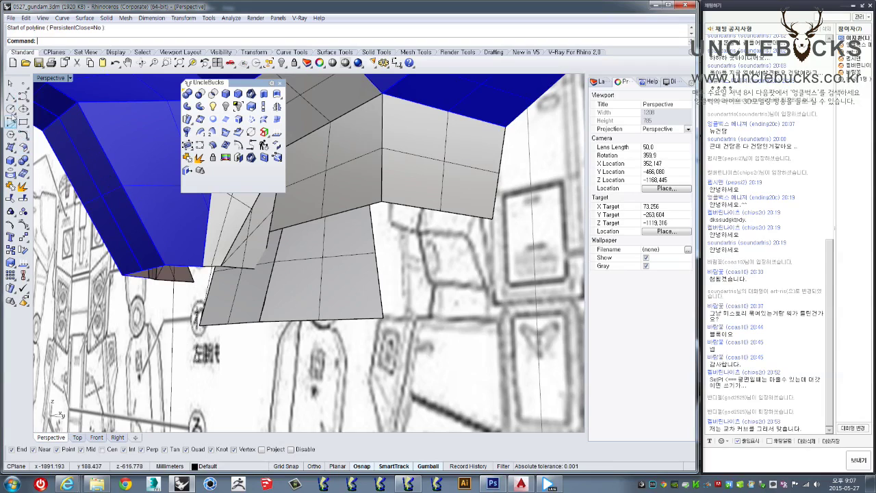
{"action": "left_click", "coordinate": [11, 95]}
{"action": "left_click", "coordinate": [378, 200]}
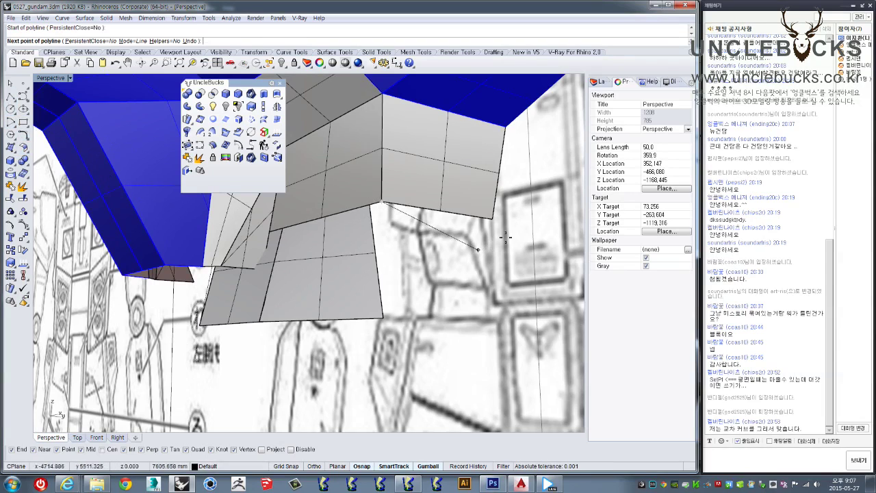
{"action": "left_click", "coordinate": [487, 218]}
{"action": "key", "text": "Return"}
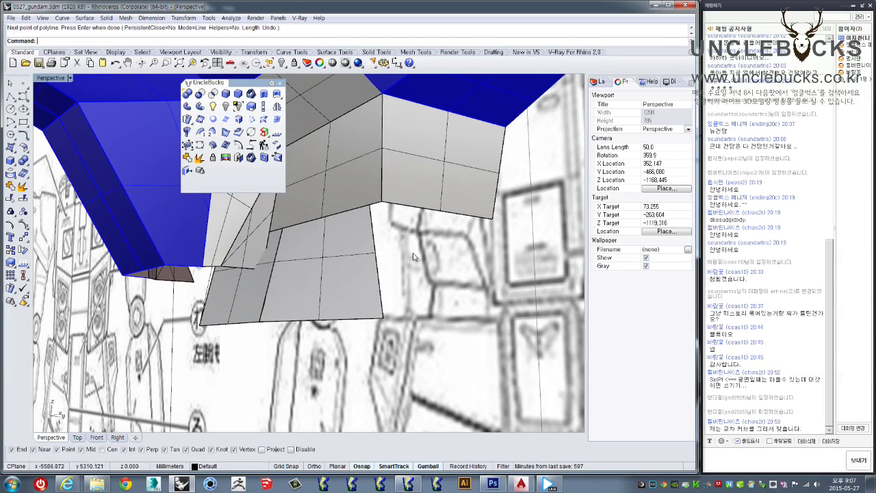
{"action": "left_click", "coordinate": [389, 204]}
{"action": "left_click", "coordinate": [396, 284]}
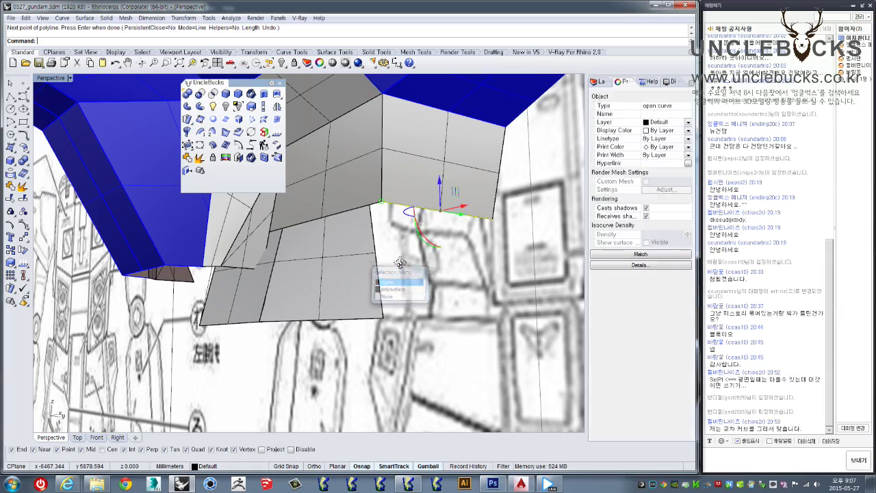
Step: Move the new polyline (MM) onto the neck panel's edge
{"action": "right_click_drag", "start_coordinate": [396, 284], "coordinate": [421, 254]}
{"action": "right_click_drag", "start_coordinate": [399, 218], "coordinate": [393, 198]}
{"action": "type", "text": "MM"}
{"action": "key", "text": "Return"}
{"action": "mouse_move", "coordinate": [402, 215]}
{"action": "right_mouse_down"}
{"action": "mouse_move", "coordinate": [413, 236]}
{"action": "mouse_move", "coordinate": [384, 268]}
{"action": "right_mouse_up"}
{"action": "key", "text": "Escape"}
{"action": "left_click", "coordinate": [384, 268]}
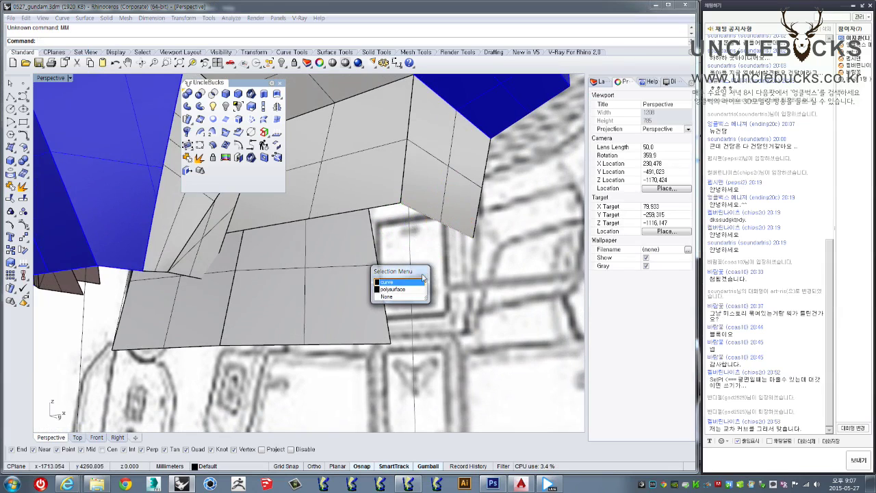
{"action": "left_click", "coordinate": [411, 281]}
{"action": "left_click_drag", "start_coordinate": [419, 221], "coordinate": [295, 265]}
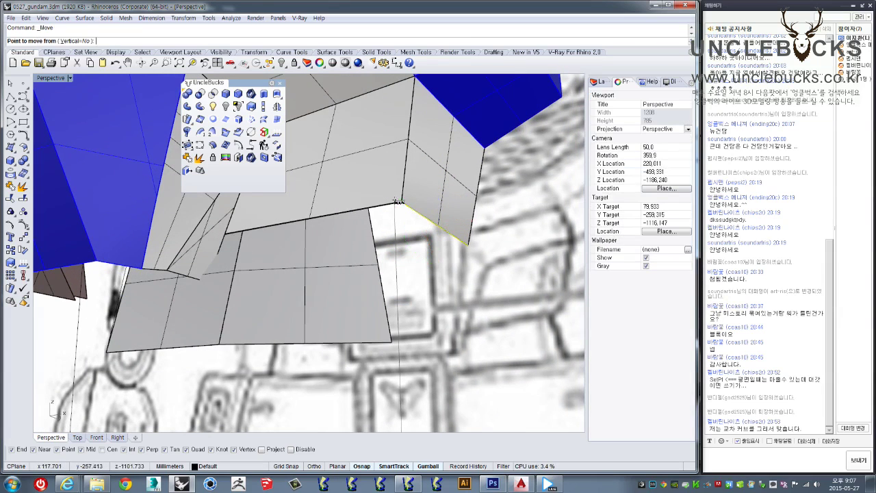
{"action": "mouse_move", "coordinate": [296, 266]}
{"action": "right_mouse_down"}
{"action": "mouse_move", "coordinate": [332, 210]}
{"action": "mouse_move", "coordinate": [291, 193]}
{"action": "right_mouse_up"}
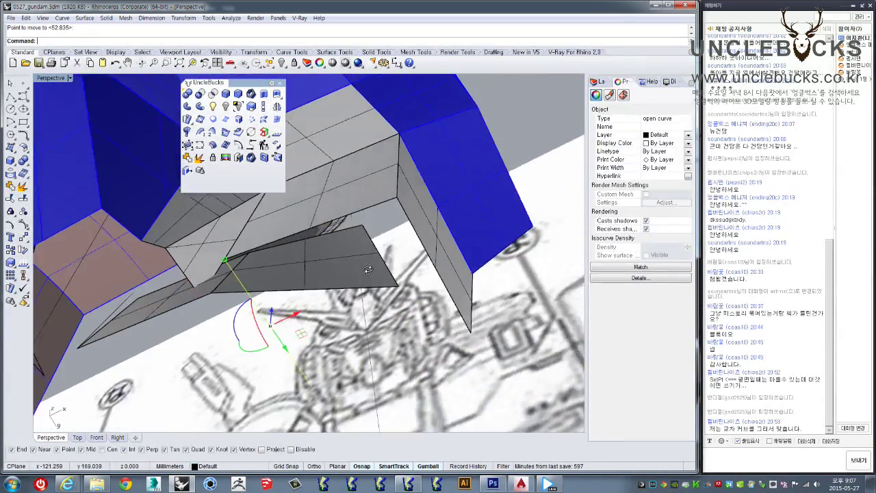
{"action": "right_click_drag", "start_coordinate": [292, 193], "coordinate": [260, 205]}
{"action": "key", "text": "Escape"}
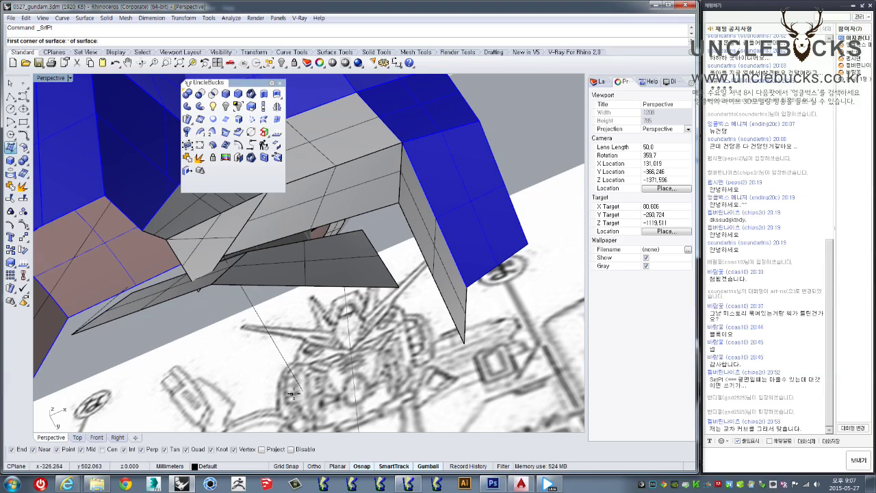
Step: Build a flat corner-point surface patch in the gap below the neck panel
{"action": "left_click", "coordinate": [223, 255]}
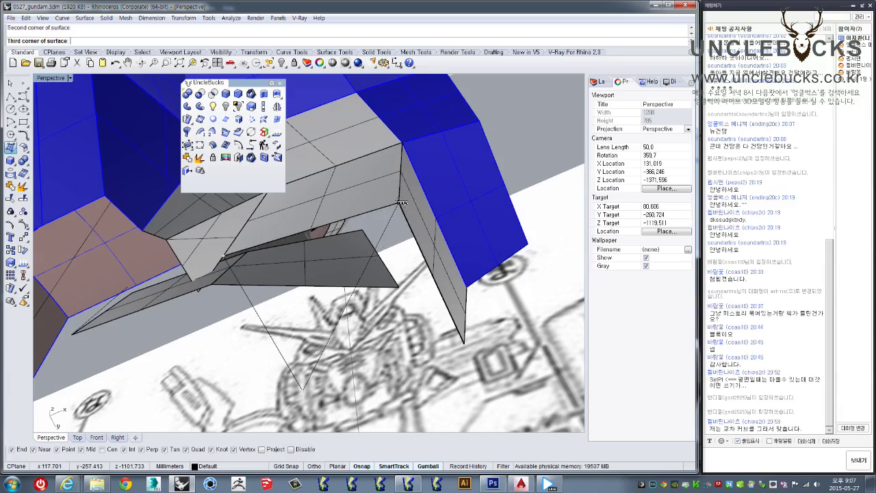
{"action": "left_click", "coordinate": [464, 343]}
{"action": "mouse_move", "coordinate": [465, 343]}
{"action": "right_mouse_down"}
{"action": "mouse_move", "coordinate": [335, 327]}
{"action": "mouse_move", "coordinate": [348, 303]}
{"action": "mouse_move", "coordinate": [373, 330]}
{"action": "mouse_move", "coordinate": [413, 271]}
{"action": "mouse_move", "coordinate": [401, 254]}
{"action": "mouse_move", "coordinate": [390, 337]}
{"action": "mouse_move", "coordinate": [377, 332]}
{"action": "right_mouse_up"}
{"action": "left_click", "coordinate": [349, 304]}
{"action": "key", "text": "Escape"}
{"action": "scroll", "coordinate": [413, 272], "scroll_direction": "down", "scroll_amount": 3}
{"action": "scroll", "coordinate": [402, 254], "scroll_direction": "up", "scroll_amount": 3}
{"action": "left_click", "coordinate": [370, 330]}
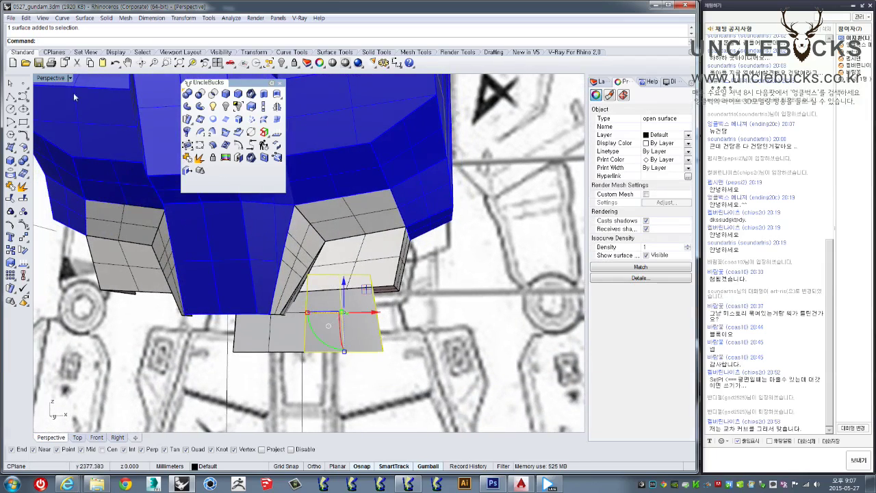
Step: In the Front view, push the right-hand patch's right-edge control points outward
{"action": "double_click", "coordinate": [50, 78]}
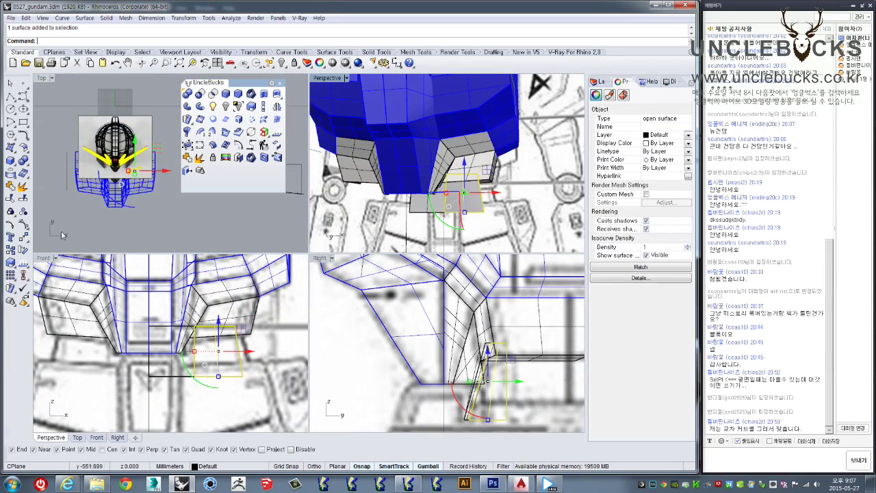
{"action": "double_click", "coordinate": [43, 259]}
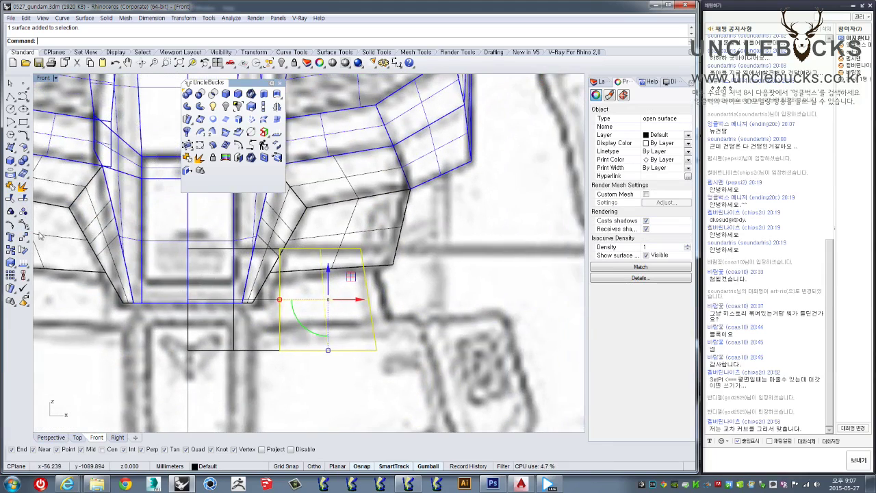
{"action": "left_click", "coordinate": [10, 224]}
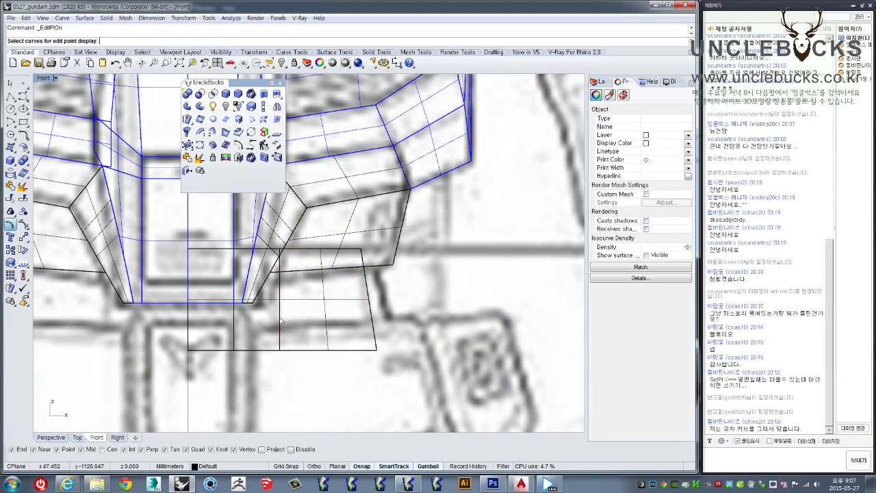
{"action": "left_click", "coordinate": [327, 306]}
{"action": "left_click", "coordinate": [22, 226]}
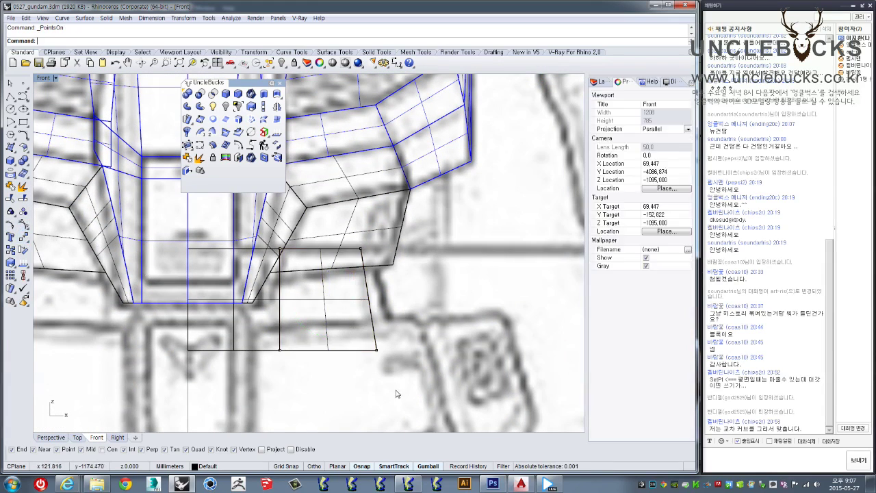
{"action": "left_click_drag", "start_coordinate": [382, 239], "coordinate": [343, 363]}
{"action": "left_click_drag", "start_coordinate": [394, 302], "coordinate": [407, 302]}
{"action": "left_click", "coordinate": [390, 349]}
{"action": "left_click_drag", "start_coordinate": [416, 352], "coordinate": [429, 352]}
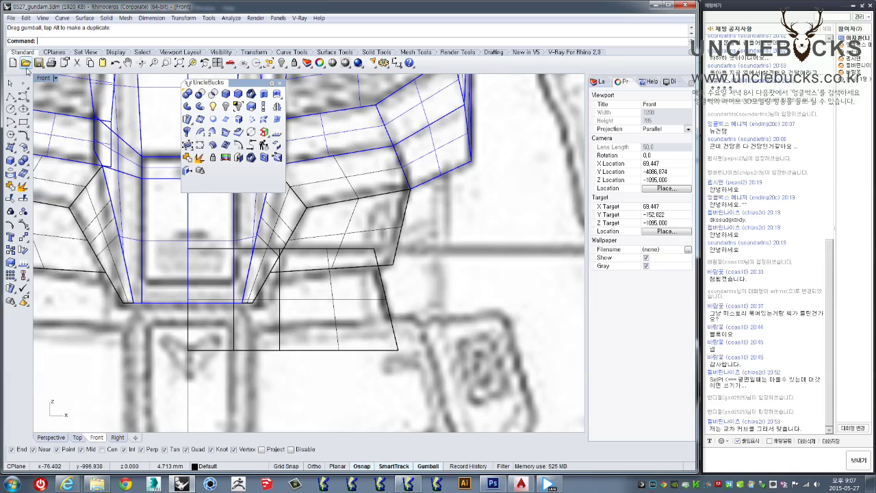
Step: Orbit the maximized Perspective view around the neck side and select the grey fin surface
{"action": "double_click", "coordinate": [42, 77]}
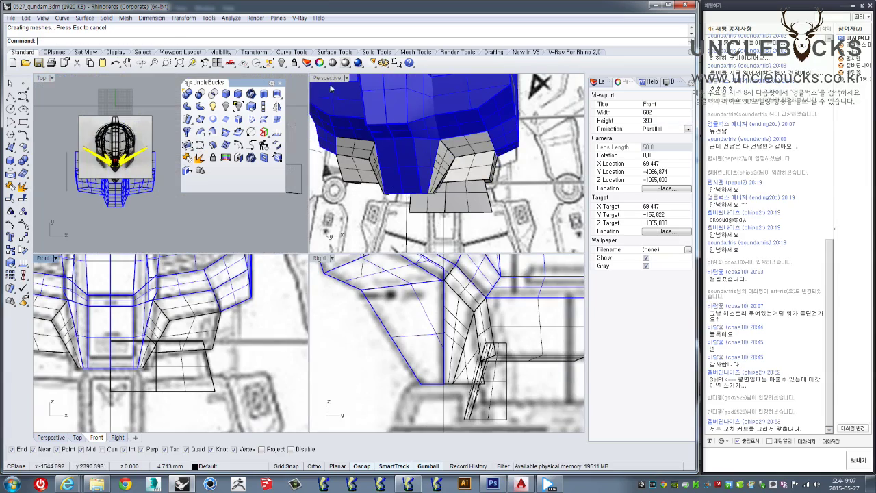
{"action": "double_click", "coordinate": [327, 78]}
{"action": "mouse_move", "coordinate": [327, 96]}
{"action": "right_mouse_down"}
{"action": "mouse_move", "coordinate": [300, 221]}
{"action": "mouse_move", "coordinate": [329, 320]}
{"action": "mouse_move", "coordinate": [329, 301]}
{"action": "right_mouse_up"}
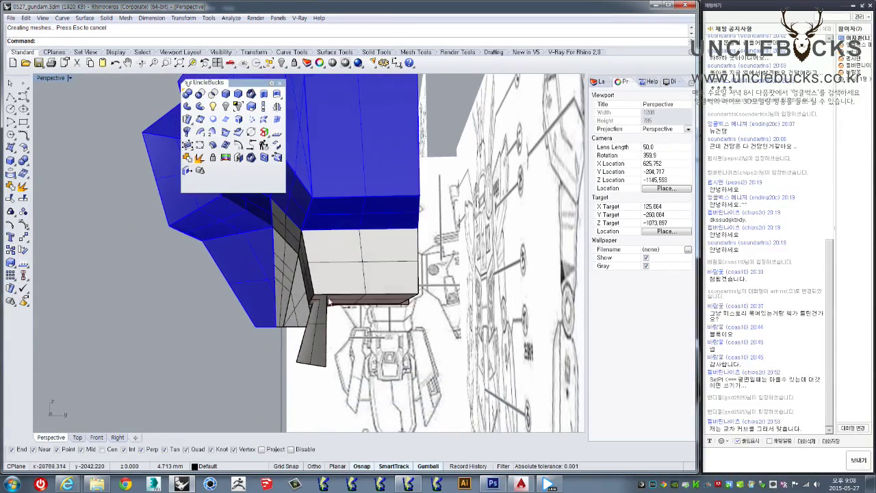
{"action": "left_click", "coordinate": [328, 331]}
{"action": "right_click_drag", "start_coordinate": [327, 331], "coordinate": [76, 141]}
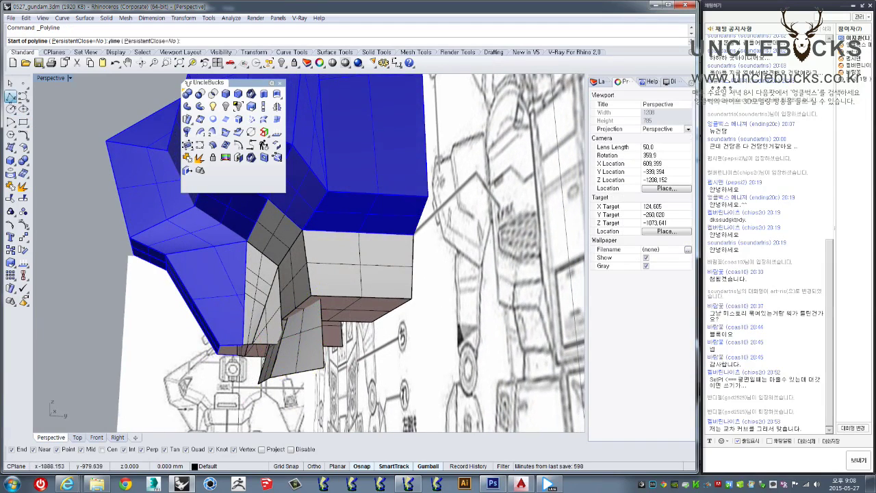
Step: Place a polyline ending at the panel vertex, then select the existing open curve
{"action": "left_click", "coordinate": [326, 370]}
{"action": "scroll", "coordinate": [198, 327], "scroll_direction": "up", "scroll_amount": 5}
{"action": "scroll", "coordinate": [198, 327], "scroll_direction": "down", "scroll_amount": 5}
{"action": "right_click_drag", "start_coordinate": [198, 327], "coordinate": [405, 329]}
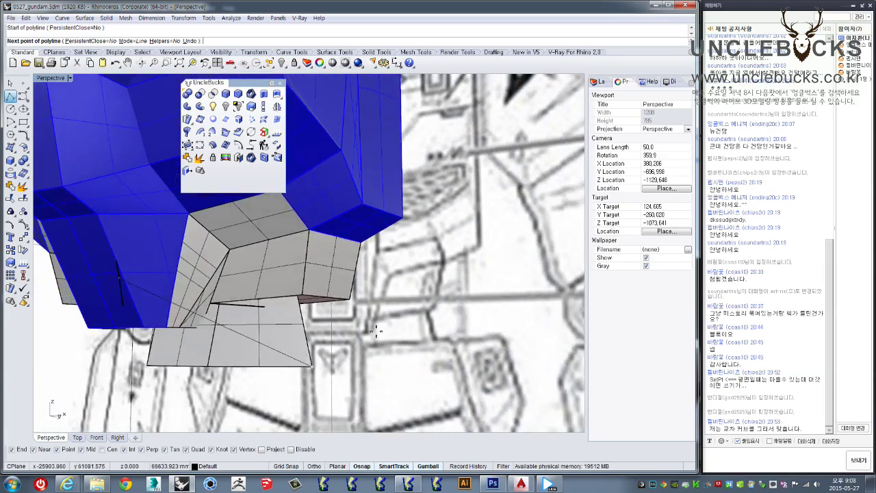
{"action": "scroll", "coordinate": [405, 329], "scroll_direction": "up", "scroll_amount": 3}
{"action": "scroll", "coordinate": [309, 287], "scroll_direction": "up", "scroll_amount": 2}
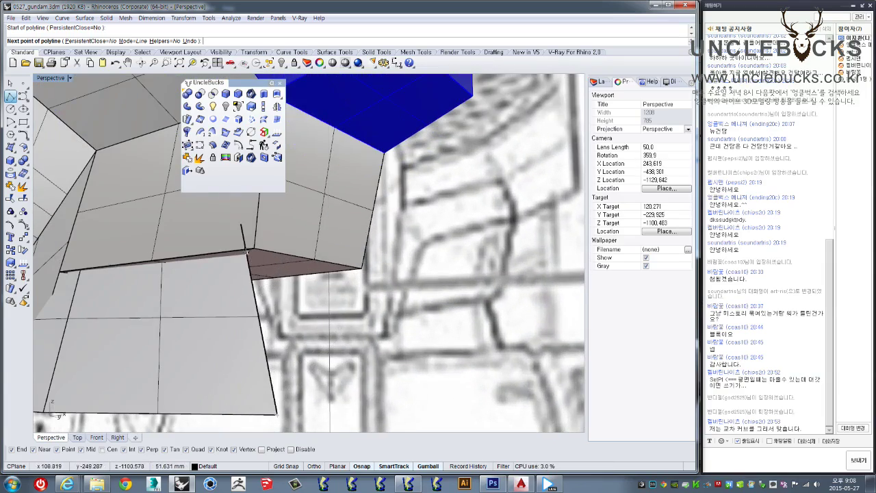
{"action": "left_click", "coordinate": [247, 252]}
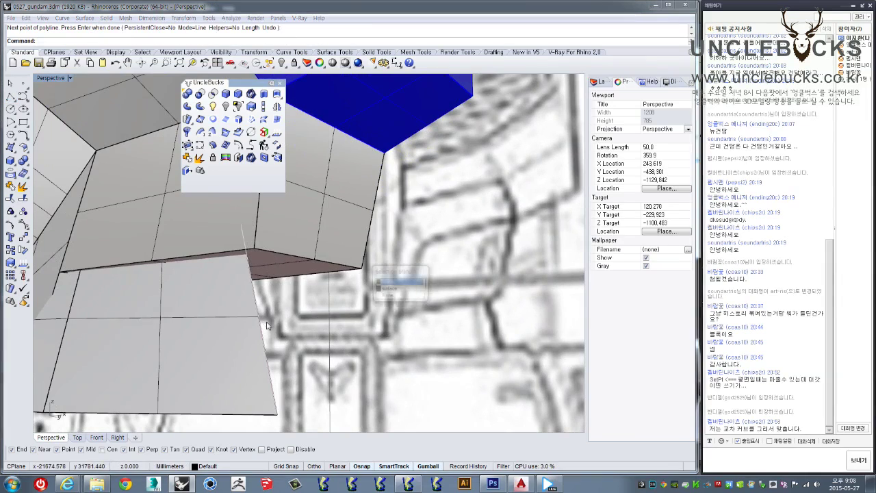
{"action": "left_click", "coordinate": [400, 285]}
{"action": "mouse_move", "coordinate": [401, 286]}
{"action": "right_mouse_down"}
{"action": "mouse_move", "coordinate": [341, 287]}
{"action": "mouse_move", "coordinate": [355, 293]}
{"action": "right_mouse_up"}
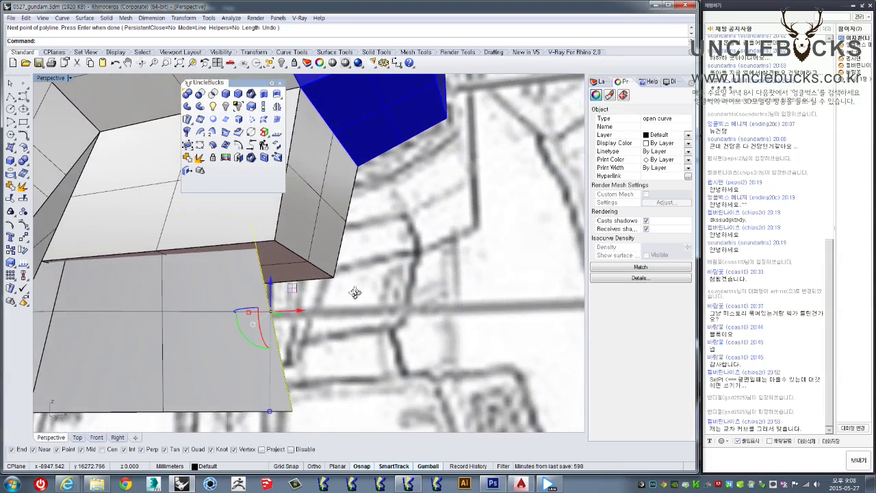
Step: Draw a new polyline down from the gray panel's corner and show its edit points
{"action": "right_click", "coordinate": [308, 279]}
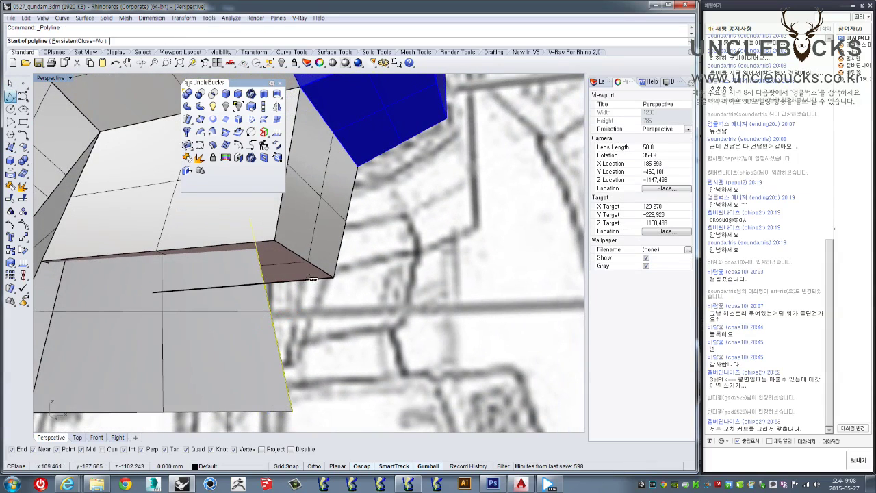
{"action": "left_click", "coordinate": [313, 278]}
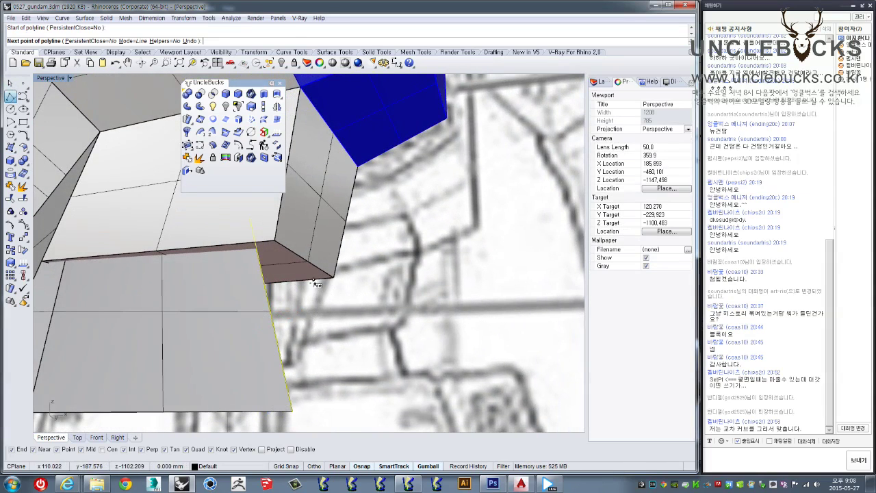
{"action": "left_click", "coordinate": [316, 416]}
{"action": "key", "text": "Return"}
{"action": "mouse_move", "coordinate": [343, 385]}
{"action": "right_mouse_down"}
{"action": "mouse_move", "coordinate": [342, 371]}
{"action": "mouse_move", "coordinate": [50, 286]}
{"action": "right_mouse_up"}
{"action": "left_click", "coordinate": [323, 363]}
{"action": "left_click", "coordinate": [22, 224]}
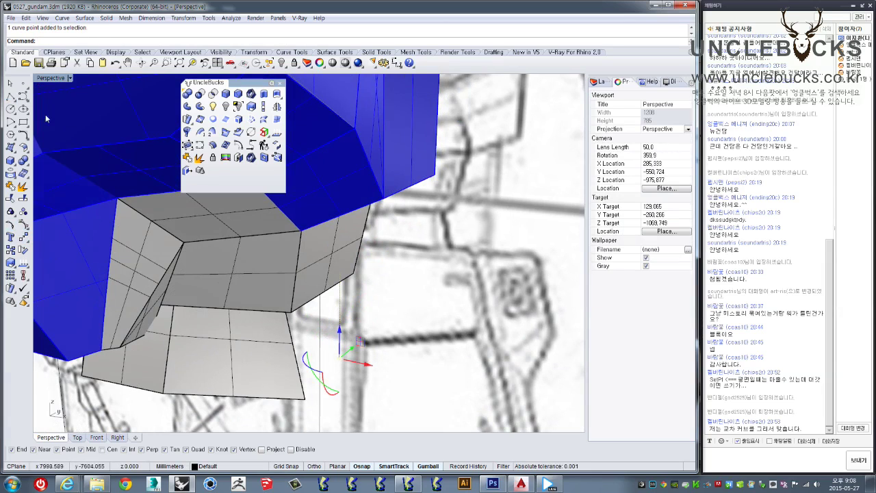
{"action": "double_click", "coordinate": [39, 80]}
{"action": "right_click_drag", "start_coordinate": [213, 351], "coordinate": [230, 327]}
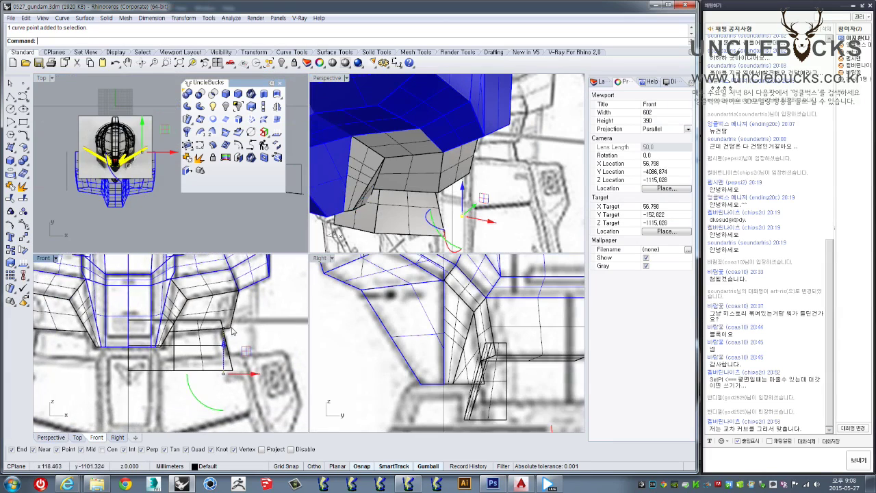
Step: In the maximized Front view, move the curve's edit point up onto the sketch outline
{"action": "double_click", "coordinate": [39, 258]}
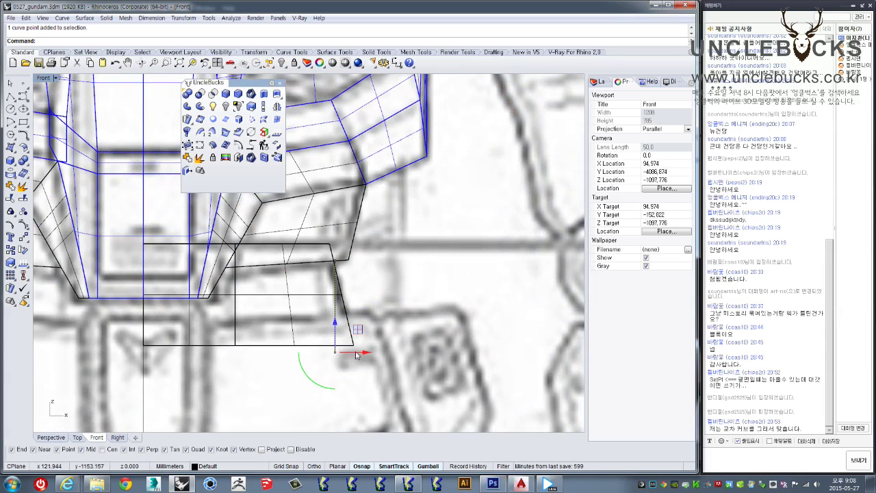
{"action": "left_click_drag", "start_coordinate": [355, 357], "coordinate": [375, 354]}
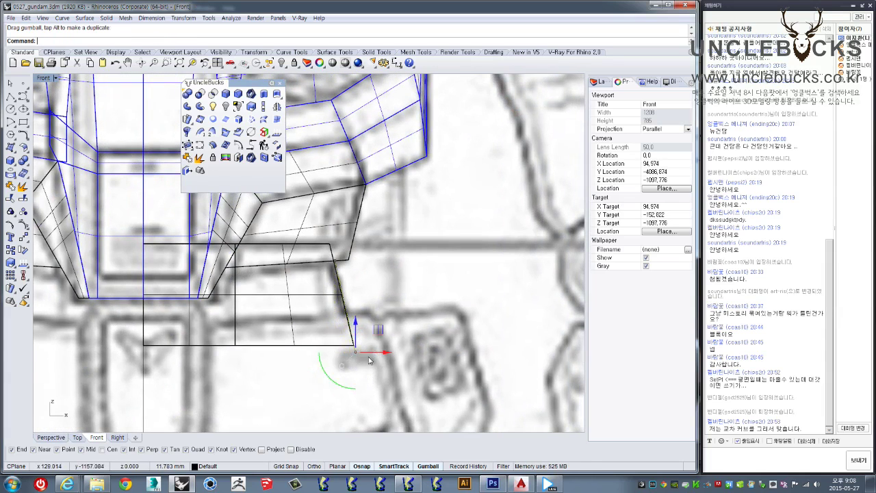
{"action": "scroll", "coordinate": [363, 346], "scroll_direction": "up", "scroll_amount": 3}
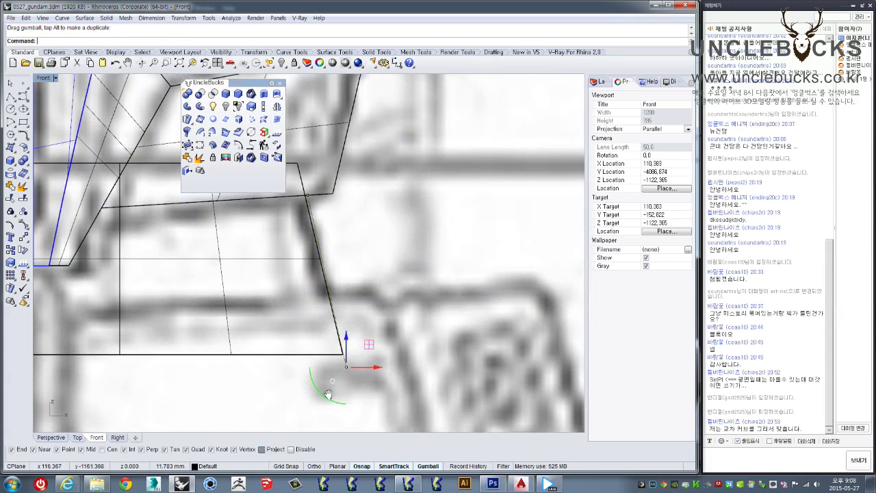
{"action": "right_click_drag", "start_coordinate": [311, 399], "coordinate": [315, 413]}
{"action": "right_click", "coordinate": [349, 393]}
{"action": "left_click", "coordinate": [344, 359]}
{"action": "scroll", "coordinate": [344, 359], "scroll_direction": "down", "scroll_amount": 2}
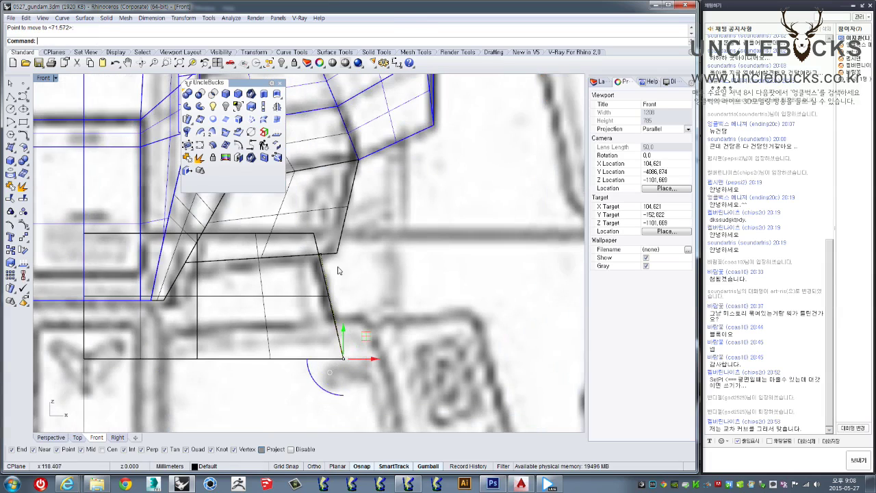
{"action": "scroll", "coordinate": [311, 276], "scroll_direction": "up", "scroll_amount": 3}
{"action": "left_click_drag", "start_coordinate": [334, 235], "coordinate": [319, 205]}
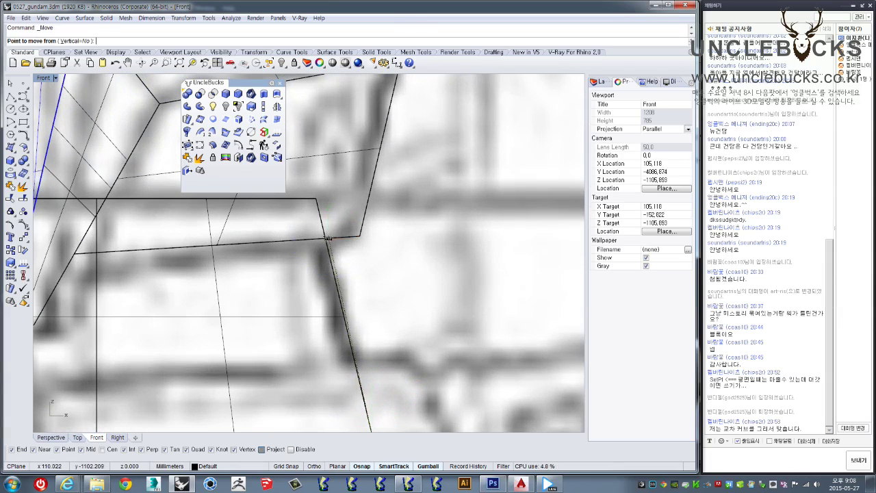
{"action": "scroll", "coordinate": [327, 266], "scroll_direction": "down", "scroll_amount": 2}
{"action": "left_click", "coordinate": [327, 265]}
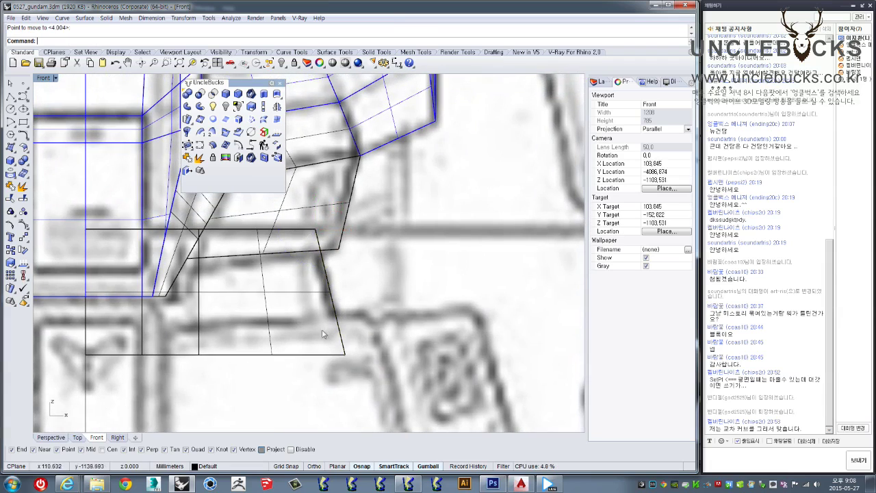
Step: Turn on the lower panel's control points and pull its two right-edge points left
{"action": "left_click", "coordinate": [254, 314]}
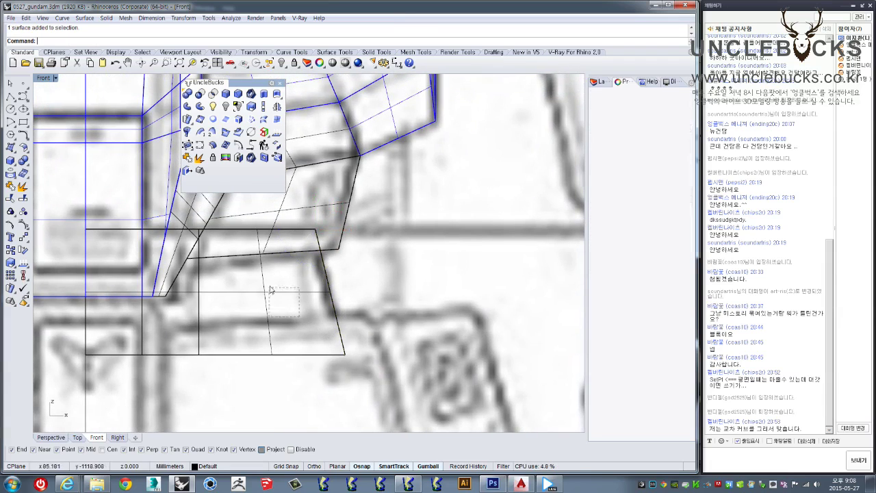
{"action": "left_click", "coordinate": [11, 224]}
{"action": "left_click", "coordinate": [260, 317]}
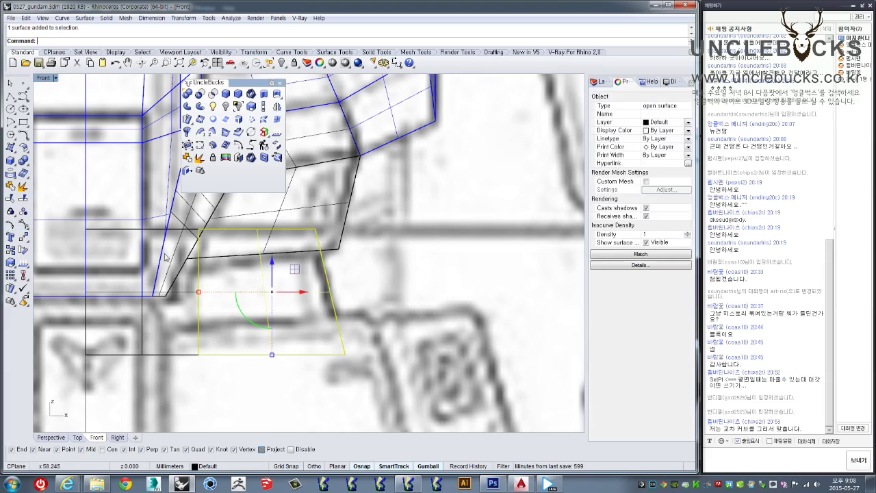
{"action": "key", "text": "F10"}
{"action": "left_click", "coordinate": [345, 354]}
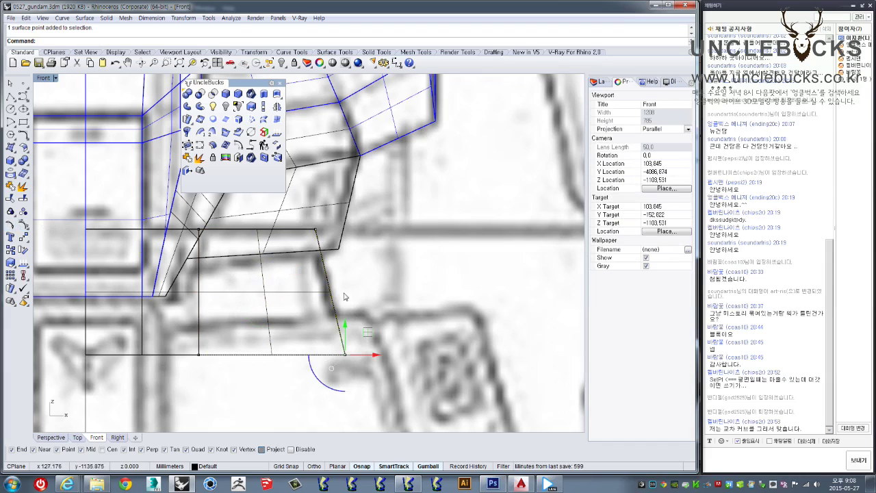
{"action": "left_click", "coordinate": [315, 230], "text": "shift"}
{"action": "left_click_drag", "start_coordinate": [361, 295], "coordinate": [322, 294]}
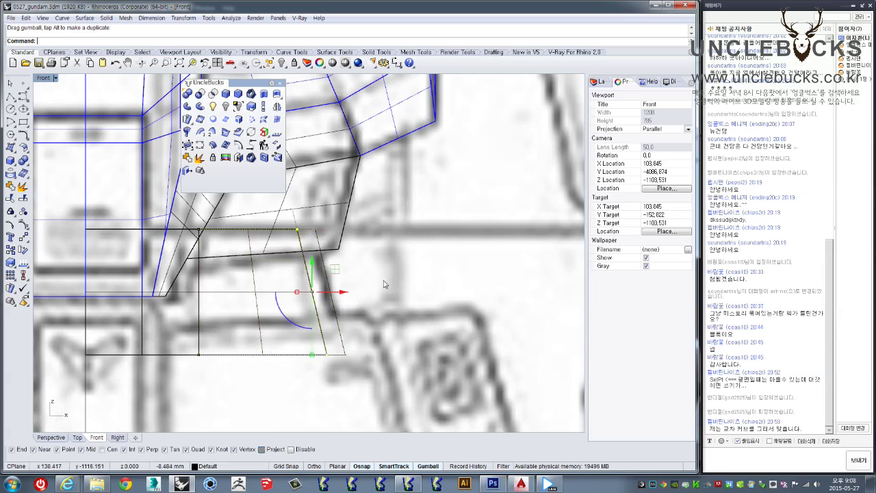
{"action": "key", "text": "Escape"}
{"action": "right_click_drag", "start_coordinate": [384, 284], "coordinate": [375, 299]}
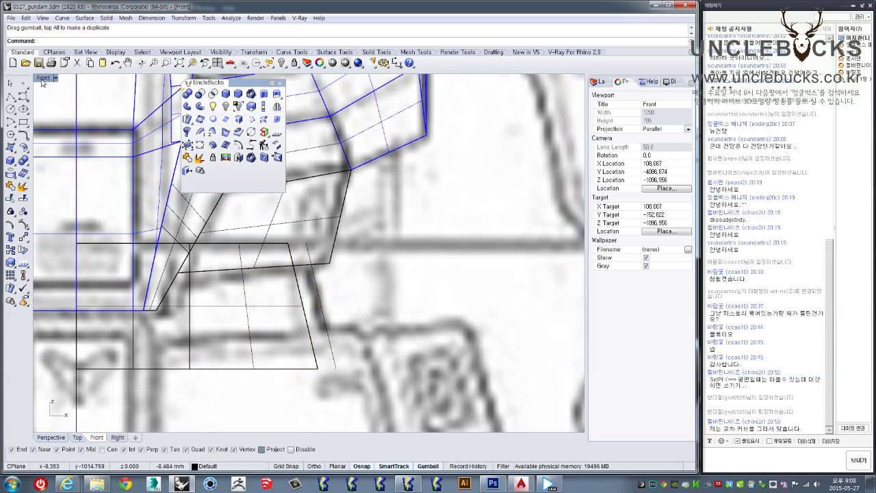
{"action": "double_click", "coordinate": [42, 79]}
{"action": "double_click", "coordinate": [323, 78]}
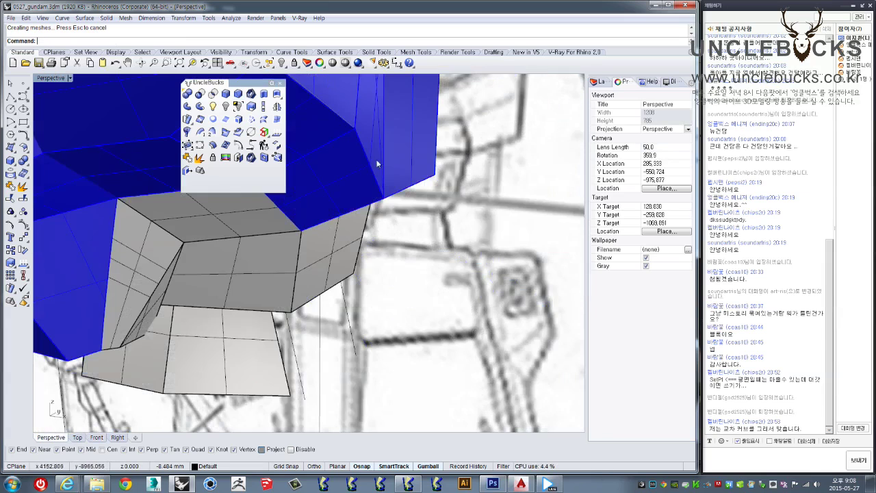
Step: Orbit the Perspective view around the gray collar, selecting the new edge curve to inspect the gap below
{"action": "mouse_move", "coordinate": [323, 206]}
{"action": "right_mouse_down"}
{"action": "mouse_move", "coordinate": [368, 256]}
{"action": "mouse_move", "coordinate": [288, 215]}
{"action": "right_mouse_up"}
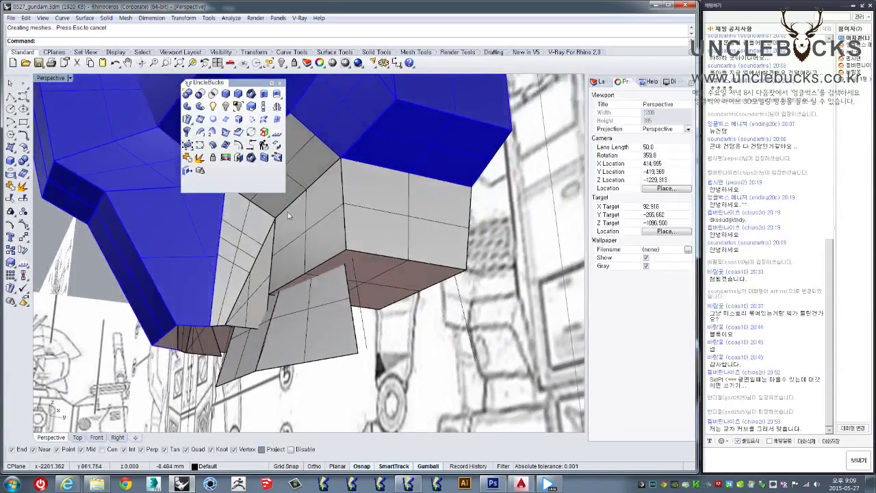
{"action": "right_click_drag", "start_coordinate": [379, 293], "coordinate": [460, 324]}
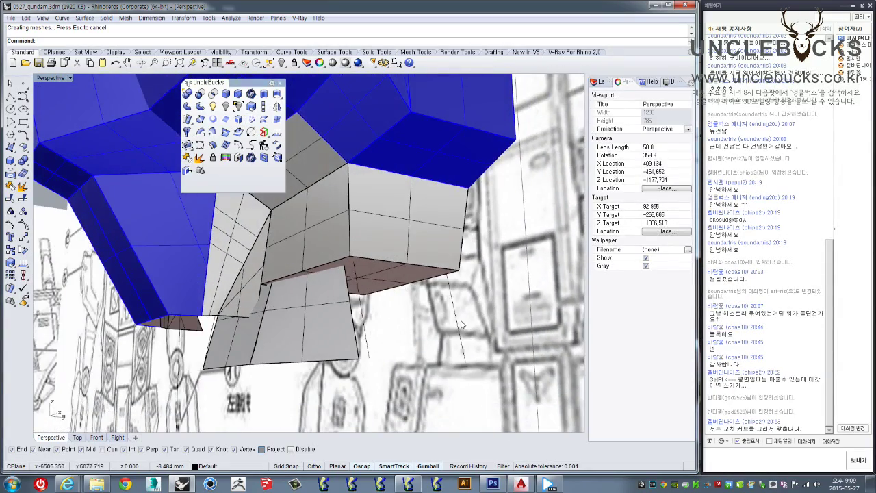
{"action": "left_click", "coordinate": [464, 323]}
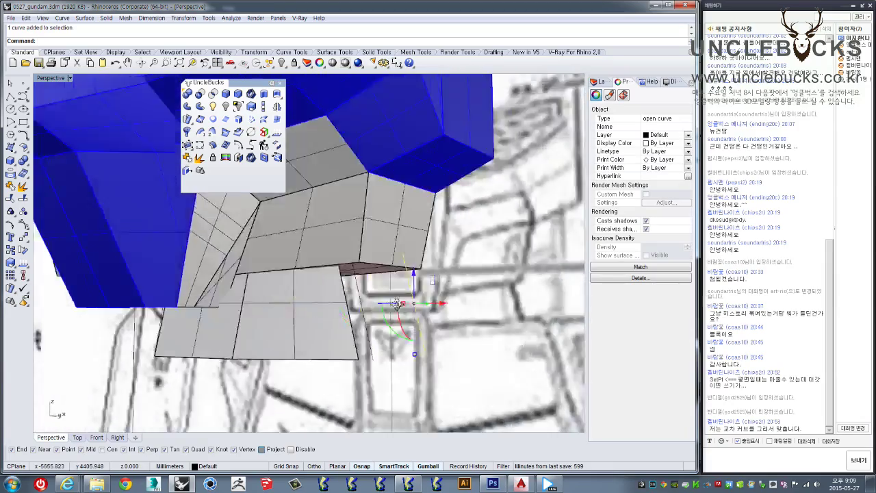
{"action": "right_click_drag", "start_coordinate": [314, 280], "coordinate": [266, 302]}
{"action": "scroll", "coordinate": [265, 302], "scroll_direction": "up", "scroll_amount": 5}
{"action": "scroll", "coordinate": [266, 303], "scroll_direction": "down", "scroll_amount": 5}
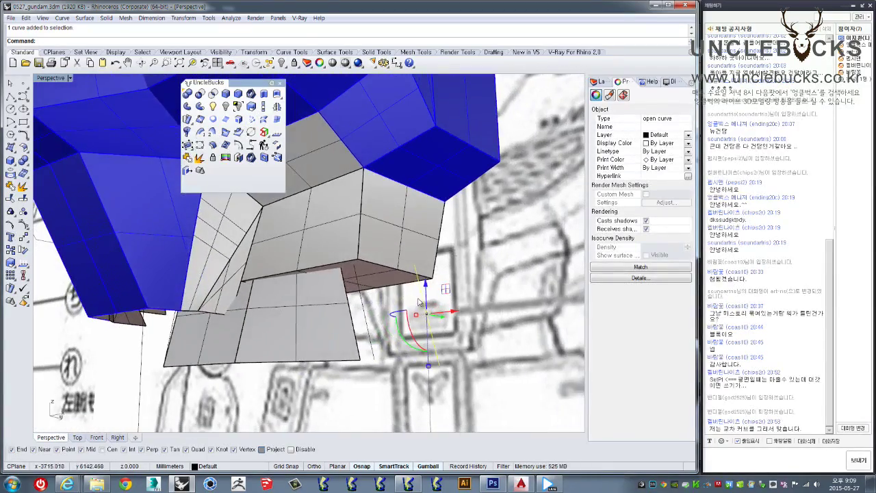
{"action": "double_click", "coordinate": [49, 79]}
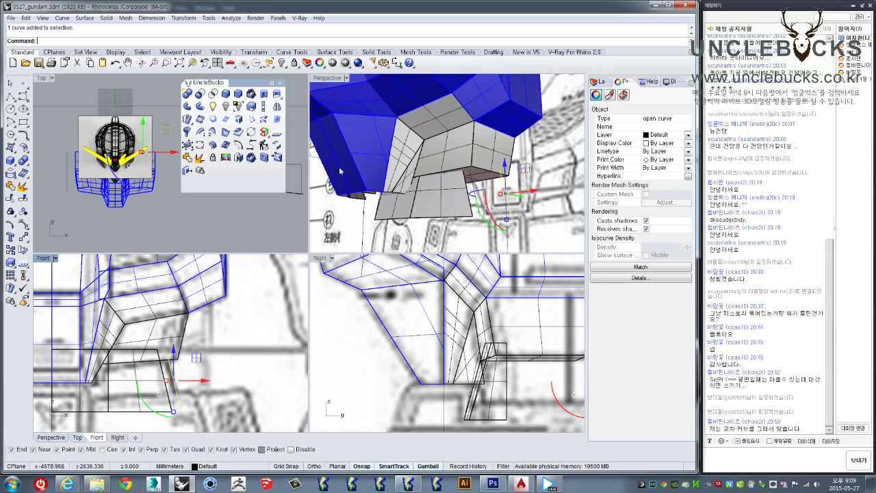
{"action": "double_click", "coordinate": [328, 77]}
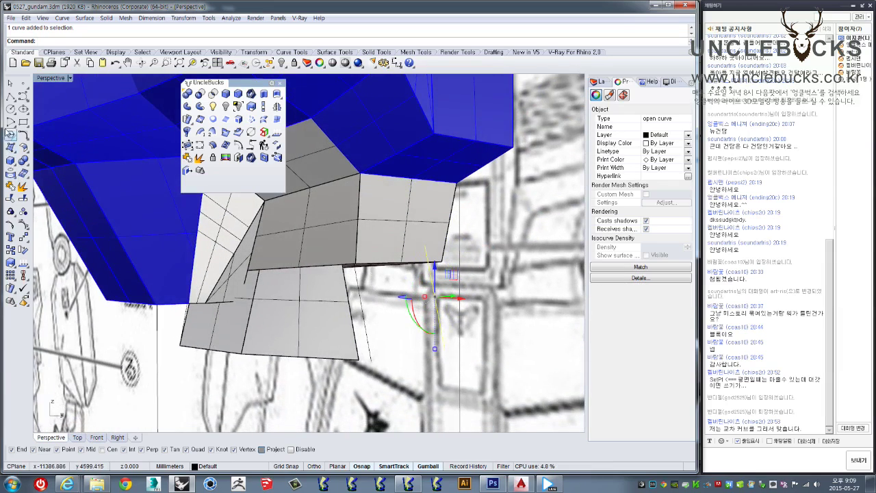
{"action": "right_click_drag", "start_coordinate": [349, 268], "coordinate": [359, 274]}
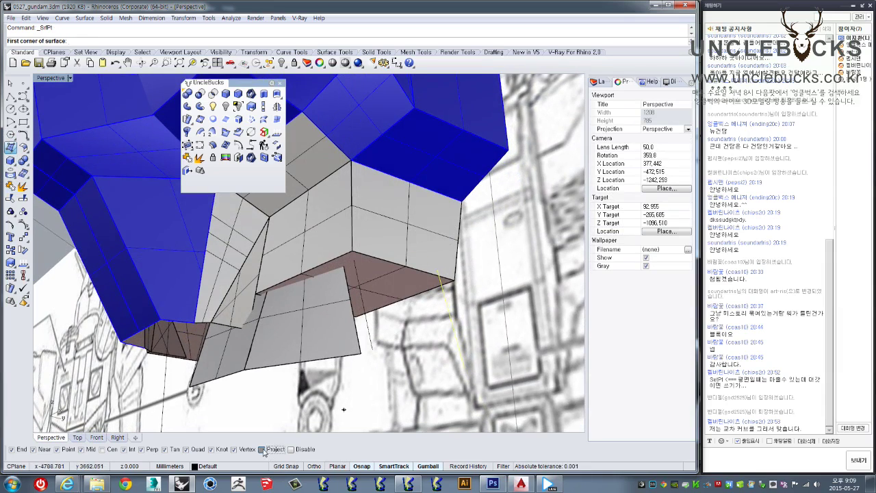
Step: Pick the corners of a new surface patch beneath the gray collar
{"action": "left_click", "coordinate": [341, 250]}
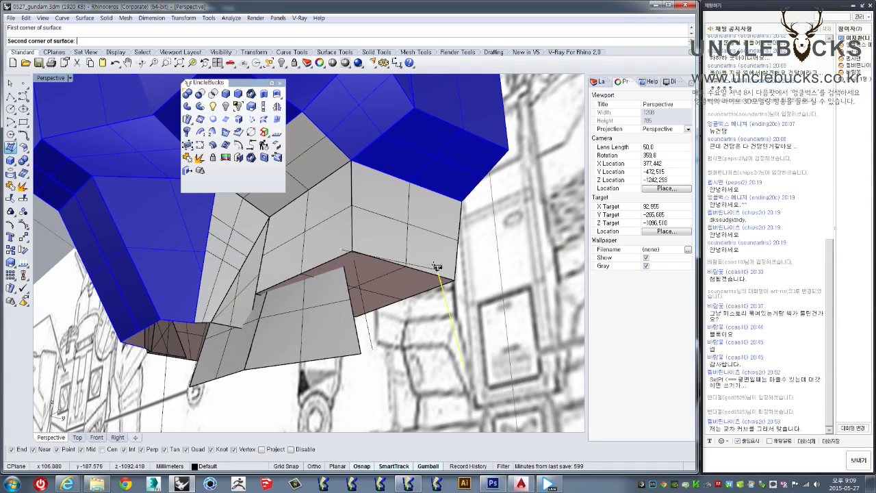
{"action": "left_click", "coordinate": [464, 367]}
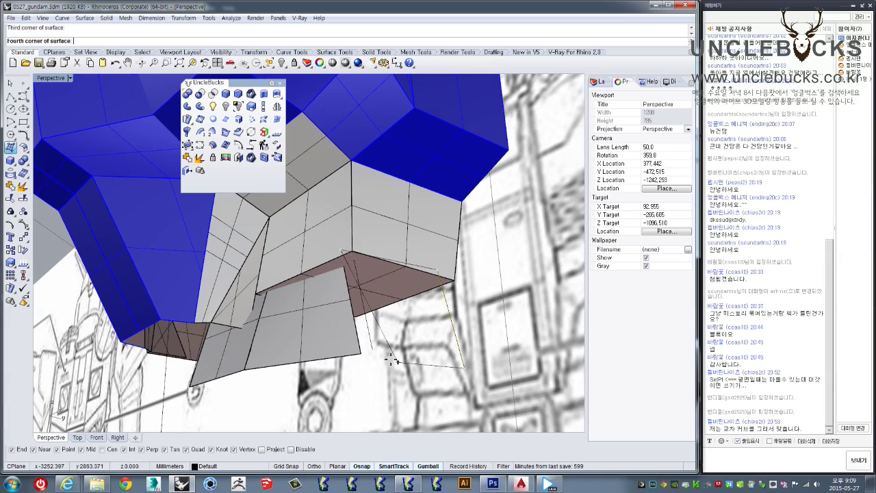
{"action": "left_click", "coordinate": [357, 353]}
{"action": "right_click_drag", "start_coordinate": [363, 356], "coordinate": [417, 383]}
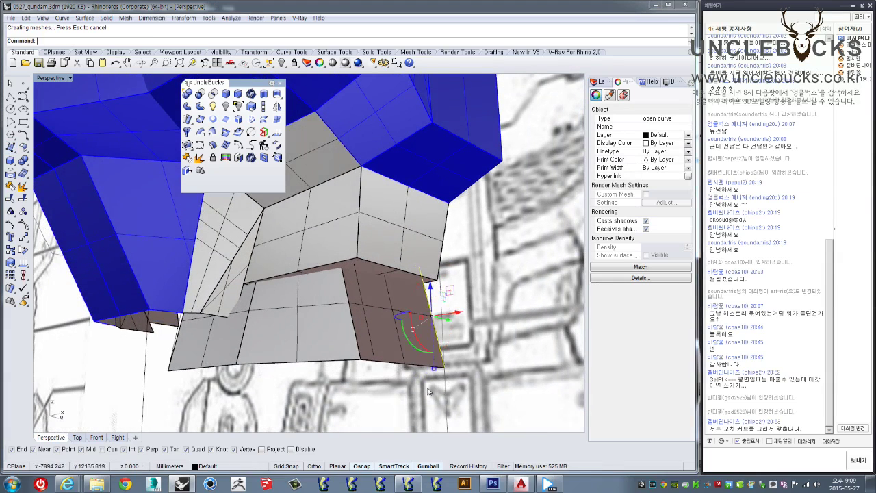
Step: Select the new brown surface, move the toolbar aside and orbit under the side panel
{"action": "left_click", "coordinate": [428, 390]}
{"action": "left_click", "coordinate": [414, 346]}
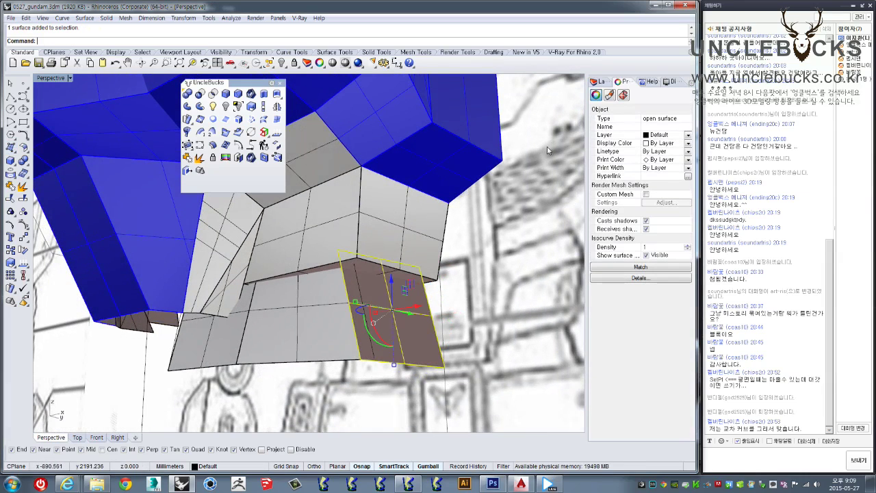
{"action": "left_click", "coordinate": [598, 82]}
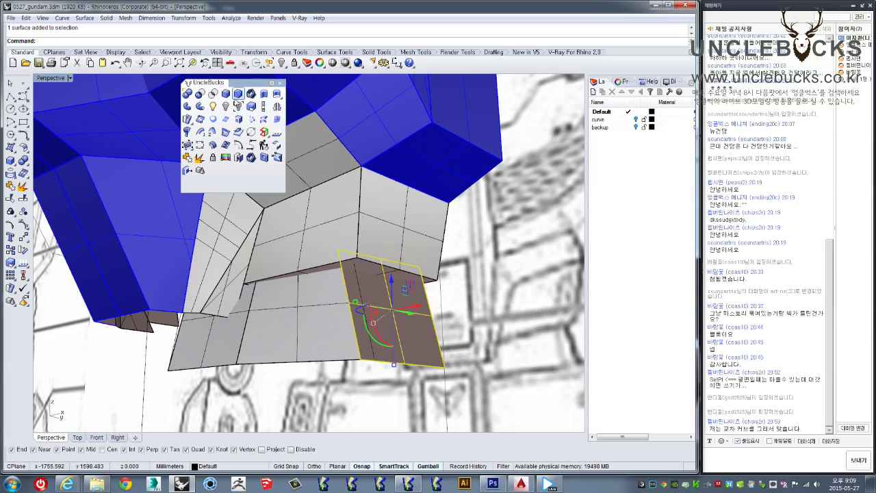
{"action": "left_click_drag", "start_coordinate": [237, 83], "coordinate": [519, 81]}
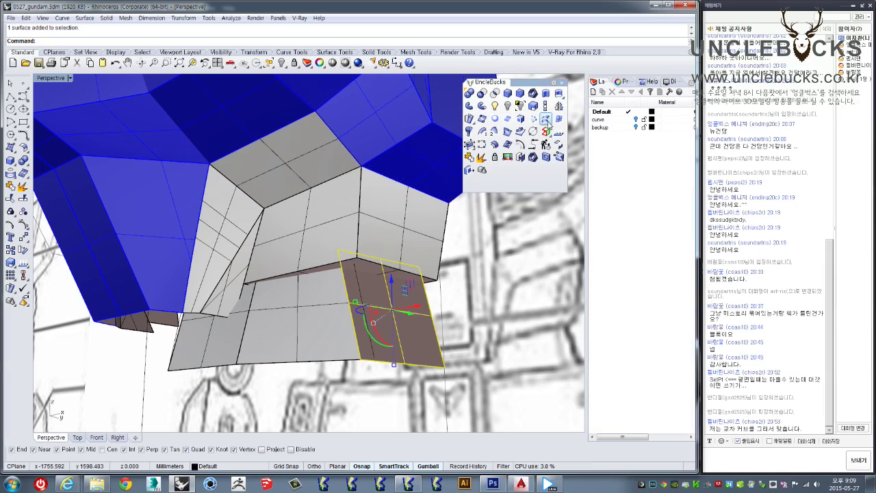
{"action": "right_click_drag", "start_coordinate": [451, 231], "coordinate": [383, 254]}
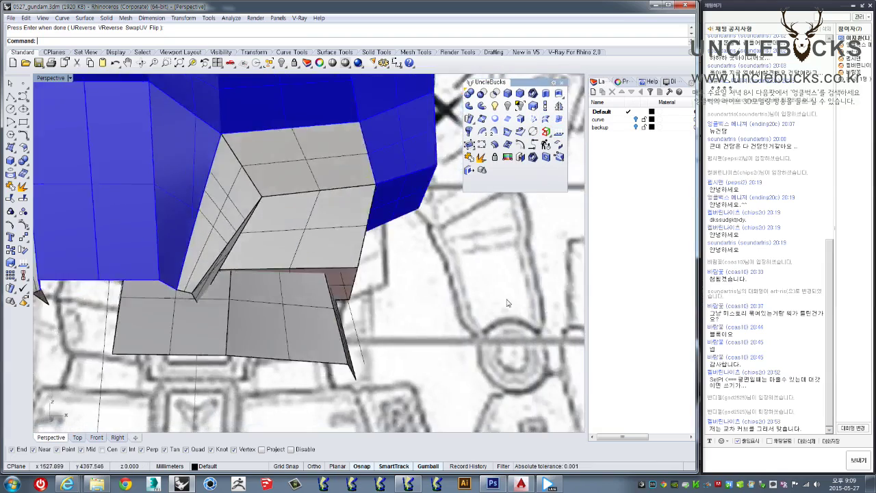
Step: Run Dir on the lower collar surface and accept its downward-pointing direction
{"action": "scroll", "coordinate": [383, 254], "scroll_direction": "up", "scroll_amount": 3}
{"action": "left_click", "coordinate": [418, 321]}
{"action": "scroll", "coordinate": [411, 322], "scroll_direction": "up", "scroll_amount": 3}
{"action": "key", "text": "Return"}
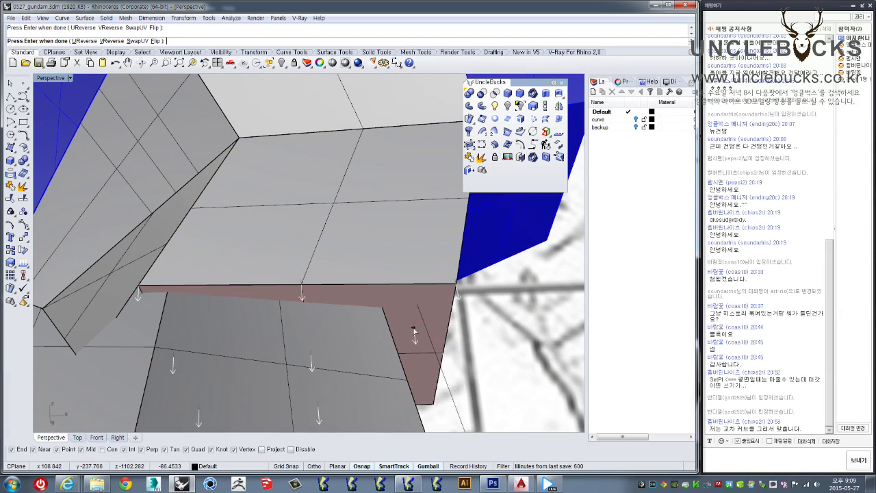
{"action": "key", "text": "Return"}
{"action": "scroll", "coordinate": [415, 332], "scroll_direction": "down", "scroll_amount": 5}
{"action": "mouse_move", "coordinate": [414, 332]}
{"action": "right_mouse_down"}
{"action": "mouse_move", "coordinate": [540, 330]}
{"action": "mouse_move", "coordinate": [308, 349]}
{"action": "right_mouse_up"}
{"action": "key", "text": "Return"}
Step: Reselect the lower surface and frame it in the view
{"action": "left_click", "coordinate": [459, 324]}
{"action": "scroll", "coordinate": [458, 324], "scroll_direction": "up", "scroll_amount": 2}
{"action": "scroll", "coordinate": [309, 348], "scroll_direction": "up", "scroll_amount": 3}
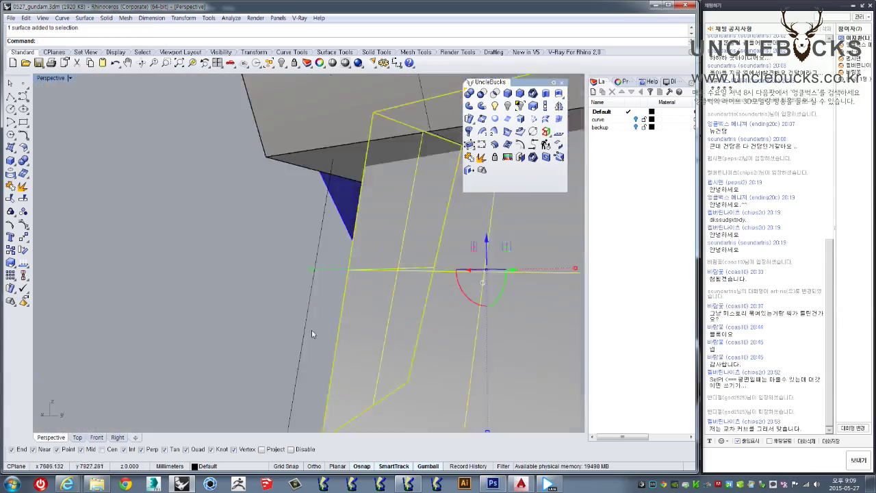
{"action": "right_click_drag", "start_coordinate": [297, 342], "coordinate": [294, 335]}
{"action": "scroll", "coordinate": [409, 330], "scroll_direction": "up", "scroll_amount": 3}
{"action": "scroll", "coordinate": [409, 330], "scroll_direction": "down", "scroll_amount": 2}
{"action": "scroll", "coordinate": [460, 140], "scroll_direction": "down", "scroll_amount": 2}
{"action": "left_click", "coordinate": [520, 106]}
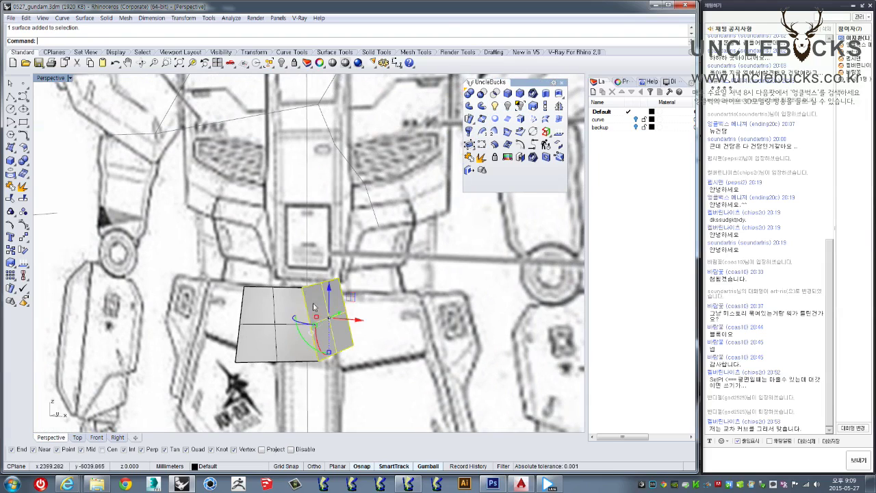
Step: Add the left collar surface to the selection and window-select three of its control points
{"action": "left_click", "coordinate": [294, 304], "text": "shift"}
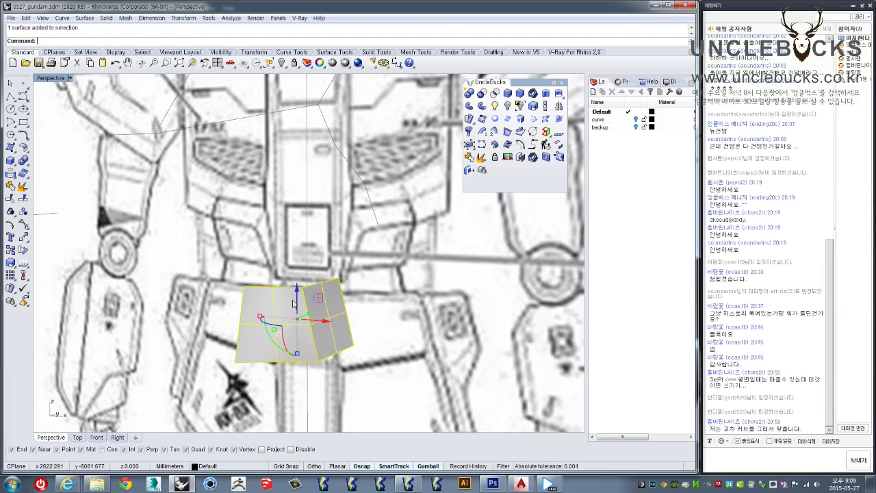
{"action": "left_click", "coordinate": [11, 226]}
{"action": "left_click_drag", "start_coordinate": [357, 293], "coordinate": [328, 294]}
{"action": "key", "text": "Escape"}
{"action": "right_click_drag", "start_coordinate": [352, 280], "coordinate": [489, 201]}
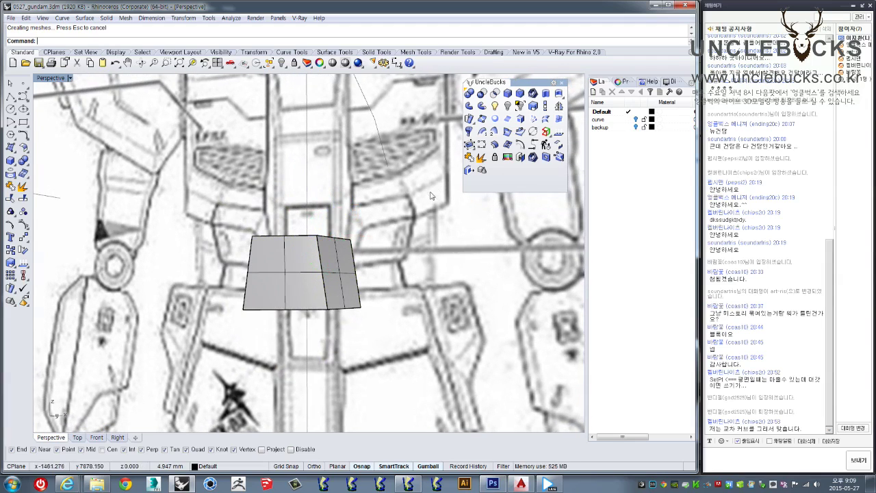
Step: Show the 51 hidden objects, select the side collar polysurface and lay out four views
{"action": "left_click", "coordinate": [495, 118]}
{"action": "right_click_drag", "start_coordinate": [383, 260], "coordinate": [309, 289]}
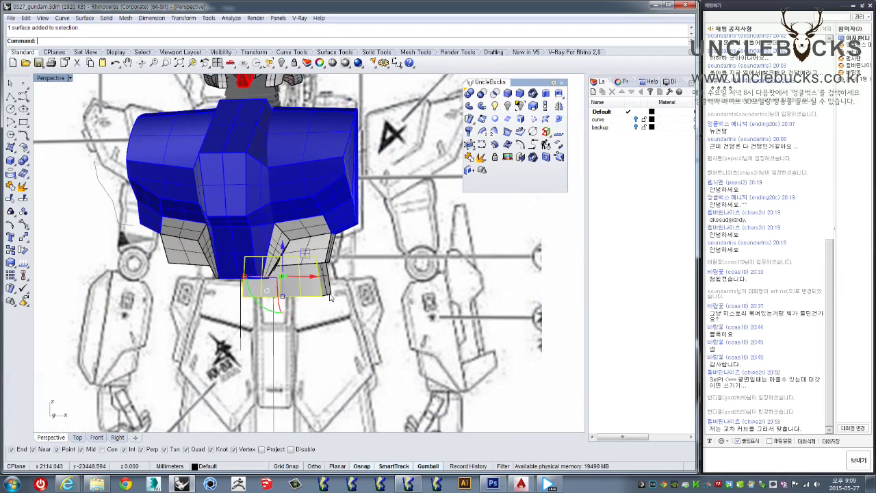
{"action": "right_click_drag", "start_coordinate": [332, 298], "coordinate": [335, 293]}
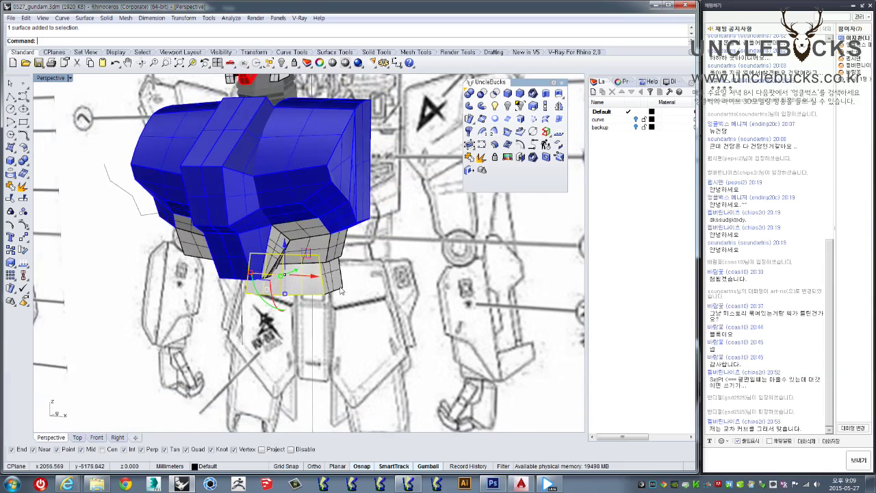
{"action": "left_click", "coordinate": [335, 294]}
{"action": "scroll", "coordinate": [328, 288], "scroll_direction": "up", "scroll_amount": 3}
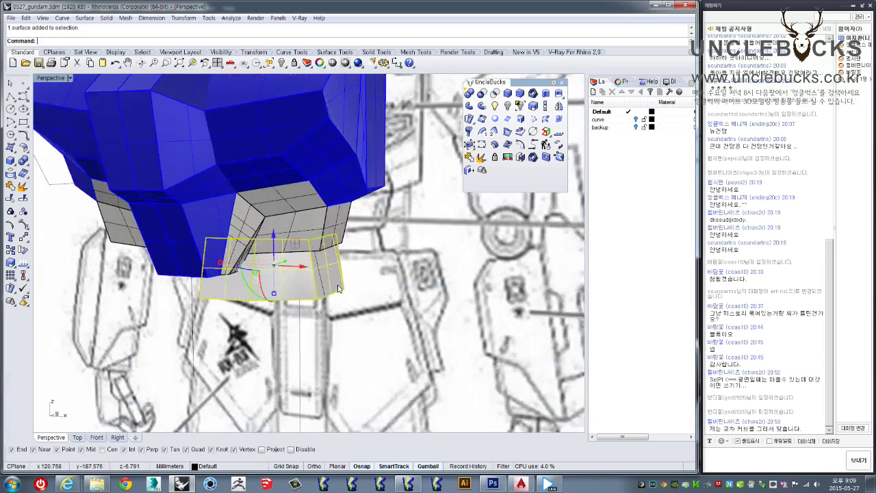
{"action": "left_click", "coordinate": [471, 159]}
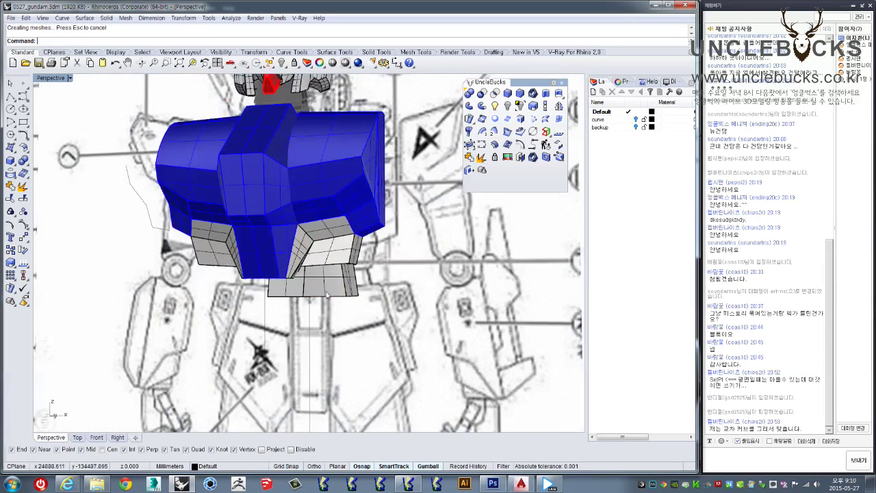
{"action": "double_click", "coordinate": [51, 78]}
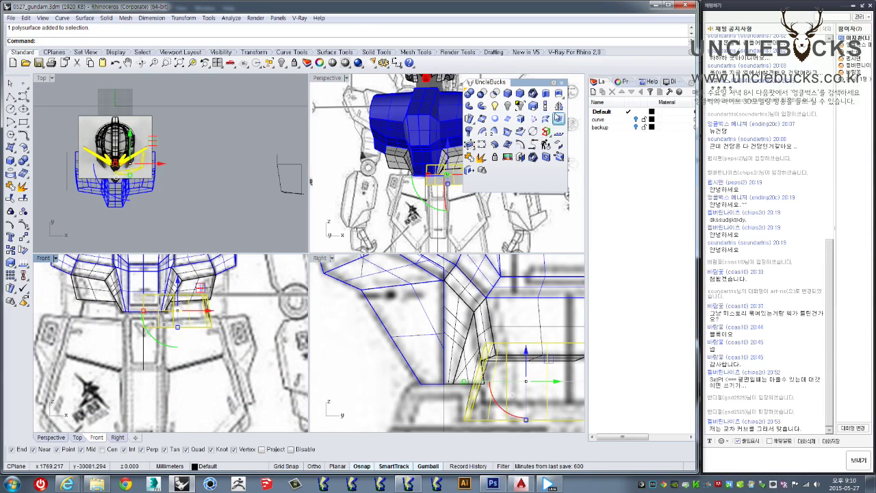
Step: Mirror the side collar polysurface across the centreline using two points in the Front view
{"action": "left_click", "coordinate": [558, 106]}
{"action": "left_click", "coordinate": [200, 326]}
{"action": "right_click_drag", "start_coordinate": [200, 326], "coordinate": [234, 285]}
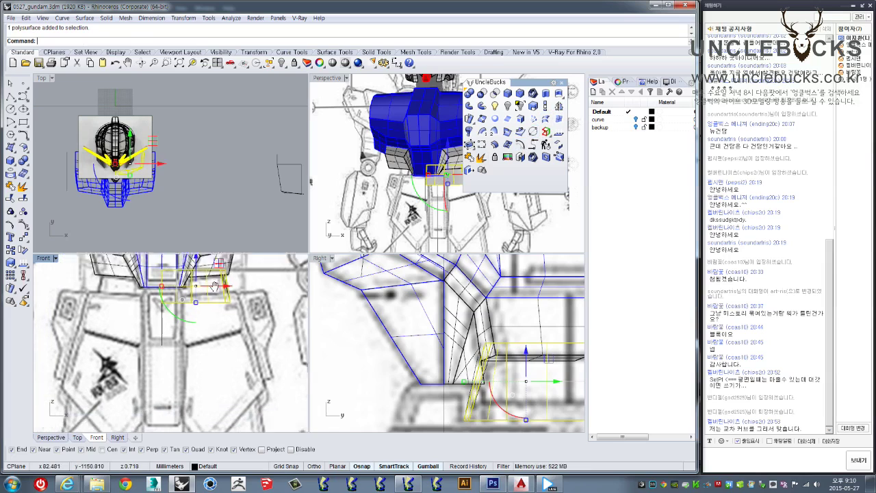
{"action": "left_click", "coordinate": [558, 107]}
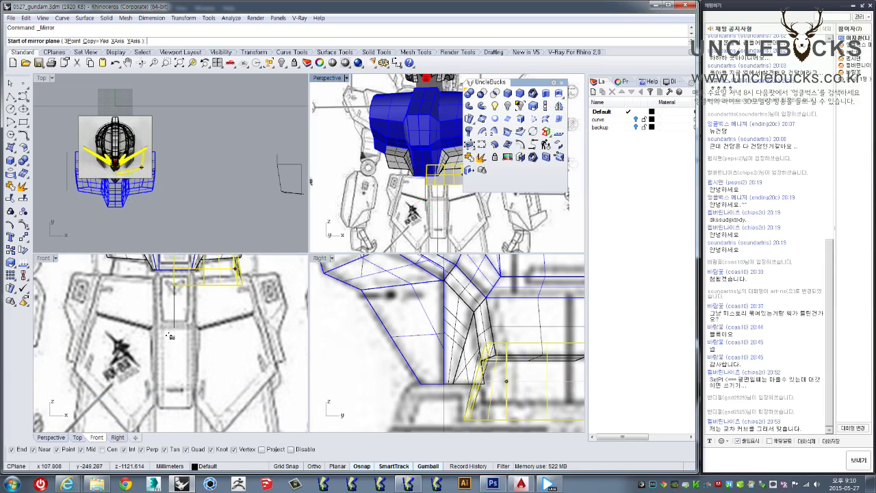
{"action": "left_click", "coordinate": [175, 313]}
{"action": "left_click", "coordinate": [176, 370]}
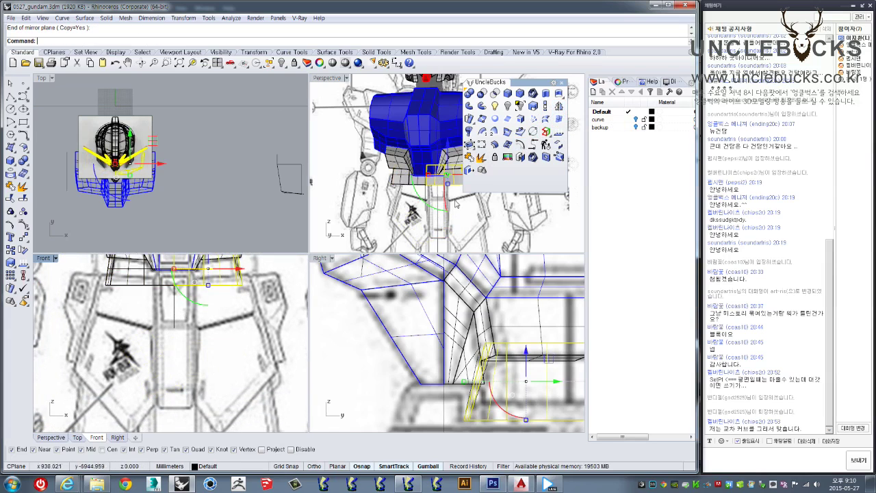
Step: Maximize the Perspective view and orbit to inspect the mirrored collar panels
{"action": "double_click", "coordinate": [328, 78]}
{"action": "mouse_move", "coordinate": [342, 171]}
{"action": "right_mouse_down"}
{"action": "mouse_move", "coordinate": [240, 189]}
{"action": "mouse_move", "coordinate": [174, 143]}
{"action": "mouse_move", "coordinate": [221, 301]}
{"action": "mouse_move", "coordinate": [308, 293]}
{"action": "mouse_move", "coordinate": [293, 336]}
{"action": "right_mouse_up"}
{"action": "scroll", "coordinate": [221, 301], "scroll_direction": "up", "scroll_amount": 3}
{"action": "scroll", "coordinate": [309, 293], "scroll_direction": "up", "scroll_amount": 3}
{"action": "scroll", "coordinate": [293, 336], "scroll_direction": "down", "scroll_amount": 3}
Step: Hide the left and right side panels and the central polysurface
{"action": "scroll", "coordinate": [289, 330], "scroll_direction": "up", "scroll_amount": 3}
{"action": "scroll", "coordinate": [289, 329], "scroll_direction": "down", "scroll_amount": 2}
{"action": "left_click", "coordinate": [240, 328]}
{"action": "left_click", "coordinate": [313, 326], "text": "shift"}
{"action": "left_click", "coordinate": [411, 356], "text": "shift"}
{"action": "left_click", "coordinate": [394, 288]}
{"action": "mouse_move", "coordinate": [394, 288]}
{"action": "right_mouse_down"}
{"action": "mouse_move", "coordinate": [355, 270]}
{"action": "mouse_move", "coordinate": [452, 228]}
{"action": "right_mouse_up"}
{"action": "left_click", "coordinate": [521, 105]}
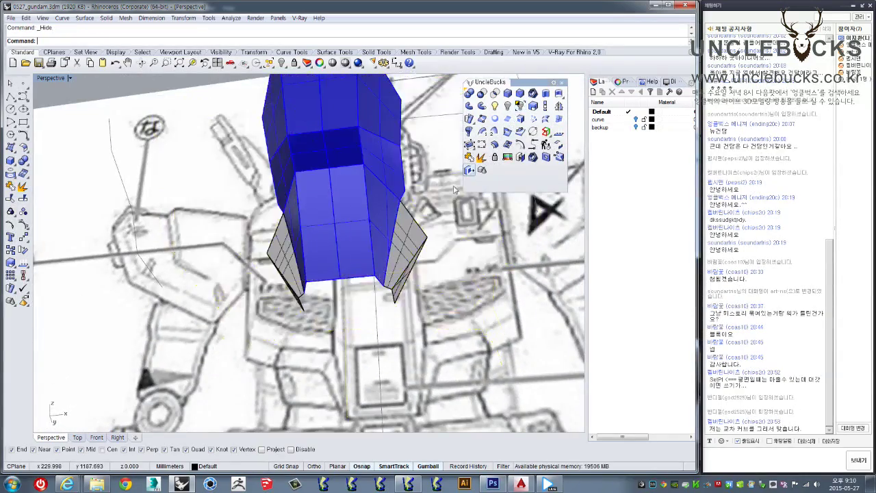
{"action": "right_click_drag", "start_coordinate": [346, 260], "coordinate": [127, 232]}
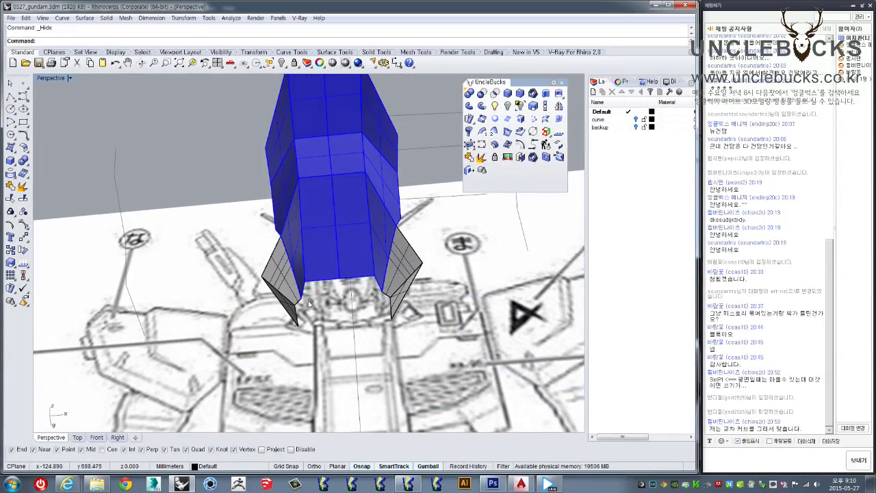
Step: Loft a straight-section surface between the blue chest's bottom edges
{"action": "left_click", "coordinate": [325, 268]}
{"action": "left_click", "coordinate": [551, 121]}
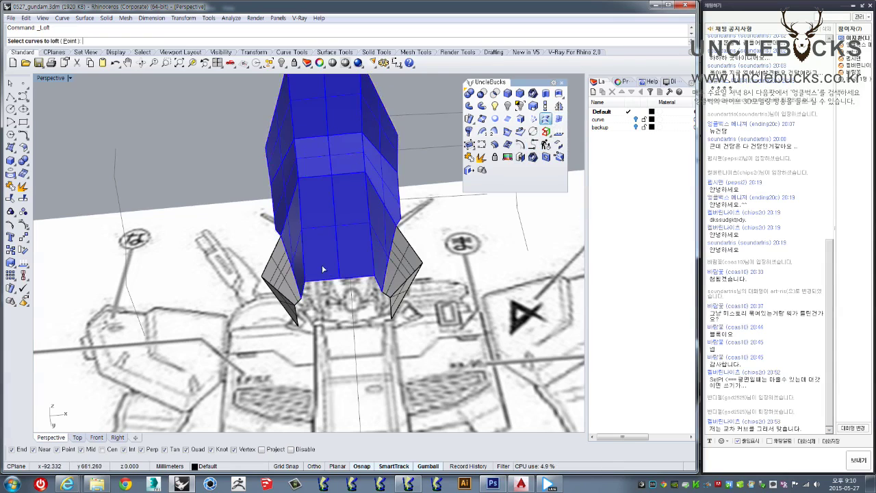
{"action": "scroll", "coordinate": [322, 271], "scroll_direction": "up", "scroll_amount": 4}
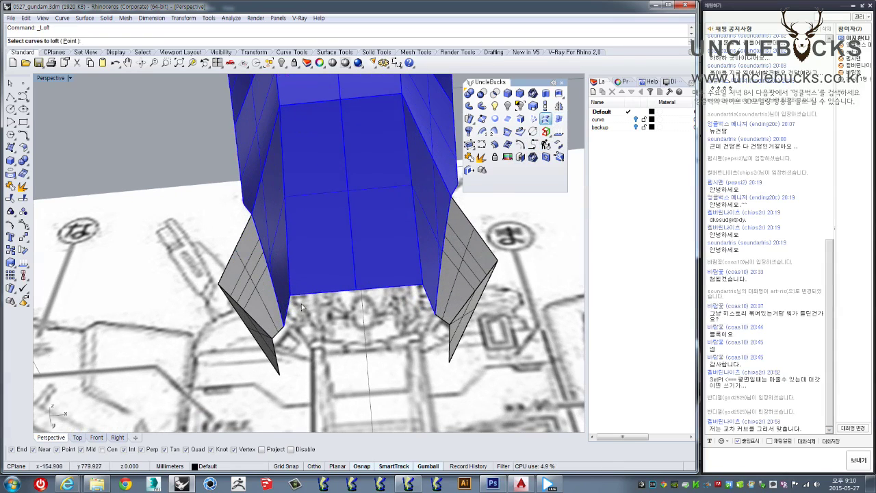
{"action": "left_click", "coordinate": [426, 296]}
{"action": "key", "text": "Return"}
{"action": "right_click_drag", "start_coordinate": [480, 308], "coordinate": [520, 274]}
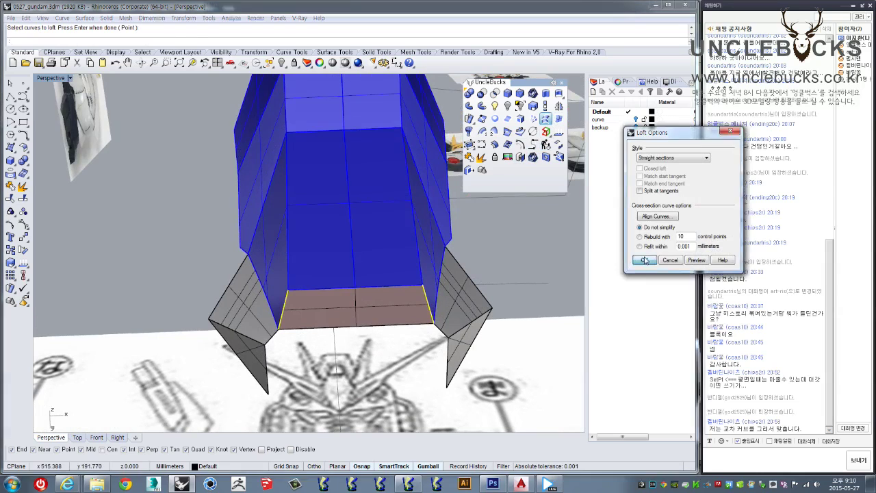
{"action": "left_click", "coordinate": [645, 260]}
Step: Repeat the loft on both wing edges, then check the loft surface's direction with Dir
{"action": "right_click_drag", "start_coordinate": [383, 312], "coordinate": [289, 313]}
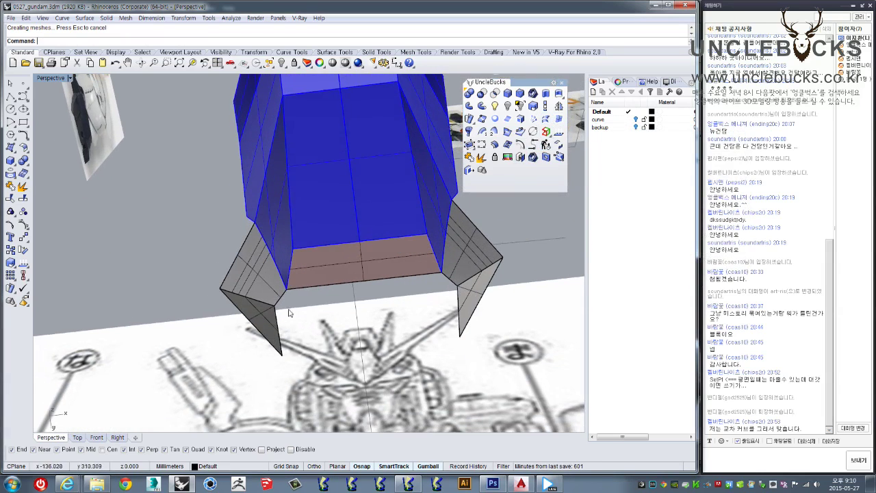
{"action": "key", "text": "Return"}
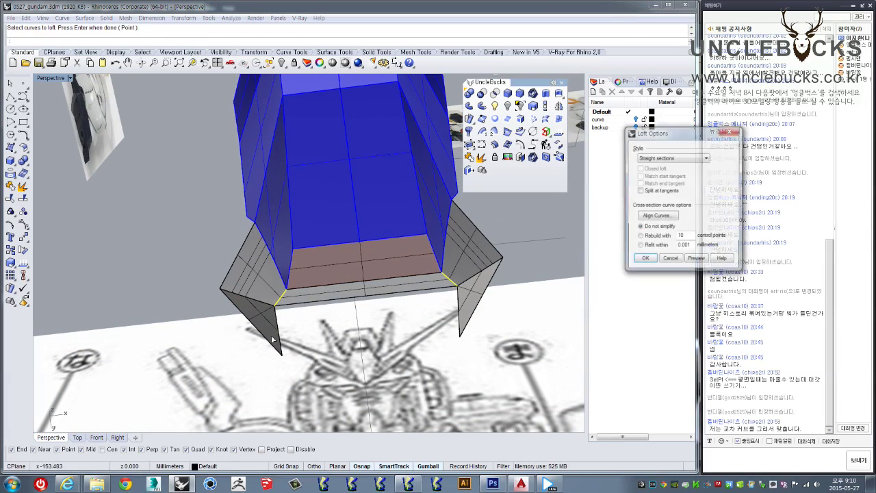
{"action": "key", "text": "Return"}
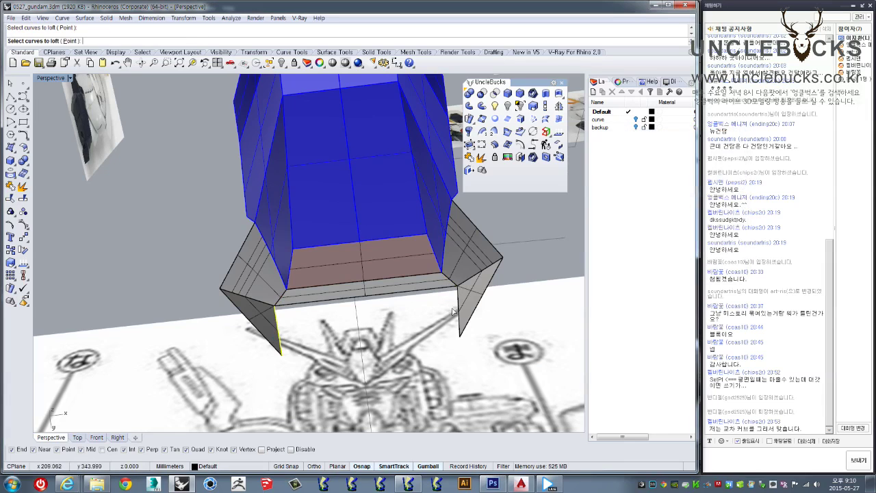
{"action": "key", "text": "Return"}
{"action": "key", "text": "Return"}
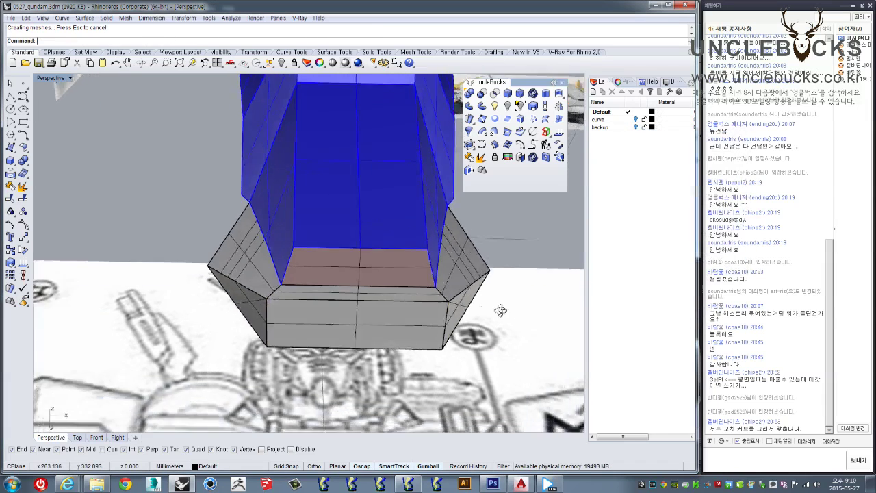
{"action": "right_click_drag", "start_coordinate": [466, 312], "coordinate": [520, 310]}
{"action": "type", "text": "dir"}
{"action": "key", "text": "Return"}
{"action": "left_click", "coordinate": [369, 280]}
{"action": "key", "text": "Return"}
{"action": "key", "text": "Return"}
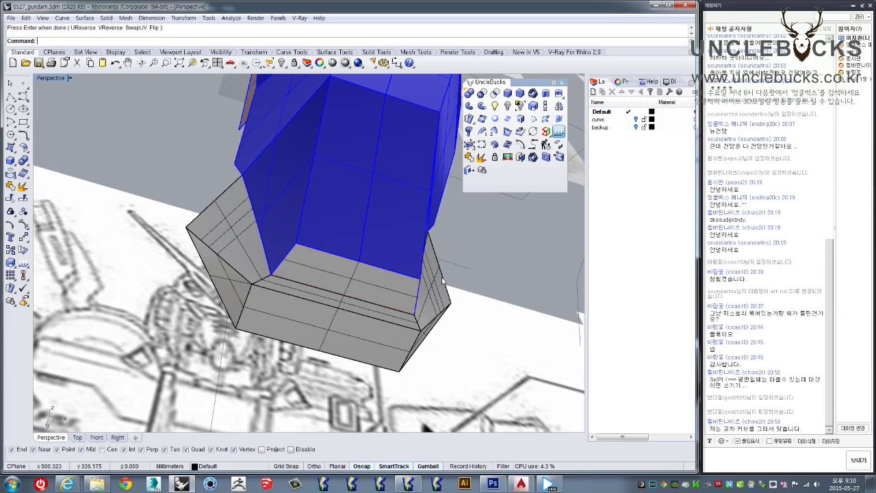
Step: Join the grey loft surfaces with the blue chest body into one piece
{"action": "left_click", "coordinate": [391, 280]}
{"action": "left_click", "coordinate": [401, 244], "text": "shift"}
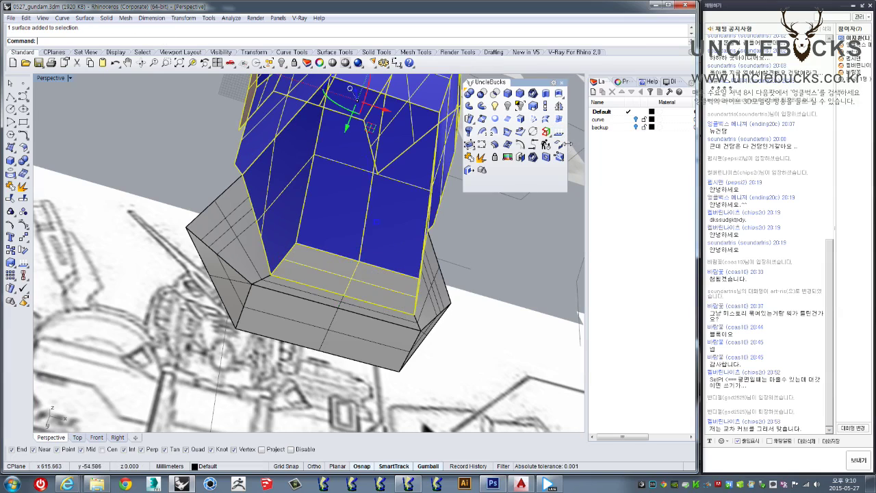
{"action": "key", "text": "ctrl+j"}
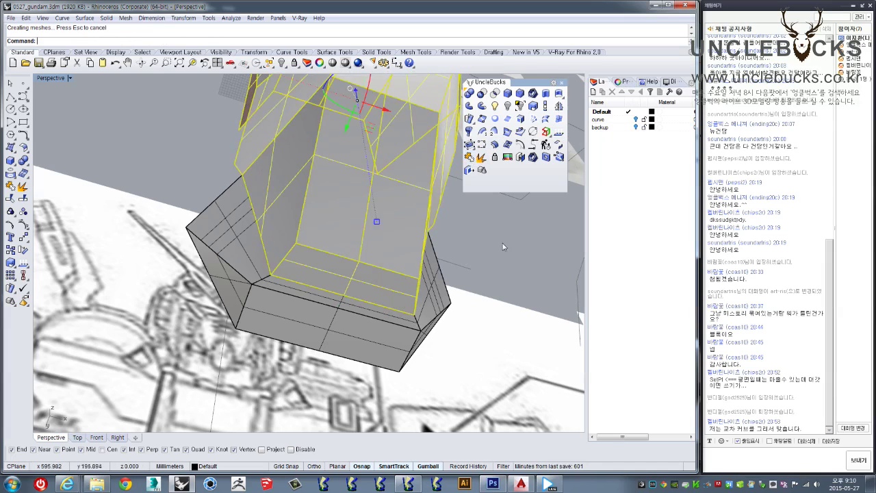
{"action": "right_click_drag", "start_coordinate": [499, 244], "coordinate": [619, 113]}
Step: Set the joined chest's display colour to Blue in Properties
{"action": "left_click", "coordinate": [625, 82]}
{"action": "left_click", "coordinate": [667, 143]}
{"action": "left_click", "coordinate": [661, 200]}
{"action": "key", "text": "Escape"}
Step: Show all 49 hidden head parts and inspect the helmet over the chest
{"action": "mouse_move", "coordinate": [411, 288]}
{"action": "right_mouse_down"}
{"action": "mouse_move", "coordinate": [467, 313]}
{"action": "mouse_move", "coordinate": [498, 283]}
{"action": "right_mouse_up"}
{"action": "left_click", "coordinate": [465, 260]}
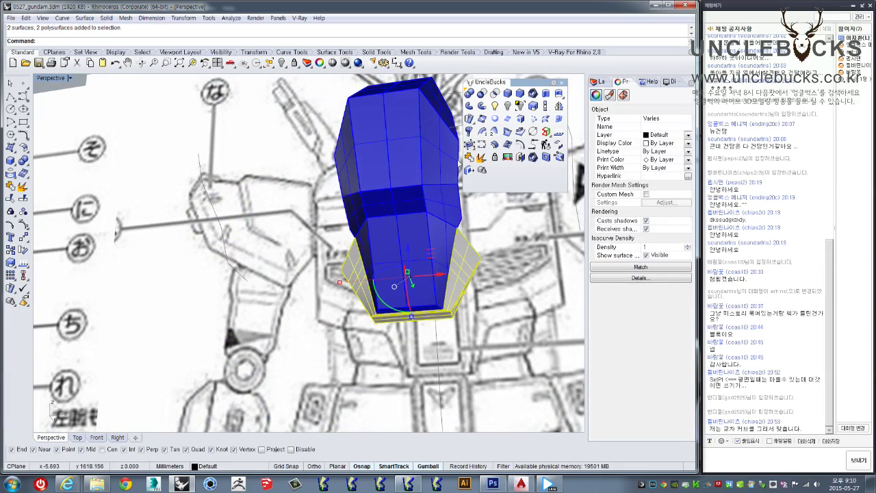
{"action": "left_click", "coordinate": [494, 106]}
{"action": "mouse_move", "coordinate": [405, 297]}
{"action": "right_mouse_down"}
{"action": "mouse_move", "coordinate": [462, 261]}
{"action": "mouse_move", "coordinate": [322, 294]}
{"action": "right_mouse_up"}
{"action": "scroll", "coordinate": [321, 295], "scroll_direction": "up", "scroll_amount": 2}
{"action": "scroll", "coordinate": [319, 295], "scroll_direction": "up", "scroll_amount": 2}
{"action": "scroll", "coordinate": [318, 295], "scroll_direction": "up", "scroll_amount": 2}
{"action": "scroll", "coordinate": [319, 295], "scroll_direction": "down", "scroll_amount": 3}
{"action": "mouse_move", "coordinate": [319, 295]}
{"action": "right_mouse_down"}
{"action": "mouse_move", "coordinate": [343, 274]}
{"action": "mouse_move", "coordinate": [312, 284]}
{"action": "mouse_move", "coordinate": [156, 141]}
{"action": "right_mouse_up"}
{"action": "scroll", "coordinate": [342, 274], "scroll_direction": "up", "scroll_amount": 3}
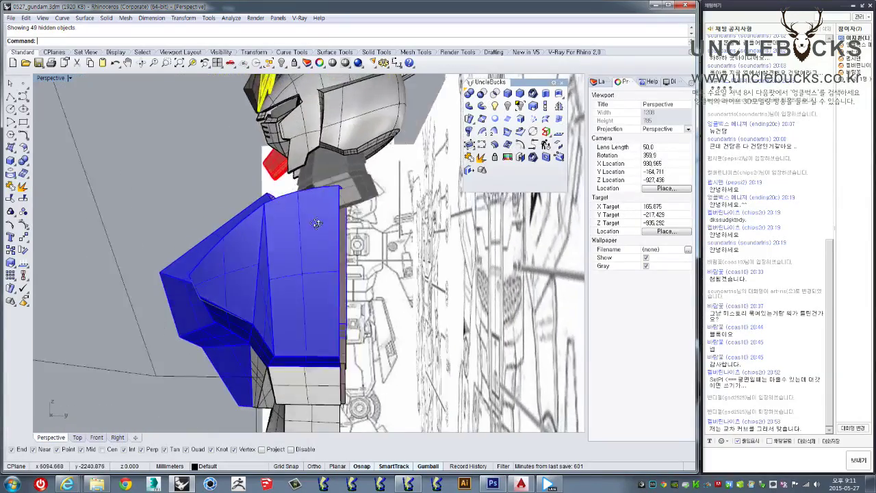
Step: Maximize the Right view, zoom to the collar, and enable the Project osnap
{"action": "double_click", "coordinate": [43, 78]}
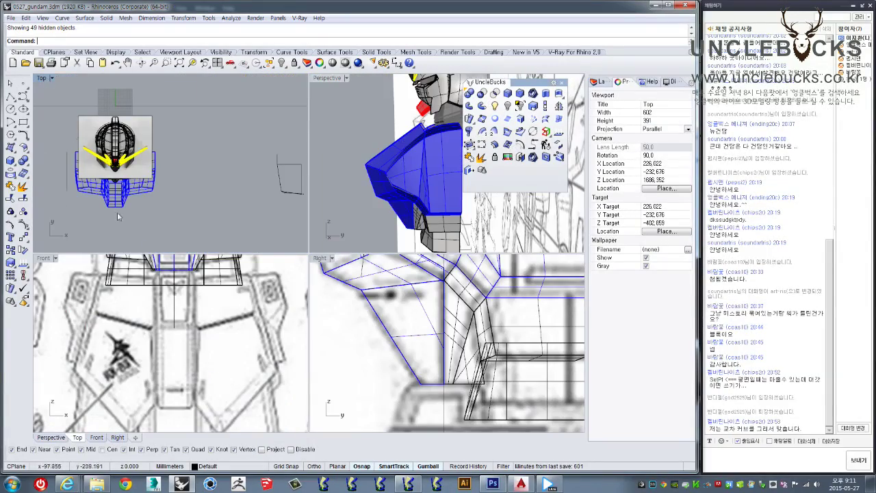
{"action": "double_click", "coordinate": [321, 259]}
{"action": "scroll", "coordinate": [289, 283], "scroll_direction": "down", "scroll_amount": 3}
{"action": "scroll", "coordinate": [288, 283], "scroll_direction": "down", "scroll_amount": 3}
{"action": "scroll", "coordinate": [289, 282], "scroll_direction": "up", "scroll_amount": 3}
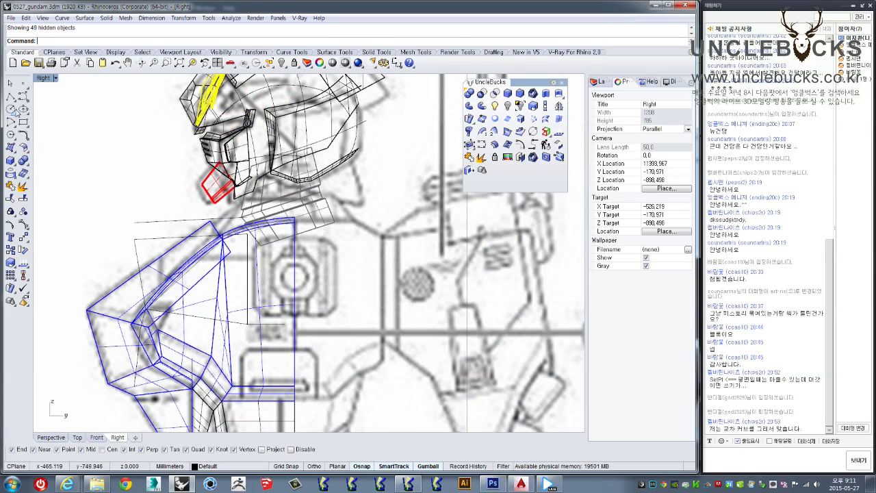
{"action": "scroll", "coordinate": [319, 230], "scroll_direction": "up", "scroll_amount": 1}
{"action": "scroll", "coordinate": [318, 229], "scroll_direction": "up", "scroll_amount": 1}
{"action": "scroll", "coordinate": [318, 229], "scroll_direction": "up", "scroll_amount": 1}
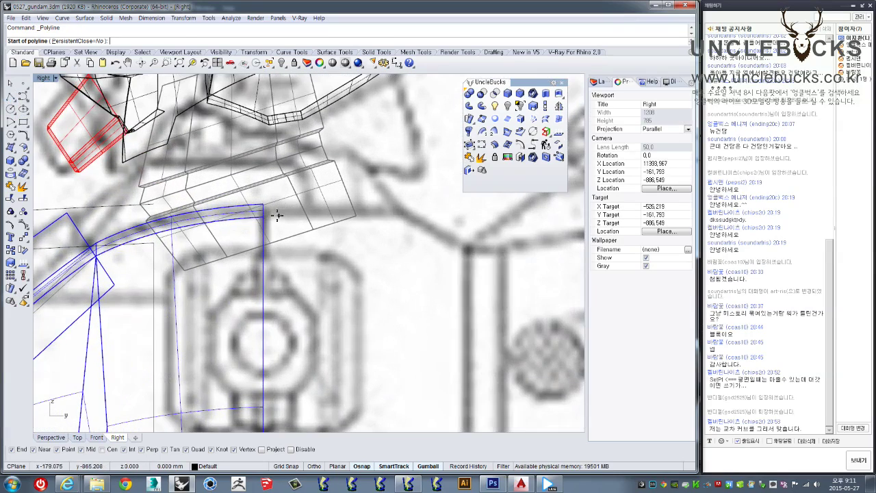
{"action": "left_click", "coordinate": [261, 449]}
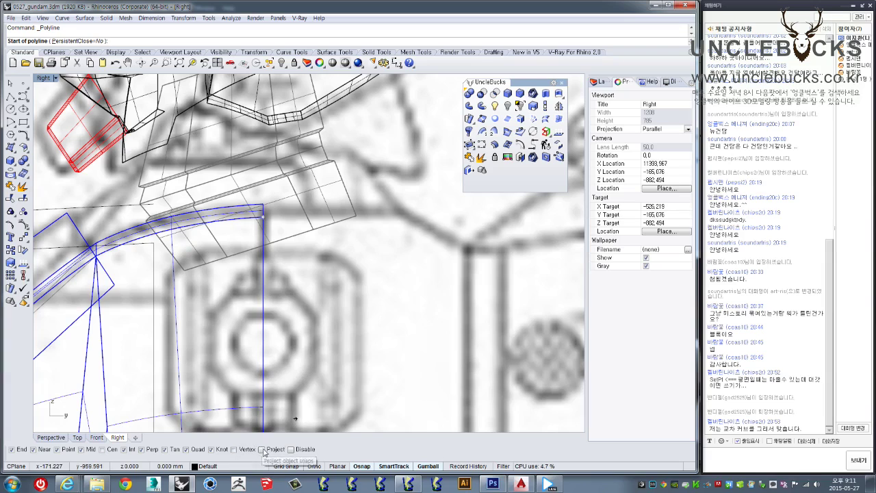
Step: Start a polyline at the blue shoulder corner, tracing the collar toward the back
{"action": "left_click", "coordinate": [252, 224]}
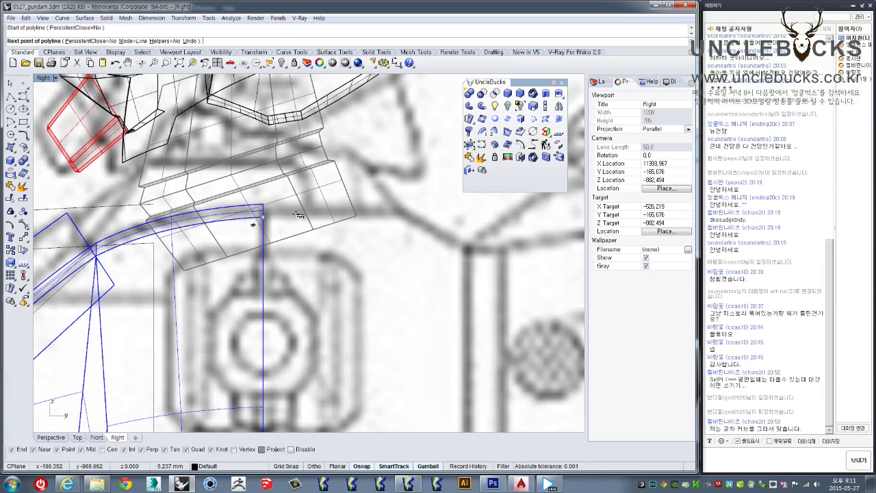
{"action": "scroll", "coordinate": [381, 230], "scroll_direction": "up", "scroll_amount": 2}
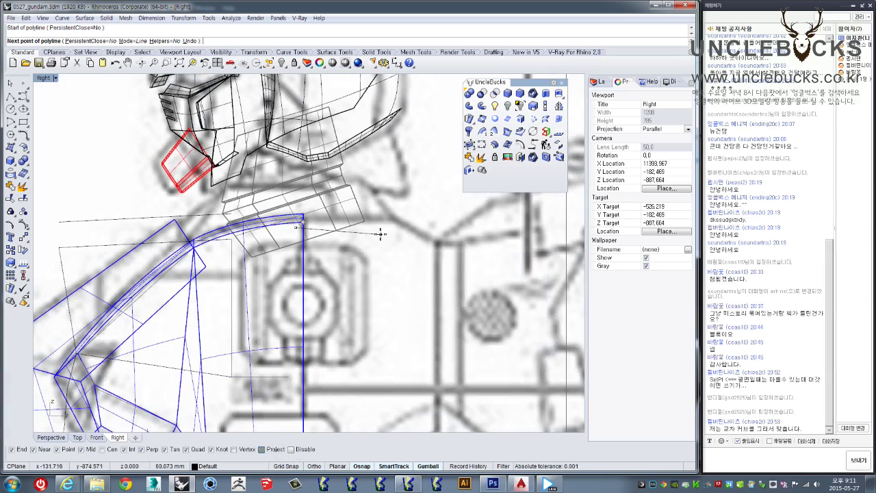
{"action": "key", "text": "Escape"}
{"action": "scroll", "coordinate": [307, 221], "scroll_direction": "up", "scroll_amount": 2}
{"action": "scroll", "coordinate": [305, 222], "scroll_direction": "up", "scroll_amount": 2}
{"action": "key", "text": "Return"}
{"action": "left_click", "coordinate": [281, 208]}
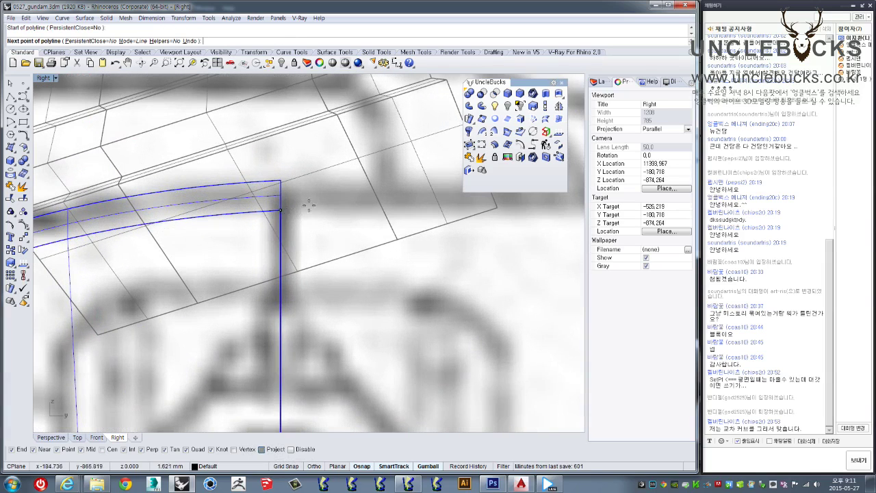
{"action": "scroll", "coordinate": [294, 205], "scroll_direction": "down", "scroll_amount": 2}
{"action": "left_click", "coordinate": [407, 205]}
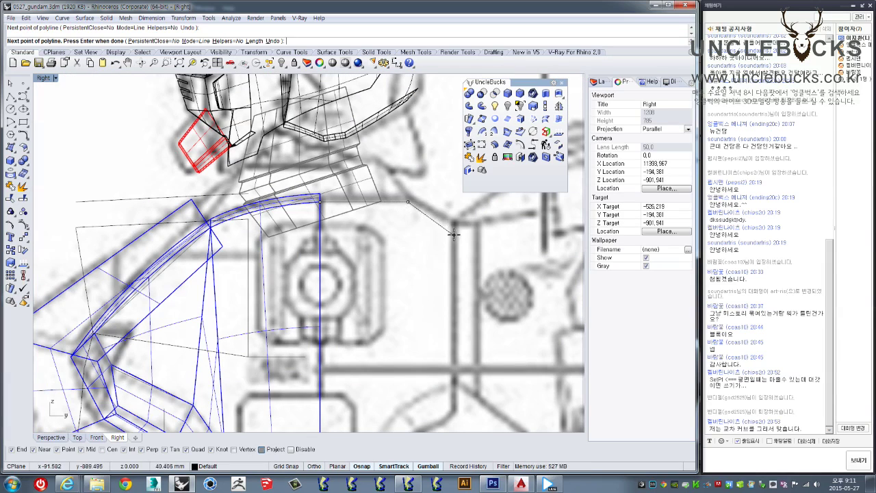
{"action": "left_click", "coordinate": [453, 225]}
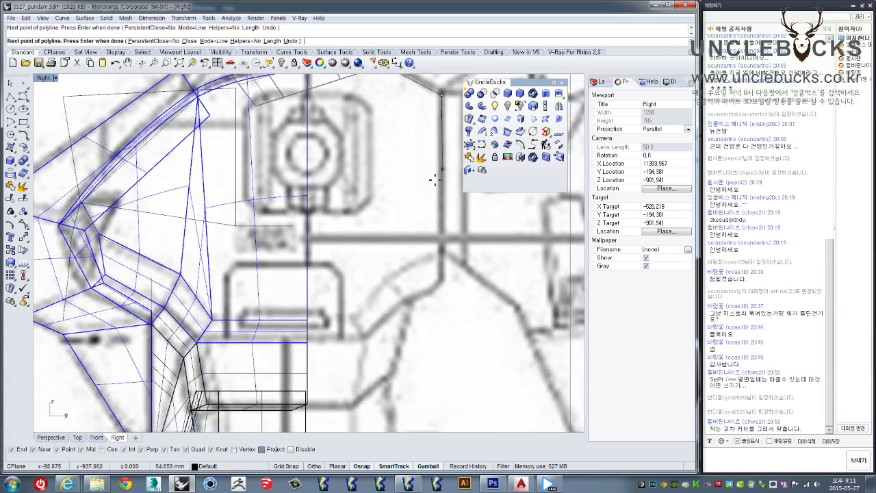
Step: Add the lower collar points to finish the open outline and select it
{"action": "scroll", "coordinate": [433, 231], "scroll_direction": "down", "scroll_amount": 2}
{"action": "left_click", "coordinate": [438, 226]}
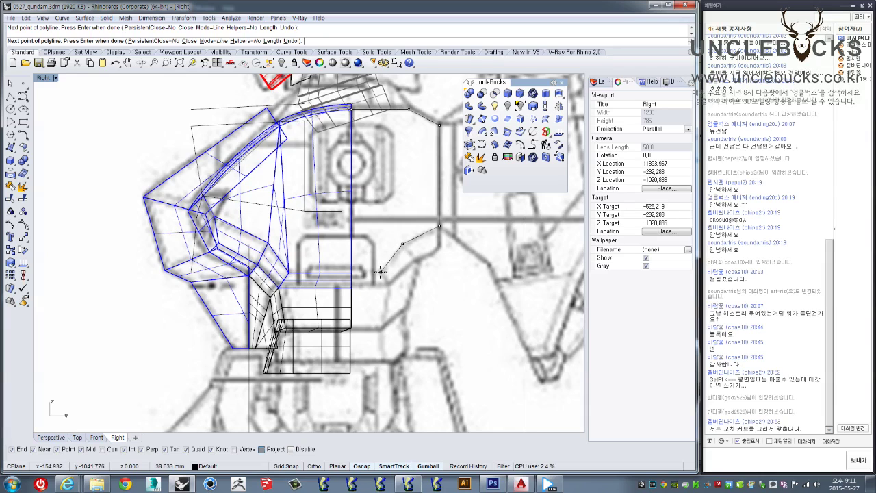
{"action": "scroll", "coordinate": [354, 273], "scroll_direction": "up", "scroll_amount": 1}
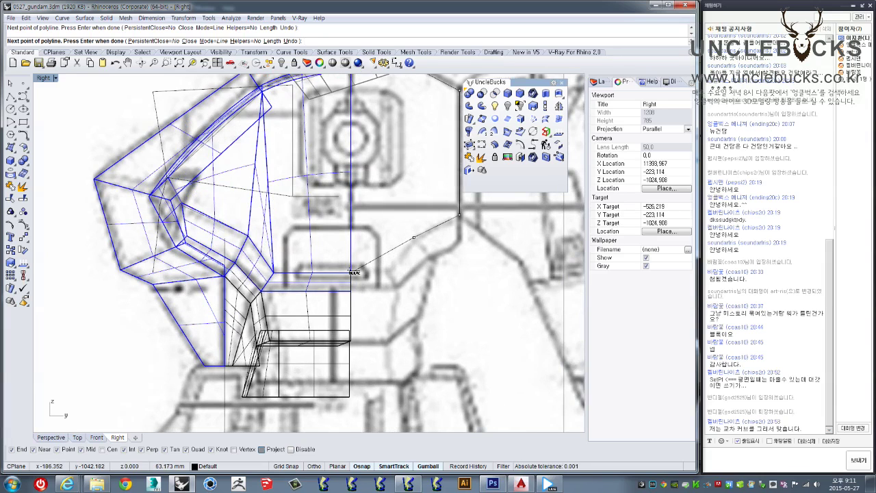
{"action": "left_click", "coordinate": [391, 273]}
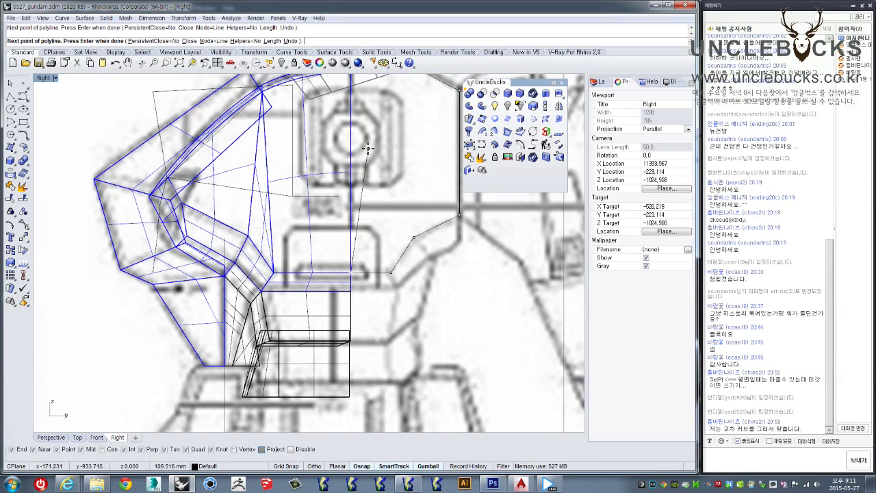
{"action": "key", "text": "Return"}
{"action": "scroll", "coordinate": [349, 322], "scroll_direction": "down", "scroll_amount": 2}
{"action": "scroll", "coordinate": [349, 321], "scroll_direction": "down", "scroll_amount": 1}
{"action": "left_click", "coordinate": [429, 227]}
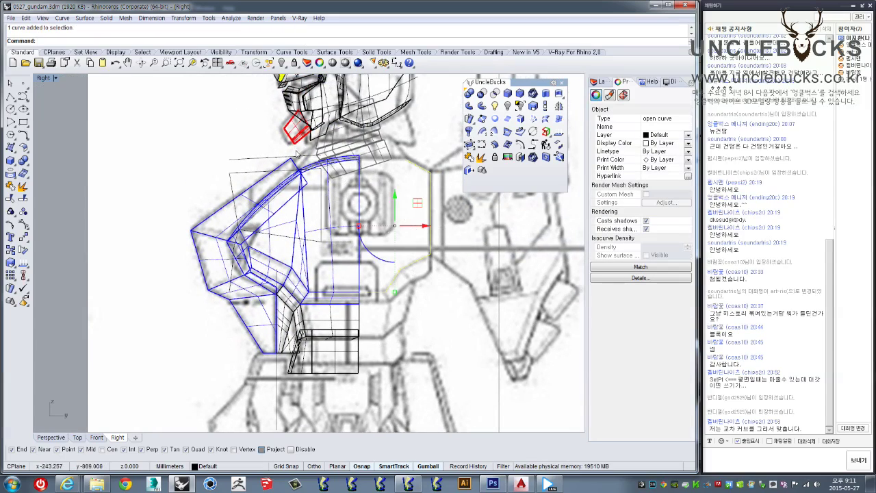
{"action": "double_click", "coordinate": [42, 78]}
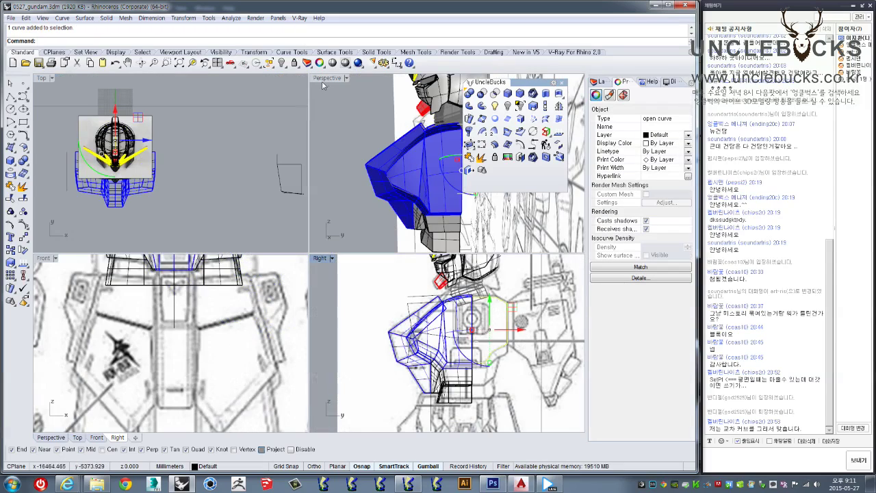
Step: Move the collar outline curve onto the blue shoulder edge
{"action": "double_click", "coordinate": [327, 78]}
{"action": "right_click_drag", "start_coordinate": [373, 168], "coordinate": [351, 178]}
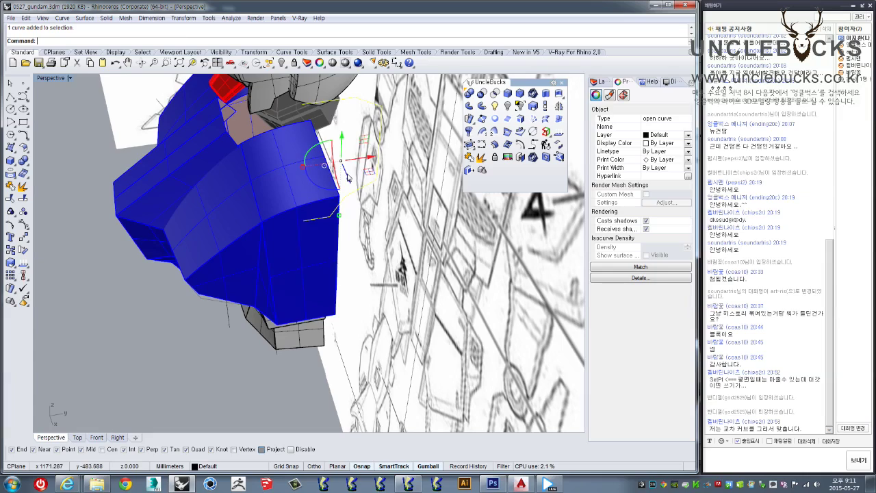
{"action": "mouse_move", "coordinate": [382, 239]}
{"action": "right_mouse_down"}
{"action": "mouse_move", "coordinate": [335, 309]}
{"action": "mouse_move", "coordinate": [330, 300]}
{"action": "right_mouse_up"}
{"action": "type", "text": "m"}
{"action": "key", "text": "Return"}
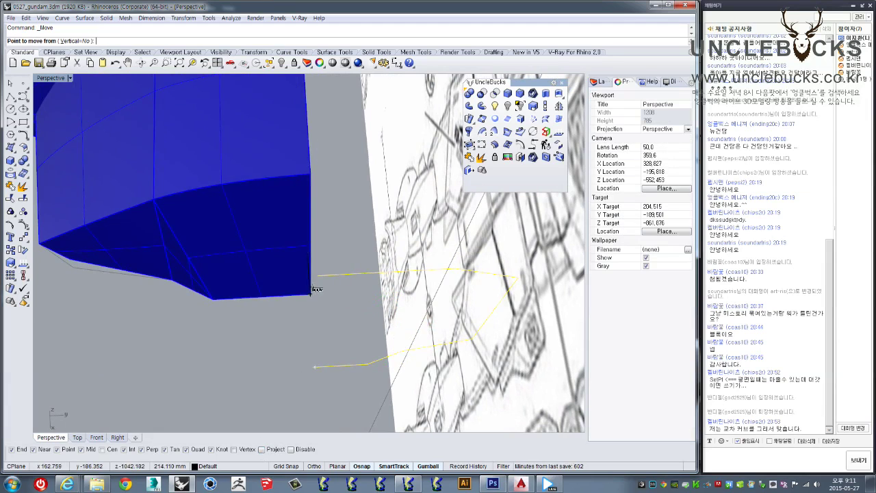
{"action": "left_click", "coordinate": [317, 275]}
{"action": "left_click", "coordinate": [317, 173]}
{"action": "mouse_move", "coordinate": [317, 173]}
{"action": "right_mouse_down"}
{"action": "mouse_move", "coordinate": [370, 159]}
{"action": "mouse_move", "coordinate": [362, 236]}
{"action": "right_mouse_up"}
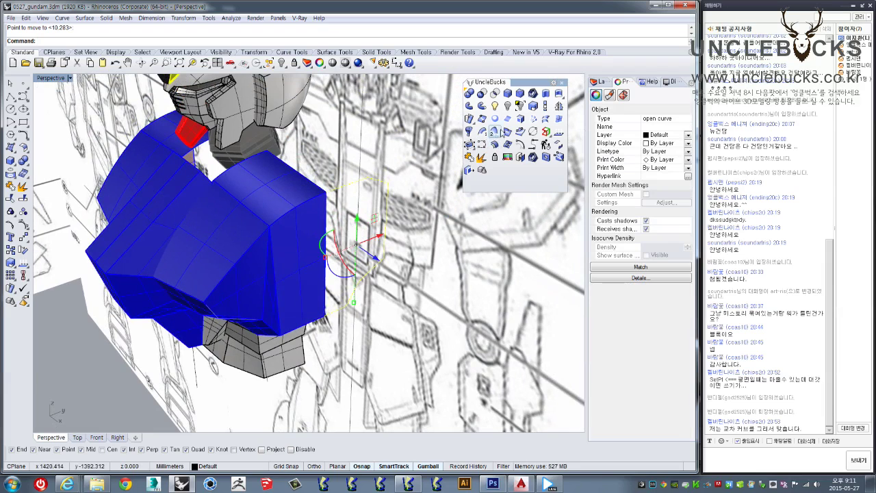
{"action": "scroll", "coordinate": [402, 189], "scroll_direction": "up", "scroll_amount": 1}
{"action": "scroll", "coordinate": [383, 195], "scroll_direction": "up", "scroll_amount": 1}
{"action": "scroll", "coordinate": [400, 191], "scroll_direction": "up", "scroll_amount": 1}
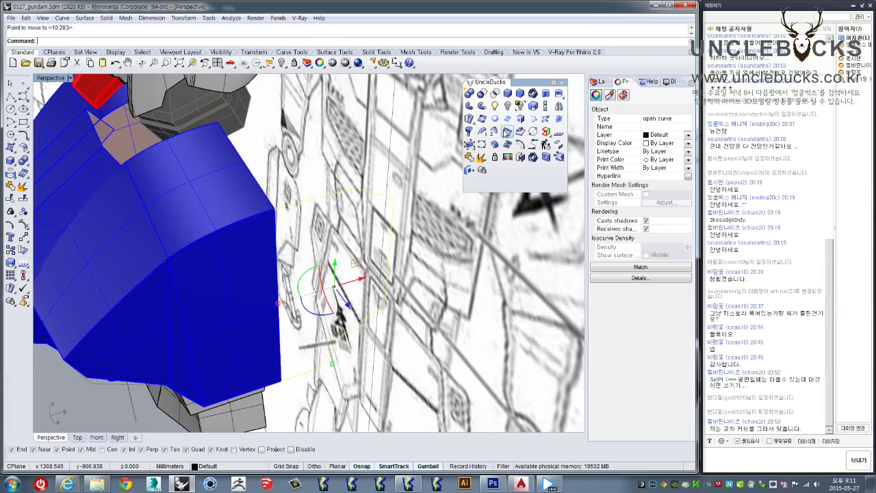
Step: Draw a closing line from the outline's start down to the shoulder's lower corner
{"action": "left_click", "coordinate": [497, 120]}
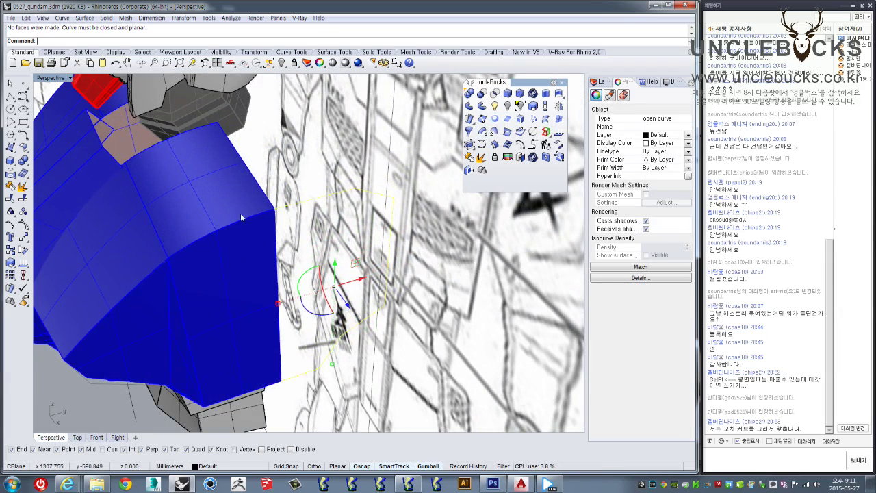
{"action": "key", "text": "Escape"}
{"action": "left_click", "coordinate": [11, 95]}
{"action": "left_click", "coordinate": [275, 207]}
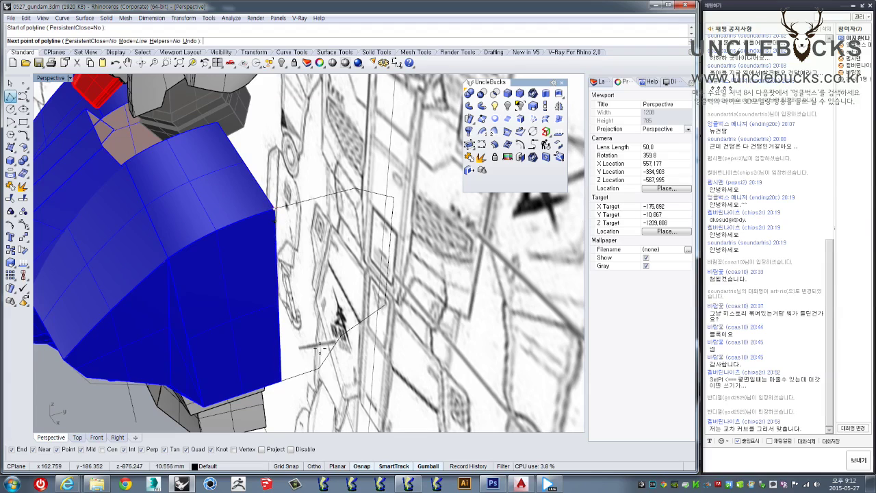
{"action": "left_click", "coordinate": [293, 382]}
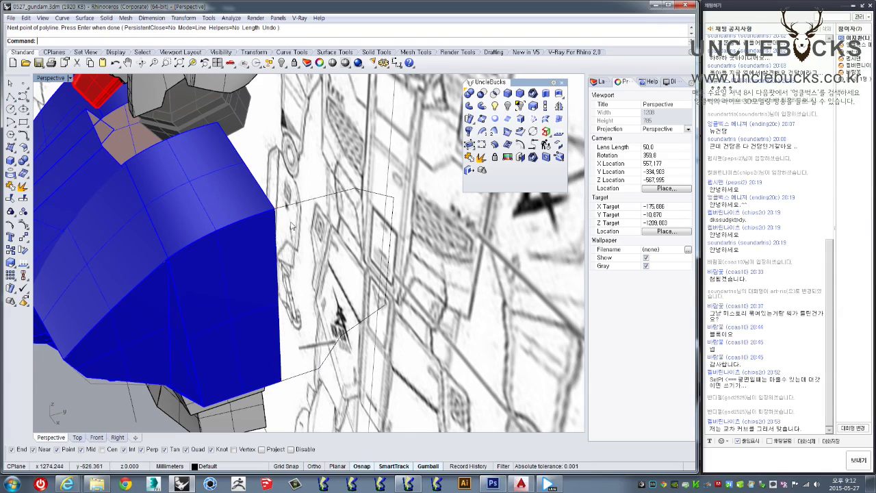
{"action": "key", "text": "Return"}
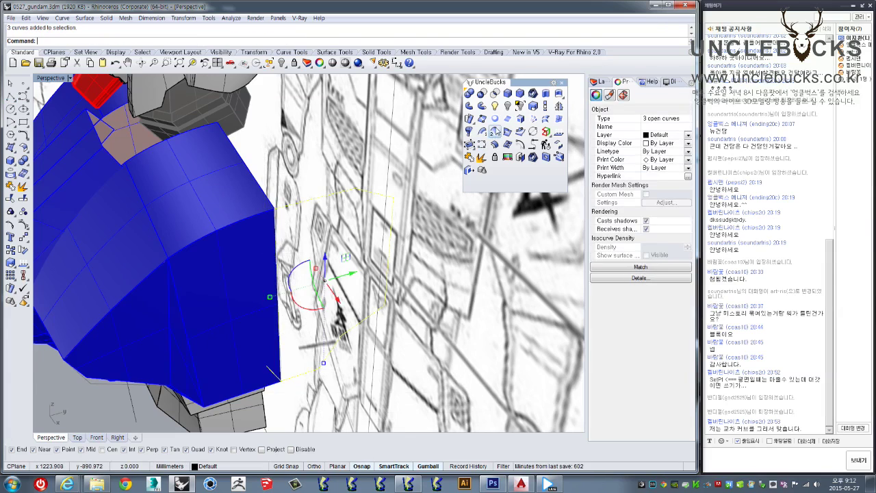
Step: Build a flat gray planar surface from the three curves with PlanarSrf
{"action": "left_click", "coordinate": [494, 119]}
{"action": "right_click_drag", "start_coordinate": [383, 260], "coordinate": [351, 239]}
{"action": "left_click", "coordinate": [352, 224]}
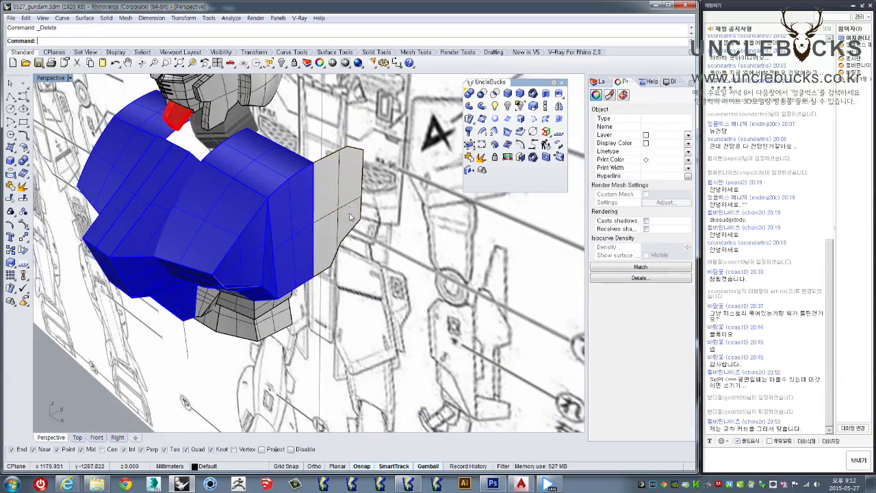
{"action": "mouse_move", "coordinate": [351, 224]}
{"action": "right_mouse_down"}
{"action": "mouse_move", "coordinate": [297, 164]}
{"action": "mouse_move", "coordinate": [324, 213]}
{"action": "mouse_move", "coordinate": [328, 198]}
{"action": "right_mouse_up"}
{"action": "scroll", "coordinate": [298, 164], "scroll_direction": "up", "scroll_amount": 2}
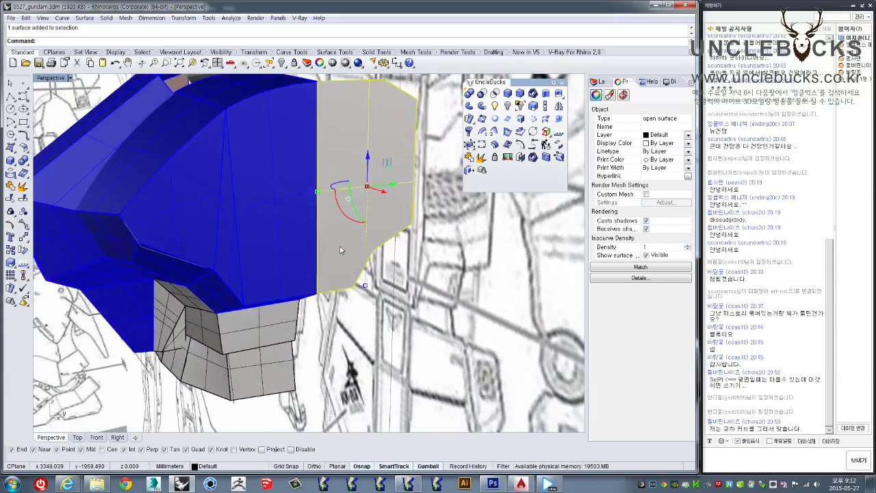
Step: Maximize the Right view and zoom in on the lower collar outline
{"action": "scroll", "coordinate": [328, 198], "scroll_direction": "down", "scroll_amount": 2}
{"action": "double_click", "coordinate": [44, 78]}
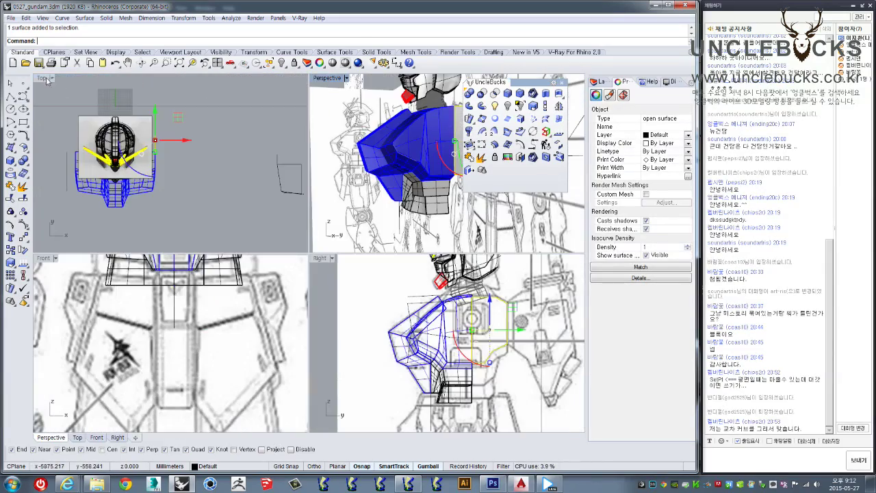
{"action": "double_click", "coordinate": [319, 259]}
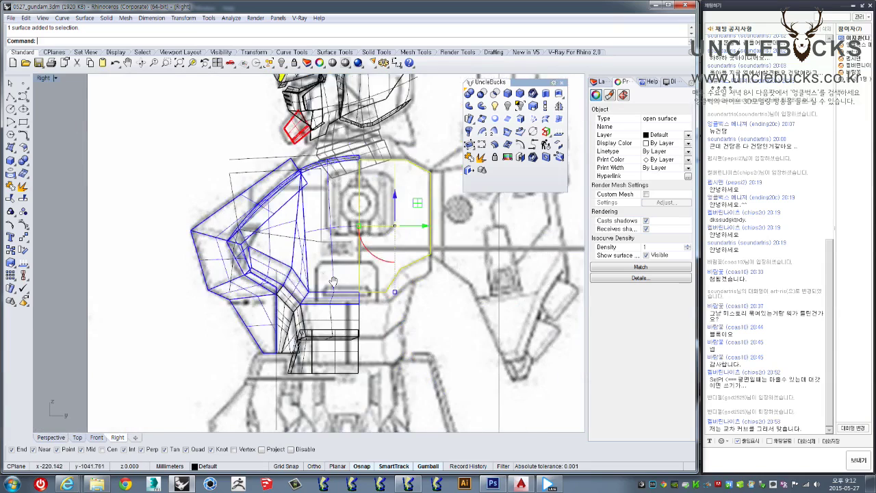
{"action": "scroll", "coordinate": [78, 157], "scroll_direction": "up", "scroll_amount": 3}
{"action": "scroll", "coordinate": [77, 156], "scroll_direction": "up", "scroll_amount": 2}
{"action": "left_click", "coordinate": [12, 97]}
{"action": "left_click", "coordinate": [298, 305]}
{"action": "key", "text": "Escape"}
{"action": "key", "text": "Return"}
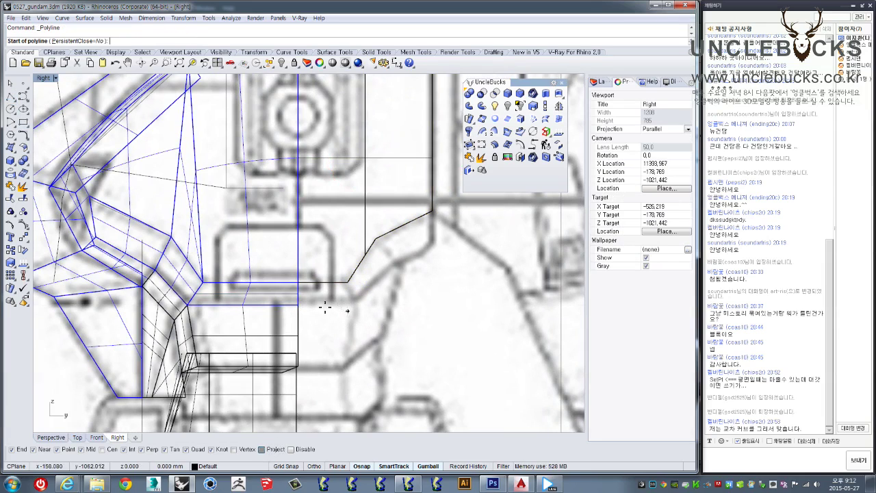
Step: Trace a polyline along the collar outline: a horizontal run, then a diagonal to its upper end
{"action": "left_click", "coordinate": [299, 305]}
{"action": "left_click", "coordinate": [352, 304]}
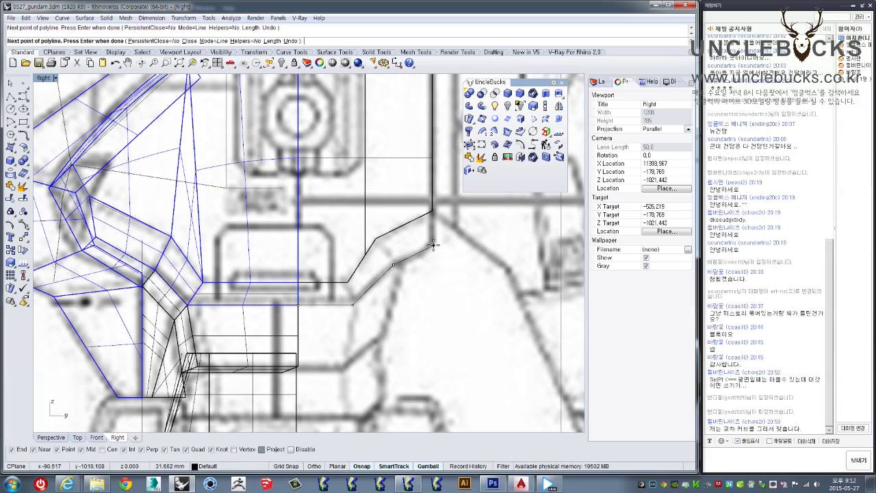
{"action": "key", "text": "Escape"}
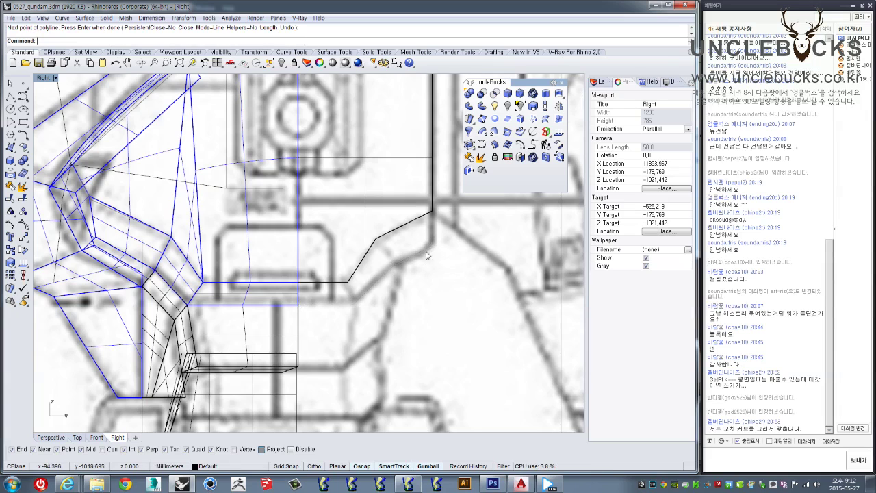
{"action": "key", "text": "Return"}
{"action": "left_click", "coordinate": [298, 305]}
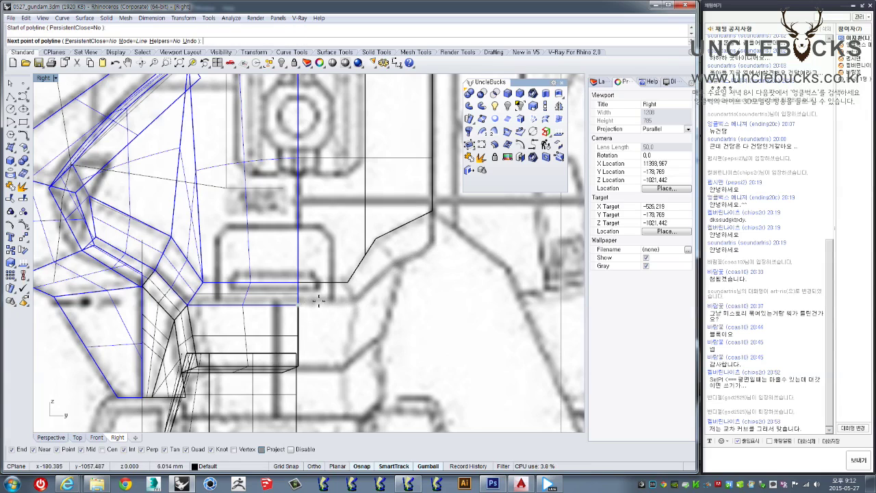
{"action": "left_click", "coordinate": [354, 304]}
{"action": "left_click", "coordinate": [397, 264]}
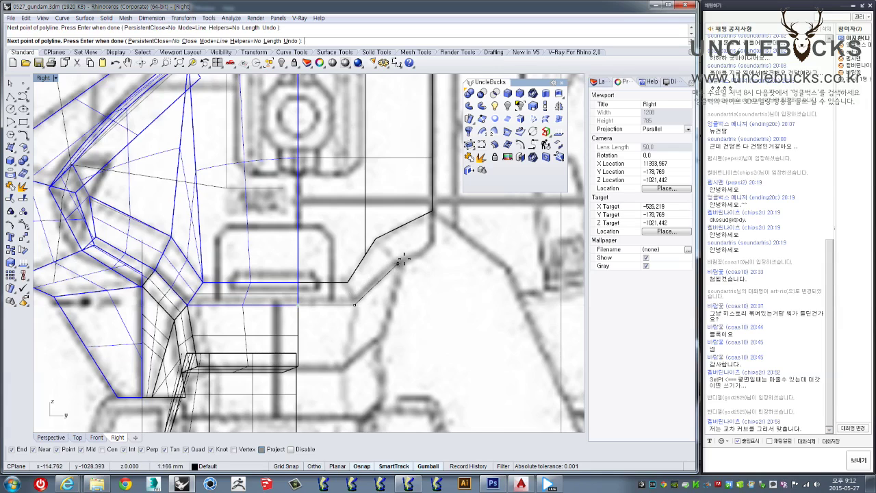
{"action": "left_click", "coordinate": [432, 214]}
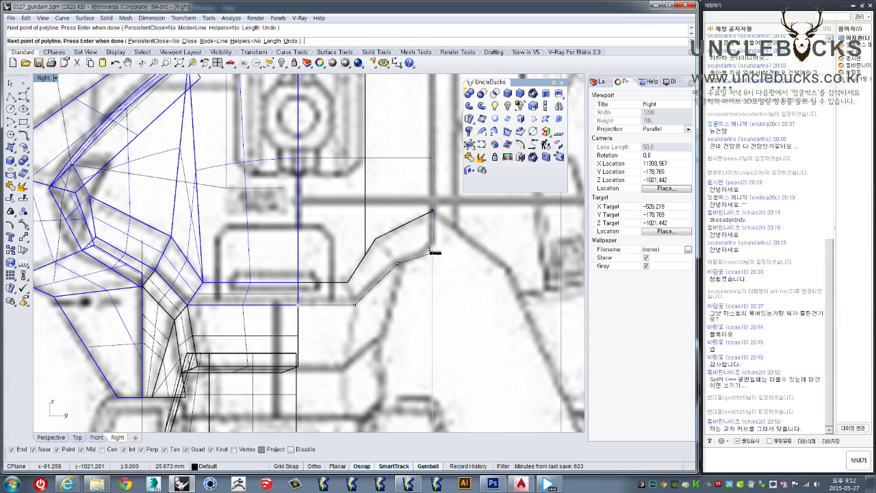
{"action": "key", "text": "Return"}
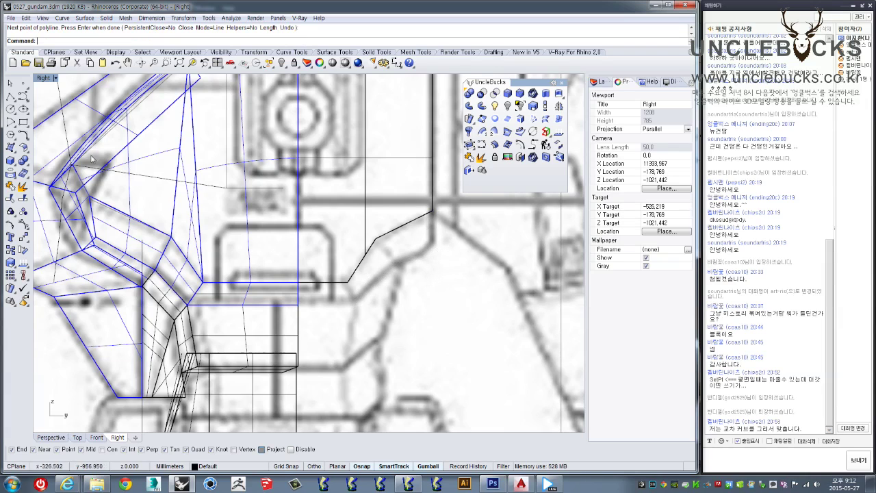
Step: Draw another polyline from the vertical guide: horizontal segment then rising diagonal
{"action": "left_click", "coordinate": [11, 97]}
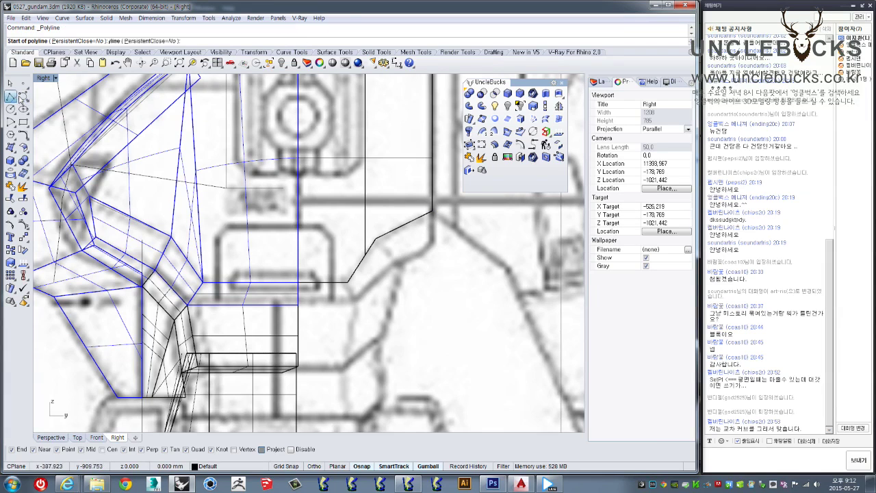
{"action": "left_click", "coordinate": [298, 304]}
{"action": "left_click", "coordinate": [355, 305]}
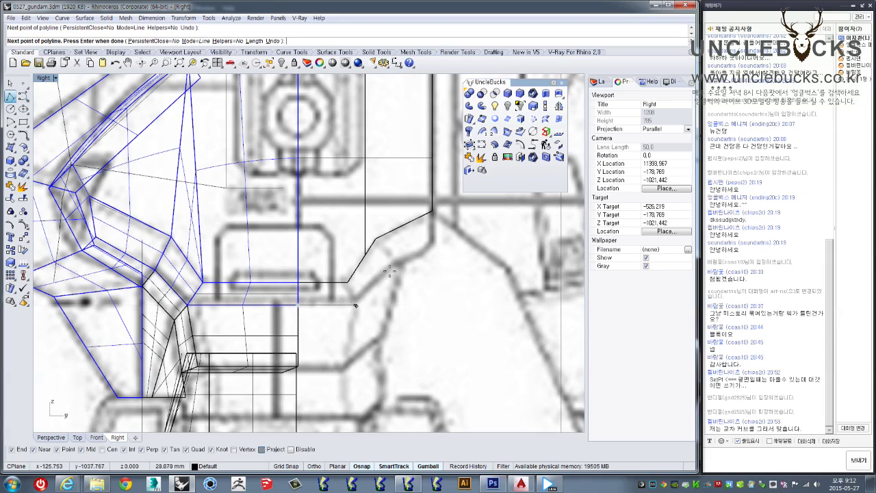
{"action": "left_click", "coordinate": [397, 264]}
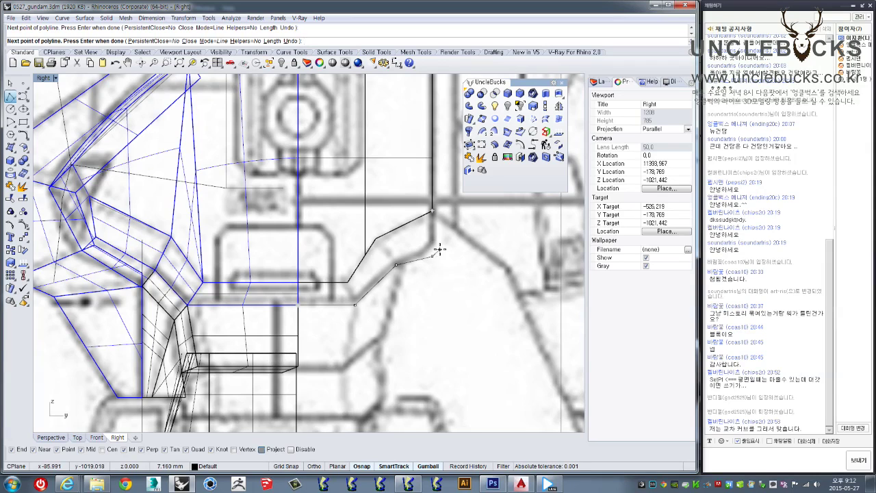
{"action": "key", "text": "Return"}
{"action": "left_click", "coordinate": [401, 263]}
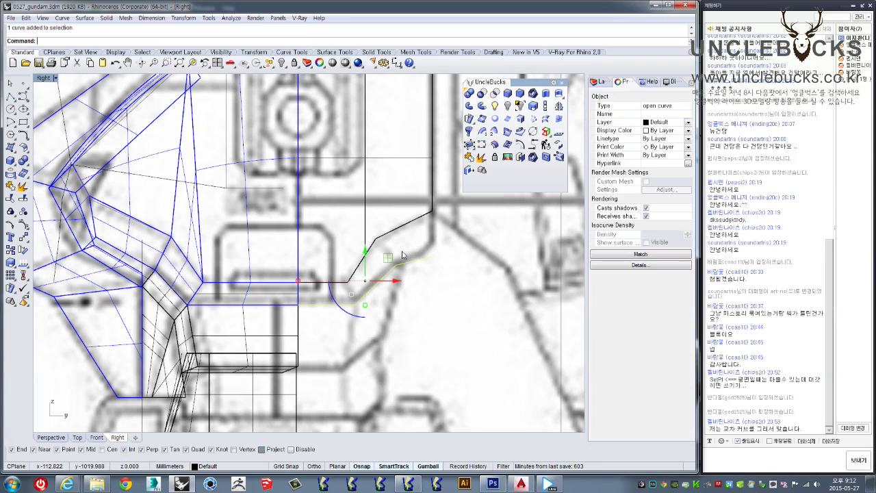
{"action": "double_click", "coordinate": [48, 80]}
Step: In a maximized Perspective view, move the traced collar curve onto the chest block's corner
{"action": "double_click", "coordinate": [330, 80]}
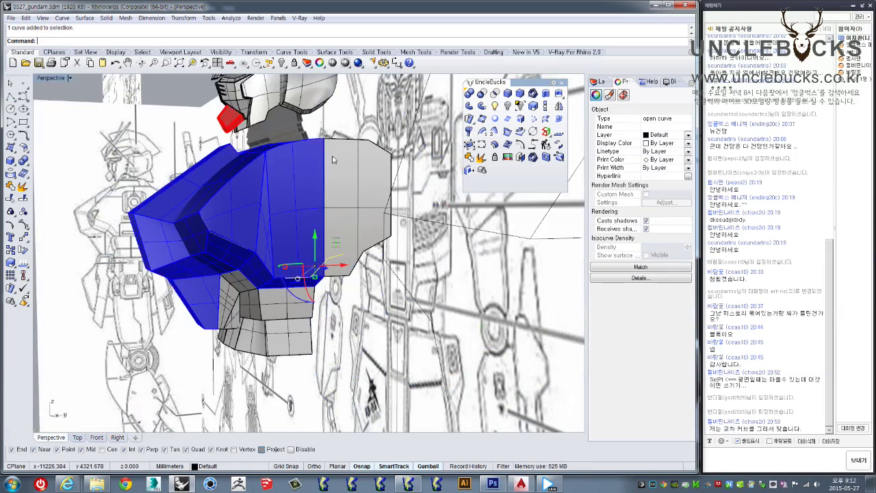
{"action": "right_click_drag", "start_coordinate": [260, 205], "coordinate": [301, 221]}
{"action": "left_click_drag", "start_coordinate": [302, 221], "coordinate": [375, 309]}
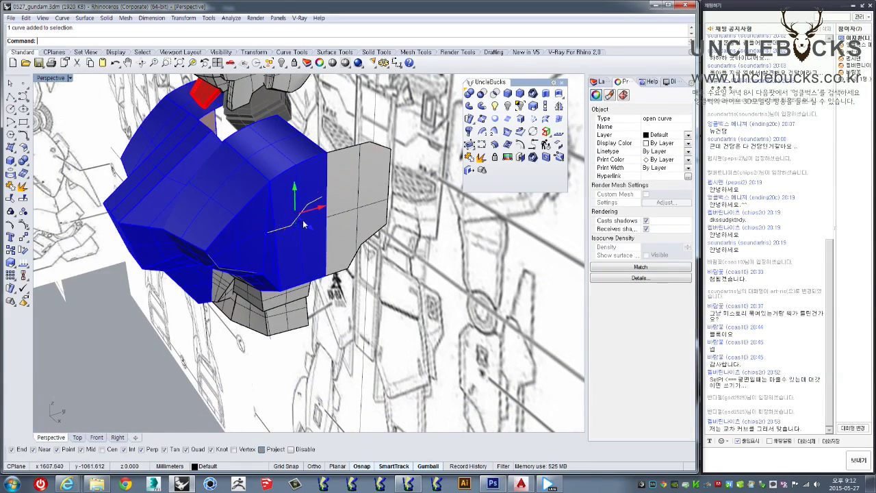
{"action": "scroll", "coordinate": [373, 304], "scroll_direction": "up", "scroll_amount": 2}
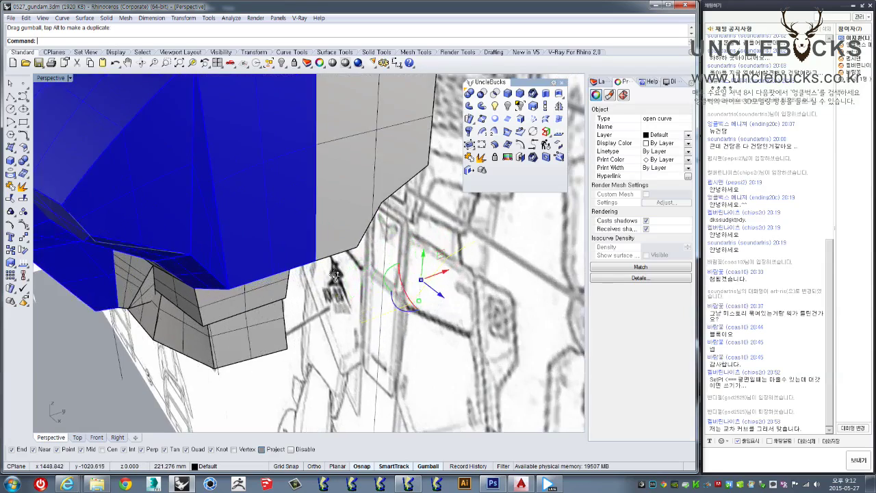
{"action": "scroll", "coordinate": [372, 302], "scroll_direction": "up", "scroll_amount": 2}
{"action": "scroll", "coordinate": [370, 301], "scroll_direction": "up", "scroll_amount": 2}
{"action": "right_click_drag", "start_coordinate": [371, 301], "coordinate": [383, 335]}
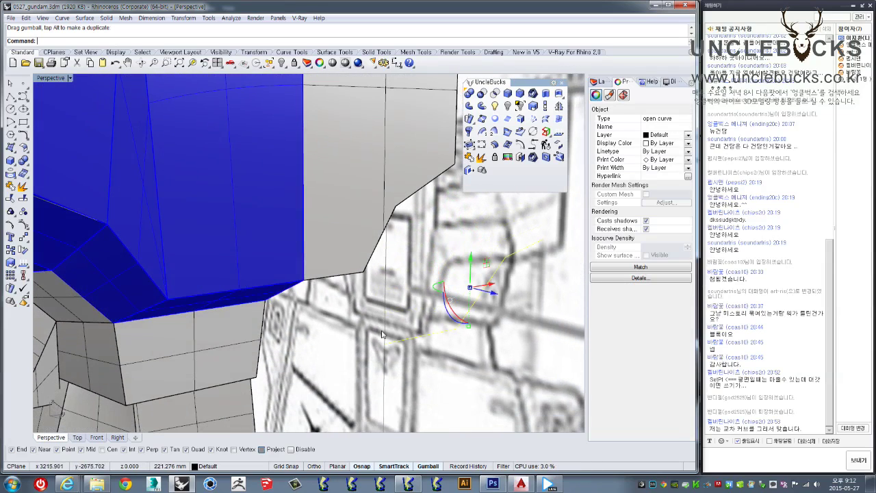
{"action": "type", "text": "m"}
{"action": "key", "text": "Return"}
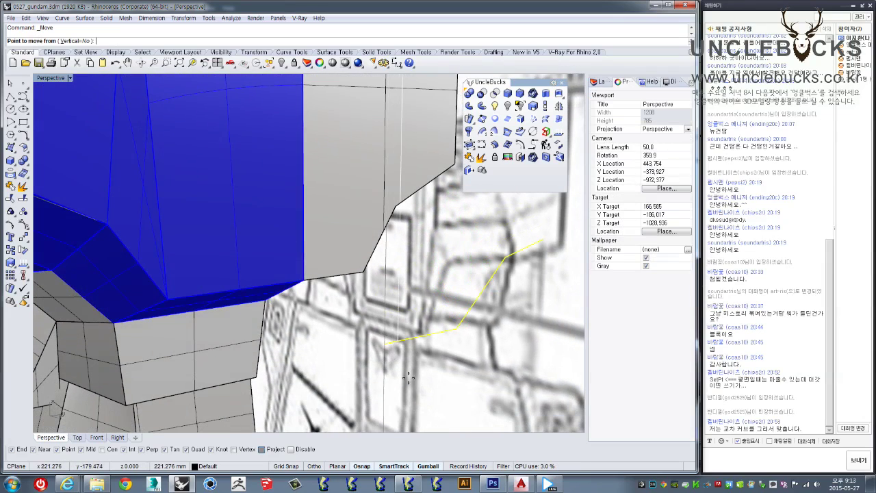
{"action": "left_click", "coordinate": [386, 343]}
{"action": "right_click_drag", "start_coordinate": [387, 343], "coordinate": [275, 325]}
{"action": "left_click", "coordinate": [275, 326]}
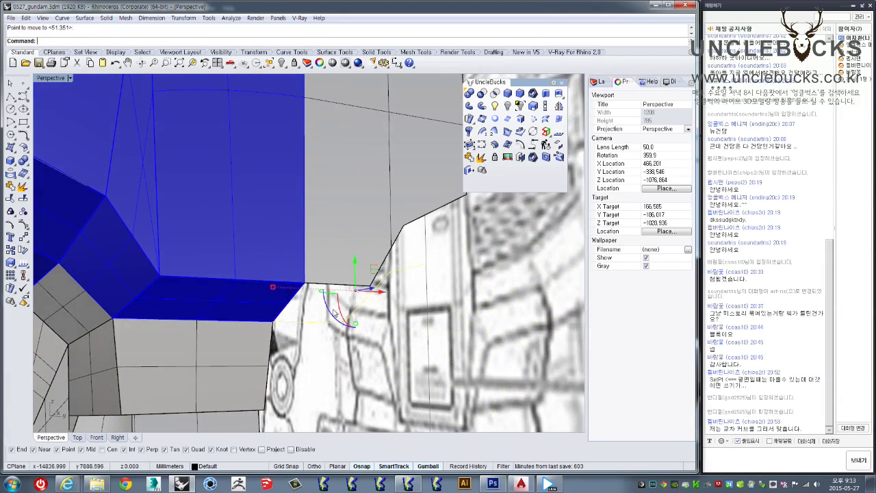
Step: Try a loft between the chest block's bottom edge and the traced curve, then cancel it
{"action": "scroll", "coordinate": [383, 295], "scroll_direction": "up", "scroll_amount": 10}
{"action": "scroll", "coordinate": [471, 287], "scroll_direction": "down", "scroll_amount": 5}
{"action": "mouse_move", "coordinate": [480, 293]}
{"action": "right_mouse_down"}
{"action": "mouse_move", "coordinate": [160, 290]}
{"action": "mouse_move", "coordinate": [376, 258]}
{"action": "mouse_move", "coordinate": [372, 242]}
{"action": "right_mouse_up"}
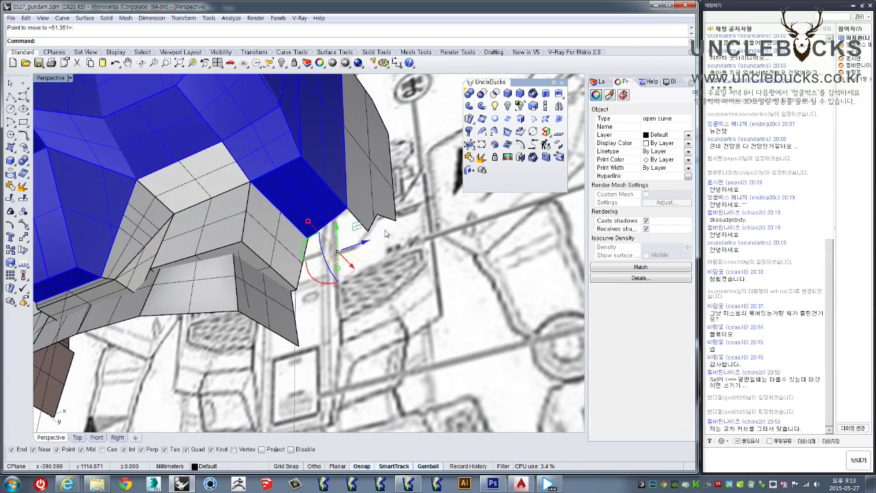
{"action": "right_click_drag", "start_coordinate": [384, 233], "coordinate": [401, 300]}
{"action": "key", "text": "Escape"}
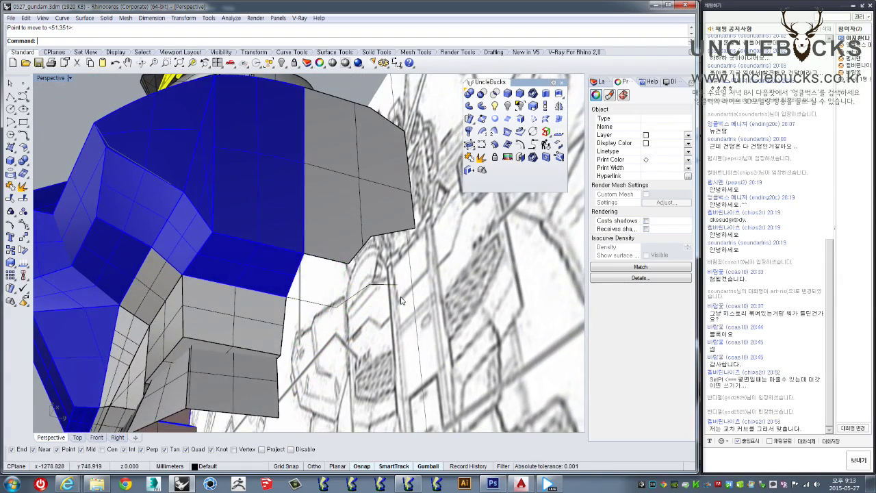
{"action": "left_click", "coordinate": [546, 119]}
{"action": "left_click", "coordinate": [334, 263]}
{"action": "left_click", "coordinate": [317, 307]}
{"action": "key", "text": "Escape"}
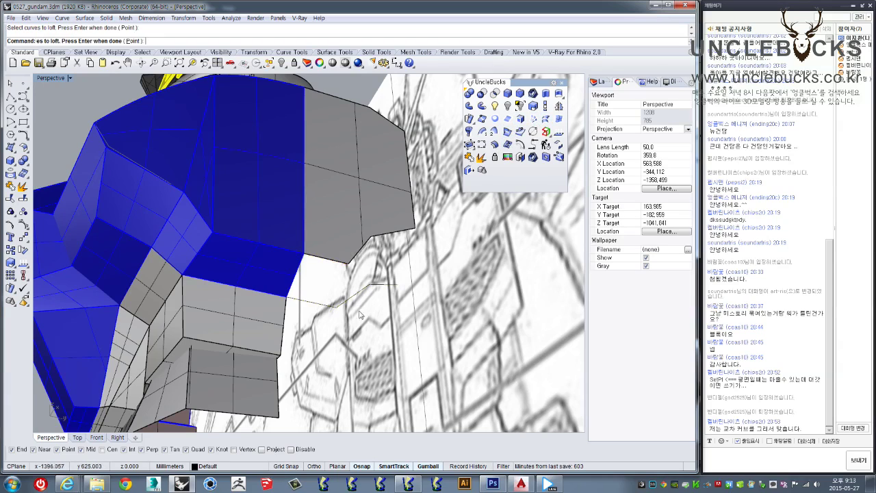
Step: Select the traced curve and the block edge curve and break them into segments
{"action": "left_click", "coordinate": [363, 286]}
{"action": "key", "text": "Escape"}
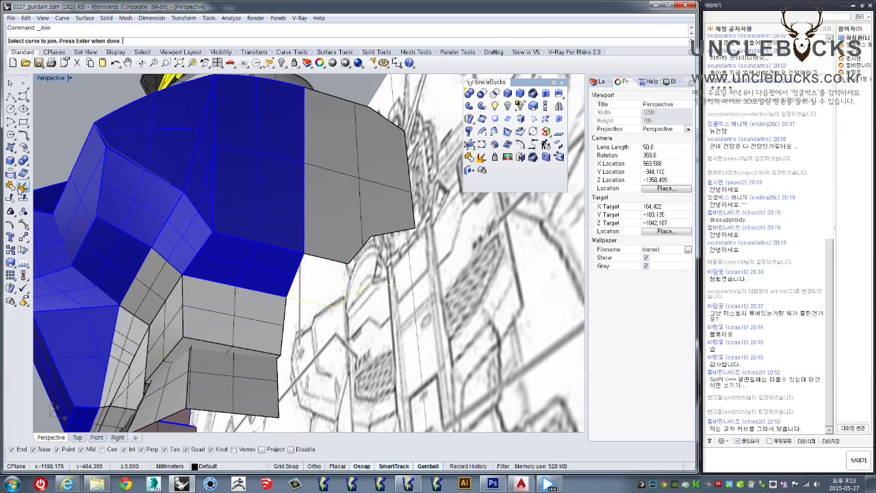
{"action": "left_click_drag", "start_coordinate": [369, 264], "coordinate": [301, 322]}
{"action": "left_click", "coordinate": [24, 184]}
{"action": "left_click", "coordinate": [331, 327]}
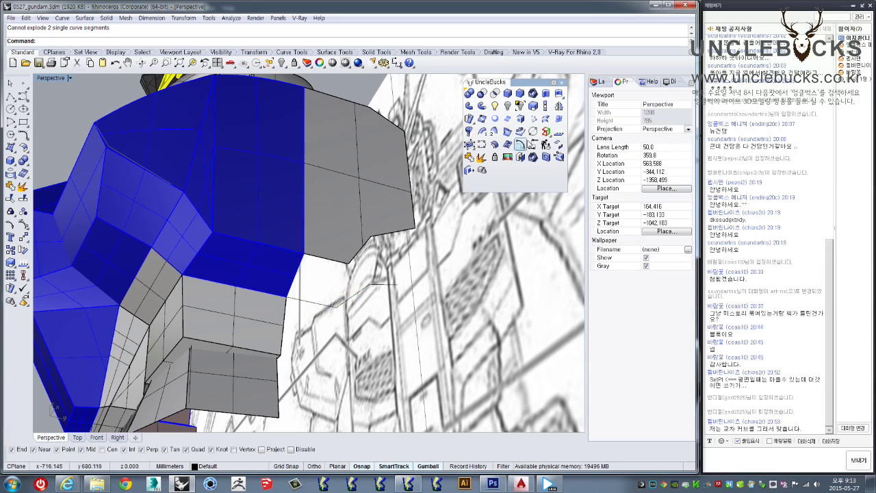
Step: Loft the chest block edge to the traced curve segment to fill the neck gap
{"action": "left_click", "coordinate": [546, 119]}
{"action": "left_click", "coordinate": [331, 264]}
{"action": "left_click", "coordinate": [329, 306]}
{"action": "key", "text": "Return"}
{"action": "right_click_drag", "start_coordinate": [356, 282], "coordinate": [364, 251]}
{"action": "key", "text": "Return"}
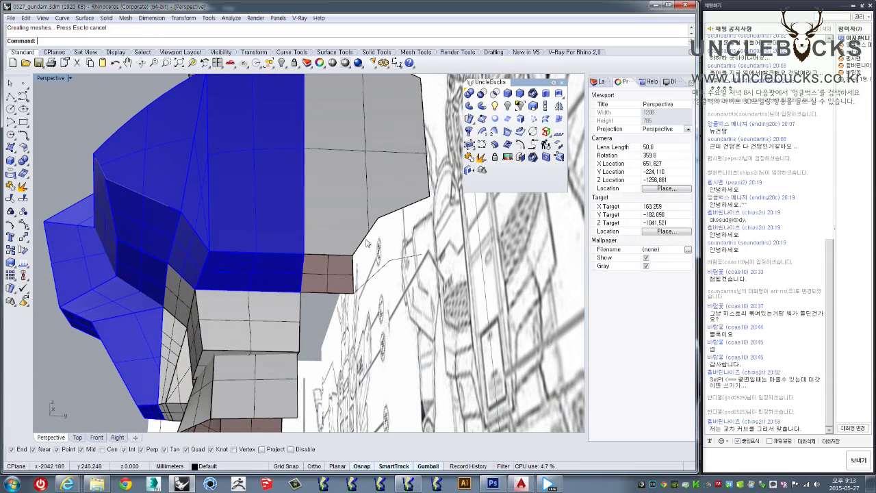
{"action": "left_click", "coordinate": [376, 272]}
Step: Fix the loft curve direction and accept the straight-section loft for the second collar surface
{"action": "key", "text": "Return"}
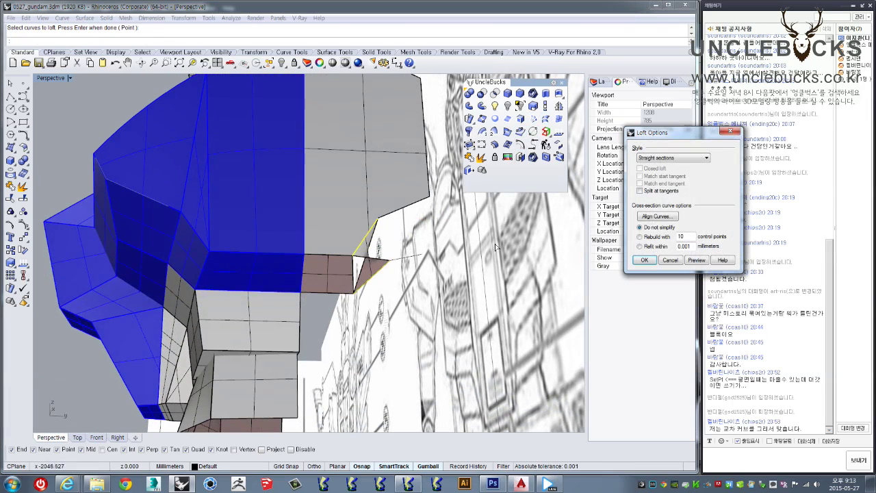
{"action": "left_click", "coordinate": [657, 216]}
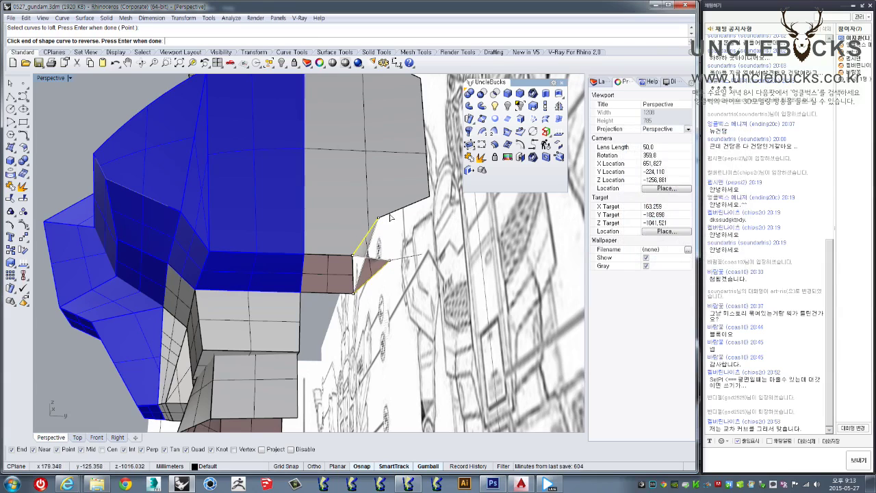
{"action": "key", "text": "Return"}
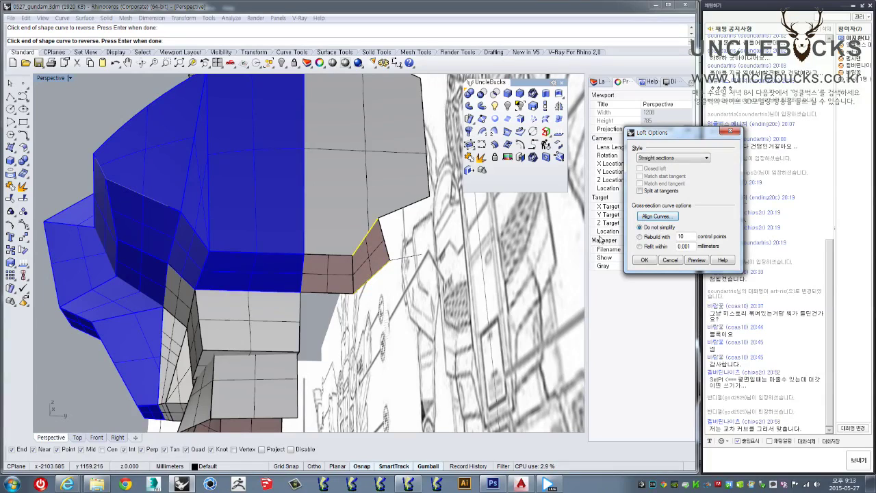
{"action": "left_click", "coordinate": [643, 260]}
Step: Loft the remaining edge pair to create the third collar surface
{"action": "left_click", "coordinate": [545, 120]}
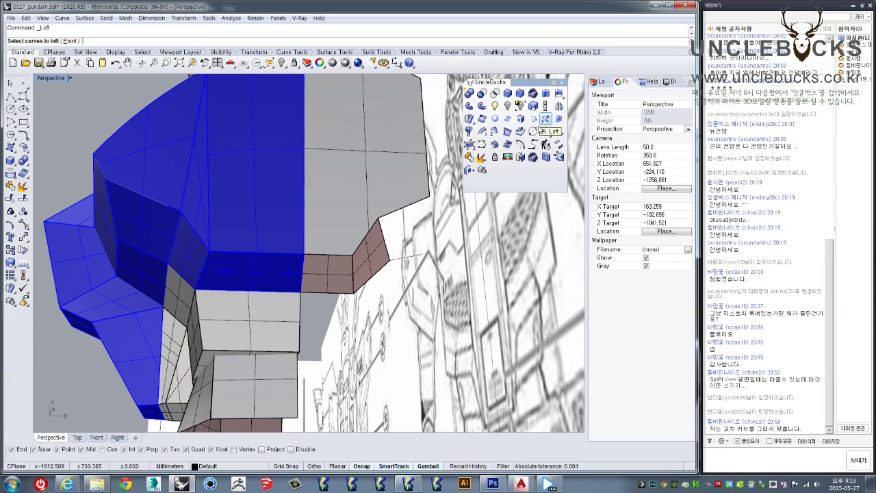
{"action": "left_click", "coordinate": [408, 208]}
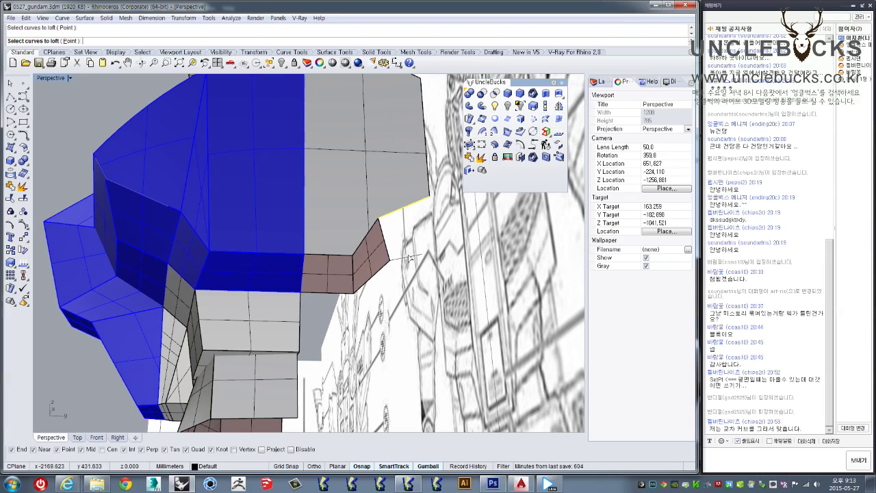
{"action": "right_click_drag", "start_coordinate": [414, 261], "coordinate": [425, 265]}
{"action": "key", "text": "Return"}
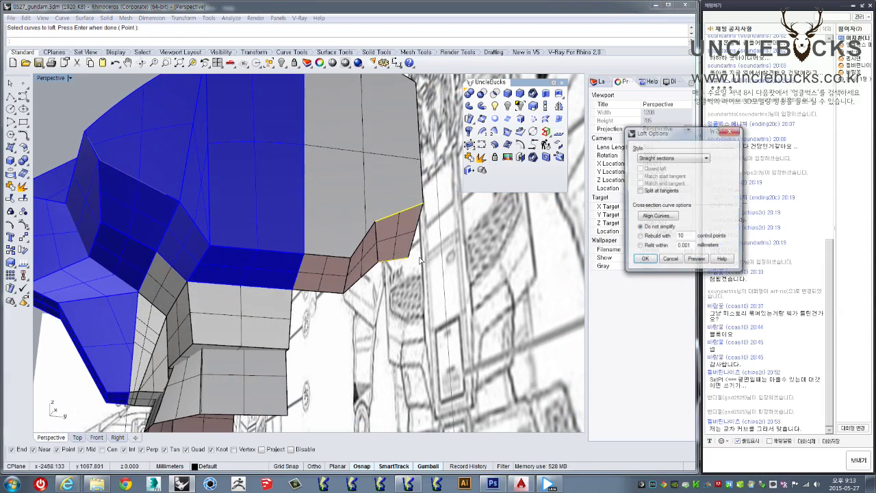
{"action": "left_click", "coordinate": [644, 260]}
Step: Select the three brown collar surfaces and display their normal directions with Dir
{"action": "mouse_move", "coordinate": [438, 226]}
{"action": "right_mouse_down"}
{"action": "mouse_move", "coordinate": [452, 217]}
{"action": "mouse_move", "coordinate": [403, 322]}
{"action": "mouse_move", "coordinate": [382, 262]}
{"action": "mouse_move", "coordinate": [367, 320]}
{"action": "right_mouse_up"}
{"action": "left_click", "coordinate": [368, 321]}
{"action": "left_click", "coordinate": [331, 352], "text": "shift"}
{"action": "left_click", "coordinate": [291, 363], "text": "shift"}
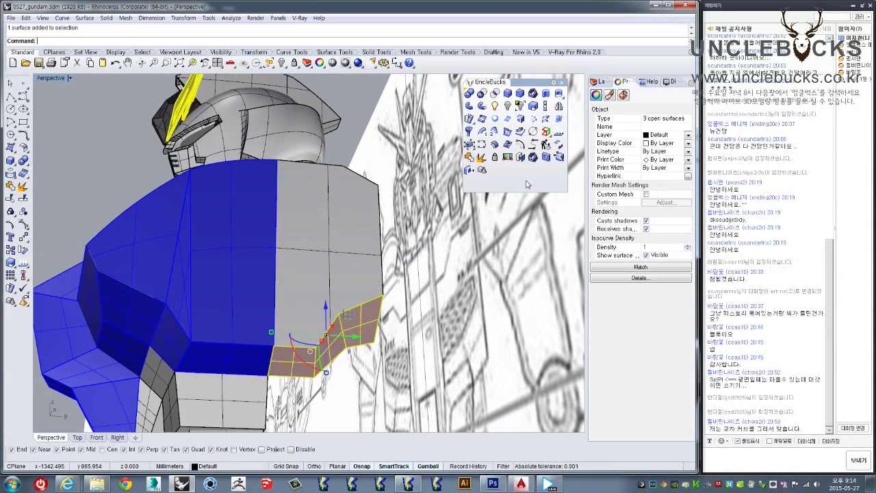
{"action": "left_click", "coordinate": [552, 134]}
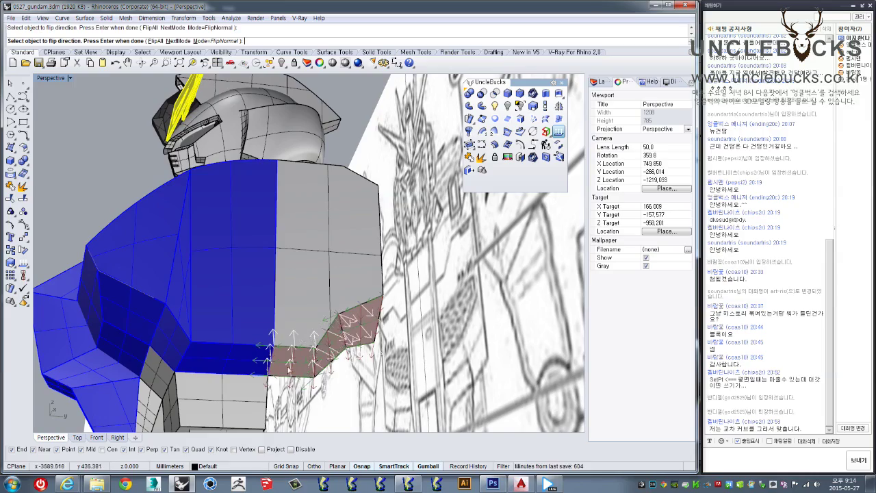
{"action": "mouse_move", "coordinate": [375, 383]}
{"action": "right_mouse_down"}
{"action": "mouse_move", "coordinate": [462, 295]}
{"action": "mouse_move", "coordinate": [427, 287]}
{"action": "mouse_move", "coordinate": [418, 322]}
{"action": "right_mouse_up"}
{"action": "scroll", "coordinate": [413, 351], "scroll_direction": "up", "scroll_amount": 5}
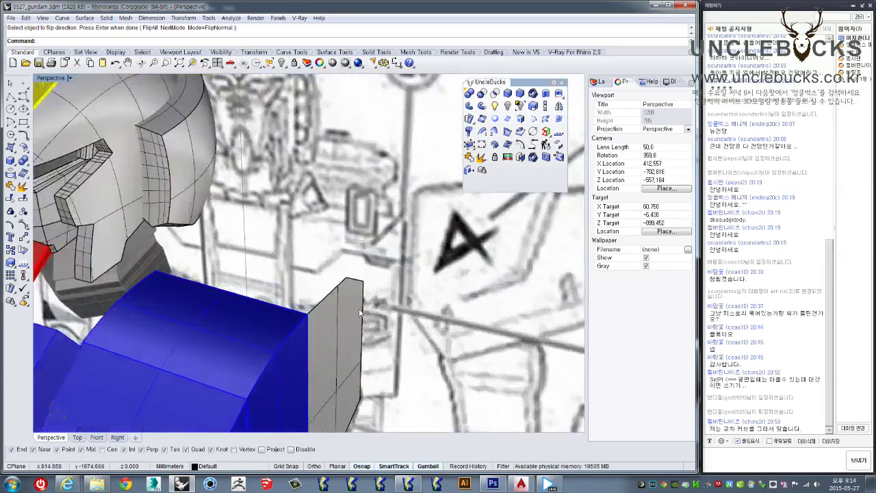
{"action": "scroll", "coordinate": [413, 350], "scroll_direction": "down", "scroll_amount": 5}
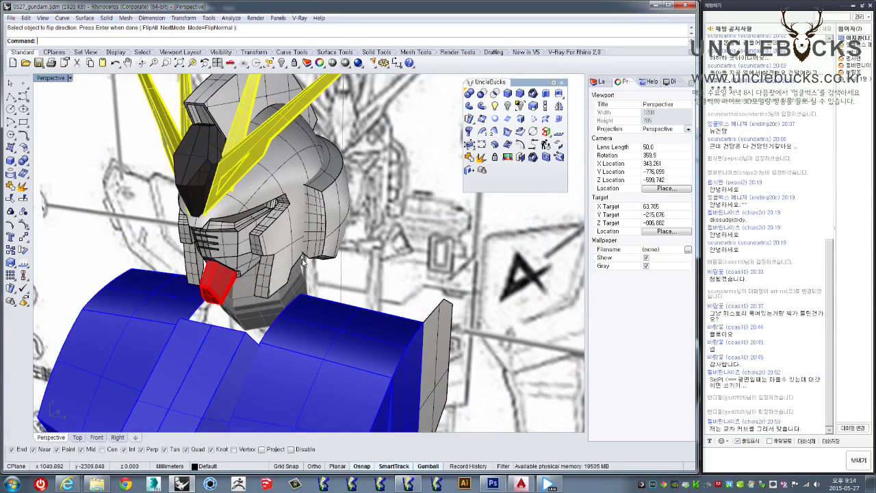
{"action": "left_click", "coordinate": [410, 315]}
{"action": "mouse_move", "coordinate": [446, 258]}
{"action": "right_mouse_down"}
{"action": "mouse_move", "coordinate": [396, 317]}
{"action": "mouse_move", "coordinate": [363, 274]}
{"action": "right_mouse_up"}
{"action": "scroll", "coordinate": [351, 250], "scroll_direction": "down", "scroll_amount": 3}
{"action": "key", "text": "Escape"}
{"action": "left_click", "coordinate": [351, 250]}
{"action": "right_click_drag", "start_coordinate": [352, 251], "coordinate": [402, 253]}
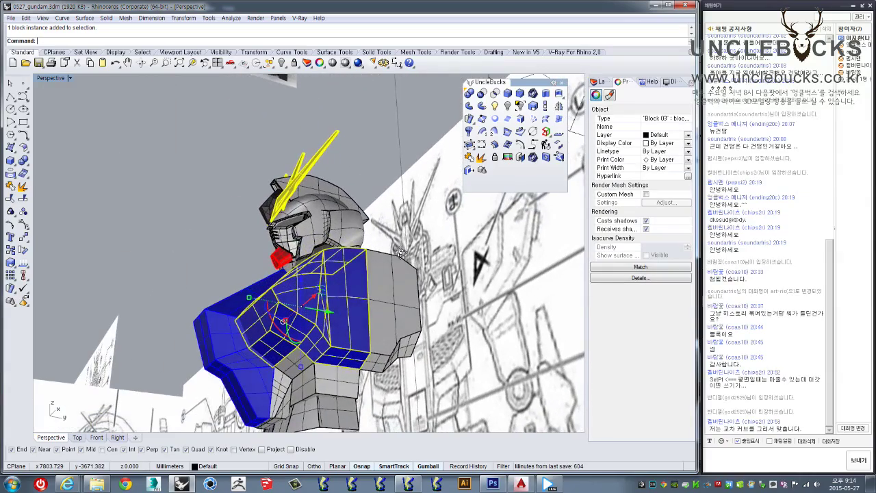
{"action": "mouse_move", "coordinate": [401, 253]}
{"action": "right_mouse_down"}
{"action": "mouse_move", "coordinate": [406, 305]}
{"action": "mouse_move", "coordinate": [334, 276]}
{"action": "right_mouse_up"}
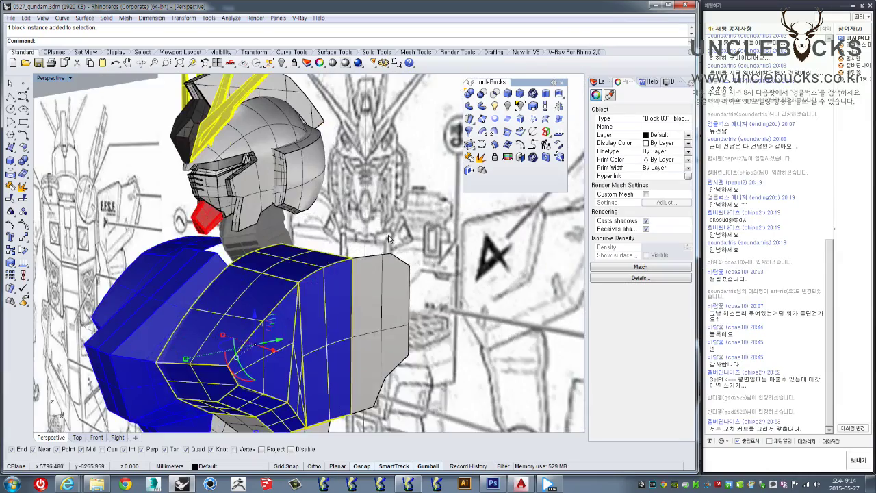
{"action": "key", "text": "Escape"}
{"action": "scroll", "coordinate": [334, 276], "scroll_direction": "up", "scroll_amount": 3}
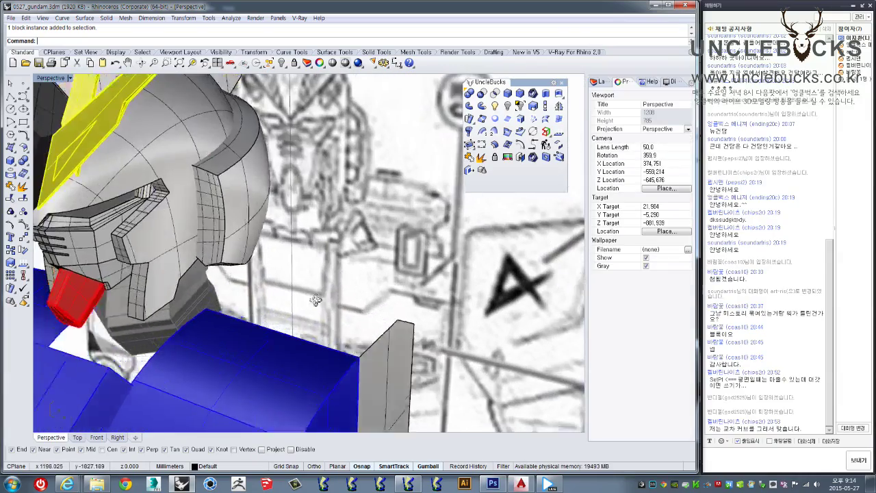
{"action": "right_click_drag", "start_coordinate": [315, 303], "coordinate": [89, 260]}
{"action": "left_click", "coordinate": [11, 97]}
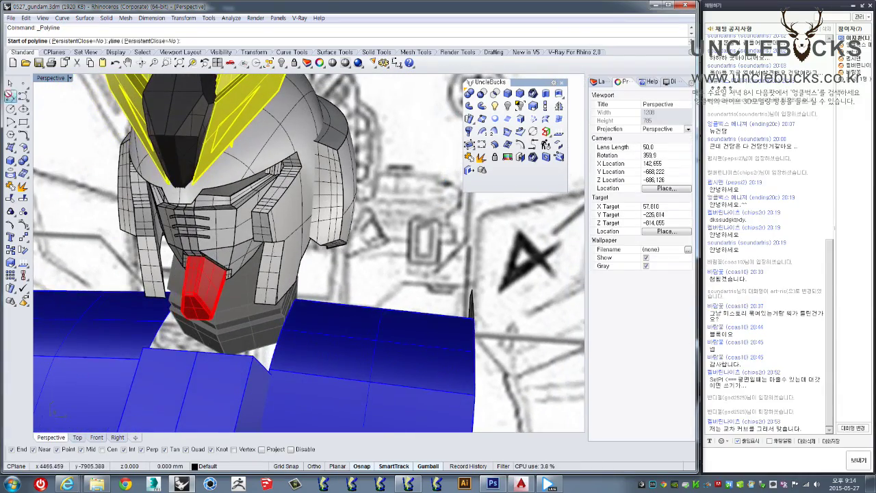
{"action": "scroll", "coordinate": [364, 296], "scroll_direction": "up", "scroll_amount": 2}
{"action": "scroll", "coordinate": [363, 295], "scroll_direction": "up", "scroll_amount": 2}
{"action": "left_click", "coordinate": [363, 296]}
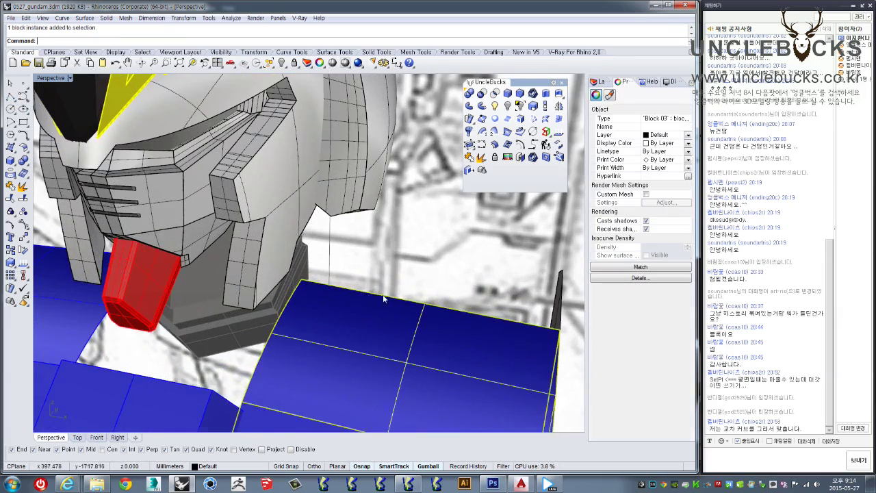
{"action": "right_click_drag", "start_coordinate": [364, 296], "coordinate": [309, 274]}
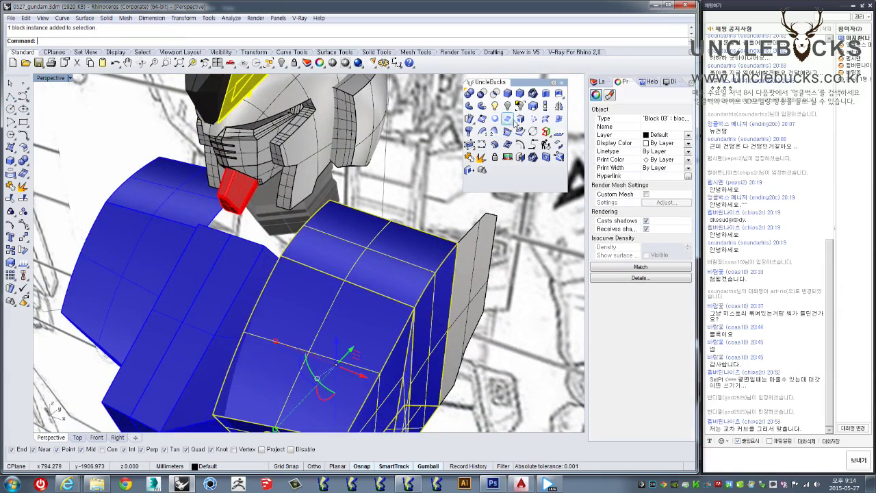
{"action": "left_click", "coordinate": [507, 119]}
Step: Enter block editing on Block 03 and run DupBorder on the blue part
{"action": "left_click", "coordinate": [411, 256]}
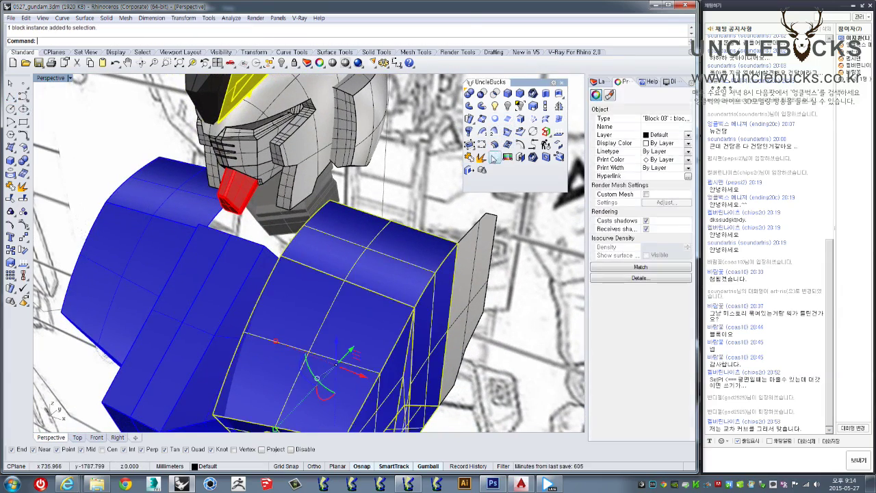
{"action": "left_click", "coordinate": [521, 119]}
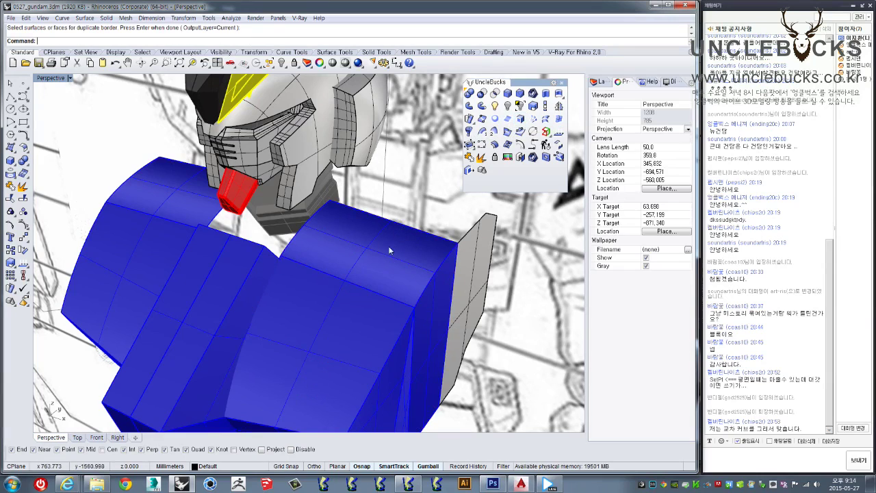
{"action": "double_click", "coordinate": [388, 251]}
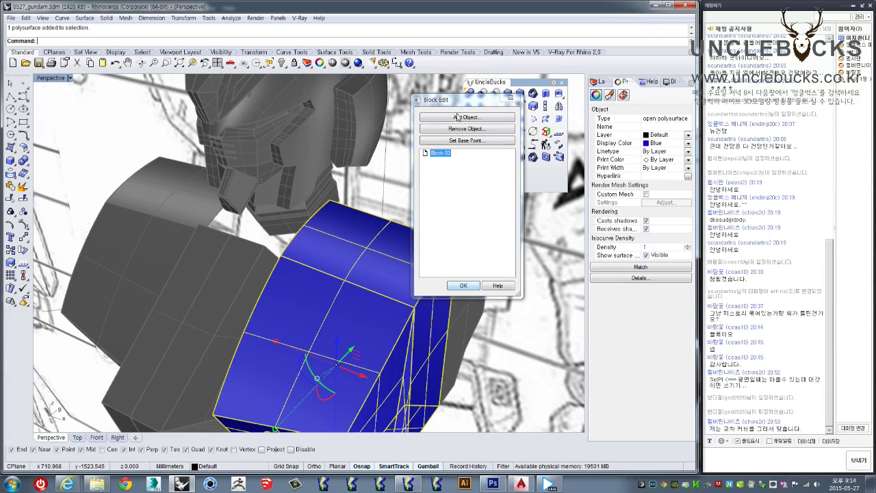
{"action": "left_click_drag", "start_coordinate": [445, 99], "coordinate": [630, 111]}
{"action": "mouse_move", "coordinate": [439, 233]}
{"action": "right_mouse_down"}
{"action": "mouse_move", "coordinate": [434, 214]}
{"action": "mouse_move", "coordinate": [446, 200]}
{"action": "right_mouse_up"}
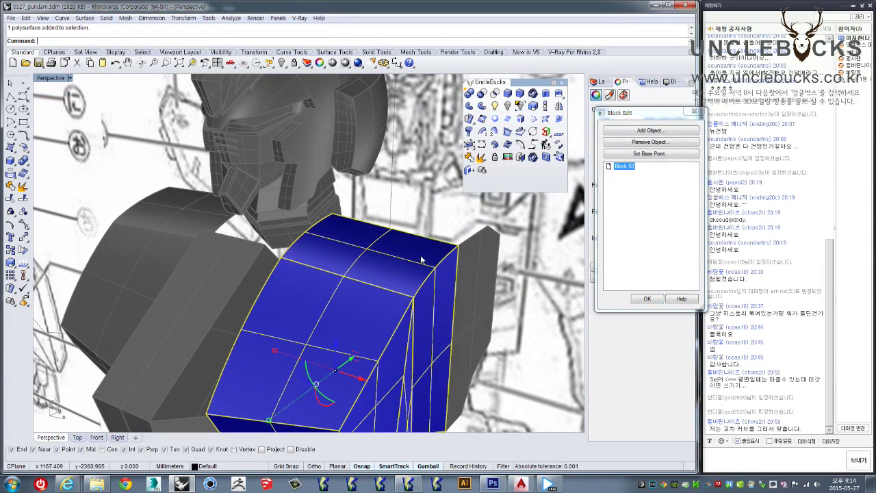
{"action": "right_click_drag", "start_coordinate": [421, 260], "coordinate": [390, 243], "text": "shift"}
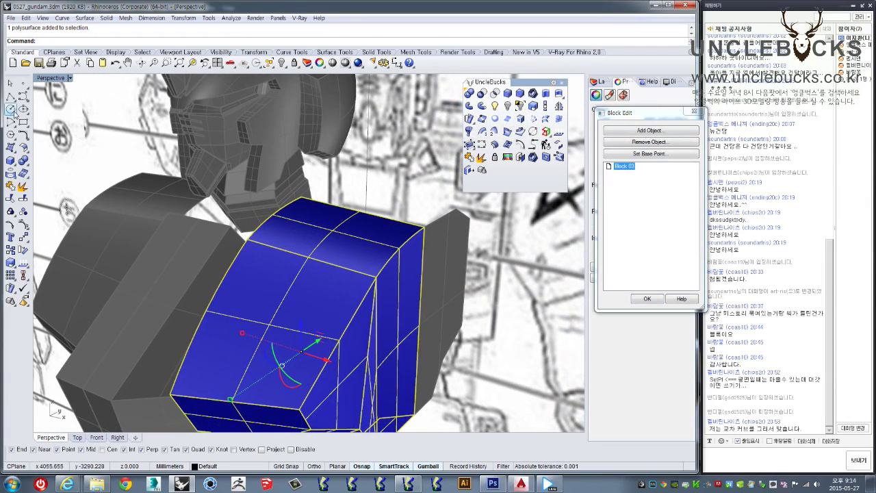
{"action": "left_click", "coordinate": [520, 121]}
Step: Pick the blue part's top border curve, then finish editing the block
{"action": "mouse_move", "coordinate": [370, 226]}
{"action": "right_mouse_down"}
{"action": "mouse_move", "coordinate": [393, 212]}
{"action": "mouse_move", "coordinate": [279, 248]}
{"action": "mouse_move", "coordinate": [183, 239]}
{"action": "right_mouse_up"}
{"action": "scroll", "coordinate": [387, 209], "scroll_direction": "up", "scroll_amount": 3}
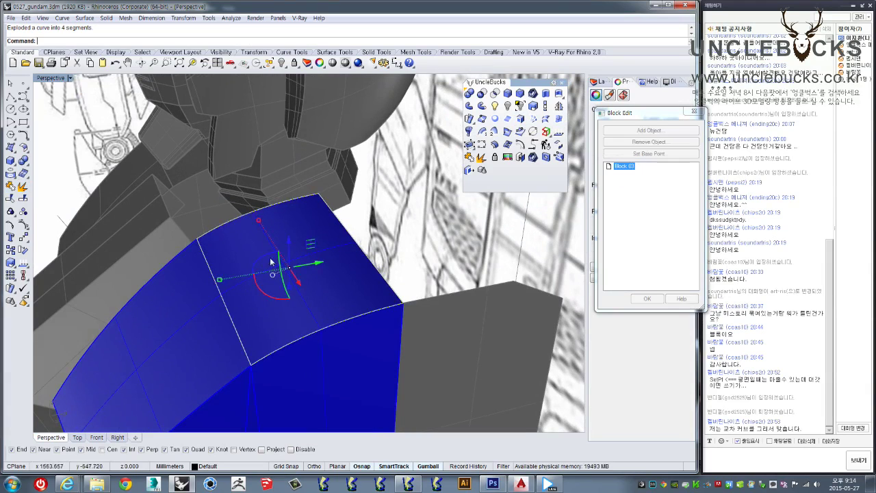
{"action": "right_click_drag", "start_coordinate": [289, 267], "coordinate": [235, 243]}
{"action": "left_click", "coordinate": [351, 245]}
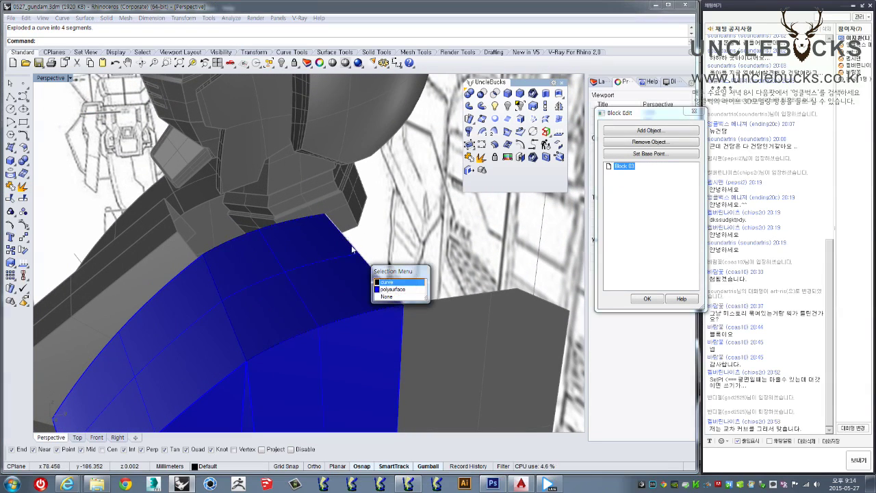
{"action": "left_click", "coordinate": [389, 284]}
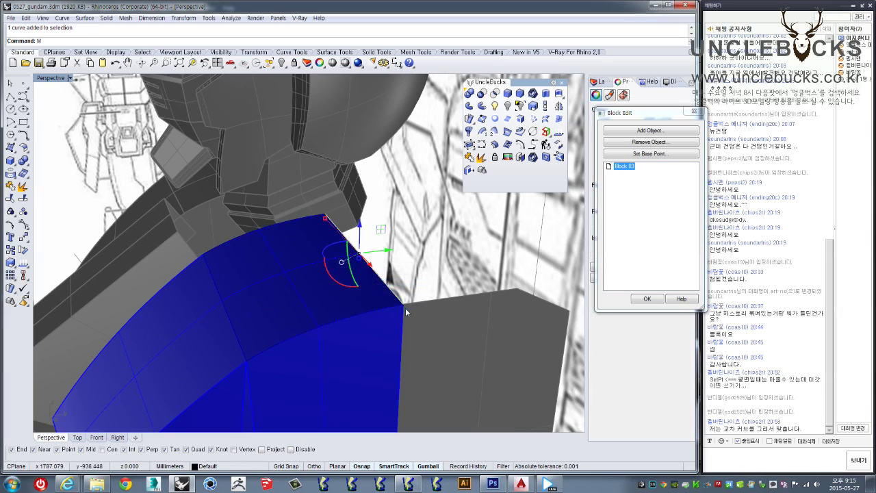
{"action": "key", "text": "Return"}
{"action": "mouse_move", "coordinate": [483, 295]}
{"action": "right_mouse_down"}
{"action": "mouse_move", "coordinate": [323, 234]}
{"action": "mouse_move", "coordinate": [294, 256]}
{"action": "mouse_move", "coordinate": [315, 250]}
{"action": "mouse_move", "coordinate": [490, 293]}
{"action": "right_mouse_up"}
{"action": "left_click", "coordinate": [647, 299]}
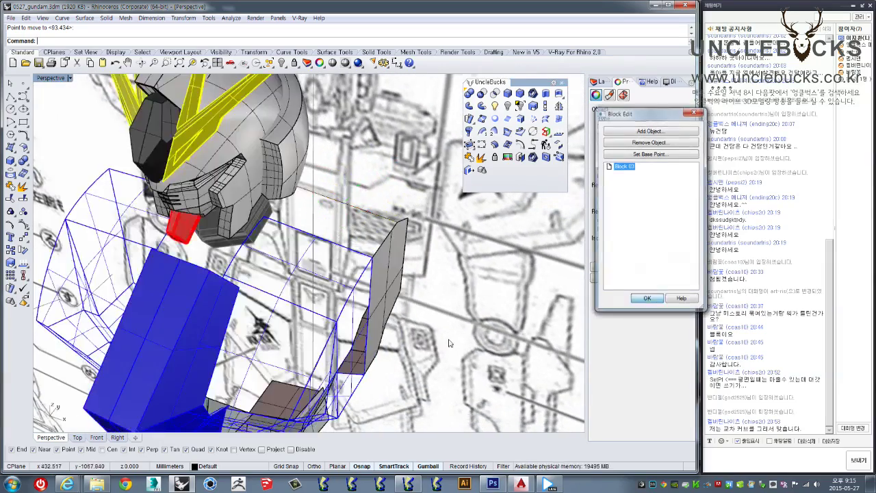
Step: Explode the chest block instance into its five objects and delete the left chest object
{"action": "left_click", "coordinate": [378, 274]}
{"action": "mouse_move", "coordinate": [378, 274]}
{"action": "right_mouse_down"}
{"action": "mouse_move", "coordinate": [411, 268]}
{"action": "mouse_move", "coordinate": [384, 260]}
{"action": "mouse_move", "coordinate": [388, 255]}
{"action": "right_mouse_up"}
{"action": "left_click", "coordinate": [375, 271]}
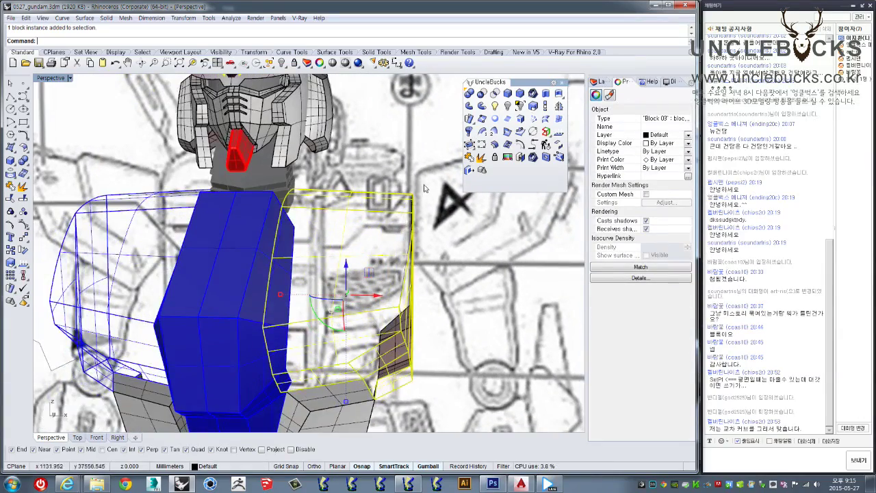
{"action": "right_click_drag", "start_coordinate": [424, 188], "coordinate": [420, 236]}
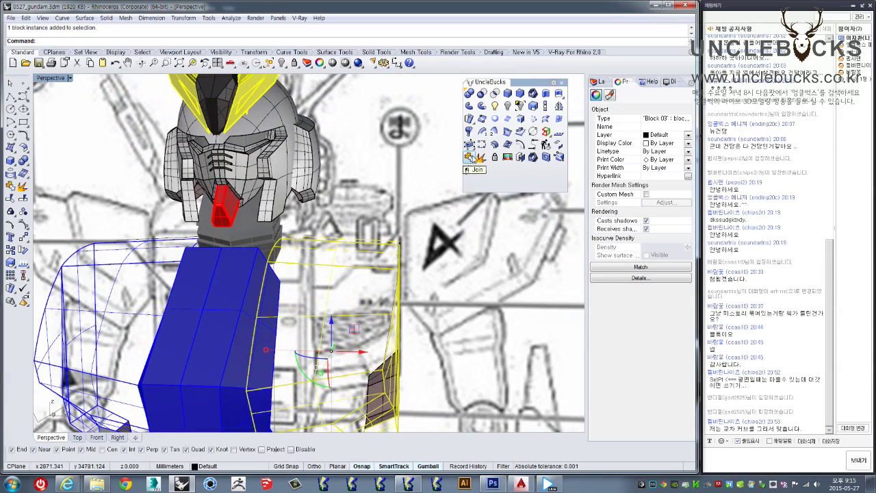
{"action": "right_click", "coordinate": [376, 265]}
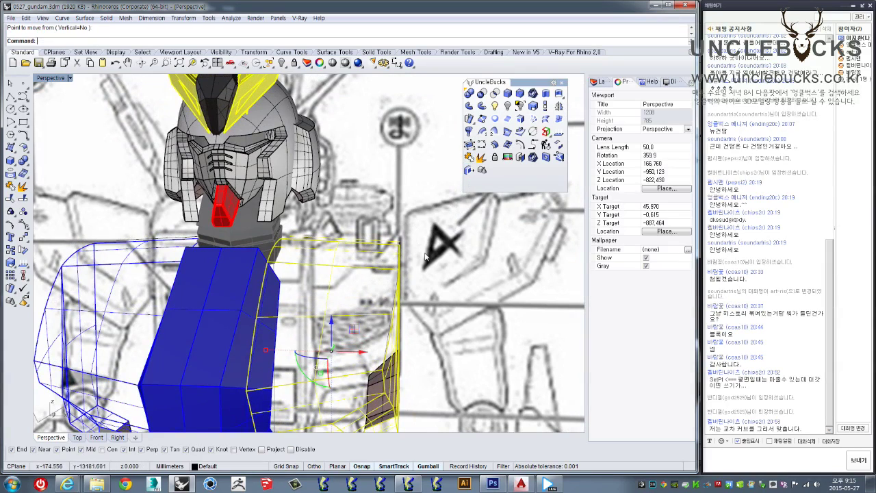
{"action": "key", "text": "Escape"}
{"action": "left_click", "coordinate": [482, 157]}
{"action": "mouse_move", "coordinate": [226, 294]}
{"action": "right_mouse_down"}
{"action": "mouse_move", "coordinate": [187, 302]}
{"action": "mouse_move", "coordinate": [274, 260]}
{"action": "right_mouse_up"}
{"action": "left_click", "coordinate": [226, 274]}
{"action": "key", "text": "Delete"}
Step: Select the right-side chest polysurface and the grey side surface
{"action": "left_click", "coordinate": [494, 250]}
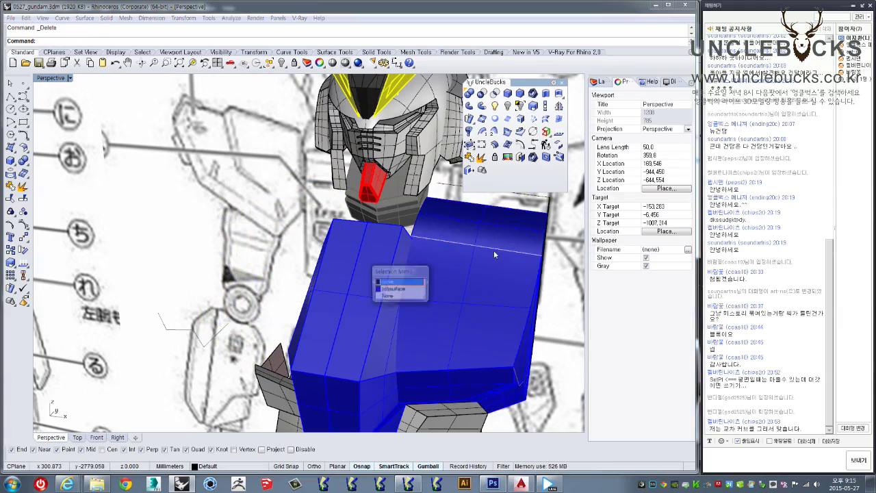
{"action": "left_click", "coordinate": [400, 288]}
{"action": "scroll", "coordinate": [448, 291], "scroll_direction": "down", "scroll_amount": 3}
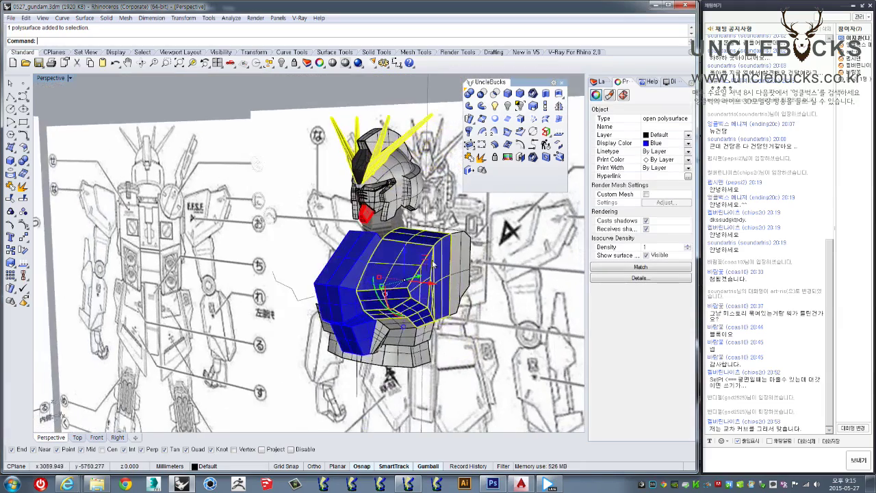
{"action": "scroll", "coordinate": [431, 266], "scroll_direction": "up", "scroll_amount": 2}
{"action": "scroll", "coordinate": [432, 260], "scroll_direction": "up", "scroll_amount": 2}
{"action": "left_click", "coordinate": [432, 256], "text": "shift"}
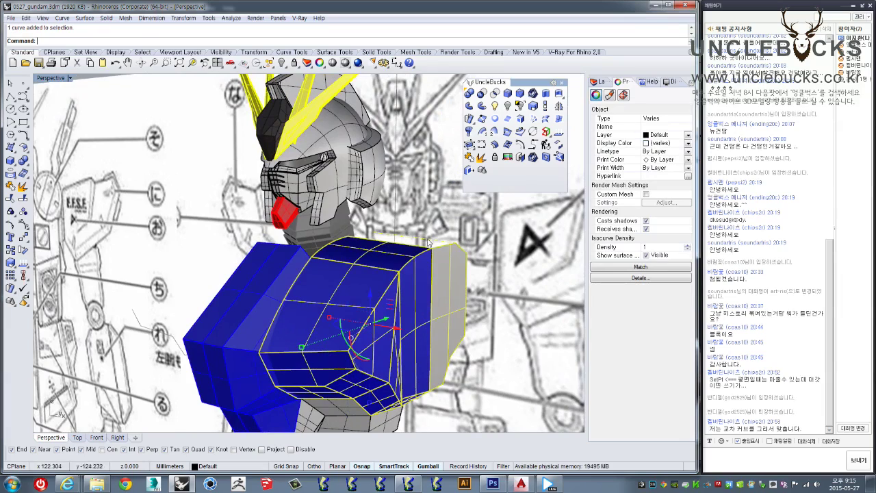
{"action": "scroll", "coordinate": [428, 243], "scroll_direction": "down", "scroll_amount": 3}
{"action": "scroll", "coordinate": [342, 212], "scroll_direction": "down", "scroll_amount": 3}
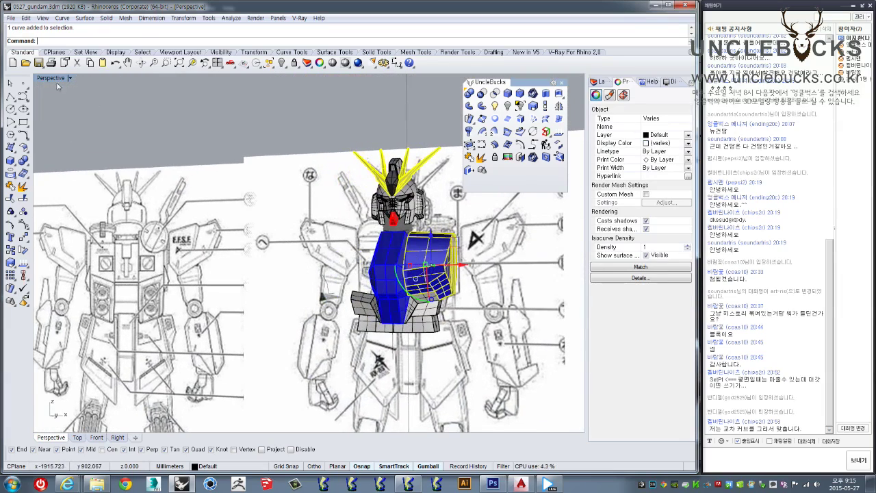
Step: Mirror the selected right chest parts onto the left side in the Front view
{"action": "double_click", "coordinate": [55, 78]}
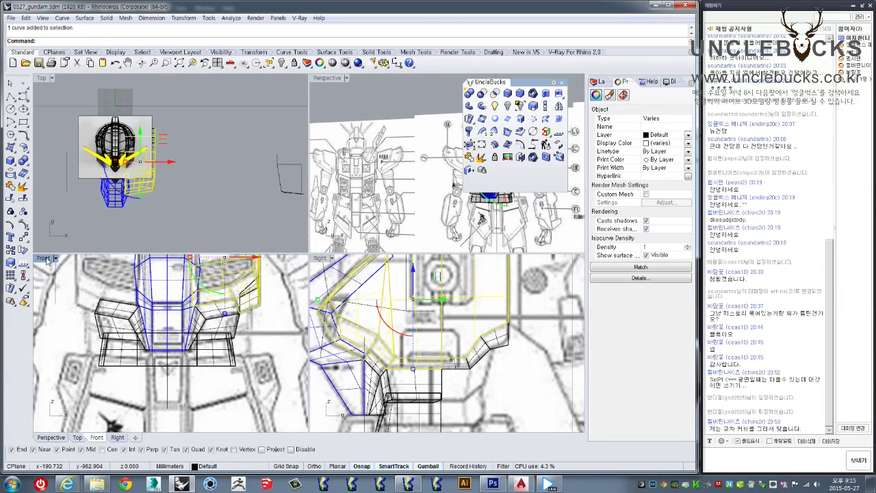
{"action": "double_click", "coordinate": [46, 261]}
{"action": "scroll", "coordinate": [463, 193], "scroll_direction": "down", "scroll_amount": 3}
{"action": "scroll", "coordinate": [463, 193], "scroll_direction": "down", "scroll_amount": 2}
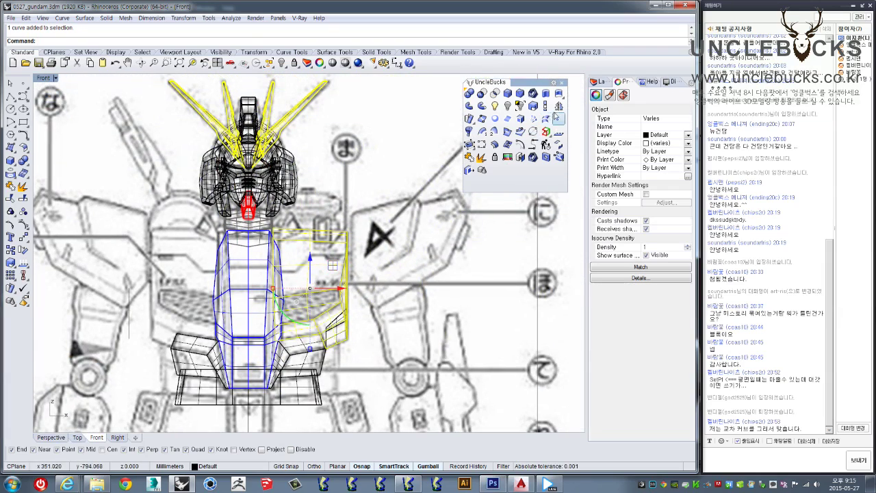
{"action": "right_click_drag", "start_coordinate": [323, 282], "coordinate": [353, 200]}
{"action": "left_click", "coordinate": [277, 374]}
{"action": "double_click", "coordinate": [46, 79]}
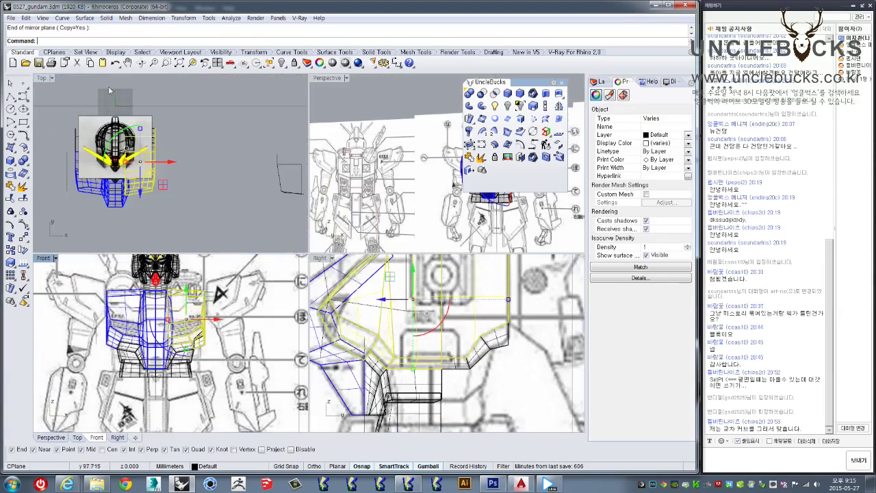
{"action": "double_click", "coordinate": [328, 78]}
{"action": "right_click_drag", "start_coordinate": [379, 174], "coordinate": [389, 288]}
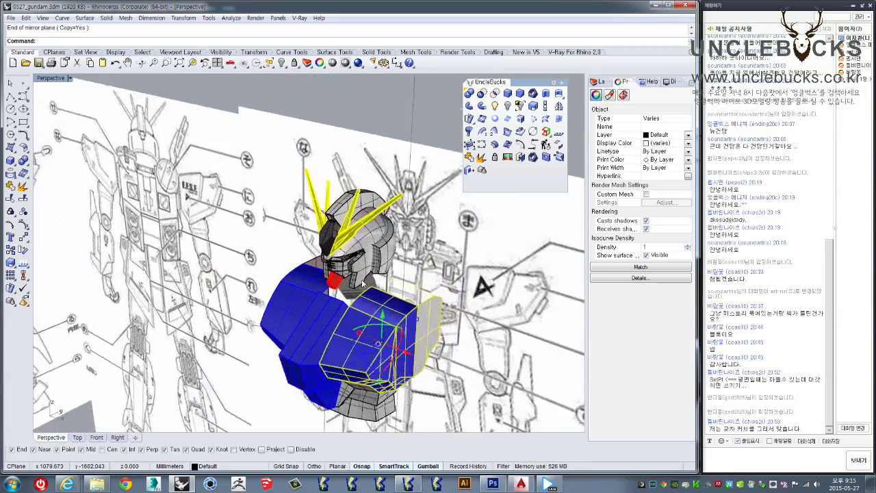
Step: Orbit around the head and neck to reach the chest block's top, clearing the selection
{"action": "scroll", "coordinate": [389, 287], "scroll_direction": "up", "scroll_amount": 5}
{"action": "scroll", "coordinate": [389, 287], "scroll_direction": "up", "scroll_amount": 3}
{"action": "scroll", "coordinate": [388, 287], "scroll_direction": "up", "scroll_amount": 2}
{"action": "left_click", "coordinate": [422, 273]}
{"action": "right_click_drag", "start_coordinate": [423, 272], "coordinate": [479, 206]}
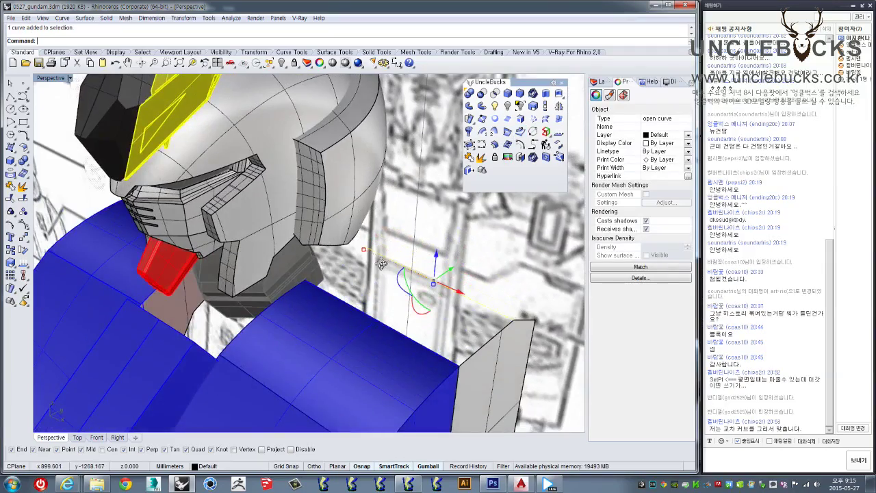
{"action": "right_click_drag", "start_coordinate": [382, 264], "coordinate": [359, 251]}
{"action": "right_click_drag", "start_coordinate": [460, 277], "coordinate": [484, 254]}
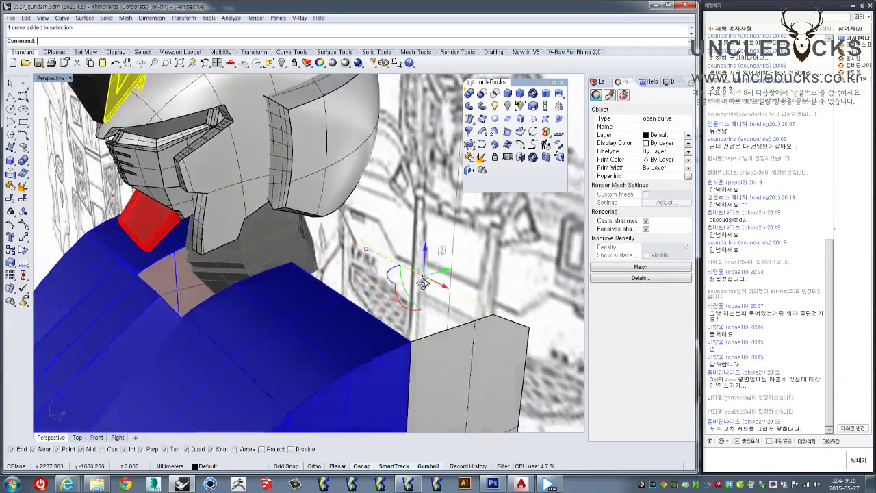
{"action": "left_click", "coordinate": [484, 253]}
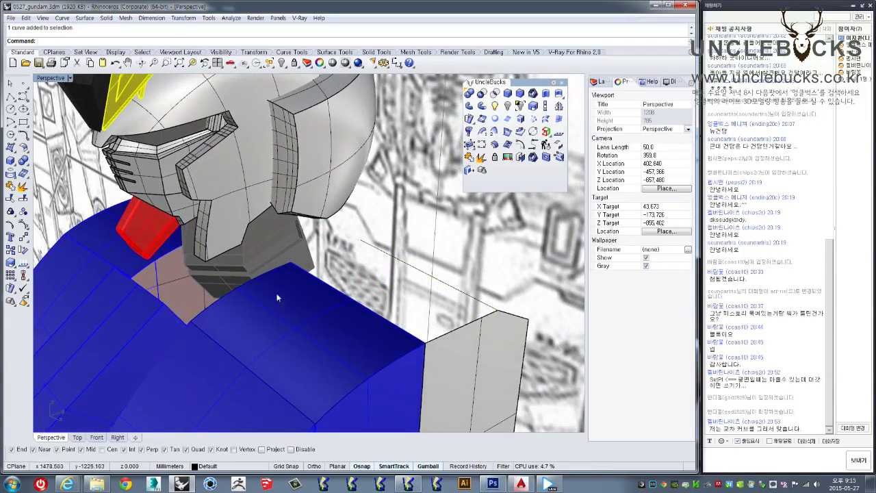
Step: Trace an open polyline across the chest block's top edge and pick edges for the top surface
{"action": "scroll", "coordinate": [292, 279], "scroll_direction": "up", "scroll_amount": 2}
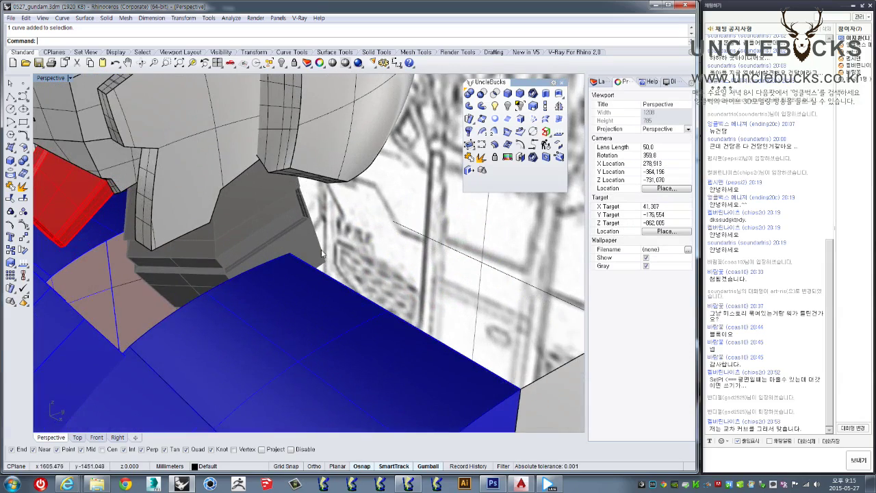
{"action": "right_click_drag", "start_coordinate": [323, 253], "coordinate": [267, 254]}
{"action": "left_click", "coordinate": [374, 274]}
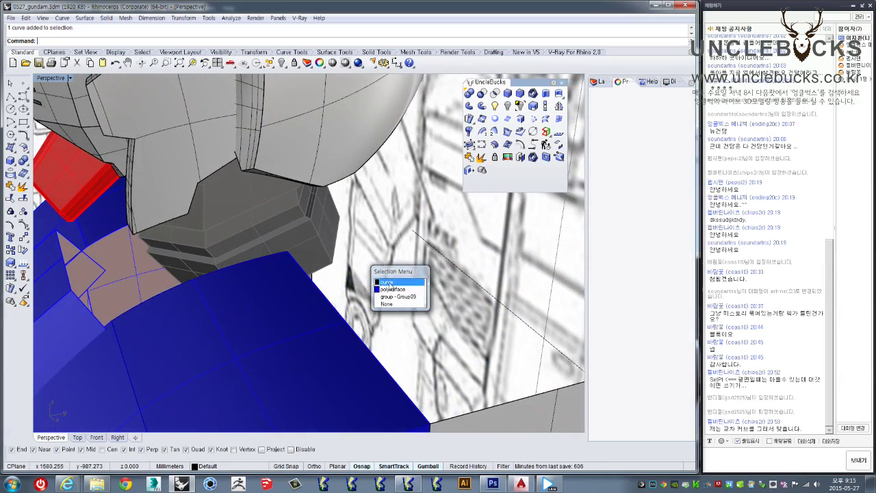
{"action": "left_click", "coordinate": [389, 282]}
{"action": "mouse_move", "coordinate": [389, 283]}
{"action": "right_mouse_down"}
{"action": "mouse_move", "coordinate": [410, 249]}
{"action": "mouse_move", "coordinate": [386, 253]}
{"action": "right_mouse_up"}
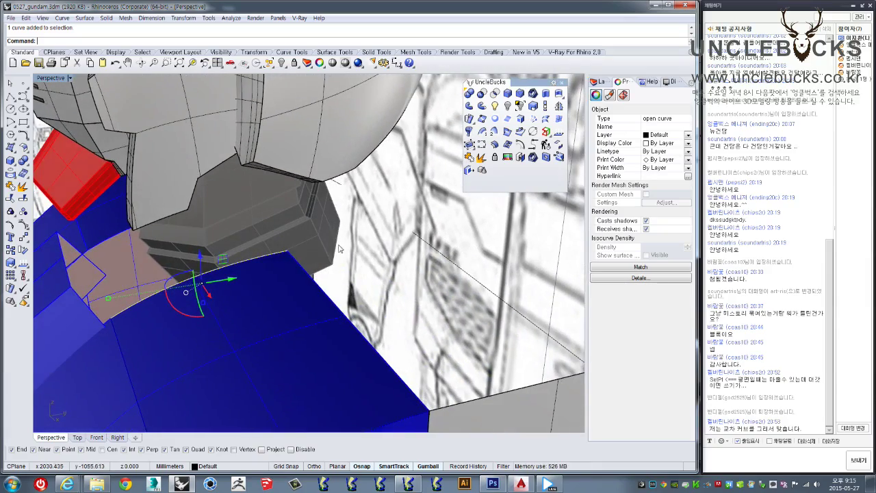
{"action": "mouse_move", "coordinate": [338, 248]}
{"action": "right_mouse_down"}
{"action": "mouse_move", "coordinate": [365, 216]}
{"action": "mouse_move", "coordinate": [393, 233]}
{"action": "right_mouse_up"}
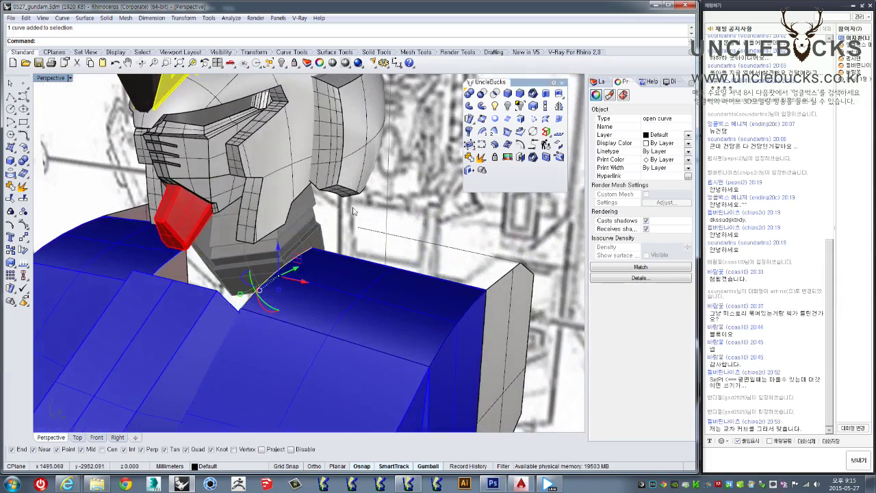
{"action": "scroll", "coordinate": [345, 252], "scroll_direction": "up", "scroll_amount": 3}
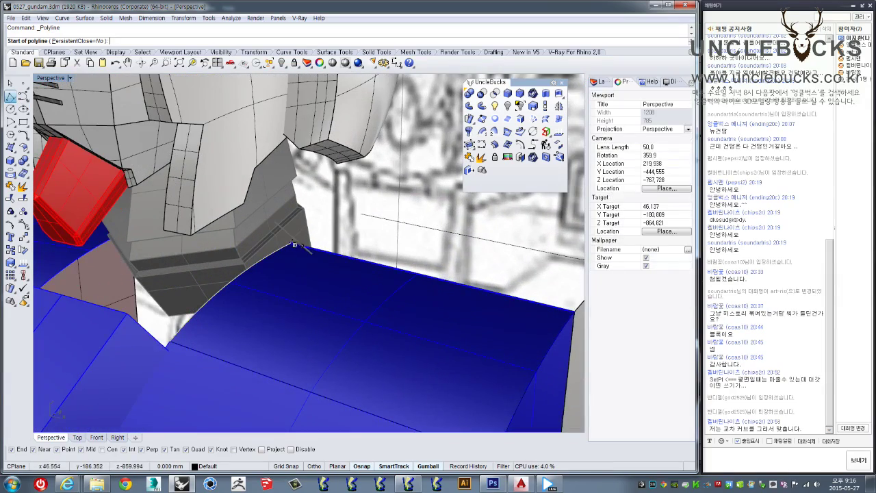
{"action": "left_click", "coordinate": [366, 215]}
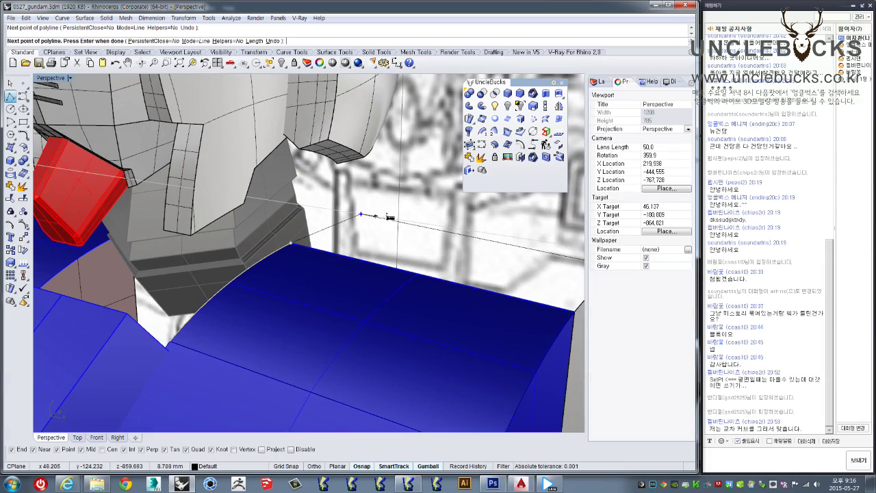
{"action": "key", "text": "Return"}
{"action": "mouse_move", "coordinate": [401, 231]}
{"action": "right_mouse_down"}
{"action": "mouse_move", "coordinate": [432, 252]}
{"action": "mouse_move", "coordinate": [354, 257]}
{"action": "mouse_move", "coordinate": [375, 238]}
{"action": "right_mouse_up"}
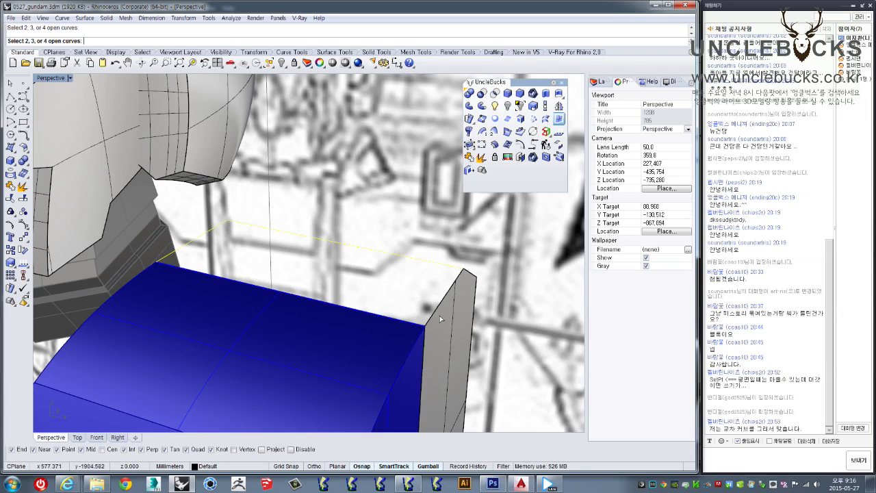
{"action": "left_click", "coordinate": [407, 323]}
Step: Mirror the new grey top surface across the centreline in the Front view
{"action": "mouse_move", "coordinate": [407, 322]}
{"action": "right_mouse_down"}
{"action": "mouse_move", "coordinate": [346, 288]}
{"action": "mouse_move", "coordinate": [290, 294]}
{"action": "right_mouse_up"}
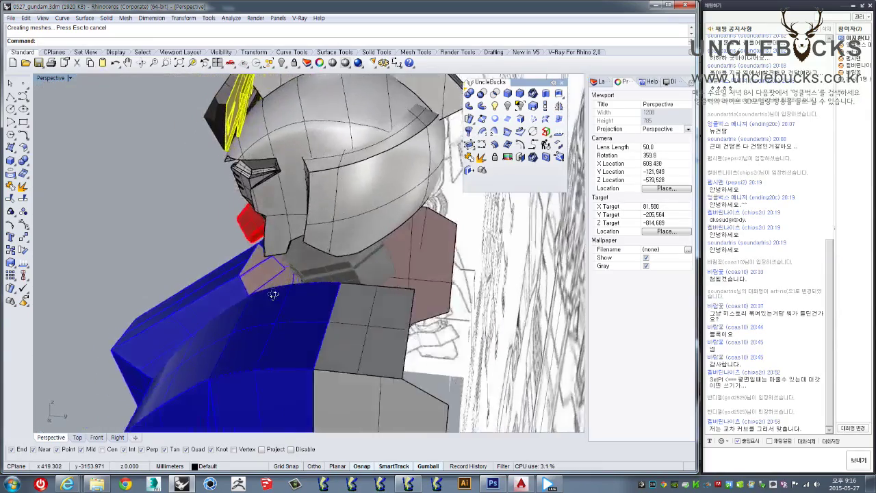
{"action": "left_click", "coordinate": [363, 301]}
{"action": "mouse_move", "coordinate": [363, 302]}
{"action": "right_mouse_down"}
{"action": "mouse_move", "coordinate": [416, 286]}
{"action": "mouse_move", "coordinate": [360, 265]}
{"action": "right_mouse_up"}
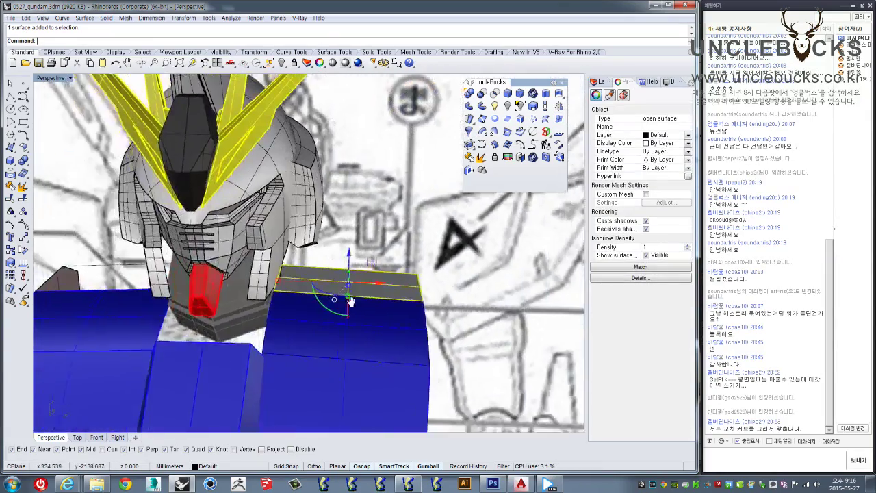
{"action": "double_click", "coordinate": [47, 78]}
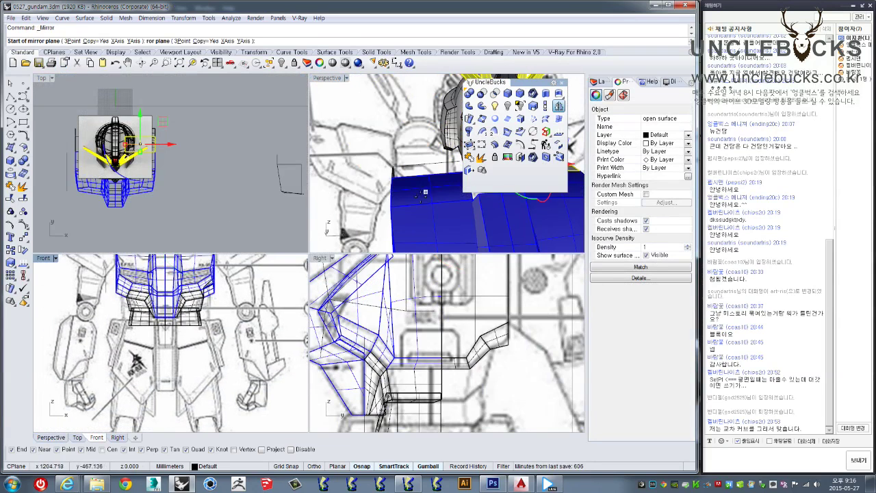
{"action": "left_click", "coordinate": [166, 349]}
{"action": "left_click", "coordinate": [165, 376]}
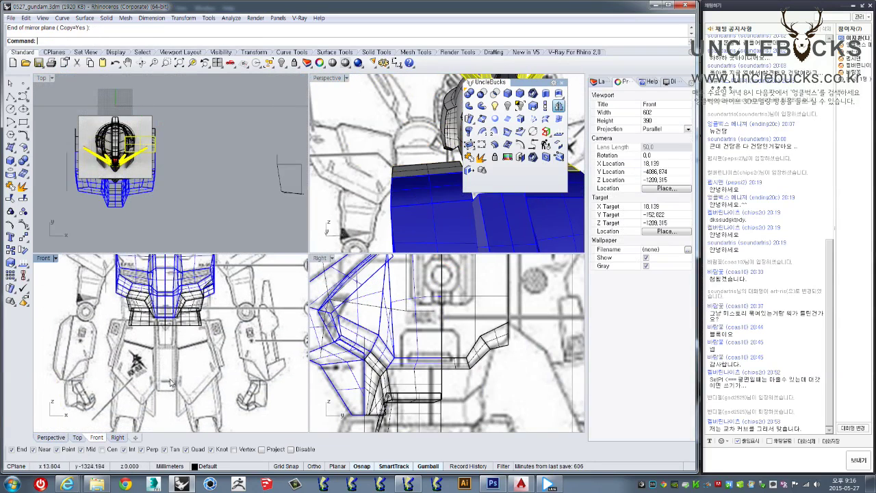
{"action": "double_click", "coordinate": [323, 80]}
Step: Loft a straight-section surface between the two neck edge curves
{"action": "mouse_move", "coordinate": [323, 89]}
{"action": "right_mouse_down"}
{"action": "mouse_move", "coordinate": [143, 235]}
{"action": "mouse_move", "coordinate": [274, 215]}
{"action": "right_mouse_up"}
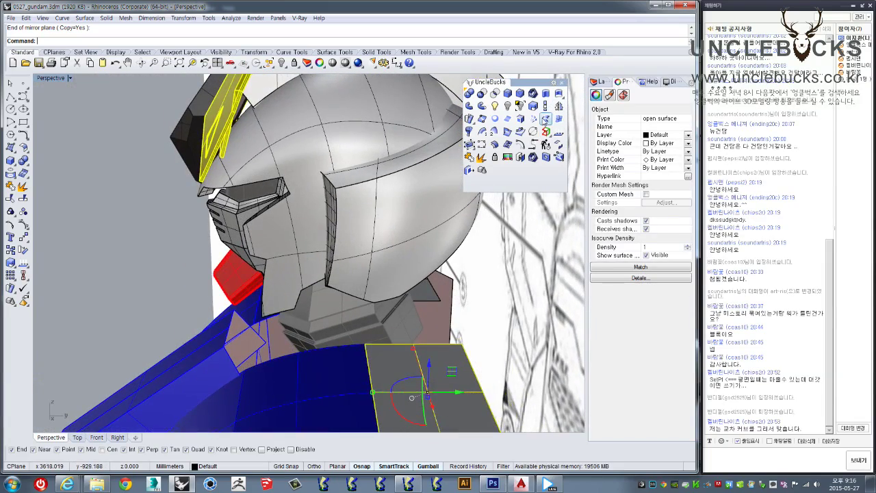
{"action": "key", "text": "Return"}
{"action": "left_click", "coordinate": [374, 270]}
{"action": "left_click", "coordinate": [394, 286]}
{"action": "key", "text": "Return"}
{"action": "right_click_drag", "start_coordinate": [424, 321], "coordinate": [581, 273]}
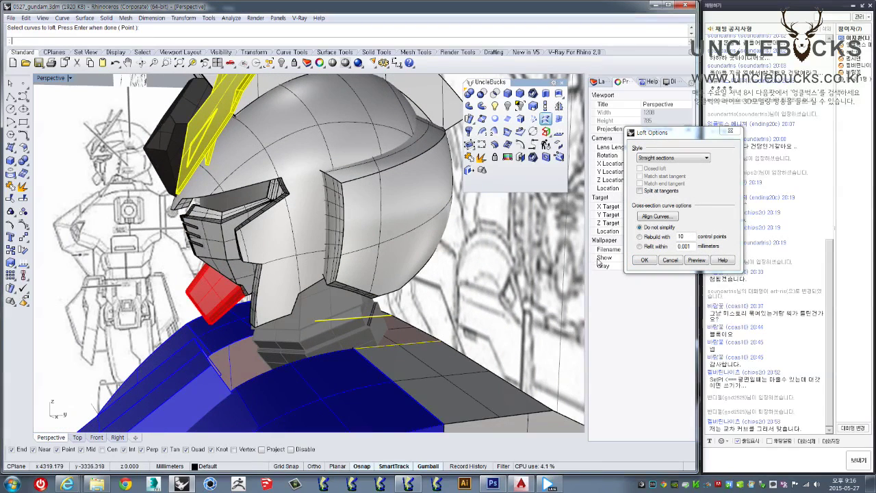
{"action": "left_click", "coordinate": [645, 260]}
Step: Check the lofted surface's direction, then zoom out toward the front
{"action": "left_click", "coordinate": [561, 135]}
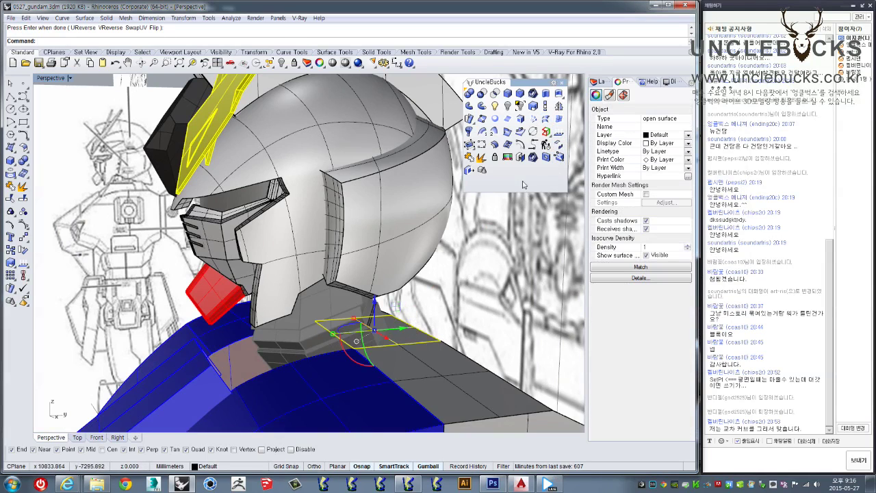
{"action": "scroll", "coordinate": [446, 304], "scroll_direction": "down", "scroll_amount": 3}
{"action": "key", "text": "Escape"}
{"action": "mouse_move", "coordinate": [445, 304]}
{"action": "right_mouse_down"}
{"action": "mouse_move", "coordinate": [416, 209]}
{"action": "mouse_move", "coordinate": [178, 215]}
{"action": "right_mouse_up"}
{"action": "scroll", "coordinate": [416, 209], "scroll_direction": "down", "scroll_amount": 3}
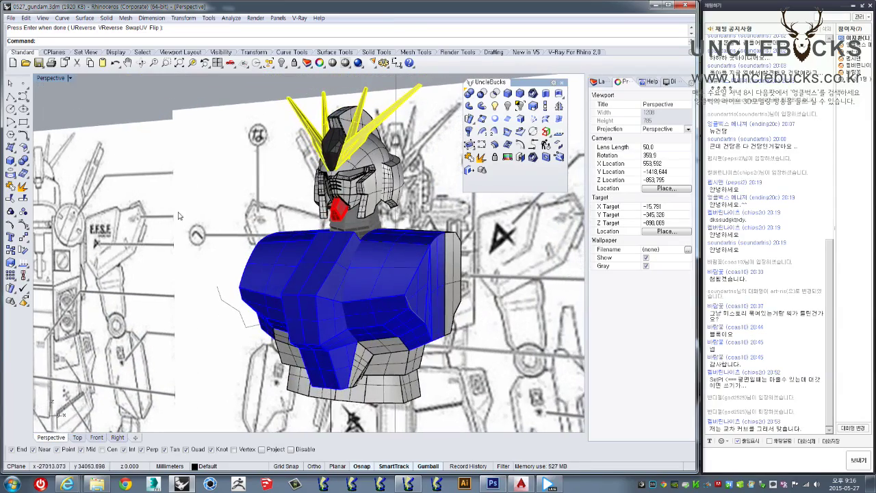
Step: Orbit around the bust, trying selections of the torso and overlapping chest objects
{"action": "left_click_drag", "start_coordinate": [522, 400], "coordinate": [179, 390]}
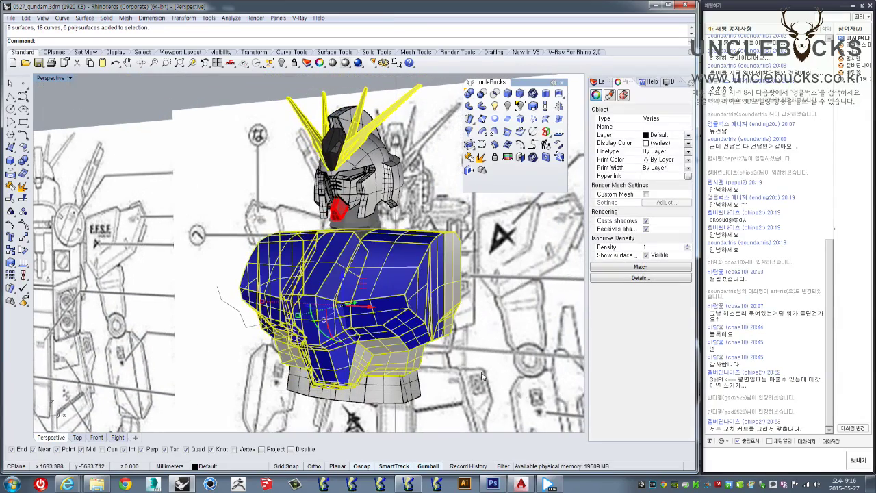
{"action": "right_click_drag", "start_coordinate": [180, 391], "coordinate": [452, 281]}
{"action": "left_click", "coordinate": [455, 271]}
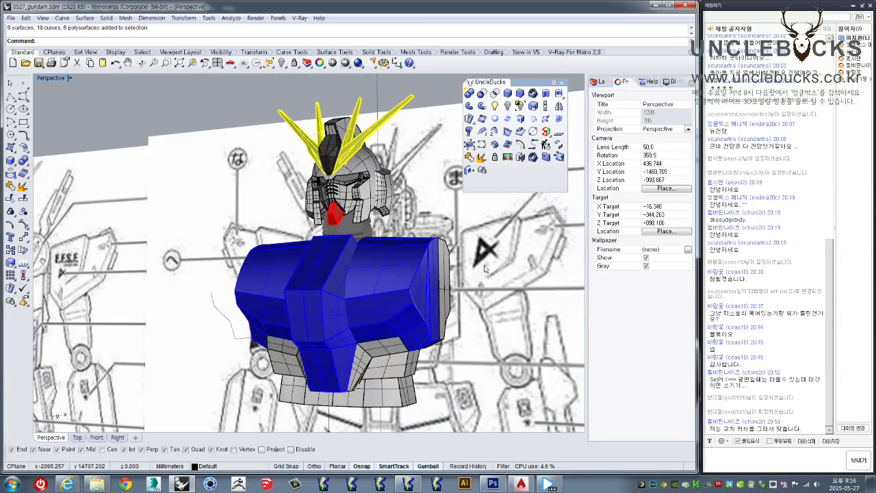
{"action": "left_click", "coordinate": [278, 279]}
{"action": "scroll", "coordinate": [308, 267], "scroll_direction": "up", "scroll_amount": 3}
{"action": "scroll", "coordinate": [308, 267], "scroll_direction": "up", "scroll_amount": 2}
{"action": "mouse_move", "coordinate": [308, 267]}
{"action": "right_mouse_down"}
{"action": "mouse_move", "coordinate": [359, 258]}
{"action": "mouse_move", "coordinate": [402, 288]}
{"action": "right_mouse_up"}
{"action": "left_click", "coordinate": [369, 263]}
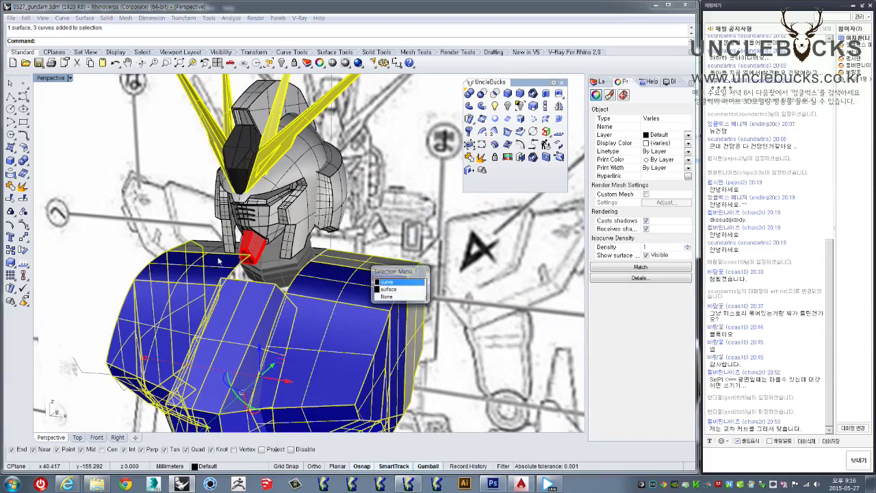
{"action": "left_click", "coordinate": [400, 287]}
{"action": "right_click_drag", "start_coordinate": [401, 286], "coordinate": [142, 242]}
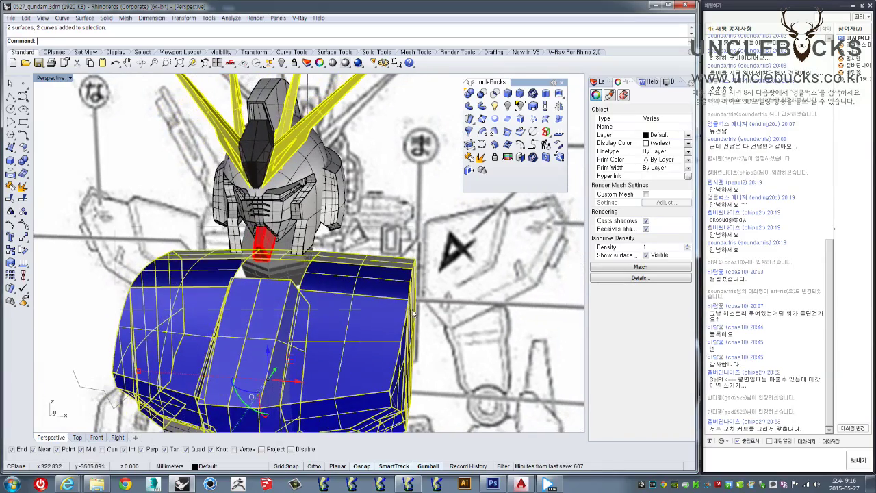
{"action": "right_click_drag", "start_coordinate": [412, 313], "coordinate": [493, 197]}
{"action": "left_click", "coordinate": [469, 157]}
{"action": "mouse_move", "coordinate": [425, 267]}
{"action": "right_mouse_down"}
{"action": "mouse_move", "coordinate": [450, 293]}
{"action": "mouse_move", "coordinate": [625, 184]}
{"action": "right_mouse_up"}
Step: Set the chest side polysurface's display colour to Blue in Properties
{"action": "left_click", "coordinate": [426, 291]}
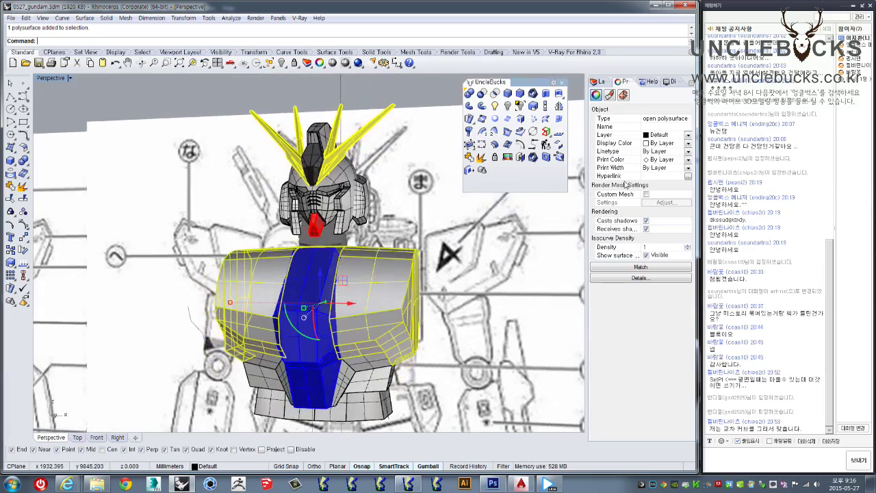
{"action": "left_click", "coordinate": [670, 144]}
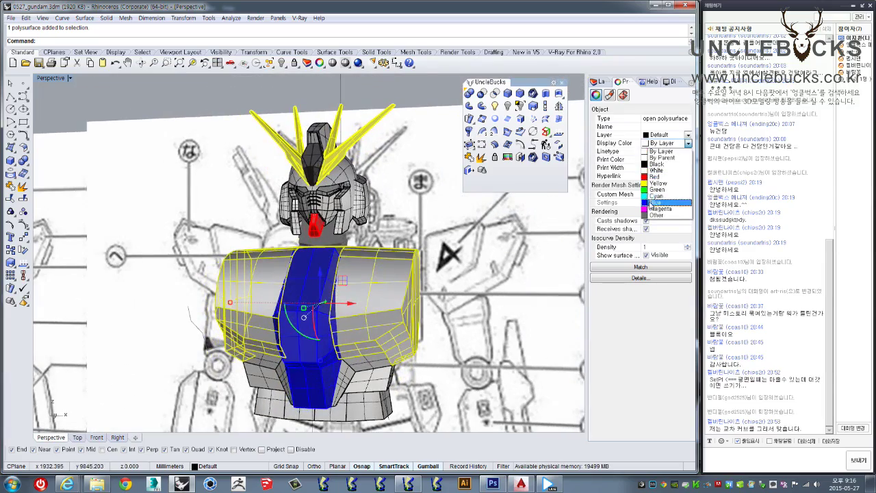
{"action": "left_click", "coordinate": [652, 204]}
{"action": "key", "text": "Escape"}
{"action": "mouse_move", "coordinate": [401, 279]}
{"action": "right_mouse_down"}
{"action": "mouse_move", "coordinate": [433, 296]}
{"action": "mouse_move", "coordinate": [445, 185]}
{"action": "mouse_move", "coordinate": [387, 224]}
{"action": "right_mouse_up"}
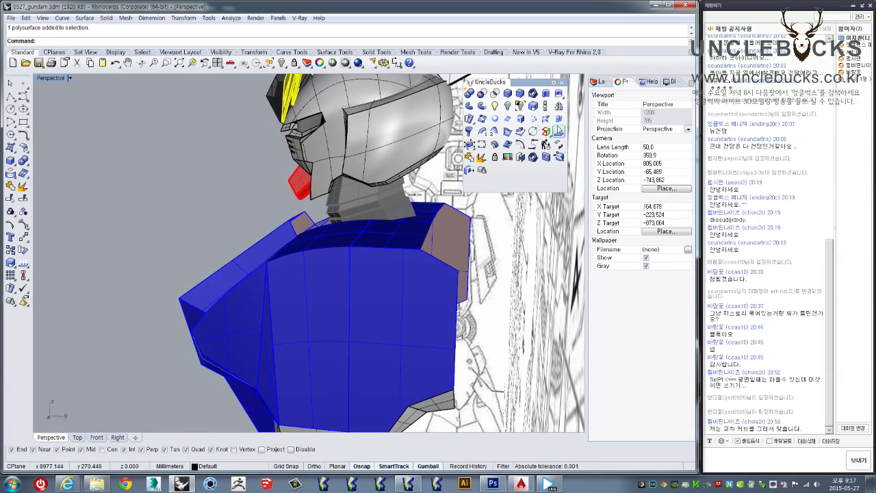
Step: Finish the loft and select the resulting shoulder polysurface to inspect it
{"action": "right_click", "coordinate": [471, 258]}
{"action": "left_click", "coordinate": [643, 260]}
{"action": "mouse_move", "coordinate": [444, 266]}
{"action": "right_mouse_down"}
{"action": "mouse_move", "coordinate": [411, 278]}
{"action": "mouse_move", "coordinate": [430, 284]}
{"action": "mouse_move", "coordinate": [424, 277]}
{"action": "right_mouse_up"}
{"action": "left_click", "coordinate": [425, 277]}
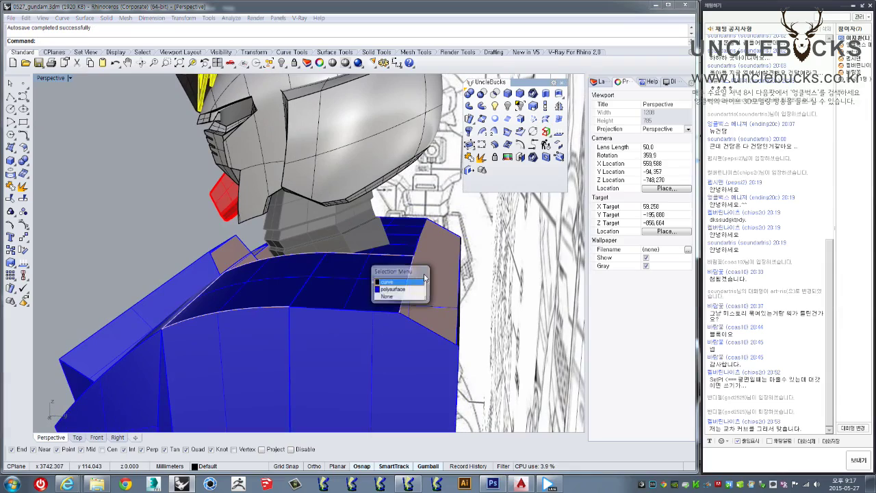
{"action": "left_click", "coordinate": [401, 289]}
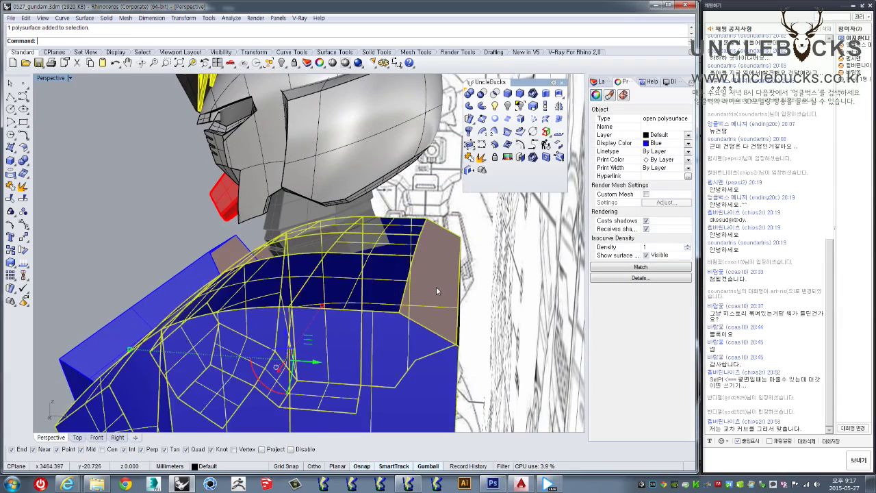
{"action": "right_click_drag", "start_coordinate": [437, 290], "coordinate": [514, 191]}
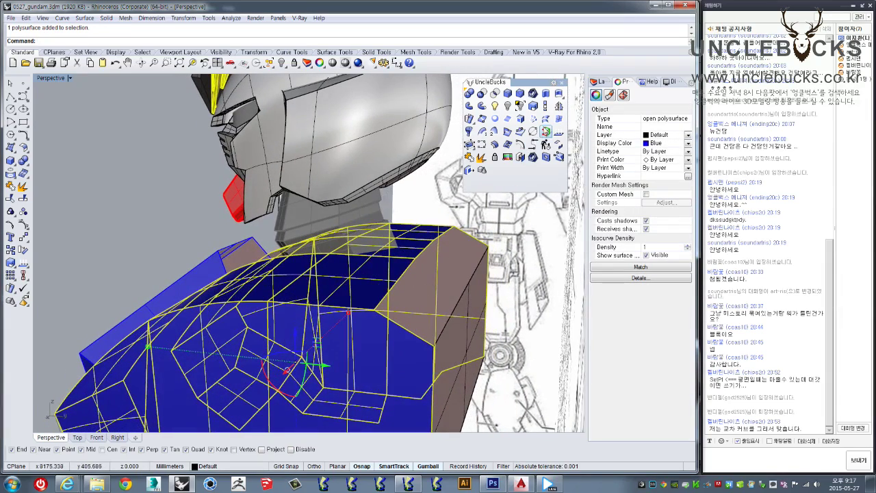
Step: Select the grey lofted shoulder strip and undo it with Ctrl+Z
{"action": "left_click", "coordinate": [158, 176]}
{"action": "mouse_move", "coordinate": [317, 251]}
{"action": "right_mouse_down"}
{"action": "mouse_move", "coordinate": [413, 299]}
{"action": "mouse_move", "coordinate": [409, 254]}
{"action": "right_mouse_up"}
{"action": "scroll", "coordinate": [399, 280], "scroll_direction": "up", "scroll_amount": 3}
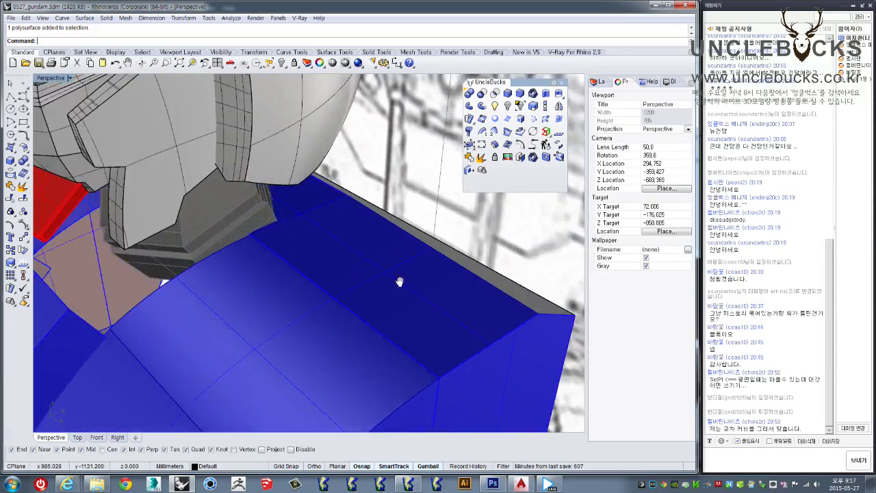
{"action": "mouse_move", "coordinate": [371, 306]}
{"action": "right_mouse_down"}
{"action": "mouse_move", "coordinate": [407, 313]}
{"action": "mouse_move", "coordinate": [370, 274]}
{"action": "mouse_move", "coordinate": [369, 228]}
{"action": "mouse_move", "coordinate": [376, 271]}
{"action": "right_mouse_up"}
{"action": "left_click", "coordinate": [411, 322]}
{"action": "scroll", "coordinate": [368, 251], "scroll_direction": "up", "scroll_amount": 2}
{"action": "key", "text": "ctrl+z"}
{"action": "key", "text": "ctrl+z"}
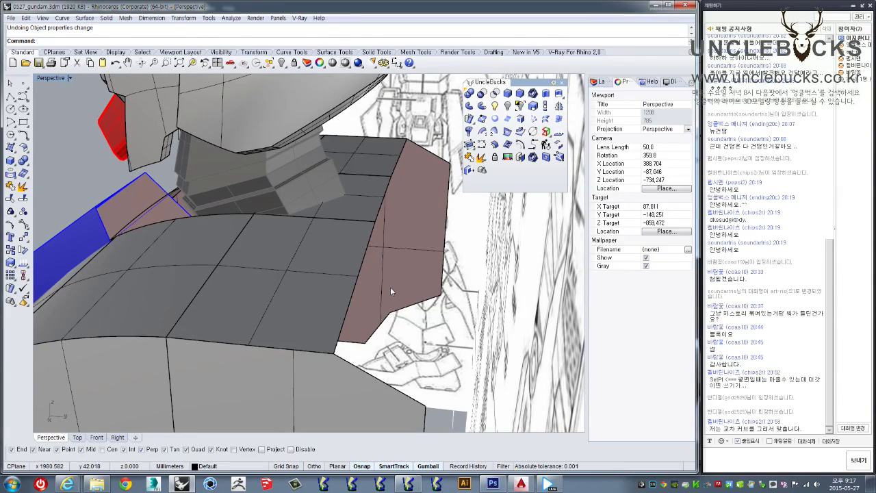
Step: Drag the armour piece away from the bust with the gumball
{"action": "right_click_drag", "start_coordinate": [391, 292], "coordinate": [421, 310]}
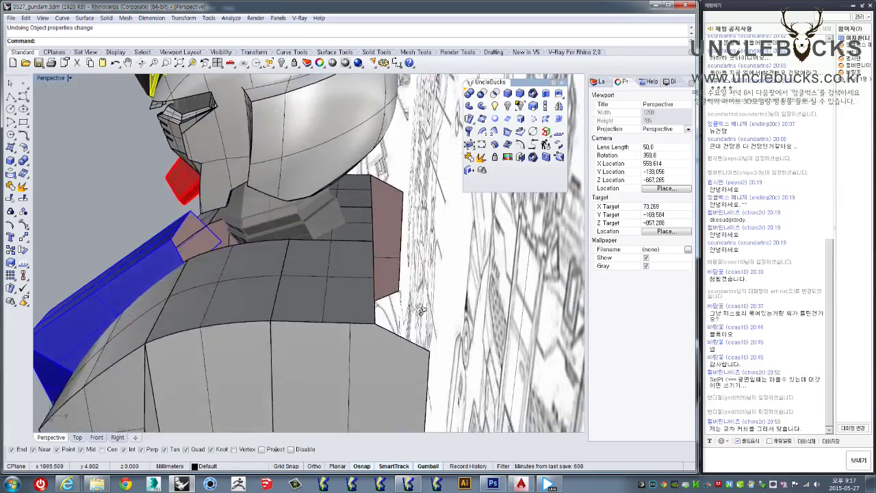
{"action": "scroll", "coordinate": [421, 310], "scroll_direction": "down", "scroll_amount": 2}
{"action": "left_click", "coordinate": [402, 326]}
{"action": "scroll", "coordinate": [402, 327], "scroll_direction": "down", "scroll_amount": 4}
{"action": "scroll", "coordinate": [398, 323], "scroll_direction": "down", "scroll_amount": 2}
{"action": "right_click_drag", "start_coordinate": [398, 323], "coordinate": [368, 296]}
{"action": "left_click_drag", "start_coordinate": [410, 266], "coordinate": [251, 287]}
{"action": "left_click", "coordinate": [306, 330]}
Step: Draw a straight polyline spanning side to side beneath the armour piece
{"action": "mouse_move", "coordinate": [305, 330]}
{"action": "right_mouse_down"}
{"action": "mouse_move", "coordinate": [305, 287]}
{"action": "mouse_move", "coordinate": [362, 289]}
{"action": "right_mouse_up"}
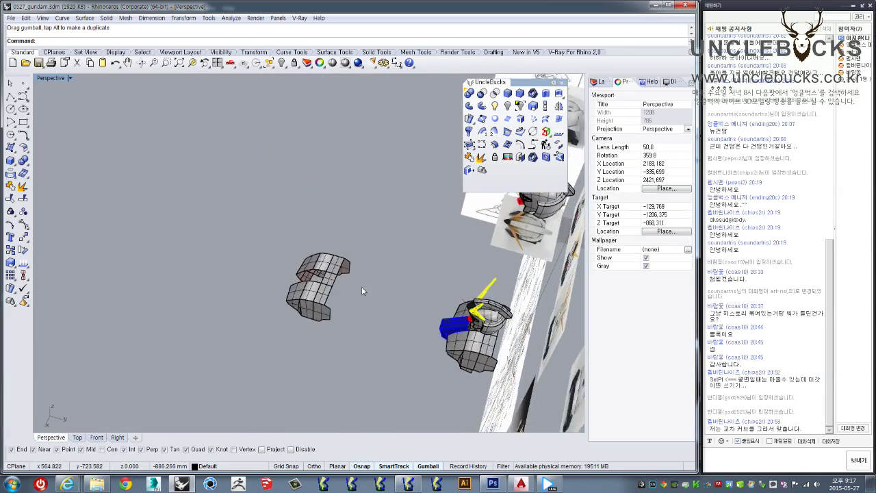
{"action": "scroll", "coordinate": [297, 303], "scroll_direction": "up", "scroll_amount": 5}
{"action": "mouse_move", "coordinate": [297, 304]}
{"action": "right_mouse_down"}
{"action": "mouse_move", "coordinate": [336, 342]}
{"action": "mouse_move", "coordinate": [304, 334]}
{"action": "mouse_move", "coordinate": [263, 370]}
{"action": "mouse_move", "coordinate": [310, 356]}
{"action": "mouse_move", "coordinate": [283, 336]}
{"action": "mouse_move", "coordinate": [293, 316]}
{"action": "right_mouse_up"}
{"action": "left_click", "coordinate": [267, 384]}
{"action": "left_click", "coordinate": [199, 194]}
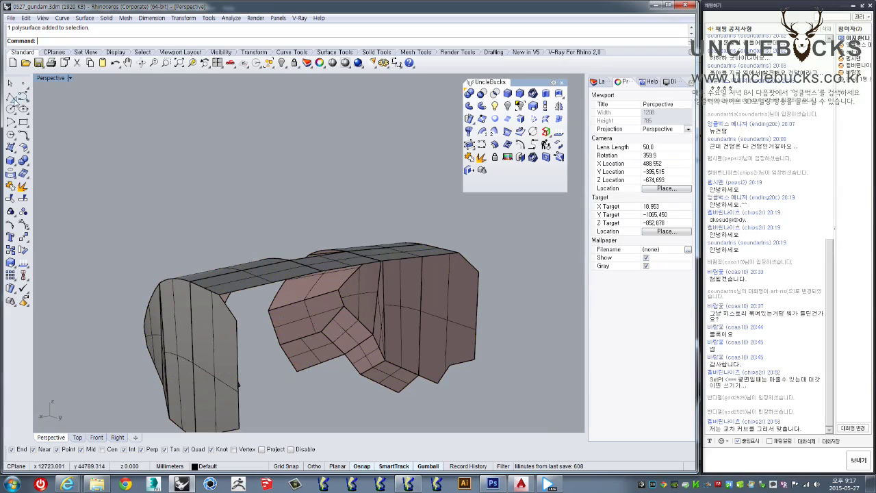
{"action": "left_click", "coordinate": [481, 272]}
{"action": "key", "text": "Return"}
{"action": "left_click", "coordinate": [248, 313]}
{"action": "mouse_move", "coordinate": [251, 313]}
{"action": "right_mouse_down"}
{"action": "mouse_move", "coordinate": [299, 302]}
{"action": "mouse_move", "coordinate": [237, 271]}
{"action": "right_mouse_up"}
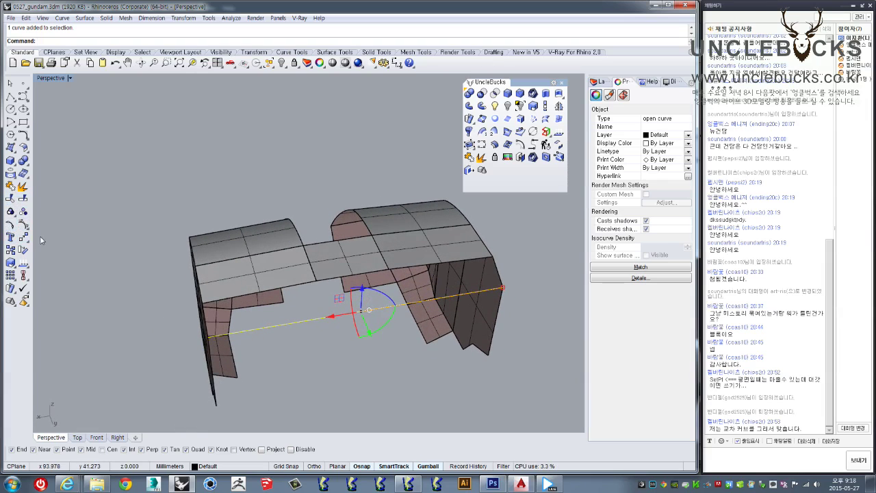
{"action": "type", "text": "Re"}
Step: Rebuild the line to 3 points, degree 2, and raise its middle point into a shallow arch
{"action": "key", "text": "Return"}
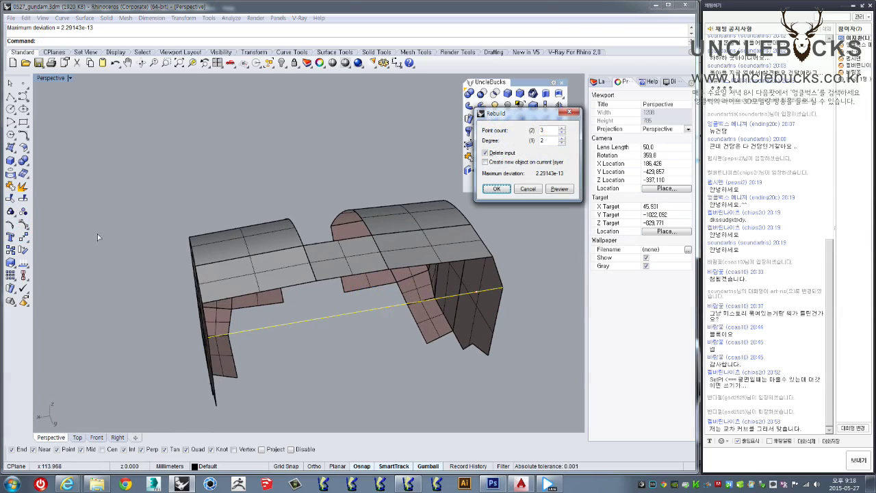
{"action": "left_click", "coordinate": [487, 189]}
{"action": "right_click_drag", "start_coordinate": [182, 290], "coordinate": [13, 246]}
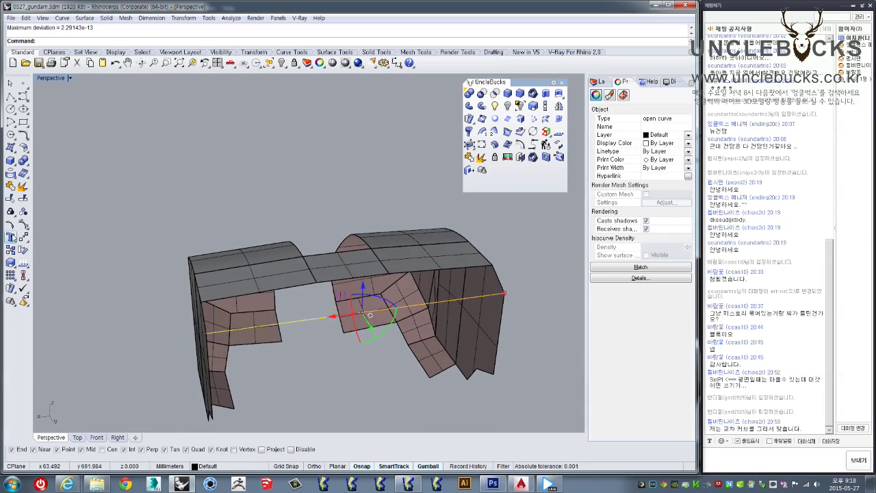
{"action": "right_click_drag", "start_coordinate": [386, 300], "coordinate": [380, 283]}
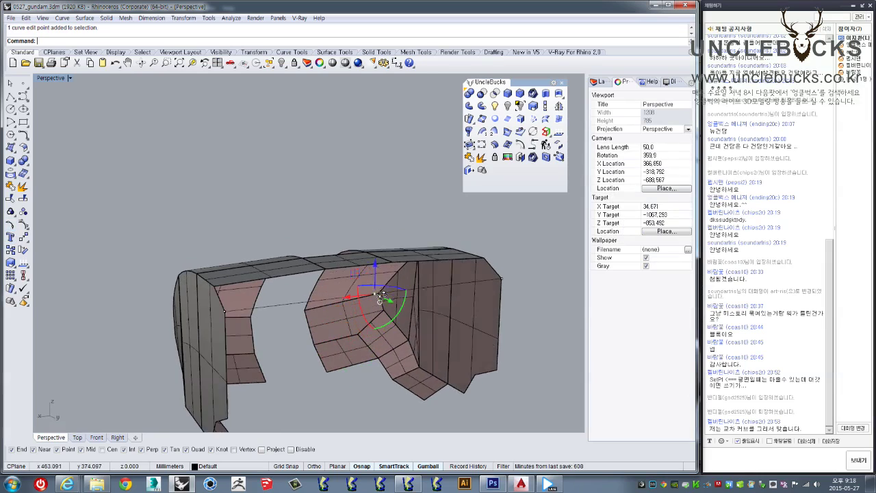
{"action": "left_click", "coordinate": [376, 292]}
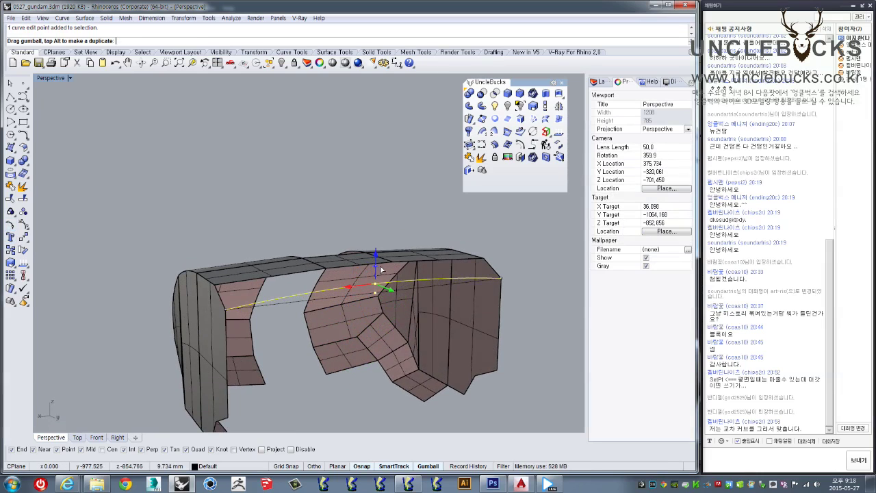
{"action": "mouse_move", "coordinate": [382, 271]}
{"action": "right_mouse_down"}
{"action": "mouse_move", "coordinate": [462, 248]}
{"action": "mouse_move", "coordinate": [371, 249]}
{"action": "right_mouse_up"}
{"action": "key", "text": "Escape"}
{"action": "left_click", "coordinate": [371, 249]}
{"action": "left_click", "coordinate": [387, 283]}
{"action": "right_click_drag", "start_coordinate": [386, 282], "coordinate": [330, 332]}
Step: In the maximized Top view, draw the first vertical guide line across the abdomen
{"action": "double_click", "coordinate": [51, 78]}
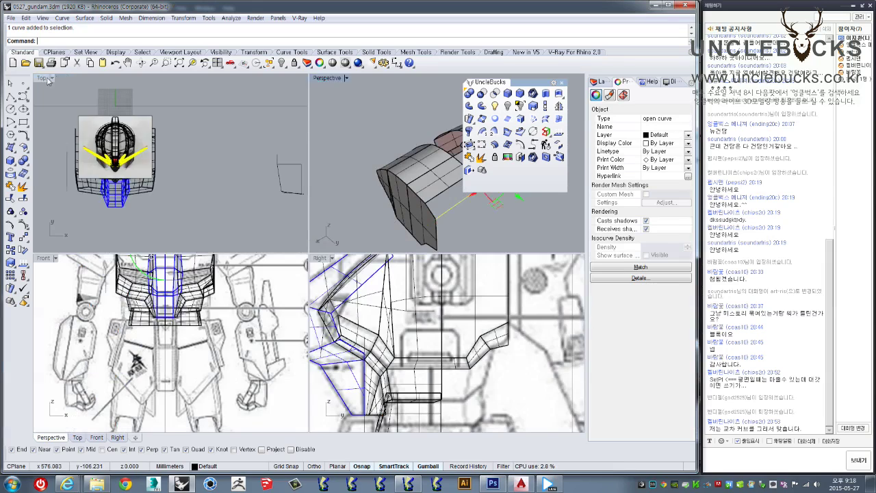
{"action": "double_click", "coordinate": [45, 77]}
{"action": "right_click_drag", "start_coordinate": [190, 152], "coordinate": [189, 167]}
{"action": "scroll", "coordinate": [190, 168], "scroll_direction": "down", "scroll_amount": 3}
{"action": "scroll", "coordinate": [194, 161], "scroll_direction": "down", "scroll_amount": 2}
{"action": "scroll", "coordinate": [176, 293], "scroll_direction": "up", "scroll_amount": 4}
{"action": "scroll", "coordinate": [89, 210], "scroll_direction": "up", "scroll_amount": 2}
{"action": "left_click", "coordinate": [11, 95]}
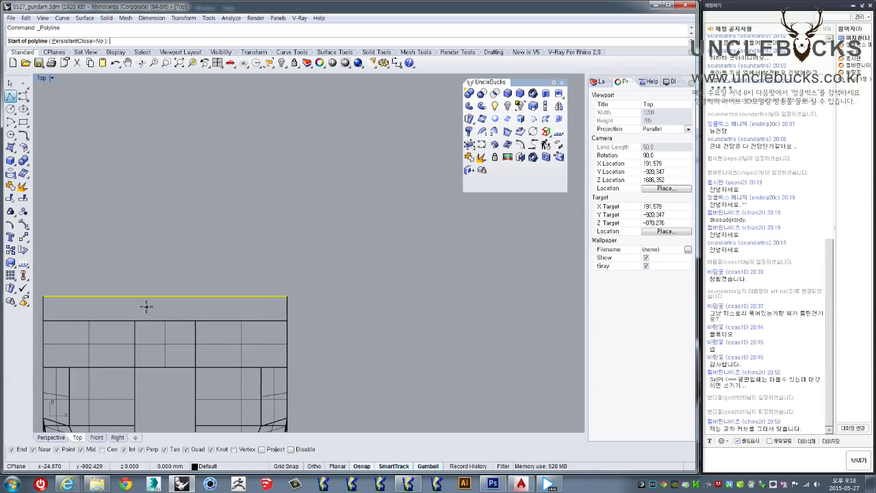
{"action": "right_click_drag", "start_coordinate": [157, 302], "coordinate": [139, 299]}
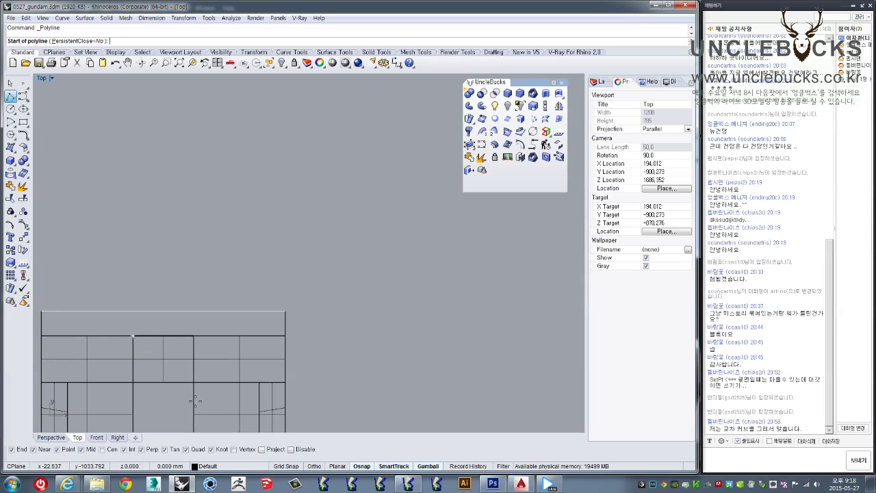
{"action": "left_click", "coordinate": [132, 336]}
{"action": "left_click", "coordinate": [132, 273]}
{"action": "key", "text": "Return"}
Step: Draw a second vertical guide line parallel to the first
{"action": "right_click_drag", "start_coordinate": [193, 258], "coordinate": [199, 366]}
{"action": "key", "text": "Return"}
{"action": "left_click", "coordinate": [196, 367]}
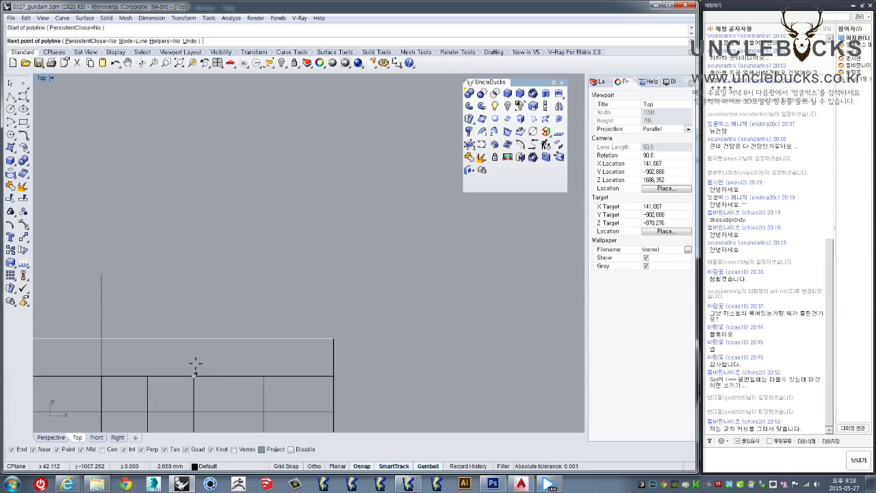
{"action": "left_click", "coordinate": [193, 273]}
{"action": "key", "text": "Return"}
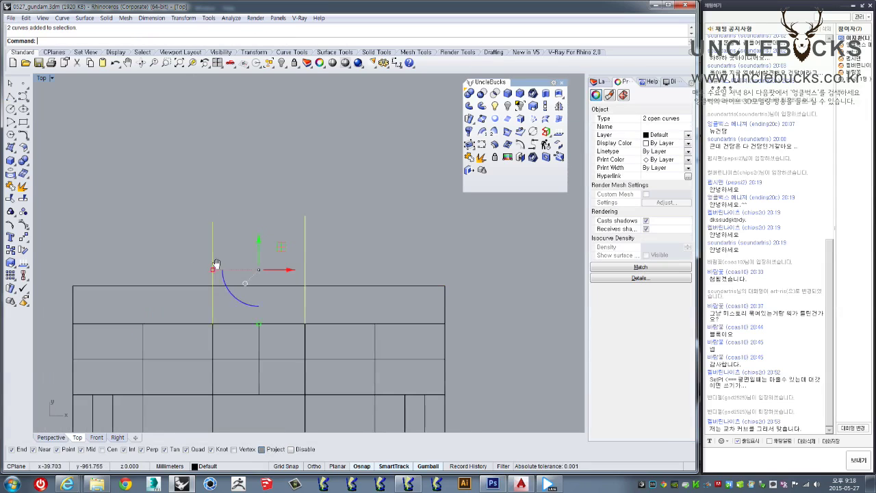
Step: Split the top horizontal line where the two vertical guide lines cross it
{"action": "left_click", "coordinate": [154, 186]}
{"action": "left_click", "coordinate": [139, 235]}
{"action": "left_click", "coordinate": [23, 198]}
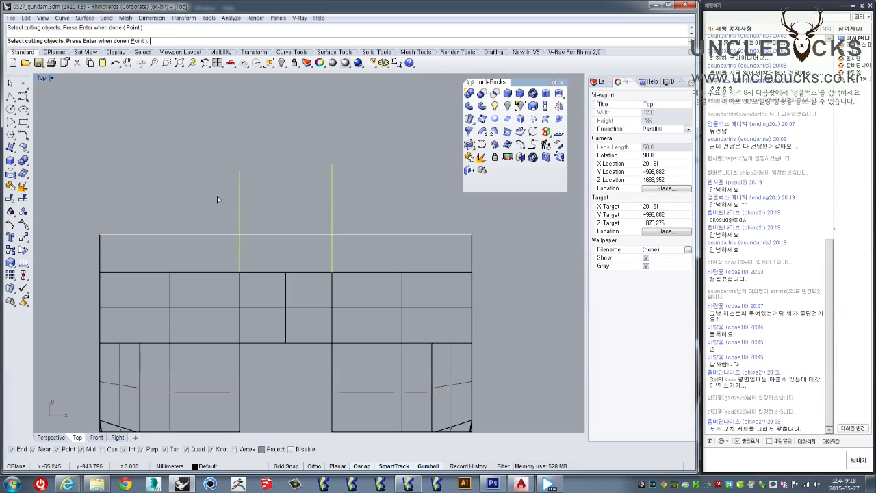
{"action": "key", "text": "Return"}
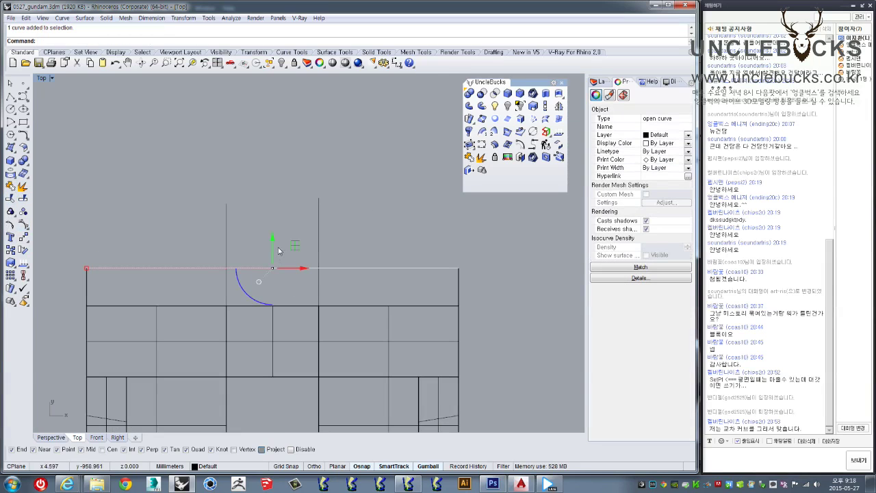
{"action": "scroll", "coordinate": [277, 267], "scroll_direction": "up", "scroll_amount": 2}
{"action": "left_click_drag", "start_coordinate": [363, 212], "coordinate": [137, 180]}
Step: Switch to the maximized Perspective view and orbit toward the bust
{"action": "double_click", "coordinate": [45, 78]}
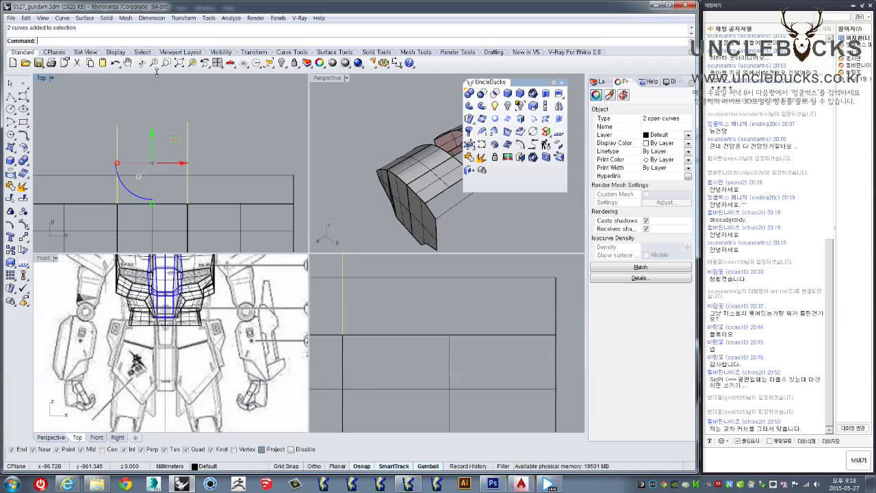
{"action": "double_click", "coordinate": [329, 80]}
{"action": "mouse_move", "coordinate": [361, 129]}
{"action": "right_mouse_down"}
{"action": "mouse_move", "coordinate": [370, 136]}
{"action": "mouse_move", "coordinate": [336, 176]}
{"action": "mouse_move", "coordinate": [342, 219]}
{"action": "right_mouse_up"}
{"action": "mouse_move", "coordinate": [330, 284]}
{"action": "right_mouse_down"}
{"action": "mouse_move", "coordinate": [385, 280]}
{"action": "mouse_move", "coordinate": [371, 282]}
{"action": "right_mouse_up"}
{"action": "right_click_drag", "start_coordinate": [355, 210], "coordinate": [536, 81]}
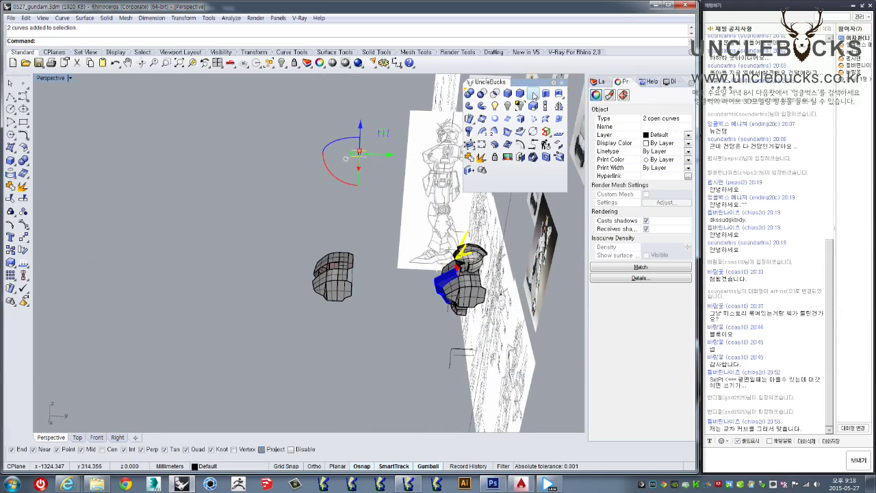
Step: Split the arched curve into 3 pieces
{"action": "scroll", "coordinate": [356, 226], "scroll_direction": "up", "scroll_amount": 3}
{"action": "scroll", "coordinate": [356, 226], "scroll_direction": "up", "scroll_amount": 3}
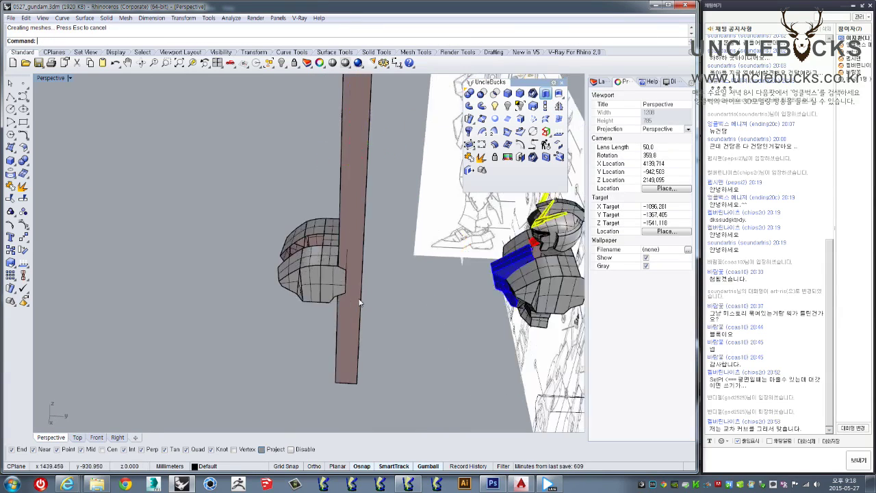
{"action": "scroll", "coordinate": [360, 235], "scroll_direction": "up", "scroll_amount": 3}
{"action": "scroll", "coordinate": [351, 221], "scroll_direction": "up", "scroll_amount": 2}
{"action": "right_click_drag", "start_coordinate": [351, 221], "coordinate": [368, 269]}
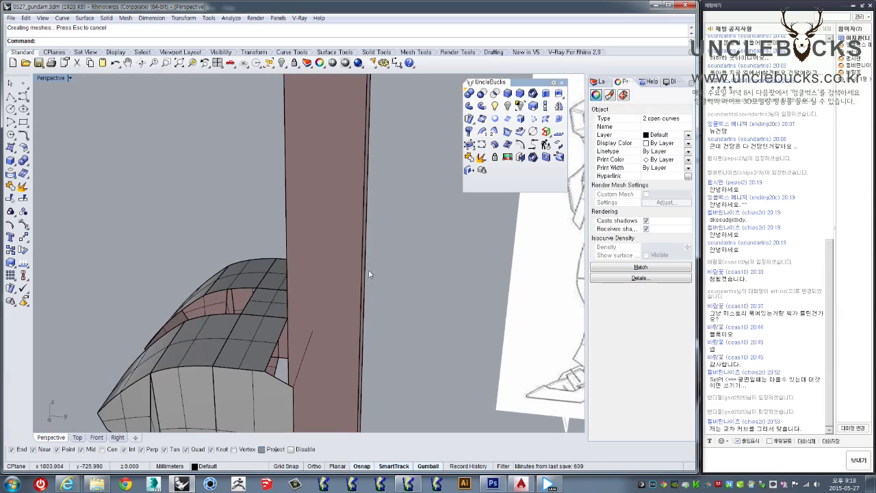
{"action": "left_click", "coordinate": [300, 376]}
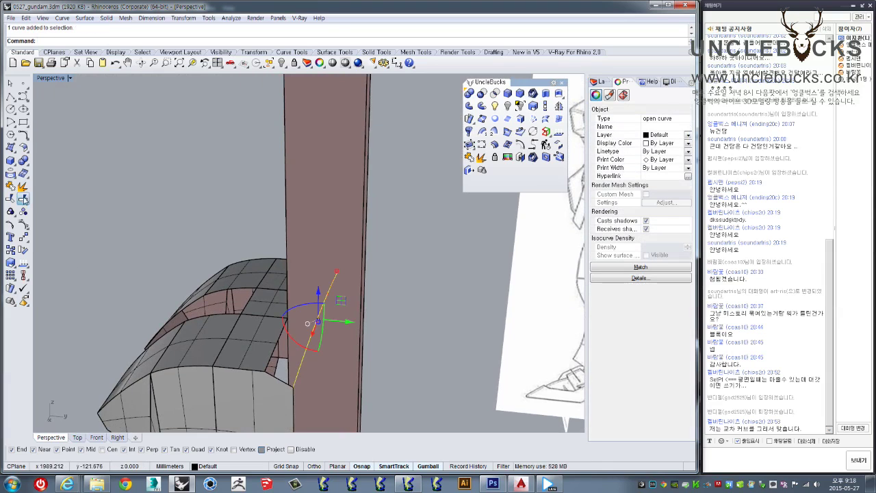
{"action": "key", "text": "Return"}
Step: Delete the tall temporary pillar surface
{"action": "right_click_drag", "start_coordinate": [319, 193], "coordinate": [341, 185]}
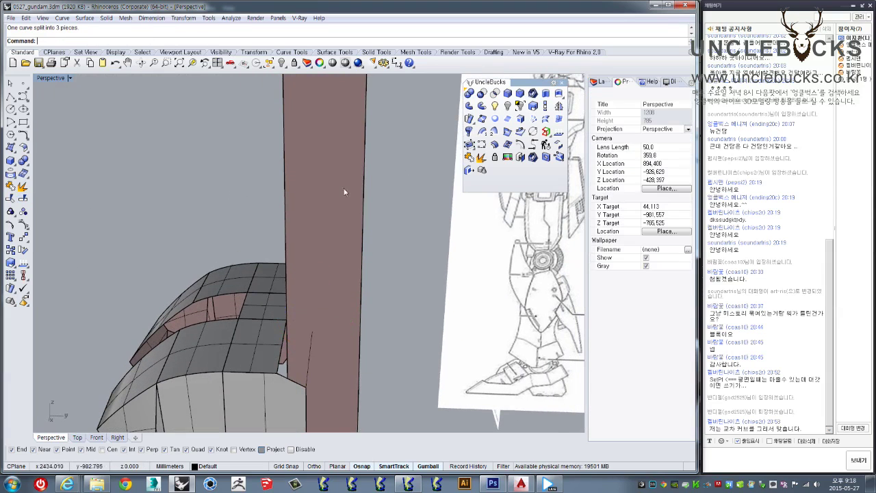
{"action": "left_click", "coordinate": [306, 351]}
{"action": "mouse_move", "coordinate": [308, 362]}
{"action": "right_mouse_down"}
{"action": "mouse_move", "coordinate": [238, 374]}
{"action": "mouse_move", "coordinate": [392, 250]}
{"action": "right_mouse_up"}
{"action": "left_click", "coordinate": [329, 219]}
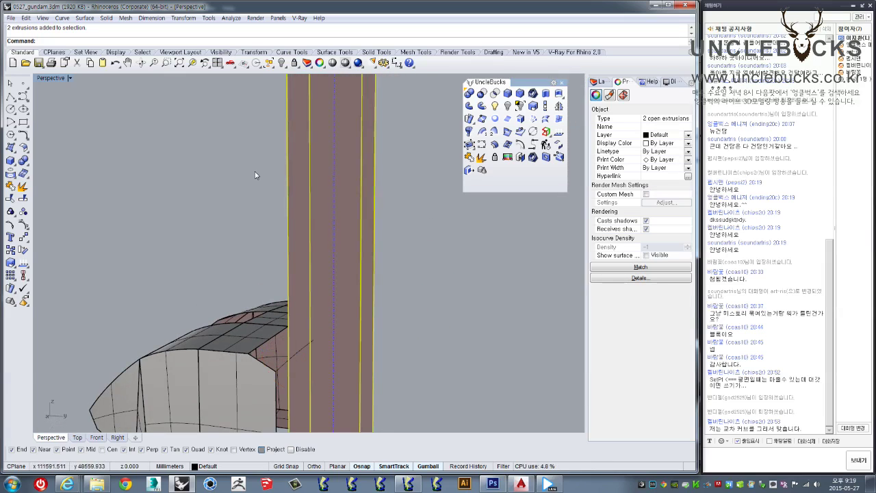
{"action": "key", "text": "Delete"}
Step: Loft a straight-section surface between the armour's edge curves
{"action": "mouse_move", "coordinate": [257, 210]}
{"action": "right_mouse_down"}
{"action": "mouse_move", "coordinate": [265, 392]}
{"action": "mouse_move", "coordinate": [345, 350]}
{"action": "mouse_move", "coordinate": [309, 299]}
{"action": "mouse_move", "coordinate": [268, 341]}
{"action": "mouse_move", "coordinate": [279, 353]}
{"action": "right_mouse_up"}
{"action": "left_click", "coordinate": [264, 392]}
{"action": "right_click", "coordinate": [316, 319]}
{"action": "scroll", "coordinate": [308, 300], "scroll_direction": "up", "scroll_amount": 5}
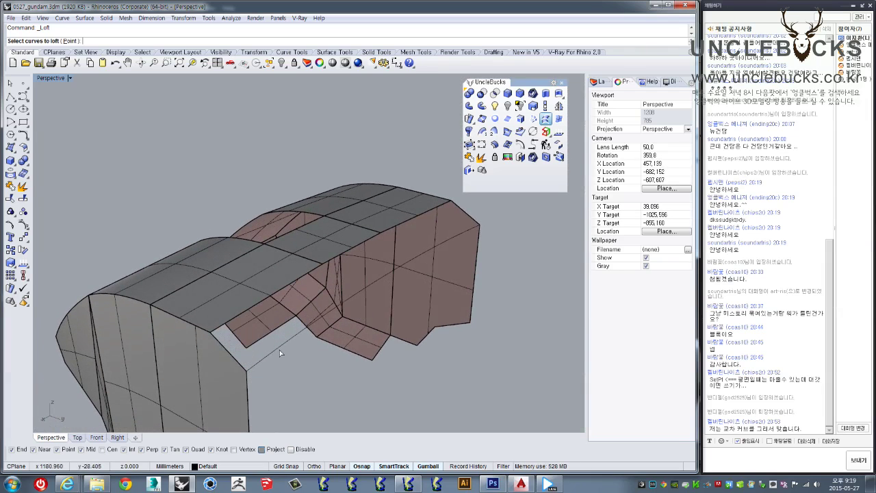
{"action": "right_click", "coordinate": [235, 331]}
{"action": "mouse_move", "coordinate": [283, 332]}
{"action": "right_mouse_down"}
{"action": "mouse_move", "coordinate": [410, 244]}
{"action": "mouse_move", "coordinate": [347, 333]}
{"action": "mouse_move", "coordinate": [381, 326]}
{"action": "right_mouse_up"}
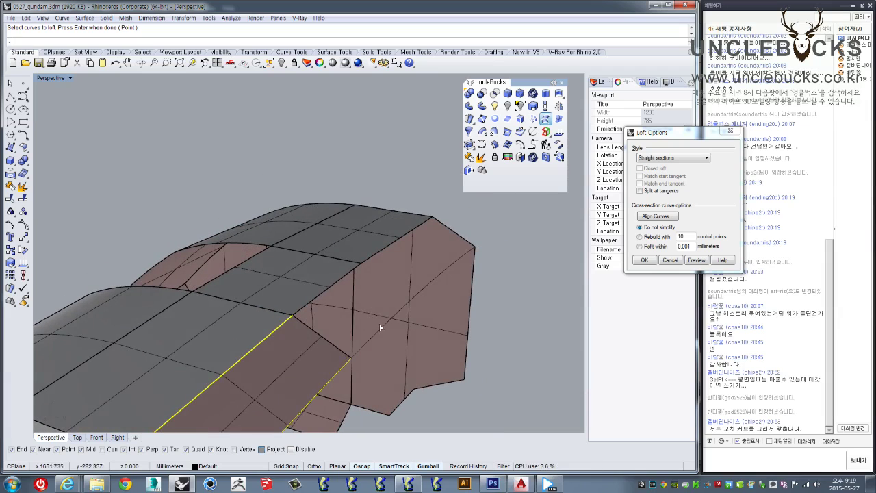
{"action": "left_click", "coordinate": [636, 261]}
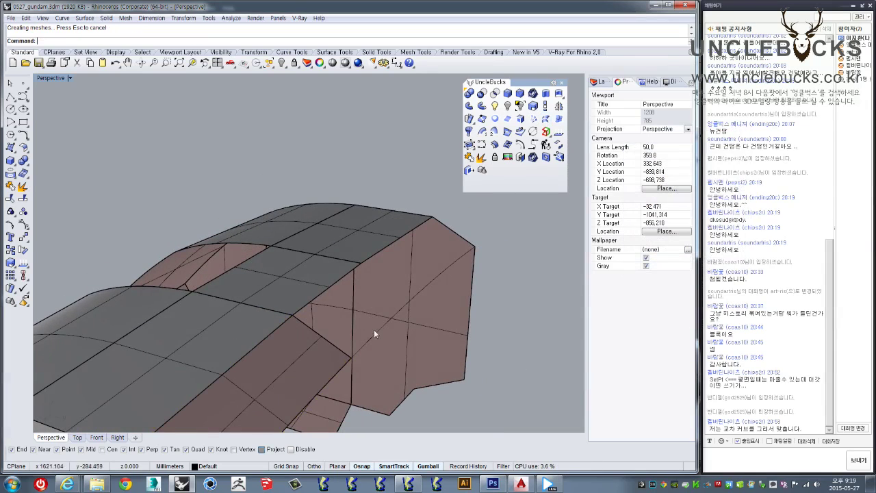
Step: Loft two more straight-section surfaces to close the armour's upper edge
{"action": "right_click", "coordinate": [325, 299]}
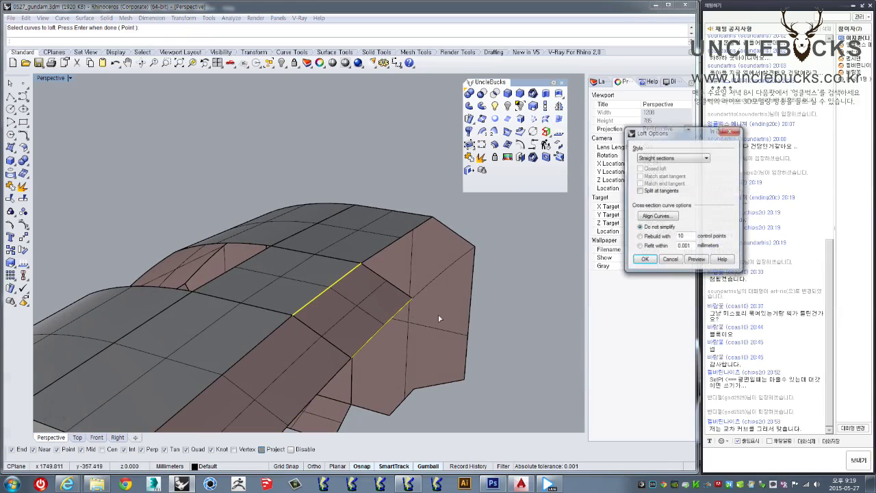
{"action": "left_click", "coordinate": [635, 261]}
{"action": "right_click_drag", "start_coordinate": [498, 277], "coordinate": [439, 289]}
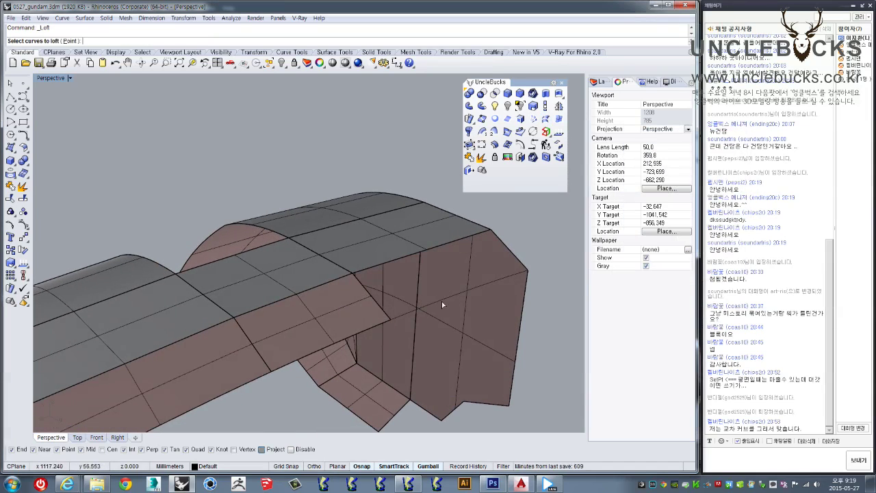
{"action": "right_click", "coordinate": [406, 261]}
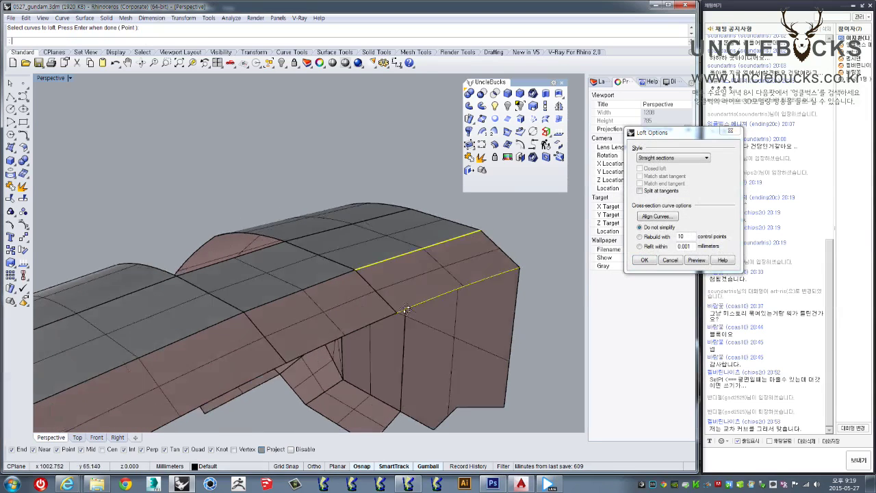
{"action": "left_click", "coordinate": [650, 261]}
Step: Check the normal direction of the three strip surfaces with Dir, then select all objects
{"action": "right_click_drag", "start_coordinate": [463, 274], "coordinate": [461, 304]}
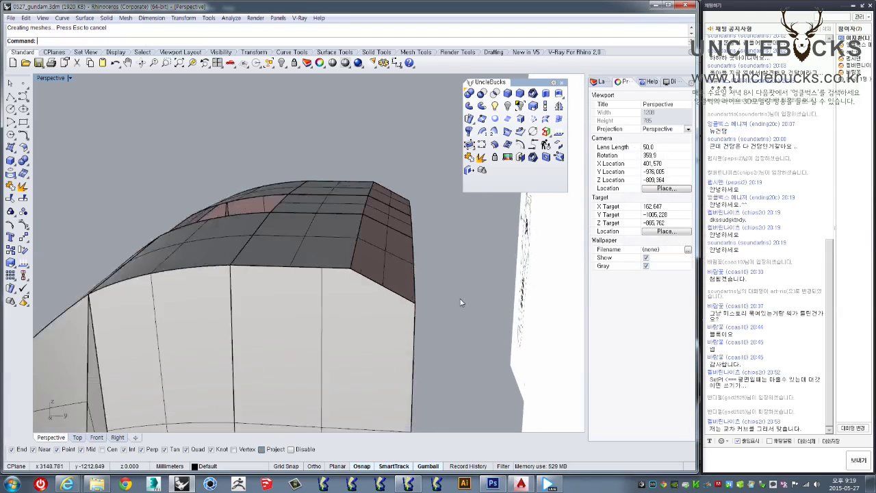
{"action": "left_click_drag", "start_coordinate": [321, 165], "coordinate": [453, 385]}
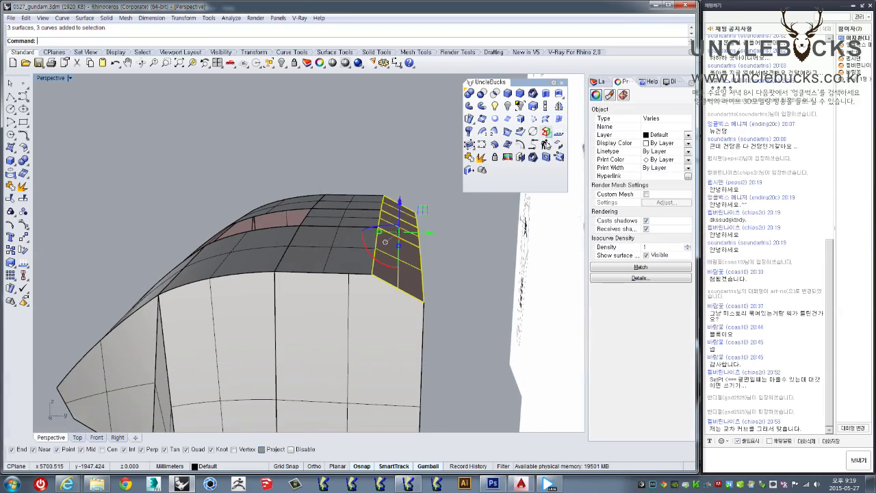
{"action": "left_click", "coordinate": [559, 132]}
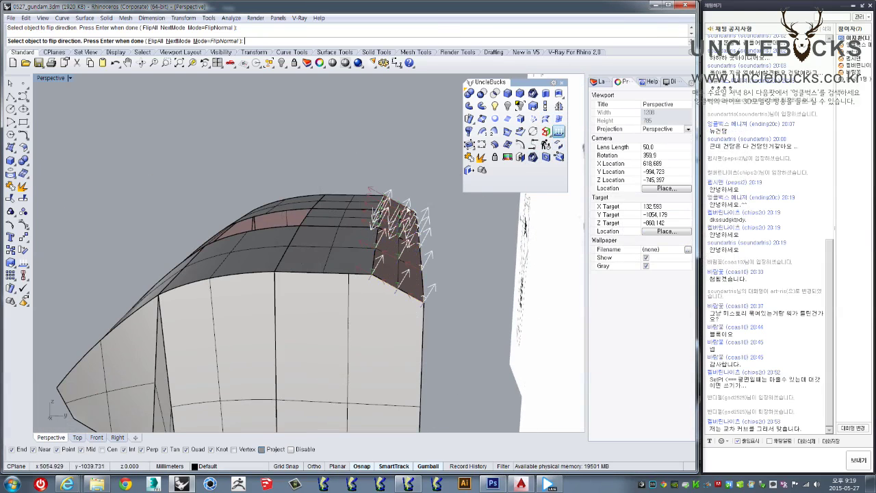
{"action": "right_click_drag", "start_coordinate": [410, 207], "coordinate": [432, 187]}
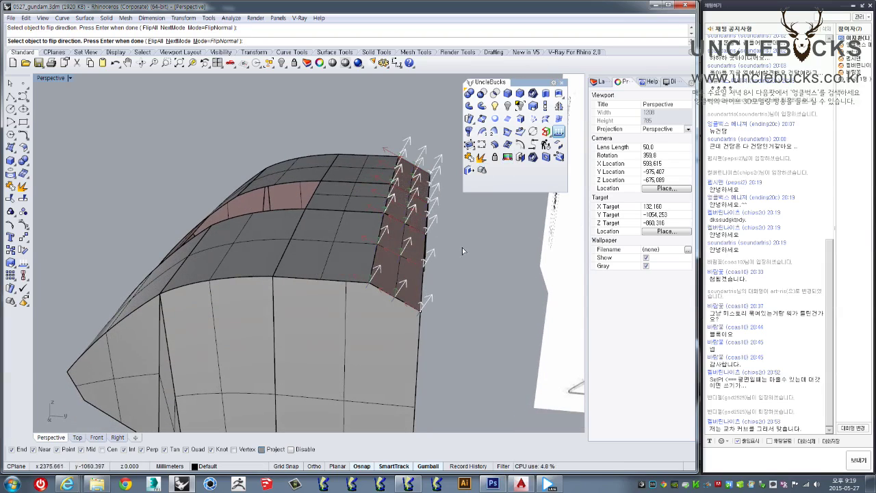
{"action": "key", "text": "Return"}
{"action": "scroll", "coordinate": [449, 257], "scroll_direction": "down", "scroll_amount": 3}
{"action": "scroll", "coordinate": [450, 256], "scroll_direction": "down", "scroll_amount": 3}
{"action": "key", "text": "ctrl+a"}
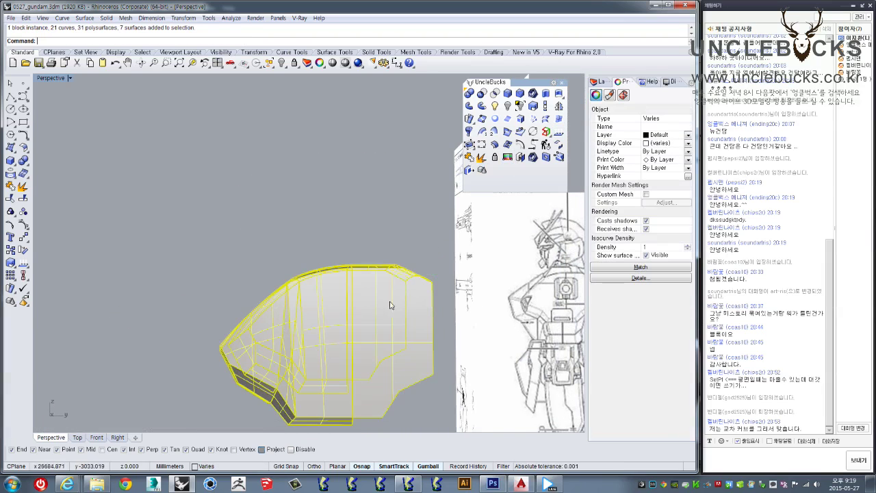
{"action": "left_click", "coordinate": [471, 157]}
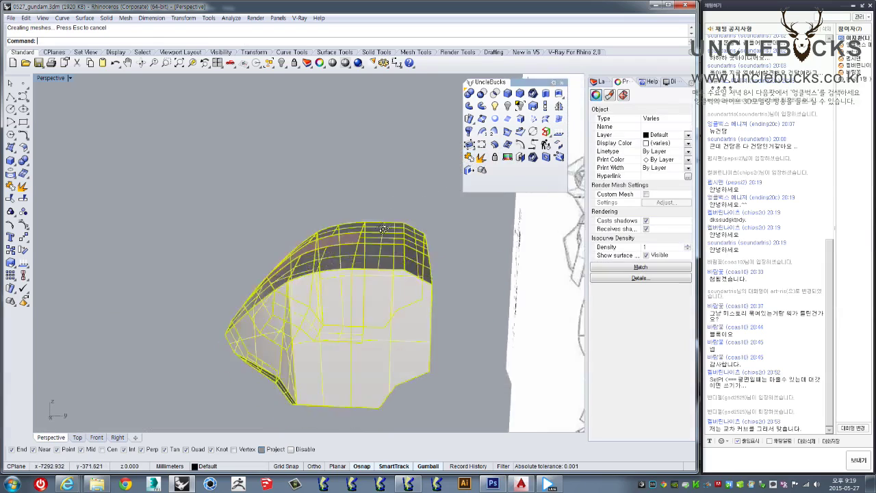
Step: Draw a straight polyline across the underside of the chest armor
{"action": "mouse_move", "coordinate": [443, 332]}
{"action": "right_mouse_down"}
{"action": "mouse_move", "coordinate": [409, 344]}
{"action": "mouse_move", "coordinate": [346, 311]}
{"action": "right_mouse_up"}
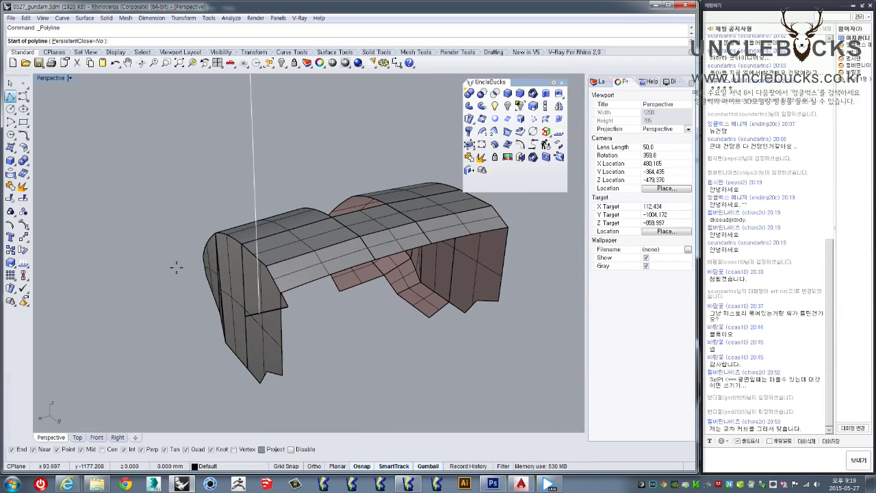
{"action": "left_click", "coordinate": [284, 376]}
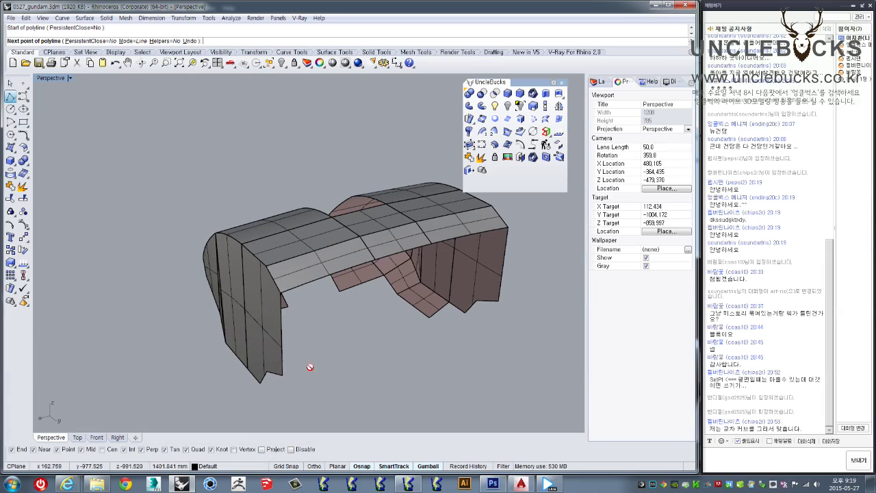
{"action": "mouse_move", "coordinate": [408, 346]}
{"action": "right_mouse_down"}
{"action": "mouse_move", "coordinate": [422, 322]}
{"action": "mouse_move", "coordinate": [396, 359]}
{"action": "right_mouse_up"}
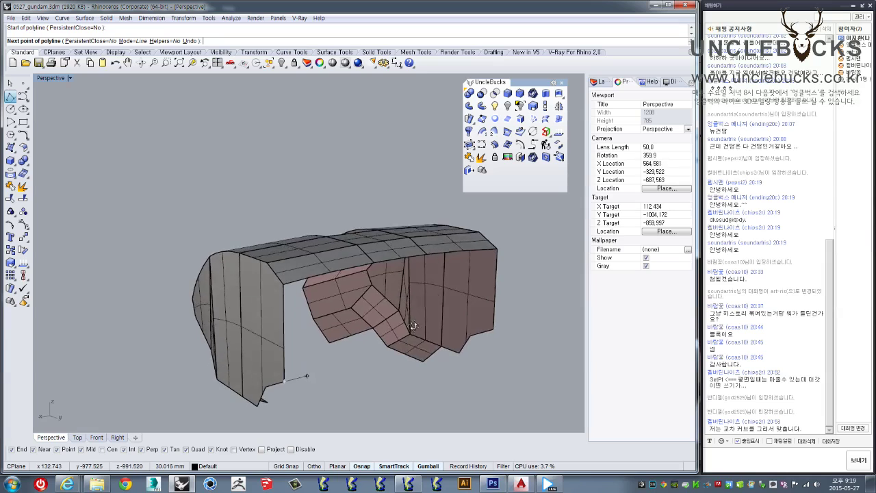
{"action": "left_click", "coordinate": [488, 311]}
{"action": "key", "text": "Return"}
{"action": "mouse_move", "coordinate": [418, 385]}
{"action": "right_mouse_down"}
{"action": "mouse_move", "coordinate": [352, 377]}
{"action": "mouse_move", "coordinate": [340, 369]}
{"action": "mouse_move", "coordinate": [339, 343]}
{"action": "mouse_move", "coordinate": [172, 293]}
{"action": "right_mouse_up"}
Step: In the maximized Top view, draw a vertical line at the model's side edge
{"action": "mouse_move", "coordinate": [274, 319]}
{"action": "right_mouse_down"}
{"action": "mouse_move", "coordinate": [316, 257]}
{"action": "mouse_move", "coordinate": [313, 291]}
{"action": "right_mouse_up"}
{"action": "scroll", "coordinate": [313, 292], "scroll_direction": "up", "scroll_amount": 2}
{"action": "scroll", "coordinate": [336, 306], "scroll_direction": "up", "scroll_amount": 2}
{"action": "double_click", "coordinate": [47, 76]}
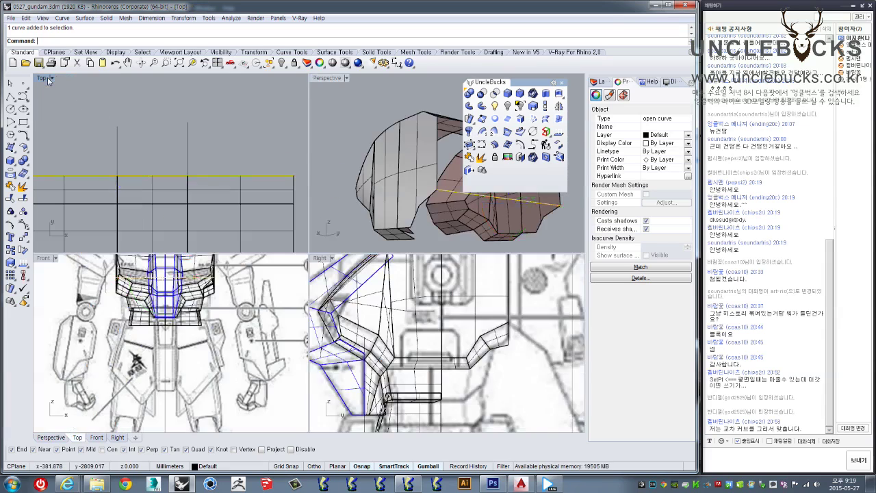
{"action": "double_click", "coordinate": [47, 76]}
{"action": "scroll", "coordinate": [216, 193], "scroll_direction": "down", "scroll_amount": 3}
{"action": "left_click", "coordinate": [8, 97]}
{"action": "scroll", "coordinate": [250, 309], "scroll_direction": "up", "scroll_amount": 1}
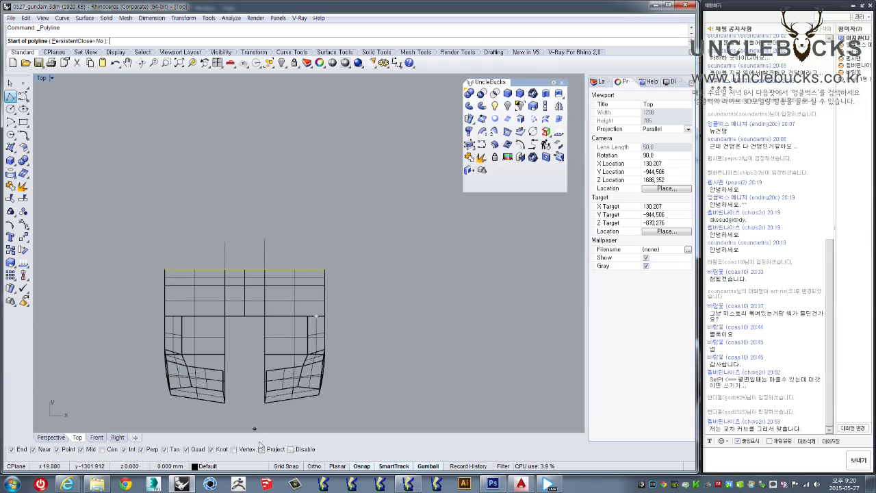
{"action": "right_click_drag", "start_coordinate": [315, 329], "coordinate": [335, 349]}
{"action": "left_click", "coordinate": [338, 355]}
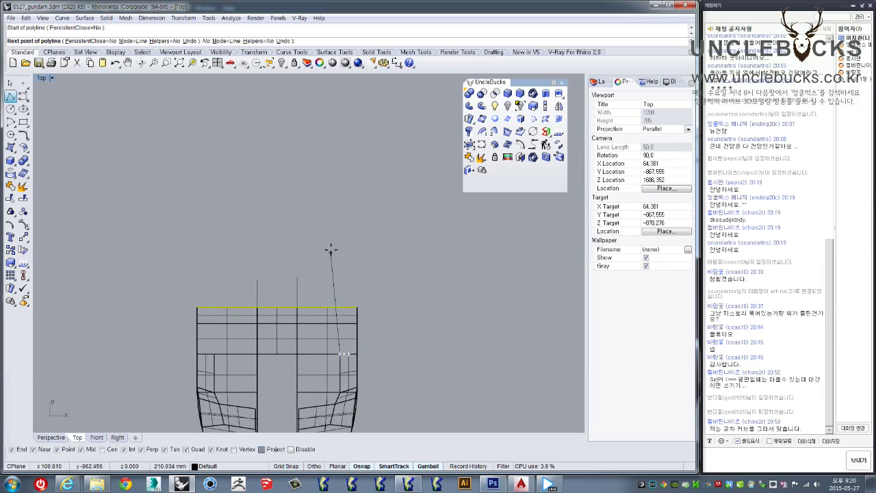
{"action": "left_click", "coordinate": [336, 235]}
{"action": "right_click", "coordinate": [335, 235]}
{"action": "right_click_drag", "start_coordinate": [344, 254], "coordinate": [361, 184]}
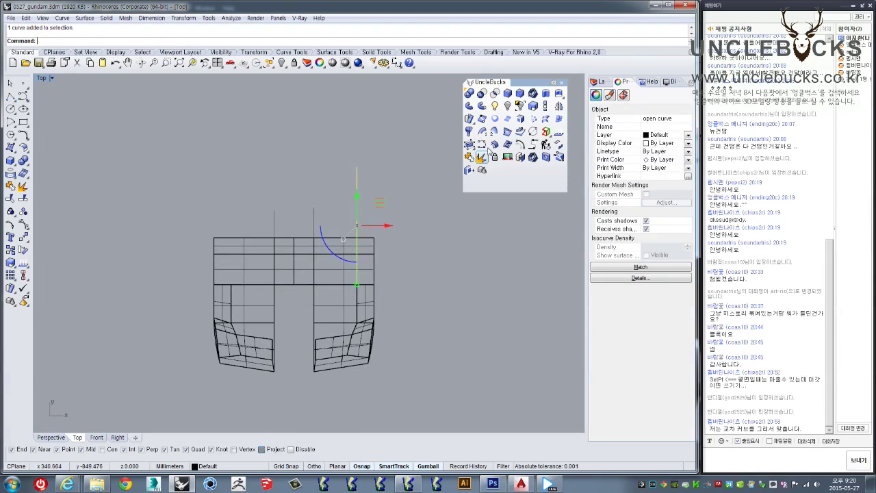
Step: Mirror the vertical line across the model's centre to make a matching copy
{"action": "left_click", "coordinate": [546, 118]}
{"action": "left_click", "coordinate": [295, 284]}
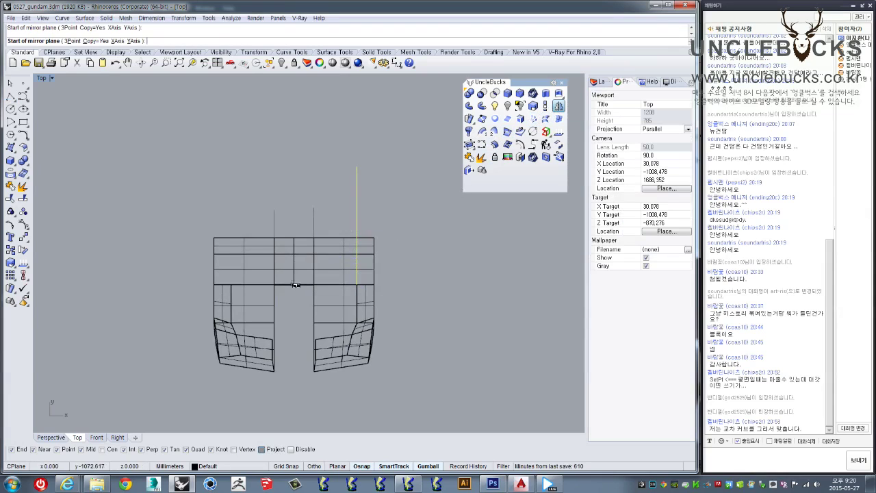
{"action": "left_click", "coordinate": [297, 343]}
{"action": "right_click_drag", "start_coordinate": [295, 362], "coordinate": [325, 352]}
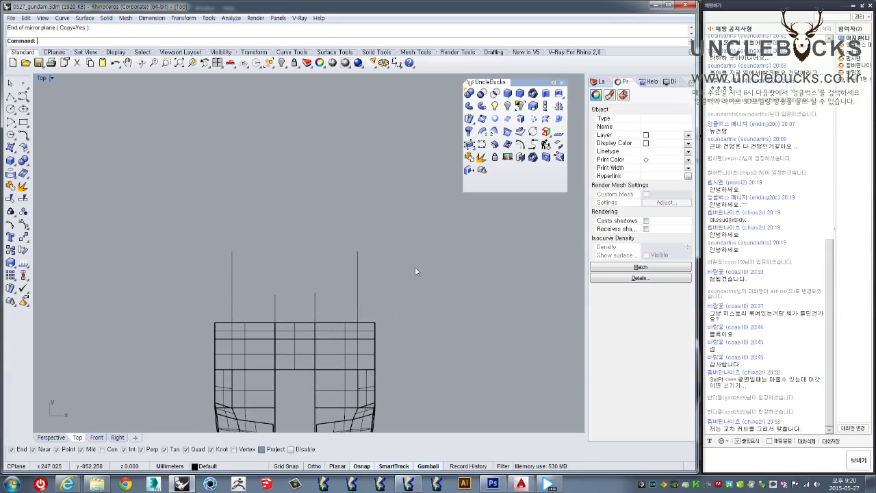
{"action": "key", "text": "Escape"}
{"action": "left_click", "coordinate": [358, 264]}
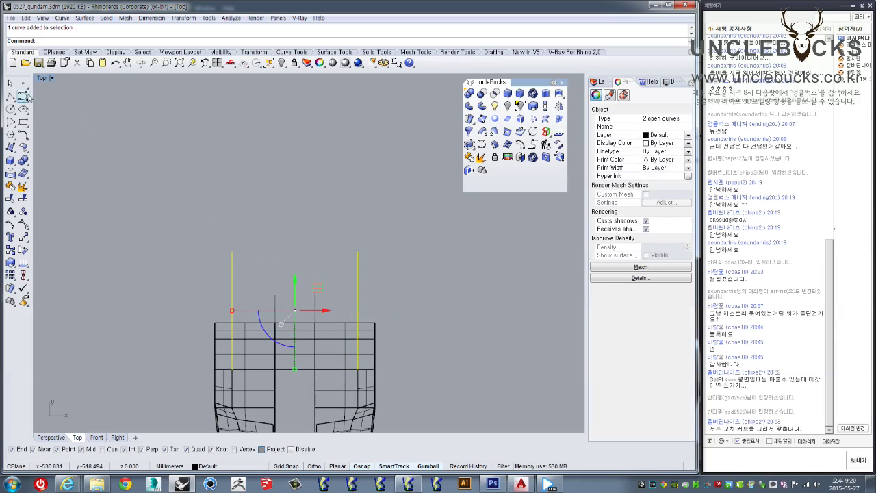
Step: Move the two vertical lines down in Front view and turn them into tall cutting surfaces
{"action": "double_click", "coordinate": [47, 80]}
{"action": "scroll", "coordinate": [191, 300], "scroll_direction": "down", "scroll_amount": 3}
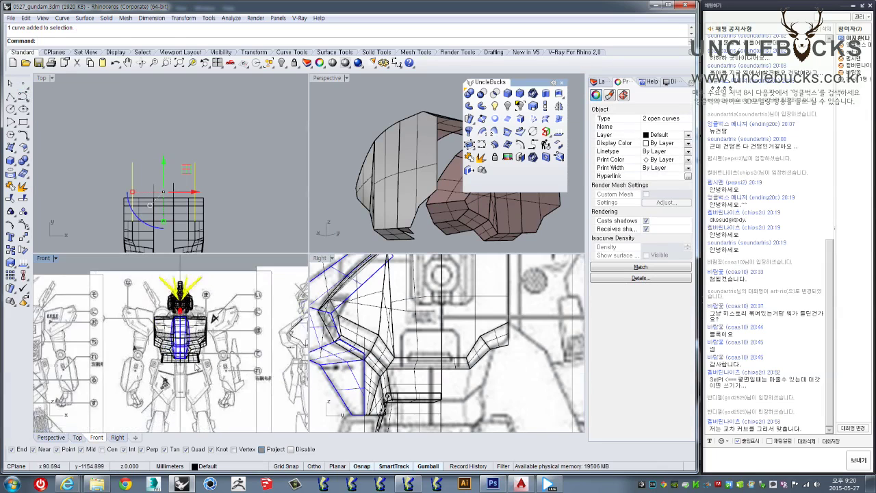
{"action": "scroll", "coordinate": [191, 300], "scroll_direction": "down", "scroll_amount": 2}
{"action": "right_click_drag", "start_coordinate": [192, 299], "coordinate": [190, 316]}
{"action": "left_click_drag", "start_coordinate": [189, 312], "coordinate": [198, 349]}
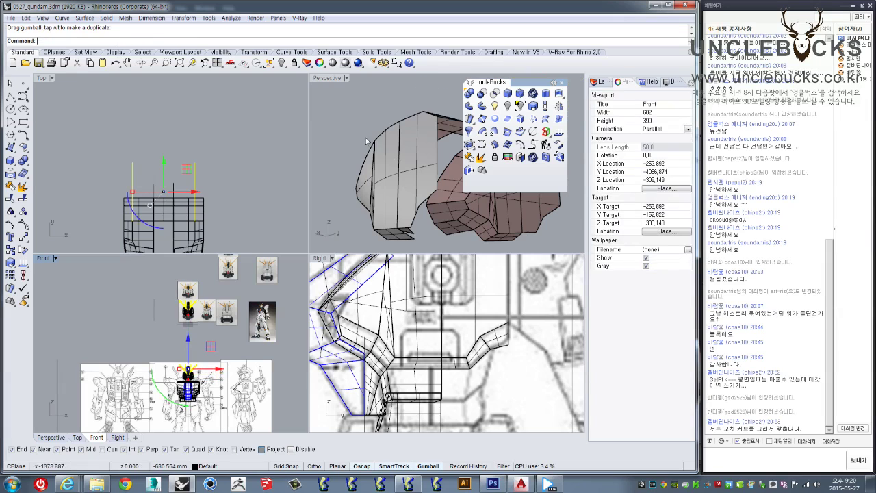
{"action": "double_click", "coordinate": [325, 78]}
{"action": "scroll", "coordinate": [324, 99], "scroll_direction": "down", "scroll_amount": 5}
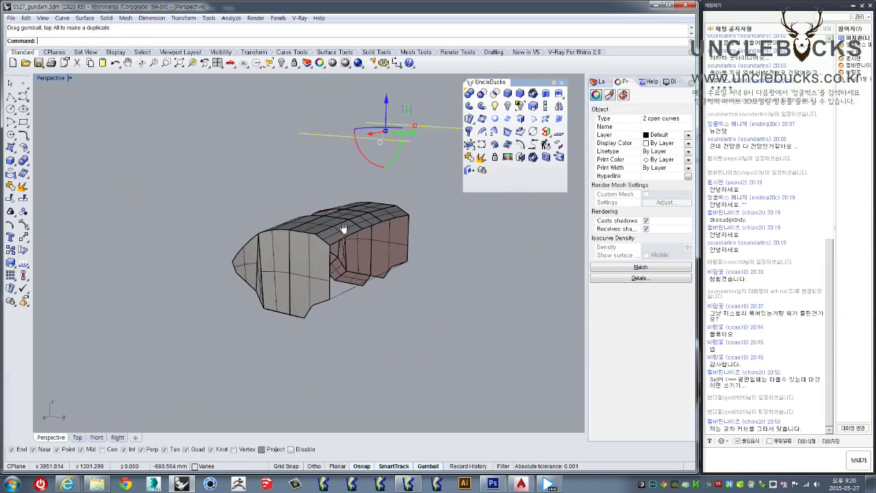
{"action": "key", "text": "ctrl+z"}
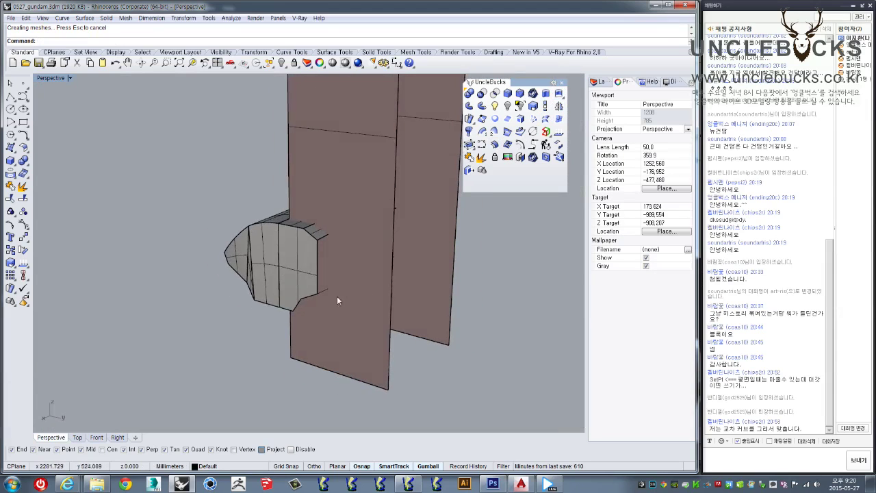
{"action": "scroll", "coordinate": [336, 295], "scroll_direction": "up", "scroll_amount": 3}
Step: Split the under-armor line into three pieces with the cutting surfaces, then delete the cutters
{"action": "left_click", "coordinate": [321, 288]}
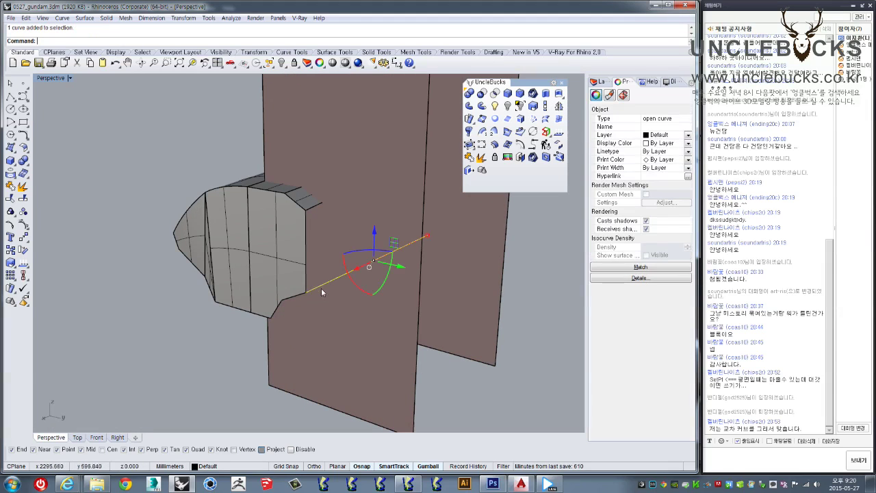
{"action": "left_click", "coordinate": [25, 199]}
{"action": "left_click", "coordinate": [394, 324]}
{"action": "key", "text": "Return"}
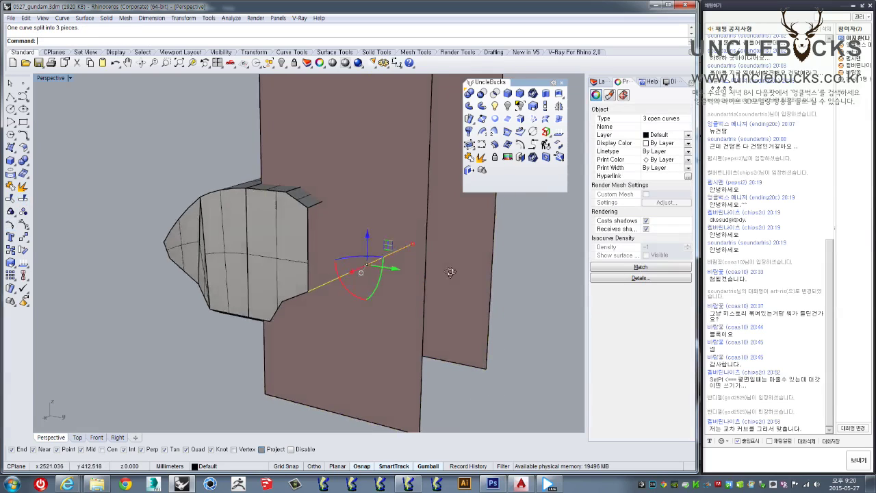
{"action": "key", "text": "Escape"}
{"action": "left_click", "coordinate": [416, 313]}
{"action": "key", "text": "Delete"}
{"action": "mouse_move", "coordinate": [395, 319]}
{"action": "right_mouse_down"}
{"action": "mouse_move", "coordinate": [368, 270]}
{"action": "mouse_move", "coordinate": [351, 274]}
{"action": "right_mouse_up"}
{"action": "left_click", "coordinate": [372, 275]}
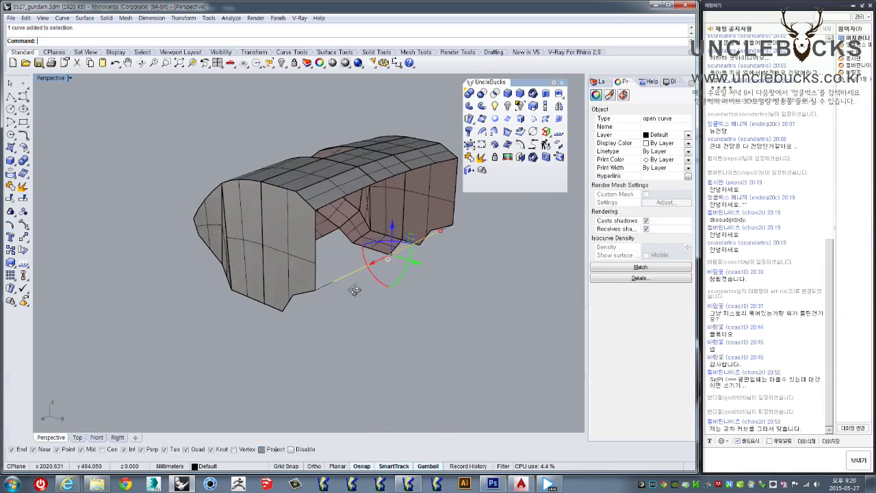
{"action": "scroll", "coordinate": [351, 274], "scroll_direction": "up", "scroll_amount": 2}
{"action": "scroll", "coordinate": [383, 267], "scroll_direction": "up", "scroll_amount": 1}
{"action": "scroll", "coordinate": [407, 258], "scroll_direction": "up", "scroll_amount": 2}
{"action": "left_click_drag", "start_coordinate": [402, 260], "coordinate": [405, 281]}
{"action": "right_click_drag", "start_coordinate": [405, 281], "coordinate": [303, 324]}
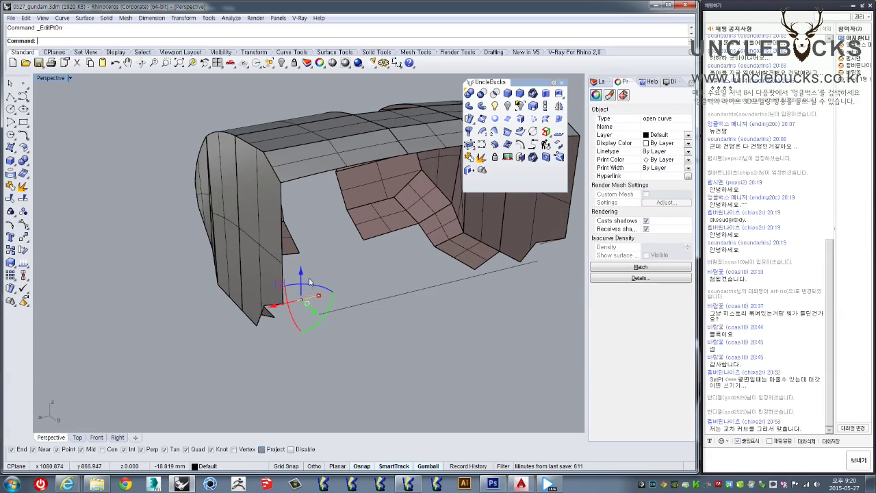
{"action": "left_click", "coordinate": [318, 296]}
{"action": "scroll", "coordinate": [329, 303], "scroll_direction": "up", "scroll_amount": 2}
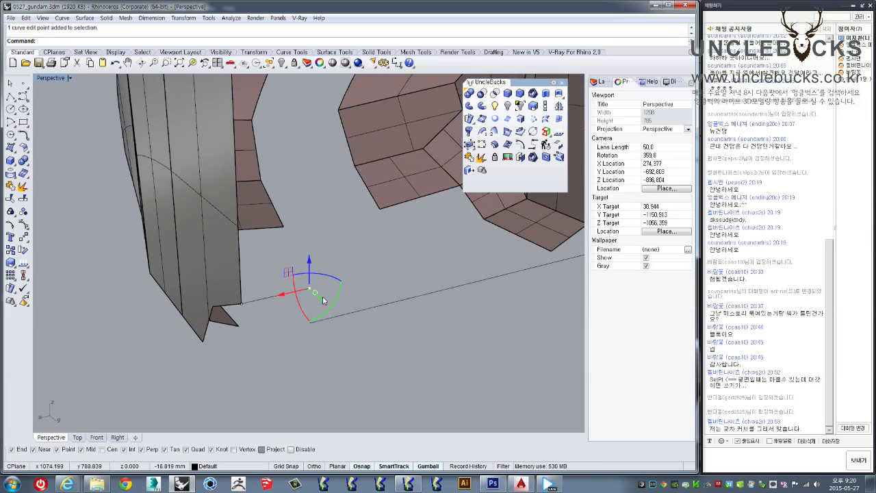
{"action": "left_click", "coordinate": [304, 295]}
{"action": "left_click", "coordinate": [305, 318]}
{"action": "scroll", "coordinate": [305, 318], "scroll_direction": "down", "scroll_amount": 3}
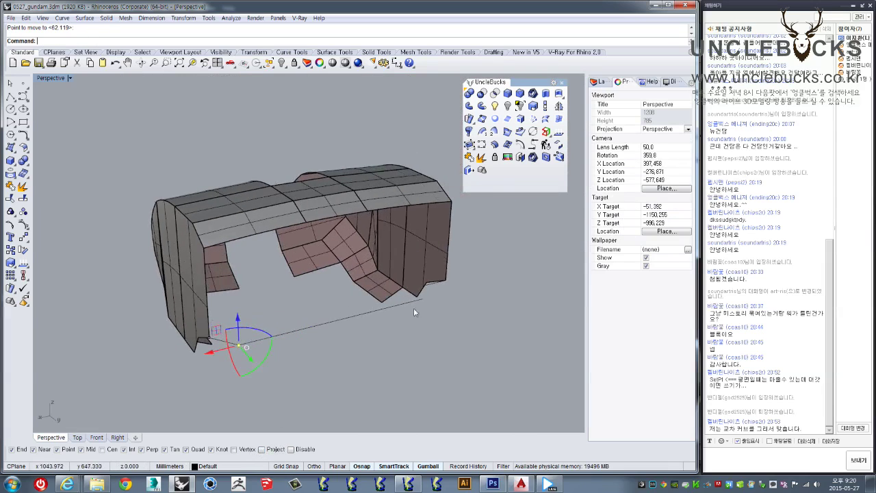
{"action": "scroll", "coordinate": [413, 312], "scroll_direction": "up", "scroll_amount": 4}
{"action": "scroll", "coordinate": [404, 301], "scroll_direction": "up", "scroll_amount": 2}
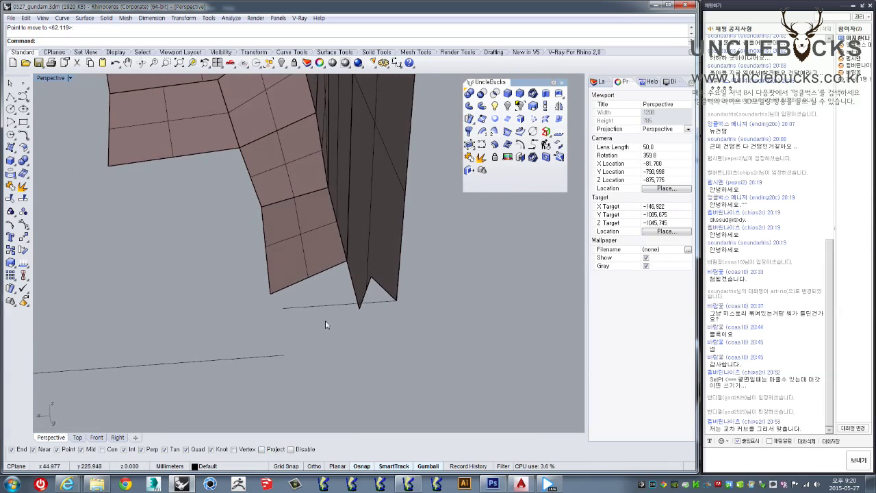
{"action": "left_click", "coordinate": [291, 309]}
{"action": "left_click", "coordinate": [11, 236]}
{"action": "left_click", "coordinate": [80, 247]}
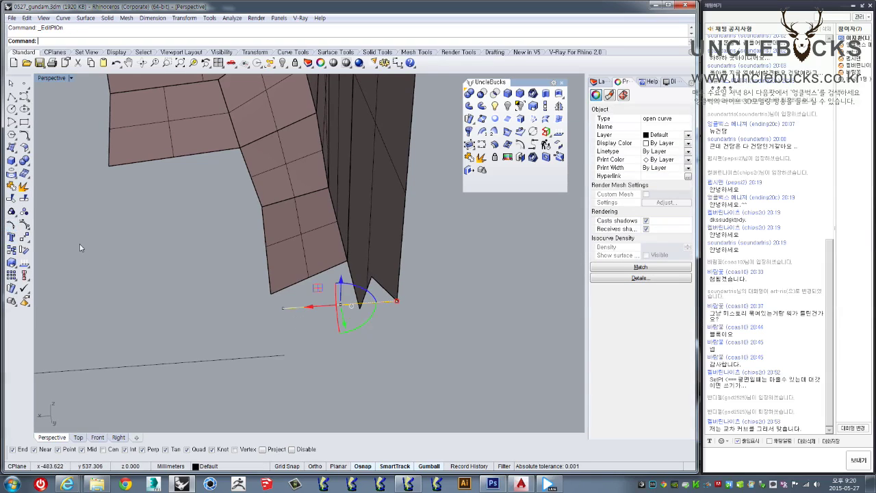
{"action": "left_click", "coordinate": [291, 309]}
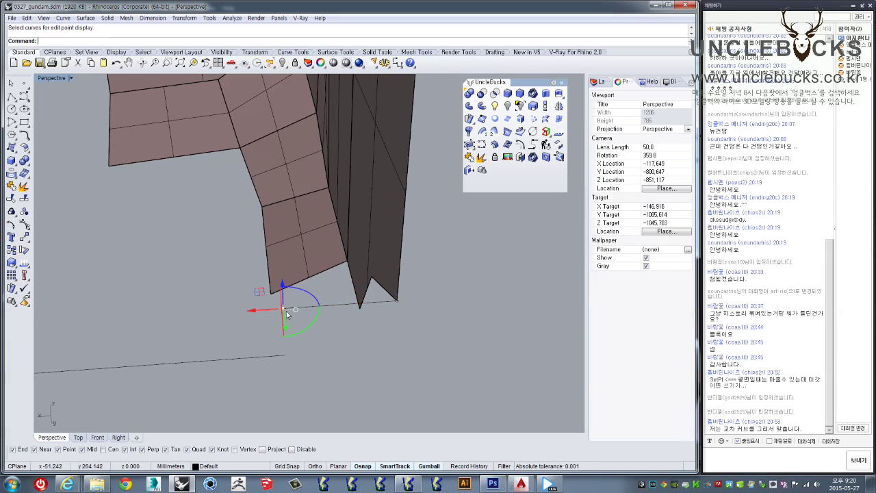
{"action": "type", "text": "m"}
{"action": "key", "text": "space"}
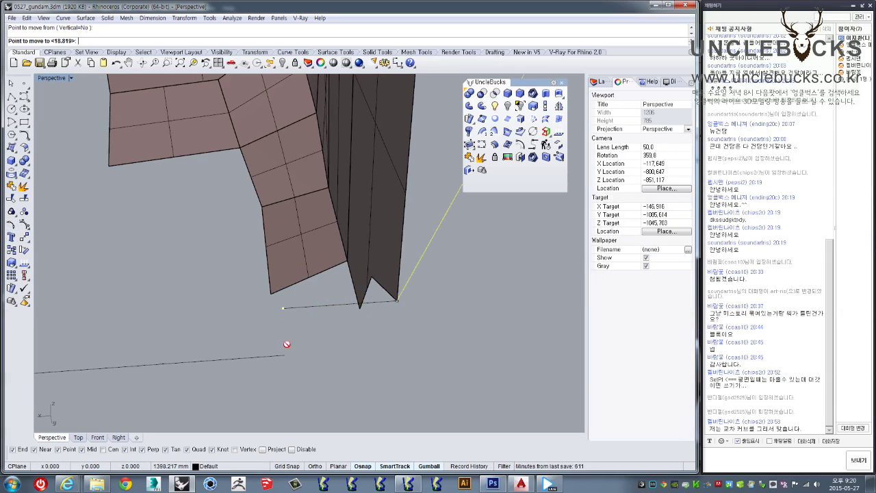
{"action": "left_click", "coordinate": [285, 348]}
{"action": "right_click_drag", "start_coordinate": [285, 348], "coordinate": [343, 313]}
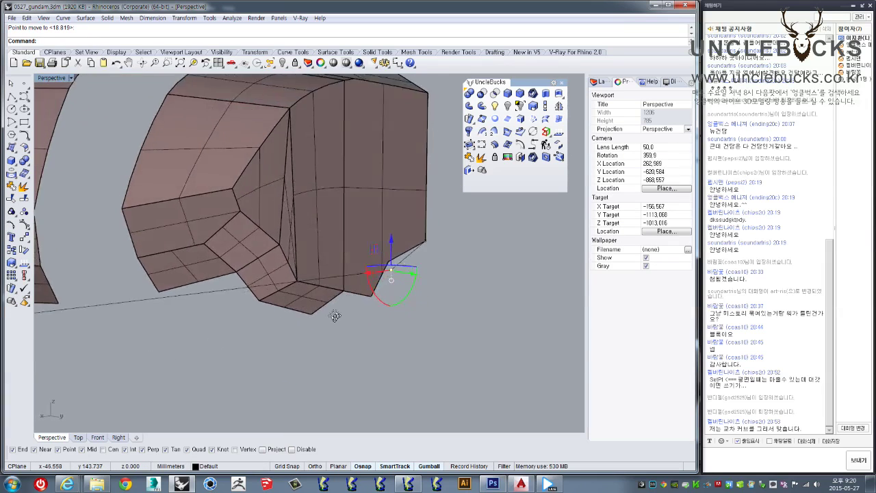
{"action": "right_click_drag", "start_coordinate": [343, 313], "coordinate": [172, 253]}
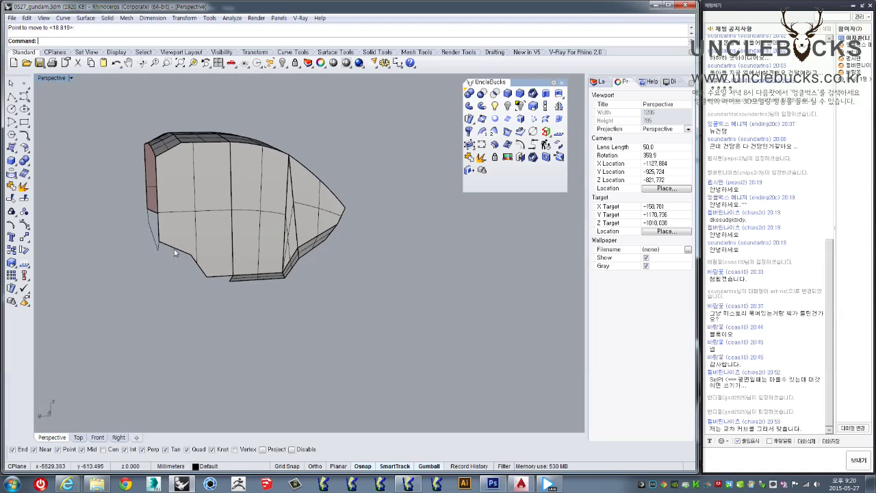
{"action": "mouse_move", "coordinate": [193, 241]}
{"action": "right_mouse_down"}
{"action": "mouse_move", "coordinate": [269, 240]}
{"action": "mouse_move", "coordinate": [189, 249]}
{"action": "mouse_move", "coordinate": [229, 254]}
{"action": "mouse_move", "coordinate": [242, 301]}
{"action": "mouse_move", "coordinate": [169, 294]}
{"action": "mouse_move", "coordinate": [219, 196]}
{"action": "mouse_move", "coordinate": [253, 253]}
{"action": "right_mouse_up"}
{"action": "scroll", "coordinate": [189, 249], "scroll_direction": "up", "scroll_amount": 2}
{"action": "left_click", "coordinate": [232, 239]}
Step: Window-select the four outline curves and cap the opening with a PlanarSrf surface
{"action": "key", "text": "Escape"}
{"action": "left_click_drag", "start_coordinate": [253, 258], "coordinate": [286, 377]}
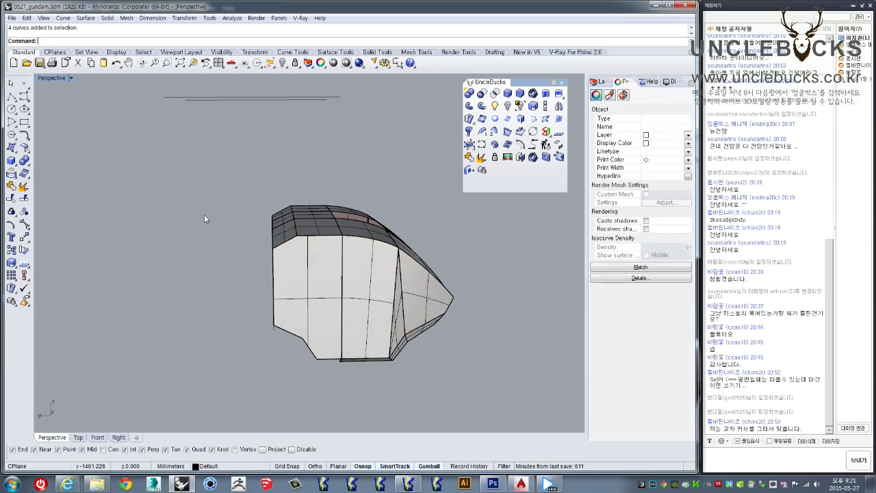
{"action": "key", "text": "Escape"}
{"action": "right_click_drag", "start_coordinate": [204, 214], "coordinate": [202, 191]}
{"action": "left_click_drag", "start_coordinate": [202, 186], "coordinate": [285, 394]}
{"action": "right_click_drag", "start_coordinate": [286, 395], "coordinate": [344, 186]}
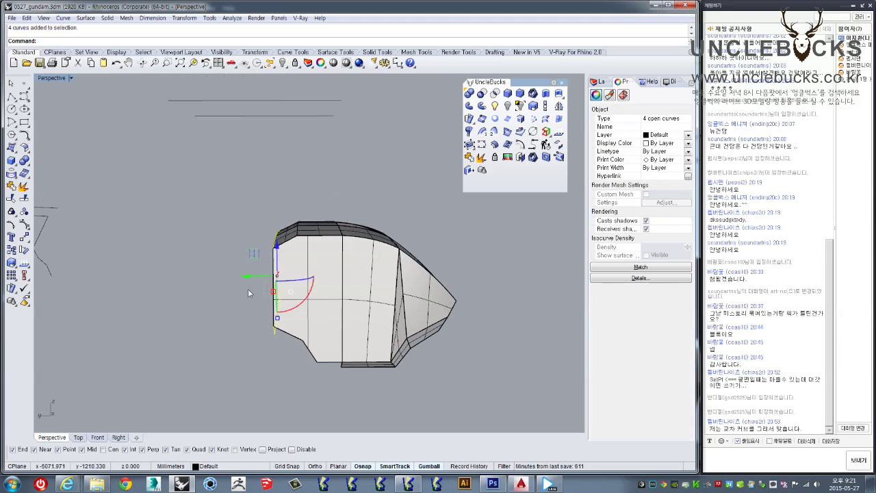
{"action": "key", "text": "Escape"}
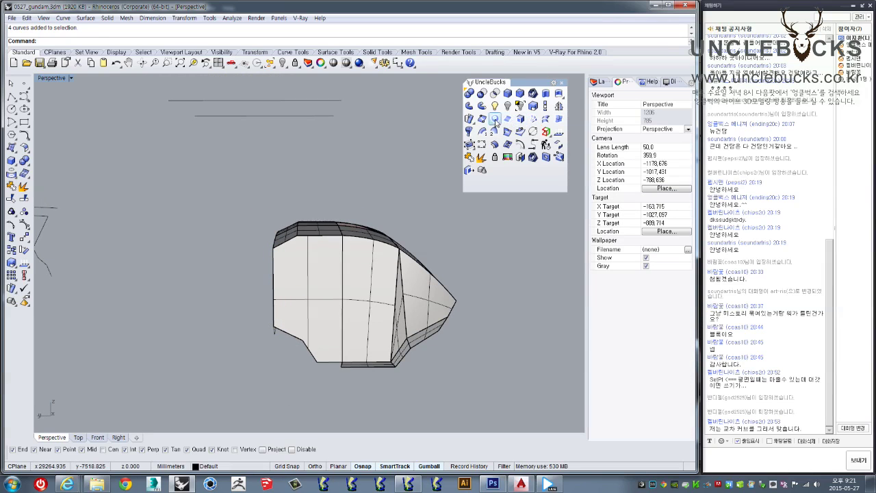
{"action": "left_click_drag", "start_coordinate": [227, 177], "coordinate": [281, 390]}
{"action": "right_click_drag", "start_coordinate": [281, 389], "coordinate": [338, 345]}
{"action": "key", "text": "Return"}
Step: Orbit and zoom around the new planar cap and the armour to check the result
{"action": "left_click", "coordinate": [260, 301]}
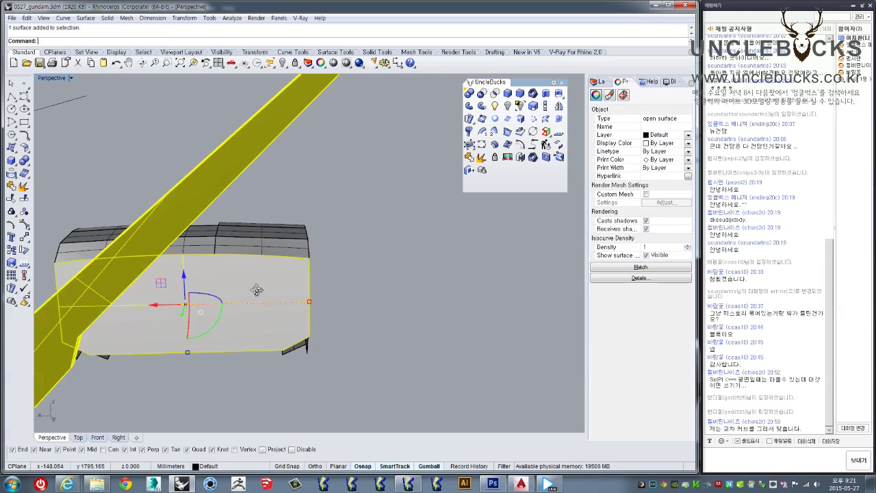
{"action": "right_click_drag", "start_coordinate": [254, 290], "coordinate": [327, 244]}
{"action": "scroll", "coordinate": [327, 243], "scroll_direction": "up", "scroll_amount": 2}
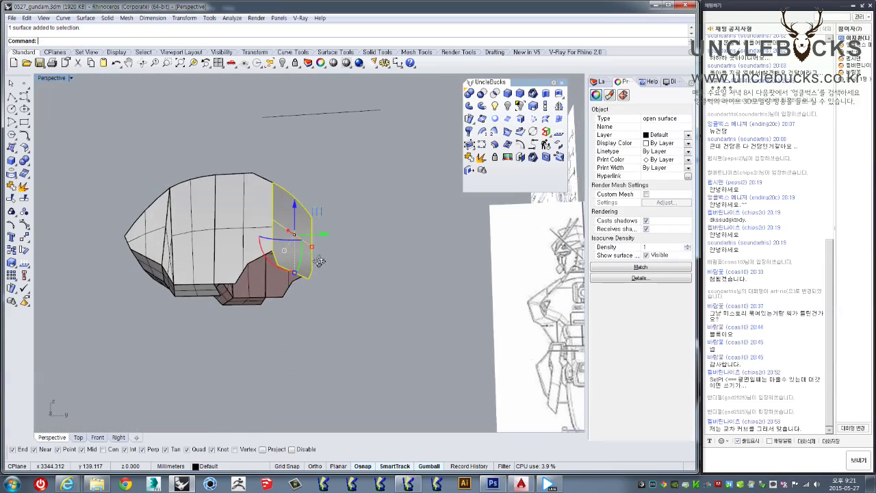
{"action": "scroll", "coordinate": [217, 295], "scroll_direction": "up", "scroll_amount": 2}
{"action": "scroll", "coordinate": [217, 295], "scroll_direction": "up", "scroll_amount": 2}
{"action": "scroll", "coordinate": [217, 295], "scroll_direction": "up", "scroll_amount": 2}
{"action": "left_click", "coordinate": [203, 340]}
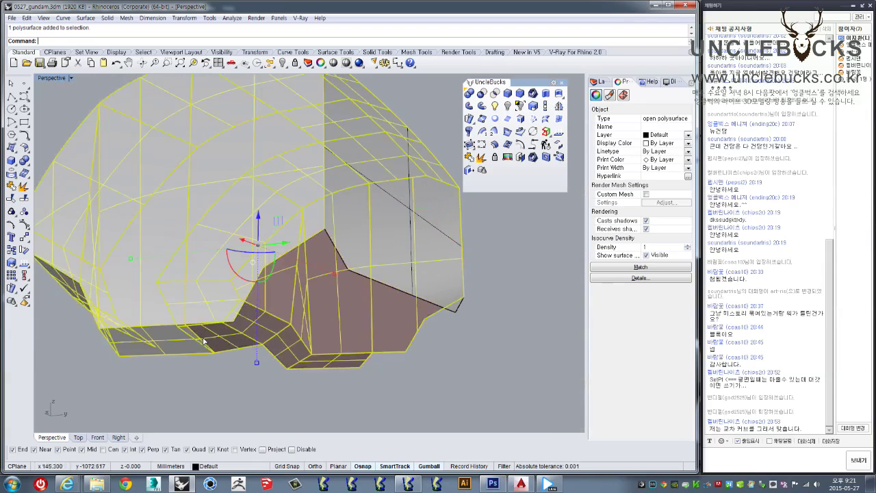
{"action": "left_click", "coordinate": [206, 396]}
{"action": "scroll", "coordinate": [205, 384], "scroll_direction": "down", "scroll_amount": 3}
{"action": "right_click_drag", "start_coordinate": [206, 362], "coordinate": [163, 280]}
{"action": "scroll", "coordinate": [162, 280], "scroll_direction": "up", "scroll_amount": 2}
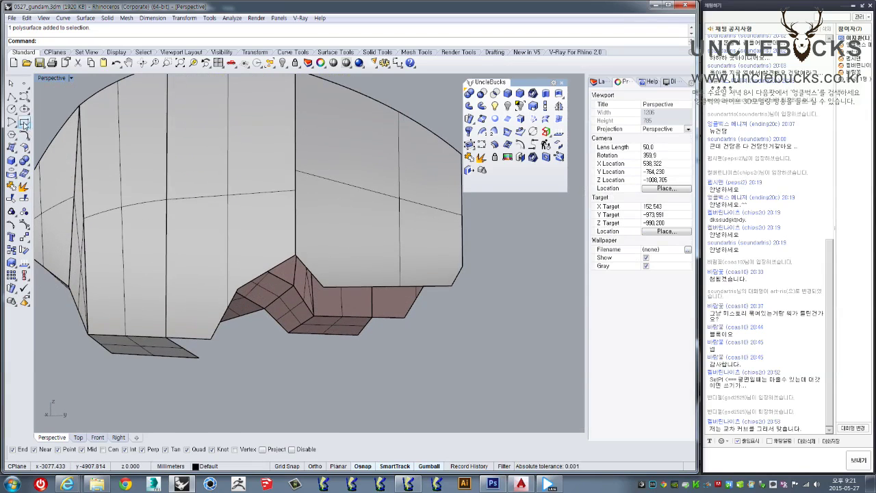
{"action": "left_click", "coordinate": [14, 102]}
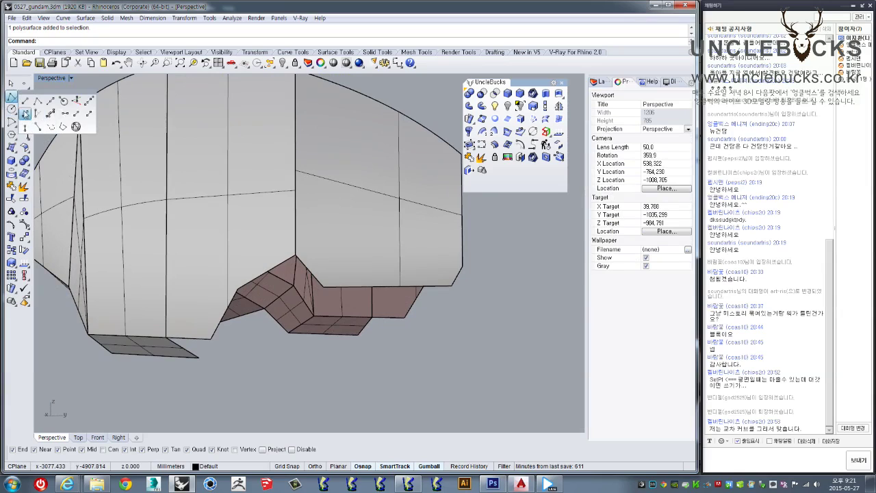
Step: Draw a short guide polyline just below the chest armour's lower edge
{"action": "left_click", "coordinate": [11, 98]}
{"action": "left_click", "coordinate": [162, 335]}
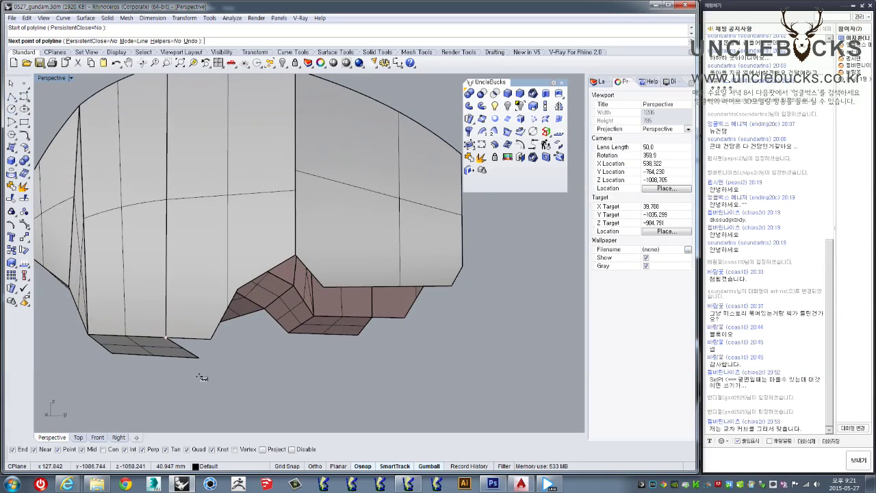
{"action": "left_click", "coordinate": [197, 358]}
{"action": "key", "text": "Return"}
{"action": "left_click", "coordinate": [194, 352]}
{"action": "scroll", "coordinate": [200, 351], "scroll_direction": "up", "scroll_amount": 2}
{"action": "scroll", "coordinate": [200, 351], "scroll_direction": "up", "scroll_amount": 2}
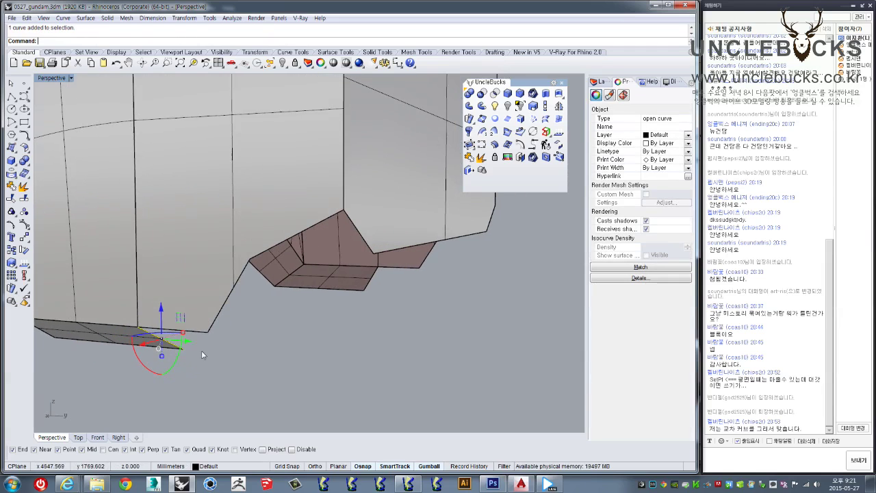
Step: Move the guide line to its new position, then start a second move
{"action": "type", "text": "m"}
{"action": "key", "text": "Return"}
{"action": "left_click", "coordinate": [183, 348]}
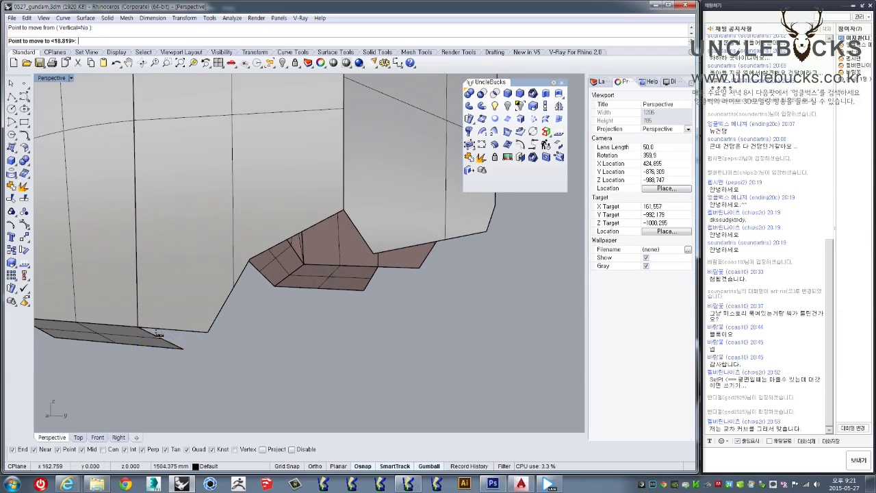
{"action": "left_click", "coordinate": [248, 345]}
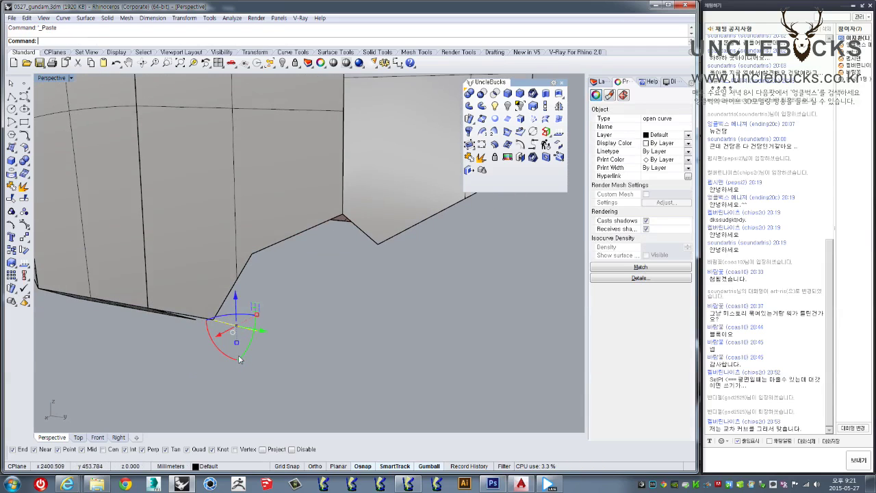
{"action": "type", "text": "M"}
{"action": "key", "text": "Return"}
{"action": "left_click", "coordinate": [214, 320]}
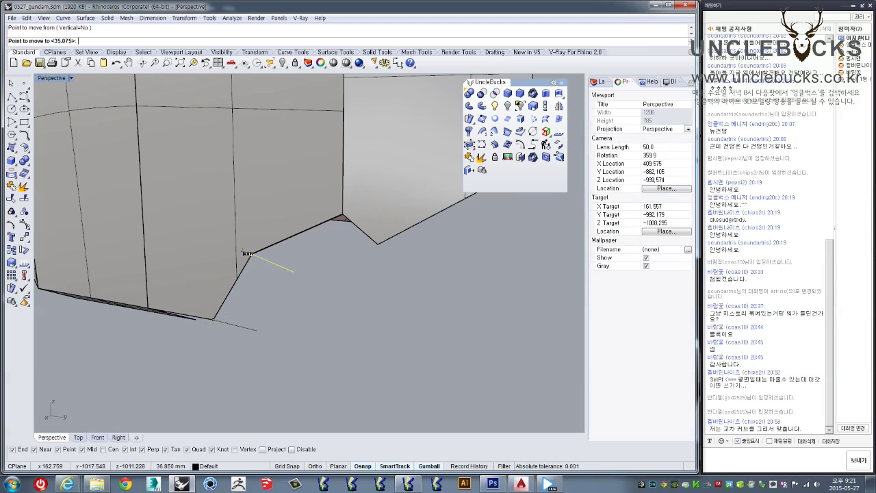
{"action": "mouse_move", "coordinate": [287, 267]}
{"action": "right_mouse_down"}
{"action": "mouse_move", "coordinate": [308, 355]}
{"action": "mouse_move", "coordinate": [313, 346]}
{"action": "mouse_move", "coordinate": [248, 326]}
{"action": "mouse_move", "coordinate": [351, 319]}
{"action": "mouse_move", "coordinate": [343, 332]}
{"action": "right_mouse_up"}
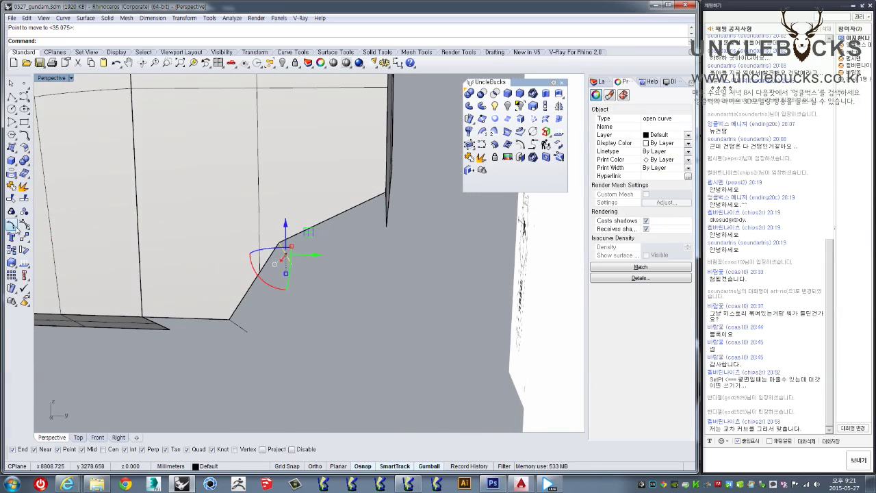
Step: Drag the guide curve's lower end point to a new position with the gumball
{"action": "left_click", "coordinate": [291, 264]}
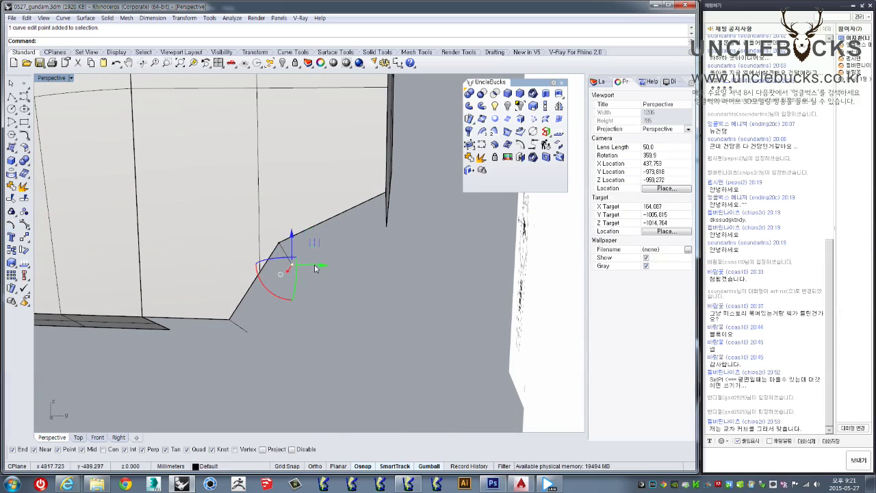
{"action": "right_click_drag", "start_coordinate": [348, 288], "coordinate": [259, 360]}
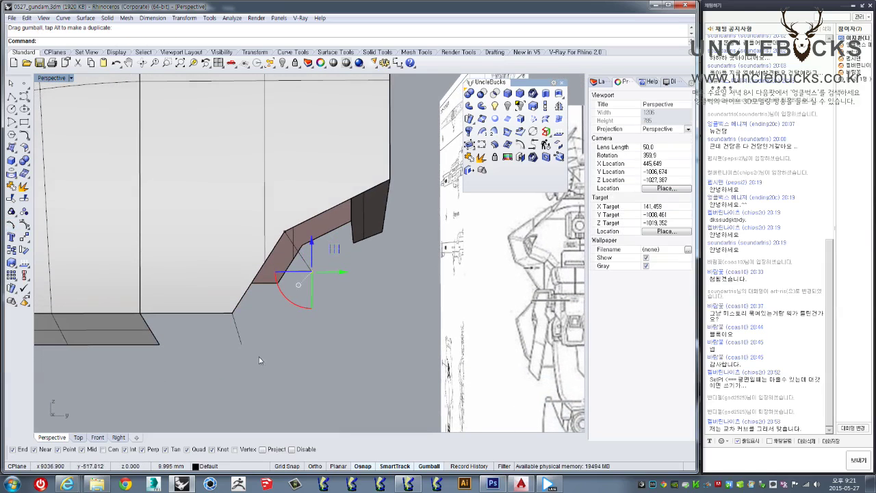
{"action": "left_click", "coordinate": [237, 336]}
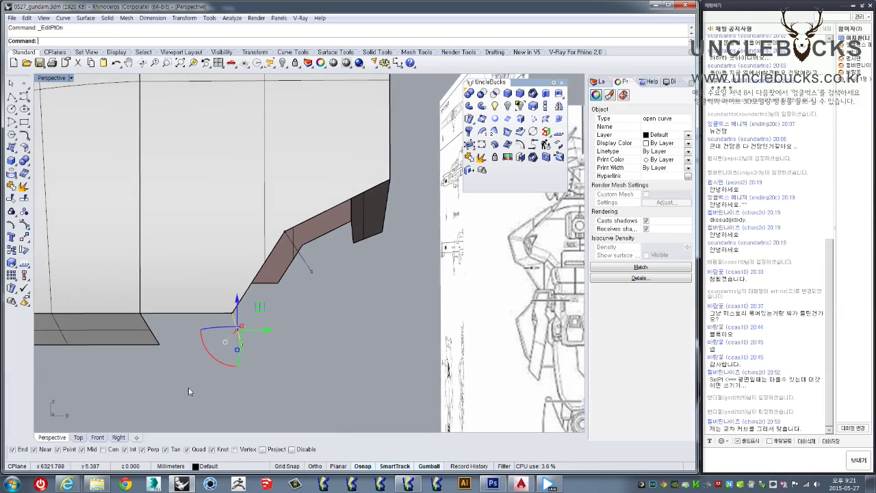
{"action": "left_click", "coordinate": [241, 341]}
{"action": "left_click_drag", "start_coordinate": [266, 350], "coordinate": [279, 351]}
{"action": "mouse_move", "coordinate": [279, 350]}
{"action": "right_mouse_down"}
{"action": "mouse_move", "coordinate": [310, 331]}
{"action": "mouse_move", "coordinate": [66, 199]}
{"action": "right_mouse_up"}
Step: Build two four-corner SrfPt patches under the armour's lower edge, snapping each corner
{"action": "left_click", "coordinate": [12, 160]}
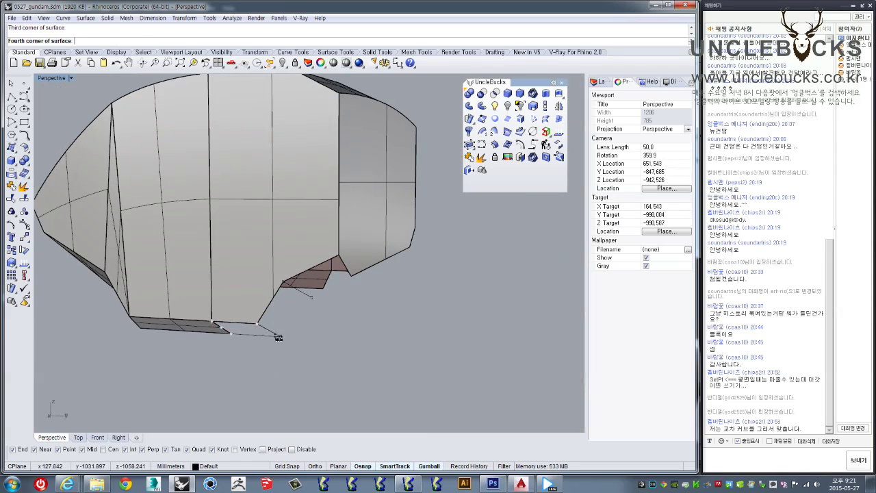
{"action": "right_click_drag", "start_coordinate": [299, 332], "coordinate": [290, 327]}
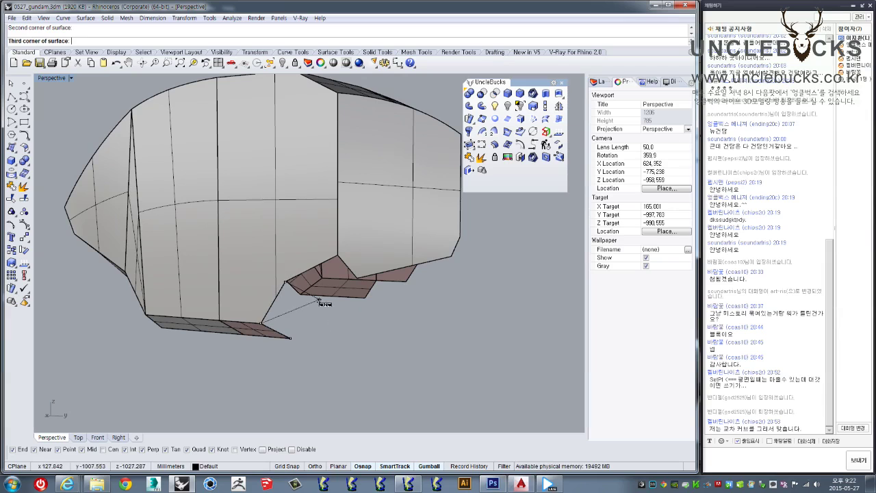
{"action": "left_click", "coordinate": [290, 333]}
{"action": "scroll", "coordinate": [301, 302], "scroll_direction": "up", "scroll_amount": 3}
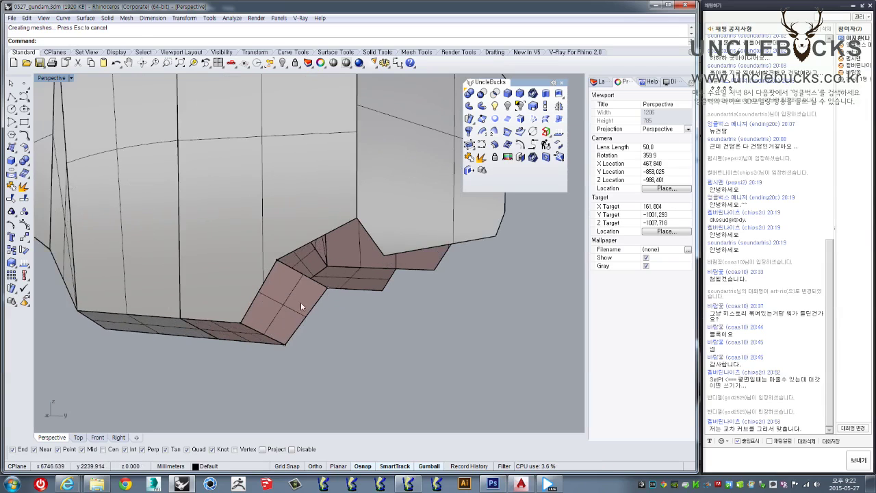
{"action": "scroll", "coordinate": [308, 315], "scroll_direction": "up", "scroll_amount": 3}
{"action": "right_click_drag", "start_coordinate": [375, 347], "coordinate": [370, 305]}
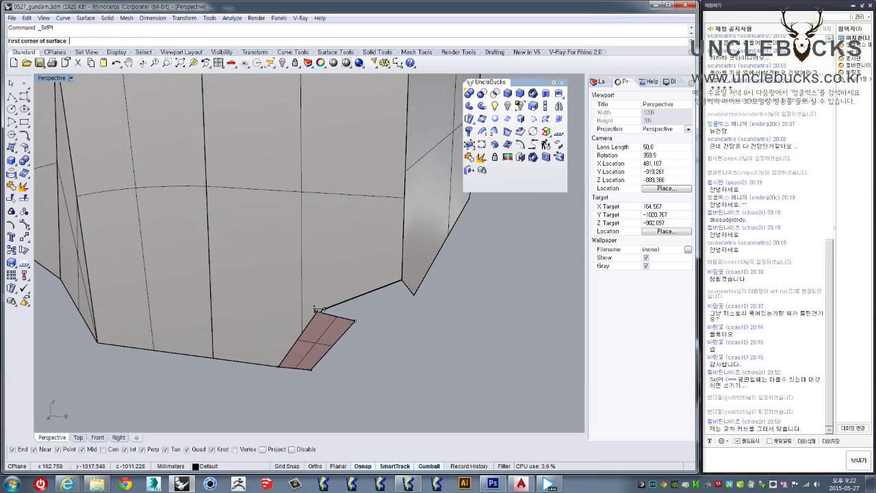
{"action": "left_click", "coordinate": [353, 325]}
{"action": "mouse_move", "coordinate": [366, 323]}
{"action": "right_mouse_down"}
{"action": "mouse_move", "coordinate": [411, 313]}
{"action": "mouse_move", "coordinate": [368, 364]}
{"action": "mouse_move", "coordinate": [368, 389]}
{"action": "right_mouse_up"}
{"action": "mouse_move", "coordinate": [424, 287]}
{"action": "right_mouse_down"}
{"action": "mouse_move", "coordinate": [368, 336]}
{"action": "mouse_move", "coordinate": [386, 338]}
{"action": "right_mouse_up"}
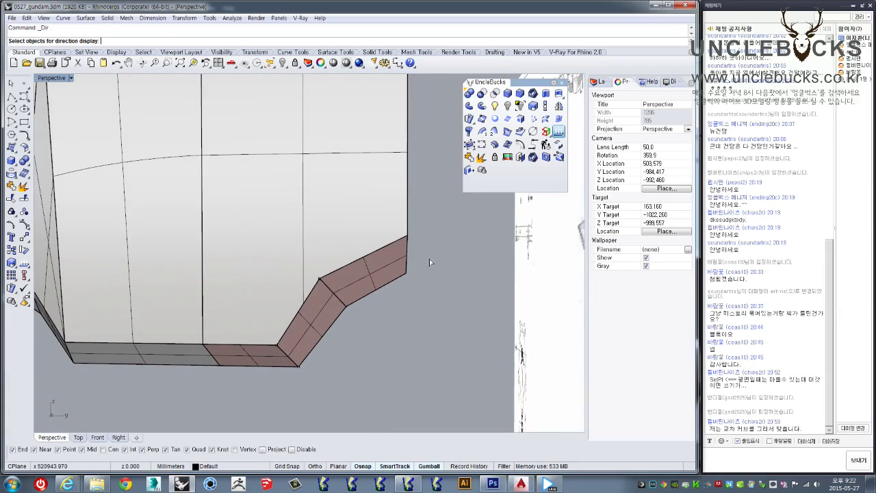
Step: Check the surface directions of the new lower-edge patches with Dir
{"action": "right_click", "coordinate": [296, 352]}
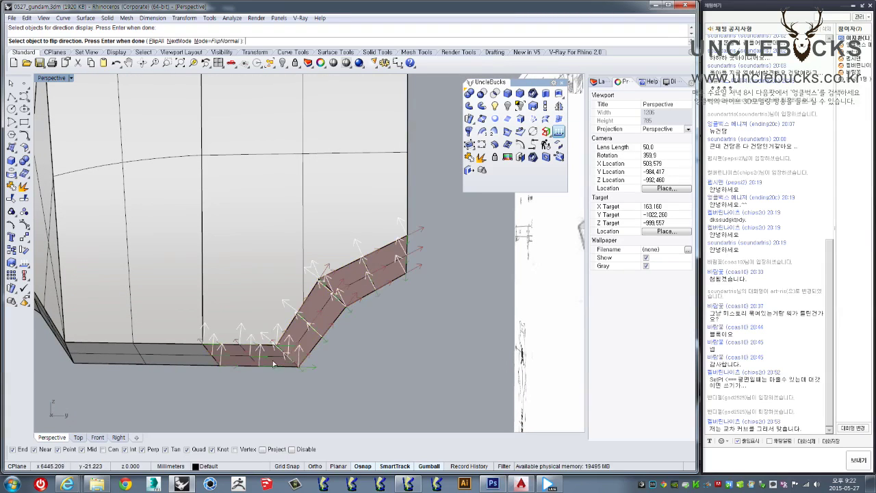
{"action": "right_click", "coordinate": [369, 306]}
{"action": "mouse_move", "coordinate": [369, 306]}
{"action": "right_mouse_down"}
{"action": "mouse_move", "coordinate": [350, 380]}
{"action": "mouse_move", "coordinate": [358, 358]}
{"action": "right_mouse_up"}
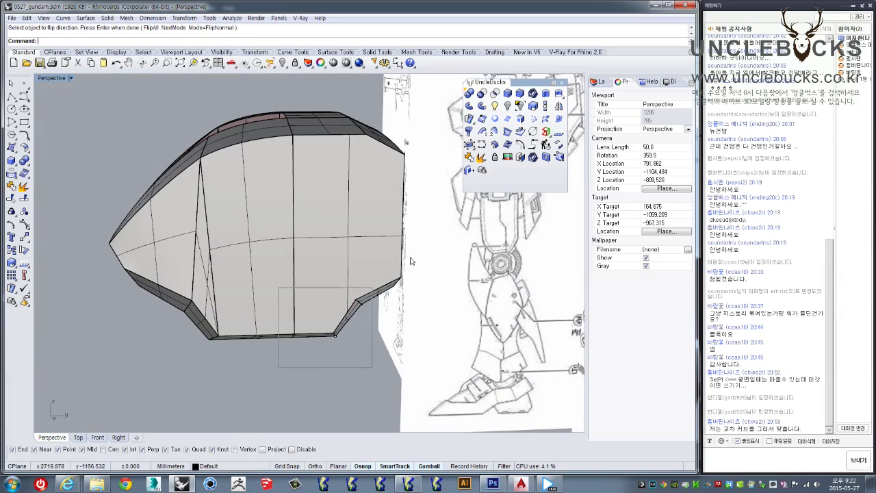
Step: Window-select the armour polysurface and explode it into 28 surfaces
{"action": "left_click_drag", "start_coordinate": [290, 386], "coordinate": [418, 257]}
{"action": "right_click_drag", "start_coordinate": [419, 257], "coordinate": [342, 234]}
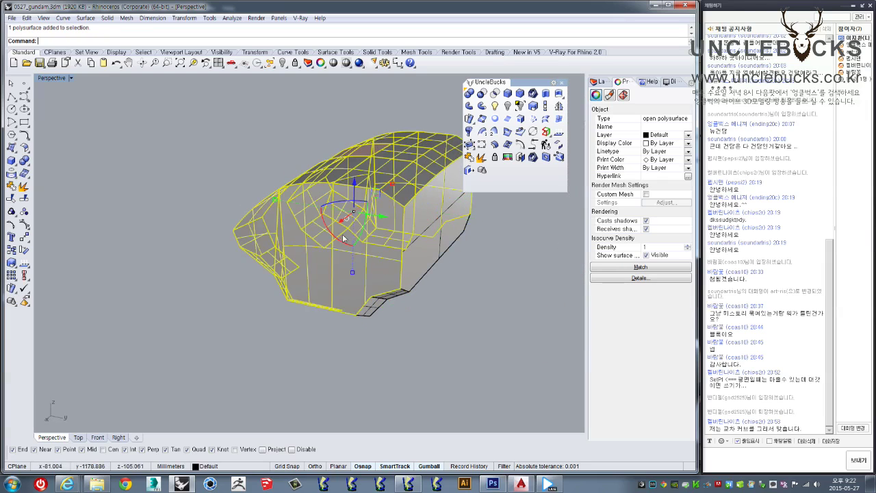
{"action": "left_click", "coordinate": [483, 159]}
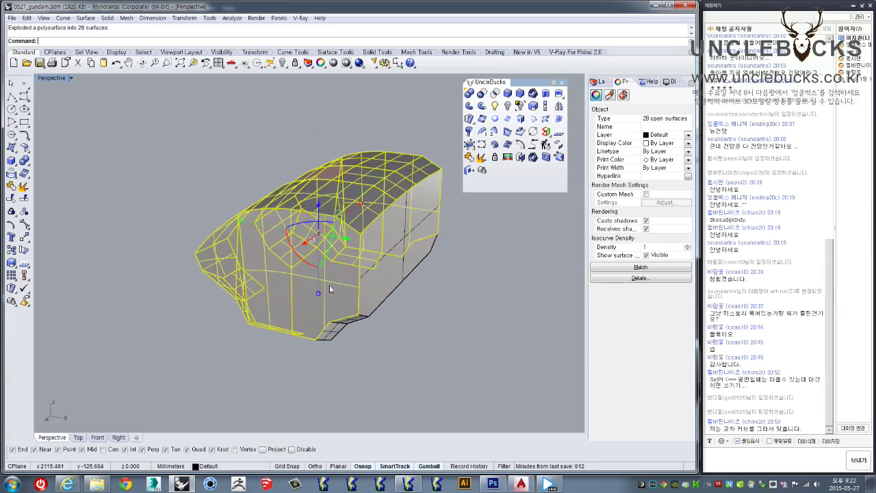
Step: Select only the right-hand portion of the separated armour surfaces
{"action": "mouse_move", "coordinate": [194, 296]}
{"action": "right_mouse_down"}
{"action": "mouse_move", "coordinate": [264, 294]}
{"action": "mouse_move", "coordinate": [244, 333]}
{"action": "right_mouse_up"}
{"action": "left_click_drag", "start_coordinate": [216, 341], "coordinate": [280, 201]}
{"action": "right_click_drag", "start_coordinate": [280, 200], "coordinate": [286, 273]}
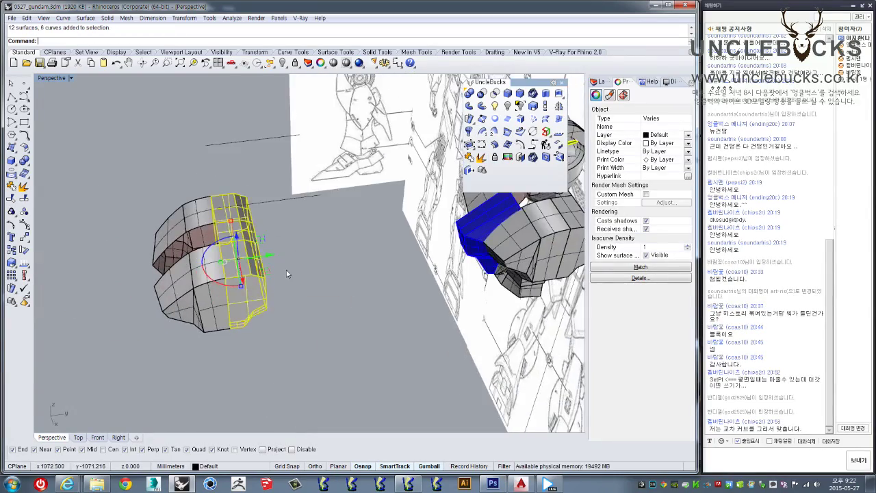
{"action": "mouse_move", "coordinate": [340, 256]}
{"action": "right_mouse_down"}
{"action": "mouse_move", "coordinate": [258, 296]}
{"action": "mouse_move", "coordinate": [209, 231]}
{"action": "right_mouse_up"}
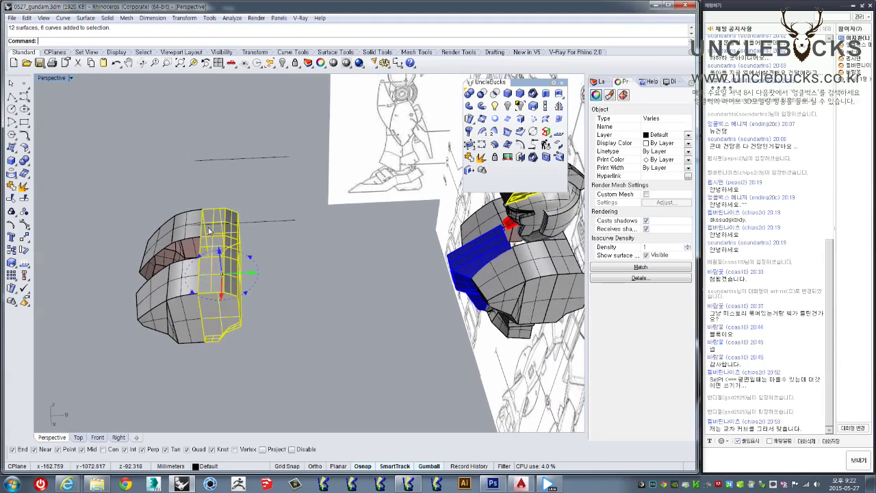
{"action": "right_click_drag", "start_coordinate": [209, 274], "coordinate": [210, 235]}
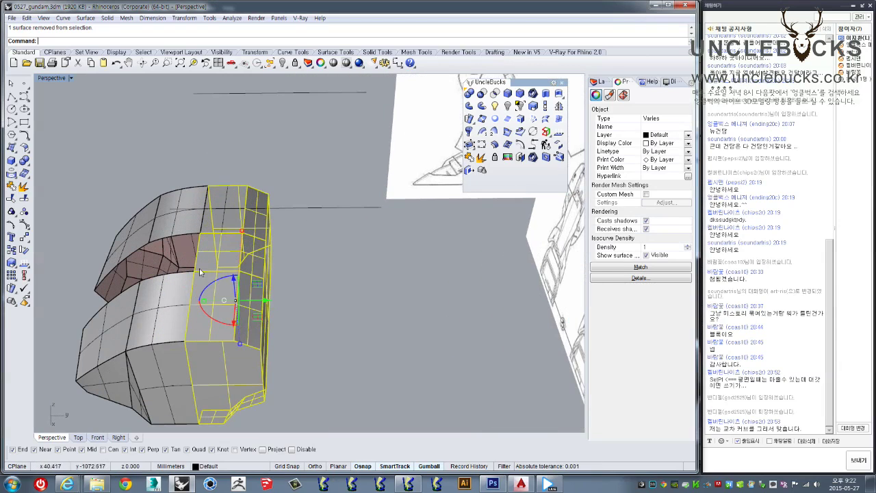
{"action": "right_click_drag", "start_coordinate": [194, 308], "coordinate": [209, 312]}
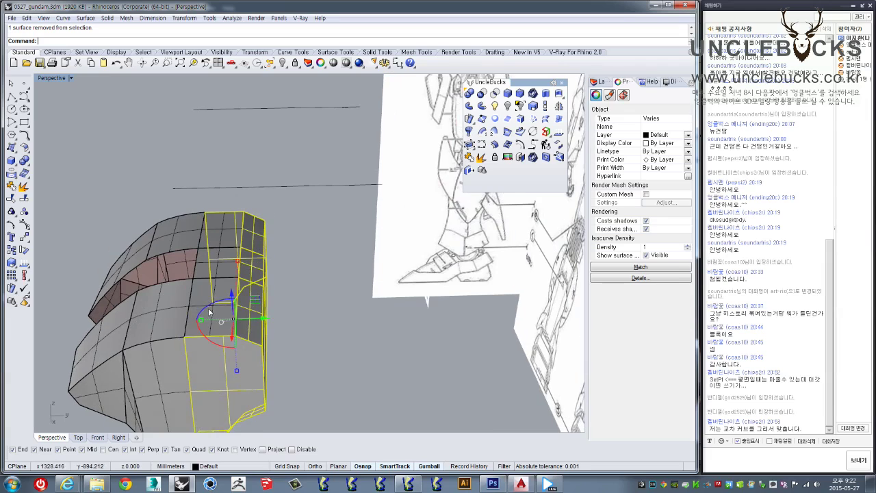
Step: Move the selected surfaces onto the bust's chest and delete the overlapping boxy piece
{"action": "left_click", "coordinate": [184, 340]}
{"action": "right_click_drag", "start_coordinate": [183, 341], "coordinate": [226, 301]}
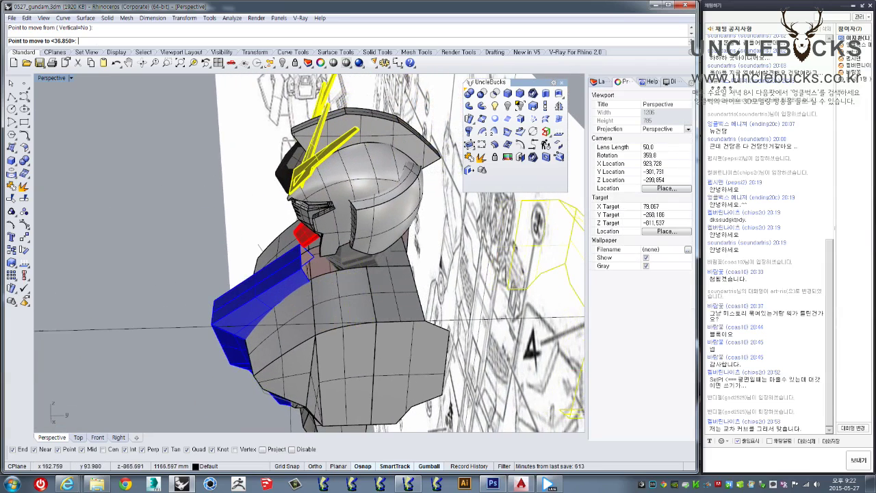
{"action": "left_click", "coordinate": [370, 322]}
{"action": "right_click_drag", "start_coordinate": [371, 322], "coordinate": [394, 346]}
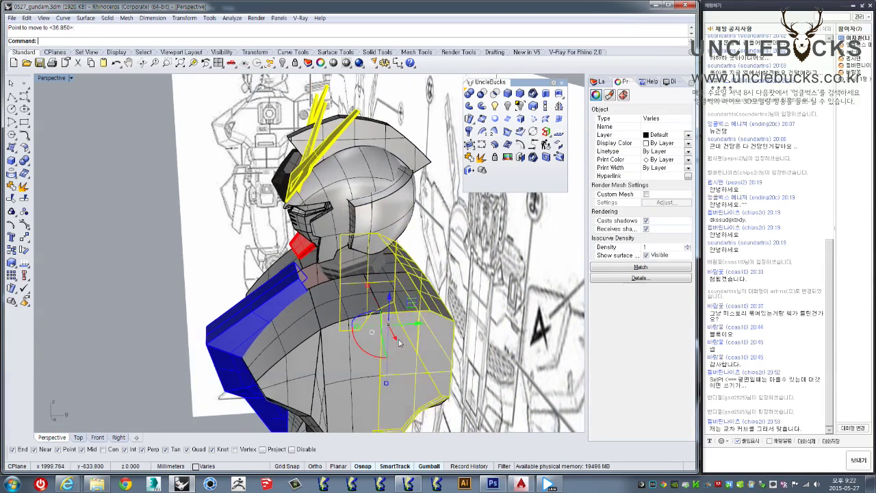
{"action": "left_click", "coordinate": [390, 354]}
{"action": "key", "text": "Delete"}
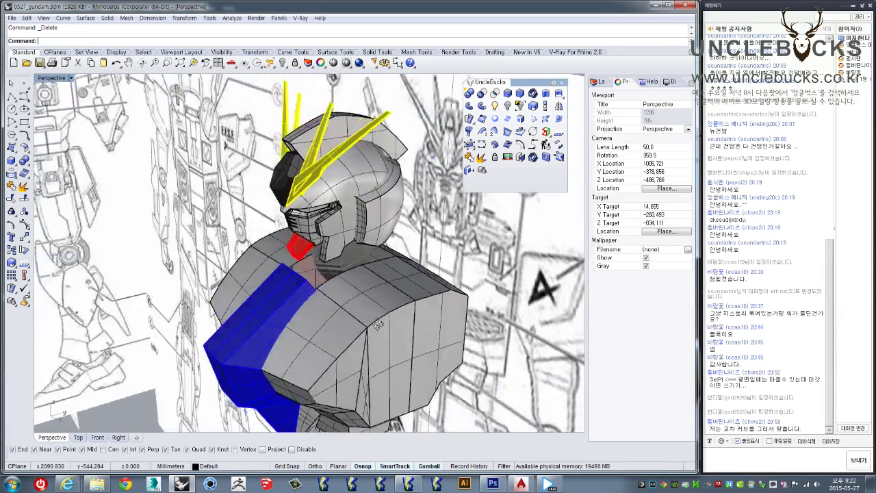
Step: Window-select the torso parts and adjust the selection across the bust
{"action": "right_click_drag", "start_coordinate": [391, 354], "coordinate": [232, 347]}
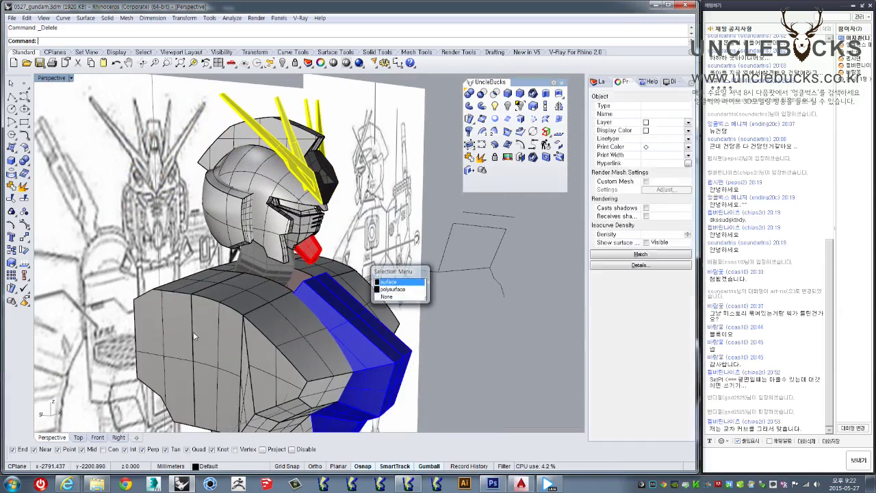
{"action": "scroll", "coordinate": [169, 335], "scroll_direction": "down", "scroll_amount": 5}
{"action": "mouse_move", "coordinate": [169, 336]}
{"action": "right_mouse_down"}
{"action": "mouse_move", "coordinate": [127, 339]}
{"action": "mouse_move", "coordinate": [220, 278]}
{"action": "mouse_move", "coordinate": [165, 240]}
{"action": "right_mouse_up"}
{"action": "scroll", "coordinate": [127, 339], "scroll_direction": "up", "scroll_amount": 3}
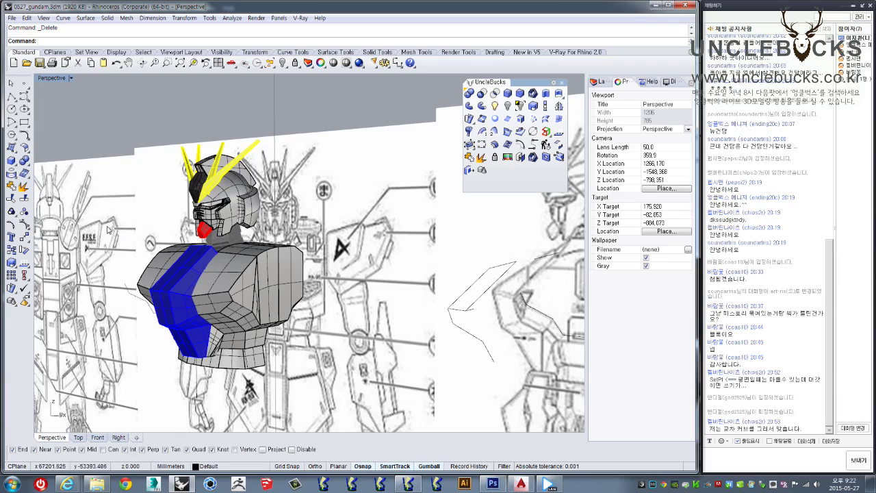
{"action": "left_click_drag", "start_coordinate": [340, 401], "coordinate": [151, 246]}
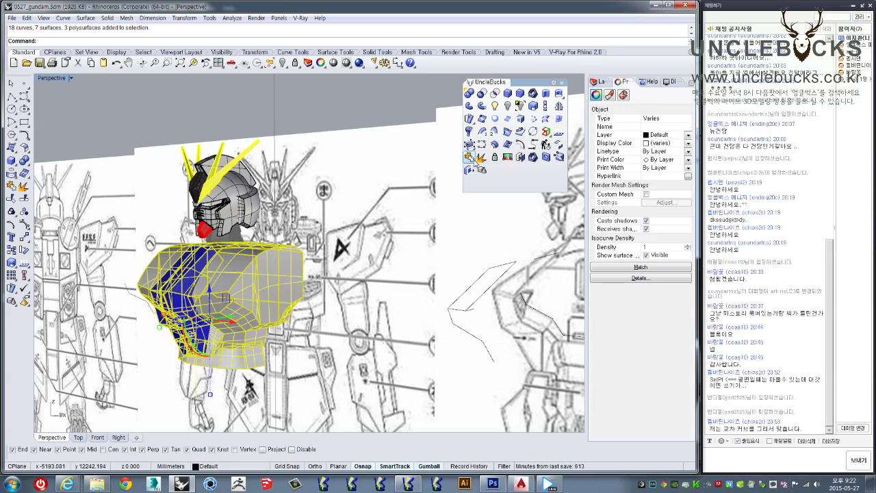
{"action": "right_click_drag", "start_coordinate": [314, 286], "coordinate": [224, 319]}
{"action": "scroll", "coordinate": [225, 319], "scroll_direction": "up", "scroll_amount": 2}
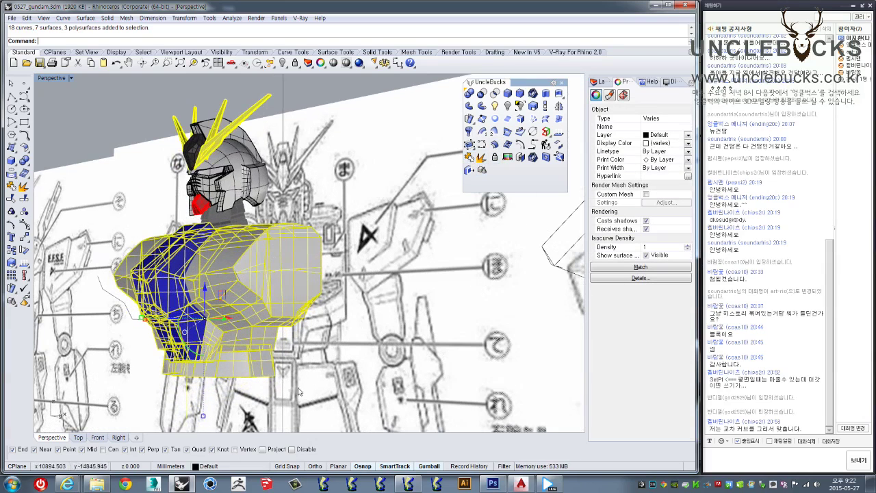
{"action": "left_click_drag", "start_coordinate": [198, 370], "coordinate": [180, 357], "text": "ctrl"}
{"action": "scroll", "coordinate": [197, 357], "scroll_direction": "down", "scroll_amount": 2}
{"action": "left_click", "coordinate": [482, 171]}
Step: Select the grey chest armour alone and explode it into 48 surfaces
{"action": "left_click", "coordinate": [348, 160]}
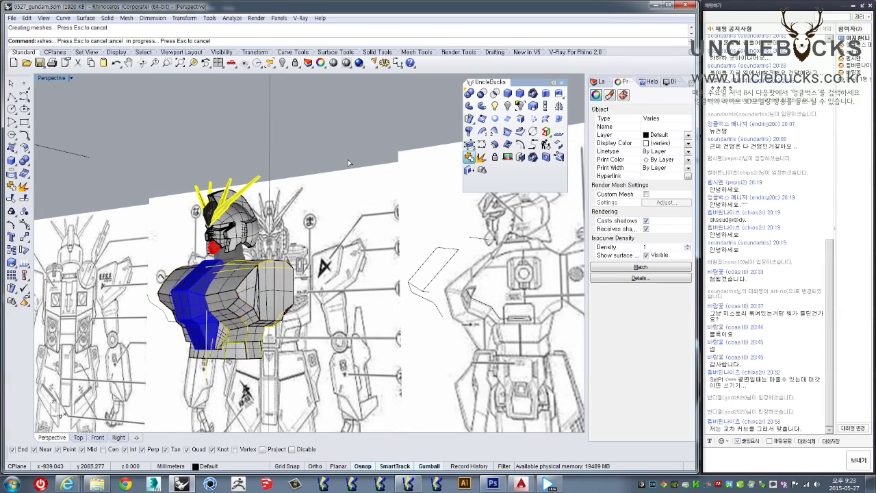
{"action": "left_click", "coordinate": [269, 293]}
{"action": "scroll", "coordinate": [269, 293], "scroll_direction": "up", "scroll_amount": 2}
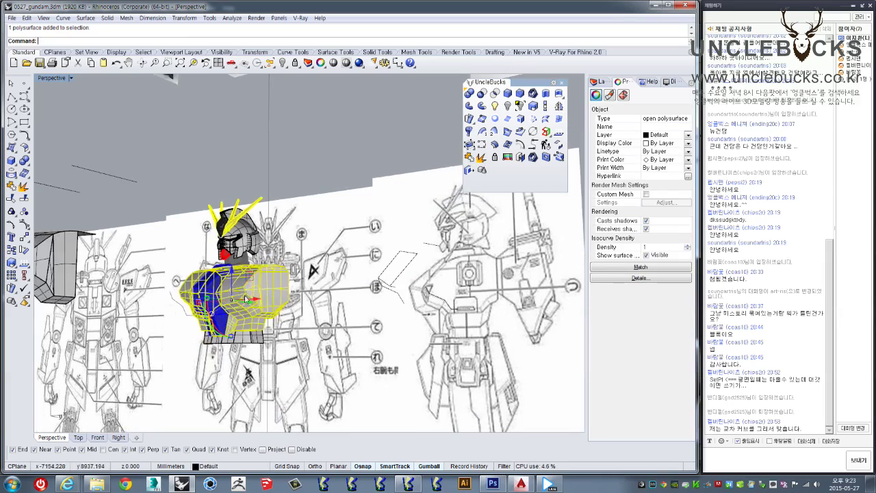
{"action": "scroll", "coordinate": [268, 291], "scroll_direction": "up", "scroll_amount": 2}
{"action": "scroll", "coordinate": [269, 286], "scroll_direction": "up", "scroll_amount": 2}
{"action": "scroll", "coordinate": [268, 283], "scroll_direction": "up", "scroll_amount": 2}
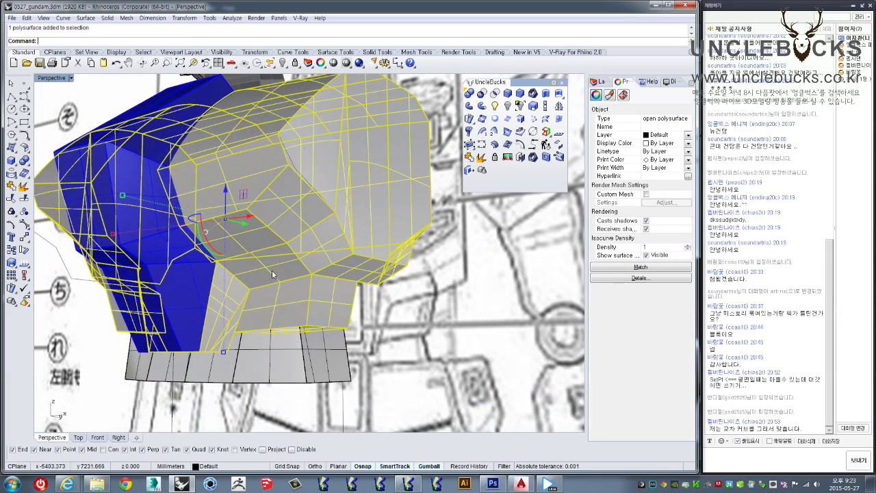
{"action": "left_click", "coordinate": [477, 159]}
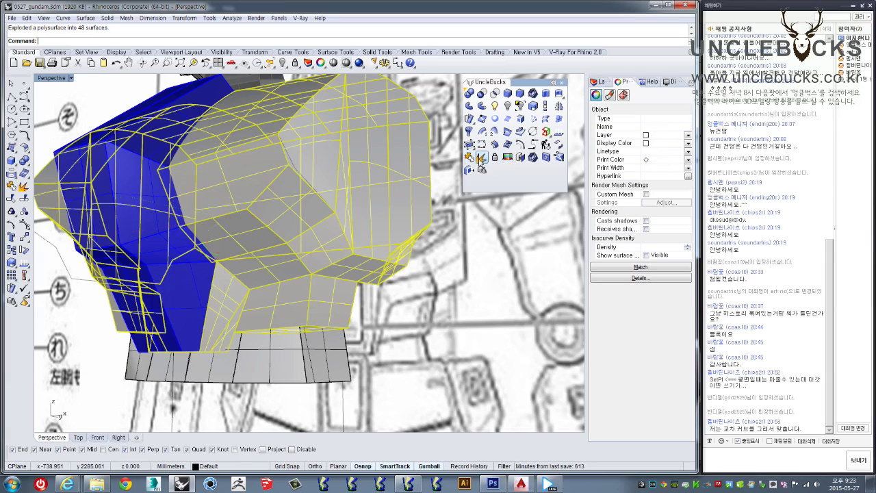
Step: Deselect the 11 lower surfaces plus two more, then join the remaining selection
{"action": "right_click_drag", "start_coordinate": [226, 287], "coordinate": [222, 326]}
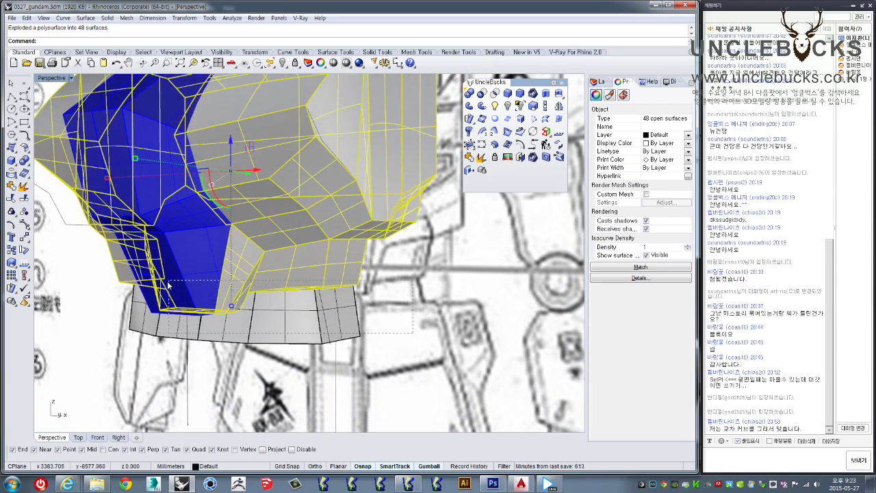
{"action": "left_click_drag", "start_coordinate": [97, 283], "coordinate": [96, 283], "text": "ctrl"}
{"action": "right_click_drag", "start_coordinate": [98, 283], "coordinate": [189, 269]}
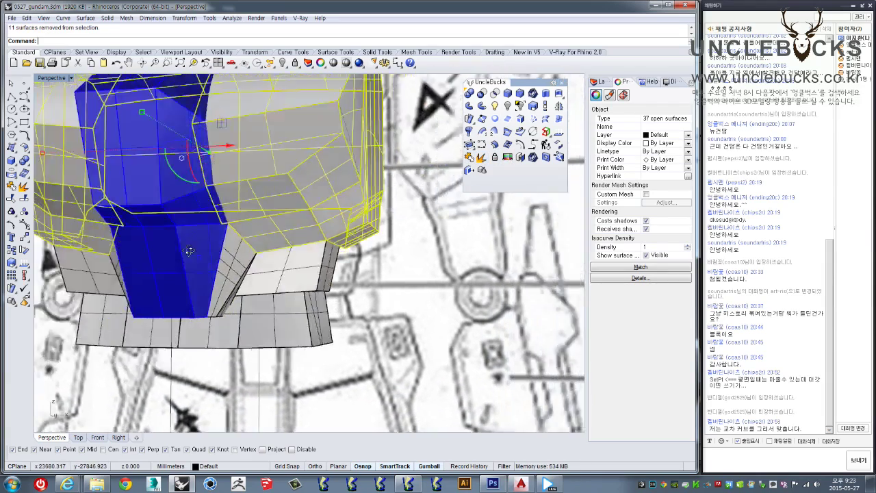
{"action": "left_click", "coordinate": [232, 243], "text": "ctrl"}
{"action": "mouse_move", "coordinate": [232, 244]}
{"action": "right_mouse_down"}
{"action": "mouse_move", "coordinate": [214, 247]}
{"action": "mouse_move", "coordinate": [411, 193]}
{"action": "right_mouse_up"}
{"action": "left_click", "coordinate": [208, 225], "text": "ctrl"}
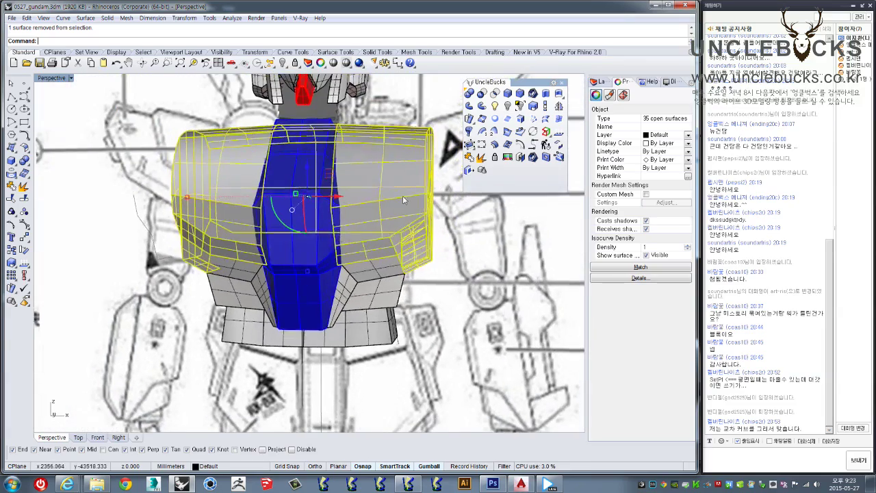
{"action": "key", "text": "ctrl+j"}
Step: Check which way the joined armour's normals face with Dir
{"action": "right_click_drag", "start_coordinate": [311, 197], "coordinate": [572, 130]}
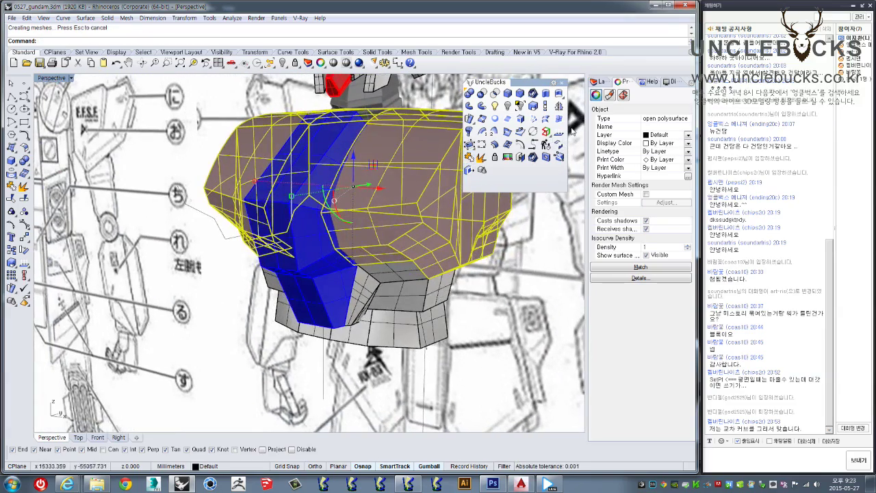
{"action": "left_click", "coordinate": [558, 133]}
{"action": "right_click_drag", "start_coordinate": [384, 206], "coordinate": [284, 226]}
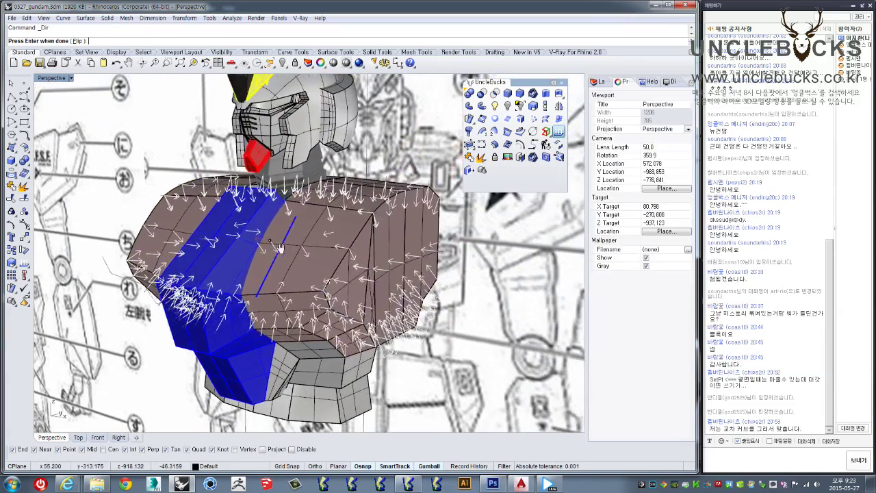
{"action": "key", "text": "Return"}
Step: Set the chest armour's display colour to Blue, then deselect it
{"action": "right_click_drag", "start_coordinate": [438, 206], "coordinate": [582, 144]}
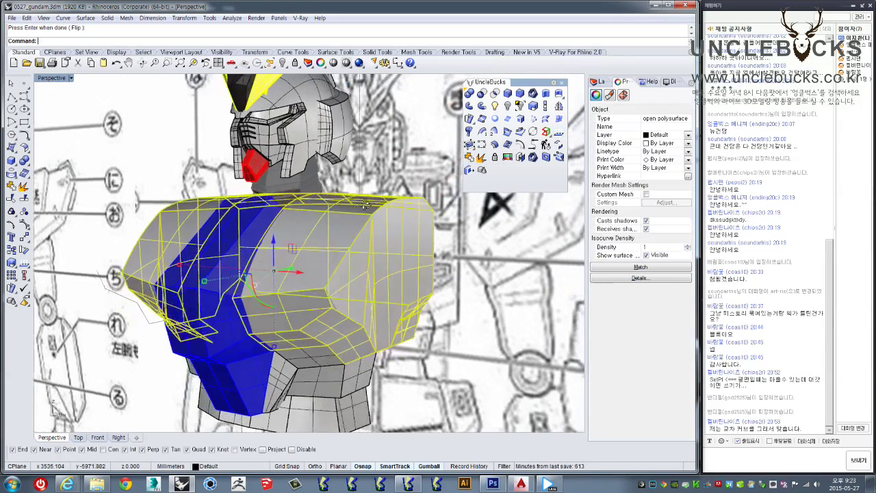
{"action": "left_click", "coordinate": [657, 143]}
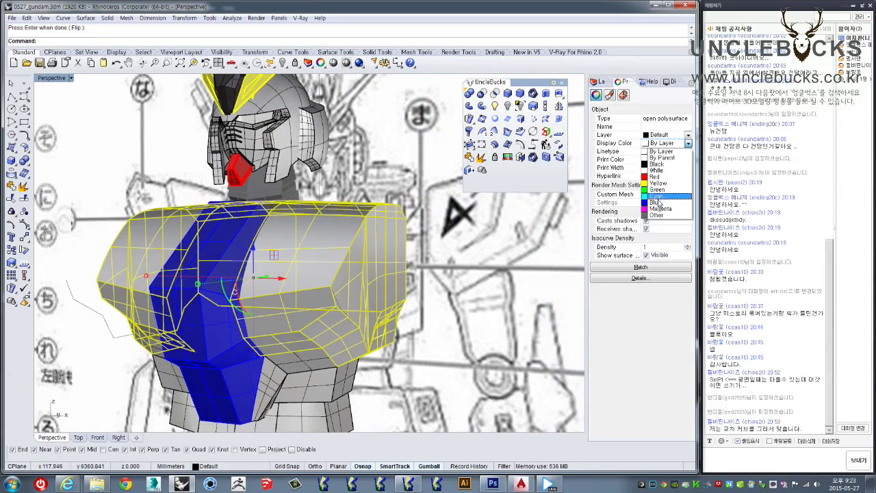
{"action": "left_click", "coordinate": [657, 203]}
{"action": "key", "text": "Escape"}
{"action": "mouse_move", "coordinate": [408, 154]}
{"action": "right_mouse_down"}
{"action": "mouse_move", "coordinate": [346, 213]}
{"action": "mouse_move", "coordinate": [361, 224]}
{"action": "right_mouse_up"}
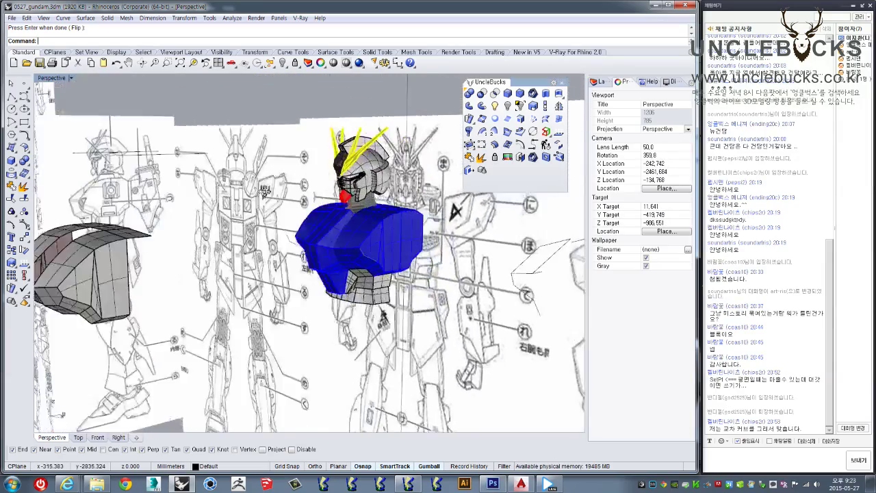
{"action": "mouse_move", "coordinate": [361, 220]}
{"action": "right_mouse_down"}
{"action": "mouse_move", "coordinate": [410, 210]}
{"action": "mouse_move", "coordinate": [375, 230]}
{"action": "right_mouse_up"}
Step: Select the blue chest armour and explode it into separate surfaces
{"action": "left_click", "coordinate": [411, 211]}
{"action": "scroll", "coordinate": [377, 228], "scroll_direction": "up", "scroll_amount": 2}
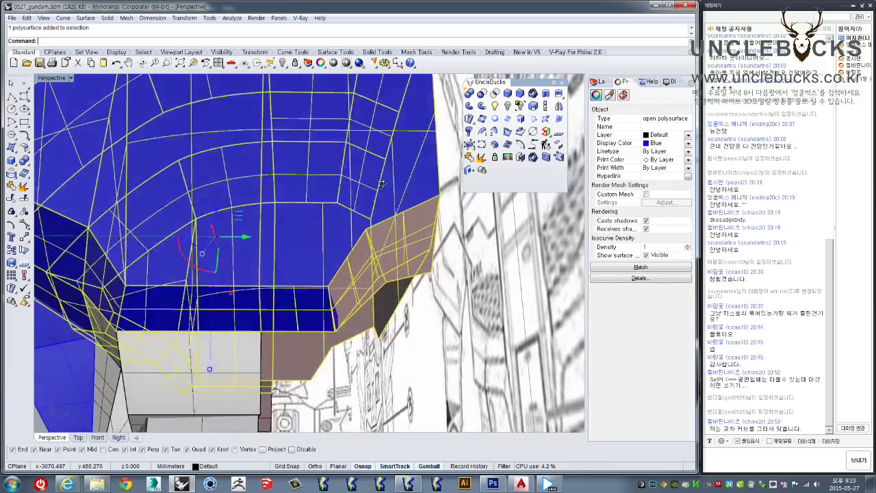
{"action": "scroll", "coordinate": [384, 189], "scroll_direction": "up", "scroll_amount": 2}
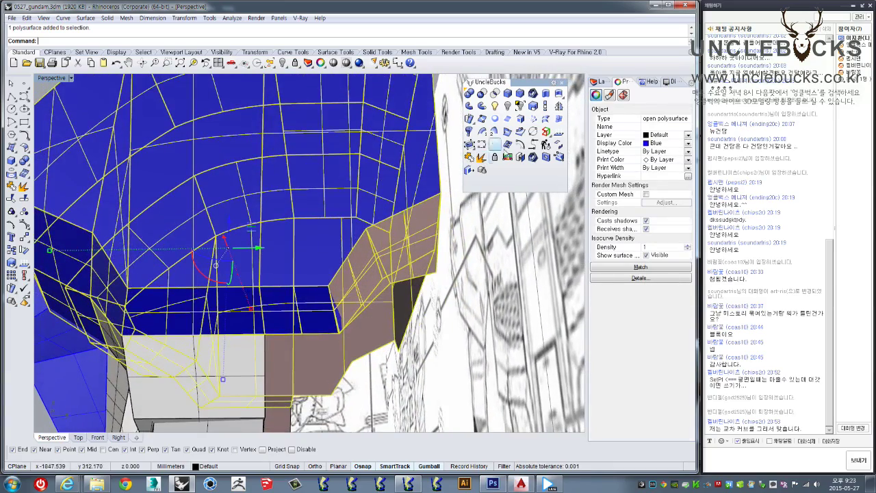
{"action": "right_click_drag", "start_coordinate": [415, 241], "coordinate": [406, 237]}
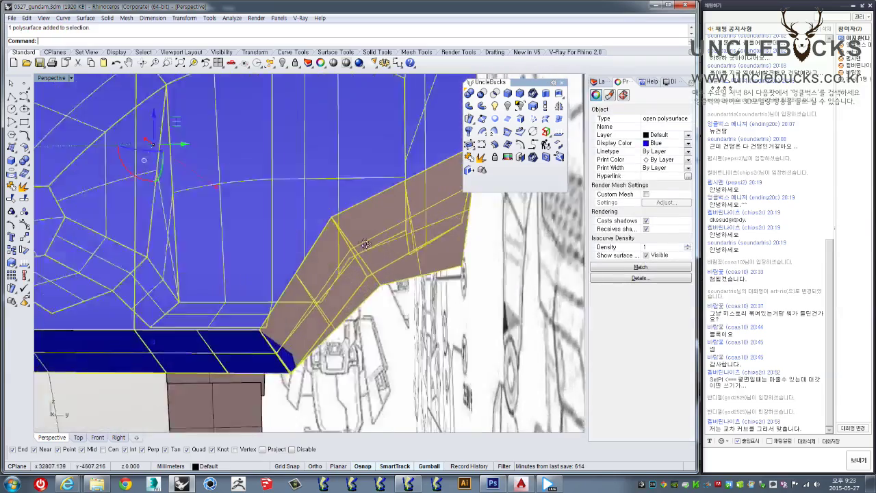
{"action": "scroll", "coordinate": [406, 236], "scroll_direction": "up", "scroll_amount": 5}
{"action": "mouse_move", "coordinate": [293, 230]}
{"action": "right_mouse_down"}
{"action": "mouse_move", "coordinate": [286, 284]}
{"action": "mouse_move", "coordinate": [496, 215]}
{"action": "right_mouse_up"}
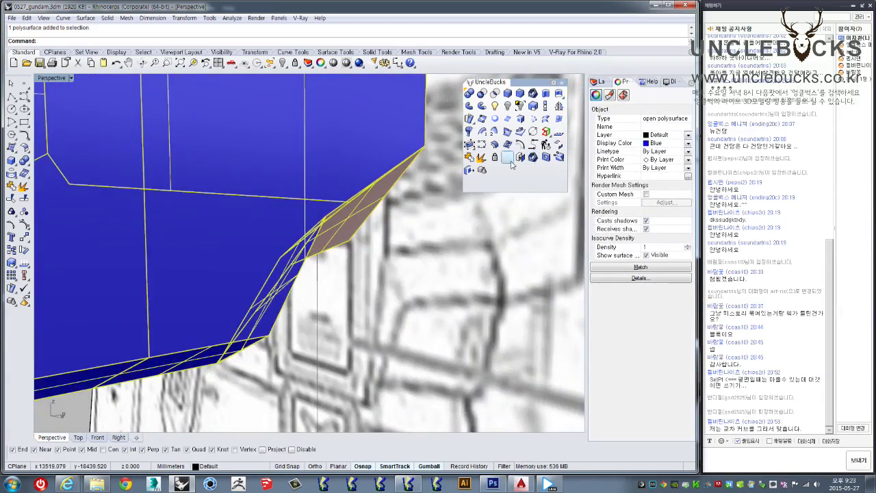
{"action": "left_click", "coordinate": [481, 157]}
Step: Select a lower-edge surface, delete it, then undo the deletion
{"action": "mouse_move", "coordinate": [411, 287]}
{"action": "right_mouse_down"}
{"action": "mouse_move", "coordinate": [384, 240]}
{"action": "mouse_move", "coordinate": [364, 172]}
{"action": "mouse_move", "coordinate": [333, 251]}
{"action": "right_mouse_up"}
{"action": "left_click", "coordinate": [376, 229]}
{"action": "key", "text": "Delete"}
{"action": "mouse_move", "coordinate": [260, 270]}
{"action": "right_mouse_down"}
{"action": "mouse_move", "coordinate": [235, 266]}
{"action": "mouse_move", "coordinate": [240, 302]}
{"action": "mouse_move", "coordinate": [263, 322]}
{"action": "mouse_move", "coordinate": [247, 297]}
{"action": "right_mouse_up"}
{"action": "key", "text": "ctrl+z"}
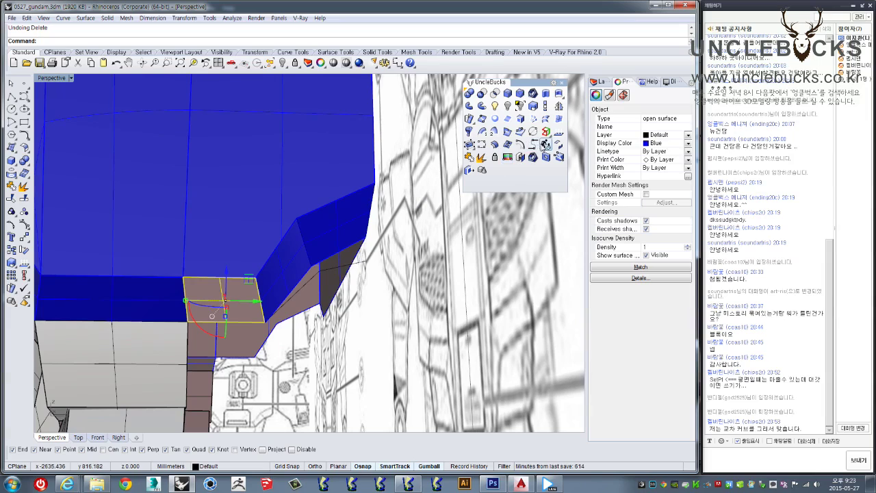
Step: Flip the lower-edge surfaces' directions and join the three into one piece
{"action": "left_click", "coordinate": [557, 134]}
{"action": "key", "text": "Return"}
{"action": "left_click", "coordinate": [280, 278]}
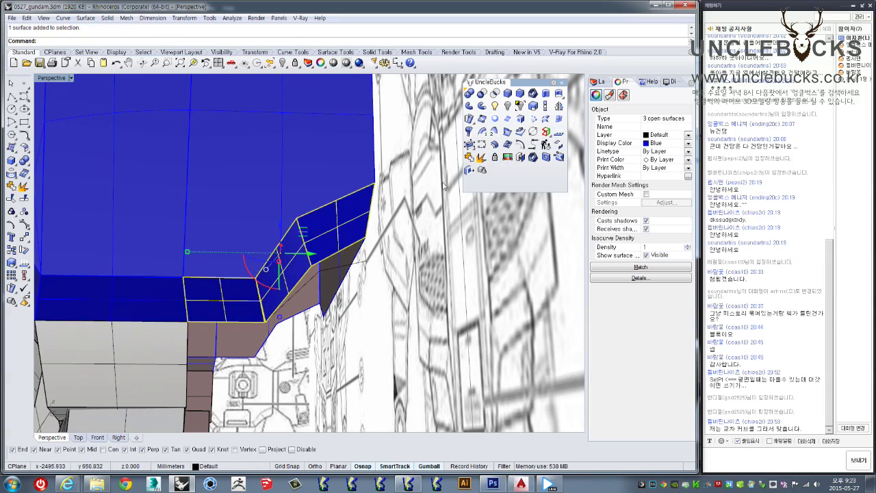
{"action": "left_click", "coordinate": [469, 158]}
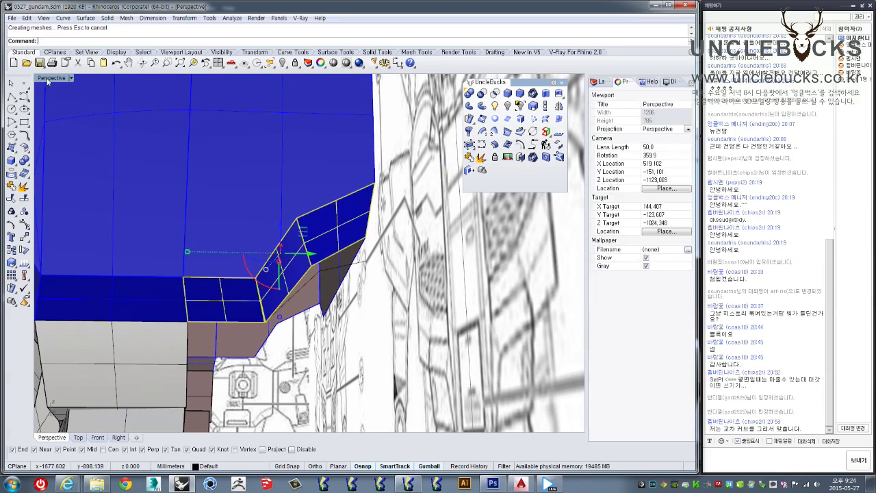
Step: In four-view layout, mirror the lower-edge piece across the chest centreline in Front view
{"action": "double_click", "coordinate": [46, 78]}
{"action": "scroll", "coordinate": [182, 339], "scroll_direction": "up", "scroll_amount": 3}
{"action": "scroll", "coordinate": [181, 339], "scroll_direction": "up", "scroll_amount": 3}
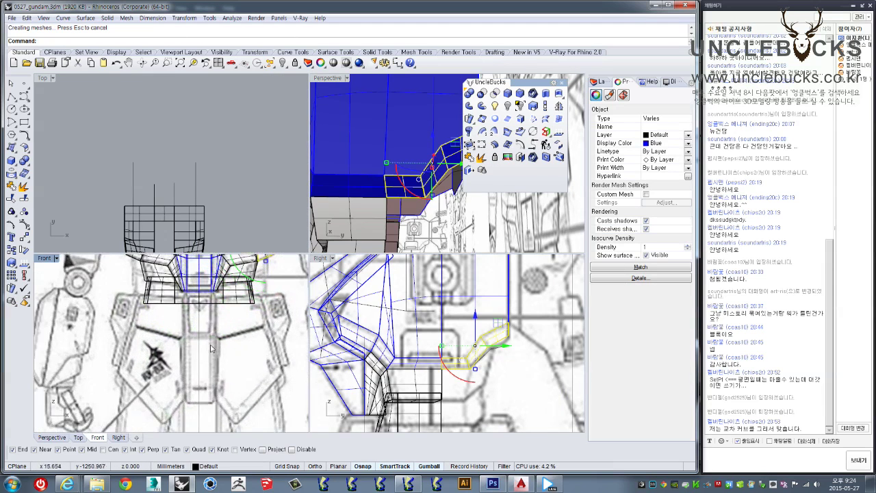
{"action": "scroll", "coordinate": [181, 339], "scroll_direction": "up", "scroll_amount": 2}
{"action": "left_click", "coordinate": [558, 118]}
{"action": "left_click", "coordinate": [200, 343]}
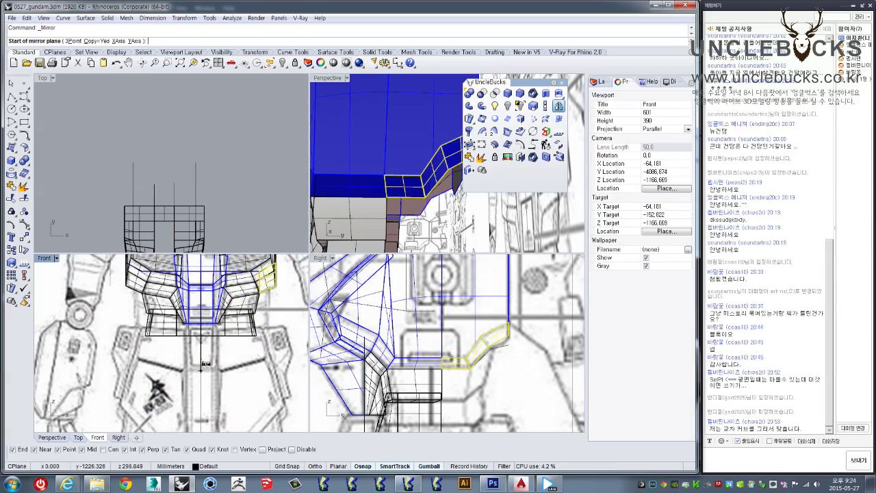
{"action": "left_click", "coordinate": [202, 396]}
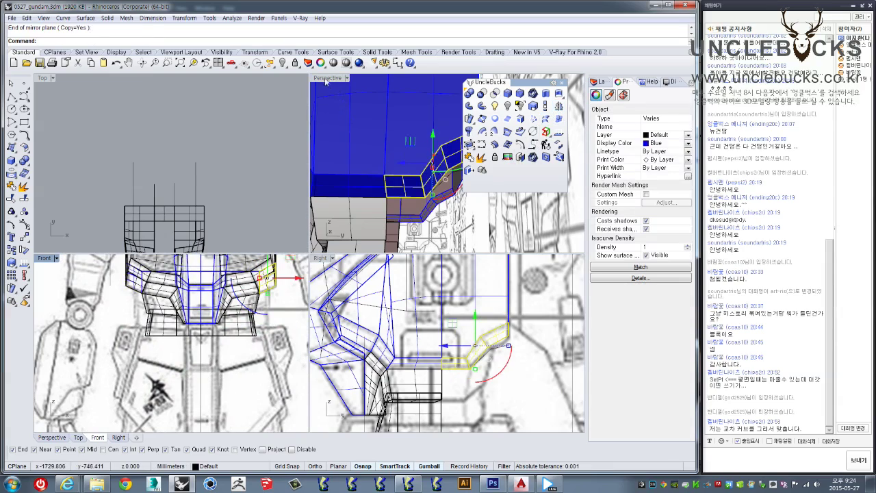
Step: Maximize the Perspective view, pick a chest-front surface, then clear the selection
{"action": "double_click", "coordinate": [326, 81]}
{"action": "scroll", "coordinate": [283, 244], "scroll_direction": "down", "scroll_amount": 2}
{"action": "scroll", "coordinate": [294, 253], "scroll_direction": "down", "scroll_amount": 3}
{"action": "scroll", "coordinate": [272, 277], "scroll_direction": "down", "scroll_amount": 2}
{"action": "mouse_move", "coordinate": [271, 277]}
{"action": "right_mouse_down"}
{"action": "mouse_move", "coordinate": [279, 256]}
{"action": "mouse_move", "coordinate": [238, 267]}
{"action": "mouse_move", "coordinate": [300, 236]}
{"action": "right_mouse_up"}
{"action": "left_click", "coordinate": [265, 275]}
{"action": "key", "text": "Return"}
{"action": "key", "text": "Escape"}
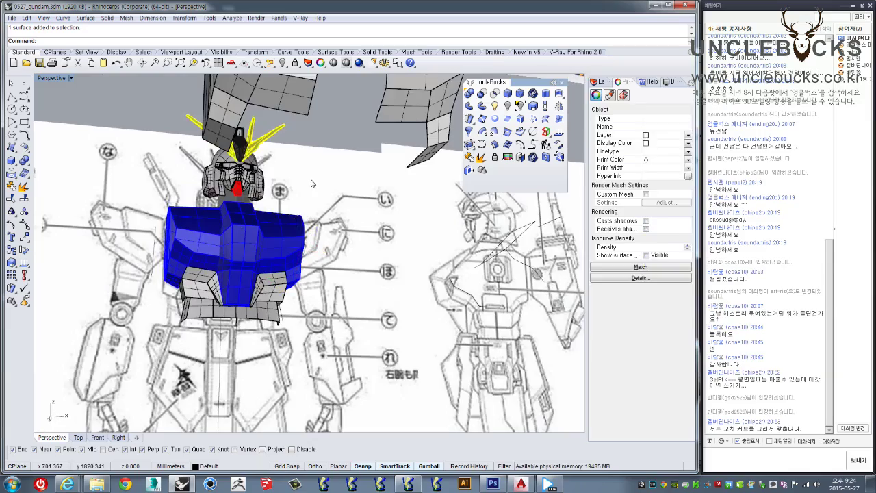
{"action": "scroll", "coordinate": [234, 237], "scroll_direction": "up", "scroll_amount": 3}
{"action": "scroll", "coordinate": [270, 228], "scroll_direction": "up", "scroll_amount": 3}
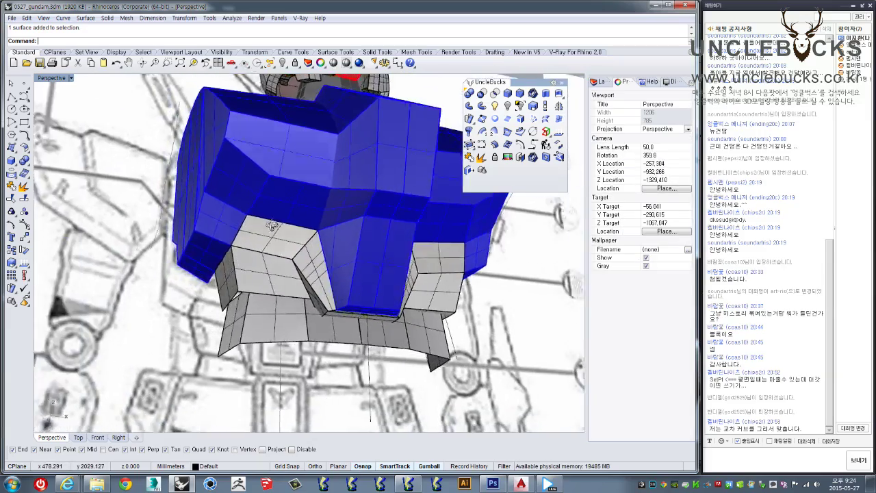
{"action": "right_click_drag", "start_coordinate": [271, 228], "coordinate": [219, 276]}
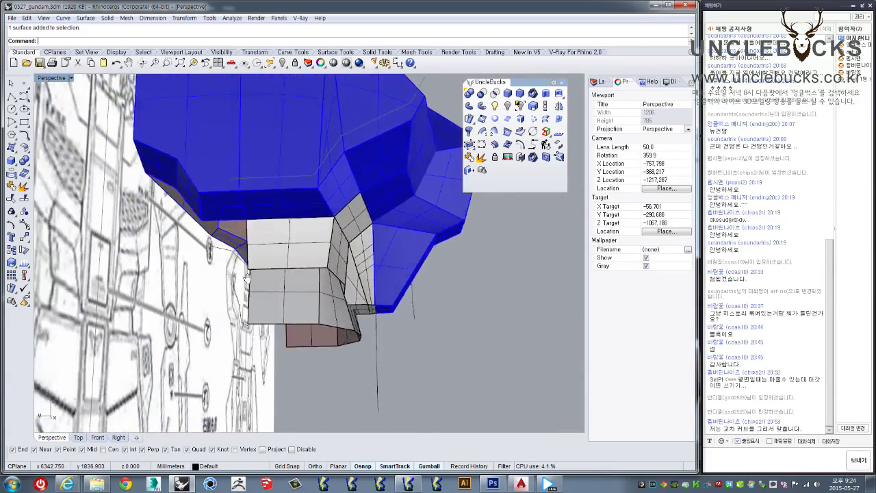
{"action": "right_click_drag", "start_coordinate": [219, 276], "coordinate": [226, 260]}
{"action": "right_click_drag", "start_coordinate": [307, 234], "coordinate": [269, 252]}
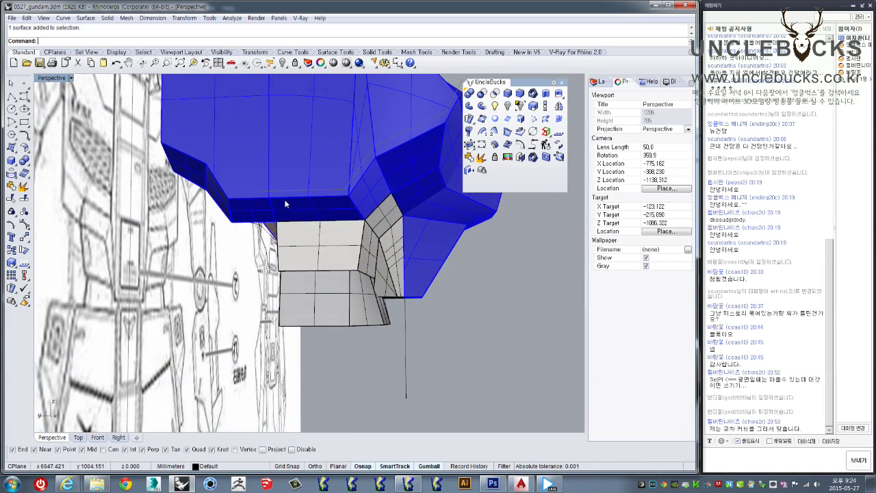
{"action": "mouse_move", "coordinate": [286, 230]}
{"action": "right_mouse_down"}
{"action": "mouse_move", "coordinate": [278, 235]}
{"action": "mouse_move", "coordinate": [289, 222]}
{"action": "mouse_move", "coordinate": [342, 258]}
{"action": "mouse_move", "coordinate": [416, 226]}
{"action": "mouse_move", "coordinate": [197, 270]}
{"action": "mouse_move", "coordinate": [387, 184]}
{"action": "right_mouse_up"}
{"action": "left_click", "coordinate": [289, 223]}
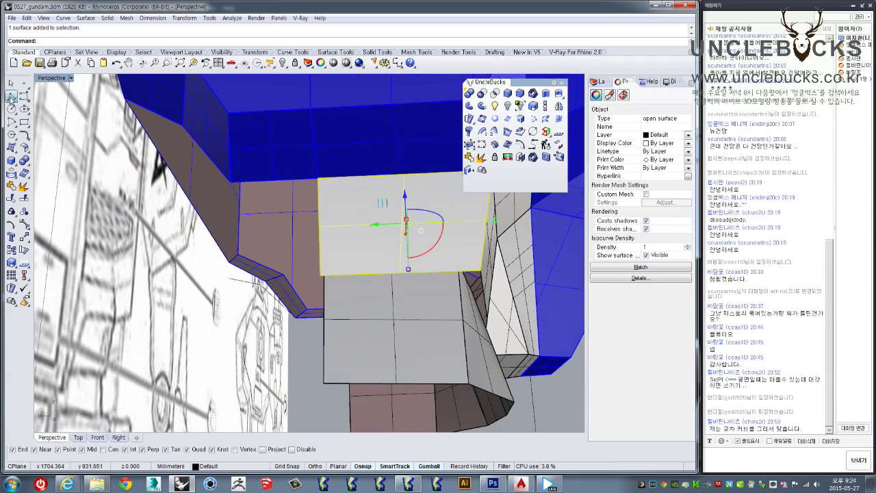
Step: Draw a straight guide polyline down the grey plate's edge to its lower-left corner
{"action": "left_click", "coordinate": [11, 96]}
{"action": "left_click", "coordinate": [319, 180]}
{"action": "left_click", "coordinate": [315, 273]}
{"action": "key", "text": "Return"}
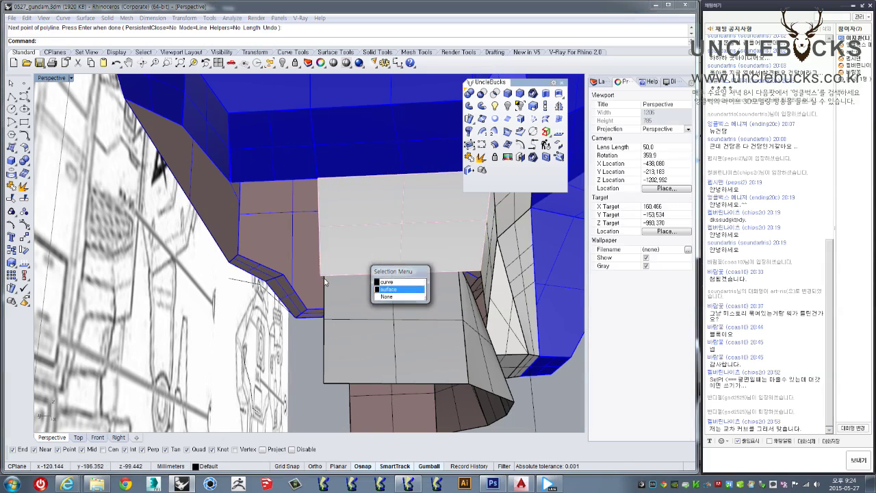
{"action": "left_click", "coordinate": [400, 288]}
{"action": "right_click_drag", "start_coordinate": [297, 166], "coordinate": [301, 348]}
{"action": "left_click", "coordinate": [352, 300]}
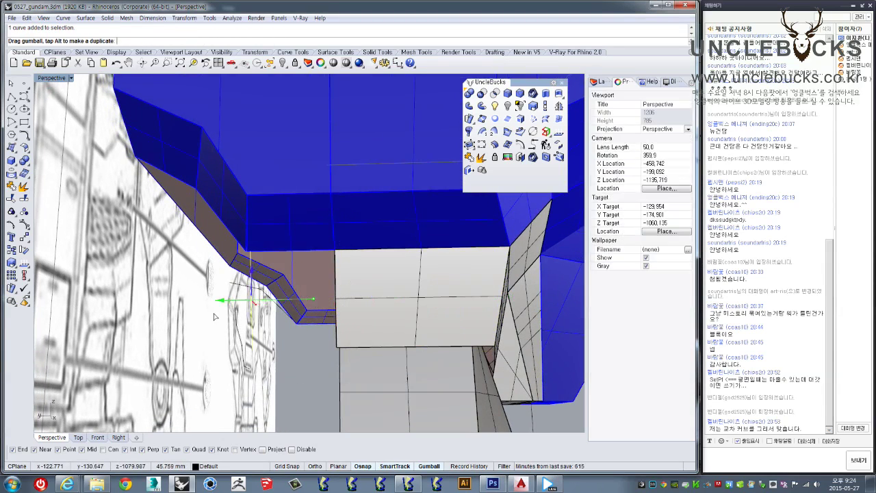
Step: Delete the blue underside surface beneath the chest armour's lower edge
{"action": "mouse_move", "coordinate": [315, 303]}
{"action": "right_mouse_down"}
{"action": "mouse_move", "coordinate": [356, 279]}
{"action": "mouse_move", "coordinate": [345, 289]}
{"action": "right_mouse_up"}
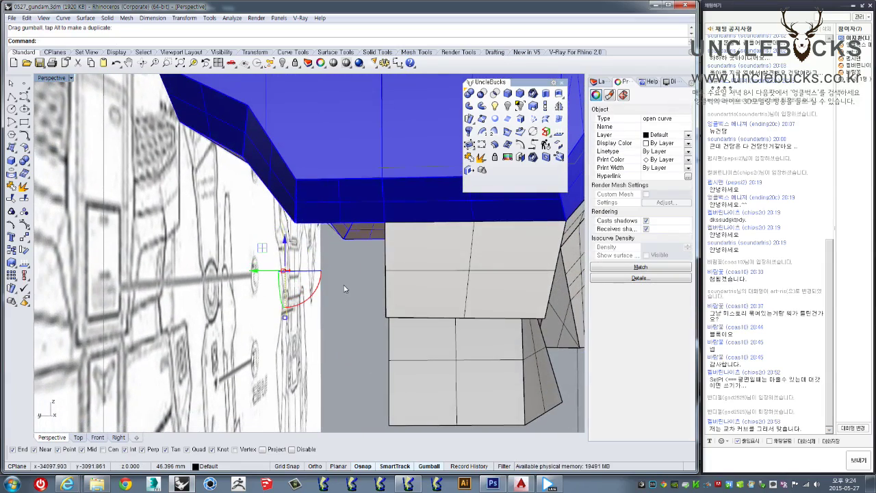
{"action": "right_click_drag", "start_coordinate": [304, 248], "coordinate": [317, 245]}
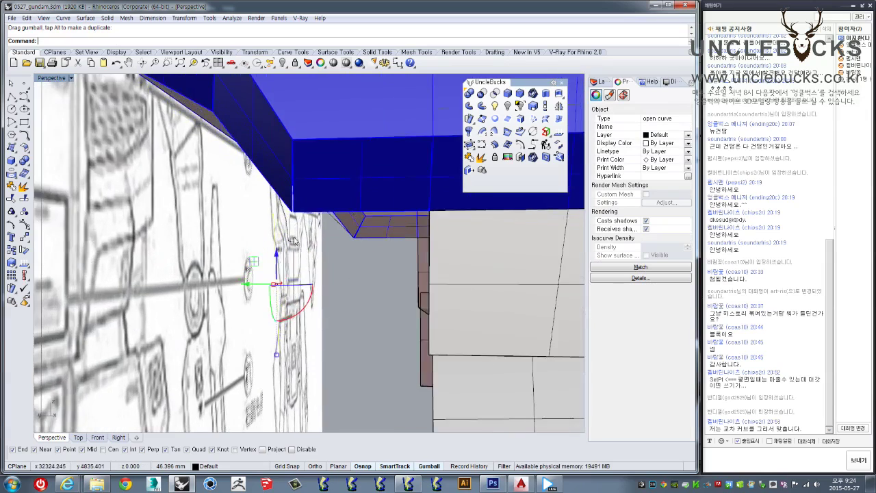
{"action": "mouse_move", "coordinate": [318, 170]}
{"action": "right_mouse_down"}
{"action": "mouse_move", "coordinate": [313, 212]}
{"action": "mouse_move", "coordinate": [298, 215]}
{"action": "mouse_move", "coordinate": [333, 264]}
{"action": "mouse_move", "coordinate": [290, 278]}
{"action": "right_mouse_up"}
{"action": "left_click", "coordinate": [320, 240]}
{"action": "key", "text": "Delete"}
Step: Delete the small trapezoid surface next to the slanted band
{"action": "scroll", "coordinate": [288, 278], "scroll_direction": "up", "scroll_amount": 2}
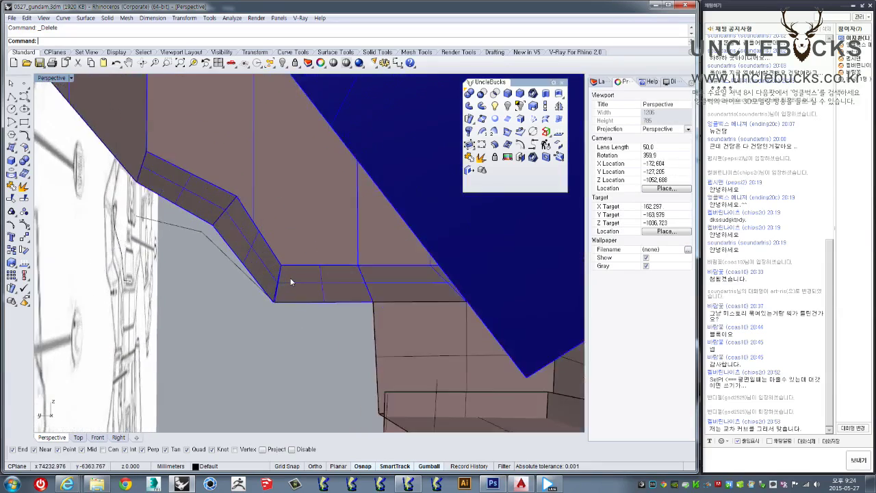
{"action": "scroll", "coordinate": [289, 278], "scroll_direction": "up", "scroll_amount": 2}
{"action": "scroll", "coordinate": [288, 278], "scroll_direction": "up", "scroll_amount": 2}
{"action": "left_click", "coordinate": [249, 241]}
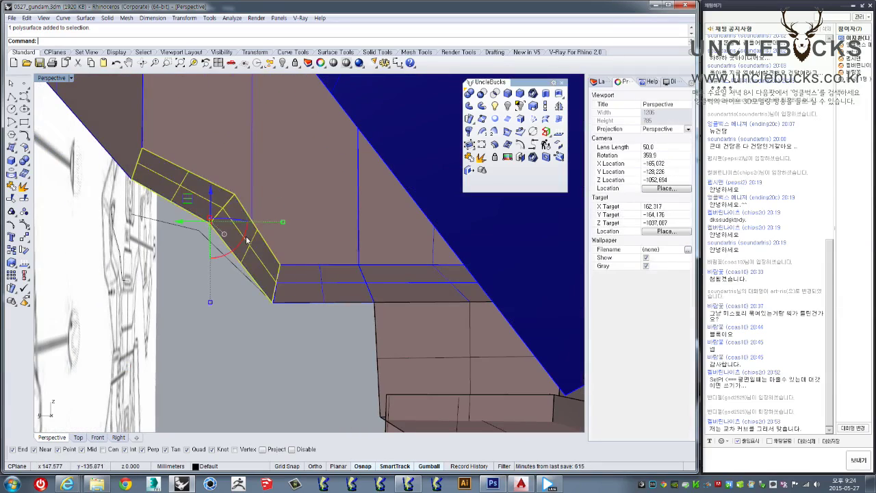
{"action": "right_click_drag", "start_coordinate": [249, 241], "coordinate": [269, 263]}
{"action": "scroll", "coordinate": [269, 263], "scroll_direction": "down", "scroll_amount": 5}
{"action": "left_click", "coordinate": [279, 274]}
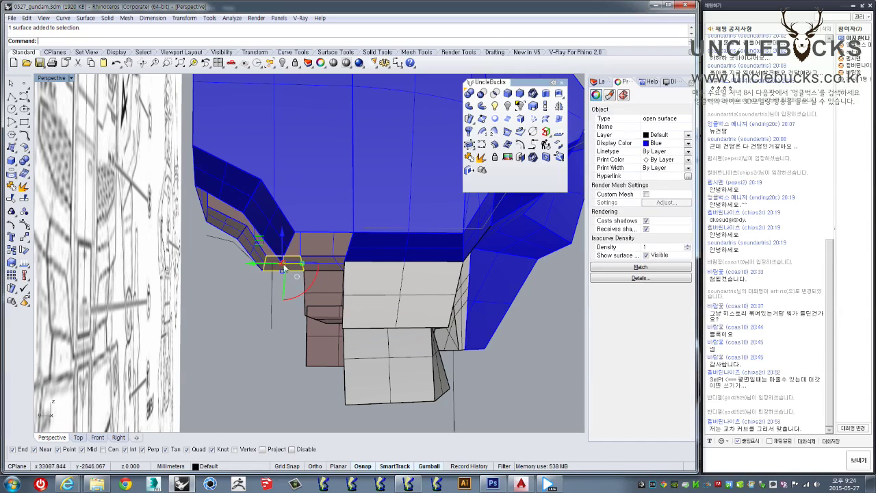
{"action": "key", "text": "Delete"}
{"action": "scroll", "coordinate": [365, 219], "scroll_direction": "up", "scroll_amount": 4}
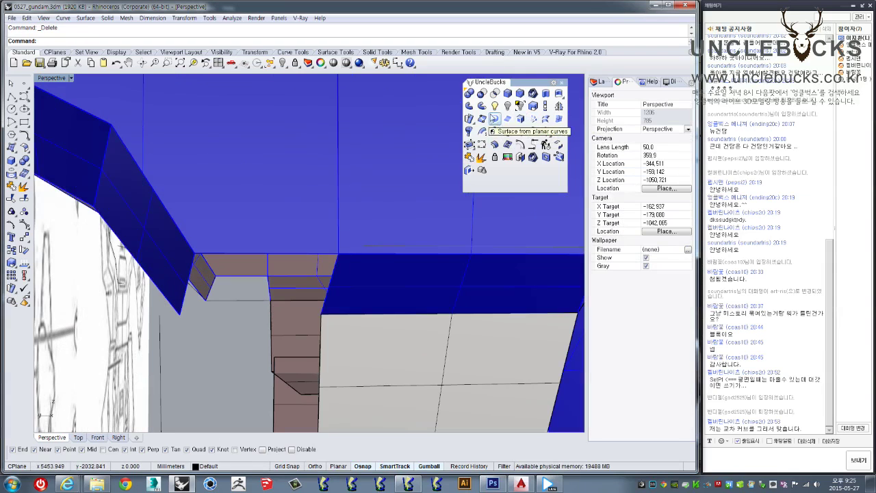
Step: Create a four-corner SrfPt patch filling the gap under the chest armour
{"action": "left_click", "coordinate": [181, 315]}
{"action": "left_click", "coordinate": [195, 253]}
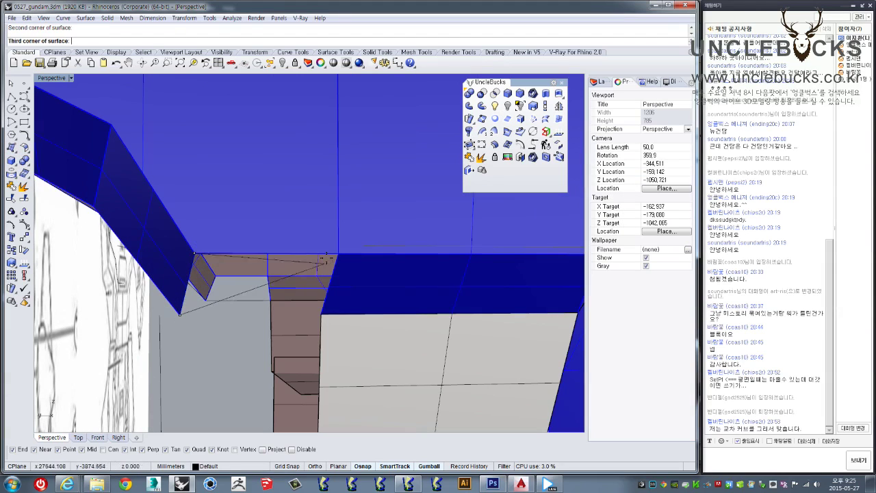
{"action": "left_click", "coordinate": [333, 253]}
{"action": "left_click", "coordinate": [322, 315]}
{"action": "mouse_move", "coordinate": [222, 319]}
{"action": "right_mouse_down"}
{"action": "mouse_move", "coordinate": [216, 297]}
{"action": "mouse_move", "coordinate": [227, 281]}
{"action": "mouse_move", "coordinate": [224, 301]}
{"action": "mouse_move", "coordinate": [520, 156]}
{"action": "right_mouse_up"}
Step: Check the patch's surface direction with Dir and keep it as is
{"action": "left_click", "coordinate": [225, 278]}
{"action": "scroll", "coordinate": [226, 278], "scroll_direction": "down", "scroll_amount": 3}
{"action": "scroll", "coordinate": [225, 301], "scroll_direction": "up", "scroll_amount": 2}
{"action": "left_click", "coordinate": [556, 135]}
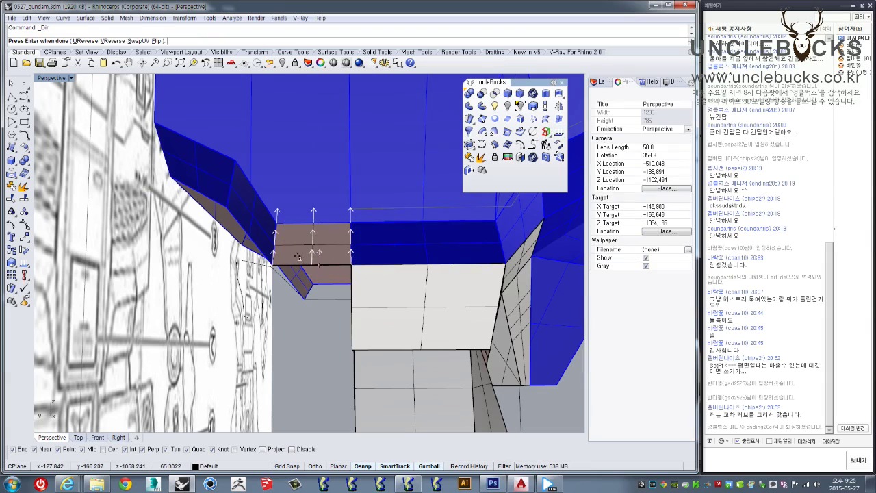
{"action": "key", "text": "Return"}
{"action": "right_click_drag", "start_coordinate": [310, 291], "coordinate": [384, 260]}
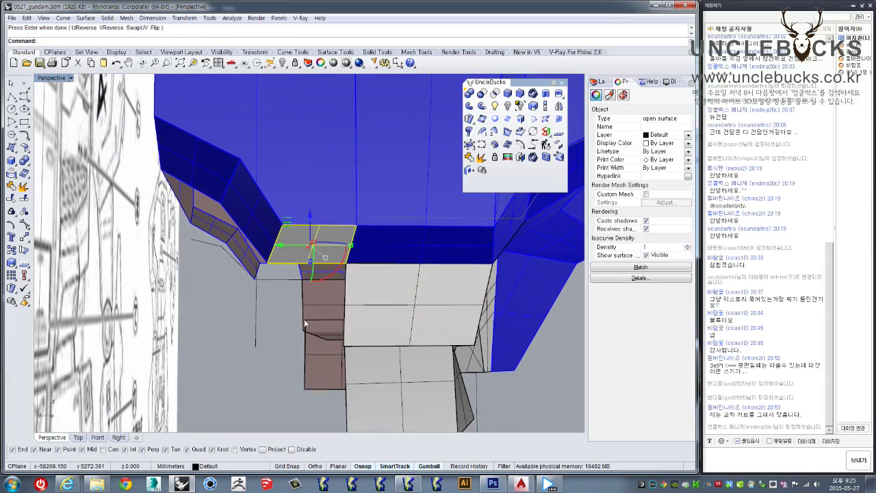
Step: Set the patch's display colour to Blue
{"action": "left_click", "coordinate": [650, 143]}
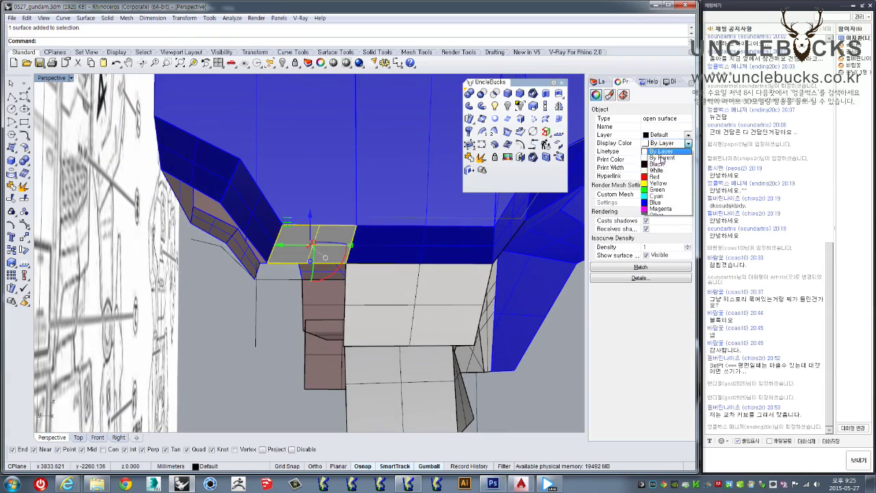
{"action": "left_click", "coordinate": [654, 202]}
{"action": "left_click", "coordinate": [256, 364]}
{"action": "left_click", "coordinate": [307, 253]}
{"action": "right_click_drag", "start_coordinate": [308, 253], "coordinate": [216, 214]}
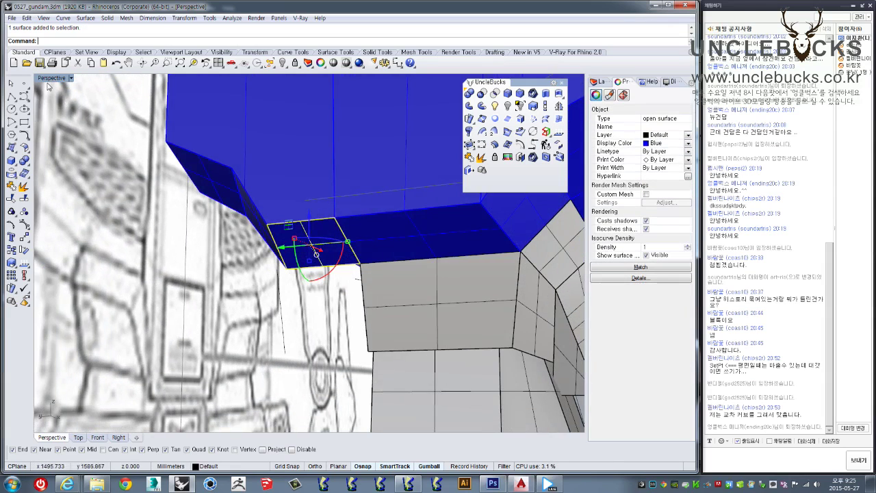
{"action": "left_click", "coordinate": [48, 87]}
{"action": "double_click", "coordinate": [52, 78]}
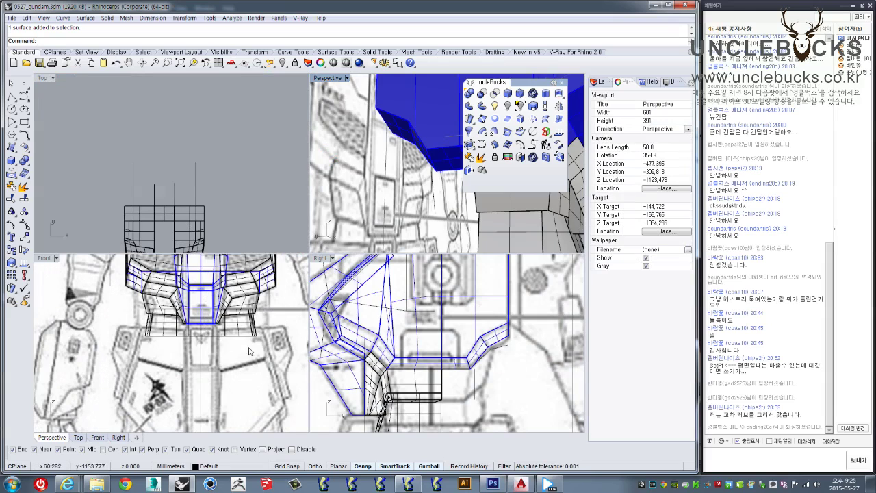
Step: Mirror a copy of the blue patch across the model centre in the Front view
{"action": "left_click", "coordinate": [444, 162]}
{"action": "right_click_drag", "start_coordinate": [165, 336], "coordinate": [160, 342]}
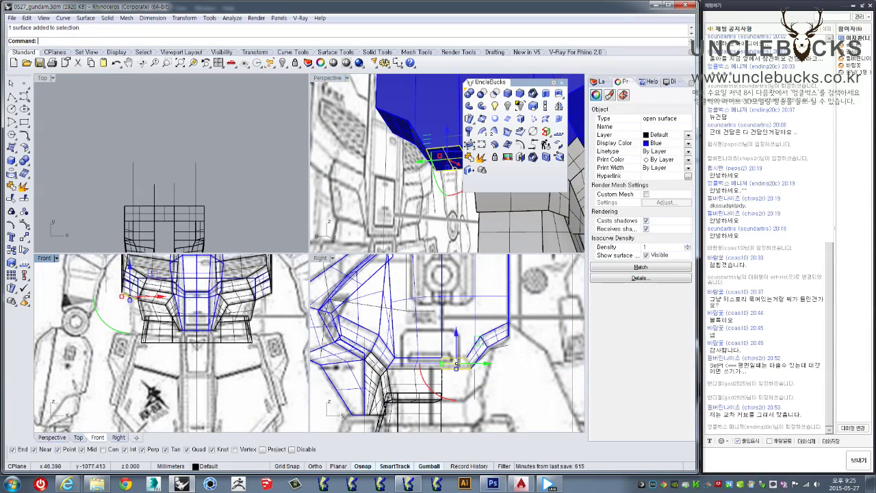
{"action": "left_click", "coordinate": [559, 117]}
{"action": "left_click", "coordinate": [198, 288]}
{"action": "left_click", "coordinate": [198, 379]}
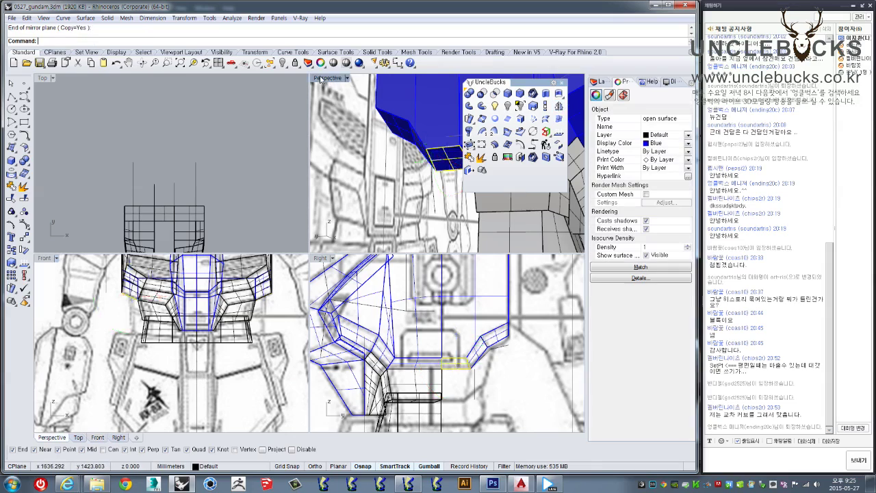
{"action": "double_click", "coordinate": [321, 79]}
{"action": "right_click_drag", "start_coordinate": [322, 158], "coordinate": [288, 226]}
{"action": "scroll", "coordinate": [276, 273], "scroll_direction": "up", "scroll_amount": 5}
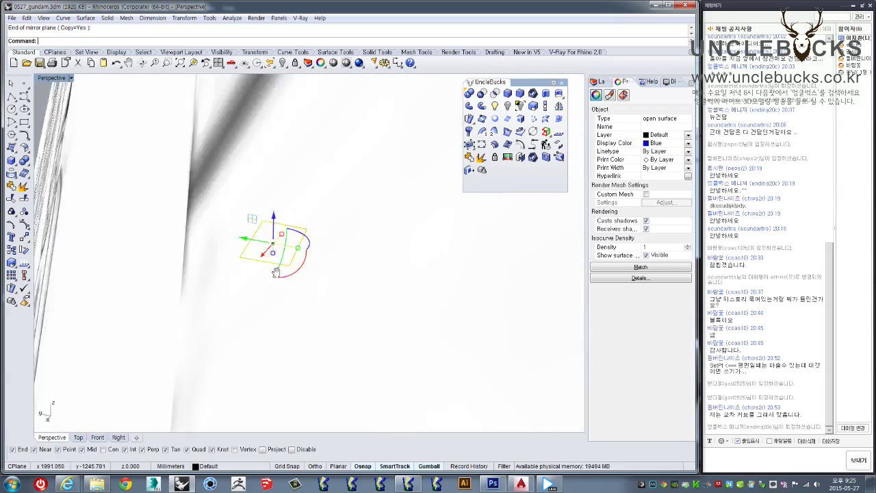
{"action": "scroll", "coordinate": [275, 273], "scroll_direction": "down", "scroll_amount": 5}
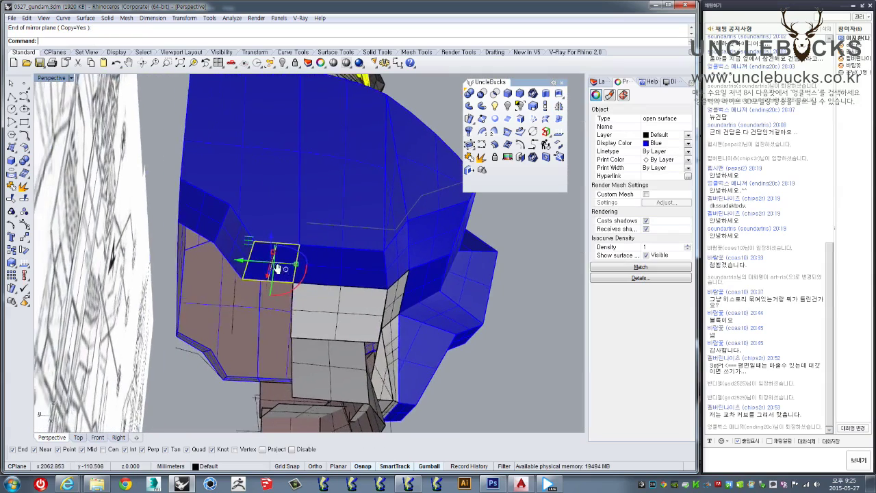
Step: Join the patches and surrounding blue chest surfaces into one polysurface
{"action": "mouse_move", "coordinate": [158, 130]}
{"action": "left_mouse_down"}
{"action": "mouse_move", "coordinate": [342, 381]}
{"action": "mouse_move", "coordinate": [329, 382]}
{"action": "left_mouse_up"}
{"action": "right_click_drag", "start_coordinate": [330, 382], "coordinate": [348, 182]}
{"action": "left_click", "coordinate": [348, 182], "text": "shift"}
{"action": "right_click_drag", "start_coordinate": [240, 157], "coordinate": [201, 199]}
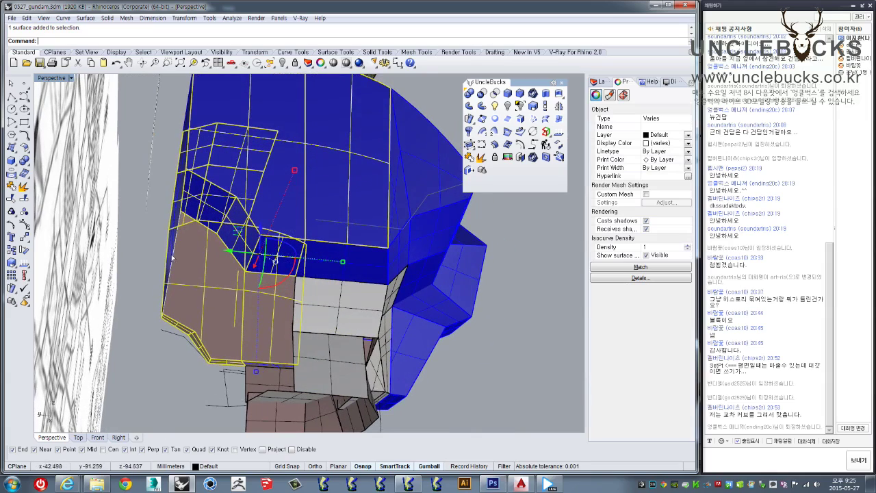
{"action": "left_click", "coordinate": [470, 145]}
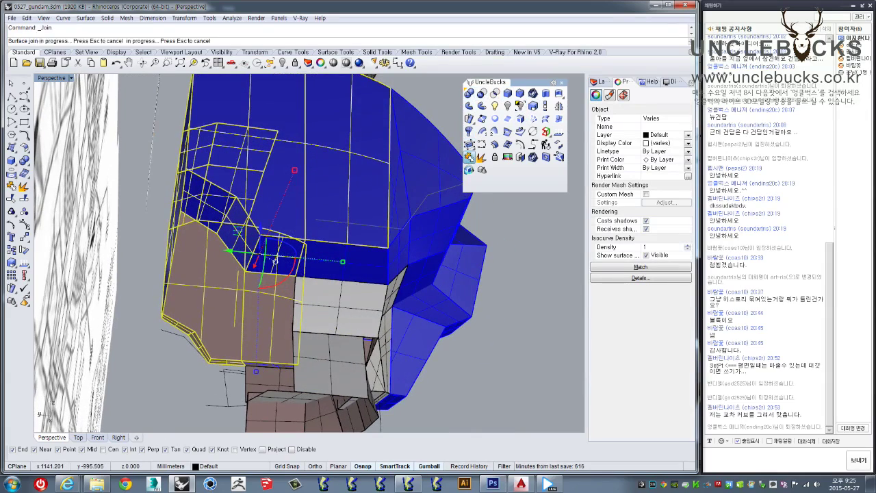
{"action": "mouse_move", "coordinate": [492, 386]}
{"action": "right_mouse_down"}
{"action": "mouse_move", "coordinate": [308, 287]}
{"action": "mouse_move", "coordinate": [517, 372]}
{"action": "mouse_move", "coordinate": [291, 376]}
{"action": "mouse_move", "coordinate": [332, 328]}
{"action": "right_mouse_up"}
{"action": "left_click", "coordinate": [277, 278]}
{"action": "key", "text": "Escape"}
Step: Move the guide curve's end point slightly to a new position
{"action": "left_click", "coordinate": [263, 375]}
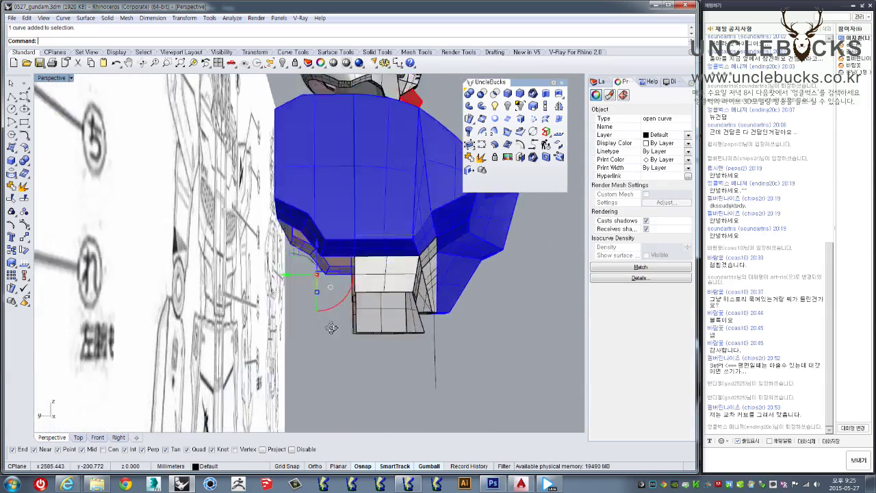
{"action": "scroll", "coordinate": [332, 328], "scroll_direction": "up", "scroll_amount": 2}
{"action": "scroll", "coordinate": [331, 328], "scroll_direction": "up", "scroll_amount": 2}
{"action": "scroll", "coordinate": [331, 328], "scroll_direction": "up", "scroll_amount": 2}
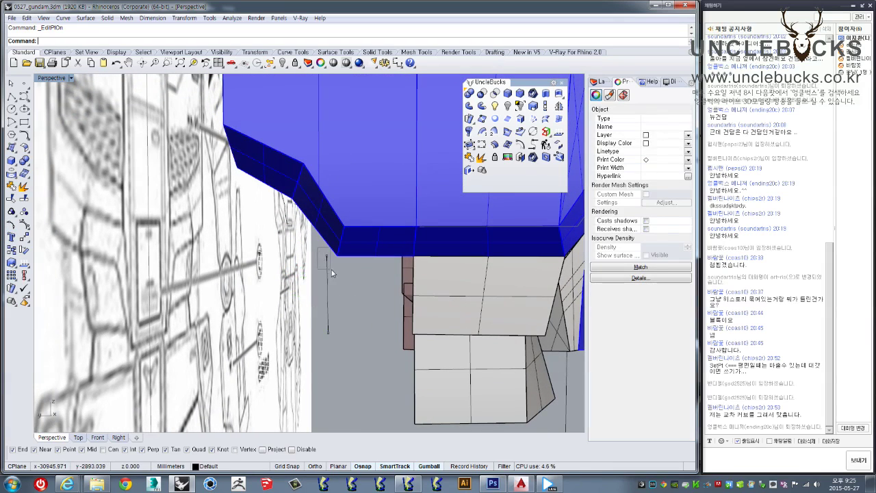
{"action": "left_click", "coordinate": [304, 273]}
{"action": "type", "text": "m"}
{"action": "key", "text": "Return"}
{"action": "left_click", "coordinate": [314, 233]}
{"action": "left_click", "coordinate": [320, 233]}
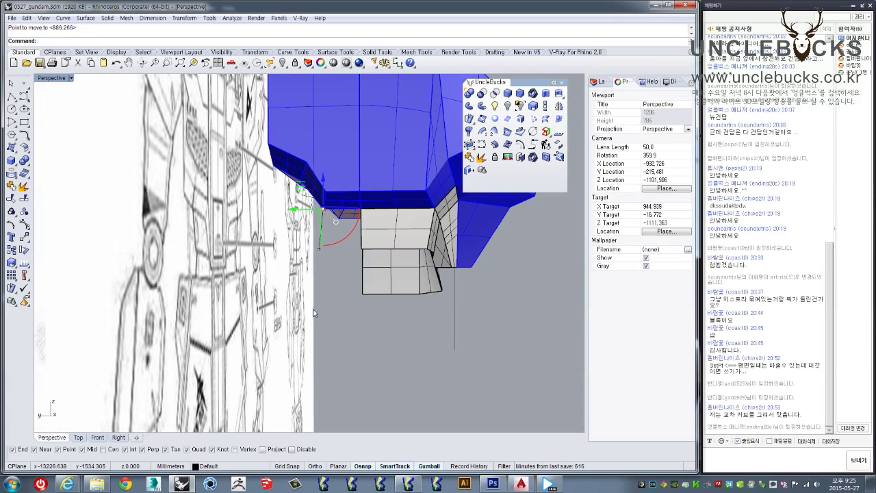
Step: Move the guide curve beside the chest into place under the armour
{"action": "left_click", "coordinate": [312, 230]}
{"action": "left_click", "coordinate": [194, 66]}
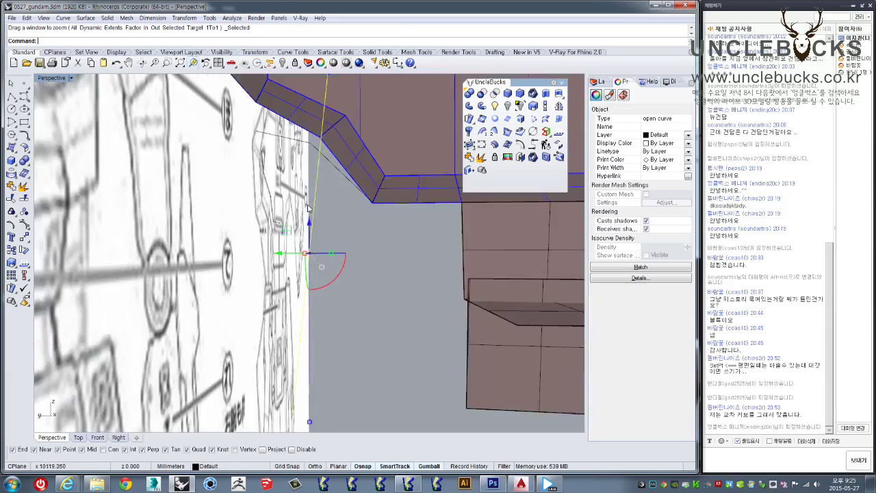
{"action": "mouse_move", "coordinate": [450, 323]}
{"action": "right_mouse_down"}
{"action": "mouse_move", "coordinate": [478, 284]}
{"action": "mouse_move", "coordinate": [448, 276]}
{"action": "mouse_move", "coordinate": [429, 313]}
{"action": "mouse_move", "coordinate": [429, 358]}
{"action": "mouse_move", "coordinate": [485, 331]}
{"action": "mouse_move", "coordinate": [376, 302]}
{"action": "right_mouse_up"}
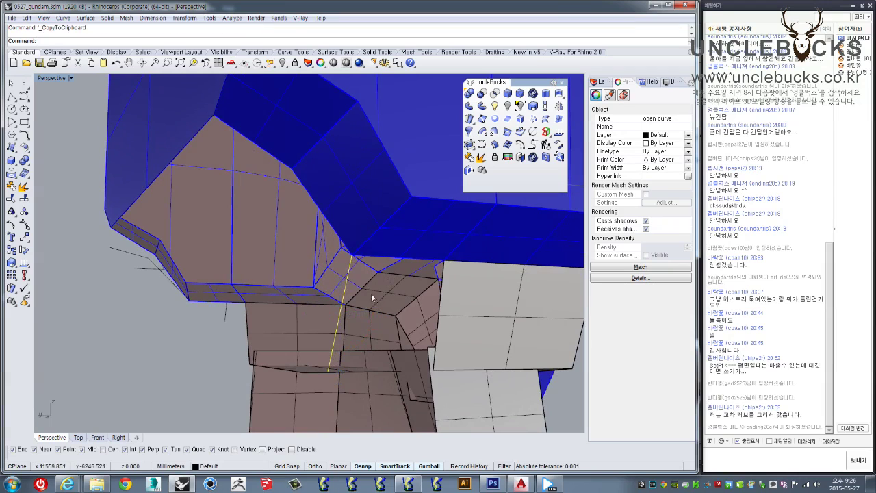
{"action": "type", "text": "m"}
{"action": "key", "text": "Return"}
{"action": "left_click", "coordinate": [340, 241]}
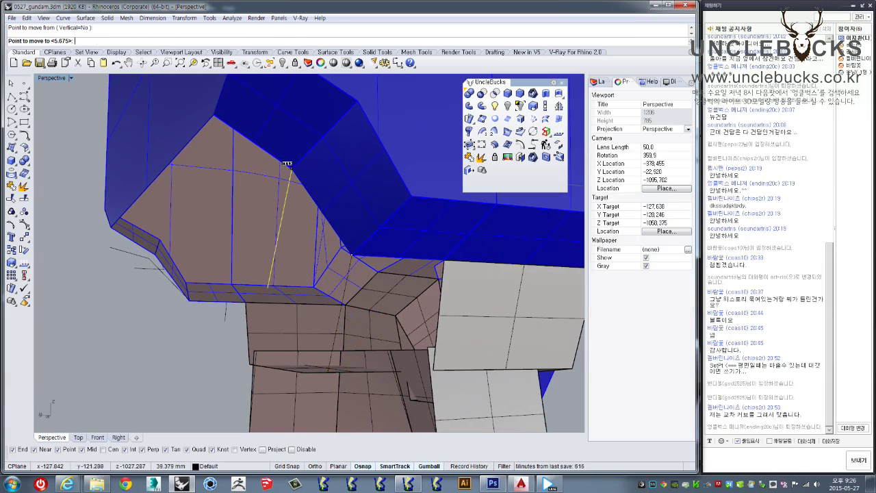
{"action": "mouse_move", "coordinate": [298, 275]}
{"action": "right_mouse_down"}
{"action": "mouse_move", "coordinate": [267, 267]}
{"action": "mouse_move", "coordinate": [386, 237]}
{"action": "right_mouse_up"}
{"action": "key", "text": "Escape"}
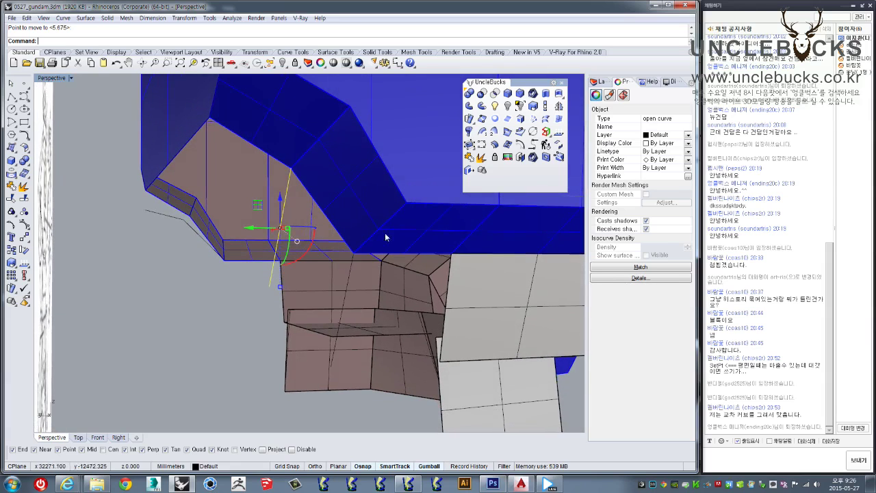
Step: Stretch the first vertical guide curve downward with Scale1D from its top vertex
{"action": "left_click", "coordinate": [280, 228]}
{"action": "mouse_move", "coordinate": [193, 301]}
{"action": "right_mouse_down"}
{"action": "mouse_move", "coordinate": [302, 270]}
{"action": "mouse_move", "coordinate": [265, 239]}
{"action": "mouse_move", "coordinate": [280, 246]}
{"action": "mouse_move", "coordinate": [262, 209]}
{"action": "right_mouse_up"}
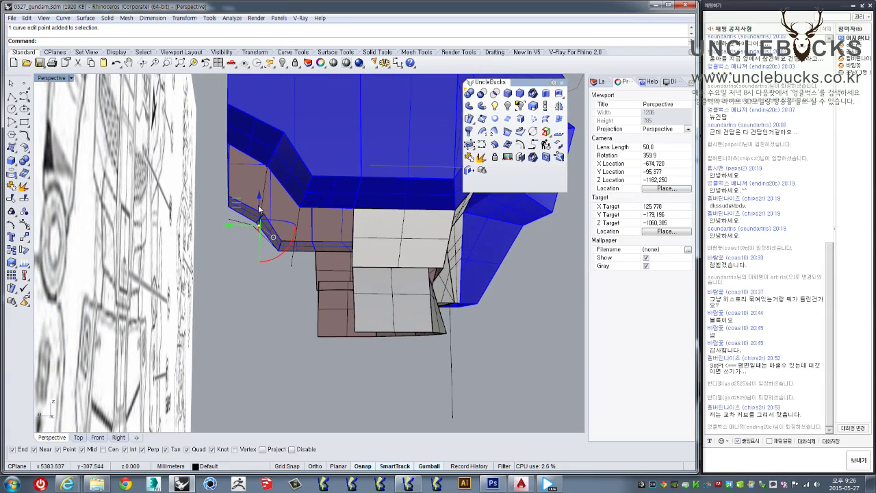
{"action": "scroll", "coordinate": [277, 213], "scroll_direction": "up", "scroll_amount": 3}
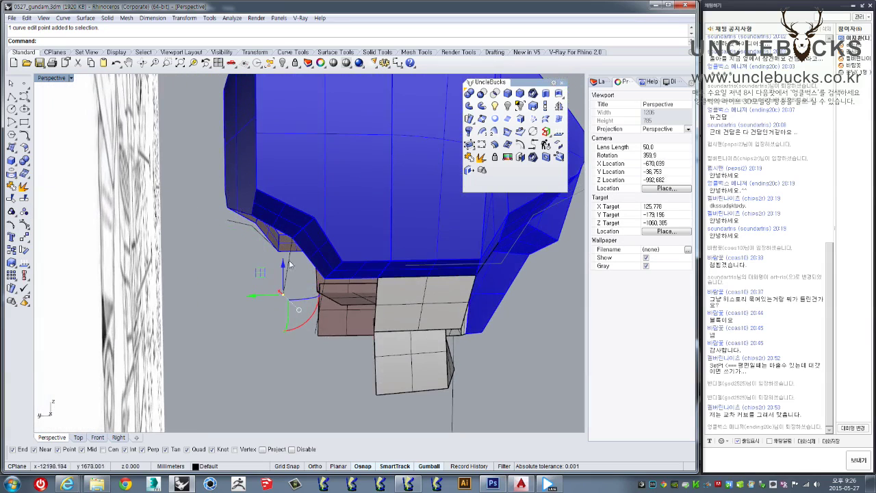
{"action": "right_click_drag", "start_coordinate": [277, 260], "coordinate": [289, 274]}
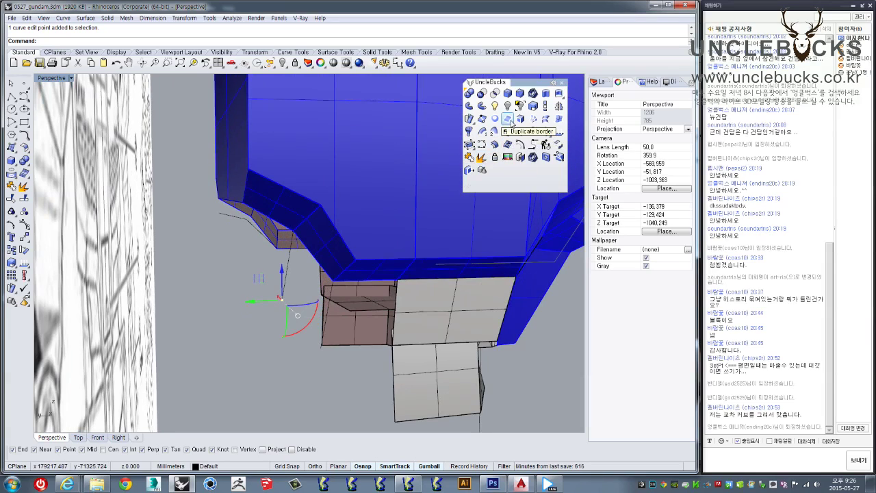
{"action": "left_click", "coordinate": [546, 106]}
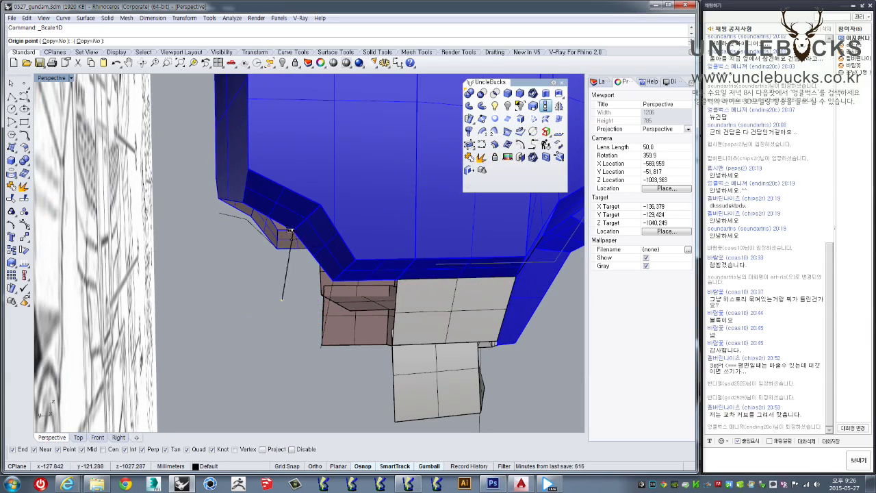
{"action": "left_click", "coordinate": [291, 230]}
{"action": "left_click", "coordinate": [277, 299]}
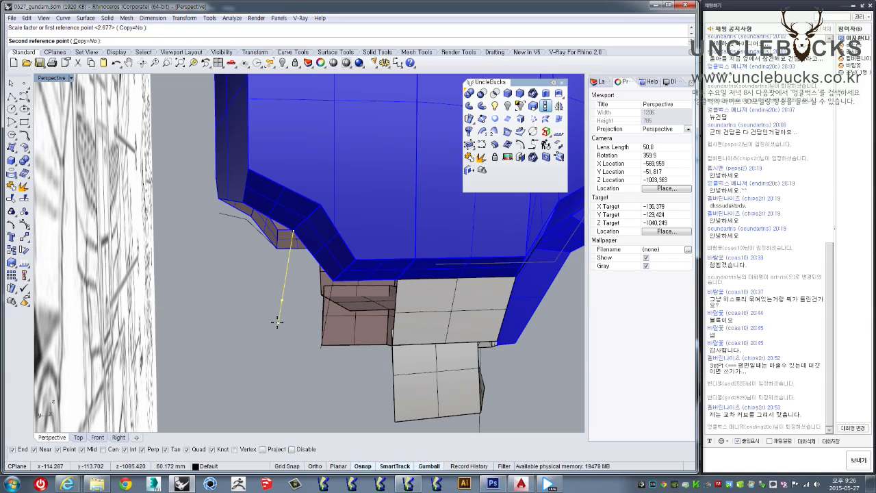
{"action": "left_click", "coordinate": [276, 315]}
{"action": "mouse_move", "coordinate": [277, 315]}
{"action": "right_mouse_down"}
{"action": "mouse_move", "coordinate": [308, 307]}
{"action": "mouse_move", "coordinate": [300, 306]}
{"action": "right_mouse_up"}
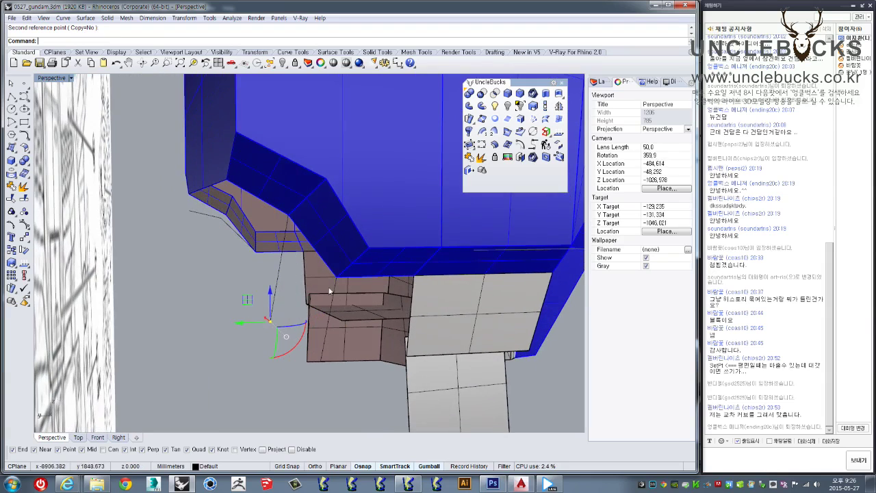
Step: Stretch the second guide curve downward with Scale1D and start a Loft from it
{"action": "left_click", "coordinate": [545, 107]}
{"action": "left_click", "coordinate": [319, 359]}
{"action": "left_click", "coordinate": [269, 321]}
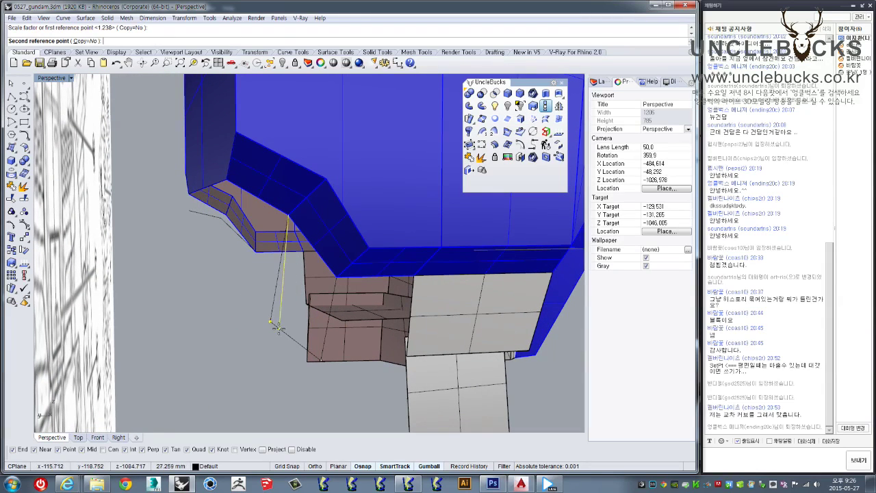
{"action": "left_click", "coordinate": [278, 328]}
{"action": "mouse_move", "coordinate": [278, 328]}
{"action": "right_mouse_down"}
{"action": "mouse_move", "coordinate": [274, 339]}
{"action": "mouse_move", "coordinate": [301, 313]}
{"action": "right_mouse_up"}
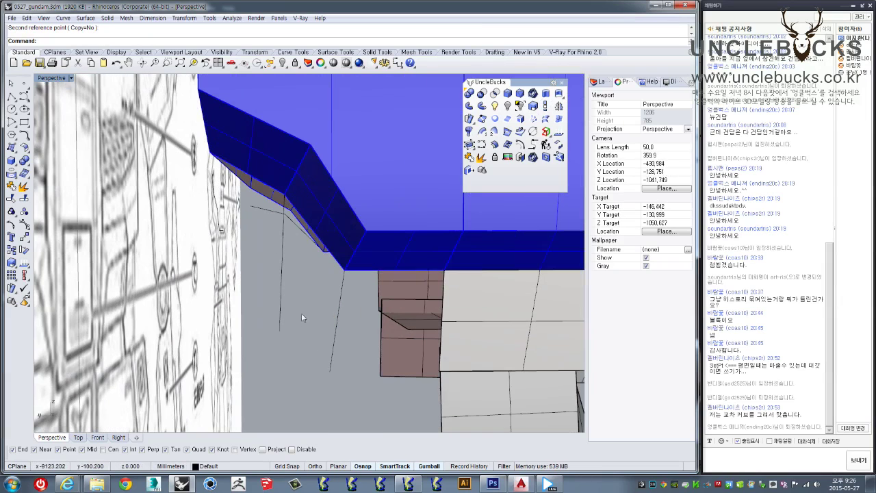
{"action": "left_click", "coordinate": [282, 312]}
{"action": "left_click", "coordinate": [545, 120]}
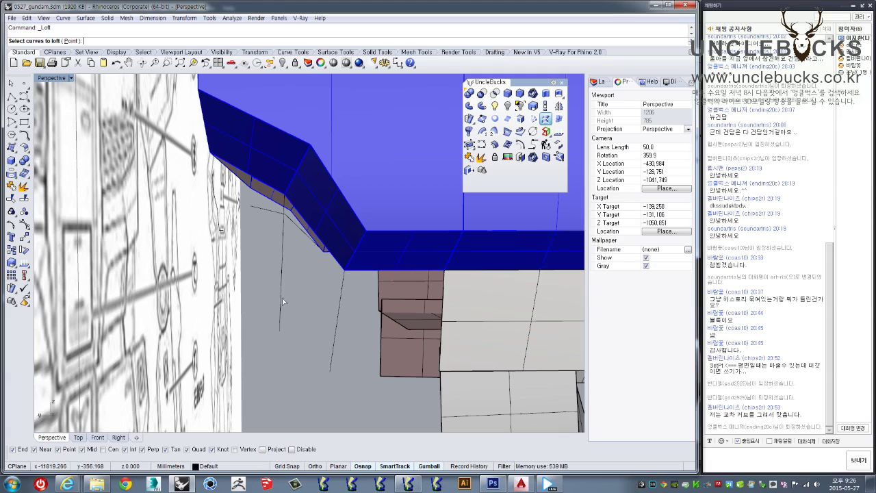
Step: Loft the side plate from the guide curves, then loft a front plate between panel edges
{"action": "key", "text": "Return"}
{"action": "right_click_drag", "start_coordinate": [335, 346], "coordinate": [400, 355]}
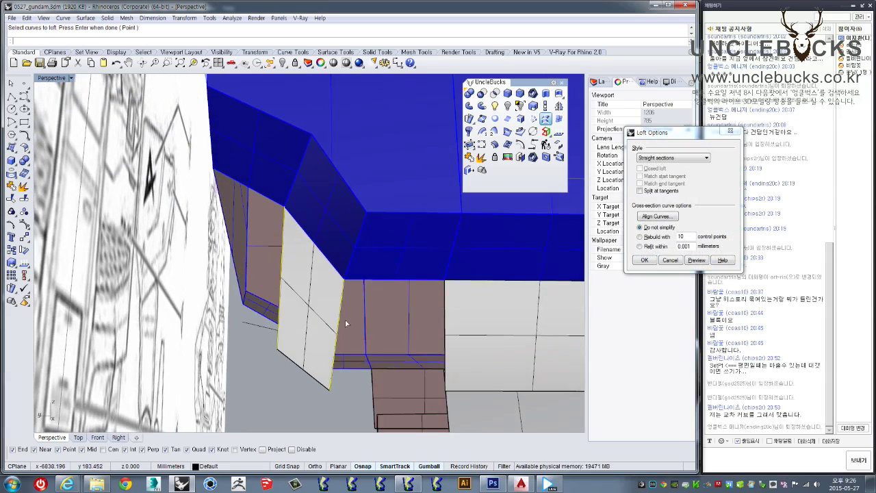
{"action": "key", "text": "Return"}
{"action": "key", "text": "Return"}
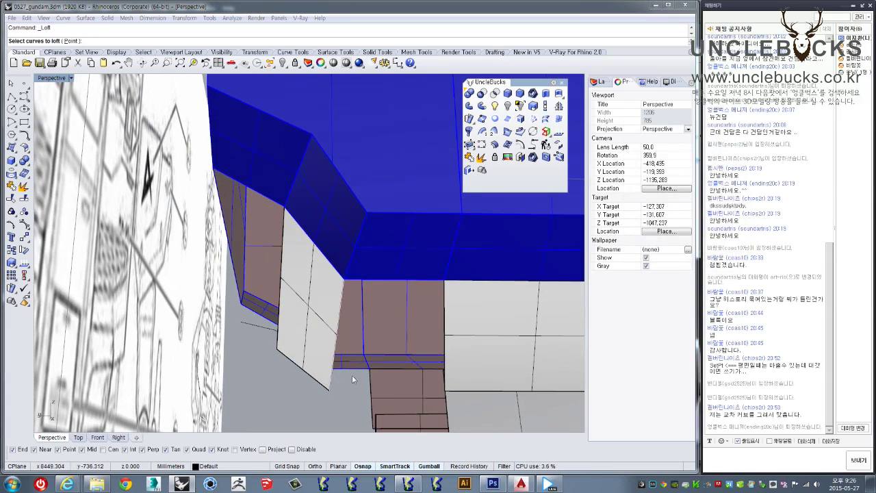
{"action": "left_click", "coordinate": [375, 282]}
{"action": "left_click", "coordinate": [395, 289]}
{"action": "left_click", "coordinate": [445, 353]}
{"action": "key", "text": "Return"}
{"action": "mouse_move", "coordinate": [445, 358]}
{"action": "right_mouse_down"}
{"action": "mouse_move", "coordinate": [383, 296]}
{"action": "mouse_move", "coordinate": [327, 306]}
{"action": "right_mouse_up"}
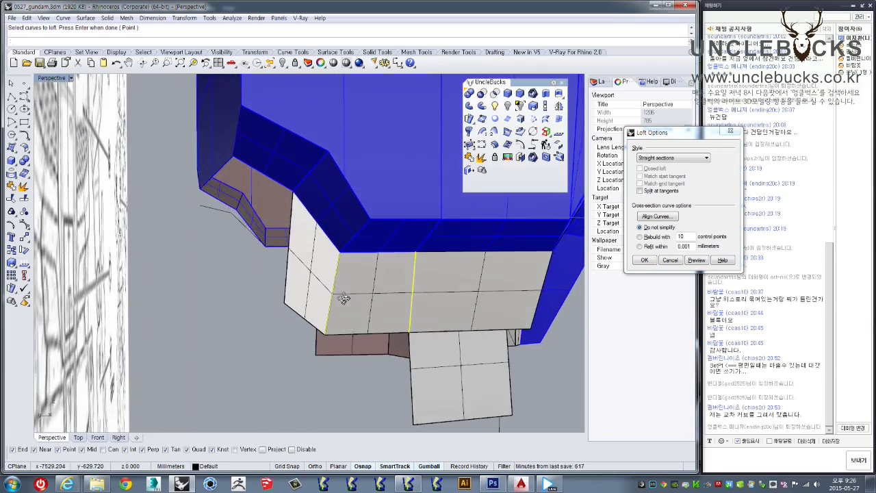
{"action": "right_click_drag", "start_coordinate": [327, 306], "coordinate": [106, 85]}
Step: Enlarge the side view around the abdomen and try a loft, then cancel it
{"action": "double_click", "coordinate": [44, 78]}
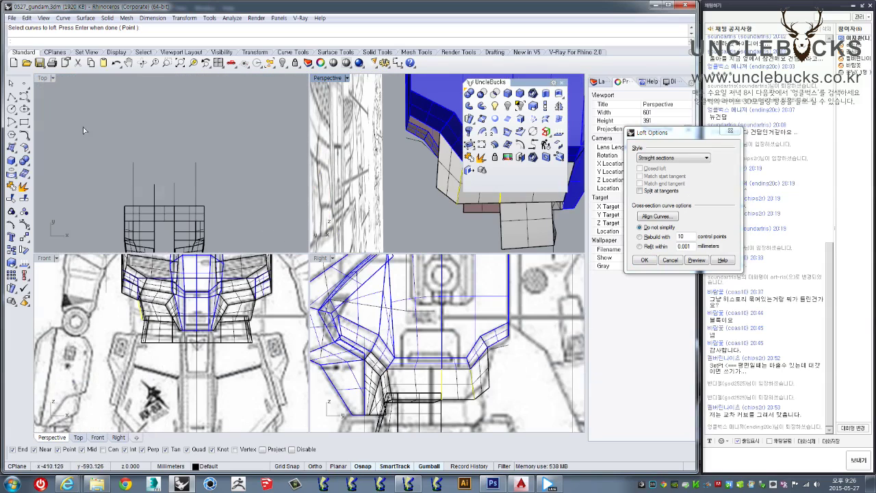
{"action": "right_click_drag", "start_coordinate": [400, 347], "coordinate": [333, 258]}
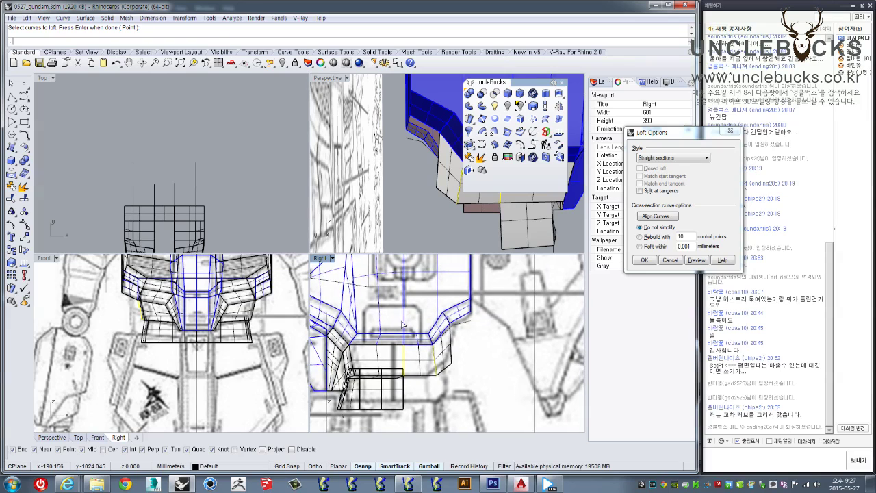
{"action": "double_click", "coordinate": [319, 258]}
{"action": "scroll", "coordinate": [293, 310], "scroll_direction": "up", "scroll_amount": 3}
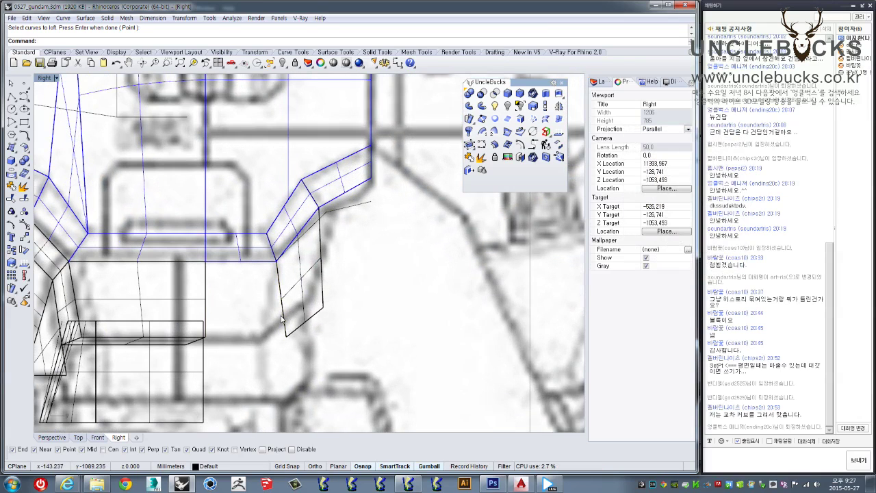
{"action": "right_click", "coordinate": [228, 296]}
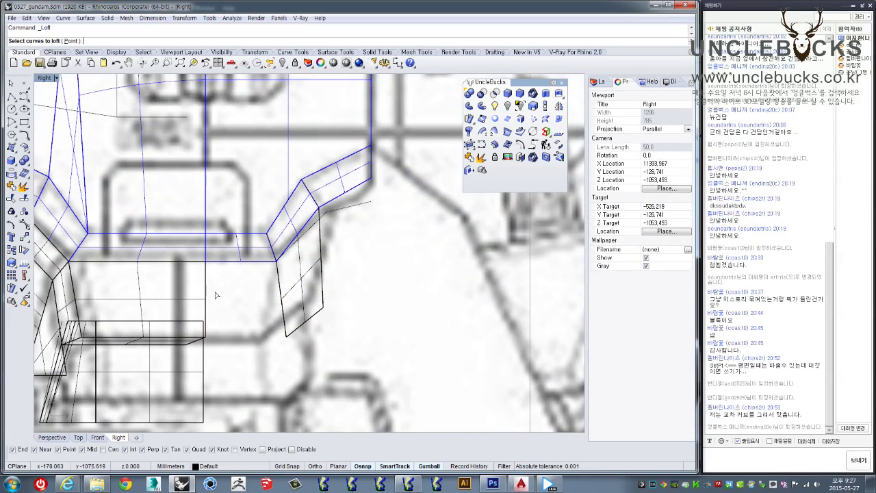
{"action": "middle_click", "coordinate": [367, 262]}
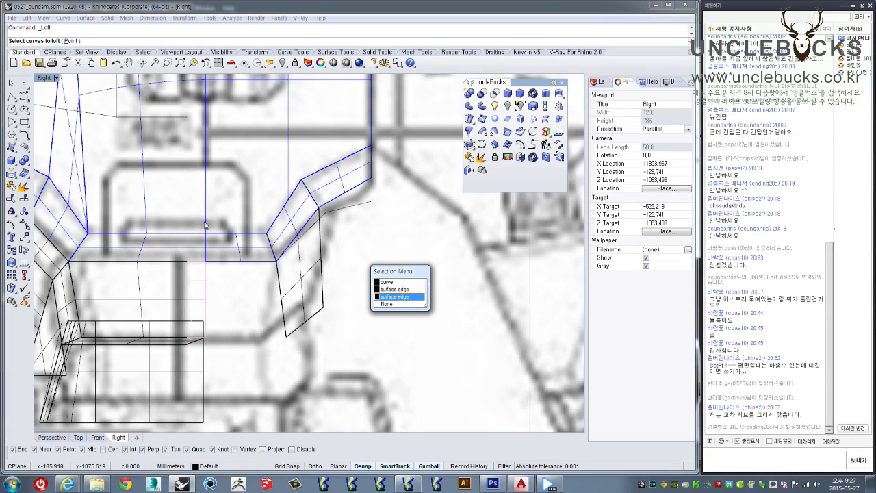
{"action": "key", "text": "Escape"}
Step: Preview a loft between the side plate edge and panel edge, then cancel it
{"action": "double_click", "coordinate": [43, 78]}
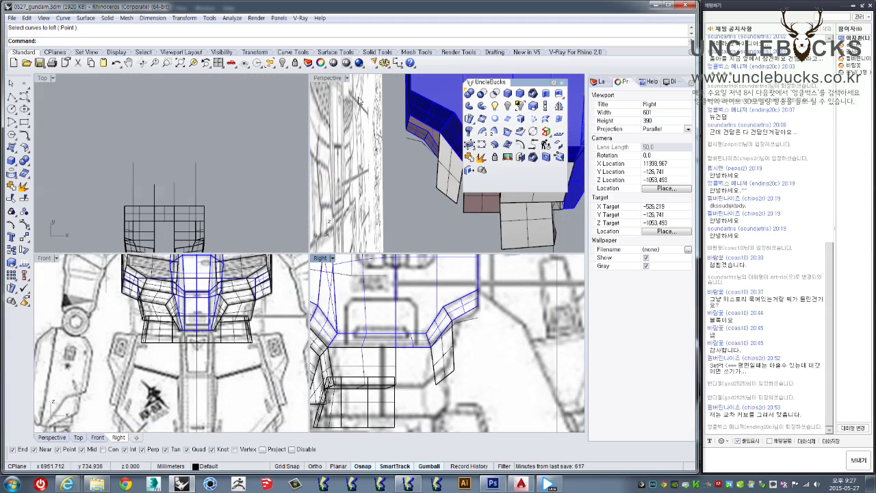
{"action": "double_click", "coordinate": [328, 77]}
{"action": "right_click_drag", "start_coordinate": [308, 288], "coordinate": [265, 369]}
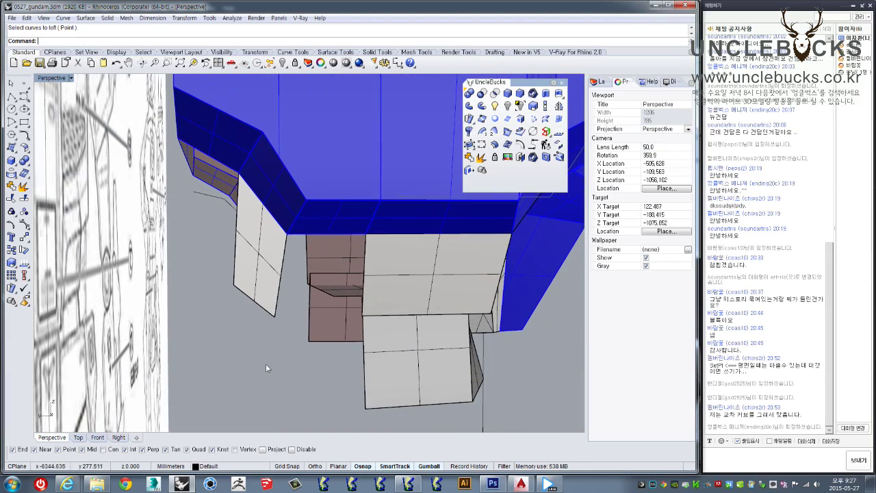
{"action": "left_click", "coordinate": [280, 294]}
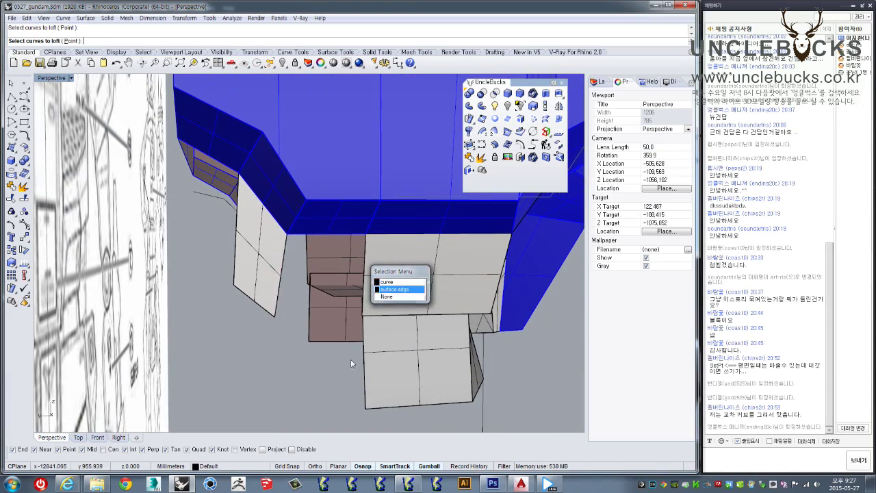
{"action": "left_click", "coordinate": [386, 293]}
{"action": "key", "text": "Return"}
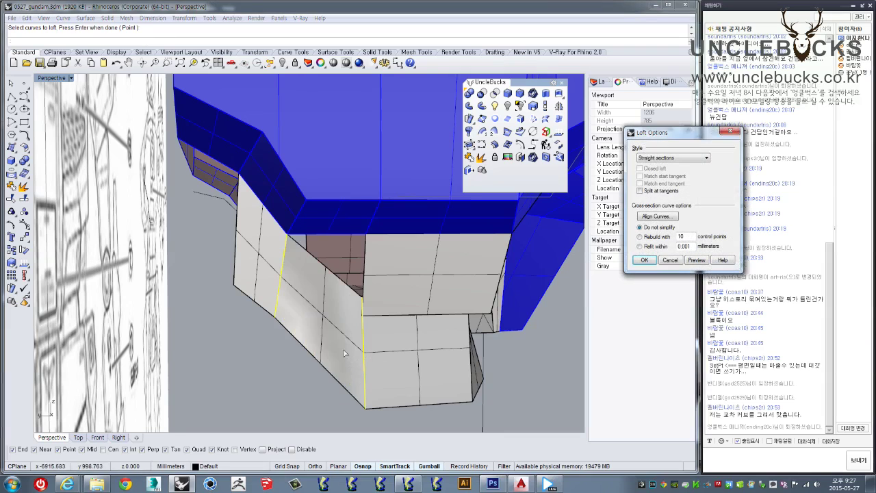
{"action": "right_click_drag", "start_coordinate": [344, 350], "coordinate": [272, 276]}
{"action": "key", "text": "Escape"}
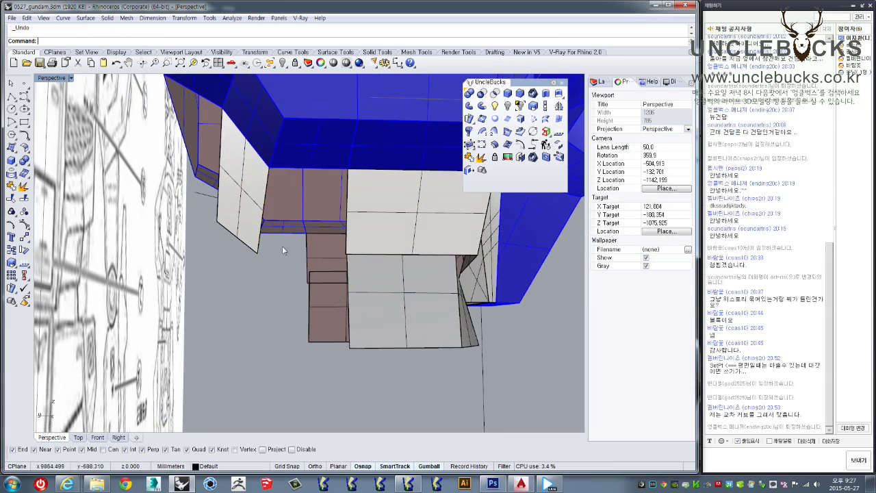
Step: Loft the side plate edge to the panel edge, aligning the twisted sections, and select the plates
{"action": "left_click", "coordinate": [257, 245]}
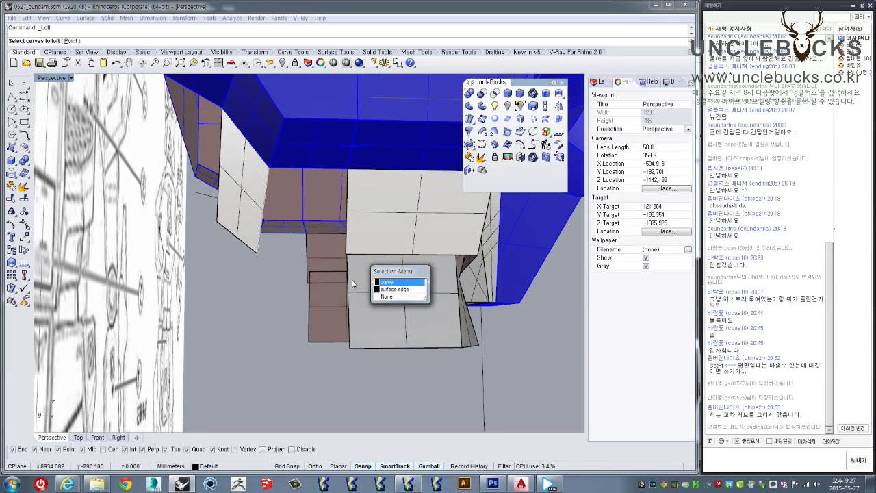
{"action": "left_click", "coordinate": [386, 291]}
{"action": "key", "text": "Return"}
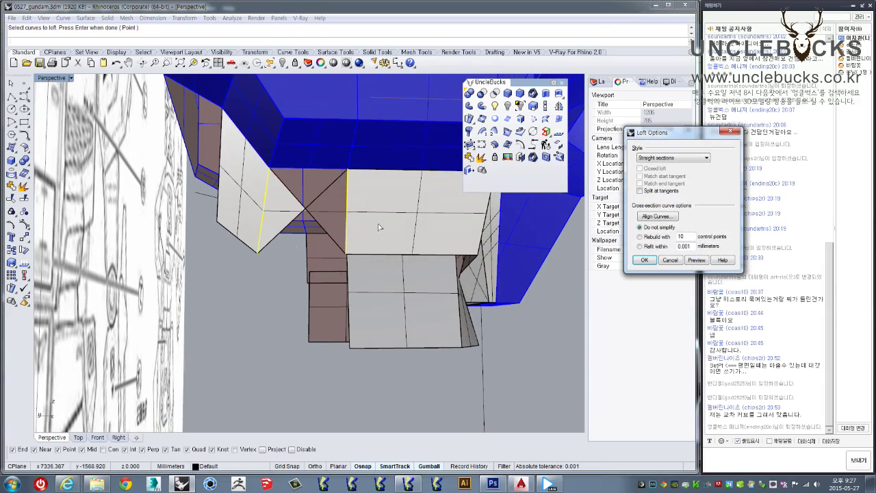
{"action": "left_click", "coordinate": [656, 215]}
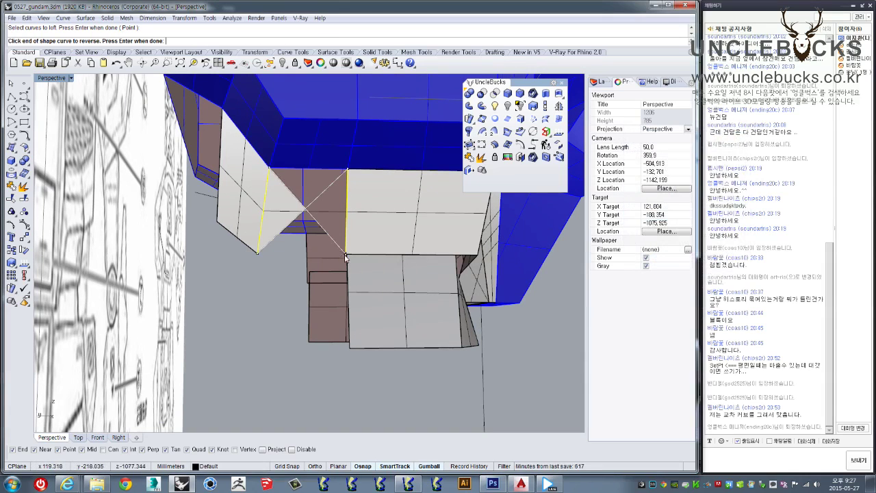
{"action": "right_click_drag", "start_coordinate": [496, 207], "coordinate": [356, 204]}
{"action": "right_click", "coordinate": [322, 300]}
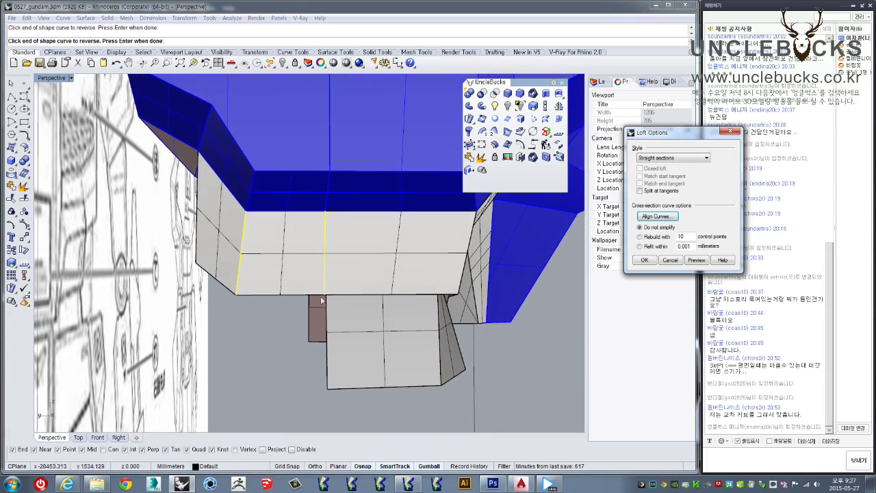
{"action": "left_click", "coordinate": [638, 261]}
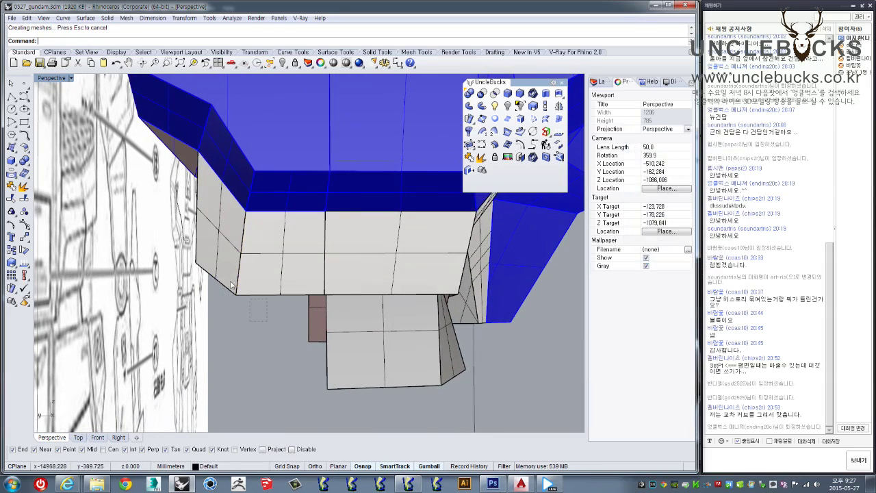
{"action": "left_click", "coordinate": [232, 285]}
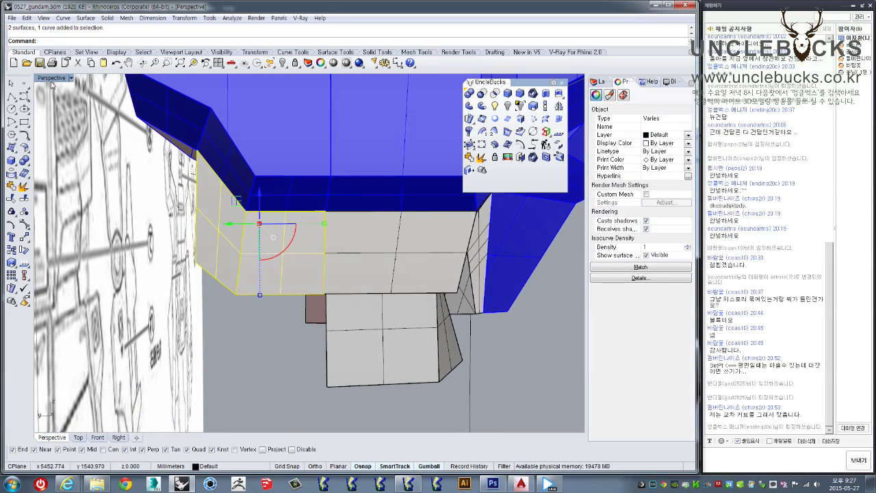
Step: Show the plate's control points and move its lower corner points left in the Right view
{"action": "left_click", "coordinate": [25, 226]}
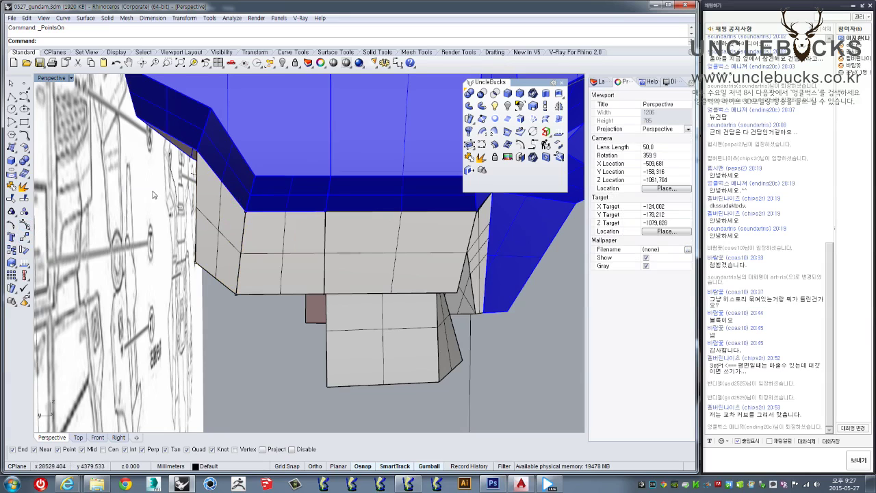
{"action": "double_click", "coordinate": [50, 79]}
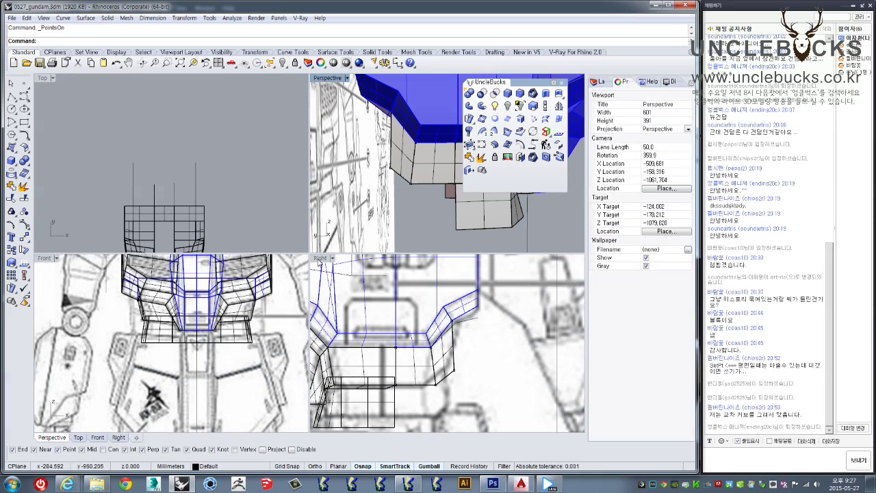
{"action": "double_click", "coordinate": [320, 260]}
{"action": "left_click_drag", "start_coordinate": [297, 345], "coordinate": [285, 346]}
{"action": "key", "text": "ctrl+z"}
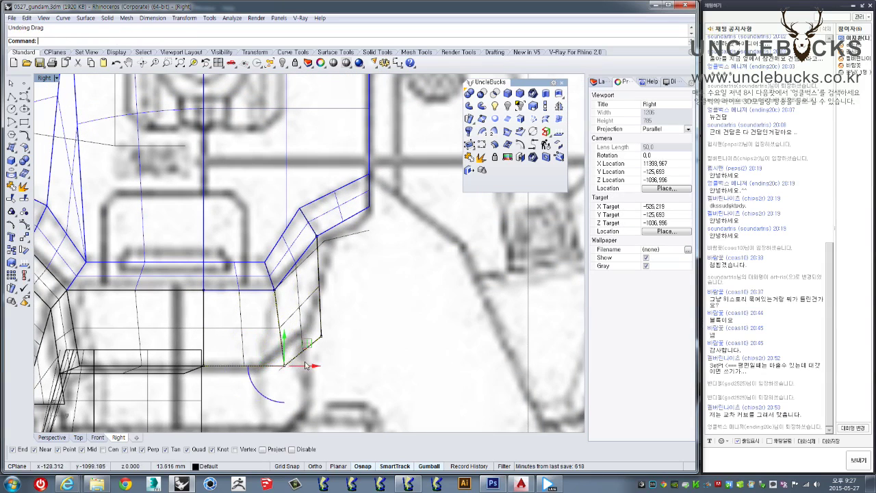
{"action": "left_click_drag", "start_coordinate": [305, 367], "coordinate": [281, 368]}
{"action": "key", "text": "Escape"}
Step: Raise an edge control point to make the side edge follow the reference outline
{"action": "left_click", "coordinate": [322, 336]}
{"action": "left_click_drag", "start_coordinate": [337, 323], "coordinate": [328, 310]}
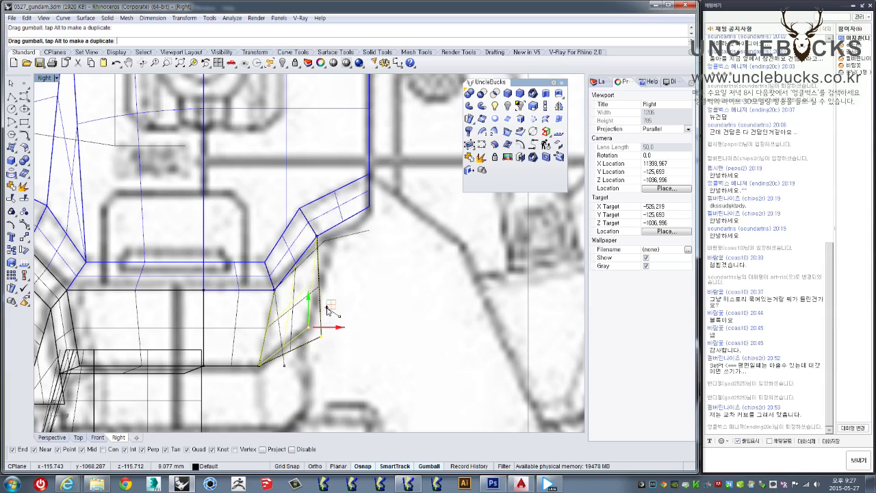
{"action": "left_click_drag", "start_coordinate": [328, 310], "coordinate": [342, 274]}
{"action": "scroll", "coordinate": [345, 254], "scroll_direction": "up", "scroll_amount": 1}
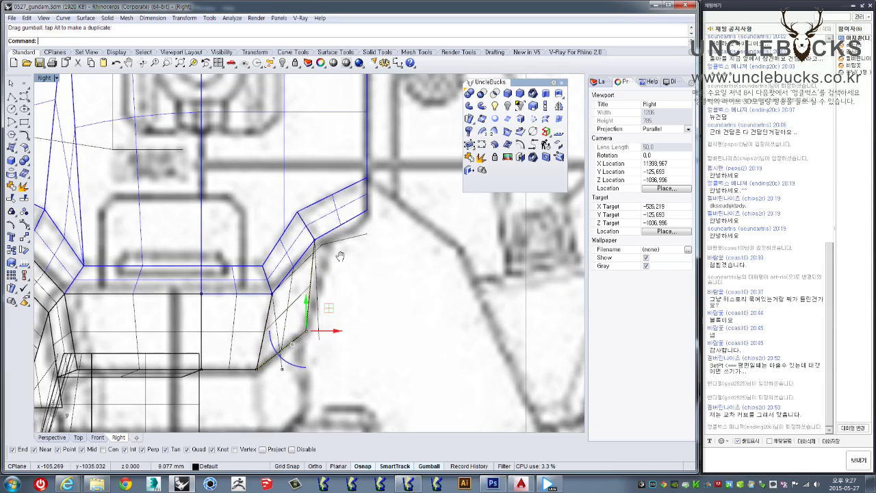
{"action": "scroll", "coordinate": [343, 250], "scroll_direction": "up", "scroll_amount": 1}
{"action": "scroll", "coordinate": [347, 271], "scroll_direction": "up", "scroll_amount": 1}
{"action": "scroll", "coordinate": [321, 260], "scroll_direction": "up", "scroll_amount": 1}
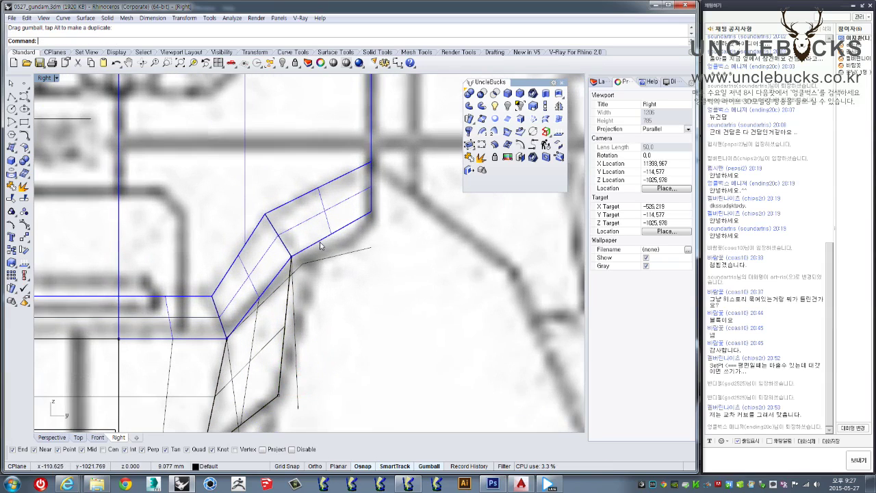
Step: Return to the maximized Perspective view and select the plate's side surface
{"action": "double_click", "coordinate": [45, 80]}
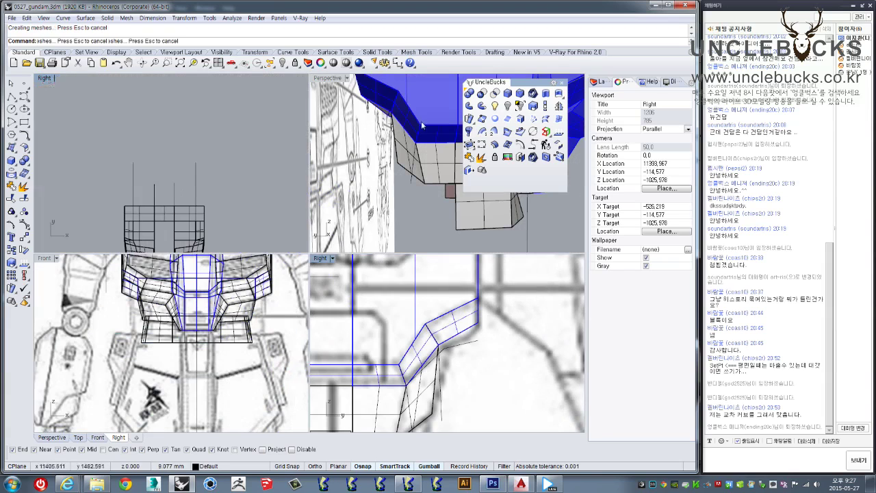
{"action": "double_click", "coordinate": [326, 80]}
{"action": "right_click_drag", "start_coordinate": [344, 146], "coordinate": [353, 142]}
{"action": "left_click", "coordinate": [237, 259]}
Step: Loft a straight-section panel from the blue chest armour's edge to the abdomen plate edge
{"action": "scroll", "coordinate": [278, 246], "scroll_direction": "up", "scroll_amount": 3}
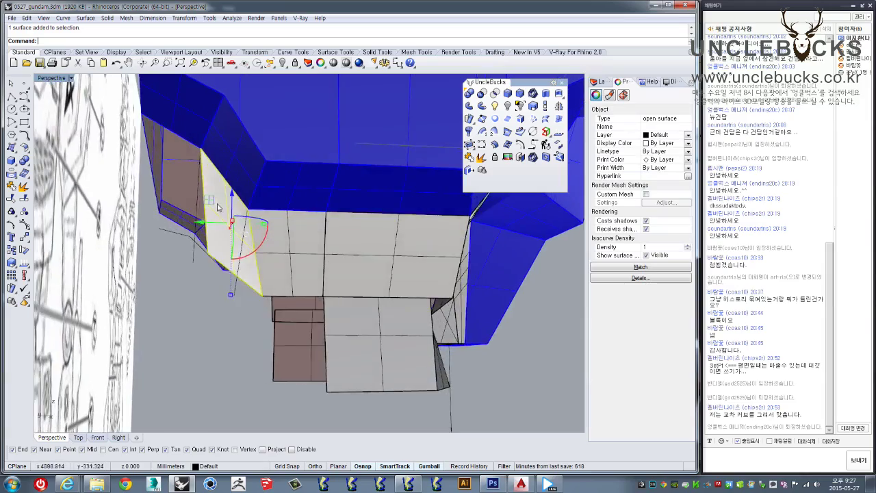
{"action": "mouse_move", "coordinate": [296, 269]}
{"action": "right_mouse_down"}
{"action": "mouse_move", "coordinate": [293, 239]}
{"action": "mouse_move", "coordinate": [256, 180]}
{"action": "right_mouse_up"}
{"action": "left_click", "coordinate": [256, 180]}
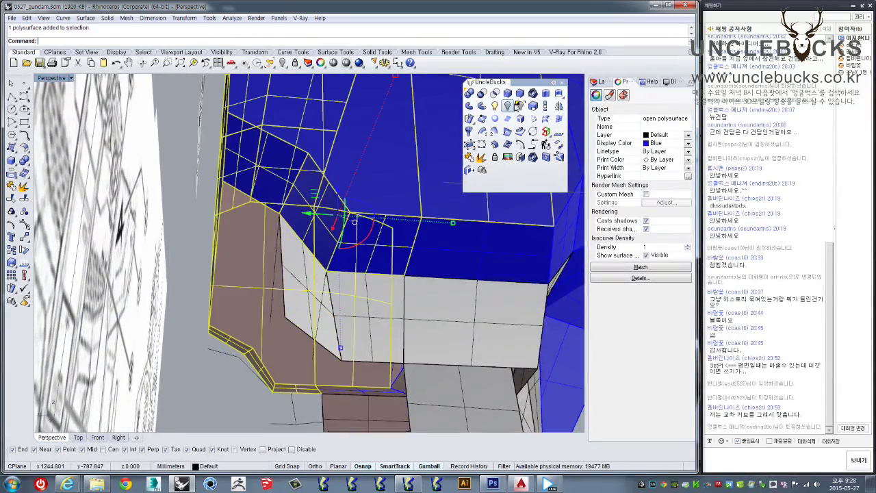
{"action": "left_click", "coordinate": [526, 121]}
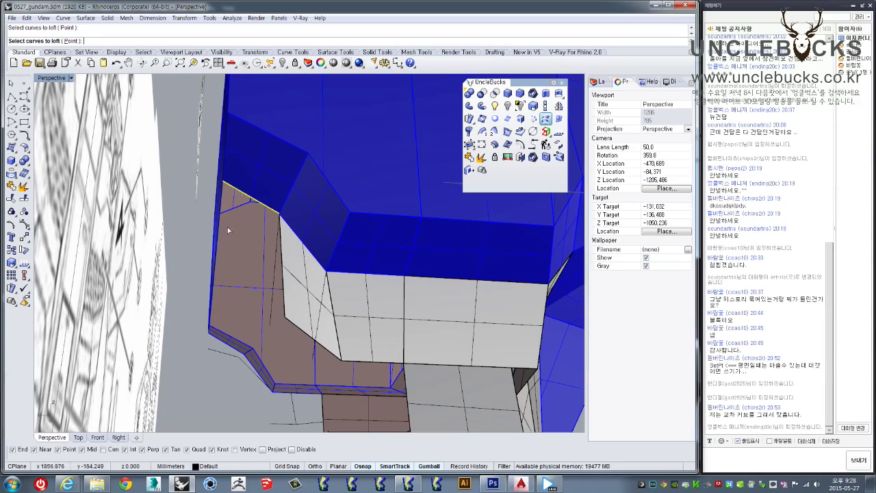
{"action": "right_click_drag", "start_coordinate": [237, 202], "coordinate": [191, 292]}
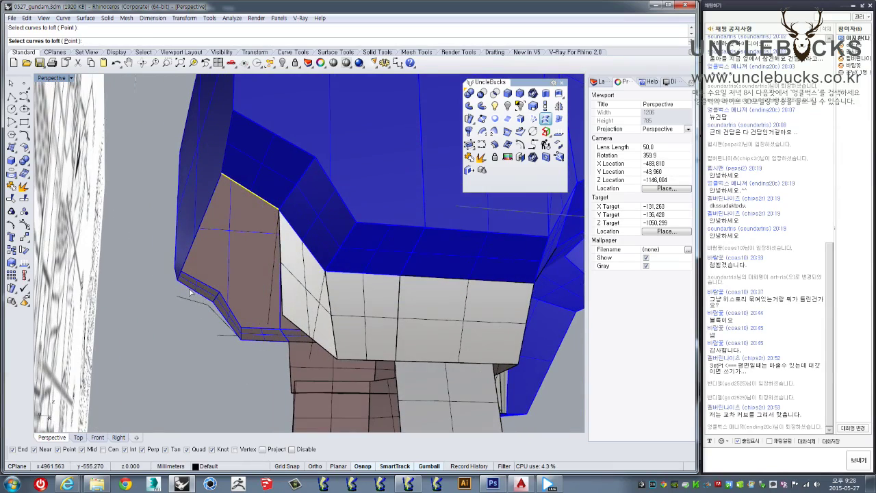
{"action": "right_click", "coordinate": [191, 292]}
{"action": "right_click_drag", "start_coordinate": [195, 294], "coordinate": [270, 280]}
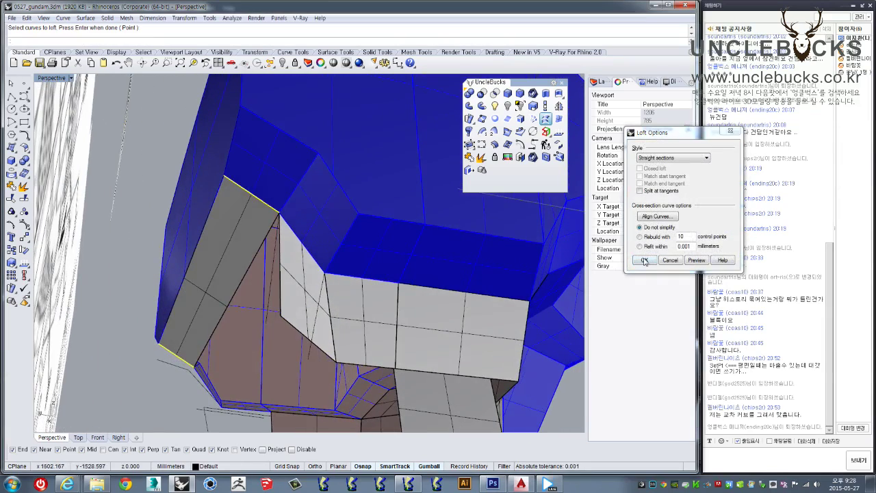
{"action": "key", "text": "Return"}
Step: Set the new side panel's display colour to grey in Properties
{"action": "left_click", "coordinate": [270, 280]}
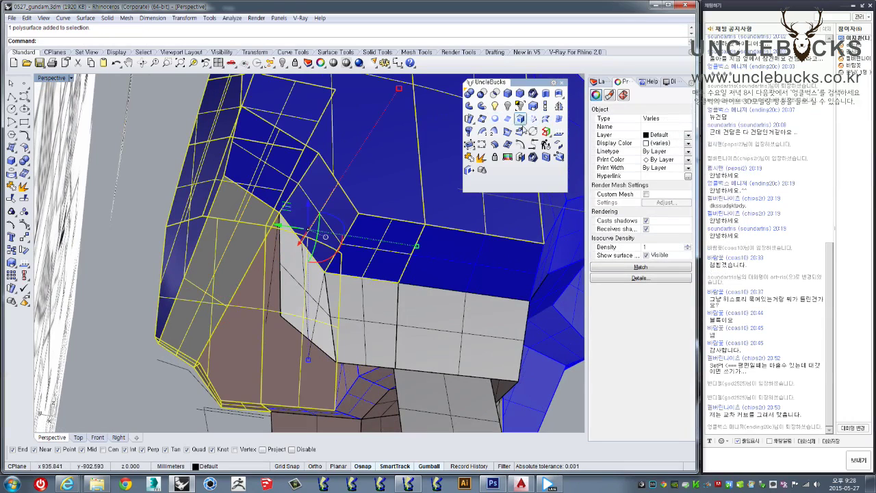
{"action": "right_click_drag", "start_coordinate": [282, 271], "coordinate": [336, 228]}
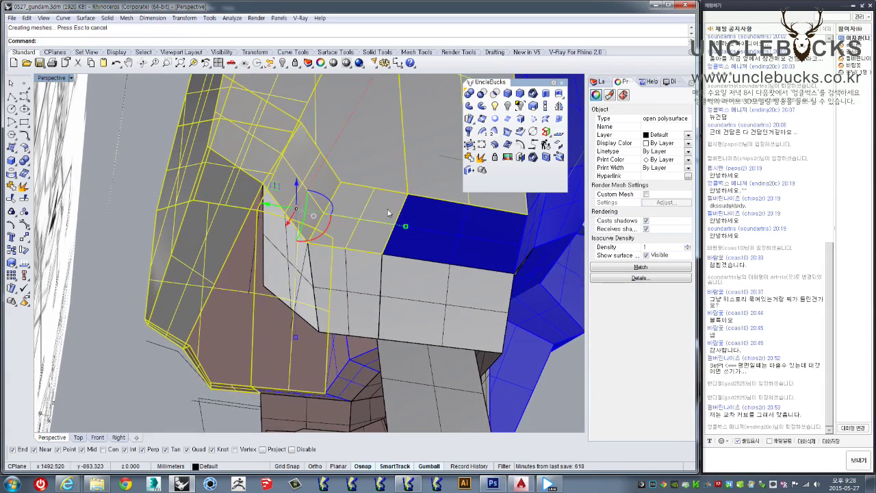
{"action": "left_click", "coordinate": [650, 144]}
{"action": "left_click", "coordinate": [668, 203]}
{"action": "key", "text": "Escape"}
Step: Select both grey side surfaces and show the four-viewport layout
{"action": "mouse_move", "coordinate": [221, 339]}
{"action": "right_mouse_down"}
{"action": "mouse_move", "coordinate": [302, 274]}
{"action": "mouse_move", "coordinate": [387, 257]}
{"action": "mouse_move", "coordinate": [384, 239]}
{"action": "mouse_move", "coordinate": [363, 237]}
{"action": "right_mouse_up"}
{"action": "left_click", "coordinate": [322, 260], "text": "ctrl+shift"}
{"action": "left_click", "coordinate": [388, 256], "text": "ctrl+shift"}
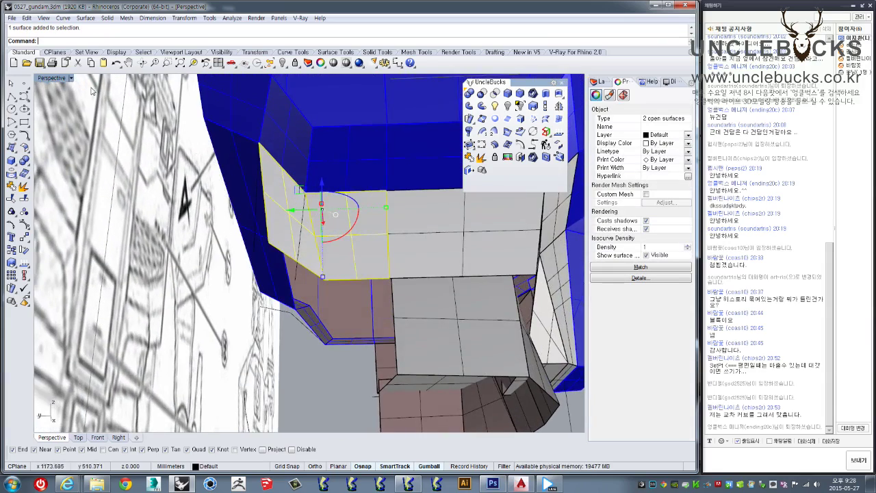
{"action": "double_click", "coordinate": [55, 80]}
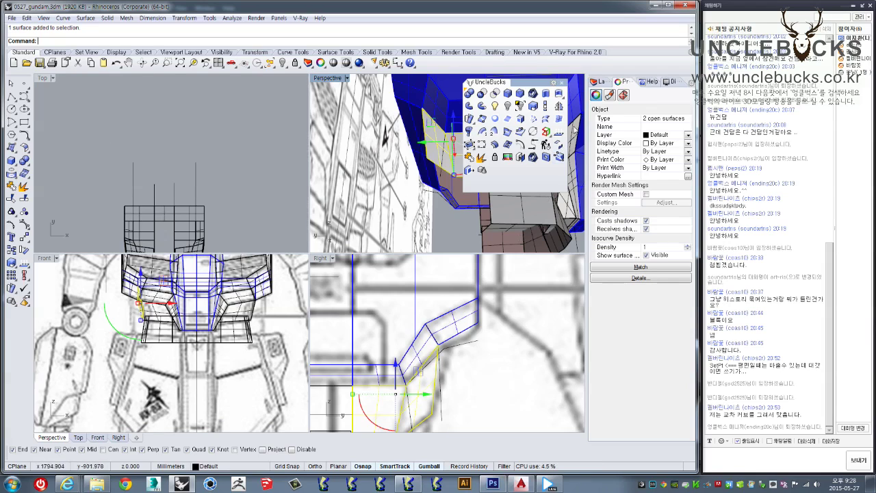
Step: Mirror copies of the two grey side surfaces across a vertical centre line drawn in the Front view
{"action": "left_click", "coordinate": [558, 107]}
{"action": "left_click", "coordinate": [205, 368]}
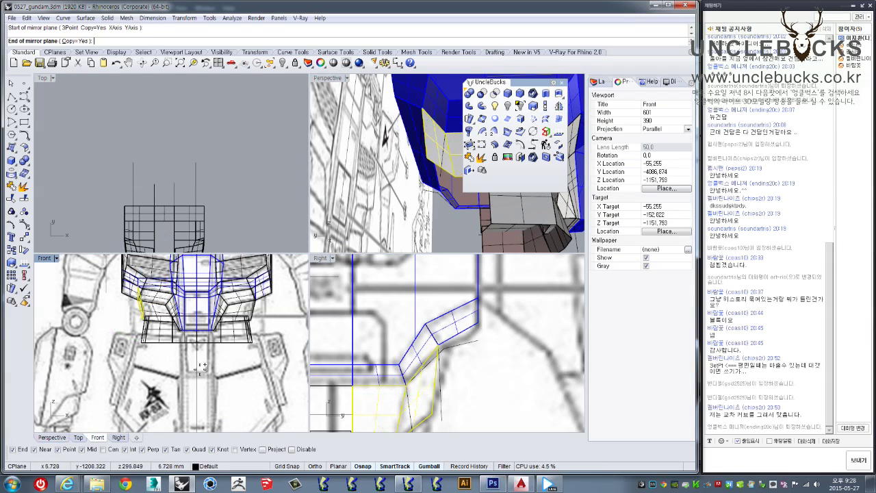
{"action": "left_click", "coordinate": [205, 418]}
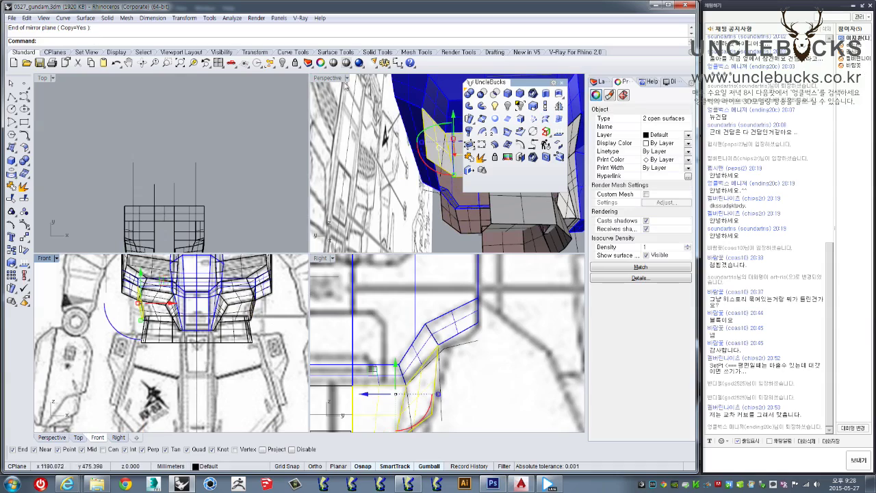
{"action": "double_click", "coordinate": [328, 84]}
{"action": "mouse_move", "coordinate": [272, 211]}
{"action": "right_mouse_down"}
{"action": "mouse_move", "coordinate": [286, 184]}
{"action": "mouse_move", "coordinate": [277, 294]}
{"action": "right_mouse_up"}
{"action": "left_click", "coordinate": [277, 298]}
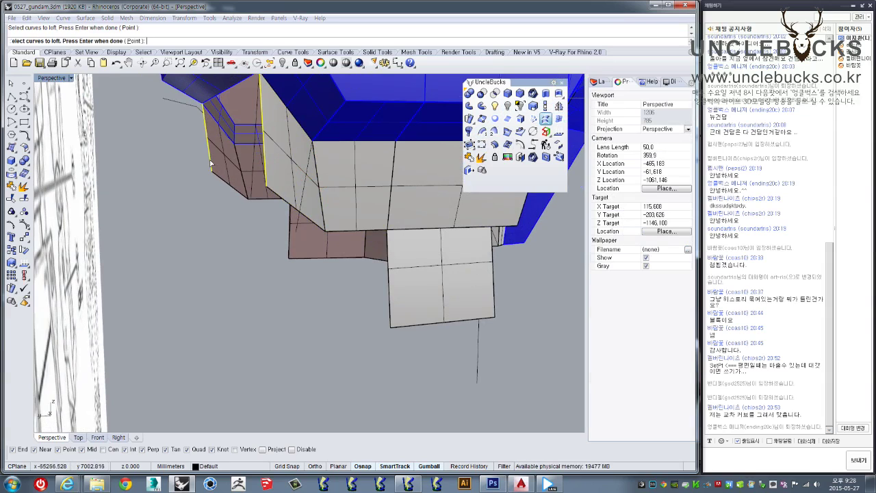
Step: Loft two more grey wall panels under the armour, reversing a curve end to untwist the second
{"action": "key", "text": "Return"}
{"action": "left_click", "coordinate": [643, 260]}
{"action": "right_click_drag", "start_coordinate": [300, 278], "coordinate": [284, 99]}
{"action": "key", "text": "Return"}
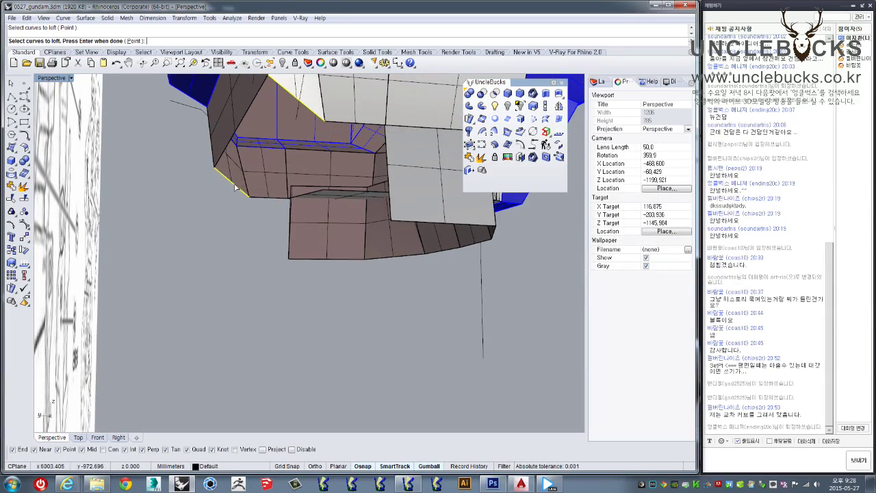
{"action": "key", "text": "Return"}
{"action": "left_click", "coordinate": [644, 260]}
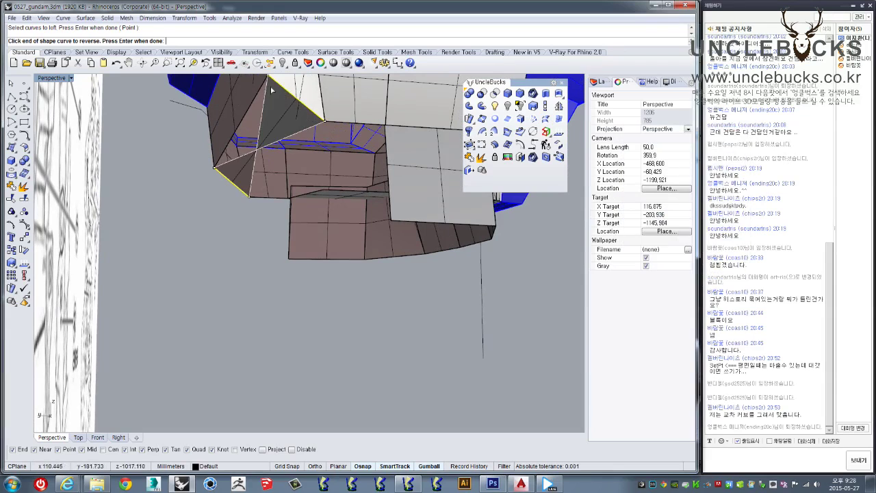
{"action": "left_click", "coordinate": [266, 80]}
{"action": "mouse_move", "coordinate": [298, 199]}
{"action": "right_mouse_down"}
{"action": "mouse_move", "coordinate": [276, 271]}
{"action": "mouse_move", "coordinate": [258, 260]}
{"action": "right_mouse_up"}
{"action": "key", "text": "Return"}
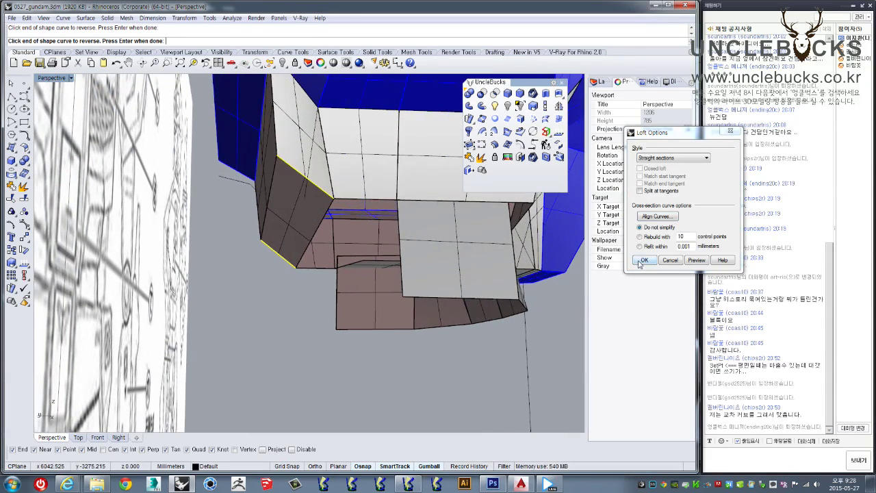
{"action": "mouse_move", "coordinate": [336, 286]}
{"action": "right_mouse_down"}
{"action": "mouse_move", "coordinate": [330, 298]}
{"action": "mouse_move", "coordinate": [353, 358]}
{"action": "mouse_move", "coordinate": [381, 307]}
{"action": "right_mouse_up"}
{"action": "left_click", "coordinate": [645, 261]}
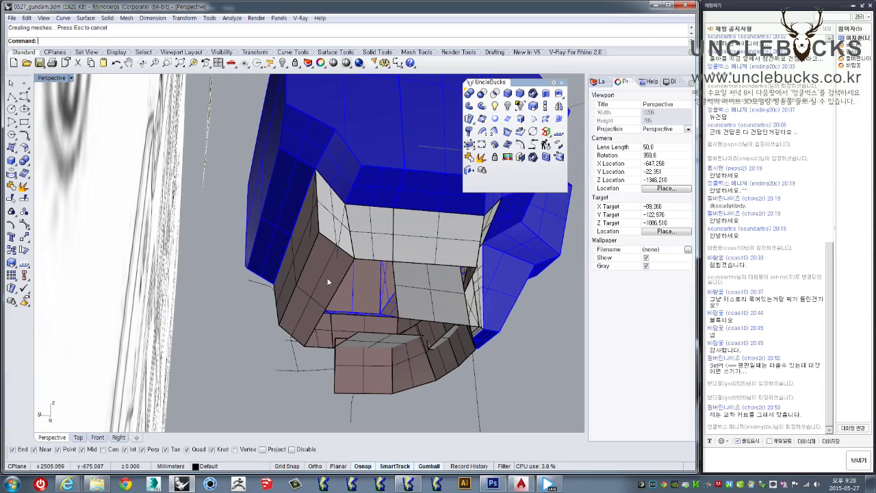
Step: Flip the facing direction of the left slanted wall with Dir
{"action": "left_click", "coordinate": [305, 294]}
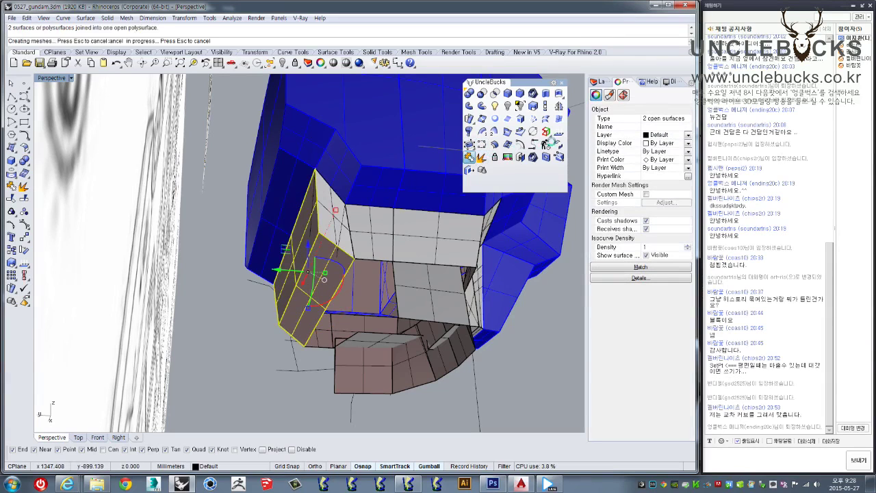
{"action": "left_click", "coordinate": [559, 131]}
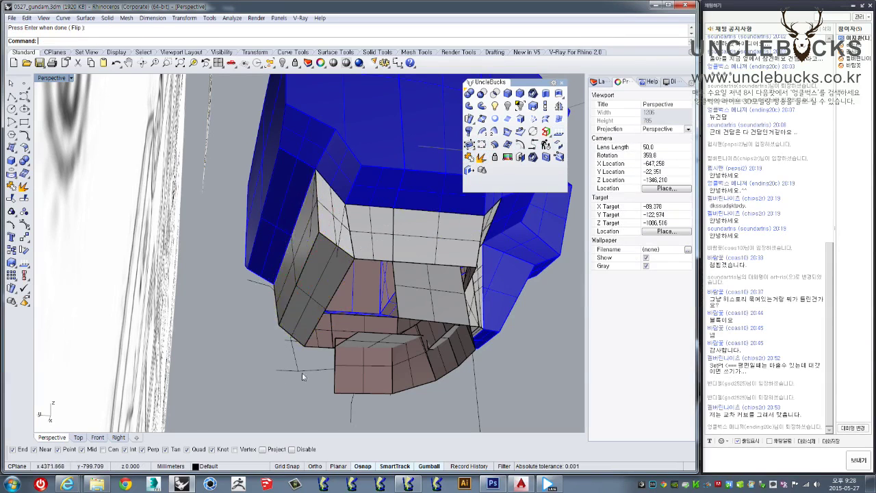
{"action": "right_click_drag", "start_coordinate": [302, 373], "coordinate": [351, 328]}
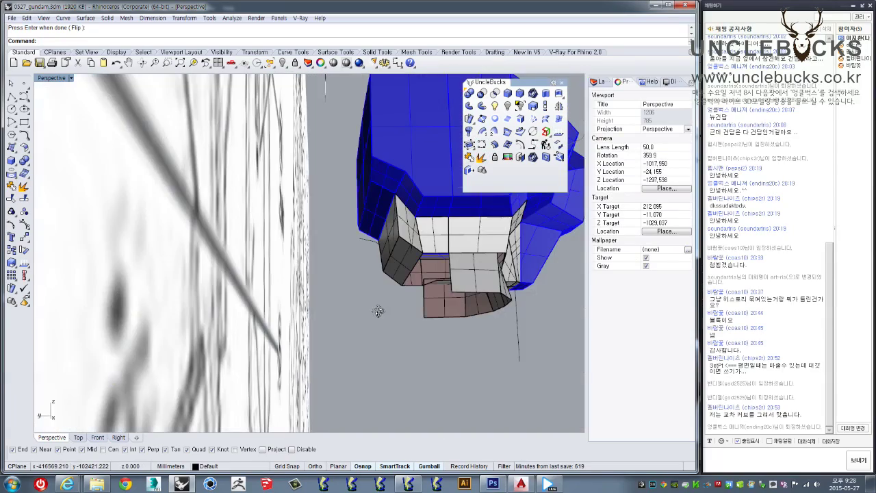
{"action": "mouse_move", "coordinate": [351, 328]}
{"action": "right_mouse_down"}
{"action": "mouse_move", "coordinate": [435, 258]}
{"action": "mouse_move", "coordinate": [378, 280]}
{"action": "mouse_move", "coordinate": [322, 243]}
{"action": "right_mouse_up"}
{"action": "scroll", "coordinate": [435, 258], "scroll_direction": "up", "scroll_amount": 3}
{"action": "left_click", "coordinate": [379, 281]}
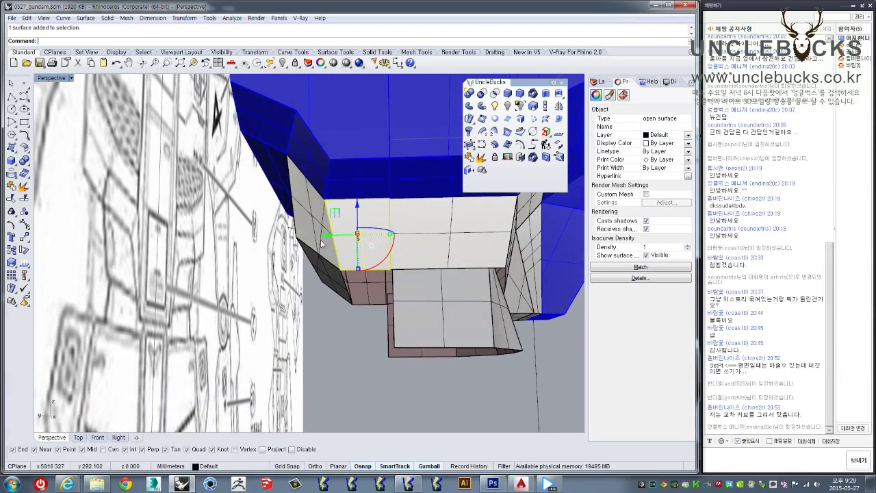
{"action": "left_click", "coordinate": [337, 291], "text": "shift"}
{"action": "left_click", "coordinate": [343, 239], "text": "shift"}
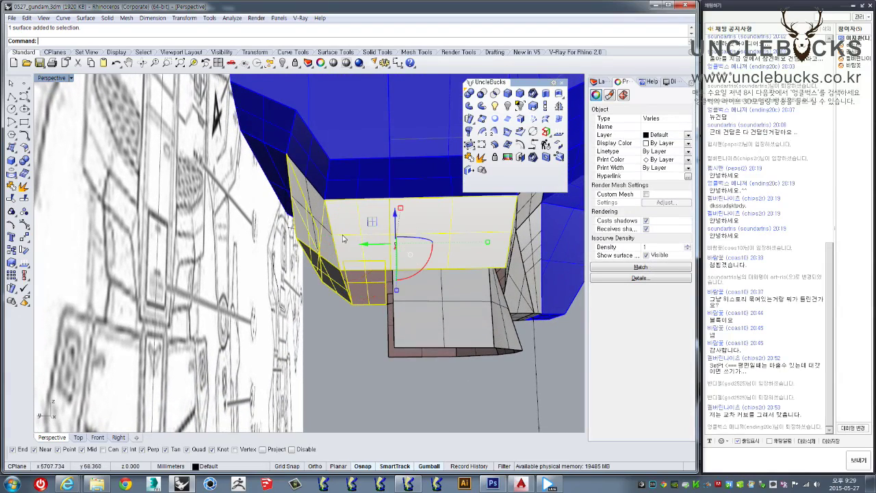
{"action": "left_click", "coordinate": [373, 268]}
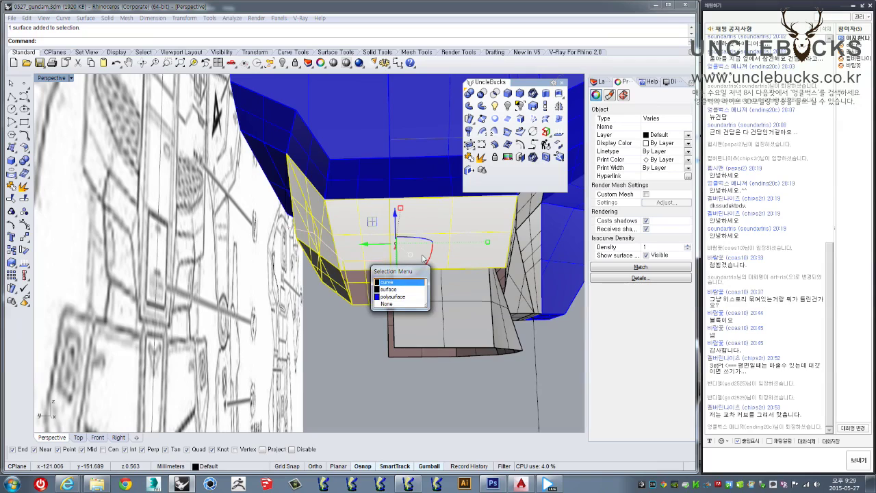
{"action": "left_click", "coordinate": [407, 282]}
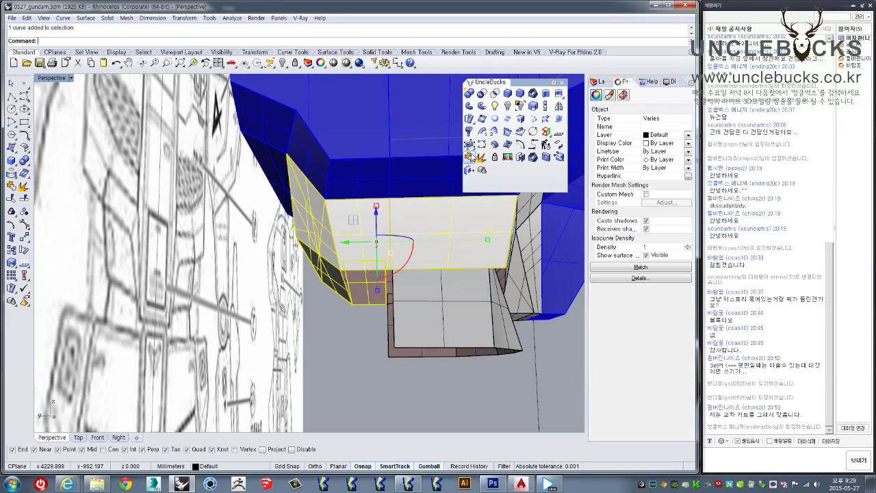
{"action": "key", "text": "Escape"}
{"action": "mouse_move", "coordinate": [394, 309]}
{"action": "right_mouse_down"}
{"action": "mouse_move", "coordinate": [395, 257]}
{"action": "mouse_move", "coordinate": [414, 319]}
{"action": "mouse_move", "coordinate": [401, 278]}
{"action": "mouse_move", "coordinate": [404, 312]}
{"action": "mouse_move", "coordinate": [328, 318]}
{"action": "mouse_move", "coordinate": [319, 273]}
{"action": "right_mouse_up"}
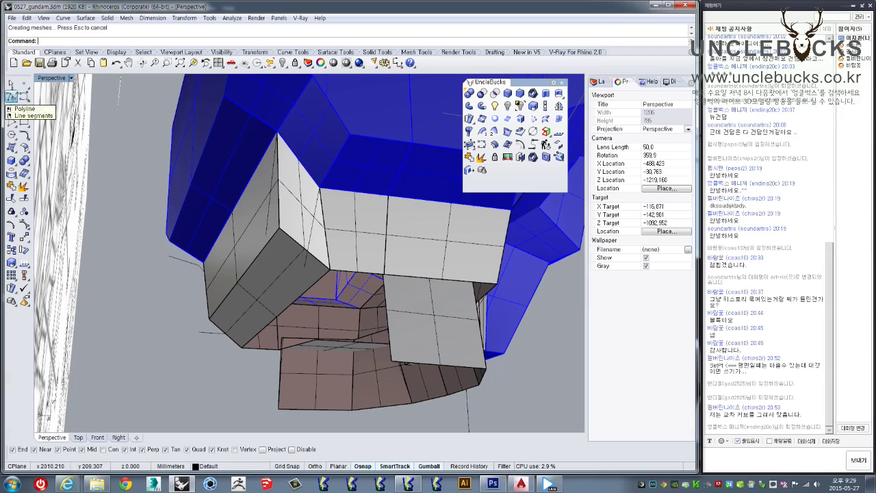
{"action": "mouse_move", "coordinate": [284, 235]}
{"action": "right_mouse_down"}
{"action": "mouse_move", "coordinate": [264, 195]}
{"action": "mouse_move", "coordinate": [295, 265]}
{"action": "mouse_move", "coordinate": [296, 227]}
{"action": "right_mouse_up"}
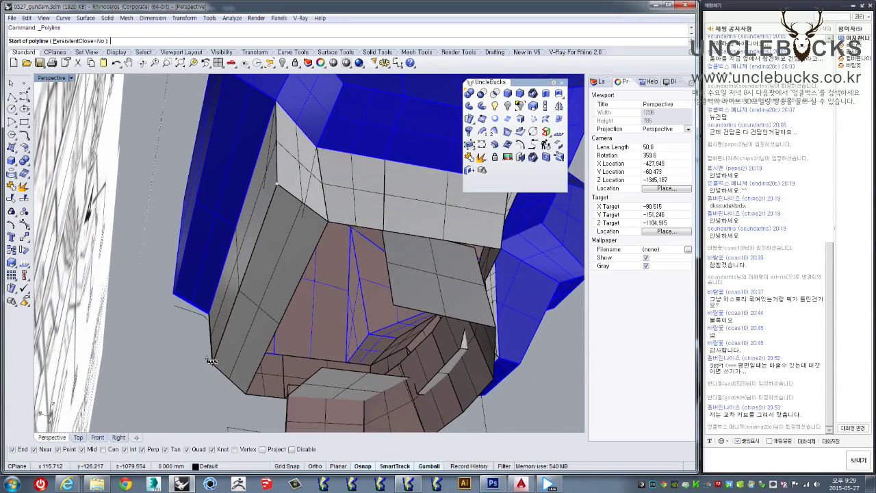
Step: Trace two polyline outlines along the grey side plate and pink face edges
{"action": "right_click_drag", "start_coordinate": [245, 394], "coordinate": [256, 354]}
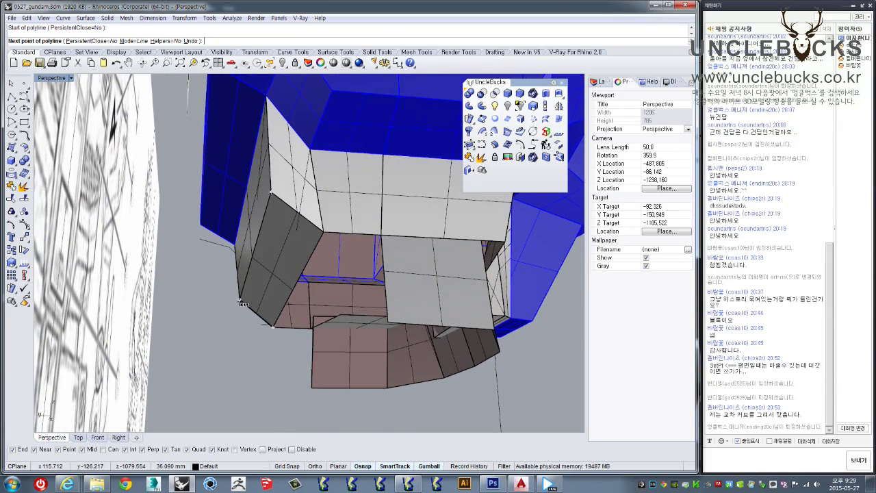
{"action": "left_click", "coordinate": [273, 224]}
{"action": "left_click", "coordinate": [272, 194]}
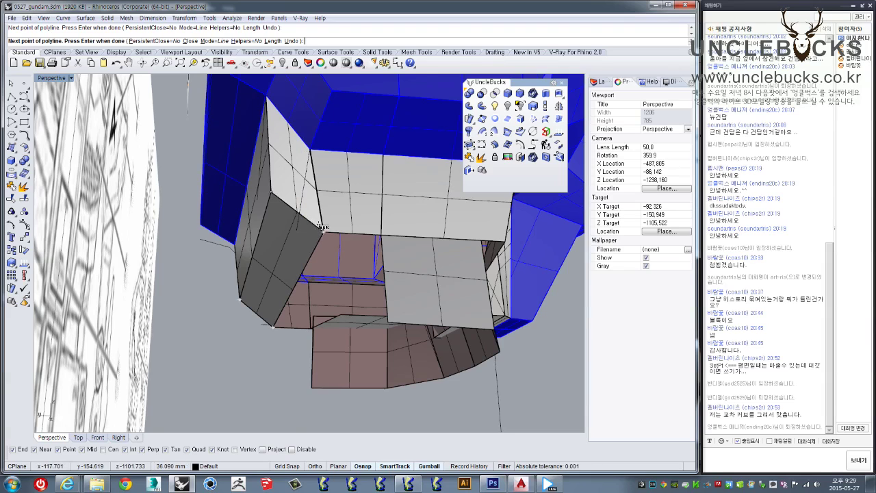
{"action": "scroll", "coordinate": [322, 226], "scroll_direction": "up", "scroll_amount": 3}
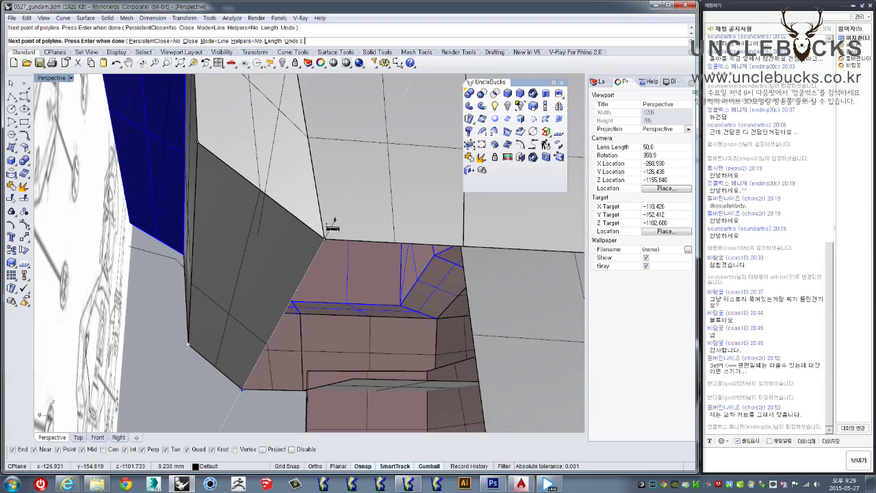
{"action": "right_click_drag", "start_coordinate": [461, 251], "coordinate": [435, 236]}
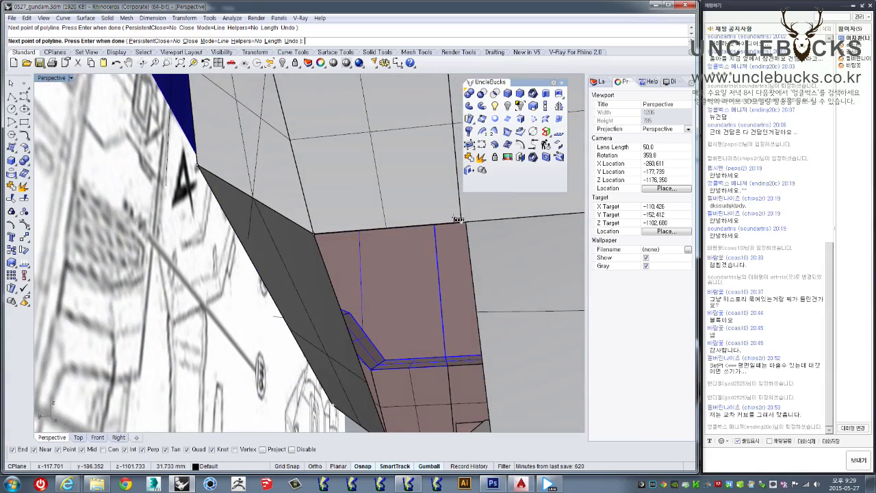
{"action": "right_click_drag", "start_coordinate": [428, 333], "coordinate": [411, 221], "text": "shift"}
{"action": "key", "text": "Return"}
{"action": "left_click", "coordinate": [430, 385]}
{"action": "right_click_drag", "start_coordinate": [430, 386], "coordinate": [440, 277]}
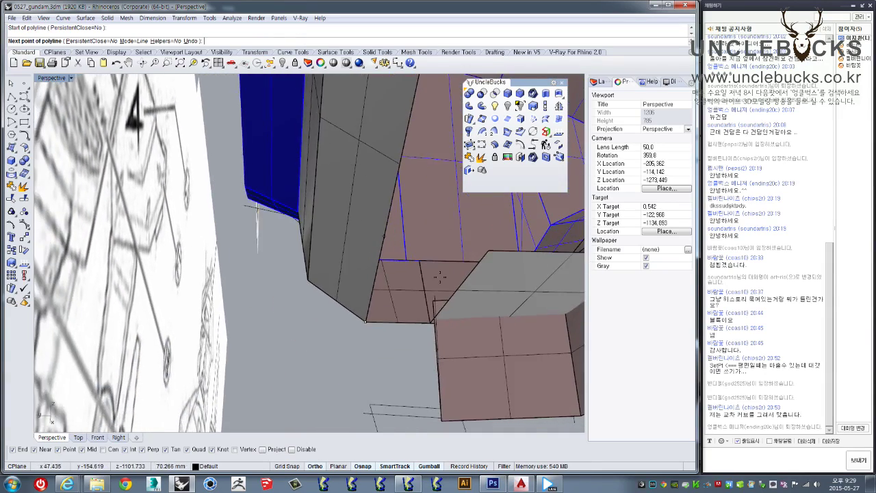
{"action": "left_click", "coordinate": [431, 327]}
{"action": "key", "text": "Return"}
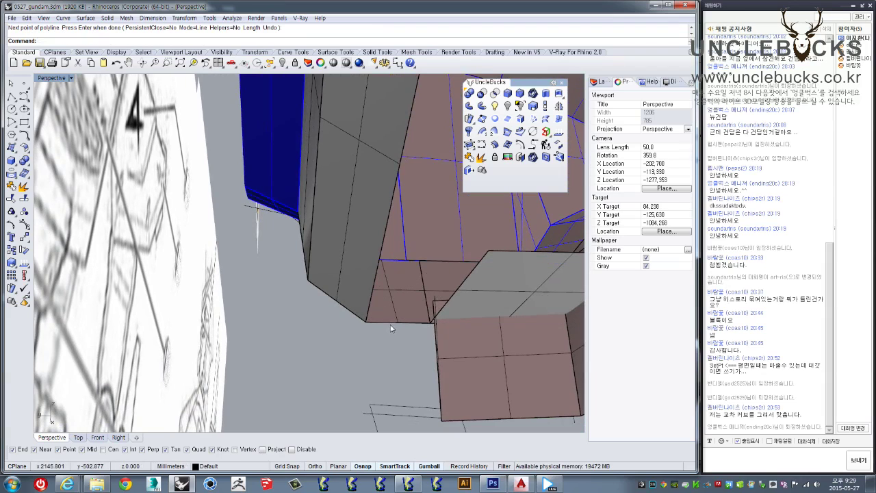
Step: Select the two new outline curves from among overlapping objects, then deselect them
{"action": "left_click", "coordinate": [390, 326]}
{"action": "left_click", "coordinate": [391, 285]}
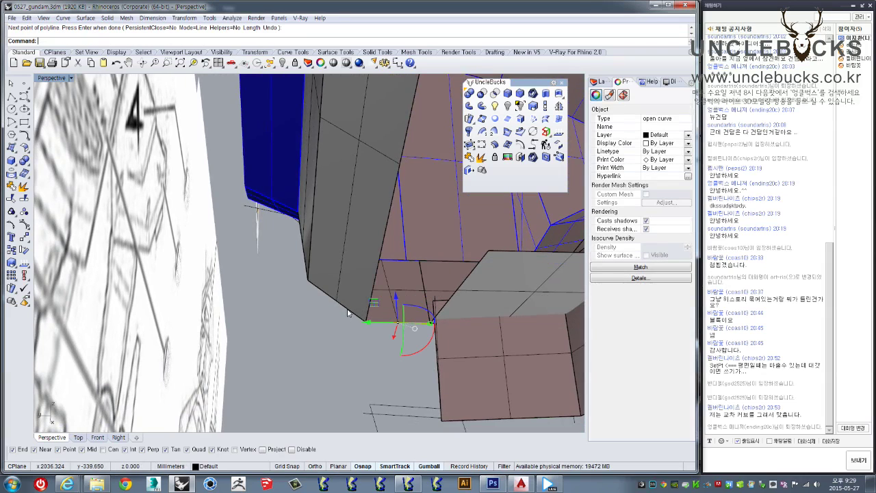
{"action": "left_click", "coordinate": [348, 312]}
{"action": "left_click", "coordinate": [387, 282]}
{"action": "mouse_move", "coordinate": [388, 283]}
{"action": "right_mouse_down"}
{"action": "mouse_move", "coordinate": [356, 302]}
{"action": "mouse_move", "coordinate": [385, 283]}
{"action": "mouse_move", "coordinate": [312, 239]}
{"action": "right_mouse_up"}
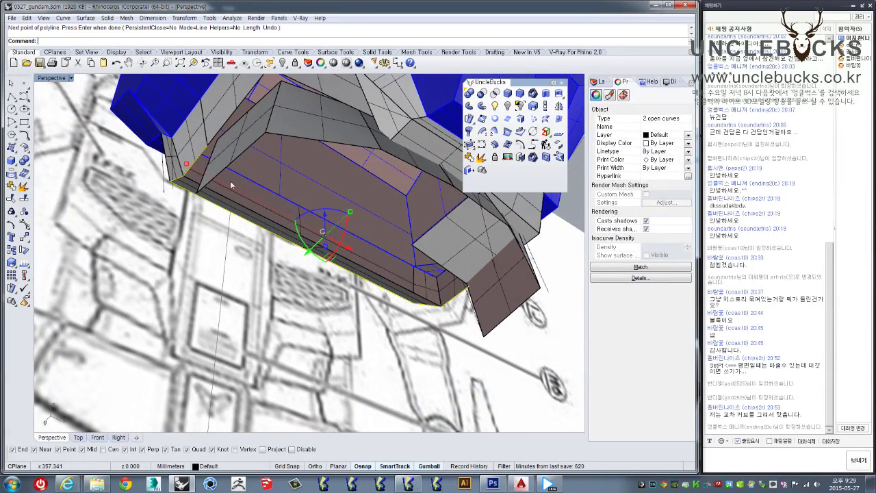
{"action": "left_click", "coordinate": [186, 166]}
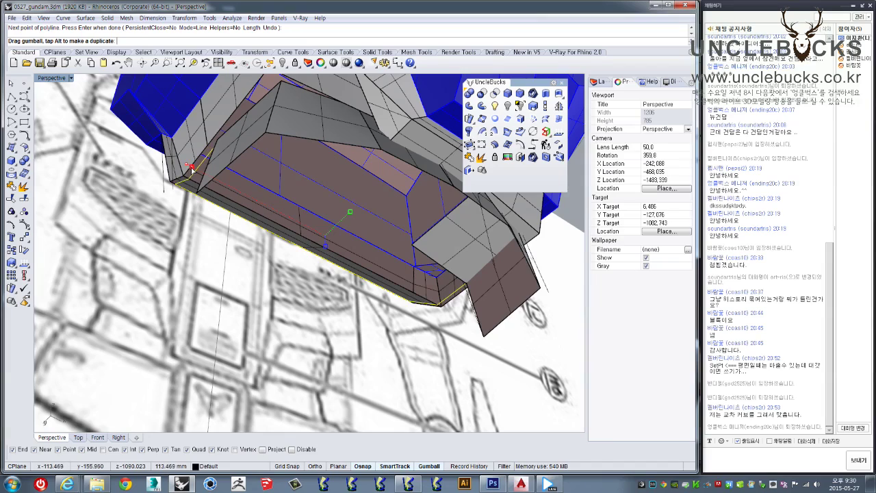
{"action": "key", "text": "Escape"}
Step: Explode the traced outline into four segments and select three side-plate edge curves
{"action": "right_click_drag", "start_coordinate": [190, 166], "coordinate": [334, 230]}
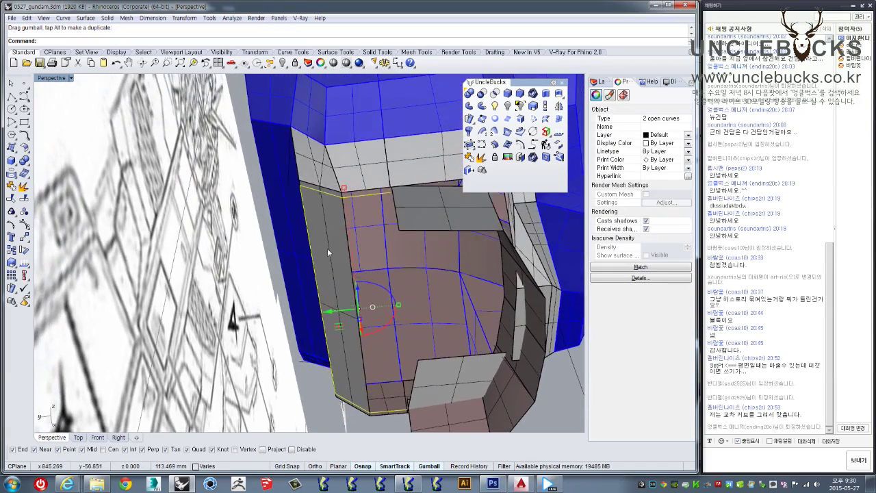
{"action": "left_click", "coordinate": [475, 159]}
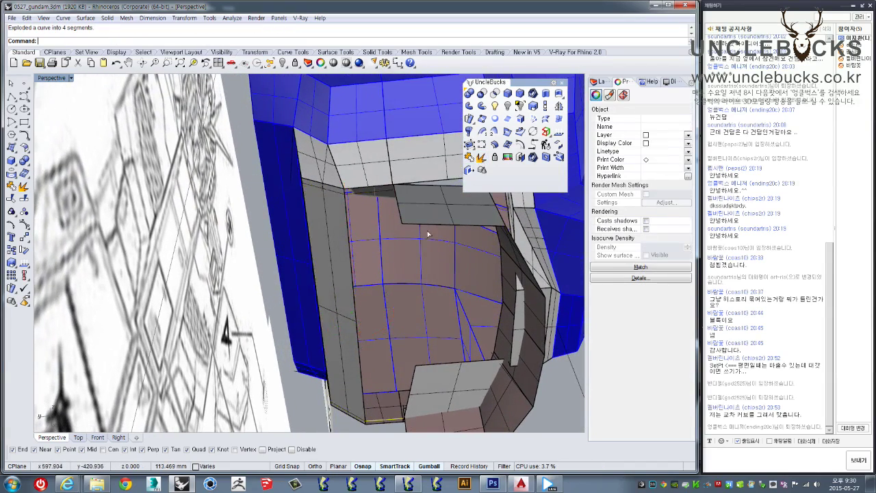
{"action": "right_click_drag", "start_coordinate": [332, 303], "coordinate": [319, 380]}
{"action": "left_click", "coordinate": [329, 342]}
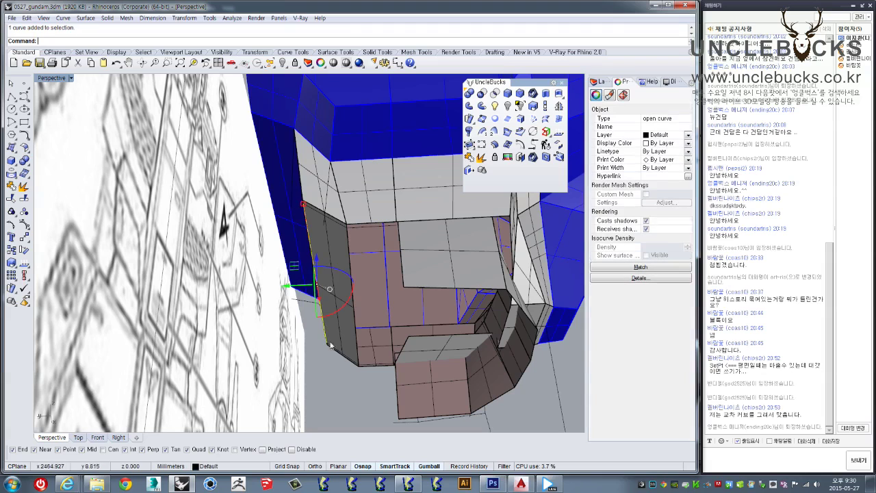
{"action": "left_click", "coordinate": [353, 251], "text": "shift"}
{"action": "left_click", "coordinate": [392, 286]}
{"action": "scroll", "coordinate": [327, 219], "scroll_direction": "up", "scroll_amount": 3}
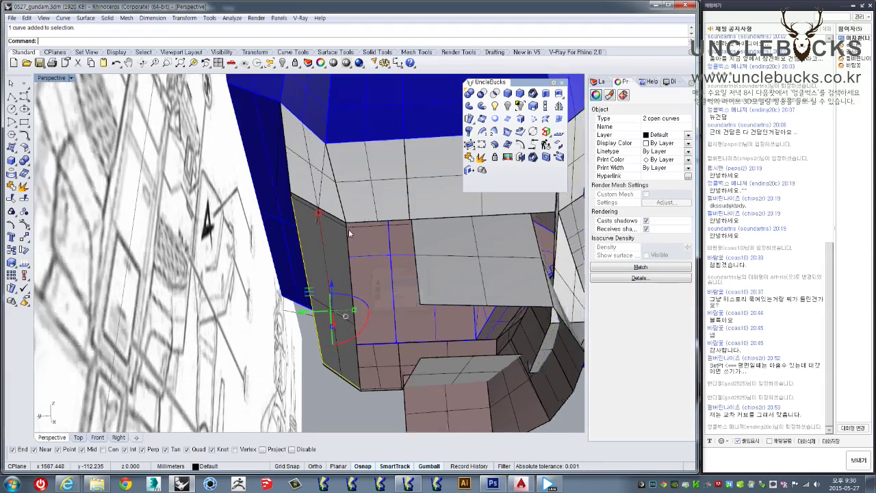
{"action": "left_click", "coordinate": [358, 237], "text": "shift"}
{"action": "left_click", "coordinate": [391, 282]}
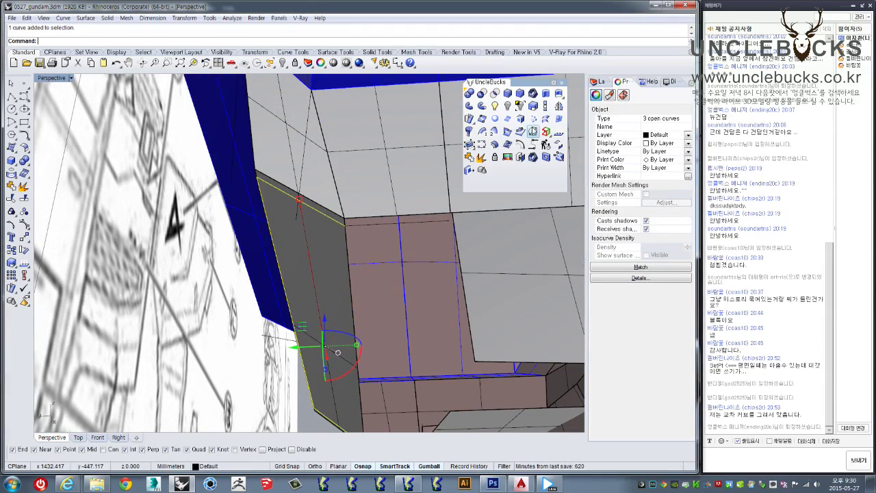
Step: Stretch the three edge curves in one direction with Scale1D using two reference points
{"action": "left_click", "coordinate": [533, 119]}
{"action": "left_click", "coordinate": [347, 226]}
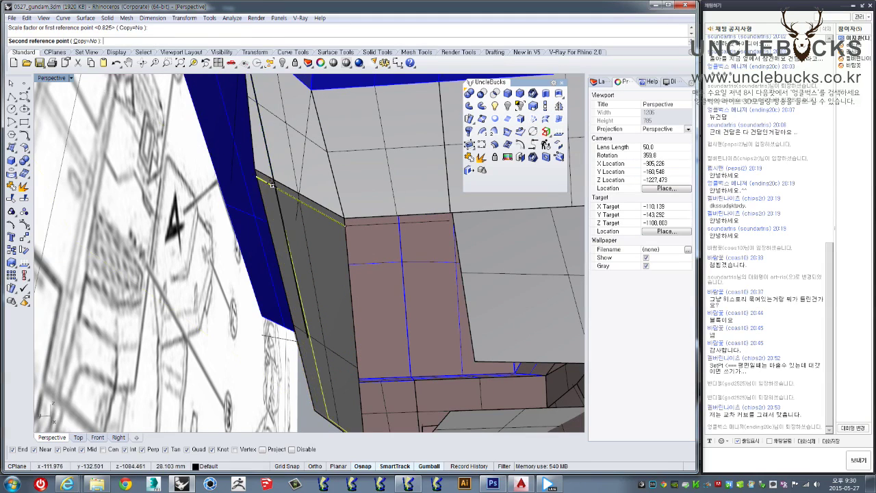
{"action": "scroll", "coordinate": [271, 185], "scroll_direction": "up", "scroll_amount": 2}
{"action": "scroll", "coordinate": [268, 182], "scroll_direction": "up", "scroll_amount": 2}
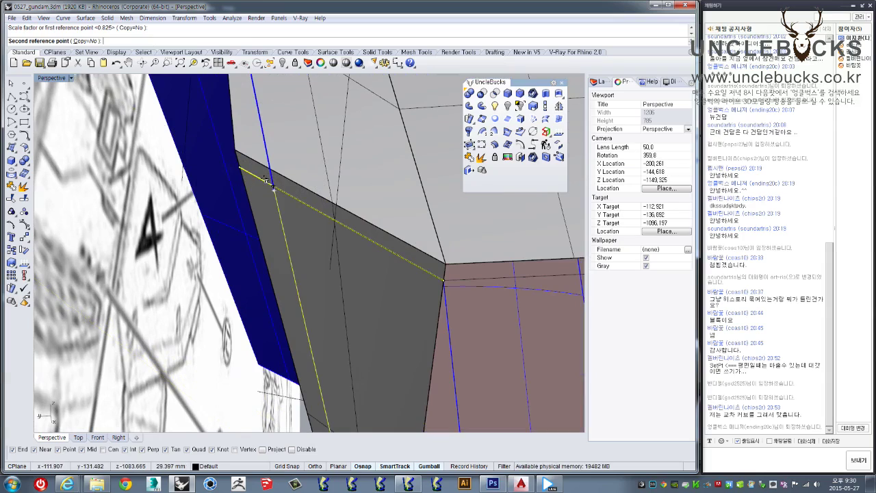
{"action": "left_click", "coordinate": [271, 183]}
{"action": "scroll", "coordinate": [316, 196], "scroll_direction": "down", "scroll_amount": 2}
{"action": "scroll", "coordinate": [316, 196], "scroll_direction": "down", "scroll_amount": 2}
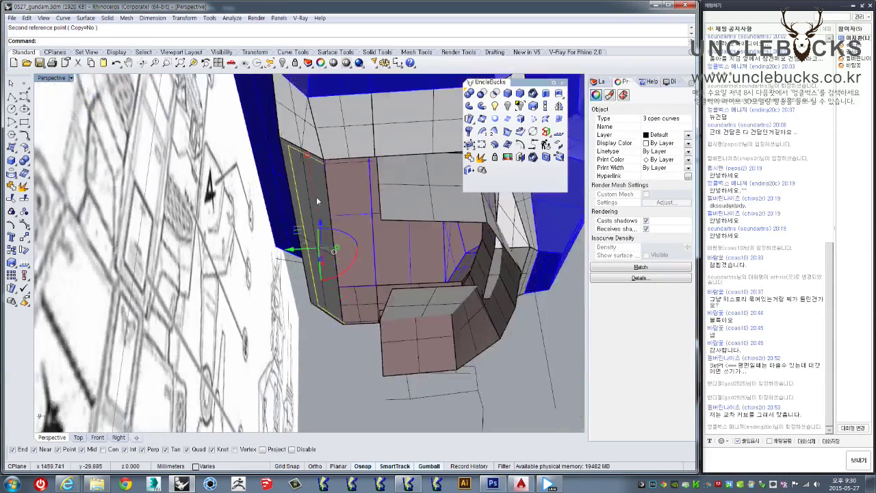
{"action": "scroll", "coordinate": [338, 255], "scroll_direction": "down", "scroll_amount": 2}
{"action": "mouse_move", "coordinate": [338, 255]}
{"action": "right_mouse_down"}
{"action": "mouse_move", "coordinate": [326, 312]}
{"action": "mouse_move", "coordinate": [312, 216]}
{"action": "right_mouse_up"}
{"action": "key", "text": "Escape"}
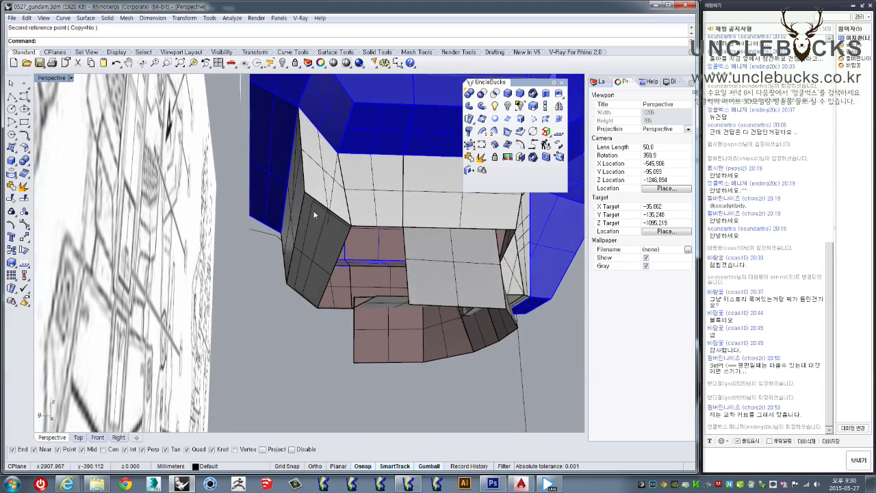
Step: Pick out the stray curve beneath the chest armour and delete it
{"action": "key", "text": "Return"}
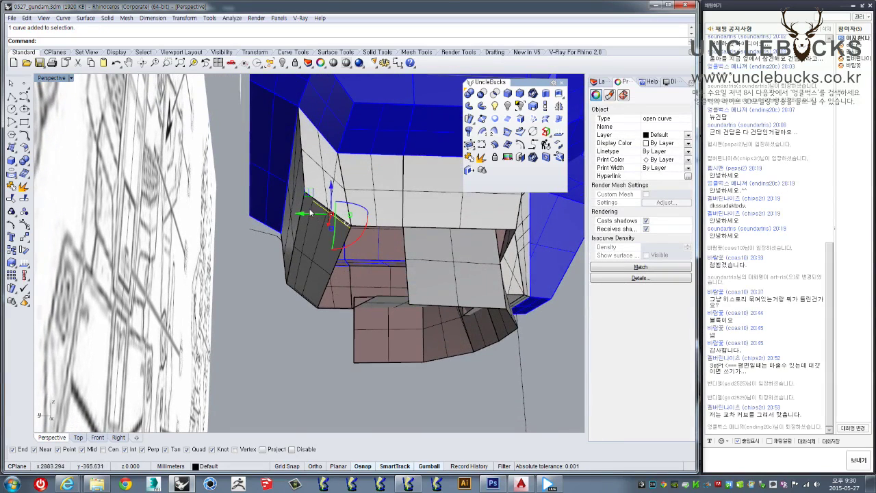
{"action": "scroll", "coordinate": [311, 304], "scroll_direction": "up", "scroll_amount": 1}
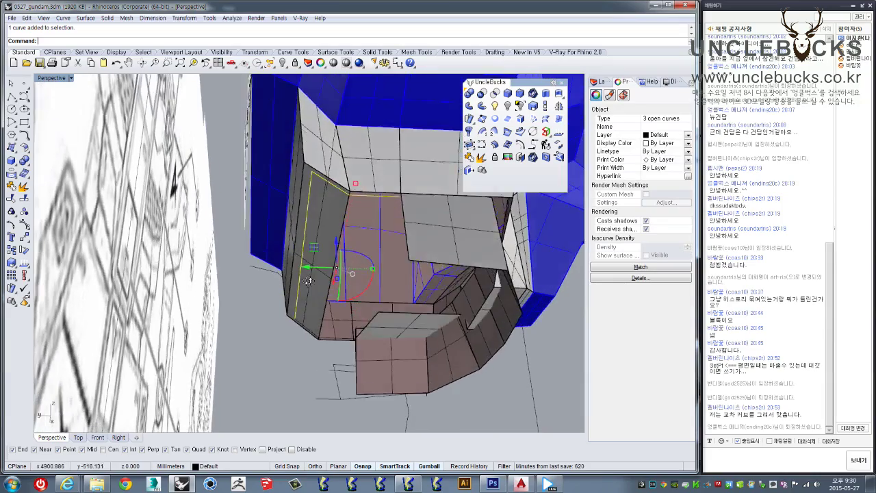
{"action": "scroll", "coordinate": [311, 331], "scroll_direction": "up", "scroll_amount": 1}
{"action": "left_click", "coordinate": [334, 349]}
{"action": "key", "text": "Return"}
{"action": "mouse_move", "coordinate": [343, 319]}
{"action": "right_mouse_down"}
{"action": "mouse_move", "coordinate": [316, 310]}
{"action": "mouse_move", "coordinate": [351, 285]}
{"action": "mouse_move", "coordinate": [322, 201]}
{"action": "mouse_move", "coordinate": [274, 344]}
{"action": "right_mouse_up"}
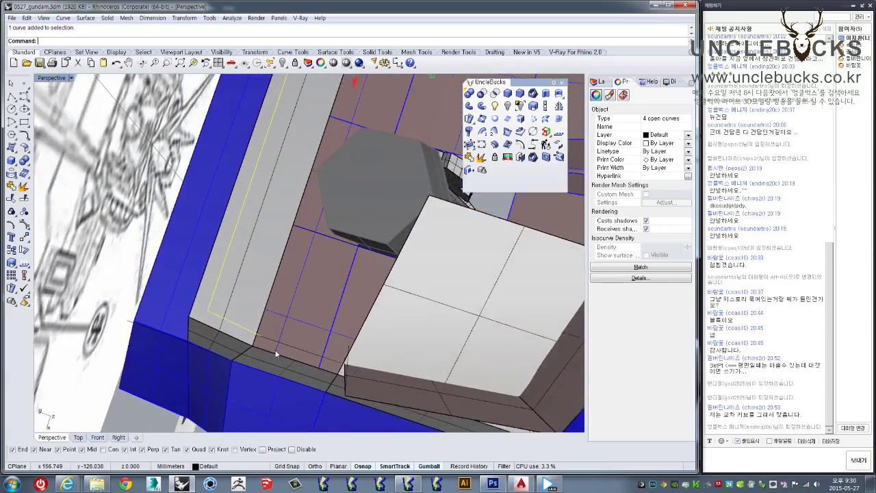
{"action": "mouse_move", "coordinate": [308, 304]}
{"action": "right_mouse_down"}
{"action": "mouse_move", "coordinate": [309, 346]}
{"action": "mouse_move", "coordinate": [333, 376]}
{"action": "mouse_move", "coordinate": [329, 391]}
{"action": "mouse_move", "coordinate": [249, 293]}
{"action": "right_mouse_up"}
{"action": "mouse_move", "coordinate": [240, 240]}
{"action": "right_mouse_down"}
{"action": "mouse_move", "coordinate": [254, 232]}
{"action": "mouse_move", "coordinate": [286, 256]}
{"action": "mouse_move", "coordinate": [251, 185]}
{"action": "mouse_move", "coordinate": [264, 222]}
{"action": "right_mouse_up"}
{"action": "left_click", "coordinate": [288, 262]}
{"action": "key", "text": "Delete"}
Step: Select two overlapping side-plate edge curves and maximise the Top view
{"action": "left_click", "coordinate": [264, 222]}
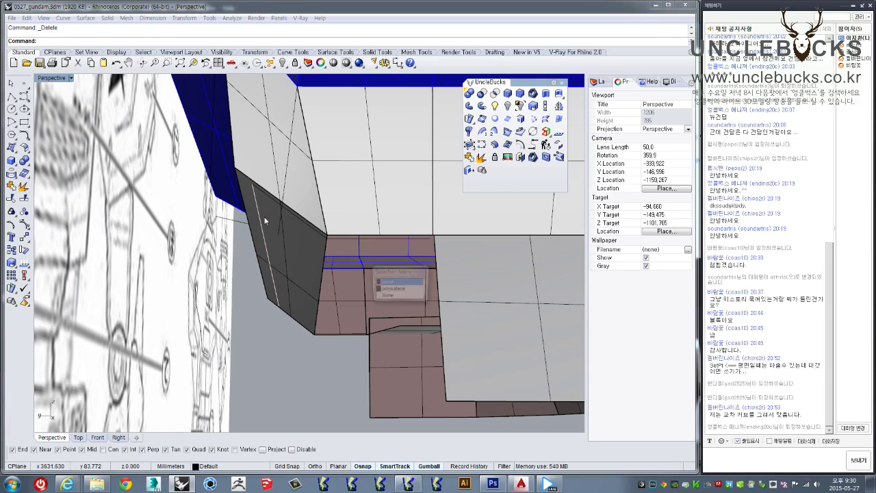
{"action": "left_click", "coordinate": [387, 284]}
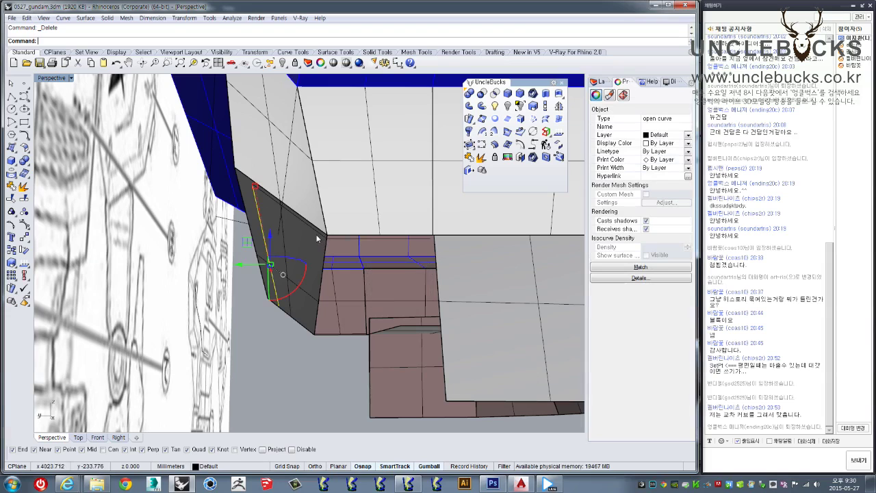
{"action": "left_click", "coordinate": [389, 285]}
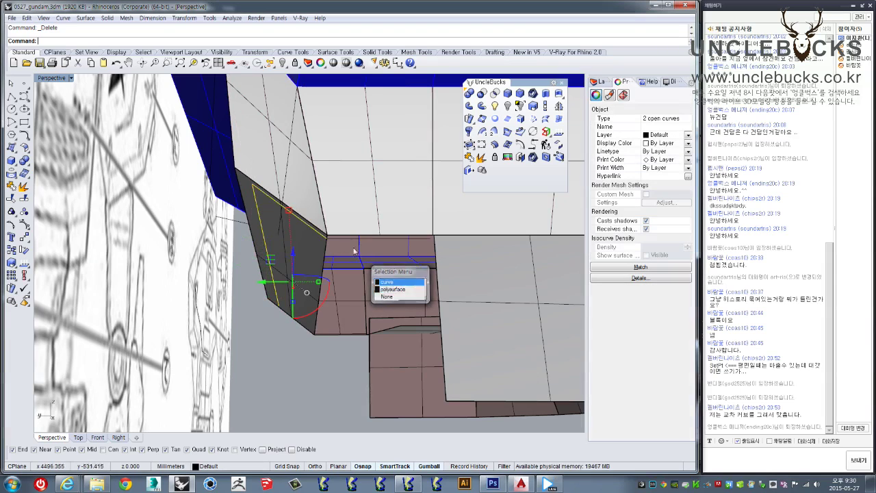
{"action": "left_click", "coordinate": [390, 284]}
{"action": "right_click_drag", "start_coordinate": [352, 244], "coordinate": [190, 184]}
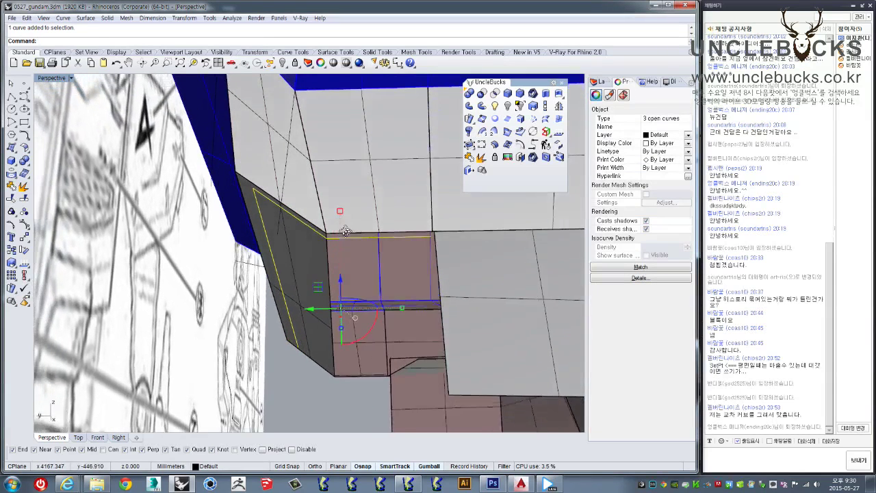
{"action": "double_click", "coordinate": [54, 80]}
{"action": "double_click", "coordinate": [52, 81]}
Step: Centre and zoom the Top view over the chest and clear the curve selection
{"action": "right_click_drag", "start_coordinate": [228, 352], "coordinate": [227, 147]}
{"action": "scroll", "coordinate": [239, 191], "scroll_direction": "down", "scroll_amount": 2}
{"action": "scroll", "coordinate": [253, 220], "scroll_direction": "up", "scroll_amount": 2}
{"action": "scroll", "coordinate": [264, 222], "scroll_direction": "up", "scroll_amount": 1}
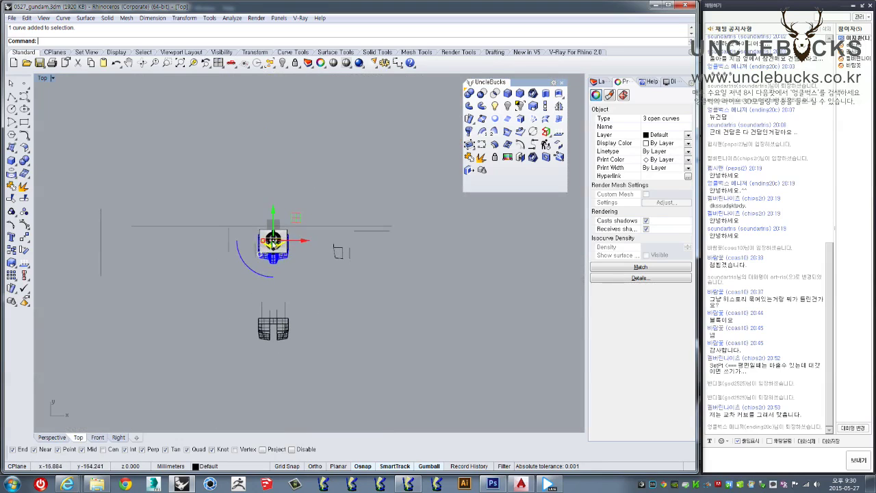
{"action": "scroll", "coordinate": [270, 226], "scroll_direction": "up", "scroll_amount": 3}
{"action": "scroll", "coordinate": [276, 228], "scroll_direction": "up", "scroll_amount": 2}
{"action": "scroll", "coordinate": [274, 226], "scroll_direction": "up", "scroll_amount": 1}
{"action": "scroll", "coordinate": [275, 219], "scroll_direction": "down", "scroll_amount": 3}
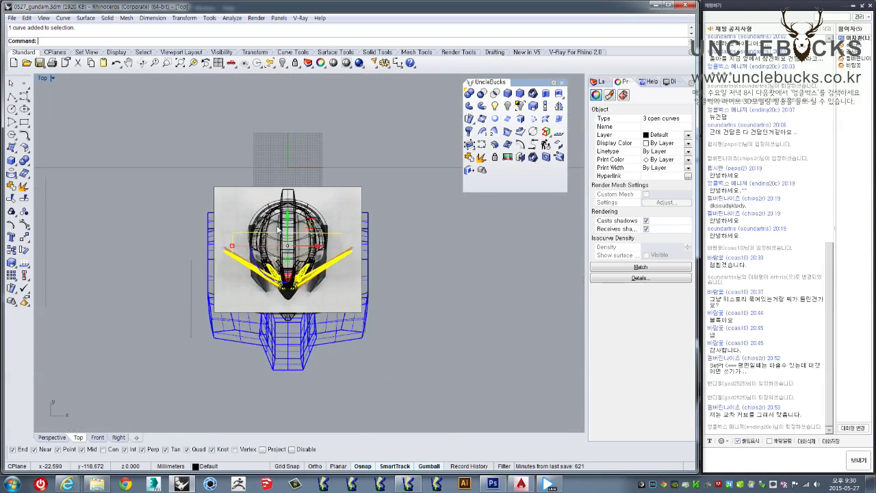
{"action": "scroll", "coordinate": [274, 204], "scroll_direction": "up", "scroll_amount": 2}
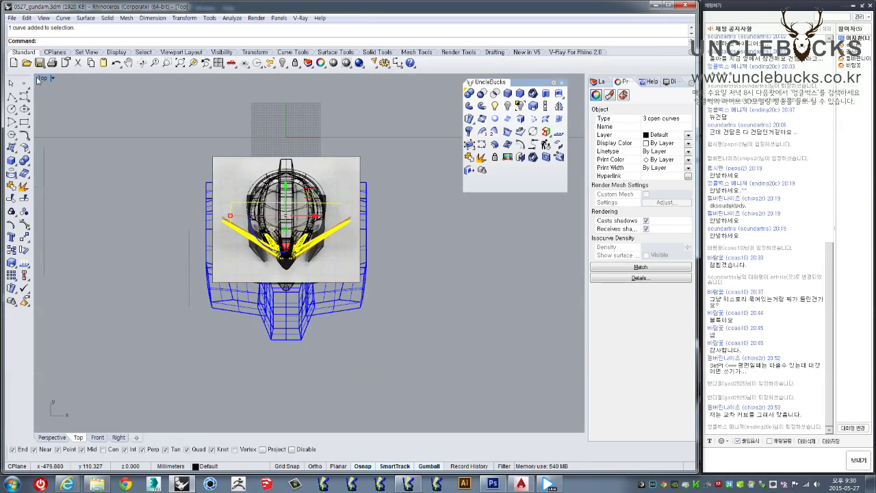
{"action": "scroll", "coordinate": [197, 176], "scroll_direction": "up", "scroll_amount": 1}
{"action": "scroll", "coordinate": [274, 205], "scroll_direction": "down", "scroll_amount": 1}
{"action": "left_click", "coordinate": [304, 224]}
{"action": "right_click_drag", "start_coordinate": [312, 311], "coordinate": [313, 235]}
{"action": "scroll", "coordinate": [313, 319], "scroll_direction": "up", "scroll_amount": 4}
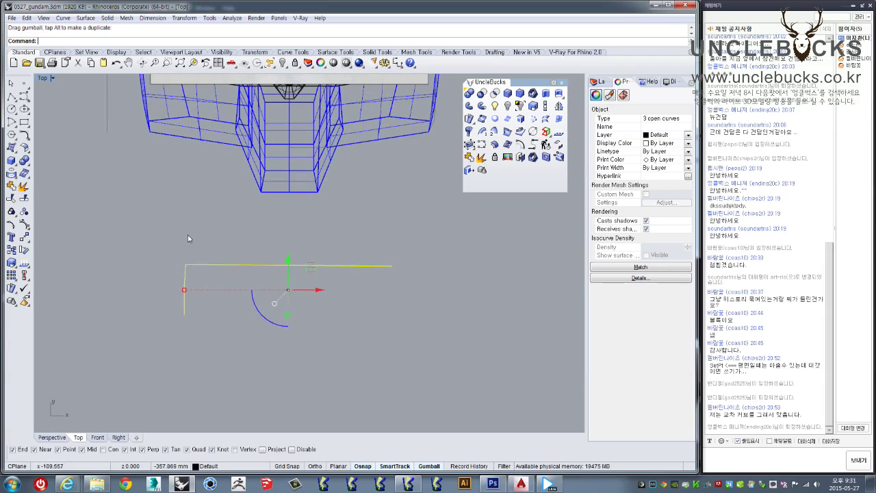
{"action": "left_click", "coordinate": [380, 370]}
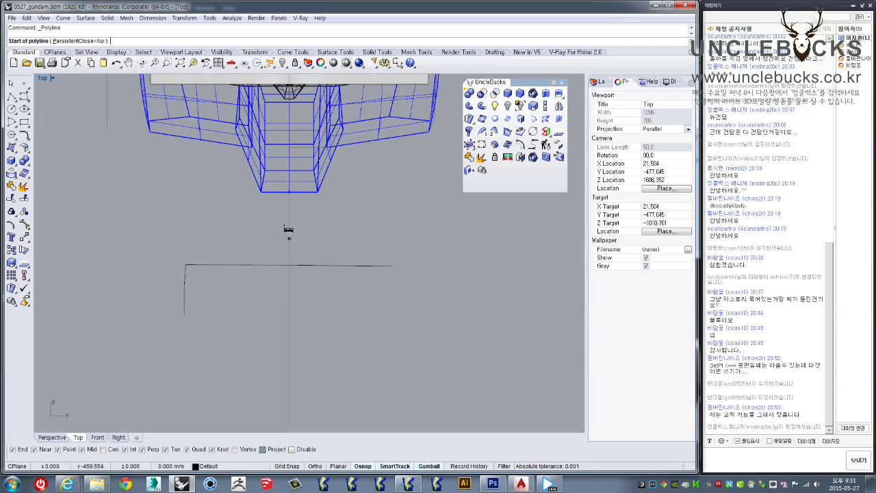
Step: Draw a vertical line below the chest, then delete it as unwanted
{"action": "left_click", "coordinate": [287, 397]}
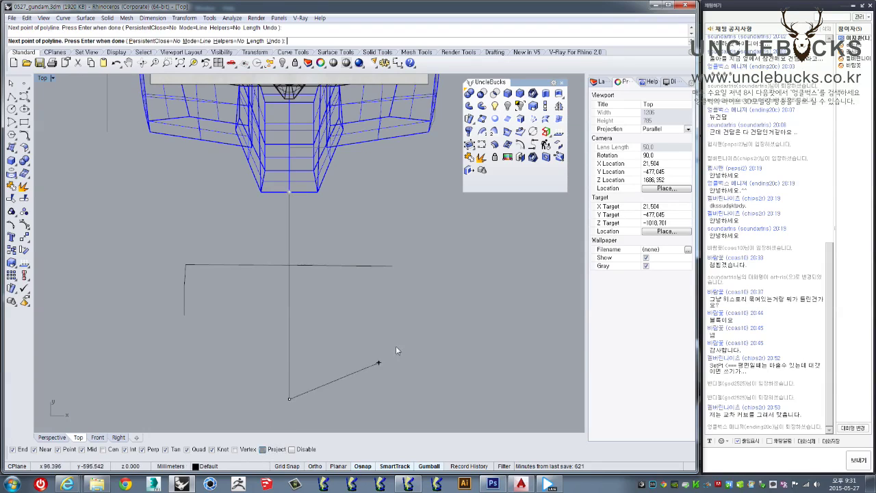
{"action": "key", "text": "Return"}
{"action": "left_click", "coordinate": [288, 313]}
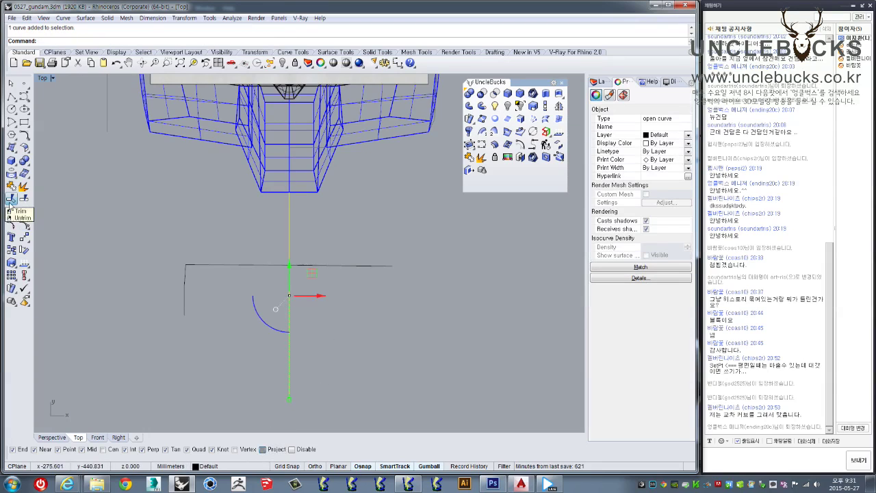
{"action": "right_click_drag", "start_coordinate": [258, 252], "coordinate": [296, 258]}
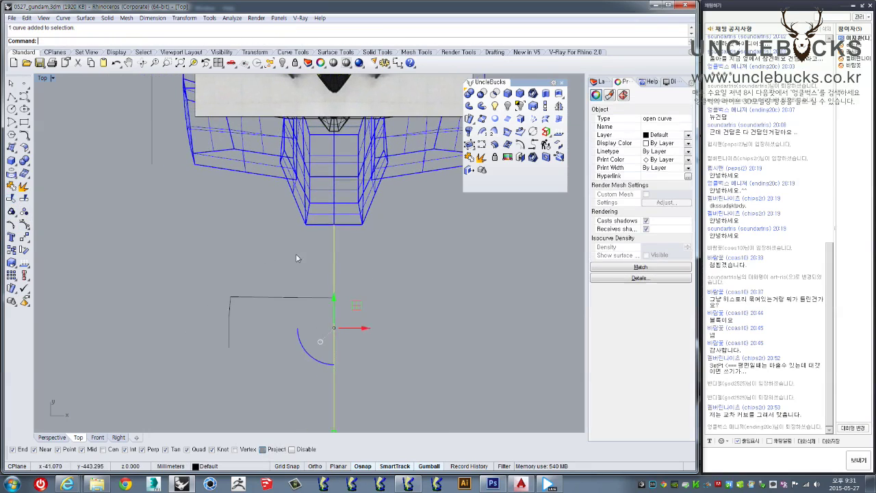
{"action": "key", "text": "Delete"}
Step: Trace the bent outline over the L-shaped profile, select it, and restore four viewports
{"action": "scroll", "coordinate": [140, 222], "scroll_direction": "up", "scroll_amount": 2}
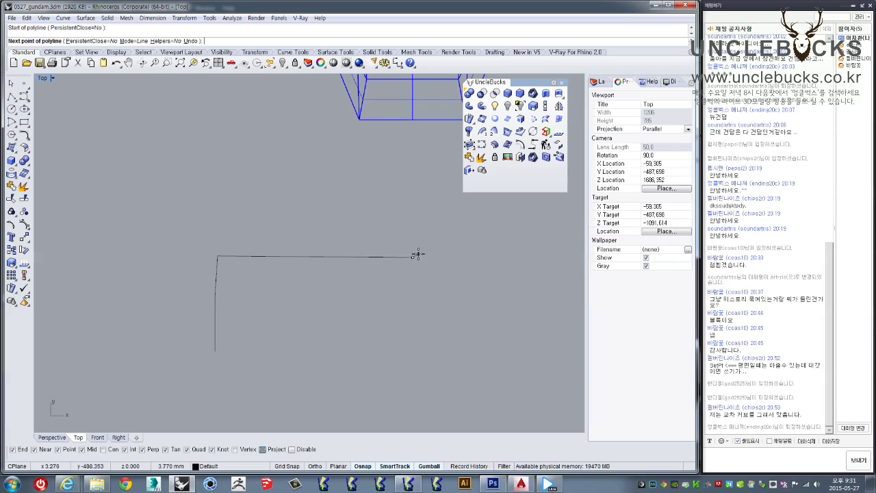
{"action": "left_click", "coordinate": [217, 257]}
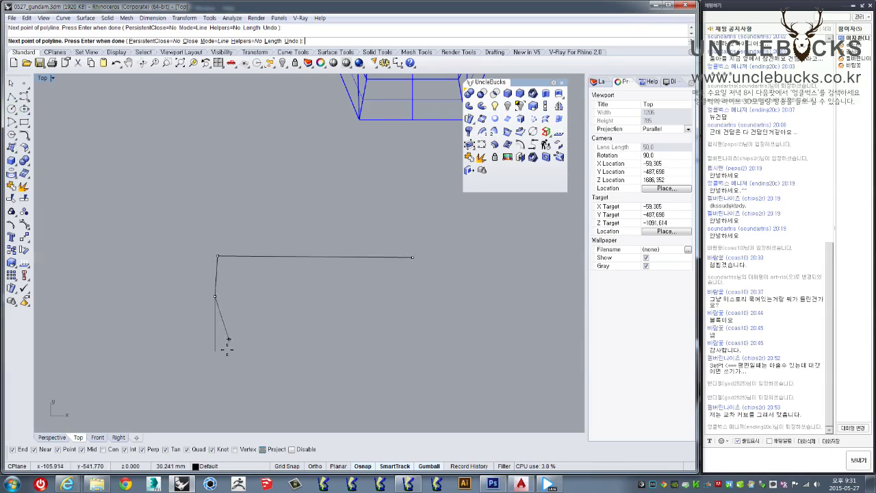
{"action": "right_click", "coordinate": [244, 254]}
{"action": "left_click", "coordinate": [369, 258]}
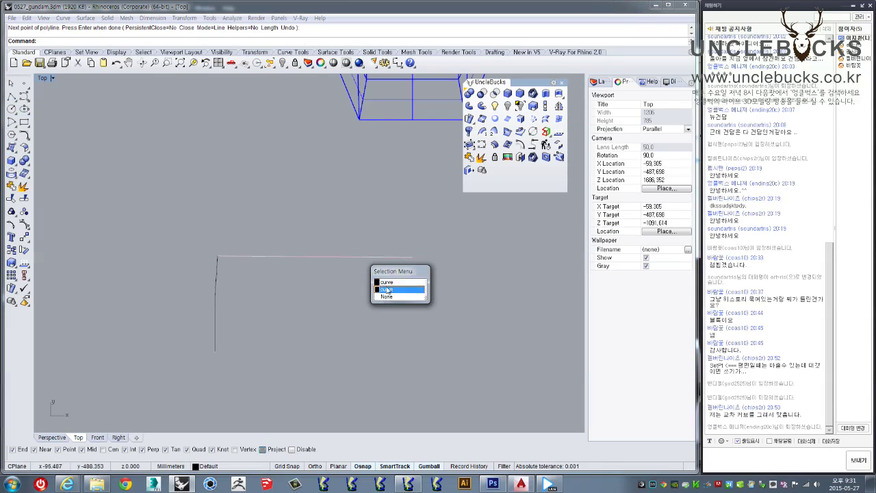
{"action": "left_click", "coordinate": [384, 281]}
{"action": "double_click", "coordinate": [42, 79]}
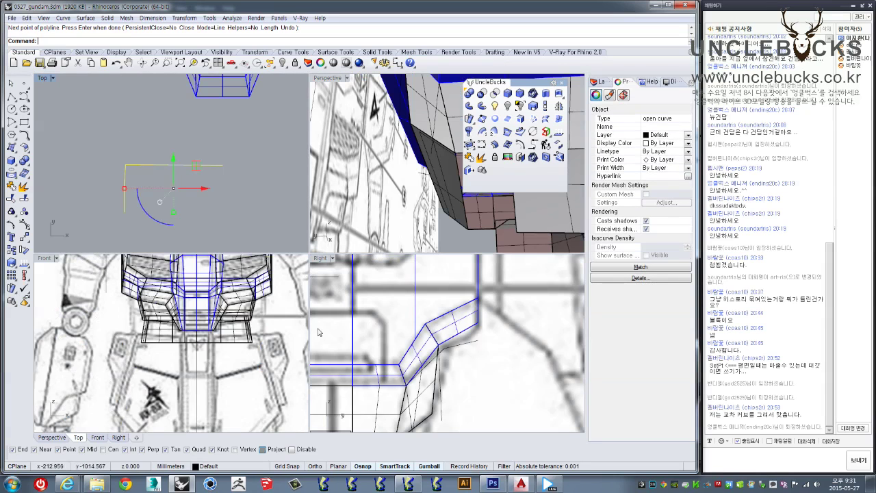
Step: In the maximized Front view, move the new outline curve up above the original outline
{"action": "scroll", "coordinate": [220, 330], "scroll_direction": "down", "scroll_amount": 4}
{"action": "scroll", "coordinate": [205, 353], "scroll_direction": "down", "scroll_amount": 4}
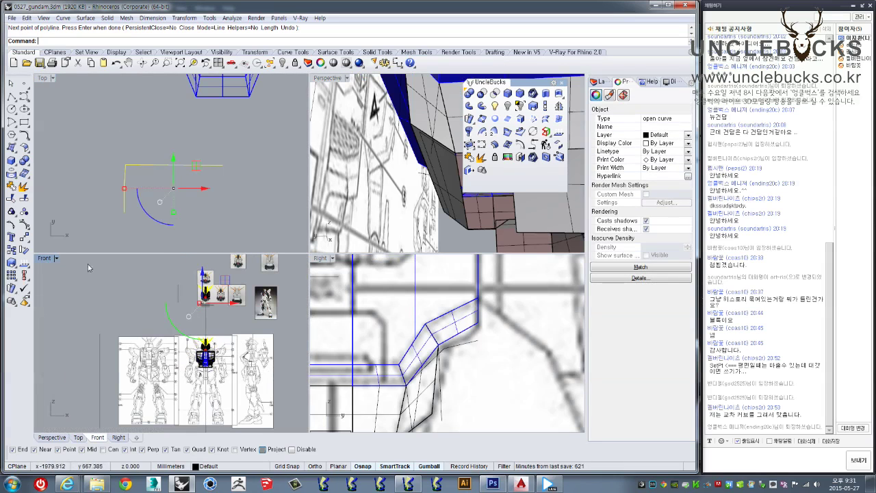
{"action": "double_click", "coordinate": [42, 262]}
{"action": "scroll", "coordinate": [320, 198], "scroll_direction": "up", "scroll_amount": 2}
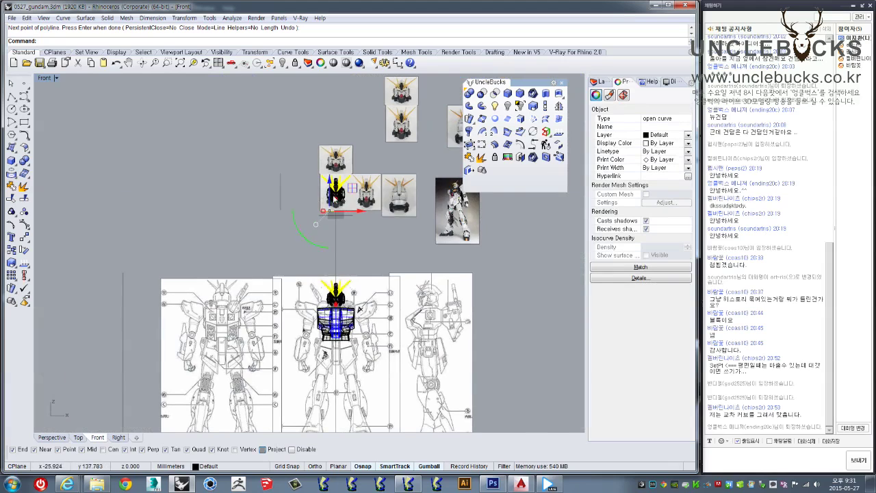
{"action": "scroll", "coordinate": [336, 198], "scroll_direction": "up", "scroll_amount": 5}
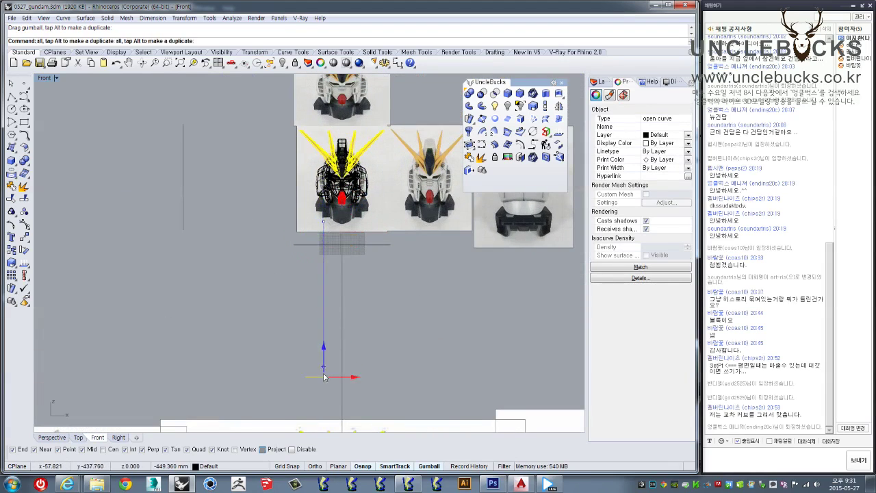
{"action": "right_click_drag", "start_coordinate": [324, 376], "coordinate": [315, 226]}
{"action": "right_click_drag", "start_coordinate": [325, 262], "coordinate": [324, 158]}
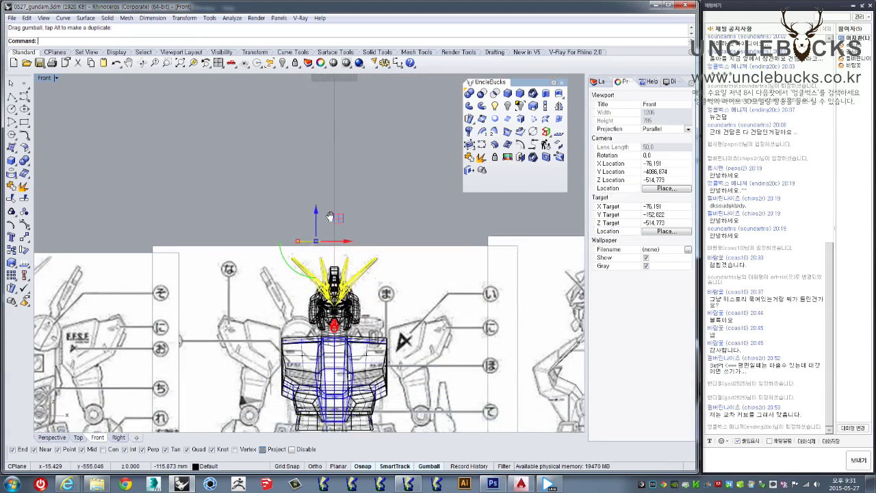
{"action": "key", "text": "Escape"}
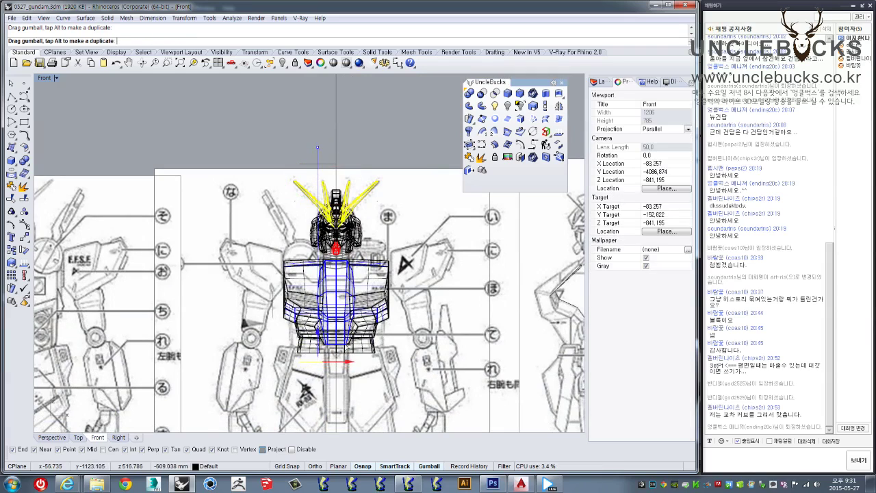
{"action": "scroll", "coordinate": [312, 370], "scroll_direction": "up", "scroll_amount": 4}
{"action": "scroll", "coordinate": [321, 359], "scroll_direction": "up", "scroll_amount": 3}
{"action": "scroll", "coordinate": [327, 287], "scroll_direction": "up", "scroll_amount": 3}
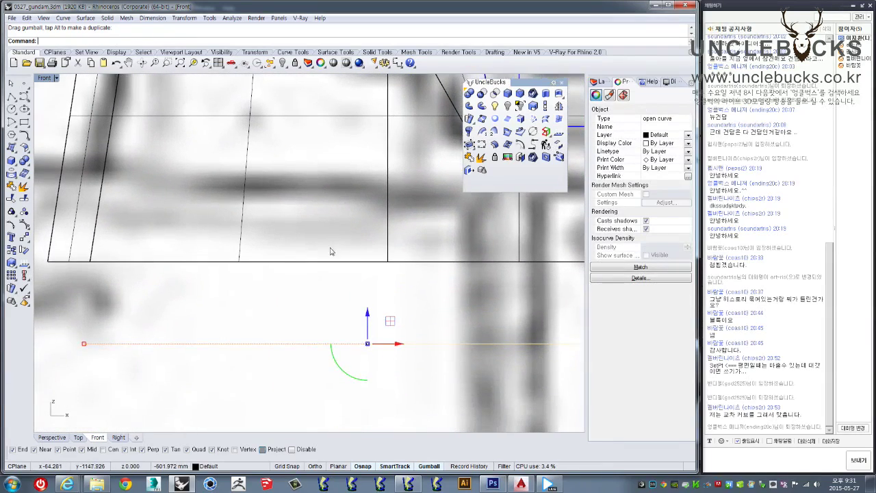
{"action": "key", "text": "Escape"}
{"action": "left_click", "coordinate": [327, 267]}
Step: Inspect the four outline curves in maximized Perspective, trying a point move and undoing it
{"action": "double_click", "coordinate": [47, 78]}
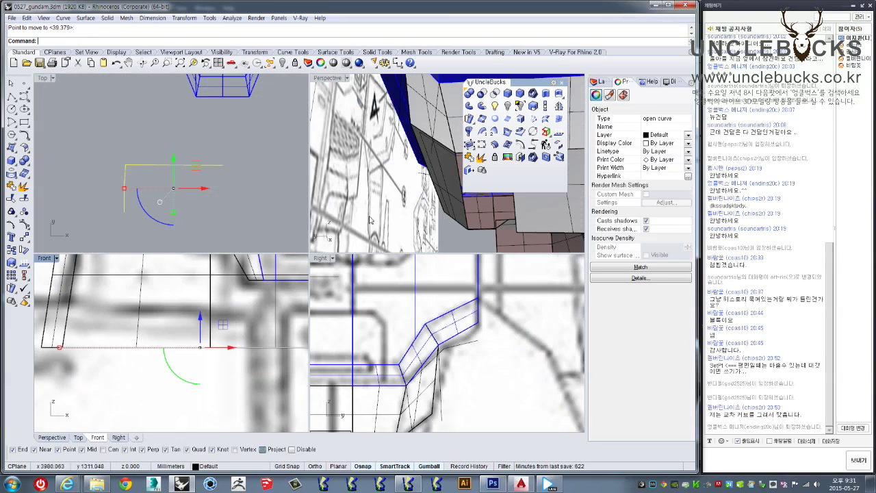
{"action": "double_click", "coordinate": [325, 80]}
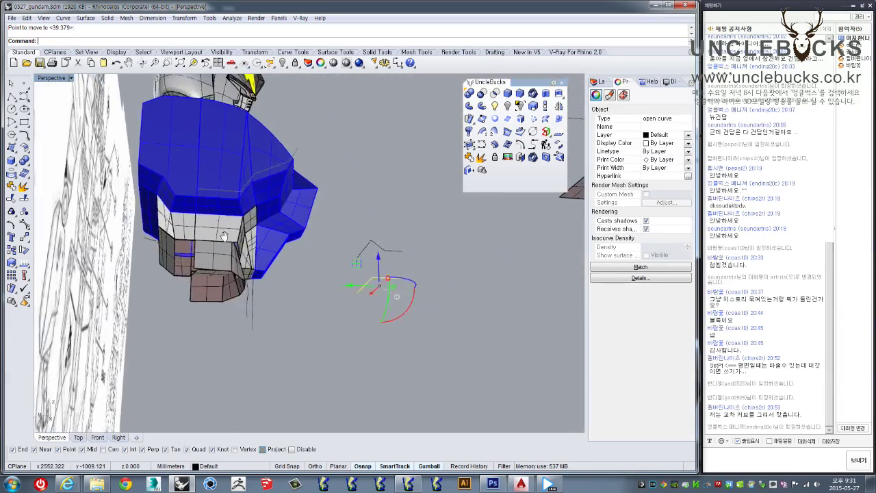
{"action": "mouse_move", "coordinate": [223, 236]}
{"action": "right_mouse_down"}
{"action": "mouse_move", "coordinate": [316, 268]}
{"action": "mouse_move", "coordinate": [342, 319]}
{"action": "mouse_move", "coordinate": [352, 250]}
{"action": "mouse_move", "coordinate": [356, 293]}
{"action": "mouse_move", "coordinate": [350, 269]}
{"action": "mouse_move", "coordinate": [301, 236]}
{"action": "mouse_move", "coordinate": [143, 304]}
{"action": "mouse_move", "coordinate": [168, 308]}
{"action": "mouse_move", "coordinate": [262, 246]}
{"action": "mouse_move", "coordinate": [309, 290]}
{"action": "right_mouse_up"}
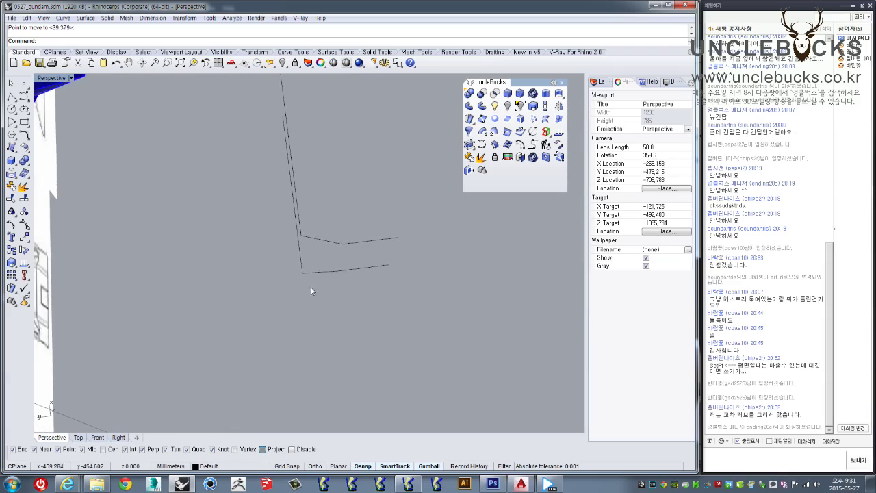
{"action": "left_click_drag", "start_coordinate": [309, 290], "coordinate": [241, 154]}
{"action": "right_click_drag", "start_coordinate": [240, 154], "coordinate": [441, 228]}
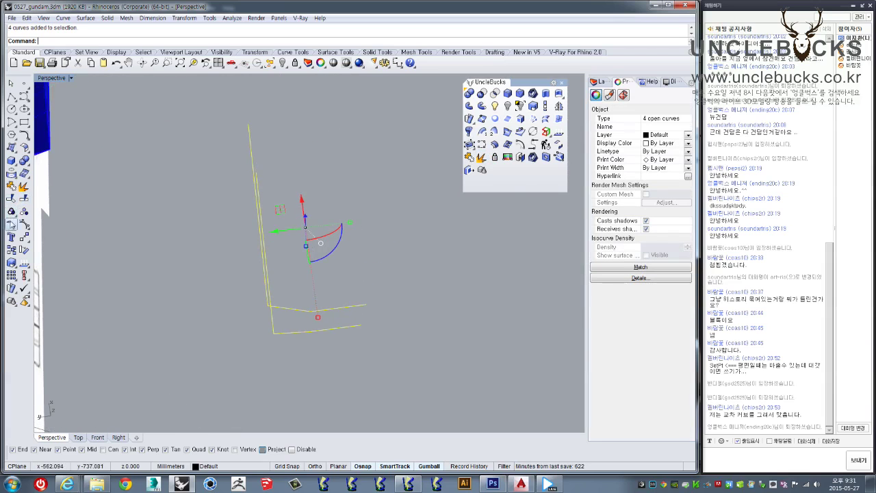
{"action": "left_click", "coordinate": [239, 378]}
{"action": "left_click_drag", "start_coordinate": [239, 374], "coordinate": [308, 284]}
{"action": "right_click_drag", "start_coordinate": [309, 284], "coordinate": [242, 373]}
{"action": "right_click_drag", "start_coordinate": [270, 341], "coordinate": [305, 334]}
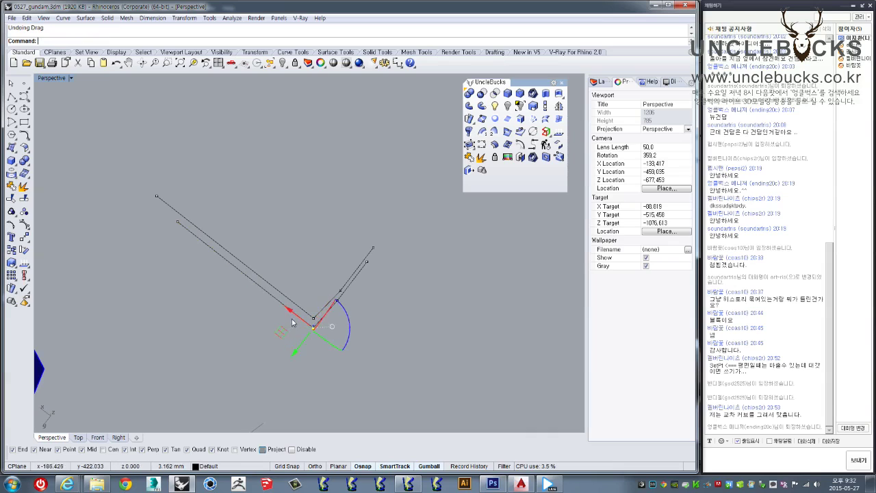
{"action": "key", "text": "ctrl+z"}
{"action": "right_click_drag", "start_coordinate": [396, 298], "coordinate": [364, 361]}
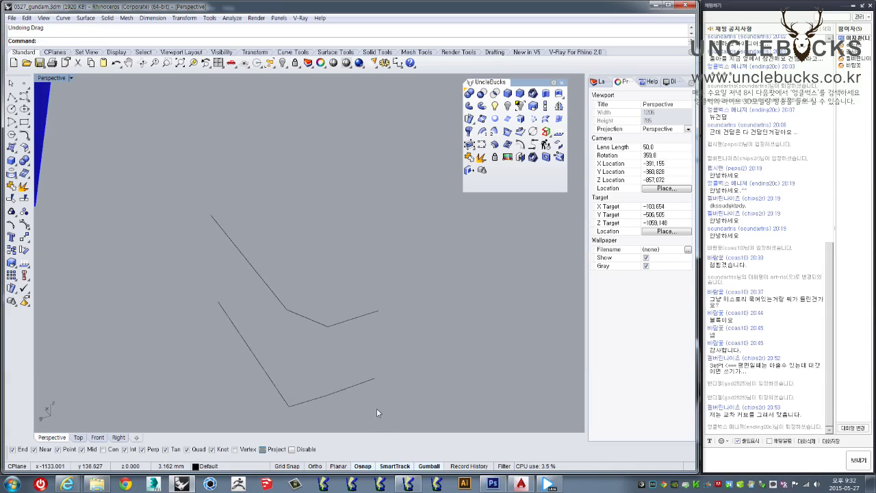
Step: Loft all four outline curves into a bent plate using Straight sections
{"action": "key", "text": "ctrl+a"}
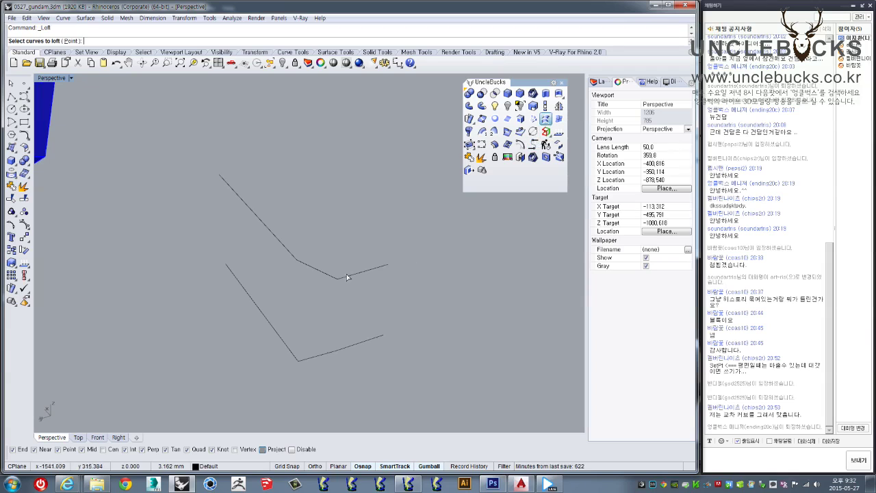
{"action": "key", "text": "Return"}
{"action": "mouse_move", "coordinate": [352, 337]}
{"action": "right_mouse_down"}
{"action": "mouse_move", "coordinate": [456, 304]}
{"action": "mouse_move", "coordinate": [383, 273]}
{"action": "right_mouse_up"}
{"action": "left_click", "coordinate": [653, 262]}
Step: Select the lofted plate and mirror it across a plane picked in the Right view
{"action": "left_click", "coordinate": [363, 274]}
{"action": "right_click_drag", "start_coordinate": [336, 253], "coordinate": [218, 193]}
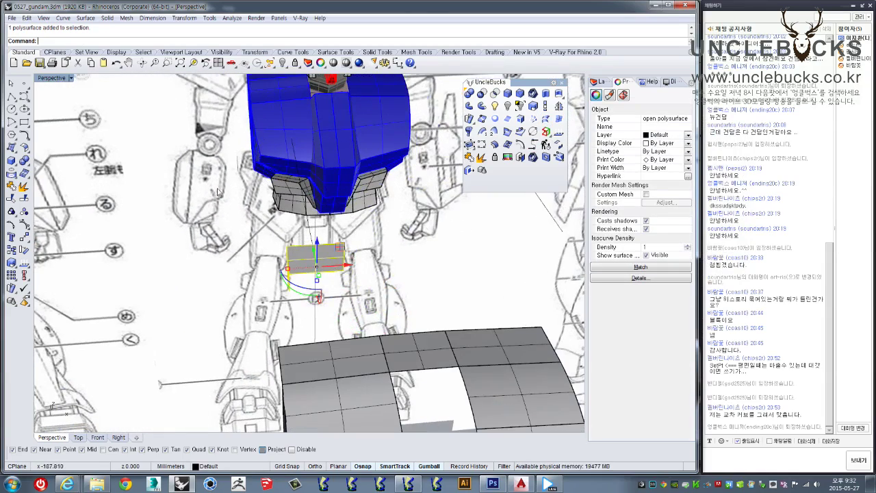
{"action": "double_click", "coordinate": [41, 78]}
{"action": "scroll", "coordinate": [365, 355], "scroll_direction": "down", "scroll_amount": 5}
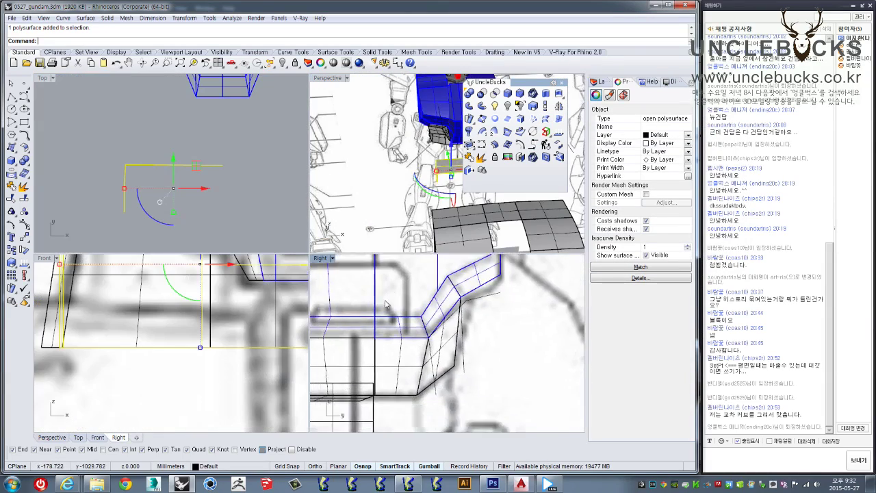
{"action": "right_click_drag", "start_coordinate": [411, 342], "coordinate": [430, 320]}
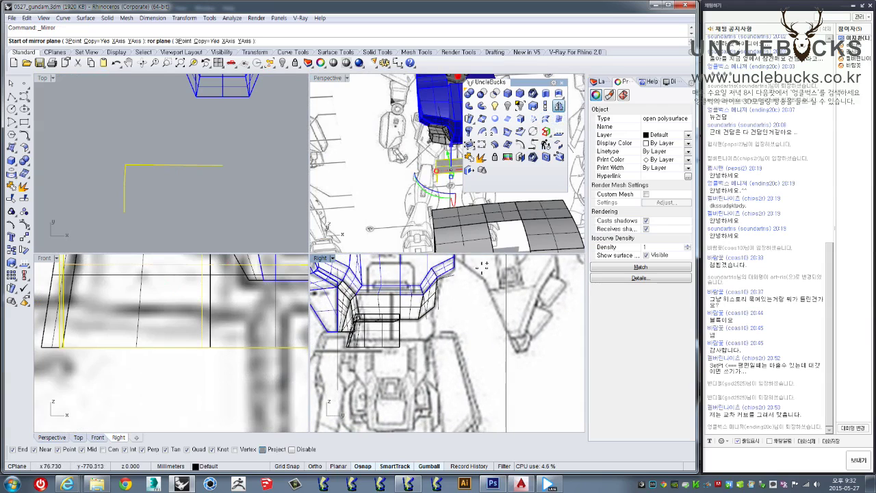
{"action": "left_click", "coordinate": [402, 348]}
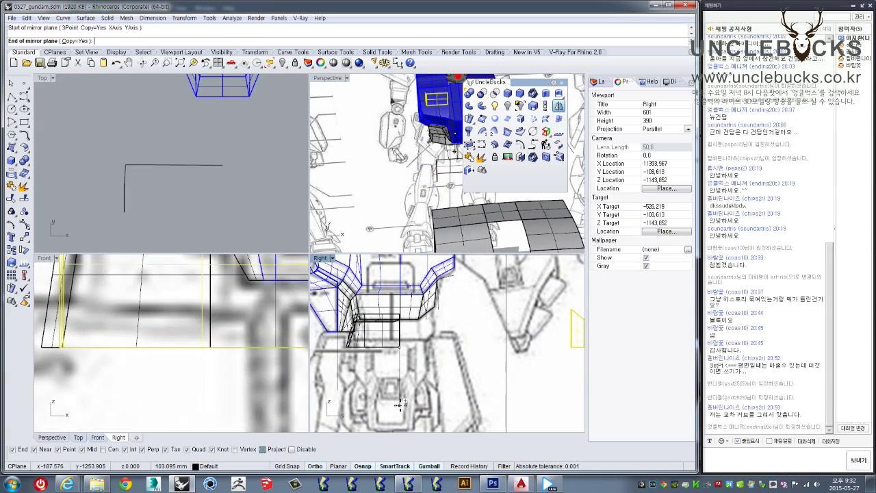
{"action": "scroll", "coordinate": [394, 395], "scroll_direction": "down", "scroll_amount": 3}
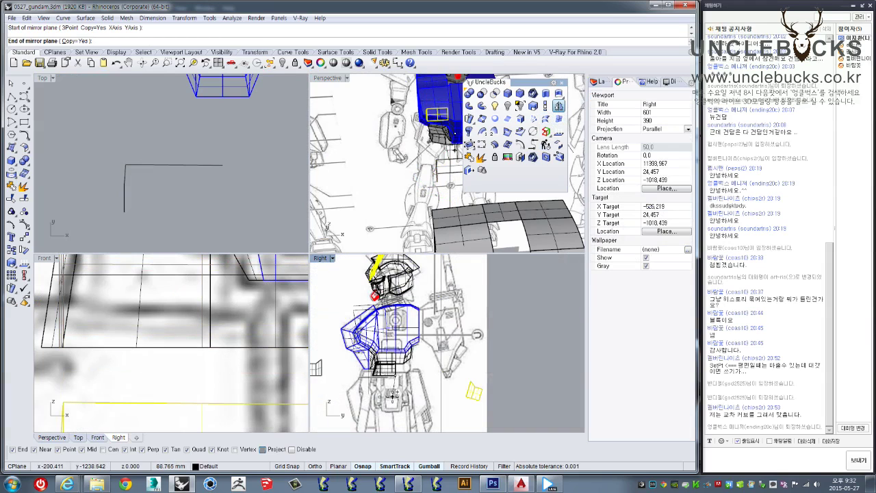
{"action": "left_click", "coordinate": [394, 395]}
Step: Repeat the mirror to create another mirrored copy of the plate
{"action": "scroll", "coordinate": [238, 389], "scroll_direction": "up", "scroll_amount": 2}
{"action": "scroll", "coordinate": [239, 389], "scroll_direction": "up", "scroll_amount": 2}
{"action": "scroll", "coordinate": [238, 389], "scroll_direction": "up", "scroll_amount": 2}
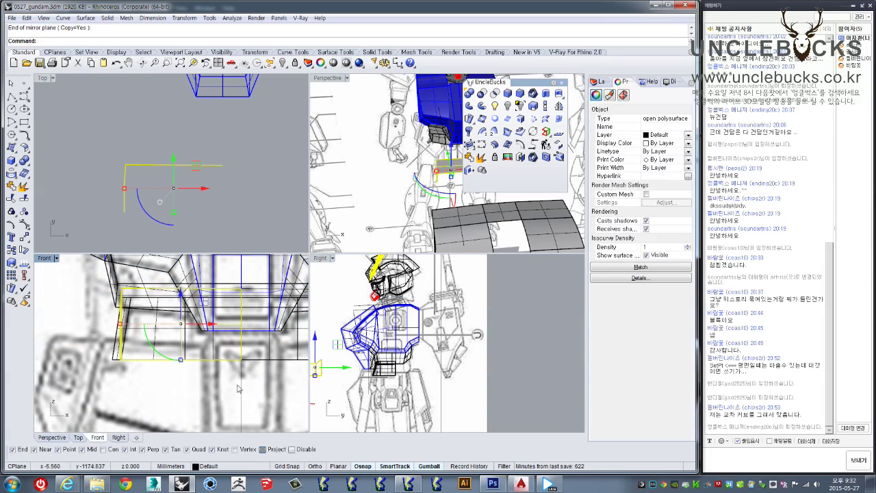
{"action": "key", "text": "Return"}
{"action": "left_click", "coordinate": [241, 378]}
{"action": "left_click", "coordinate": [244, 392]}
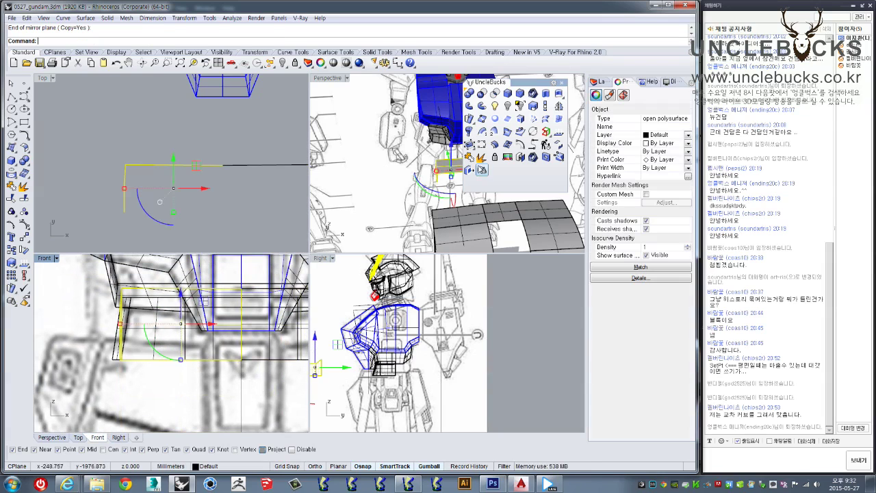
Step: Join the grey plate surfaces and check their normal directions with Dir
{"action": "double_click", "coordinate": [329, 78]}
{"action": "scroll", "coordinate": [384, 294], "scroll_direction": "up", "scroll_amount": 5}
{"action": "mouse_move", "coordinate": [384, 294]}
{"action": "right_mouse_down"}
{"action": "mouse_move", "coordinate": [346, 272]}
{"action": "mouse_move", "coordinate": [397, 296]}
{"action": "right_mouse_up"}
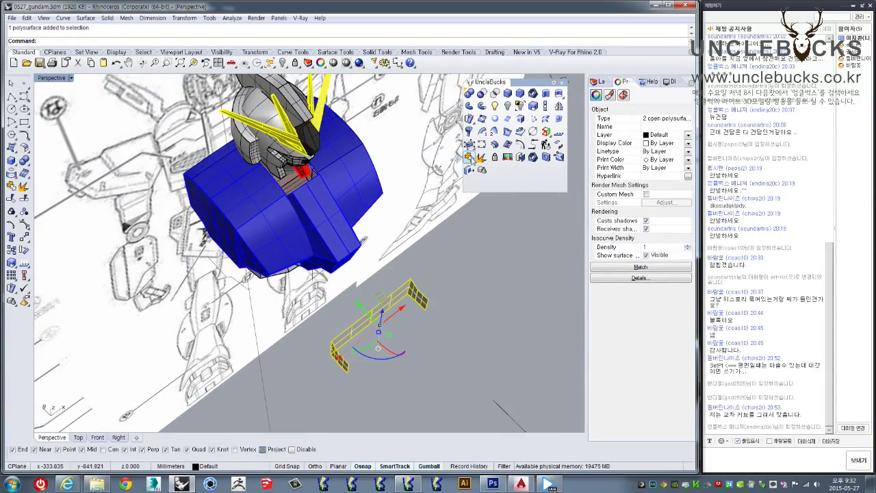
{"action": "left_click", "coordinate": [474, 160]}
{"action": "left_click", "coordinate": [376, 318]}
{"action": "left_click", "coordinate": [559, 130]}
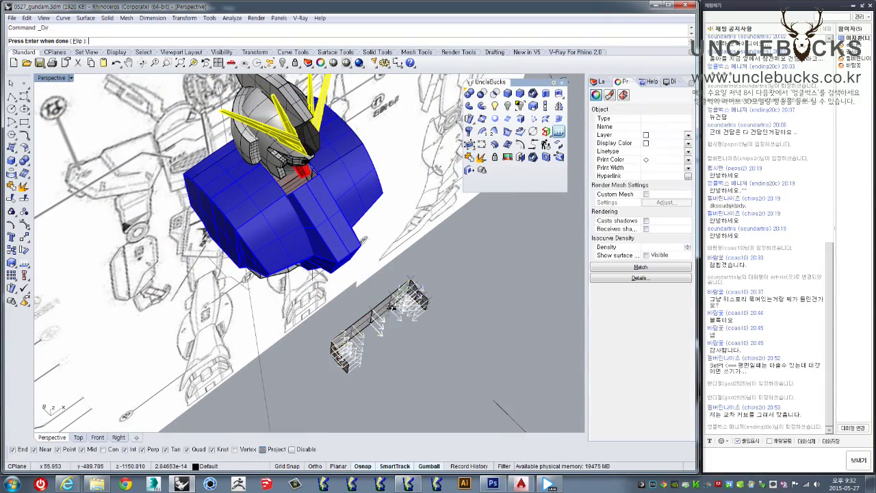
{"action": "key", "text": "Return"}
Step: Slide the grey plate up under the chest armour and nudge it slightly left
{"action": "right_click_drag", "start_coordinate": [410, 327], "coordinate": [381, 319]}
{"action": "mouse_move", "coordinate": [381, 318]}
{"action": "left_mouse_down"}
{"action": "mouse_move", "coordinate": [255, 291]}
{"action": "mouse_move", "coordinate": [296, 291]}
{"action": "left_mouse_up"}
{"action": "scroll", "coordinate": [298, 293], "scroll_direction": "up", "scroll_amount": 3}
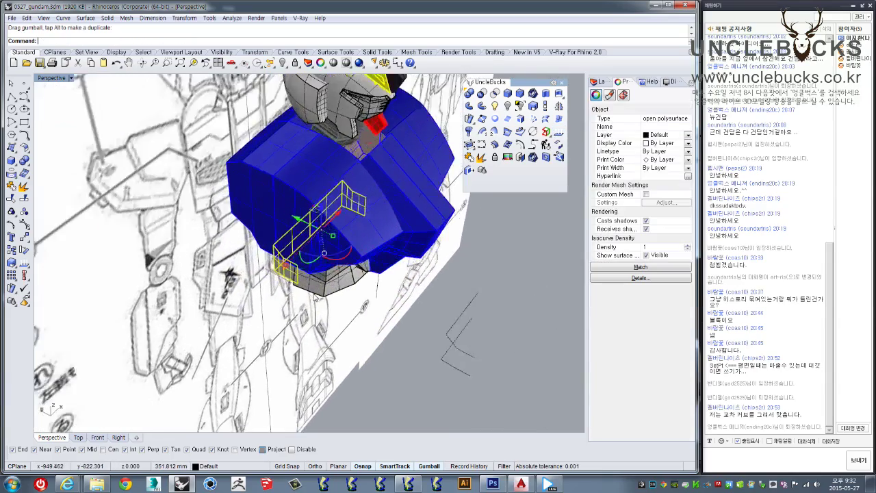
{"action": "scroll", "coordinate": [298, 293], "scroll_direction": "up", "scroll_amount": 3}
{"action": "right_click_drag", "start_coordinate": [298, 293], "coordinate": [359, 235]}
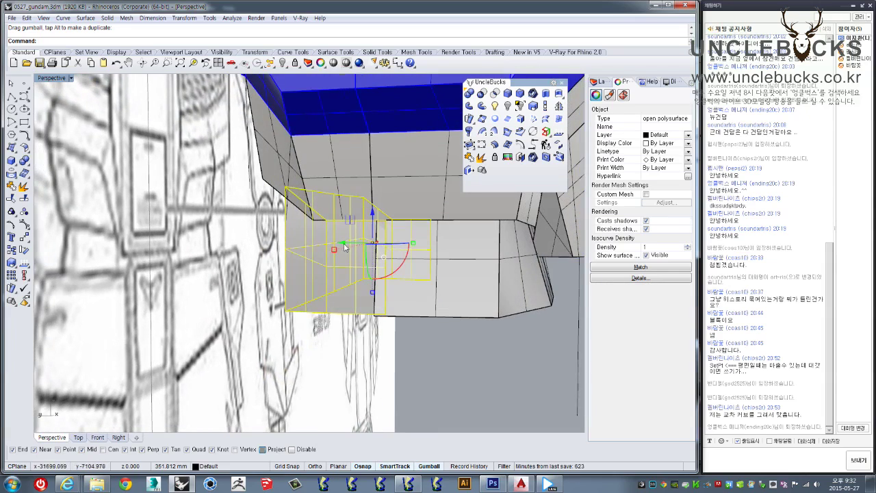
{"action": "left_click_drag", "start_coordinate": [345, 246], "coordinate": [337, 242]}
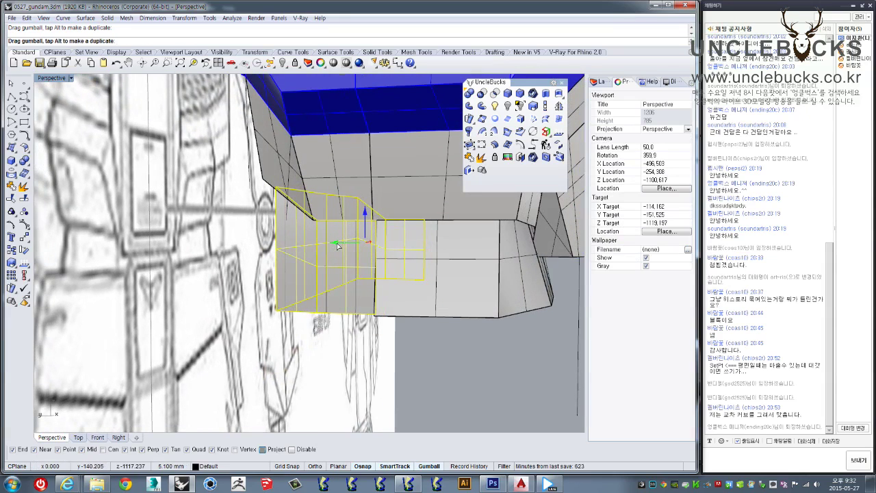
Step: Reposition the grey plate with the Move command (m) in the four-view layout
{"action": "double_click", "coordinate": [52, 78]}
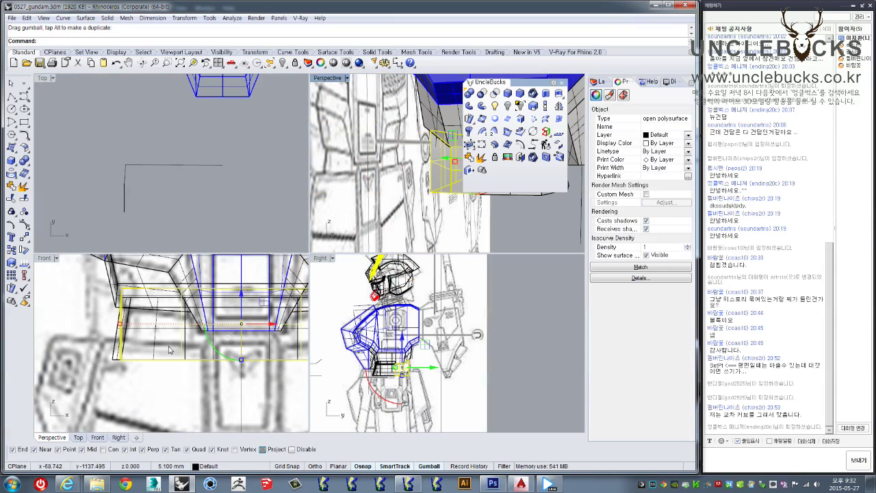
{"action": "scroll", "coordinate": [397, 382], "scroll_direction": "up", "scroll_amount": 3}
{"action": "scroll", "coordinate": [397, 382], "scroll_direction": "up", "scroll_amount": 3}
{"action": "scroll", "coordinate": [397, 382], "scroll_direction": "up", "scroll_amount": 3}
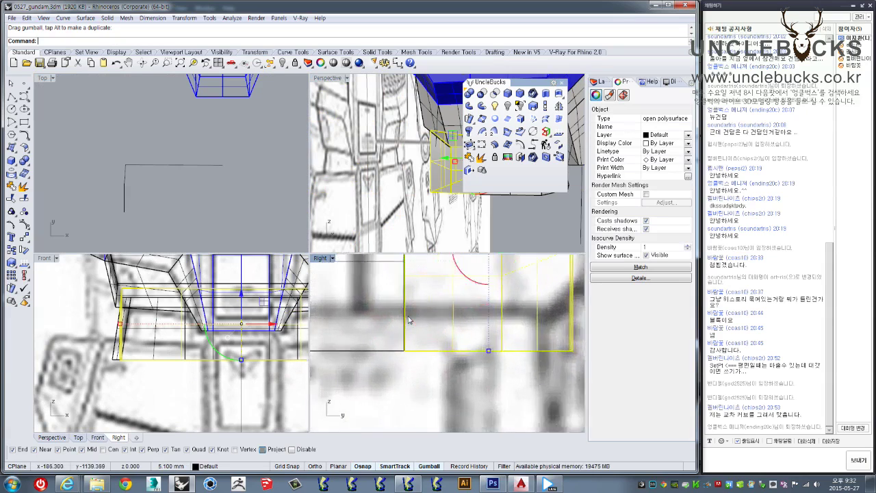
{"action": "scroll", "coordinate": [397, 382], "scroll_direction": "up", "scroll_amount": 3}
{"action": "scroll", "coordinate": [400, 382], "scroll_direction": "up", "scroll_amount": 3}
{"action": "scroll", "coordinate": [411, 369], "scroll_direction": "up", "scroll_amount": 3}
{"action": "type", "text": "m"}
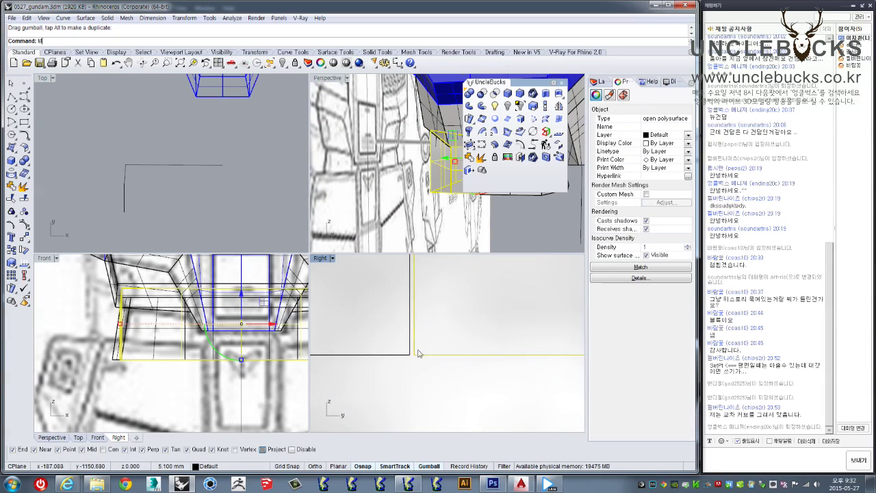
{"action": "key", "text": "Return"}
{"action": "left_click", "coordinate": [410, 352]}
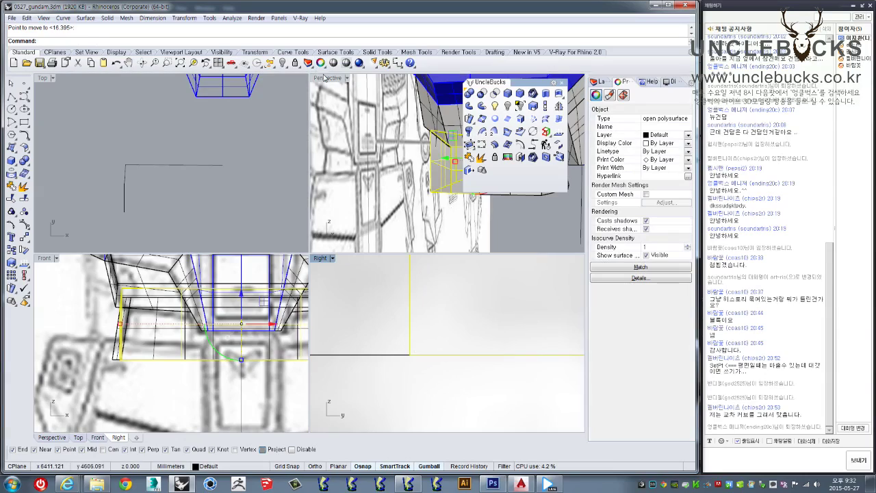
Step: Clear the selection and select the left grey abdomen plate in Perspective
{"action": "double_click", "coordinate": [326, 78]}
{"action": "scroll", "coordinate": [375, 253], "scroll_direction": "up", "scroll_amount": 2}
{"action": "scroll", "coordinate": [375, 254], "scroll_direction": "up", "scroll_amount": 2}
{"action": "key", "text": "Escape"}
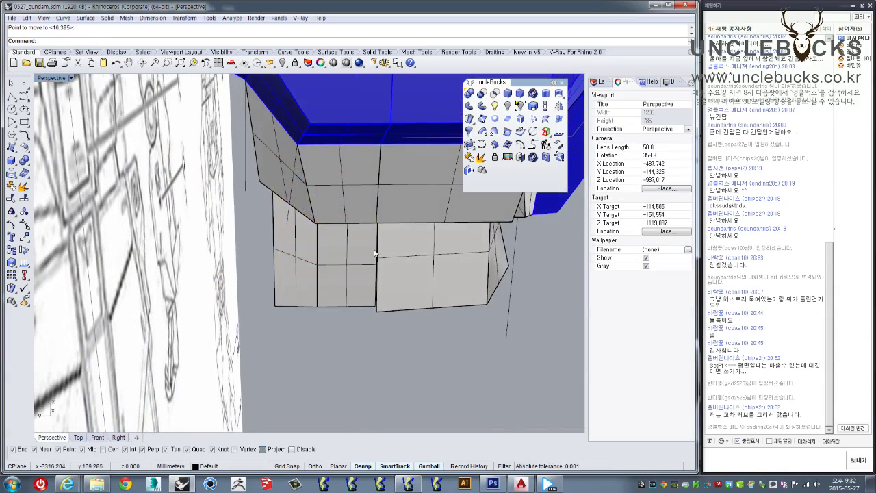
{"action": "scroll", "coordinate": [375, 253], "scroll_direction": "up", "scroll_amount": 2}
{"action": "scroll", "coordinate": [362, 280], "scroll_direction": "up", "scroll_amount": 2}
{"action": "left_click", "coordinate": [352, 307]}
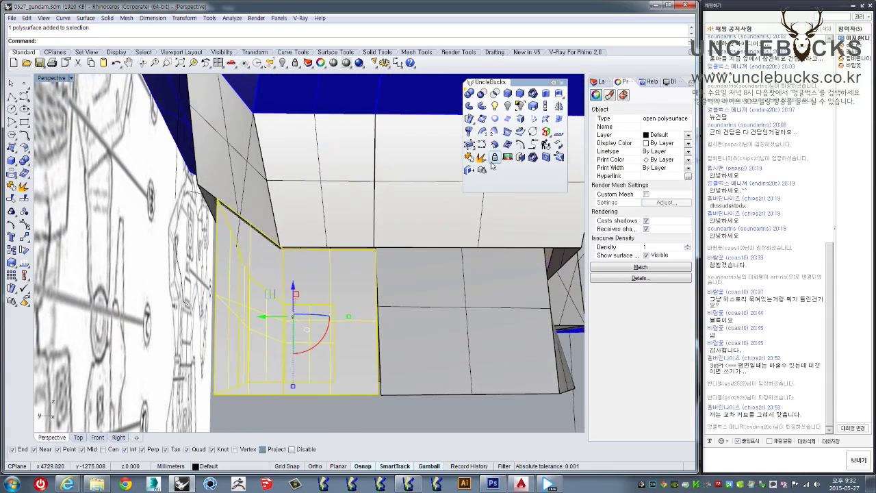
Step: Explode the plate, select two adjacent faces and turn on their control points
{"action": "key", "text": "Escape"}
{"action": "mouse_move", "coordinate": [453, 229]}
{"action": "right_mouse_down"}
{"action": "mouse_move", "coordinate": [383, 308]}
{"action": "mouse_move", "coordinate": [297, 288]}
{"action": "mouse_move", "coordinate": [274, 307]}
{"action": "right_mouse_up"}
{"action": "left_click", "coordinate": [372, 318]}
{"action": "scroll", "coordinate": [297, 288], "scroll_direction": "up", "scroll_amount": 2}
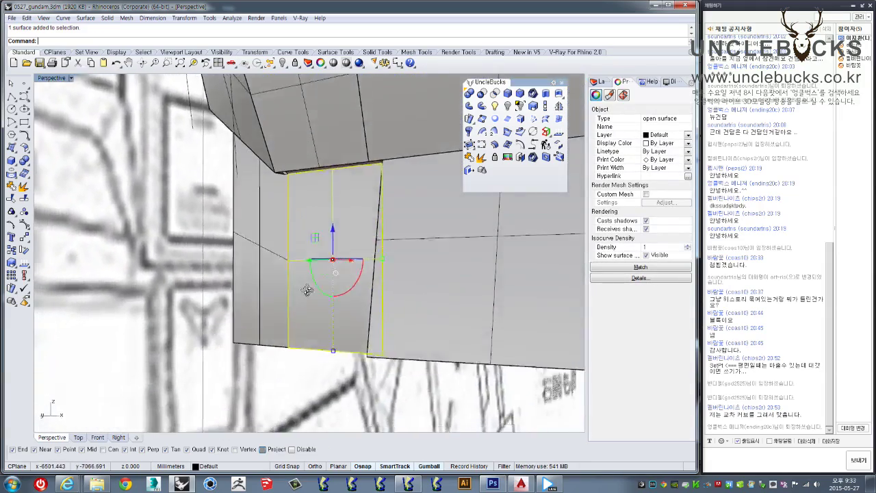
{"action": "left_click", "coordinate": [274, 307], "text": "shift"}
{"action": "right_click_drag", "start_coordinate": [41, 245], "coordinate": [24, 226]}
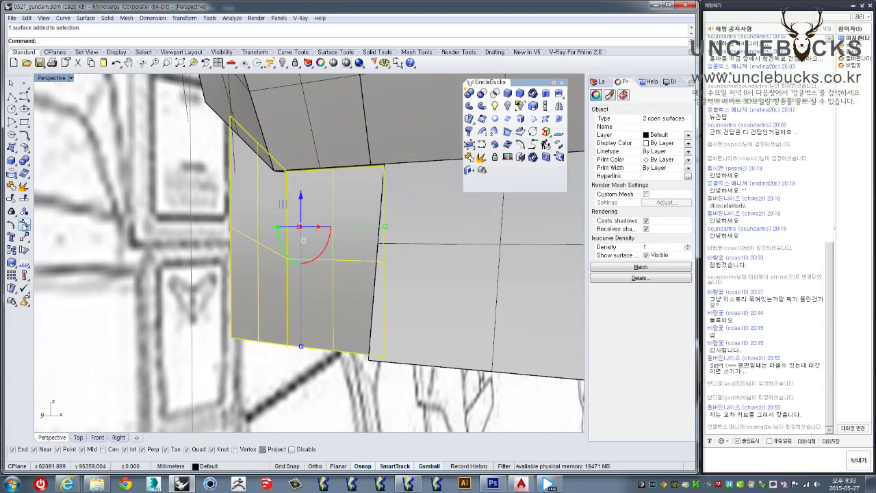
{"action": "left_click", "coordinate": [24, 226]}
Step: Move three control points on the plate's lower edge to close the gap
{"action": "right_click_drag", "start_coordinate": [260, 361], "coordinate": [254, 385]}
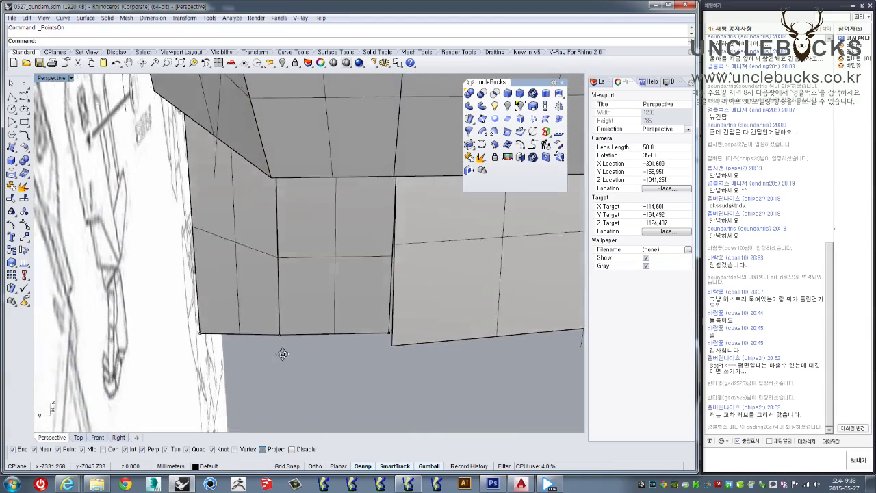
{"action": "left_click_drag", "start_coordinate": [255, 385], "coordinate": [419, 284]}
{"action": "mouse_move", "coordinate": [393, 337]}
{"action": "right_mouse_down"}
{"action": "mouse_move", "coordinate": [376, 319]}
{"action": "mouse_move", "coordinate": [400, 340]}
{"action": "right_mouse_up"}
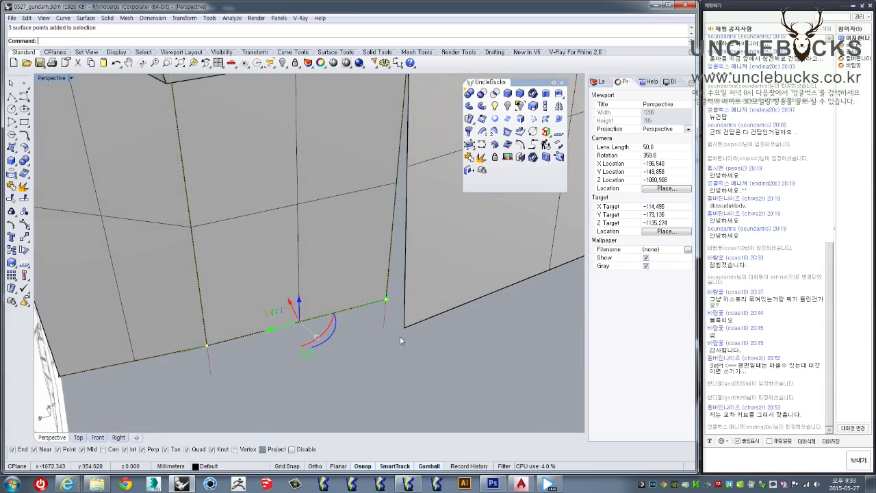
{"action": "left_click", "coordinate": [386, 300]}
{"action": "left_click", "coordinate": [403, 329]}
{"action": "mouse_move", "coordinate": [333, 319]}
{"action": "right_mouse_down"}
{"action": "mouse_move", "coordinate": [372, 290]}
{"action": "mouse_move", "coordinate": [348, 221]}
{"action": "mouse_move", "coordinate": [360, 204]}
{"action": "mouse_move", "coordinate": [273, 202]}
{"action": "right_mouse_up"}
Step: Select the edge curve's control points and snap them onto the corner beside the red face
{"action": "scroll", "coordinate": [248, 200], "scroll_direction": "up", "scroll_amount": 5}
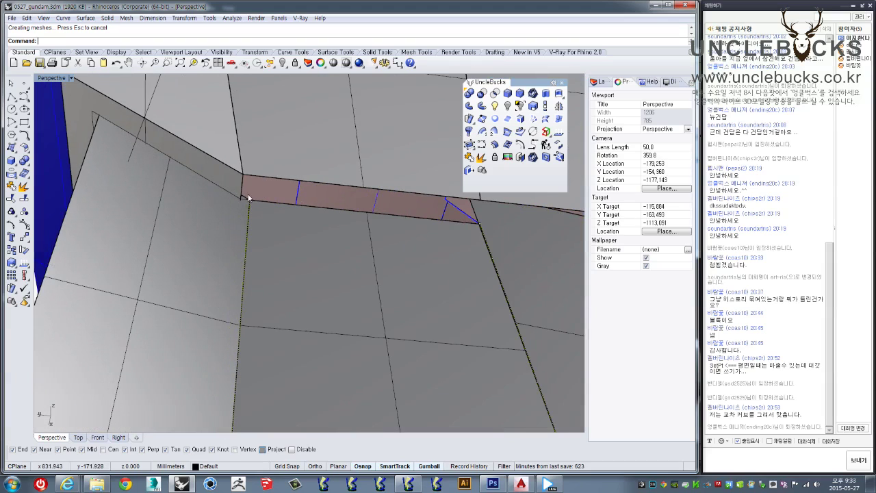
{"action": "scroll", "coordinate": [290, 211], "scroll_direction": "down", "scroll_amount": 2}
{"action": "scroll", "coordinate": [307, 254], "scroll_direction": "down", "scroll_amount": 2}
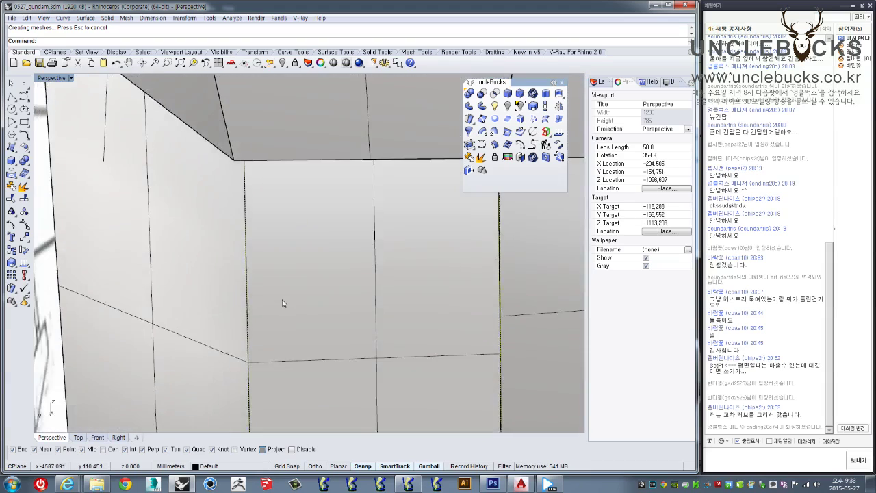
{"action": "scroll", "coordinate": [283, 303], "scroll_direction": "down", "scroll_amount": 3}
{"action": "left_click_drag", "start_coordinate": [366, 283], "coordinate": [339, 221]}
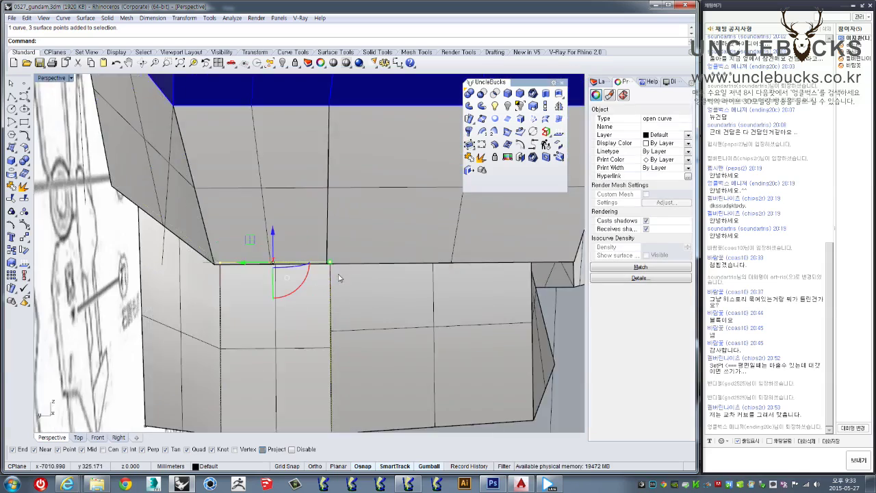
{"action": "scroll", "coordinate": [338, 222], "scroll_direction": "up", "scroll_amount": 2}
{"action": "scroll", "coordinate": [377, 231], "scroll_direction": "up", "scroll_amount": 2}
{"action": "scroll", "coordinate": [313, 297], "scroll_direction": "up", "scroll_amount": 2}
{"action": "mouse_move", "coordinate": [313, 297]}
{"action": "right_mouse_down"}
{"action": "mouse_move", "coordinate": [309, 305]}
{"action": "mouse_move", "coordinate": [418, 324]}
{"action": "mouse_move", "coordinate": [415, 316]}
{"action": "right_mouse_up"}
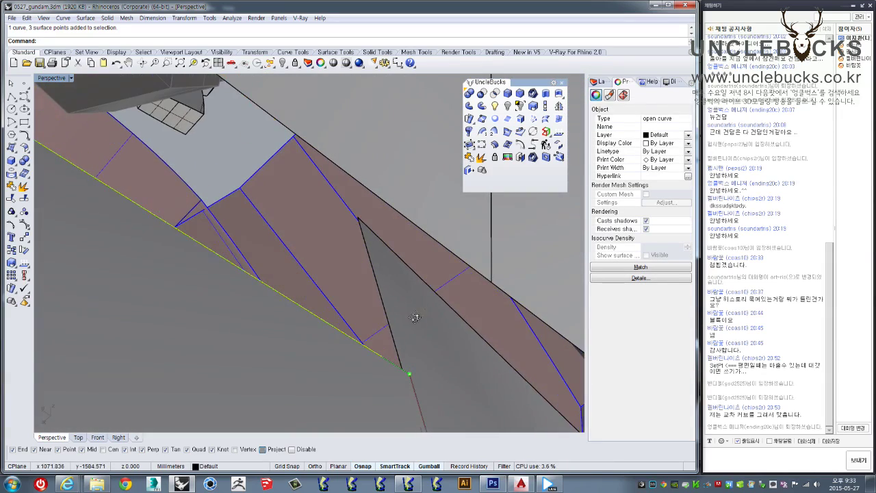
{"action": "mouse_move", "coordinate": [409, 371]}
{"action": "right_mouse_down"}
{"action": "mouse_move", "coordinate": [401, 361]}
{"action": "mouse_move", "coordinate": [358, 356]}
{"action": "mouse_move", "coordinate": [444, 347]}
{"action": "mouse_move", "coordinate": [355, 468]}
{"action": "right_mouse_up"}
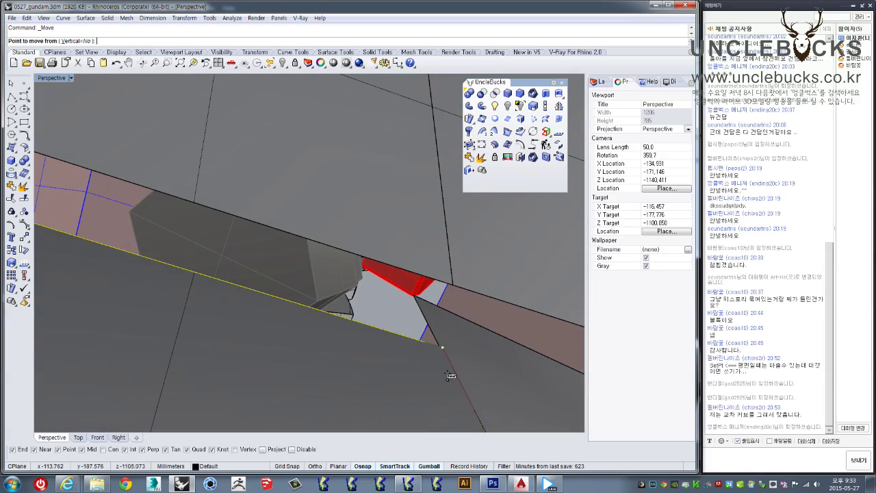
{"action": "left_click", "coordinate": [445, 348]}
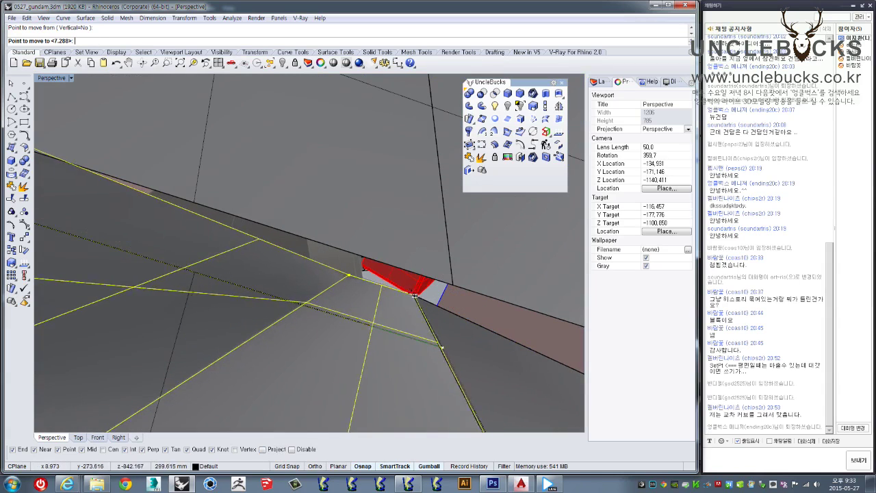
{"action": "right_click_drag", "start_coordinate": [418, 298], "coordinate": [401, 282]}
{"action": "scroll", "coordinate": [402, 281], "scroll_direction": "up", "scroll_amount": 3}
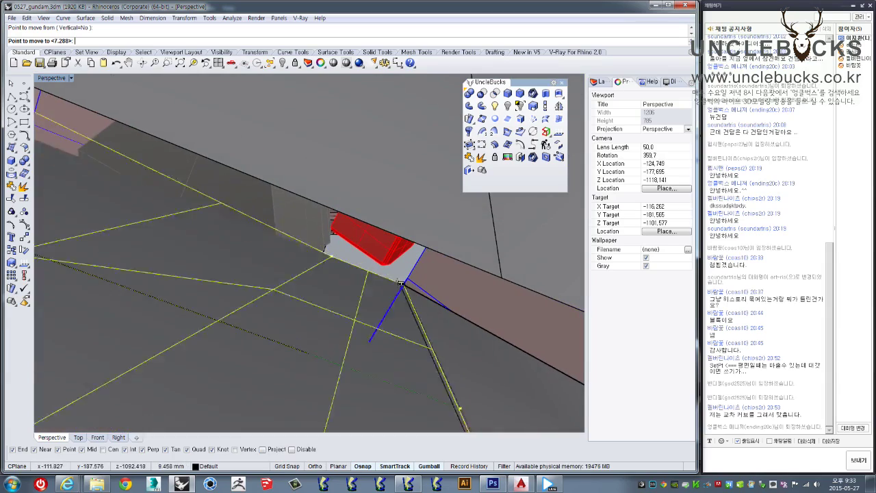
{"action": "left_click", "coordinate": [401, 282]}
{"action": "scroll", "coordinate": [408, 298], "scroll_direction": "down", "scroll_amount": 5}
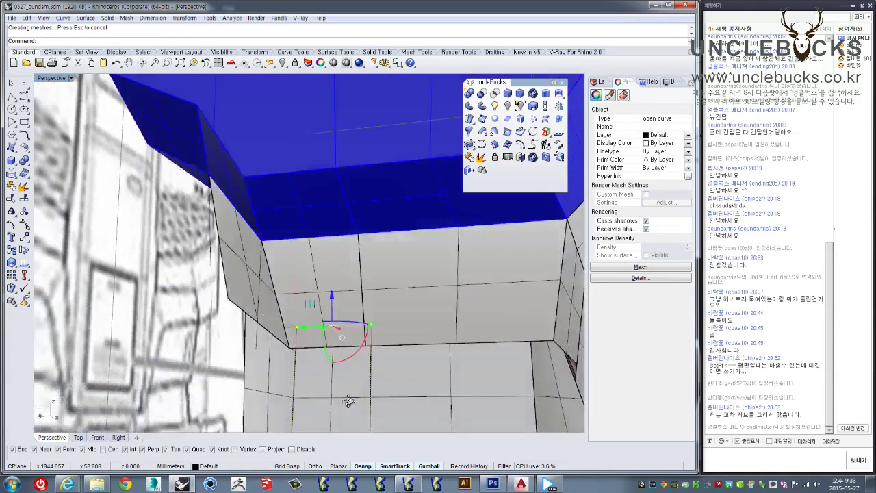
{"action": "scroll", "coordinate": [349, 402], "scroll_direction": "down", "scroll_amount": 3}
{"action": "key", "text": "Escape"}
Step: Orbit around the bust to inspect the fitted grey plates under the chest armour
{"action": "mouse_move", "coordinate": [411, 363]}
{"action": "right_mouse_down"}
{"action": "mouse_move", "coordinate": [486, 317]}
{"action": "mouse_move", "coordinate": [445, 297]}
{"action": "mouse_move", "coordinate": [375, 330]}
{"action": "mouse_move", "coordinate": [363, 303]}
{"action": "right_mouse_up"}
{"action": "scroll", "coordinate": [445, 297], "scroll_direction": "up", "scroll_amount": 3}
{"action": "scroll", "coordinate": [358, 254], "scroll_direction": "up", "scroll_amount": 3}
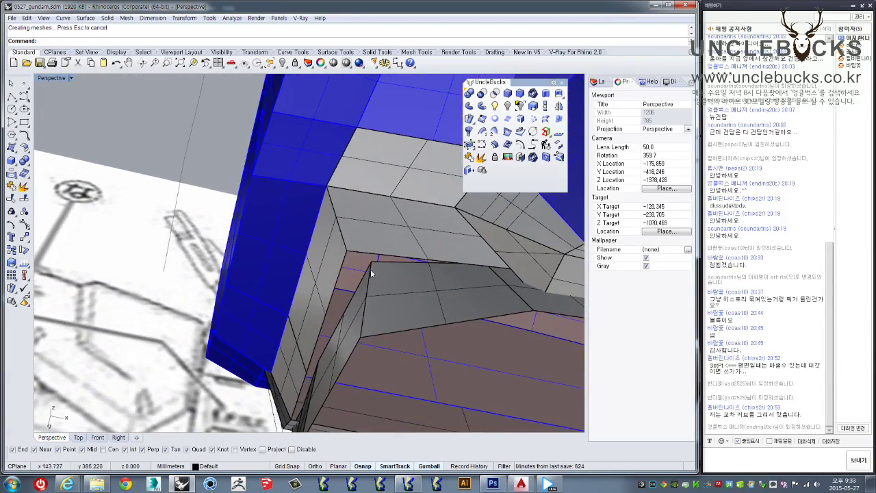
{"action": "scroll", "coordinate": [351, 245], "scroll_direction": "down", "scroll_amount": 3}
{"action": "mouse_move", "coordinate": [360, 238]}
{"action": "right_mouse_down"}
{"action": "mouse_move", "coordinate": [359, 333]}
{"action": "mouse_move", "coordinate": [415, 297]}
{"action": "right_mouse_up"}
{"action": "scroll", "coordinate": [362, 322], "scroll_direction": "down", "scroll_amount": 3}
{"action": "scroll", "coordinate": [414, 297], "scroll_direction": "down", "scroll_amount": 2}
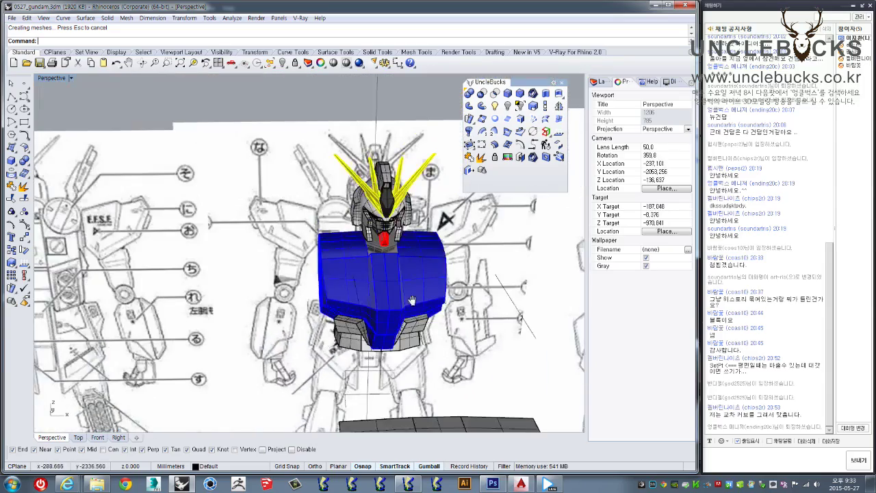
{"action": "right_click_drag", "start_coordinate": [364, 324], "coordinate": [356, 257]}
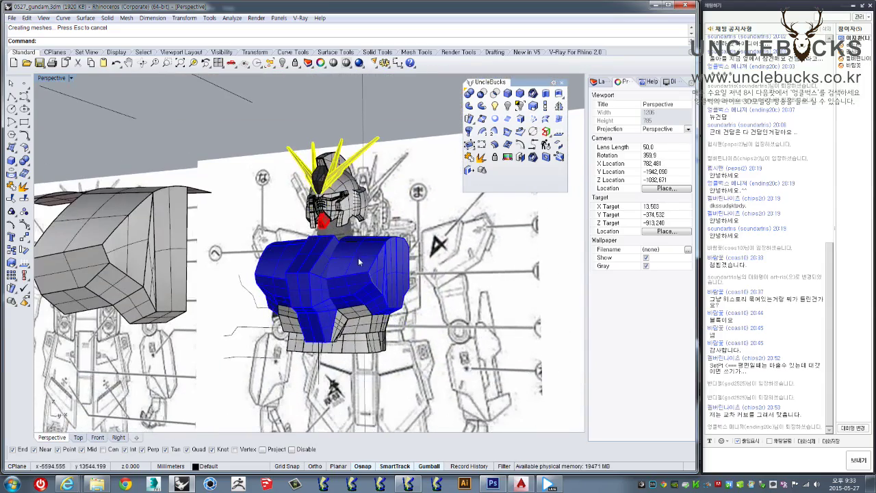
{"action": "scroll", "coordinate": [358, 258], "scroll_direction": "up", "scroll_amount": 2}
{"action": "scroll", "coordinate": [358, 267], "scroll_direction": "up", "scroll_amount": 2}
{"action": "scroll", "coordinate": [363, 278], "scroll_direction": "up", "scroll_amount": 2}
{"action": "scroll", "coordinate": [384, 301], "scroll_direction": "up", "scroll_amount": 2}
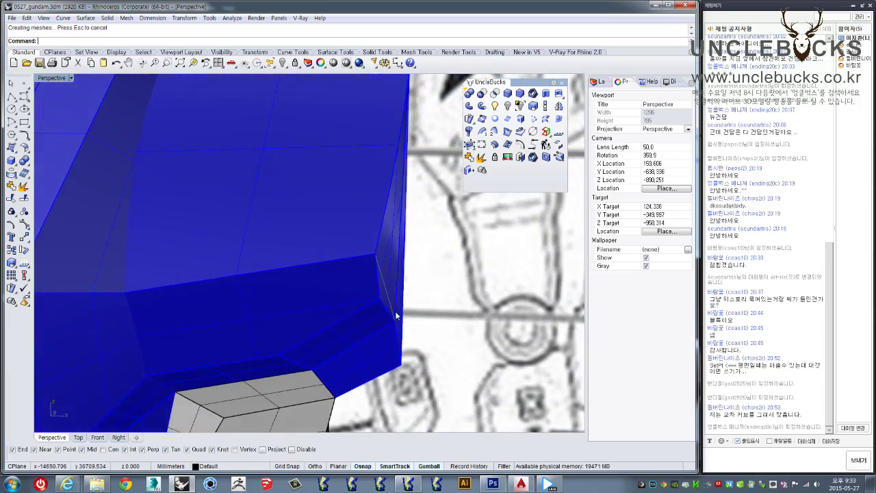
{"action": "scroll", "coordinate": [395, 311], "scroll_direction": "down", "scroll_amount": 3}
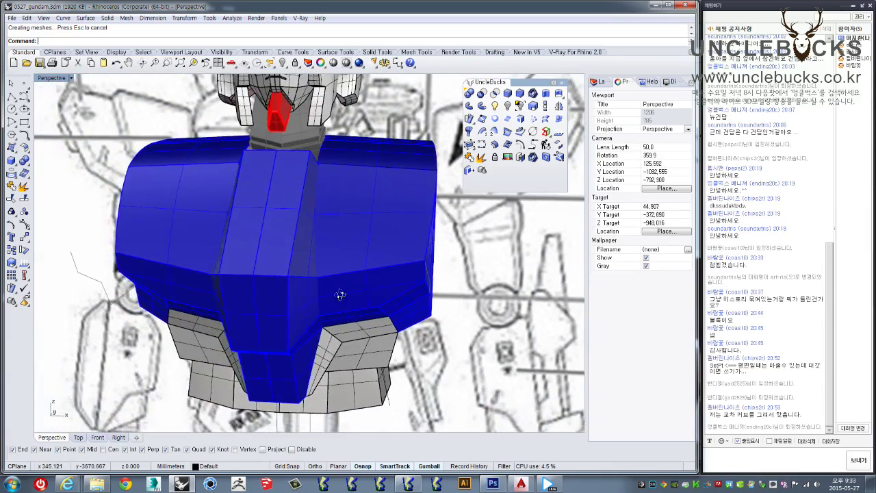
{"action": "scroll", "coordinate": [337, 298], "scroll_direction": "up", "scroll_amount": 2}
{"action": "mouse_move", "coordinate": [373, 293]}
{"action": "right_mouse_down"}
{"action": "mouse_move", "coordinate": [319, 272]}
{"action": "mouse_move", "coordinate": [385, 350]}
{"action": "mouse_move", "coordinate": [448, 304]}
{"action": "mouse_move", "coordinate": [438, 287]}
{"action": "mouse_move", "coordinate": [454, 267]}
{"action": "right_mouse_up"}
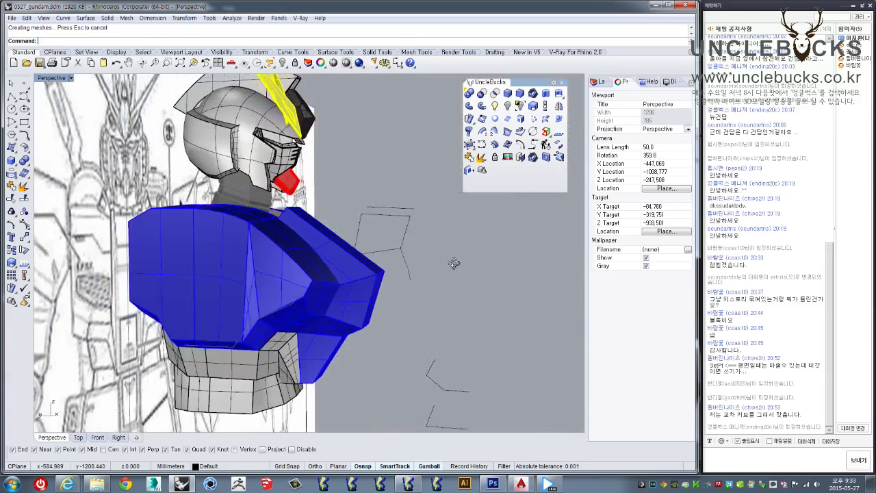
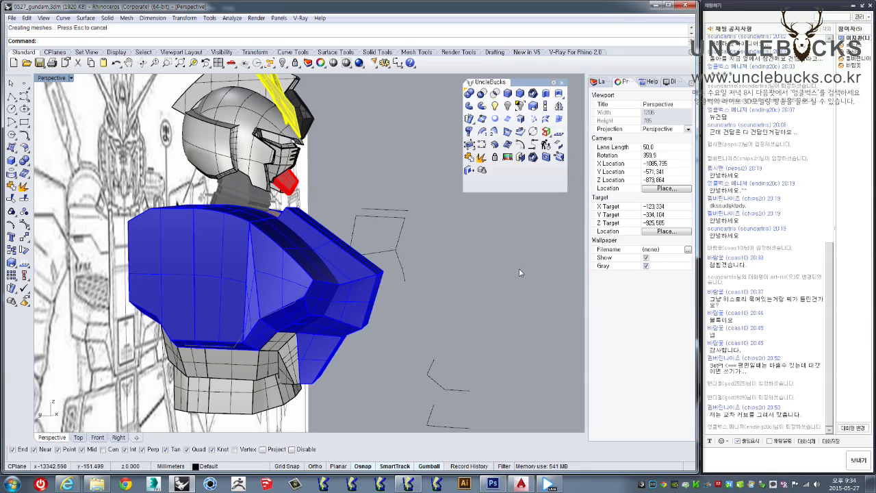
Step: Orbit and zoom around the blue torso, then pan out to frame the model and blueprints
{"action": "mouse_move", "coordinate": [470, 261]}
{"action": "right_mouse_down"}
{"action": "mouse_move", "coordinate": [439, 287]}
{"action": "mouse_move", "coordinate": [471, 272]}
{"action": "right_mouse_up"}
{"action": "scroll", "coordinate": [439, 287], "scroll_direction": "down", "scroll_amount": 2}
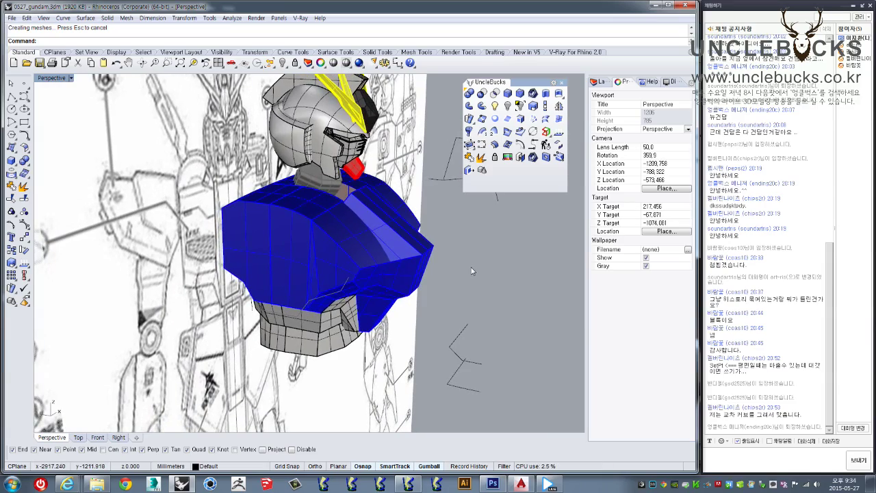
{"action": "scroll", "coordinate": [471, 267], "scroll_direction": "up", "scroll_amount": 2}
{"action": "scroll", "coordinate": [483, 255], "scroll_direction": "up", "scroll_amount": 1}
{"action": "mouse_move", "coordinate": [483, 254]}
{"action": "right_mouse_down"}
{"action": "mouse_move", "coordinate": [416, 287]}
{"action": "mouse_move", "coordinate": [486, 280]}
{"action": "mouse_move", "coordinate": [471, 269]}
{"action": "mouse_move", "coordinate": [407, 279]}
{"action": "mouse_move", "coordinate": [367, 354]}
{"action": "right_mouse_up"}
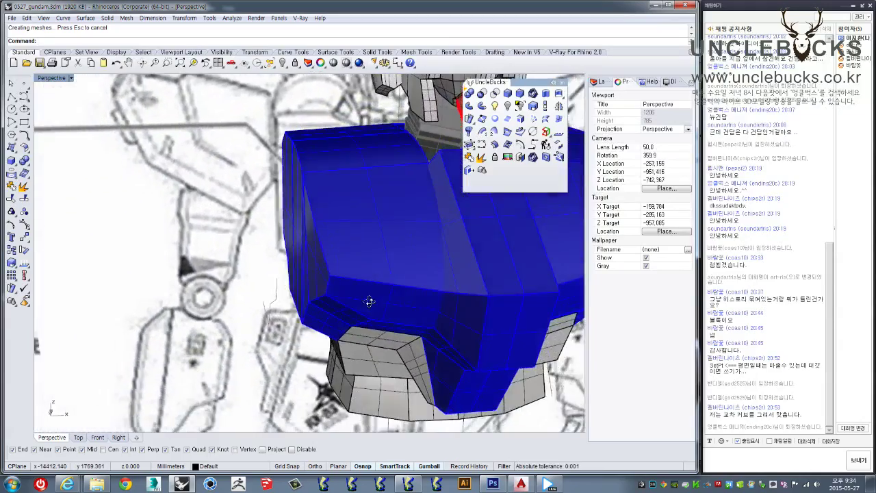
{"action": "mouse_move", "coordinate": [367, 294]}
{"action": "right_mouse_down"}
{"action": "mouse_move", "coordinate": [352, 297]}
{"action": "mouse_move", "coordinate": [366, 275]}
{"action": "mouse_move", "coordinate": [397, 274]}
{"action": "mouse_move", "coordinate": [382, 279]}
{"action": "mouse_move", "coordinate": [387, 328]}
{"action": "right_mouse_up"}
{"action": "key", "text": "Home"}
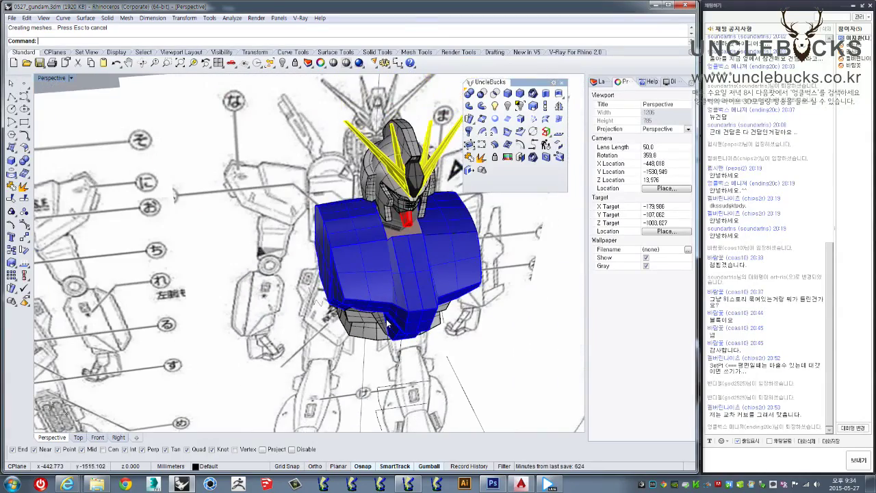
{"action": "scroll", "coordinate": [440, 251], "scroll_direction": "up", "scroll_amount": 5}
{"action": "mouse_move", "coordinate": [440, 251]}
{"action": "right_mouse_down", "text": "shift"}
{"action": "mouse_move", "coordinate": [395, 275]}
{"action": "mouse_move", "coordinate": [380, 235]}
{"action": "mouse_move", "coordinate": [382, 283]}
{"action": "mouse_move", "coordinate": [376, 239]}
{"action": "mouse_move", "coordinate": [377, 277]}
{"action": "mouse_move", "coordinate": [387, 267]}
{"action": "right_mouse_up", "text": "shift"}
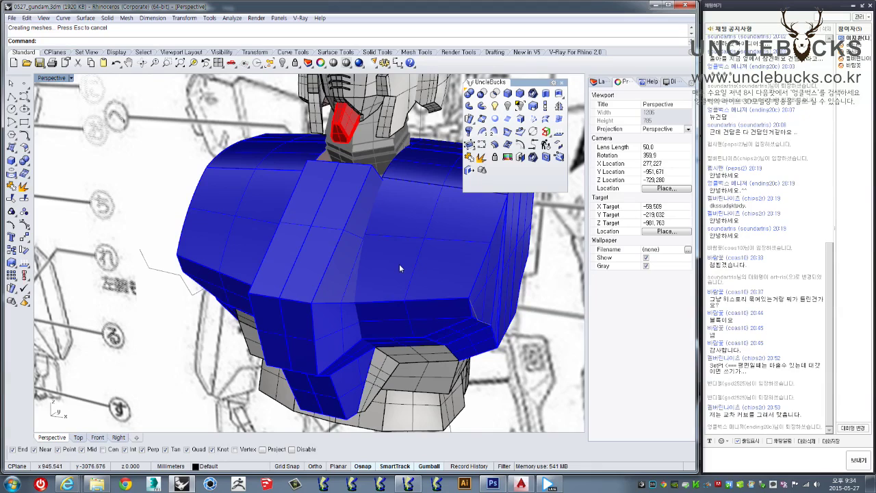
{"action": "mouse_move", "coordinate": [425, 292]}
{"action": "right_mouse_down"}
{"action": "mouse_move", "coordinate": [381, 290]}
{"action": "mouse_move", "coordinate": [409, 312]}
{"action": "right_mouse_up"}
{"action": "scroll", "coordinate": [416, 304], "scroll_direction": "down", "scroll_amount": 2}
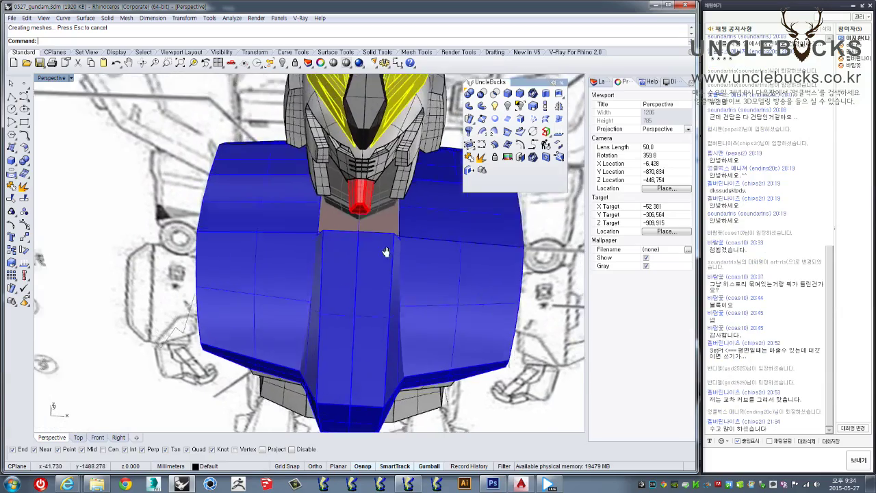
{"action": "scroll", "coordinate": [397, 254], "scroll_direction": "down", "scroll_amount": 2}
{"action": "scroll", "coordinate": [429, 255], "scroll_direction": "down", "scroll_amount": 2}
{"action": "scroll", "coordinate": [384, 248], "scroll_direction": "down", "scroll_amount": 6}
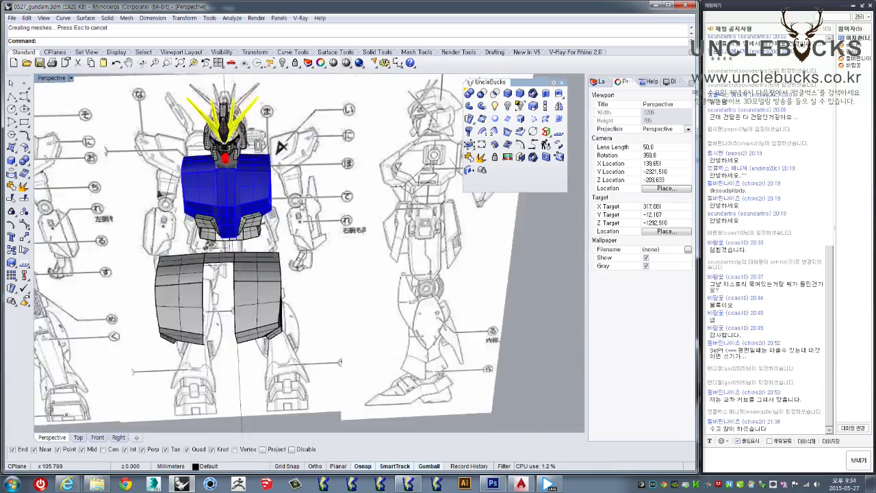
{"action": "mouse_move", "coordinate": [384, 248]}
{"action": "right_mouse_down", "text": "shift"}
{"action": "mouse_move", "coordinate": [331, 219]}
{"action": "mouse_move", "coordinate": [116, 157]}
{"action": "right_mouse_up", "text": "shift"}
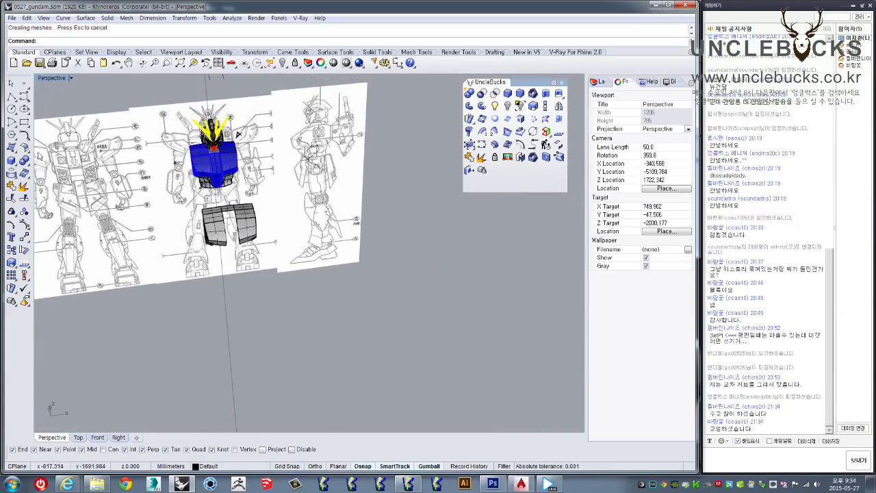
Step: Create a four-corner plane surface in the empty area below the model
{"action": "left_click", "coordinate": [11, 147]}
{"action": "right_click_drag", "start_coordinate": [348, 273], "coordinate": [384, 267]}
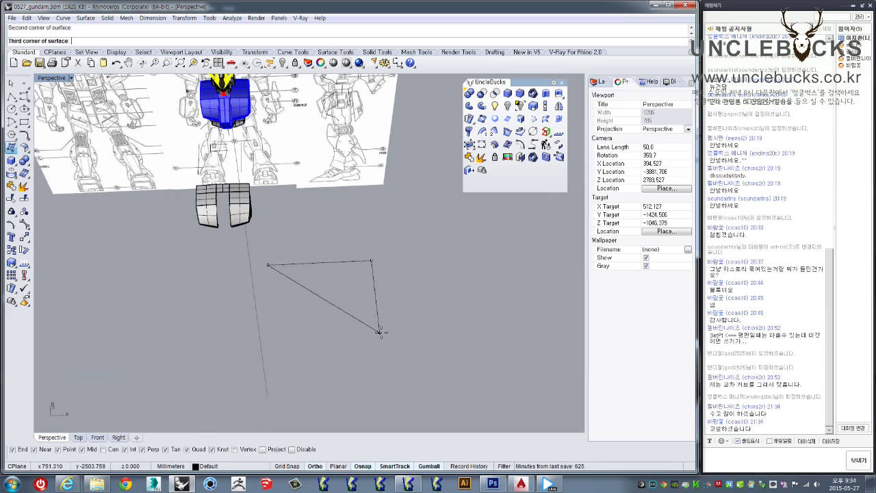
{"action": "left_click", "coordinate": [278, 336]}
{"action": "mouse_move", "coordinate": [273, 320]}
{"action": "right_mouse_down"}
{"action": "mouse_move", "coordinate": [319, 290]}
{"action": "mouse_move", "coordinate": [436, 243]}
{"action": "mouse_move", "coordinate": [436, 221]}
{"action": "mouse_move", "coordinate": [215, 312]}
{"action": "right_mouse_up"}
{"action": "left_click", "coordinate": [320, 291]}
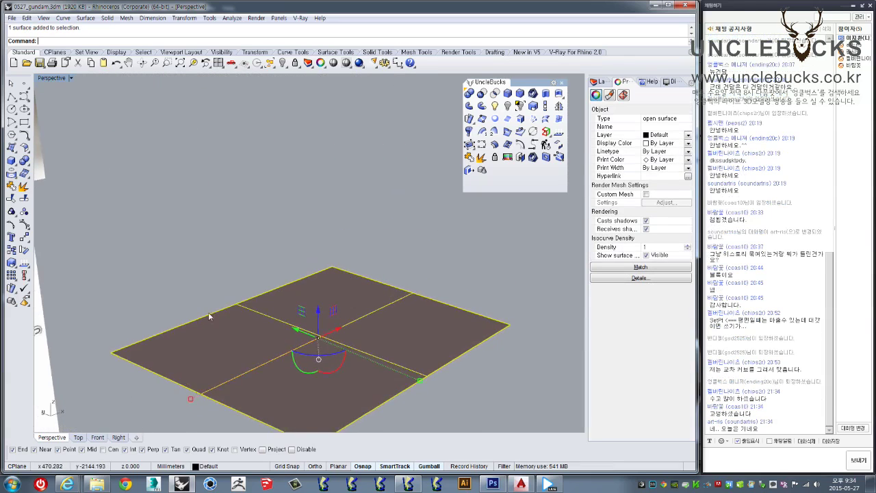
Step: Show the new plane's control points with PointsOn and pick one of them
{"action": "left_click", "coordinate": [24, 225]}
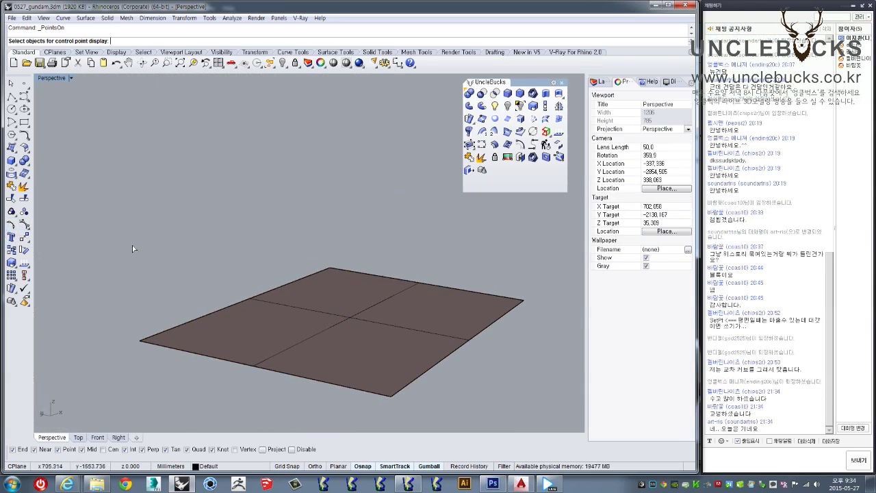
{"action": "left_click", "coordinate": [305, 294]}
{"action": "key", "text": "Return"}
{"action": "left_click", "coordinate": [330, 268]}
{"action": "mouse_move", "coordinate": [330, 255]}
{"action": "right_mouse_down"}
{"action": "mouse_move", "coordinate": [423, 243]}
{"action": "mouse_move", "coordinate": [355, 235]}
{"action": "mouse_move", "coordinate": [471, 292]}
{"action": "mouse_move", "coordinate": [400, 228]}
{"action": "mouse_move", "coordinate": [434, 235]}
{"action": "mouse_move", "coordinate": [351, 238]}
{"action": "mouse_move", "coordinate": [343, 201]}
{"action": "mouse_move", "coordinate": [358, 172]}
{"action": "mouse_move", "coordinate": [341, 185]}
{"action": "mouse_move", "coordinate": [336, 176]}
{"action": "mouse_move", "coordinate": [336, 228]}
{"action": "mouse_move", "coordinate": [322, 256]}
{"action": "right_mouse_up"}
Step: Draw a closed triangular polyline through three corners of the plane
{"action": "left_click", "coordinate": [354, 225]}
{"action": "left_click", "coordinate": [12, 97]}
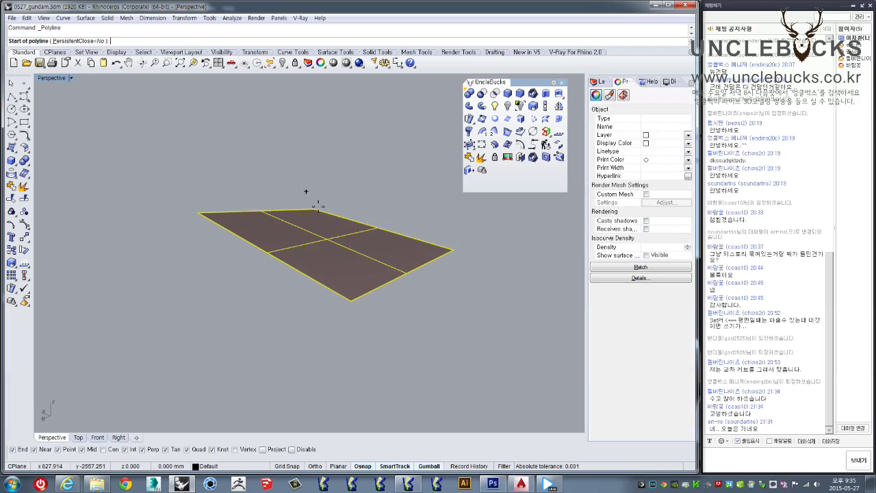
{"action": "left_click", "coordinate": [314, 208]}
{"action": "left_click", "coordinate": [352, 300]}
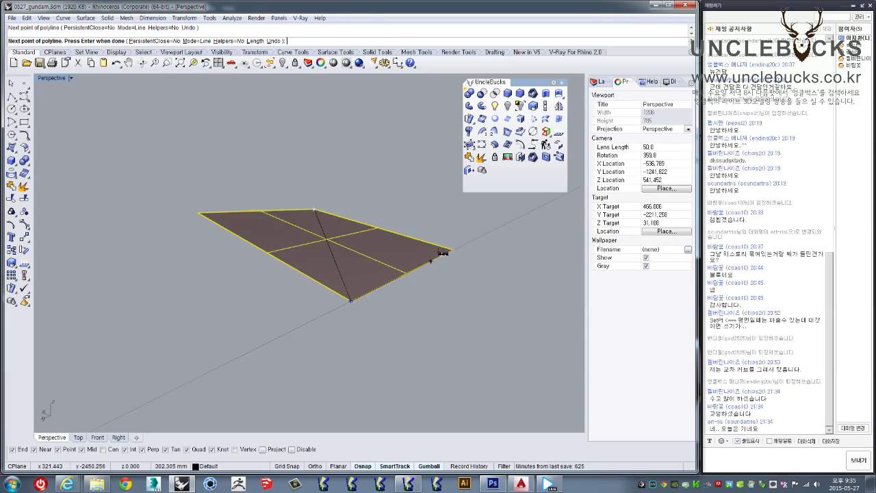
{"action": "left_click", "coordinate": [452, 247]}
{"action": "left_click", "coordinate": [314, 208]}
{"action": "key", "text": "Return"}
{"action": "right_click_drag", "start_coordinate": [342, 233], "coordinate": [361, 224]}
{"action": "key", "text": "Escape"}
{"action": "key", "text": "Escape"}
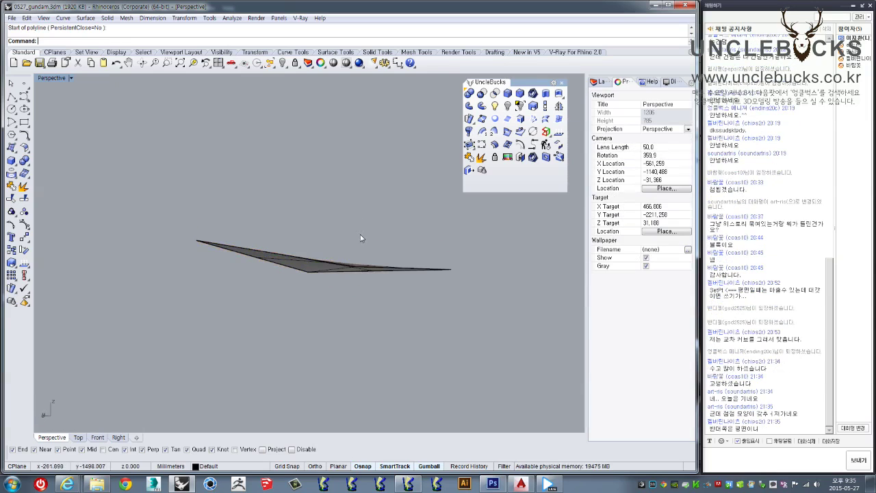
Step: Mirror the triangle outline about its bottom vertex
{"action": "left_click", "coordinate": [342, 267]}
{"action": "right_click_drag", "start_coordinate": [342, 267], "coordinate": [350, 234]}
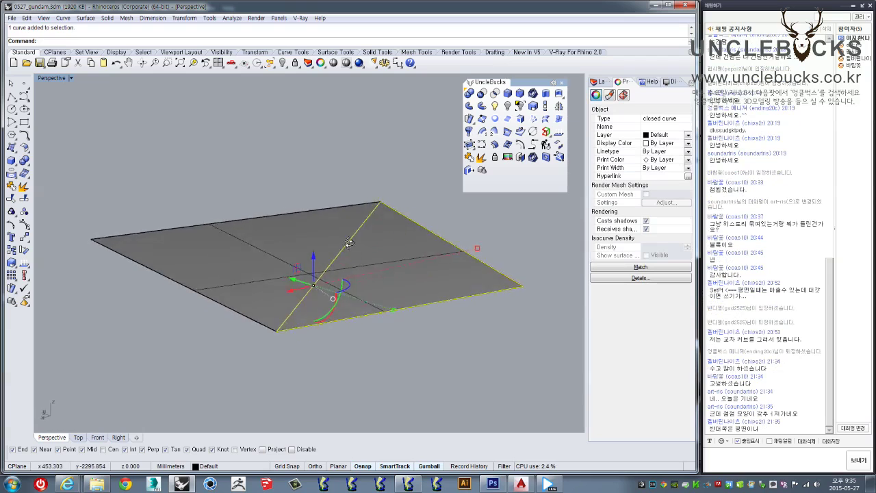
{"action": "left_click", "coordinate": [558, 105]}
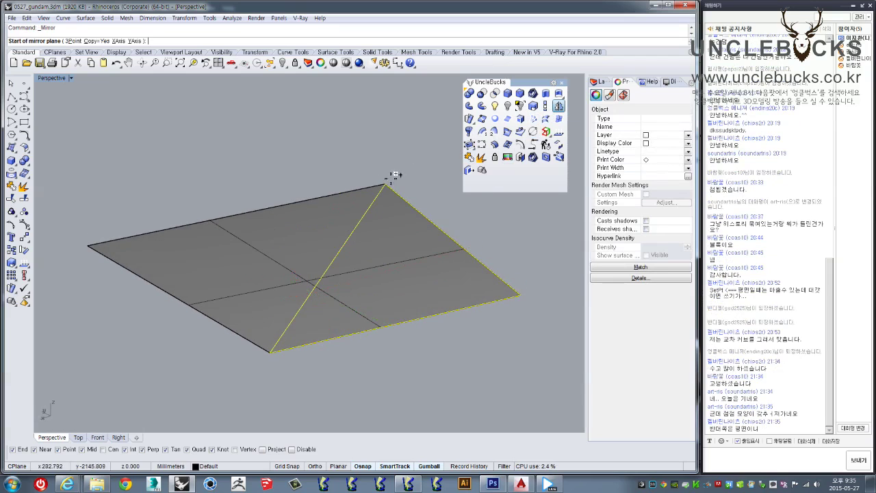
{"action": "left_click", "coordinate": [270, 352]}
{"action": "left_click", "coordinate": [271, 354]}
{"action": "mouse_move", "coordinate": [271, 354]}
{"action": "right_mouse_down"}
{"action": "mouse_move", "coordinate": [373, 235]}
{"action": "mouse_move", "coordinate": [365, 261]}
{"action": "right_mouse_up"}
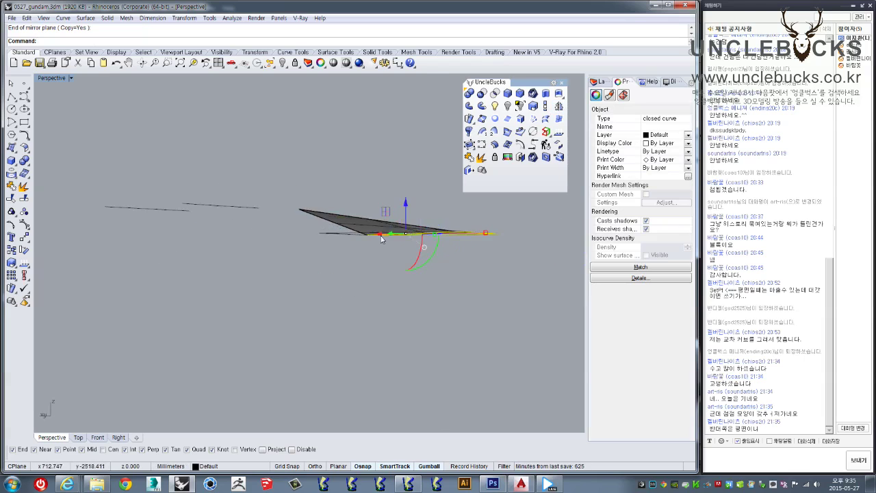
Step: Restore the hidden reference images and delete the triangle outline
{"action": "key", "text": "ctrl+a"}
{"action": "right_click_drag", "start_coordinate": [454, 311], "coordinate": [356, 279]}
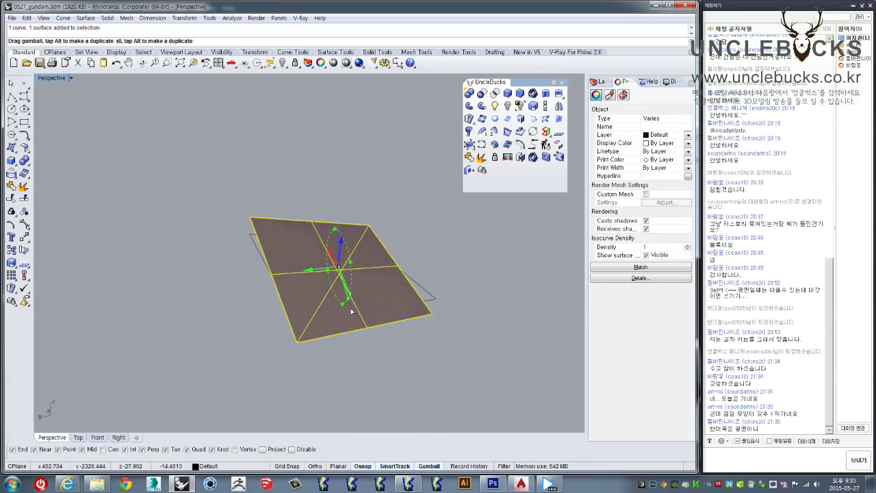
{"action": "key", "text": "Escape"}
{"action": "key", "text": "ctrl+alt+h"}
{"action": "mouse_move", "coordinate": [410, 258]}
{"action": "right_mouse_down"}
{"action": "mouse_move", "coordinate": [146, 239]}
{"action": "mouse_move", "coordinate": [244, 304]}
{"action": "mouse_move", "coordinate": [303, 323]}
{"action": "mouse_move", "coordinate": [338, 316]}
{"action": "right_mouse_up"}
{"action": "left_click", "coordinate": [243, 286]}
{"action": "left_click", "coordinate": [339, 314]}
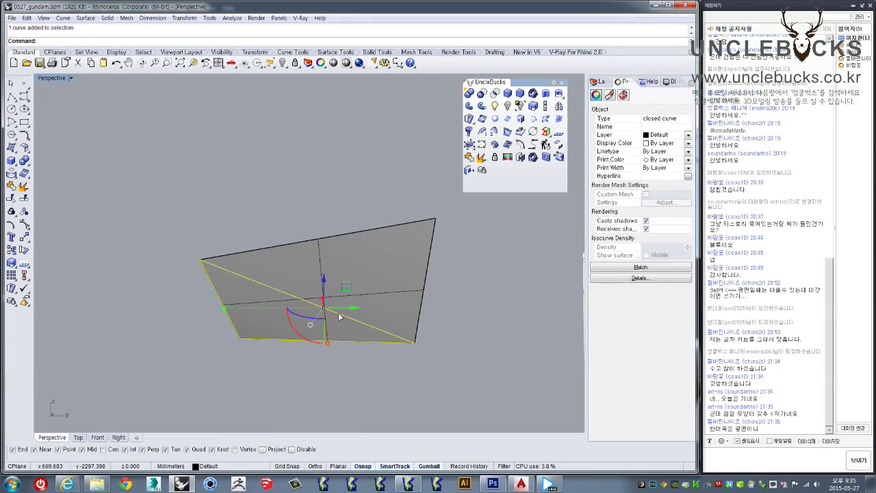
{"action": "key", "text": "Delete"}
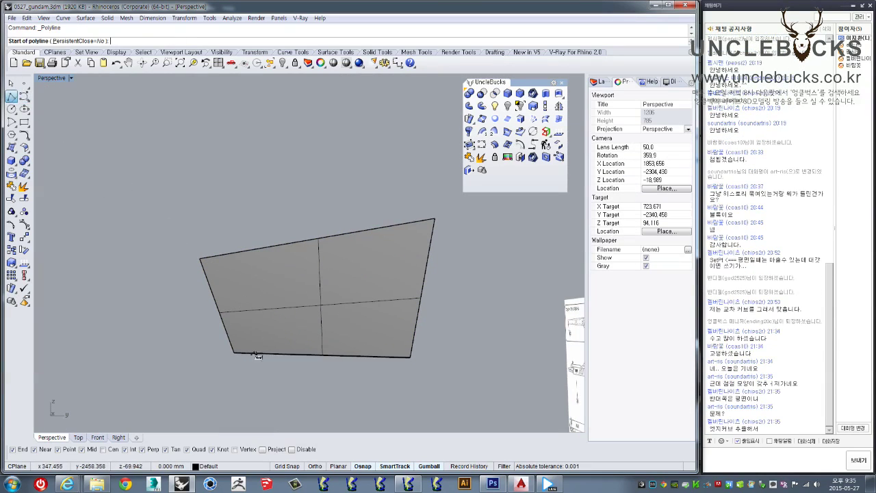
Step: Duplicate the panel surface's border as a curve with DupBorder
{"action": "key", "text": "Escape"}
{"action": "left_click", "coordinate": [232, 340]}
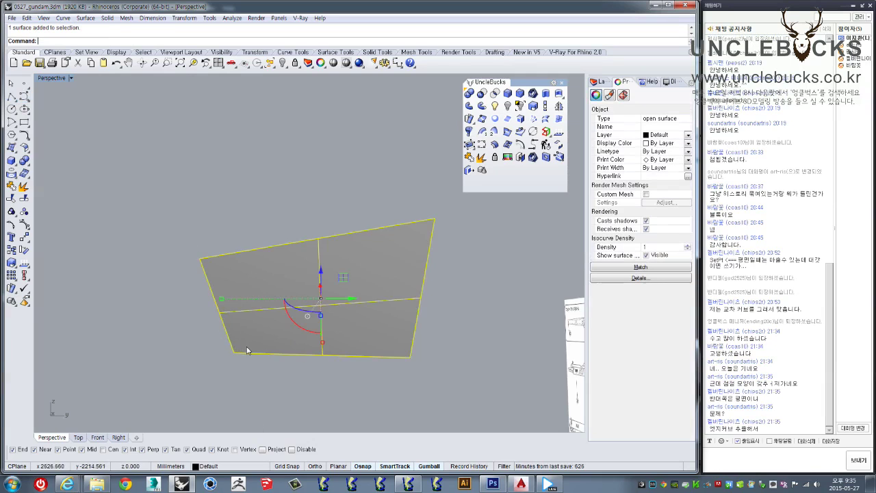
{"action": "left_click", "coordinate": [521, 120]}
{"action": "key", "text": "Escape"}
{"action": "left_click", "coordinate": [270, 246]}
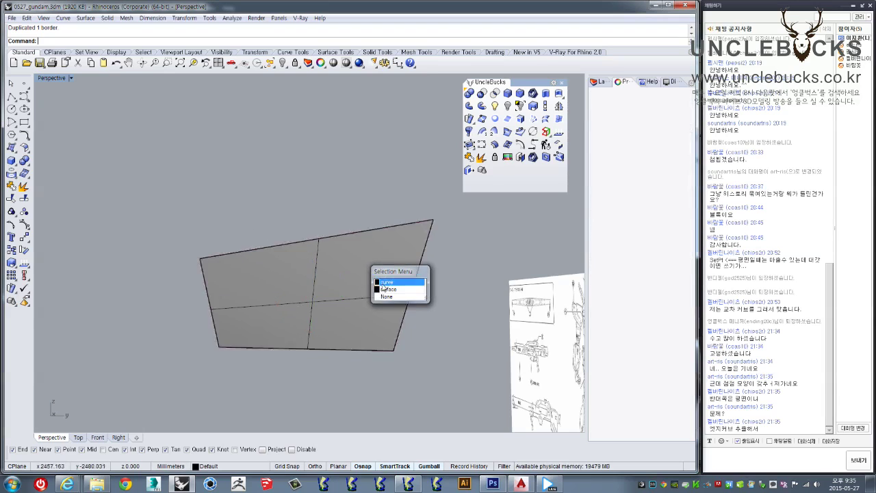
{"action": "left_click", "coordinate": [386, 282]}
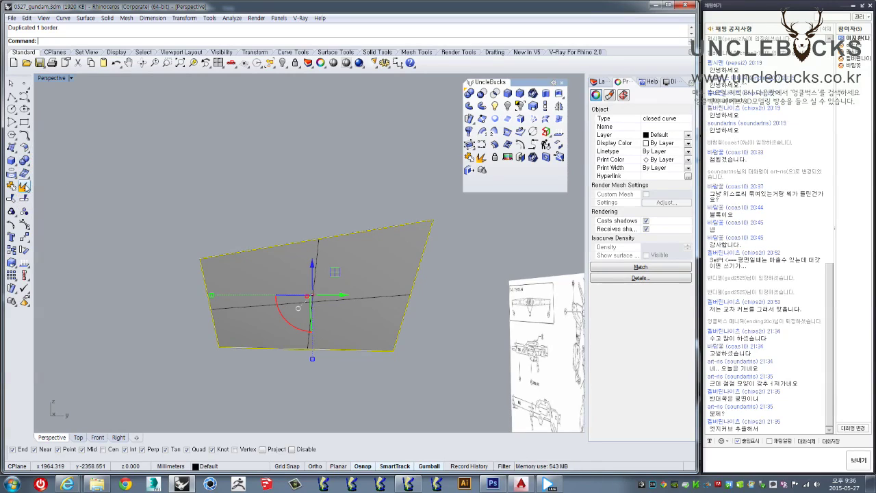
Step: Select the left and bottom edge curves of the exploded border for mirroring
{"action": "key", "text": "Escape"}
{"action": "left_click", "coordinate": [404, 225]}
{"action": "key", "text": "Escape"}
{"action": "left_click", "coordinate": [431, 226]}
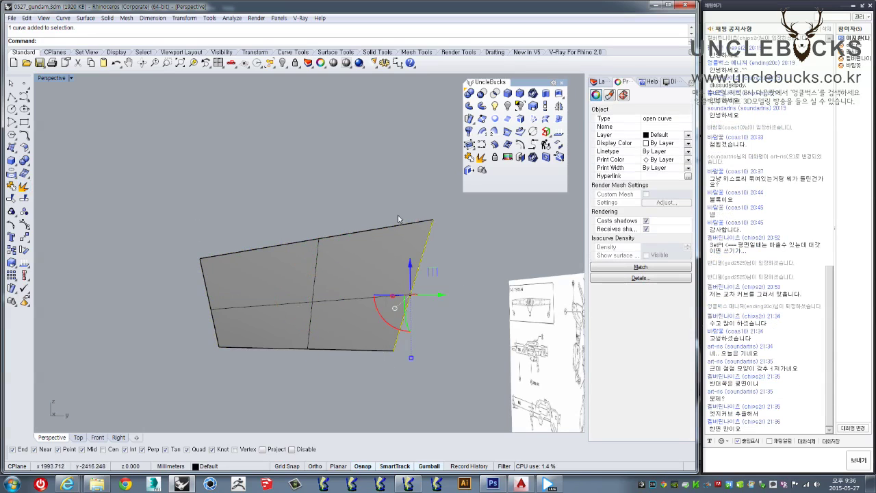
{"action": "left_click", "coordinate": [323, 241]}
{"action": "left_click", "coordinate": [390, 282]}
{"action": "key", "text": "Escape"}
{"action": "left_click", "coordinate": [216, 339]}
{"action": "left_click_drag", "start_coordinate": [376, 362], "coordinate": [377, 361]}
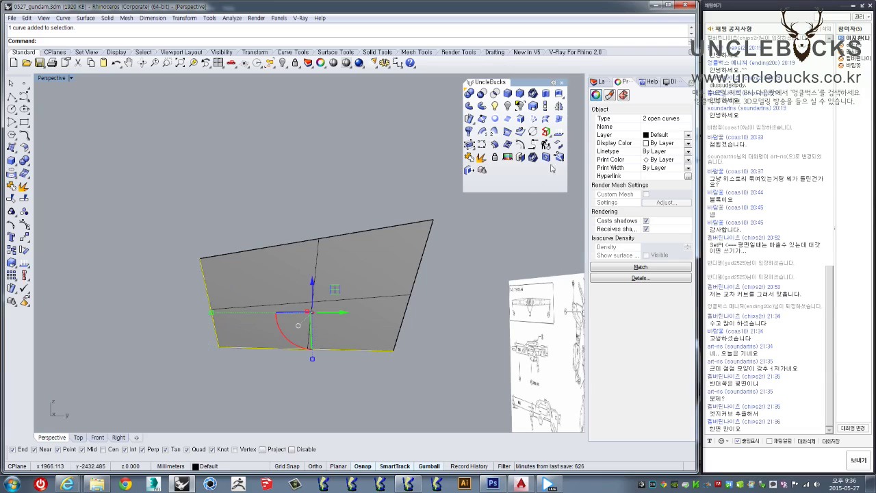
{"action": "left_click", "coordinate": [559, 106]}
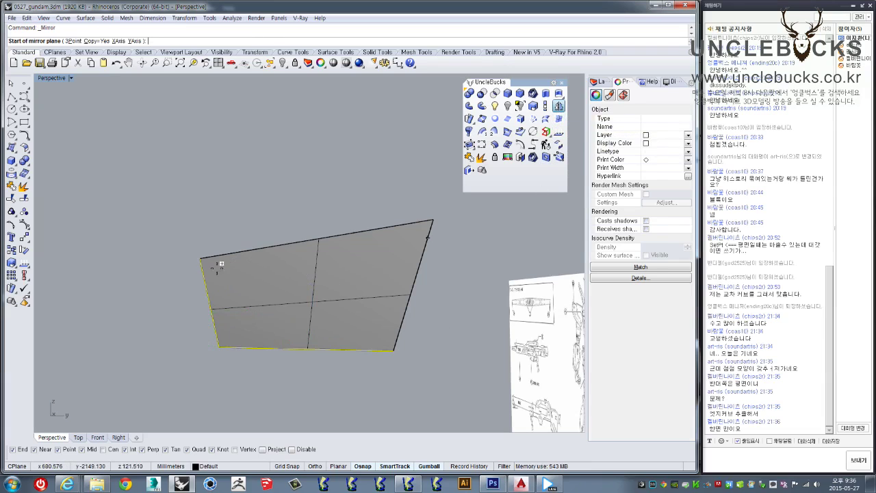
Step: Mirror the edge curves along the panel's diagonal, then delete the extra copies
{"action": "left_click", "coordinate": [200, 259]}
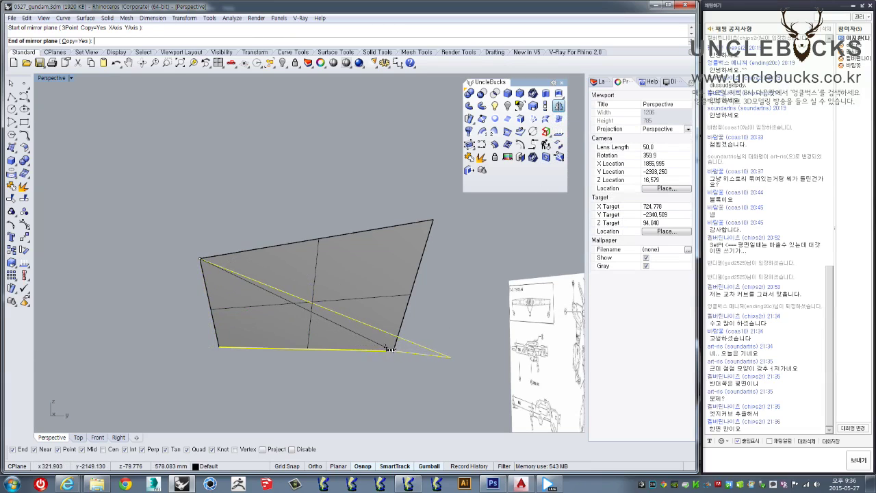
{"action": "left_click", "coordinate": [399, 351]}
{"action": "mouse_move", "coordinate": [400, 350]}
{"action": "right_mouse_down"}
{"action": "mouse_move", "coordinate": [377, 363]}
{"action": "mouse_move", "coordinate": [366, 354]}
{"action": "right_mouse_up"}
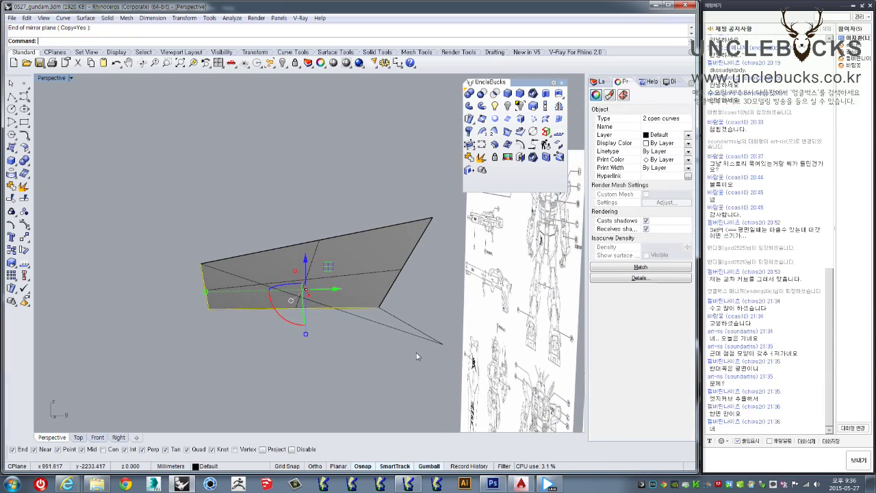
{"action": "left_click", "coordinate": [404, 307]}
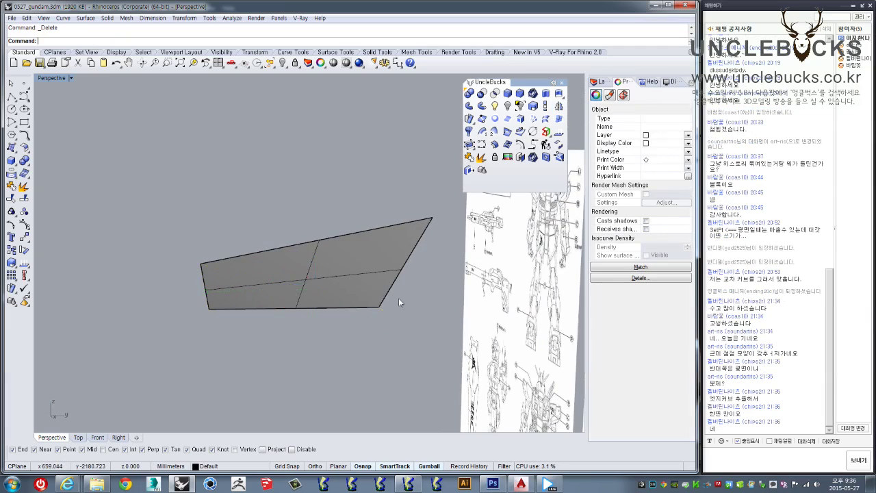
{"action": "key", "text": "Delete"}
Step: Mirror the left and bottom edge curves across a 3-point plane through the panel corners
{"action": "right_click_drag", "start_coordinate": [388, 276], "coordinate": [210, 293]}
{"action": "left_click", "coordinate": [195, 269]}
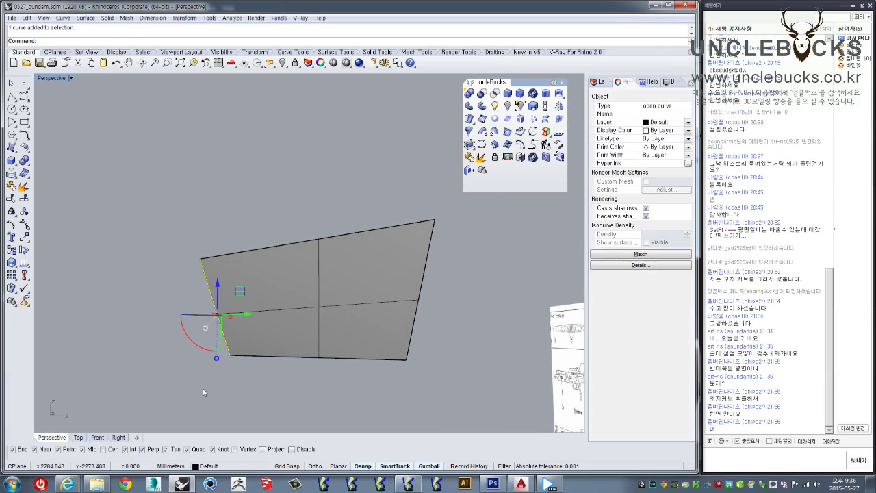
{"action": "left_click_drag", "start_coordinate": [440, 338], "coordinate": [441, 339]}
{"action": "right_click_drag", "start_coordinate": [382, 325], "coordinate": [402, 372]}
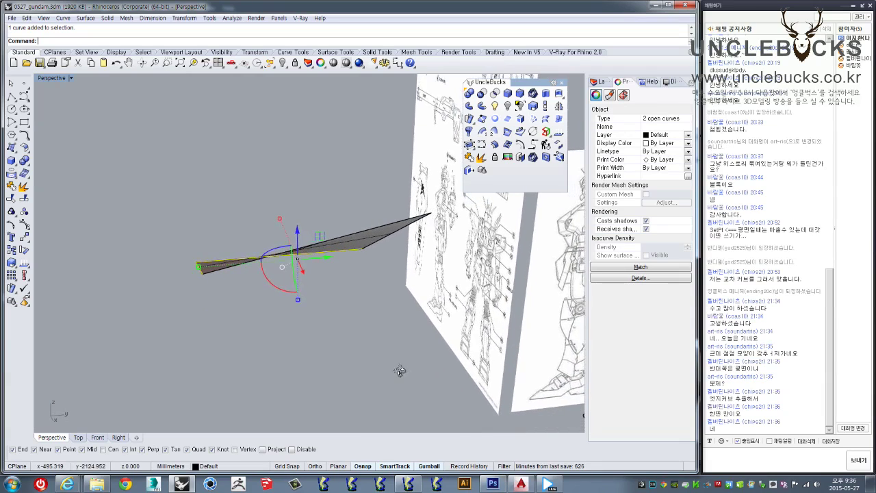
{"action": "right_click_drag", "start_coordinate": [402, 373], "coordinate": [320, 374]}
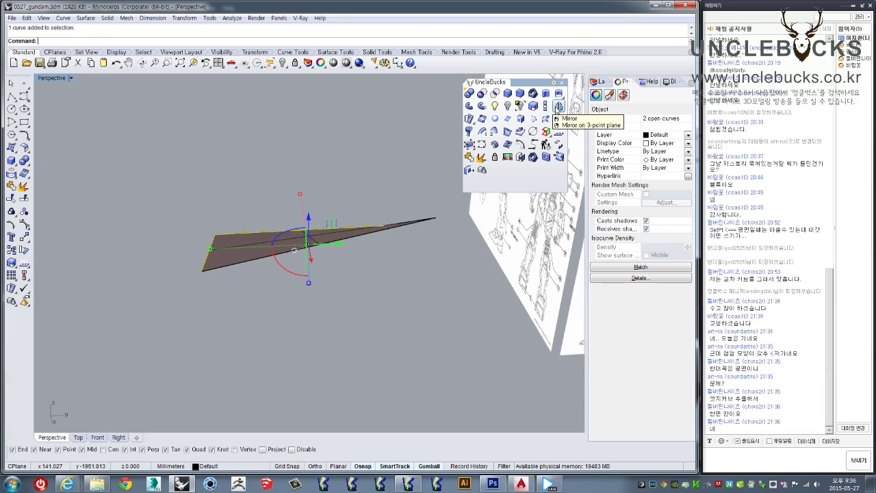
{"action": "right_click", "coordinate": [557, 107]}
{"action": "mouse_move", "coordinate": [303, 278]}
{"action": "right_mouse_down"}
{"action": "mouse_move", "coordinate": [303, 301]}
{"action": "mouse_move", "coordinate": [200, 267]}
{"action": "right_mouse_up"}
{"action": "left_click", "coordinate": [199, 263]}
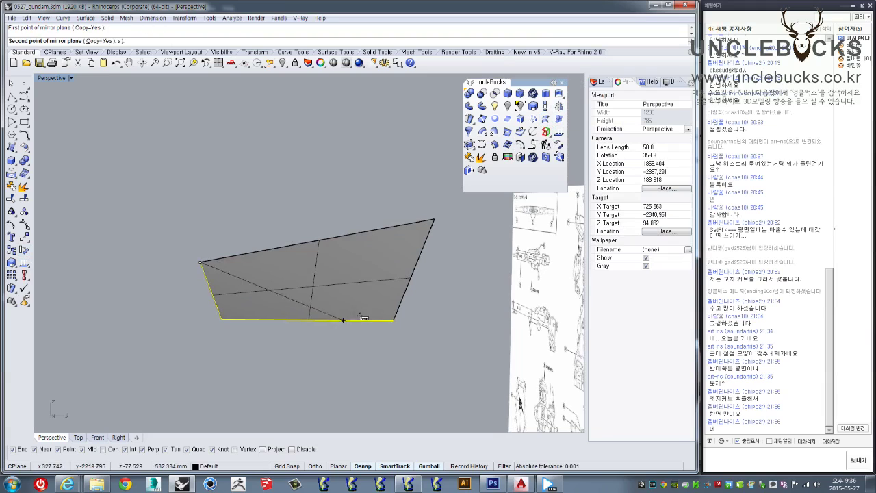
{"action": "left_click", "coordinate": [395, 319]}
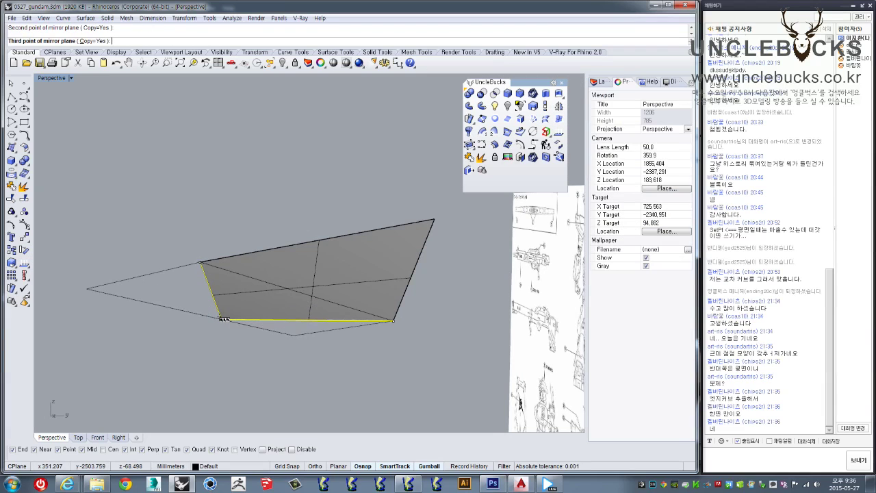
{"action": "left_click", "coordinate": [223, 319]}
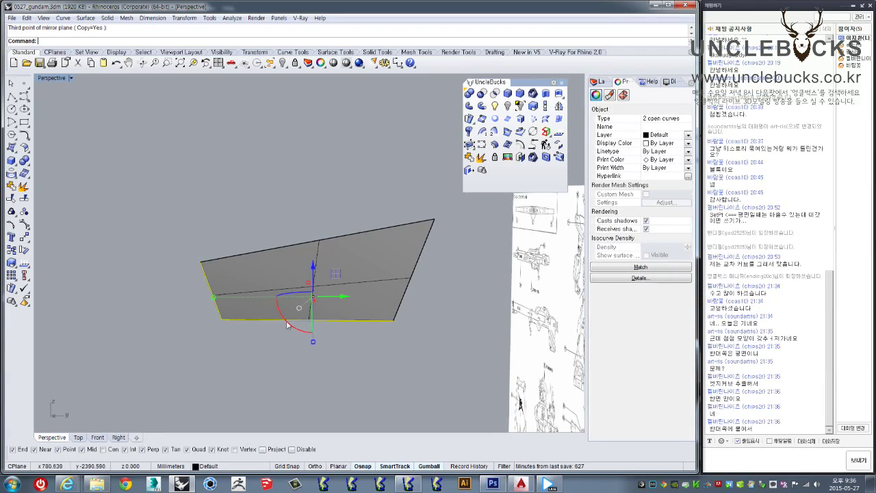
{"action": "mouse_move", "coordinate": [287, 325]}
{"action": "right_mouse_down"}
{"action": "mouse_move", "coordinate": [363, 334]}
{"action": "mouse_move", "coordinate": [364, 343]}
{"action": "mouse_move", "coordinate": [311, 320]}
{"action": "right_mouse_up"}
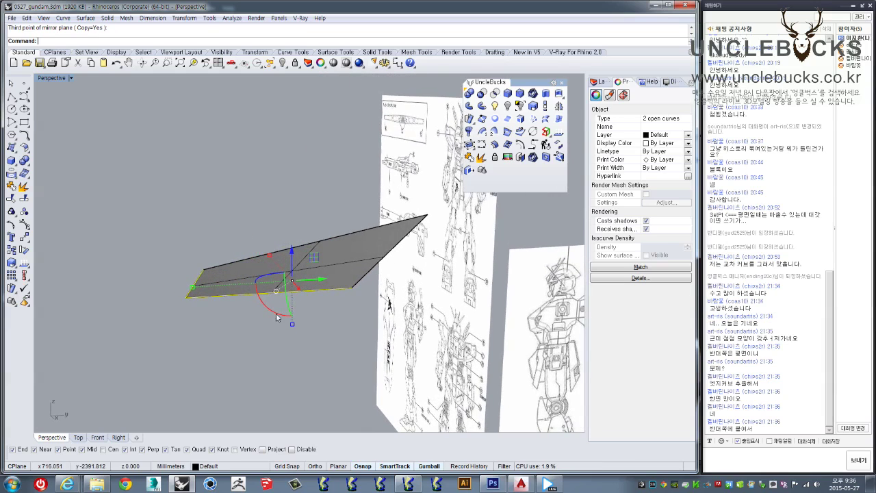
{"action": "right_click_drag", "start_coordinate": [259, 306], "coordinate": [254, 294]}
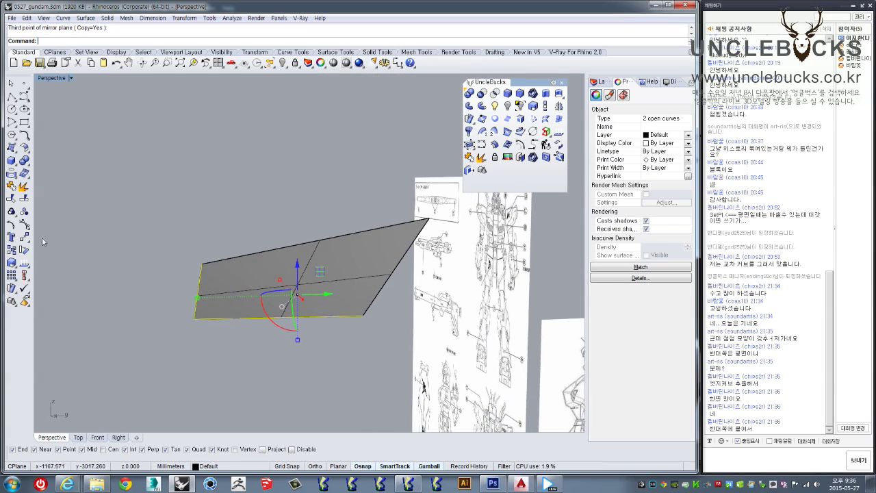
Step: Rotate the mirrored panel 180 degrees in 3D about its corner axis
{"action": "right_click", "coordinate": [24, 250]}
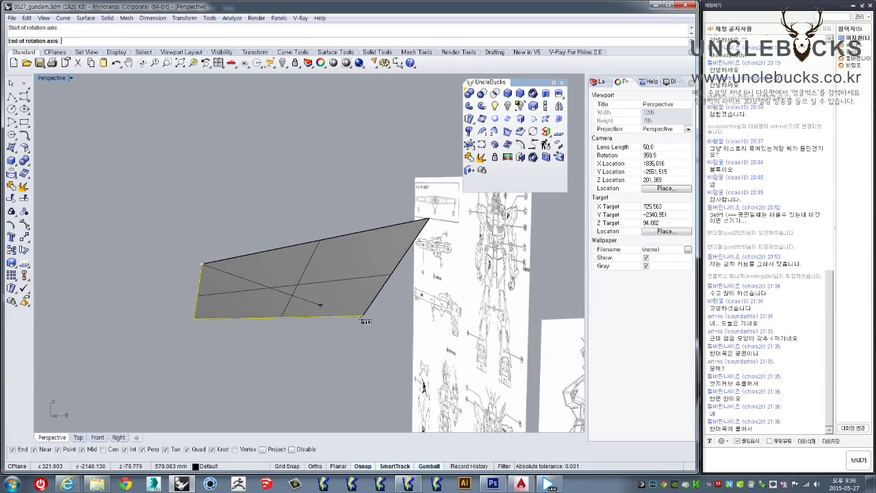
{"action": "left_click", "coordinate": [202, 264]}
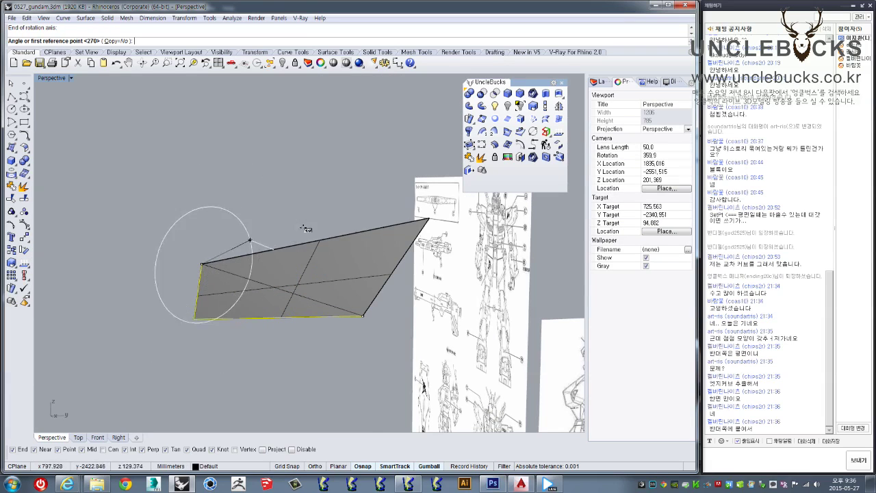
{"action": "left_click", "coordinate": [113, 283]}
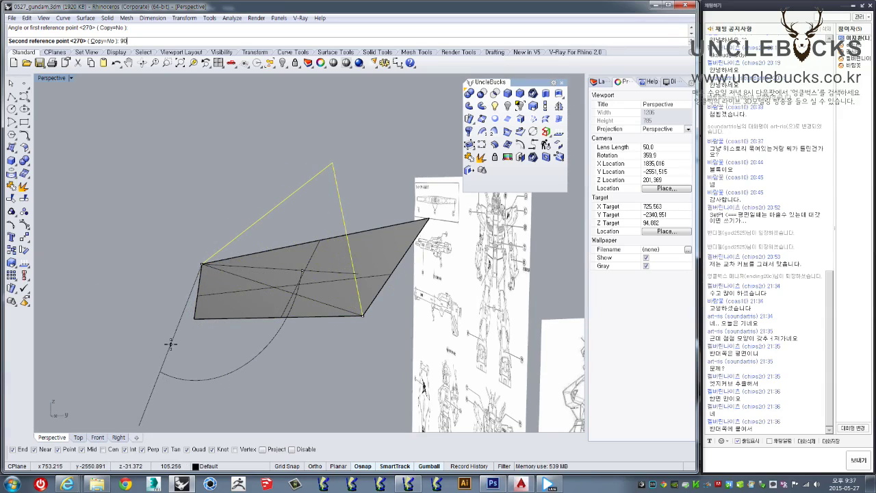
{"action": "key", "text": "Return"}
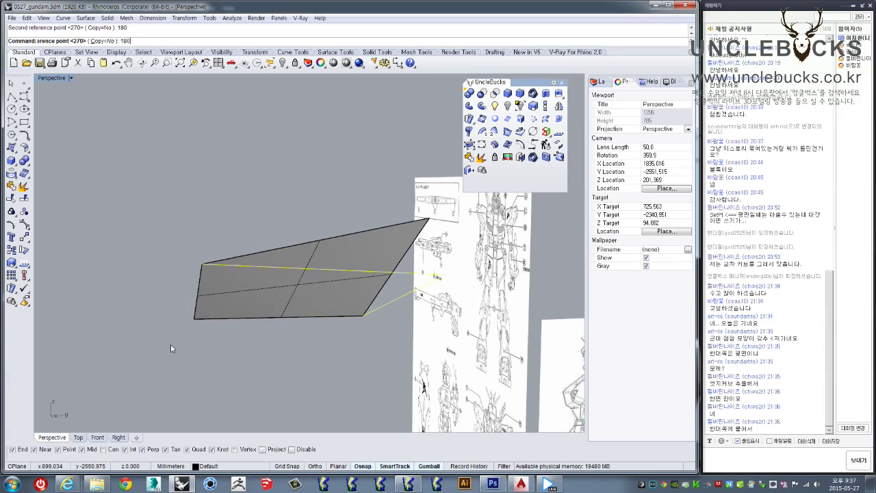
{"action": "right_click_drag", "start_coordinate": [175, 328], "coordinate": [284, 364]}
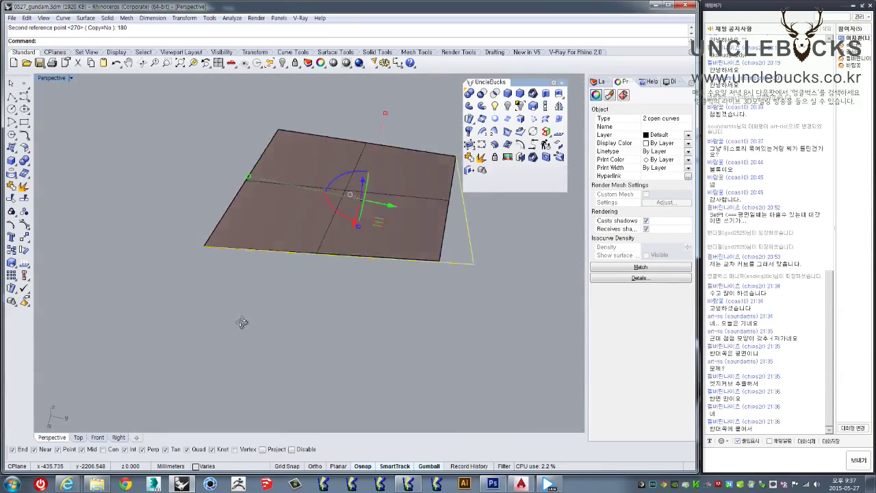
{"action": "mouse_move", "coordinate": [283, 364]}
{"action": "right_mouse_down"}
{"action": "mouse_move", "coordinate": [438, 309]}
{"action": "mouse_move", "coordinate": [468, 245]}
{"action": "mouse_move", "coordinate": [457, 268]}
{"action": "mouse_move", "coordinate": [447, 202]}
{"action": "mouse_move", "coordinate": [456, 198]}
{"action": "mouse_move", "coordinate": [481, 239]}
{"action": "mouse_move", "coordinate": [431, 322]}
{"action": "mouse_move", "coordinate": [388, 358]}
{"action": "mouse_move", "coordinate": [329, 370]}
{"action": "mouse_move", "coordinate": [270, 356]}
{"action": "mouse_move", "coordinate": [341, 280]}
{"action": "right_mouse_up"}
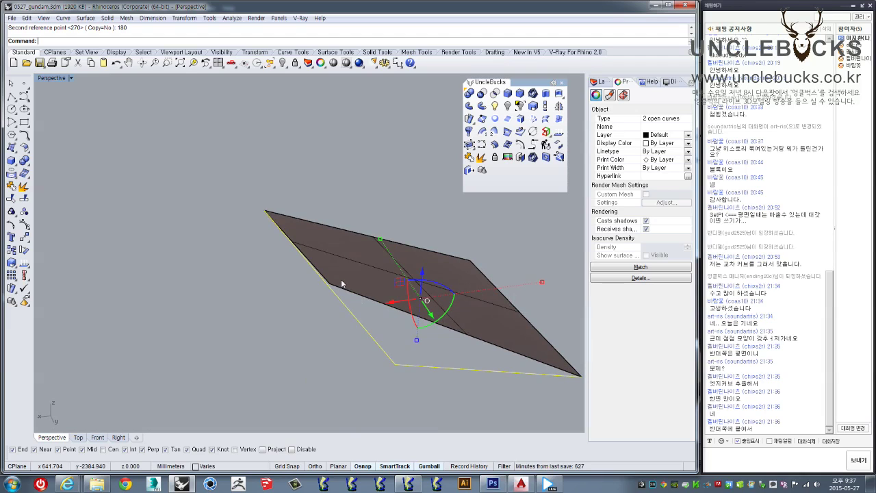
Step: Delete the unwanted extra surface, keeping the edge curves
{"action": "mouse_move", "coordinate": [316, 329]}
{"action": "right_mouse_down"}
{"action": "mouse_move", "coordinate": [329, 198]}
{"action": "mouse_move", "coordinate": [318, 186]}
{"action": "mouse_move", "coordinate": [346, 176]}
{"action": "mouse_move", "coordinate": [357, 202]}
{"action": "mouse_move", "coordinate": [371, 203]}
{"action": "right_mouse_up"}
{"action": "key", "text": "Delete"}
{"action": "key", "text": "ctrl+z"}
{"action": "mouse_move", "coordinate": [388, 235]}
{"action": "right_mouse_down"}
{"action": "mouse_move", "coordinate": [284, 231]}
{"action": "mouse_move", "coordinate": [281, 216]}
{"action": "right_mouse_up"}
{"action": "left_click", "coordinate": [375, 268]}
{"action": "left_click", "coordinate": [386, 283]}
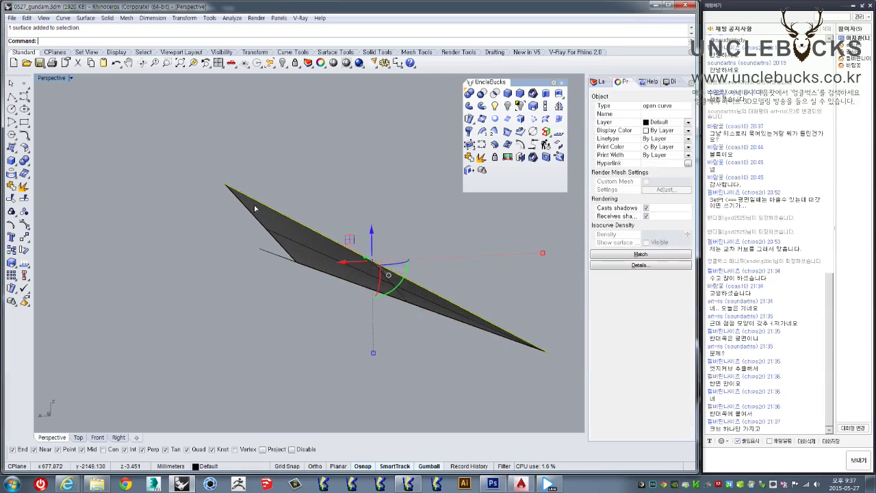
{"action": "right_click_drag", "start_coordinate": [229, 219], "coordinate": [421, 244]}
{"action": "key", "text": "Delete"}
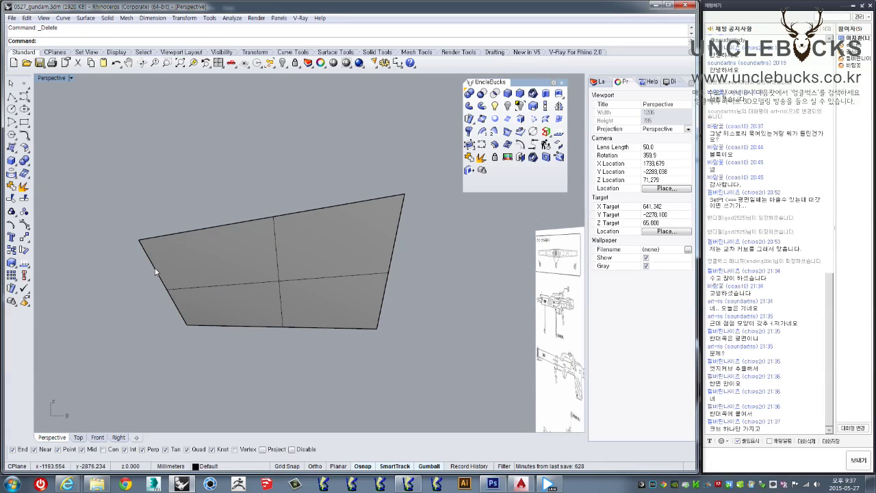
Step: Move the panel's bottom edge curve up to a new height
{"action": "left_click", "coordinate": [156, 272]}
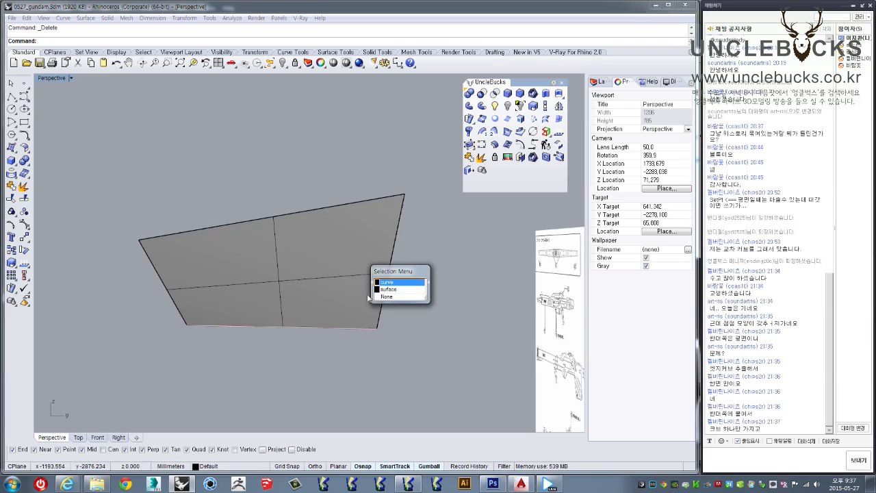
{"action": "left_click", "coordinate": [388, 282]}
{"action": "right_click_drag", "start_coordinate": [321, 302], "coordinate": [274, 311]}
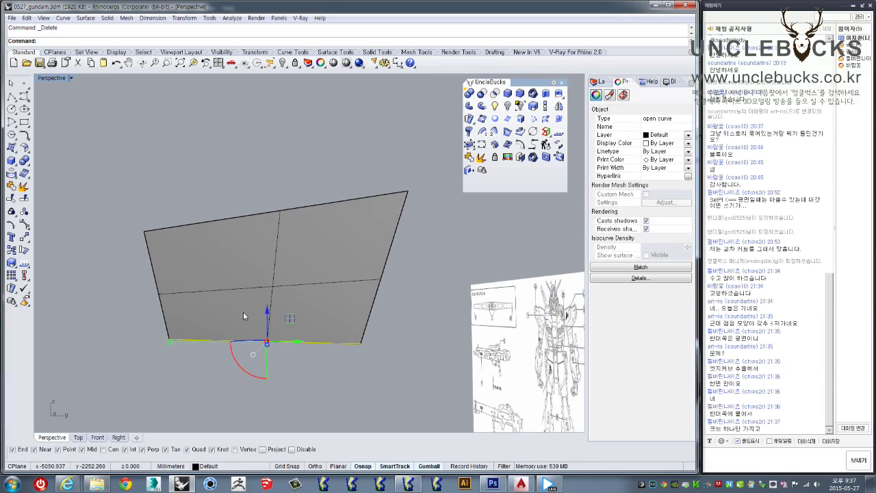
{"action": "type", "text": "M"}
{"action": "key", "text": "Return"}
{"action": "left_click", "coordinate": [171, 342]}
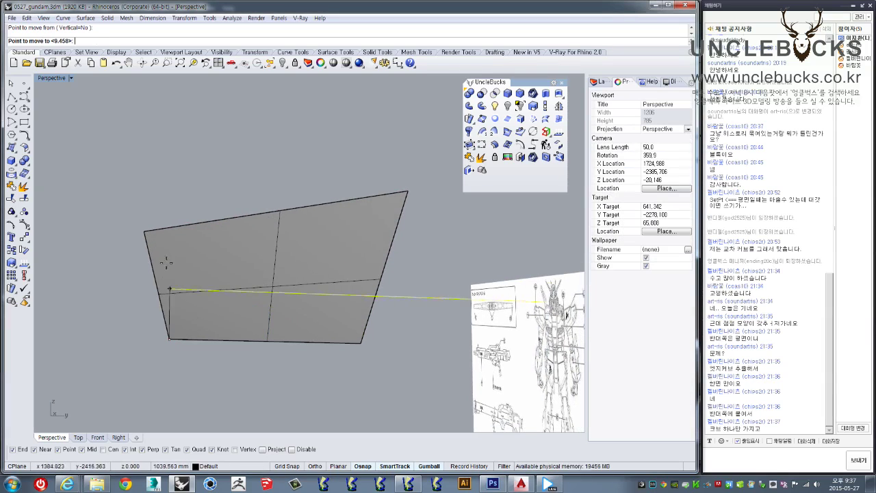
{"action": "left_click", "coordinate": [139, 225]}
{"action": "mouse_move", "coordinate": [332, 245]}
{"action": "right_mouse_down"}
{"action": "mouse_move", "coordinate": [193, 353]}
{"action": "mouse_move", "coordinate": [160, 351]}
{"action": "right_mouse_up"}
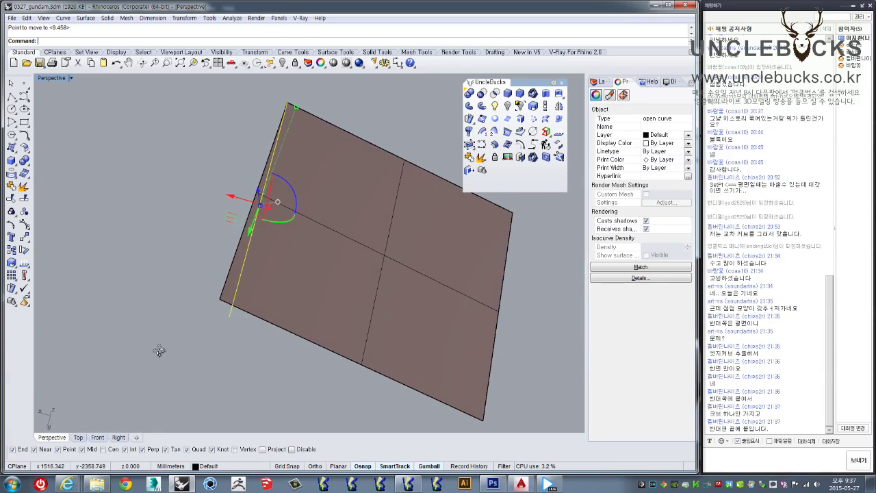
Step: Move the second edge curve to its new location beside the panel
{"action": "mouse_move", "coordinate": [160, 351]}
{"action": "right_mouse_down"}
{"action": "mouse_move", "coordinate": [328, 303]}
{"action": "mouse_move", "coordinate": [93, 207]}
{"action": "right_mouse_up"}
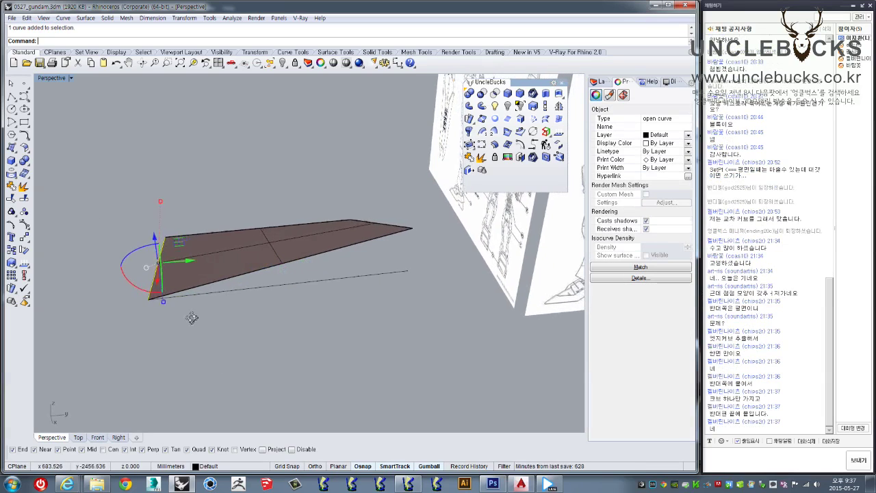
{"action": "type", "text": "M"}
{"action": "key", "text": "Return"}
{"action": "left_click", "coordinate": [165, 213]}
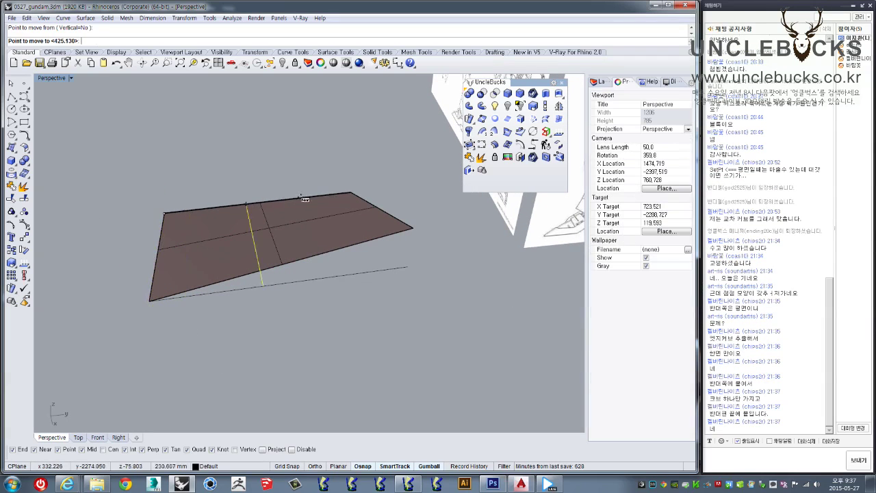
{"action": "left_click", "coordinate": [347, 192]}
{"action": "mouse_move", "coordinate": [352, 196]}
{"action": "right_mouse_down"}
{"action": "mouse_move", "coordinate": [476, 229]}
{"action": "mouse_move", "coordinate": [378, 245]}
{"action": "mouse_move", "coordinate": [349, 365]}
{"action": "mouse_move", "coordinate": [330, 306]}
{"action": "mouse_move", "coordinate": [388, 258]}
{"action": "right_mouse_up"}
{"action": "left_click", "coordinate": [387, 257]}
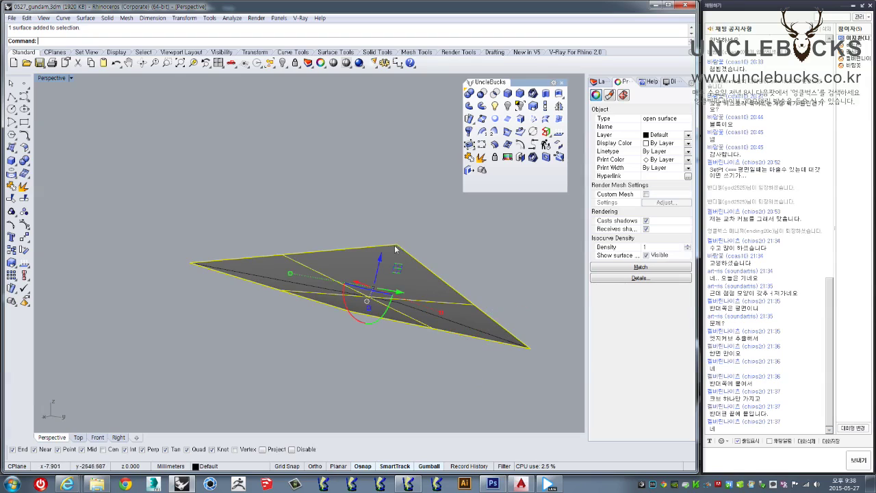
Step: Turn on the surface's edit points
{"action": "left_click", "coordinate": [11, 226]}
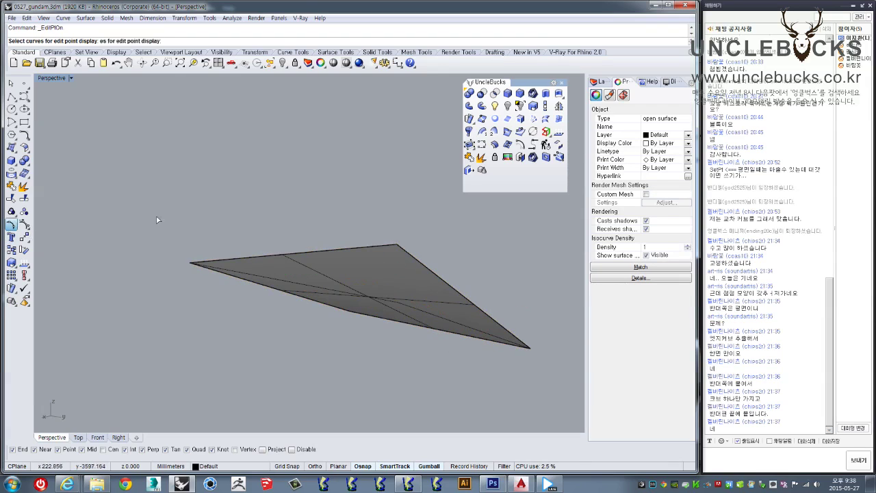
{"action": "key", "text": "Escape"}
{"action": "left_click", "coordinate": [367, 254]}
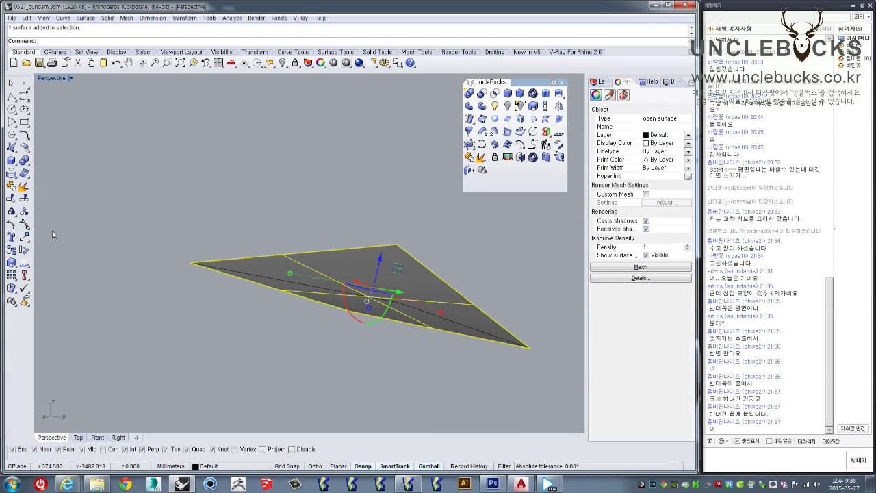
{"action": "left_click", "coordinate": [12, 226]}
{"action": "left_click", "coordinate": [362, 267]}
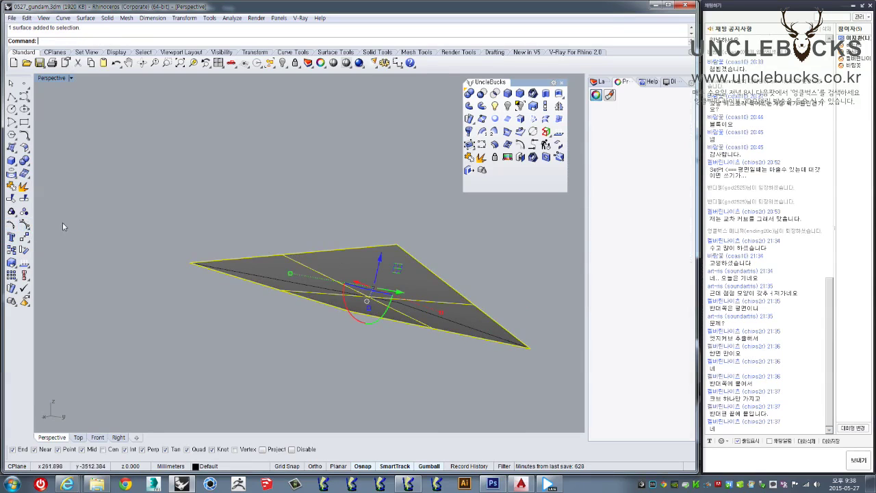
{"action": "left_click", "coordinate": [24, 226]}
Step: Move the panel's top corner point down to flatten the surface
{"action": "left_click", "coordinate": [399, 243]}
{"action": "right_click_drag", "start_coordinate": [401, 249], "coordinate": [406, 247]}
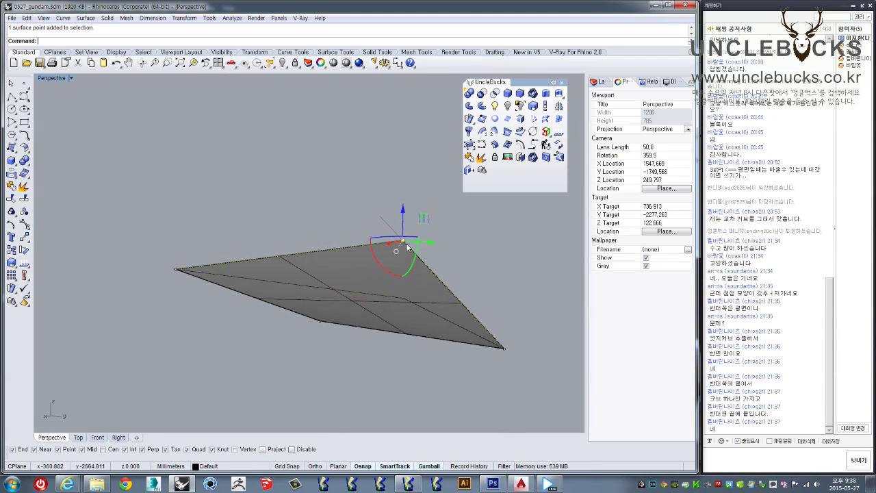
{"action": "type", "text": "M"}
{"action": "key", "text": "Return"}
{"action": "left_click", "coordinate": [403, 242]}
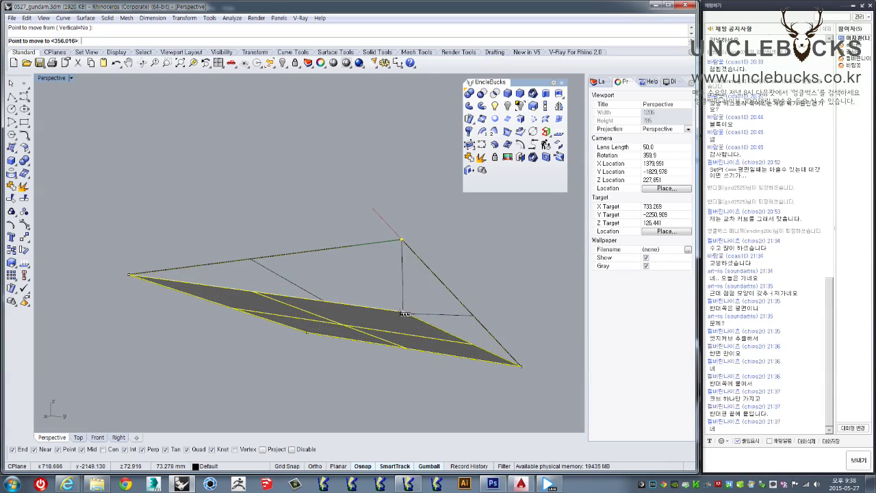
{"action": "left_click", "coordinate": [404, 316]}
{"action": "mouse_move", "coordinate": [404, 317]}
{"action": "right_mouse_down"}
{"action": "mouse_move", "coordinate": [373, 220]}
{"action": "mouse_move", "coordinate": [365, 248]}
{"action": "right_mouse_up"}
{"action": "scroll", "coordinate": [385, 255], "scroll_direction": "up", "scroll_amount": 5}
{"action": "scroll", "coordinate": [365, 247], "scroll_direction": "down", "scroll_amount": 3}
Step: Window-select the quad's two outline curves and inspect the panel from the side
{"action": "mouse_move", "coordinate": [388, 285]}
{"action": "right_mouse_down"}
{"action": "mouse_move", "coordinate": [330, 254]}
{"action": "mouse_move", "coordinate": [363, 250]}
{"action": "mouse_move", "coordinate": [430, 205]}
{"action": "mouse_move", "coordinate": [395, 232]}
{"action": "right_mouse_up"}
{"action": "scroll", "coordinate": [331, 254], "scroll_direction": "up", "scroll_amount": 3}
{"action": "left_click_drag", "start_coordinate": [395, 230], "coordinate": [364, 234]}
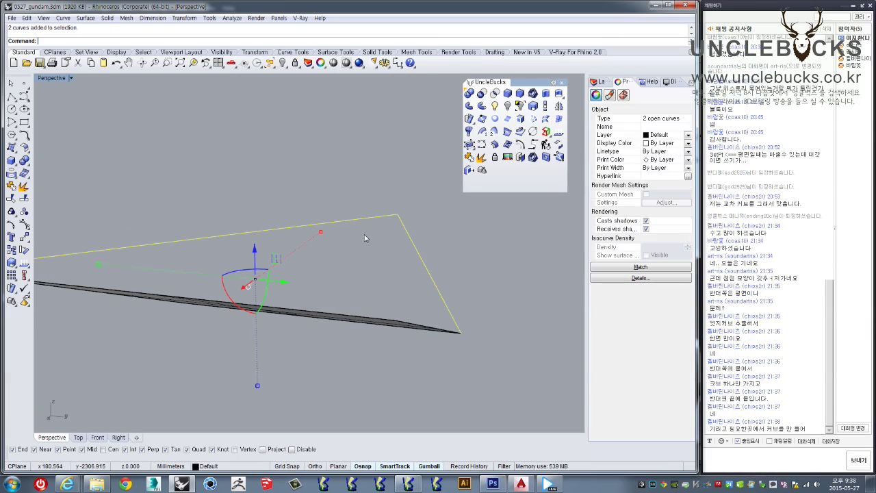
{"action": "right_click_drag", "start_coordinate": [365, 234], "coordinate": [362, 254]}
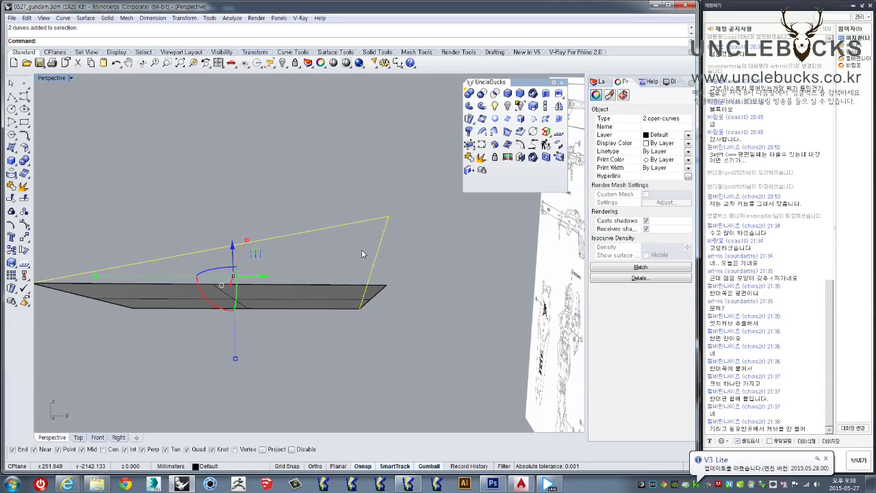
{"action": "mouse_move", "coordinate": [358, 247]}
{"action": "right_mouse_down"}
{"action": "mouse_move", "coordinate": [298, 266]}
{"action": "mouse_move", "coordinate": [101, 257]}
{"action": "right_mouse_up"}
Step: Delete the two selected guide curves, then undo to restore them and clear the selection
{"action": "key", "text": "Delete"}
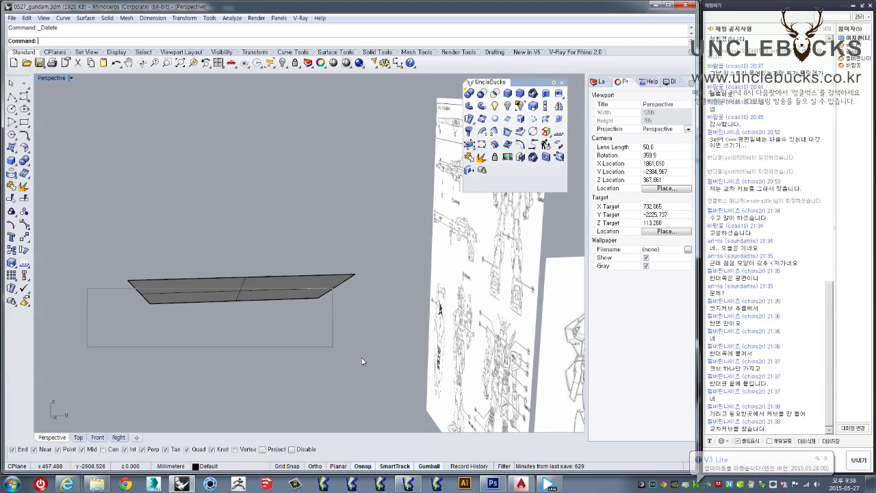
{"action": "right_click_drag", "start_coordinate": [300, 332], "coordinate": [284, 304]}
{"action": "key", "text": "ctrl+z"}
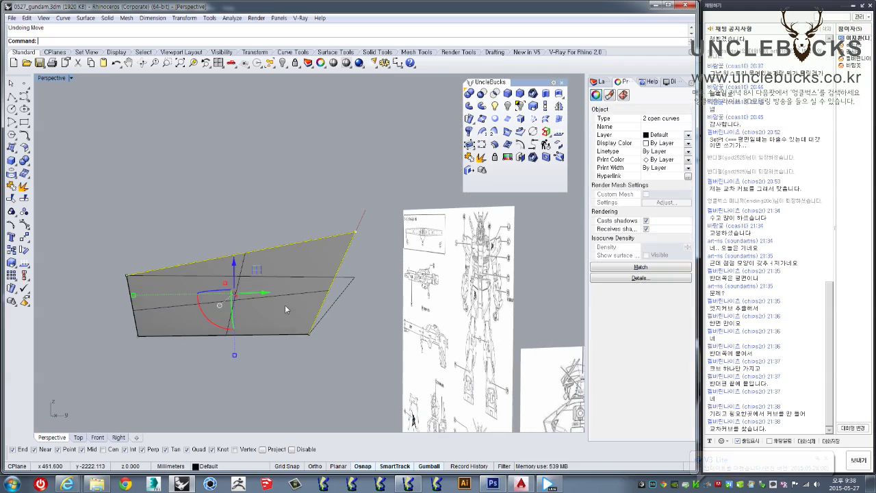
{"action": "key", "text": "Escape"}
{"action": "right_click_drag", "start_coordinate": [285, 305], "coordinate": [352, 267]}
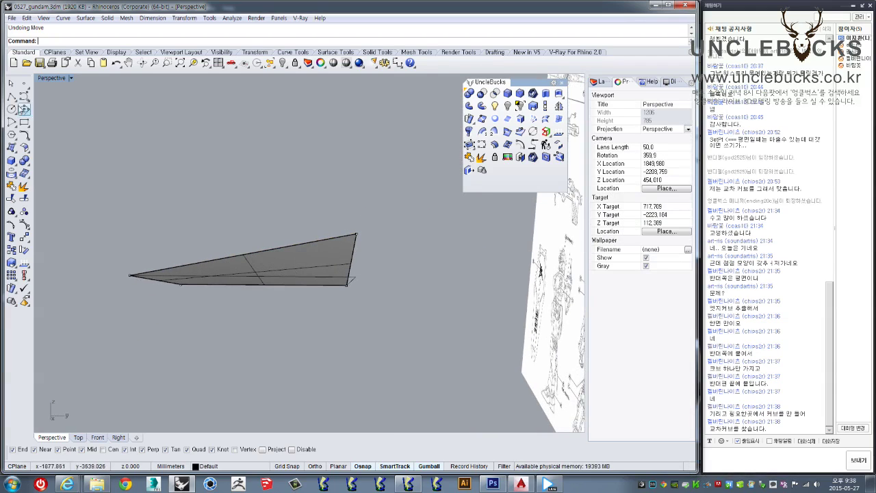
Step: Delete the panel's right edge curve and its upper interior line
{"action": "left_click", "coordinate": [11, 97]}
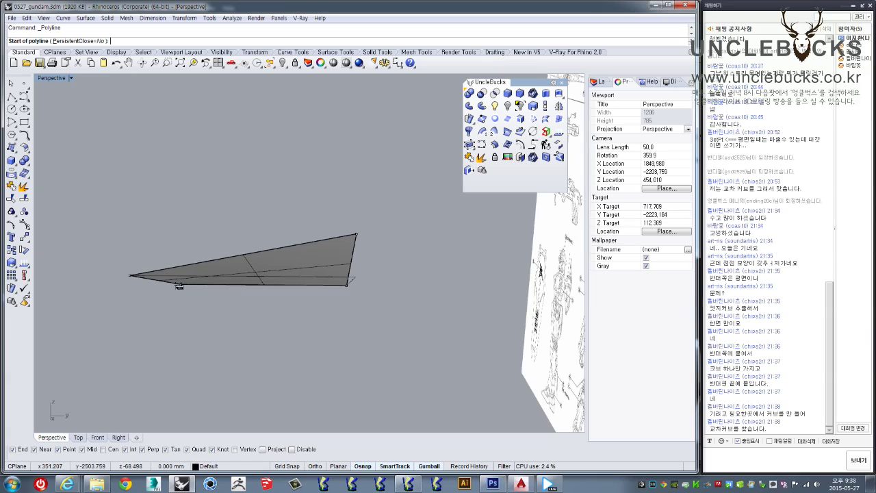
{"action": "right_click_drag", "start_coordinate": [310, 273], "coordinate": [361, 252]}
{"action": "key", "text": "Escape"}
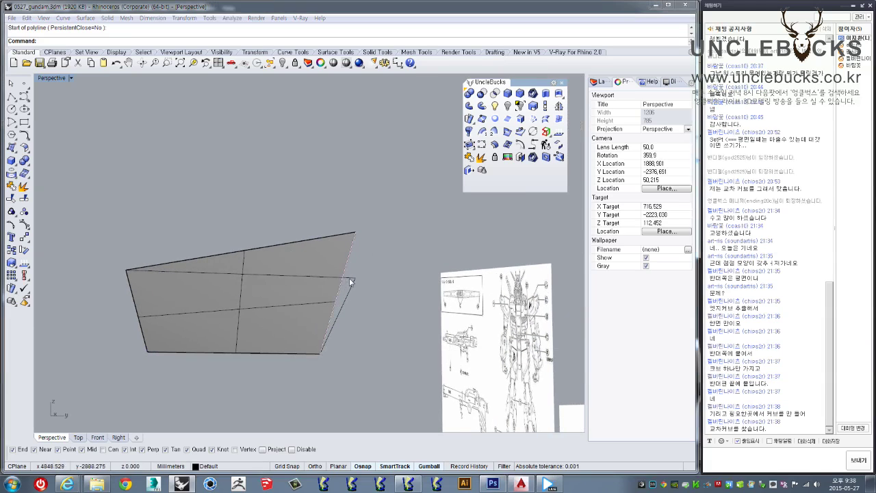
{"action": "left_click", "coordinate": [354, 285]}
{"action": "left_click", "coordinate": [354, 284]}
{"action": "key", "text": "Delete"}
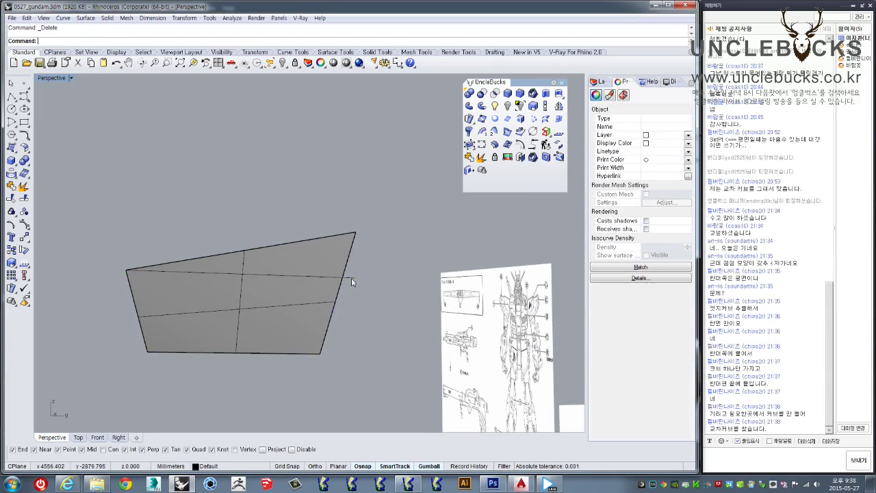
{"action": "left_click", "coordinate": [352, 278]}
{"action": "key", "text": "Delete"}
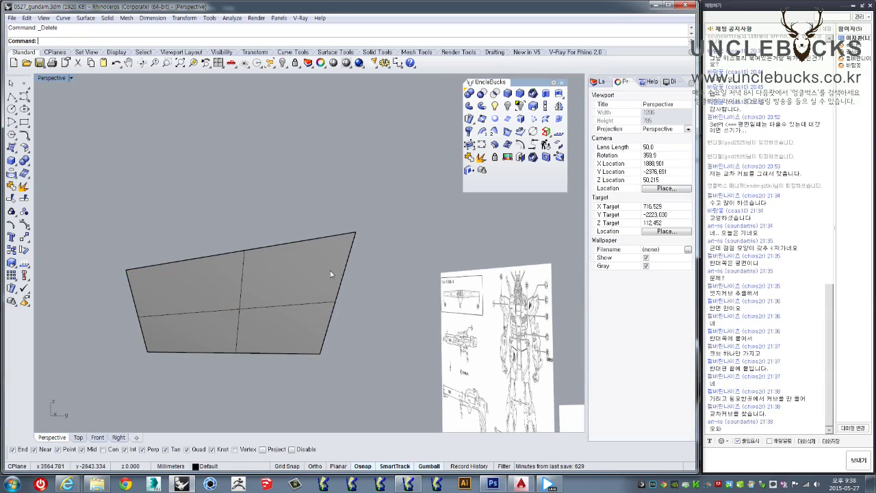
Step: Draw a straight polyline from the panel's corner to its bottom-right corner
{"action": "right_click_drag", "start_coordinate": [330, 271], "coordinate": [249, 291]}
{"action": "left_click", "coordinate": [11, 97]}
{"action": "right_click_drag", "start_coordinate": [291, 302], "coordinate": [317, 297]}
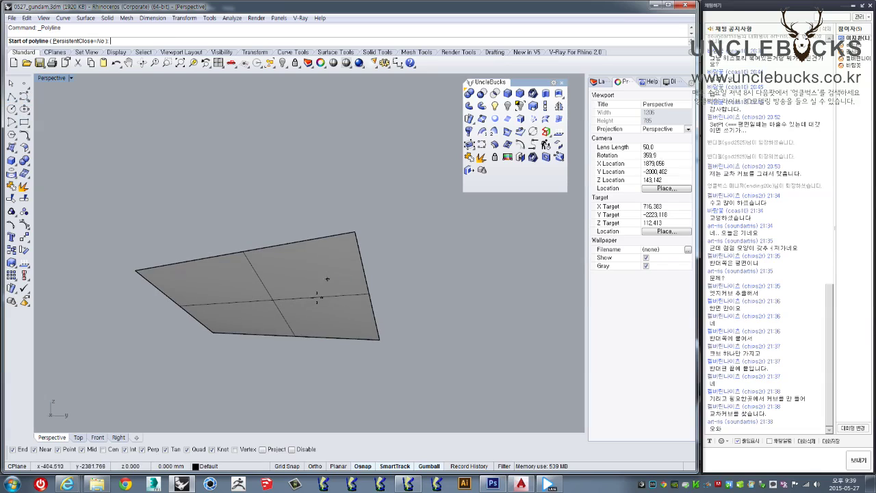
{"action": "left_click", "coordinate": [219, 335]}
{"action": "left_click", "coordinate": [380, 339]}
{"action": "key", "text": "Return"}
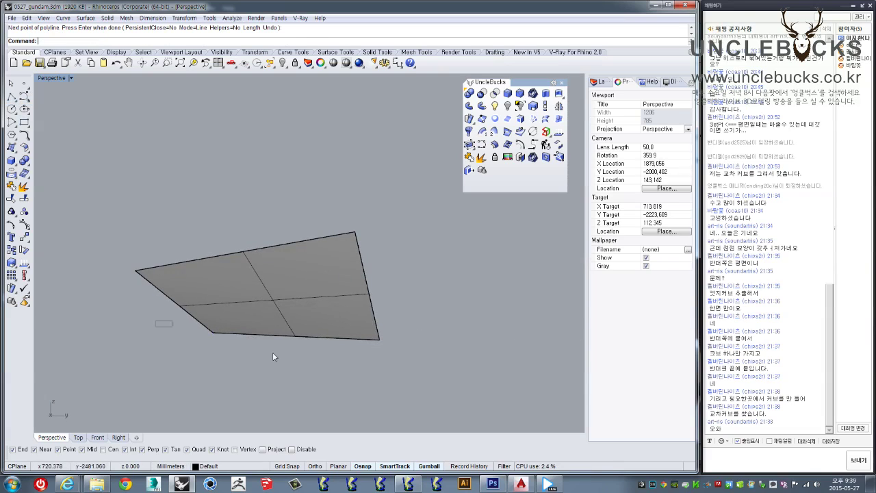
Step: Start moving the new bottom-edge line with M, picking its base point
{"action": "left_click", "coordinate": [274, 336]}
{"action": "right_click_drag", "start_coordinate": [323, 357], "coordinate": [290, 337]}
{"action": "type", "text": "M"}
{"action": "key", "text": "Return"}
{"action": "left_click", "coordinate": [205, 300]}
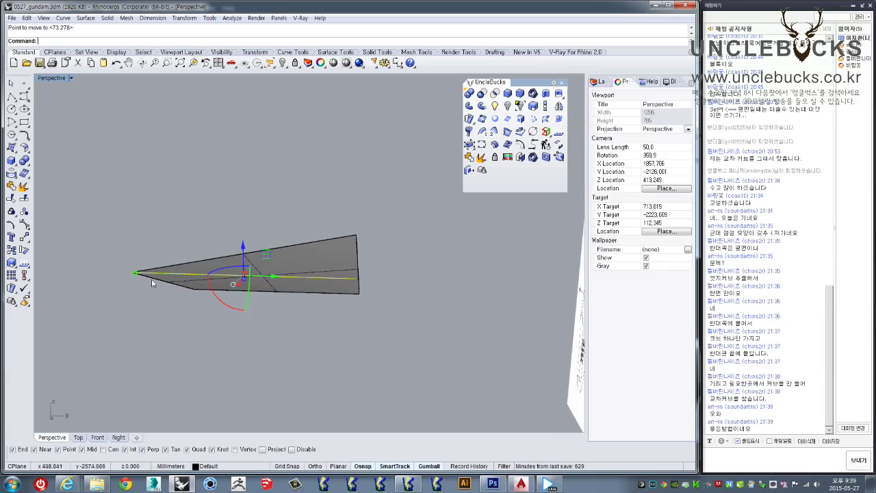
Step: Drop the moved line in place, then draw another two-point guide line across the panel
{"action": "left_click", "coordinate": [137, 278]}
{"action": "mouse_move", "coordinate": [137, 278]}
{"action": "right_mouse_down"}
{"action": "mouse_move", "coordinate": [364, 249]}
{"action": "mouse_move", "coordinate": [141, 252]}
{"action": "mouse_move", "coordinate": [252, 214]}
{"action": "mouse_move", "coordinate": [344, 196]}
{"action": "mouse_move", "coordinate": [325, 196]}
{"action": "mouse_move", "coordinate": [295, 252]}
{"action": "mouse_move", "coordinate": [275, 249]}
{"action": "mouse_move", "coordinate": [315, 247]}
{"action": "mouse_move", "coordinate": [206, 226]}
{"action": "right_mouse_up"}
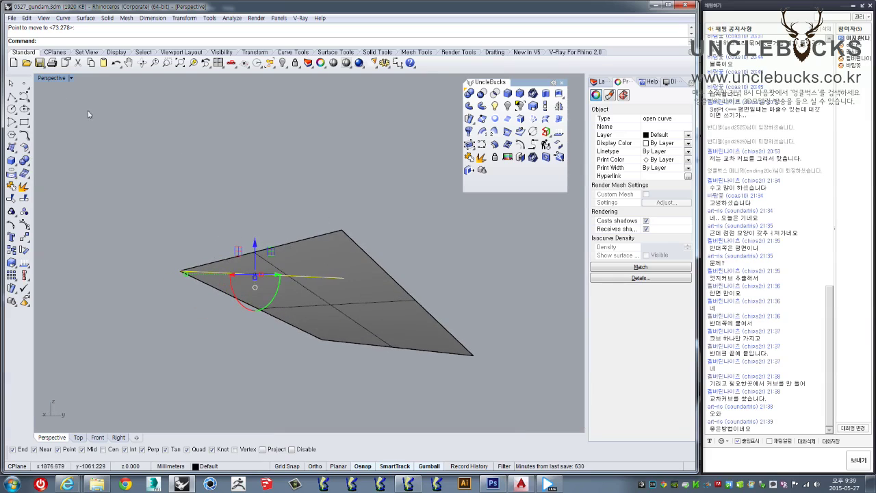
{"action": "left_click", "coordinate": [11, 98]}
{"action": "left_click", "coordinate": [471, 356]}
{"action": "left_click", "coordinate": [181, 272]}
{"action": "right_click", "coordinate": [345, 277]}
Step: Stretch the guide line with Scale1D so it extends far past the panel
{"action": "right_click_drag", "start_coordinate": [346, 277], "coordinate": [413, 301]}
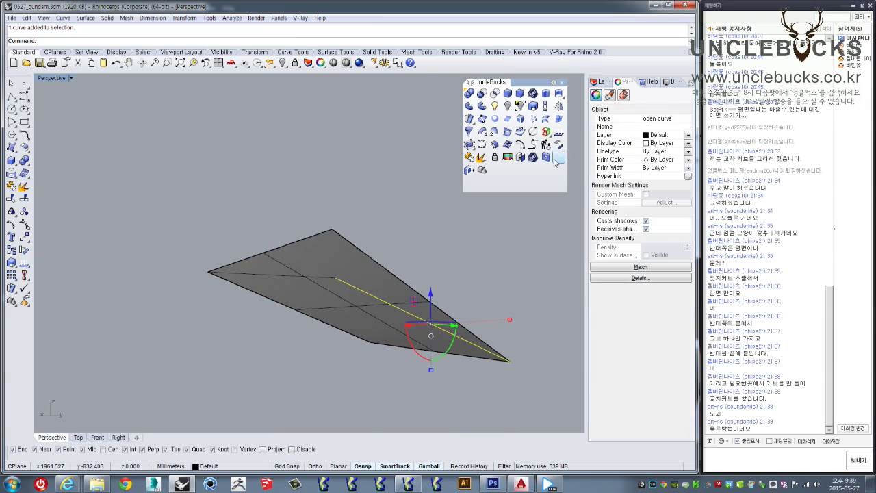
{"action": "left_click", "coordinate": [337, 278]}
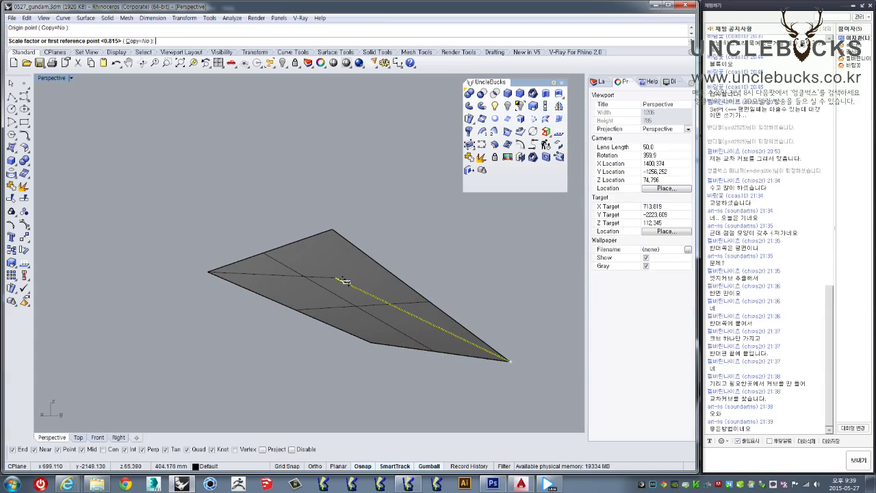
{"action": "left_click", "coordinate": [336, 279]}
{"action": "left_click", "coordinate": [120, 175]}
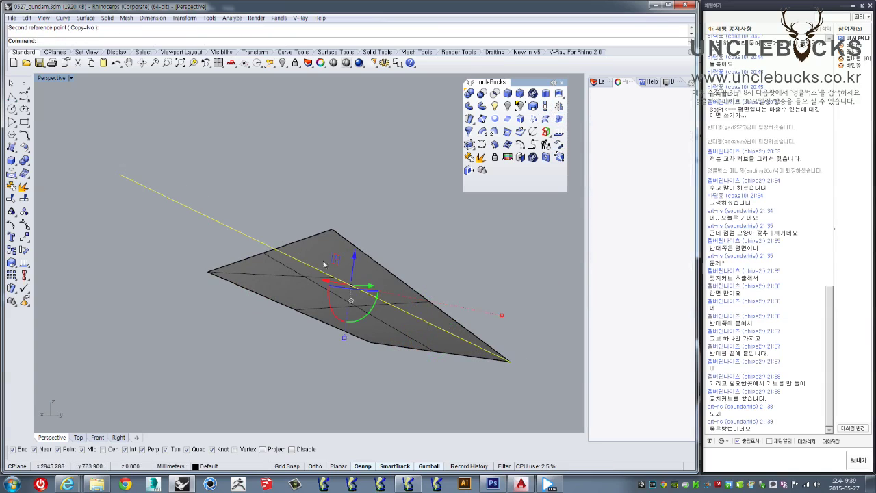
{"action": "key", "text": "Escape"}
Step: Show the panel's control points (F10) and drag one corner out to the line's far end
{"action": "left_click", "coordinate": [339, 241]}
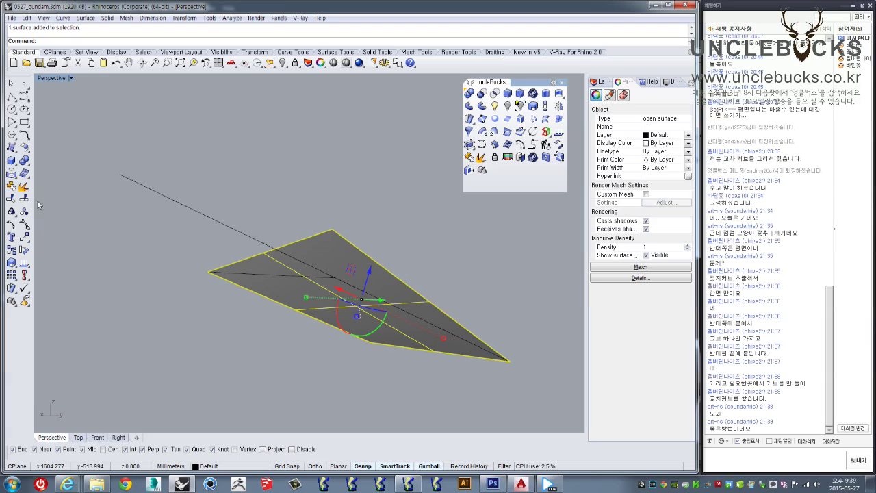
{"action": "key", "text": "F10"}
{"action": "left_click", "coordinate": [333, 232]}
{"action": "mouse_move", "coordinate": [333, 230]}
{"action": "left_mouse_down"}
{"action": "mouse_move", "coordinate": [124, 177]}
{"action": "mouse_move", "coordinate": [141, 195]}
{"action": "left_mouse_up"}
{"action": "right_click_drag", "start_coordinate": [141, 195], "coordinate": [350, 292]}
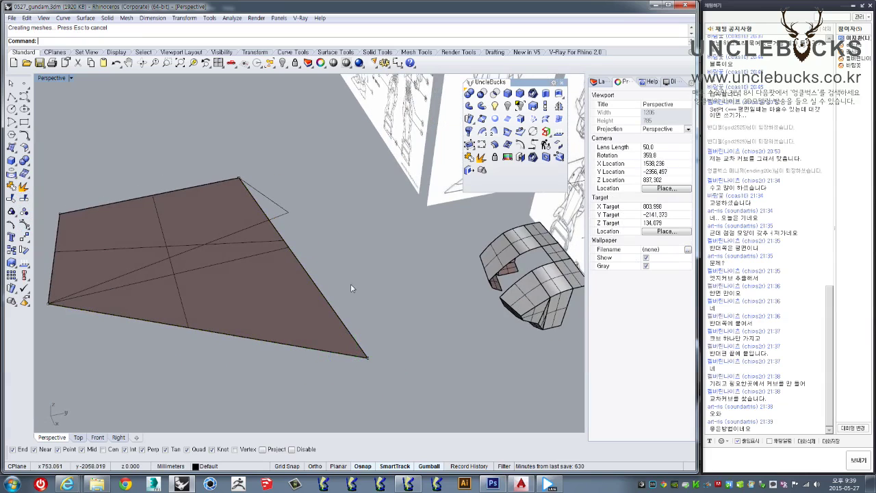
Step: Hide the control points, then orbit and zoom until the blue chest and helmet face the camera
{"action": "key", "text": "Escape"}
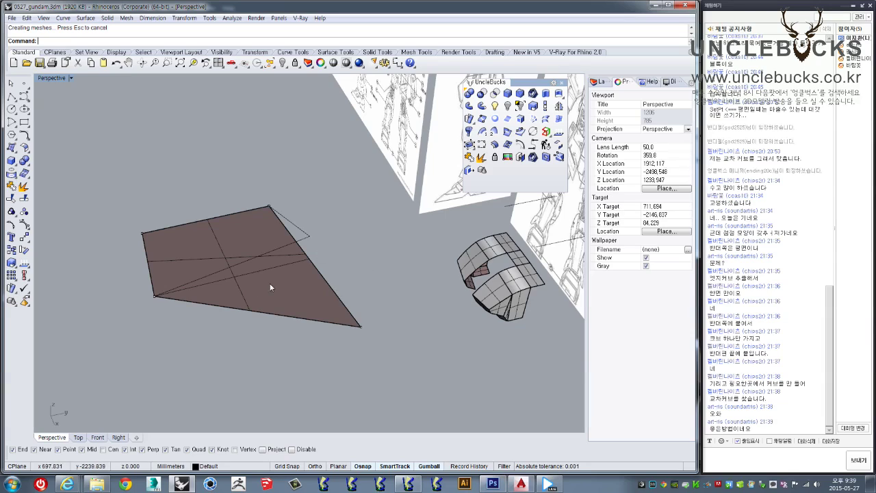
{"action": "right_click_drag", "start_coordinate": [270, 287], "coordinate": [292, 276]}
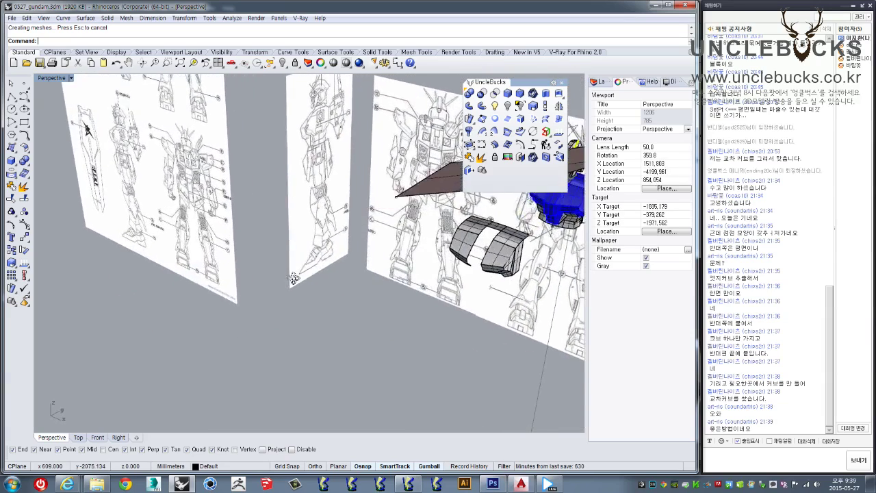
{"action": "right_click_drag", "start_coordinate": [293, 276], "coordinate": [390, 246]}
{"action": "left_click", "coordinate": [310, 274]}
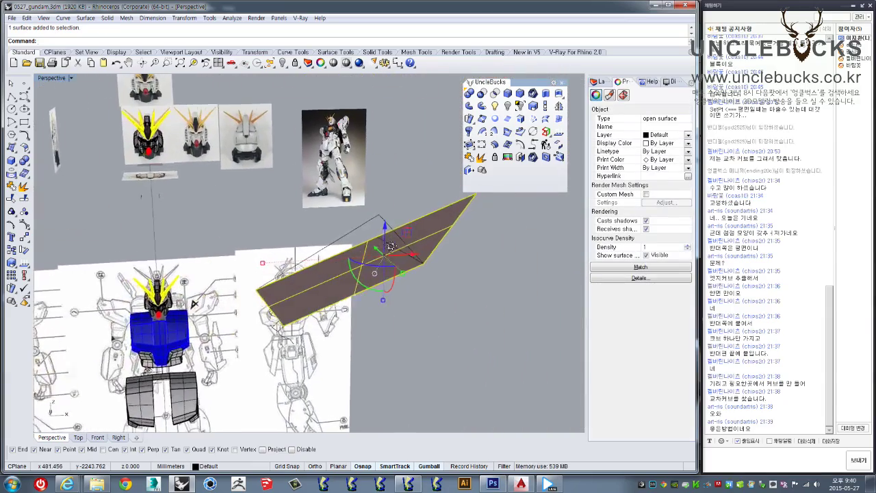
{"action": "scroll", "coordinate": [356, 287], "scroll_direction": "up", "scroll_amount": 2}
{"action": "scroll", "coordinate": [328, 315], "scroll_direction": "up", "scroll_amount": 2}
{"action": "scroll", "coordinate": [301, 343], "scroll_direction": "up", "scroll_amount": 2}
{"action": "scroll", "coordinate": [280, 359], "scroll_direction": "up", "scroll_amount": 2}
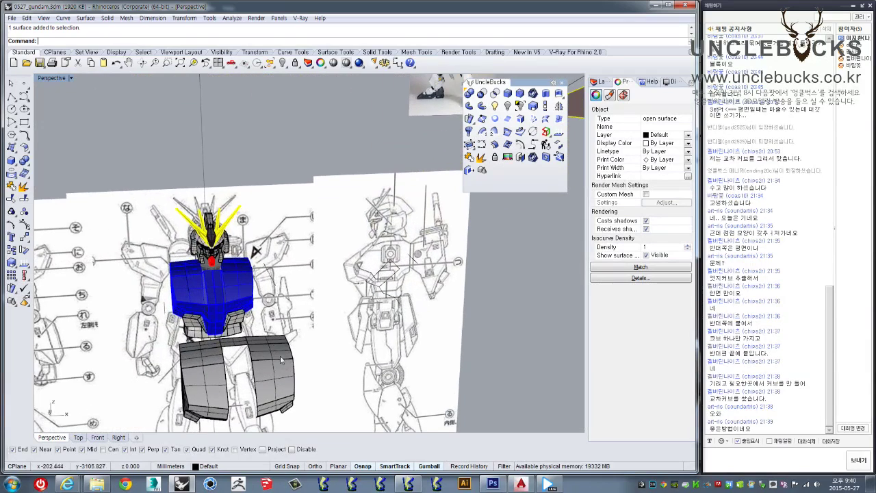
{"action": "mouse_move", "coordinate": [281, 360]}
{"action": "right_mouse_down"}
{"action": "mouse_move", "coordinate": [275, 334]}
{"action": "mouse_move", "coordinate": [342, 283]}
{"action": "right_mouse_up"}
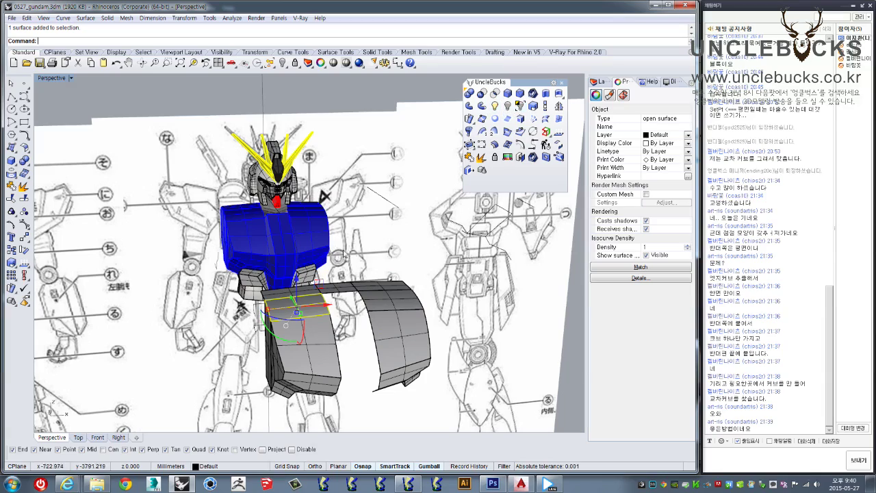
{"action": "right_click_drag", "start_coordinate": [344, 255], "coordinate": [402, 290]}
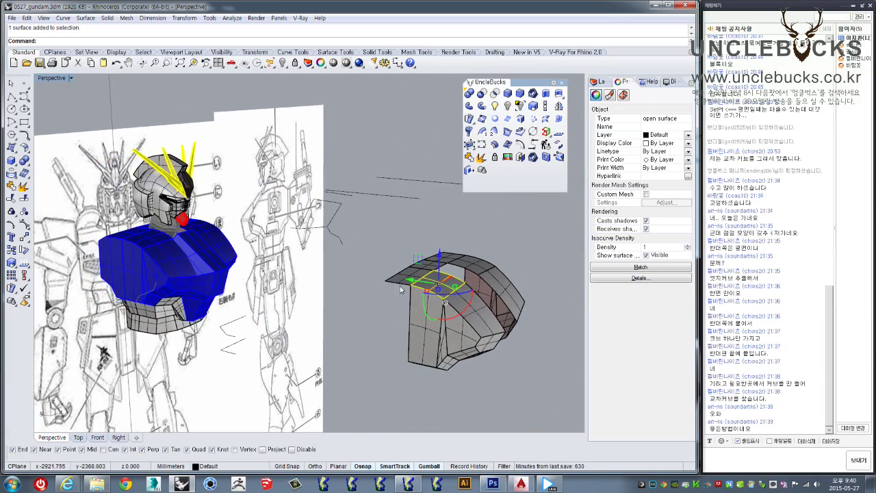
{"action": "scroll", "coordinate": [297, 223], "scroll_direction": "up", "scroll_amount": 5}
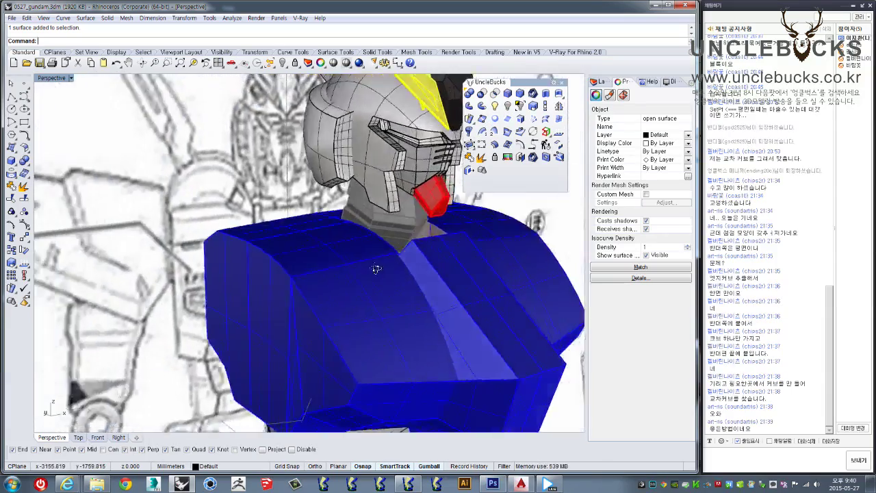
{"action": "mouse_move", "coordinate": [377, 269]}
{"action": "right_mouse_down"}
{"action": "mouse_move", "coordinate": [481, 308]}
{"action": "mouse_move", "coordinate": [269, 226]}
{"action": "mouse_move", "coordinate": [344, 247]}
{"action": "mouse_move", "coordinate": [309, 244]}
{"action": "right_mouse_up"}
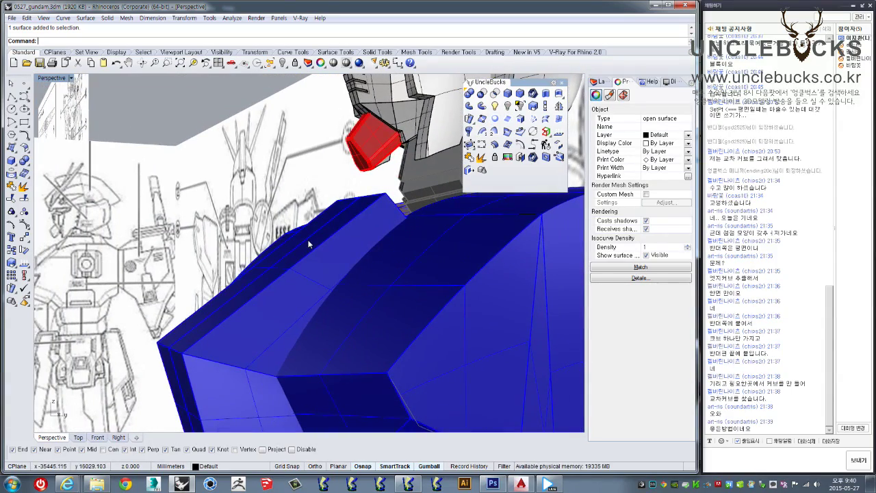
{"action": "mouse_move", "coordinate": [309, 245]}
{"action": "right_mouse_down"}
{"action": "mouse_move", "coordinate": [329, 198]}
{"action": "mouse_move", "coordinate": [434, 194]}
{"action": "right_mouse_up"}
{"action": "scroll", "coordinate": [444, 299], "scroll_direction": "up", "scroll_amount": 2}
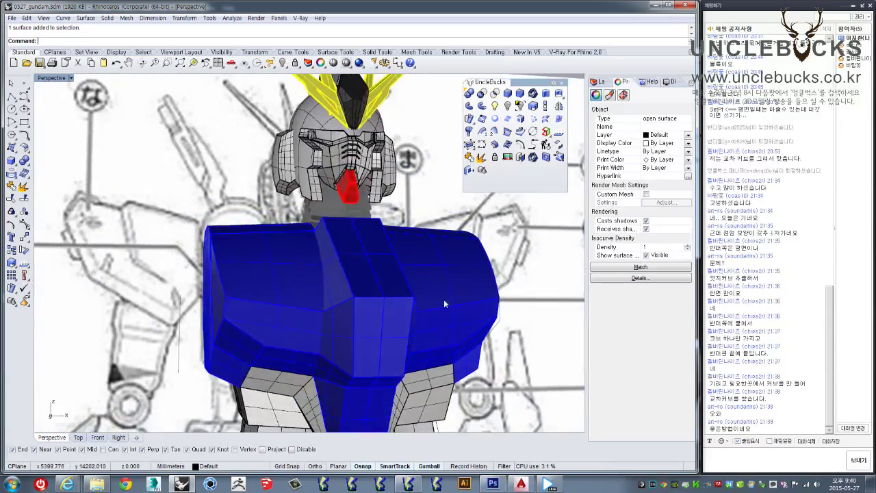
{"action": "scroll", "coordinate": [441, 305], "scroll_direction": "up", "scroll_amount": 2}
{"action": "mouse_move", "coordinate": [440, 305]}
{"action": "right_mouse_down"}
{"action": "mouse_move", "coordinate": [339, 281]}
{"action": "mouse_move", "coordinate": [319, 300]}
{"action": "mouse_move", "coordinate": [317, 251]}
{"action": "mouse_move", "coordinate": [378, 260]}
{"action": "mouse_move", "coordinate": [429, 283]}
{"action": "mouse_move", "coordinate": [377, 286]}
{"action": "mouse_move", "coordinate": [361, 323]}
{"action": "right_mouse_up"}
{"action": "mouse_move", "coordinate": [344, 237]}
{"action": "right_mouse_down"}
{"action": "mouse_move", "coordinate": [317, 203]}
{"action": "mouse_move", "coordinate": [267, 86]}
{"action": "mouse_move", "coordinate": [252, 126]}
{"action": "mouse_move", "coordinate": [220, 126]}
{"action": "mouse_move", "coordinate": [212, 157]}
{"action": "mouse_move", "coordinate": [251, 209]}
{"action": "mouse_move", "coordinate": [254, 155]}
{"action": "right_mouse_up"}
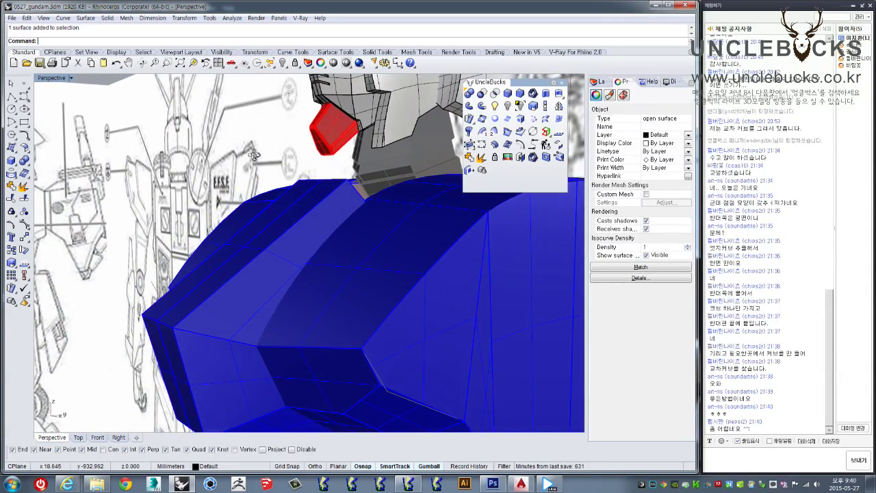
{"action": "mouse_move", "coordinate": [254, 155]}
{"action": "right_mouse_down"}
{"action": "mouse_move", "coordinate": [289, 185]}
{"action": "mouse_move", "coordinate": [360, 176]}
{"action": "mouse_move", "coordinate": [349, 196]}
{"action": "mouse_move", "coordinate": [213, 194]}
{"action": "right_mouse_up"}
{"action": "scroll", "coordinate": [350, 190], "scroll_direction": "down", "scroll_amount": 3}
{"action": "scroll", "coordinate": [349, 195], "scroll_direction": "up", "scroll_amount": 3}
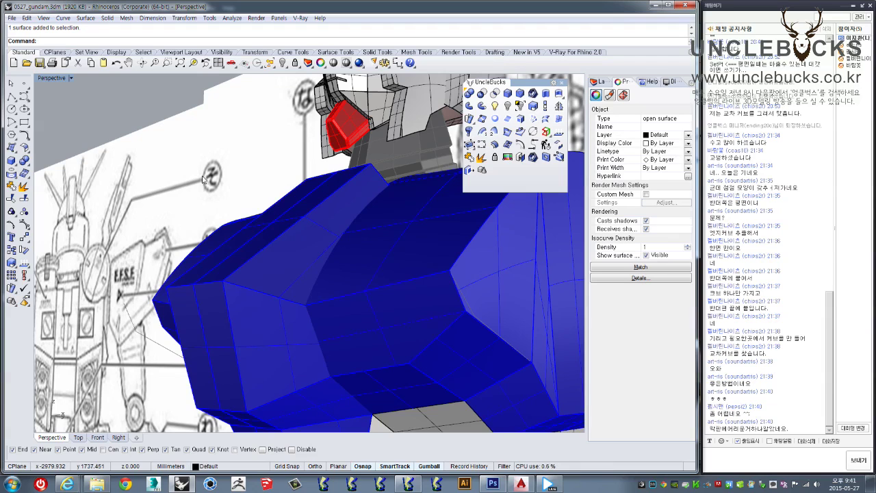
{"action": "mouse_move", "coordinate": [204, 170]}
{"action": "right_mouse_down"}
{"action": "mouse_move", "coordinate": [180, 246]}
{"action": "mouse_move", "coordinate": [166, 258]}
{"action": "mouse_move", "coordinate": [150, 245]}
{"action": "mouse_move", "coordinate": [139, 258]}
{"action": "right_mouse_up"}
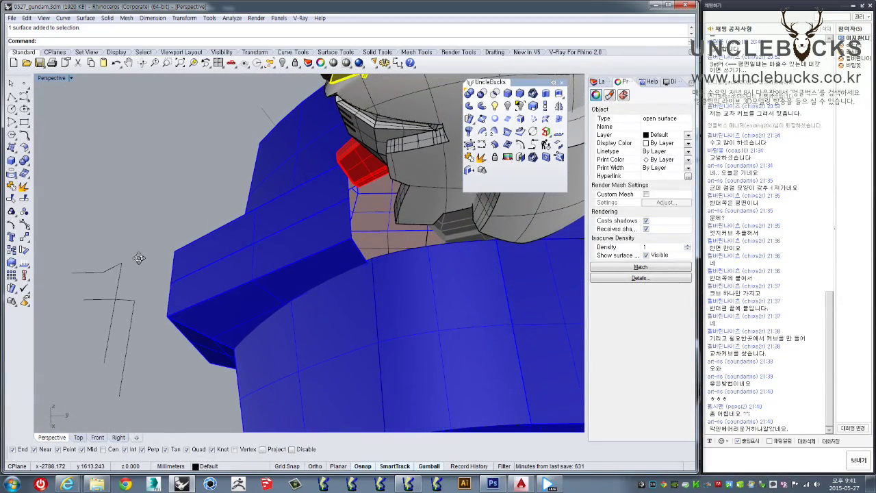
{"action": "right_click_drag", "start_coordinate": [139, 259], "coordinate": [146, 242]}
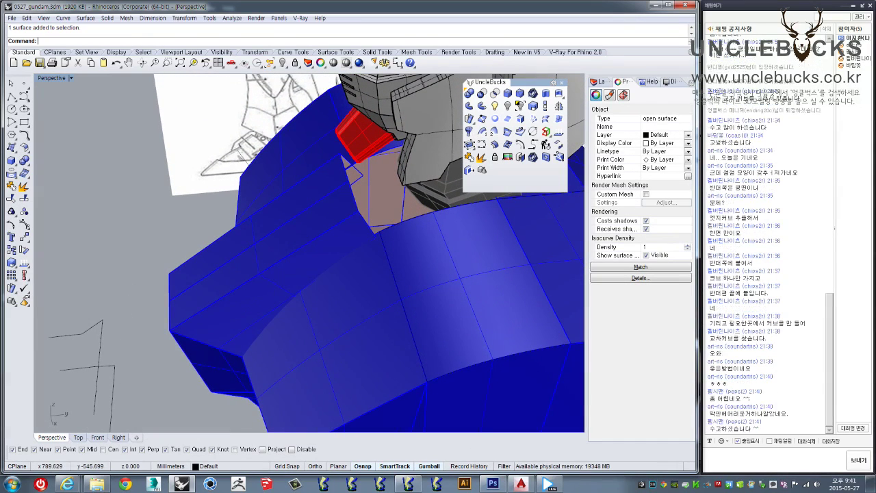
{"action": "left_click", "coordinate": [736, 455]}
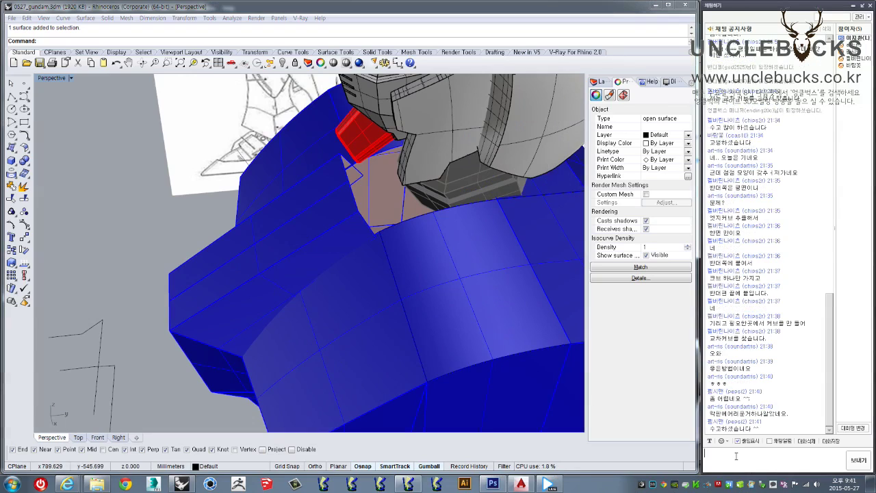
Step: Send two chat replies: '오늘 용 길었네.. ㅋㅋ 감사합니다.' and '넵.'
{"action": "type", "text": "오늘 용"}
{"action": "type", "text": " 길었네.. ㅋㅋ 감사합니다."}
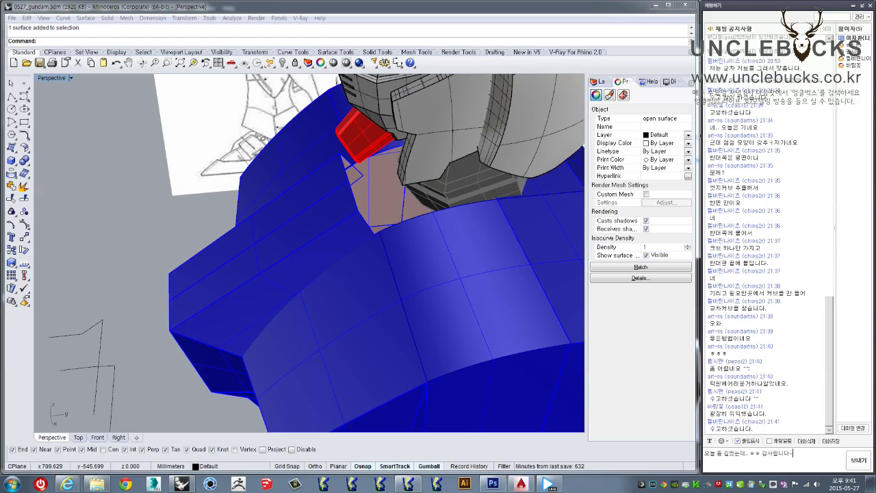
{"action": "key", "text": "Return"}
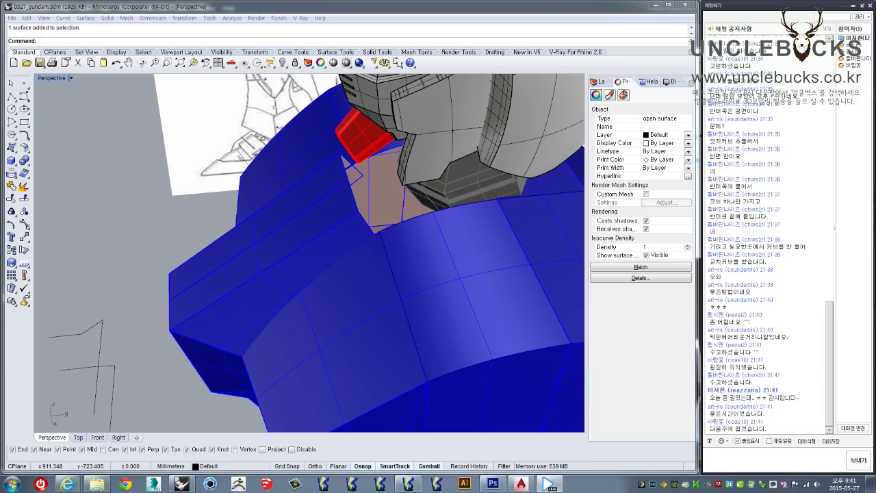
{"action": "left_click", "coordinate": [816, 463]}
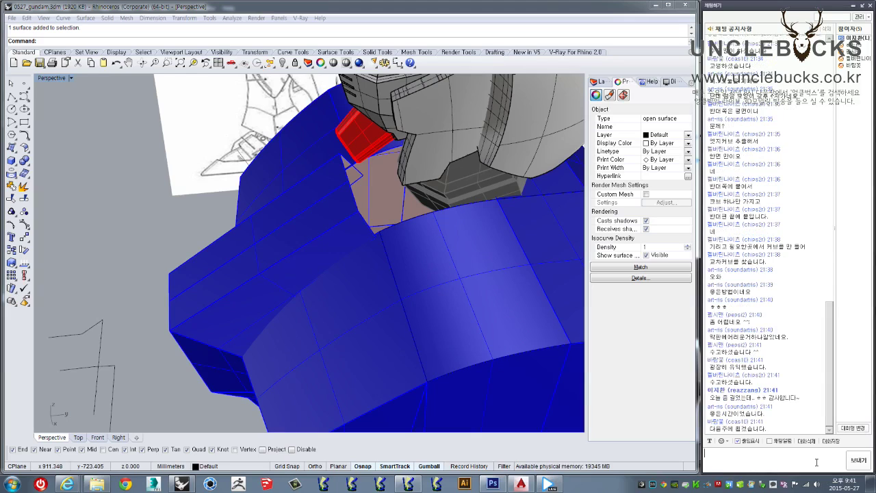
{"action": "type", "text": "넵."}
{"action": "key", "text": "Return"}
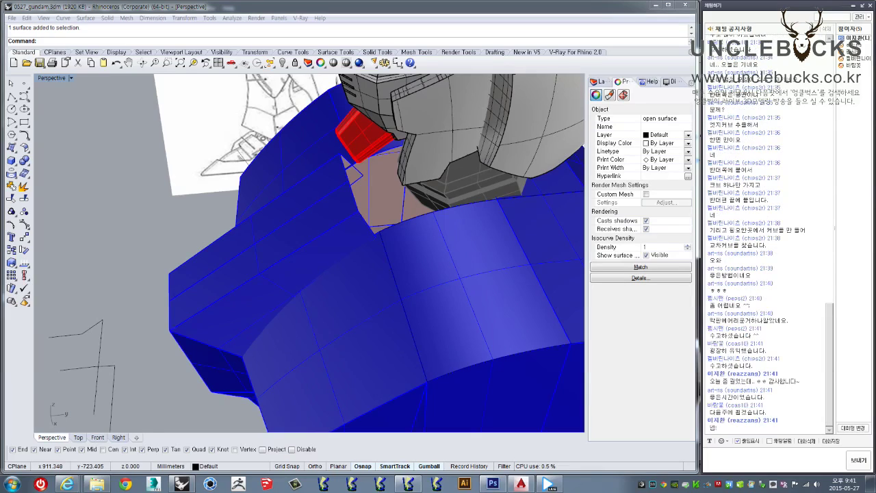